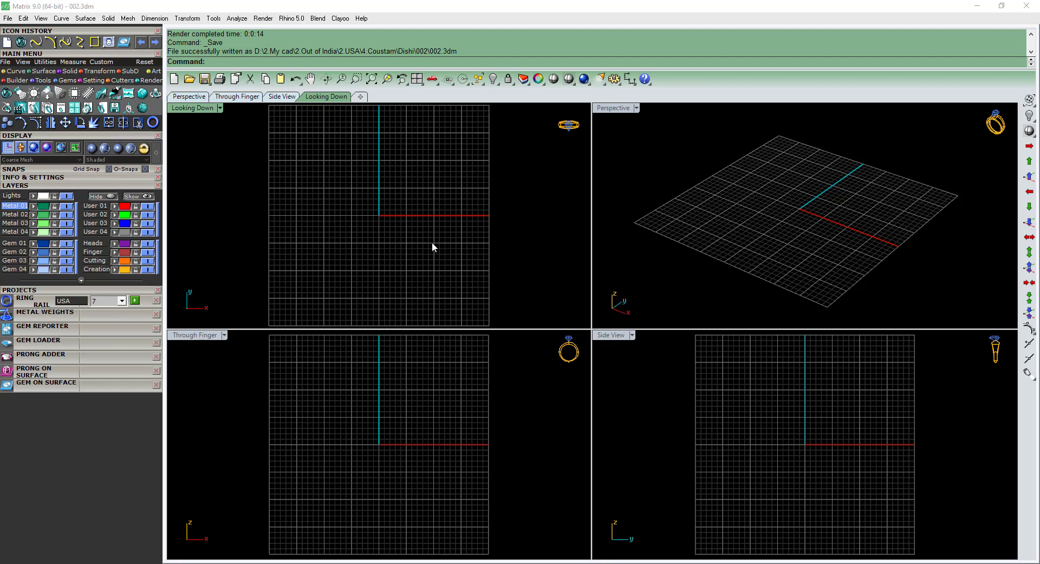
Open the reference picture 002.jpeg in Photos and examine the ring's center stone, side gems and filigree shank.
key(ctrl+F1)
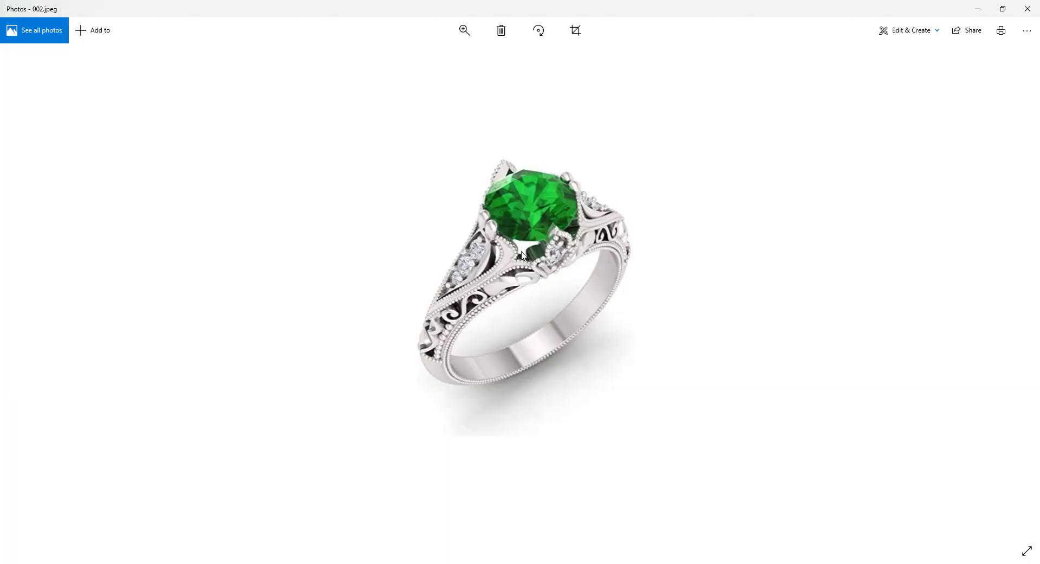
scroll(483, 330, up, 2)
scroll(540, 287, up, 2)
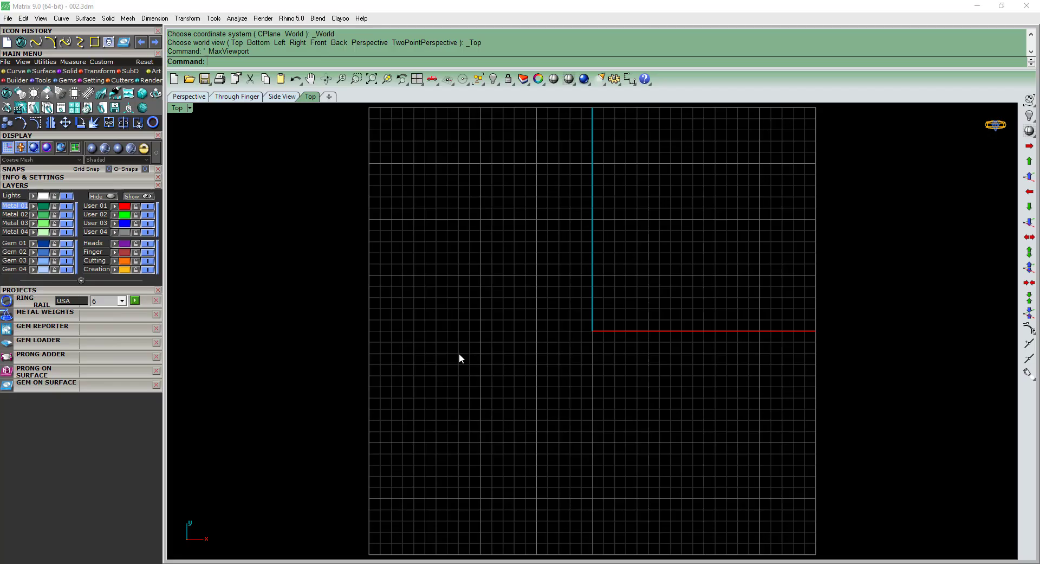
right_drag(378, 343, 366, 352)
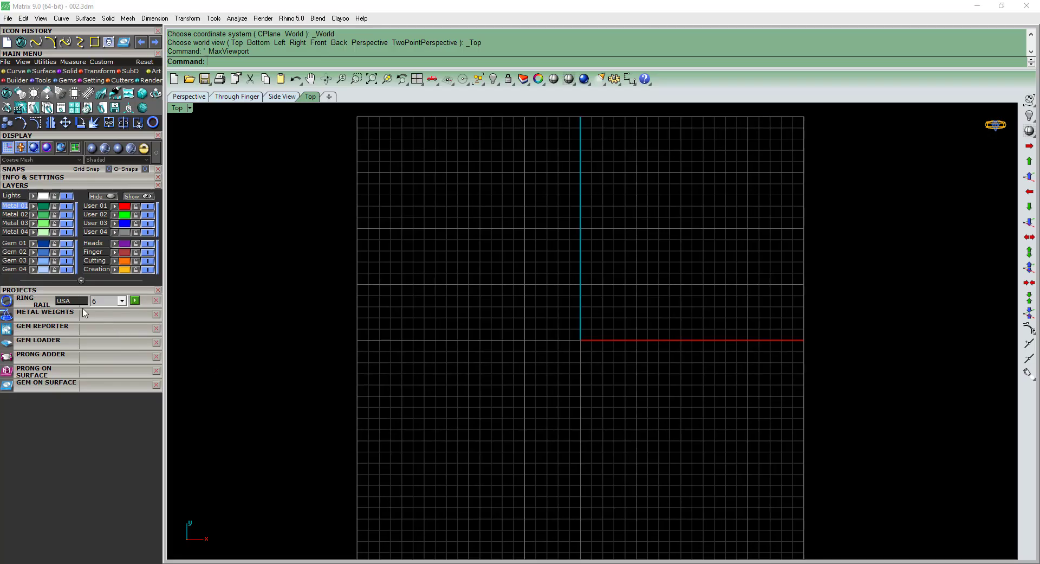
Create a USA size 6 ring rail in Matrix and assign it to the Creation layer.
click(135, 300)
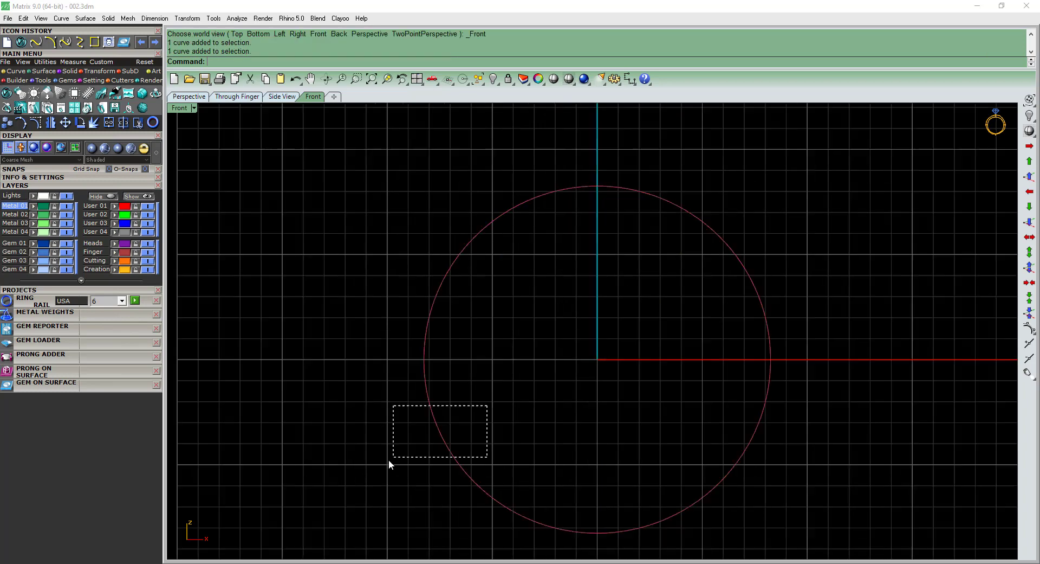
click(115, 270)
click(456, 379)
right_drag(458, 391, 441, 406)
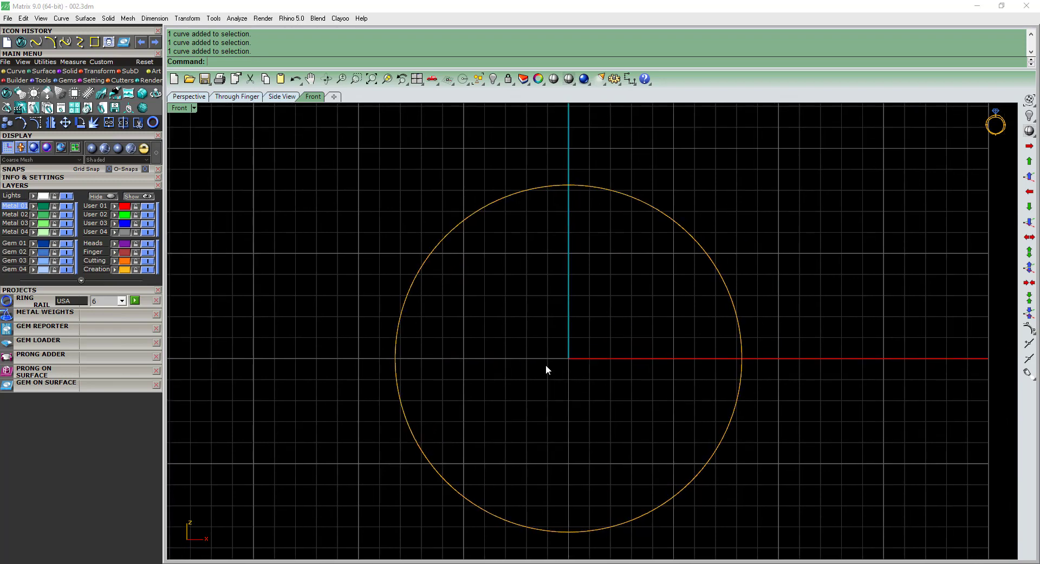
Load a 6.4 mm round diamond at the origin as the center stone.
click(40, 340)
click(21, 411)
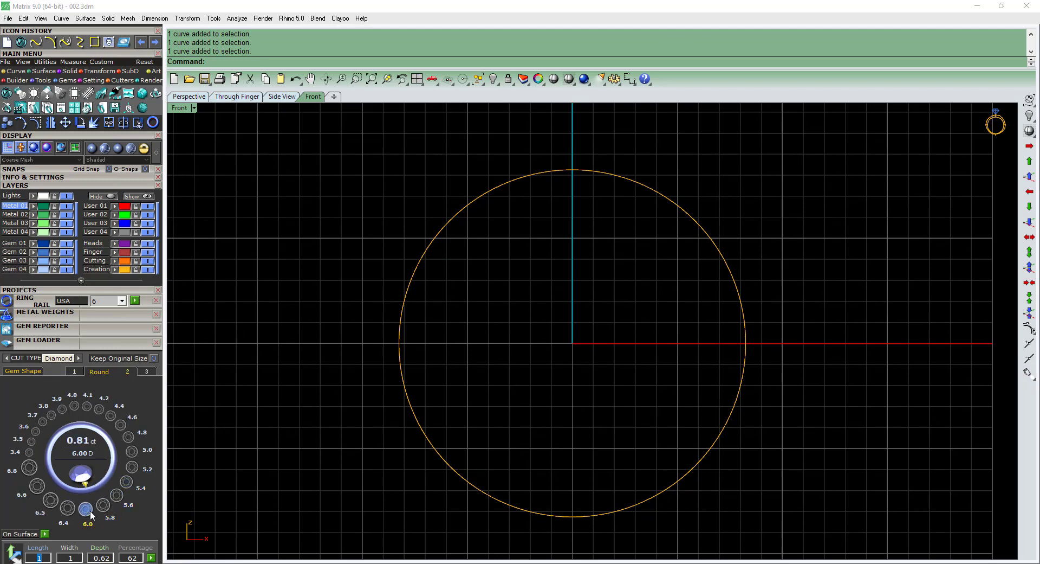
click(68, 508)
click(74, 507)
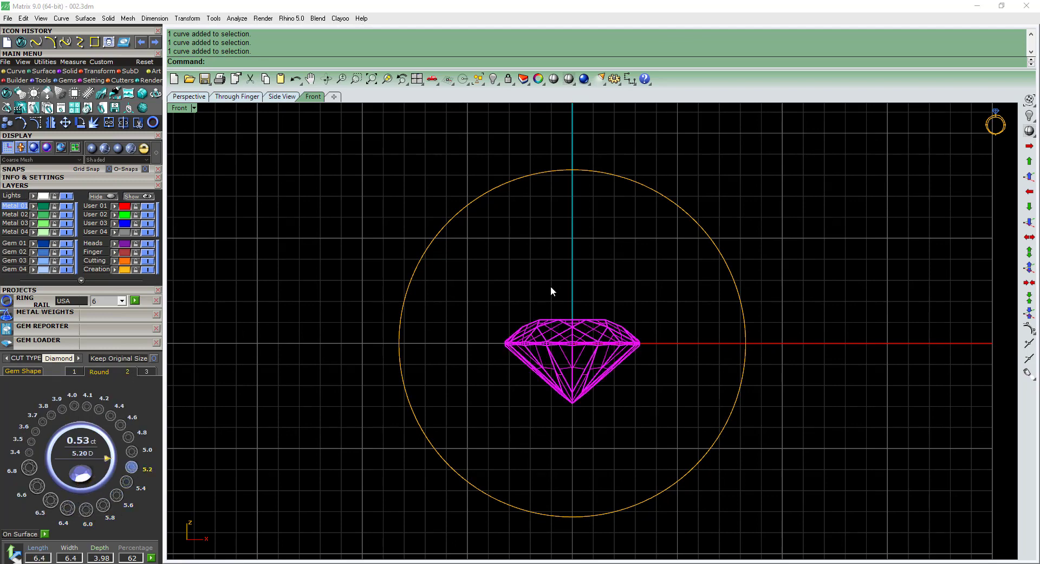
Move the center diamond from the origin up to the crown of the ring rail, its culet just above the curve.
drag(596, 268, 525, 390)
text(m)
right_drag(568, 249, 555, 347)
key(Return)
scroll(552, 260, up, 4)
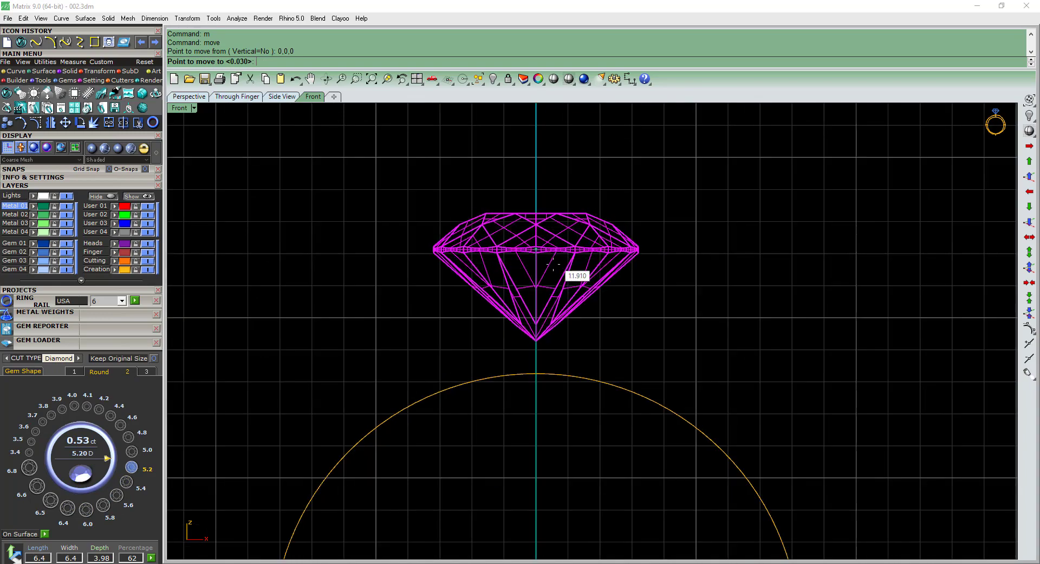
click(561, 280)
Raise the center diamond another 1 mm vertically above the ring rail.
text(m)
key(Return)
scroll(533, 380, up, 4)
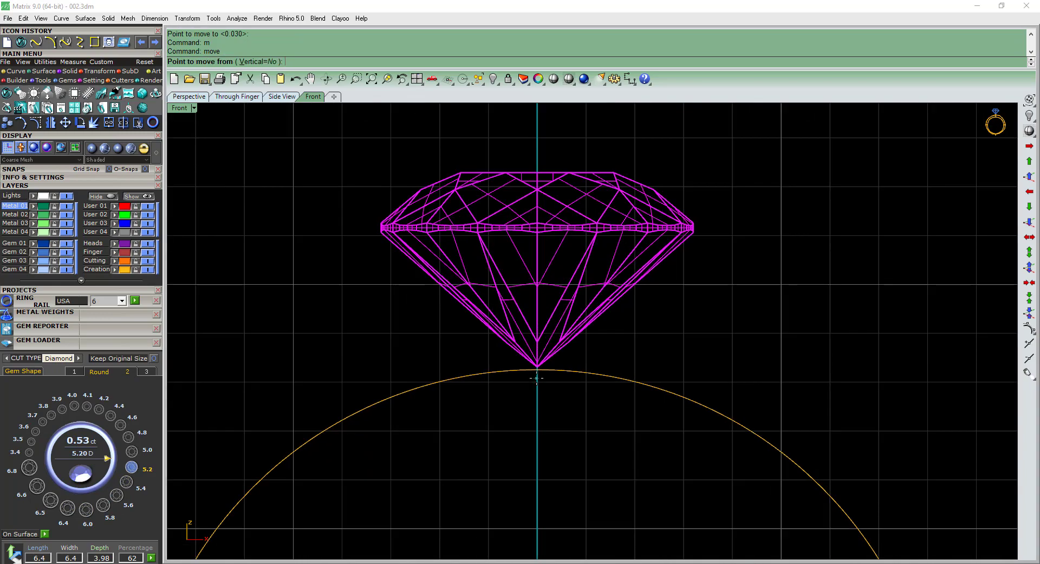
click(540, 385)
text(0.)
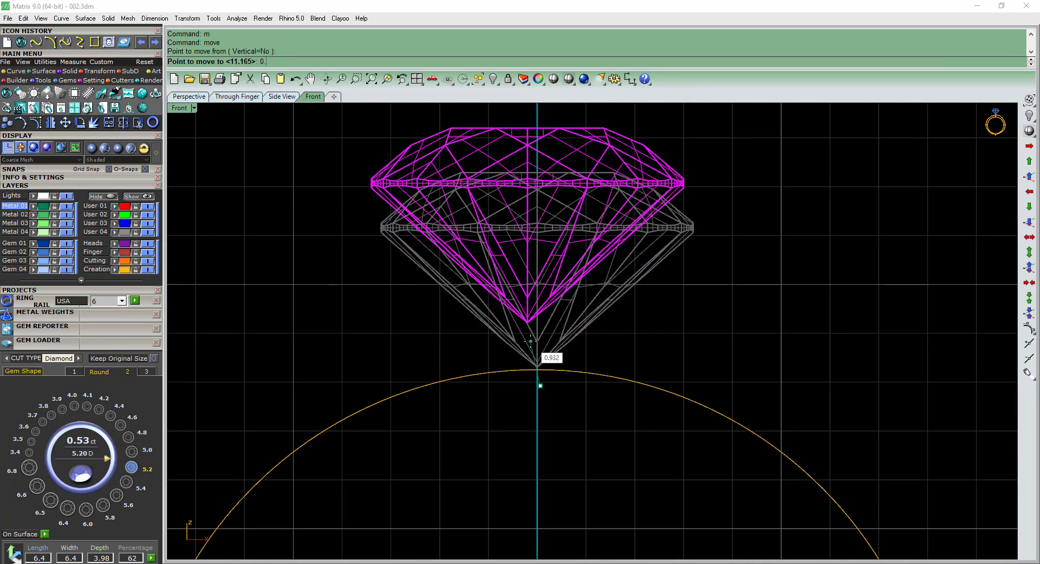
text(8)
key(Return)
text(1)
key(Return)
shift+click(542, 333)
scroll(542, 333, down, 6)
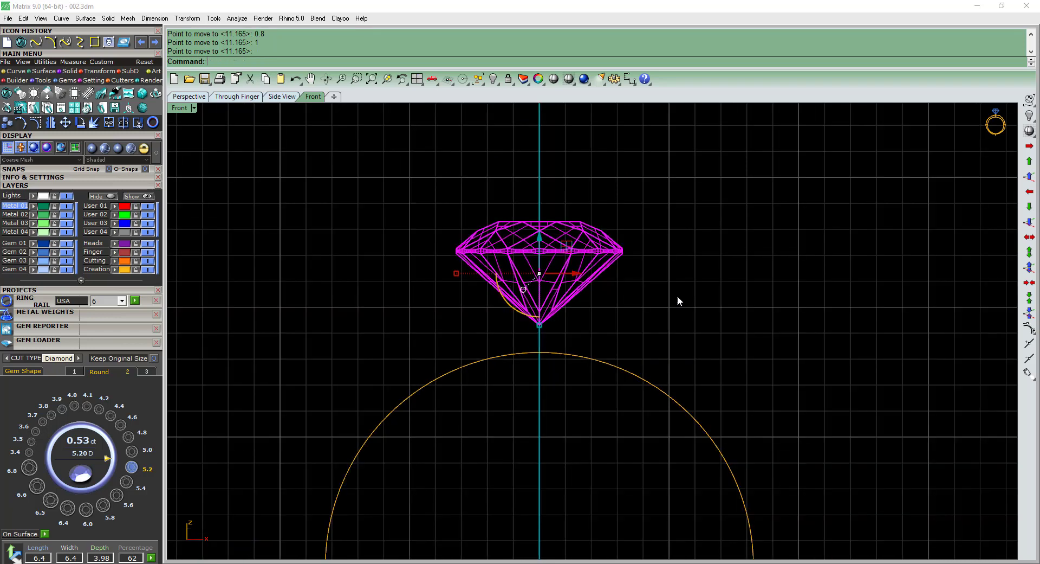
right_drag(678, 296, 749, 292)
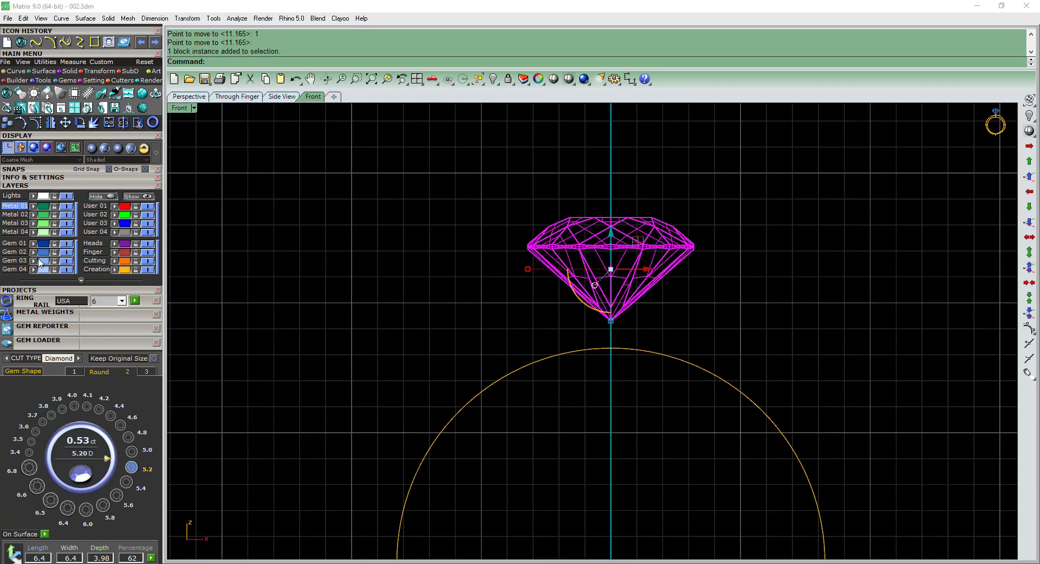
right_drag(417, 268, 379, 251)
click(404, 265)
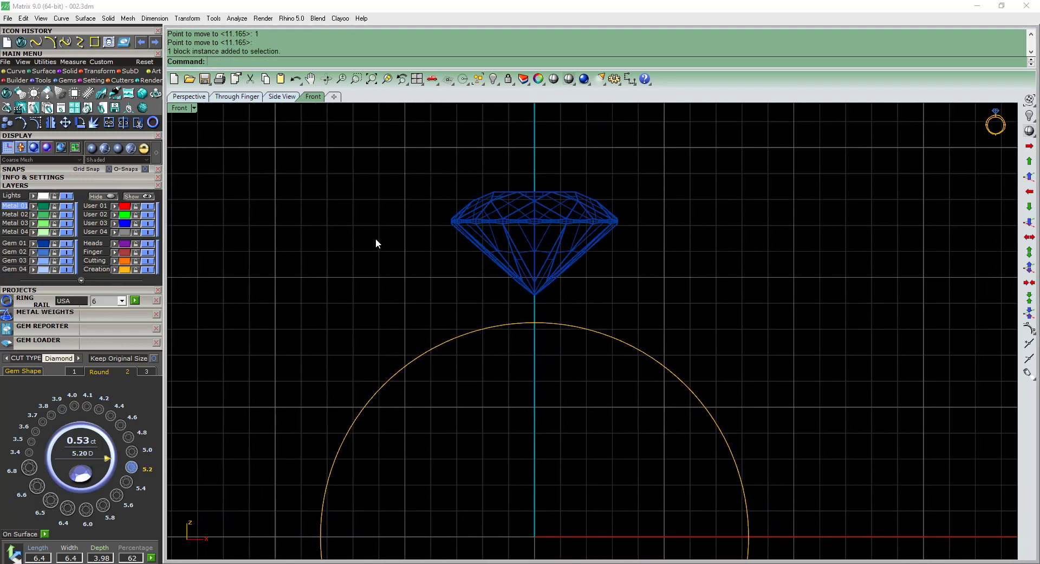
Hide the construction grid in the front view.
key(F7)
scroll(590, 279, down, 6)
click(598, 253)
scroll(627, 244, up, 6)
click(682, 259)
mouse_move(690, 262)
right_down()
mouse_move(672, 253)
mouse_move(698, 259)
right_up()
right_drag(529, 384, 523, 396)
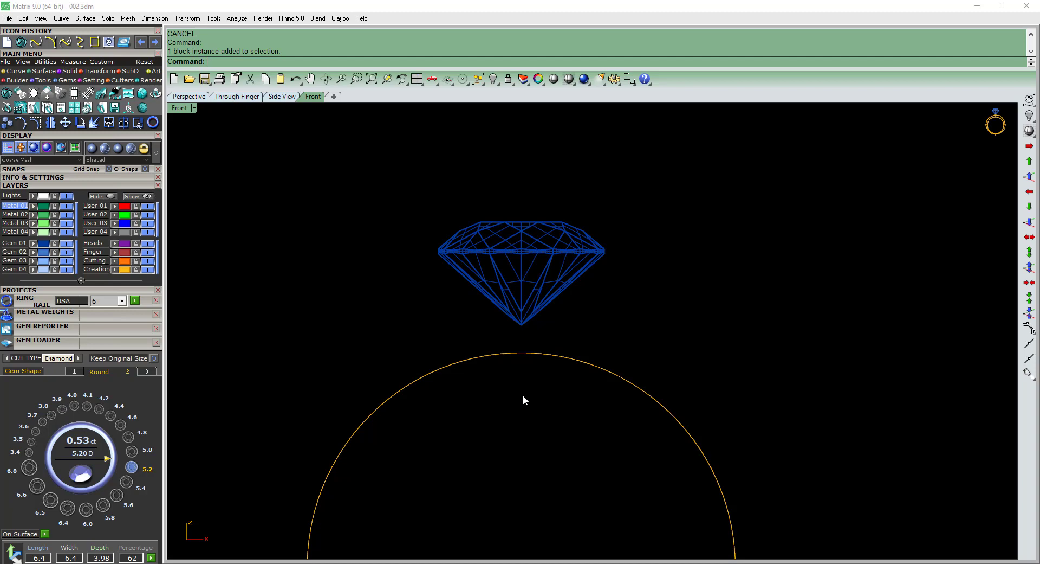
drag(472, 424, 381, 366)
scroll(376, 360, down, 6)
mouse_move(337, 330)
right_down()
mouse_move(394, 278)
mouse_move(379, 268)
mouse_move(409, 280)
mouse_move(321, 337)
right_up()
click(392, 272)
drag(490, 402, 302, 342)
scroll(551, 274, up, 4)
click(339, 324)
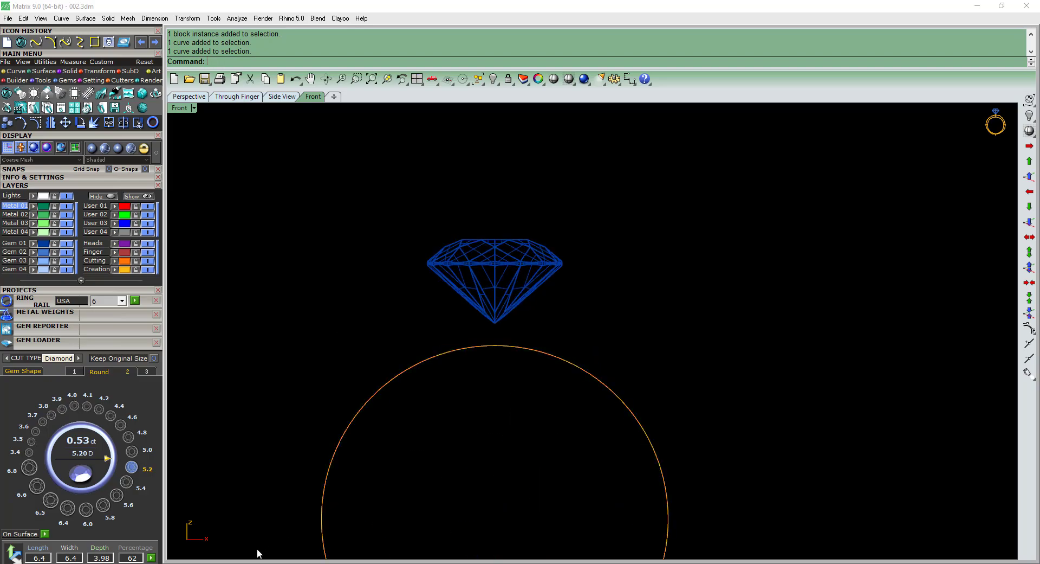
Examine the side accent and gallery below the center stone in the reference picture, and return to the Matrix model.
click(252, 563)
scroll(564, 325, up, 5)
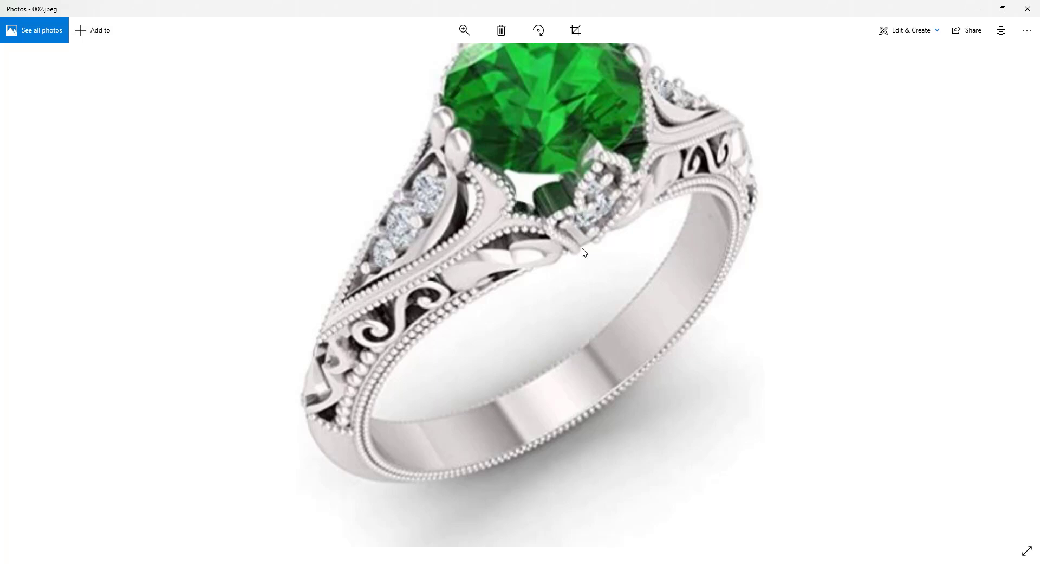
click(980, 10)
scroll(523, 428, down, 2)
mouse_move(520, 425)
right_down()
mouse_move(531, 374)
mouse_move(555, 356)
right_up()
right_drag(523, 423, 536, 405)
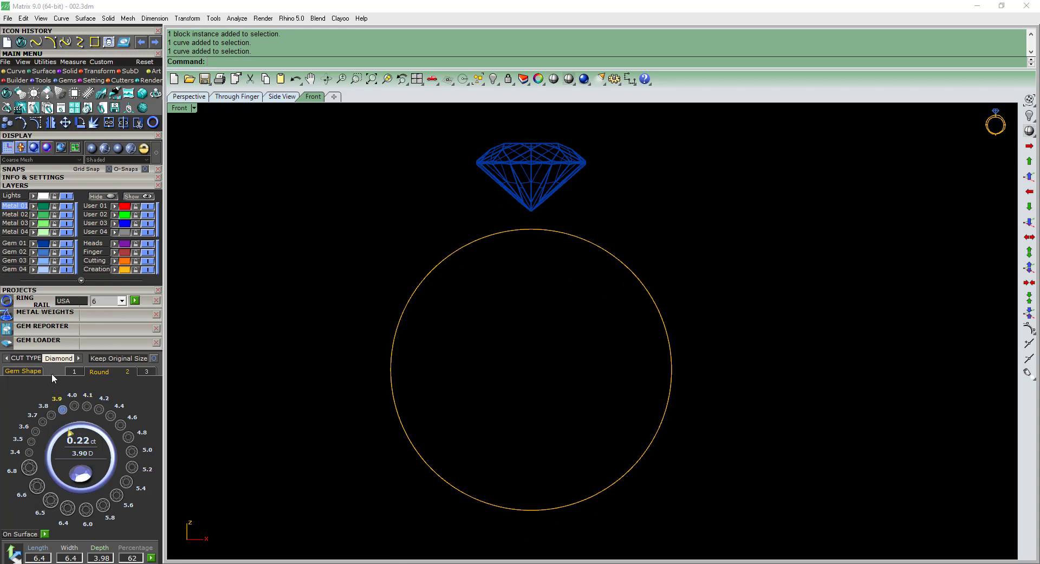
Load a small round gem at the origin and set its size to 1.3 mm.
click(74, 372)
click(51, 414)
scroll(549, 379, up, 3)
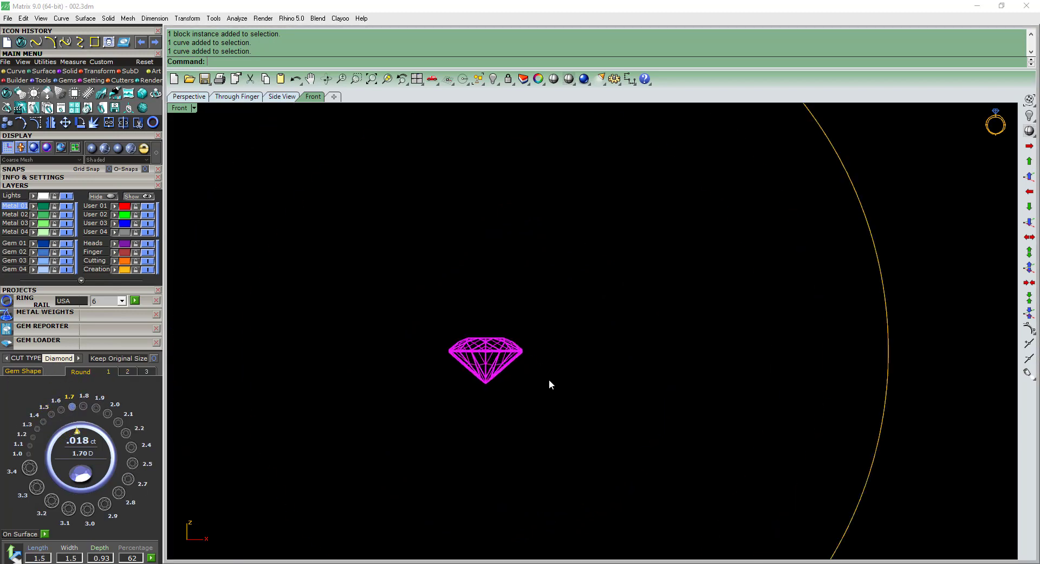
scroll(529, 388, down, 2)
key(ctrl+F3)
click(36, 430)
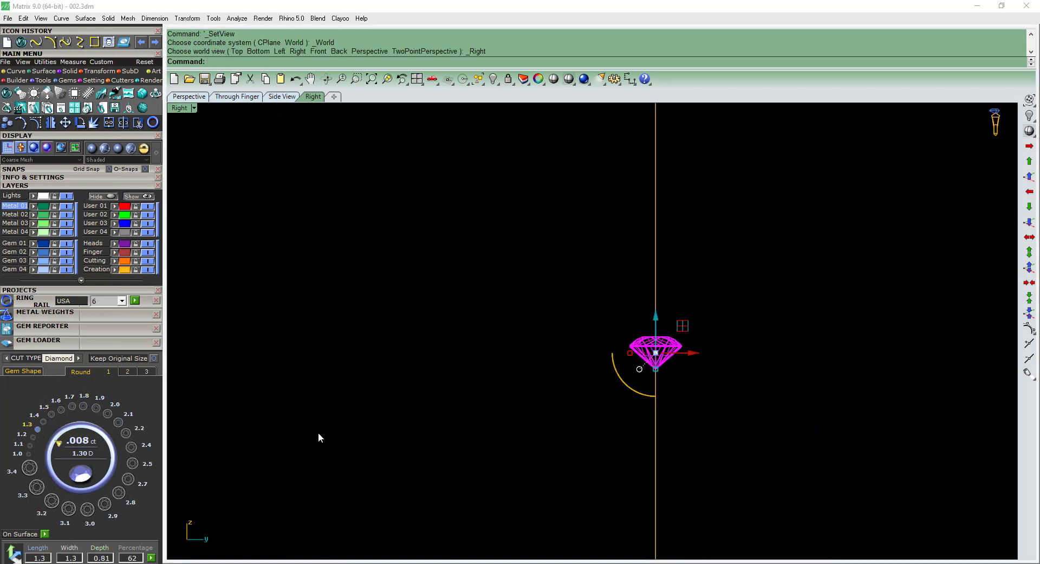
Rotate the 1.3 mm gem about the origin in the side view so its table faces the front.
key(ctrl+r)
click(654, 307)
click(525, 367)
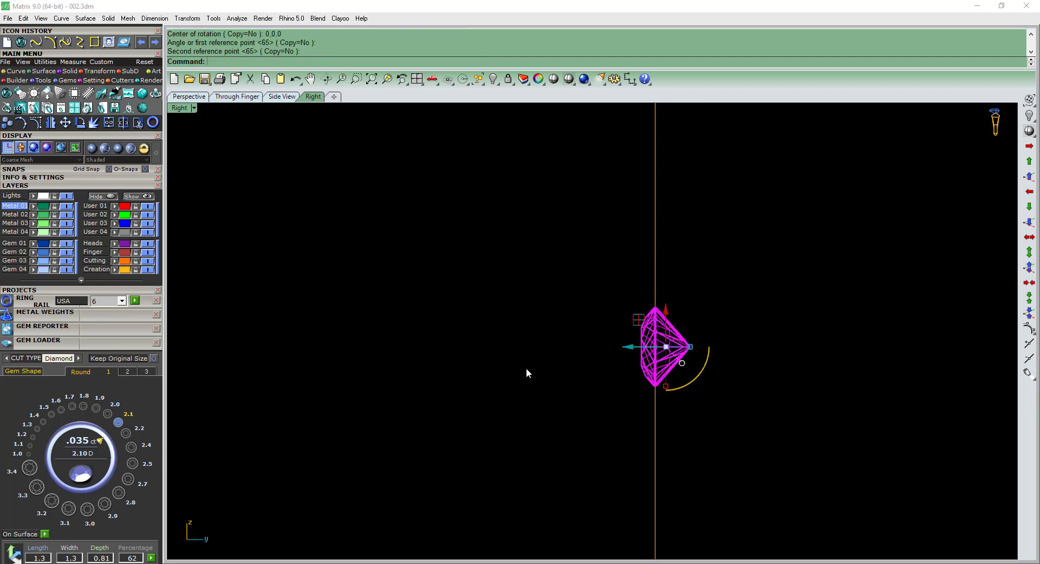
Return to the front view, deselect the small gem and show the construction grid.
key(ctrl+F2)
right_drag(580, 340, 659, 358)
key(Escape)
scroll(642, 408, up, 5)
right_drag(642, 407, 670, 406)
right_drag(428, 276, 444, 256)
key(F7)
click(16, 71)
click(109, 93)
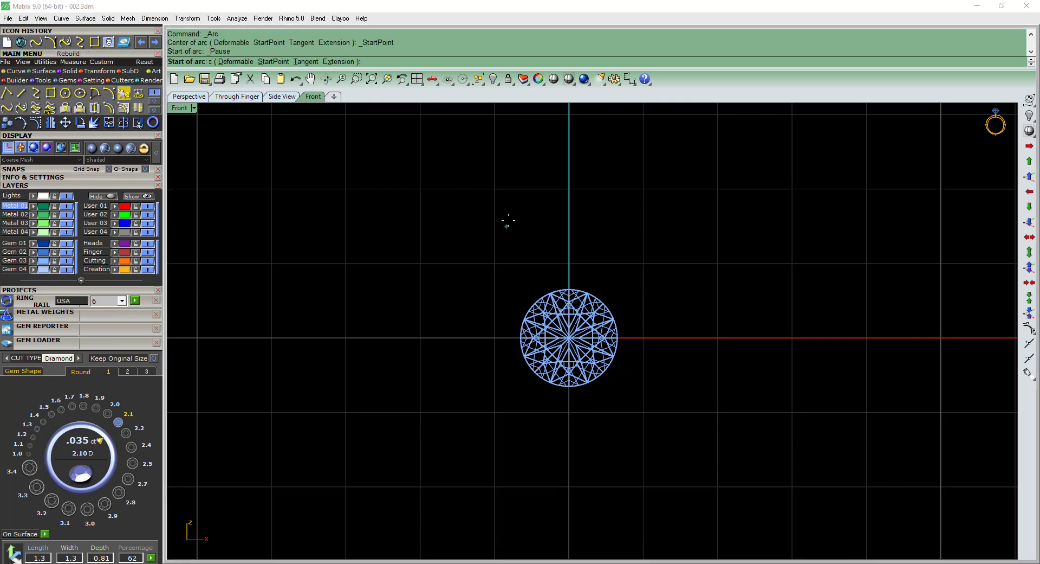
click(575, 185)
scroll(583, 341, down, 3)
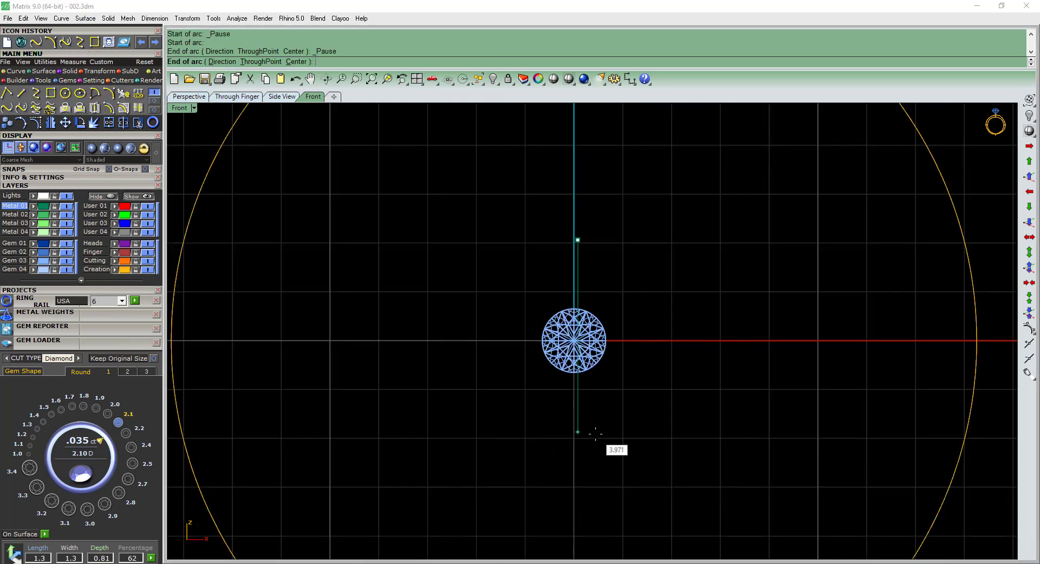
key(Escape)
Turn on grid snapping and draw a vertical arc about 4 mm tall that bows around the small gem's left side.
right_click(529, 331)
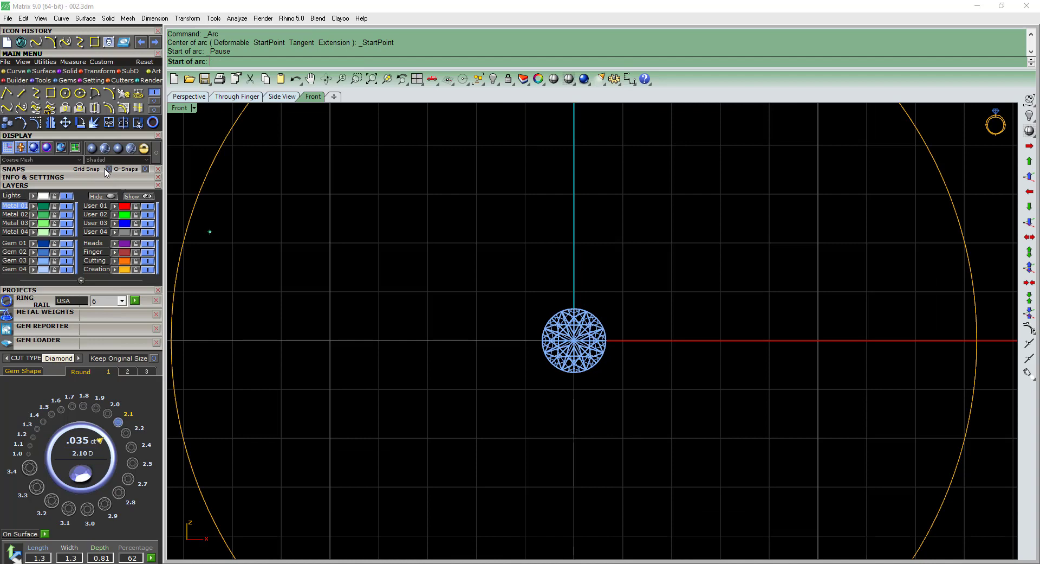
click(63, 168)
click(155, 198)
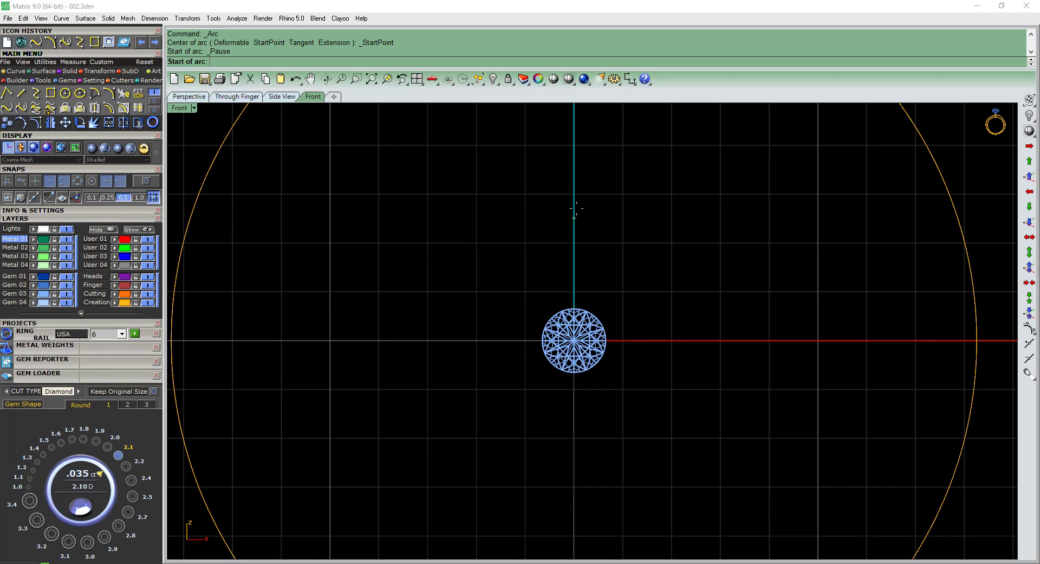
click(585, 246)
click(578, 431)
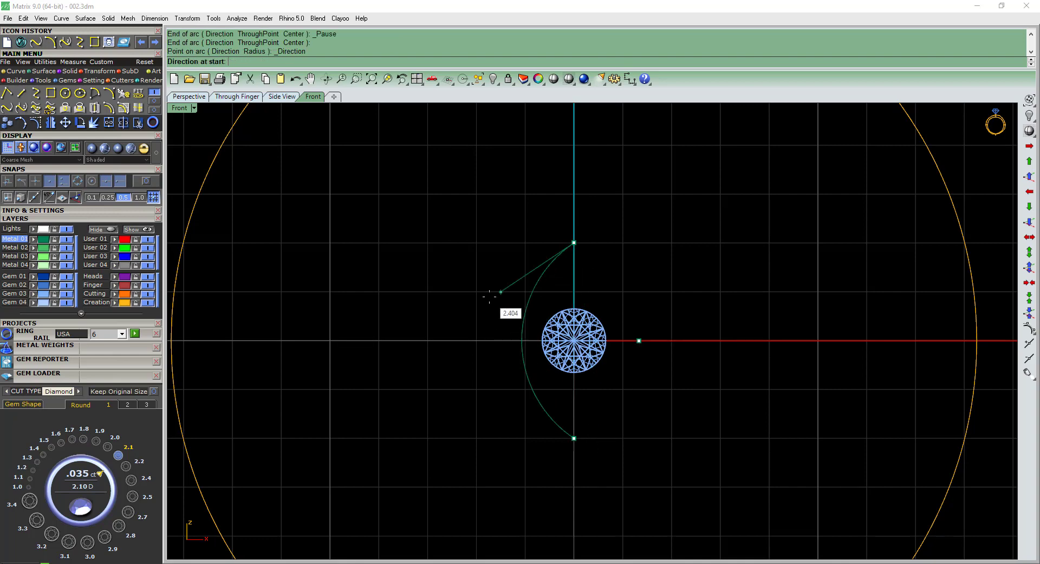
click(496, 313)
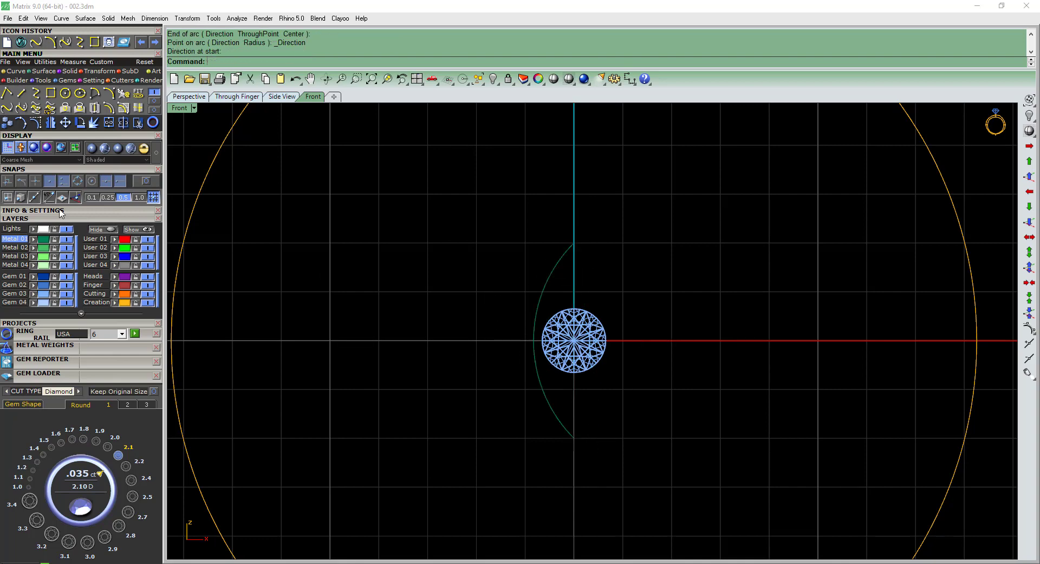
click(141, 169)
scroll(605, 219, up, 2)
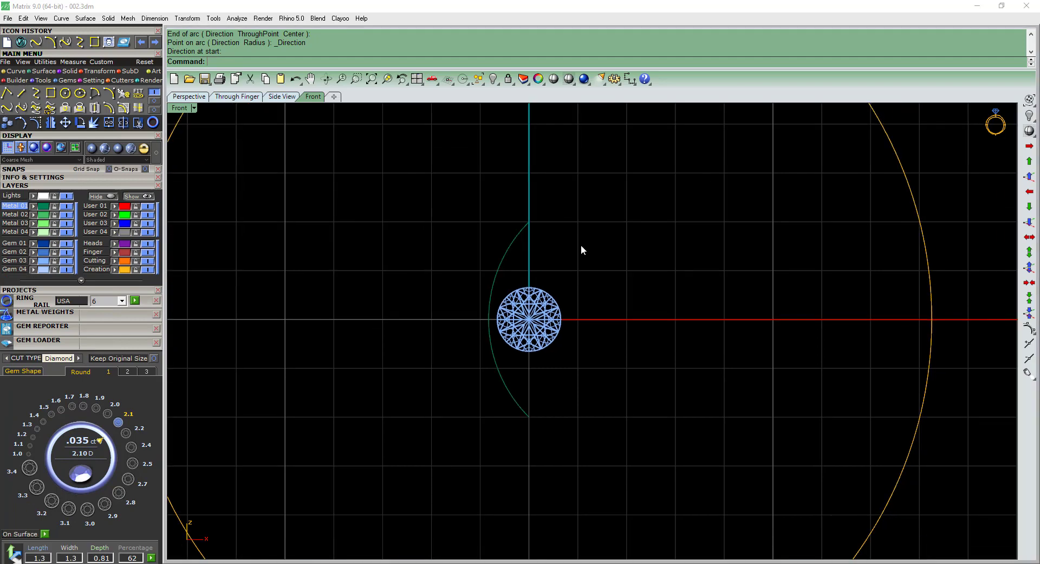
Mirror the arc across the vertical axis through 0,0,0 to form a marquise outline around the small gem.
click(500, 252)
right_drag(549, 266, 538, 247)
text(mirror)
key(Return)
text(0,0,0)
key(Return)
shift+click(501, 194)
shift+click(513, 230)
Join the two arcs into one closed marquise curve and assign it to the Creation layer.
key(ctrl+j)
right_drag(557, 322, 531, 277)
drag(471, 194, 303, 162)
right_drag(303, 162, 411, 161)
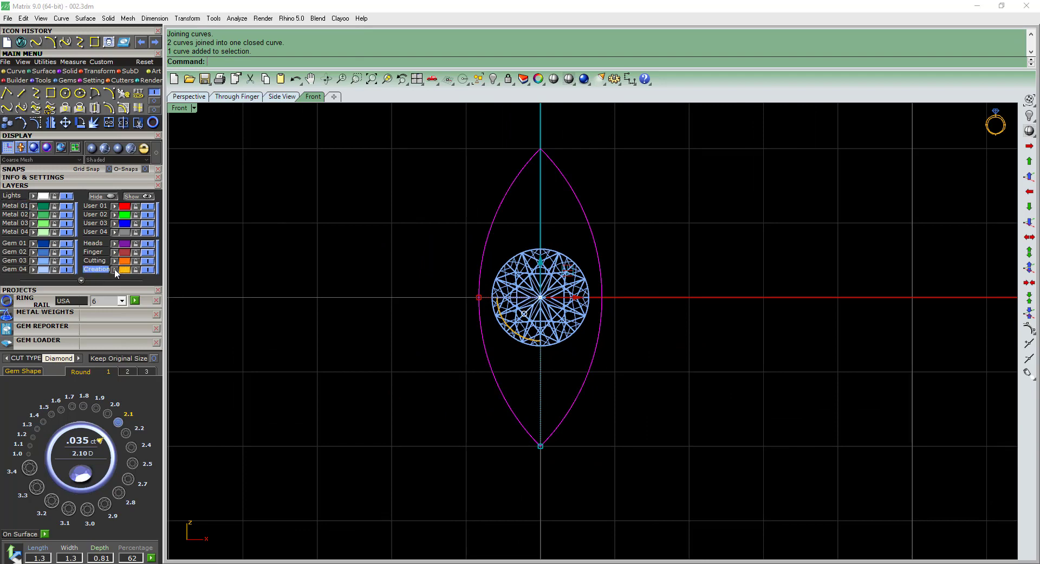
click(115, 270)
right_drag(282, 256, 321, 266)
scroll(634, 344, down, 4)
right_drag(649, 351, 667, 337)
scroll(563, 311, up, 4)
click(551, 304)
key(Escape)
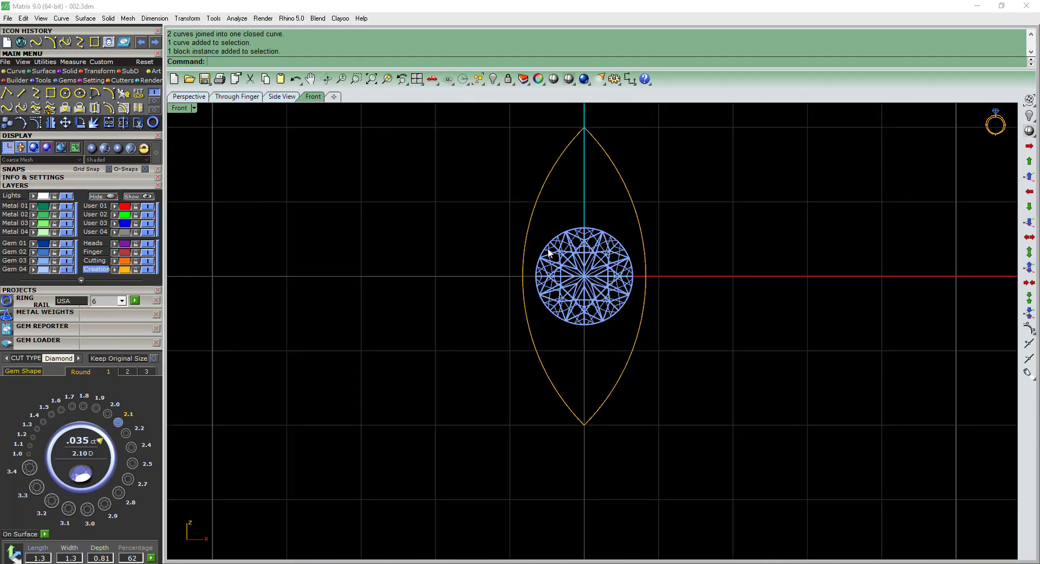
Move the small gem and marquise outline from 0,0,0 up in front of the center diamond.
drag(698, 447, 508, 311)
scroll(510, 329, down, 10)
right_drag(548, 276, 544, 383)
text(m )
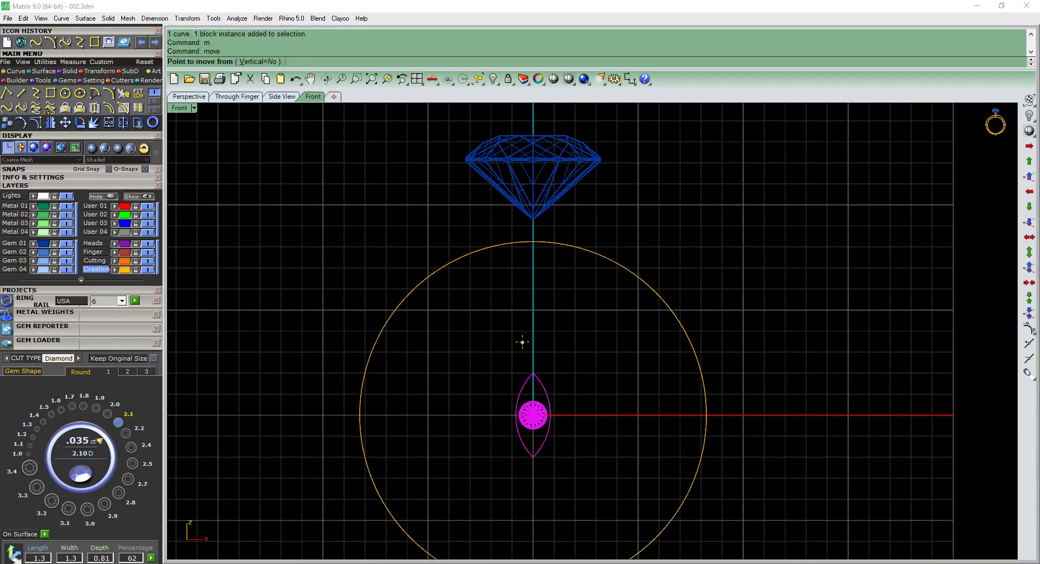
text(0,0,0)
key(Return)
scroll(532, 210, up, 10)
right_drag(541, 212, 561, 351)
click(559, 295)
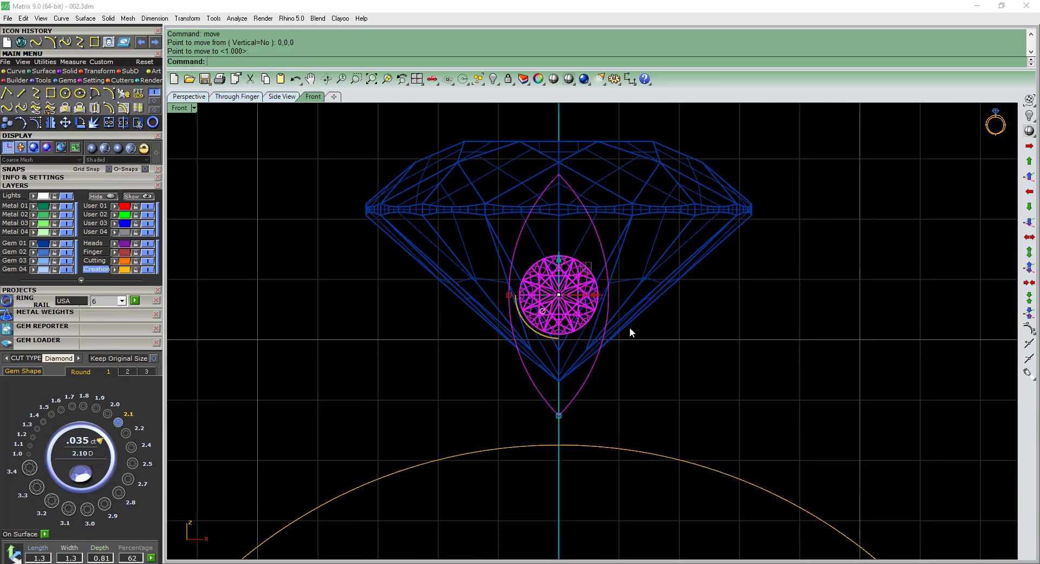
Raise the small gem and marquise outline about 0.2 mm vertically.
right_drag(600, 263, 573, 279)
scroll(537, 183, up, 4)
text(m)
click(546, 191)
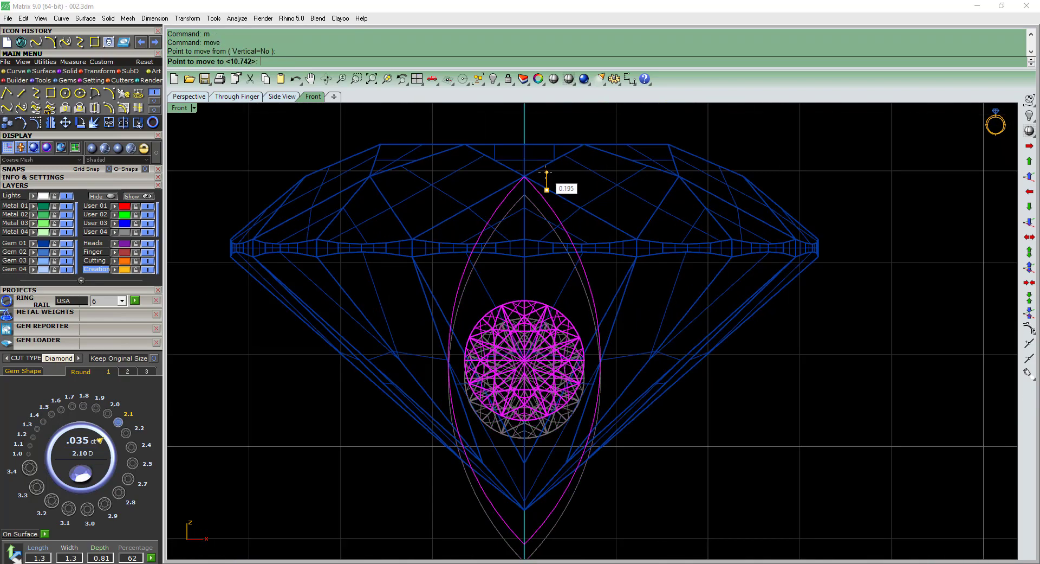
click(547, 171)
scroll(573, 201, down, 4)
Shade the model and move the small gem with its outline horizontally in the side view to just outside the center diamond's girdle.
key(ctrl+alt+s)
key(ctrl+F3)
scroll(577, 231, up, 2)
text(m)
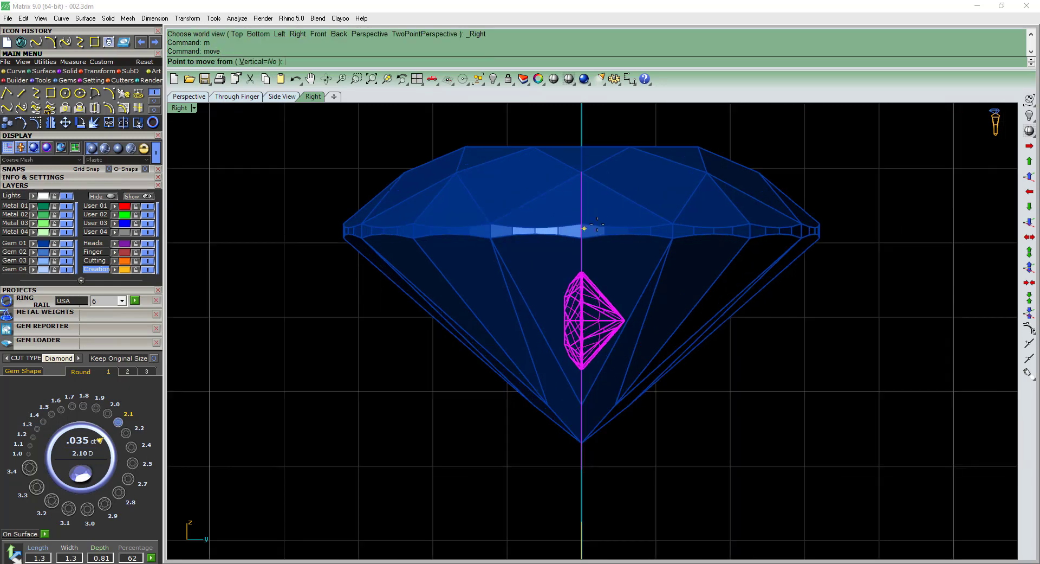
click(621, 216)
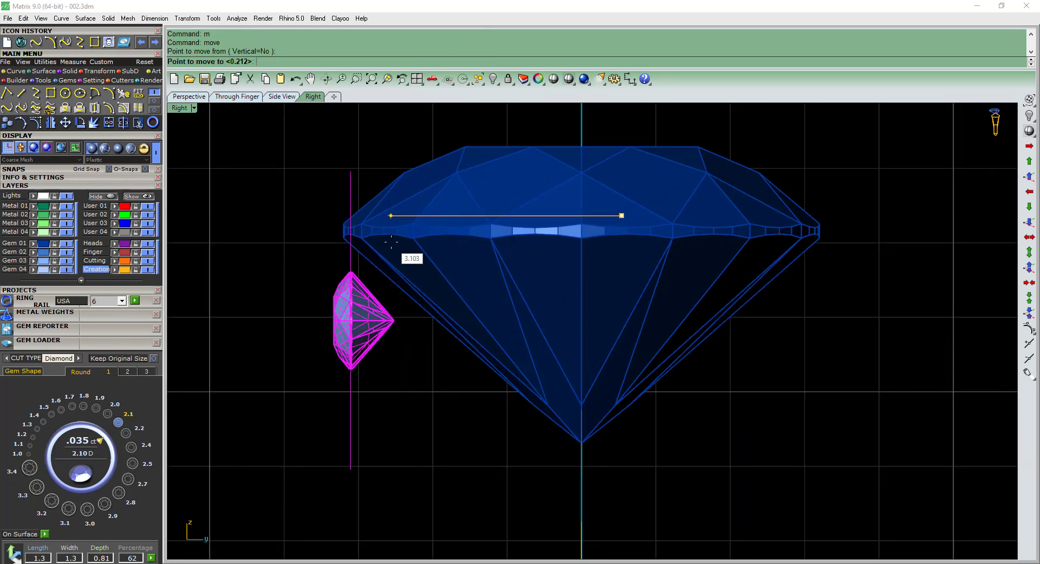
click(355, 243)
scroll(387, 245, down, 2)
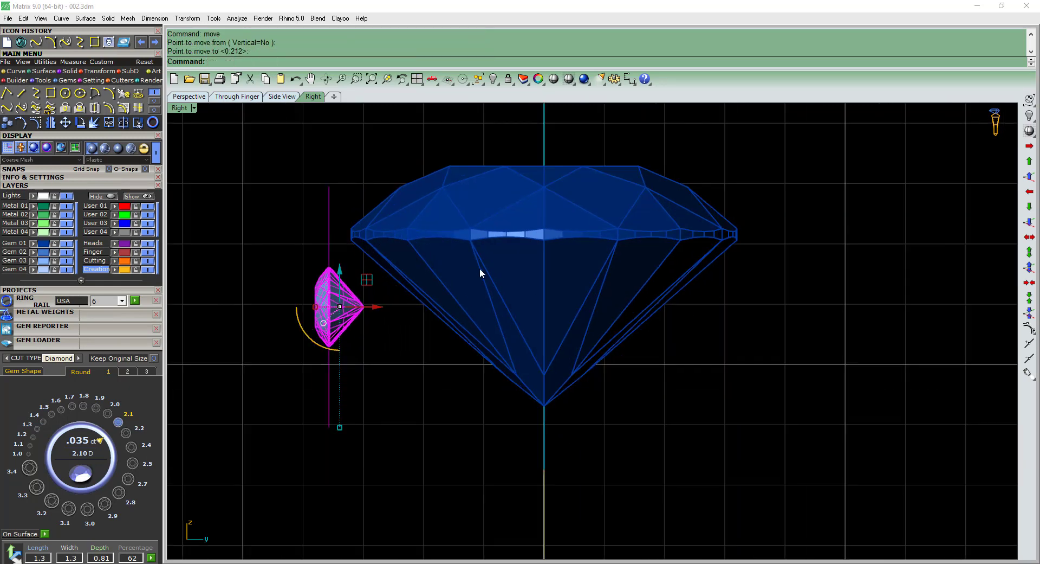
Check the small gem's setting in the reference photo, and scale the marquise outline vertically from its upper tip so it ends at the diamond's culet.
scroll(504, 268, down, 6)
key(ctrl+alt+s)
ctrl+shift+right_drag(522, 300, 754, 252)
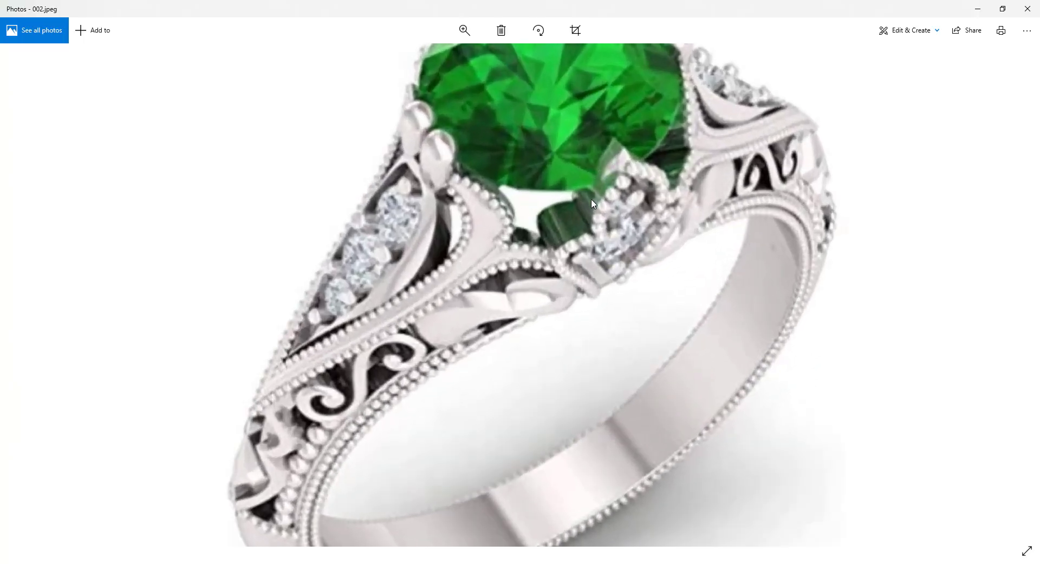
click(984, 7)
key(ctrl+F2)
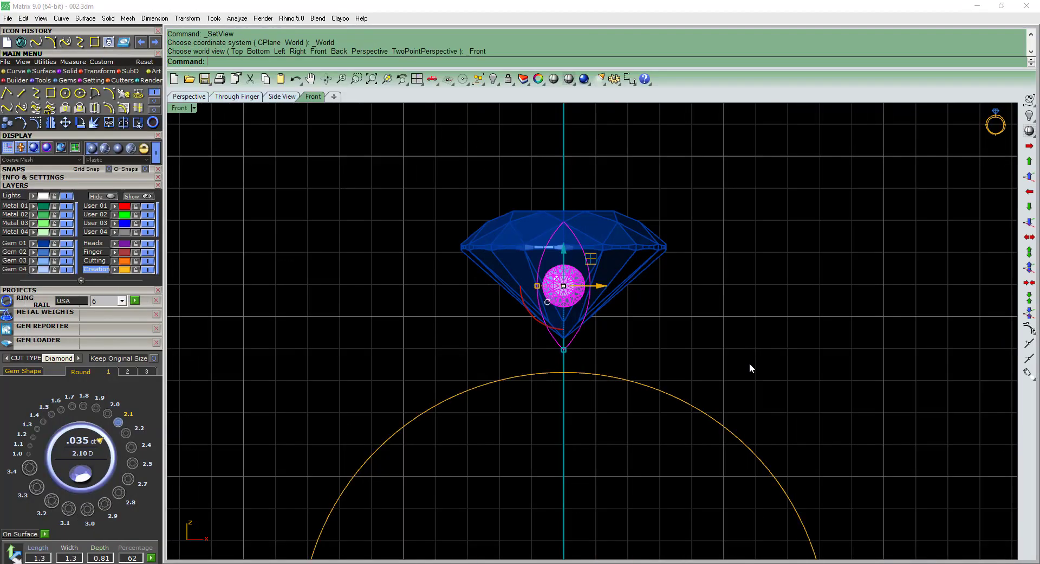
right_drag(750, 362, 719, 348)
click(329, 439)
scroll(492, 275, up, 6)
click(594, 357)
text(s1)
key(Return)
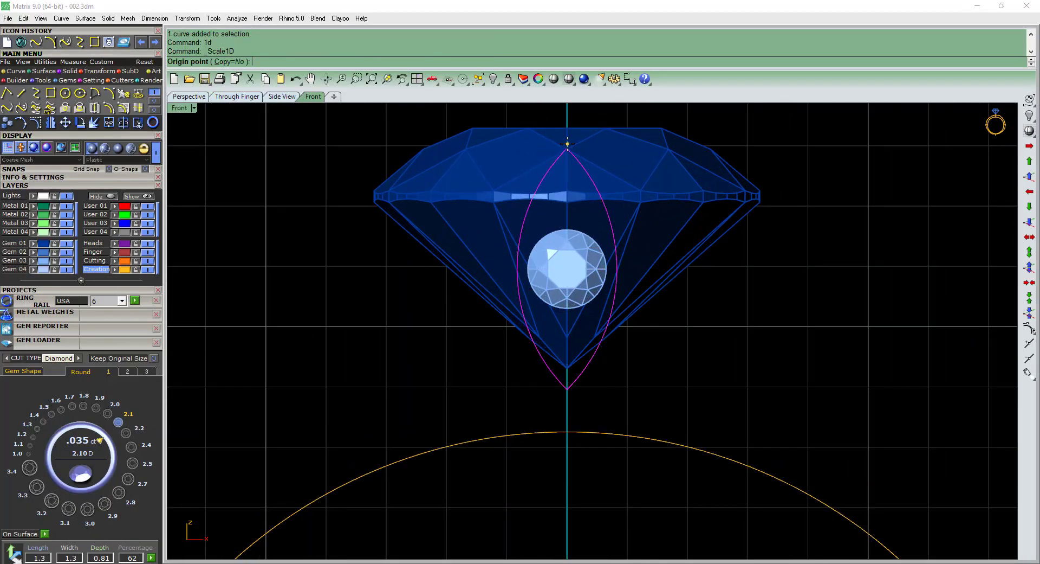
click(567, 143)
click(576, 429)
click(591, 401)
Raise the small gem to the middle of the marquise outline in the front view.
click(568, 244)
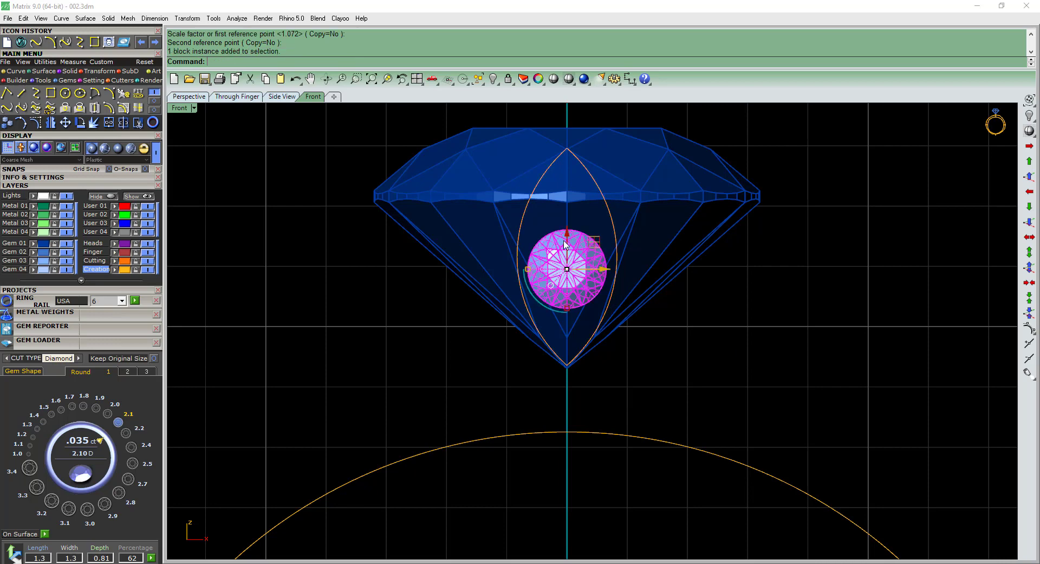
scroll(568, 241, up, 3)
drag(569, 254, 565, 229)
scroll(765, 420, down, 6)
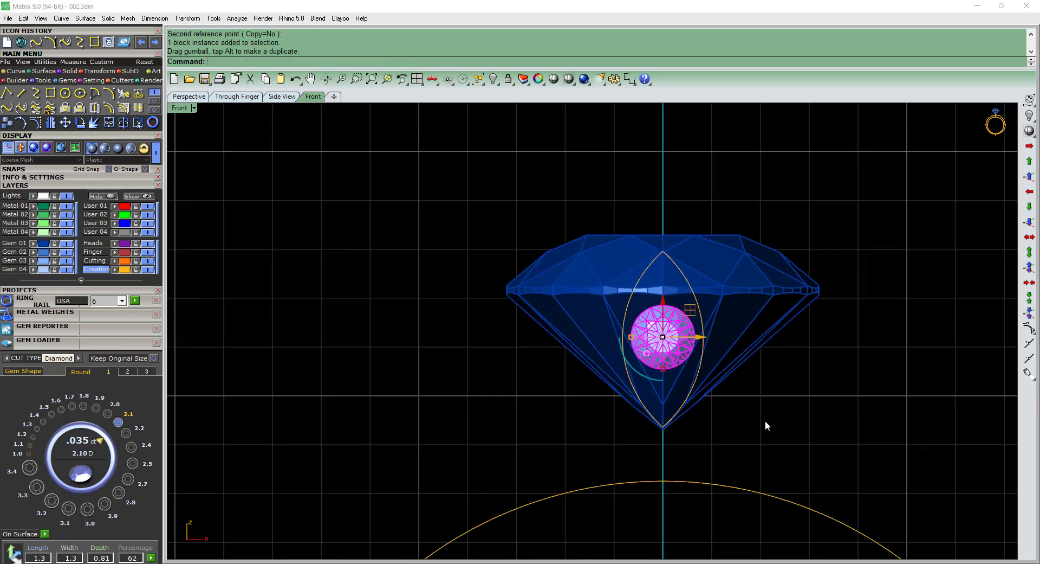
Move the center diamond, small gem and marquise outline together slightly down toward the finger rail.
right_drag(765, 420, 727, 404)
drag(531, 427, 671, 225)
right_drag(705, 282, 642, 241)
click(763, 332)
right_drag(763, 332, 681, 317)
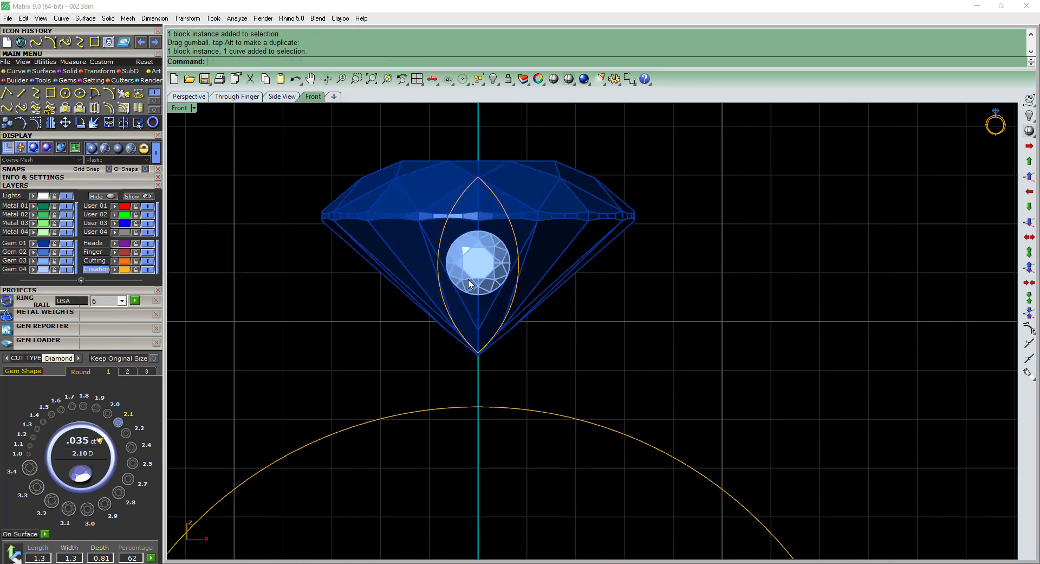
right_drag(479, 453, 494, 460)
drag(523, 386, 481, 277)
text(m)
key(Return)
scroll(504, 274, up, 4)
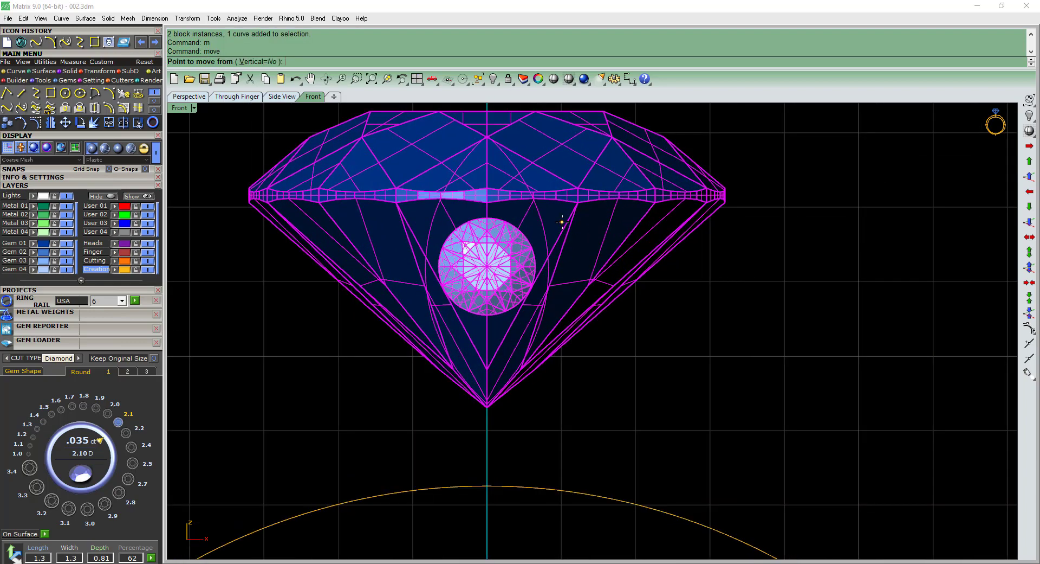
click(562, 222)
click(561, 226)
click(662, 318)
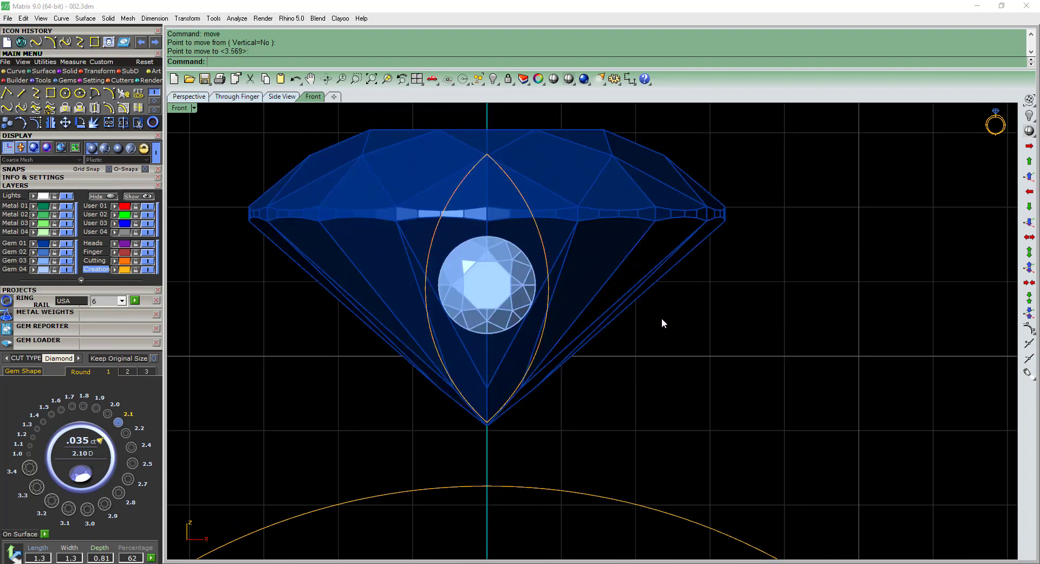
Draw an interpolated curve from inside the marquise's left edge, looping outward and running down across the finger rail.
scroll(682, 322, down, 4)
right_drag(698, 321, 696, 302)
click(36, 92)
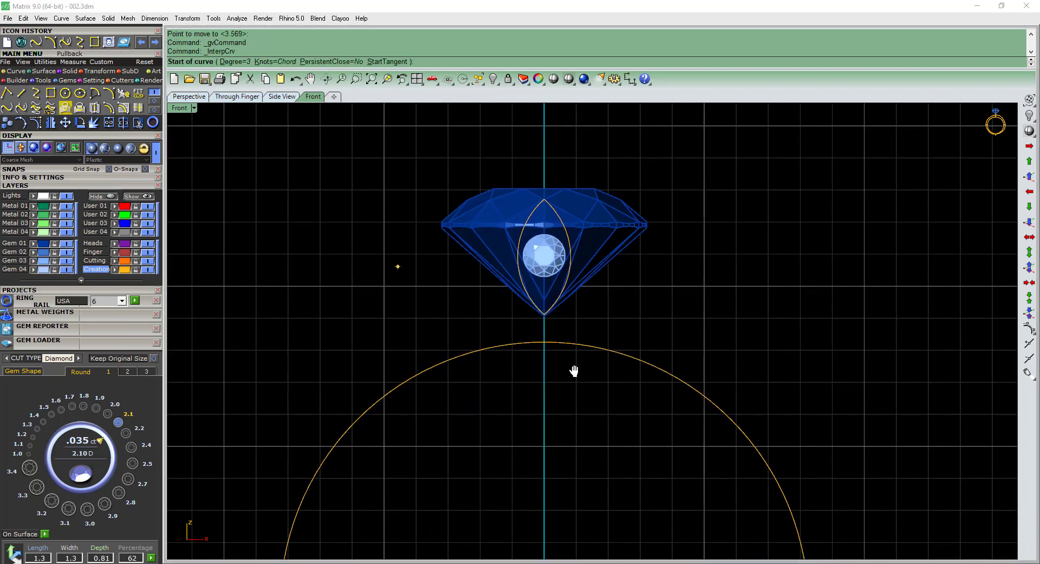
scroll(457, 254, up, 3)
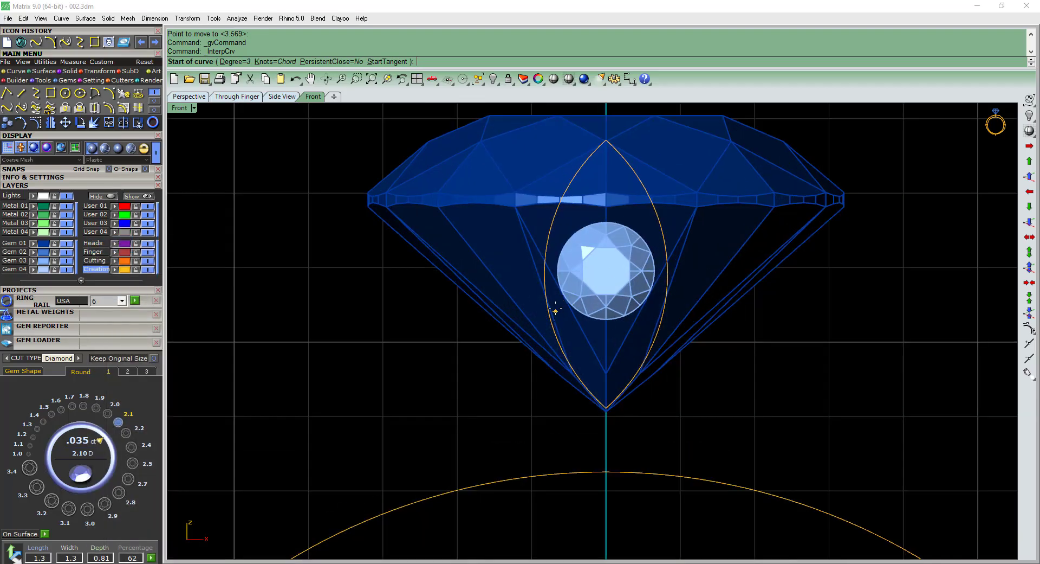
click(556, 305)
click(516, 286)
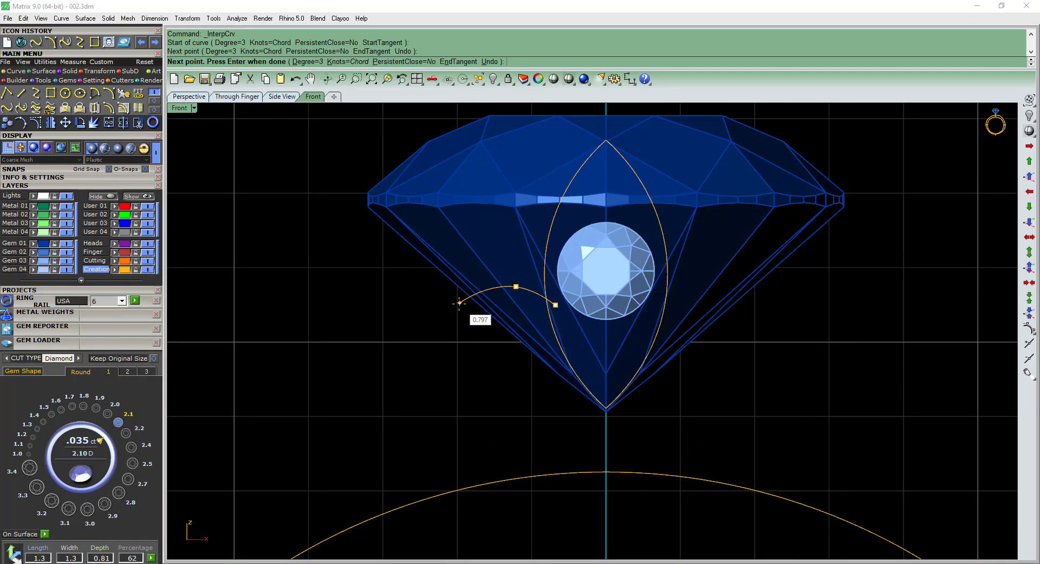
click(460, 304)
click(474, 377)
click(514, 449)
click(550, 503)
right_click(550, 502)
key(ctrl+F3)
key(ctrl+F2)
Show the curve's control points and move those of the upper loop to tighten its bend beside the marquise.
scroll(619, 351, up, 4)
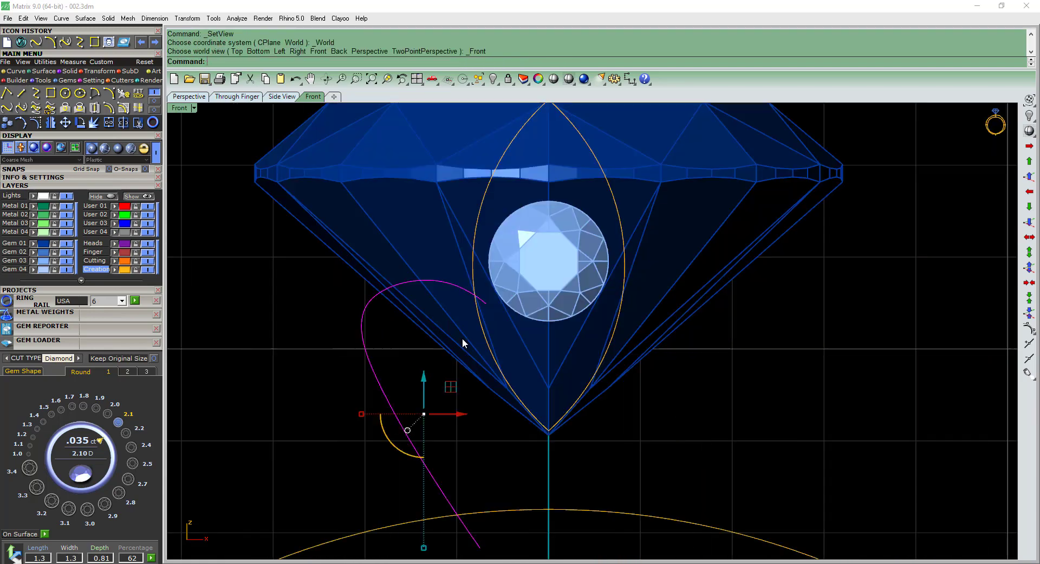
right_drag(462, 340, 522, 319)
key(F10)
click(399, 281)
click(474, 263)
click(486, 269)
click(506, 265)
click(530, 244)
scroll(456, 347, down, 2)
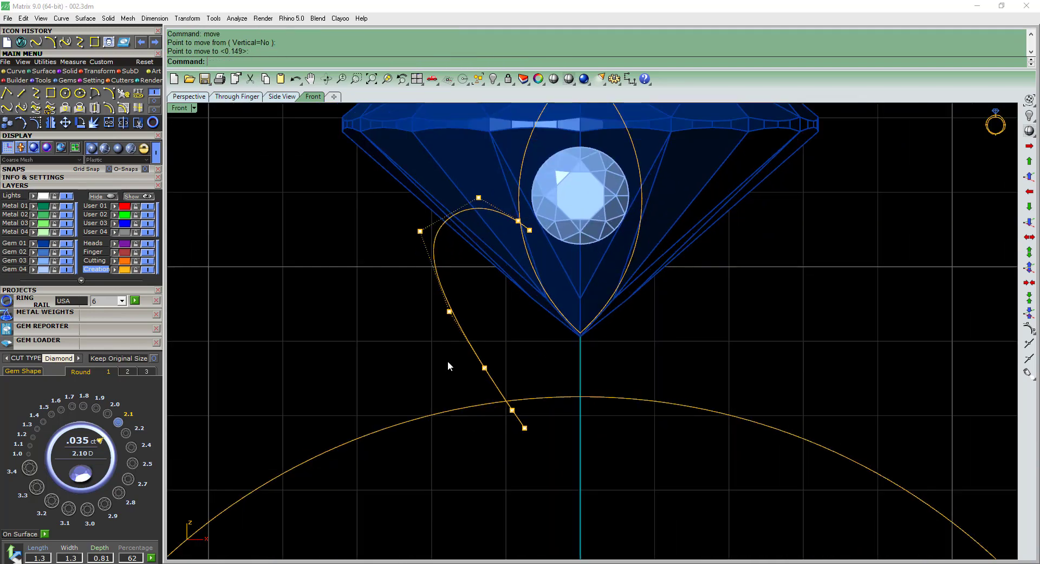
Try deleting a control point in the curve's lower part.
scroll(475, 367, up, 4)
click(490, 368)
key(Delete)
key(ctrl+z)
click(522, 386)
key(ctrl+z)
key(ctrl+z)
Move the two control points along the curve's lower part inward by about 0.12 mm.
scroll(510, 292, up, 4)
click(527, 242)
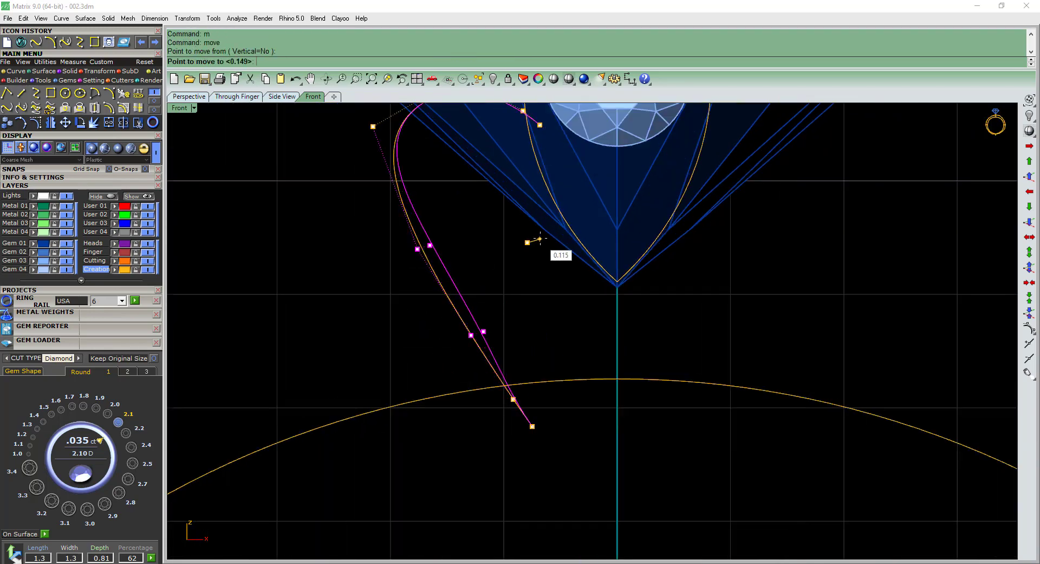
click(540, 238)
scroll(540, 249, down, 8)
scroll(527, 317, up, 8)
Trim the curve's lower end at the finger rail and hide the Gem 01 layer.
click(651, 248)
click(708, 311)
scroll(650, 326, down, 8)
click(617, 326)
click(66, 244)
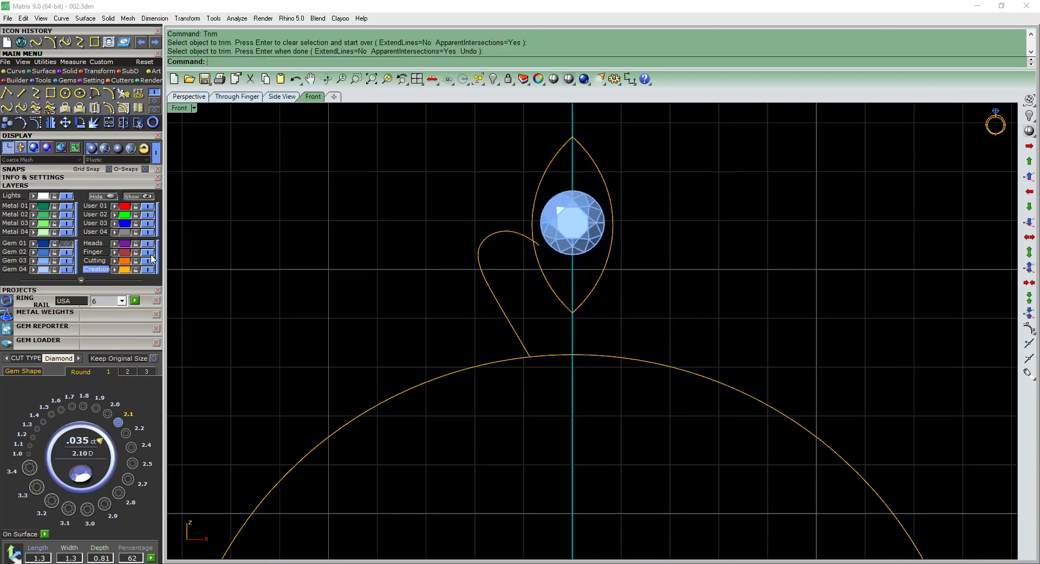
Mirror the side curve across the vertical center line to the other side of the marquise.
click(508, 319)
right_drag(631, 235, 585, 342)
scroll(587, 232, down, 8)
scroll(564, 239, up, 9)
Add a second small gem of 1.5 mm on the center line directly below the first one.
click(564, 237)
scroll(563, 237, up, 2)
click(553, 199)
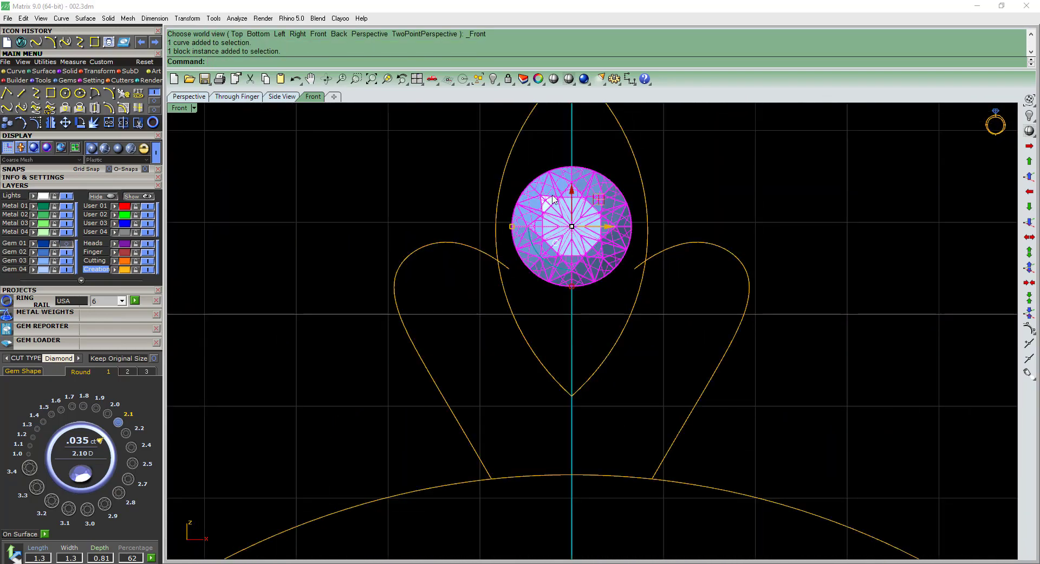
scroll(531, 189, down, 2)
click(529, 355)
click(539, 191)
click(539, 297)
scroll(547, 206, up, 6)
click(534, 360)
click(52, 414)
drag(531, 342, 530, 330)
Check the lower gem setting in the reference photo, and offset the finger rail outward by 0.45 mm.
scroll(568, 227, down, 9)
click(588, 318)
key(alt+Tab)
scroll(375, 422, up, 3)
scroll(369, 358, up, 2)
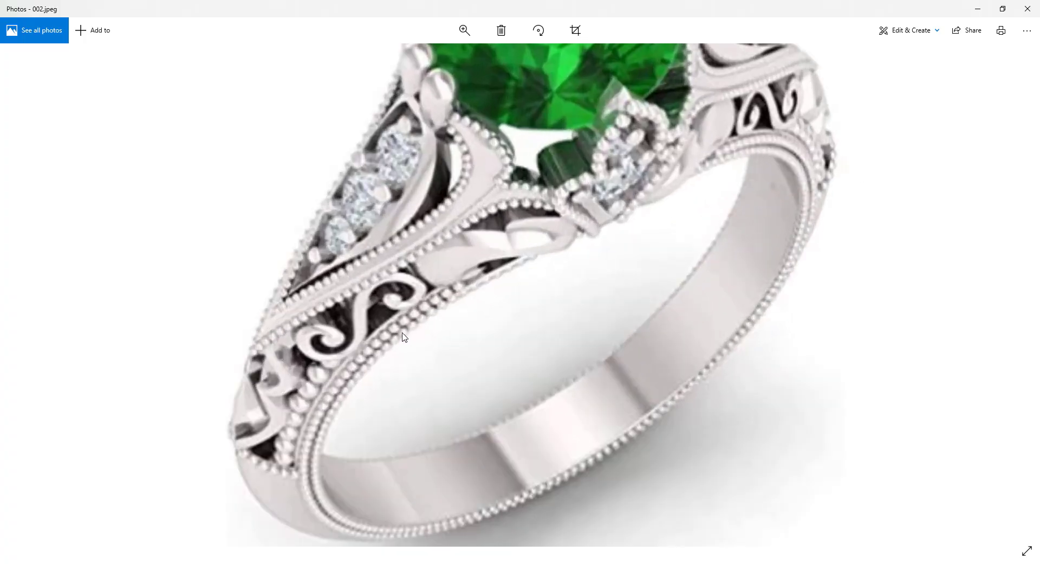
key(alt+Tab)
scroll(659, 291, up, 4)
text(o)
key(Return)
text(0.45)
key(Return)
click(681, 280)
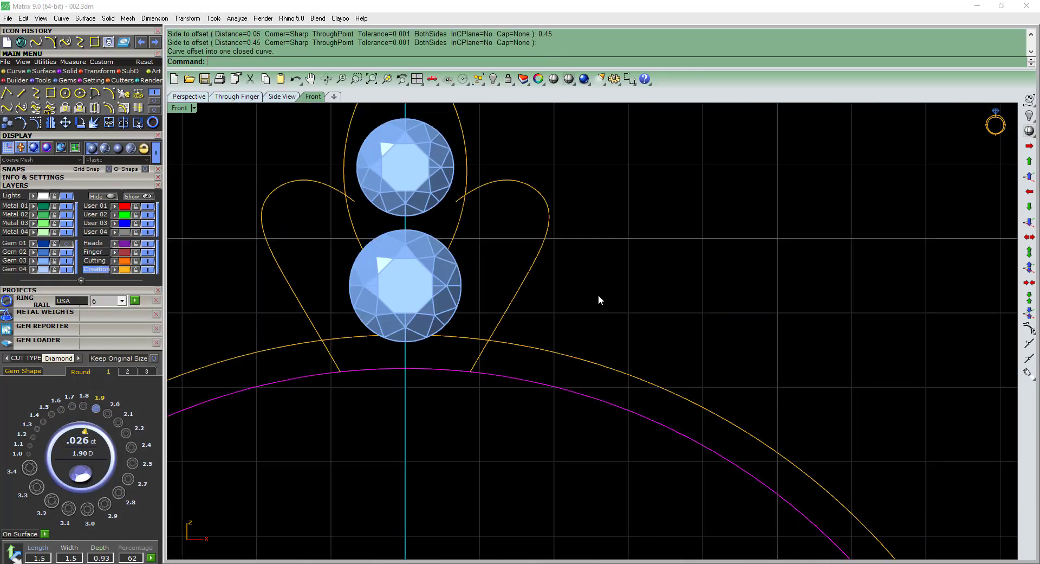
Offset the rail outward once more, and trim away the marquise's lower part and the side curves' inner ends to match the reference photo.
scroll(623, 336, down, 8)
drag(433, 190, 629, 377)
scroll(535, 340, up, 6)
key(Escape)
key(alt+Tab)
scroll(553, 273, up, 2)
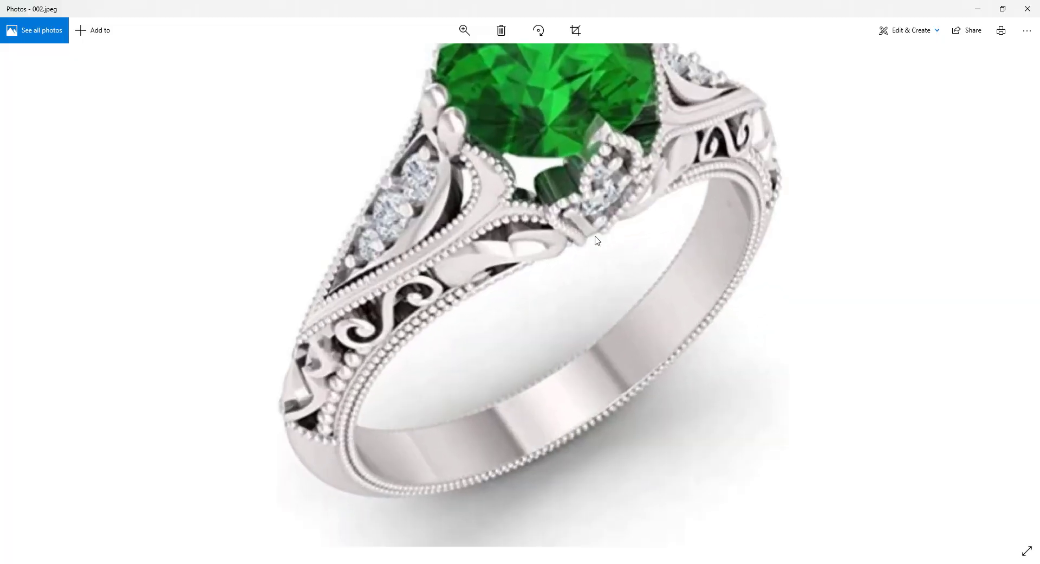
click(983, 3)
scroll(556, 336, down, 2)
click(555, 311)
scroll(507, 246, up, 6)
click(636, 262)
click(632, 263)
scroll(520, 271, down, 8)
scroll(524, 240, up, 6)
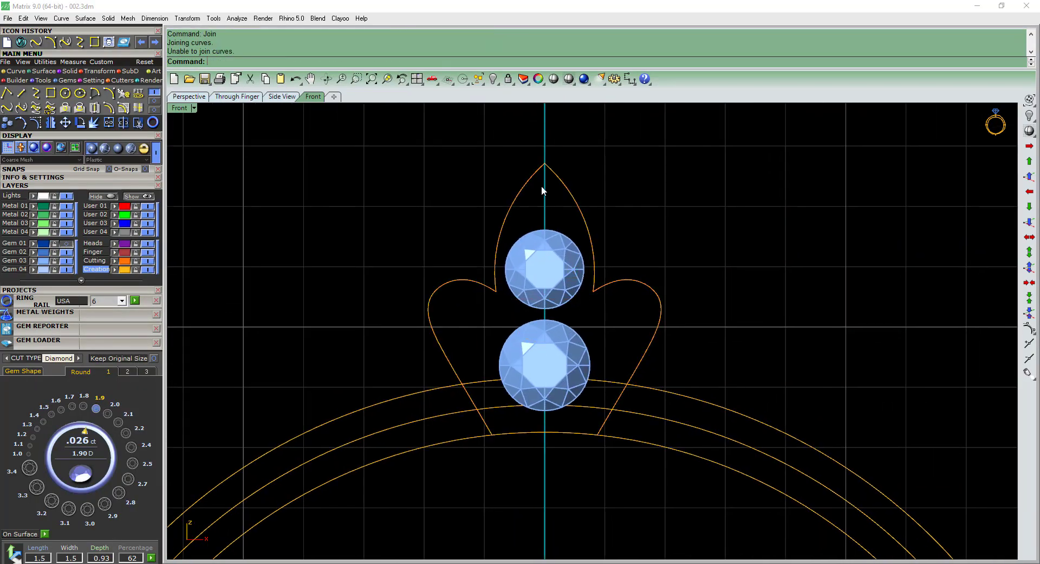
Show the marquise outline's control points and lower its upper tip slightly.
click(541, 185)
key(F10)
scroll(505, 162, up, 6)
click(581, 235)
drag(581, 206, 581, 213)
scroll(547, 138, down, 8)
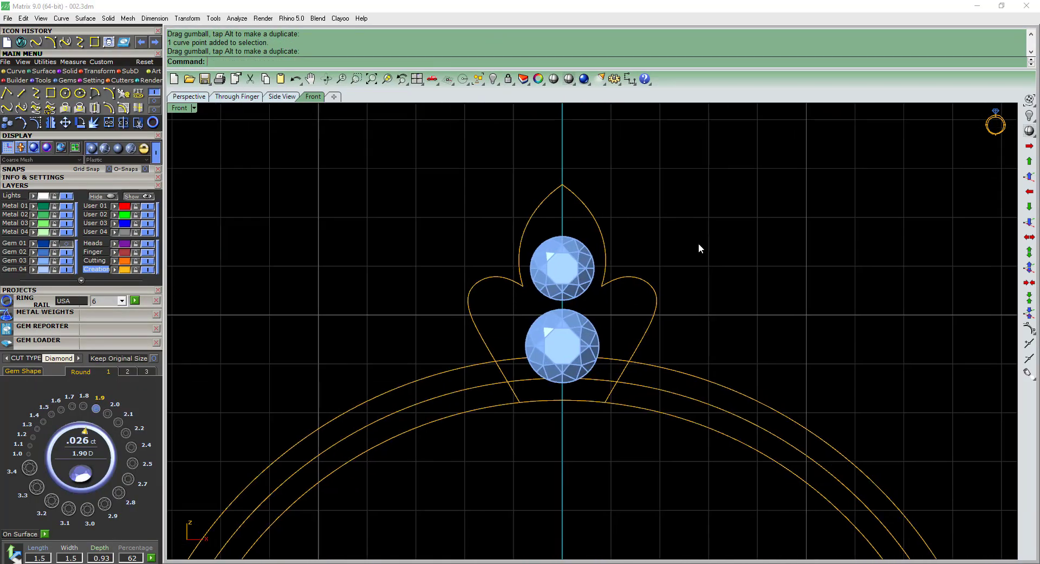
Delete the rail's offset curves and offset the finger rail outward again by 0.45 mm.
scroll(399, 438, up, 4)
drag(482, 325, 441, 395)
key(Delete)
scroll(441, 395, down, 6)
click(444, 264)
click(554, 261)
scroll(507, 434, up, 4)
click(623, 423)
click(647, 349)
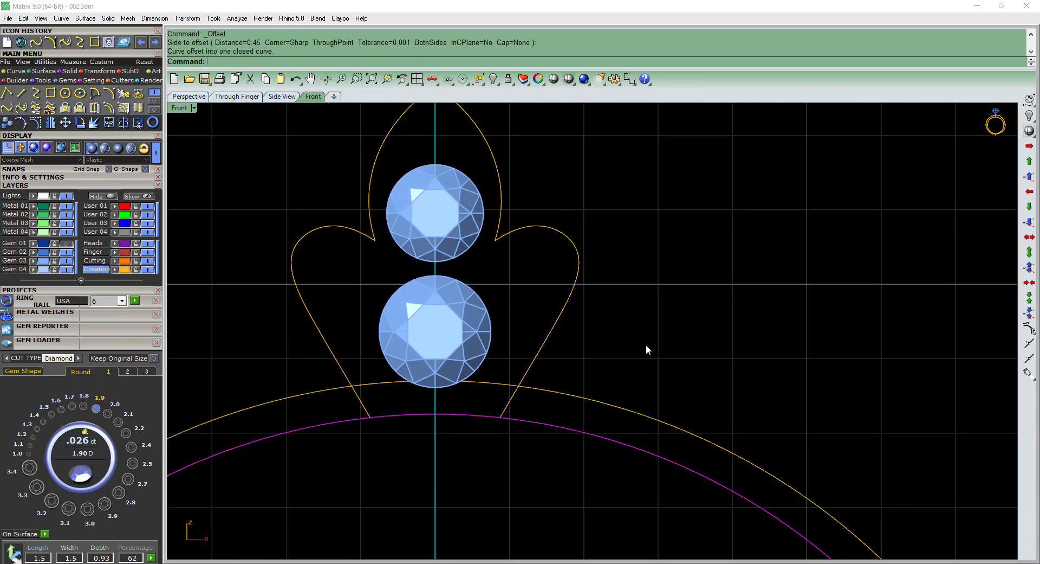
Raise both small gems until the lower one clears the rail's offset curve, and delete that offset curve.
click(453, 231)
shift+click(453, 374)
drag(457, 281, 457, 267)
scroll(483, 244, down, 4)
click(613, 389)
key(Delete)
Draw a straight line connecting the lower ends of the two side curves at the finger rail.
right_drag(442, 430, 473, 443)
text(l)
key(Return)
click(446, 404)
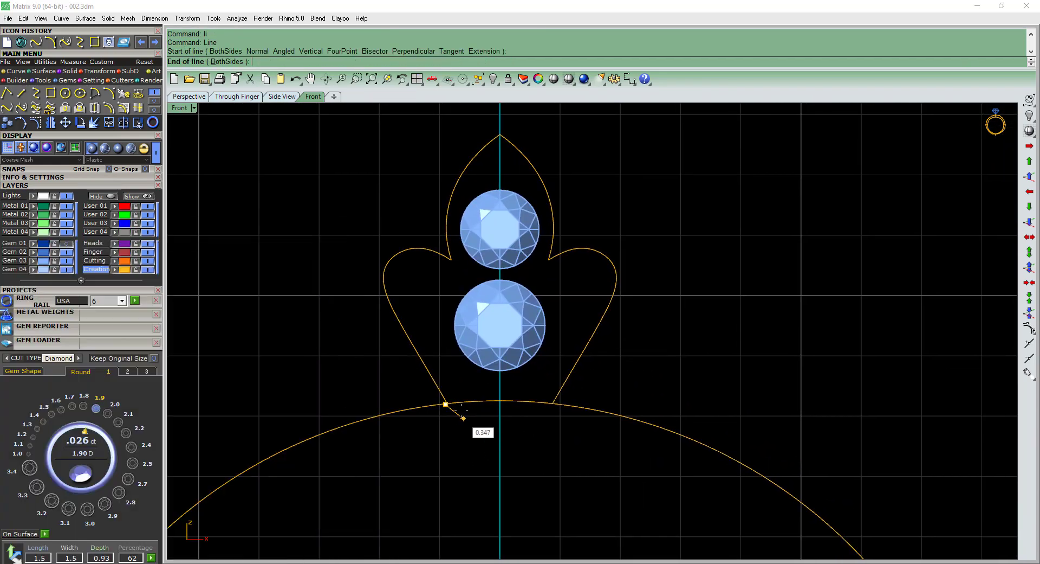
scroll(445, 401, up, 6)
key(Escape)
scroll(590, 407, down, 4)
scroll(659, 423, down, 6)
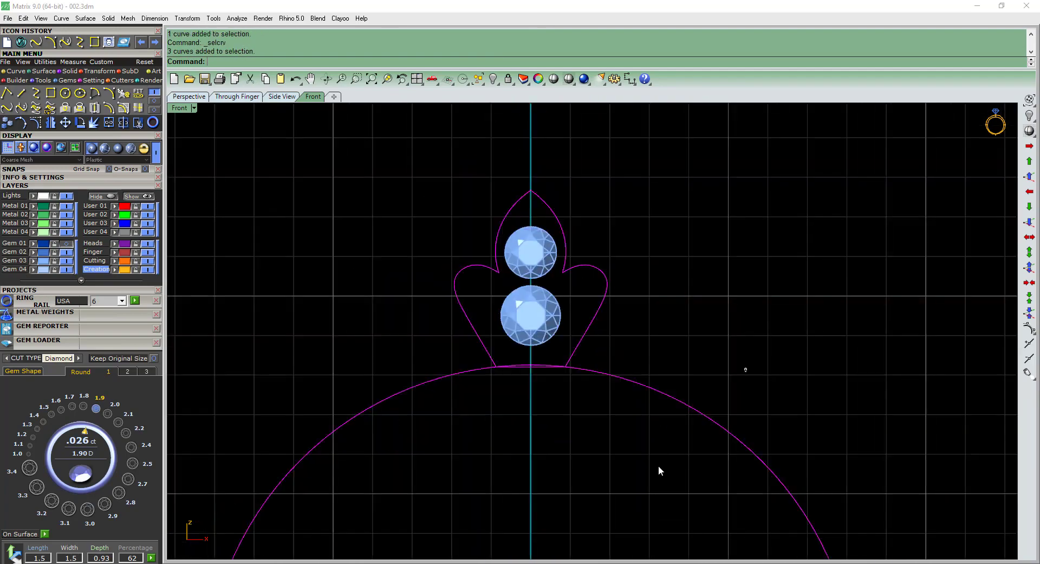
Adjust the corner where the left side curve meets the marquise arc and join the outline into one closed curve.
key(ctrl+j)
click(497, 273)
click(477, 249)
ctrl+shift+right_drag(483, 248, 507, 303)
scroll(507, 338, up, 8)
text(m)
key(Return)
scroll(557, 332, up, 8)
click(569, 299)
click(558, 306)
scroll(587, 298, down, 10)
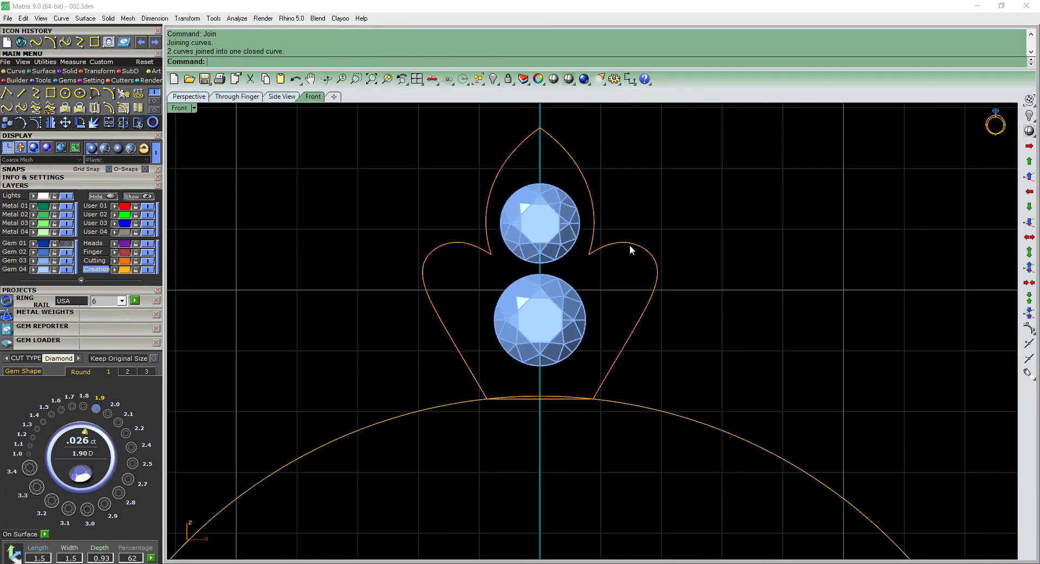
Offset the closed outline inward by 0.4 mm and select the new inner curve.
click(630, 245)
text(of)
key(Return)
text(0.4)
key(Return)
scroll(490, 290, up, 4)
click(496, 277)
click(497, 284)
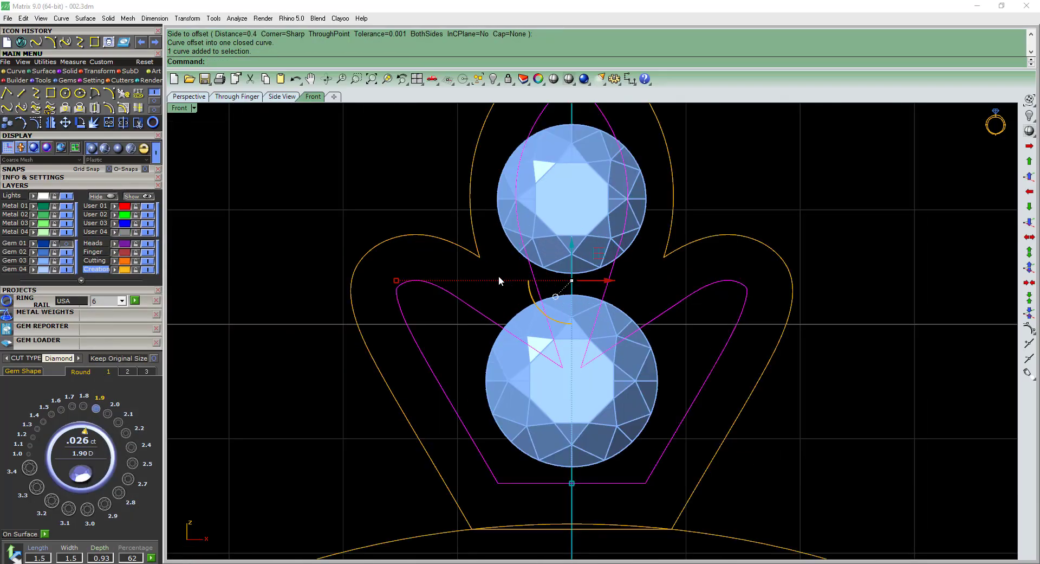
Cut the pointed notch off the left side of the inner curve with a slanted line and delete that line.
scroll(460, 355, down, 6)
shift+click(461, 325)
scroll(457, 358, up, 6)
click(750, 307)
key(F10)
scroll(406, 300, up, 15)
drag(383, 268, 408, 306)
scroll(396, 297, up, 8)
key(Delete)
scroll(423, 304, down, 18)
scroll(516, 301, up, 4)
click(488, 316)
click(641, 222)
scroll(562, 266, down, 6)
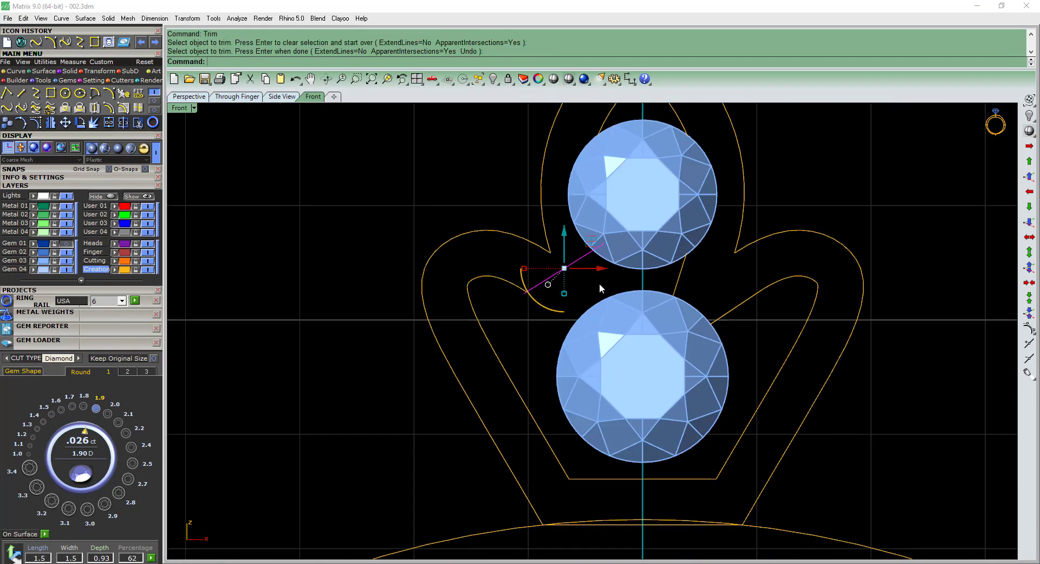
key(Delete)
Hide the Gem 03 layer and blend the two open ends of the inner curve's left notch.
click(66, 261)
click(525, 293)
click(597, 247)
Trim away the right half of the inner curve at the vertical centre line.
scroll(597, 251, down, 8)
text(tr)
click(583, 244)
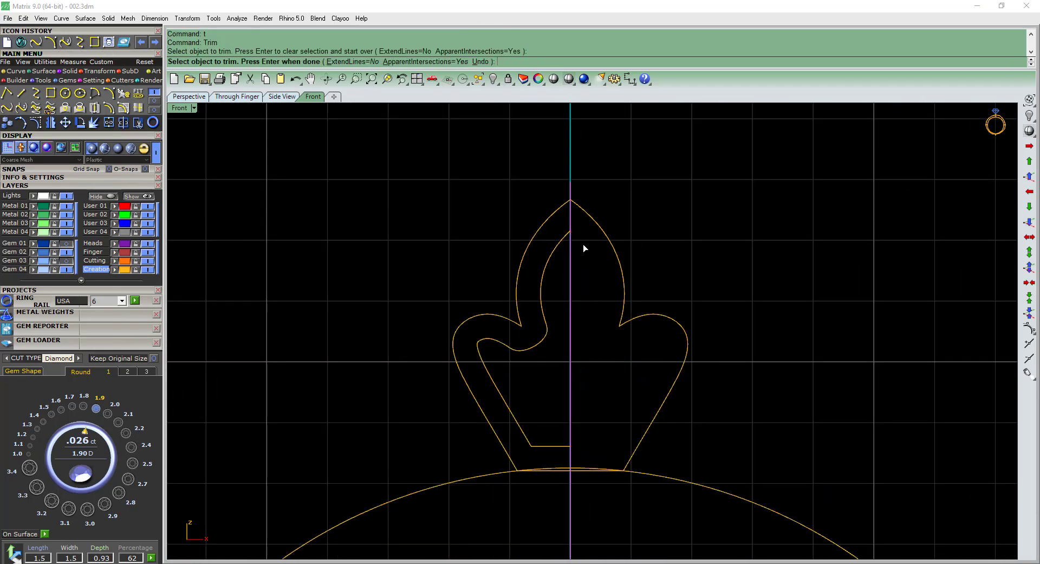
Cut off the sharp left corner of the outer outline with a slanted line and delete the line.
scroll(516, 325, up, 12)
key(F10)
text(li)
key(Return)
click(489, 298)
click(555, 252)
key(Delete)
Blend the marquise arc and the side curve with curvature continuity at the outer outline's cut left corner.
scroll(532, 273, down, 6)
click(21, 108)
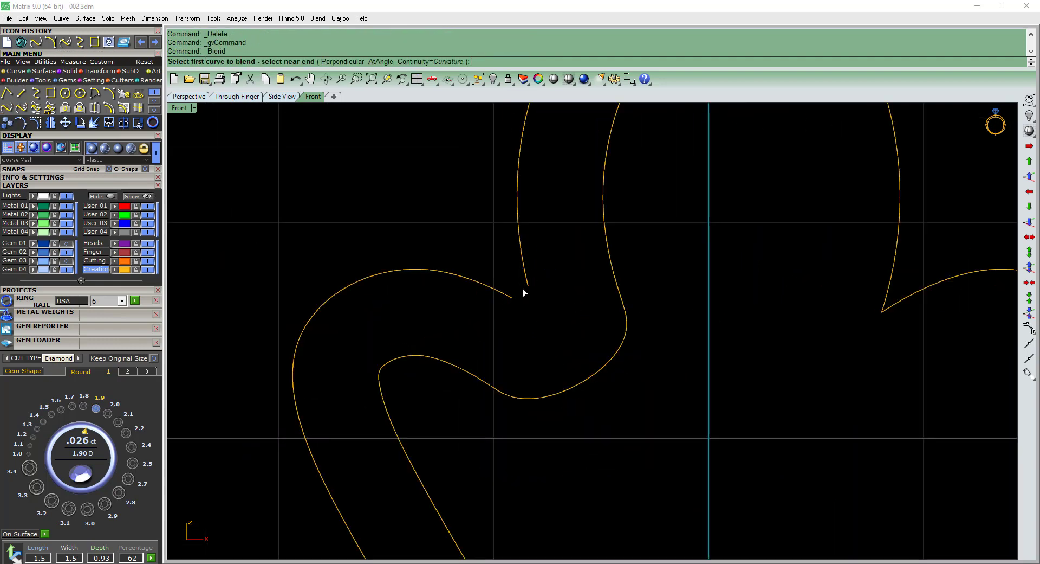
click(526, 287)
click(510, 296)
Trim away the right half of the outer outline and delete the remaining pieces of the inner curve.
scroll(510, 295, down, 12)
text(t)
scroll(539, 290, up, 8)
click(541, 348)
key(Delete)
scroll(500, 296, down, 6)
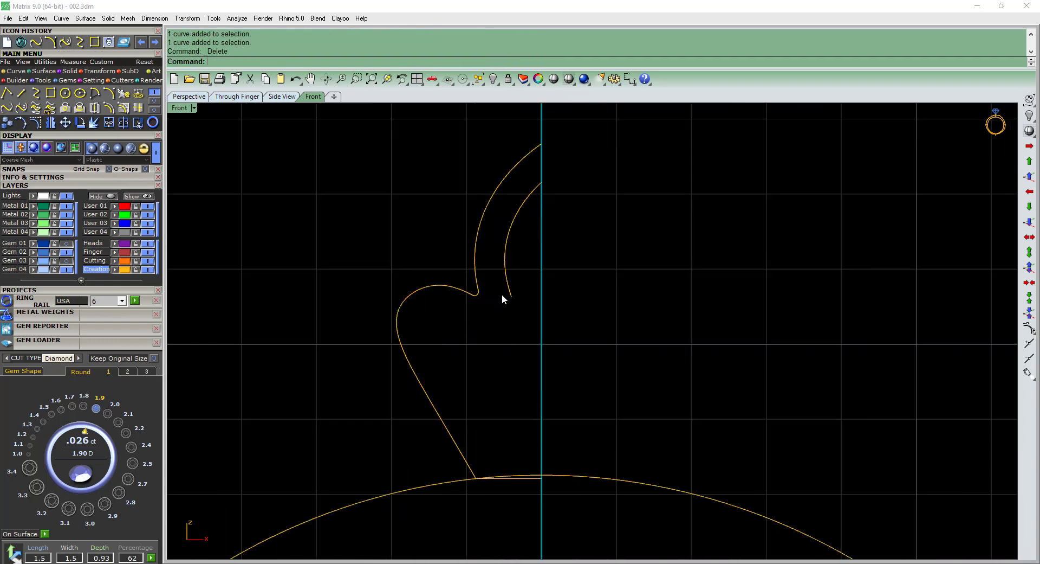
click(499, 296)
key(Delete)
Mirror the left half of the outer outline across the vertical centre line.
scroll(500, 296, down, 4)
scroll(569, 251, up, 6)
scroll(642, 287, down, 2)
click(639, 336)
Try to offset the outer outline inward, and undo the offset.
text(of)
key(Return)
click(457, 375)
click(448, 355)
key(ctrl+z)
key(ctrl+z)
key(ctrl+z)
key(ctrl+z)
key(ctrl+z)
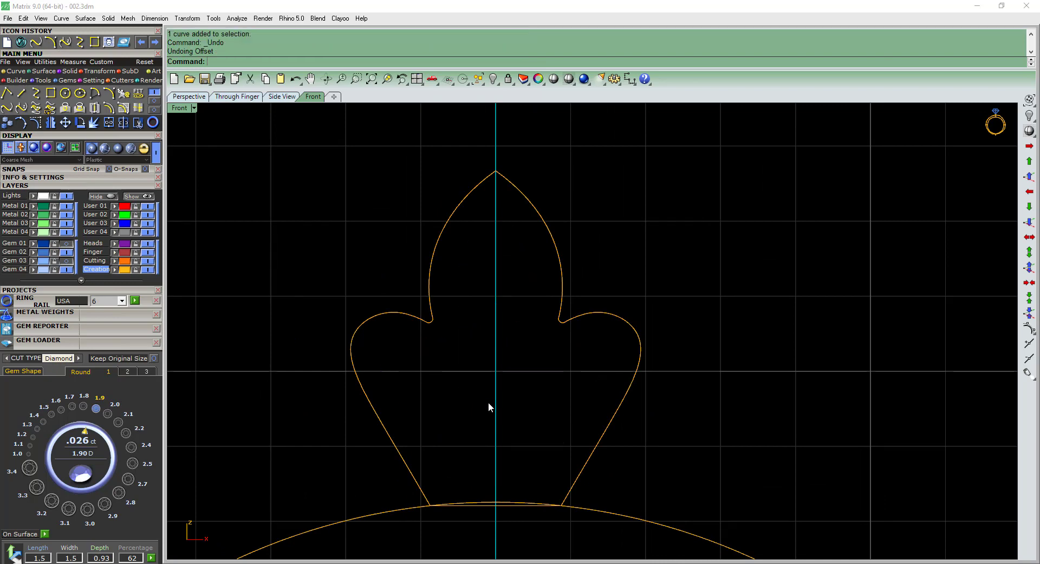
Offset the left half of the outline inward by 0.4 mm and mirror it across the centre line.
click(457, 350)
scroll(484, 372, down, 2)
drag(336, 189, 521, 488)
click(626, 180)
drag(626, 347, 423, 412)
right_drag(555, 385, 587, 327)
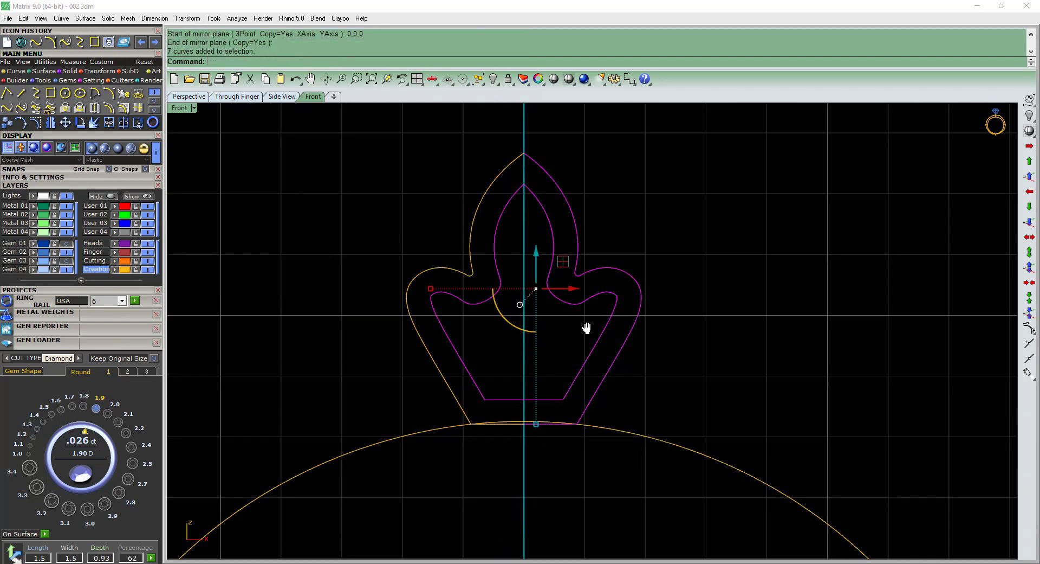
Move the outer and inner outlines to the User 02 layer and show the Gem 03 layer.
scroll(634, 288, down, 2)
drag(718, 314, 475, 235)
click(114, 214)
click(66, 262)
Change the upper small gem's diameter to 1.1 mm.
scroll(541, 230, up, 4)
click(566, 347)
scroll(529, 275, up, 2)
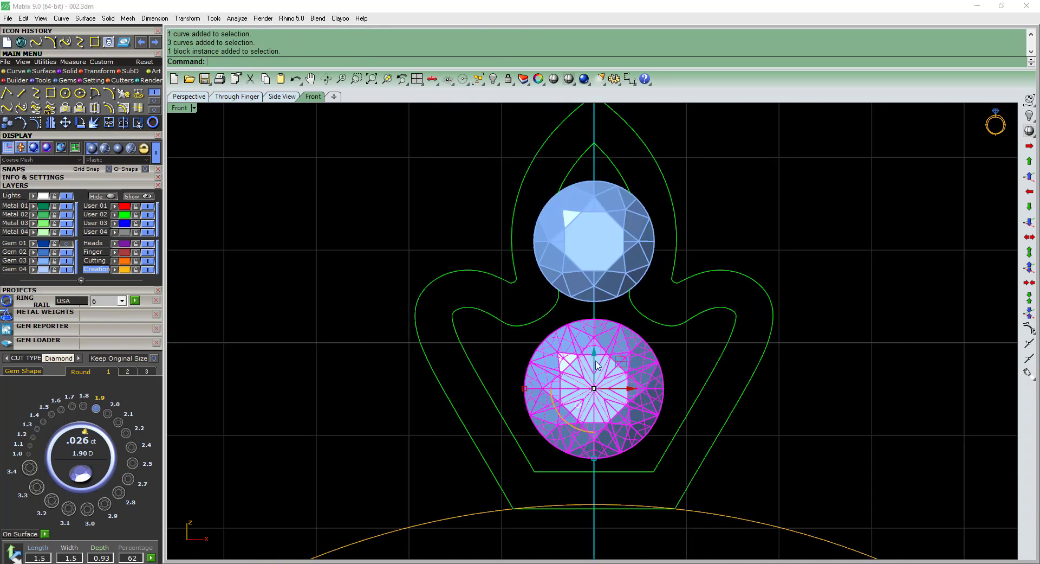
click(600, 253)
right_drag(600, 253, 617, 288)
click(29, 454)
Apply a global cage edit with four control points in each direction to the two leaf outlines.
click(529, 264)
drag(685, 194, 534, 218)
key(Return)
key(Return)
key(Return)
key(Return)
Widen the leaf outlines at the upper inner row of cage points and delete the cage.
drag(494, 281, 746, 245)
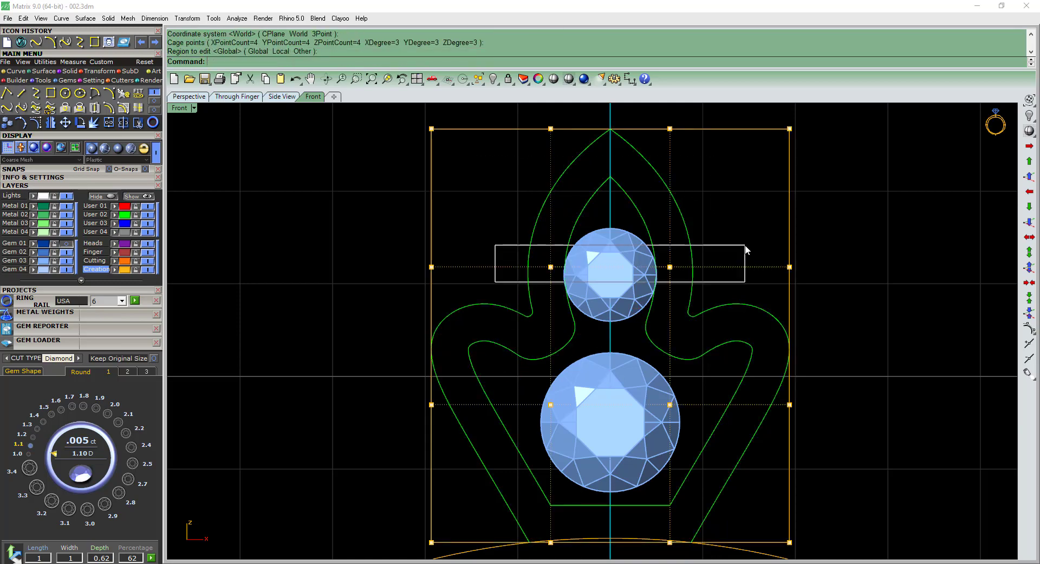
scroll(542, 275, up, 2)
drag(553, 265, 432, 276)
scroll(669, 291, down, 2)
key(ctrl+z)
drag(481, 301, 793, 242)
scroll(423, 252, down, 4)
key(Delete)
Try to offset only the left half of the outer outline inward by 0.4 mm, and undo it.
scroll(509, 301, up, 4)
click(490, 293)
click(535, 336)
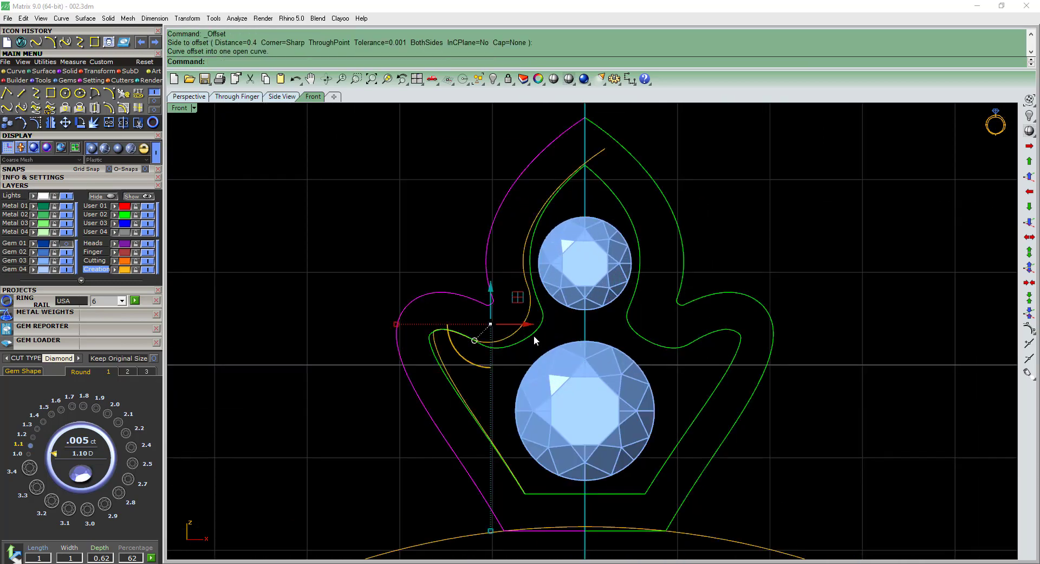
key(ctrl+z)
Delete the distorted inner curve and offset the closed outer outline inward by 0.4 mm.
click(548, 208)
key(Delete)
click(515, 135)
click(512, 346)
Select both closed leaf outlines and move them to the User 02 layer.
scroll(500, 374, down, 8)
scroll(551, 361, up, 4)
drag(628, 401, 574, 374)
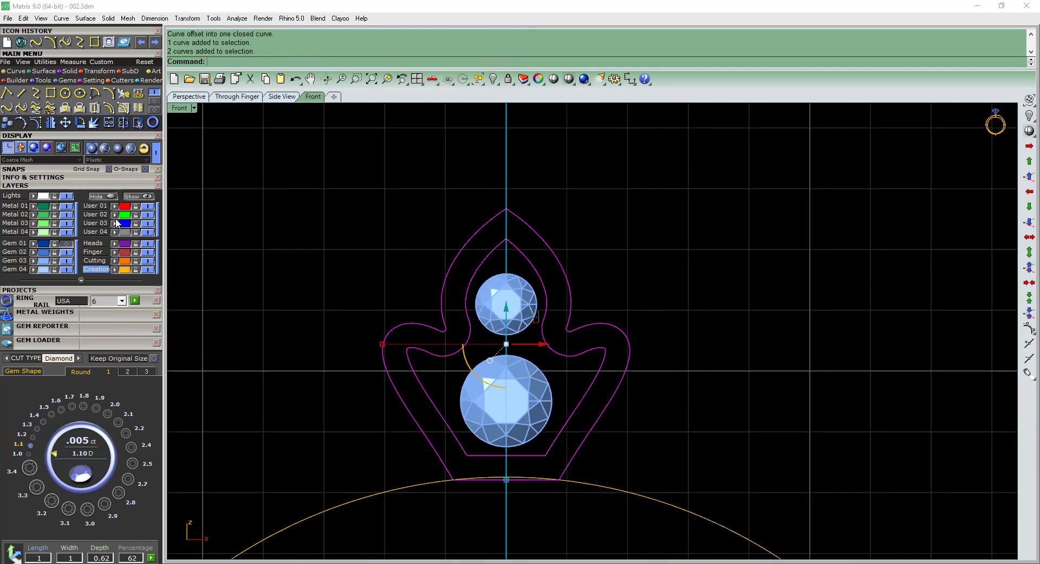
click(33, 206)
Lower the upper small gem toward the larger one and group both gems with the two outlines.
scroll(492, 329, up, 8)
click(518, 288)
drag(525, 234, 525, 252)
scroll(570, 290, down, 13)
ctrl+shift+right_drag(612, 325, 587, 292)
key(ctrl+g)
drag(650, 401, 488, 261)
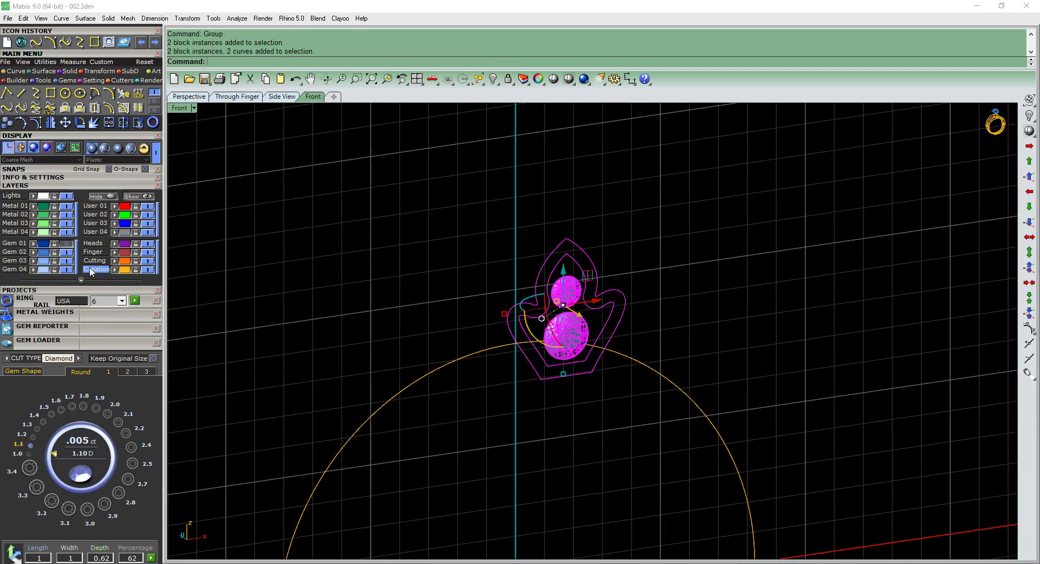
Show the center diamond on the Gem 01 layer and hide the construction grid.
click(66, 243)
click(678, 325)
scroll(602, 336, down, 5)
mouse_move(612, 325)
ctrl+shift+right_down()
mouse_move(604, 437)
mouse_move(617, 330)
ctrl+shift+right_up()
scroll(572, 355, up, 4)
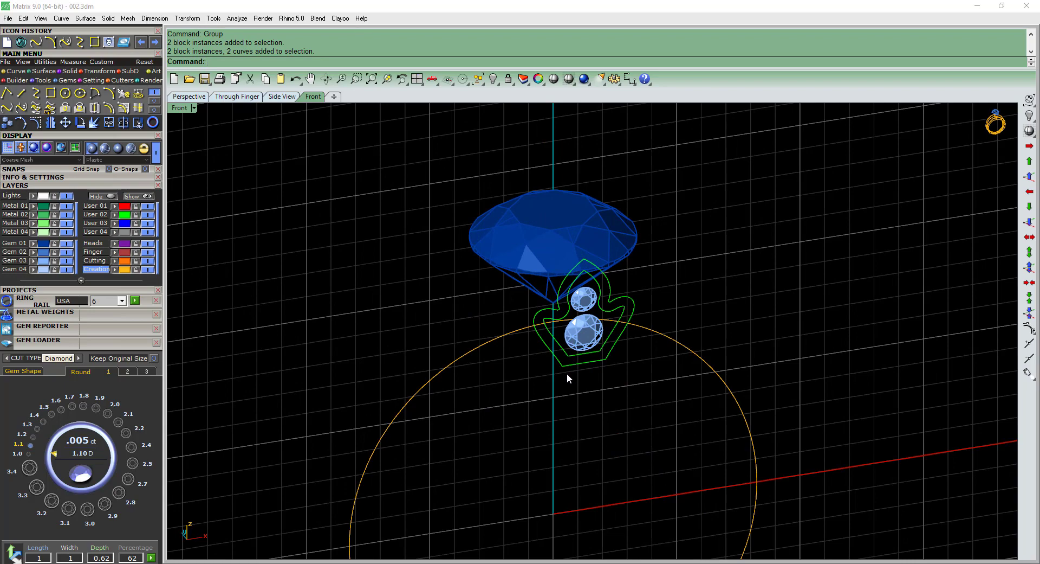
key(F7)
ctrl+shift+right_drag(576, 364, 623, 367)
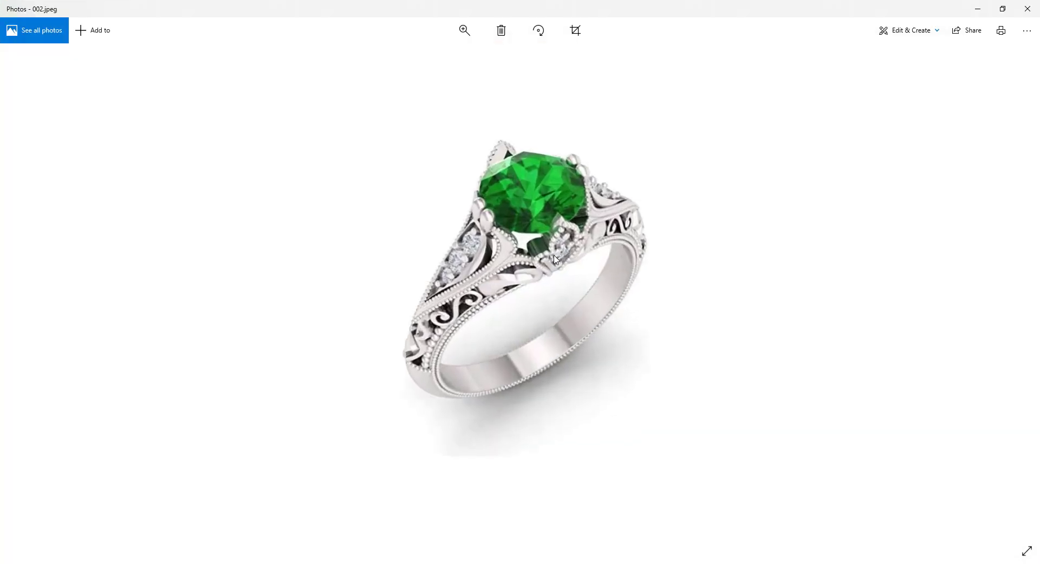
scroll(555, 255, up, 1)
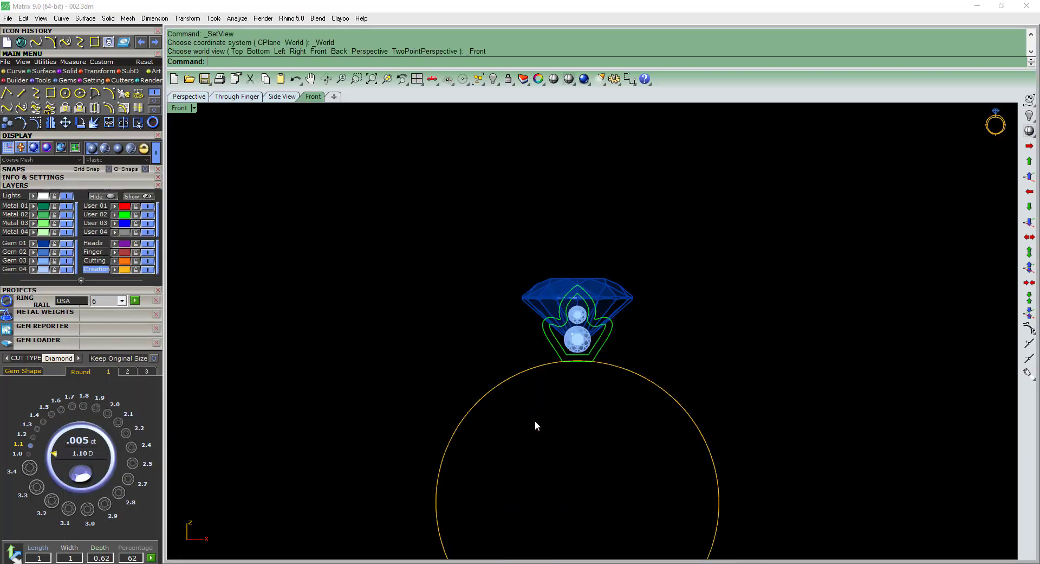
Offset the finger rail circle outward by 1.5 mm.
drag(541, 395, 339, 352)
right_drag(502, 377, 532, 298)
text(of)
key(Return)
scroll(442, 415, up, 2)
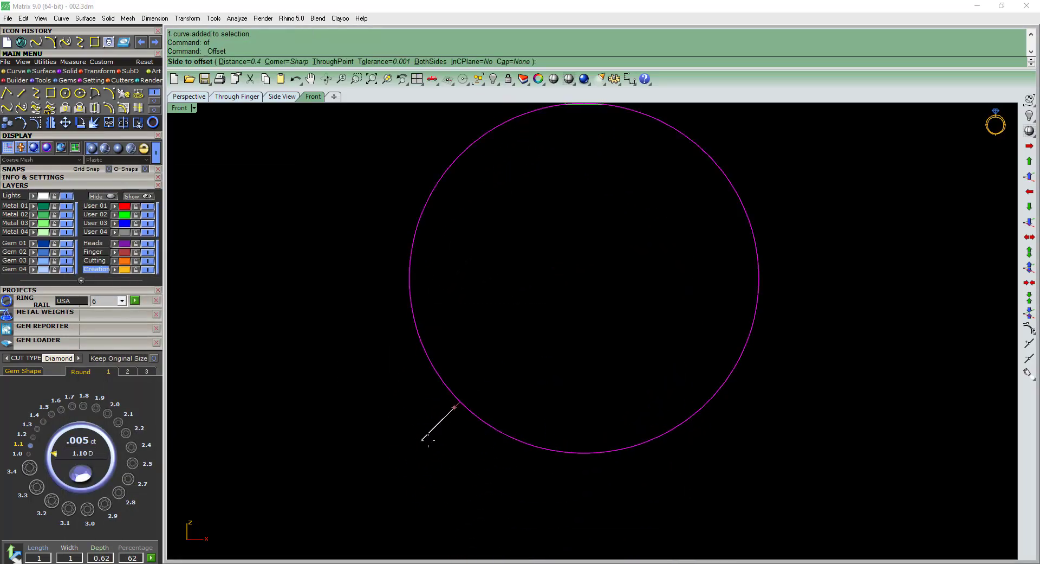
text(1.5)
key(Return)
click(430, 440)
key(Escape)
right_drag(468, 194, 501, 249)
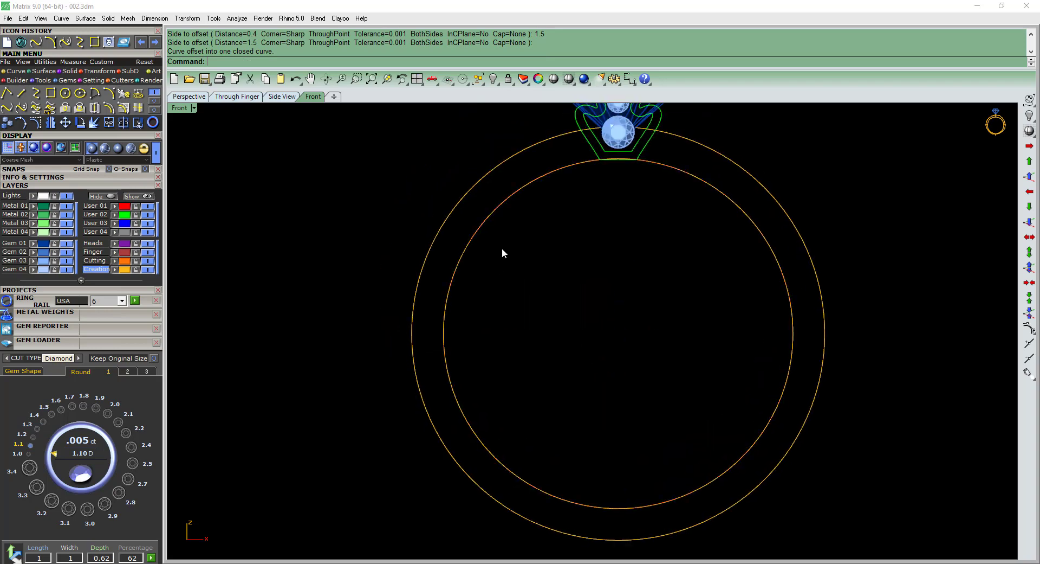
Scale the outer rail circle in two dimensions from its lowest point, raising its top against the leaf setting.
right_drag(611, 331, 596, 396)
click(440, 180)
text(2d)
key(Return)
click(593, 522)
scroll(640, 187, up, 4)
click(639, 188)
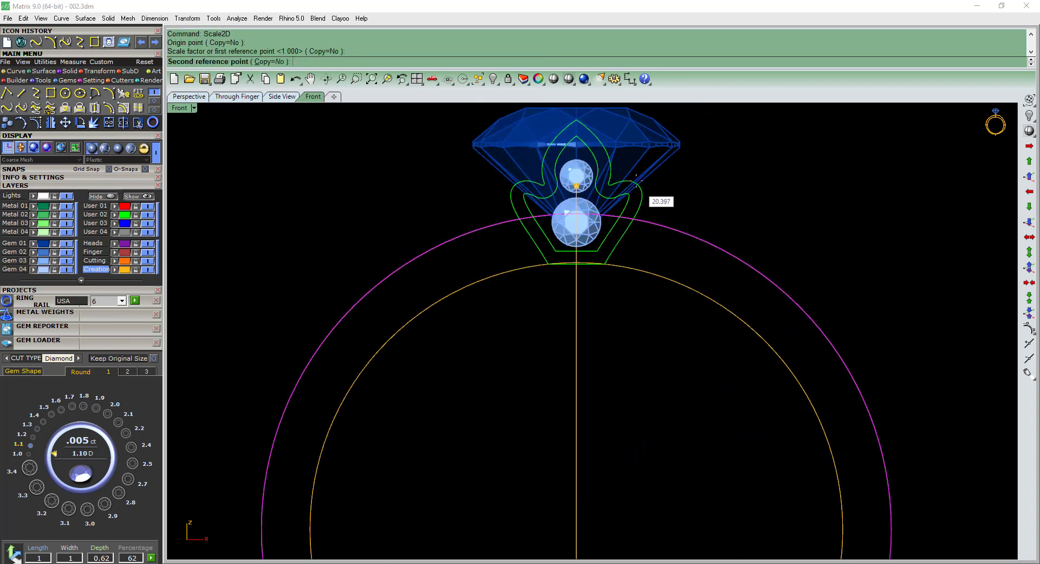
click(635, 179)
key(Escape)
Draw a vertical line through 0,0,0 extending to both sides across the ring circles.
scroll(630, 195, down, 10)
right_drag(646, 328, 632, 291)
text(l )
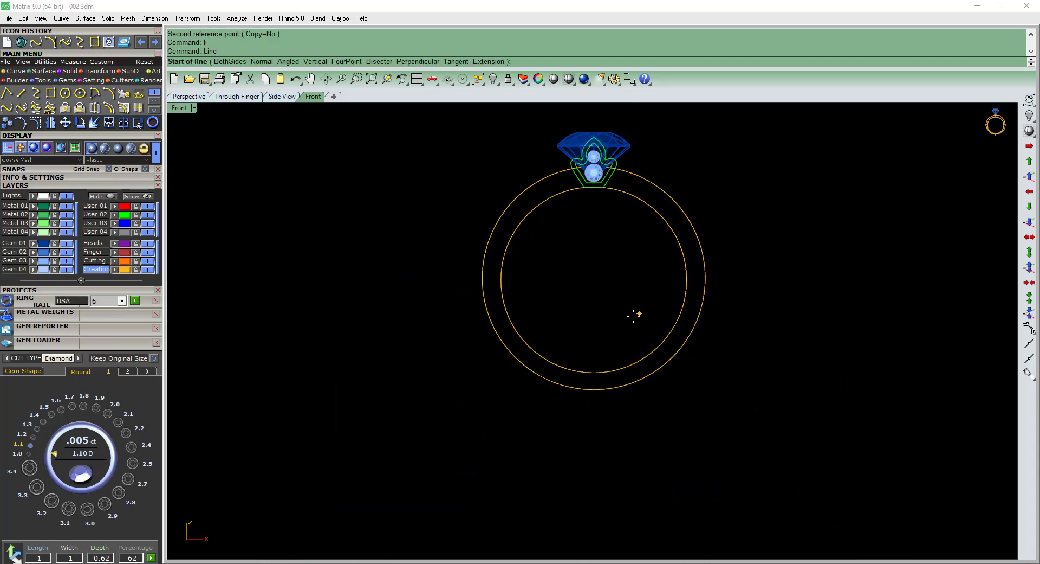
text(0,0,0 b)
scroll(600, 336, down, 8)
shift+click(601, 418)
Trim away the right half of the outer rail circle with the vertical line and delete the line.
drag(620, 408, 587, 356)
text(t)
key(Return)
scroll(652, 257, up, 6)
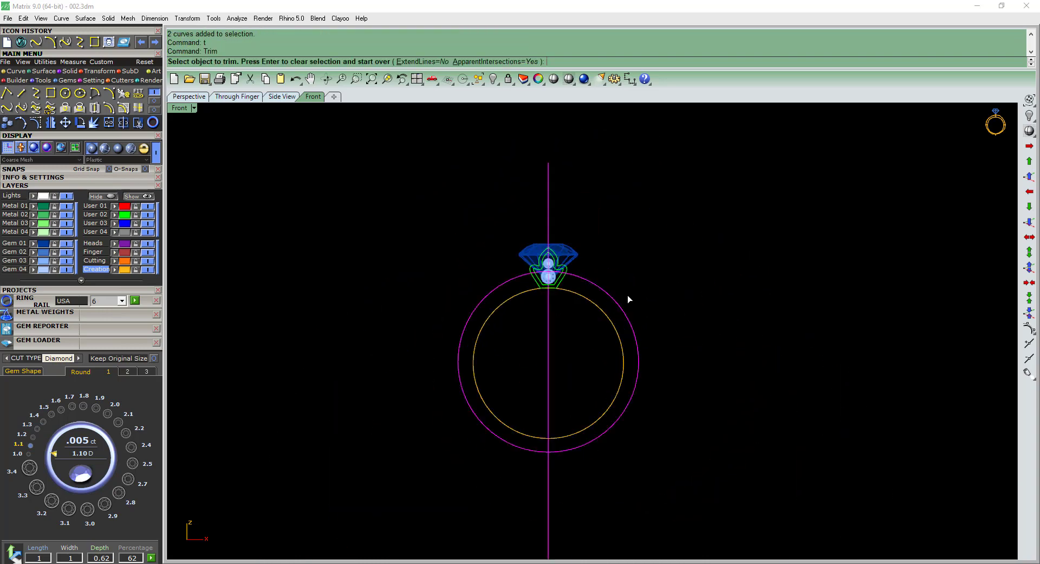
click(602, 285)
key(Return)
click(549, 203)
key(Delete)
Show the half circle's control points, then undo the trim and the vertical line.
scroll(521, 273, up, 8)
click(526, 277)
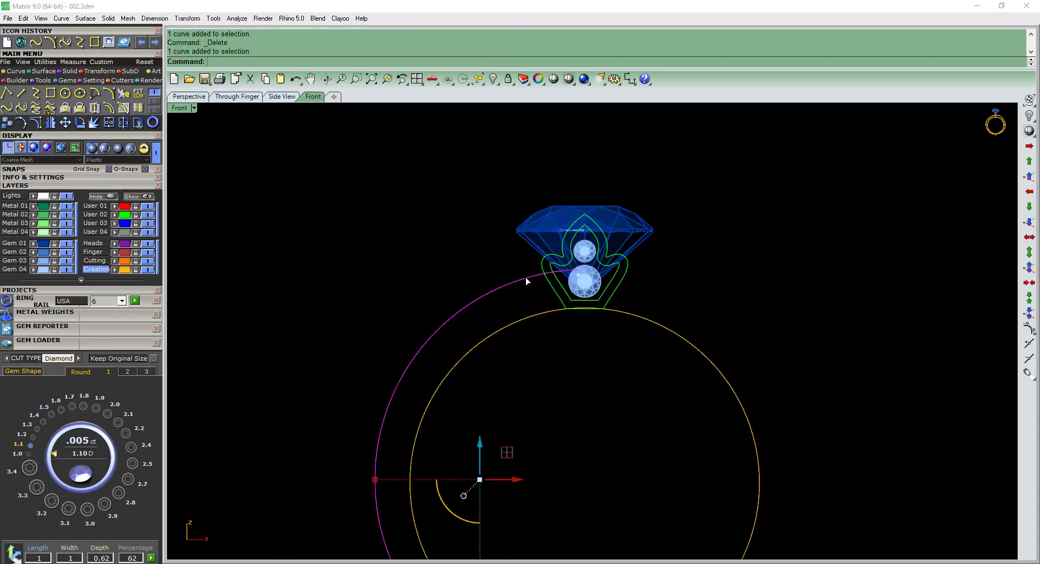
scroll(526, 278, up, 3)
key(ctrl+z)
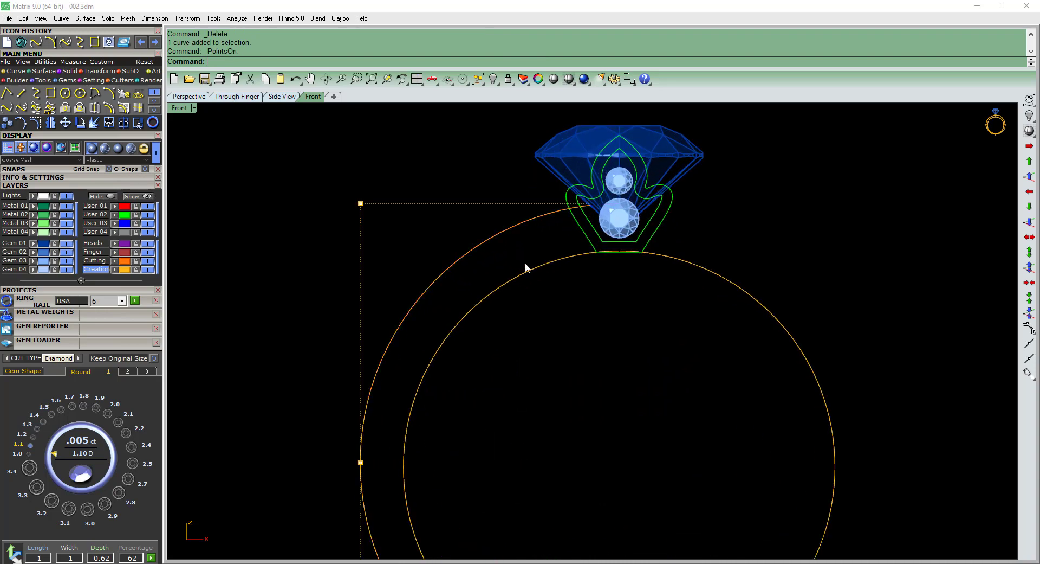
scroll(588, 268, down, 4)
key(ctrl+z)
key(ctrl+z)
Turn on the outer rail circle's control points and raise its three uppermost points.
scroll(553, 244, up, 1)
click(530, 229)
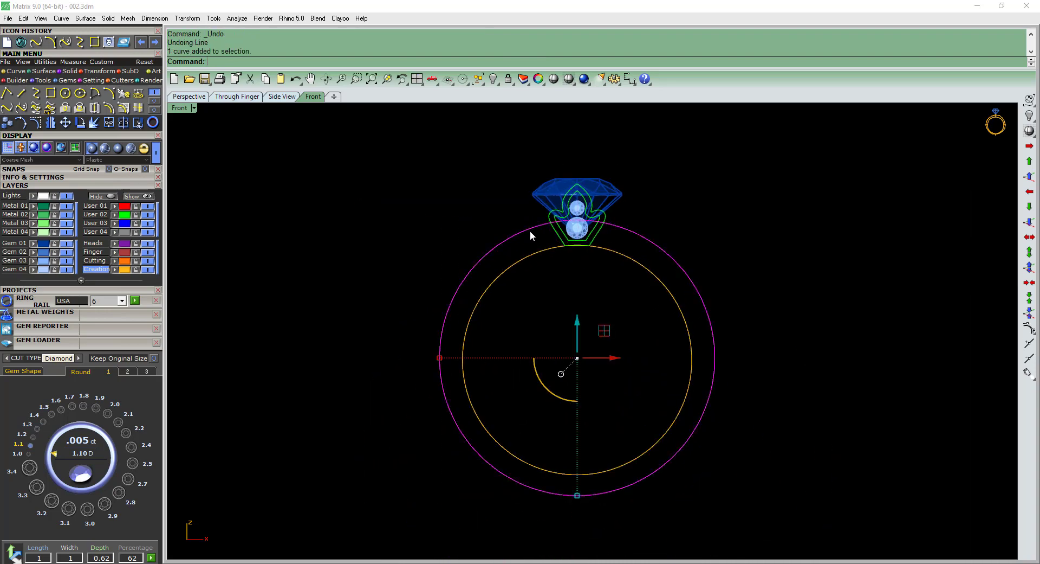
key(F10)
scroll(479, 255, up, 2)
drag(374, 251, 785, 223)
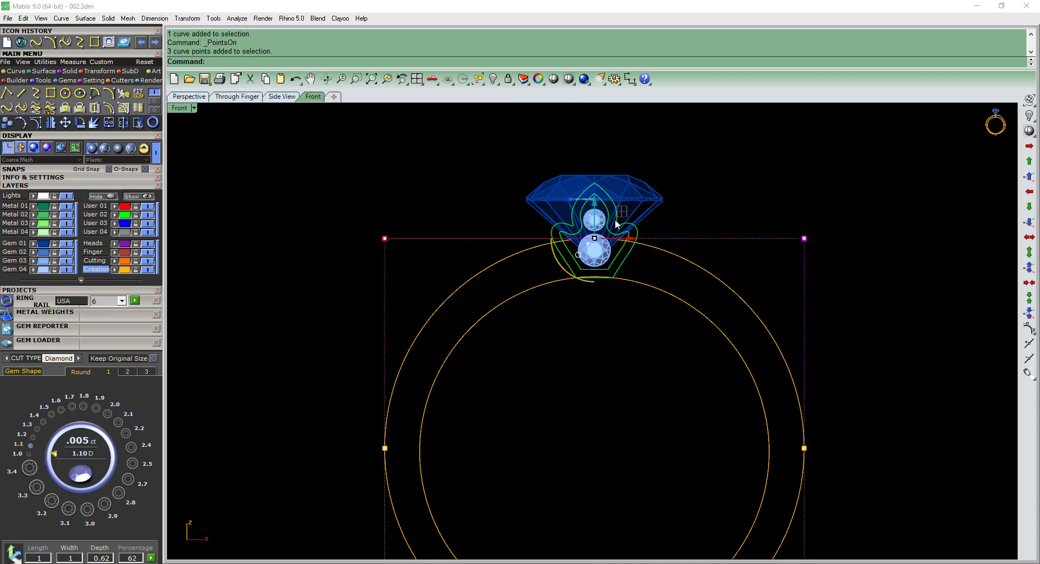
drag(594, 211, 585, 172)
Raise the single top centre control point of the outer rail curve further toward the center diamond.
drag(610, 227, 612, 228)
scroll(594, 212, up, 4)
drag(595, 187, 596, 136)
scroll(602, 217, down, 5)
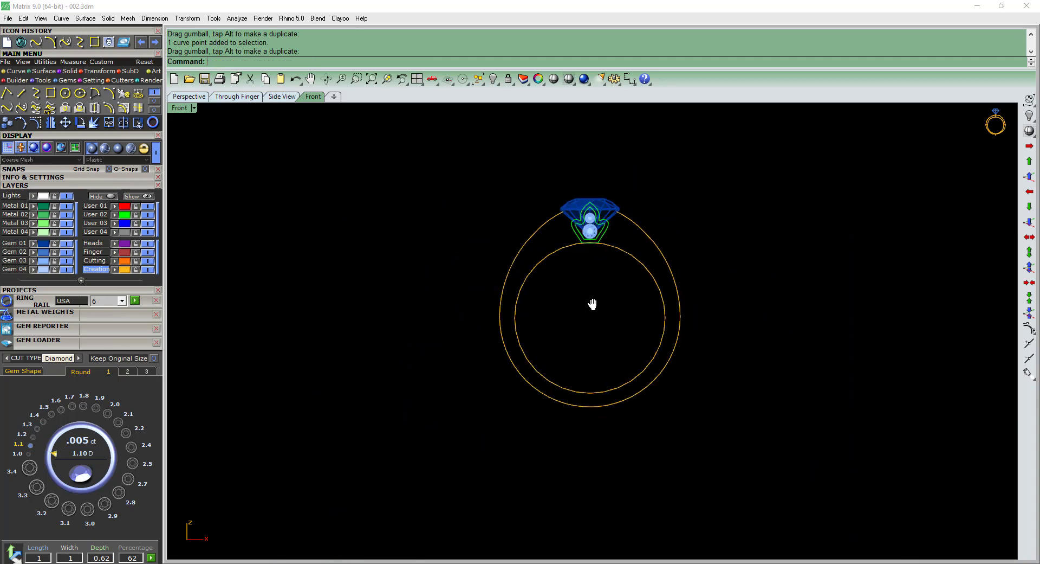
Draw a slanted line from the origin 0,0,0 up past the center diamond, left of the ring's axis.
text(li)
key(Return)
text(0,0,0)
key(Return)
scroll(548, 179, up, 3)
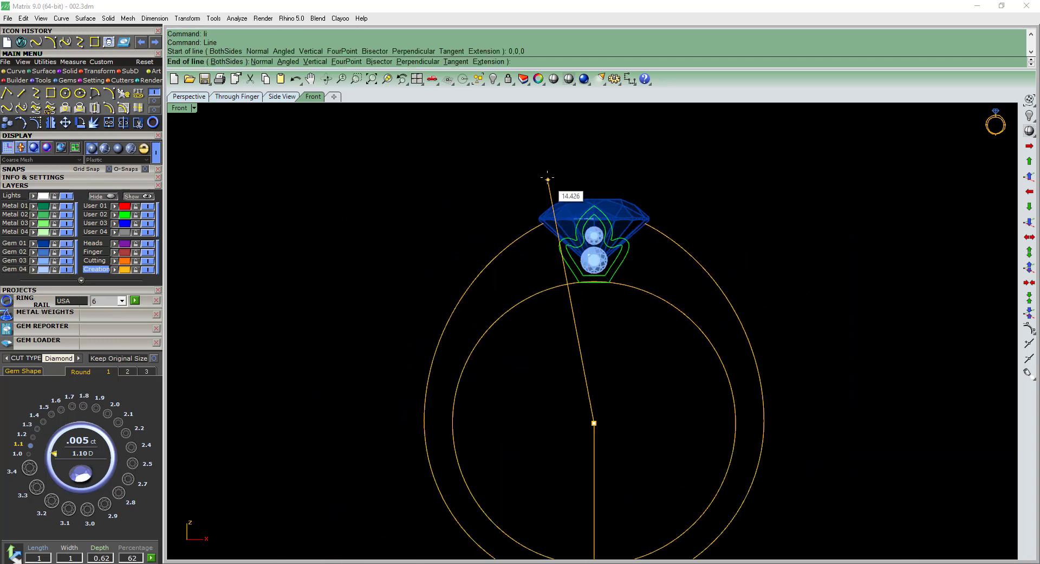
scroll(554, 207, up, 3)
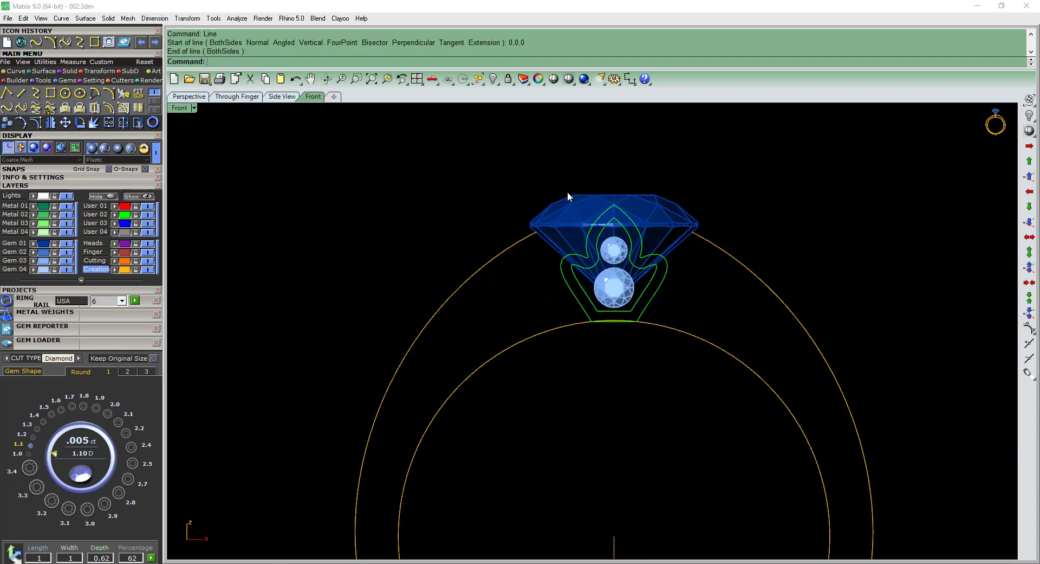
click(581, 168)
Trim away the right half of both rail curves using the vertical and slanted lines as cutters.
drag(618, 436, 554, 373)
text(t)
key(Return)
scroll(736, 311, down, 10)
key(Escape)
drag(709, 363, 658, 320)
text(t)
drag(734, 349, 727, 347)
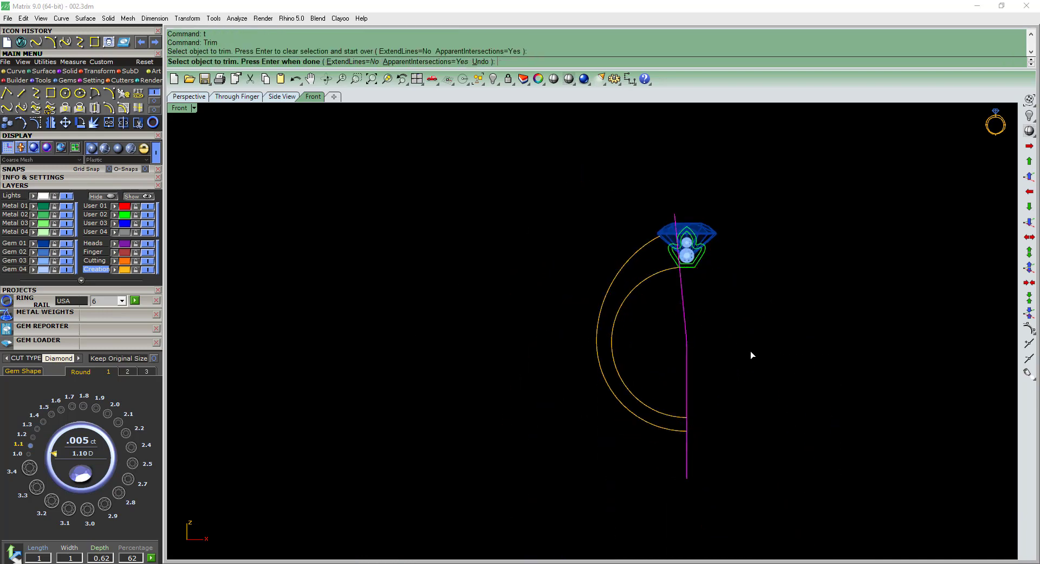
Take back the last trim pick, end the trim and delete the two cutting lines.
scroll(675, 278, up, 8)
drag(672, 282, 448, 331)
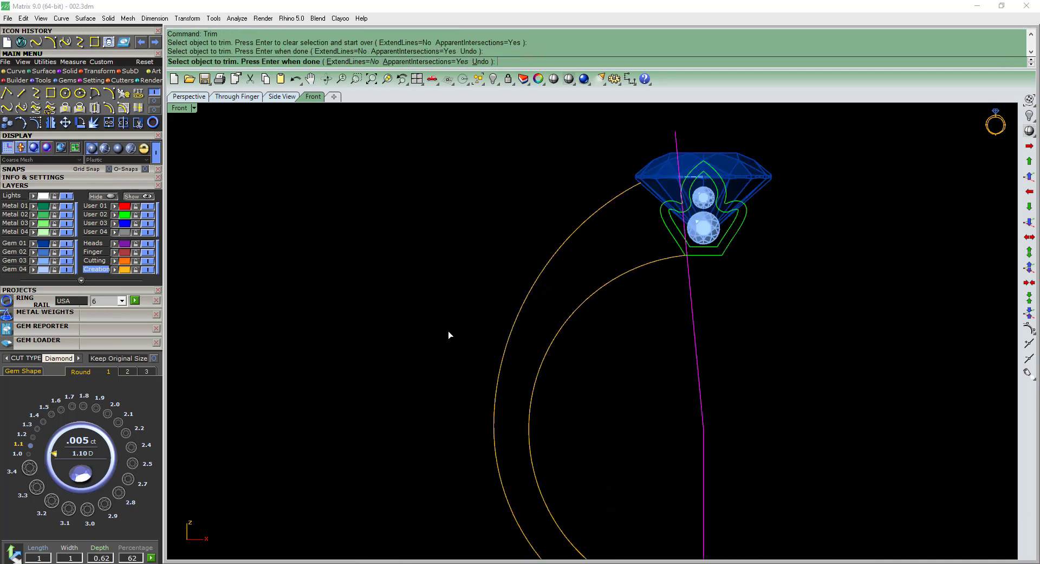
click(478, 61)
key(Return)
drag(724, 402, 685, 441)
scroll(690, 437, down, 8)
key(Delete)
Try to mirror both remaining half rail curves about the origin, then undo it.
drag(641, 405, 463, 387)
text(mirror)
key(Return)
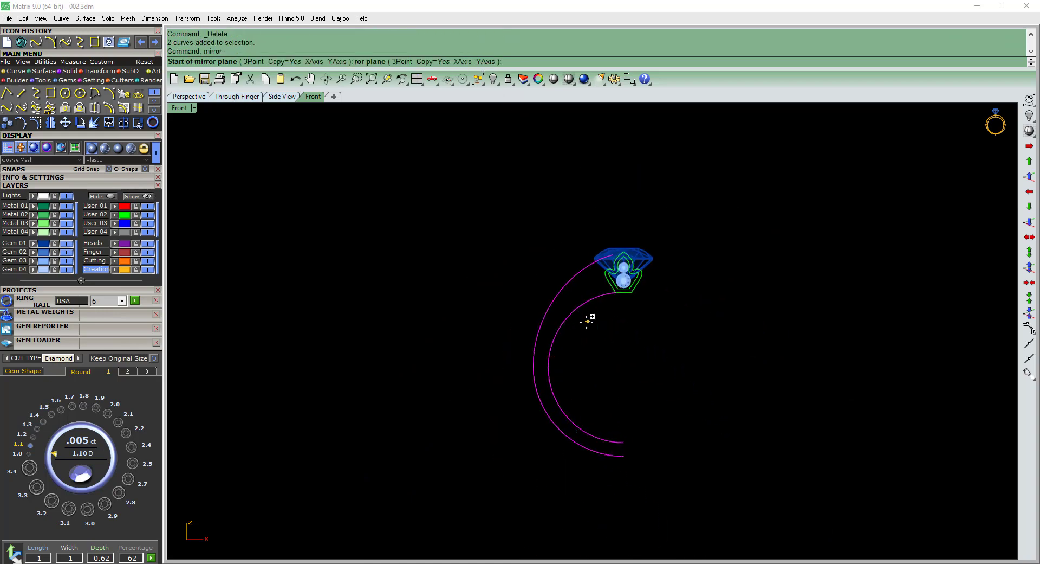
text(0)
key(Return)
shift+click(610, 454)
key(ctrl+z)
Examine the shank shape beside the center stone in reference picture 002.jpeg.
drag(606, 382, 525, 369)
ctrl+shift+right_drag(580, 369, 562, 390)
key(F2)
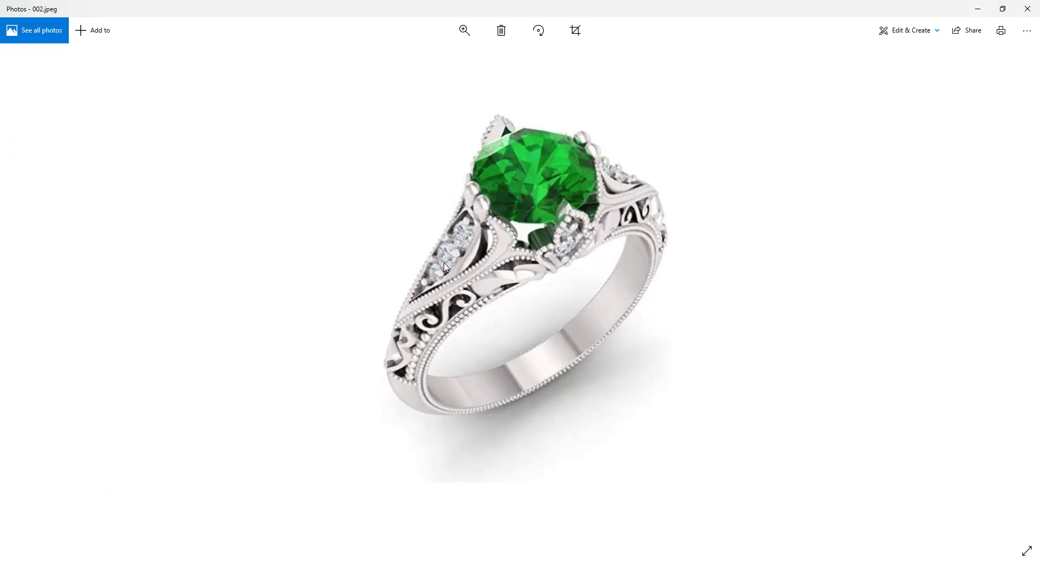
click(979, 10)
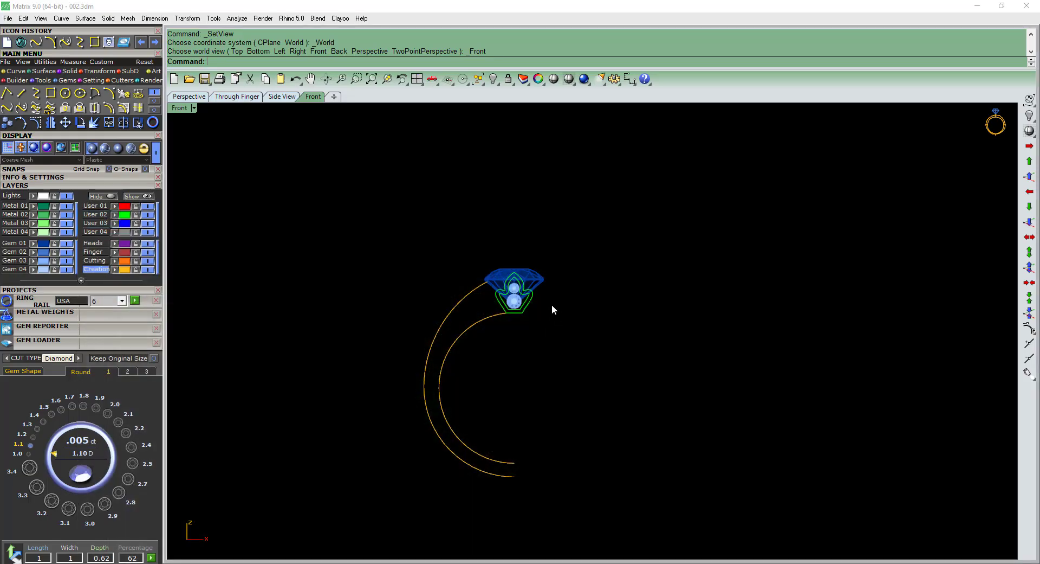
Draw a slanted line from the origin across the outer rail's upper end near the diamond's edge.
click(475, 290)
scroll(493, 293, up, 6)
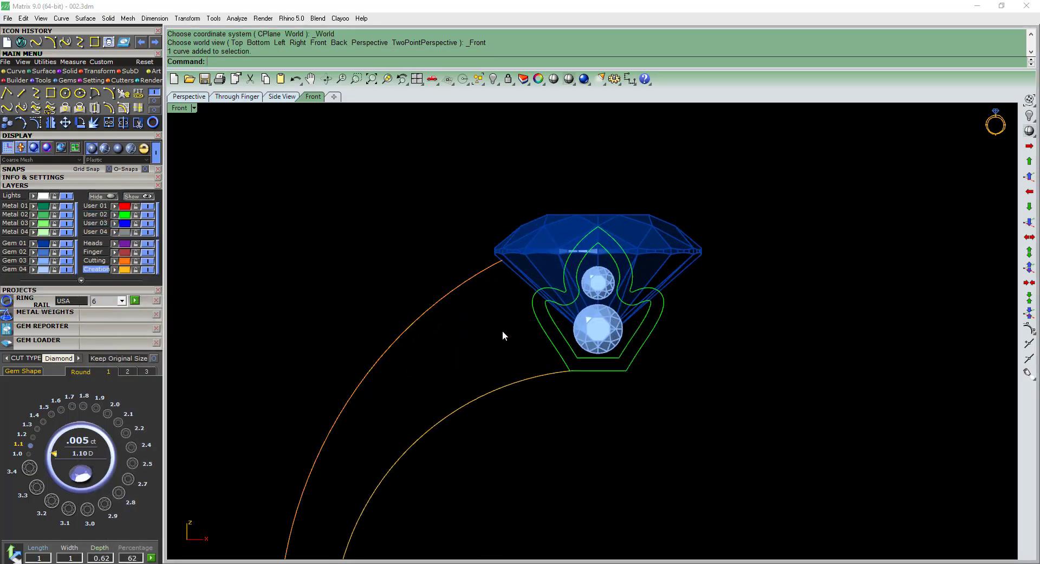
text(l)
key(Return)
text(0)
key(Return)
click(492, 205)
click(510, 261)
scroll(510, 258, up, 8)
key(t)
key(Return)
key(a)
Switch to wireframe display, trim the outer rail's end beyond the slanted line and delete the line.
key(Return)
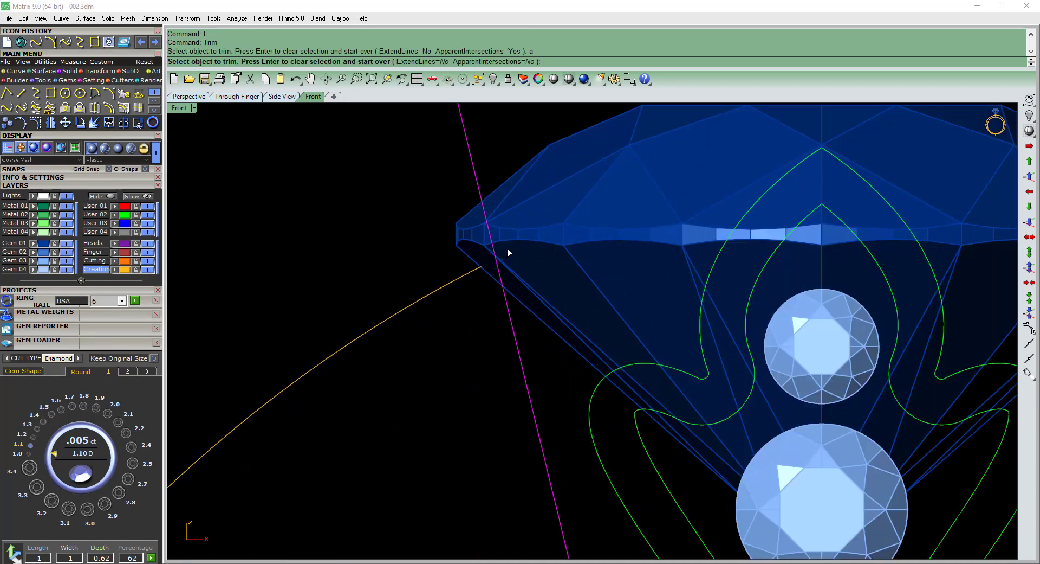
scroll(507, 252, up, 2)
key(a)
key(Return)
key(Escape)
key(s)
Rebuild the outer rail curve with a point count of 8 and degree 3, deleting the input.
key(Return)
key(t)
key(Return)
click(507, 255)
scroll(509, 257, down, 8)
key(Return)
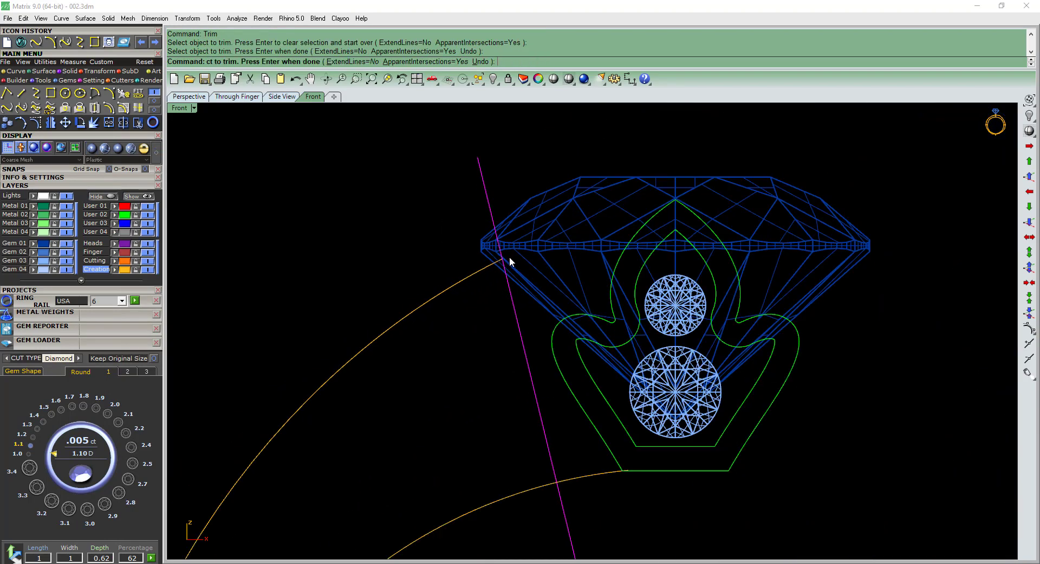
scroll(509, 257, down, 2)
key(Delete)
click(488, 269)
scroll(489, 270, down, 10)
text(rr)
key(Return)
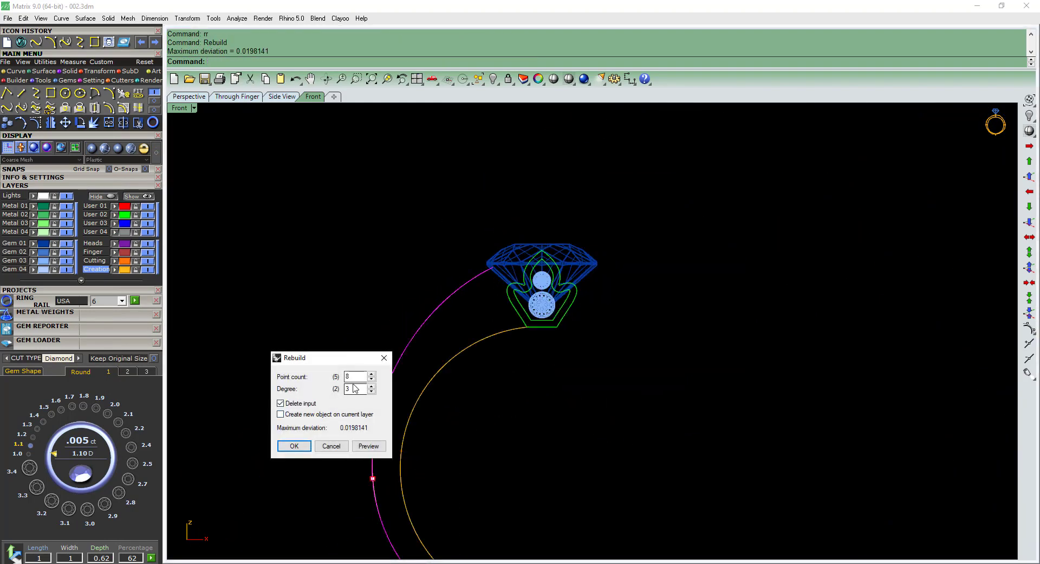
key(Return)
Turn on the outer rail's control points and raise its upper end point above the diamond's girdle.
key(F10)
scroll(484, 291, up, 5)
click(480, 239)
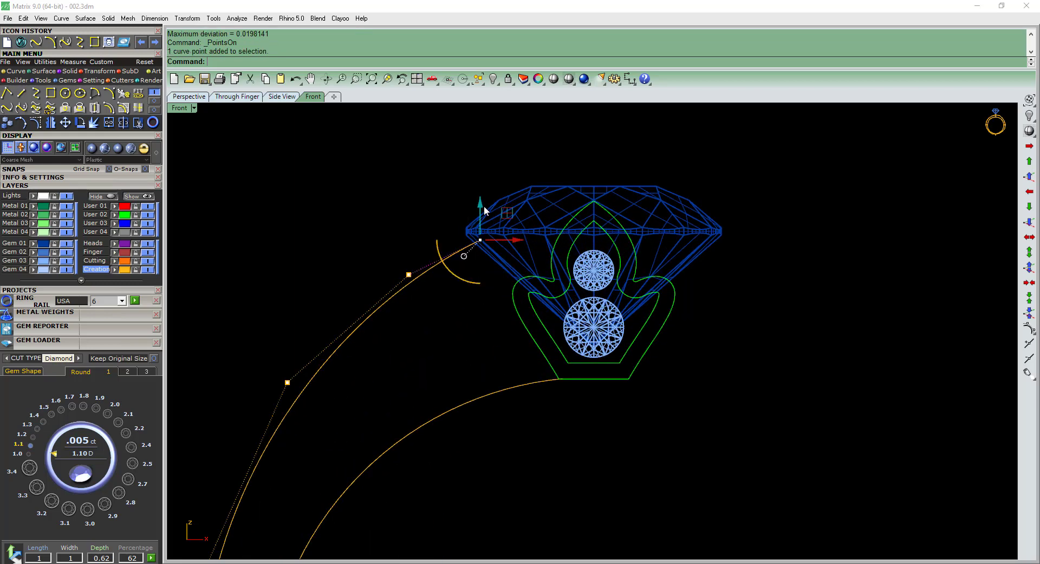
drag(484, 207, 479, 164)
scroll(456, 226, down, 10)
Adjust the second control point from the outer rail's upper end to reshape the shoulder beside the diamond.
click(451, 269)
scroll(438, 256, up, 6)
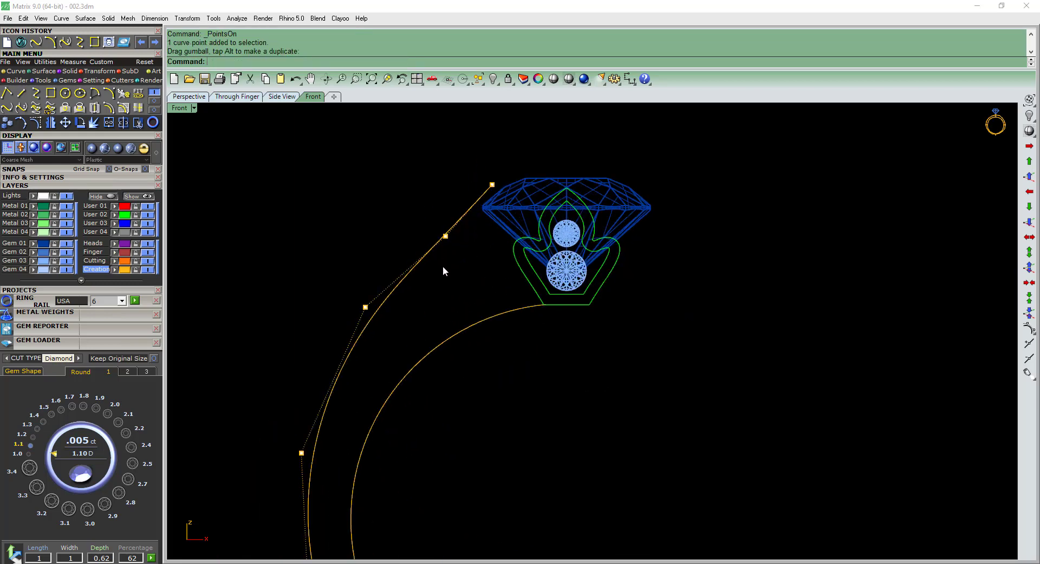
drag(456, 219, 458, 218)
scroll(487, 212, down, 3)
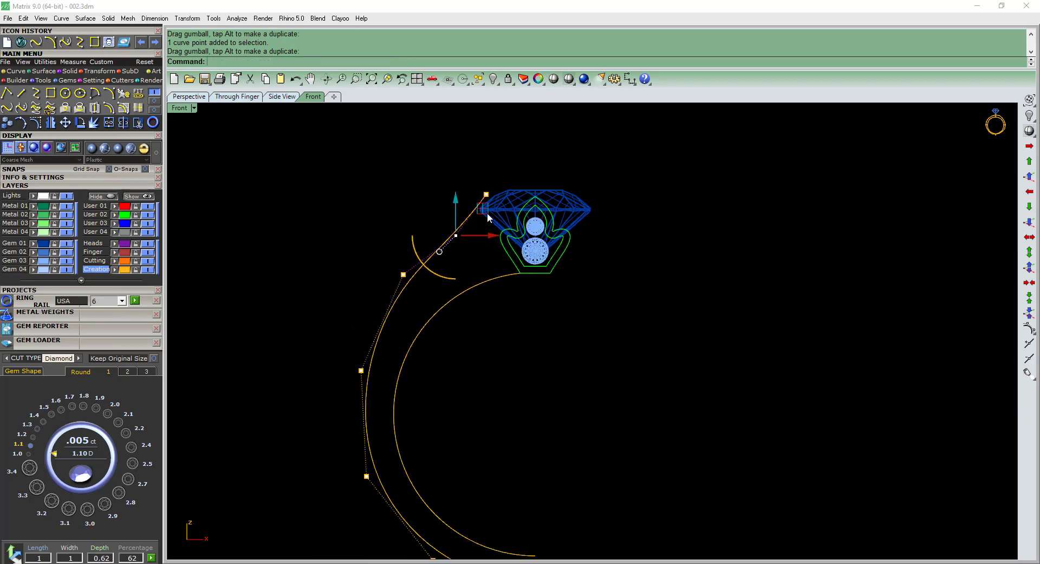
scroll(488, 206, up, 8)
click(425, 264)
scroll(449, 234, down, 6)
Raise the center diamond so its girdle edge meets the outer rail's upper end.
click(506, 220)
right_drag(529, 228, 543, 248)
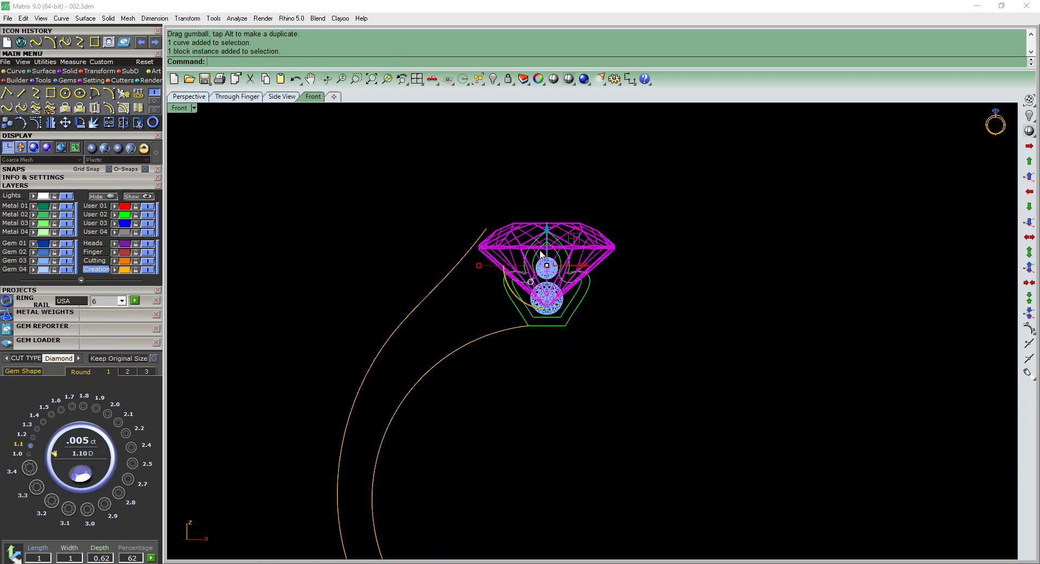
scroll(547, 247, up, 4)
drag(553, 244, 554, 217)
drag(554, 208, 551, 205)
click(756, 330)
Enlarge the leaf-shaped accent setting with its two gems and raise its base onto the inner rail.
click(550, 328)
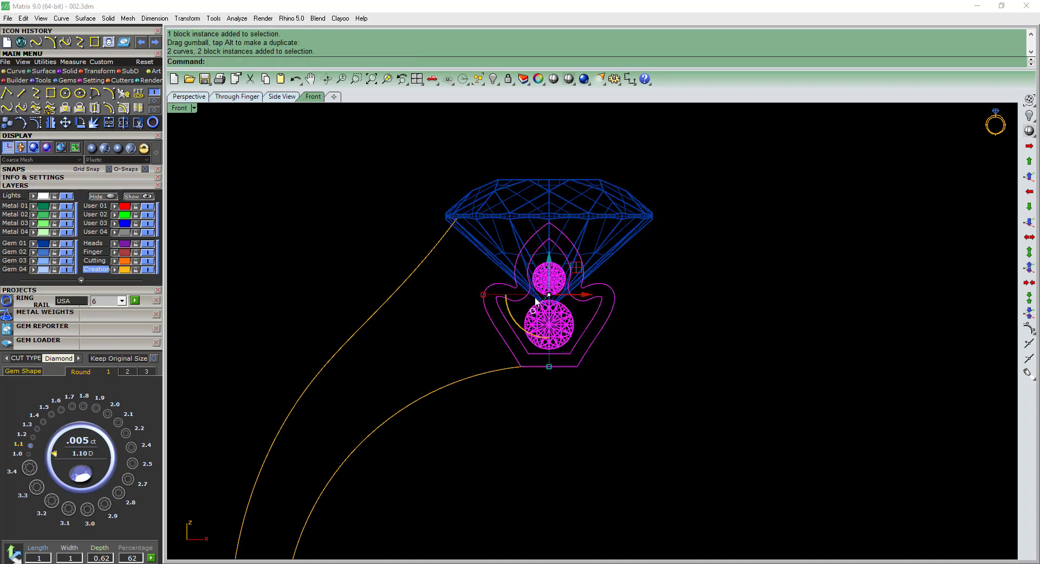
scroll(482, 309, up, 4)
shift+drag(485, 288, 469, 288)
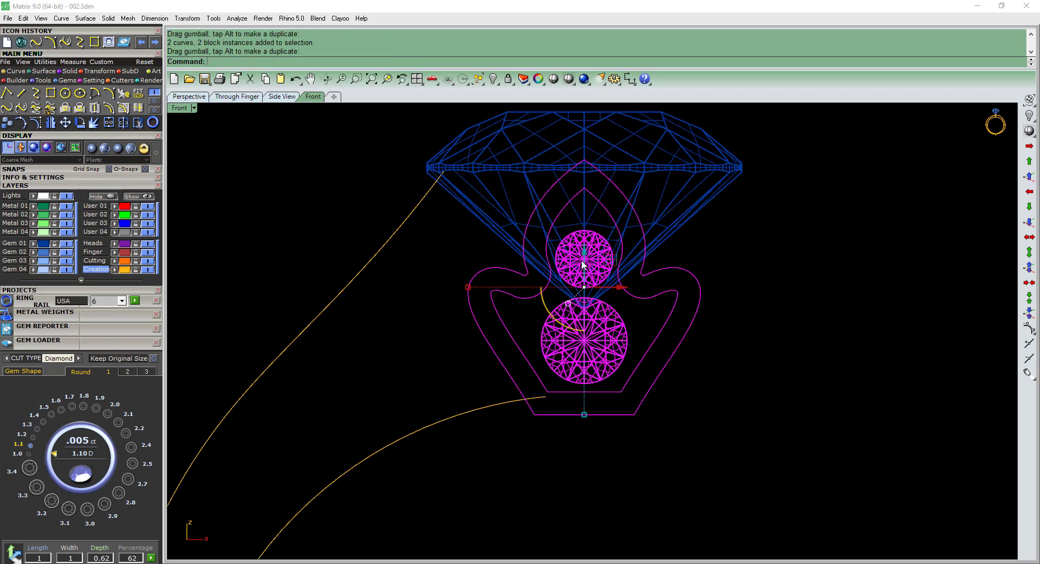
drag(583, 264, 584, 248)
key(Escape)
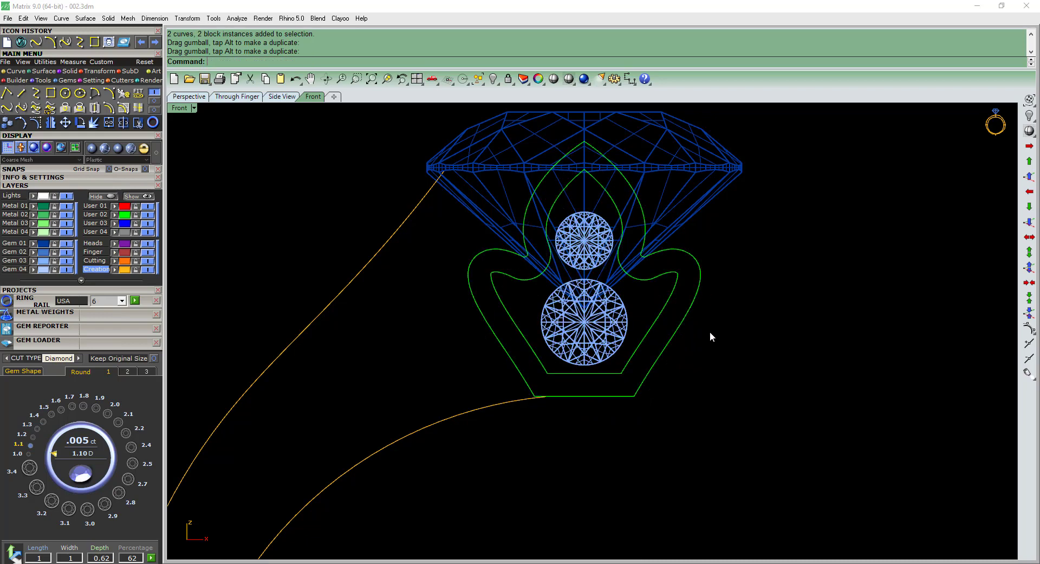
Return the viewport to Plastic display and inspect the outer rail curve against the stones in 3D.
scroll(613, 278, down, 6)
text(d)
key(space)
right_drag(701, 353, 688, 337)
scroll(609, 324, down, 6)
ctrl+shift+right_drag(602, 331, 653, 371)
scroll(519, 338, up, 5)
ctrl+shift+right_drag(523, 335, 529, 332)
click(489, 330)
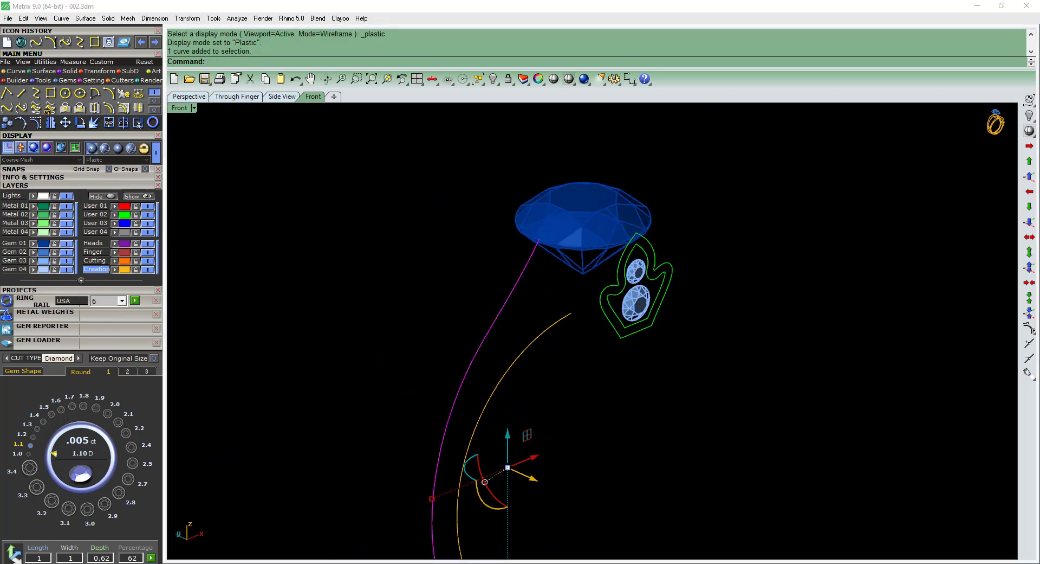
Compare the rail curves with the shank in reference picture 002.jpeg.
key(alt+Tab)
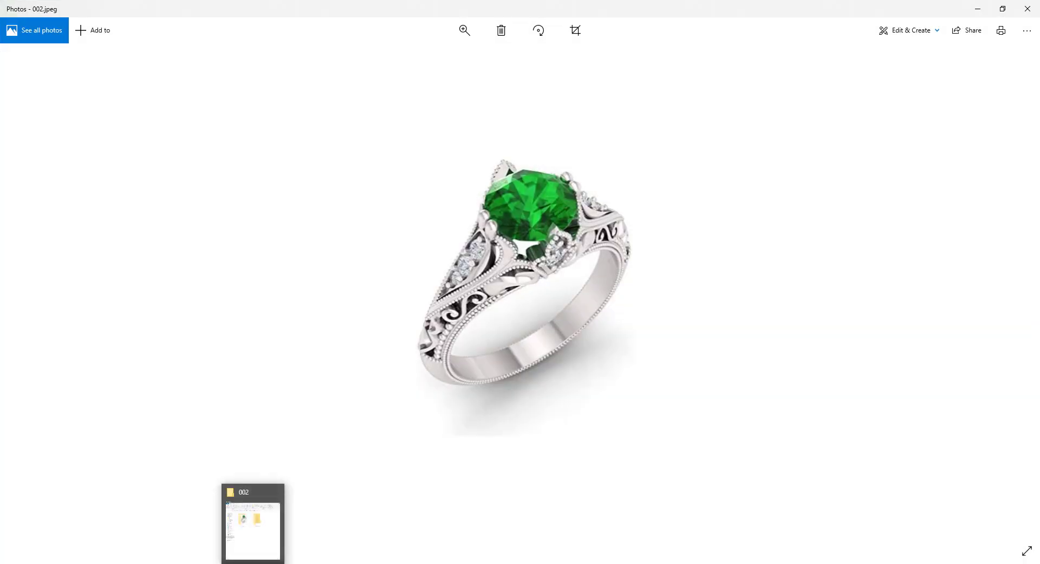
click(252, 563)
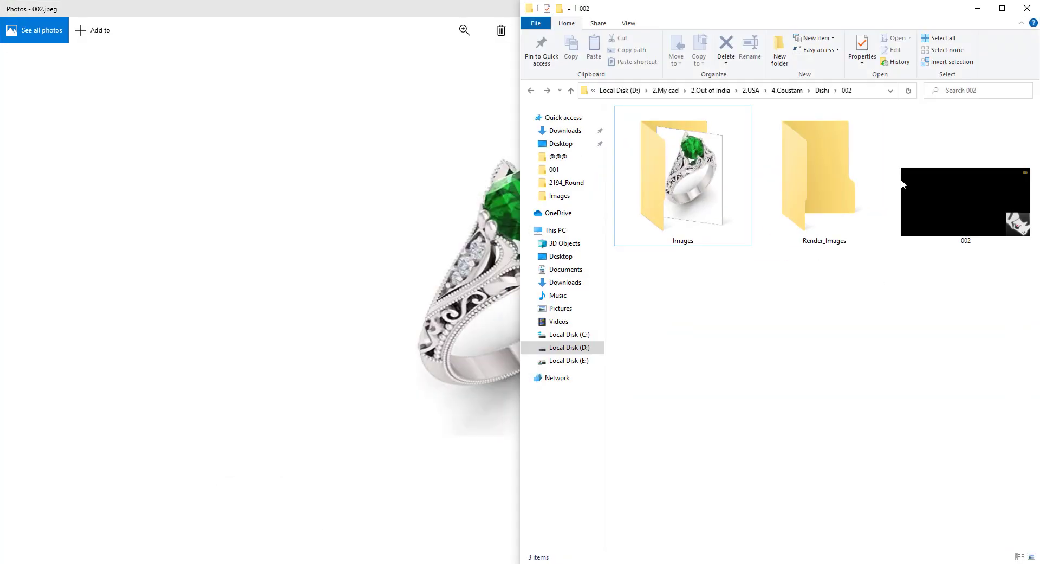
click(980, 8)
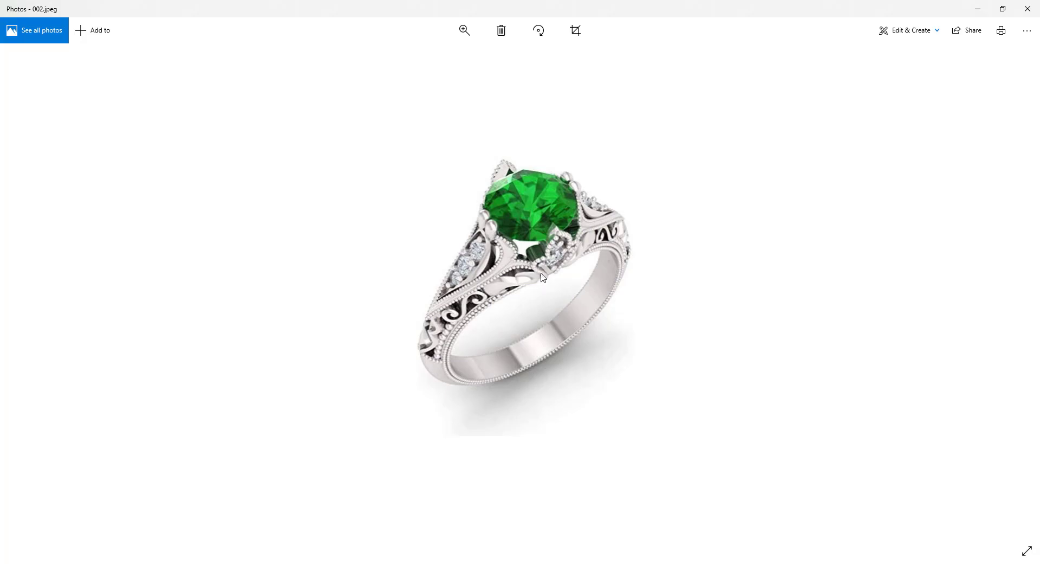
click(975, 10)
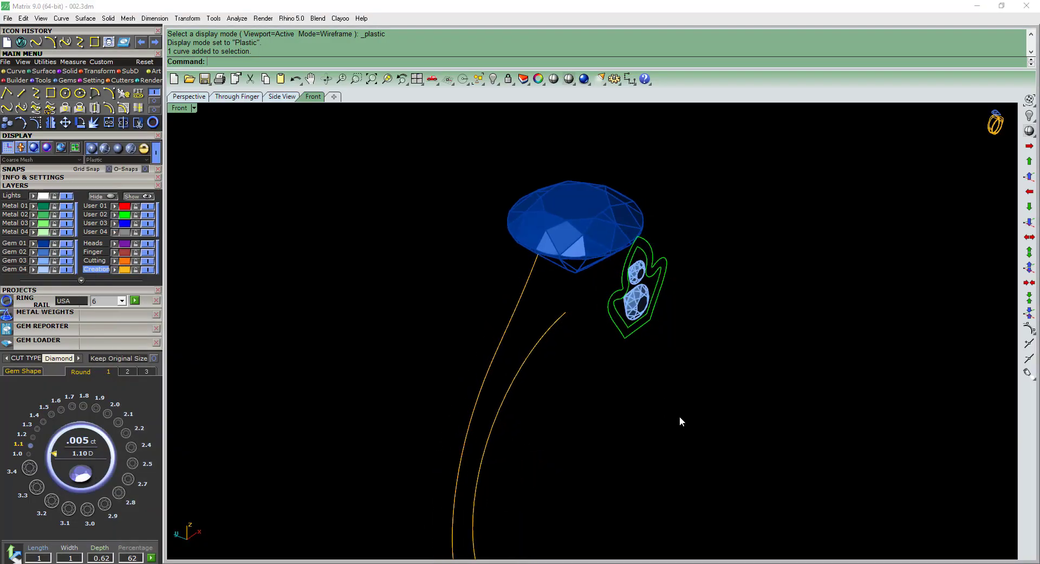
drag(496, 283, 492, 281)
right_drag(492, 281, 540, 295)
key(F2)
scroll(531, 278, down, 6)
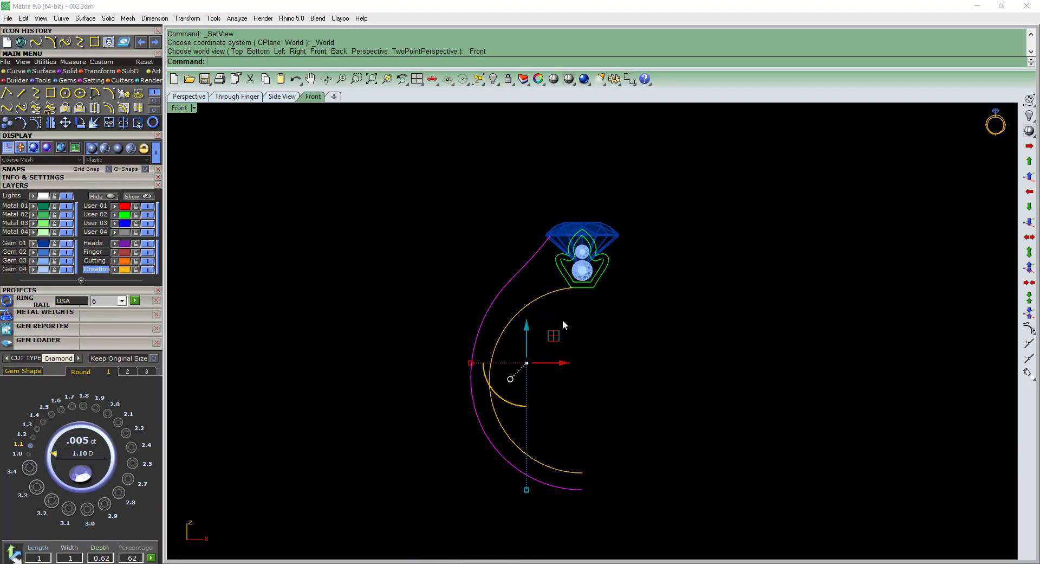
Copy the inner rail curve 2 mm sideways toward the accent setting in the side view.
click(563, 320)
scroll(532, 290, up, 2)
drag(524, 297, 483, 311)
drag(573, 325, 524, 293)
key(F3)
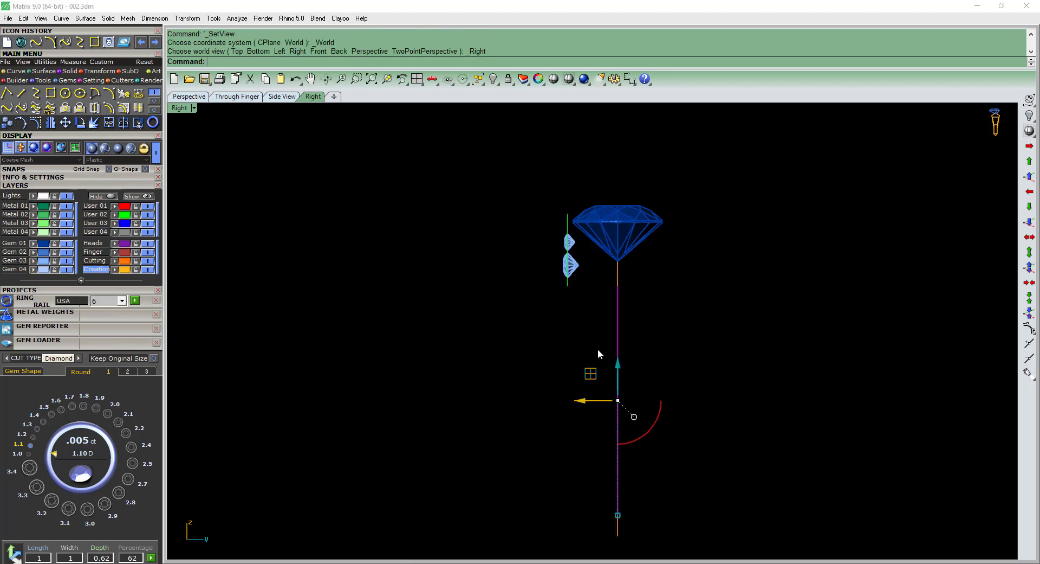
right_drag(597, 353, 586, 319)
key(c)
key(Return)
click(616, 327)
text(2)
key(Return)
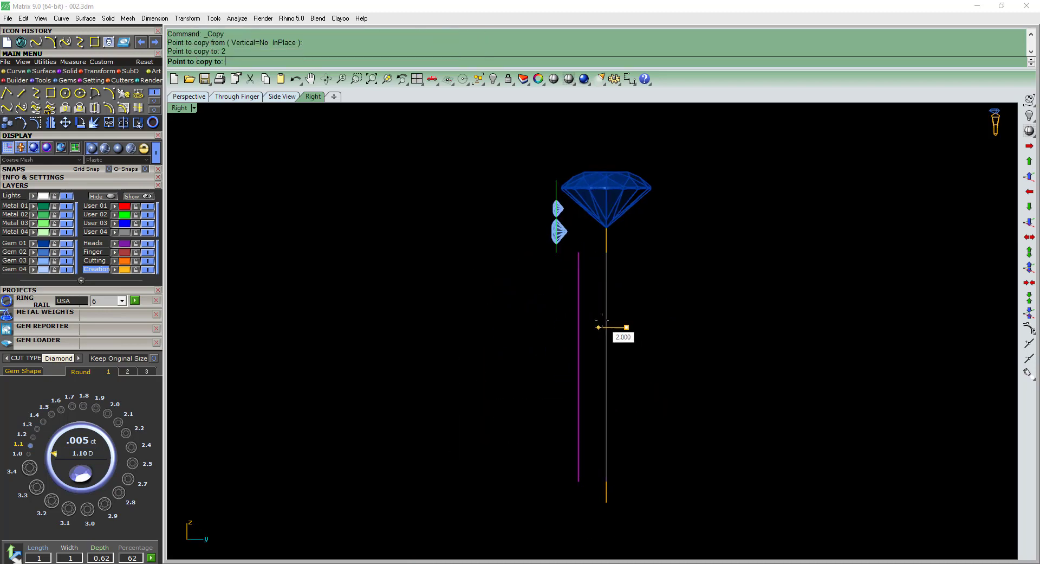
click(550, 323)
right_click(559, 314)
Mirror the copied inner rail curve to the opposite side of the ring's center plane.
click(579, 306)
key(m)
key(Return)
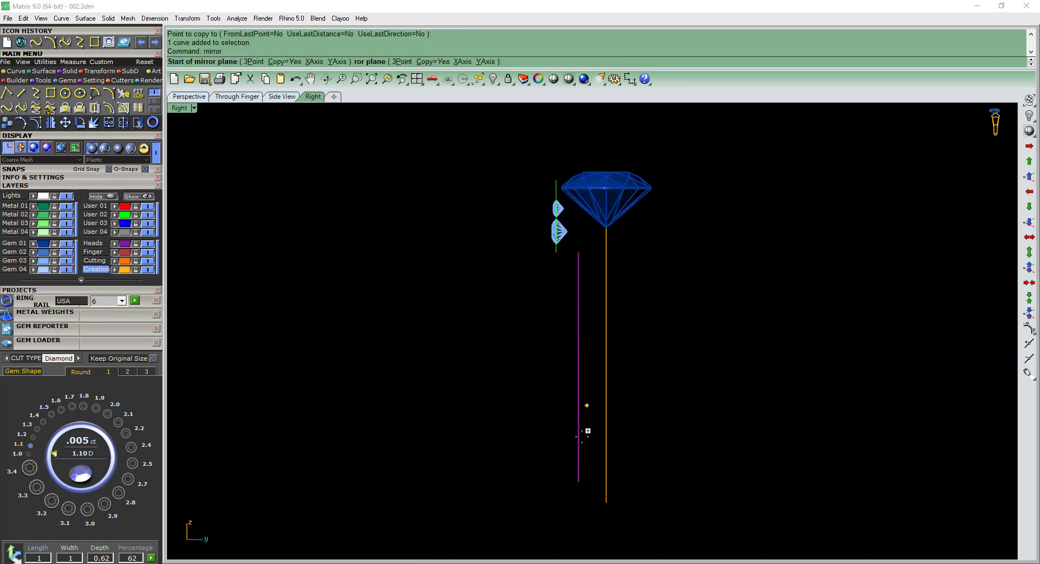
click(595, 457)
Hide the original inner rail curve lying between the two side copies.
key(F4)
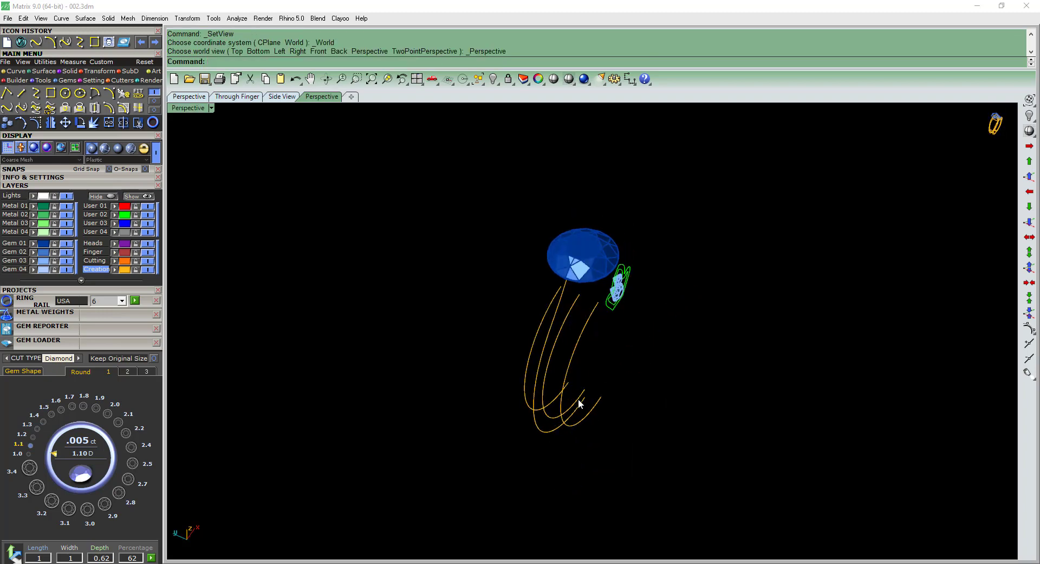
right_drag(578, 399, 559, 384)
click(584, 316)
click(572, 302)
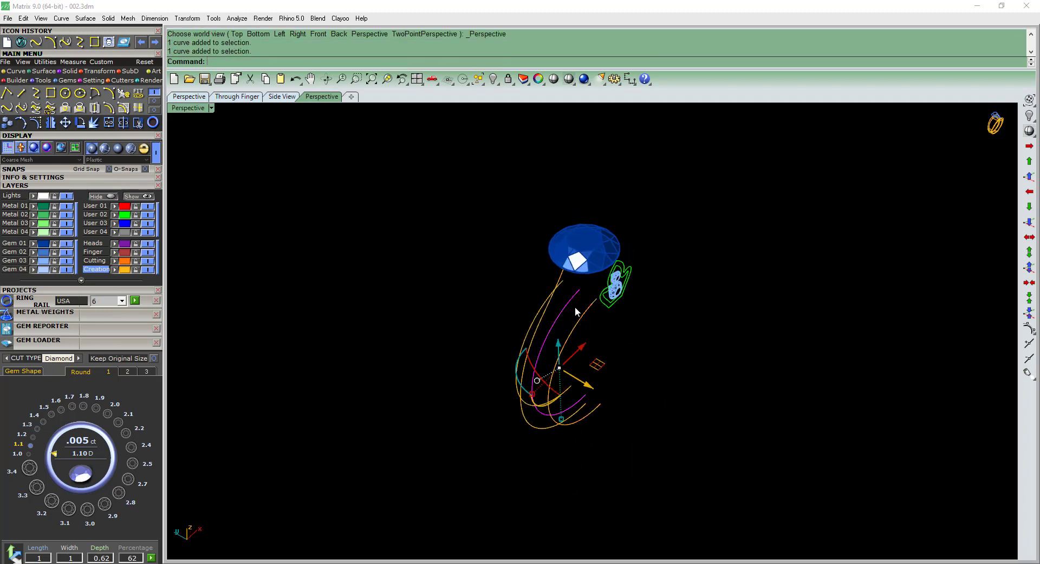
key(ctrl+h)
Examine the three rail curves in perspective and compare them with the band in reference picture 002.jpeg.
scroll(581, 307, up, 4)
right_drag(580, 307, 640, 318)
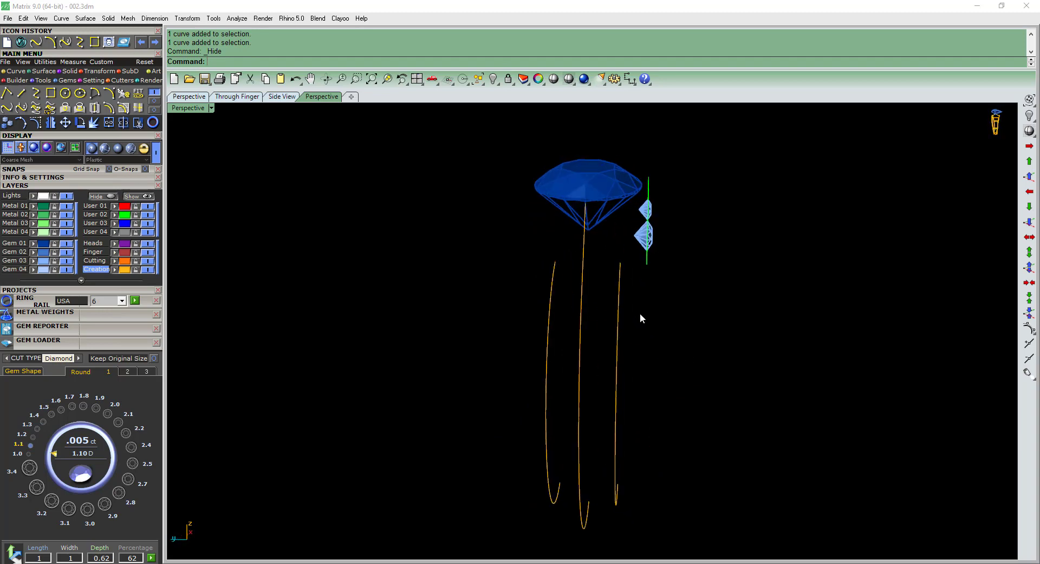
drag(569, 302, 539, 288)
shift+right_drag(639, 306, 629, 304)
shift+drag(630, 305, 587, 280)
right_drag(587, 283, 549, 444)
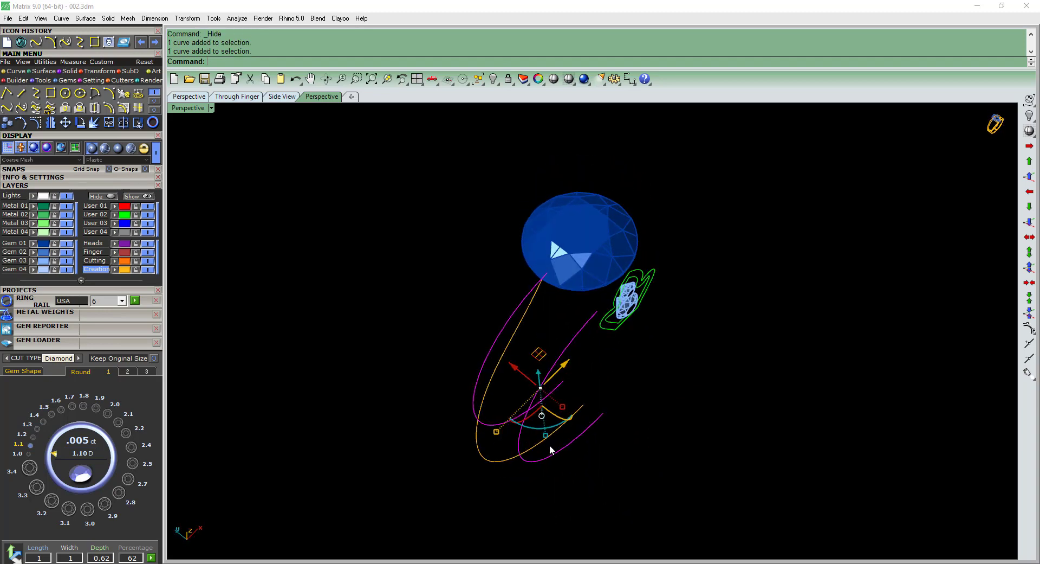
key(alt+Tab)
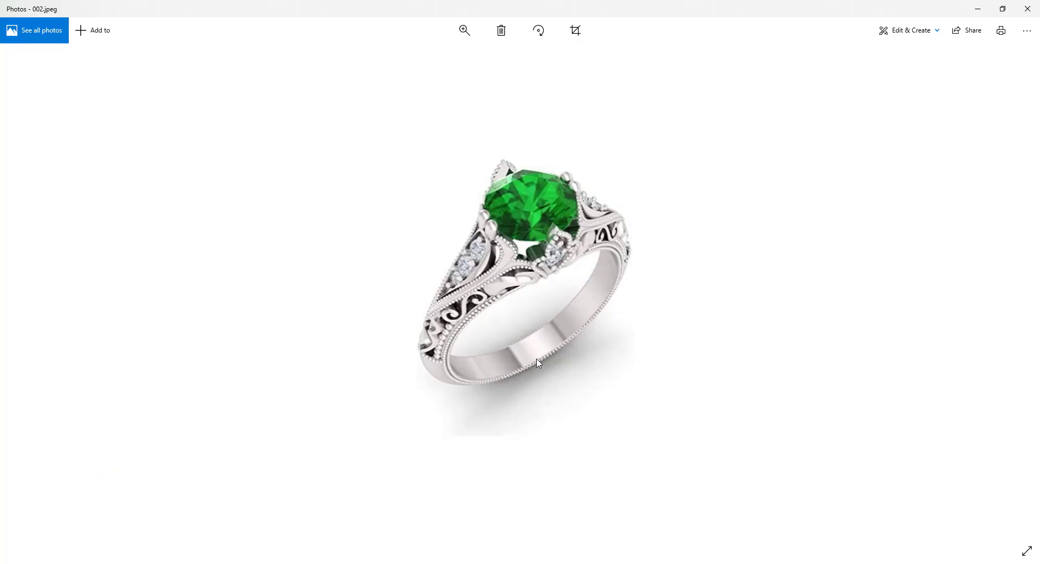
click(986, 9)
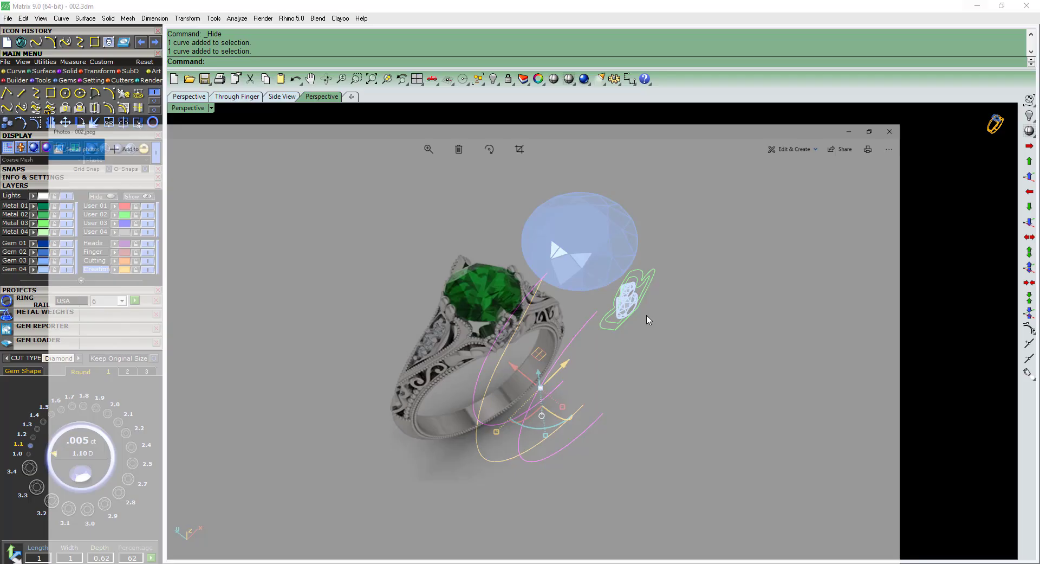
click(664, 327)
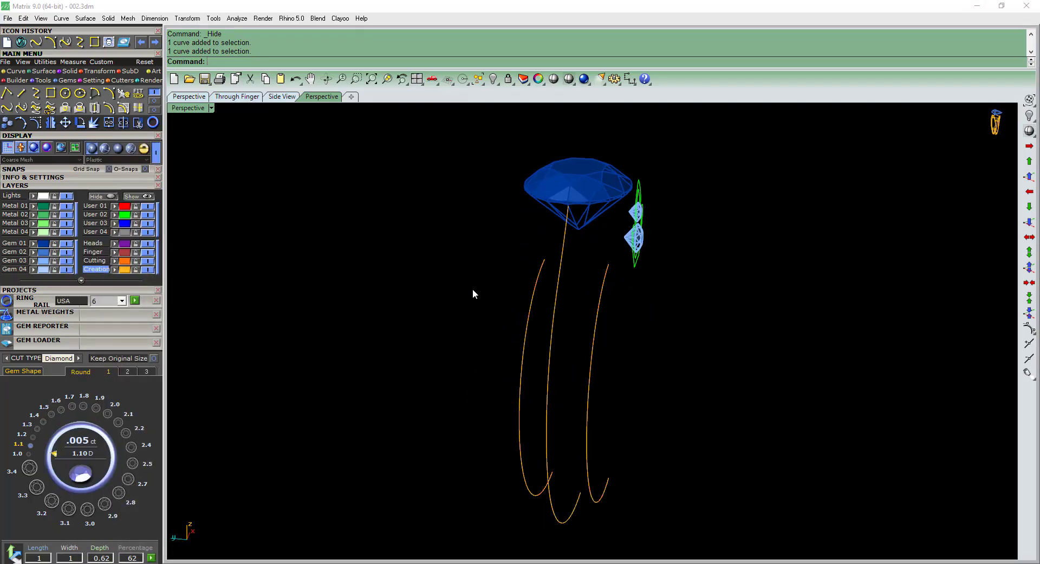
Draw an arc joining the upper ends of the two side rail curves, with its start direction pointing straight up in the front view.
right_drag(472, 289, 430, 278)
click(108, 94)
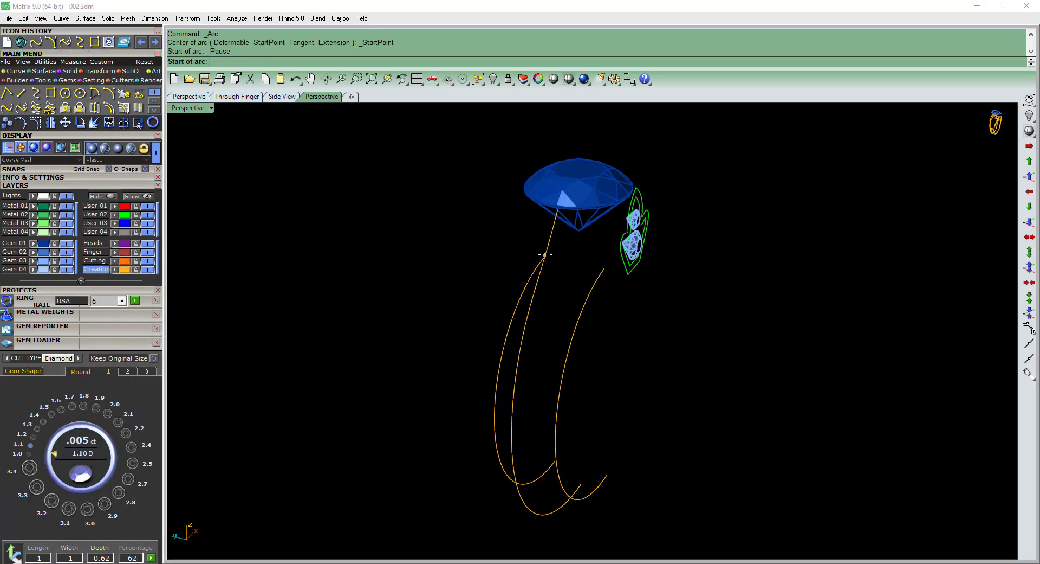
right_drag(565, 259, 563, 264)
click(545, 262)
click(608, 271)
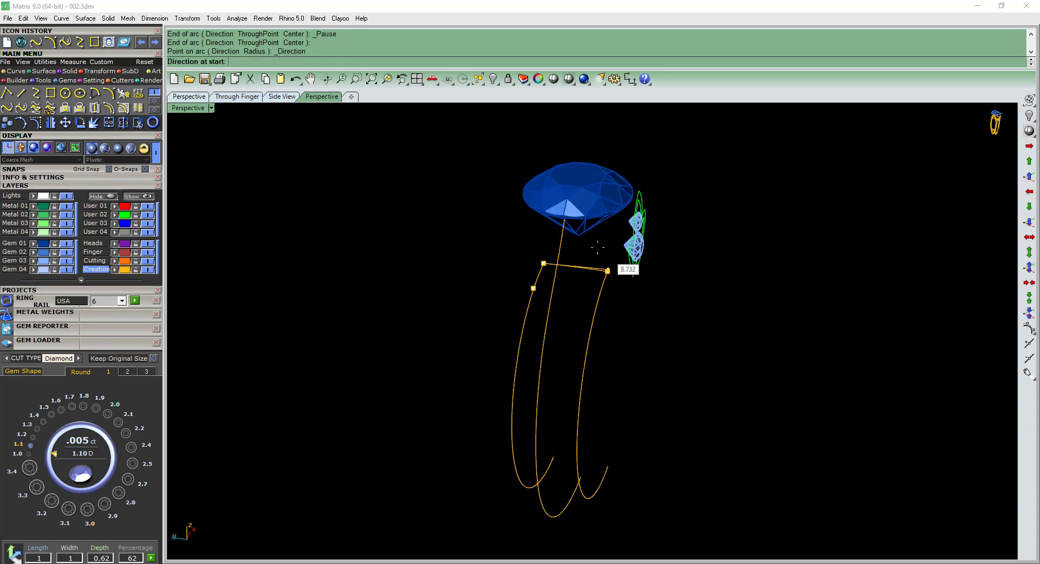
key(ctrl+F2)
click(561, 121)
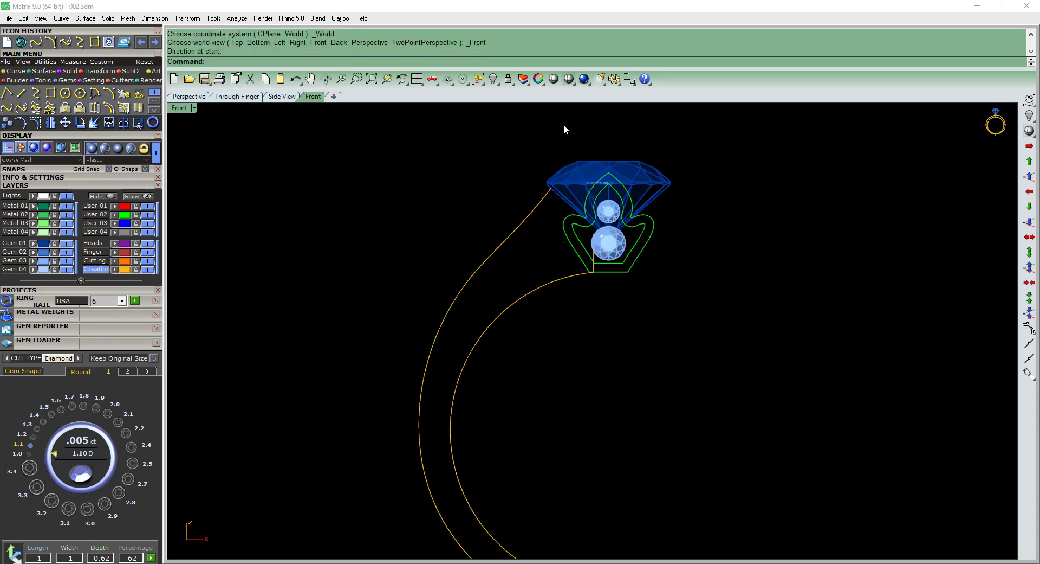
scroll(577, 149, up, 2)
Hide the Gem 01 layer, show the upper arc's control points and select its raised middle points.
drag(569, 132, 599, 375)
click(66, 244)
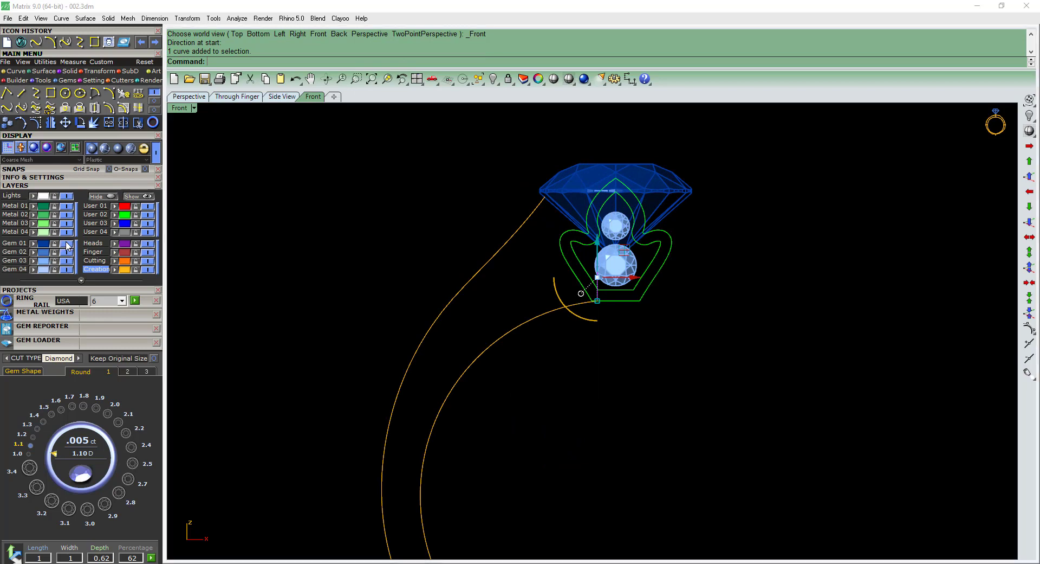
scroll(583, 249, up, 4)
key(F10)
scroll(608, 323, up, 2)
drag(578, 321, 628, 266)
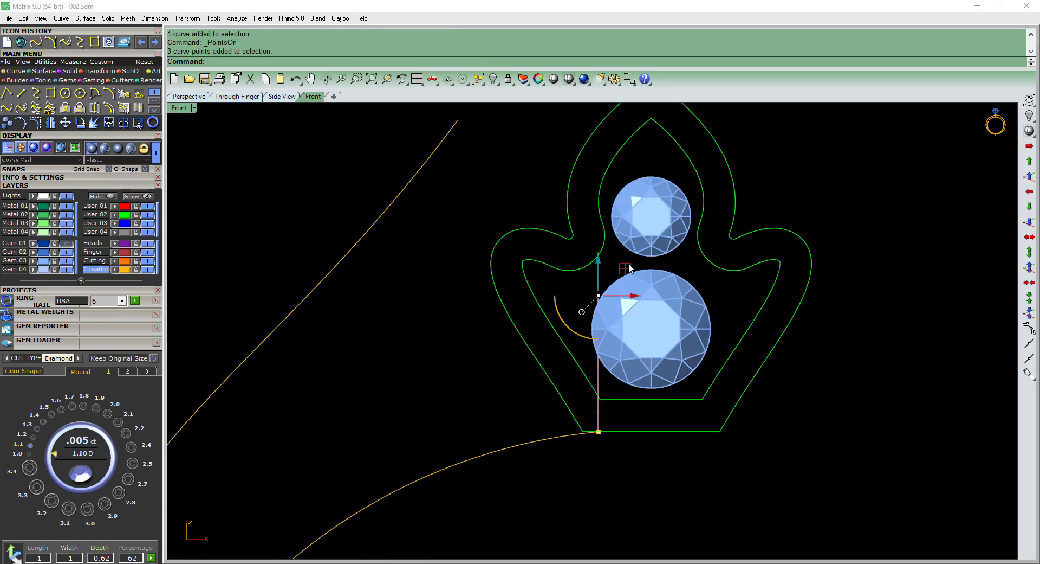
Move the upper arc's raised control points about 3.3 mm to the upper end of the outer shank curve.
key(F10)
scroll(636, 307, down, 2)
right_drag(619, 302, 653, 309)
text(m)
key(Return)
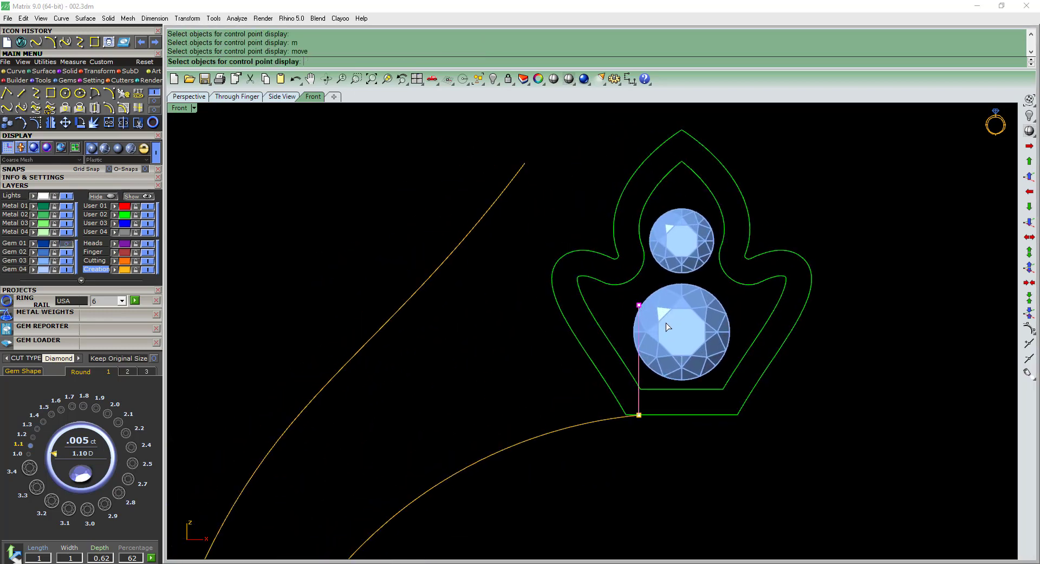
drag(668, 312, 673, 314)
text(m)
key(Return)
click(689, 313)
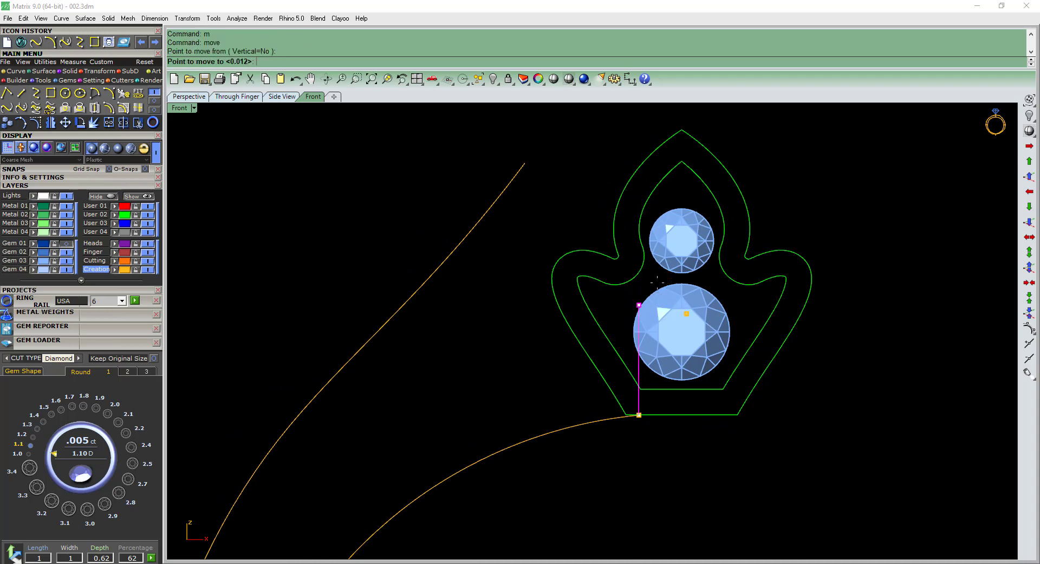
click(575, 170)
scroll(577, 209, down, 2)
scroll(565, 248, down, 4)
ctrl+shift+right_drag(564, 248, 623, 358)
scroll(559, 379, down, 5)
ctrl+shift+right_drag(559, 378, 587, 400)
scroll(587, 399, up, 4)
key(Escape)
key(Escape)
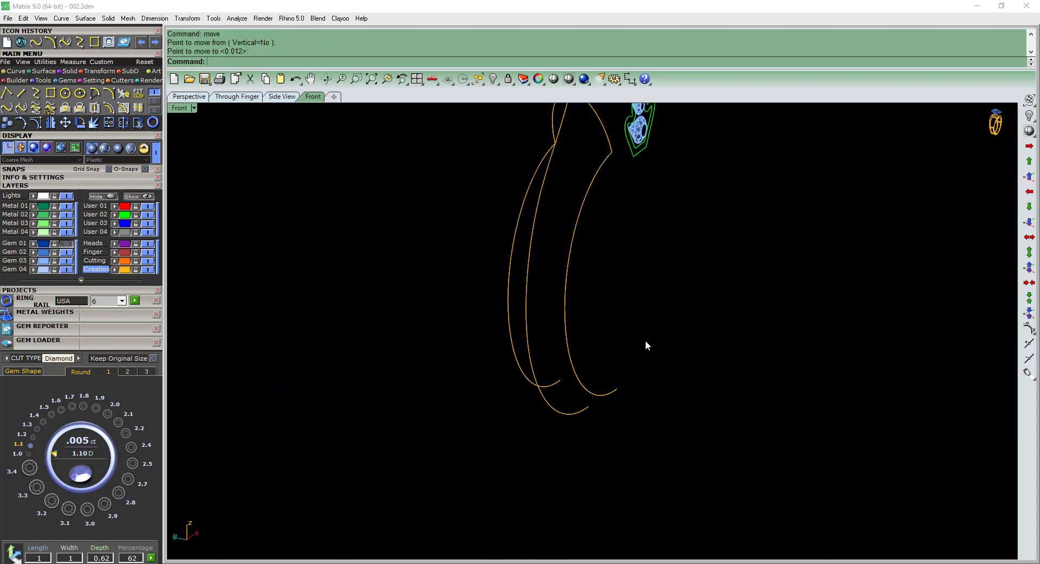
Draw an arc joining the lower ends of the two side rail curves, directed straight down in the side view.
ctrl+shift+right_drag(645, 340, 675, 419)
click(127, 95)
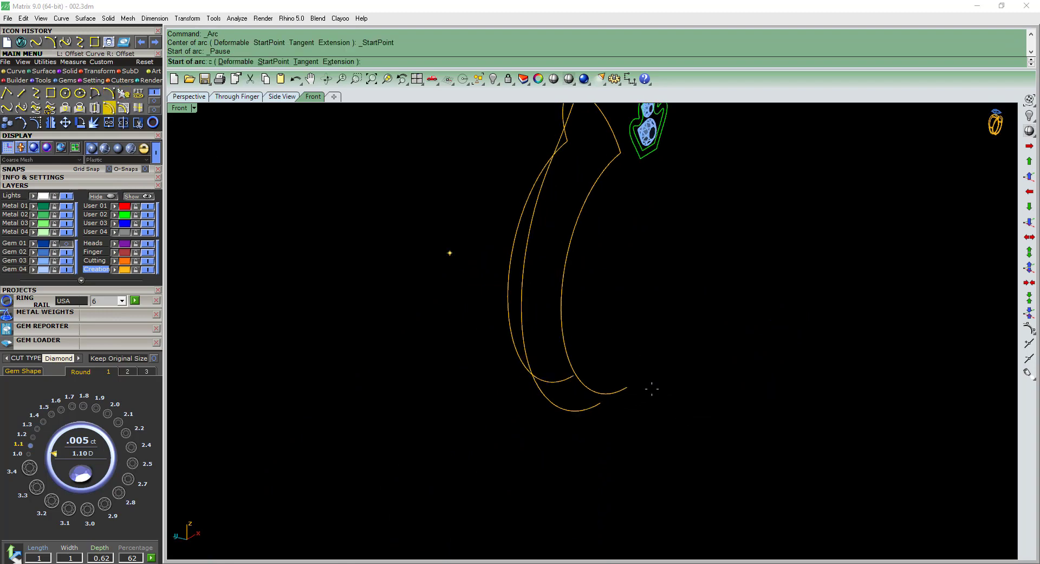
click(586, 374)
click(636, 388)
key(ctrl+F3)
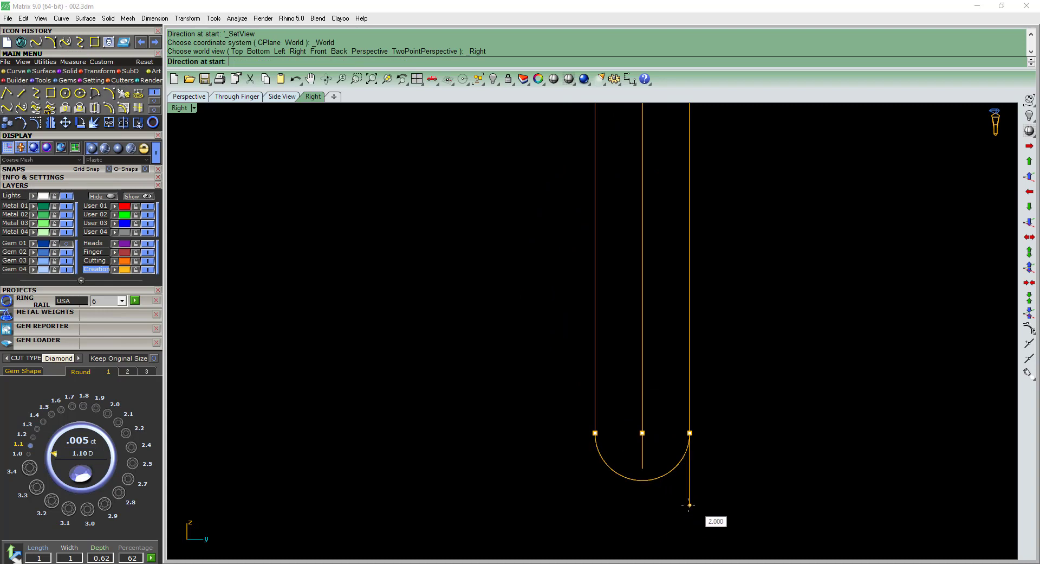
click(699, 512)
Raise the lower arc's bottom control points until the arc meets the lower end of the outer shank curve.
click(667, 472)
scroll(667, 472, up, 6)
right_drag(668, 473, 647, 383)
key(F10)
drag(701, 395, 716, 396)
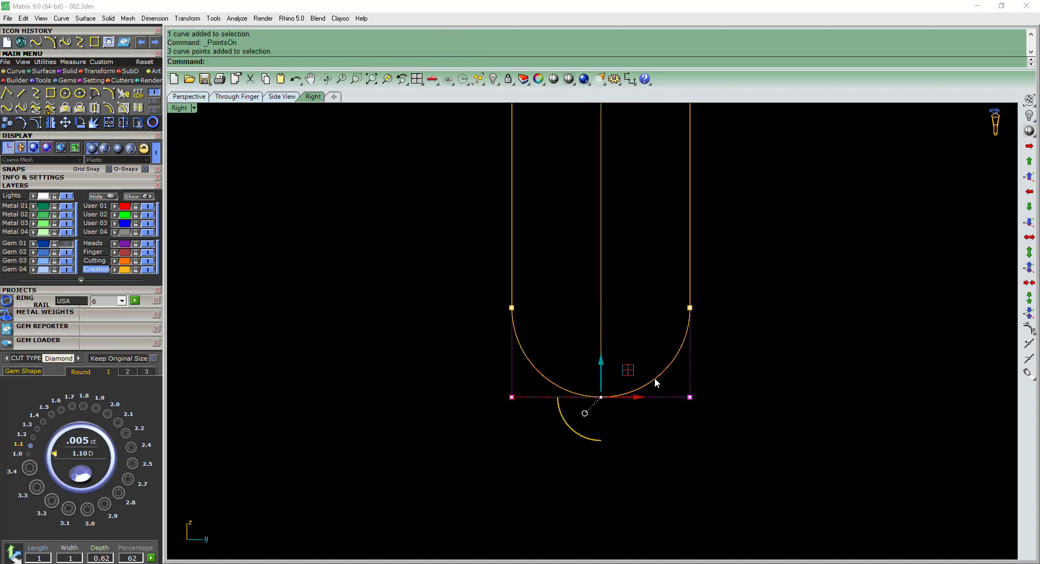
scroll(647, 373, up, 6)
text(m)
key(Return)
click(656, 372)
click(657, 330)
Rebuild the lower arc with a point count of 5 and degree 3.
click(660, 346)
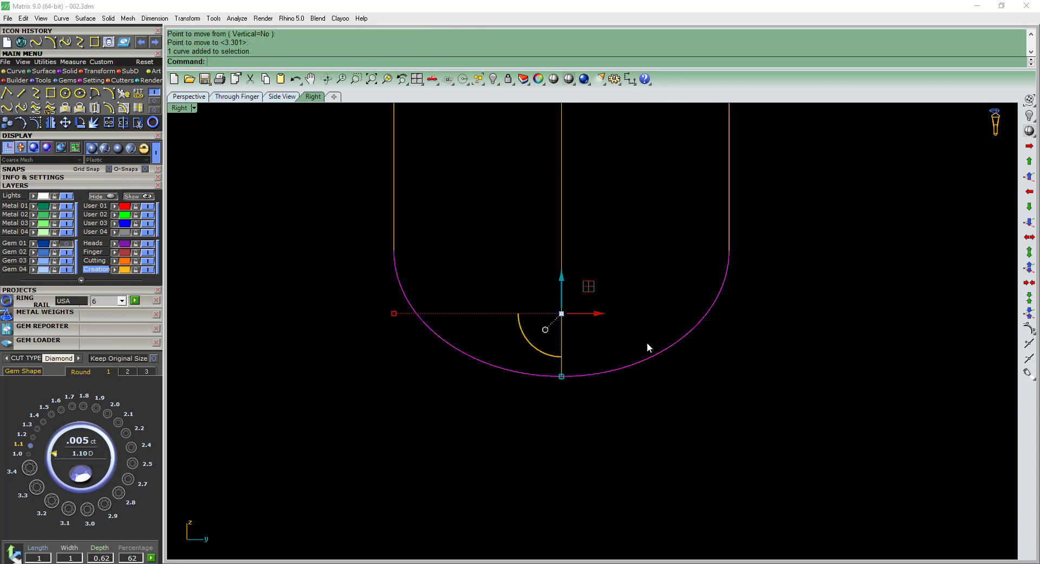
drag(649, 392, 601, 341)
text(rr)
key(Return)
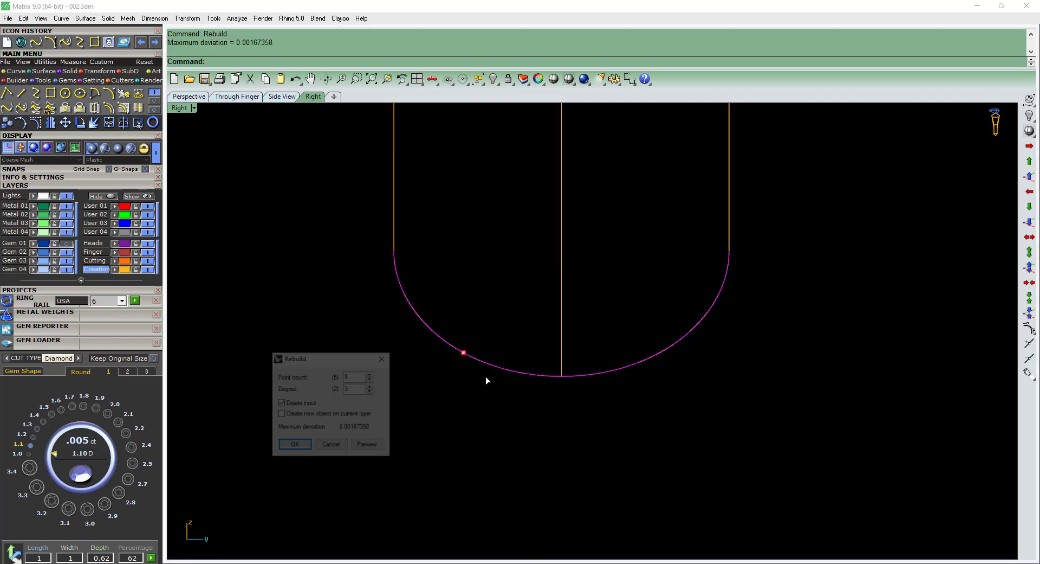
key(Return)
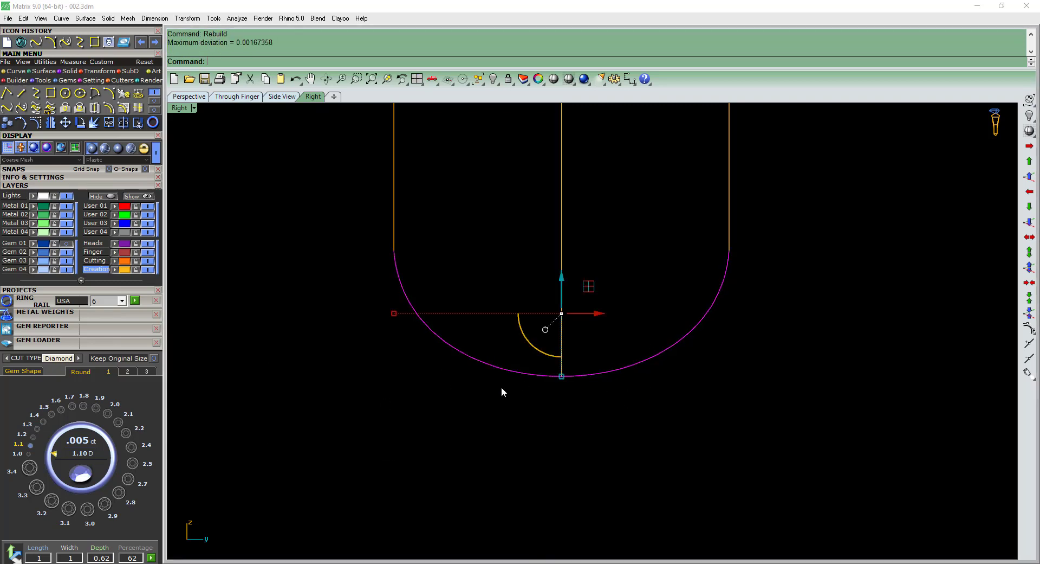
Raise the rebuilt lower arc's two side control points about 0.23 mm.
key(F10)
drag(373, 362, 428, 309)
shift+drag(694, 357, 759, 295)
text(m)
key(Return)
scroll(640, 305, up, 2)
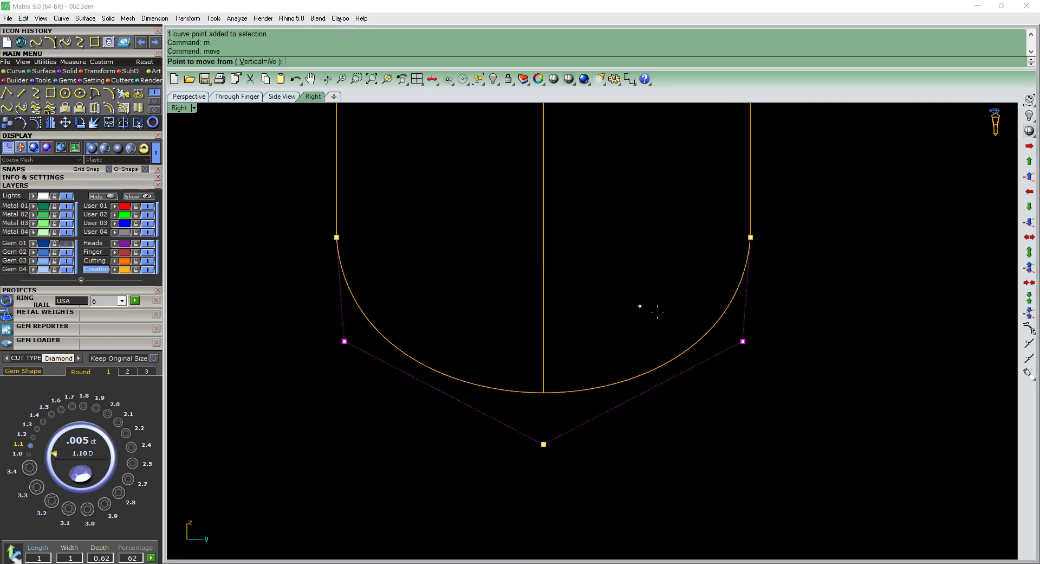
click(667, 323)
click(668, 299)
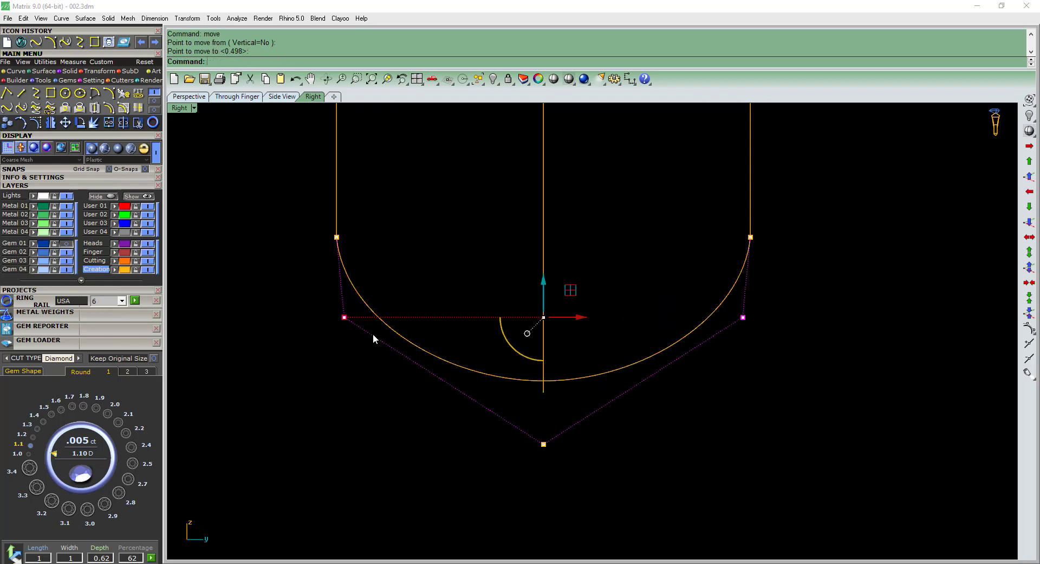
drag(344, 319, 341, 320)
drag(516, 470, 585, 391)
right_drag(589, 382, 582, 323)
text(m)
key(Return)
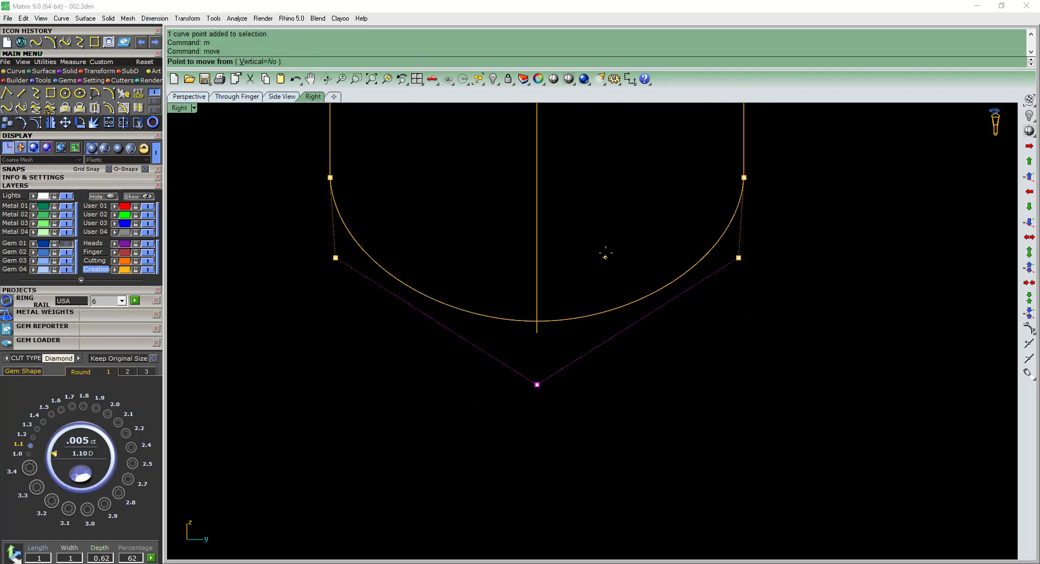
click(605, 253)
click(540, 367)
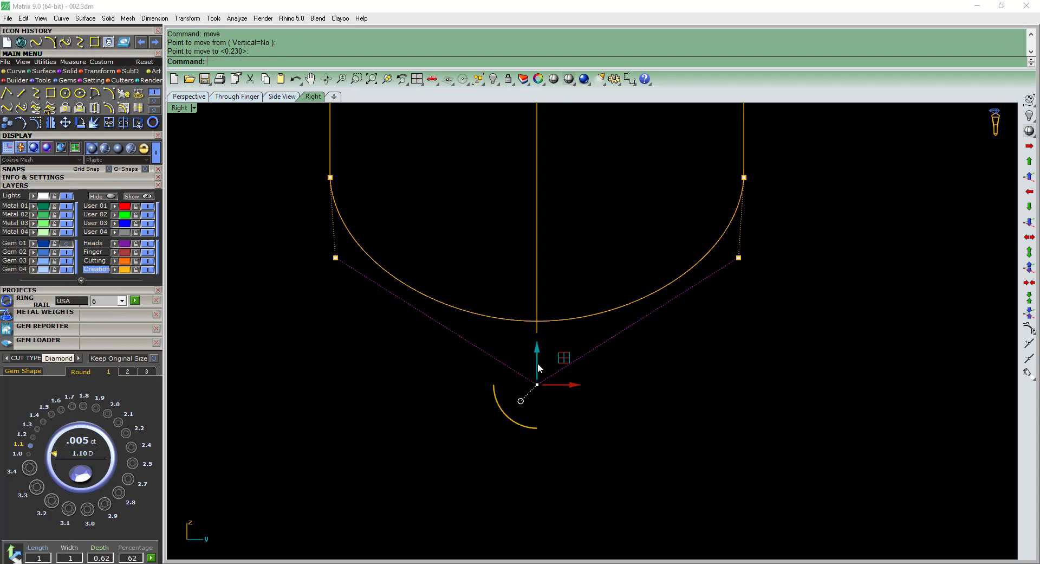
key(Escape)
Rebuild the lower arc with nine points at degree 3 and display its control points.
click(519, 320)
text(rr)
key(Return)
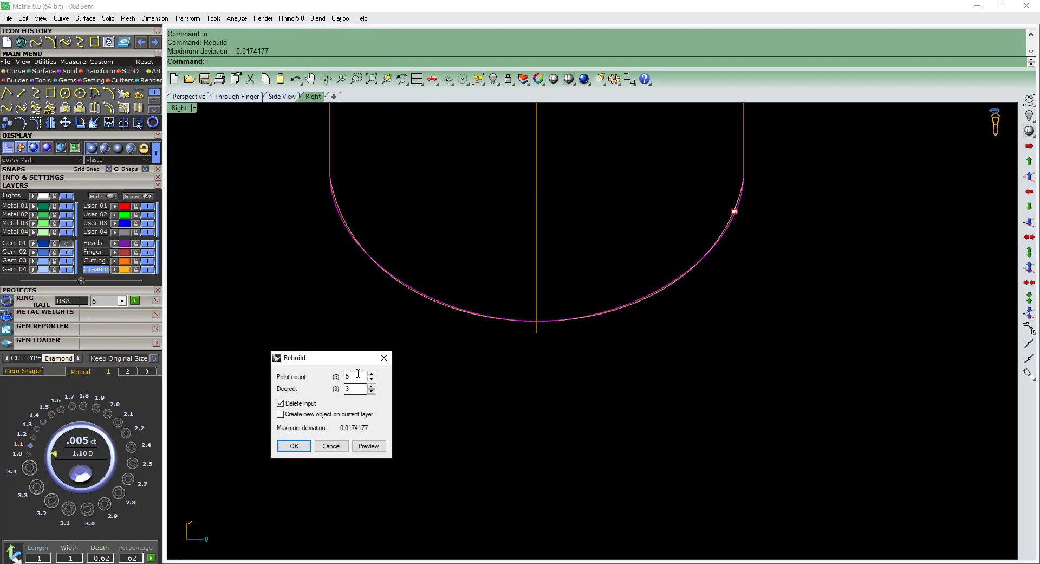
key(Return)
key(F10)
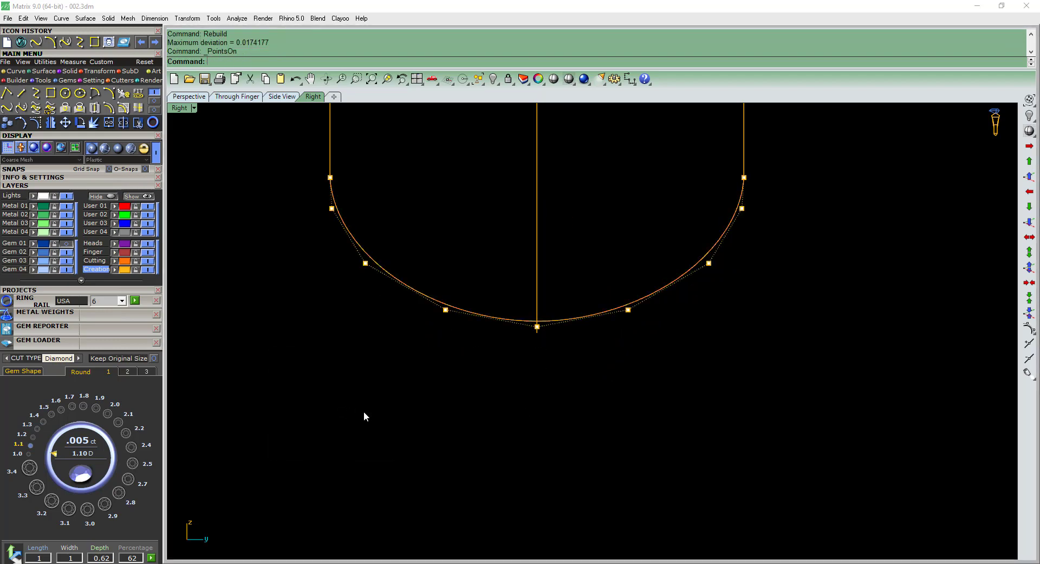
Move the lower arc's bottom middle control point down about 0.47 mm.
drag(558, 310, 563, 304)
text(m)
key(Return)
click(575, 257)
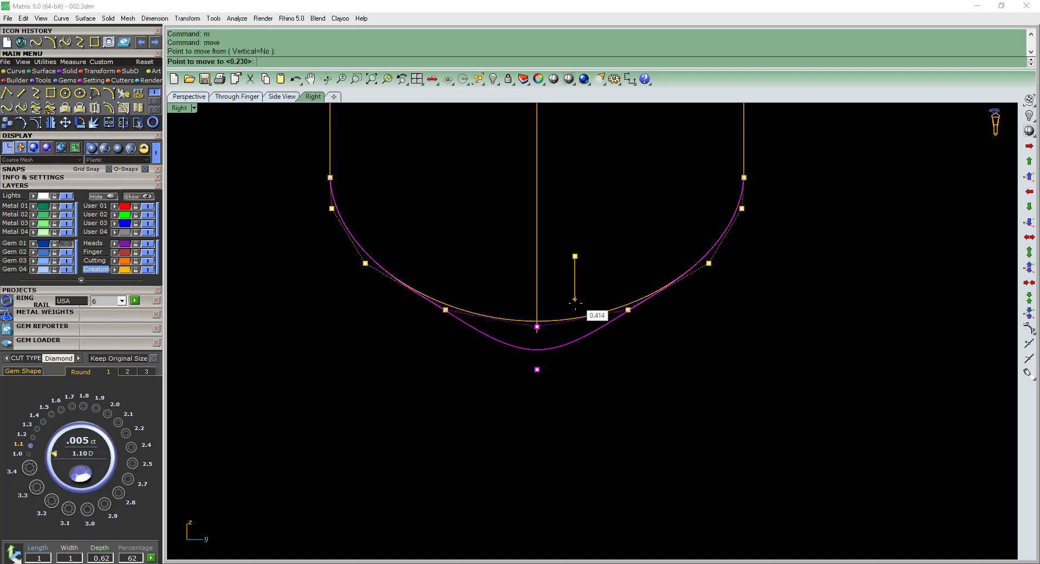
click(574, 306)
Move the two control points flanking the lower arc's bottom point down about 0.22 mm.
drag(360, 324, 782, 241)
text(m)
key(Return)
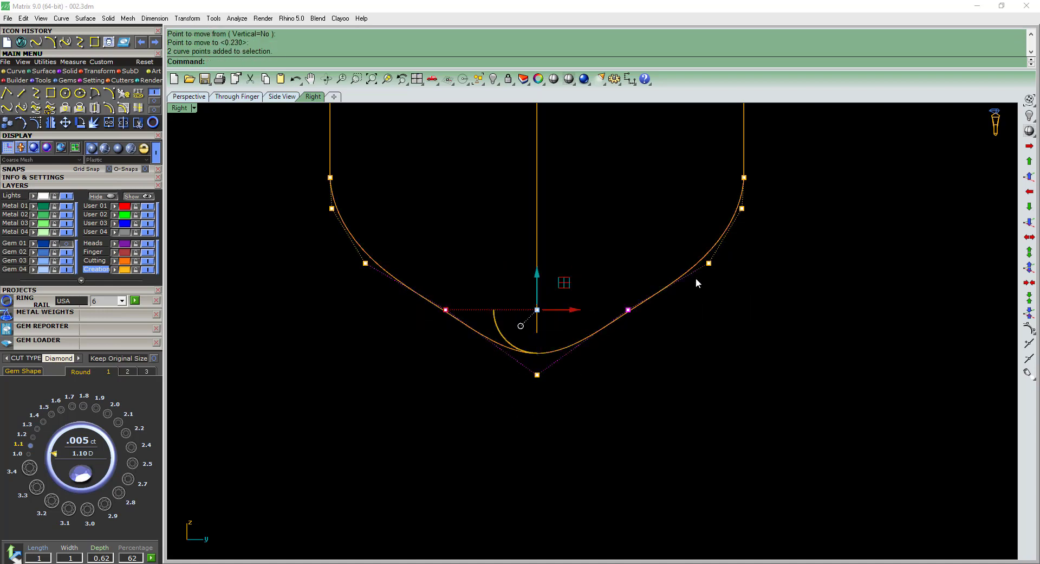
click(645, 239)
click(646, 261)
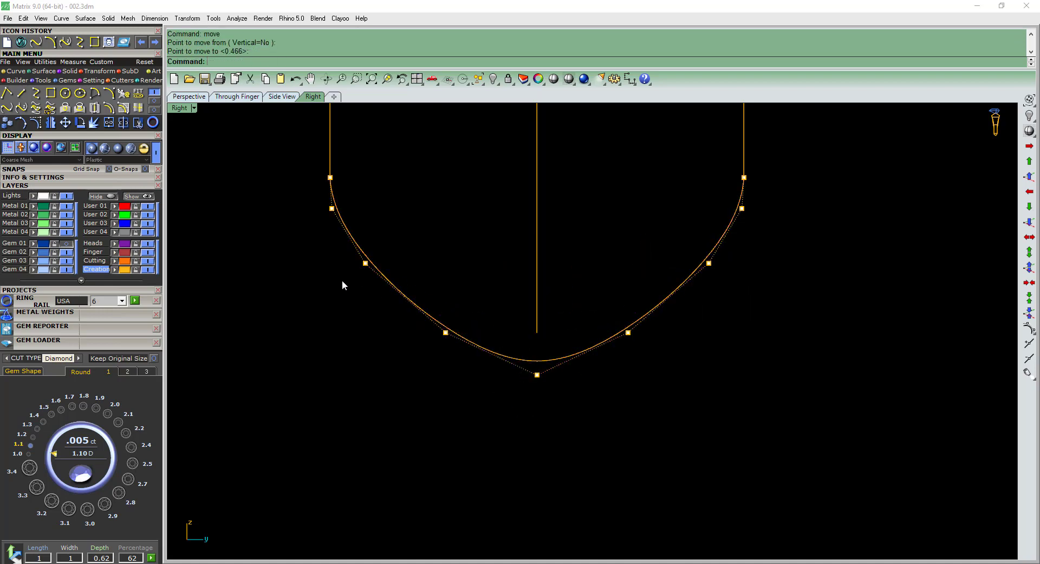
Move the next outer pair of the lower arc's control points down about 0.08 mm.
drag(339, 284, 759, 229)
text(m)
key(Return)
click(761, 221)
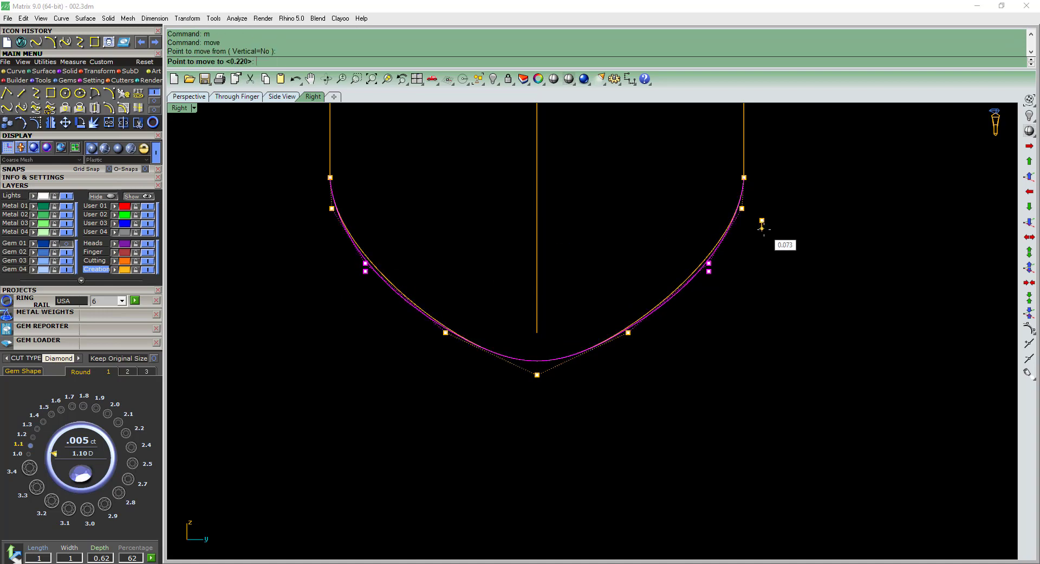
click(762, 229)
Lower the pair of control points beside the arc's bottom point slightly, and turn the control points off.
drag(395, 359, 607, 319)
text(m)
key(Return)
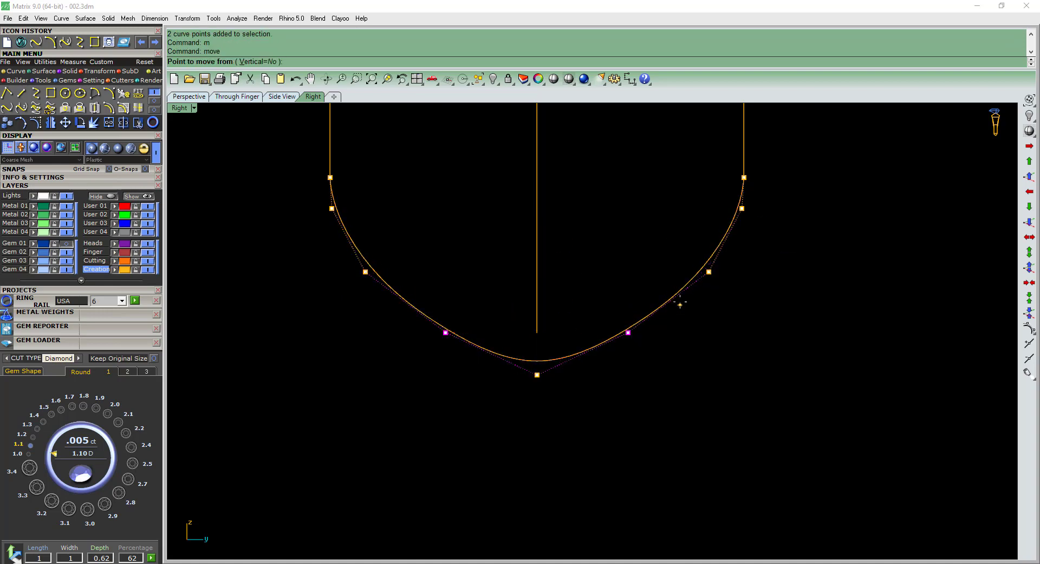
click(680, 299)
click(680, 304)
key(Escape)
key(Escape)
Scale the lower arc vertically in one direction from its upper end until its lowest point meets the outer shank curve's end.
scroll(559, 380, down, 8)
click(581, 364)
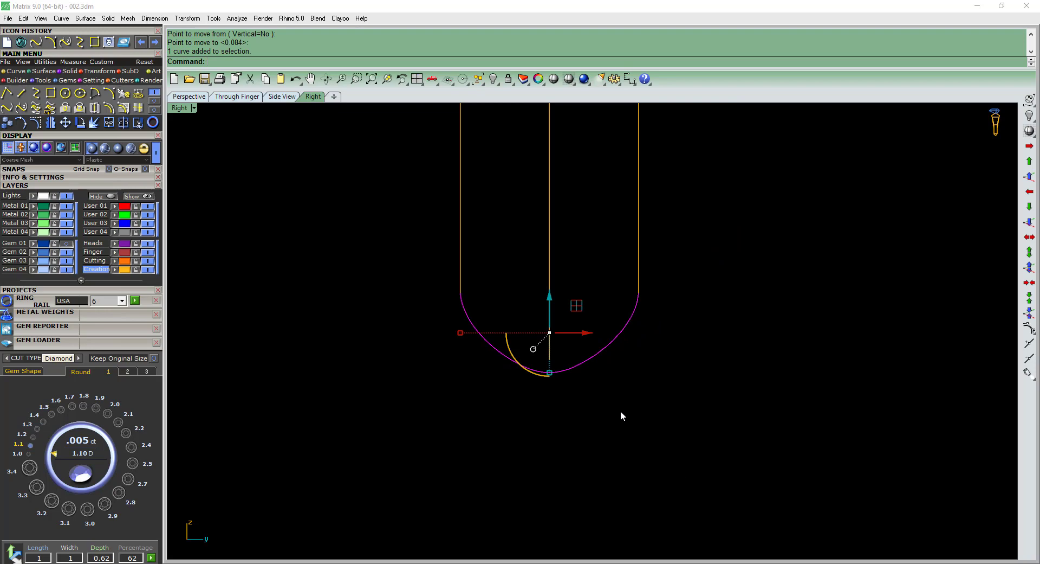
scroll(670, 276, up, 6)
text(s1)
key(Return)
click(613, 307)
click(601, 502)
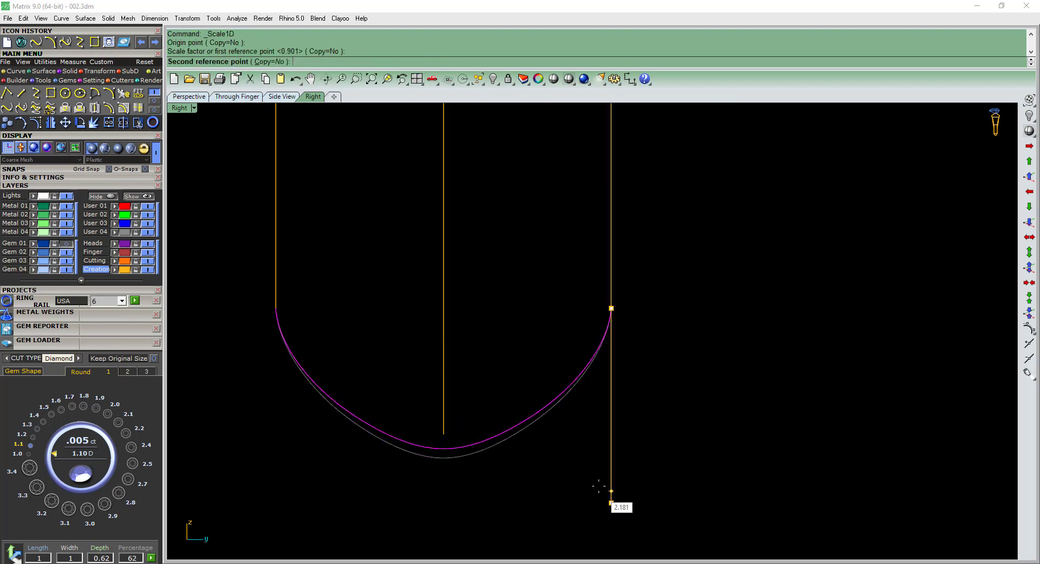
click(596, 473)
key(F2)
scroll(671, 336, down, 8)
text(r)
key(Return)
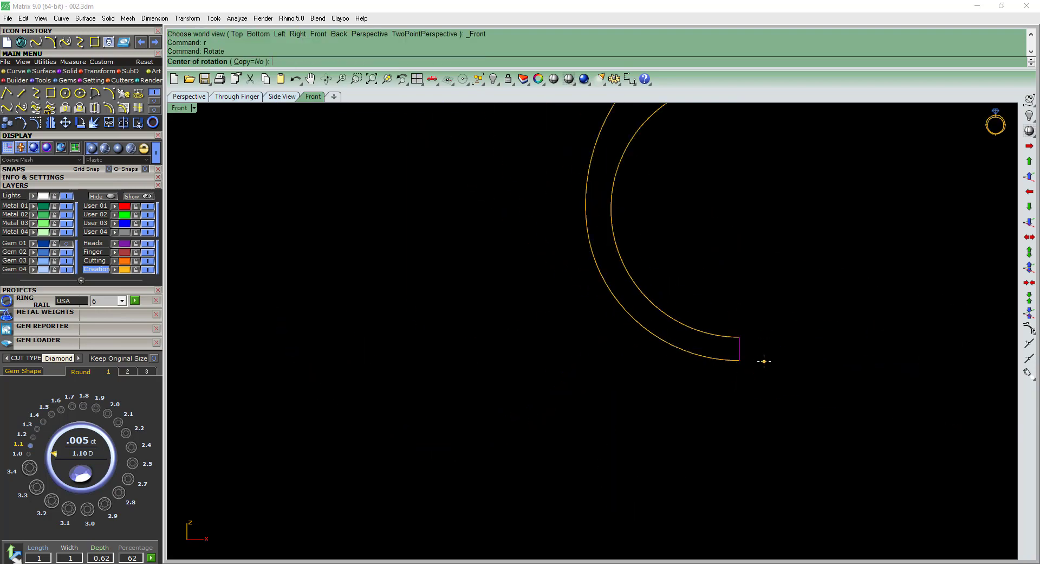
key(Escape)
scroll(764, 361, down, 2)
right_drag(703, 318, 736, 374)
key(Escape)
Duplicate all the shank curves in place and hide one set as a backup.
mouse_move(645, 320)
ctrl+shift+right_down()
mouse_move(665, 339)
mouse_move(739, 363)
mouse_move(694, 441)
mouse_move(661, 435)
mouse_move(634, 287)
mouse_move(626, 316)
ctrl+shift+right_up()
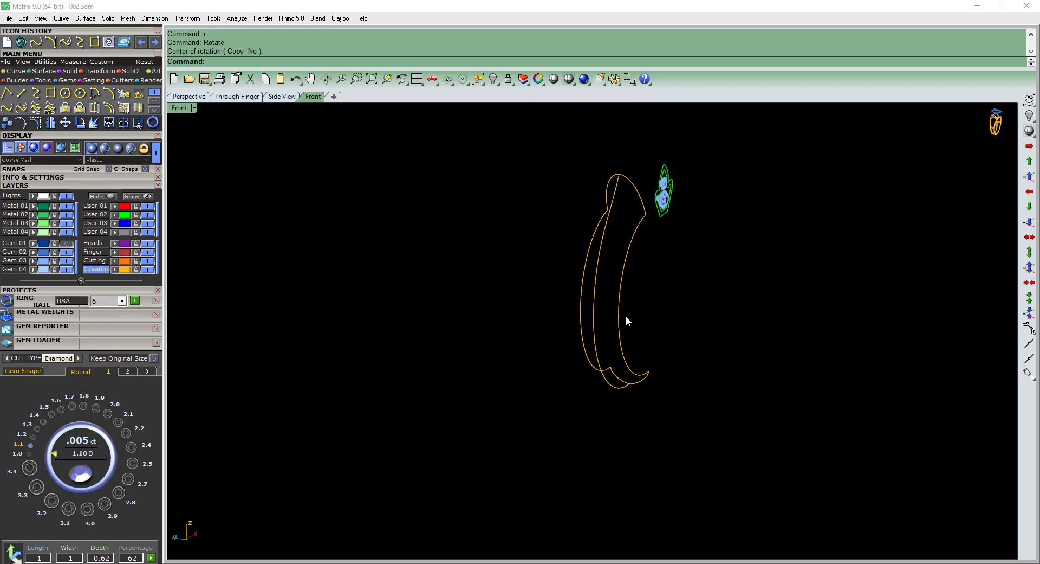
key(F4)
right_drag(673, 195, 638, 250)
scroll(640, 251, up, 4)
ctrl+drag(650, 165, 599, 295)
ctrl+shift+right_drag(620, 307, 633, 307)
key(ctrl+c)
key(ctrl+v)
key(ctrl+h)
Enclose all the visible shank curves in a deformation cage with four control points in each direction.
drag(580, 204, 504, 455)
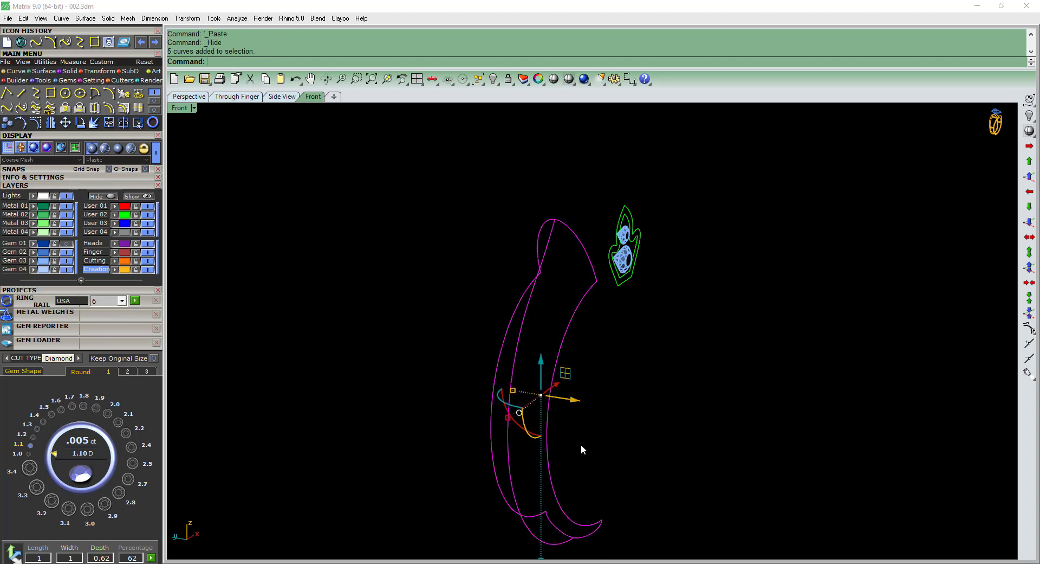
scroll(582, 445, down, 2)
right_drag(636, 467, 637, 432)
key(F5)
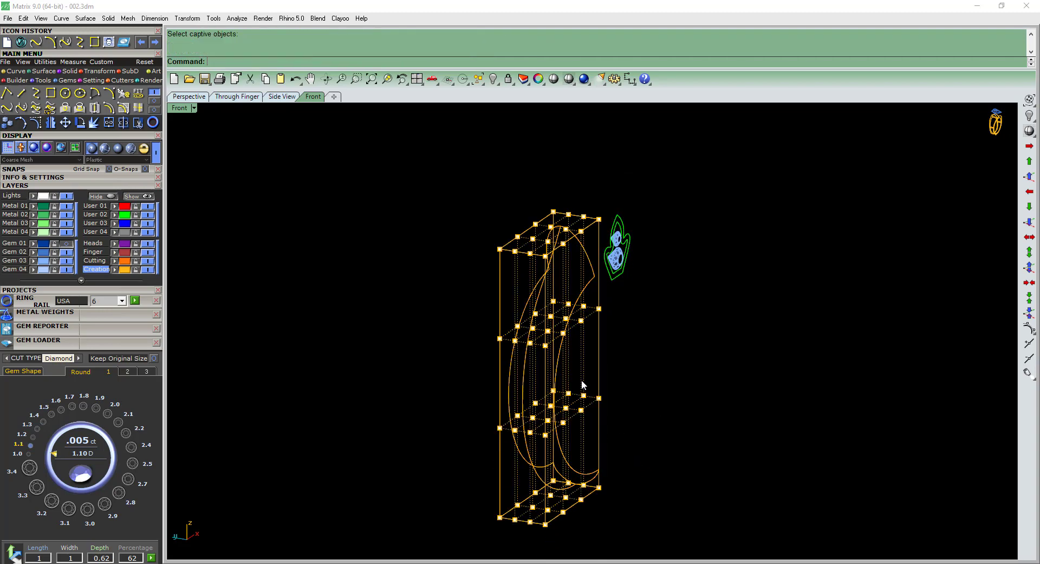
Widen the upper two rows of cage points symmetrically in the side view so the shank flares toward the top.
key(ctrl+F3)
scroll(573, 232, up, 6)
drag(591, 223, 729, 199)
right_drag(718, 221, 654, 218)
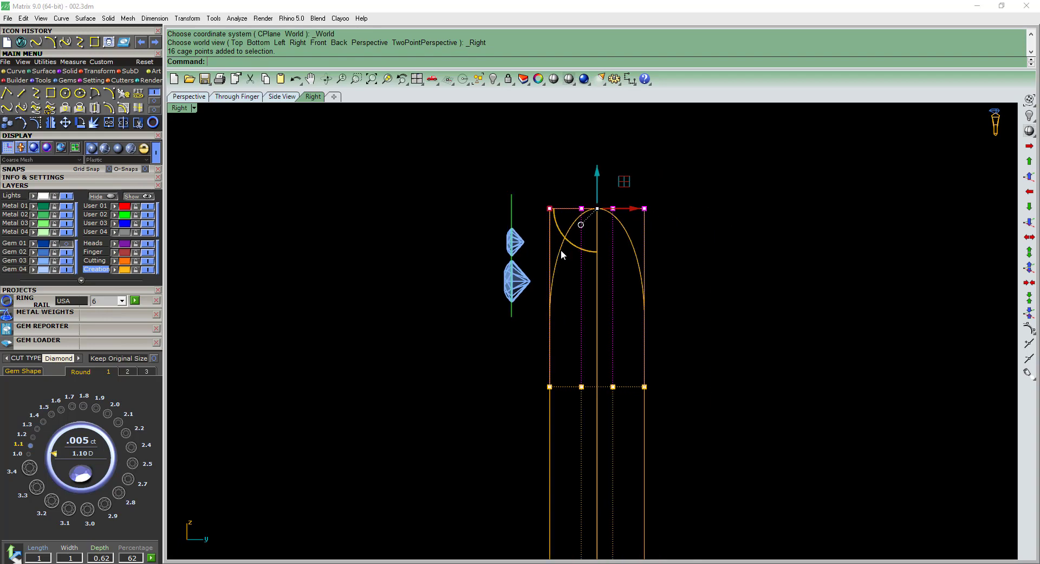
scroll(561, 250, down, 4)
right_drag(574, 266, 535, 170)
shift+drag(525, 313, 645, 265)
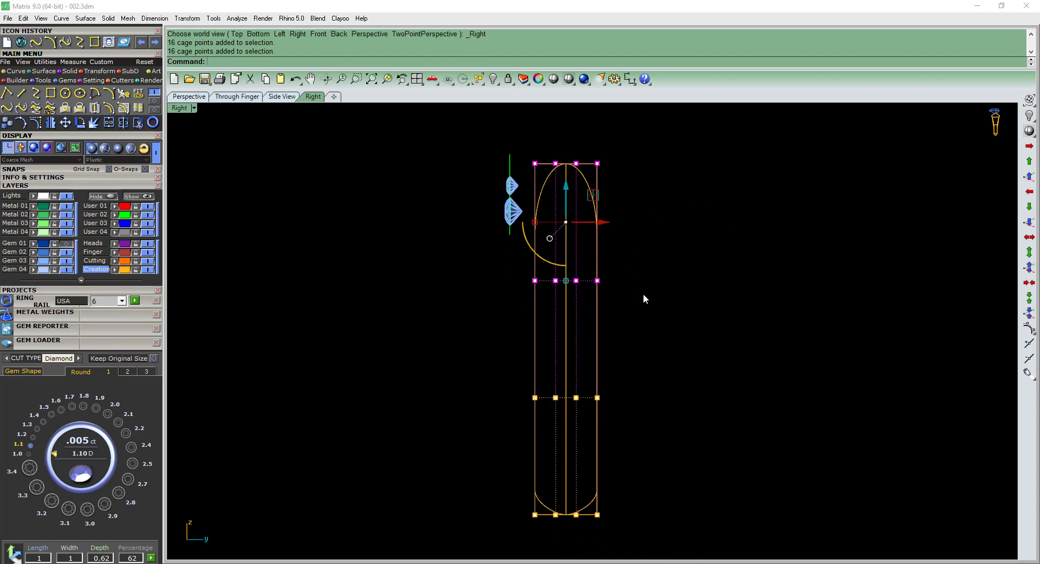
right_drag(546, 390, 541, 364)
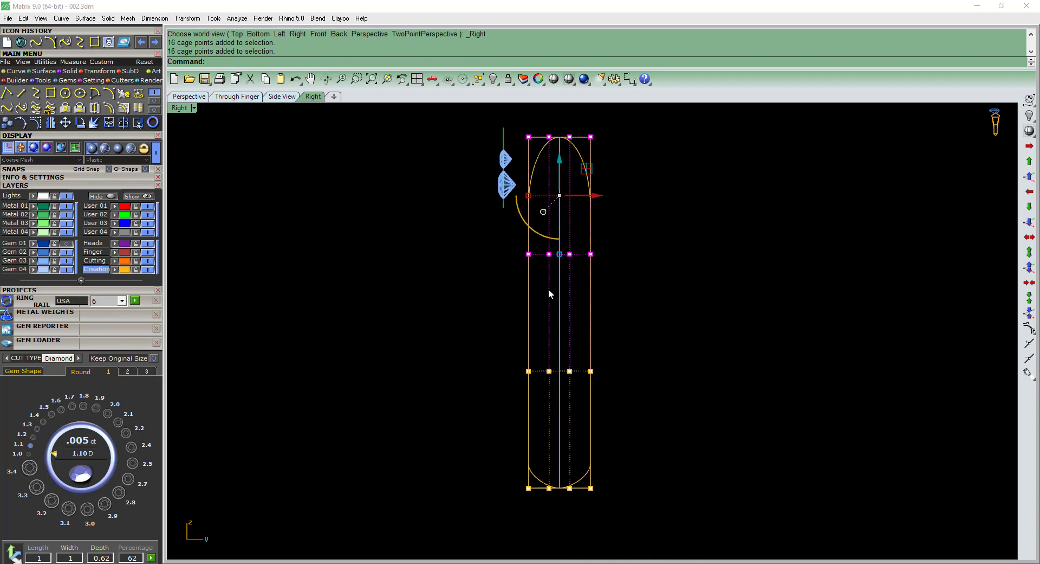
scroll(531, 216, up, 3)
drag(520, 186, 500, 187)
Widen only the top row of cage points symmetrically in the side view, and delete the deformation cage.
ctrl+drag(457, 232, 833, 348)
right_drag(590, 141, 599, 263)
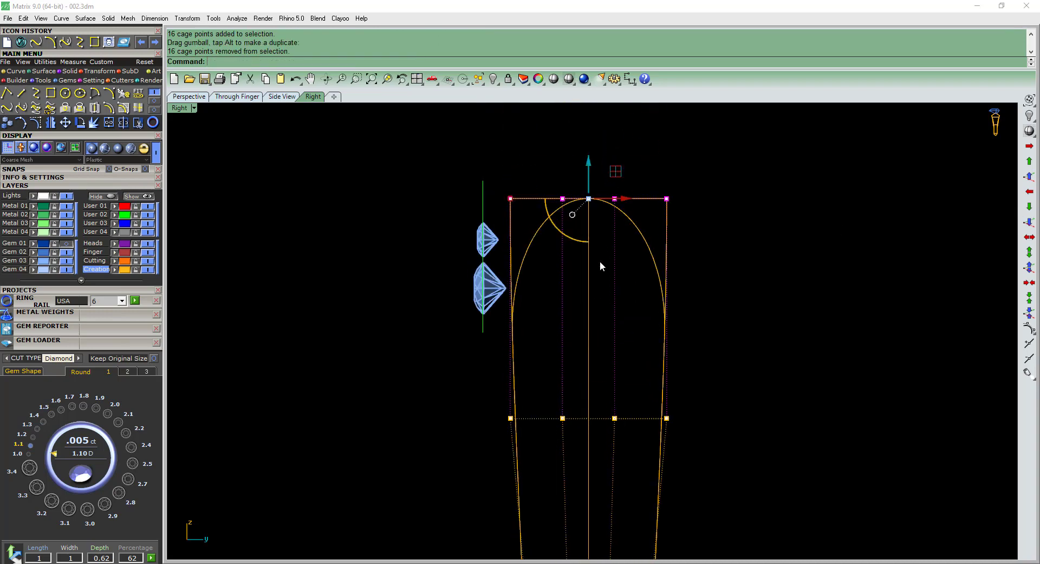
drag(510, 198, 466, 185)
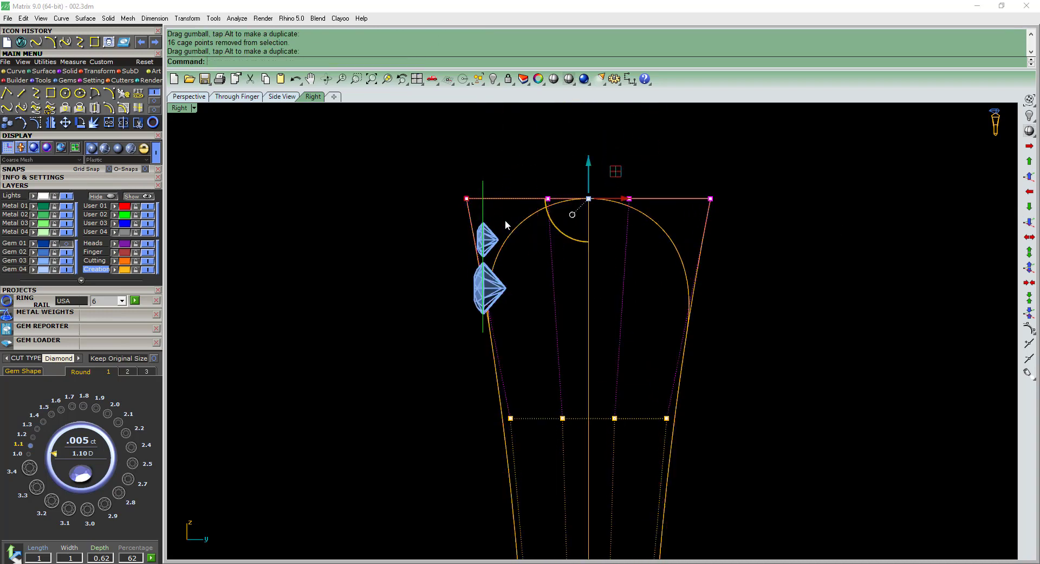
scroll(498, 233, down, 7)
ctrl+shift+right_drag(437, 275, 690, 383)
click(664, 348)
key(Delete)
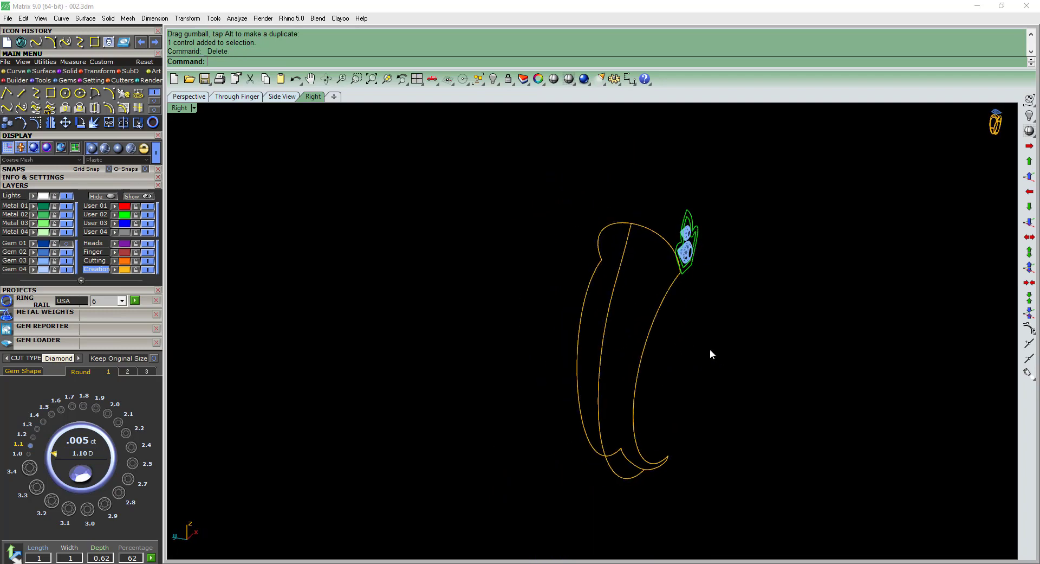
Try a curve-network surface across the five shank curves and undo it.
drag(665, 188, 580, 460)
mouse_move(672, 457)
ctrl+shift+right_down()
mouse_move(690, 448)
mouse_move(679, 455)
ctrl+shift+right_up()
click(45, 71)
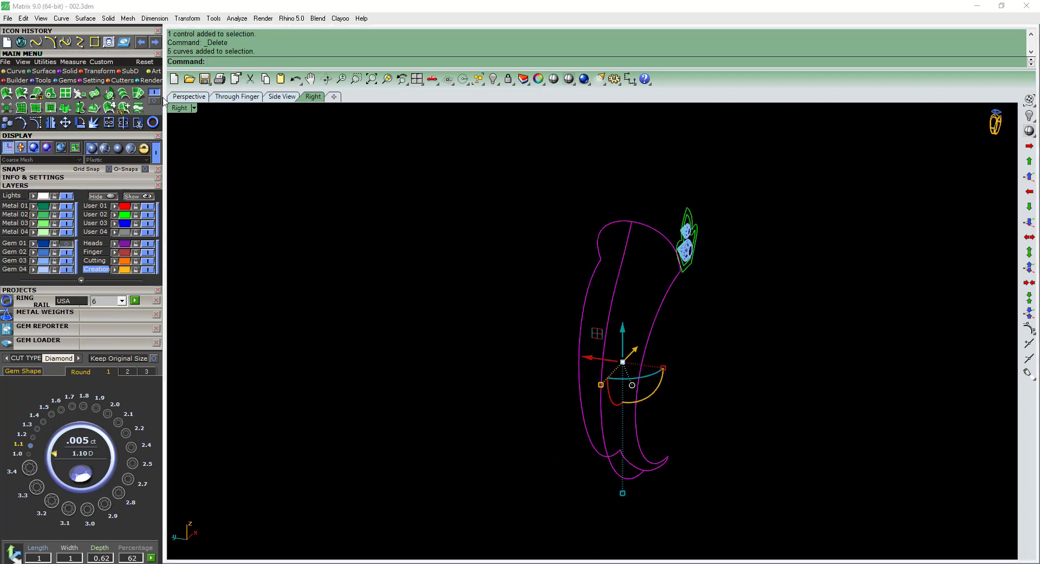
click(139, 94)
key(Return)
ctrl+shift+right_drag(618, 335, 599, 370)
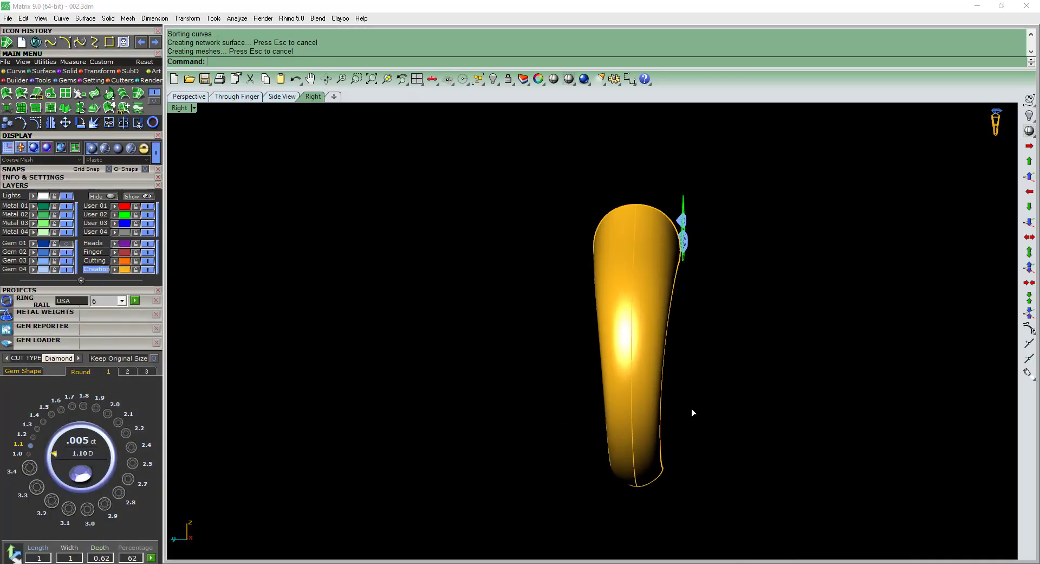
key(ctrl+z)
ctrl+shift+right_drag(720, 400, 727, 400)
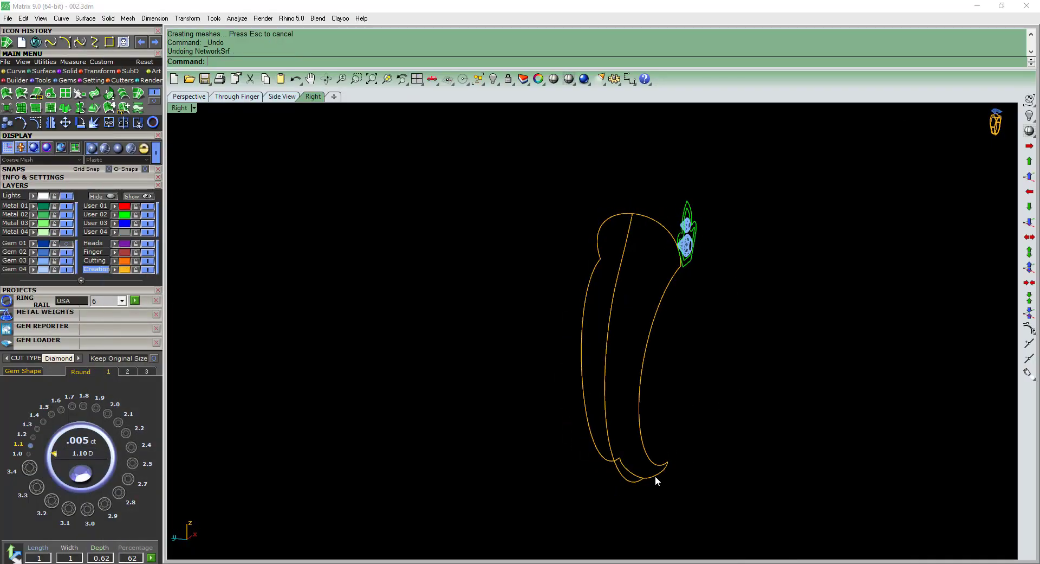
Rotate a copy of the shank's lowest cross-section arc about the origin in the front view, up to the horizontal side position.
click(656, 475)
key(F2)
text(r)
key(Return)
key(0)
key(Return)
scroll(623, 490, up, 4)
right_drag(624, 491, 640, 475)
text(c)
key(Return)
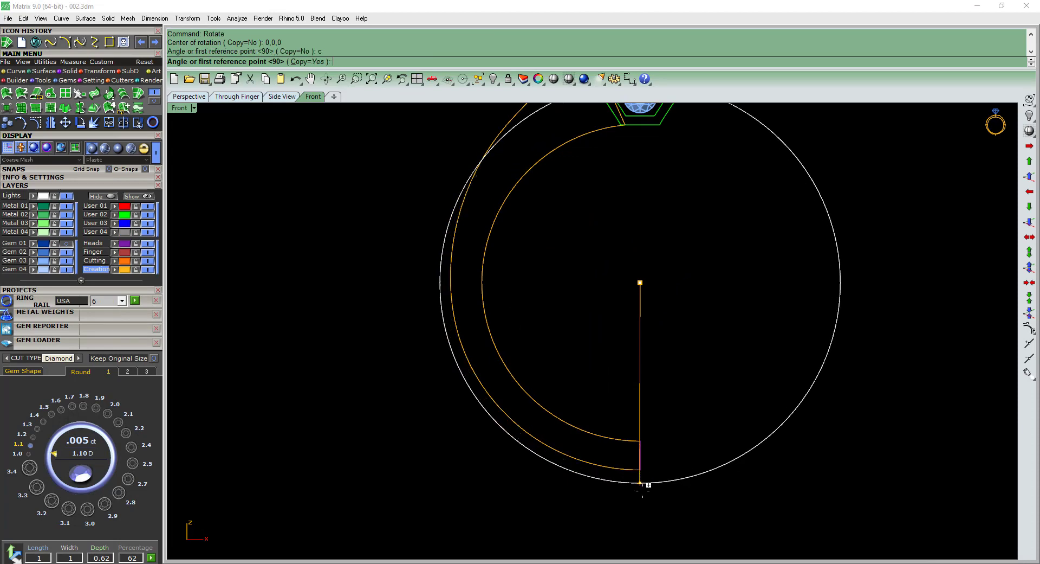
click(640, 491)
click(344, 313)
key(Return)
Scale the copied arc horizontally in one direction from its inner end until its crest meets the outer shank curve.
ctrl+shift+right_drag(459, 306, 476, 327)
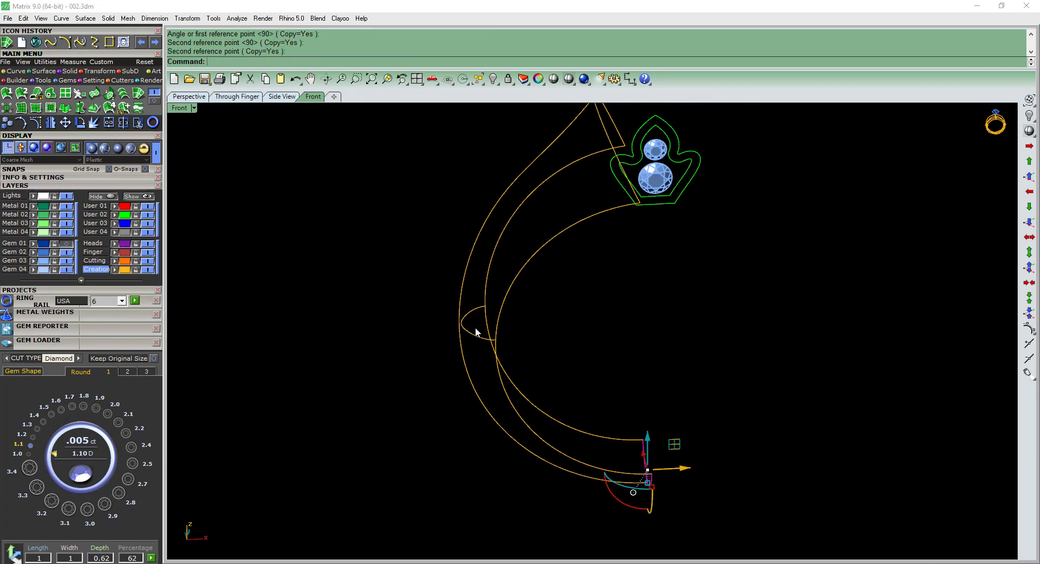
click(475, 328)
key(F2)
text(1d)
key(Return)
scroll(484, 299, up, 5)
click(484, 266)
scroll(382, 274, up, 4)
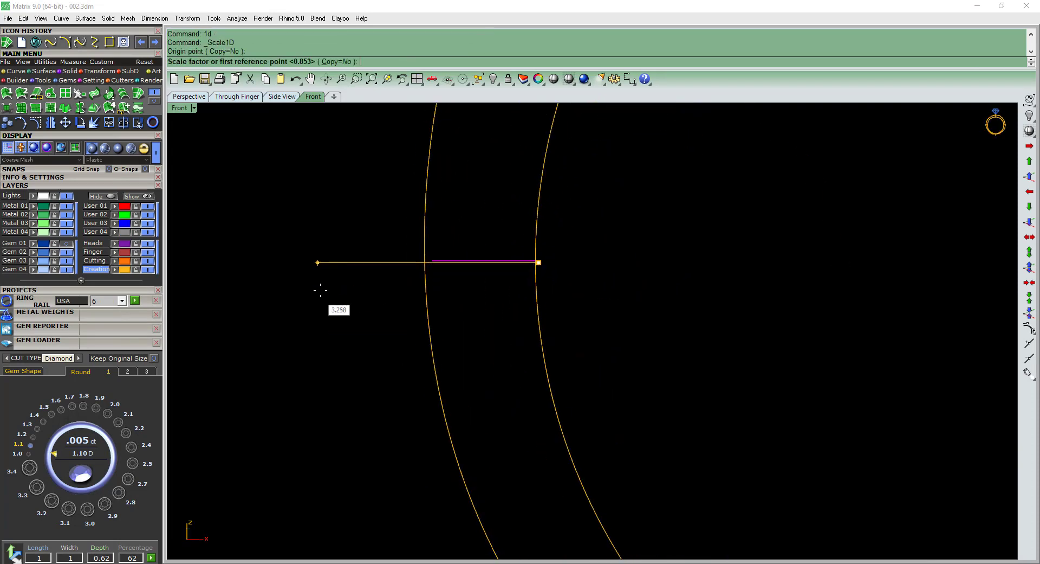
click(321, 290)
click(311, 290)
ctrl+shift+right_drag(322, 297, 733, 317)
scroll(585, 363, down, 7)
key(Escape)
Enclose the long shank curves and the top arc in a deformation cage with four control points in each direction.
click(636, 360)
scroll(634, 365, up, 8)
scroll(730, 337, down, 4)
scroll(730, 338, down, 4)
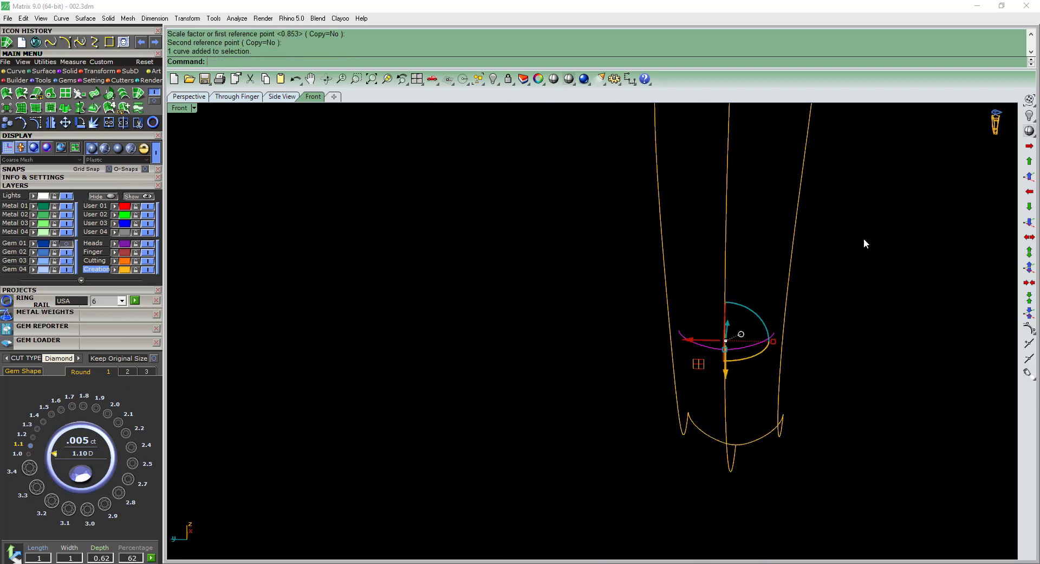
drag(863, 238, 537, 305)
scroll(537, 304, down, 4)
ctrl+shift+right_drag(679, 306, 683, 281)
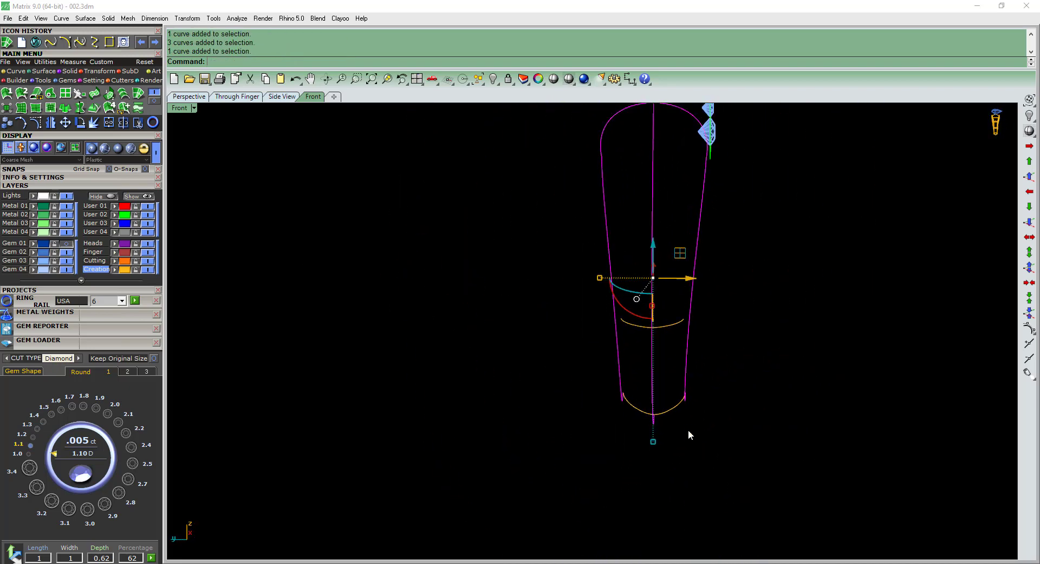
key(Return)
key(Return)
key(Return)
Narrow the lower-middle row of cage points symmetrically in the side view so the side curves approach the copied arc's ends.
ctrl+shift+right_drag(612, 341, 576, 347)
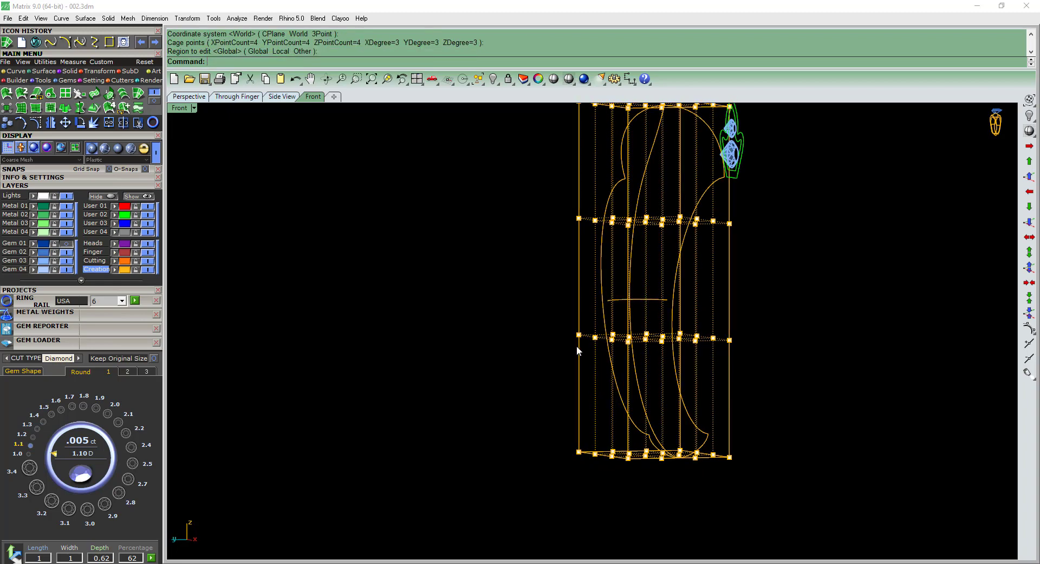
drag(724, 328, 759, 320)
key(ctrl+F3)
scroll(505, 354, up, 8)
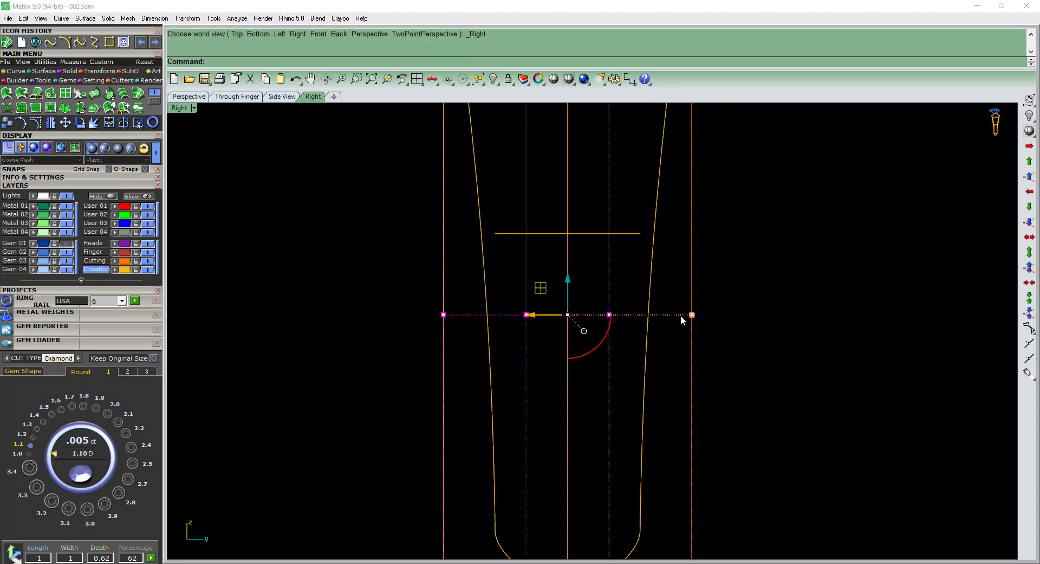
drag(689, 315, 669, 315)
scroll(564, 284, down, 8)
right_drag(525, 196, 507, 335)
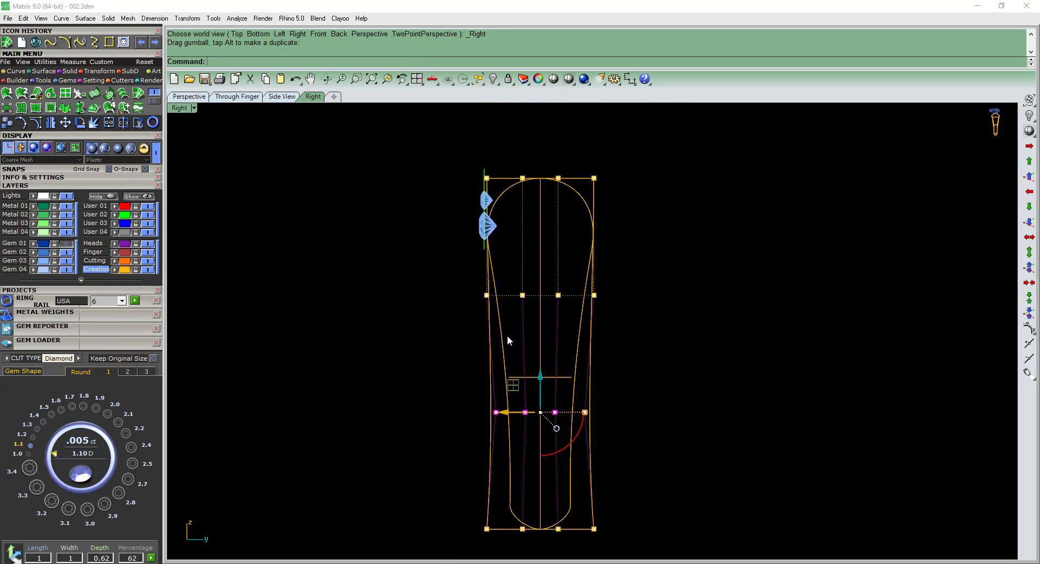
Narrow the upper-middle row of cage points symmetrically in the side view, and delete the deformation cage.
scroll(468, 315, up, 4)
drag(465, 310, 717, 275)
scroll(632, 283, up, 2)
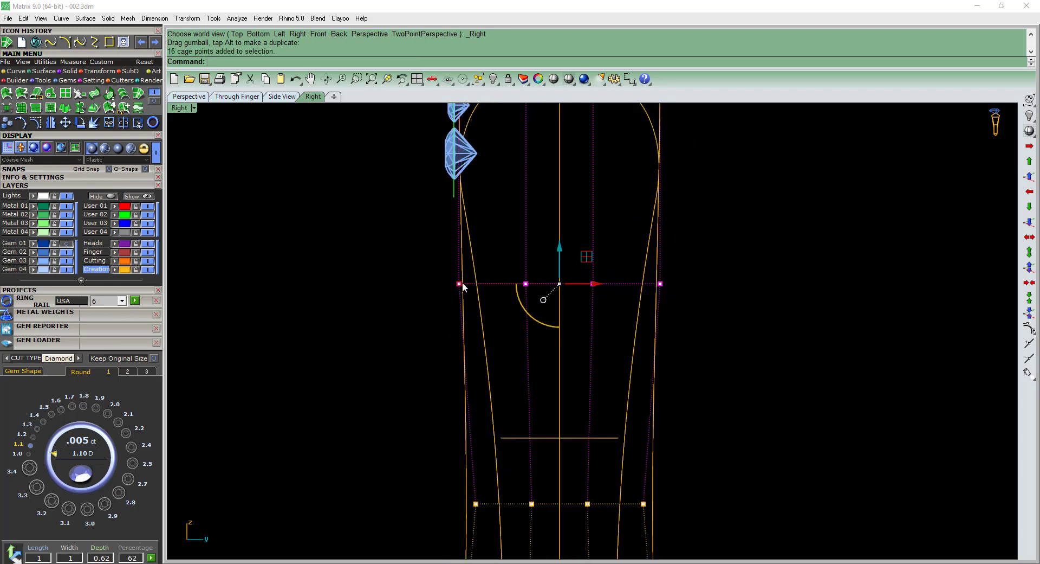
drag(463, 282, 482, 294)
scroll(481, 304, down, 6)
ctrl+shift+right_drag(453, 326, 717, 200)
ctrl+shift+right_drag(765, 240, 754, 356)
key(Escape)
key(Escape)
click(734, 364)
key(Delete)
Build a network surface from all the shank curves with 0.01 edge and interior tolerances and positional edge matching.
scroll(699, 375, down, 4)
ctrl+shift+right_drag(699, 375, 734, 355)
scroll(734, 293, up, 5)
key(F2)
click(113, 268)
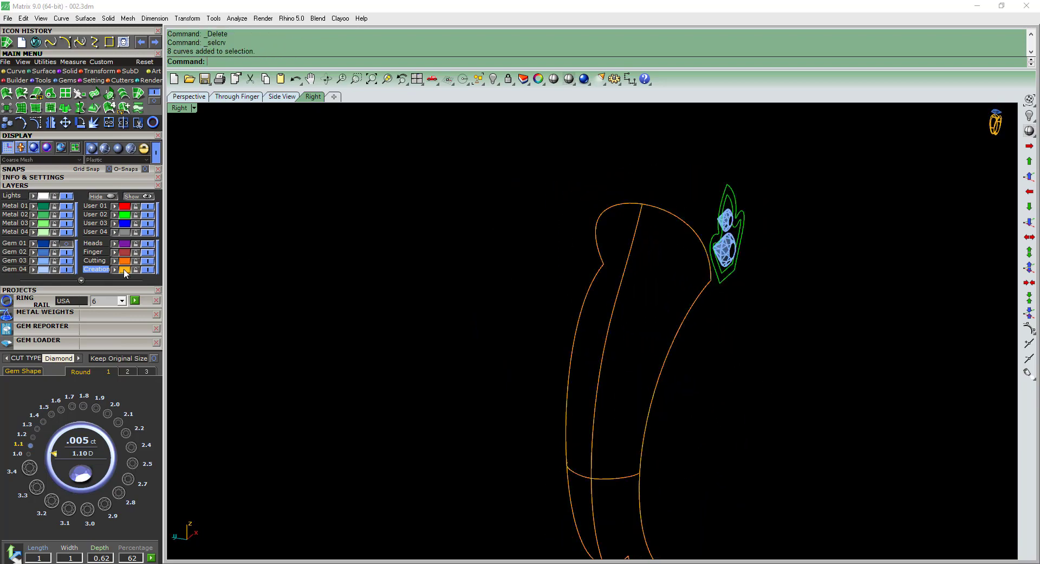
click(124, 270)
scroll(643, 318, down, 4)
click(9, 46)
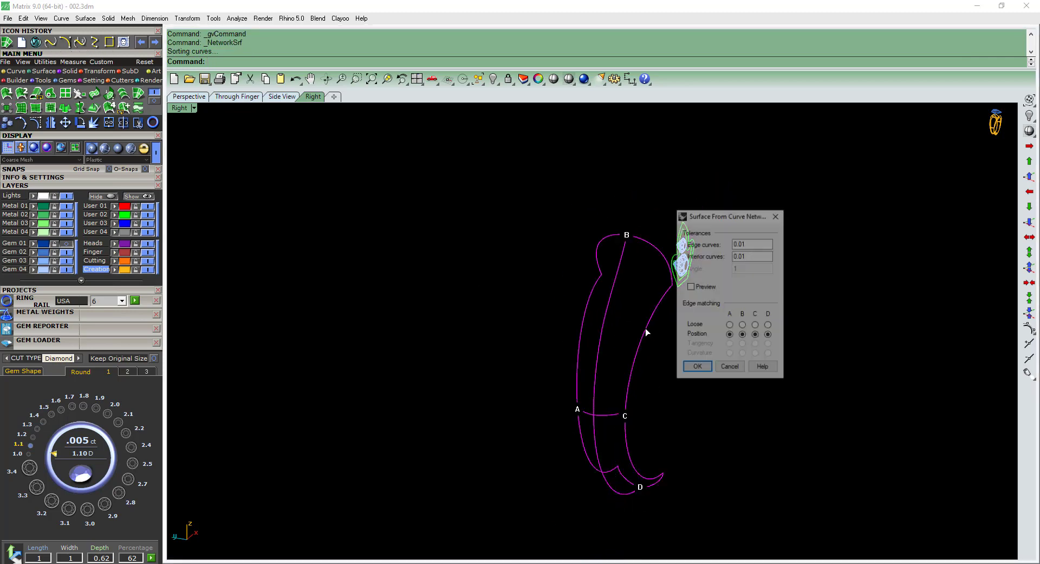
click(697, 365)
key(Escape)
Assign the new shank surface to the Finger layer and save the model.
ctrl+shift+right_drag(688, 336, 632, 344)
click(633, 347)
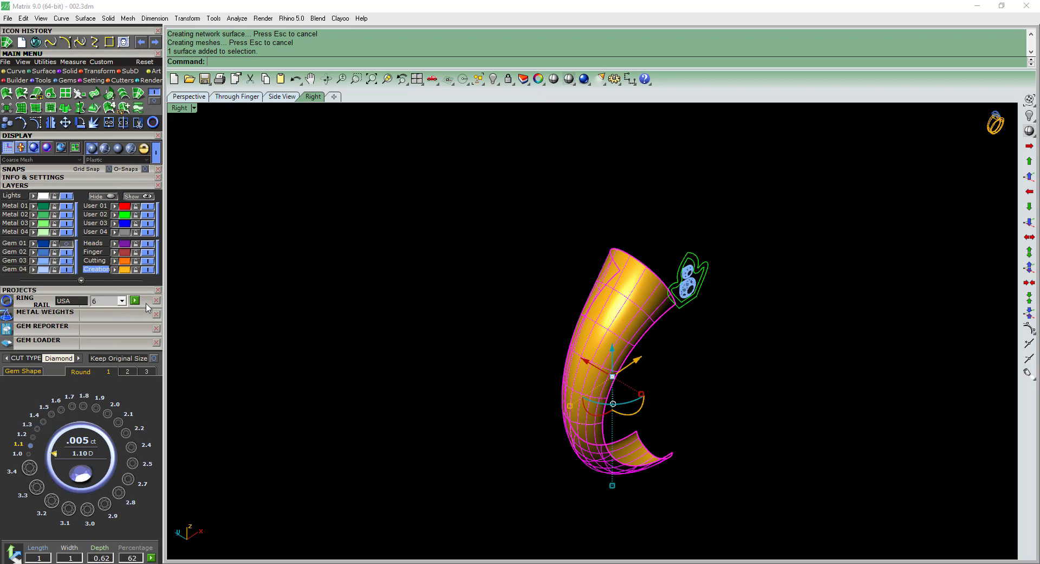
click(115, 253)
click(325, 253)
ctrl+shift+right_drag(361, 275, 411, 305)
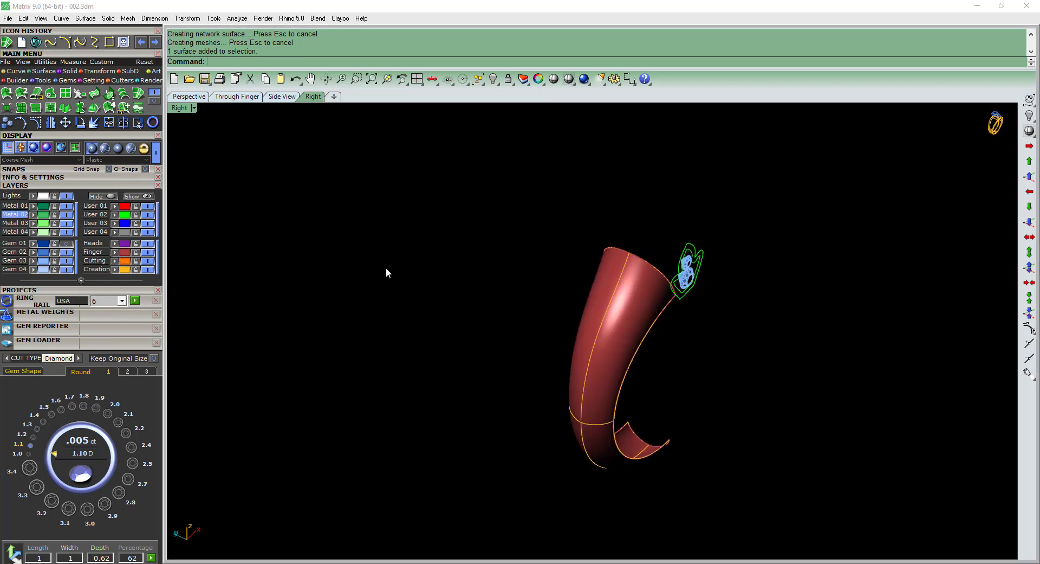
ctrl+shift+right_drag(387, 268, 575, 323)
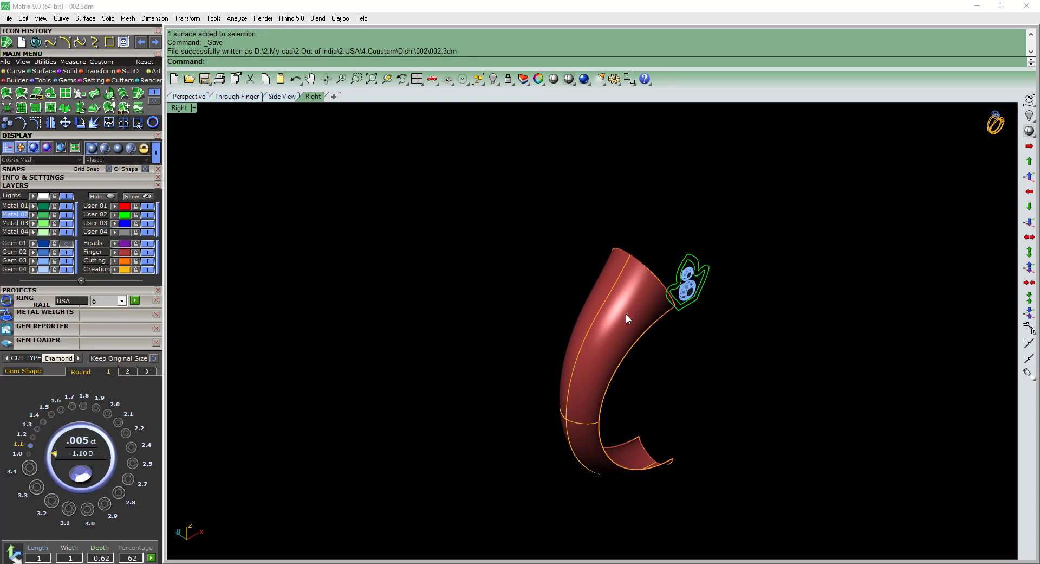
Show the Gem 01 layer so the center diamond appears above the shank surface.
scroll(793, 324, up, 3)
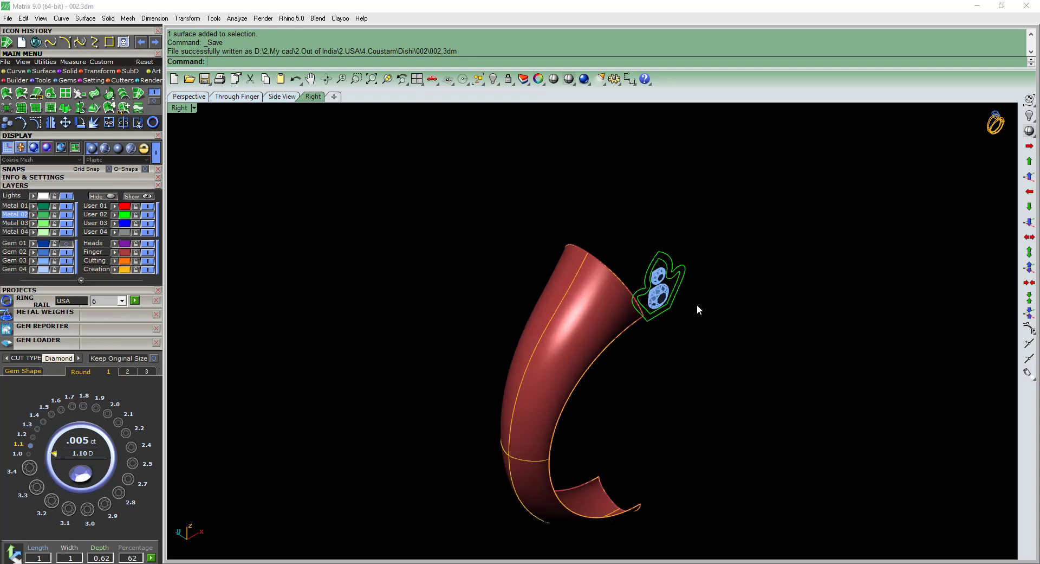
click(67, 244)
scroll(543, 286, down, 2)
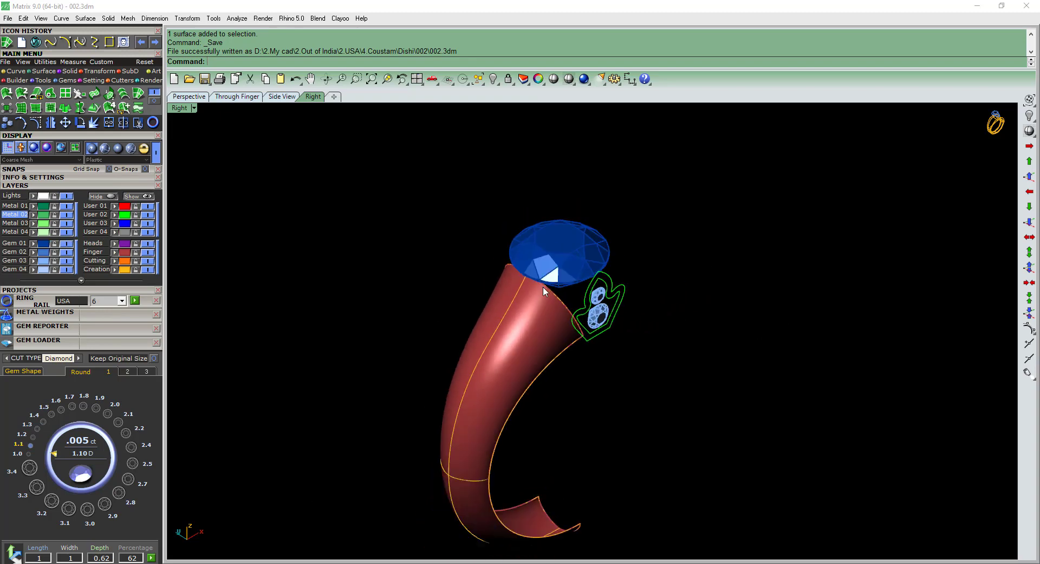
scroll(525, 275, up, 4)
scroll(525, 275, down, 4)
ctrl+shift+right_drag(571, 330, 613, 330)
Examine the shoulder accent stones and side frames in reference picture 002.jpeg and compare them with the shank surface.
right_drag(655, 464, 651, 394)
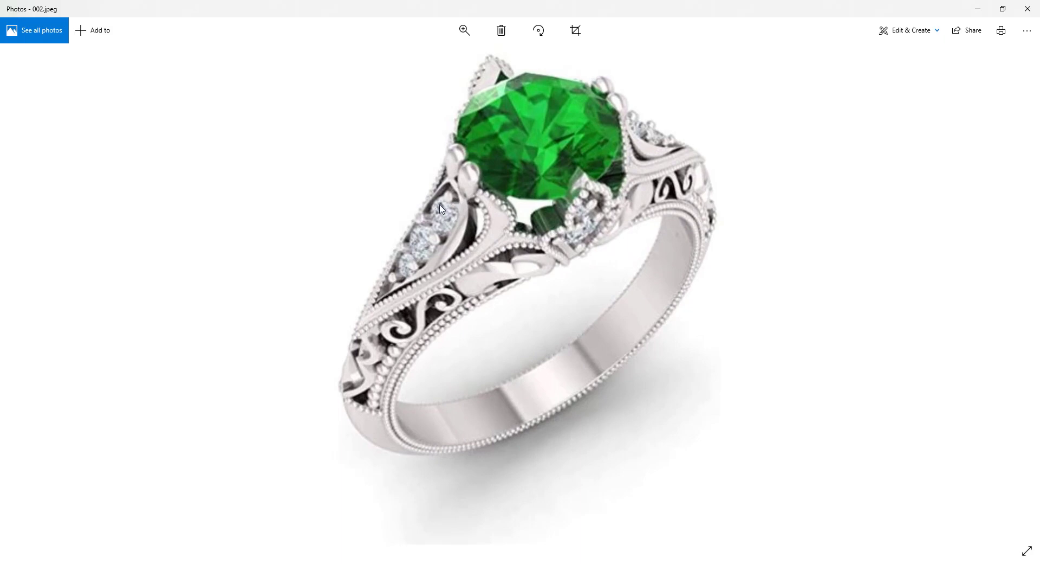
ctrl+scroll(441, 209, up, 2)
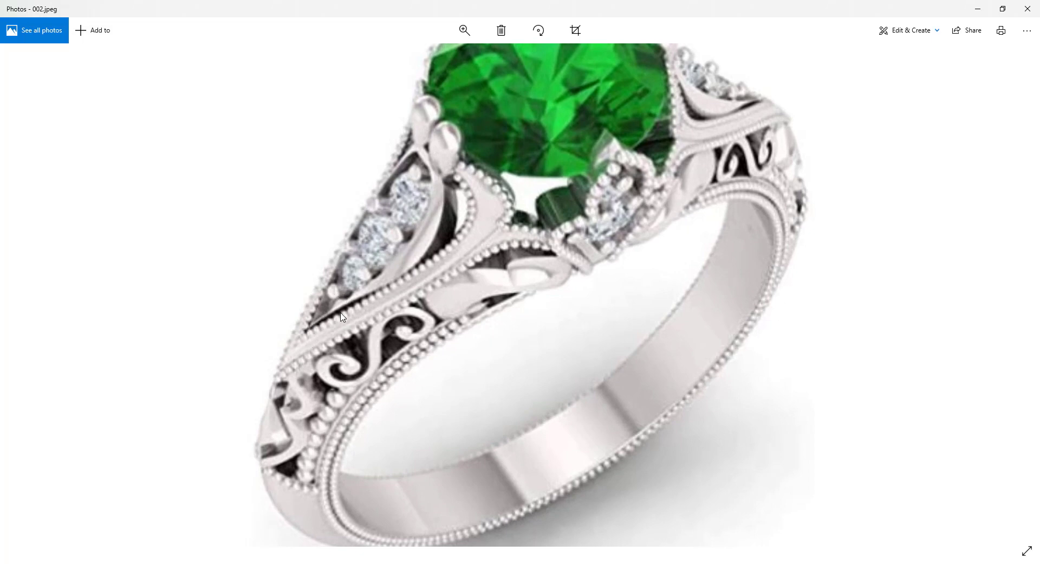
click(977, 9)
scroll(496, 301, up, 3)
click(498, 304)
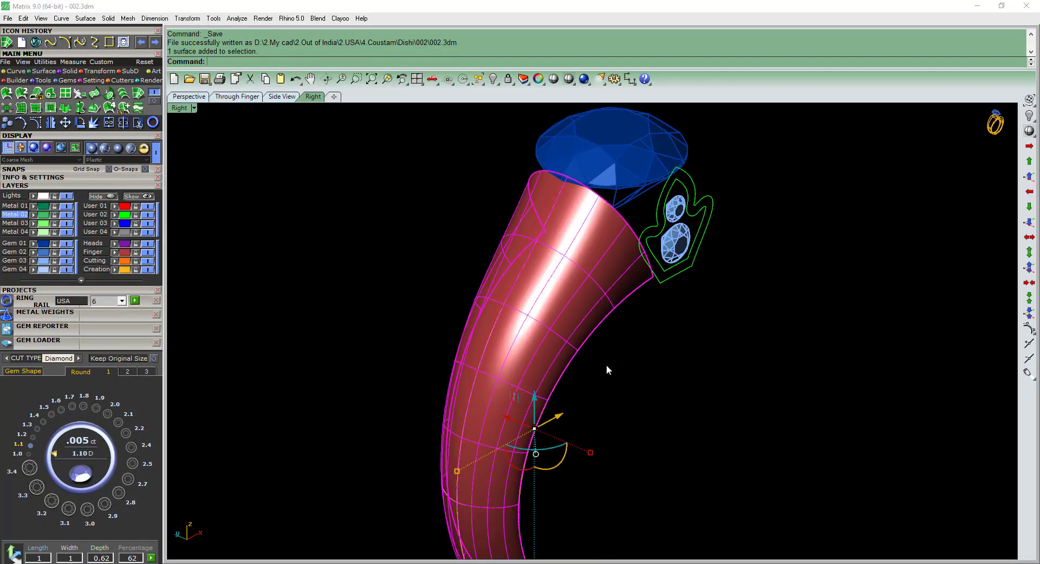
click(623, 368)
right_drag(626, 370, 664, 396)
key(alt+Tab)
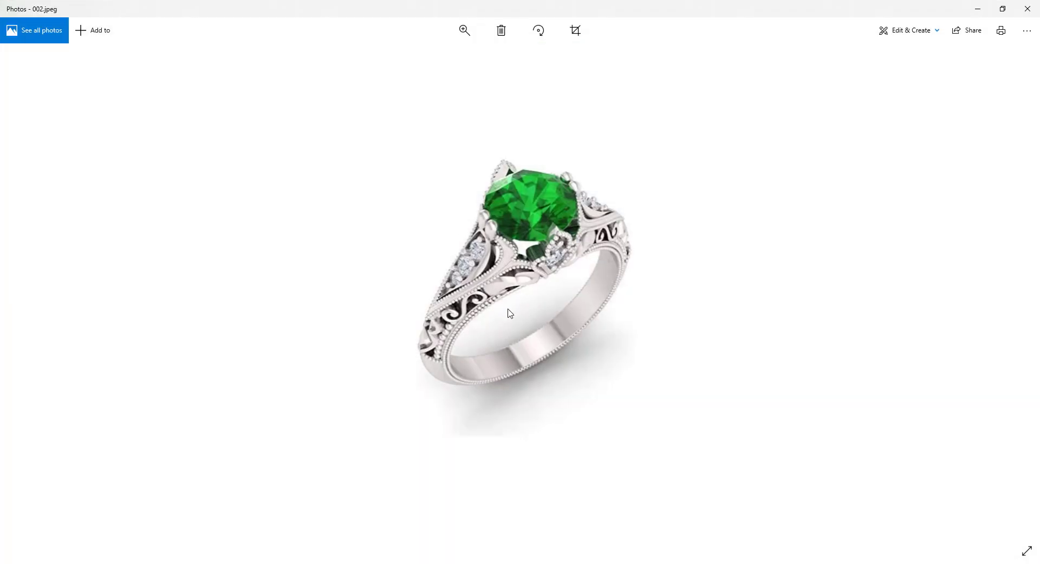
scroll(450, 224, up, 3)
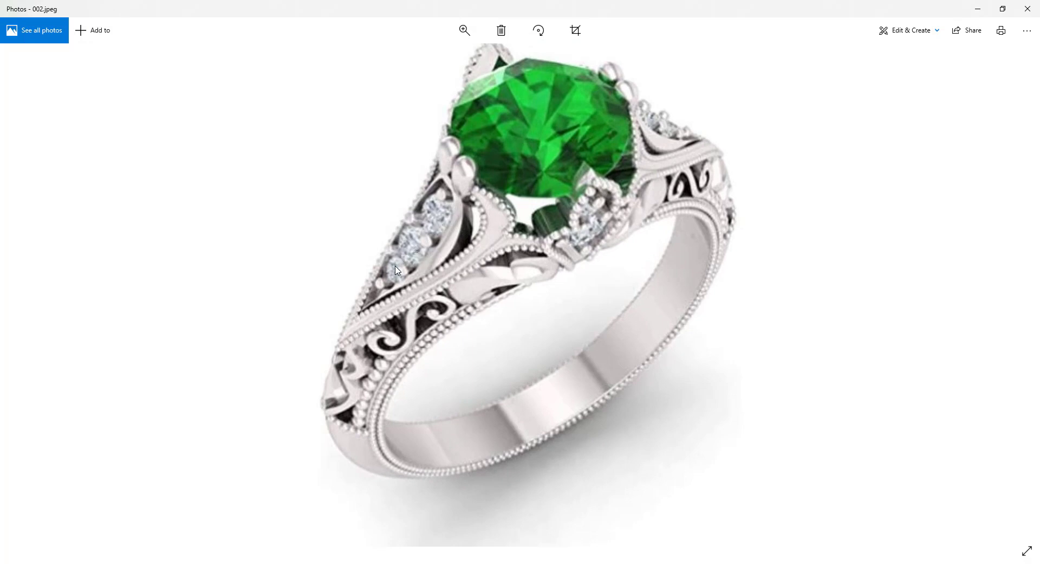
click(979, 10)
Start placing a round gem on the shank surface and flip its orientation.
right_drag(529, 262, 599, 297)
click(86, 347)
scroll(551, 323, up, 2)
right_click(555, 322)
scroll(562, 318, up, 6)
scroll(571, 304, down, 4)
scroll(581, 299, up, 2)
key(Escape)
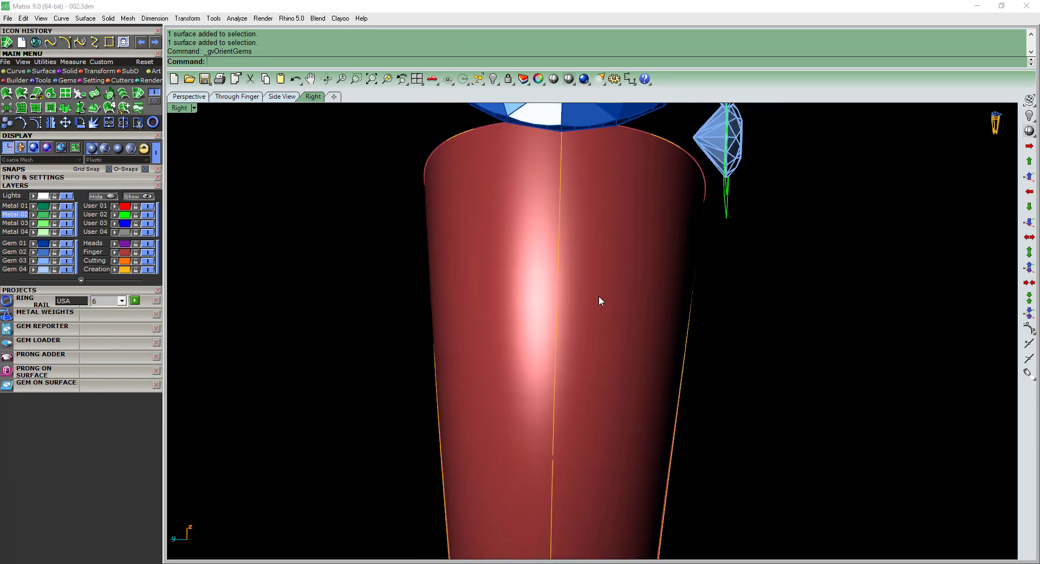
click(596, 303)
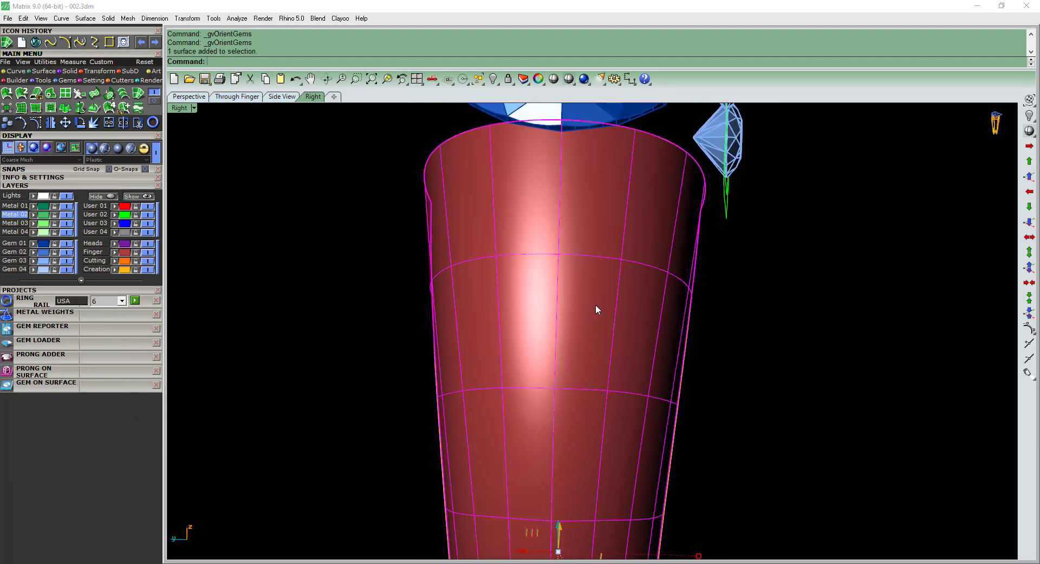
scroll(575, 293, up, 3)
right_click(564, 293)
scroll(561, 296, down, 1)
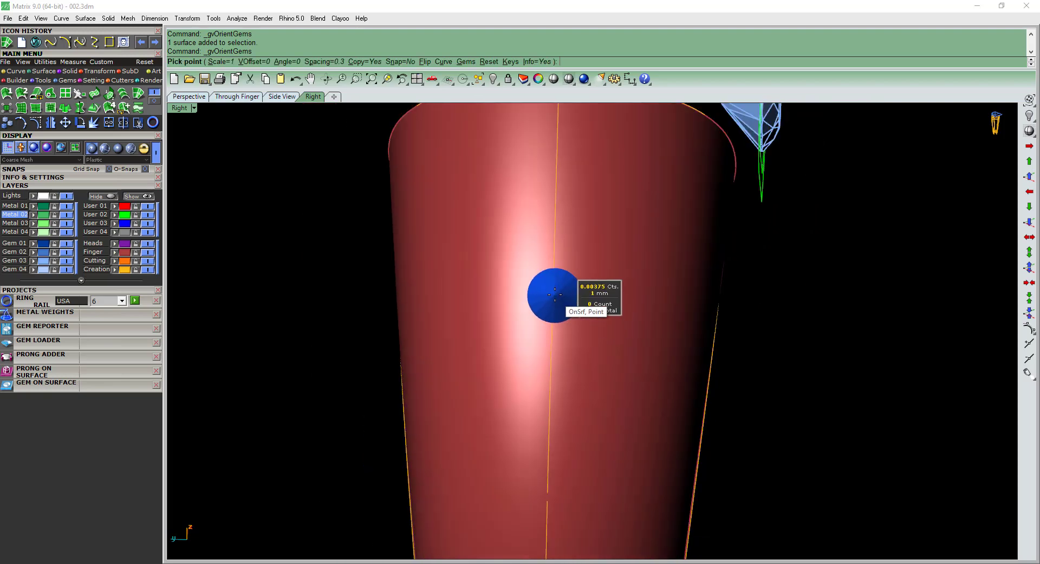
scroll(554, 294, up, 2)
text(f)
key(Return)
Scale the gem to 1.5 mm and place it on the shank surface's center line, just below the center diamond.
scroll(553, 293, up, 1)
key(Up)
key(Up)
key(Up)
key(Up)
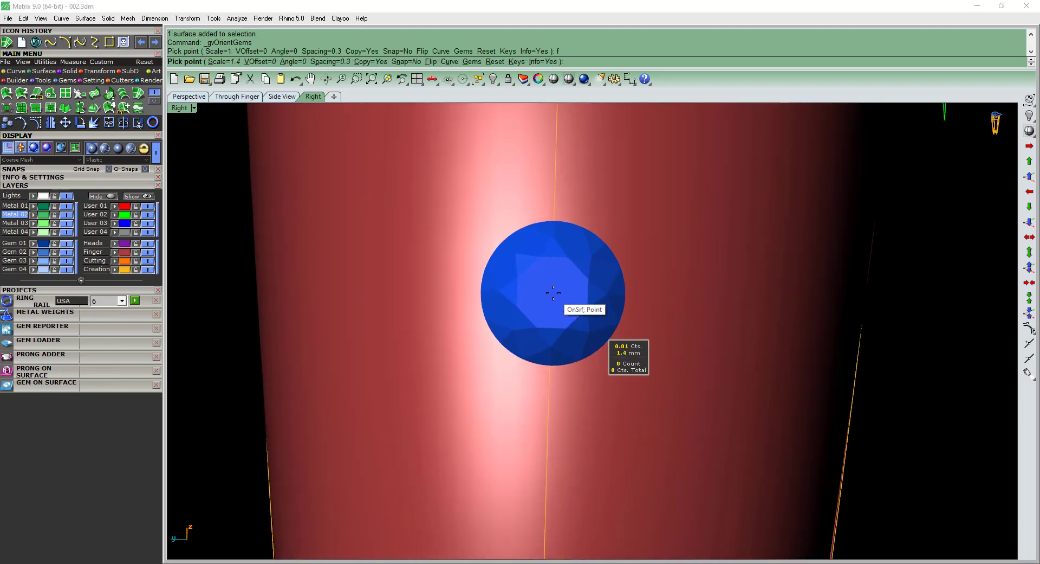
scroll(558, 298, down, 4)
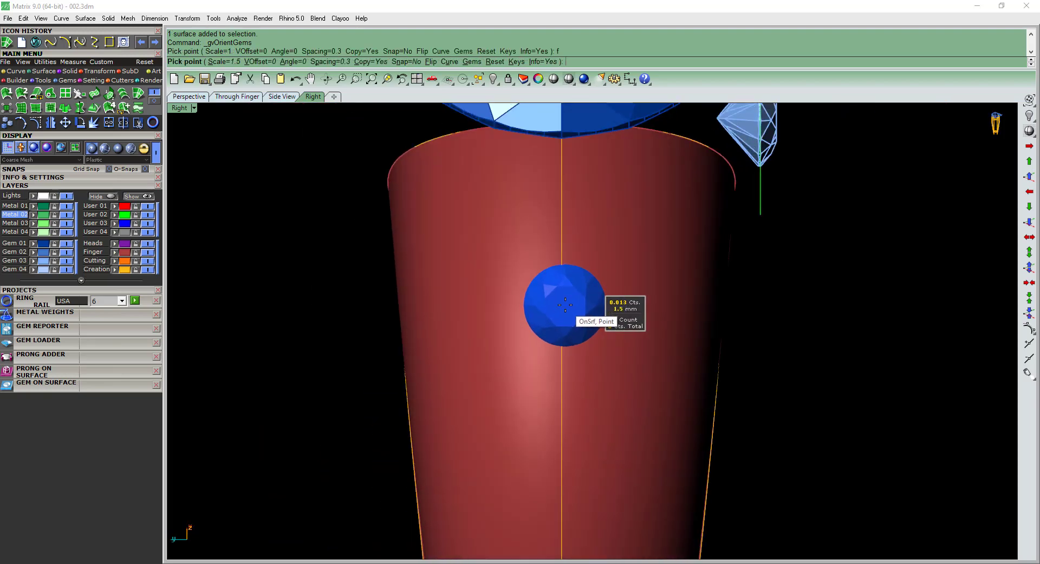
scroll(561, 302, up, 1)
key(Up)
scroll(559, 281, down, 3)
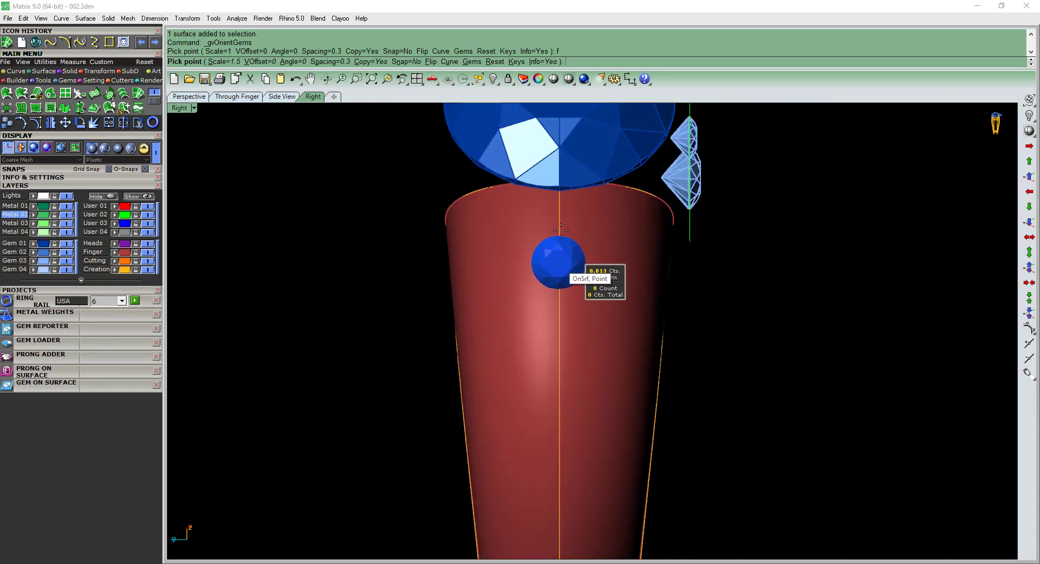
scroll(558, 255, up, 3)
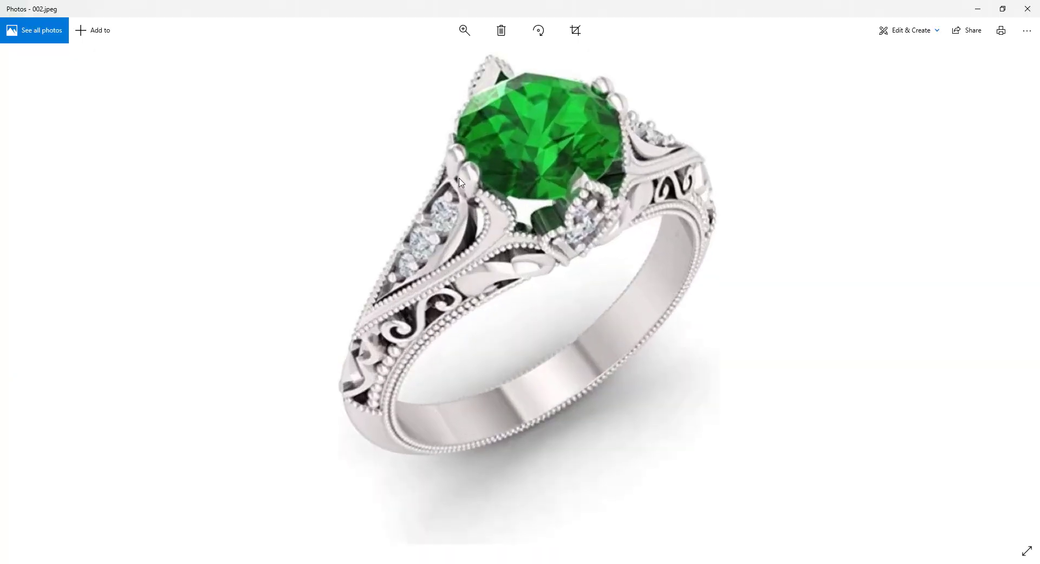
click(978, 9)
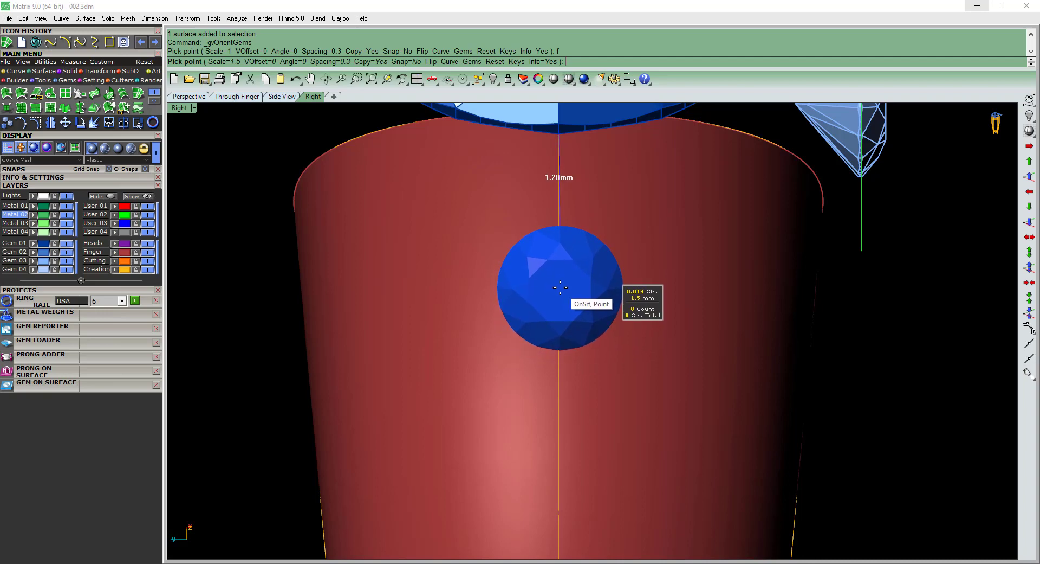
click(561, 287)
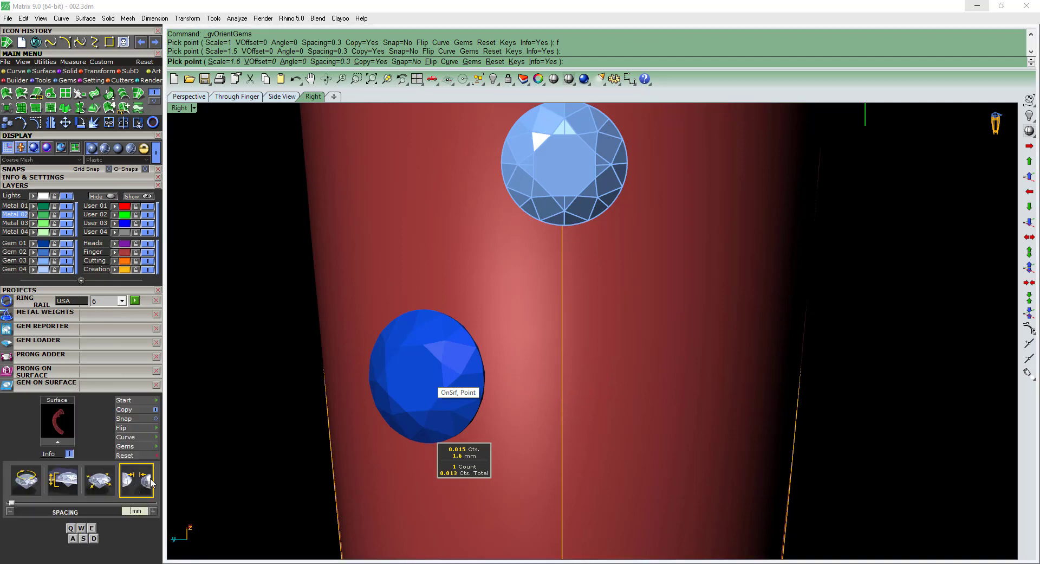
Set the gem spacing to 0.15 mm and place a 1.6 mm gem on the center line below the first one.
key(Return)
scroll(595, 306, up, 2)
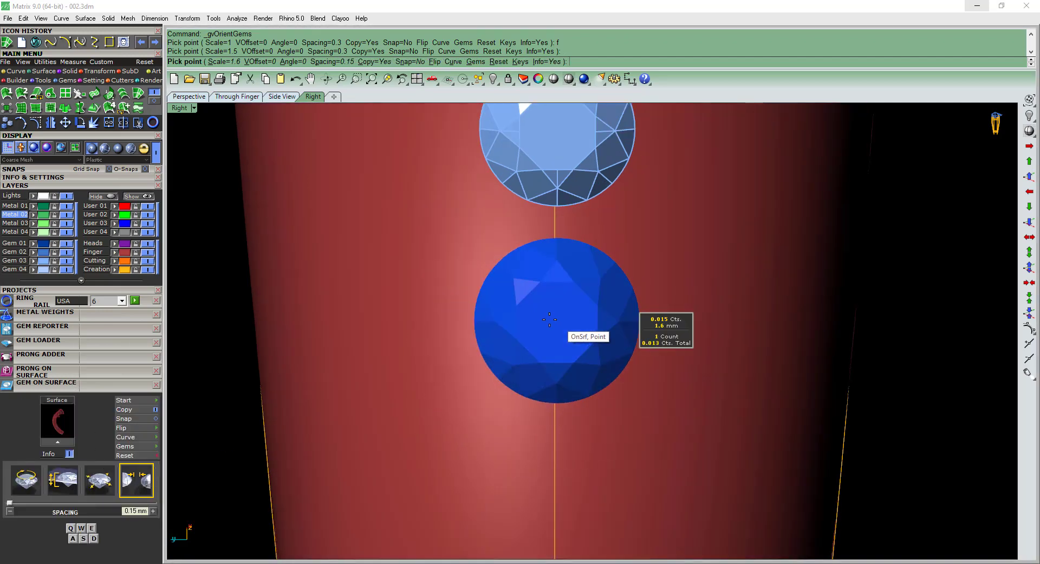
click(556, 303)
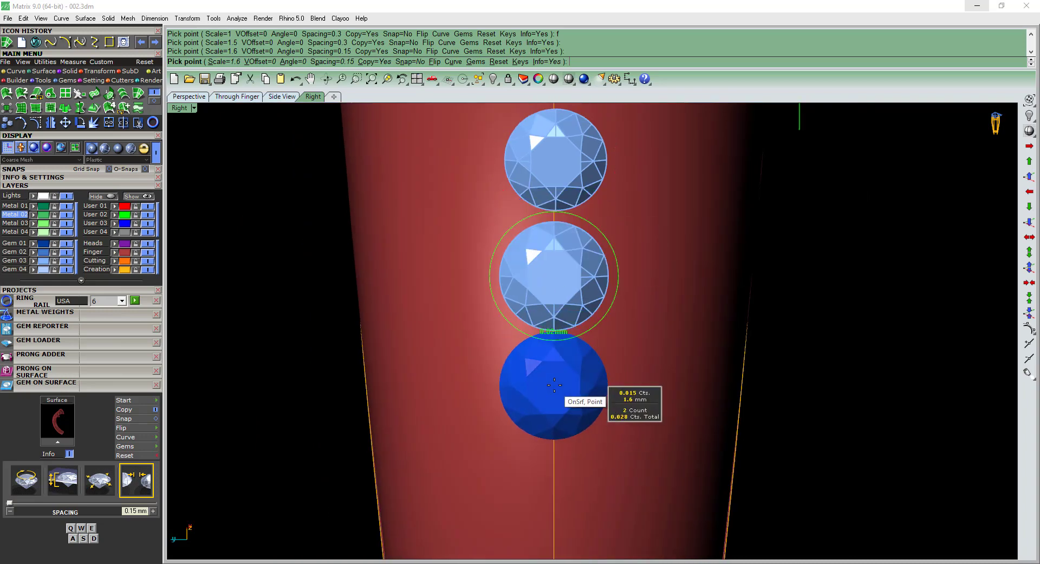
Place a third gem of 1.1 mm on the center line below the 1.6 mm gem and finish the gem placement.
scroll(554, 402, down, 3)
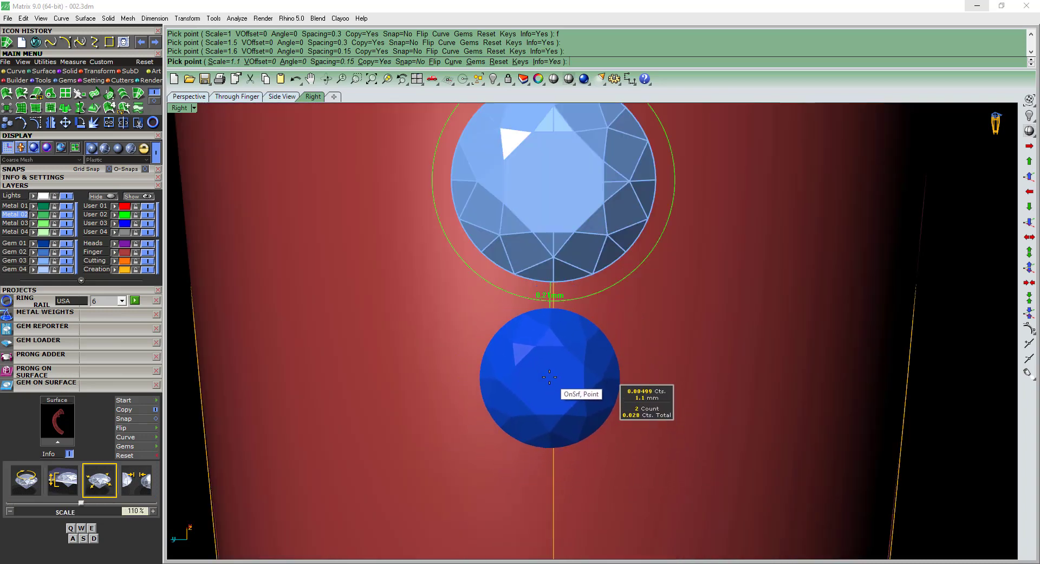
click(553, 372)
scroll(557, 383, down, 6)
right_drag(557, 381, 590, 349)
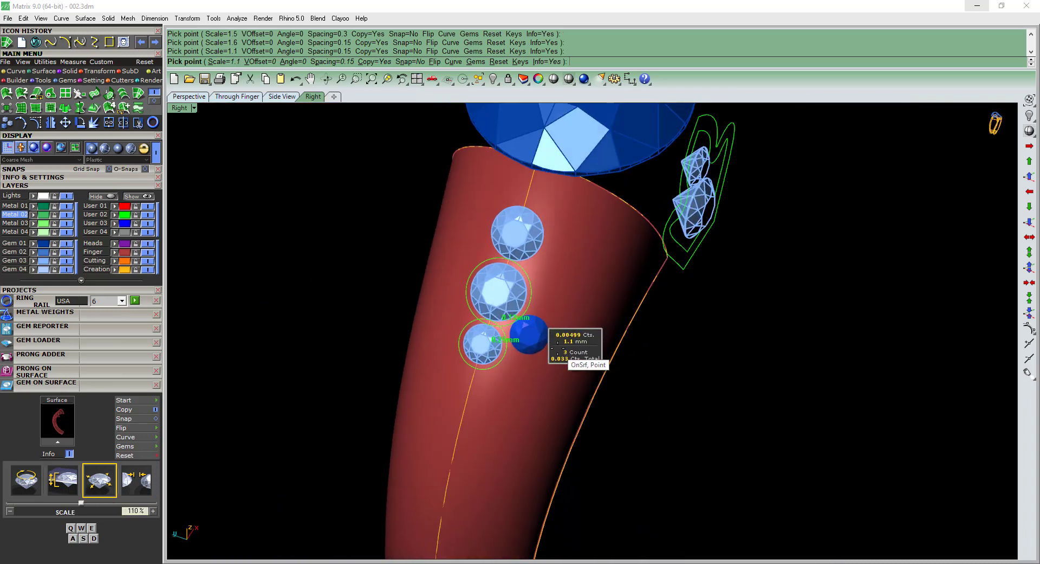
key(Return)
Group the three shoulder gems and save the model.
scroll(453, 348, down, 1)
drag(311, 407, 532, 231)
right_drag(558, 285, 547, 367)
text(g)
key(Return)
key(Escape)
scroll(539, 298, down, 4)
key(ctrl+s)
scroll(521, 328, up, 4)
key(ctrl+s)
scroll(547, 367, up, 4)
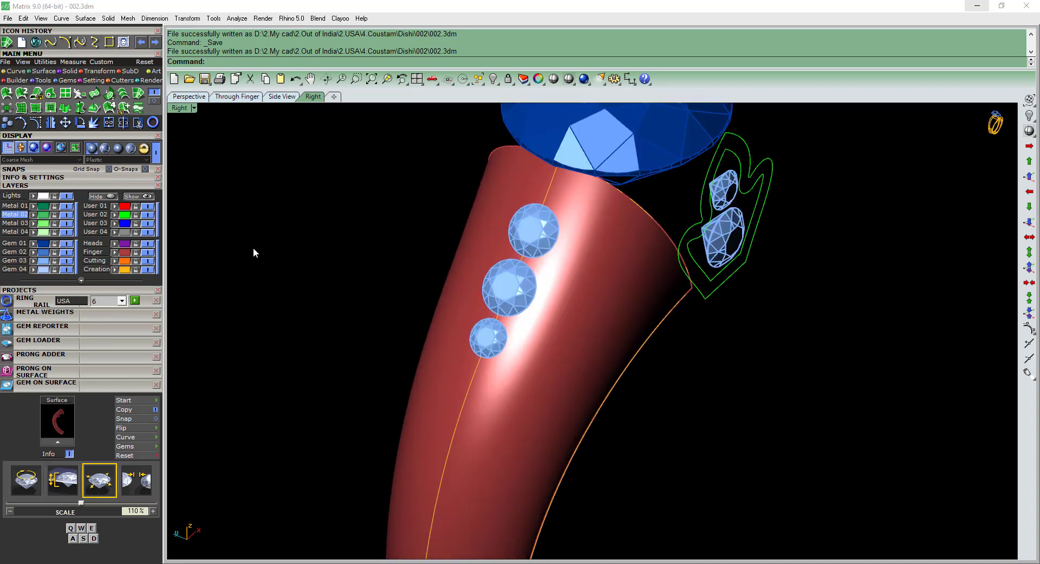
Draw an interpolated curve on the shank surface, bowing around one side of the three gems and starting and ending on the center line.
click(13, 72)
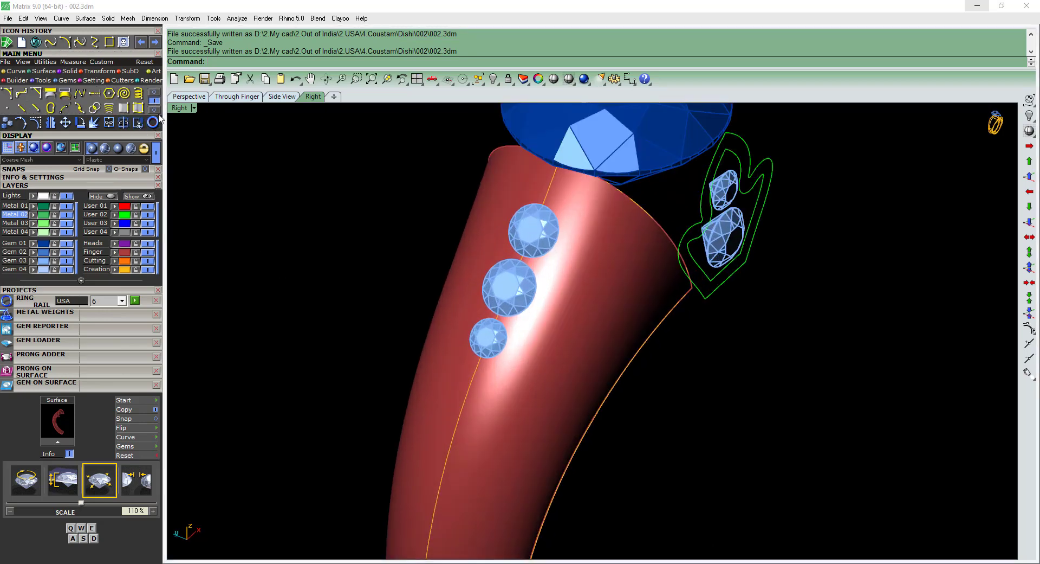
click(155, 109)
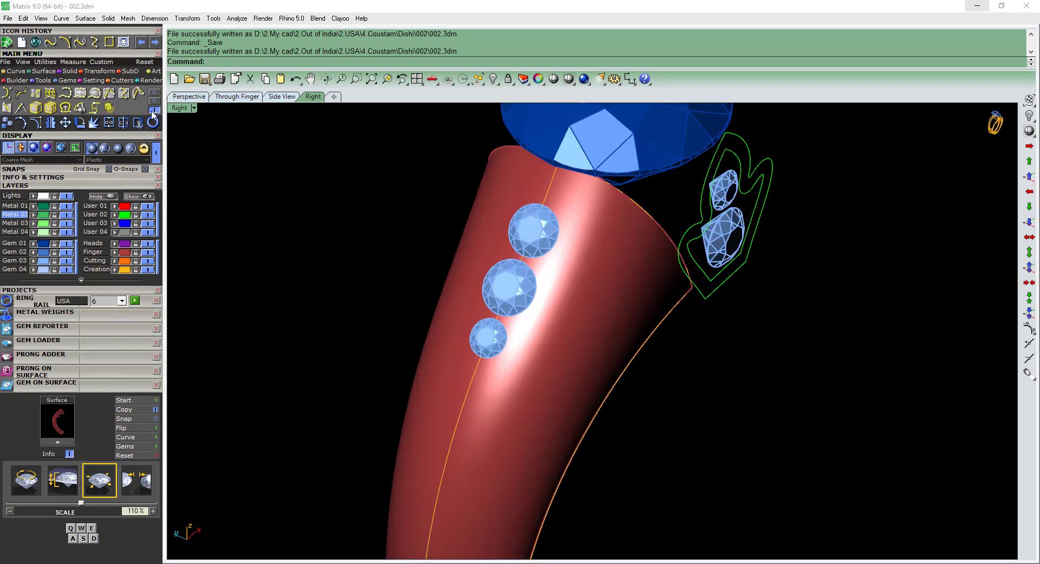
click(124, 96)
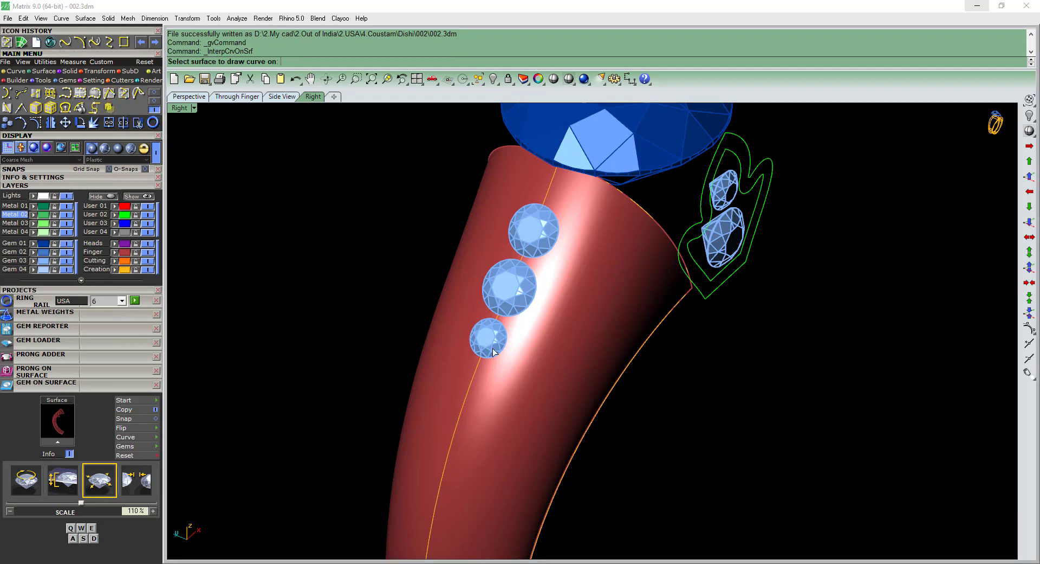
scroll(498, 368, up, 3)
click(509, 390)
right_drag(501, 397, 504, 398)
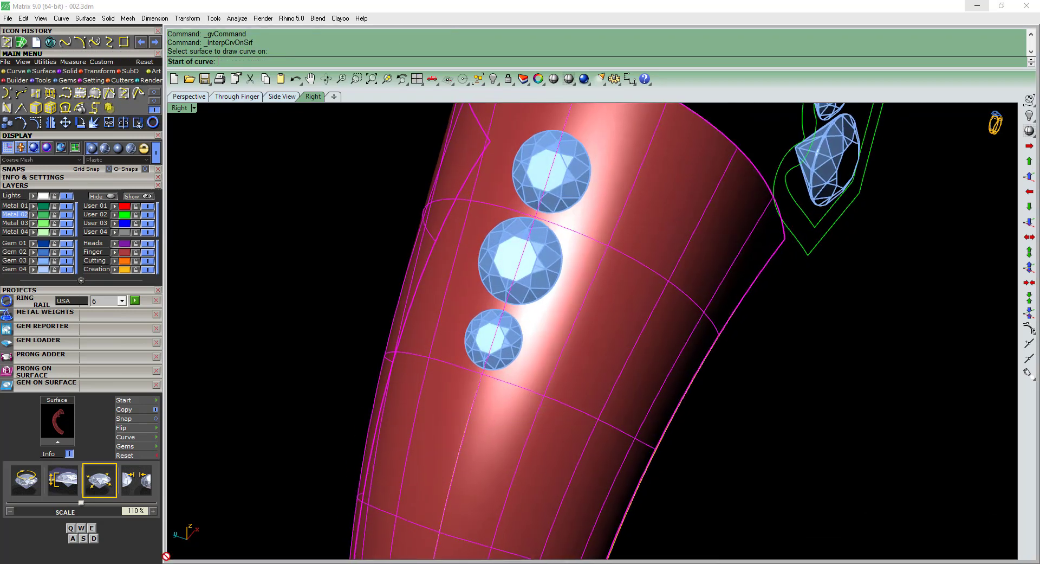
key(alt+Tab)
scroll(445, 281, up, 2)
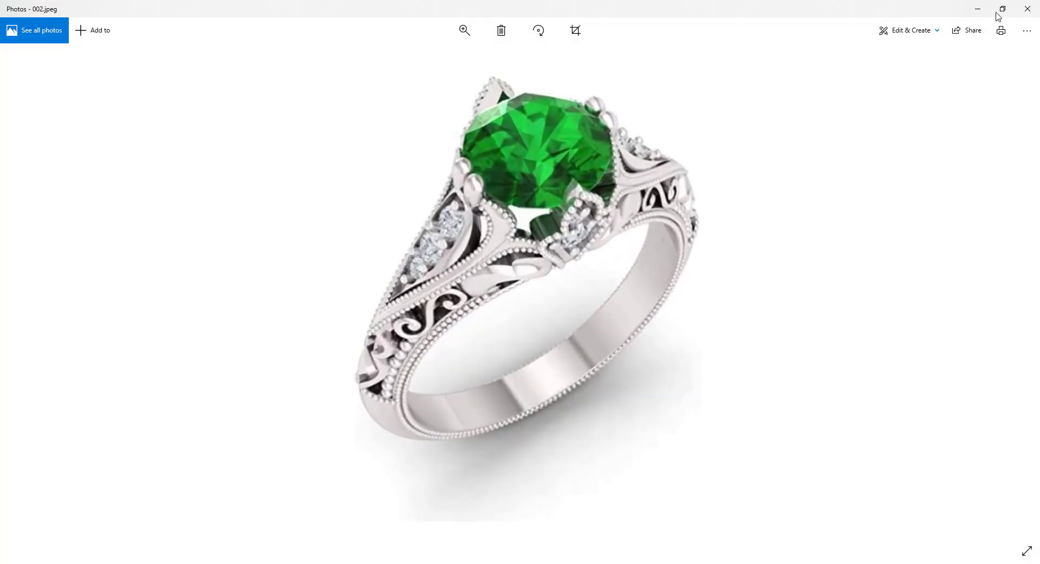
click(979, 8)
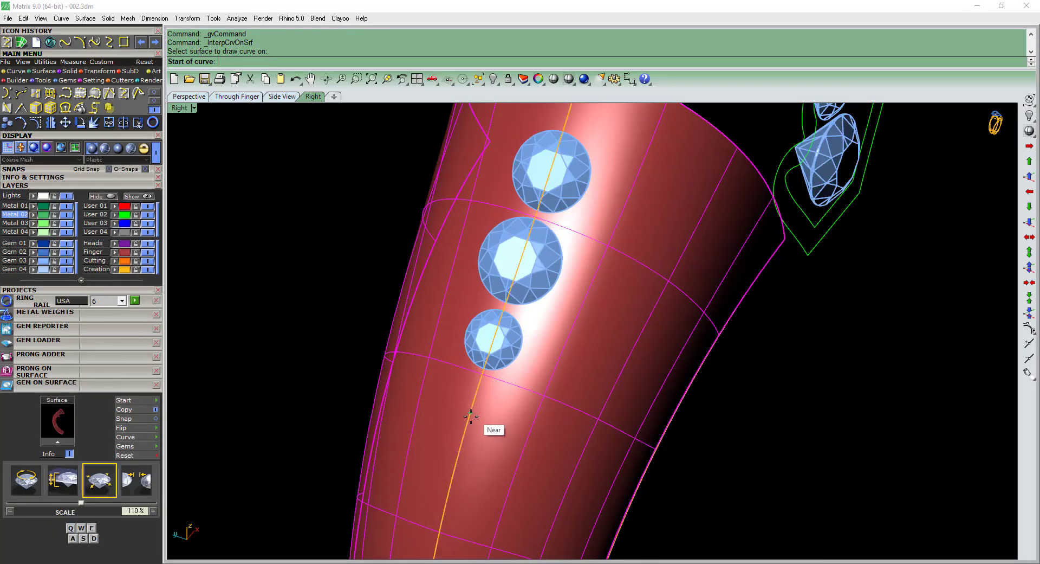
click(471, 414)
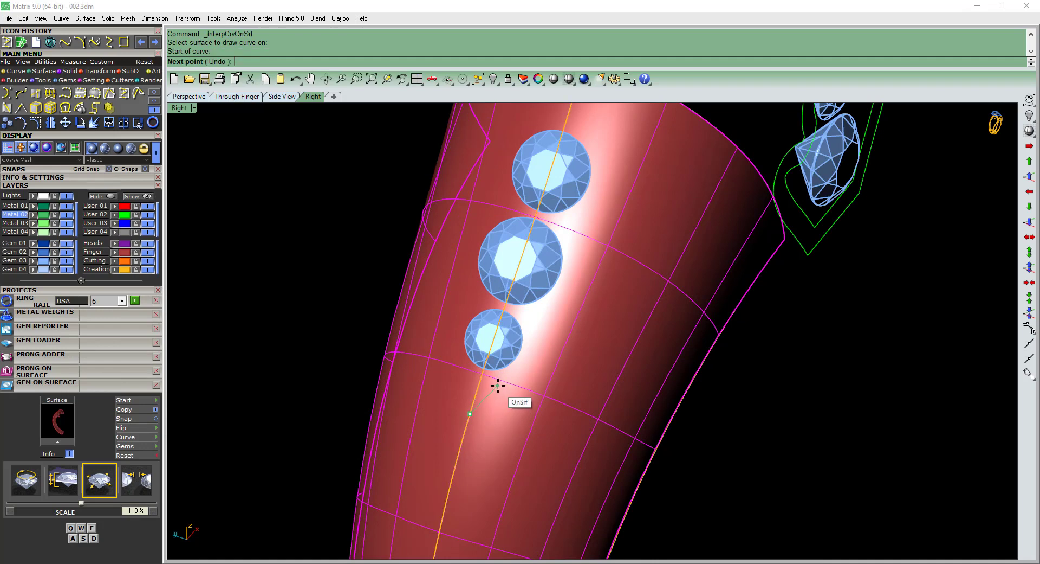
click(498, 385)
click(538, 343)
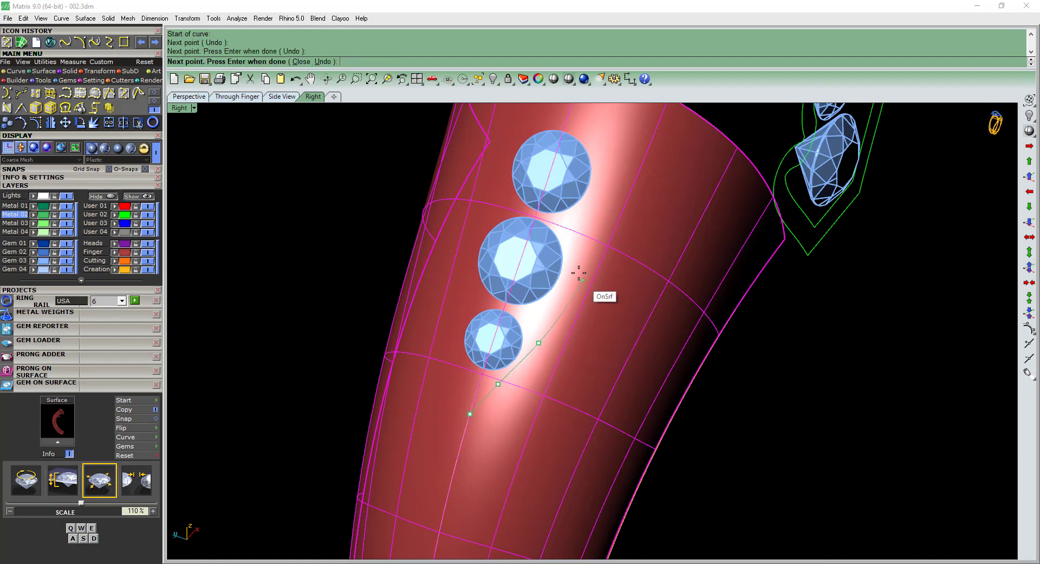
shift+right_drag(561, 357, 565, 374)
scroll(572, 366, up, 2)
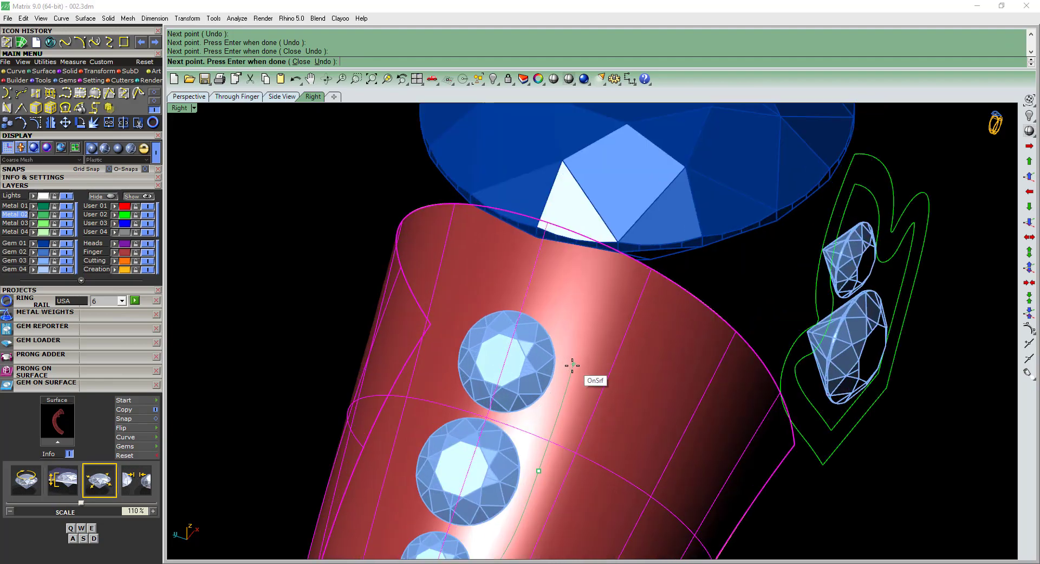
click(567, 358)
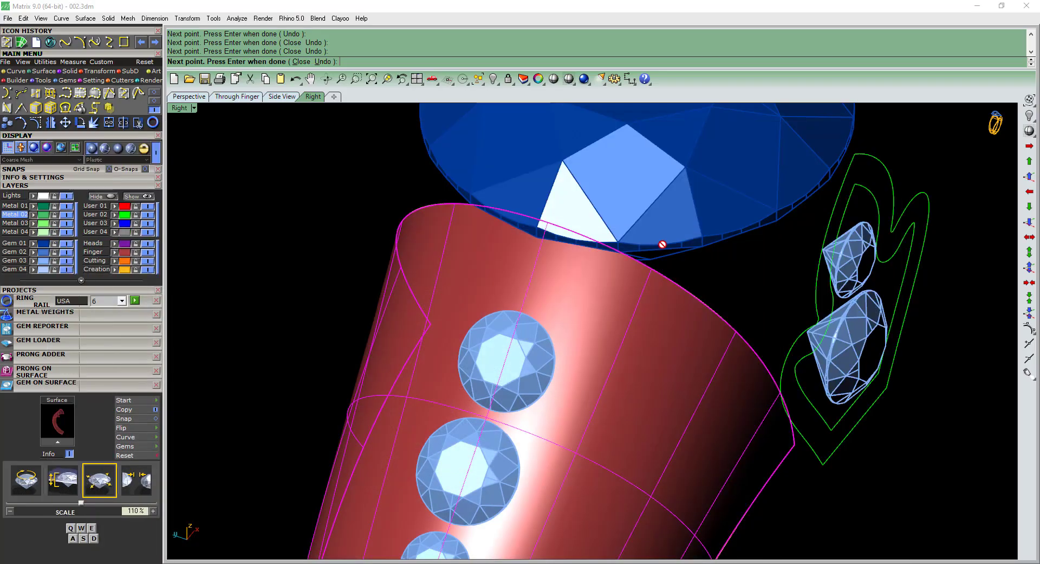
scroll(558, 297, up, 2)
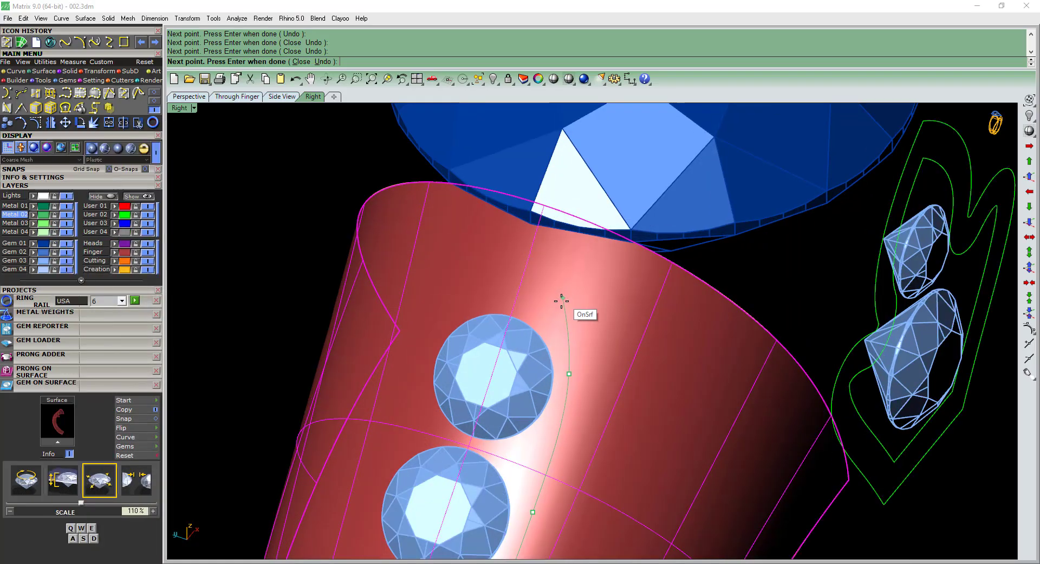
click(520, 256)
right_click(522, 256)
Assign the new curve beside the gems to the Creation layer.
scroll(537, 281, down, 10)
right_drag(557, 341, 530, 332)
scroll(529, 332, up, 4)
click(518, 330)
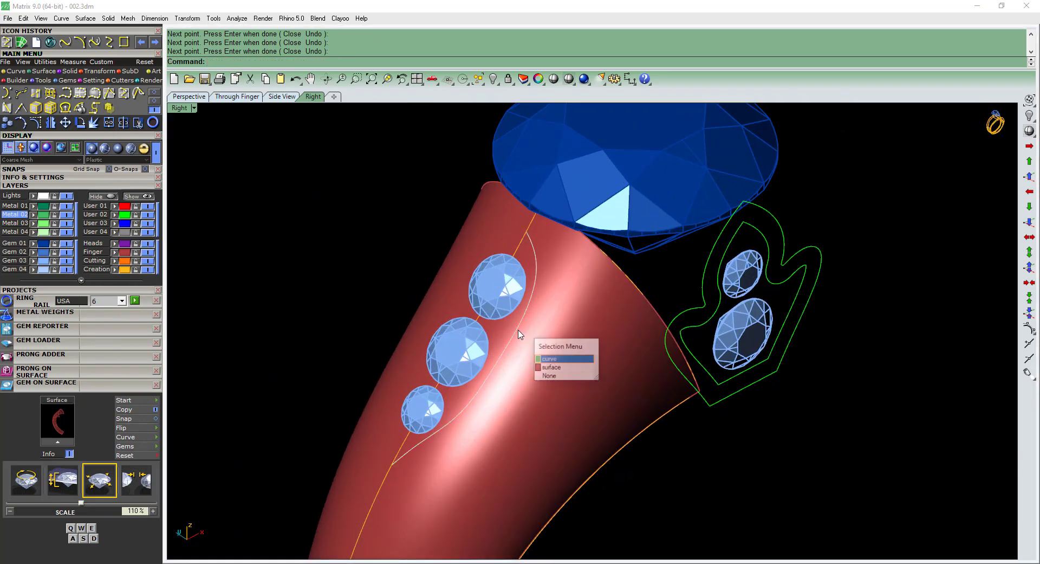
click(564, 358)
click(116, 270)
Lock the Finger layer that holds the shank surface.
right_drag(430, 296, 575, 346)
scroll(596, 352, down, 6)
click(642, 366)
scroll(582, 353, up, 4)
click(557, 385)
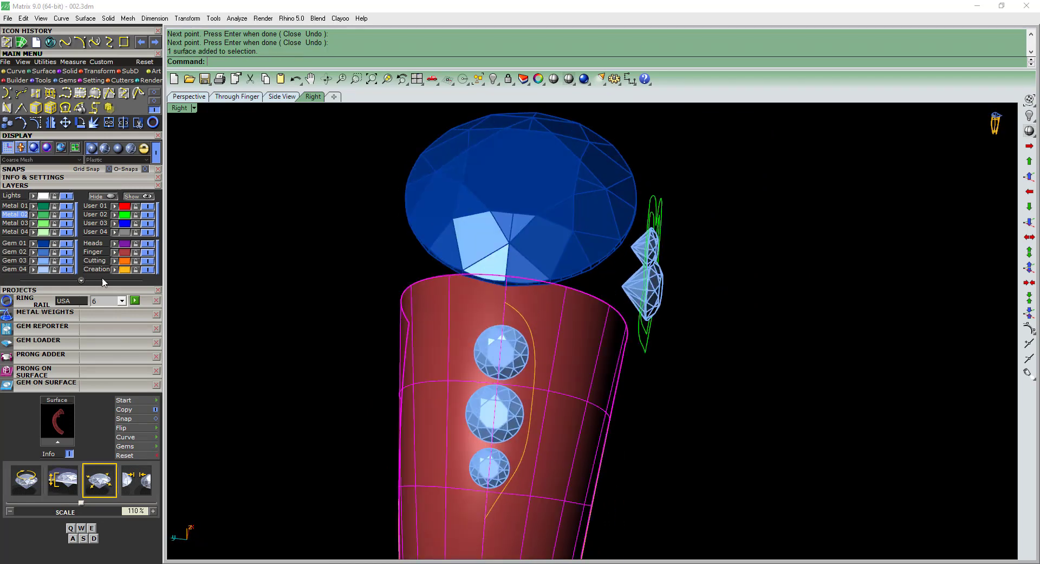
click(135, 253)
Rebuild the curve beside the gems with 9 points and degree 3, deleting the input.
right_drag(523, 306, 509, 320)
scroll(522, 346, up, 4)
click(519, 347)
shift+right_drag(540, 355, 537, 299)
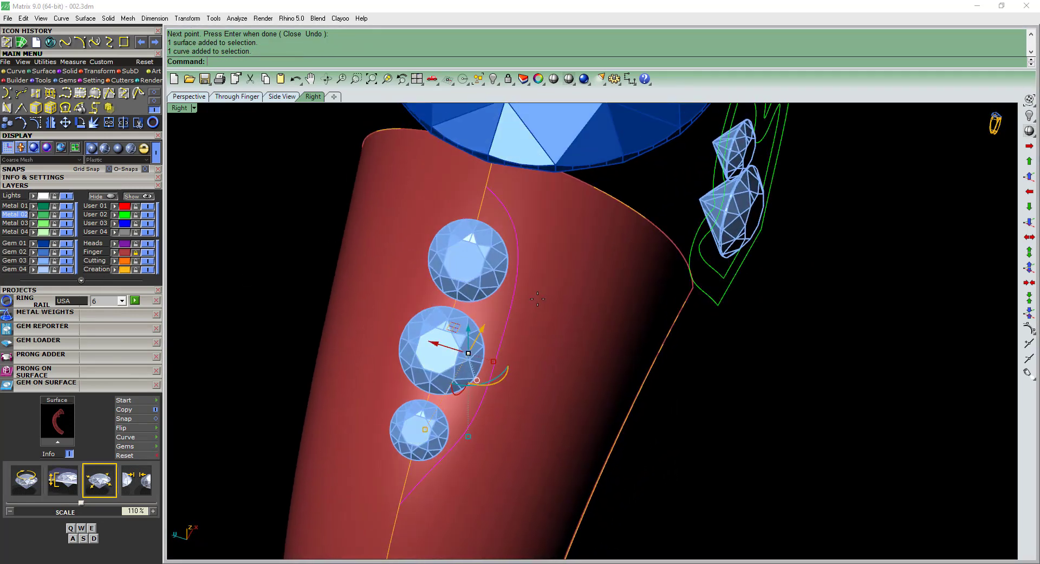
text(rr)
key(Return)
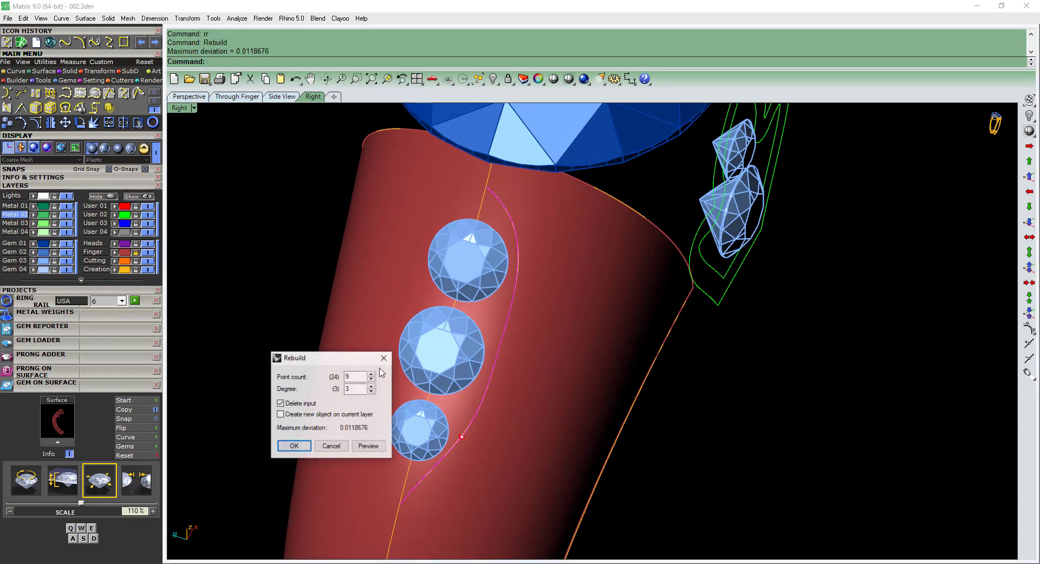
key(Return)
Turn on the rebuilt curve's control points and adjust the points beside the two lower gems.
right_drag(544, 360, 548, 331)
key(F10)
scroll(506, 334, up, 2)
click(508, 336)
scroll(525, 342, up, 2)
drag(472, 327, 479, 330)
click(523, 253)
scroll(513, 304, down, 4)
right_drag(515, 317, 509, 341)
click(517, 325)
scroll(470, 368, up, 4)
click(488, 349)
scroll(509, 338, up, 2)
drag(494, 350, 480, 353)
Hide the Finger layer and pull the curve's control point beside the middle gem closer to the gem.
click(148, 253)
scroll(553, 325, down, 2)
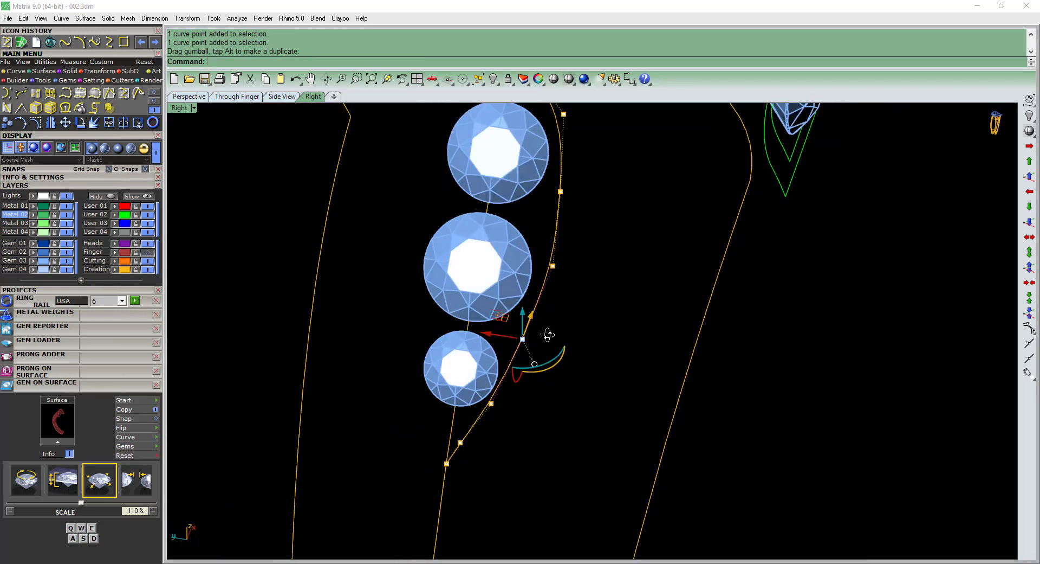
right_drag(548, 337, 539, 369)
click(528, 431)
scroll(499, 427, up, 4)
drag(479, 433, 500, 383)
shift+right_drag(476, 424, 498, 372)
scroll(499, 373, up, 2)
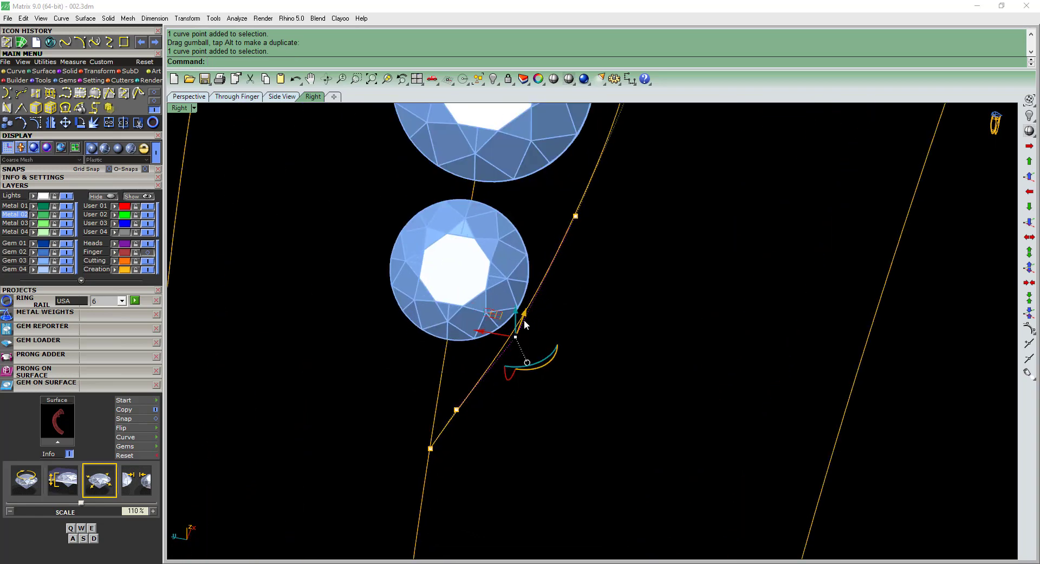
scroll(521, 333, down, 6)
shift+right_drag(595, 308, 573, 355)
right_drag(573, 355, 560, 336)
click(540, 312)
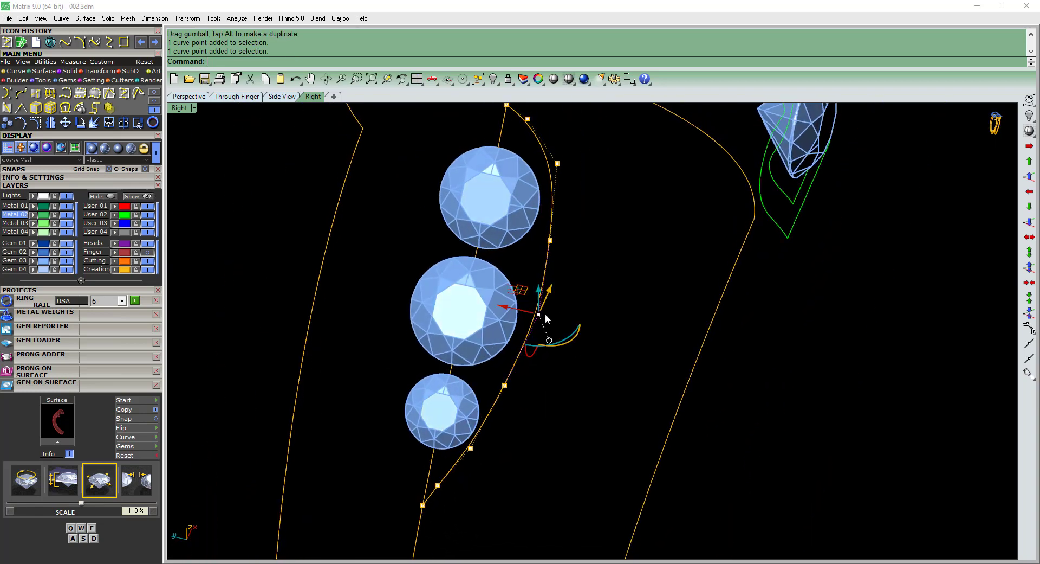
scroll(541, 314, up, 4)
drag(510, 304, 500, 300)
Pull the control points beside the uppermost gem inward and turn the curve's points off.
shift+right_drag(606, 219, 572, 340)
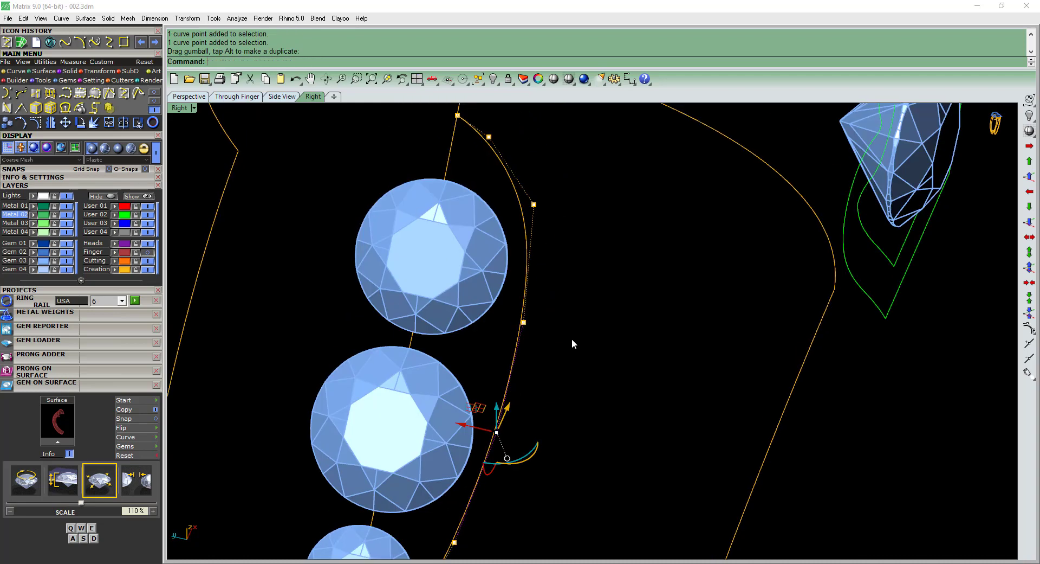
drag(578, 269, 582, 267)
right_drag(580, 269, 565, 284)
scroll(458, 348, up, 2)
drag(487, 327, 479, 324)
click(537, 194)
shift+right_drag(536, 201, 552, 275)
drag(521, 259, 509, 256)
scroll(512, 190, down, 6)
key(Escape)
key(Escape)
Mirror the side curve across the shank's center line in the Top view and save the model.
click(519, 249)
key(F5)
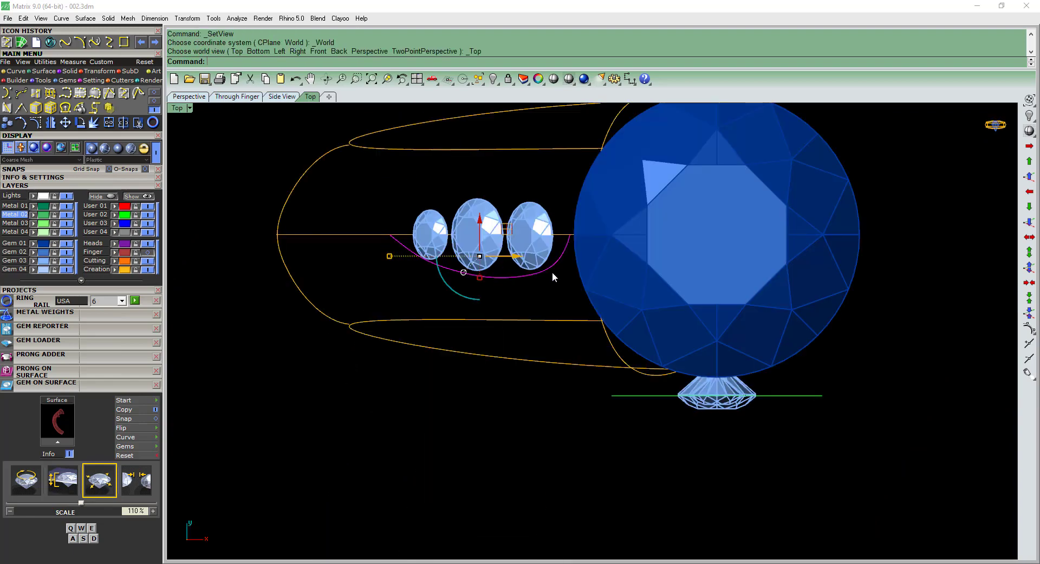
key(ctrl+m)
click(388, 255)
right_drag(388, 255, 523, 347)
mouse_move(523, 347)
right_down()
mouse_move(546, 323)
mouse_move(563, 323)
mouse_move(592, 287)
mouse_move(603, 299)
mouse_move(595, 291)
right_up()
key(ctrl+s)
key(ctrl+s)
Turn on the side curve's control points again and move one point to refine the outline around the gems.
click(558, 308)
scroll(557, 307, up, 2)
key(F10)
scroll(588, 287, up, 8)
click(588, 290)
scroll(564, 262, up, 4)
mouse_move(568, 259)
mouse_down()
mouse_move(595, 294)
mouse_move(548, 274)
mouse_up()
scroll(549, 274, down, 4)
scroll(590, 313, up, 2)
Reposition a further control point to smooth the side curve around the gems.
click(603, 325)
scroll(604, 328, down, 6)
right_drag(628, 374, 640, 352)
click(633, 351)
scroll(613, 342, up, 4)
click(608, 340)
scroll(601, 336, up, 2)
drag(588, 337, 592, 337)
Examine both side curves around the three shoulder gems from several angles.
scroll(593, 337, down, 8)
click(609, 380)
right_drag(602, 386, 525, 374)
click(561, 379)
click(558, 382)
scroll(558, 382, up, 4)
click(561, 382)
scroll(526, 369, down, 8)
scroll(523, 301, up, 6)
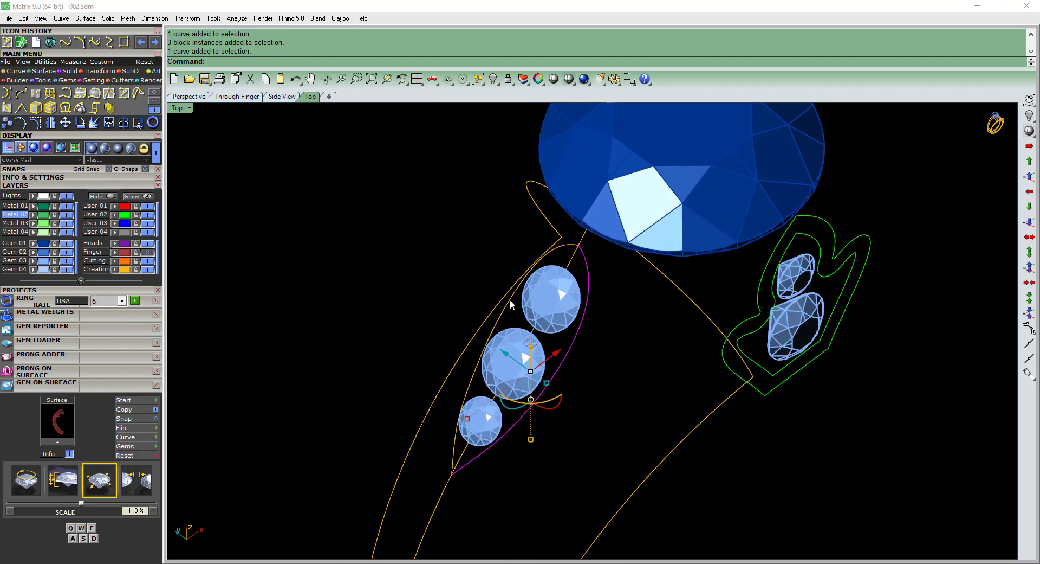
shift+click(510, 300)
scroll(569, 309, down, 6)
right_drag(576, 351, 575, 331)
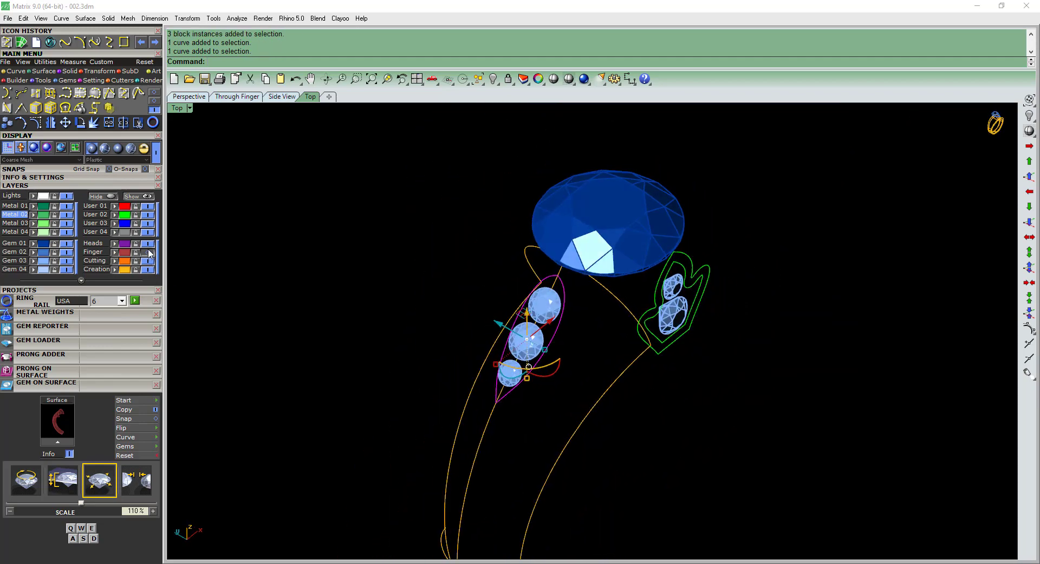
Show the Finger layer again and delete the mirrored side curve.
click(149, 251)
scroll(557, 280, up, 3)
click(576, 282)
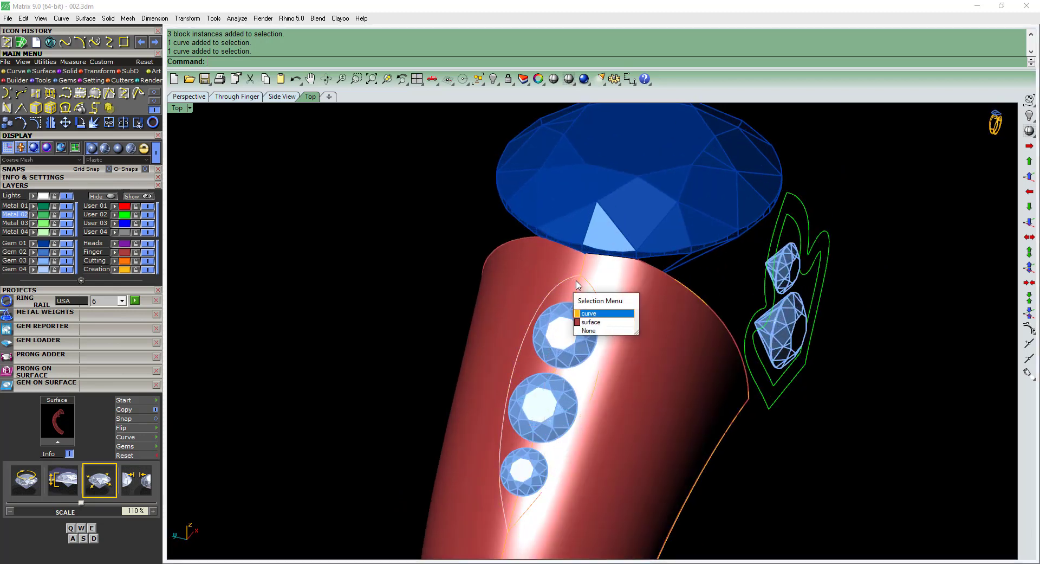
click(589, 314)
key(Delete)
Pull the remaining side curve onto the shank surface, keeping the input curve, and compare the two curves up close.
click(594, 286)
click(622, 315)
shift+right_drag(616, 356, 598, 233)
right_click(637, 320)
click(637, 319)
right_click(635, 318)
right_drag(498, 290, 534, 178)
scroll(537, 178, up, 10)
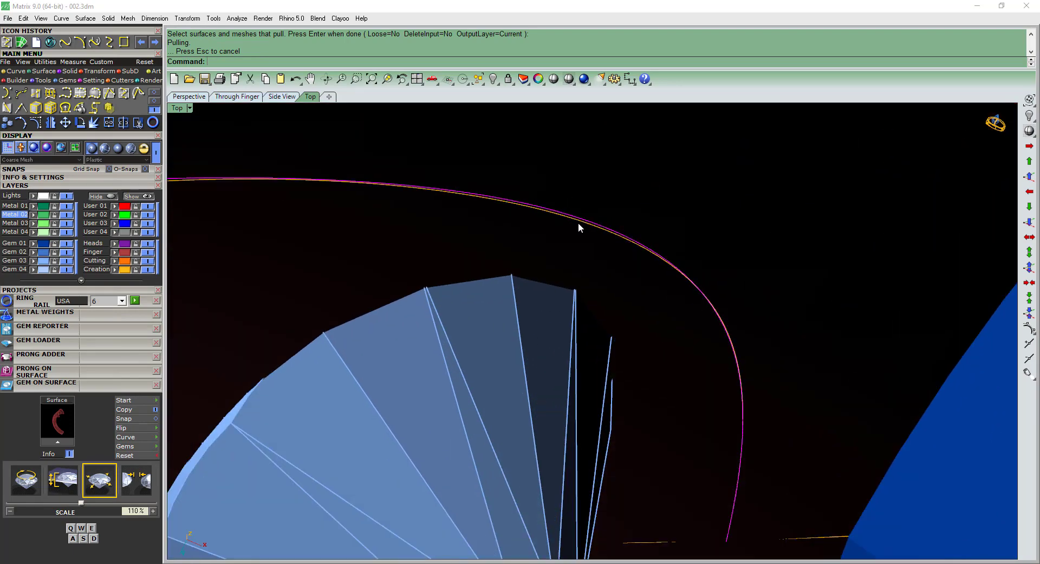
Delete the unpulled original of the side curve next to the shoulder gems.
click(577, 222)
key(Delete)
scroll(580, 225, down, 12)
Offset the pulled side curve 0.4 mm outward on the shank surface, away from the three shoulder gems.
right_drag(603, 245, 676, 340)
scroll(631, 348, up, 7)
click(632, 349)
scroll(633, 353, down, 4)
right_click(677, 340)
click(678, 340)
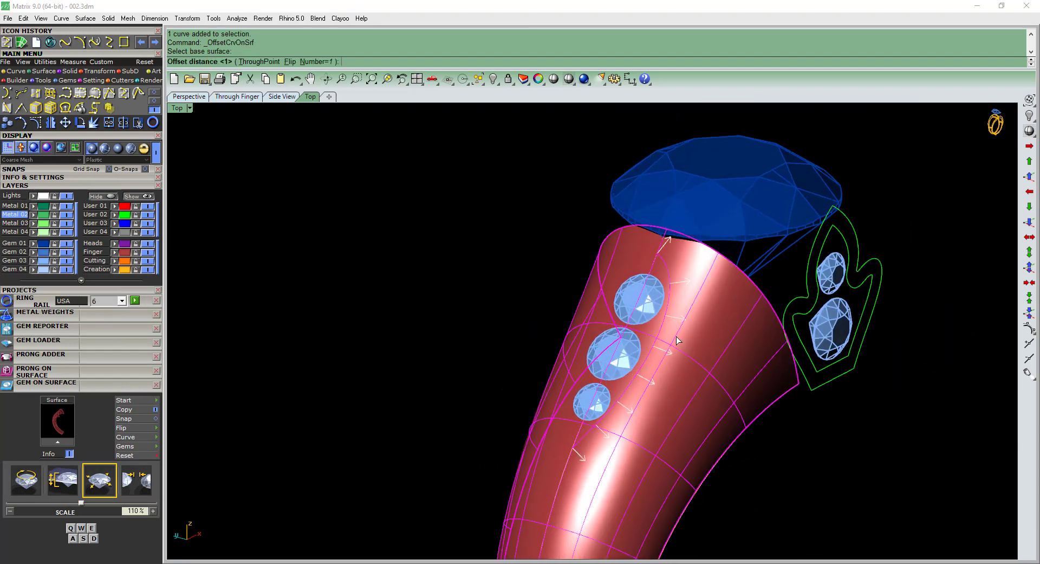
scroll(677, 339, up, 3)
key(Return)
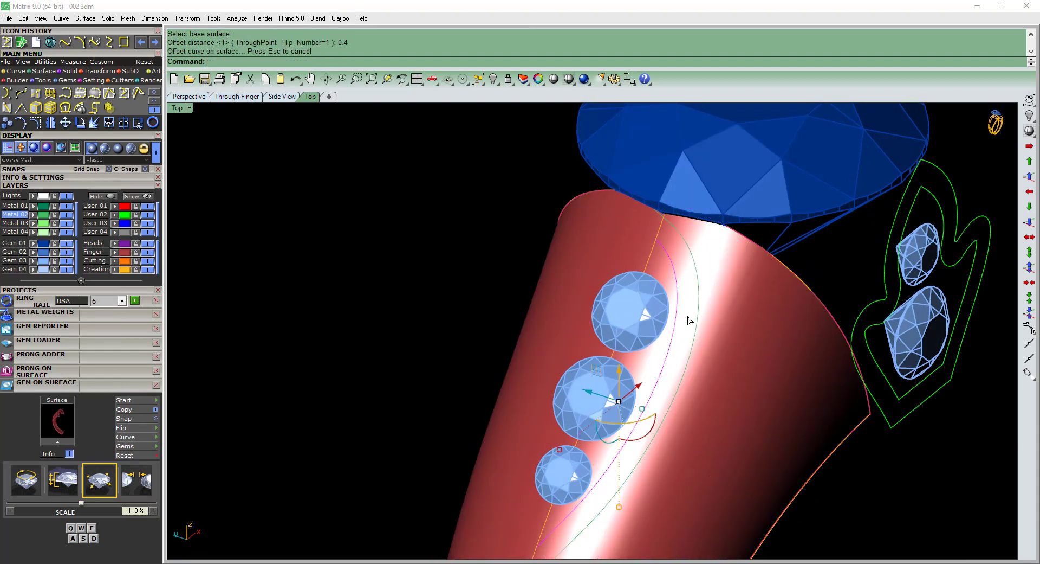
Examine the beaded frame around the three shoulder gems in the reference picture 002.jpeg.
scroll(693, 349, down, 4)
right_drag(693, 353, 678, 277)
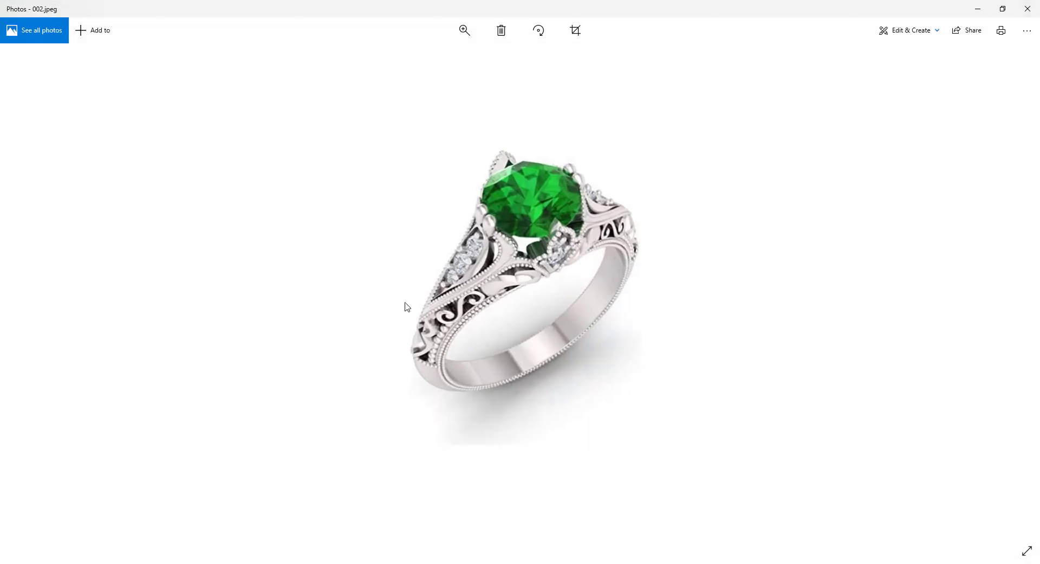
scroll(404, 304, up, 5)
drag(325, 272, 314, 269)
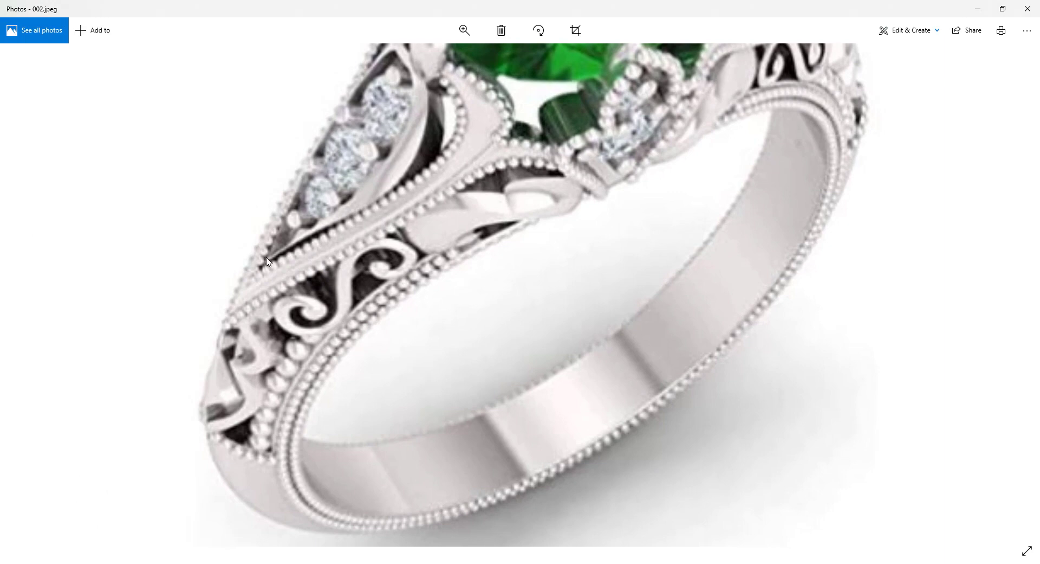
drag(321, 228, 303, 262)
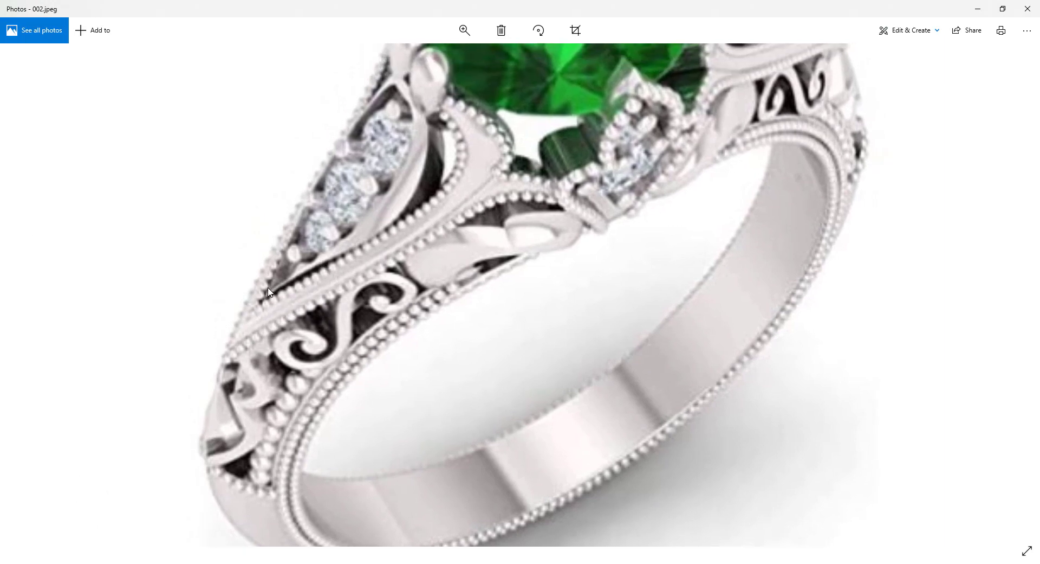
click(983, 9)
Trim off both ends of the offset curve that extend past the shank's center curve.
right_drag(588, 391, 645, 349)
click(644, 350)
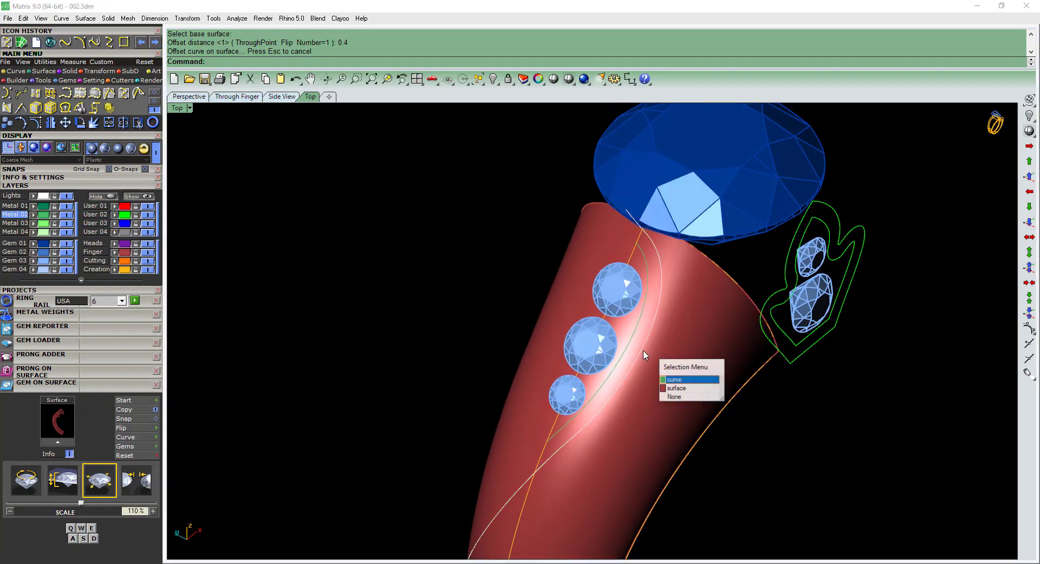
click(648, 336)
click(641, 233)
click(641, 233)
scroll(642, 228, up, 8)
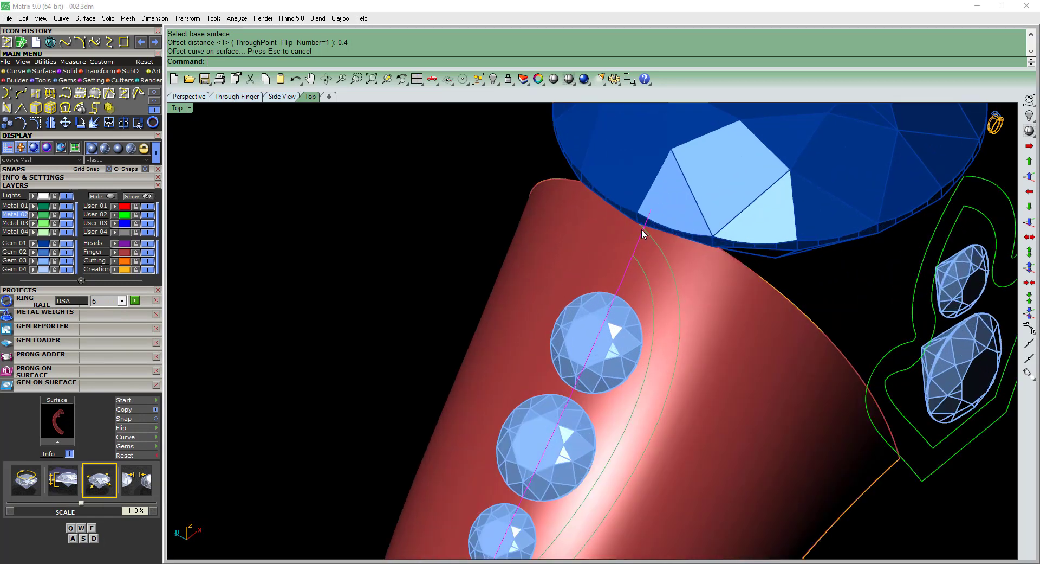
text(t)
key(Return)
click(641, 227)
scroll(629, 215, down, 10)
scroll(552, 400, up, 4)
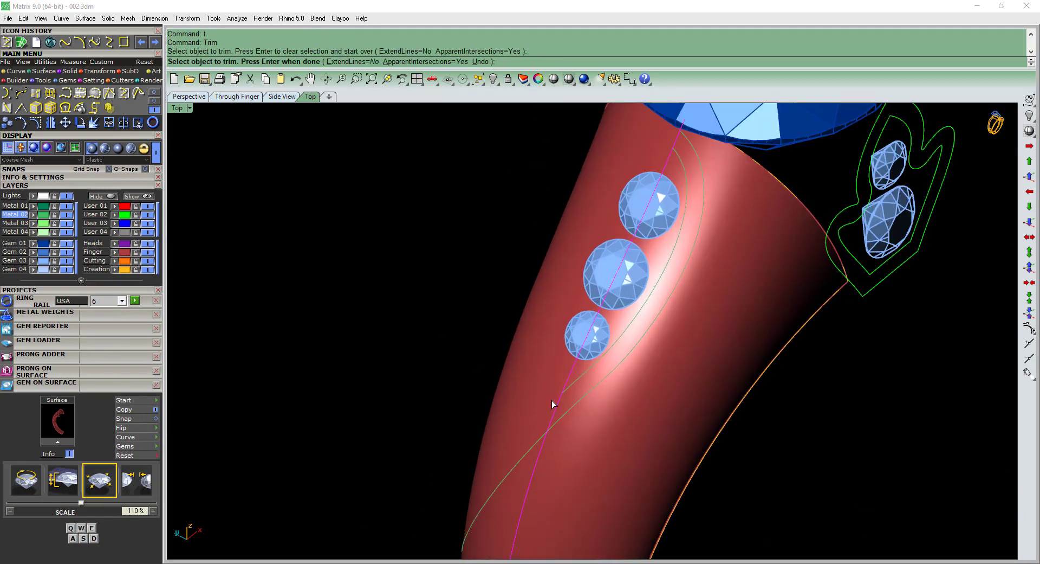
click(535, 443)
scroll(593, 349, down, 6)
key(Return)
Rebuild the trimmed outer offset curve.
click(620, 343)
click(621, 343)
scroll(636, 313, up, 4)
text(r)
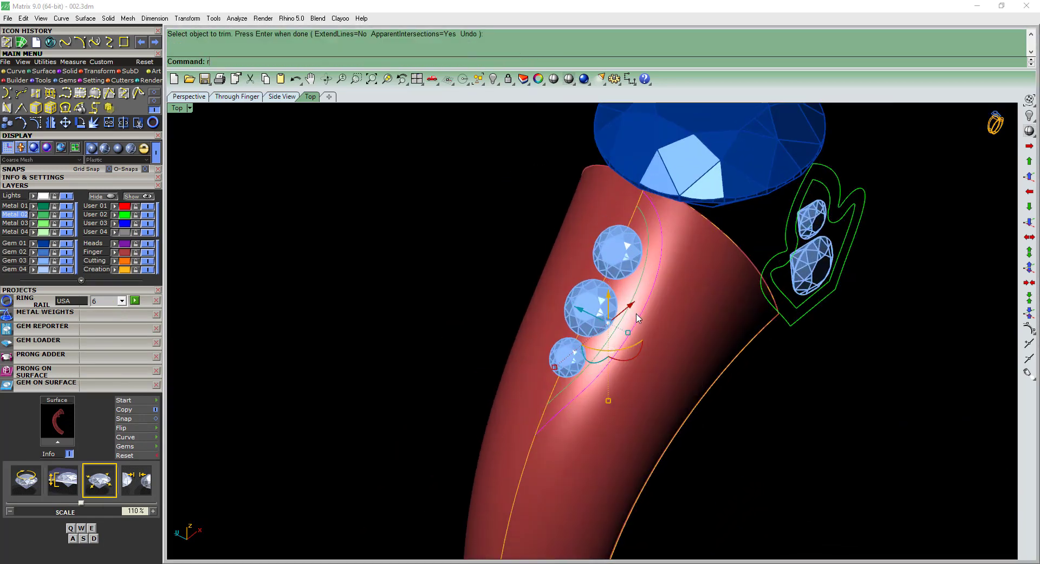
text(r)
key(Return)
key(Return)
scroll(674, 287, up, 3)
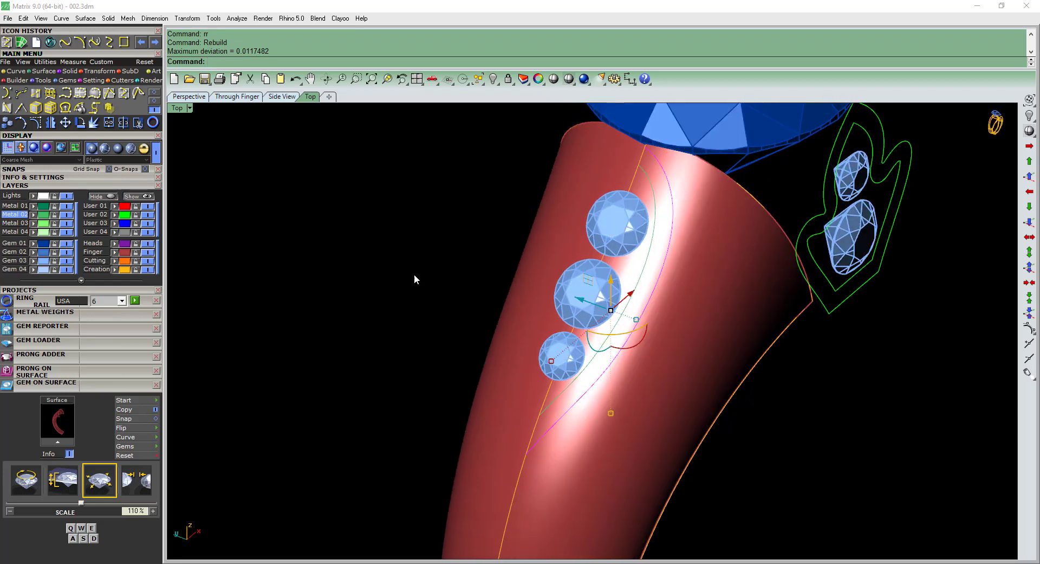
scroll(385, 269, down, 2)
Lock the Finger layer and turn on the control points of the outer curve.
click(136, 251)
scroll(609, 260, up, 2)
mouse_move(609, 261)
right_down()
mouse_move(618, 276)
mouse_move(628, 266)
right_up()
click(629, 263)
key(F10)
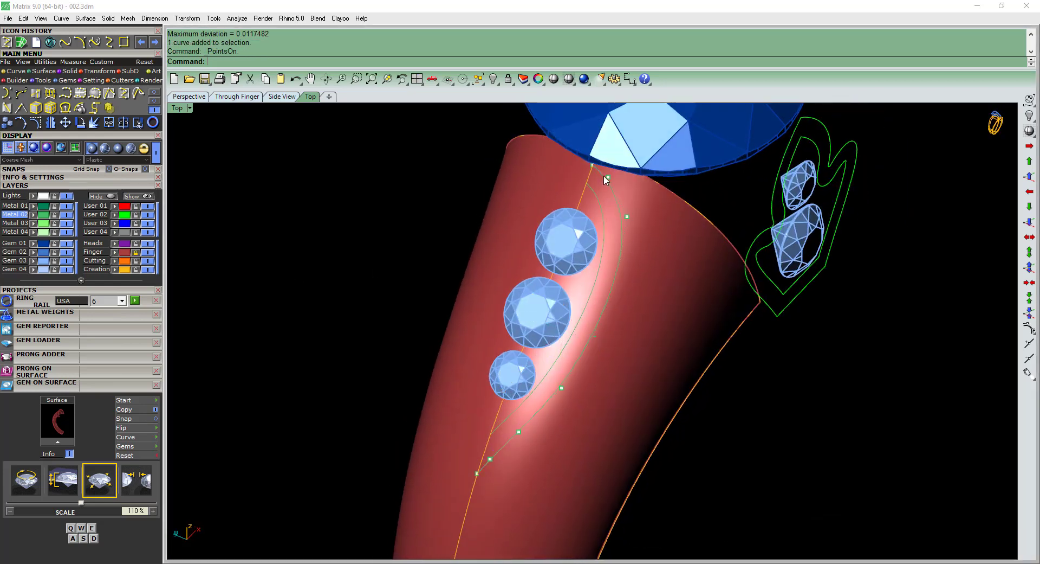
Move the two upper end control points of the outer curve slightly down along the shank's center curve.
scroll(630, 230, up, 2)
scroll(589, 170, up, 4)
click(588, 160)
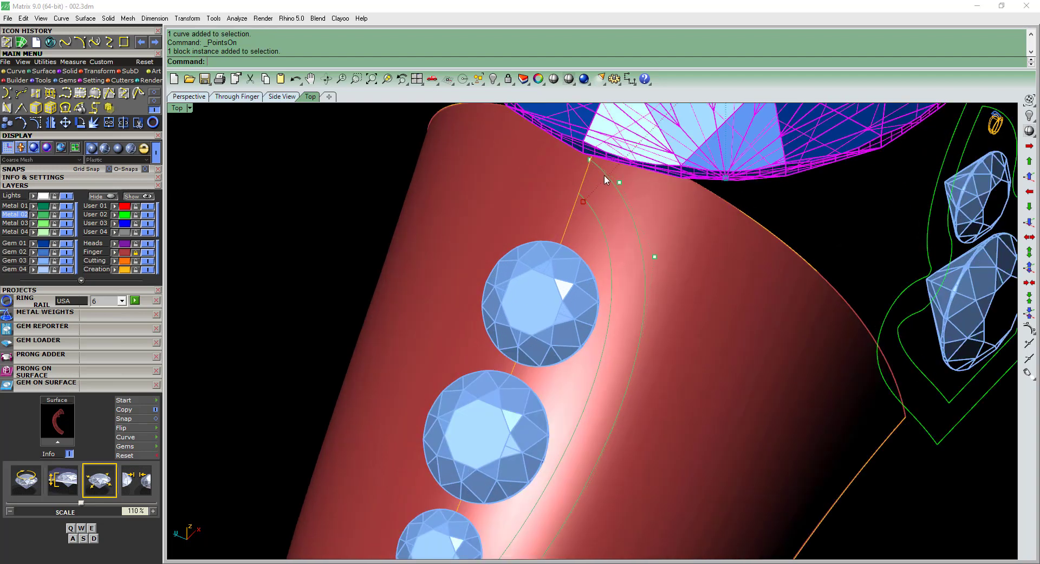
click(604, 175)
drag(578, 156, 606, 171)
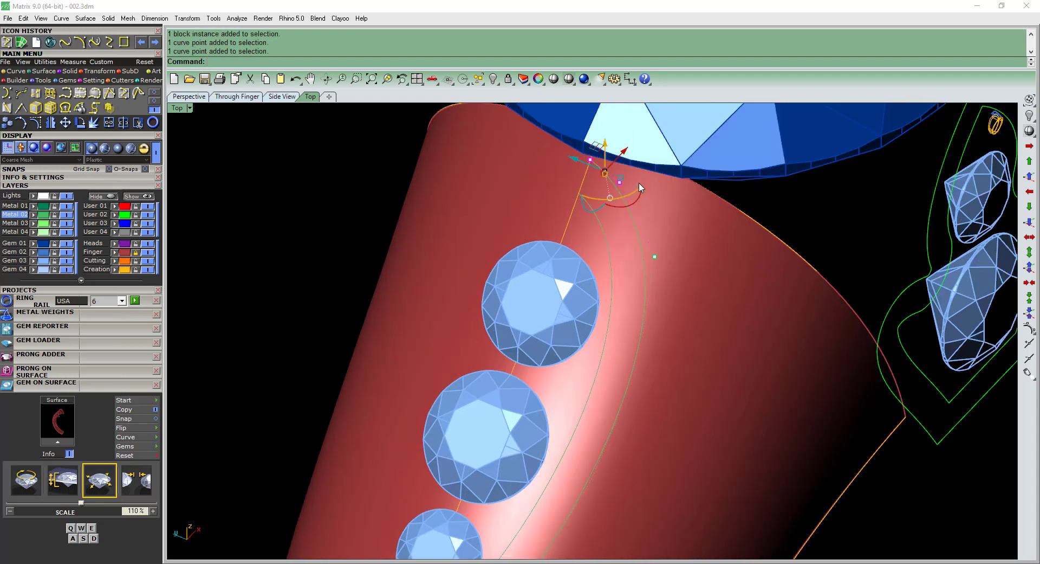
shift+click(619, 182)
scroll(620, 183, up, 2)
key(Escape)
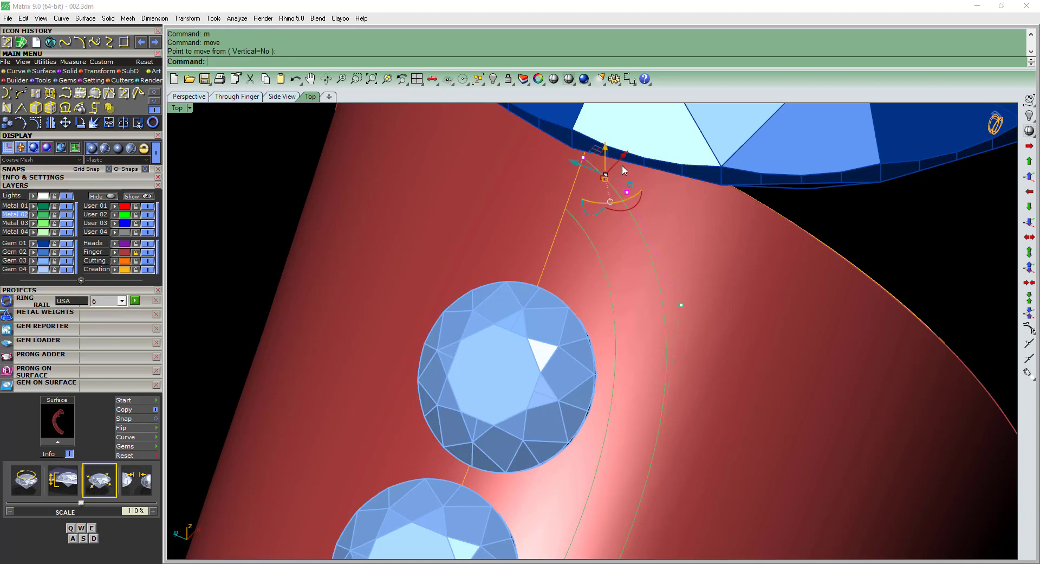
text(f)
key(space)
right_drag(547, 111, 592, 242)
mouse_move(492, 126)
right_down()
mouse_move(574, 217)
mouse_move(664, 249)
mouse_move(739, 300)
mouse_move(678, 256)
mouse_move(524, 233)
mouse_move(379, 251)
right_up()
scroll(569, 212, up, 6)
text(m)
key(space)
scroll(568, 213, up, 2)
click(624, 161)
click(608, 194)
scroll(595, 211, down, 4)
scroll(678, 255, down, 5)
scroll(524, 233, down, 4)
Switch to wireframe display and nudge the outer curve's control points beside the upper and middle gems to even the spacing.
text(a)
key(space)
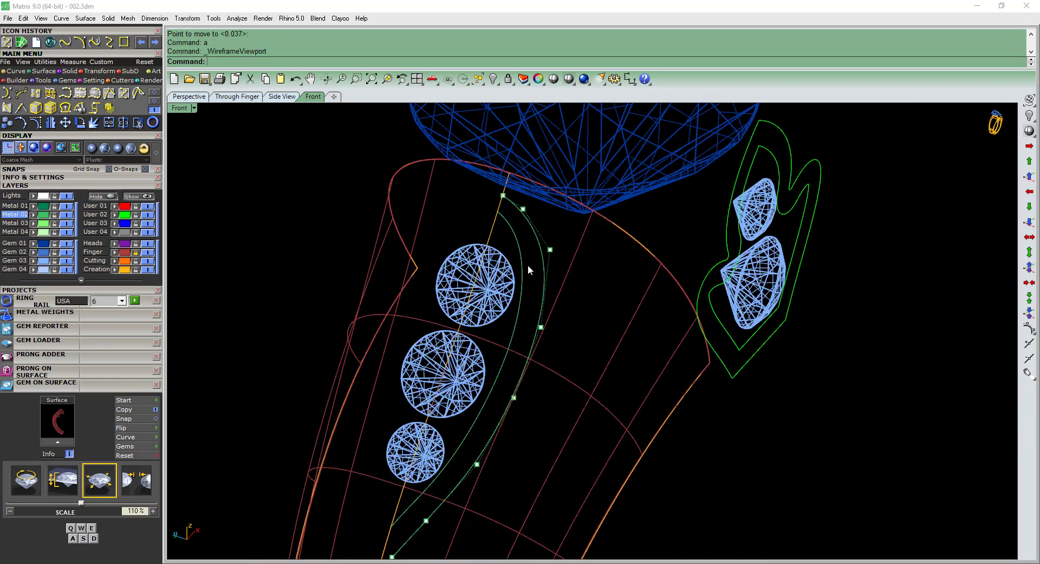
scroll(538, 288, up, 1)
click(550, 249)
scroll(569, 298, up, 2)
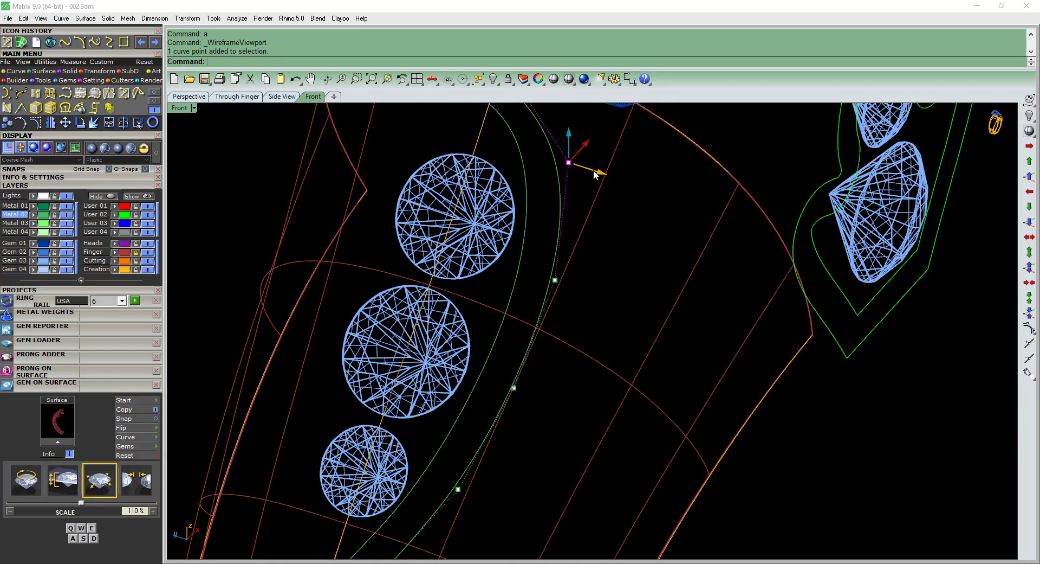
drag(594, 170, 595, 173)
click(555, 280)
drag(583, 290, 594, 296)
drag(495, 366, 539, 369)
scroll(539, 368, down, 3)
Shift the outer curve's control point by the smallest gem and its three lower end points inward, across the center curve.
scroll(545, 325, up, 4)
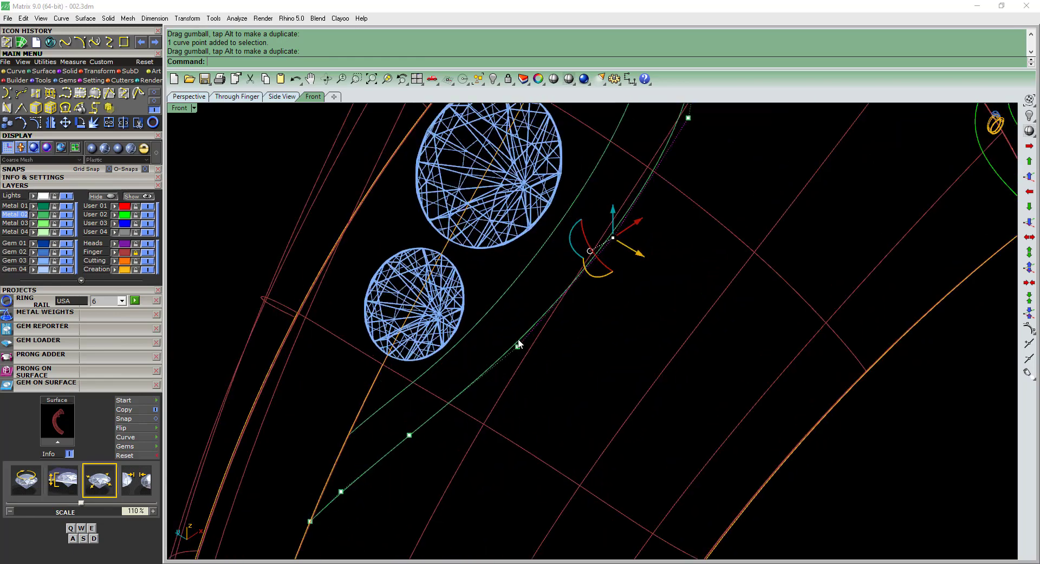
right_drag(543, 343, 590, 339)
drag(597, 364, 578, 363)
right_drag(519, 440, 562, 330)
drag(403, 509, 532, 355)
drag(510, 431, 493, 429)
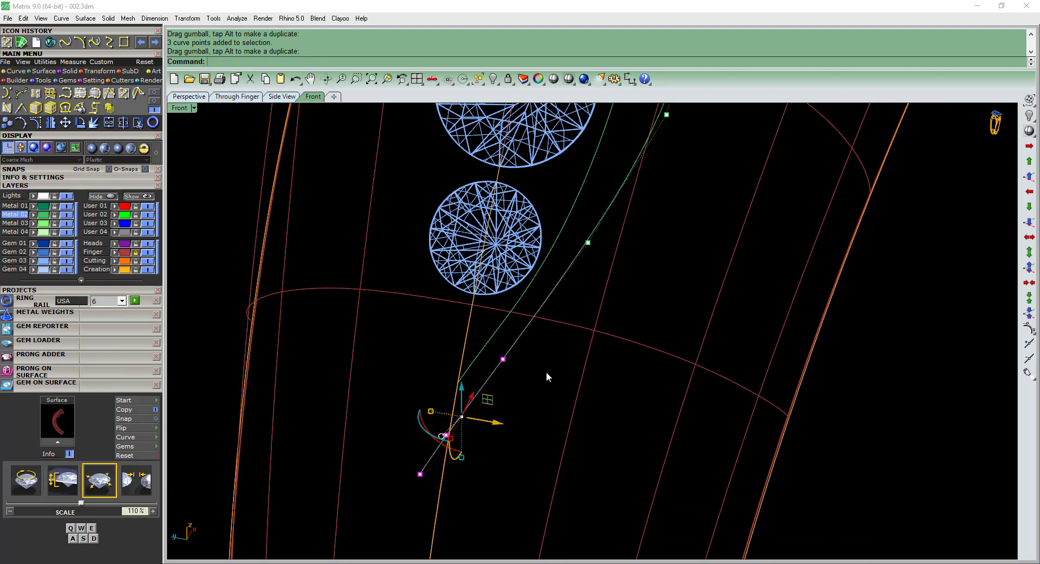
click(548, 369)
scroll(554, 325, down, 6)
right_drag(626, 345, 530, 360)
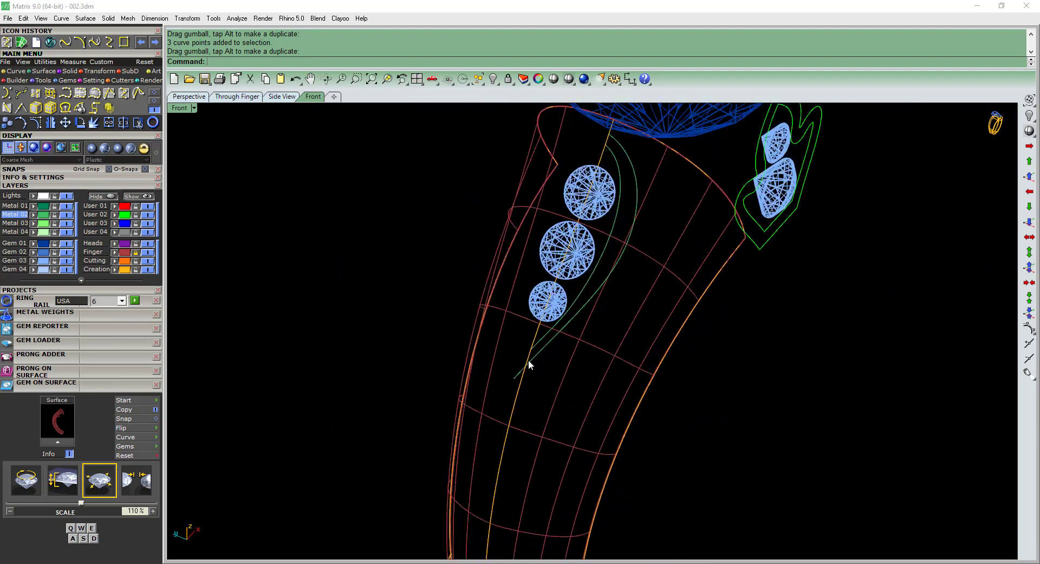
Trim the lower end of the outer curve at the shank's center curve.
scroll(524, 388, up, 4)
click(523, 385)
key(ctrl+t)
click(515, 384)
scroll(515, 384, down, 6)
right_drag(625, 226, 581, 217)
scroll(580, 216, up, 4)
key(Return)
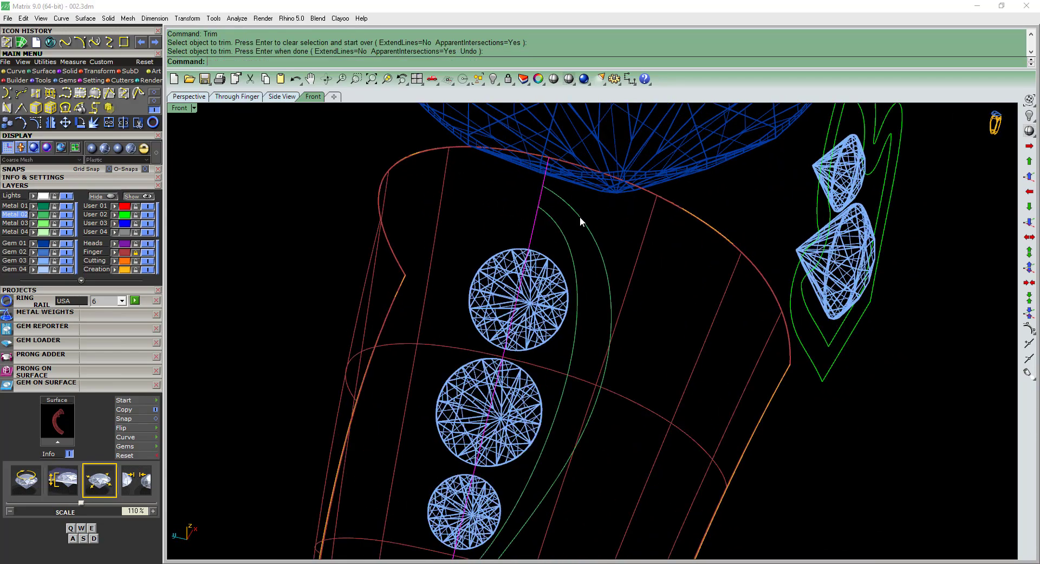
click(583, 219)
scroll(585, 220, down, 6)
key(ctrl+p)
click(613, 236)
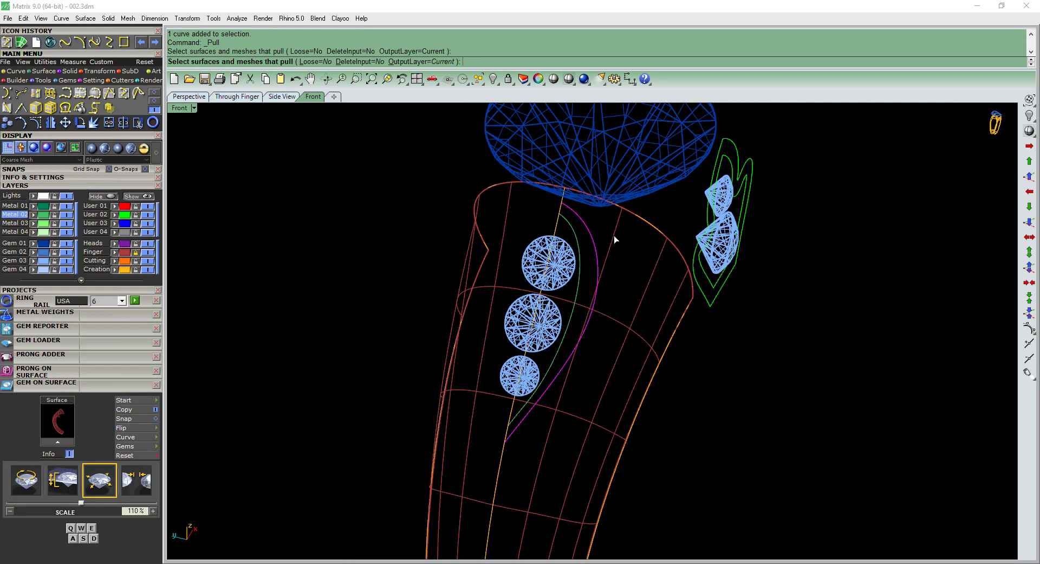
key(Return)
key(Escape)
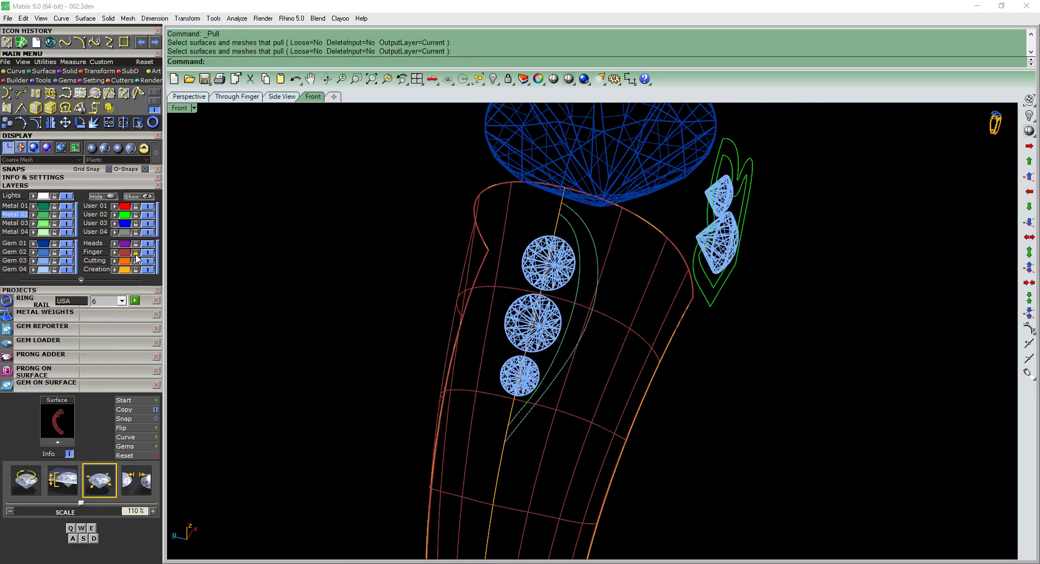
Pull the outer curve onto the shank surface and delete the unpulled original.
click(594, 235)
key(ctrl+p)
click(615, 239)
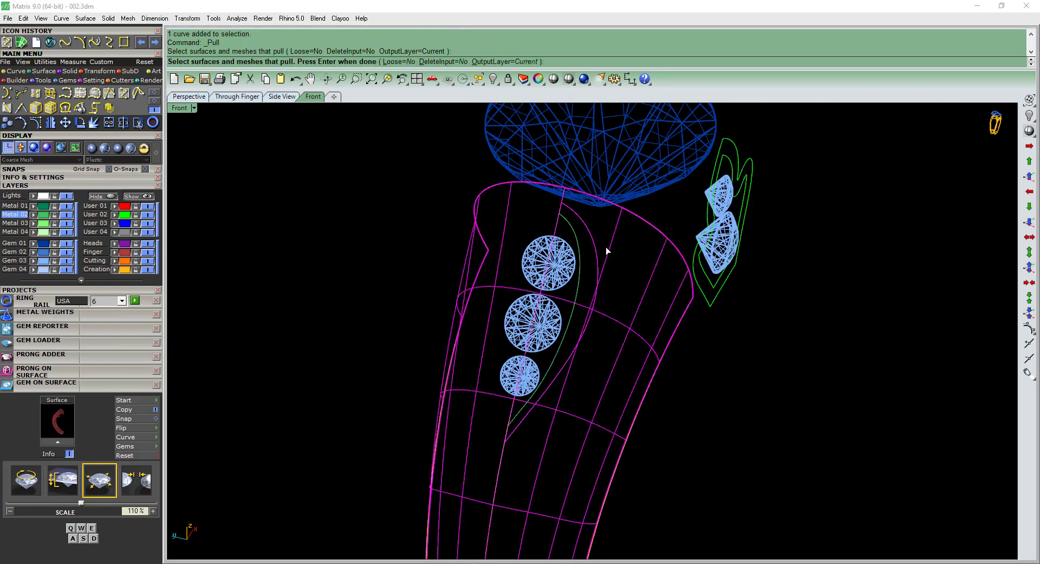
key(Return)
scroll(549, 323, up, 5)
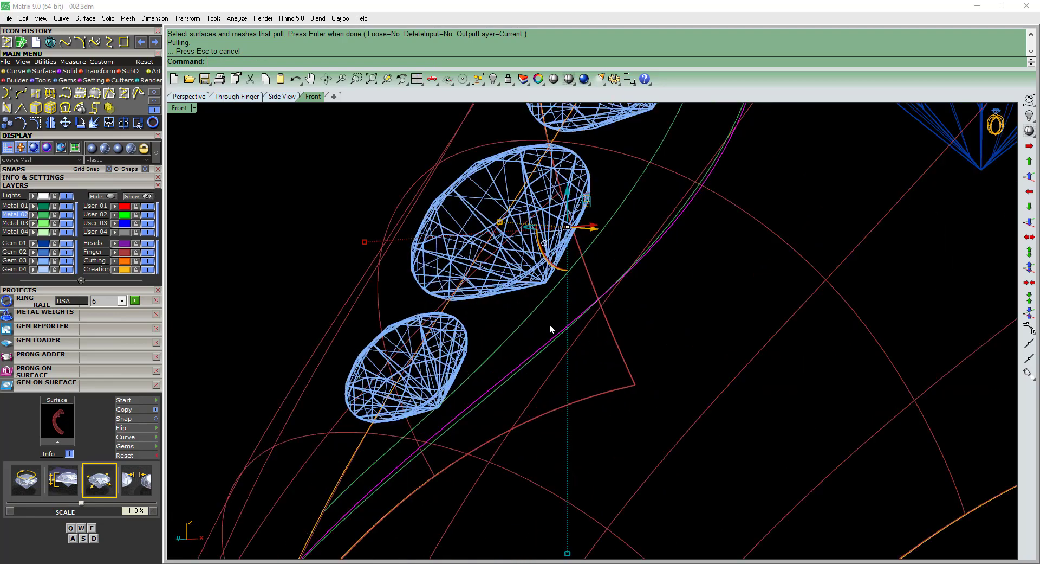
click(551, 349)
key(Delete)
Mirror the inner and outer side curves across the shank's center line from origin 0, keeping the originals.
click(542, 349)
scroll(574, 331, down, 5)
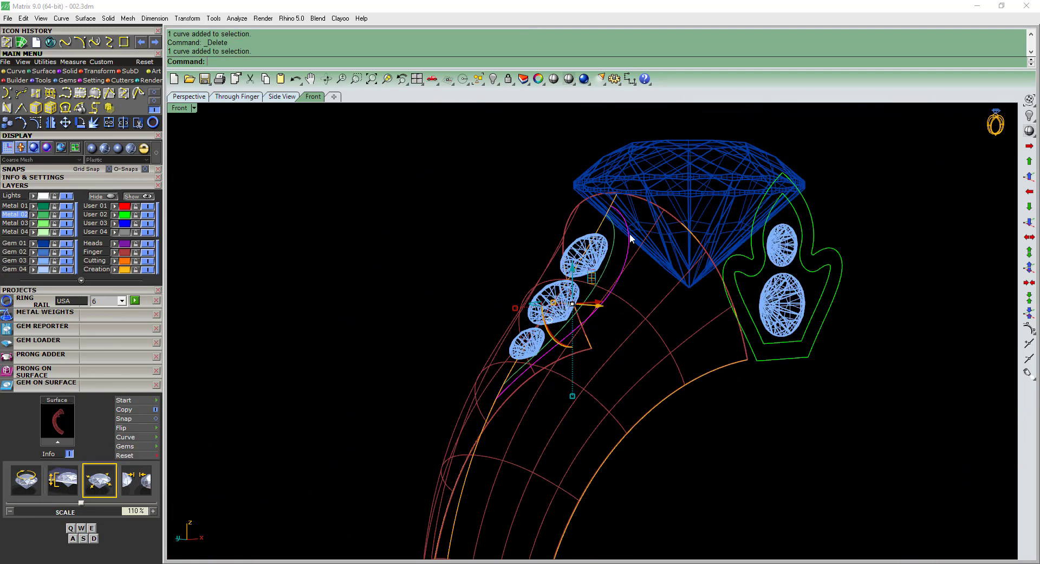
right_drag(629, 233, 613, 255)
shift+click(613, 255)
right_drag(732, 313, 644, 304)
key(ctrl+F1)
key(F6)
text(0)
key(Return)
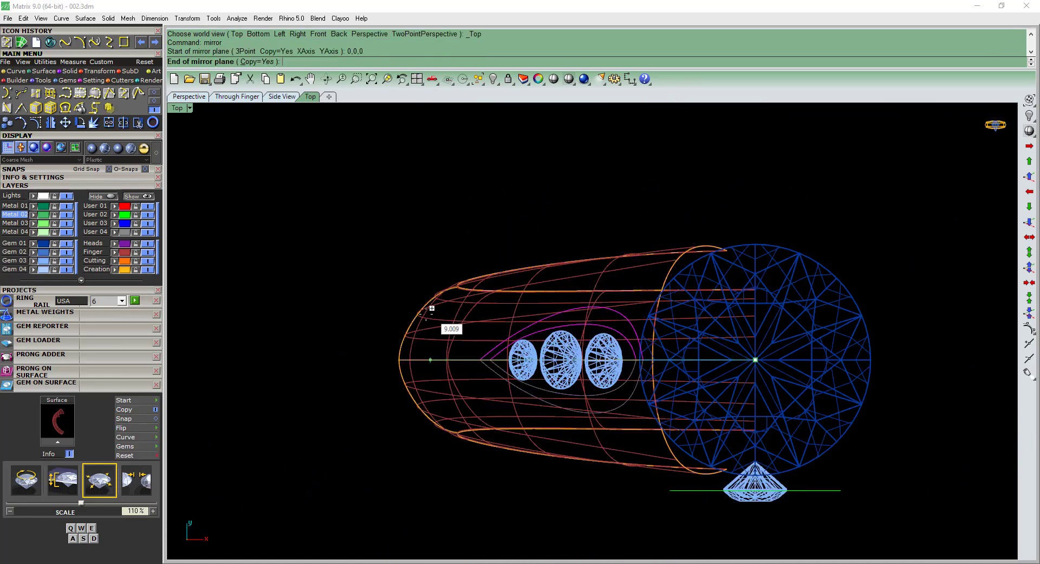
click(425, 314)
key(ctrl+F4)
key(F4)
scroll(576, 342, up, 3)
right_drag(576, 342, 627, 315)
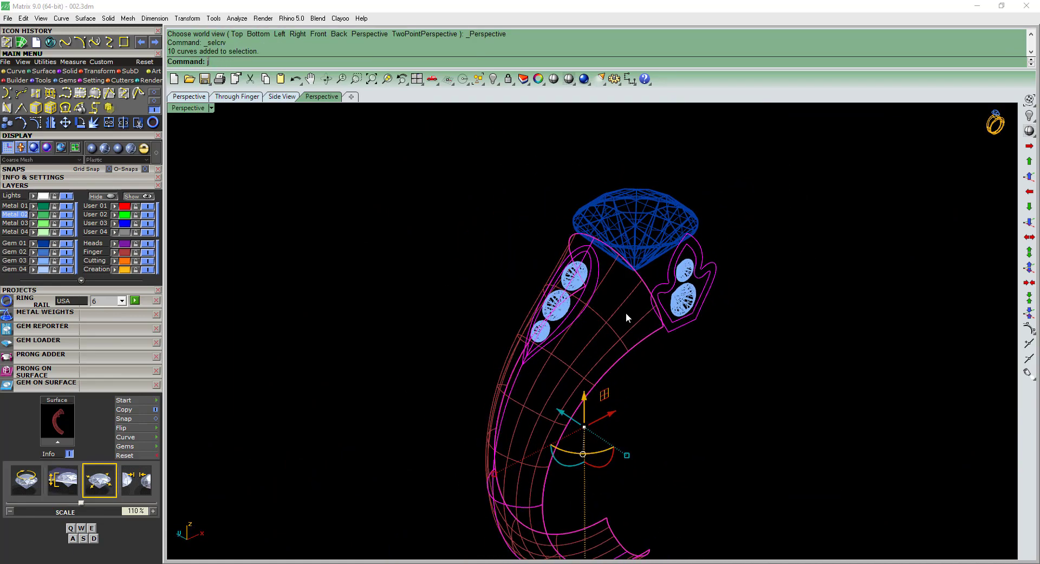
click(479, 342)
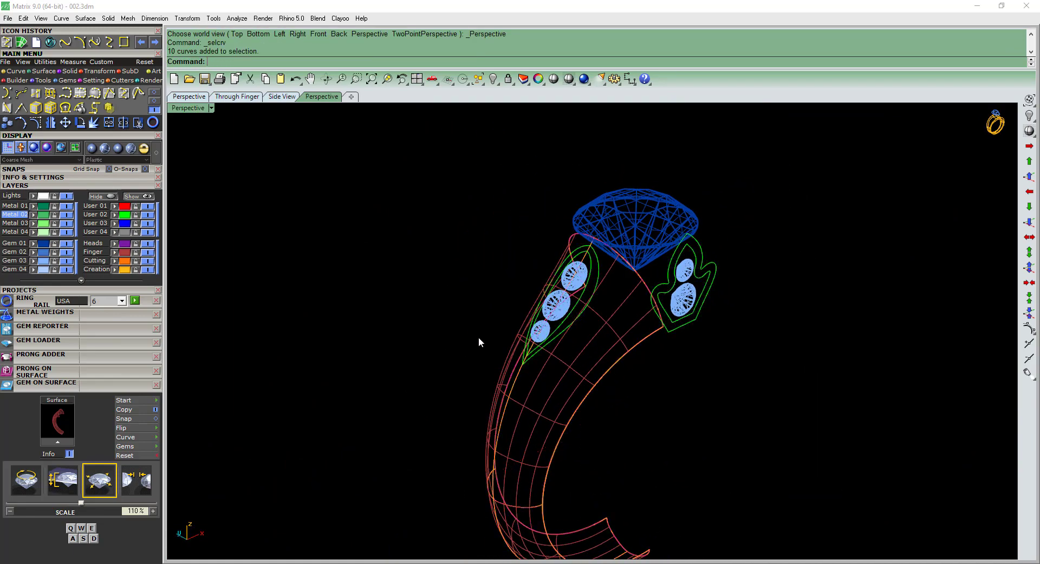
Hide the Creation layer and join all the remaining visible curves.
click(146, 270)
right_drag(418, 281, 696, 428)
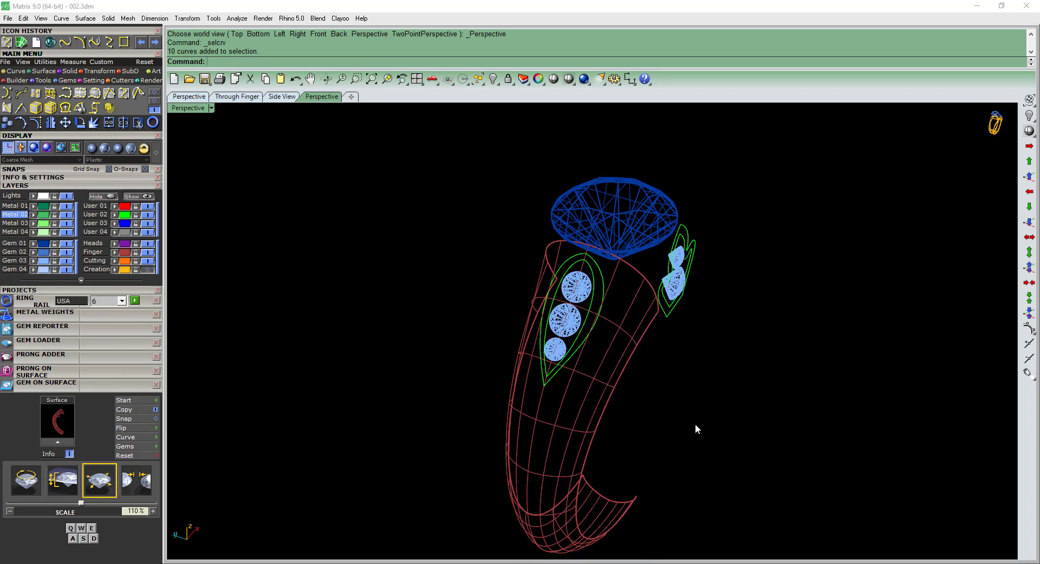
scroll(626, 310, up, 3)
key(F2)
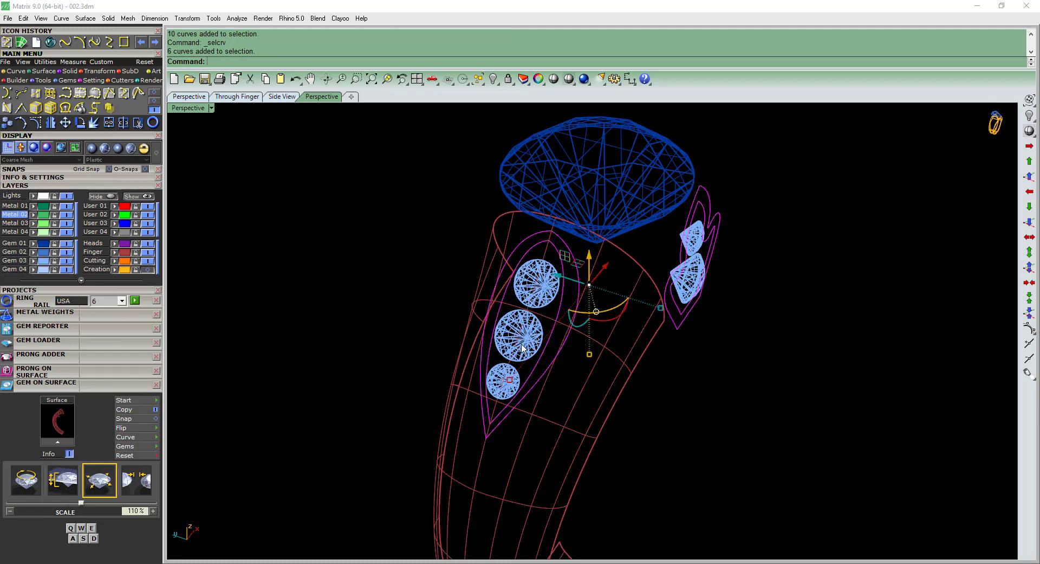
right_drag(659, 331, 681, 320)
key(ctrl+j)
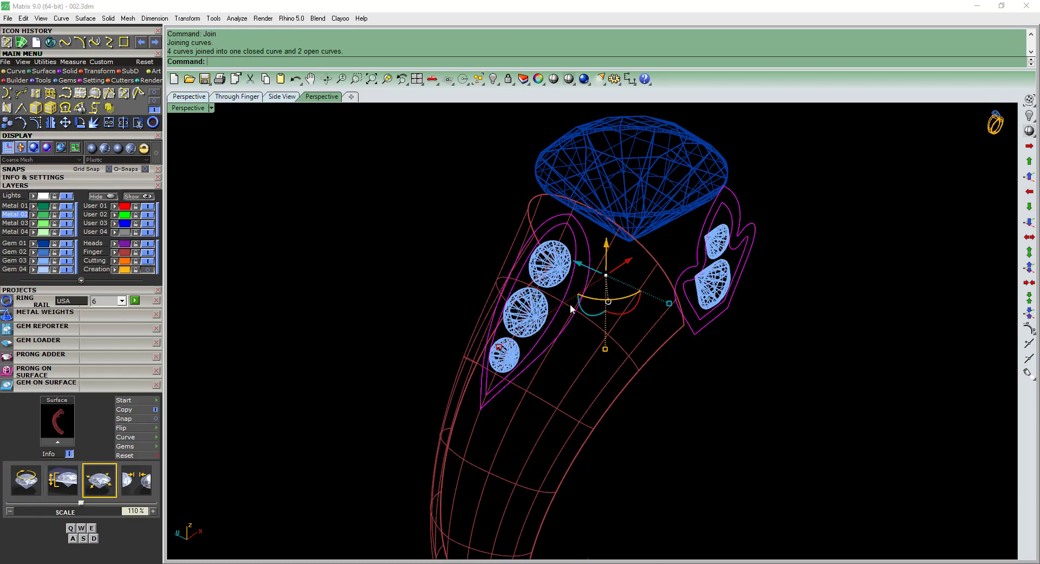
key(Escape)
Try to join the two halves of the outer frame curve around the shoulder gems.
right_drag(573, 304, 587, 205)
click(590, 273)
shift+click(602, 258)
scroll(563, 230, up, 6)
shift+click(572, 212)
scroll(588, 206, down, 2)
right_drag(577, 207, 601, 210)
key(ctrl+j)
Trim the overlapping upper ends of the two outer frame curve halves against each other.
click(604, 206)
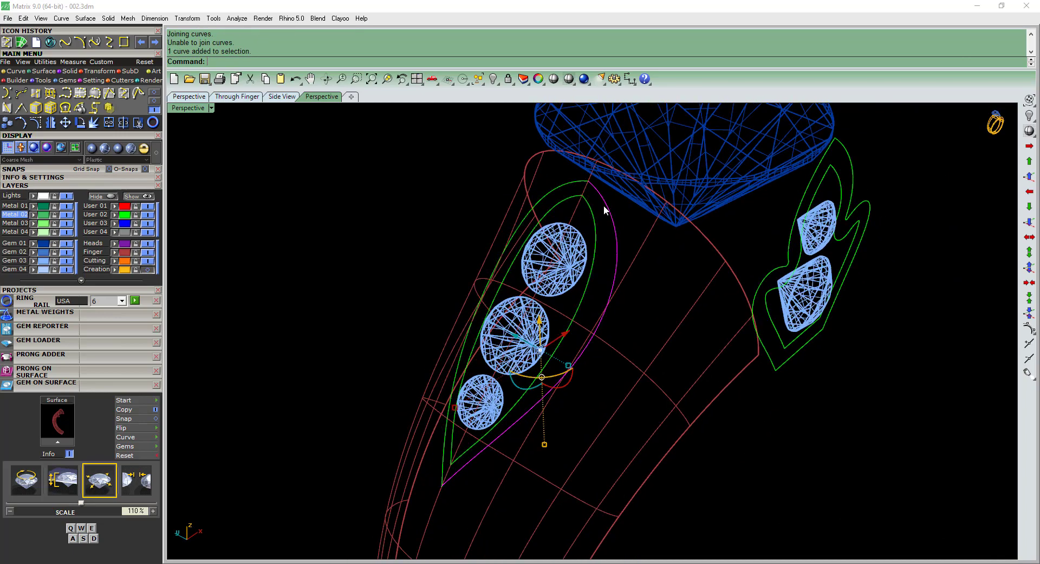
right_drag(558, 178, 579, 185)
scroll(580, 184, up, 8)
scroll(601, 220, down, 3)
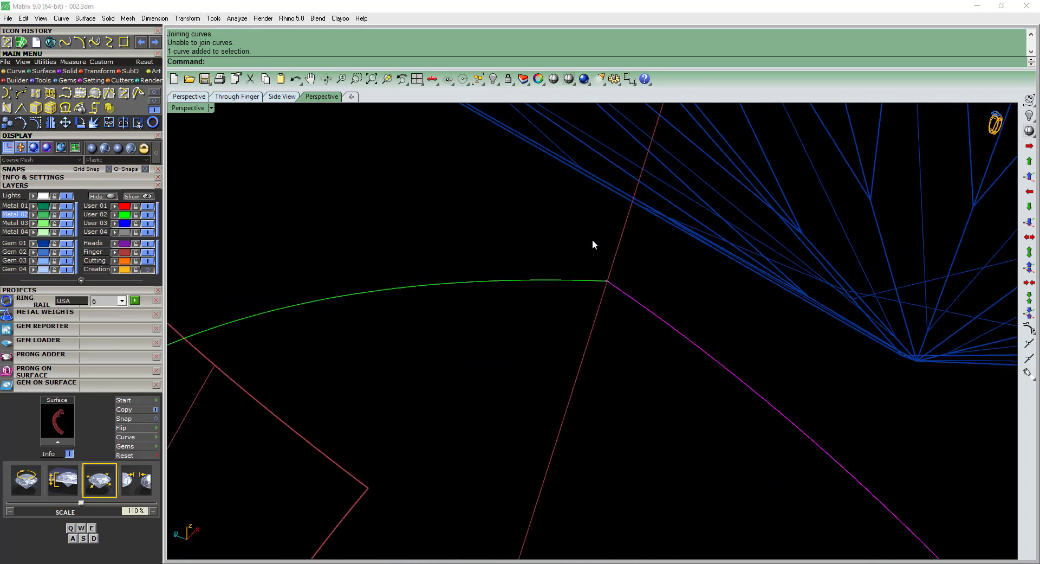
scroll(603, 286, up, 2)
scroll(611, 282, down, 1)
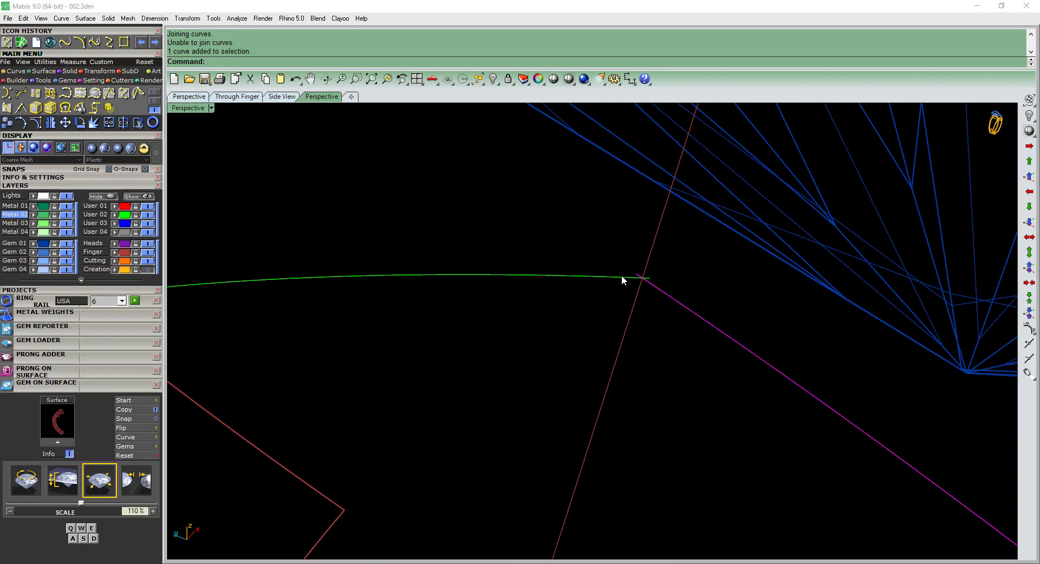
shift+click(622, 277)
key(ctrl+t)
click(647, 279)
click(638, 275)
right_click(639, 277)
scroll(680, 370, down, 10)
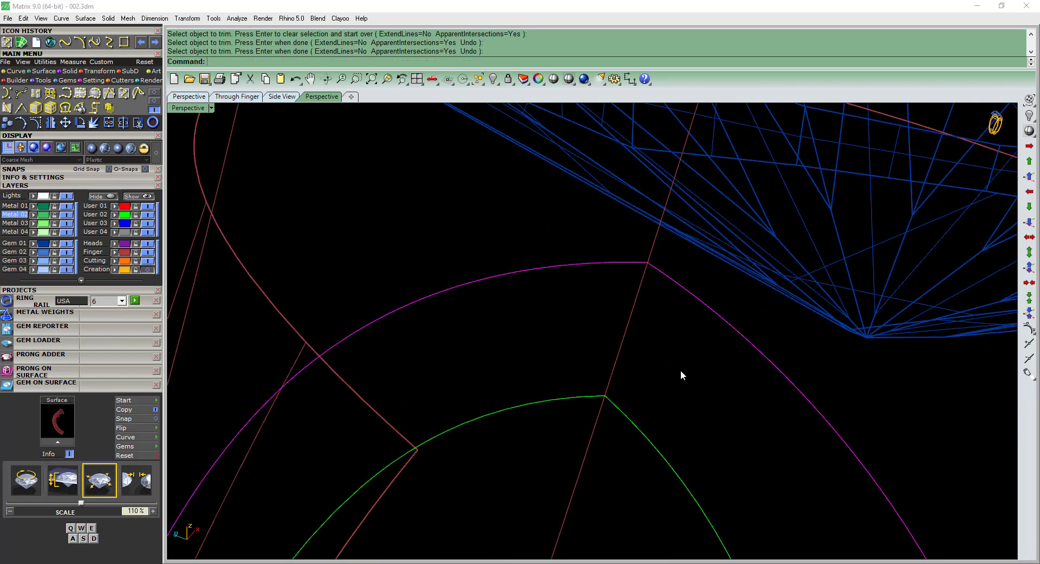
Trim the overlapping lower ends of the two outer frame curve halves against each other.
scroll(619, 422, up, 8)
click(615, 307)
scroll(615, 307, up, 10)
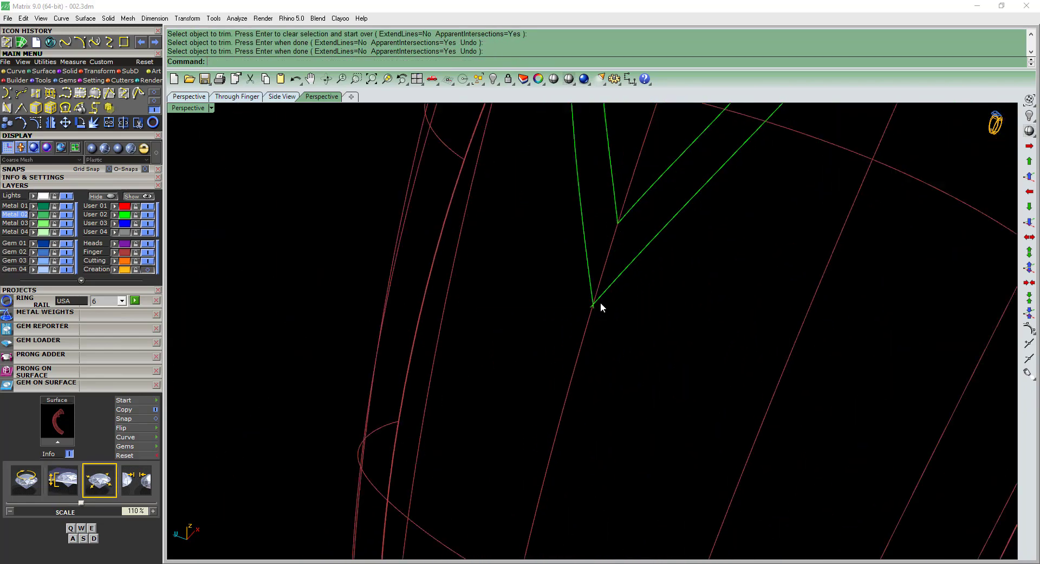
click(595, 306)
shift+click(575, 315)
key(ctrl+t)
click(568, 335)
click(579, 339)
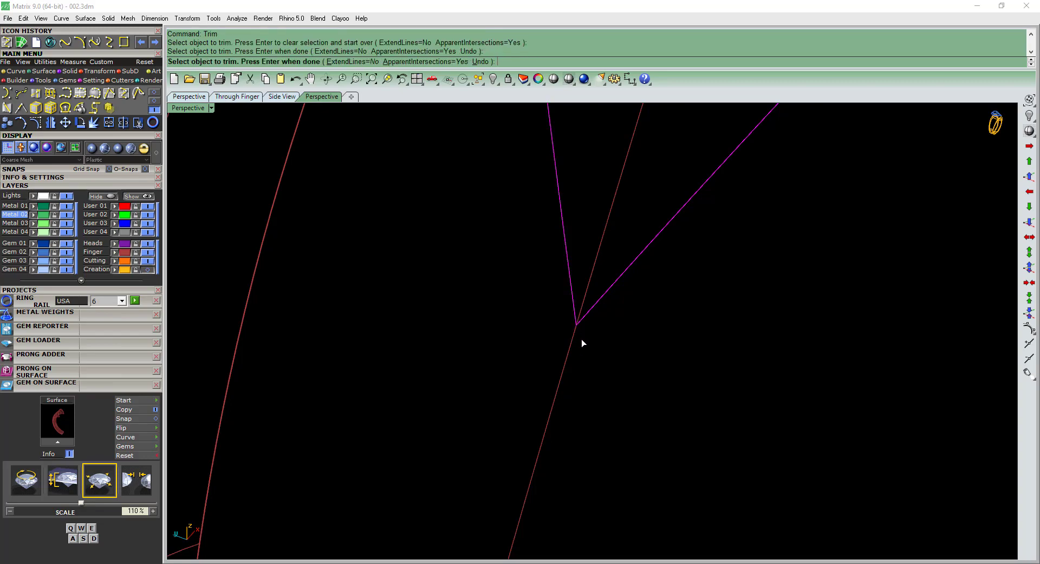
right_click(581, 340)
Join the two trimmed outer frame curve halves into one closed curve around the shoulder gems.
scroll(583, 347, down, 15)
scroll(615, 352, up, 7)
key(ctrl+j)
scroll(628, 325, up, 4)
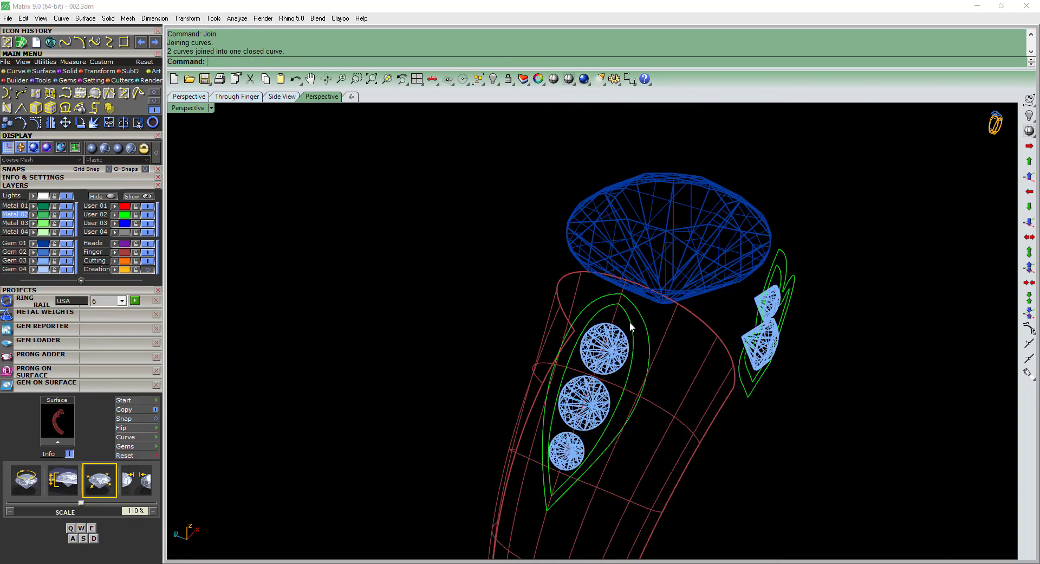
Assign the inner and outer frame curves around the shoulder gems to the User 02 layer.
click(630, 321)
shift+click(636, 316)
right_drag(636, 316, 617, 291)
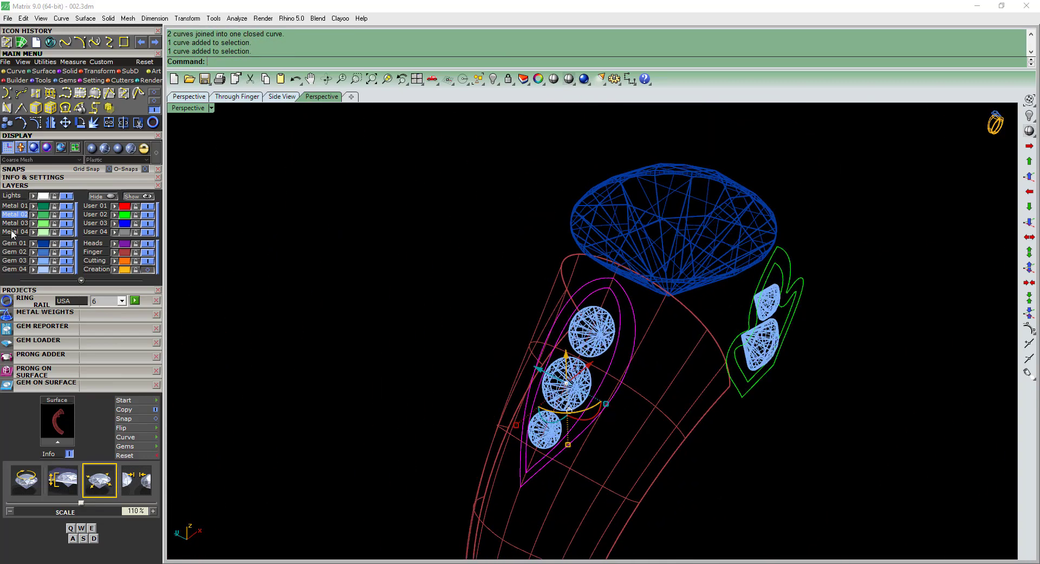
click(113, 215)
Set the perspective view to the Plastic display mode and save the ring file.
key(ctrl+alt+s)
mouse_move(662, 330)
right_down()
mouse_move(577, 330)
mouse_move(617, 356)
mouse_move(583, 334)
right_up()
scroll(578, 331, down, 4)
click(595, 366)
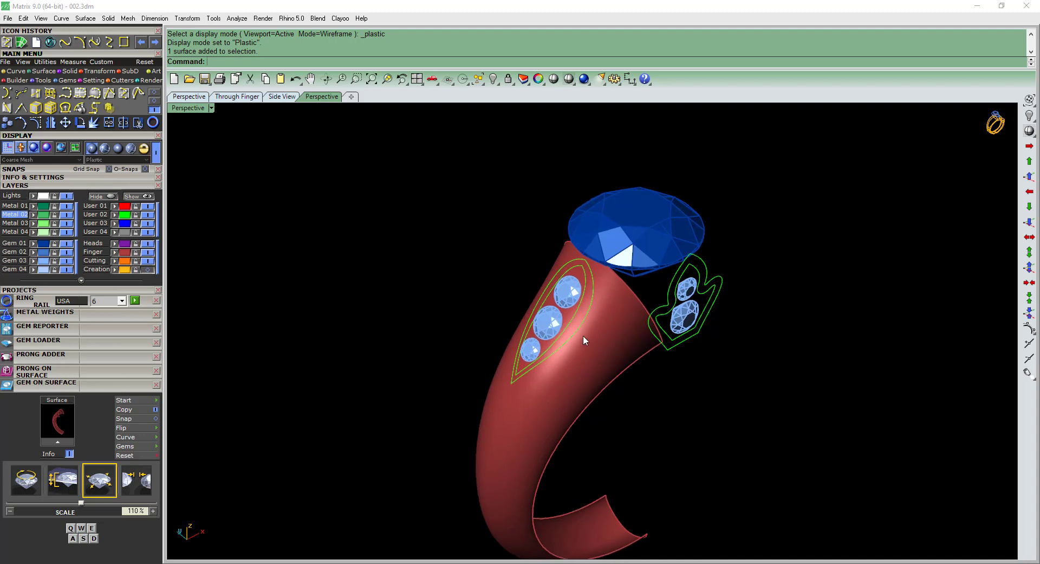
key(ctrl+s)
Switch to Photos and examine the shoulder and shank details in the reference picture 002.jpeg.
drag(432, 402, 623, 233)
key(Escape)
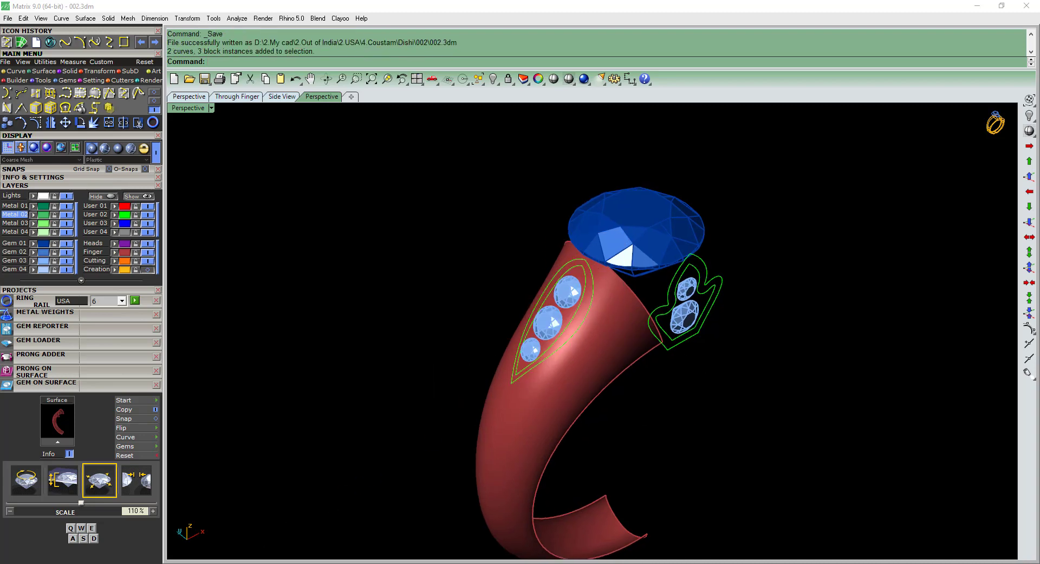
key(alt+Tab)
scroll(461, 280, up, 2)
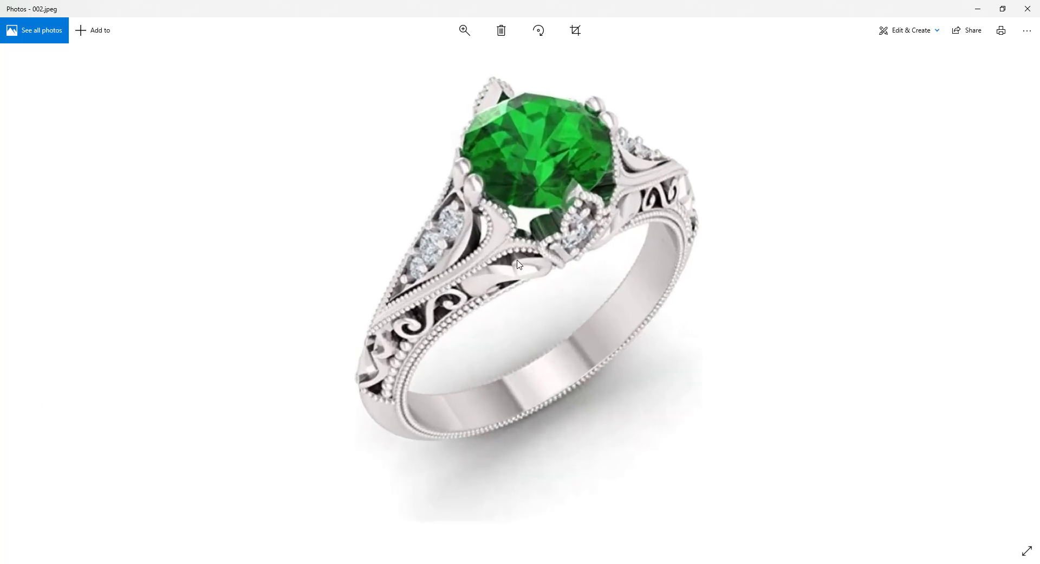
Place the reference picture 002.jpeg in a small window beside the ring model and examine its shoulder and lower gallery up close.
click(978, 9)
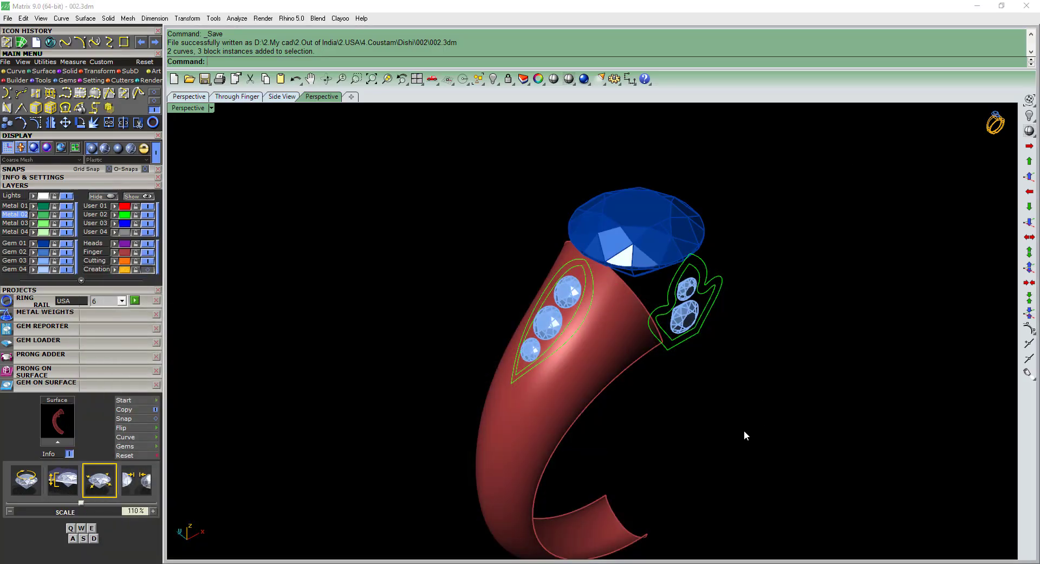
click(611, 324)
click(644, 426)
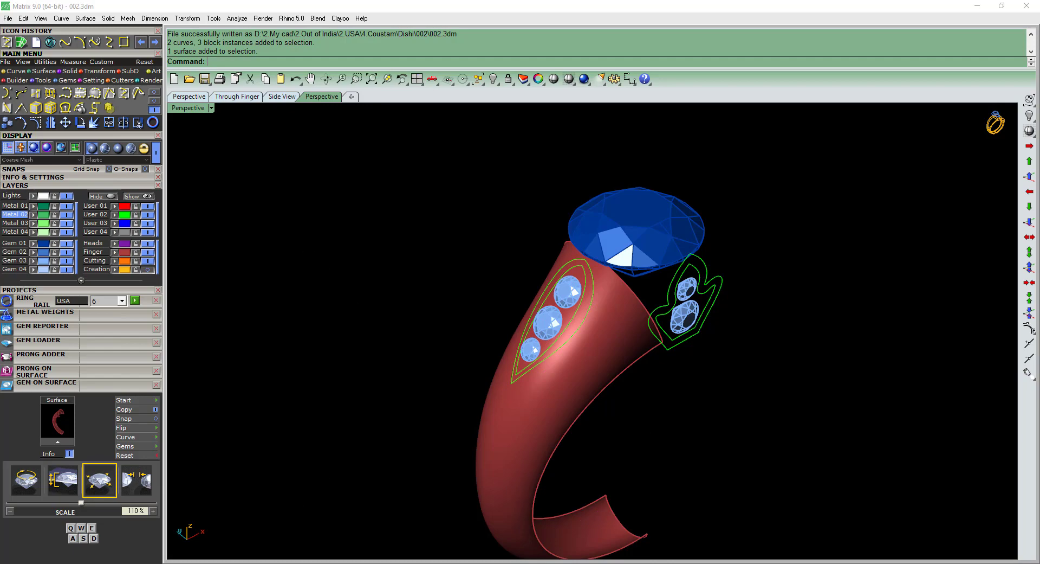
key(alt+Tab)
drag(635, 3, 311, 199)
scroll(298, 301, up, 1)
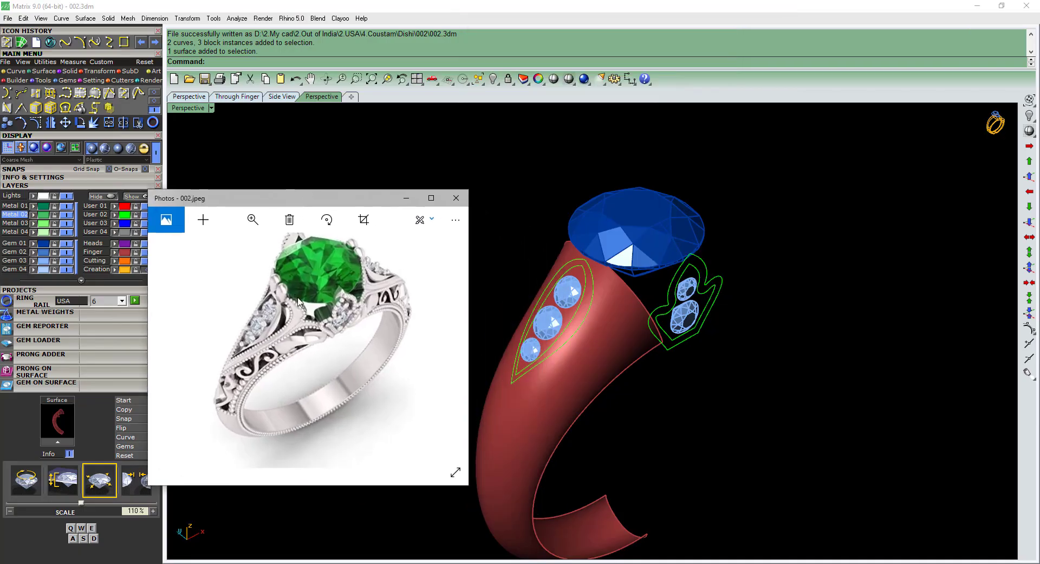
scroll(298, 298, up, 3)
shift+right_drag(672, 378, 712, 361)
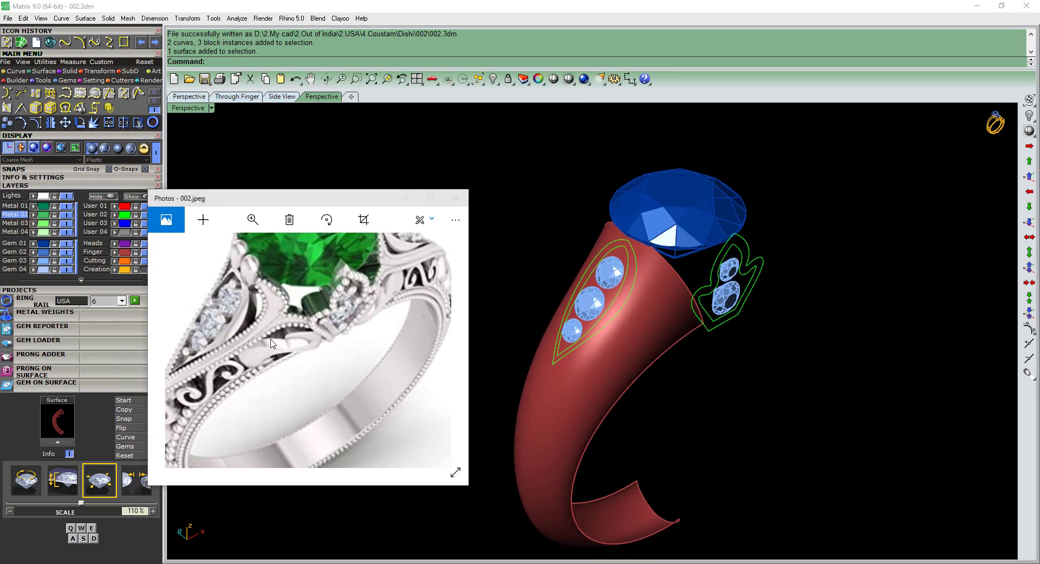
drag(271, 340, 298, 340)
shift+right_drag(683, 362, 697, 360)
click(341, 350)
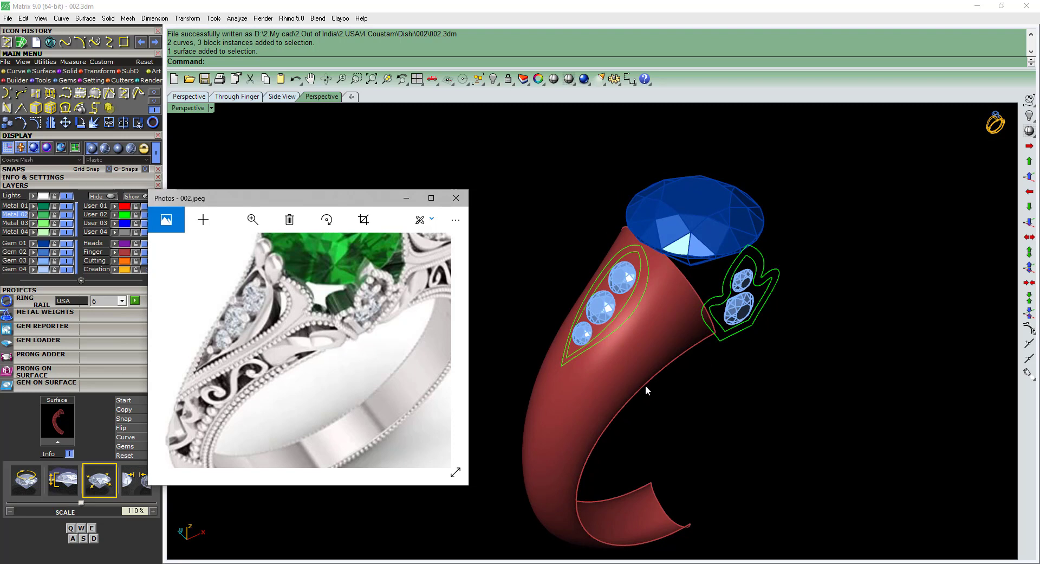
Draw an interpolated curve on the shank surface from the outer shoulder frame's lower tip, flaring outward along its side toward the center stone.
shift+right_drag(660, 399, 725, 389)
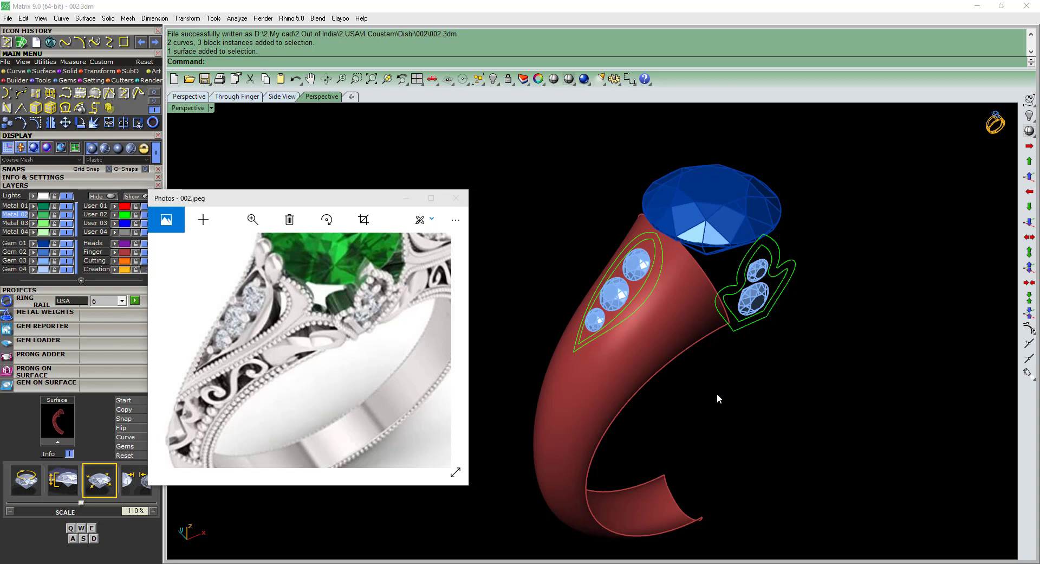
right_drag(718, 394, 641, 321)
scroll(633, 323, up, 2)
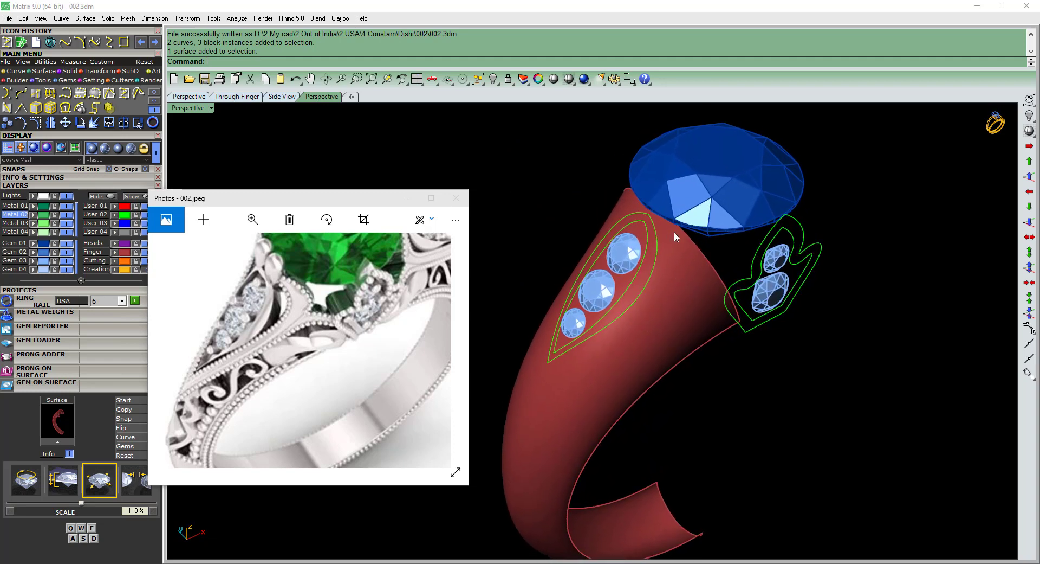
click(139, 94)
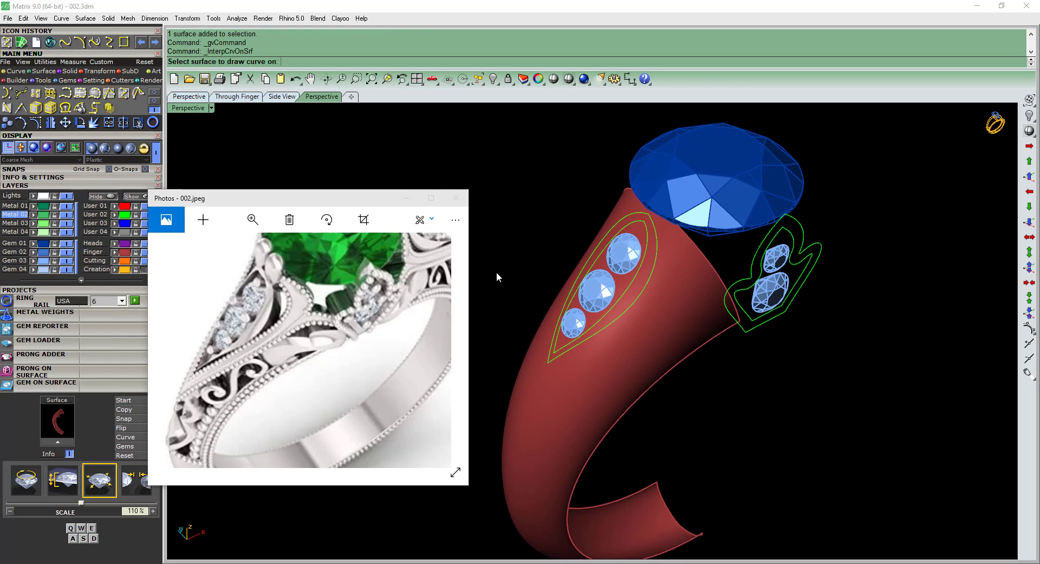
click(557, 400)
scroll(555, 401, up, 2)
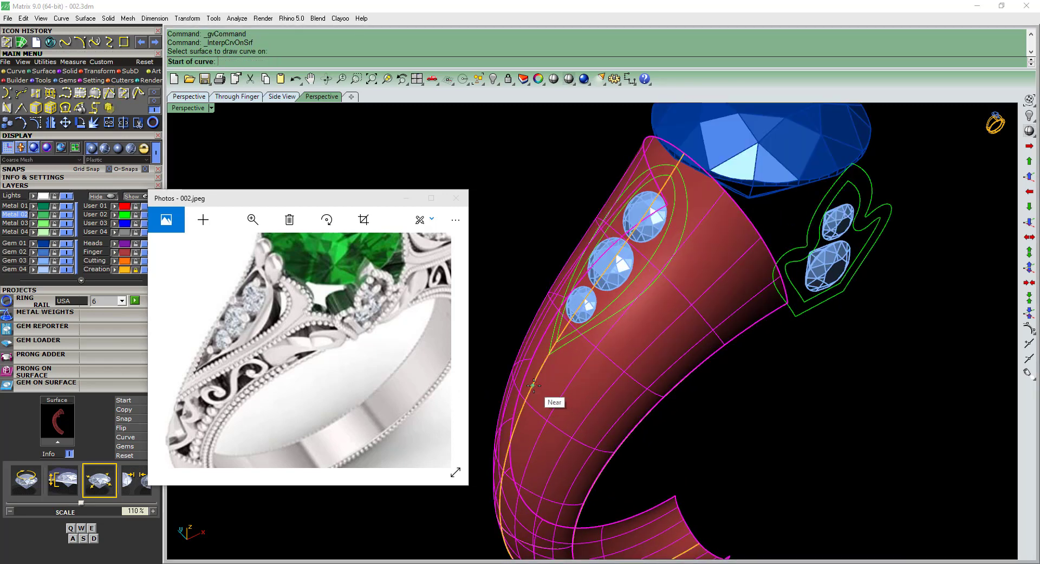
scroll(544, 369, up, 1)
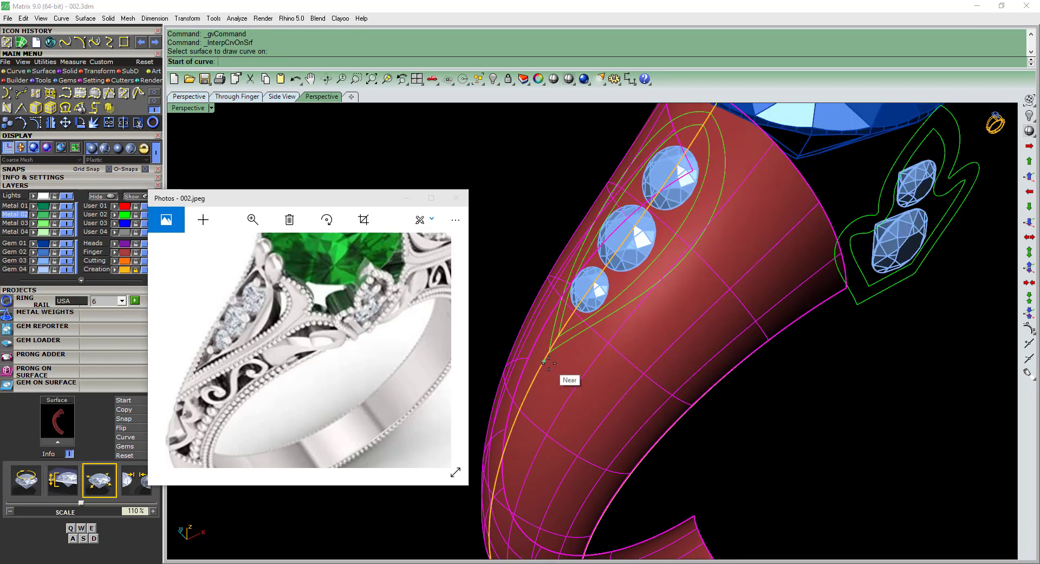
click(549, 355)
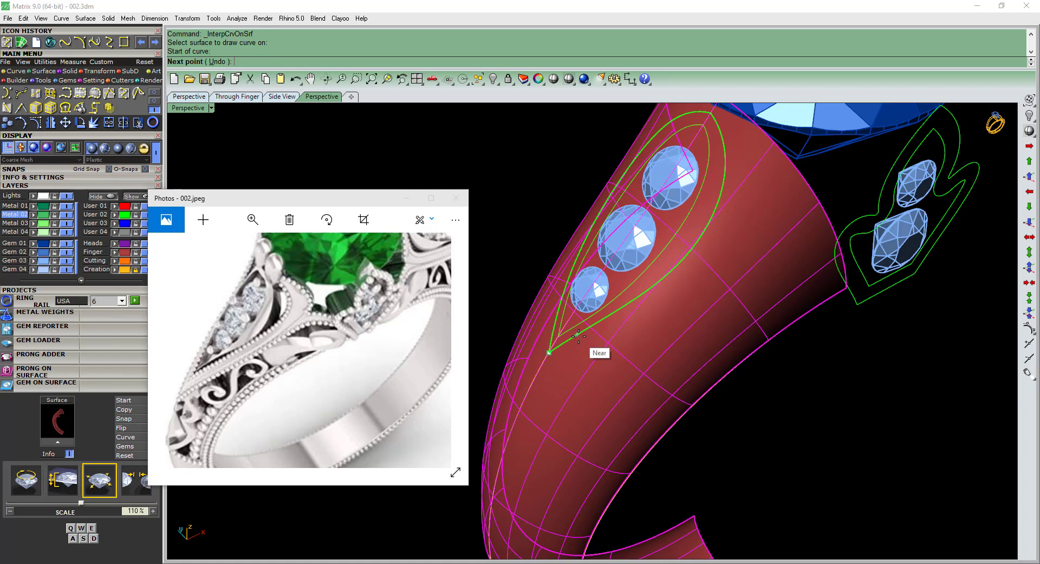
click(579, 335)
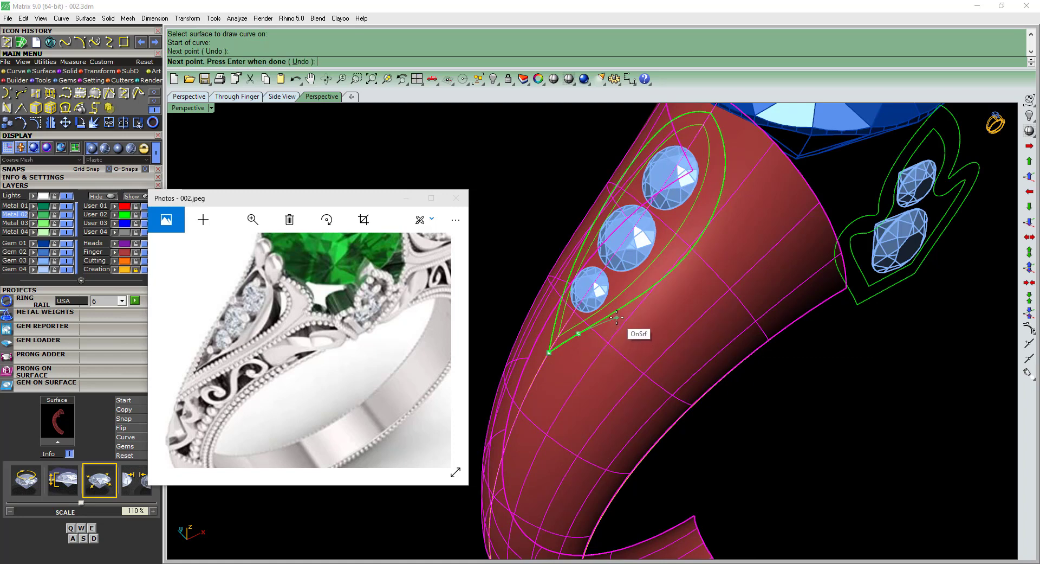
click(617, 317)
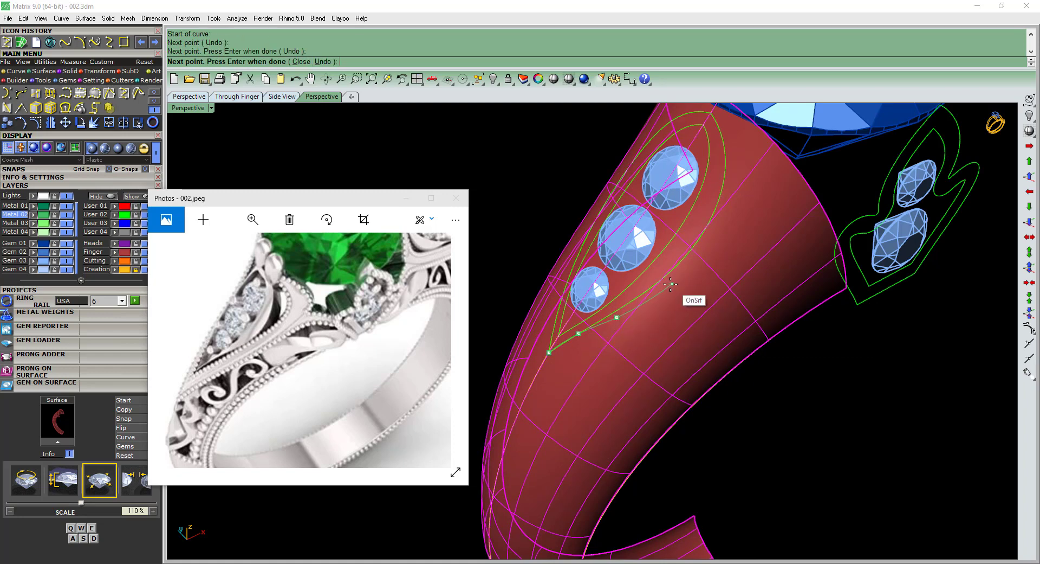
click(672, 283)
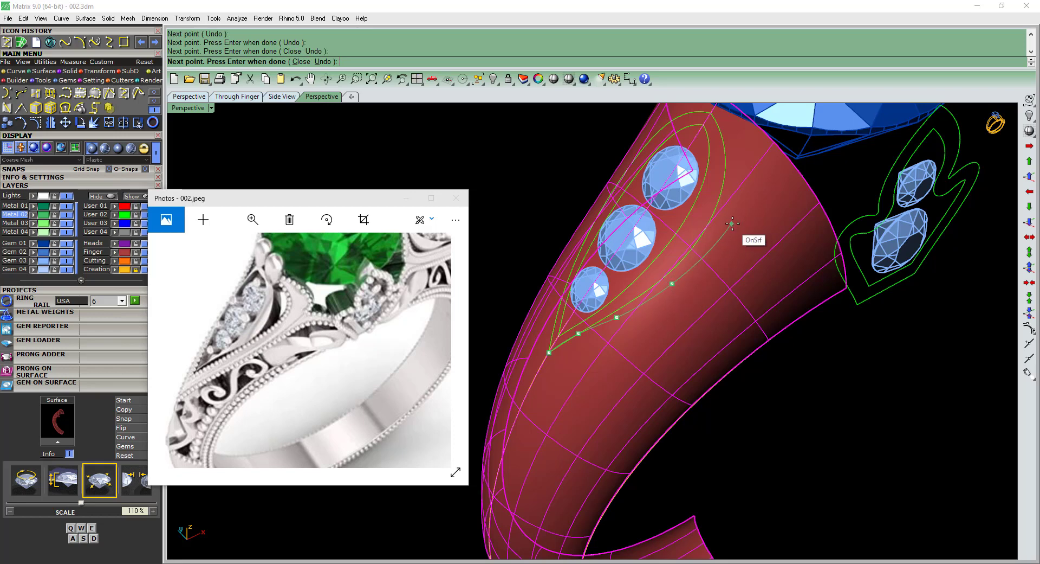
click(740, 220)
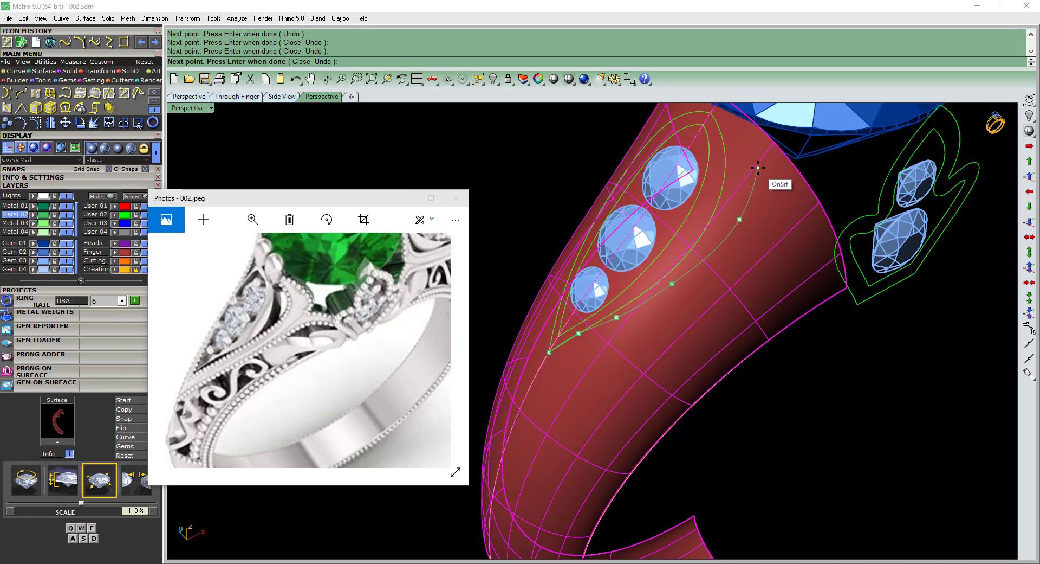
click(759, 165)
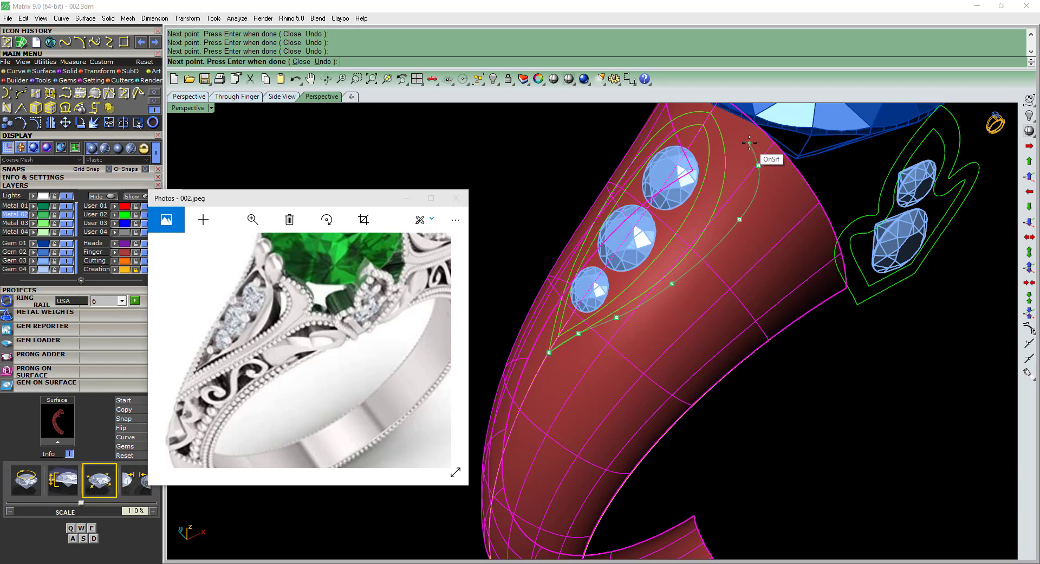
right_click(728, 132)
Extend the shank surface's upper edge under the center stone twice, using the Line type and an extension factor of 0.350.
scroll(743, 152, down, 10)
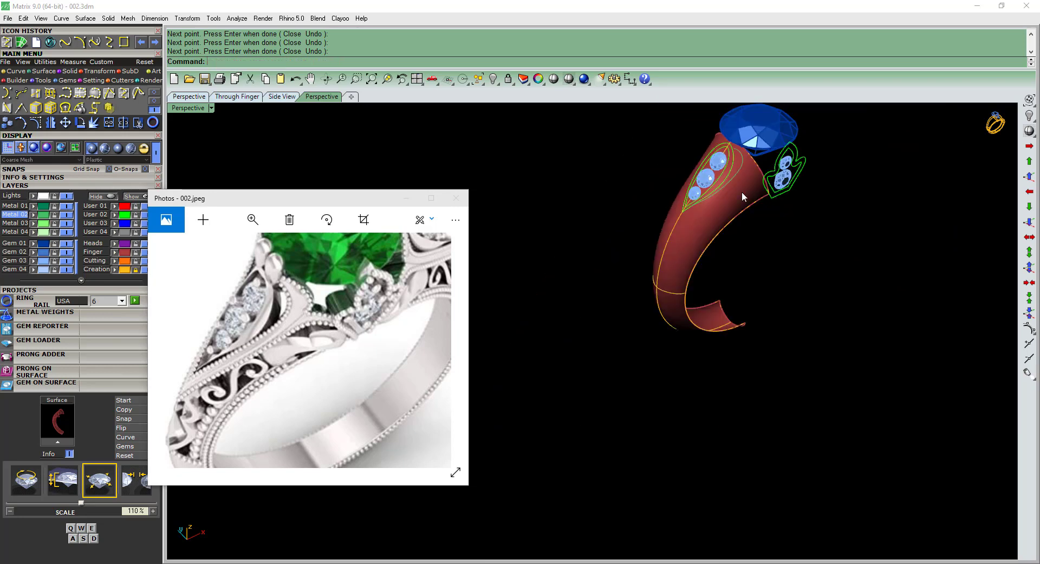
right_drag(743, 191, 726, 158)
scroll(726, 158, up, 10)
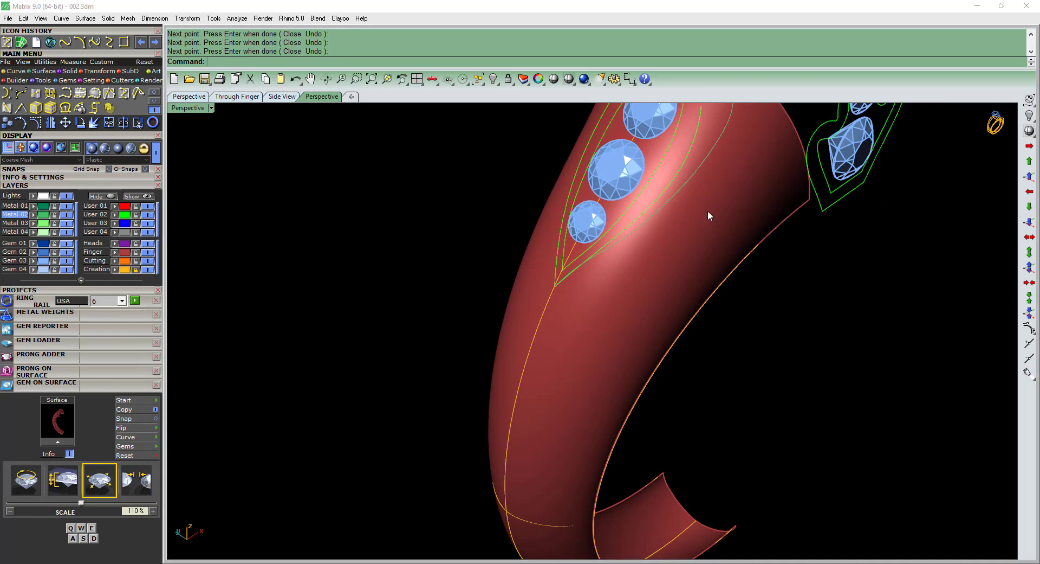
right_drag(708, 211, 746, 283)
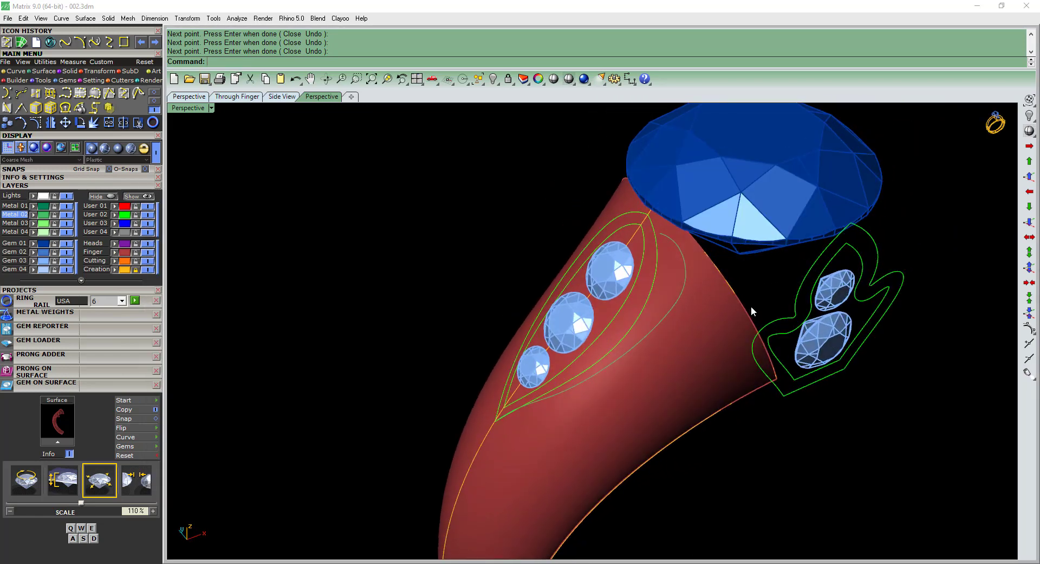
text(t)
key(Return)
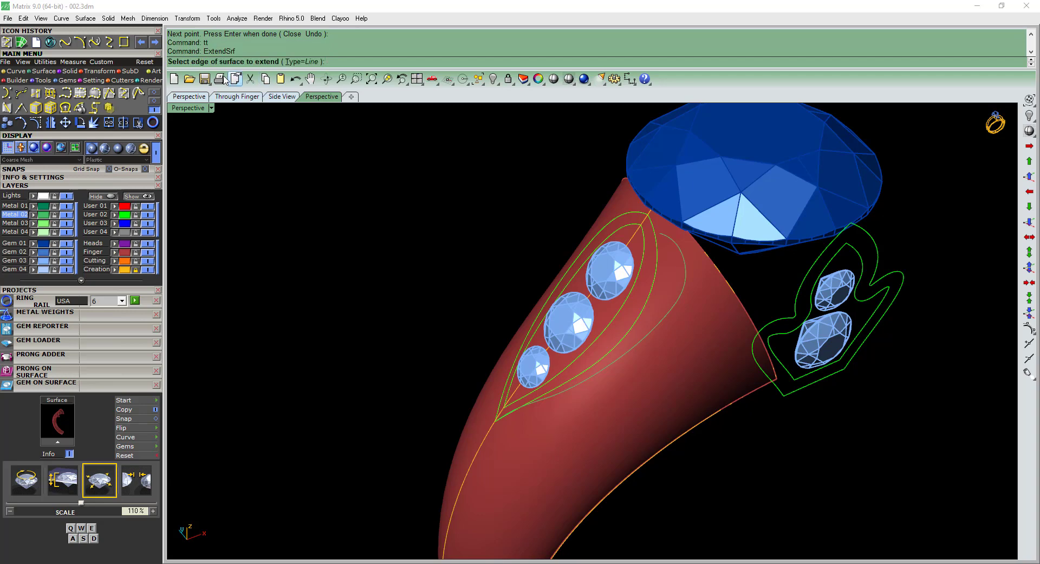
click(744, 309)
click(753, 293)
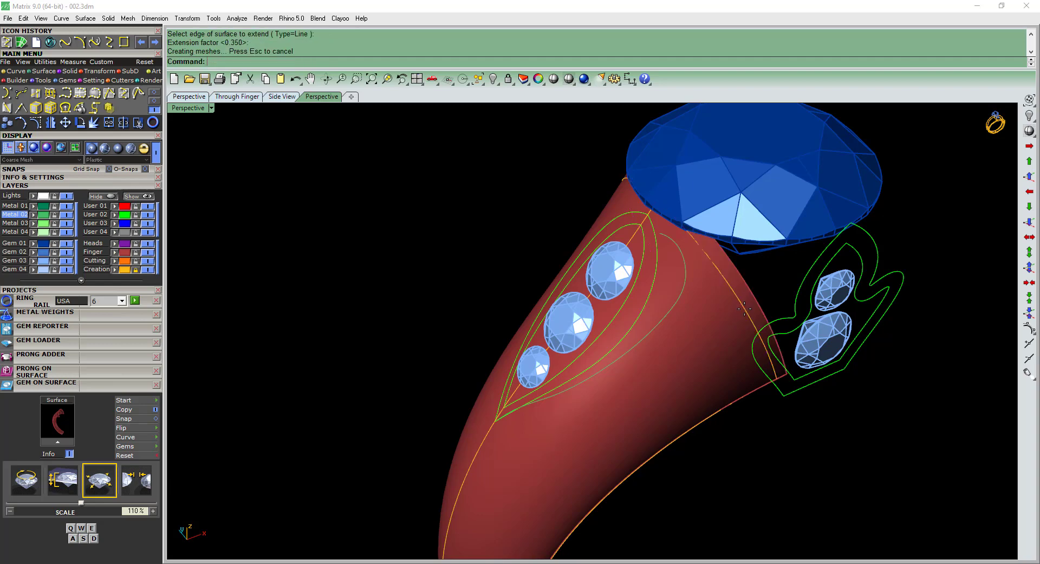
right_click(769, 301)
click(769, 297)
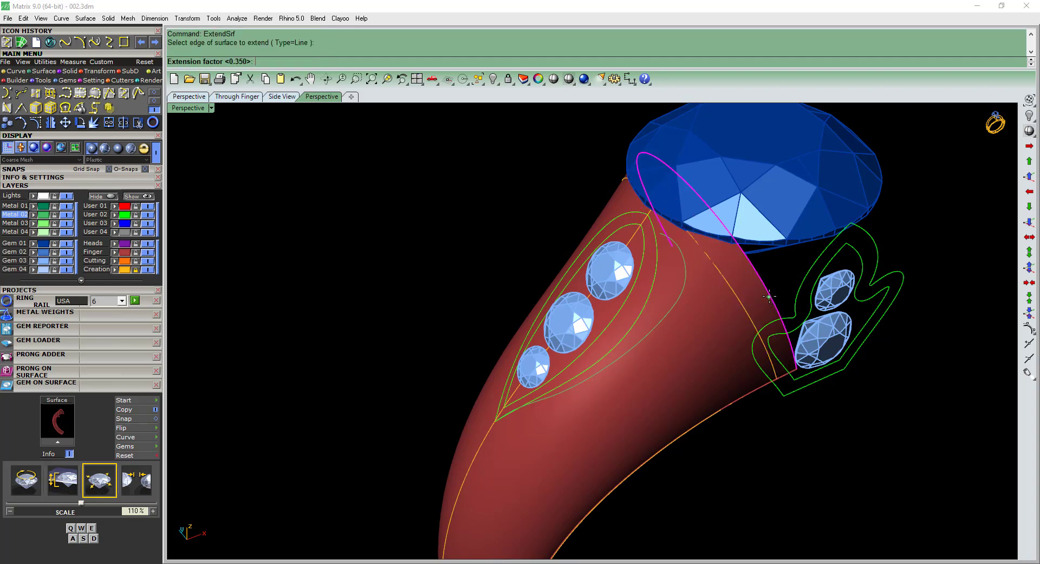
right_click(770, 298)
Rebuild the new curve beside the shoulder frame with a point count of 12 and degree 3.
right_drag(798, 458, 625, 312)
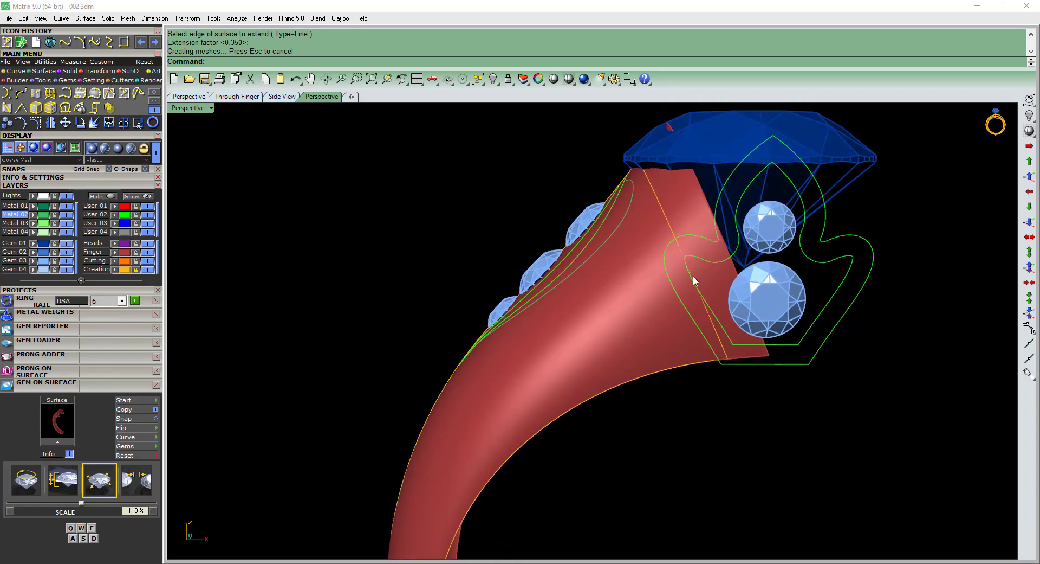
right_drag(694, 276, 717, 239)
click(701, 247)
right_drag(678, 313, 639, 350)
key(F10)
scroll(616, 341, up, 8)
key(Escape)
click(621, 339)
right_click(620, 339)
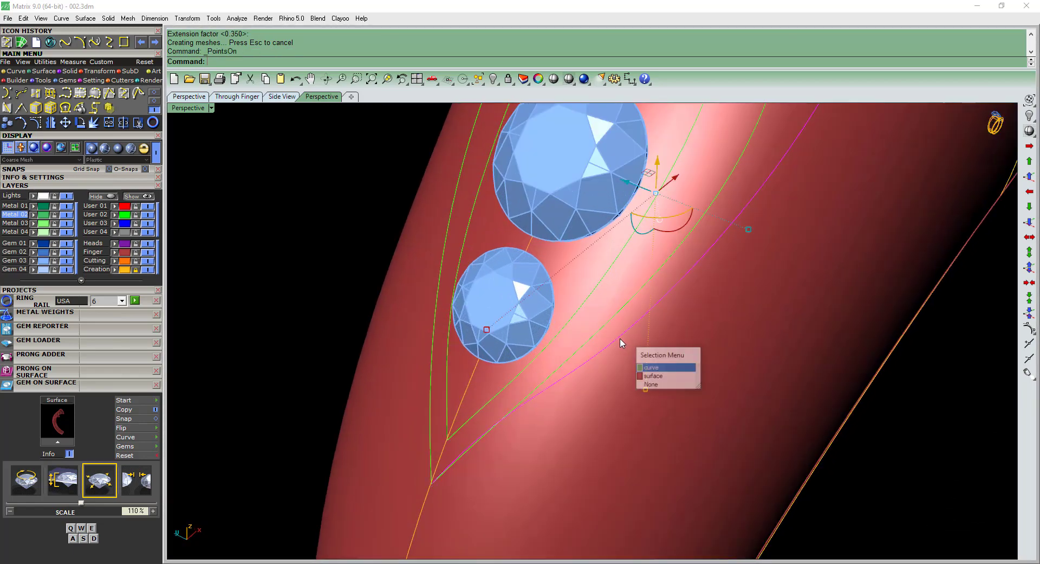
scroll(623, 341, down, 6)
scroll(627, 338, up, 3)
text(rr)
key(Return)
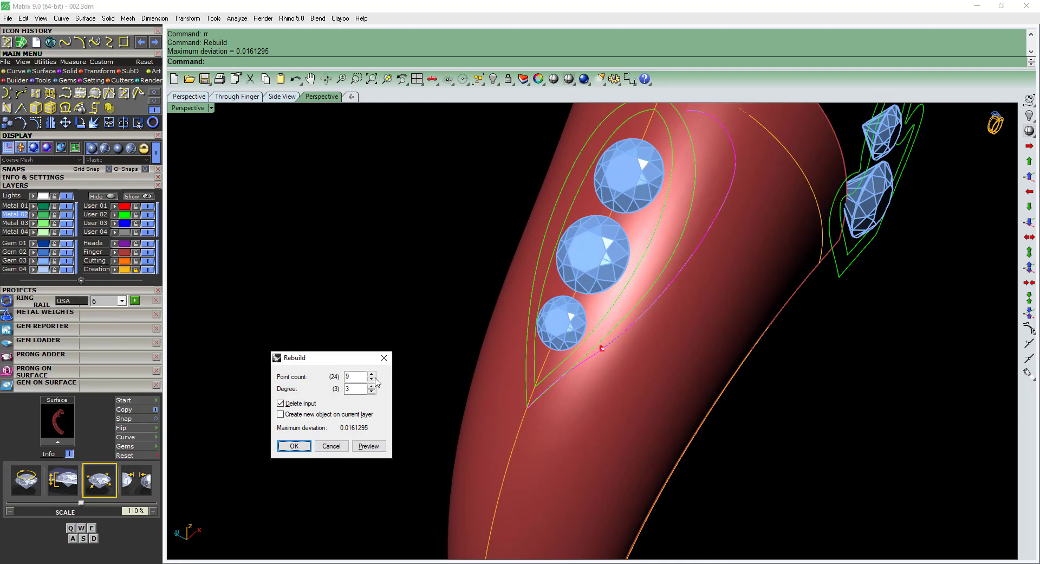
text(12)
key(Return)
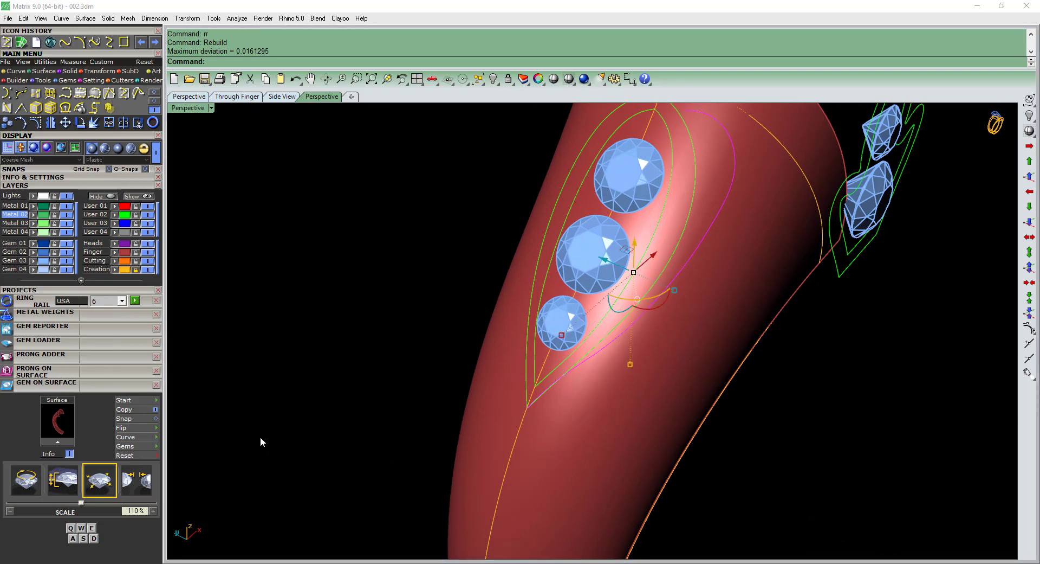
Show the rebuilt curve's control points and move the one beside the smallest shoulder gem slightly closer to the frame curve.
key(F10)
scroll(625, 424, up, 4)
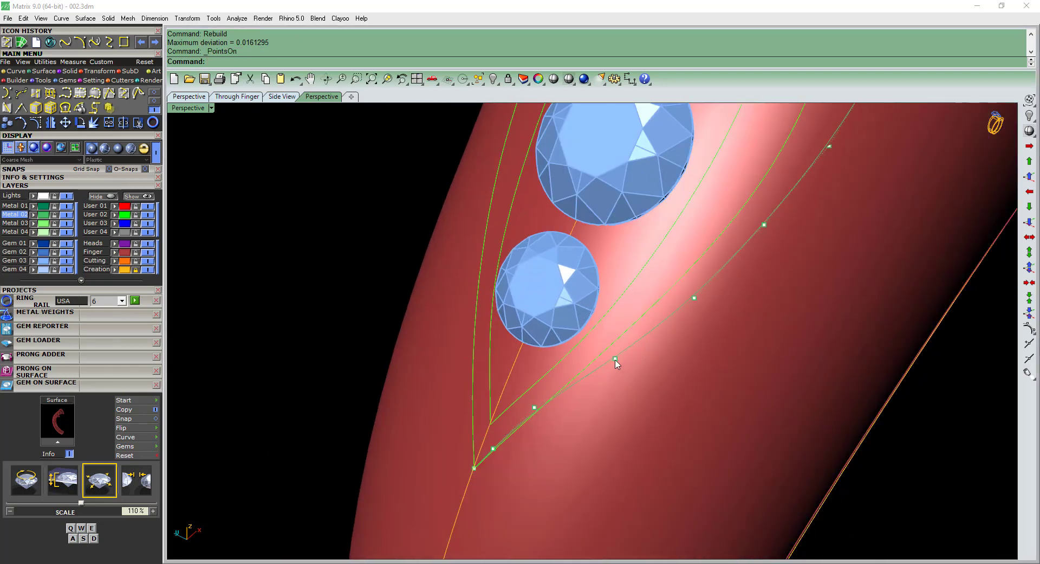
click(616, 359)
click(634, 389)
scroll(616, 365, up, 2)
drag(594, 349, 586, 347)
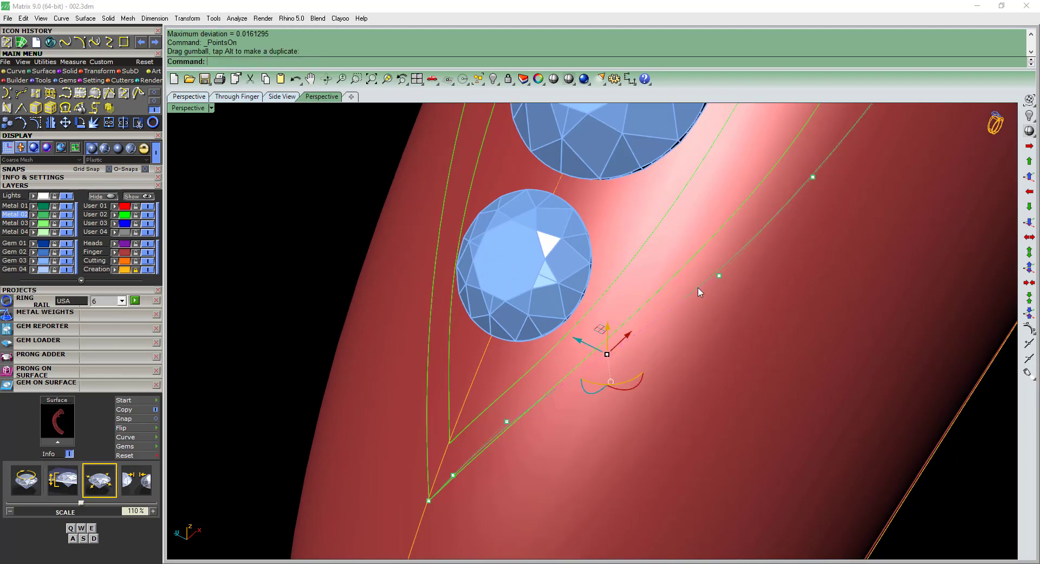
Shift two more control points higher on the curve slightly toward the shoulder frame, switch to Wireframe display, and hide the points.
click(719, 276)
text(a)
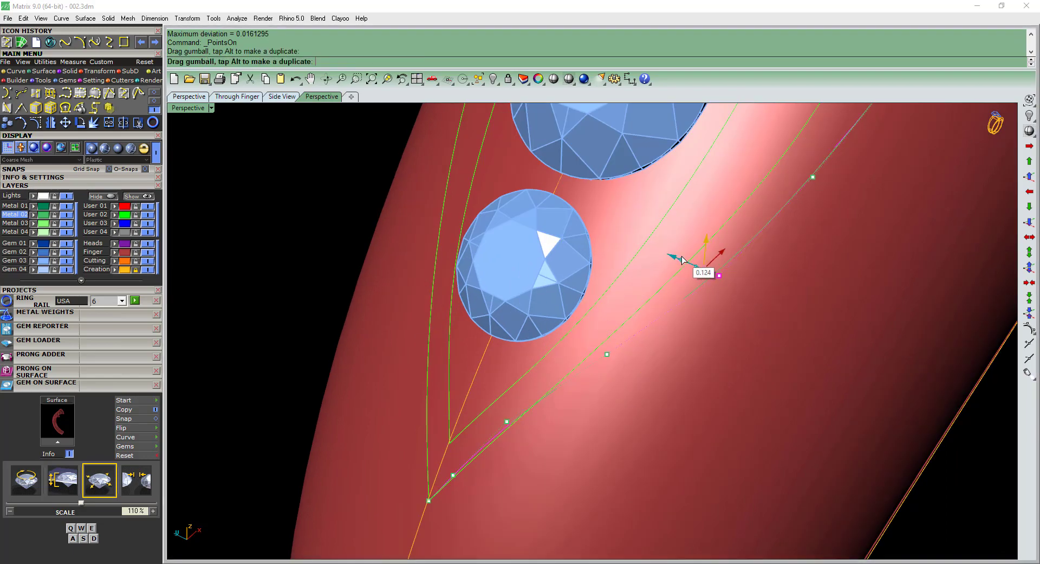
key(Return)
scroll(695, 301, down, 3)
click(759, 236)
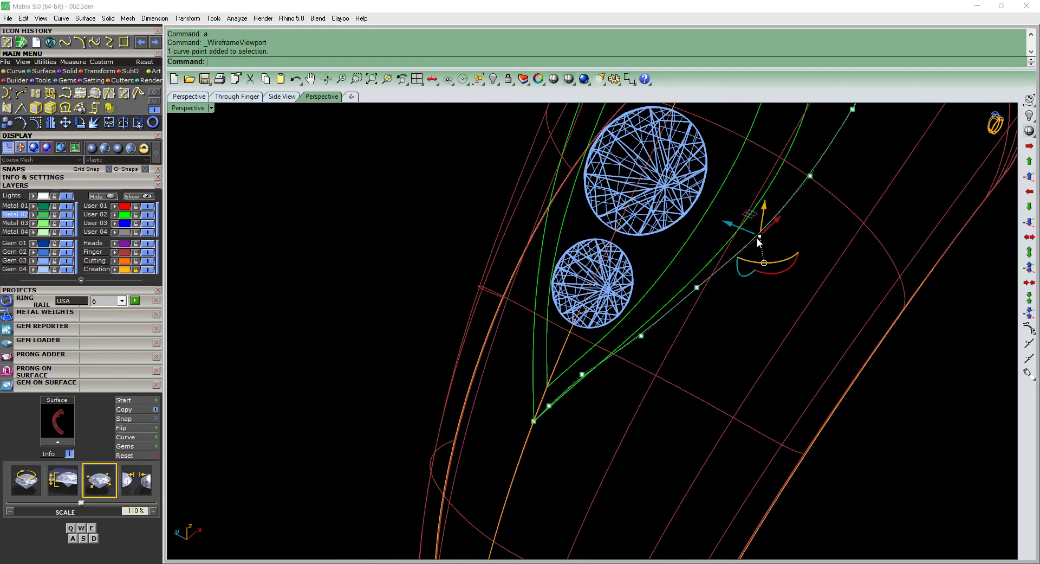
scroll(759, 236, up, 2)
drag(742, 227, 737, 223)
key(Escape)
scroll(746, 228, down, 6)
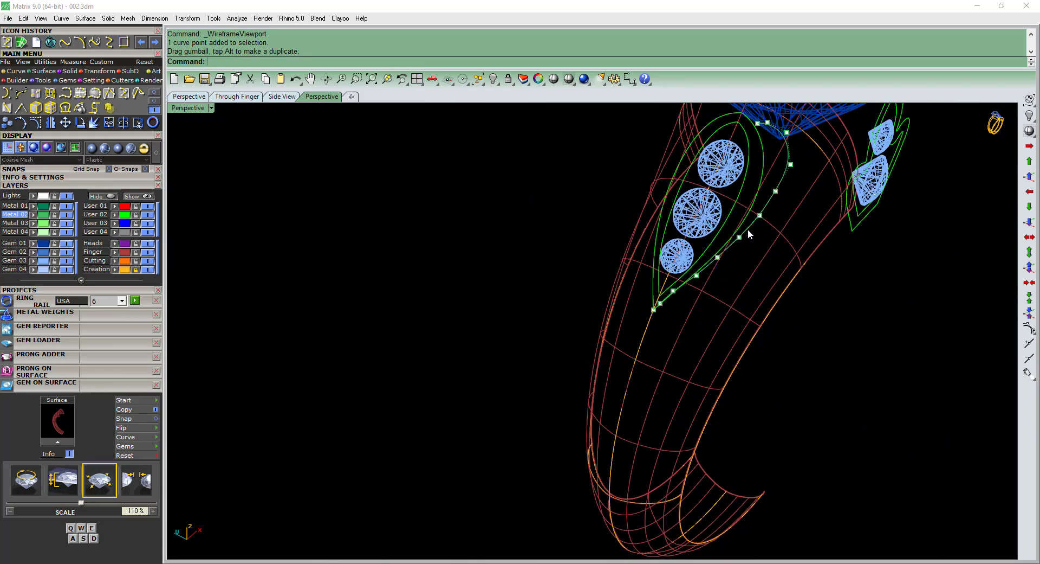
key(Escape)
Compare the adjusted shoulder curve and shank surface with the reference picture 002.jpeg, and put the picture away.
click(748, 229)
mouse_move(749, 231)
right_down()
mouse_move(762, 260)
mouse_move(765, 224)
mouse_move(744, 238)
right_up()
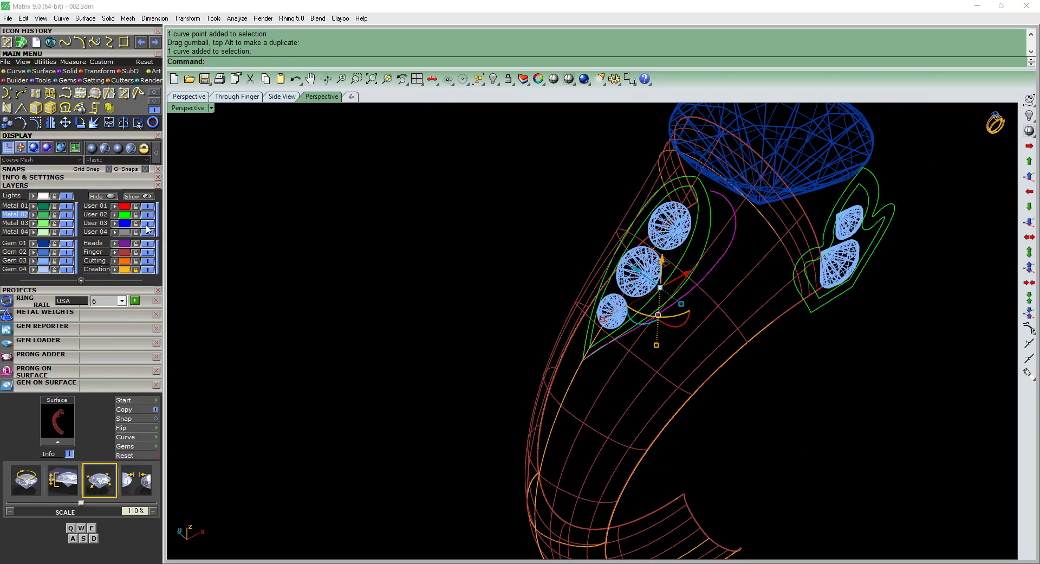
click(244, 563)
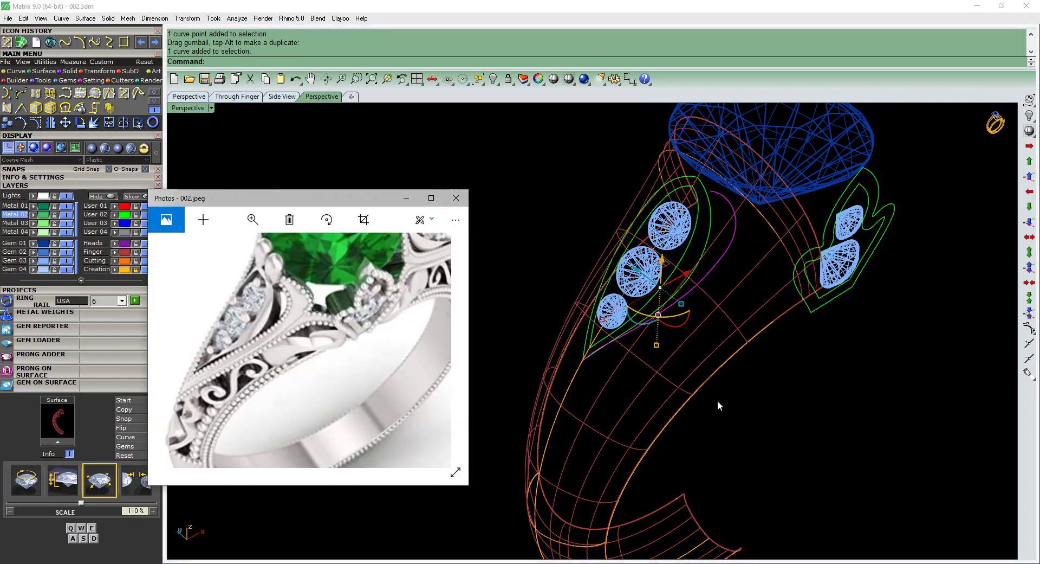
scroll(710, 300, up, 1)
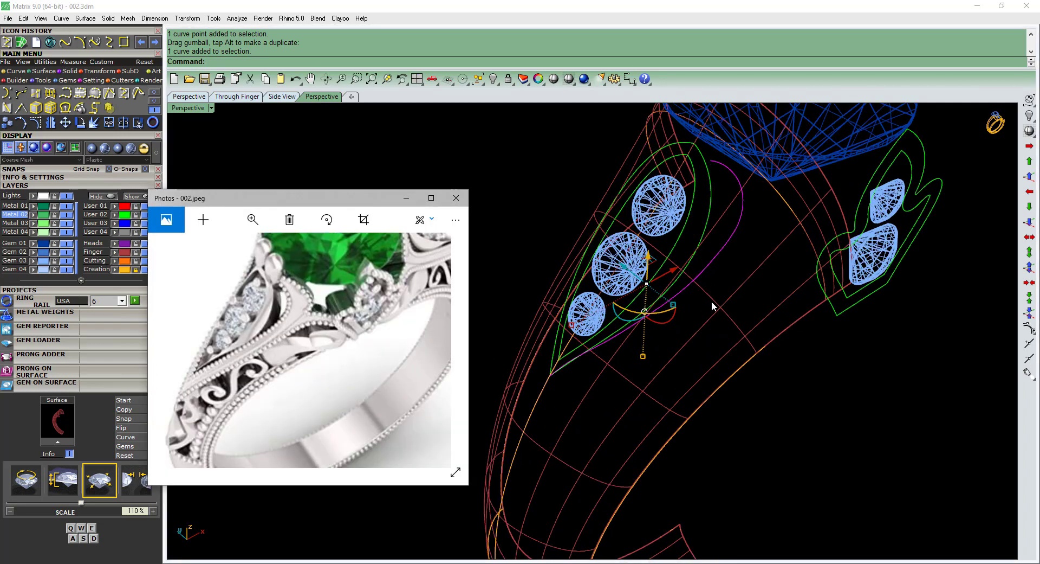
click(712, 297)
text(a)
key(Return)
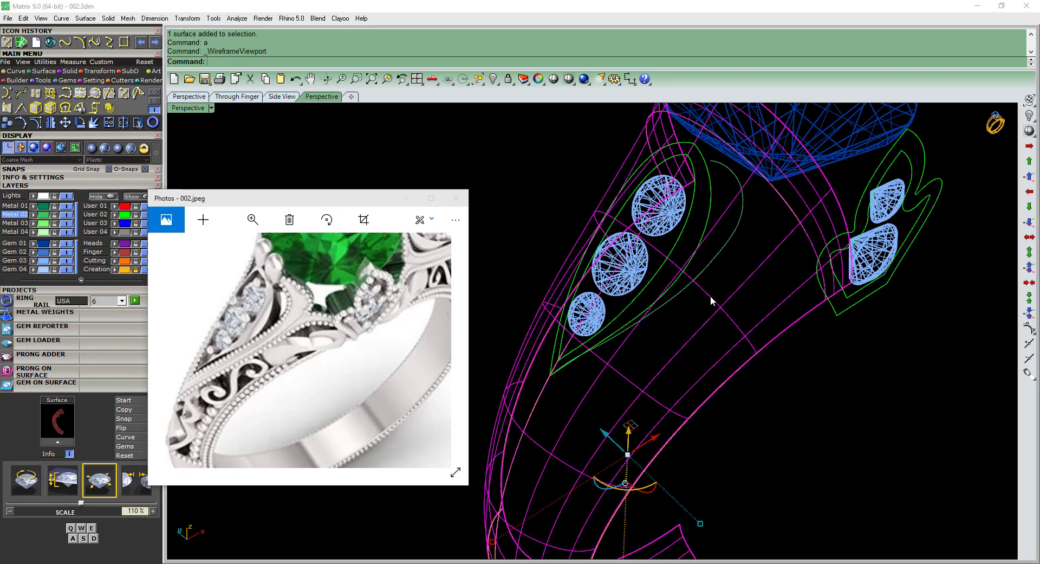
click(406, 198)
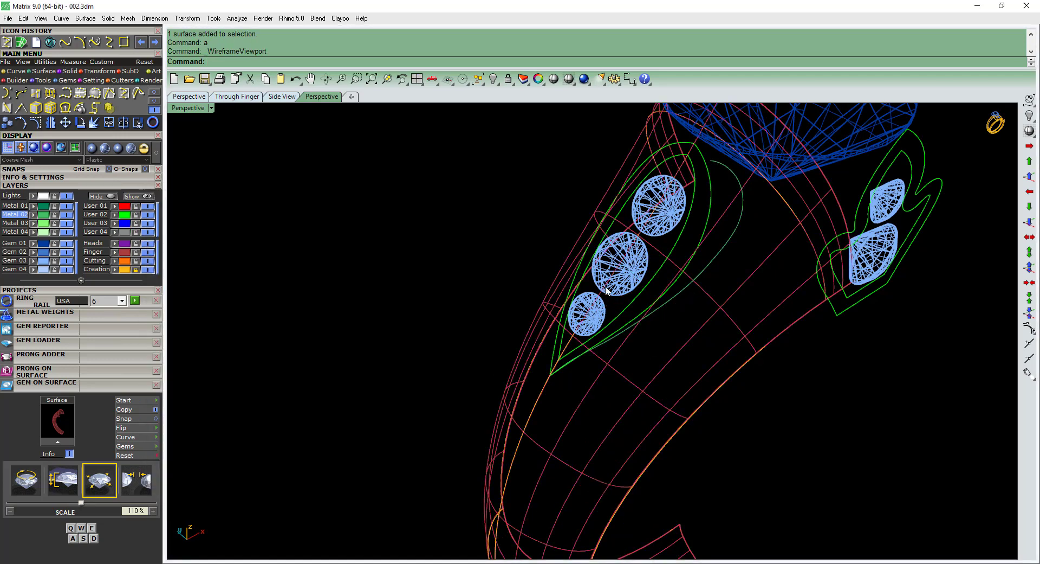
Pull the adjusted shoulder curve onto the shank surface and delete the original curve.
scroll(681, 300, up, 1)
click(678, 295)
right_click(678, 293)
click(714, 287)
right_click(713, 288)
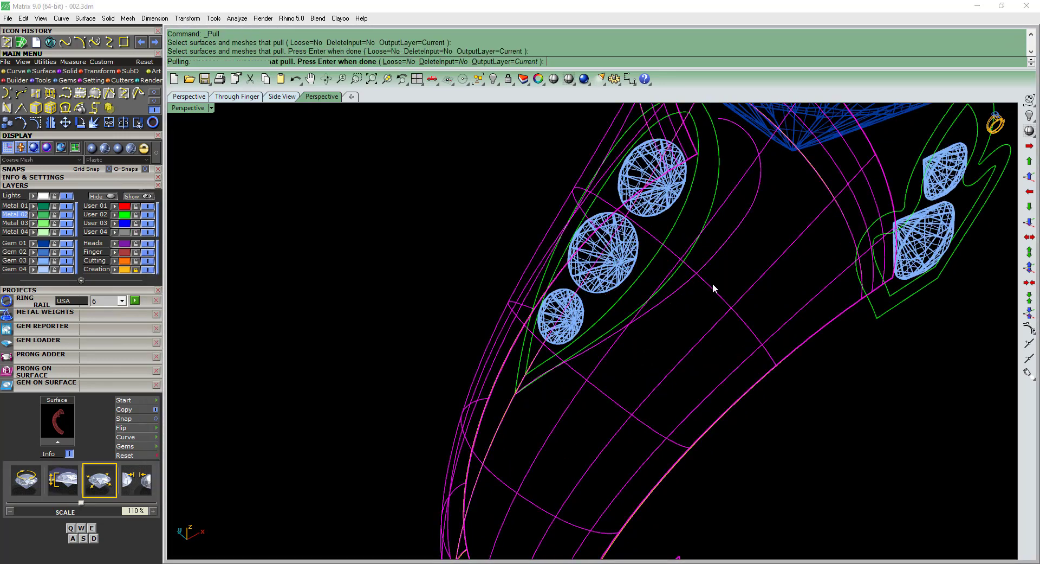
right_drag(689, 315, 598, 261)
scroll(597, 260, up, 8)
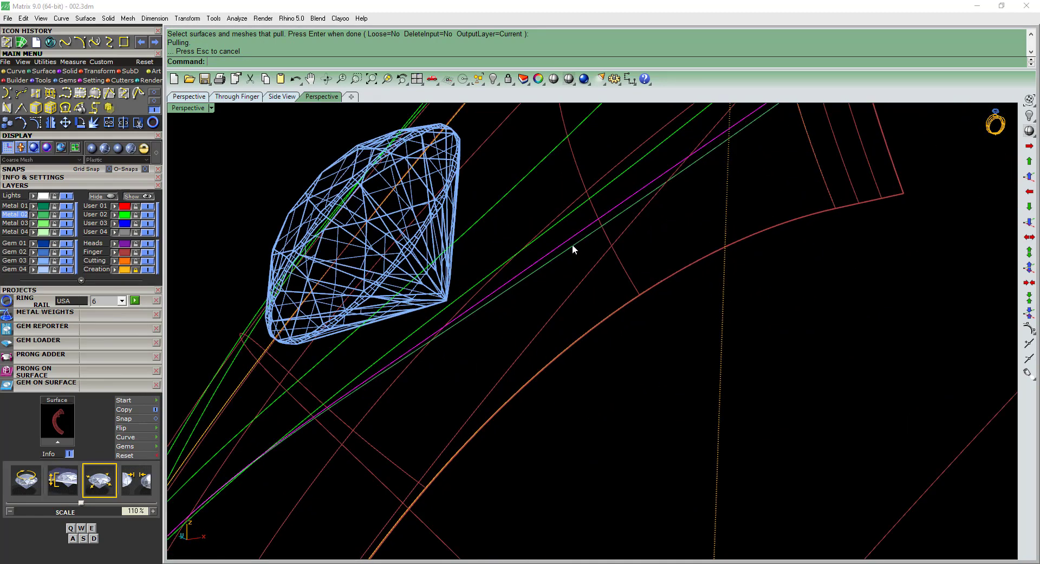
click(573, 244)
key(Delete)
Offset the pulled shoulder curve outward on the shank surface by a distance of 0.7.
click(570, 246)
scroll(571, 249, down, 8)
right_drag(556, 296, 644, 307)
key(ctrl+shift+o)
click(671, 254)
right_drag(671, 253, 641, 276)
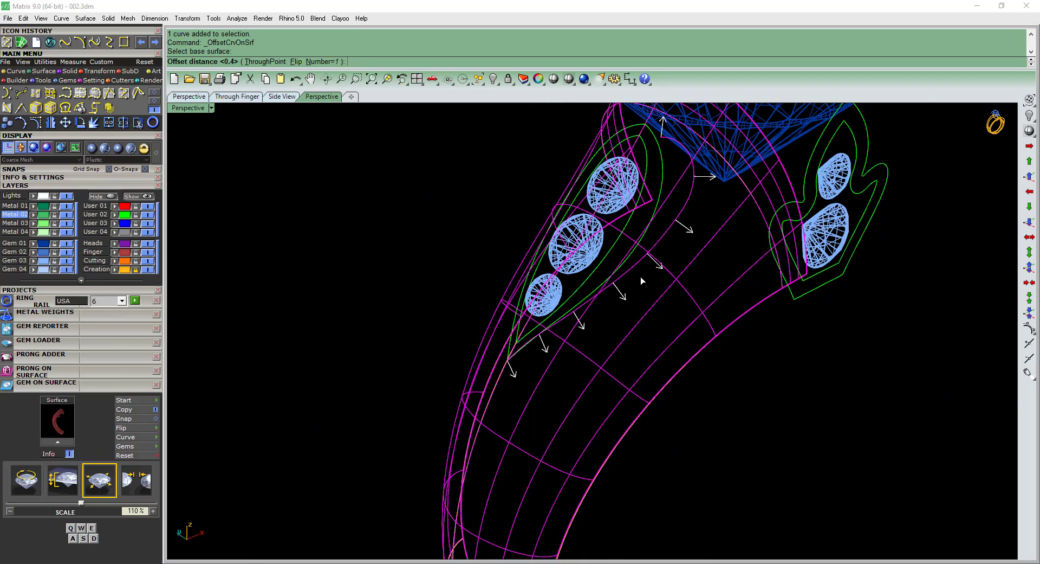
text(0.7)
key(Return)
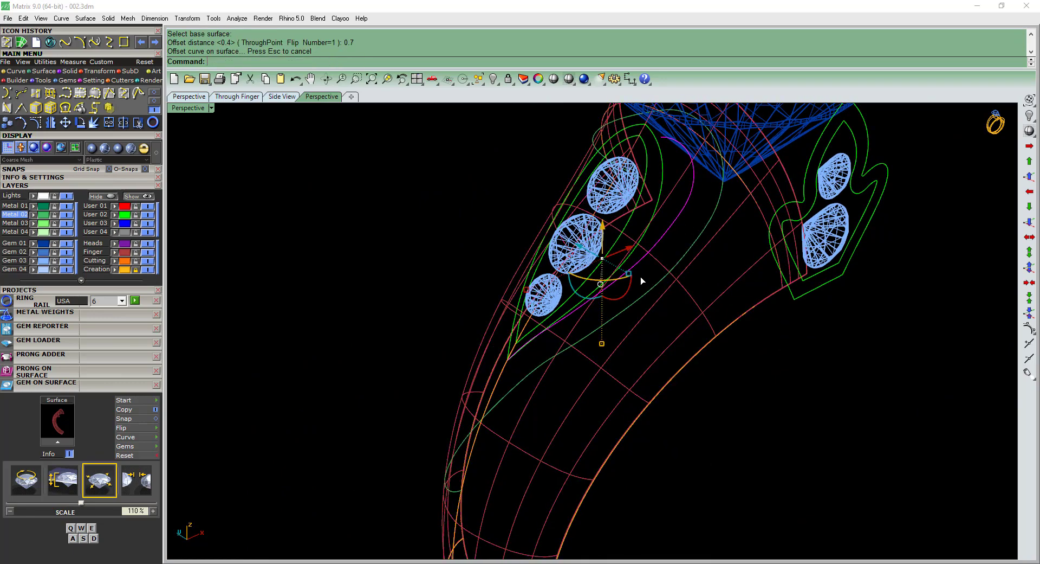
Add 0.45 and 0.9 in the calculator and examine the border and scrollwork spacing in reference picture 002.jpeg.
scroll(642, 275, up, 5)
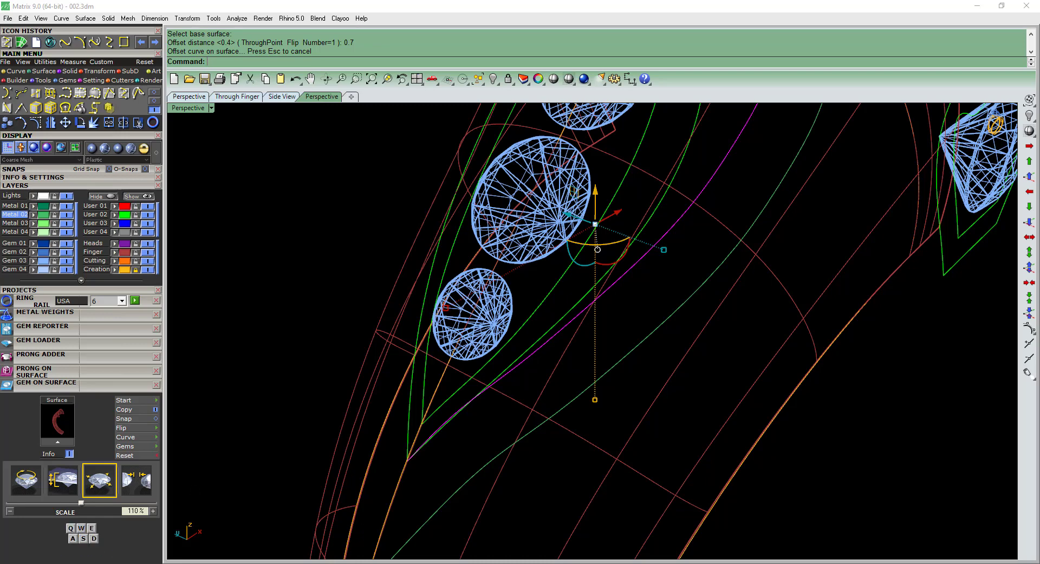
text(0.)
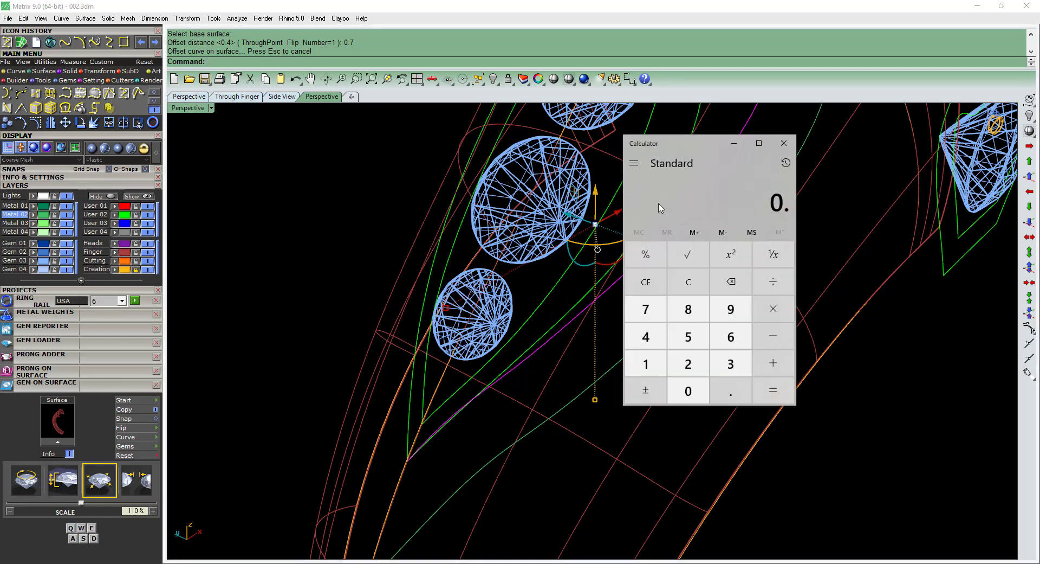
text(45+0.9)
key(alt+Tab)
scroll(263, 344, up, 5)
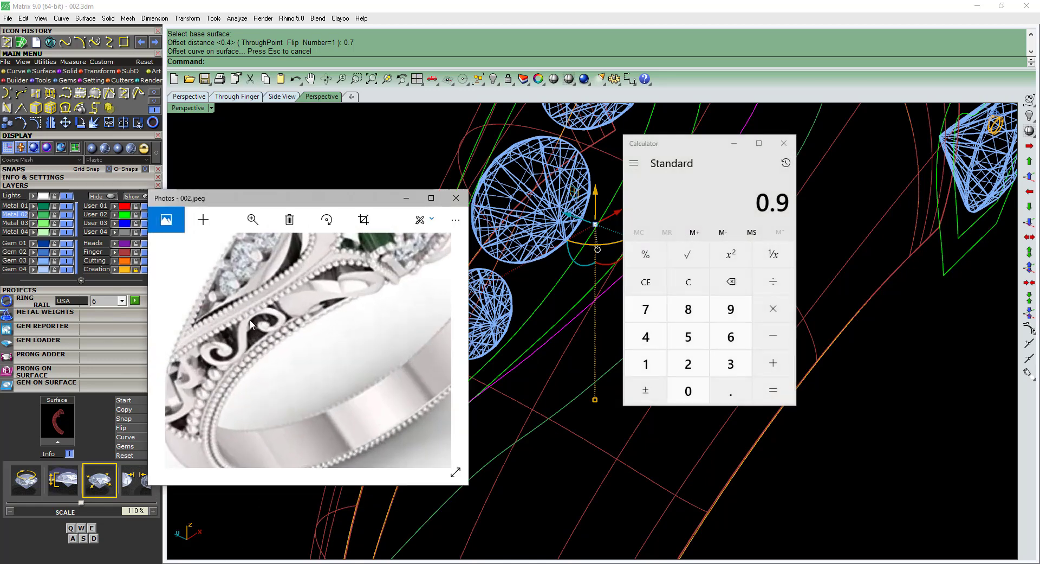
drag(249, 320, 275, 338)
scroll(220, 345, up, 2)
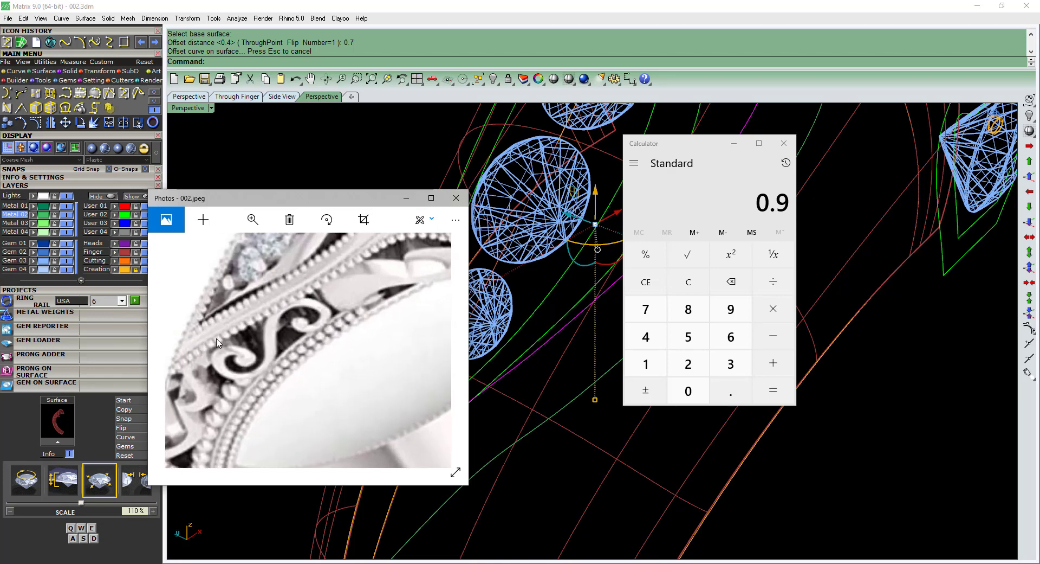
click(405, 198)
click(784, 143)
Undo the 0.7 offset and try offsetting the shoulder curve on the shank surface by 1.2 instead.
key(ctrl+z)
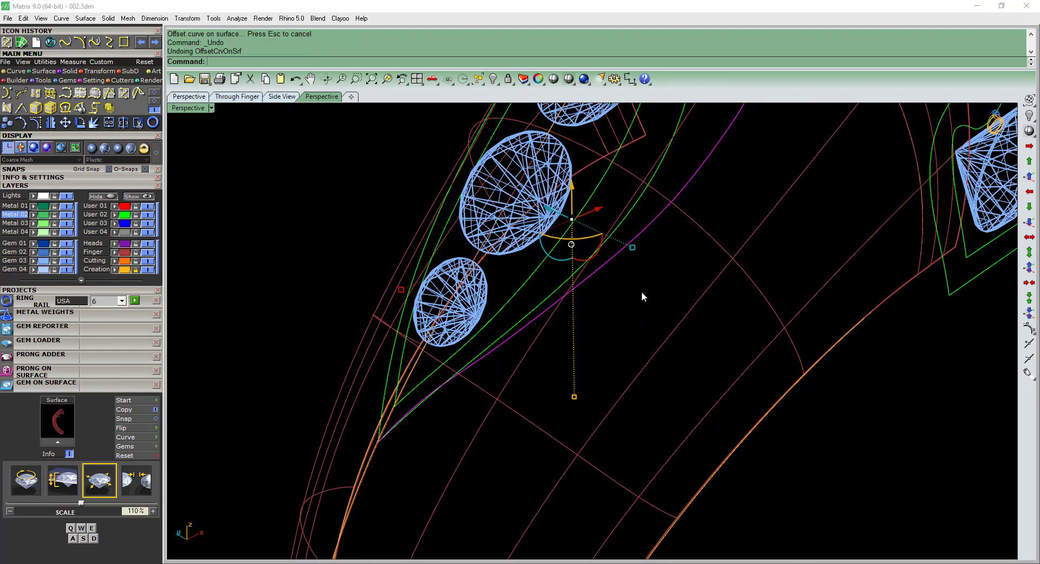
right_click(707, 258)
click(729, 254)
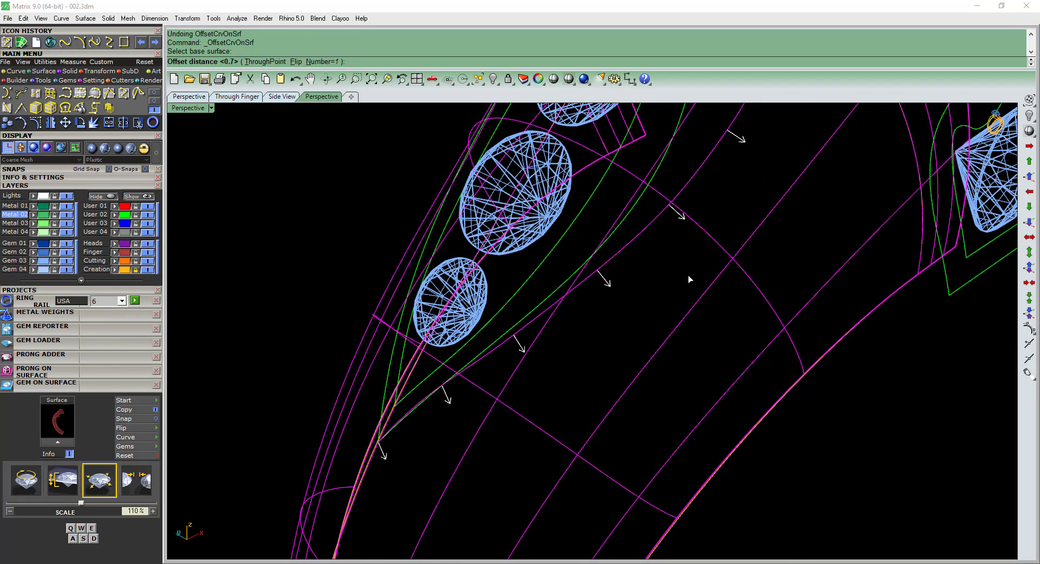
text(1.2)
key(Return)
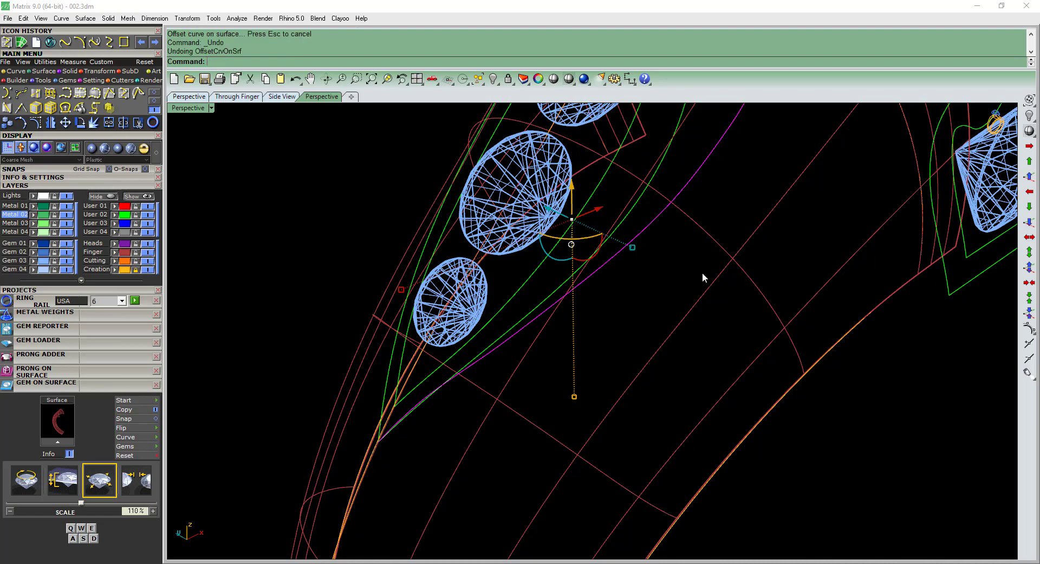
Offset the shoulder curve on the shank surface by a distance of 1 and select the new curve.
text(1)
key(Return)
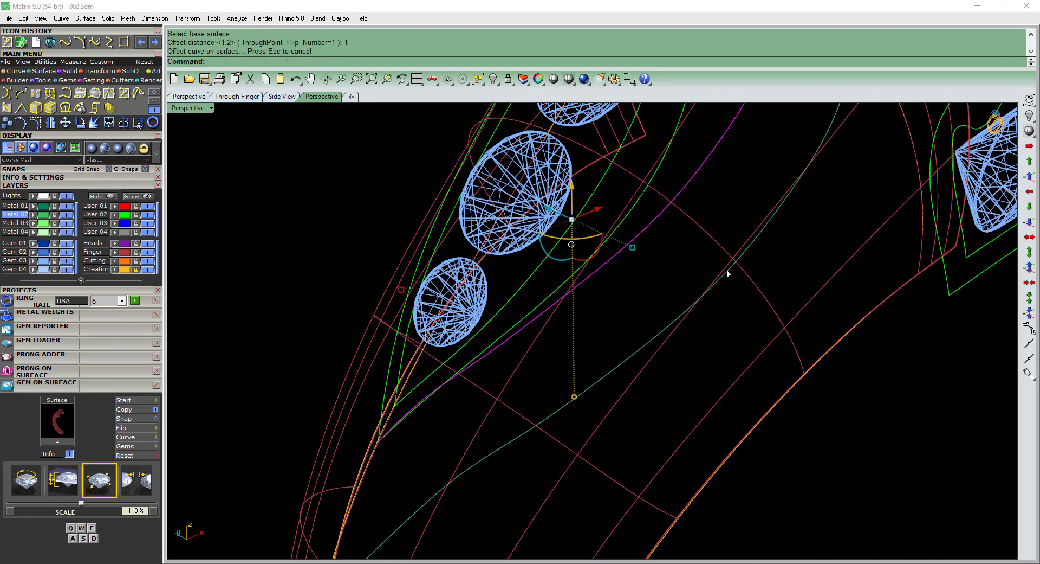
key(Escape)
scroll(632, 353, down, 8)
right_drag(632, 353, 542, 387)
click(554, 385)
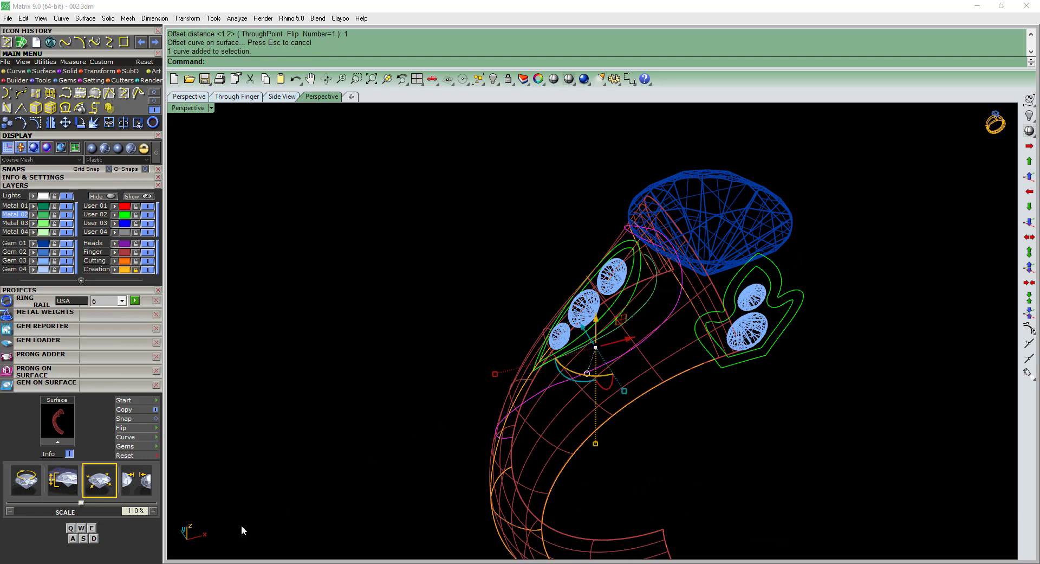
Compare the new outer shoulder curve with the band shape in reference picture 002.jpeg.
key(alt+Tab)
scroll(295, 352, up, 3)
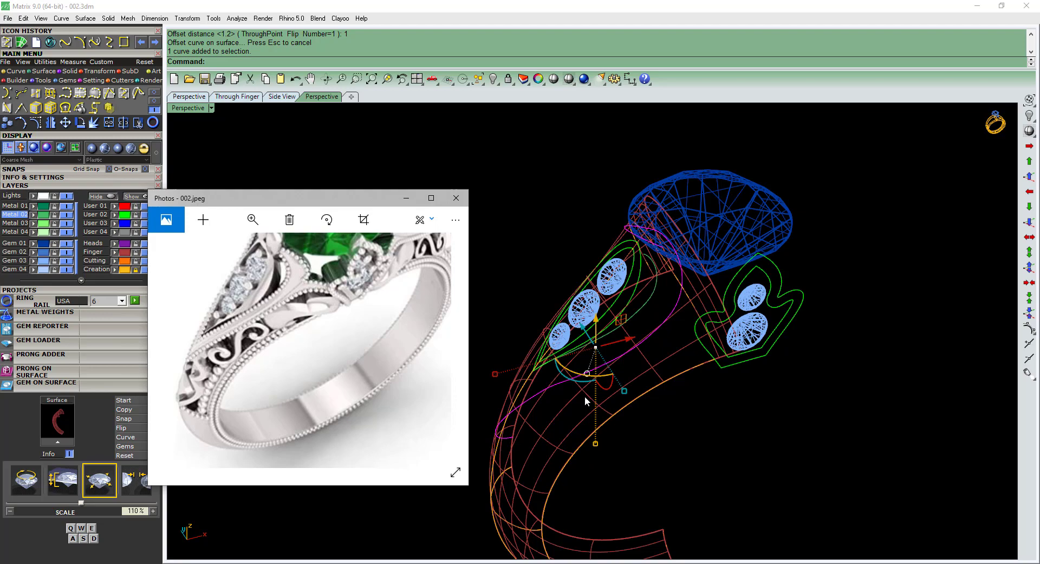
click(408, 199)
scroll(674, 320, up, 3)
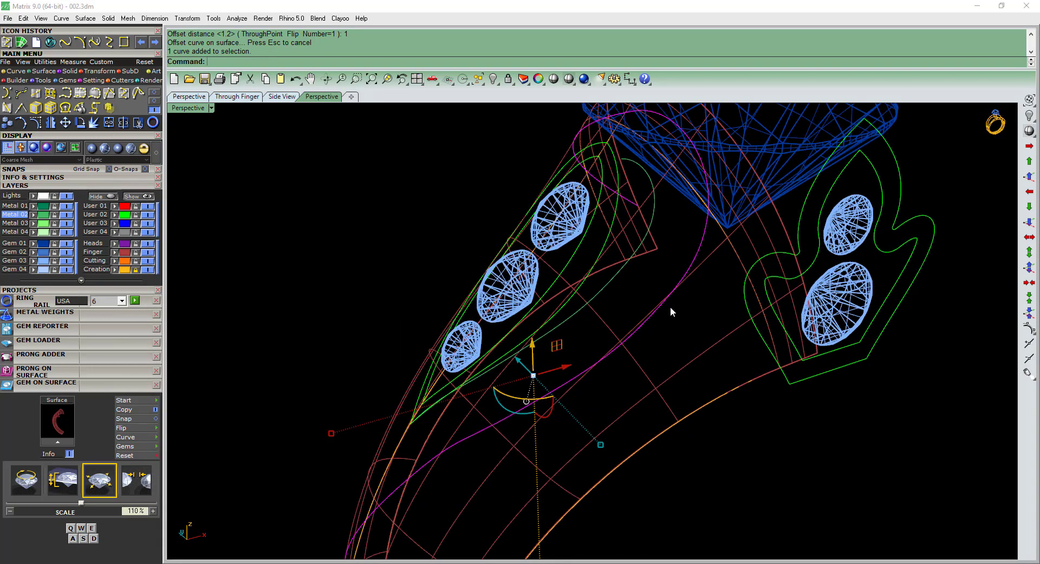
Replace the last offset with one at a distance of 1.1 on the shank surface and switch to Plastic display.
key(ctrl+z)
key(Return)
click(665, 313)
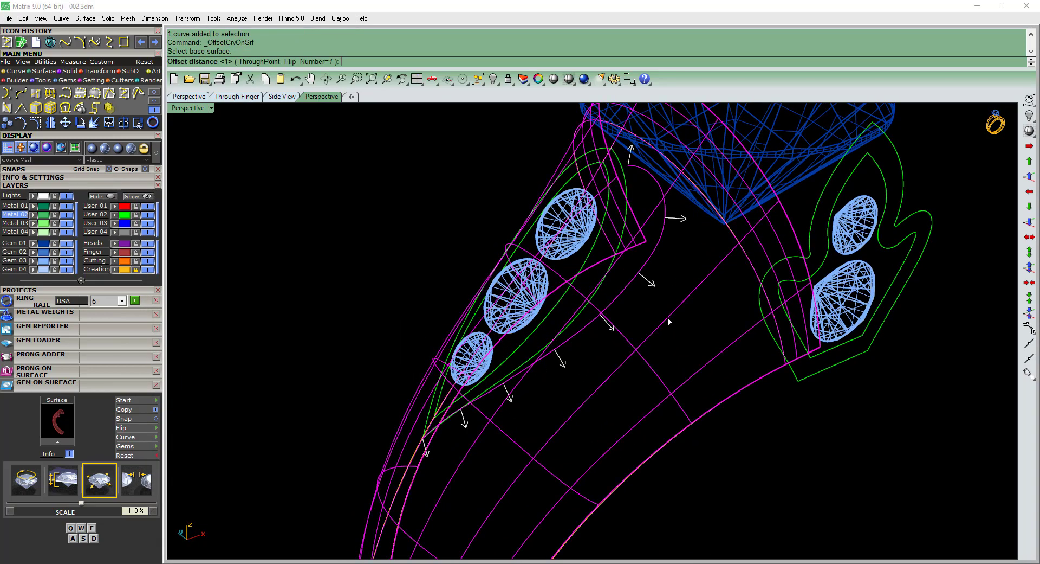
text(1.1)
key(Return)
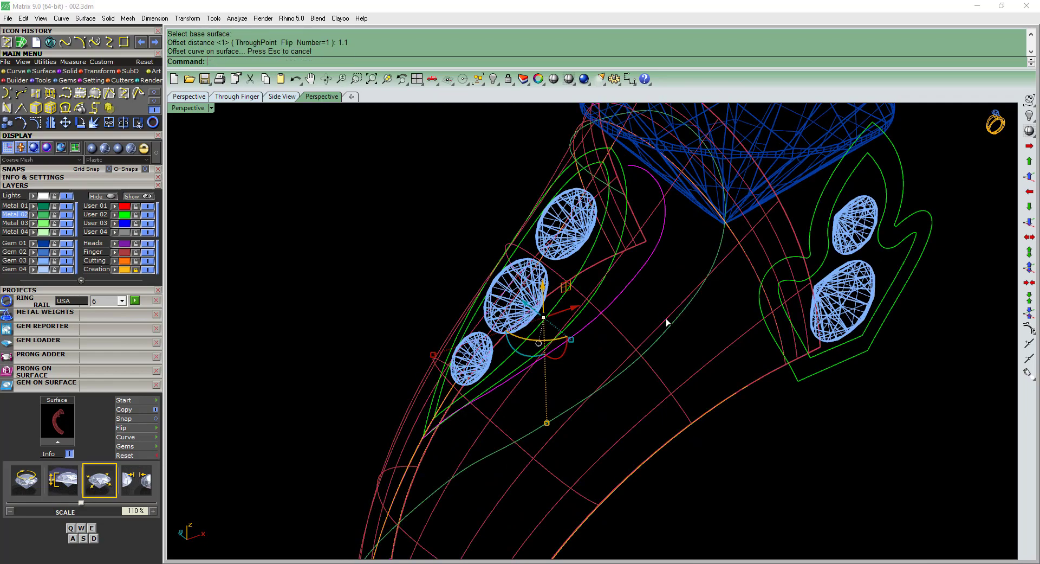
mouse_move(670, 320)
right_down()
mouse_move(660, 308)
mouse_move(722, 320)
mouse_move(683, 338)
mouse_move(643, 311)
right_up()
key(F5)
shift+right_drag(642, 237, 632, 219)
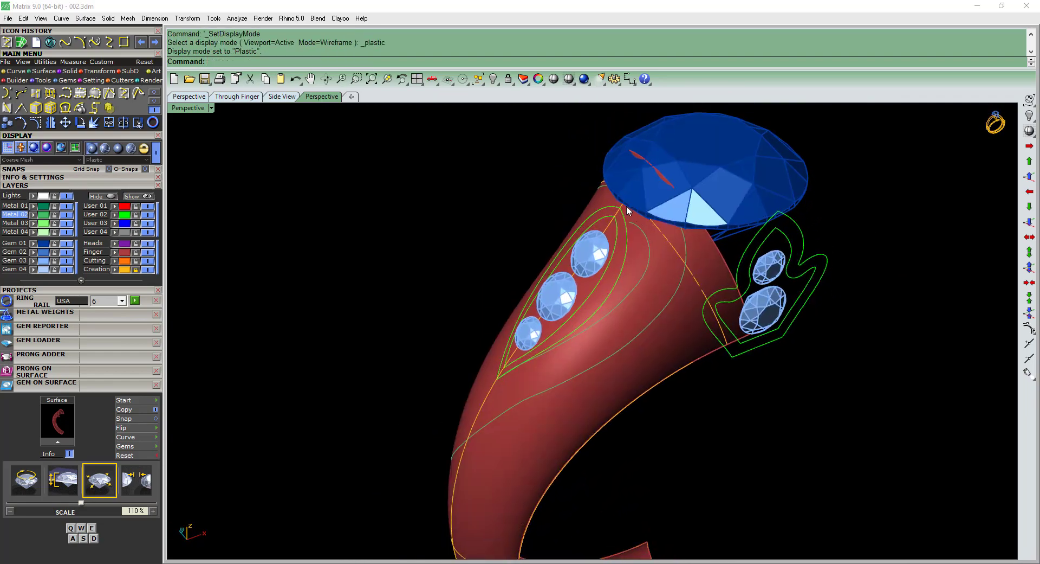
right_drag(570, 402, 513, 396)
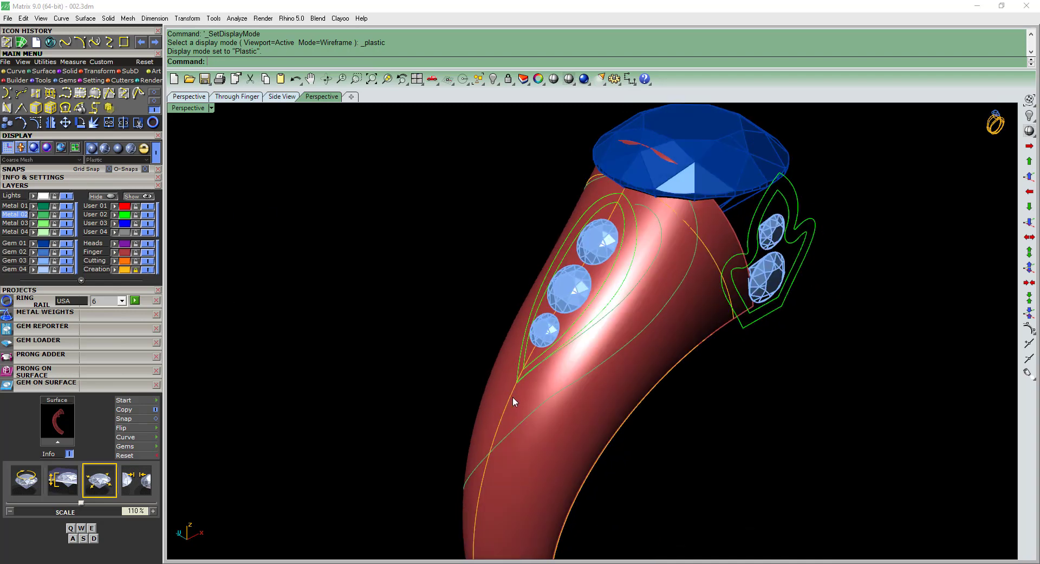
Trim the lower end of the outer offset curve where it passes the shank's center line.
click(511, 396)
key(Escape)
scroll(495, 439, up, 5)
click(495, 439)
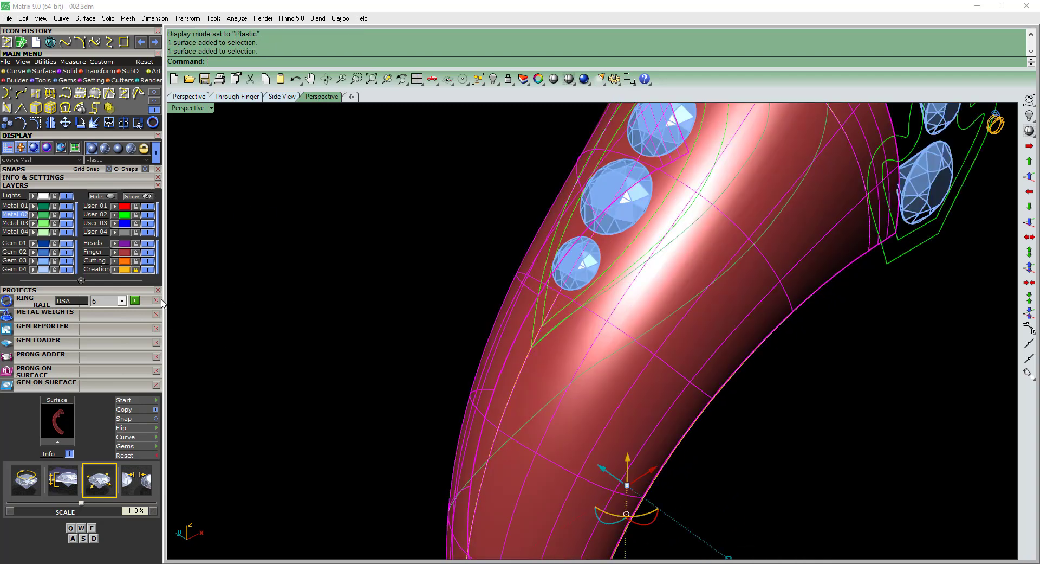
key(Escape)
click(498, 421)
text(t)
key(Return)
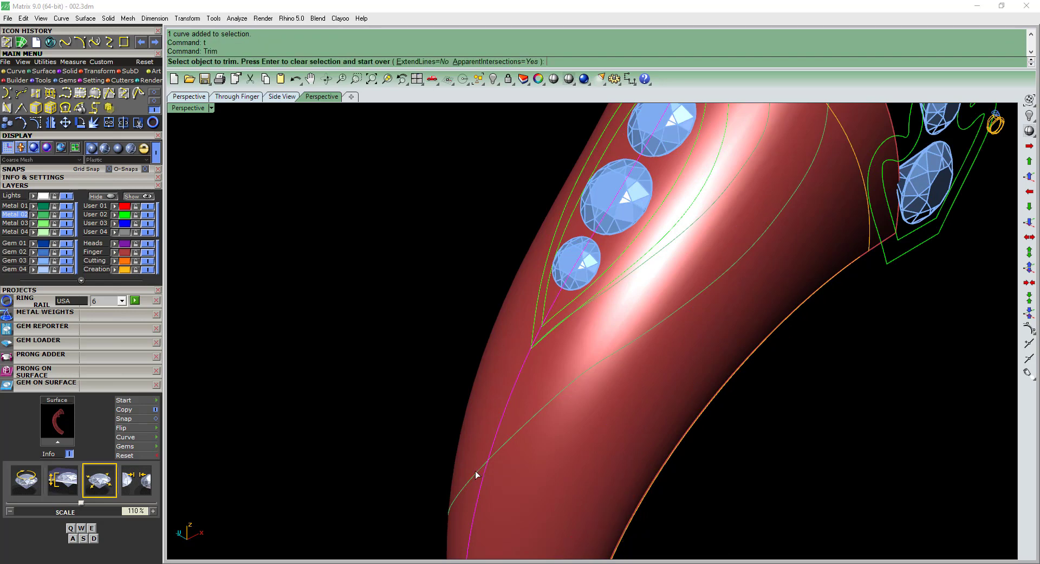
click(477, 470)
click(477, 470)
scroll(477, 461, down, 6)
key(Return)
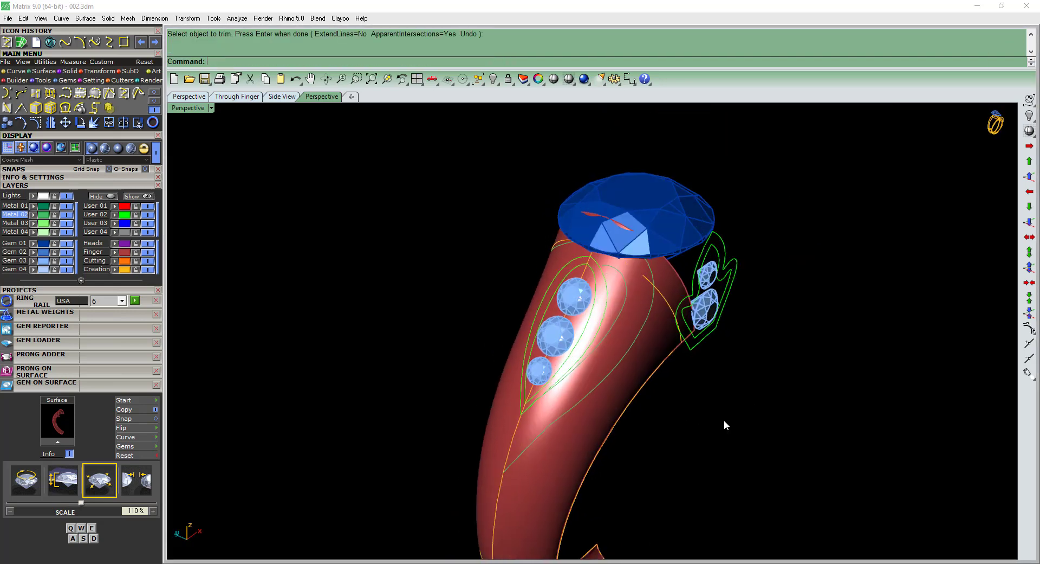
Hide the Creation layer and move the two pulled and offset shoulder curves to the User 03 layer.
scroll(677, 407, up, 4)
click(152, 270)
right_drag(639, 300, 600, 303)
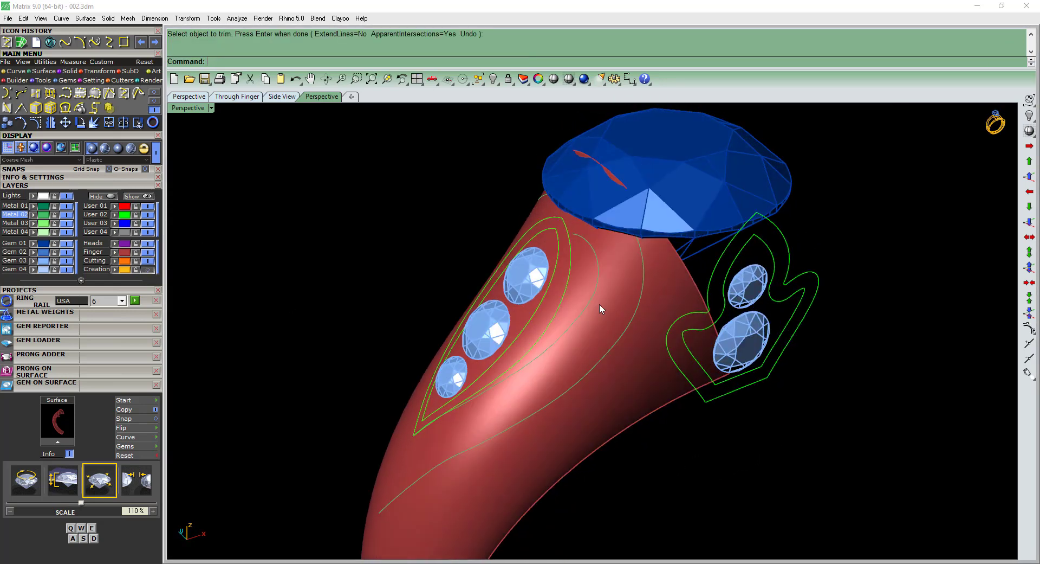
click(591, 300)
click(628, 327)
click(669, 350)
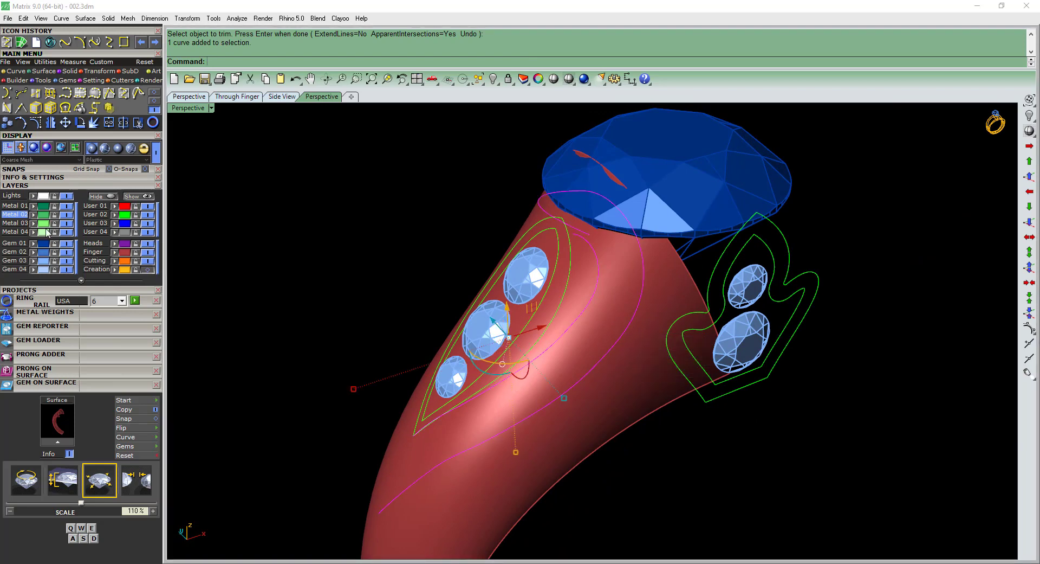
right_drag(534, 221, 636, 334)
scroll(608, 287, up, 4)
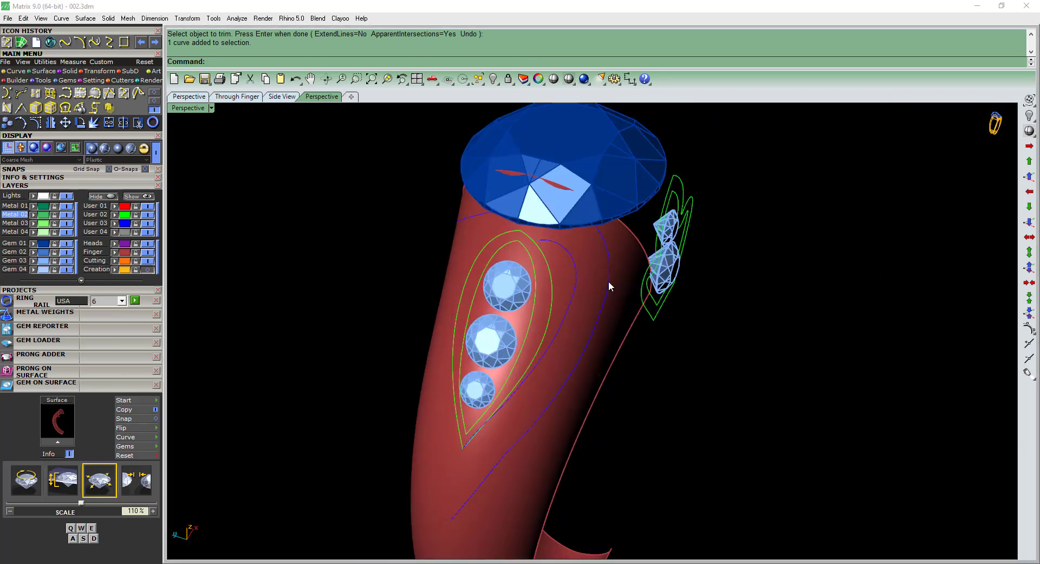
Select the outer shoulder curve and compare its upper end with reference picture 002.jpeg.
click(609, 281)
right_drag(614, 257, 531, 239)
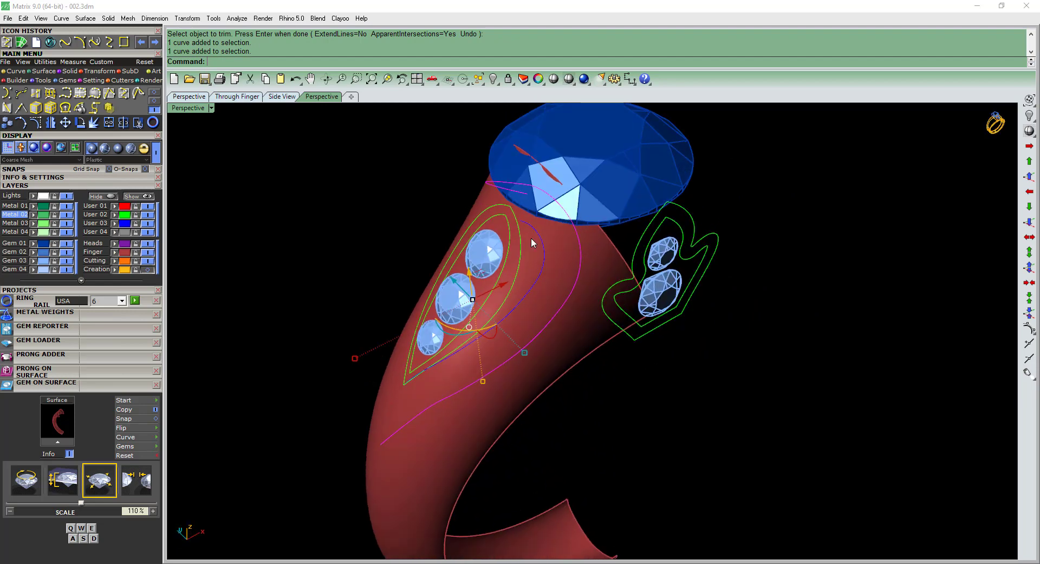
click(247, 563)
scroll(288, 275, up, 4)
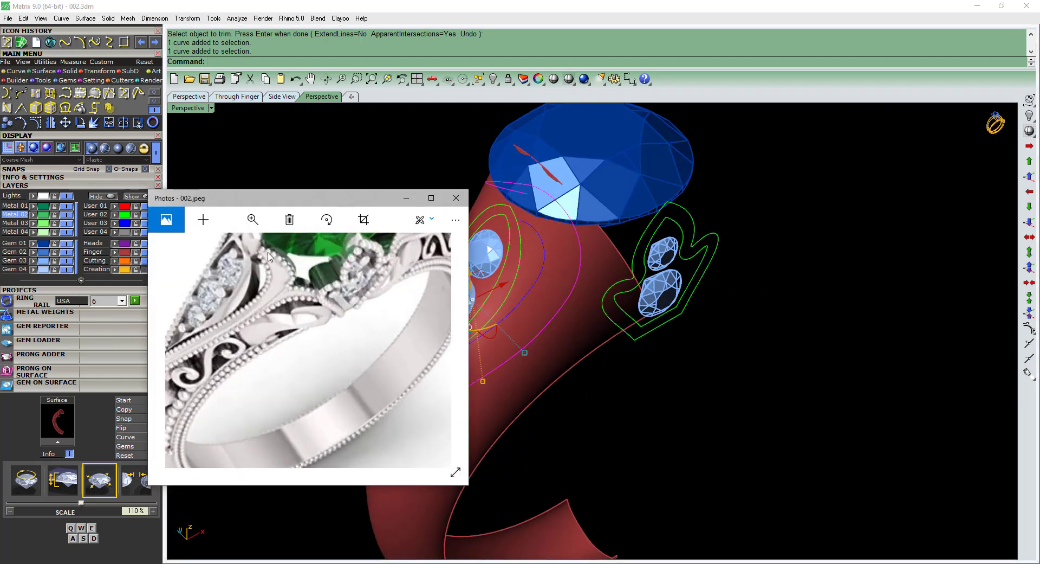
click(406, 201)
Show the Creation layer, try trimming the outer curve's upper end at the center line, and hide the layer again.
right_drag(592, 213, 526, 223)
click(148, 270)
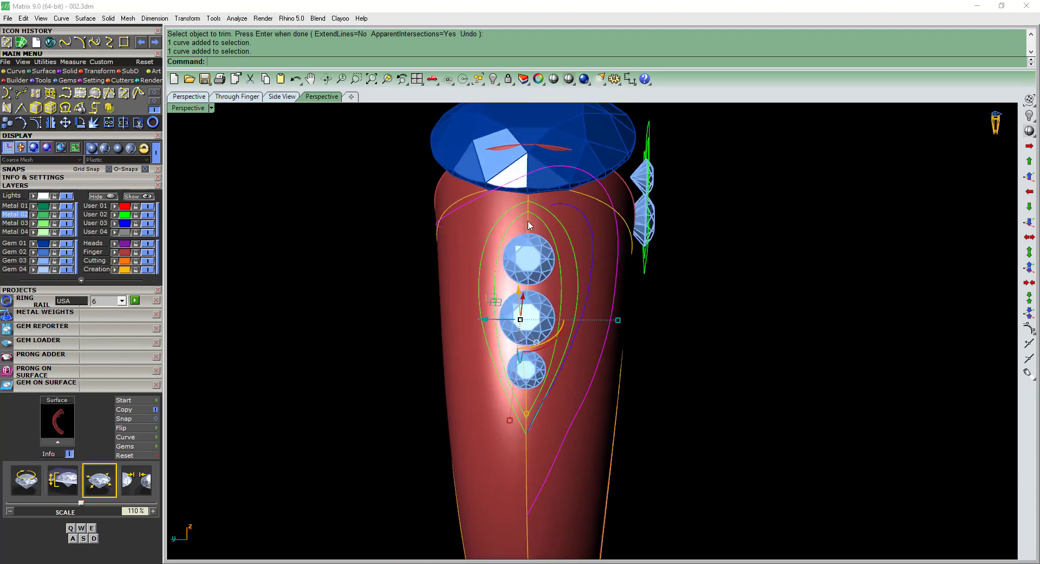
scroll(528, 221, up, 5)
click(528, 222)
click(557, 253)
click(442, 184)
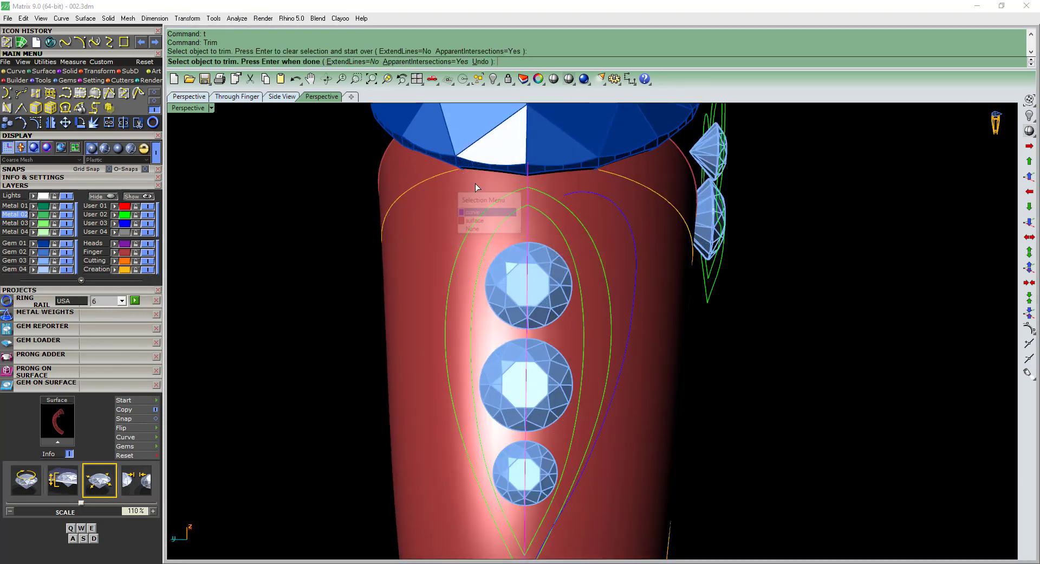
click(150, 269)
right_drag(509, 230, 502, 234)
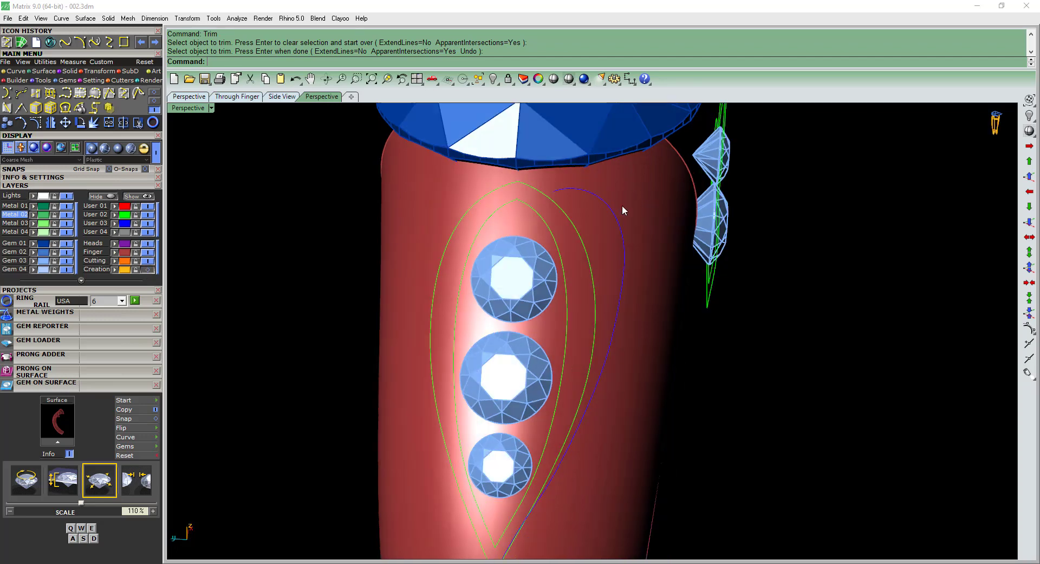
Undo the trim at the outer curve's upper end and hide the center diamond's Gem 01 layer.
click(622, 215)
key(ctrl+z)
right_drag(622, 216, 183, 222)
key(Escape)
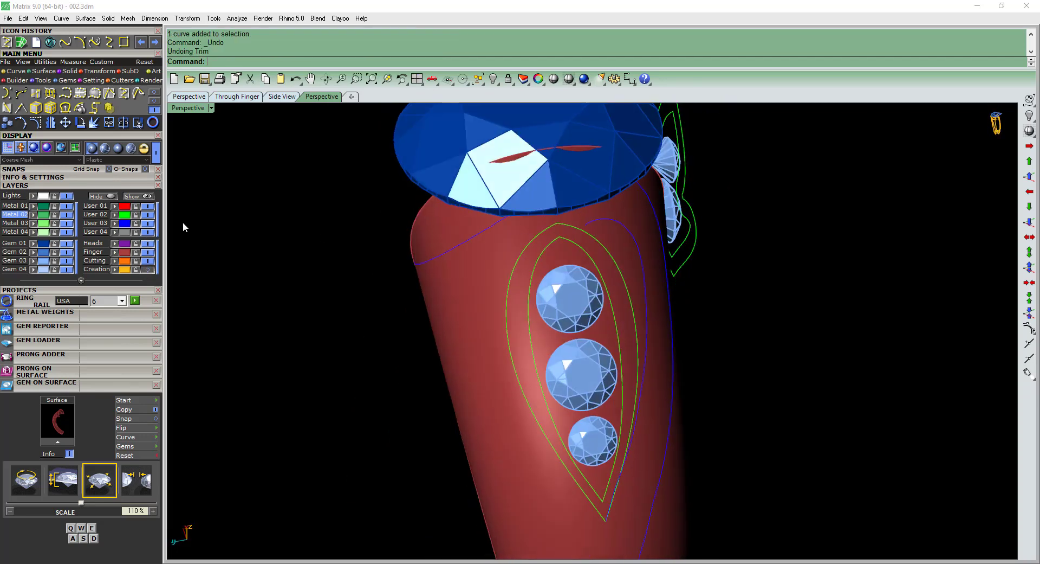
click(65, 244)
right_drag(488, 227, 542, 231)
click(502, 239)
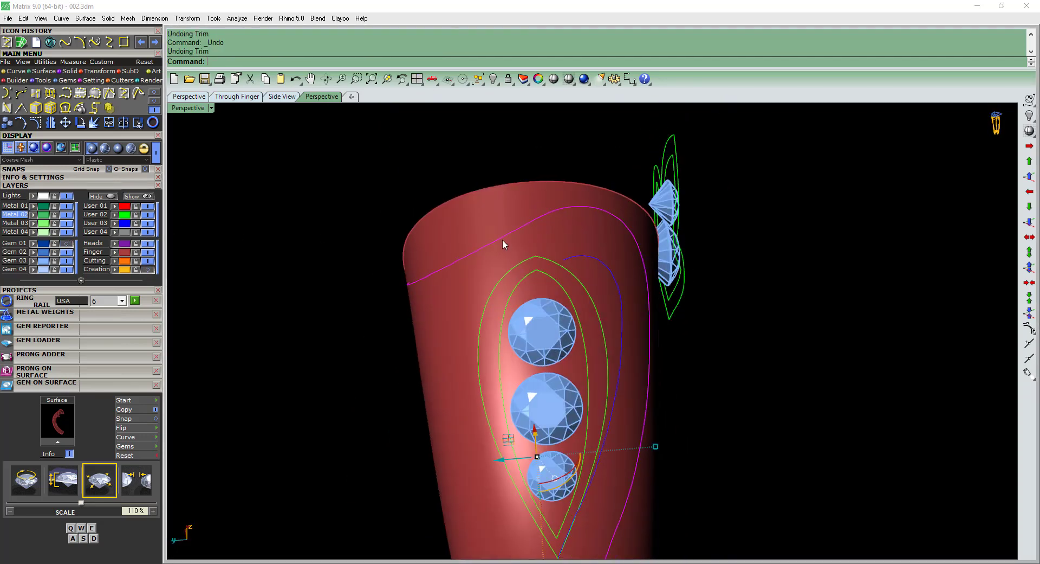
key(ctrl+y)
Extract a U-direction isocurve along the middle of the shank surface, through the shoulder gems, with the Creation layer hidden.
click(150, 269)
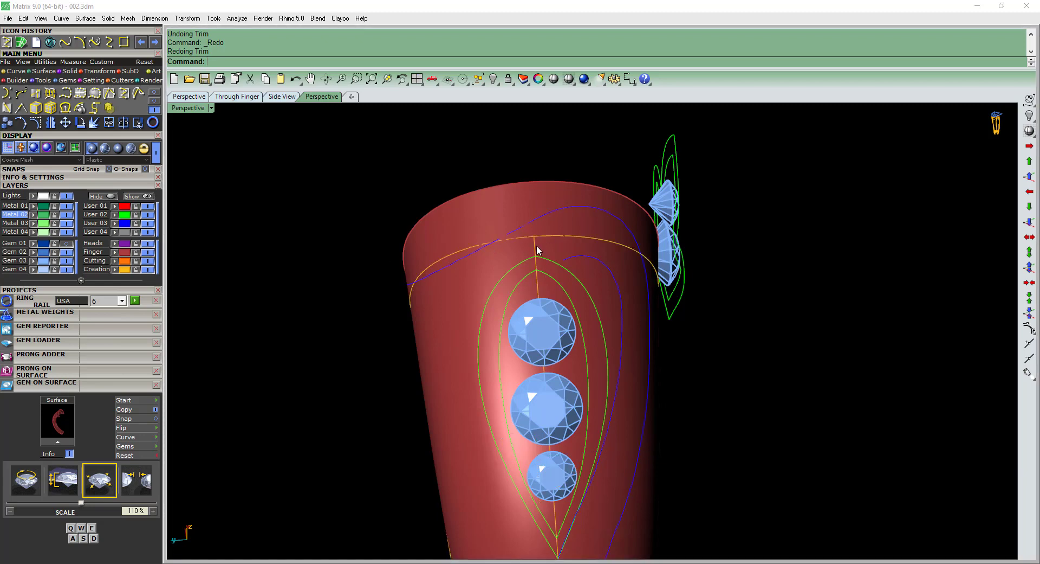
click(147, 270)
key(Return)
click(547, 190)
click(532, 189)
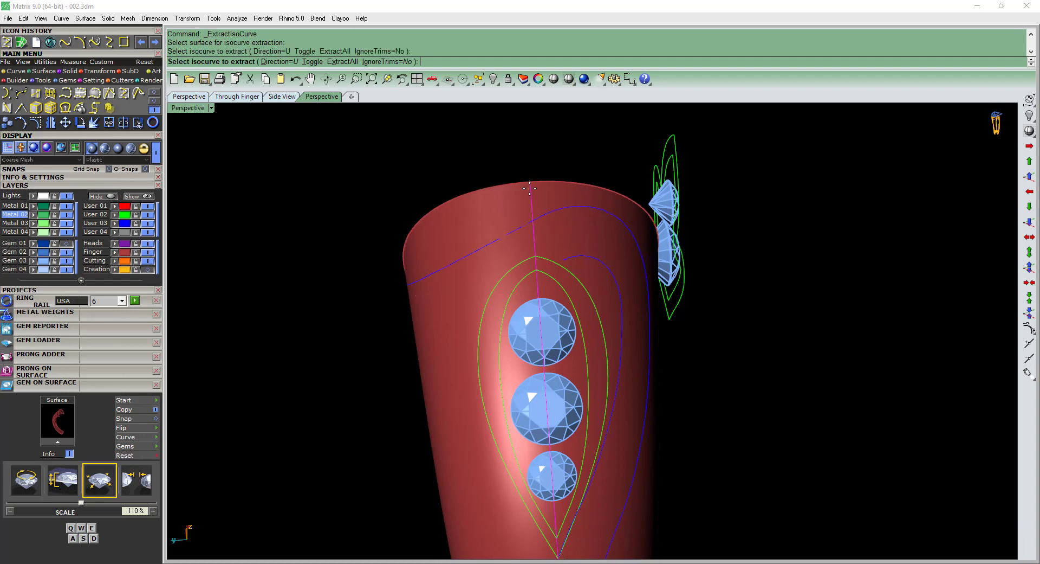
key(Return)
Trim the outer shoulder curve's upper end back to the extracted middle isocurve.
text(t)
key(Return)
click(525, 226)
key(Return)
right_drag(537, 231, 424, 228)
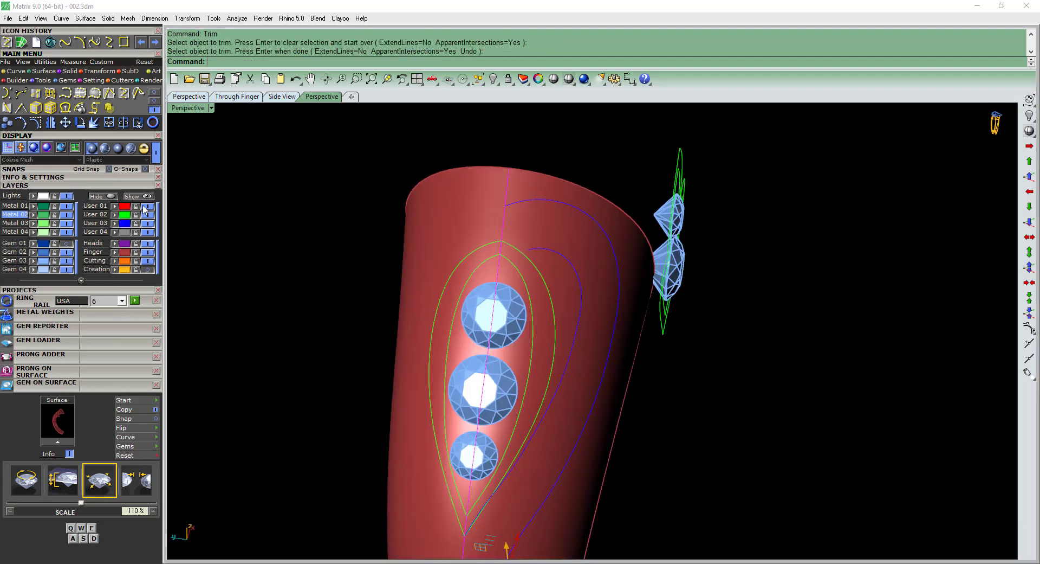
Try rebuilding the outer shoulder curve, then undo the rebuild.
right_drag(512, 263, 571, 255)
text(rr)
key(Return)
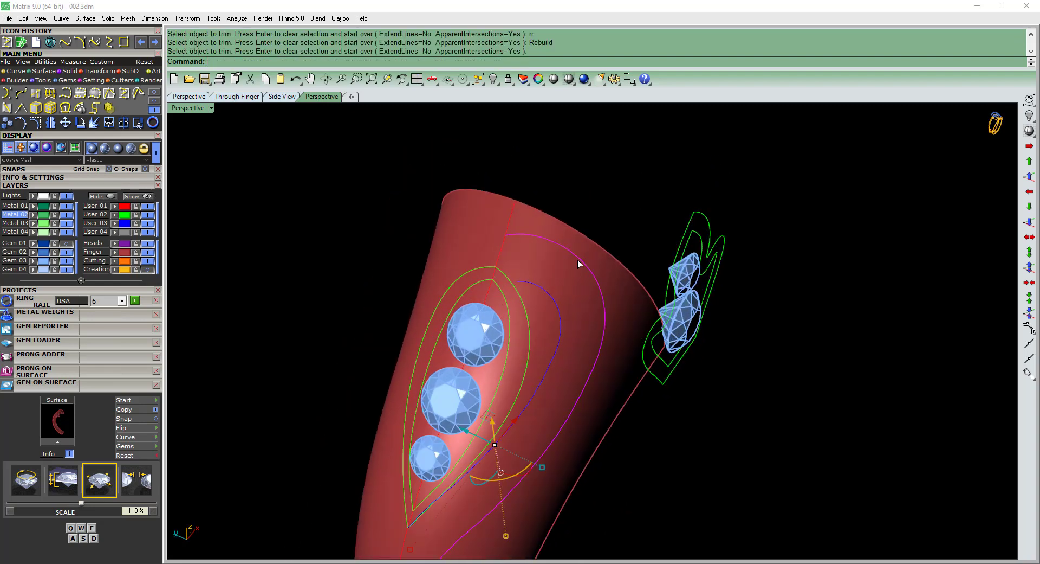
key(Return)
right_drag(608, 321, 634, 303)
key(ctrl+z)
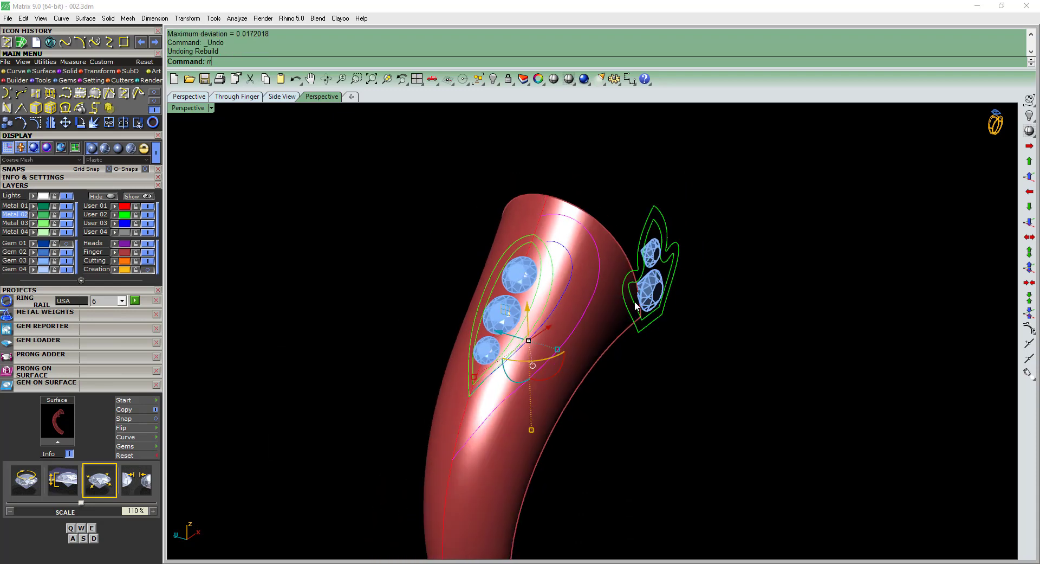
Rebuild the outer shoulder curve, turn on its control points and shift the two points at its upper end.
text(rr)
key(Return)
scroll(574, 261, up, 2)
key(F10)
right_drag(542, 224, 588, 249)
drag(417, 155, 599, 270)
scroll(567, 246, up, 5)
drag(551, 218, 552, 269)
In wireframe display, reposition the outer curve's upper control points to reshape its top arc, and turn the points off.
key(a)
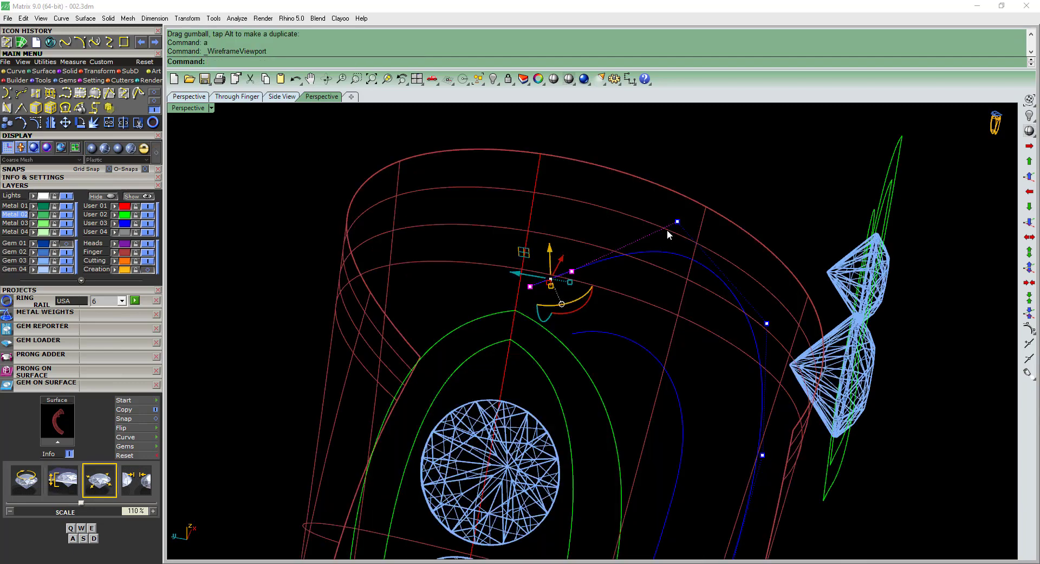
click(678, 222)
right_drag(689, 237, 593, 229)
drag(586, 215, 576, 261)
scroll(441, 260, up, 2)
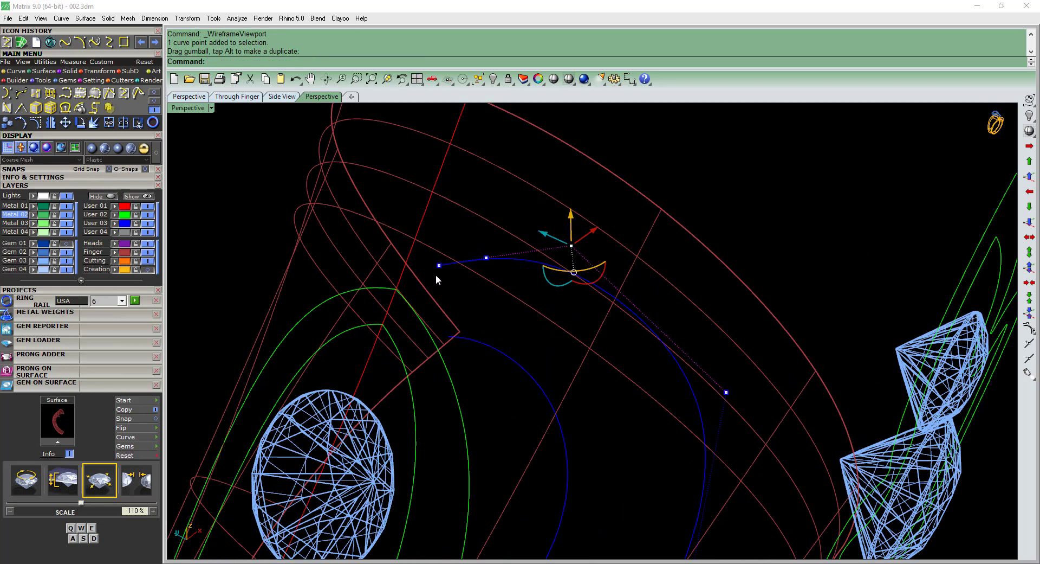
drag(438, 279, 489, 273)
click(442, 293)
click(488, 288)
scroll(550, 261, down, 6)
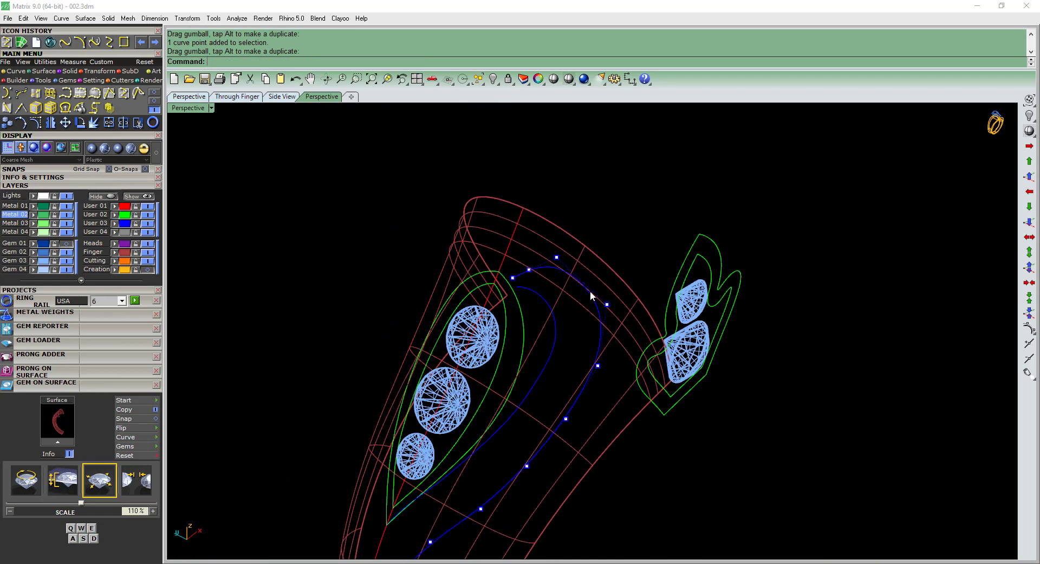
key(Escape)
key(Escape)
Pull the reshaped outer curve onto the shank surface and delete the original curve.
right_drag(589, 292, 584, 309)
scroll(546, 274, up, 3)
click(544, 269)
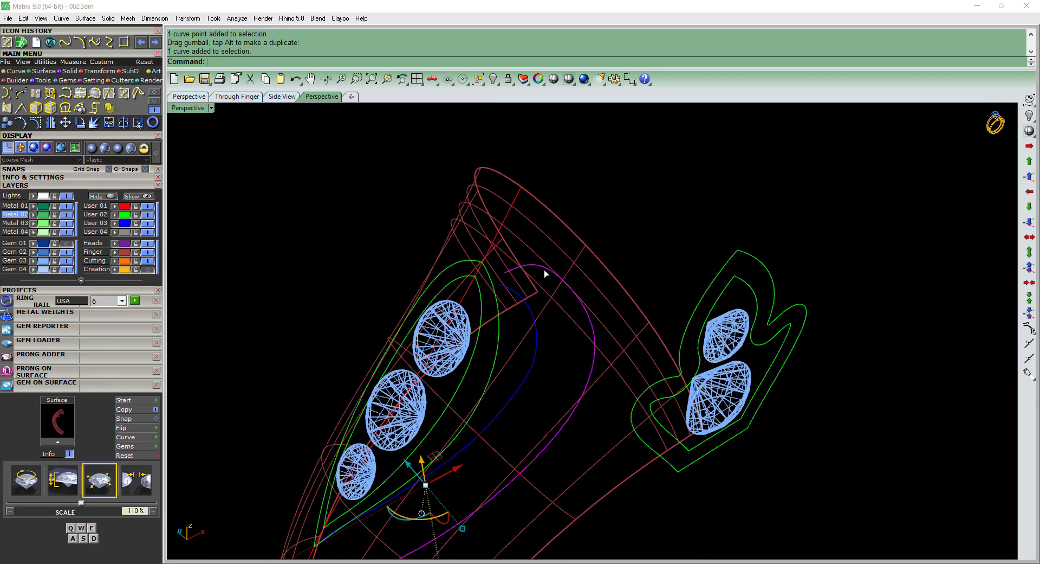
right_click(554, 261)
click(572, 266)
right_click(572, 267)
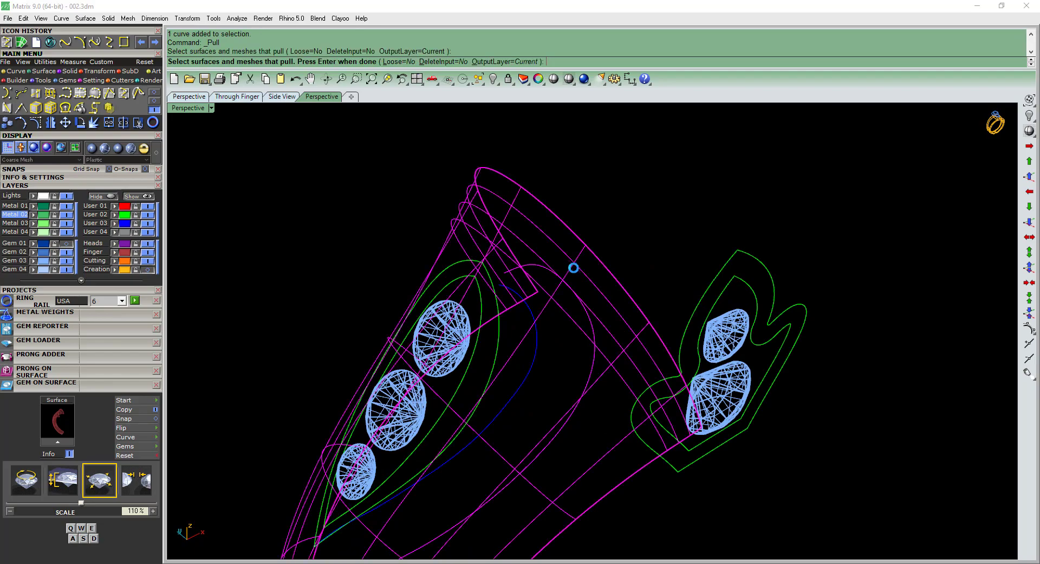
scroll(515, 275, up, 6)
click(510, 265)
key(Delete)
Rebuild the pulled outer curve and move the control point near its upper end to adjust the arc.
click(509, 249)
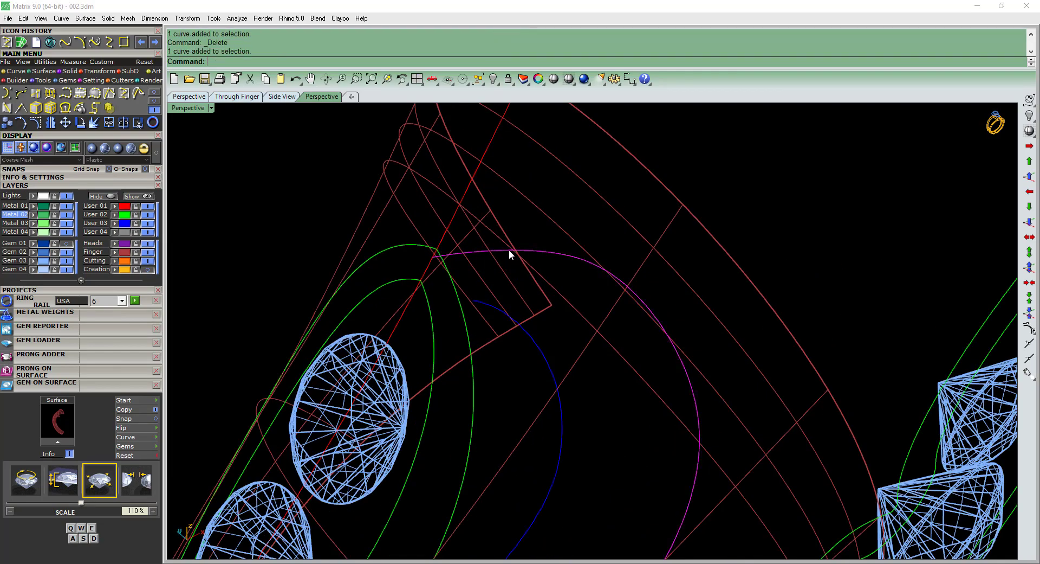
scroll(509, 249, down, 8)
mouse_move(558, 255)
right_down()
mouse_move(594, 247)
mouse_move(611, 216)
mouse_move(615, 258)
mouse_move(573, 267)
right_up()
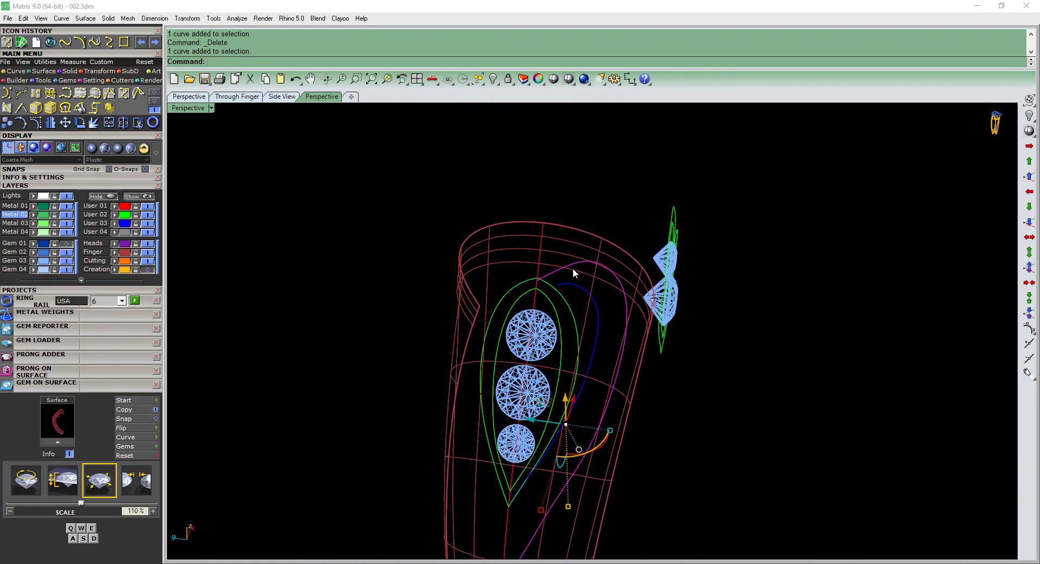
scroll(571, 271, up, 3)
text(r)
key(Return)
key(Return)
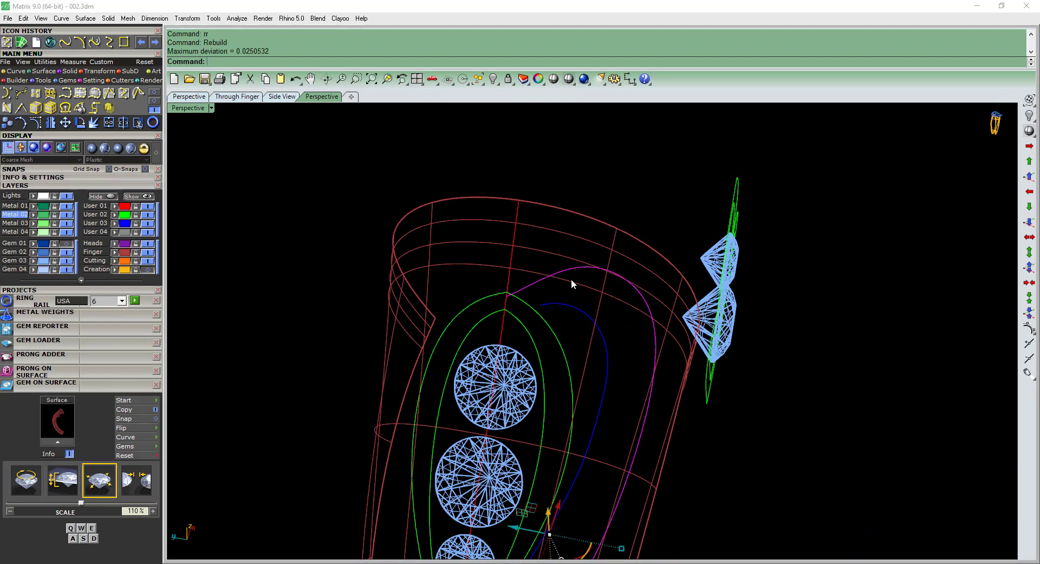
key(F10)
scroll(543, 271, up, 8)
click(513, 303)
drag(514, 279, 514, 270)
key(Escape)
Pull the adjusted outer curve onto the shank surface again and delete the curve it was pulled from.
click(521, 285)
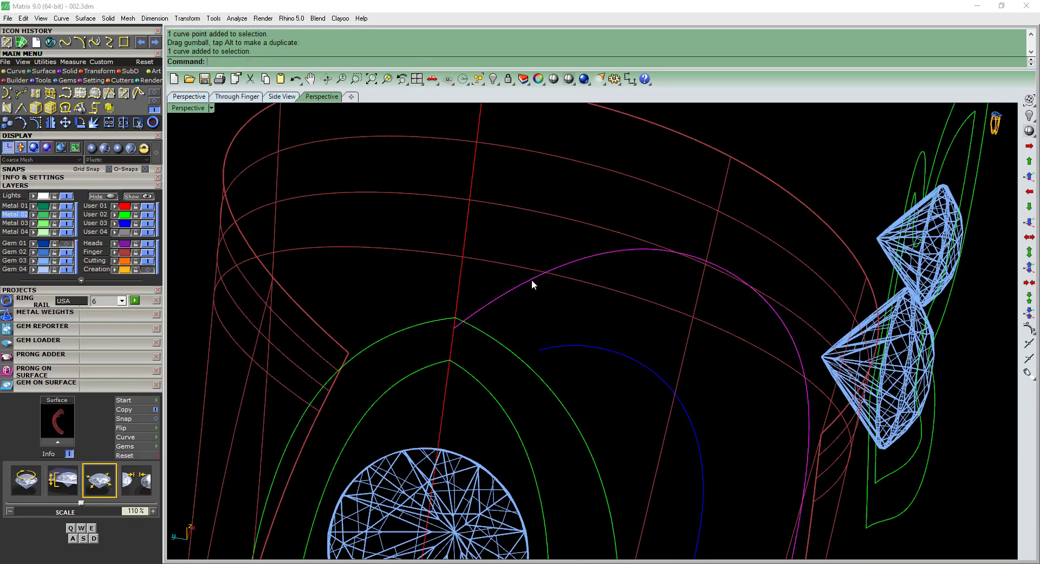
text(p)
key(Return)
click(577, 281)
key(Return)
right_drag(570, 282, 519, 283)
scroll(424, 189, up, 5)
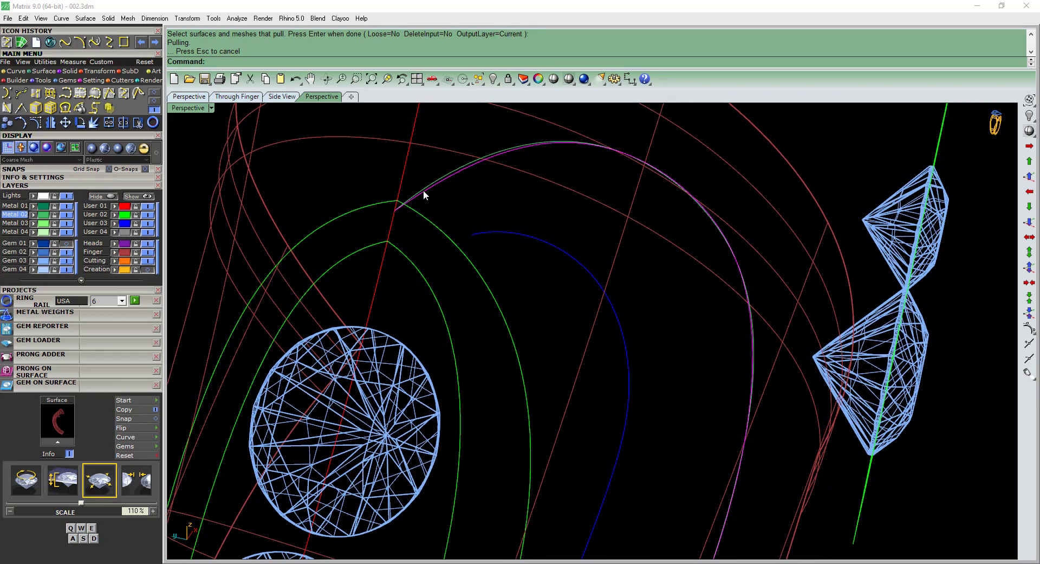
click(432, 188)
key(Delete)
Return to Plastic display and move the newly pulled outer curve to the User 03 layer.
click(431, 187)
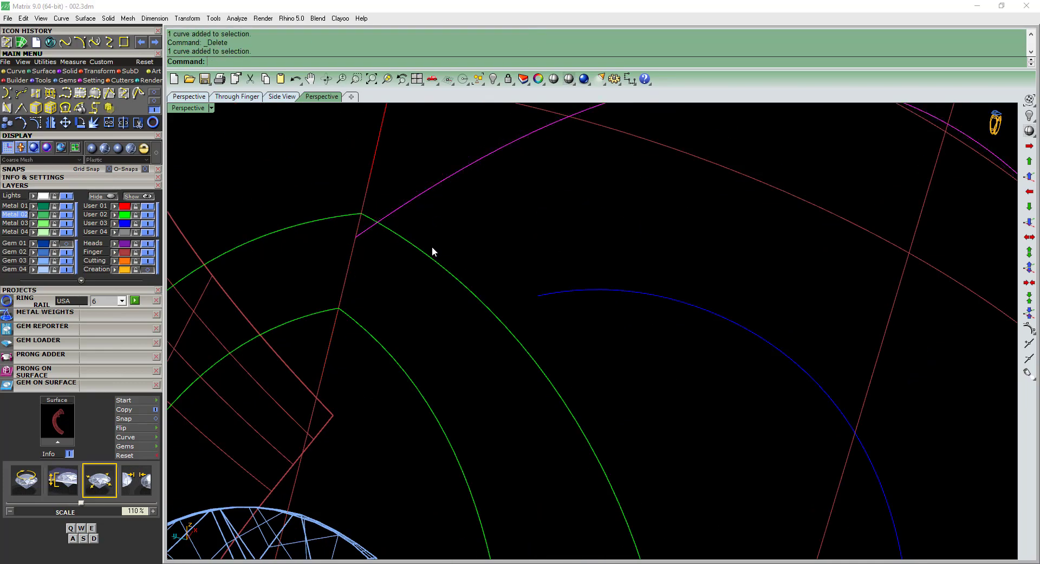
scroll(487, 258, down, 10)
scroll(518, 174, up, 4)
right_drag(541, 271, 503, 220)
scroll(503, 220, down, 4)
key(Escape)
key(F12)
scroll(508, 299, down, 4)
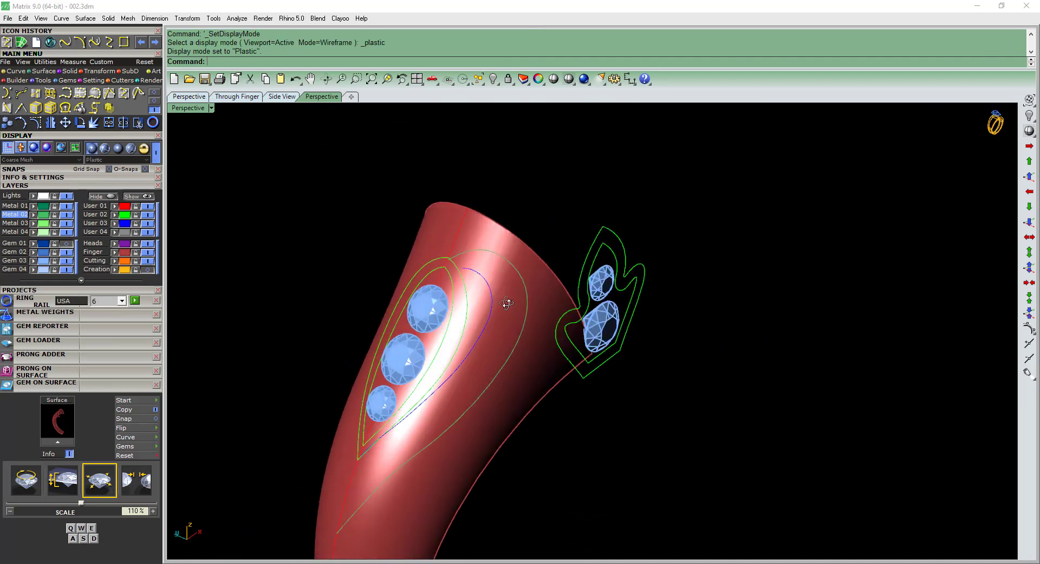
right_drag(507, 299, 539, 326)
click(499, 378)
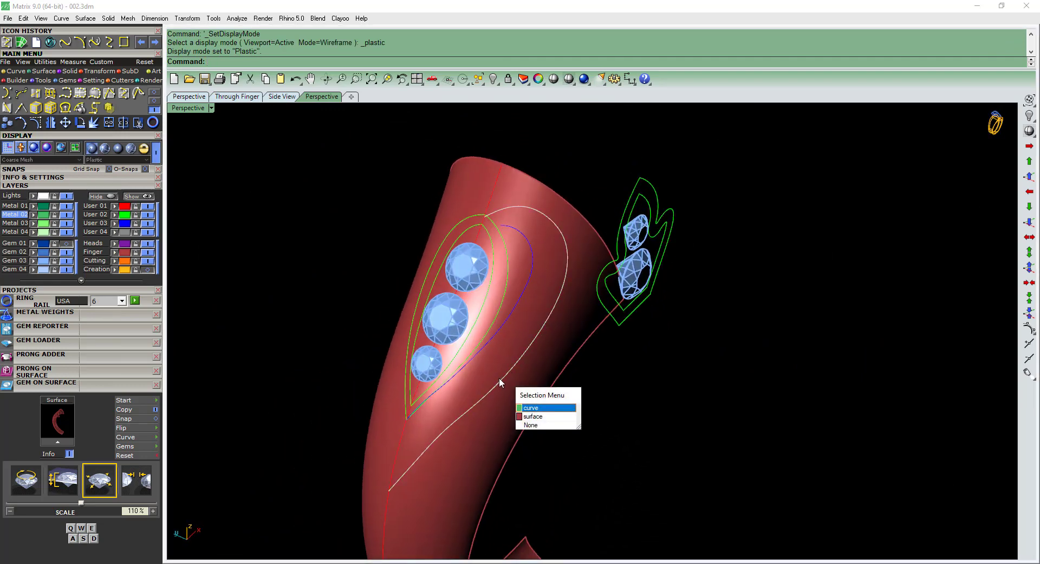
click(536, 409)
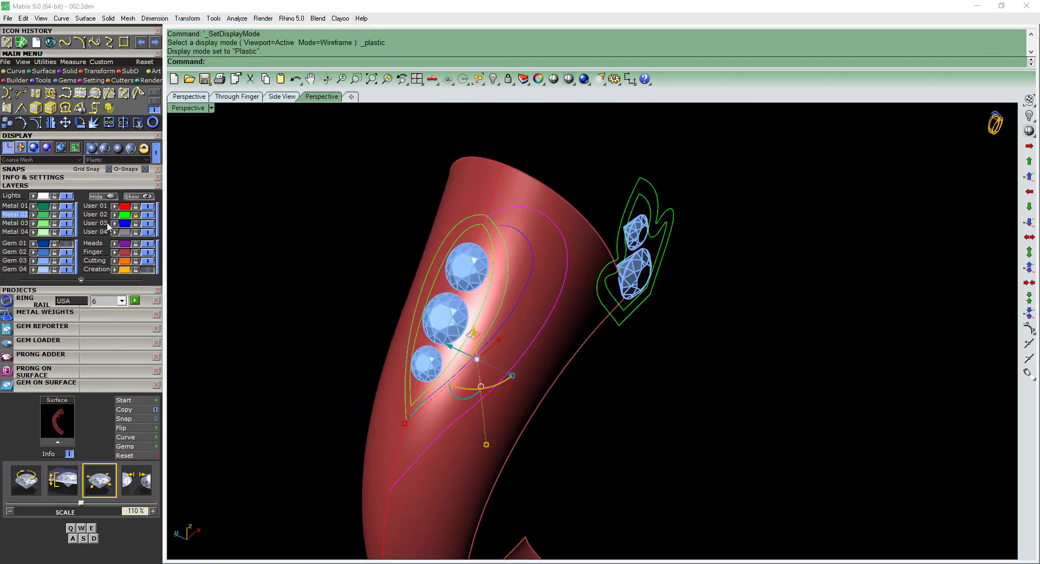
click(287, 178)
right_drag(606, 236, 574, 263)
scroll(576, 262, down, 4)
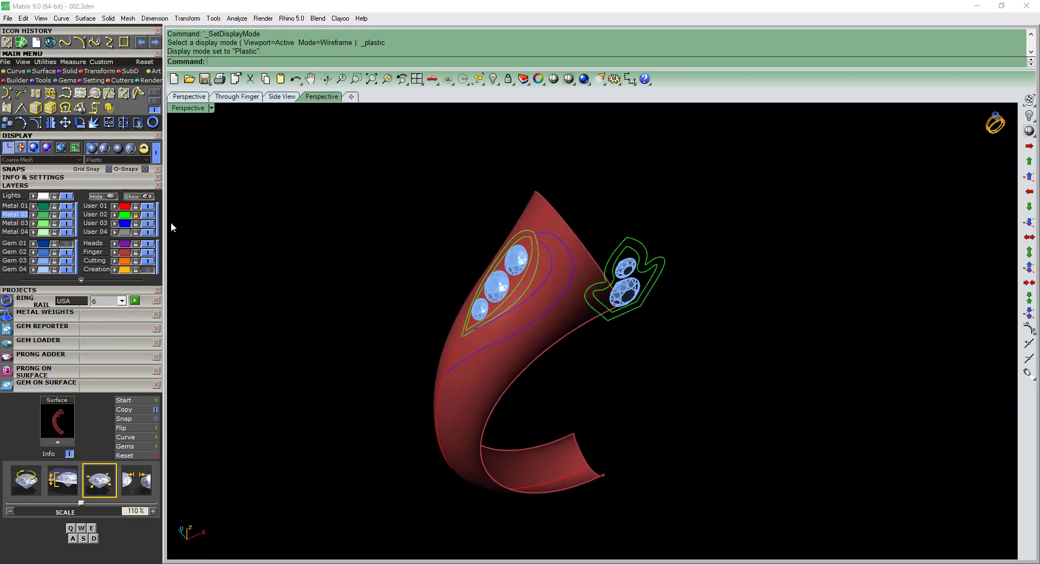
Show the center diamond's Gem 01 layer and lock it.
click(67, 244)
click(54, 243)
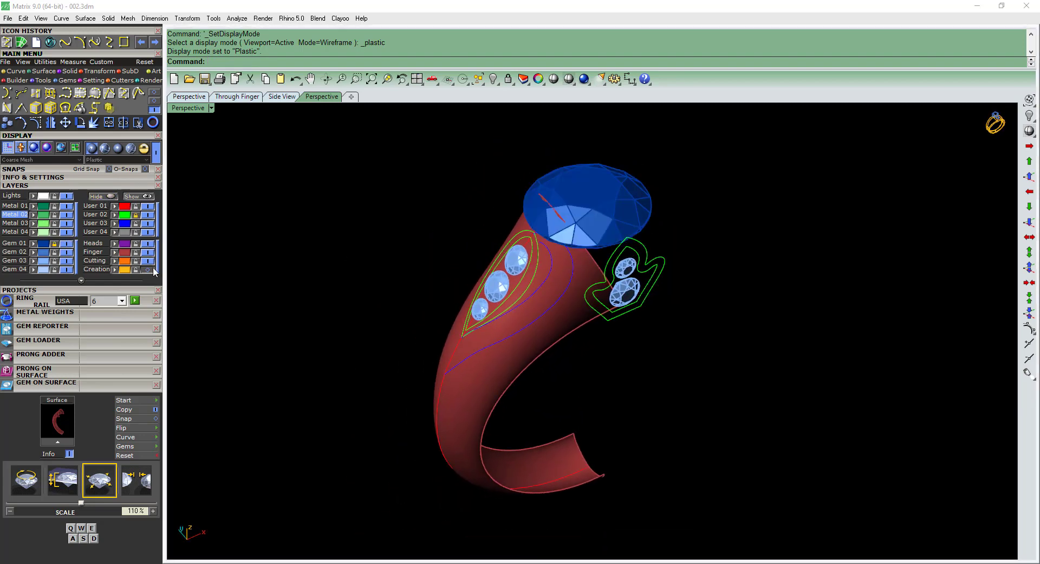
scroll(548, 253, up, 3)
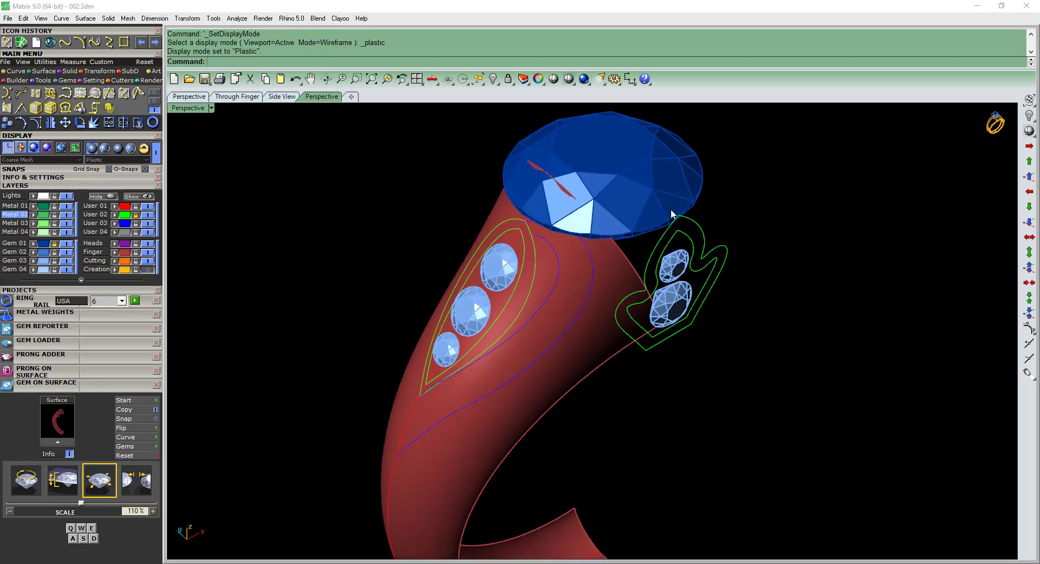
scroll(672, 213, down, 3)
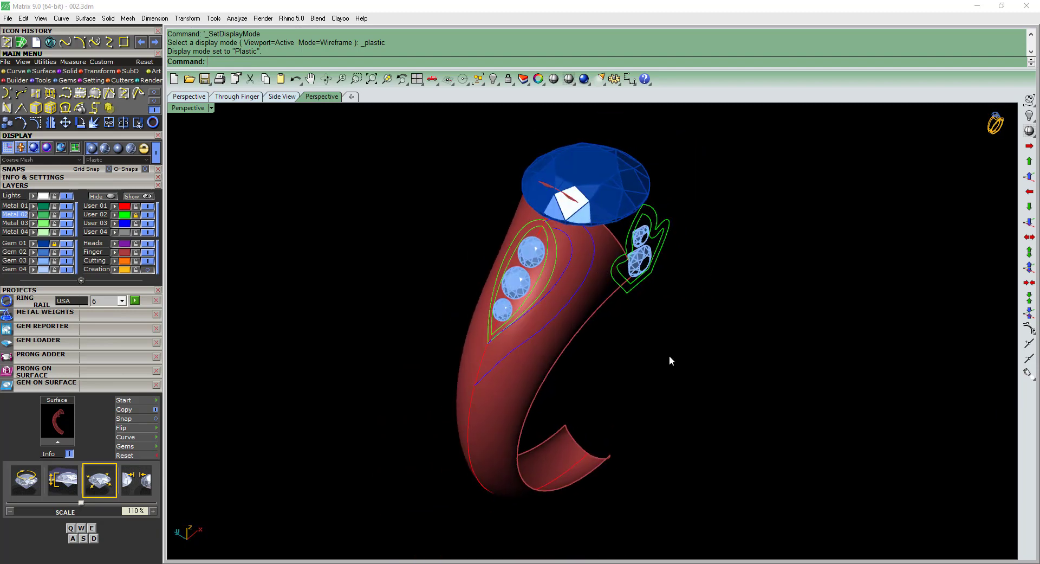
Select the two blue shoulder curves and compare them with the shoulder detail in reference picture 002.jpeg.
scroll(541, 263, up, 2)
click(575, 265)
click(606, 292)
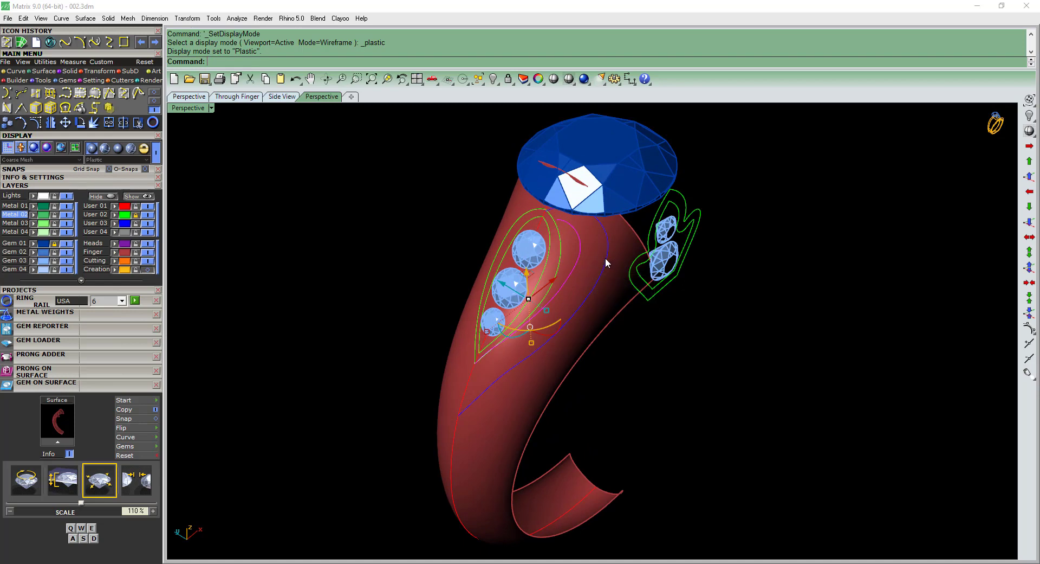
scroll(575, 216, up, 2)
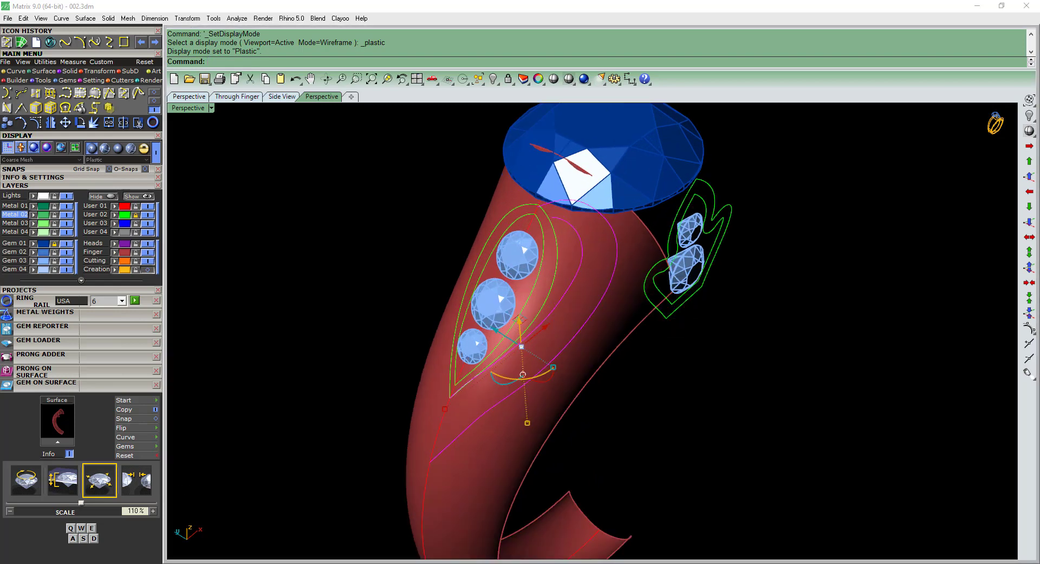
click(265, 563)
scroll(299, 286, up, 4)
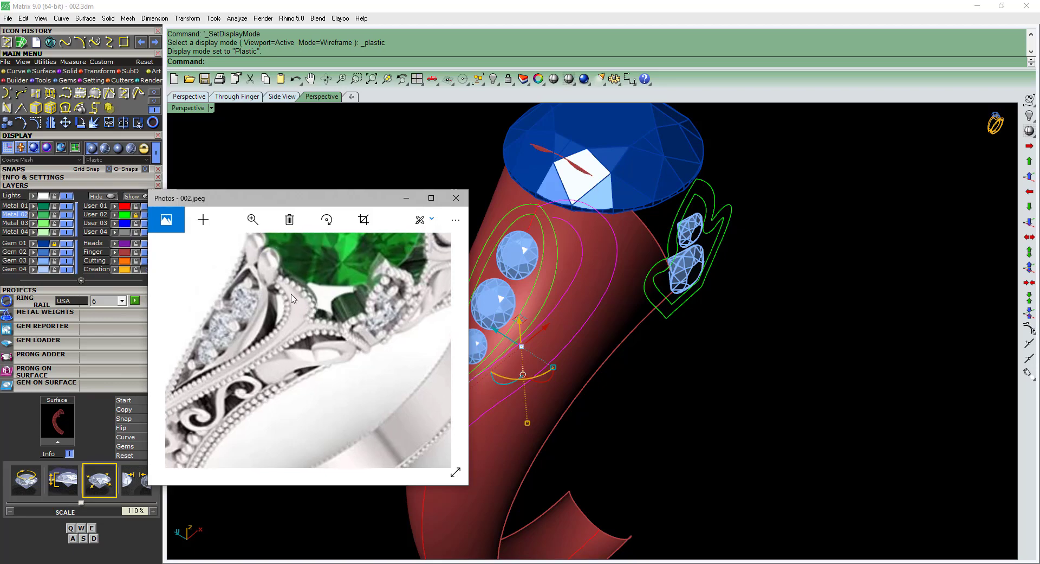
click(406, 198)
Rebuild the inner and outer User 03 shoulder curves together.
right_drag(659, 284, 586, 255)
key(F10)
key(Escape)
click(585, 253)
shift+click(616, 243)
text(r)
key(Return)
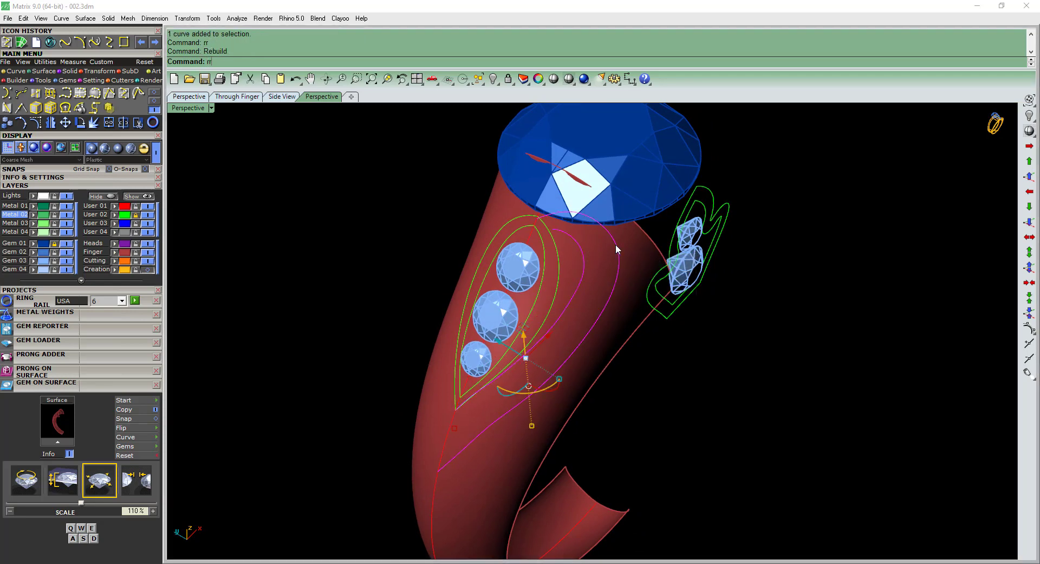
key(Return)
Turn on control points for both curves, select the points around their upper ends and switch to the Front view.
key(F10)
right_drag(536, 253, 423, 258)
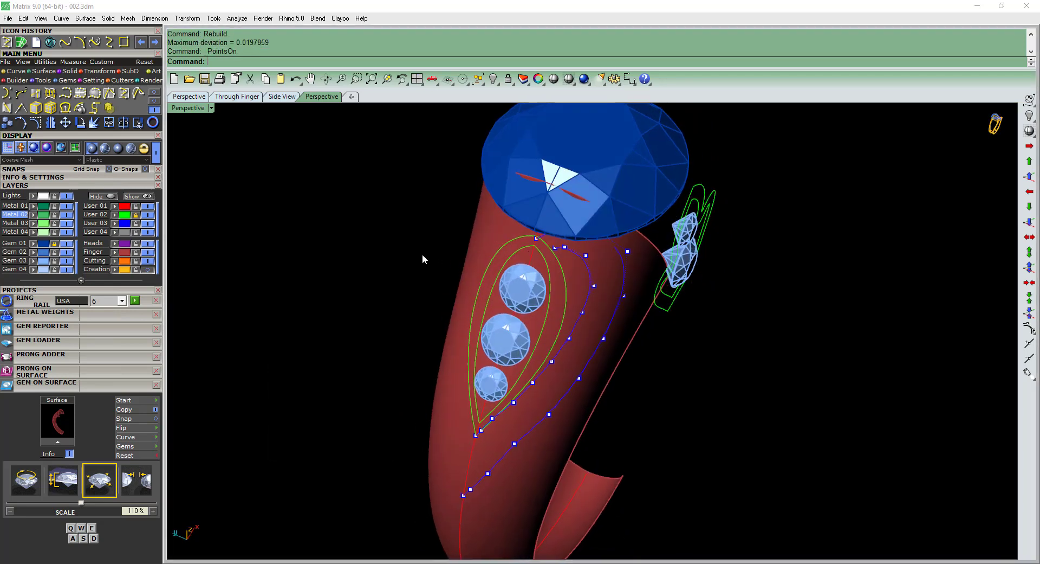
drag(423, 257, 630, 210)
shift+drag(633, 246, 663, 230)
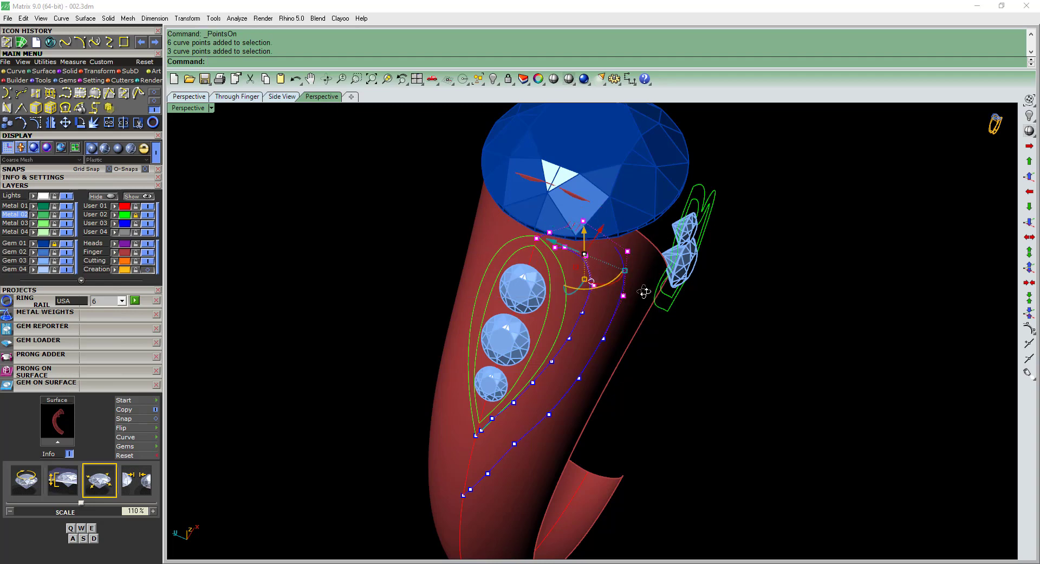
key(F2)
text(r)
key(Return)
scroll(582, 173, up, 3)
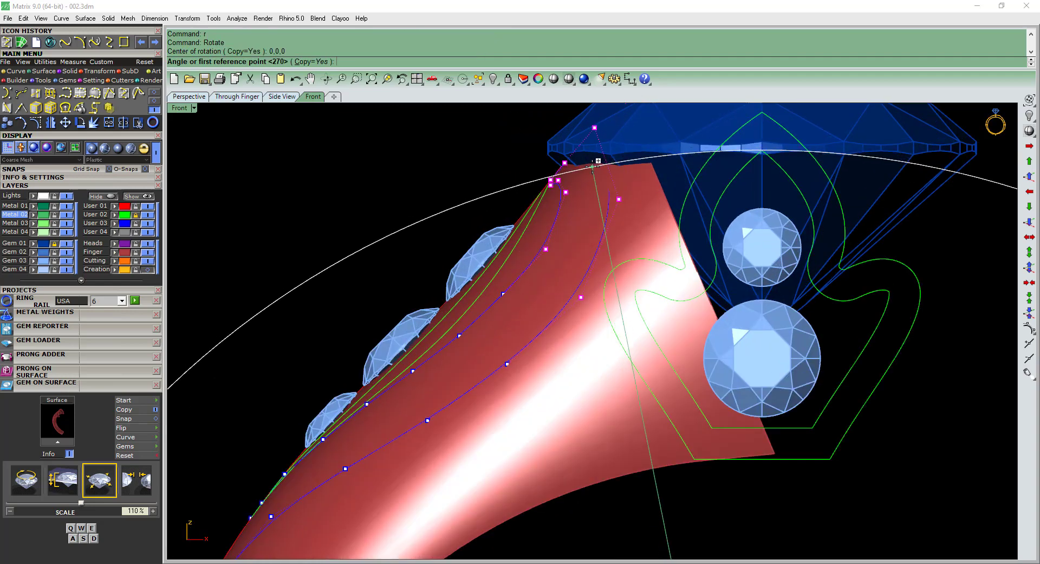
key(Escape)
Move the selected upper control points of both curves diagonally down along the shank.
text(m)
key(Return)
click(636, 155)
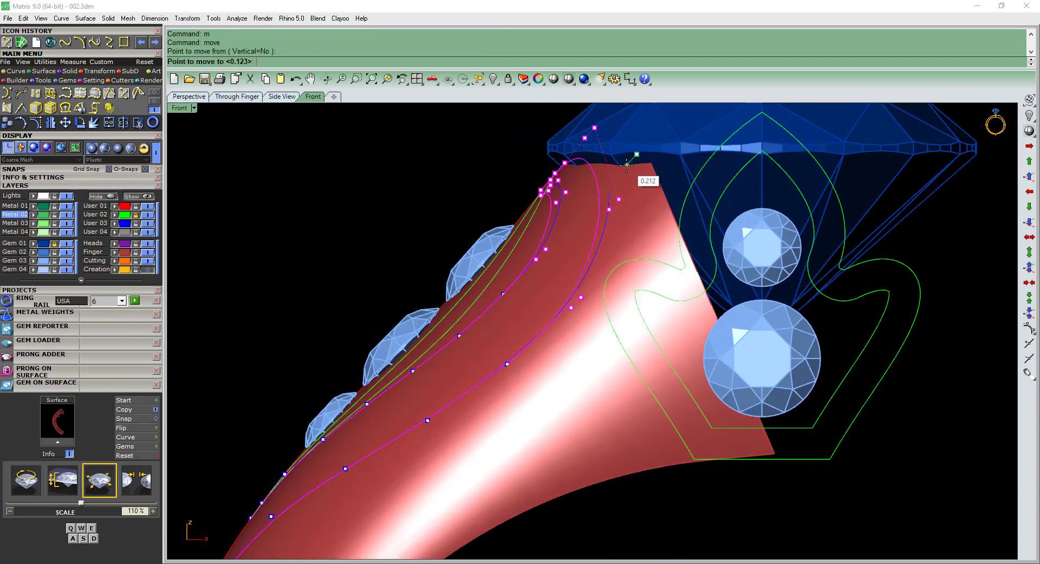
click(623, 169)
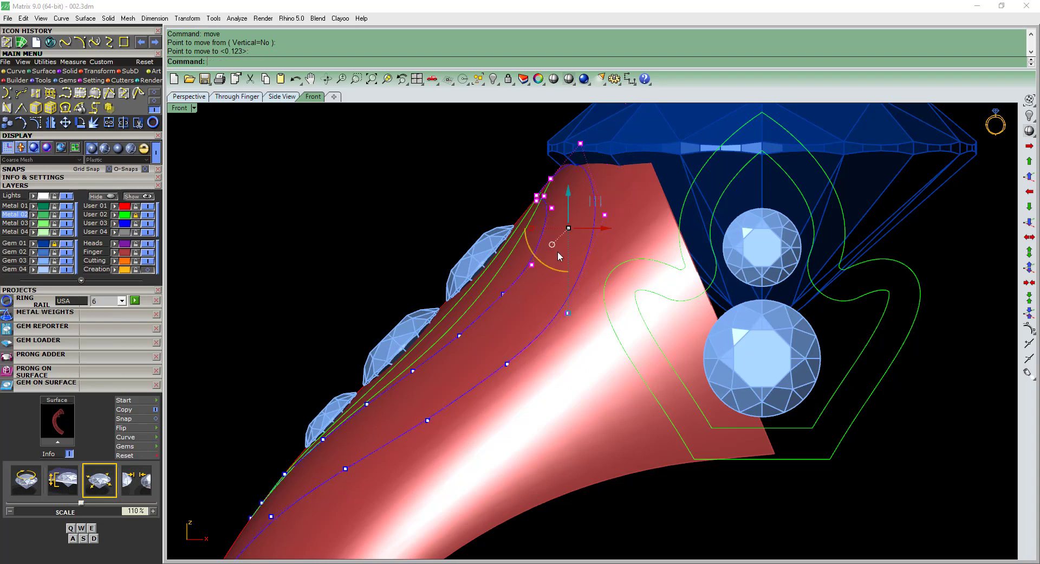
Drop the lowest points from the selection, move the remaining upper control points farther down the shank, and turn the points off.
ctrl+click(533, 265)
text(m)
key(Return)
right_drag(642, 179, 658, 189)
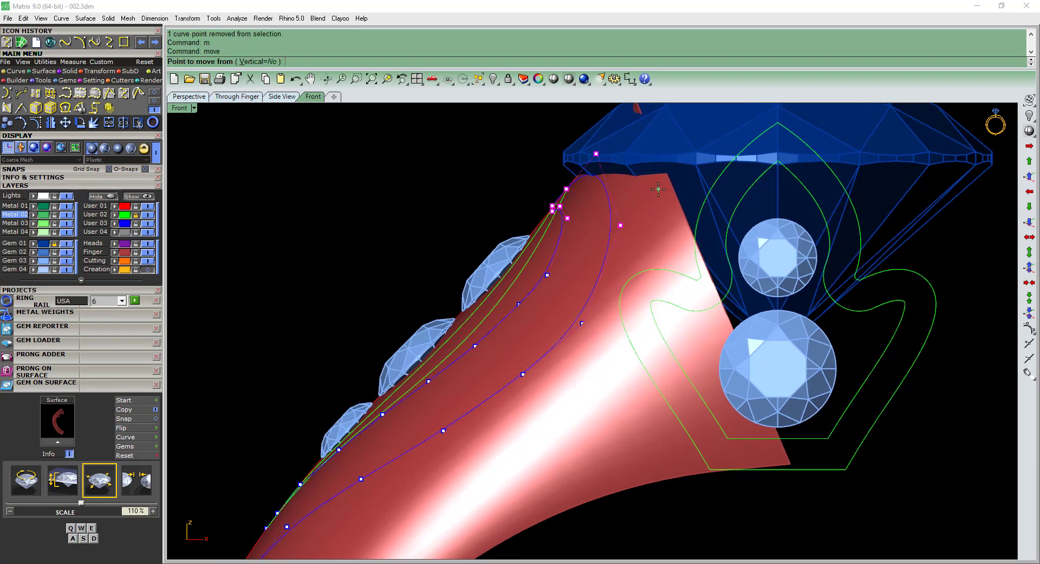
click(659, 189)
click(648, 208)
scroll(548, 233, down, 4)
ctrl+shift+right_drag(541, 231, 621, 312)
key(Escape)
key(Escape)
Pull both shoulder curves onto the shank surface and delete the original blue curves.
click(582, 336)
shift+click(621, 333)
shift+click(628, 334)
ctrl+click(636, 353)
key(p)
click(653, 328)
right_click(651, 326)
key(ctrl+c)
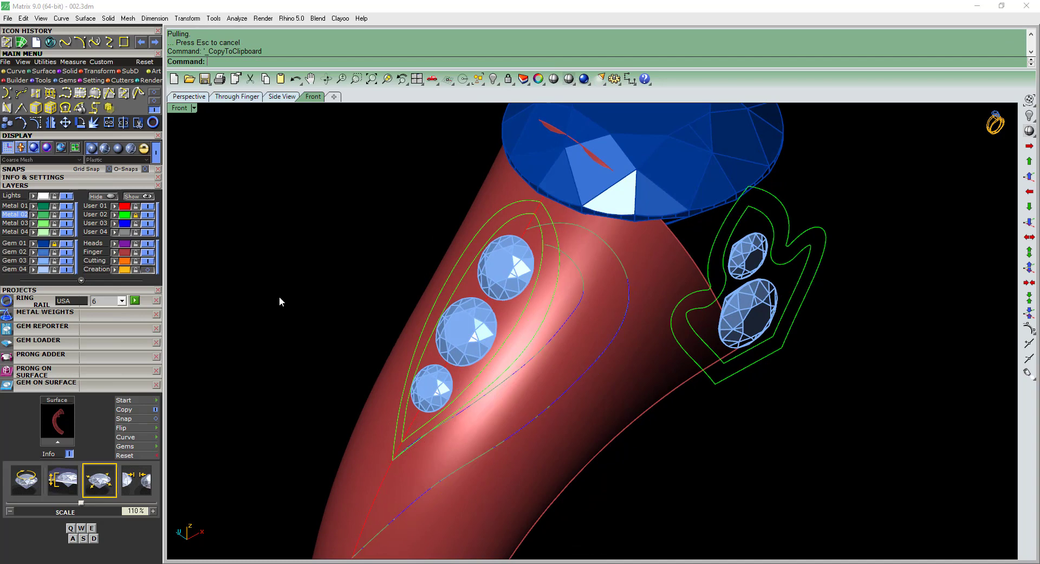
key(Delete)
Select the two pulled shoulder curves on the shank and rebuild them.
click(583, 287)
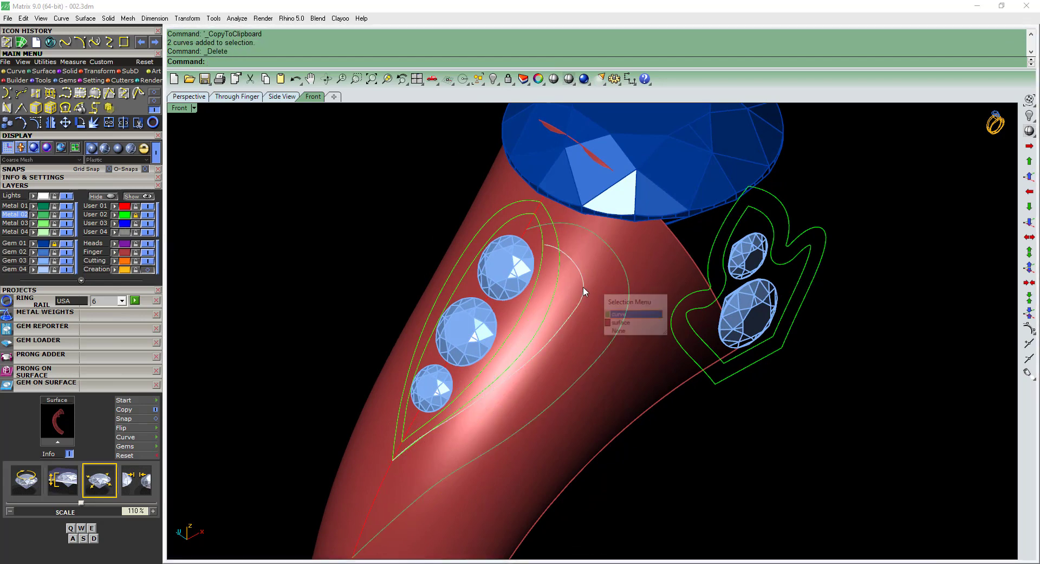
right_click(613, 274)
shift+click(629, 273)
right_click(629, 274)
text(rr)
key(Return)
key(Return)
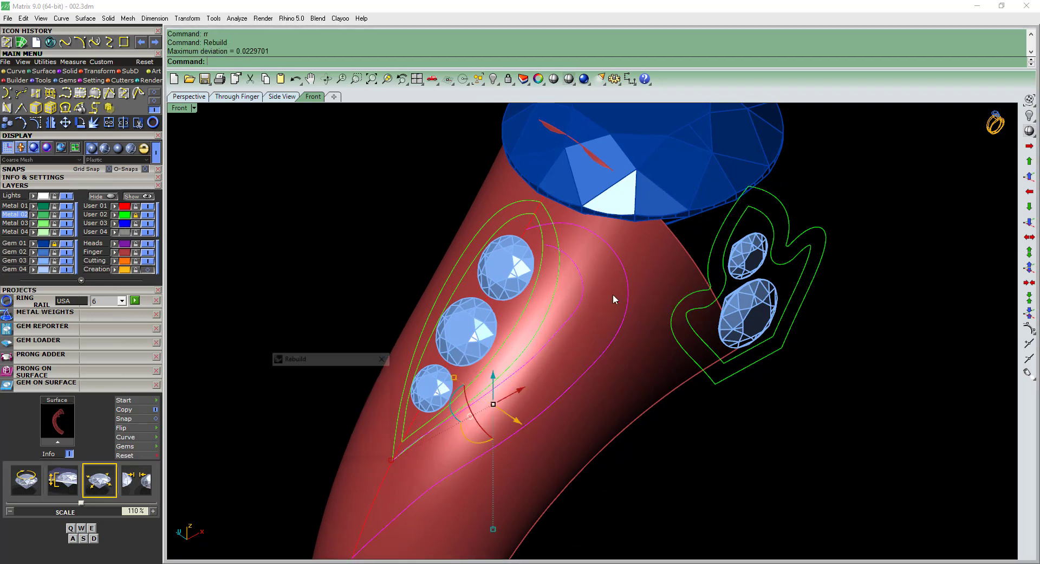
Turn on both shoulder curves' control points and nudge the inner curve's widest point inward in wireframe display.
ctrl+shift+right_drag(613, 294, 601, 325)
key(F10)
scroll(599, 311, up, 4)
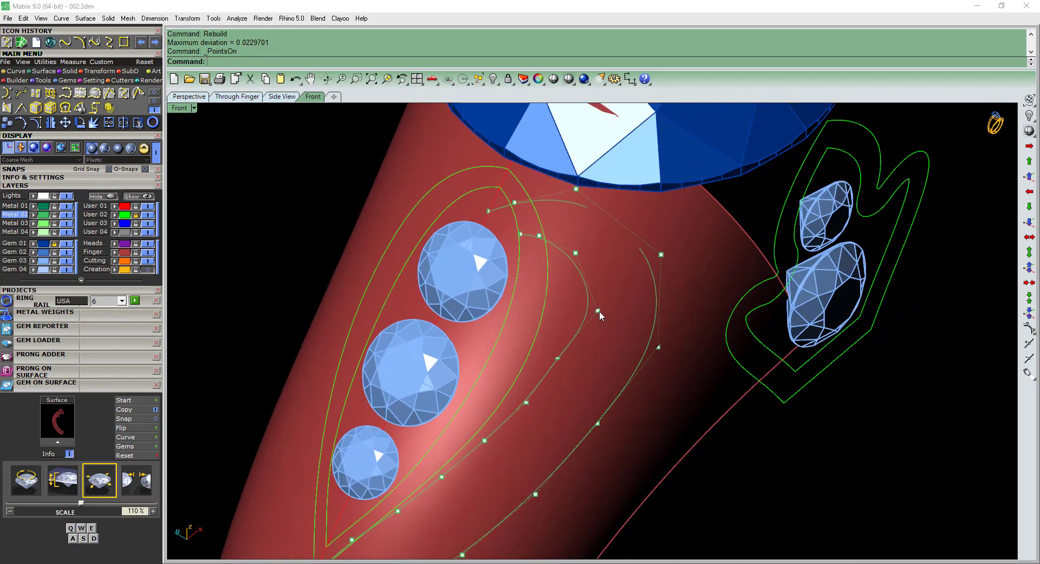
click(599, 312)
right_click(600, 313)
text(a)
key(Return)
scroll(600, 312, up, 2)
drag(622, 326, 607, 319)
Nudge the outer shoulder curve's side control point inward, turn the points off and restore the Plastic display mode.
scroll(659, 345, down, 4)
ctrl+shift+right_drag(658, 348, 645, 350)
scroll(650, 353, up, 2)
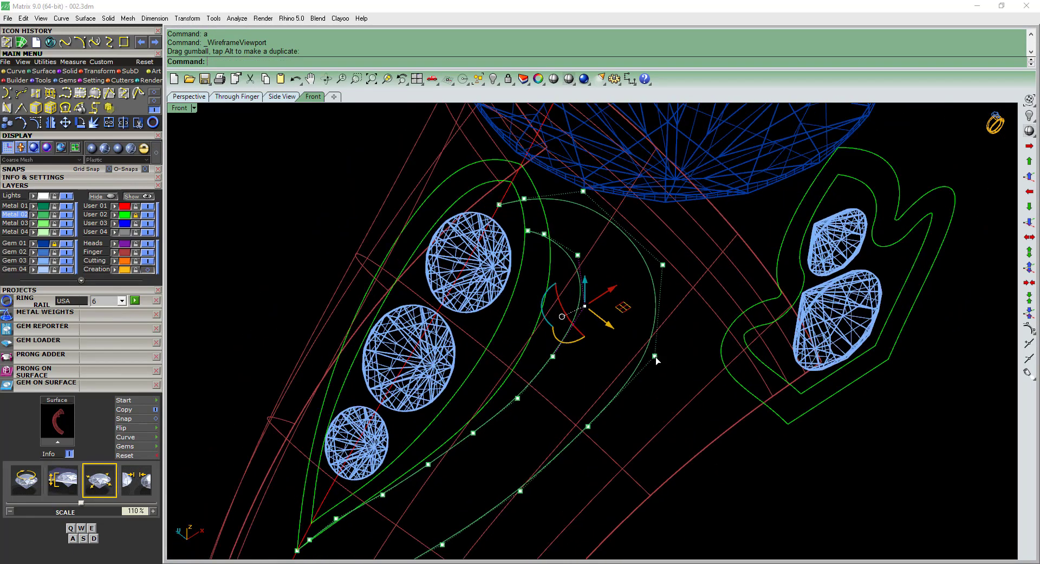
click(654, 356)
drag(680, 378, 670, 371)
key(Escape)
scroll(634, 341, down, 4)
key(ctrl+alt+s)
key(Escape)
scroll(632, 343, down, 2)
ctrl+shift+right_drag(632, 344, 623, 352)
scroll(587, 350, up, 2)
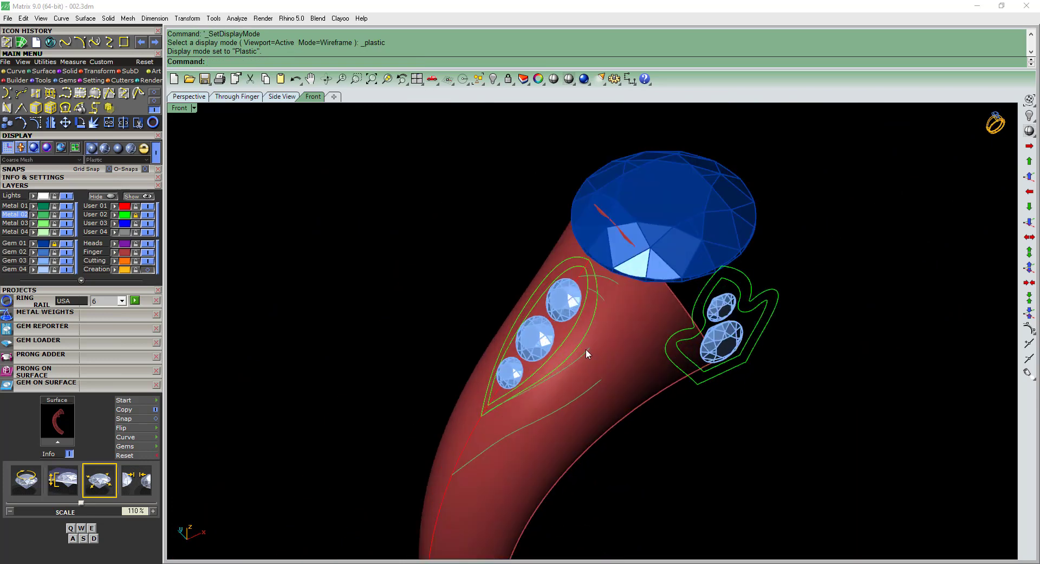
Pull the two adjusted shoulder curves onto the shank surface and copy the pulled curves.
click(594, 387)
click(593, 387)
scroll(612, 353, up, 4)
right_click(608, 334)
click(608, 334)
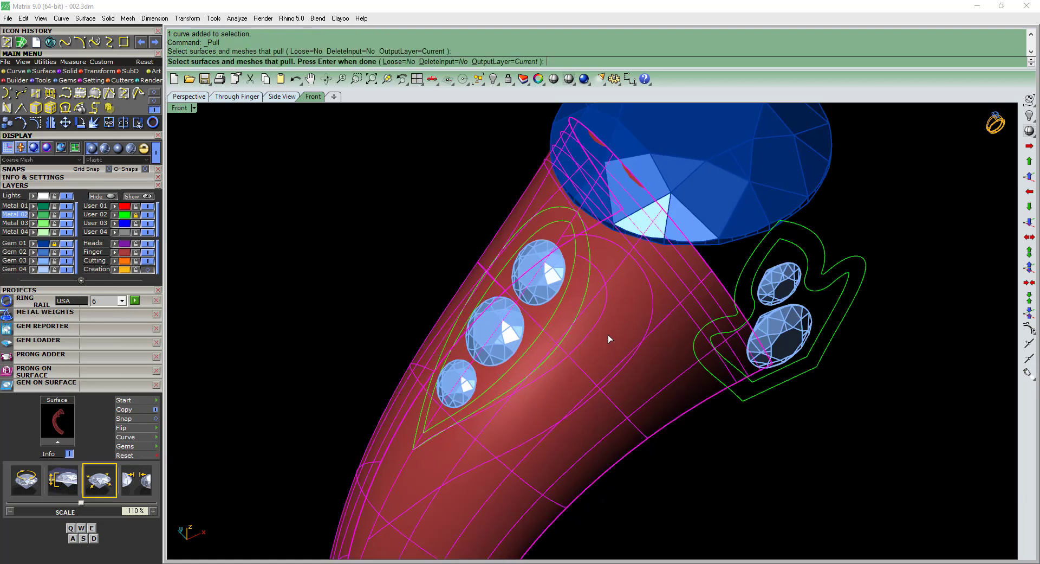
key(Return)
key(ctrl+c)
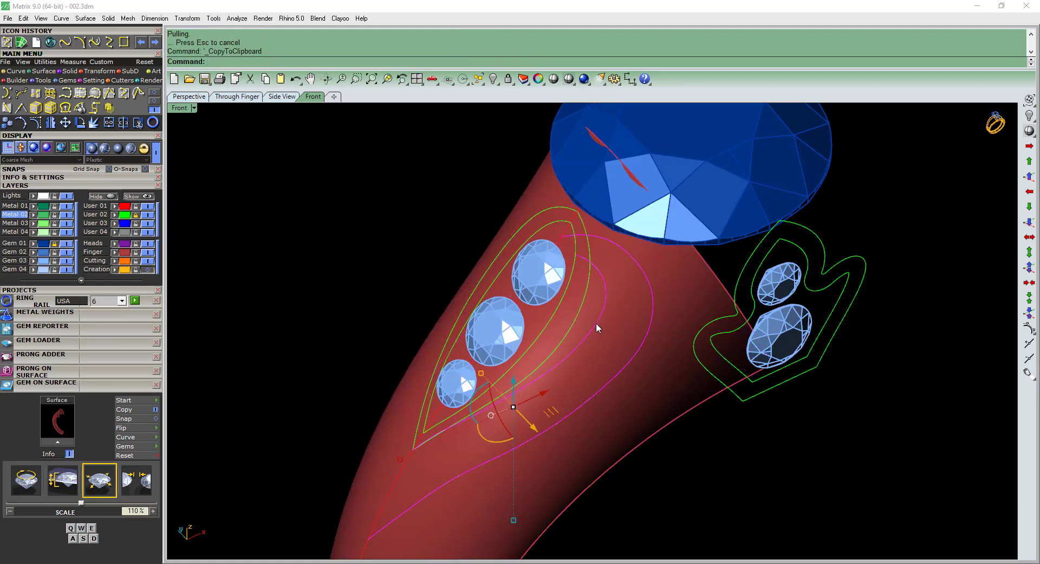
Clear the pulled and original shoulder curves from the shank and paste the copied pulled curves in their place.
key(Delete)
click(574, 382)
click(583, 403)
key(Delete)
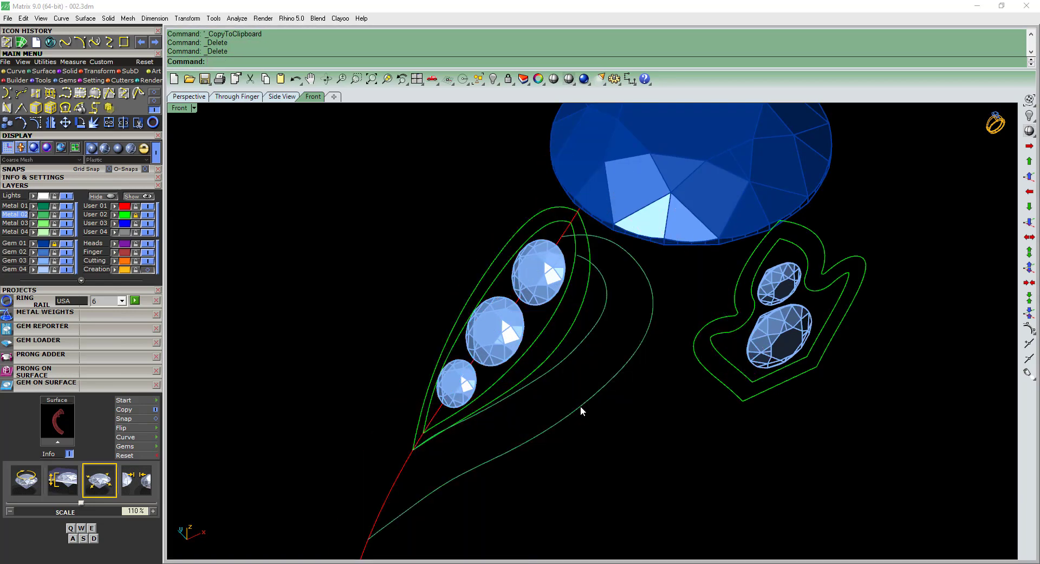
key(ctrl+z)
click(582, 405)
key(Delete)
click(557, 370)
click(576, 401)
key(Delete)
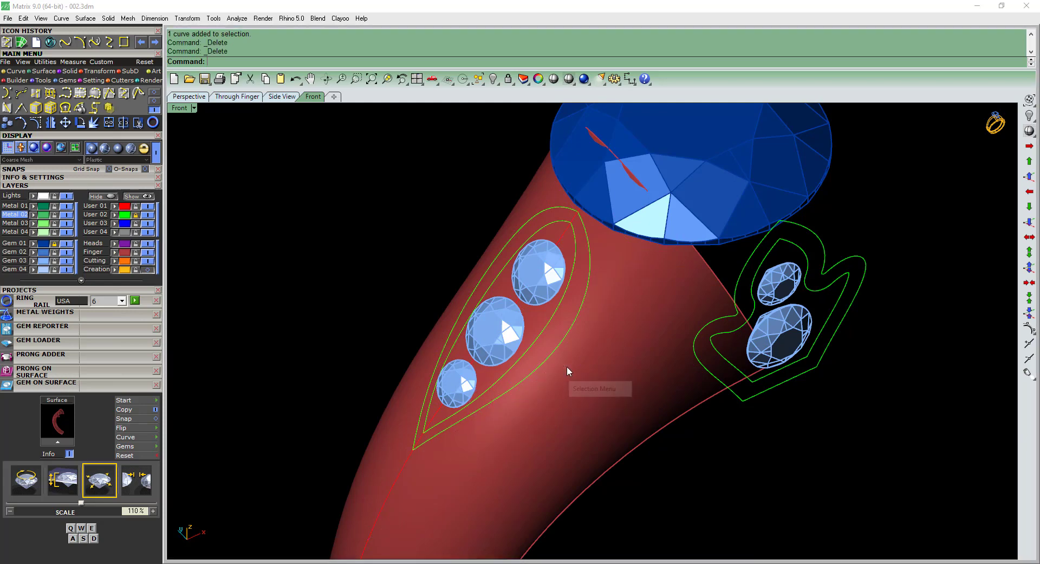
key(ctrl+v)
scroll(570, 368, down, 5)
key(Escape)
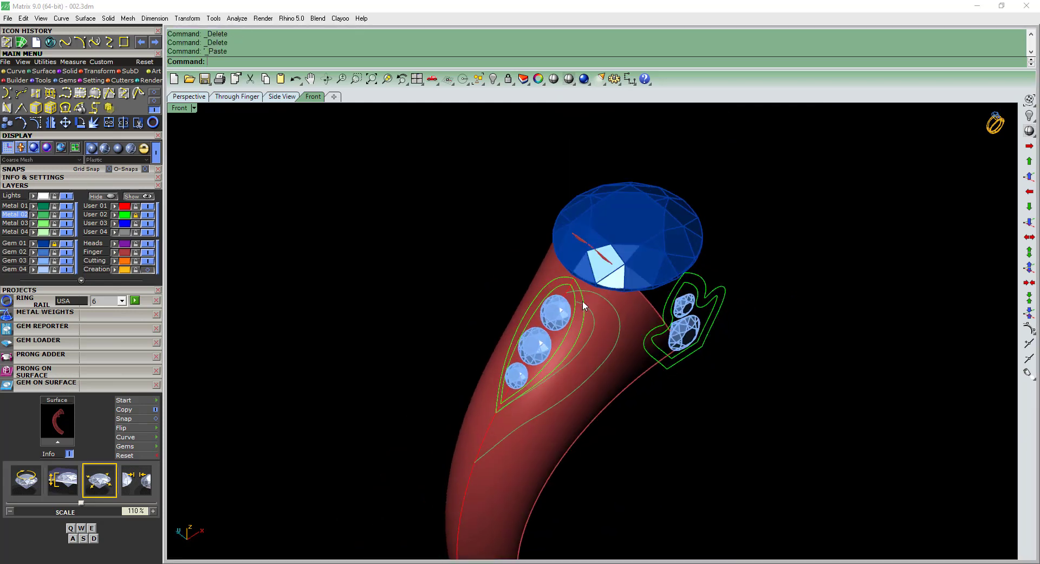
Compare the upper ends of the shoulder curves with the ring shoulder in reference picture 002.jpeg.
scroll(583, 298, up, 5)
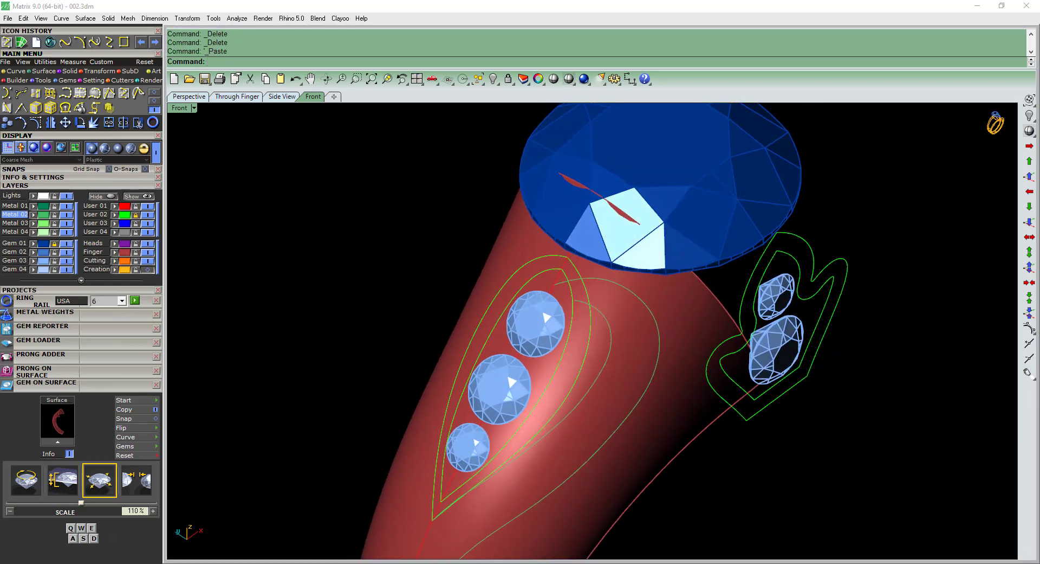
key(alt+Tab)
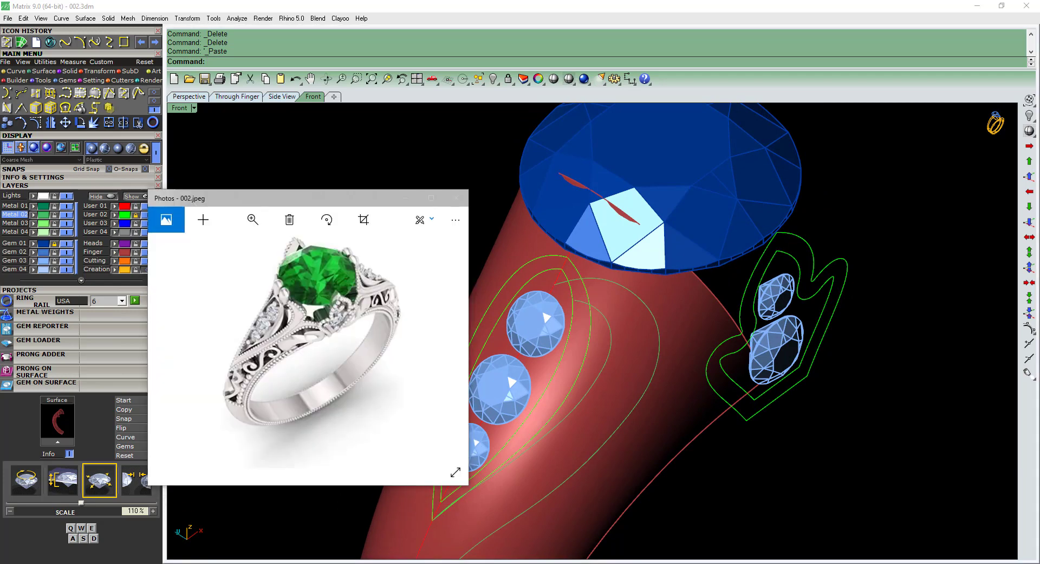
key(alt+Tab)
right_drag(583, 318, 592, 301)
click(593, 301)
right_click(600, 277)
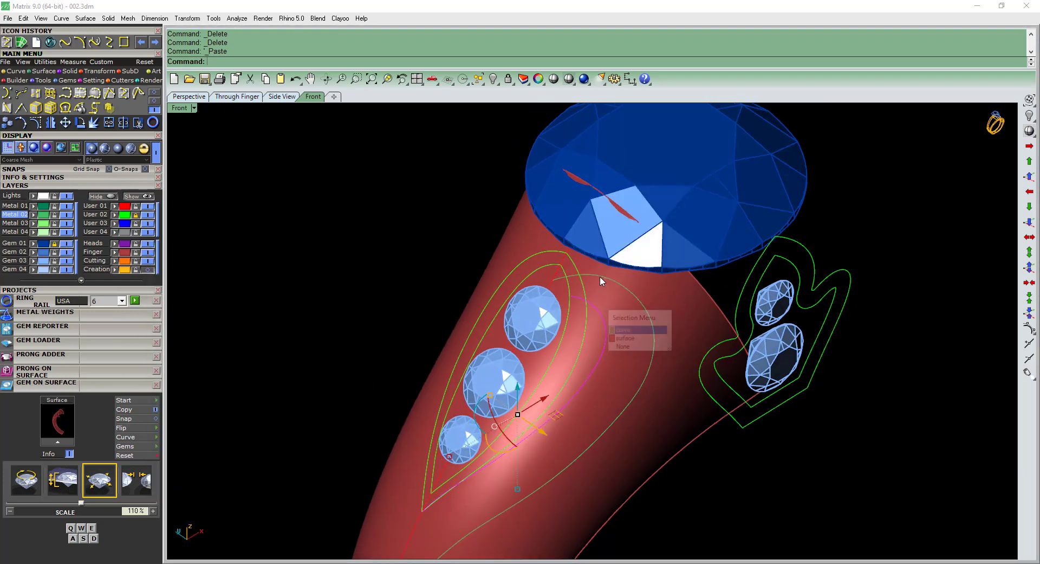
shift+click(600, 276)
right_click(595, 272)
right_drag(590, 271, 583, 304)
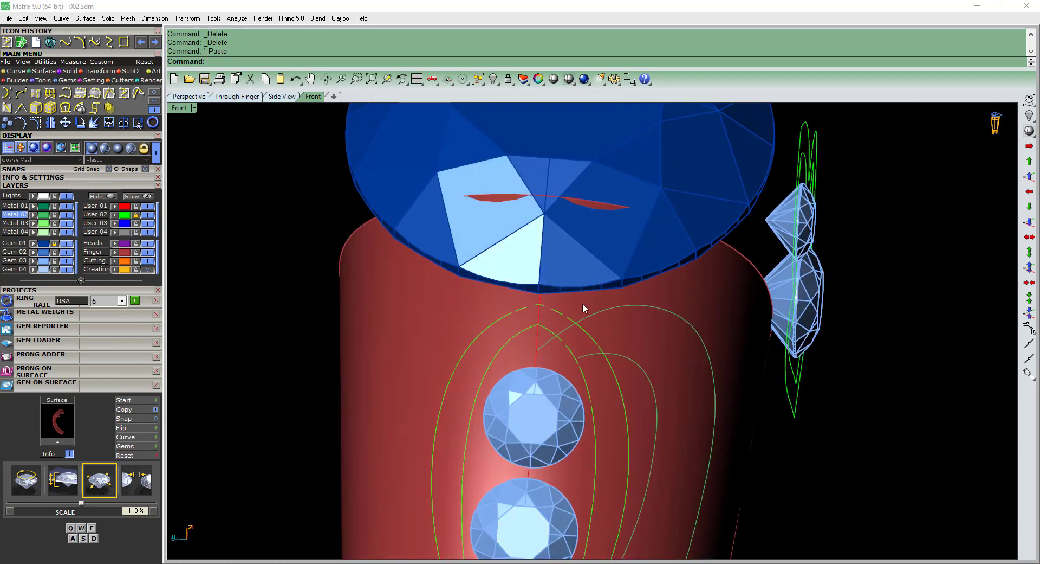
Start Prong On Surface with the shank as the base surface and flip the prong direction outward.
click(573, 309)
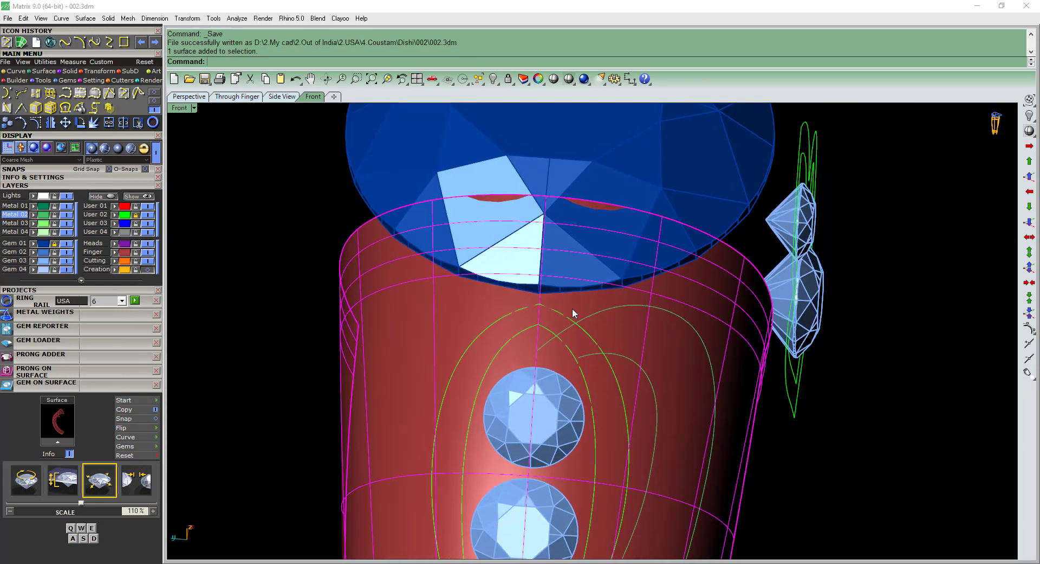
click(144, 386)
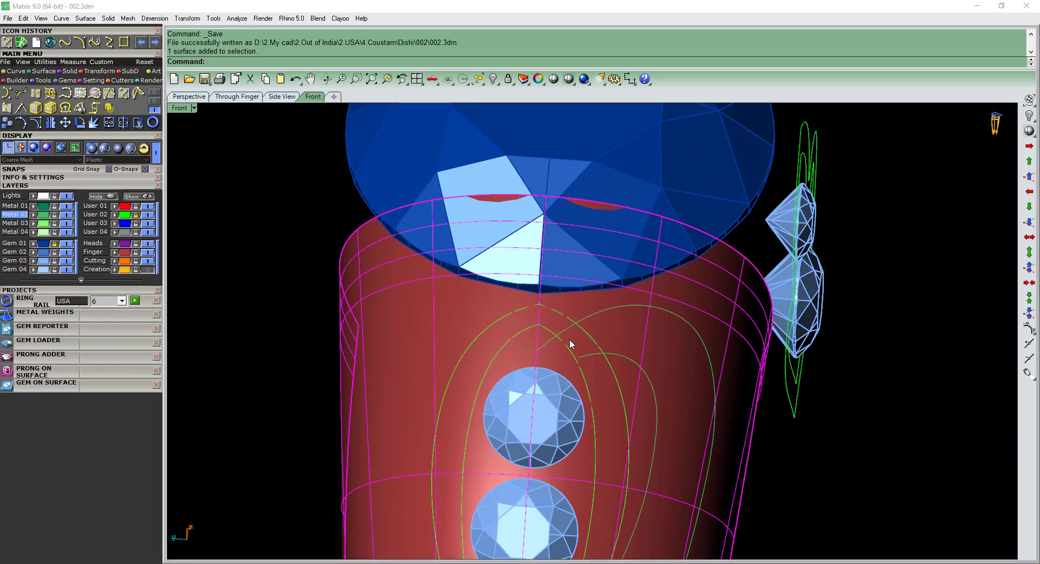
key(Return)
scroll(590, 308, up, 4)
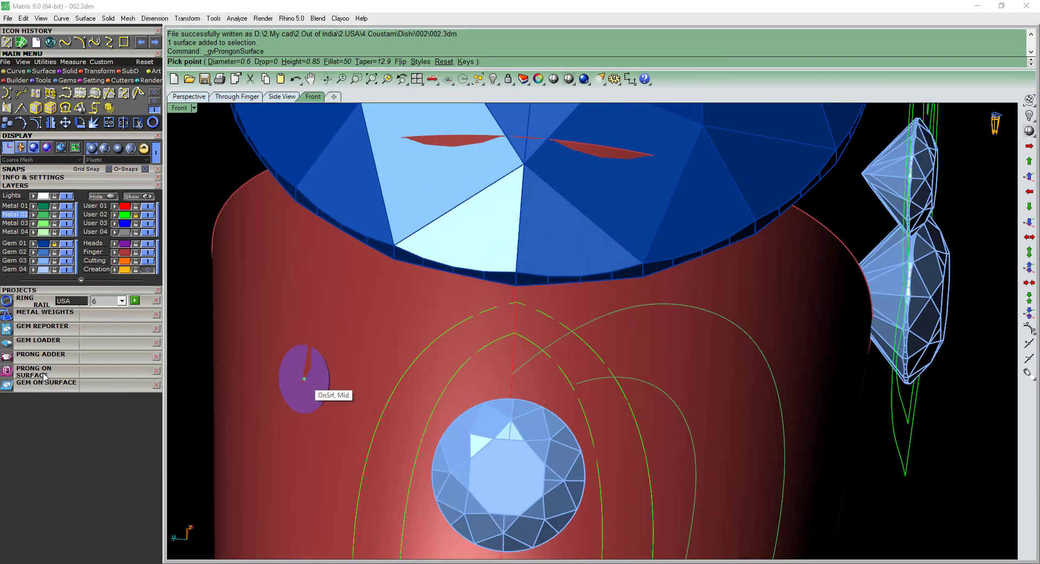
click(43, 378)
click(129, 413)
right_drag(558, 302, 554, 277)
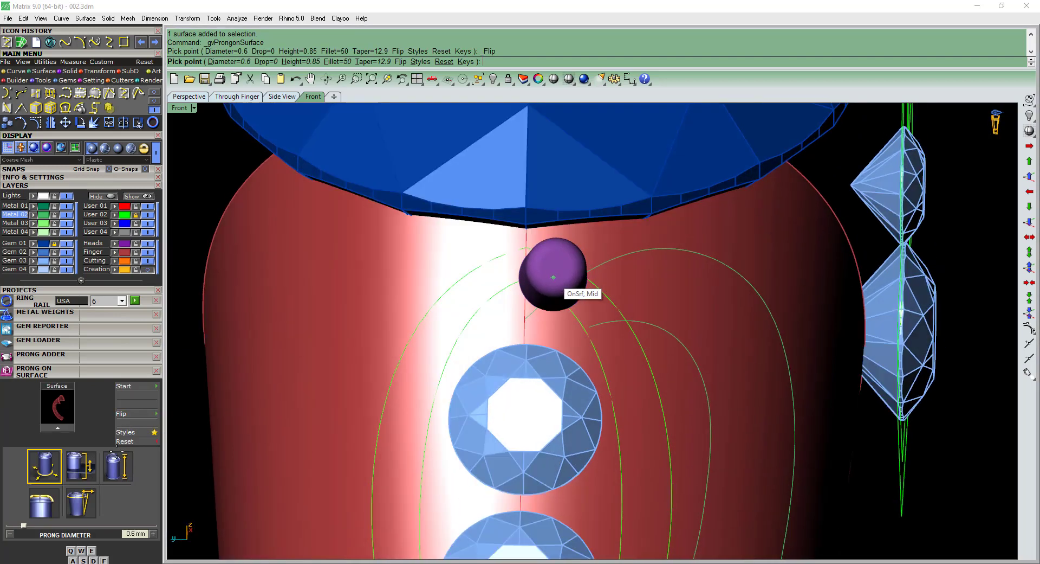
Set the prong to 0.75 mm diameter, 0.5 mm drop, 1.1 mm height, 100% fillet and 0% taper.
click(43, 469)
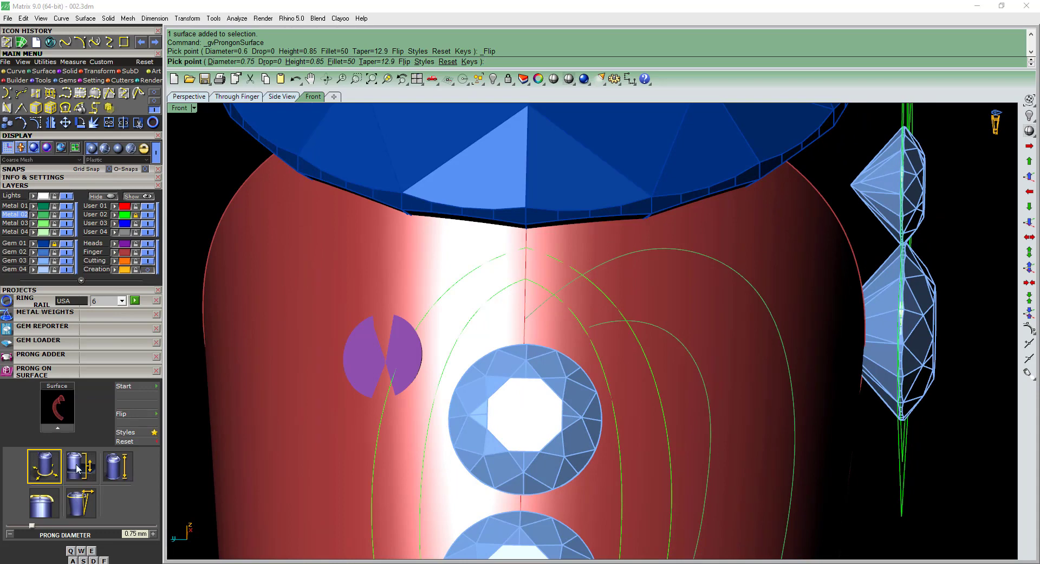
text(.2)
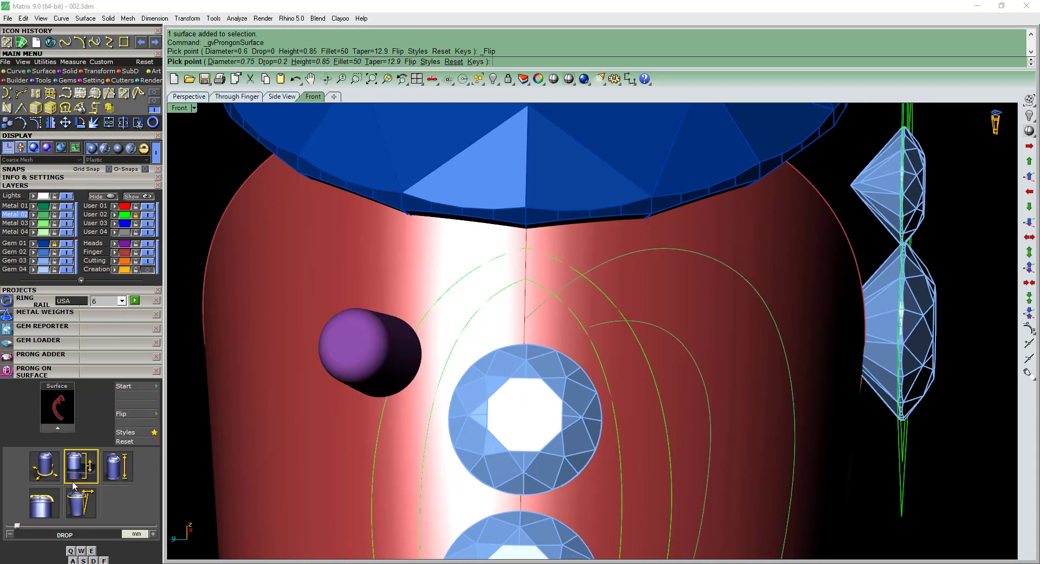
text(.5)
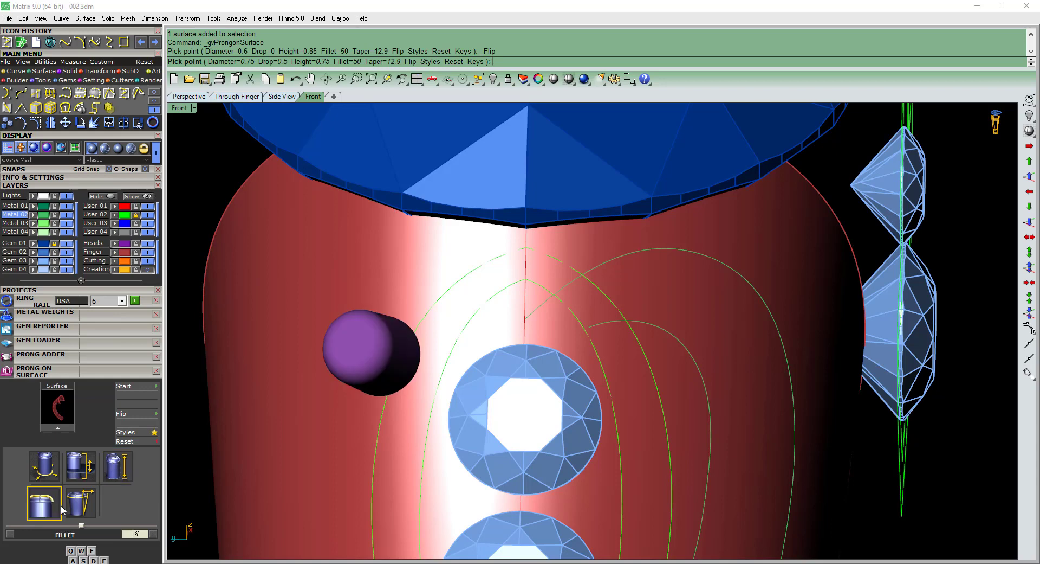
text(100)
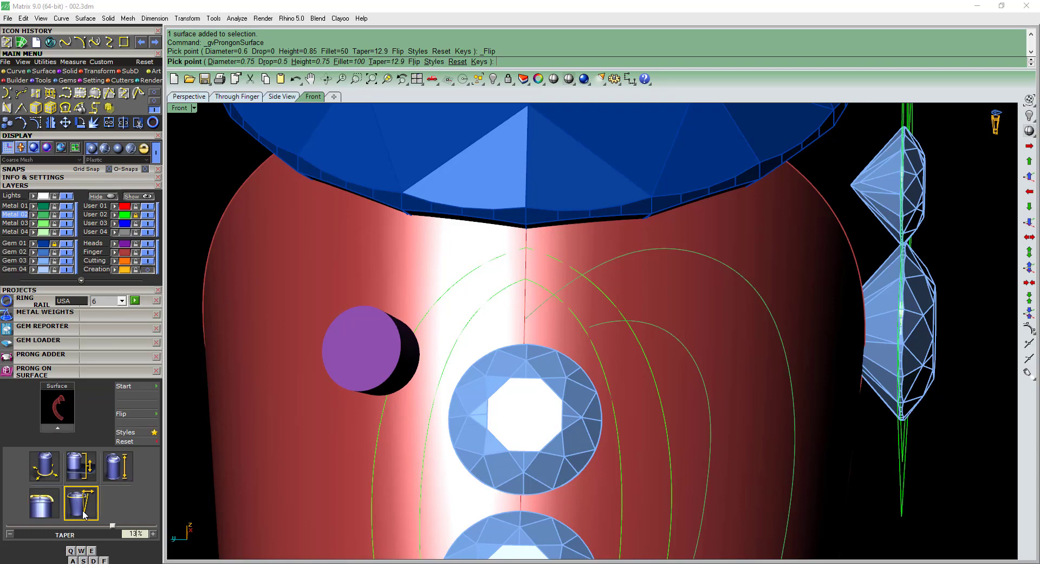
right_drag(556, 256, 504, 249)
scroll(509, 248, down, 8)
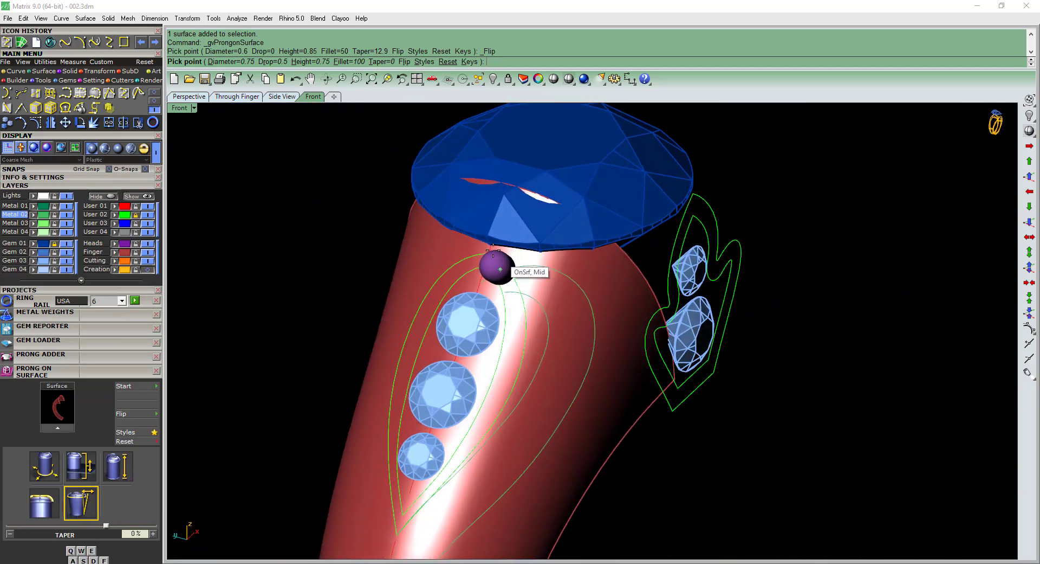
scroll(504, 276, up, 4)
click(116, 470)
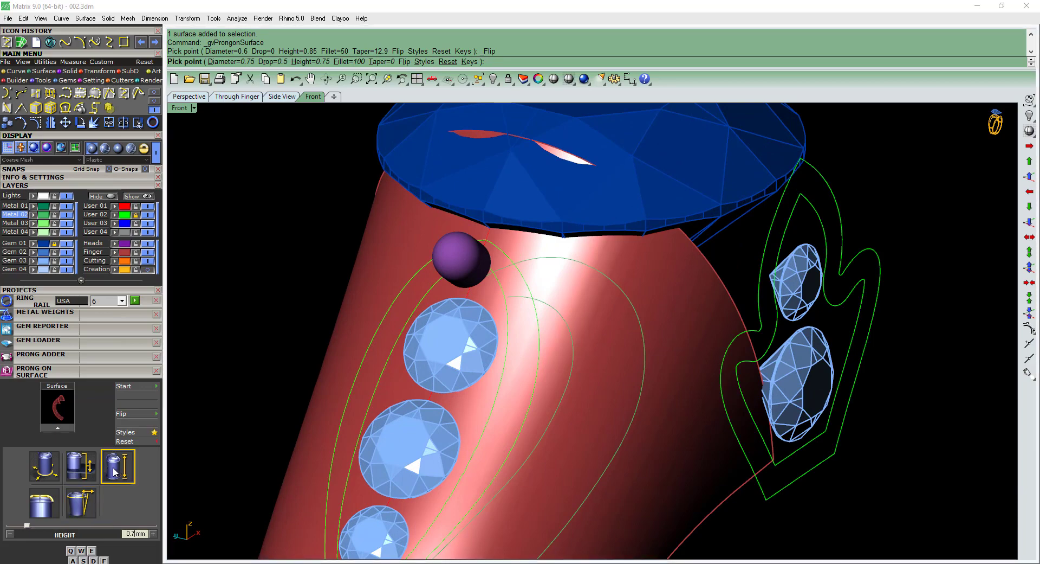
text(1.1)
key(Return)
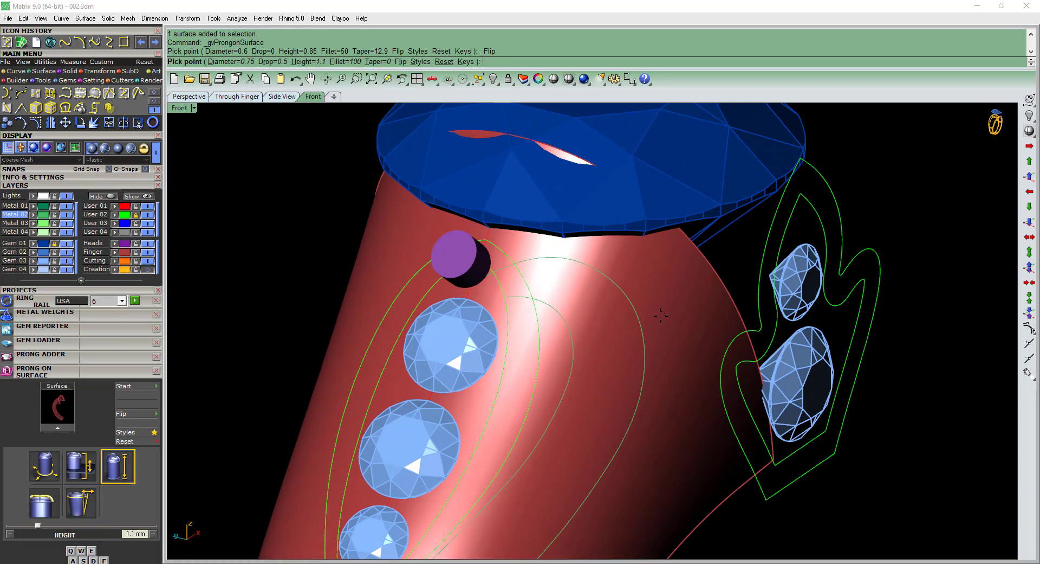
Increase the prong diameter to 0.85 mm and place it on the shank between the top shoulder gem and center diamond.
right_drag(506, 272, 550, 304)
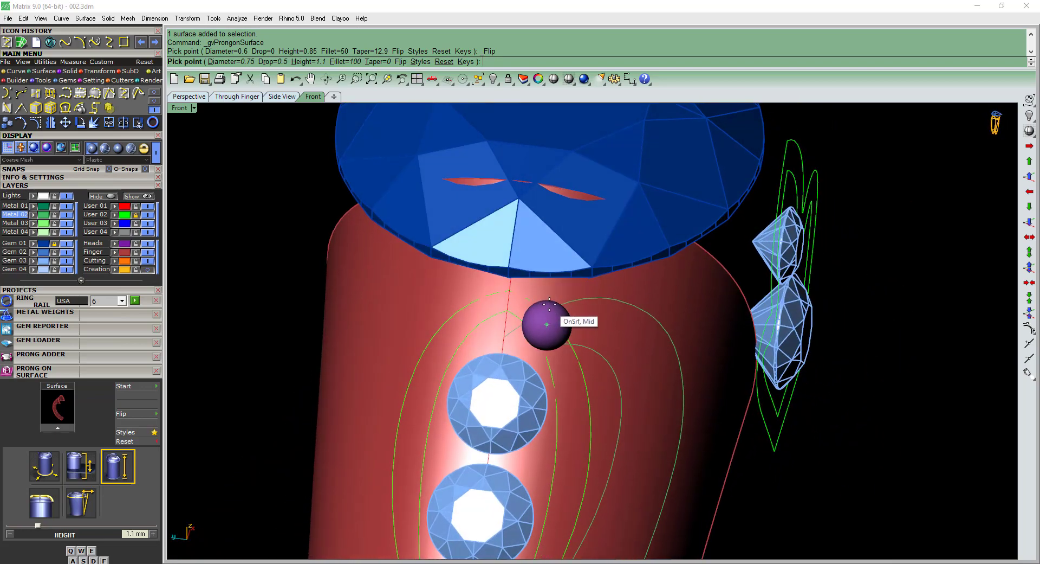
key(e)
scroll(550, 304, up, 5)
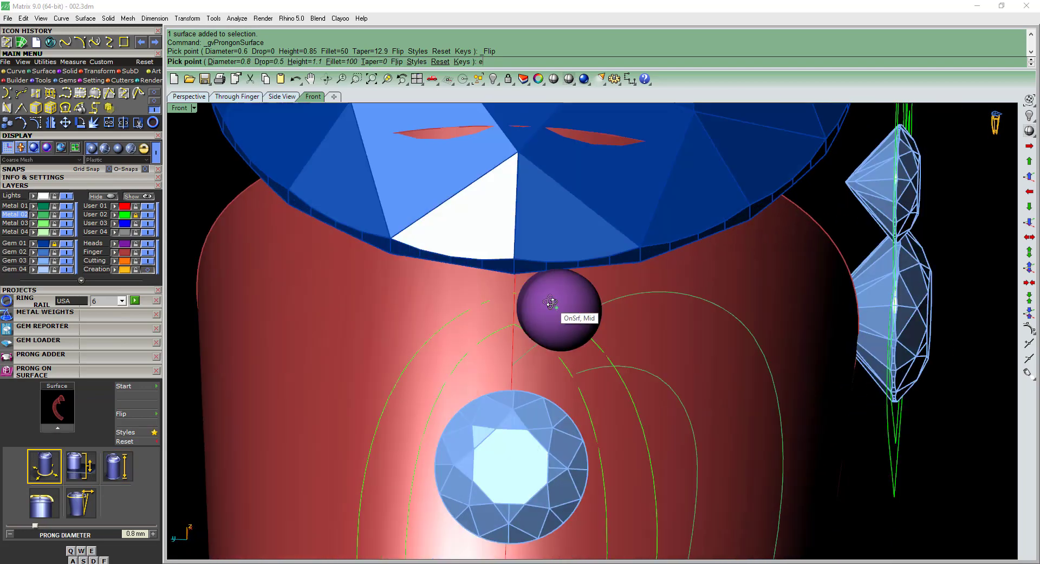
right_drag(564, 313, 534, 324)
key(e)
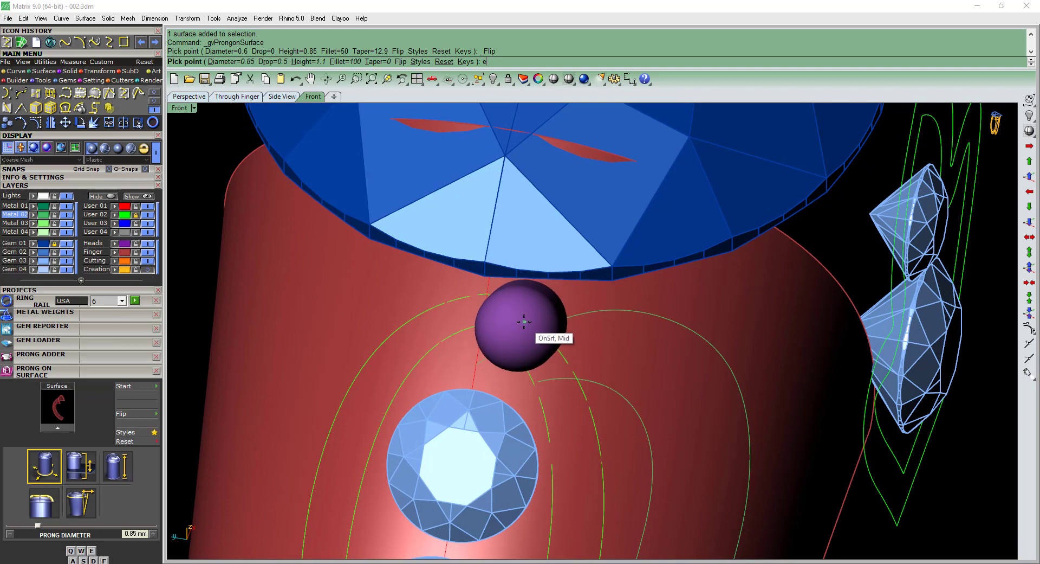
click(525, 321)
scroll(525, 322, down, 6)
click(532, 312)
Rotate the prong about its middle in the front view, without copying, so it stands more upright beside the diamond.
key(F2)
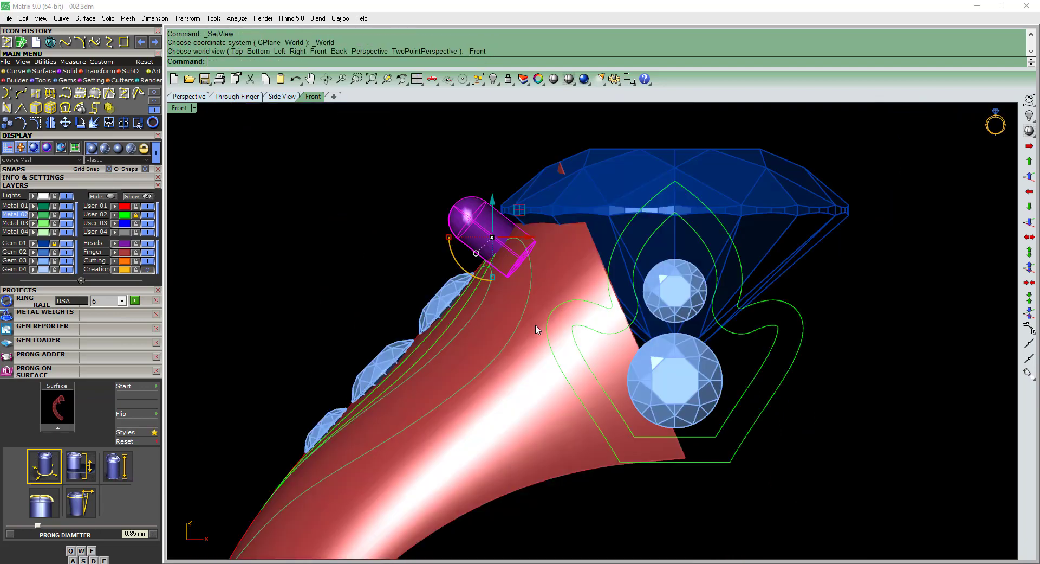
right_drag(496, 238, 494, 256)
scroll(499, 250, up, 6)
text(r)
click(483, 258)
click(629, 253)
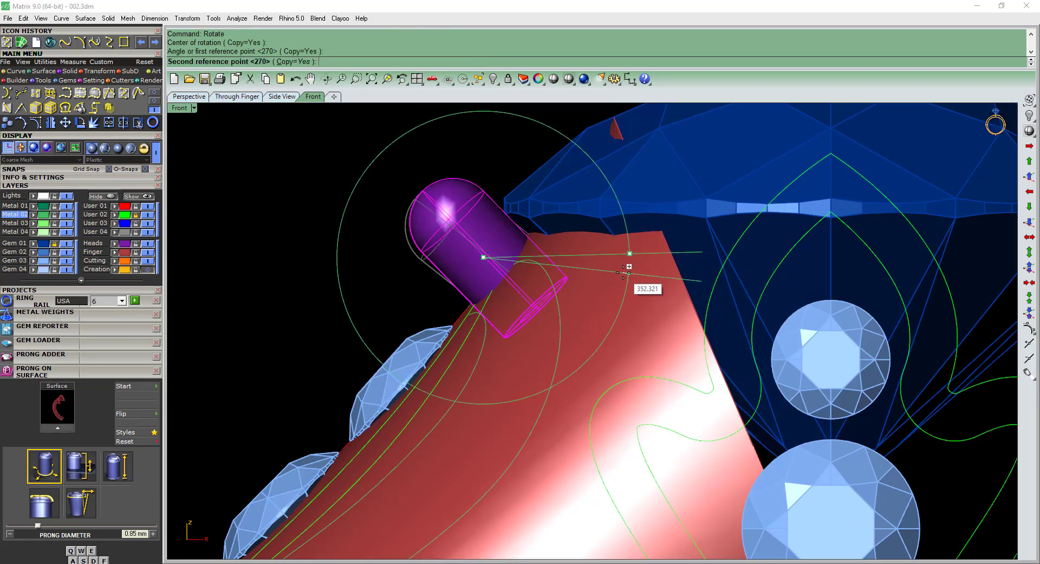
text(c)
key(Return)
text(c)
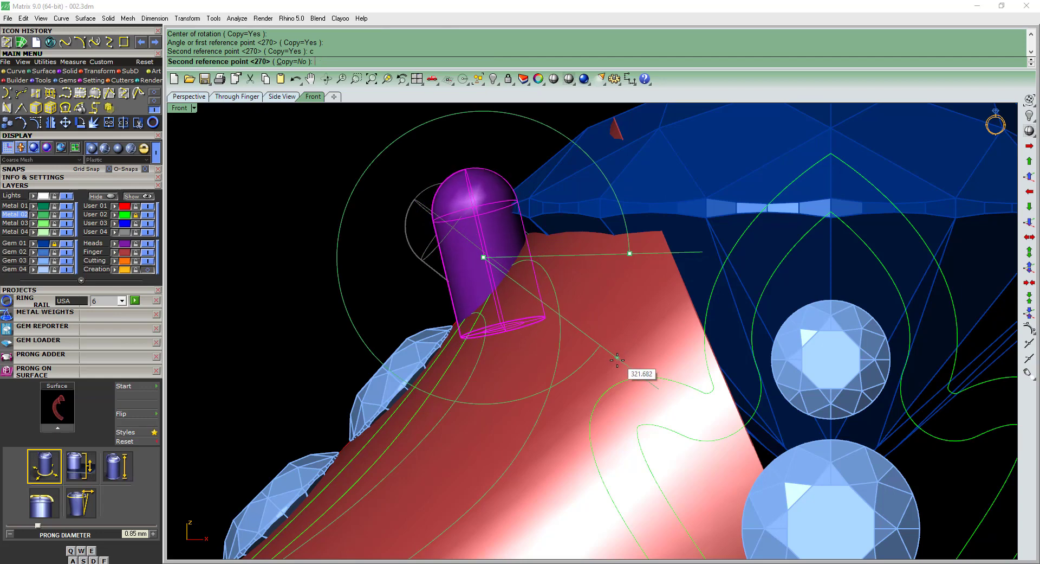
click(617, 362)
Move the rotated prong slightly upward in the front view so its rounded tip rises above the diamond's girdle.
text(m)
key(Return)
scroll(562, 217, up, 4)
click(564, 257)
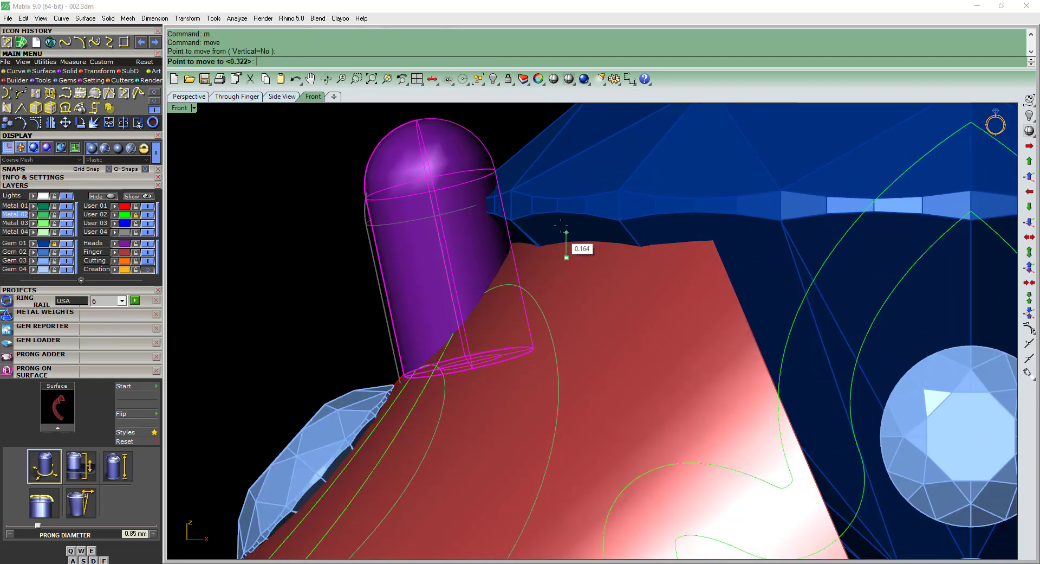
click(565, 216)
Move the prong slightly sideways toward the center diamond in the top view and deselect it.
key(F1)
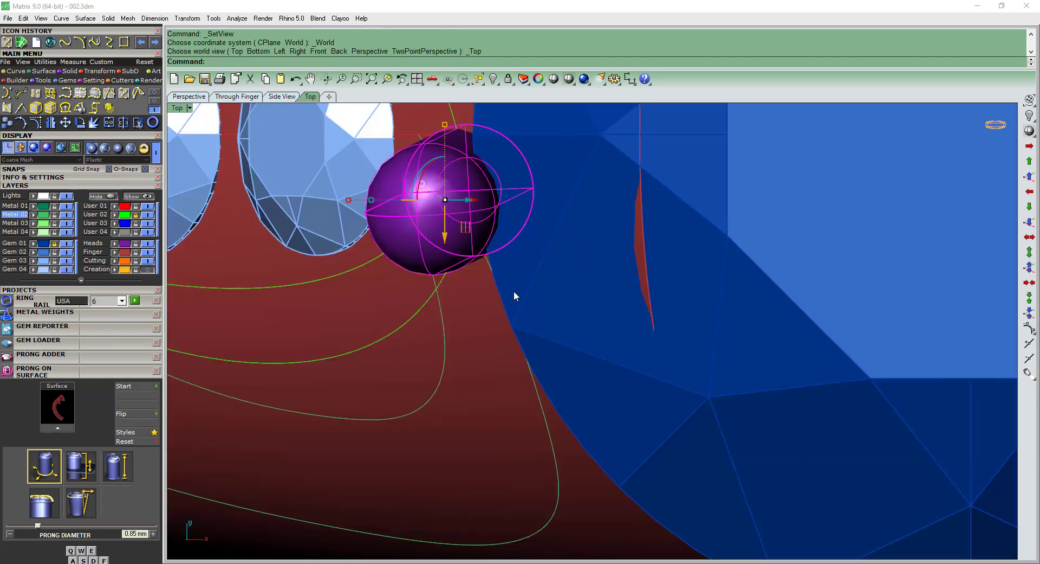
click(566, 196)
click(456, 213)
right_drag(455, 214, 444, 244)
text(m)
key(Return)
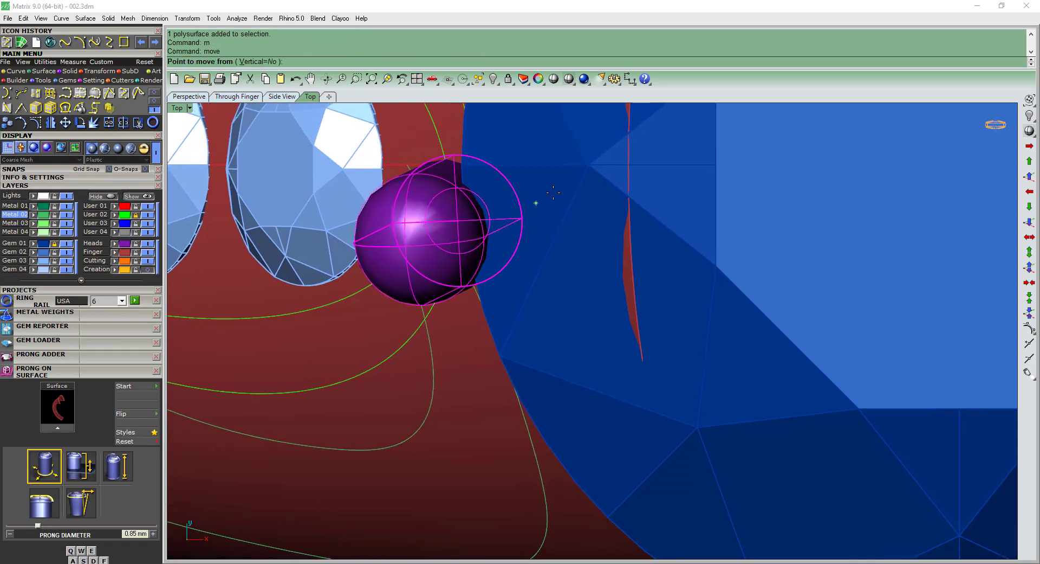
click(565, 179)
click(580, 180)
scroll(579, 181, down, 7)
ctrl+shift+right_drag(461, 380, 529, 283)
key(Escape)
Set up a cage edit on the prong in the front view, using a World bounding box, 4×4×4 points and Global region.
scroll(526, 278, up, 4)
click(526, 278)
key(F2)
scroll(489, 247, down, 4)
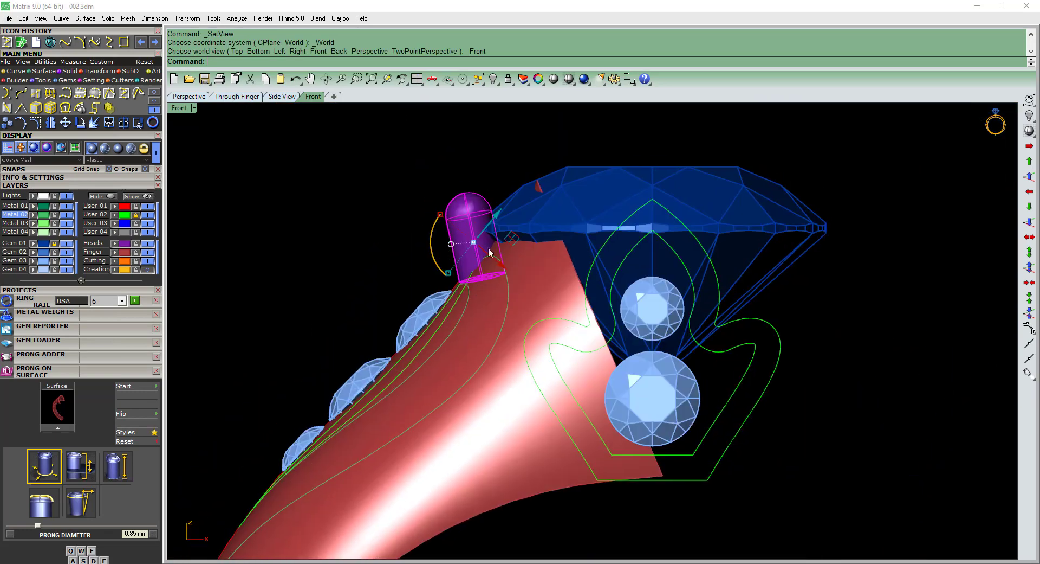
scroll(465, 219, up, 4)
text(m)
key(Return)
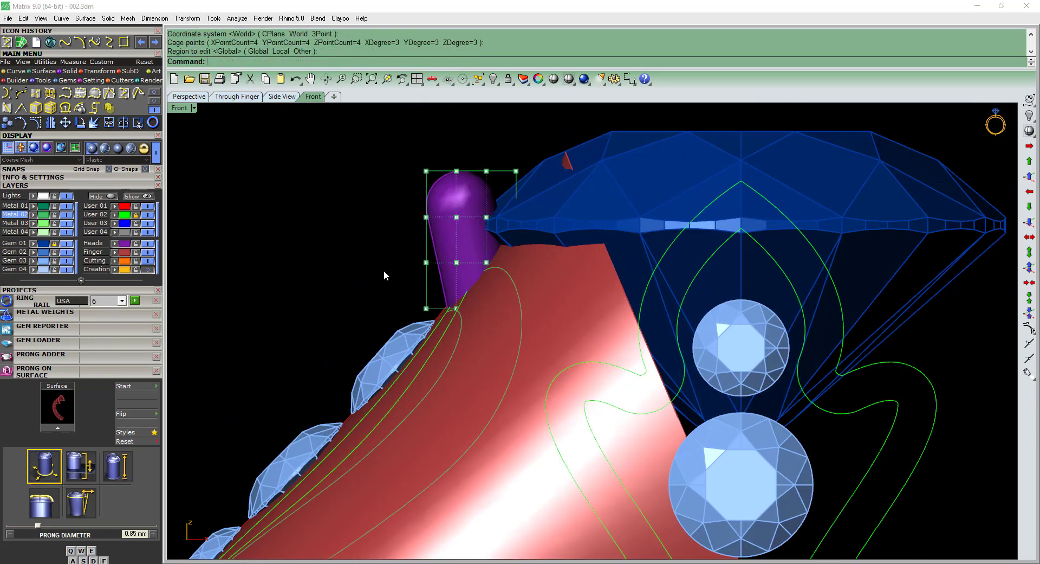
Move the lowest row of cage points horizontally toward the center diamond to curve the prong's base into the shank.
click(534, 279)
scroll(542, 280, up, 3)
click(595, 272)
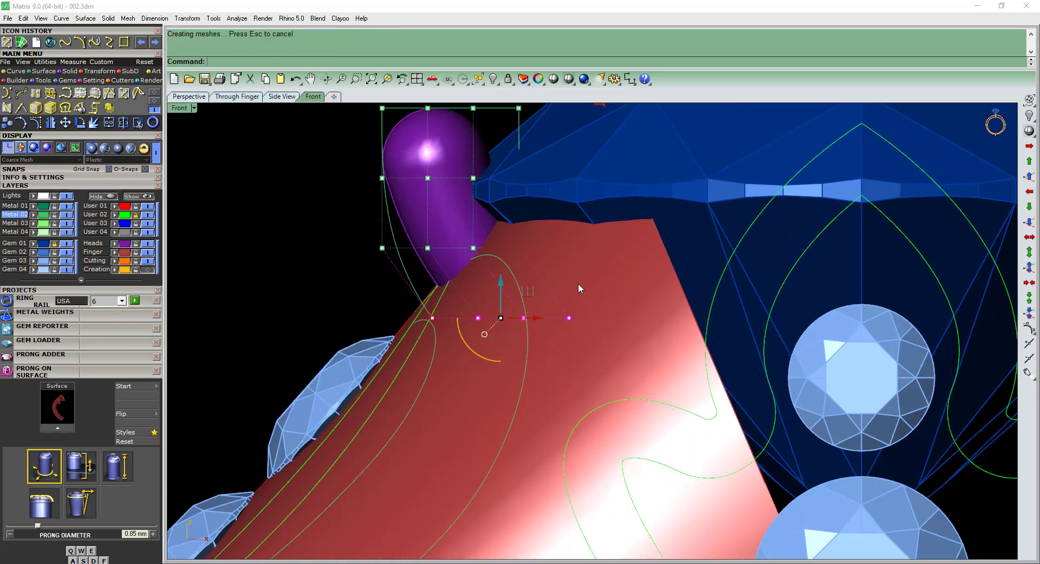
Delete the deformation cage from the curved prong.
scroll(484, 270, down, 4)
ctrl+shift+right_drag(558, 296, 526, 261)
key(Escape)
key(Escape)
click(564, 223)
key(Delete)
Mirror the prong across the shank's lengthwise centerline in the top view.
click(526, 263)
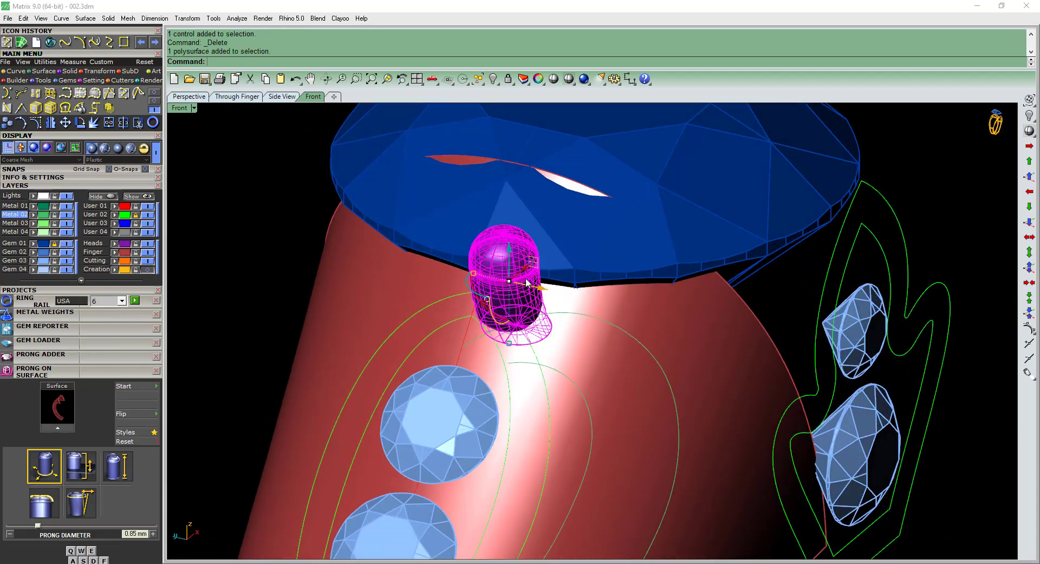
key(ctrl+F3)
key(F4)
key(Escape)
key(Escape)
right_drag(594, 226, 587, 227)
key(ctrl+F1)
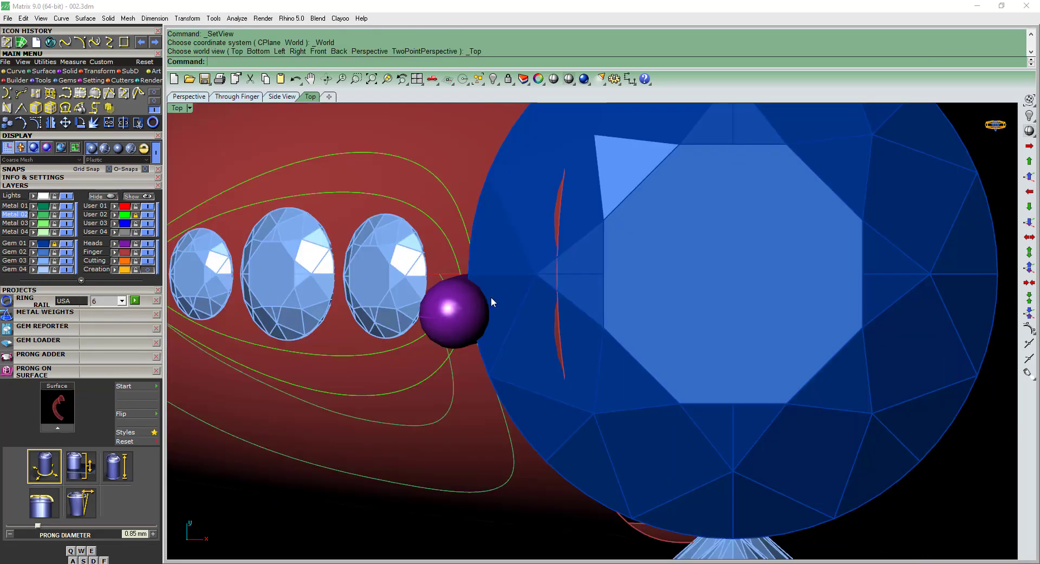
click(482, 296)
key(F6)
click(364, 271)
key(Escape)
Group the two neighboring prongs so they select as one.
key(ctrl+F4)
right_drag(440, 327, 575, 356)
scroll(580, 357, up, 7)
click(591, 324)
shift+click(641, 325)
text(g)
key(Return)
key(Escape)
click(566, 317)
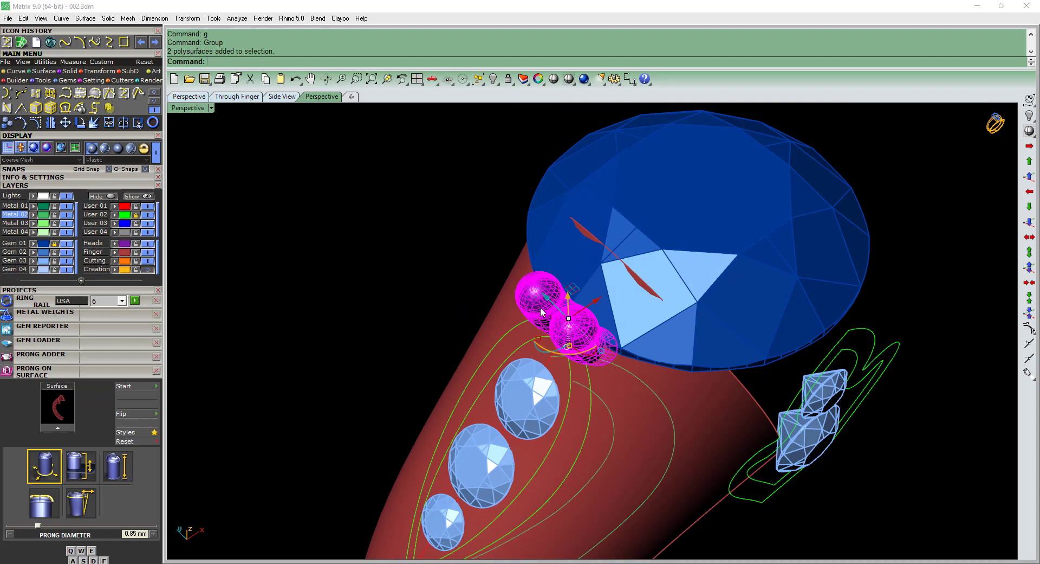
Move the grouped prongs slightly toward the center diamond in the top view.
key(Escape)
right_drag(556, 319, 561, 340)
click(562, 341)
key(ctrl+F1)
text(m)
key(Return)
scroll(587, 320, up, 5)
click(596, 303)
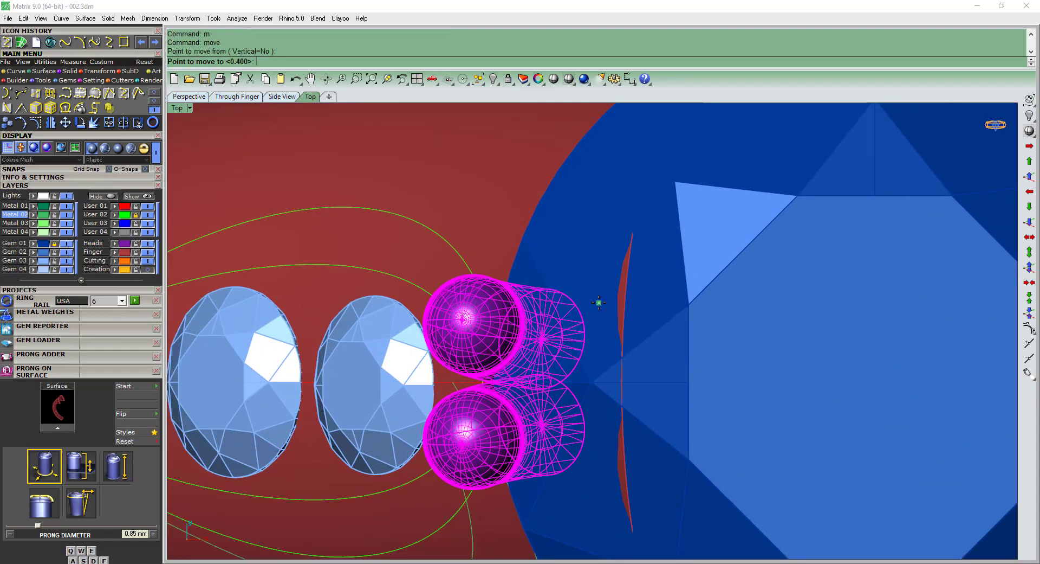
click(600, 302)
key(Escape)
scroll(587, 319, down, 4)
Set up a cage edit around the grouped prongs and show it in the left view.
key(ctrl+F4)
right_drag(587, 317, 734, 304)
scroll(619, 269, up, 5)
click(618, 267)
right_drag(625, 279, 628, 317)
key(ctrl+F3)
text(ce)
key(Return)
key(ctrl+F3)
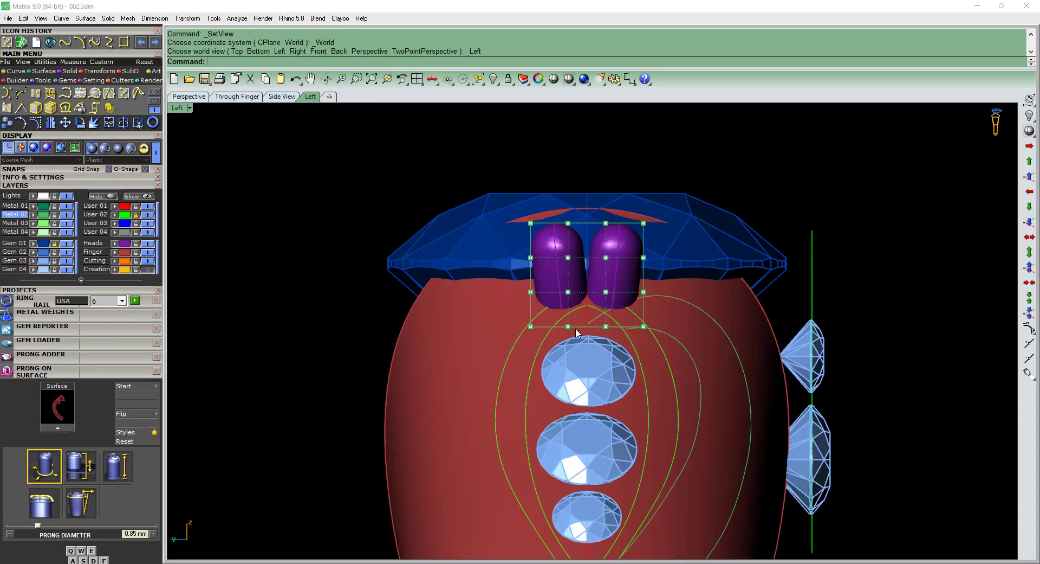
Narrow the two lowest rows of cage points to taper the prong bases together, and delete the cage.
drag(625, 317, 660, 301)
scroll(536, 335, up, 6)
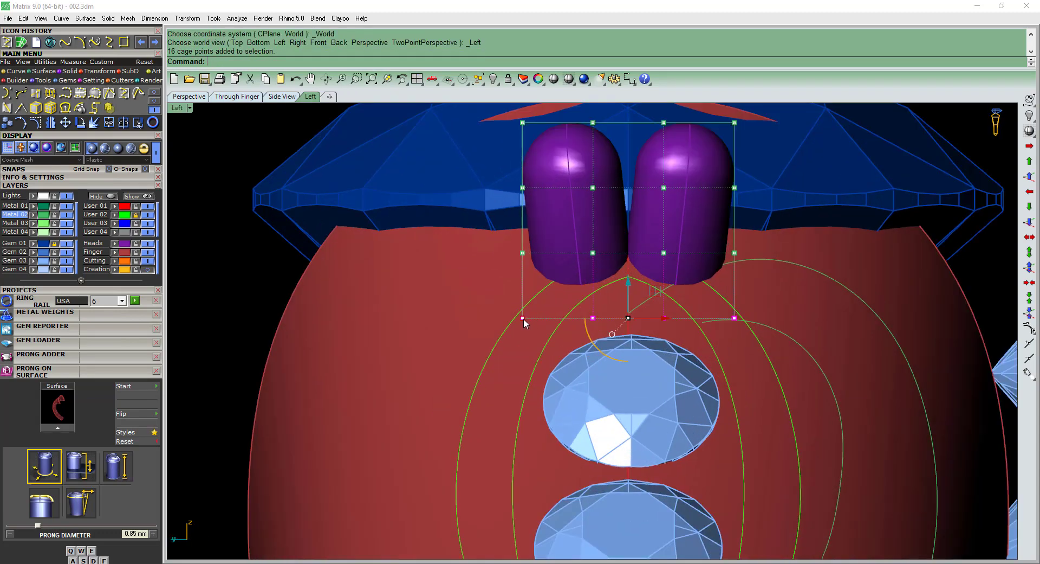
drag(524, 319, 535, 324)
scroll(538, 312, down, 2)
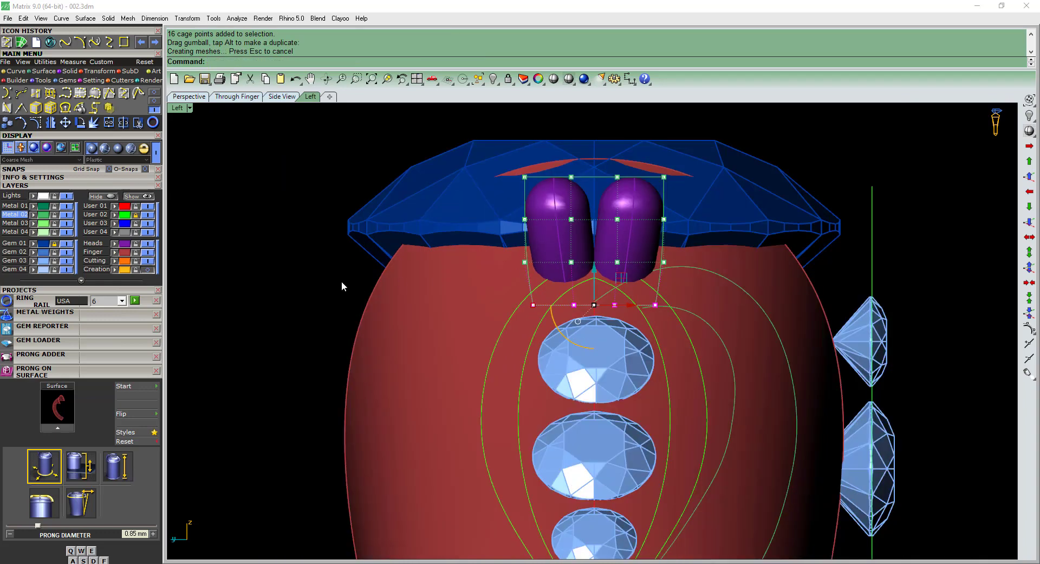
drag(316, 281, 738, 246)
scroll(529, 268, up, 2)
click(529, 259)
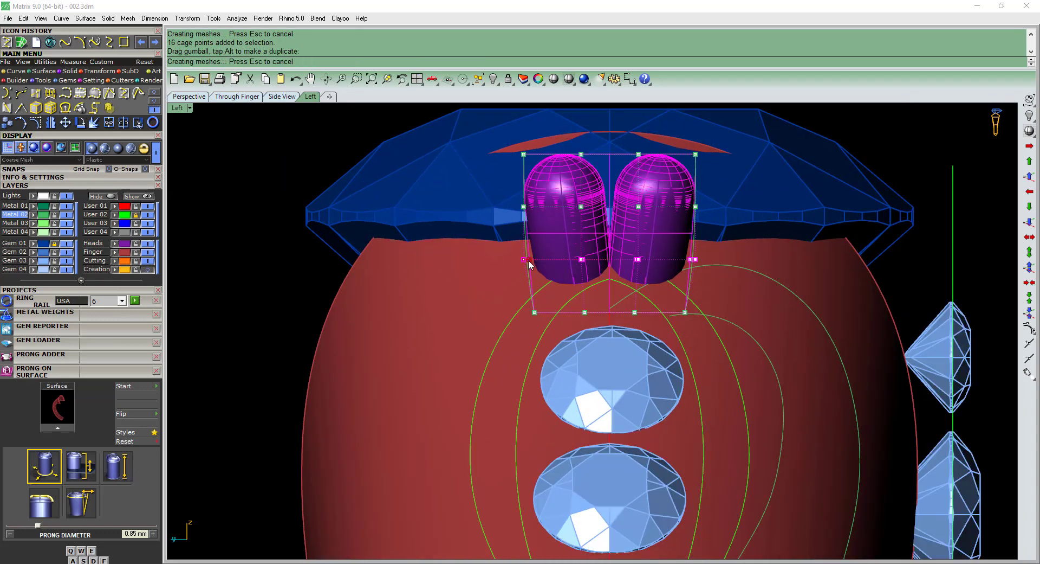
scroll(528, 264, down, 3)
key(Delete)
Rebuild the two open curves beside the three-gem border and turn on their control points.
right_drag(629, 299, 587, 351)
scroll(623, 314, down, 3)
scroll(608, 329, up, 3)
click(587, 351)
right_click(580, 333)
scroll(586, 316, up, 4)
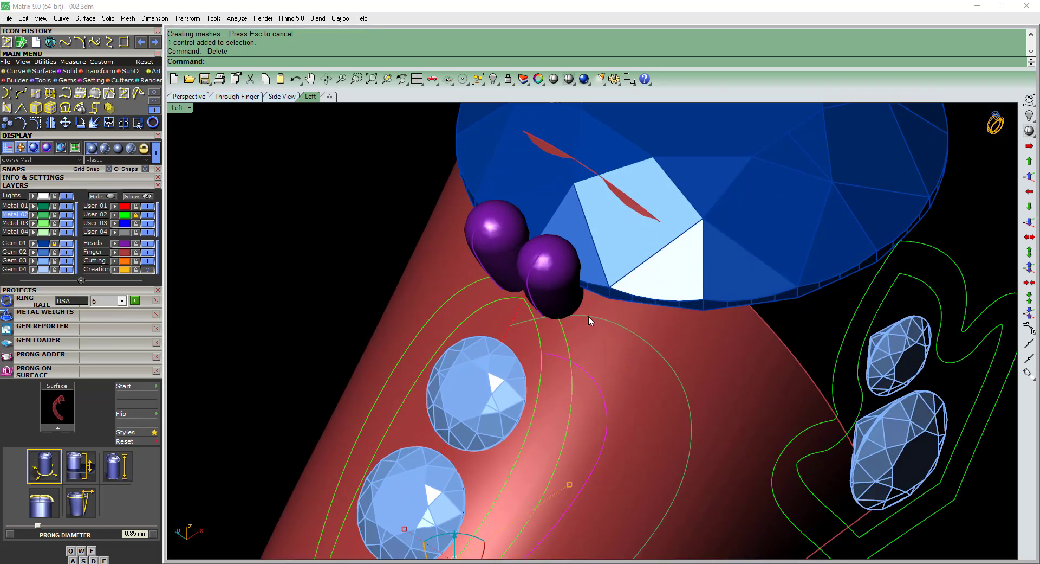
shift+click(589, 316)
right_click(588, 318)
key(F10)
click(584, 369)
right_click(592, 330)
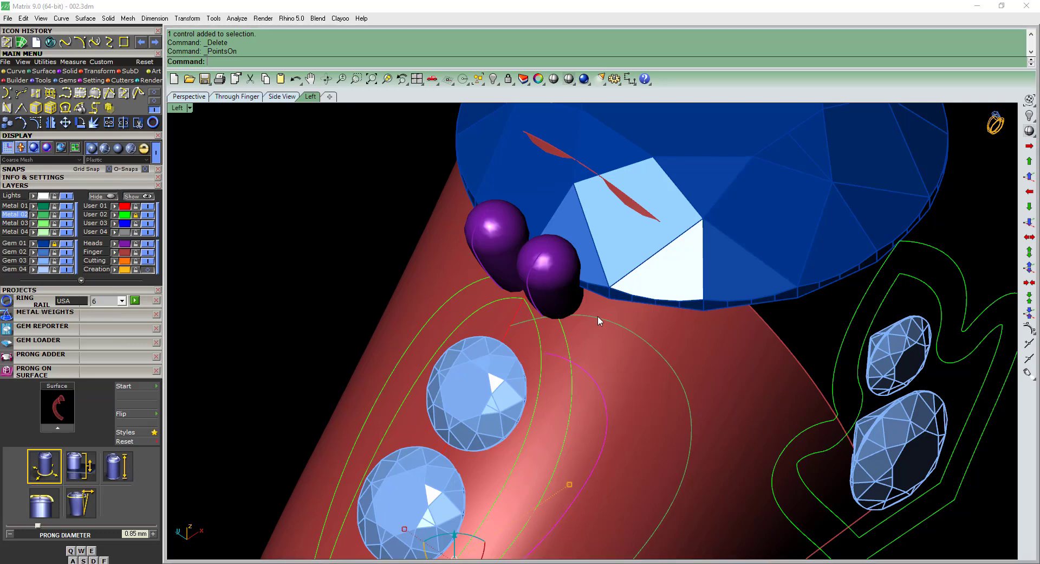
shift+click(598, 316)
right_click(598, 316)
text(m)
key(Return)
key(Return)
right_drag(589, 347, 595, 328)
key(F10)
Delete the outer open curve's end control point and move its new end point underneath the nearer prong.
scroll(544, 313, up, 2)
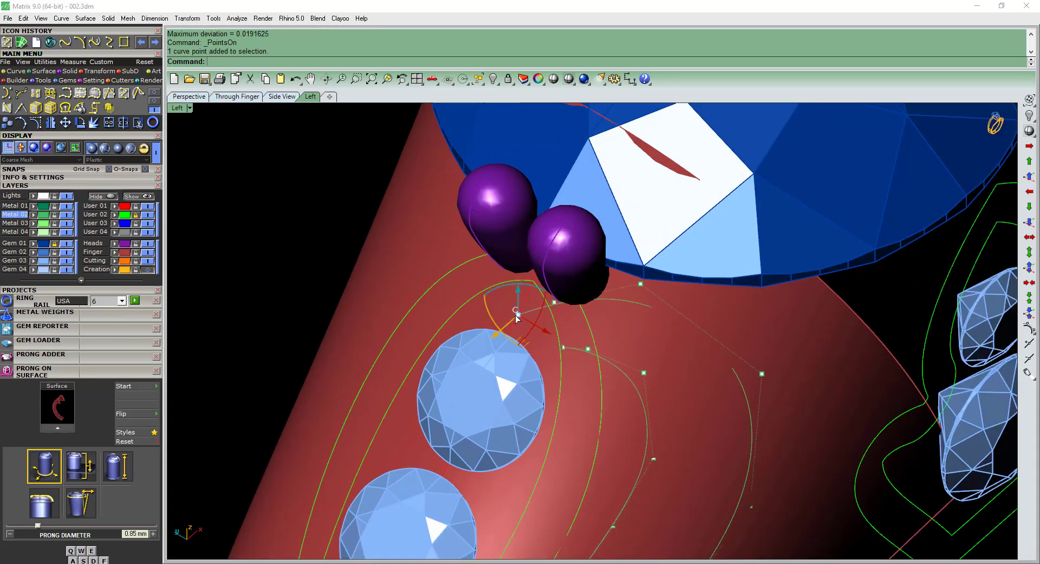
key(Delete)
click(554, 303)
scroll(554, 303, up, 2)
click(554, 303)
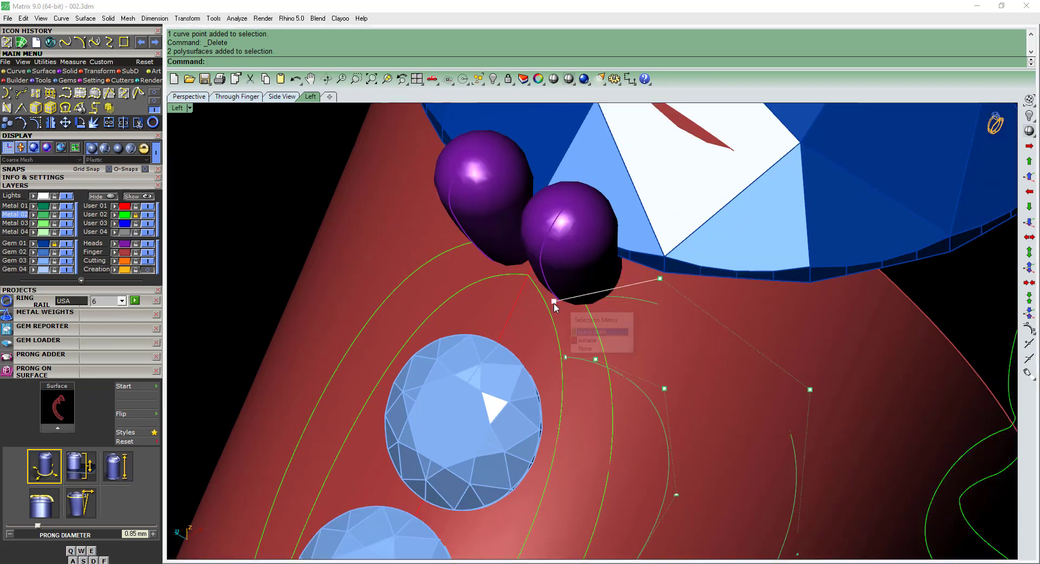
click(581, 329)
scroll(558, 307, up, 2)
drag(588, 277, 583, 284)
In wireframe display, move the inner open curve's end control point to the prong base and shift the neighboring point to match.
text(a)
key(Return)
click(566, 369)
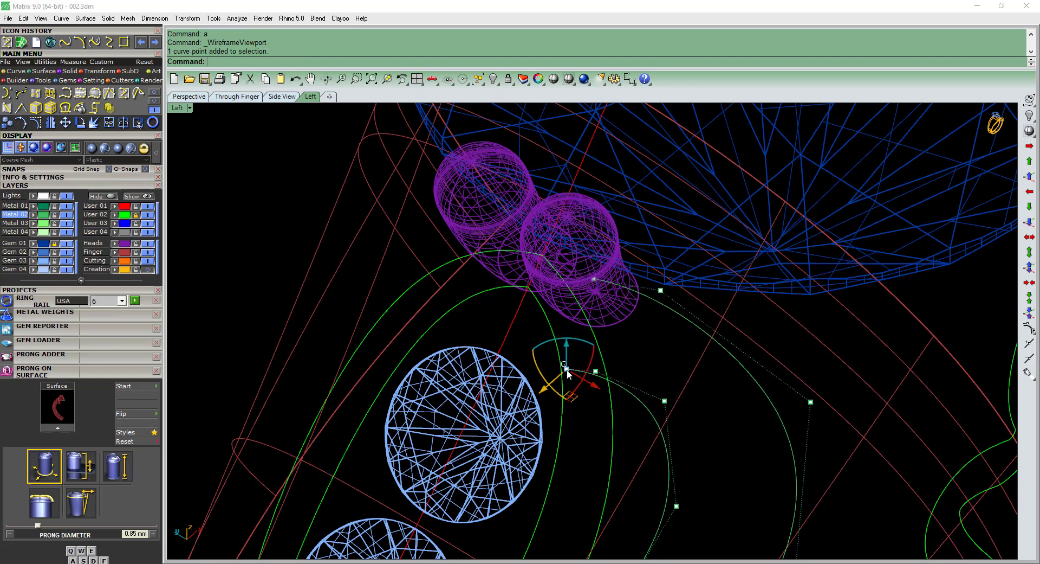
drag(540, 393, 581, 334)
scroll(608, 350, up, 2)
drag(546, 334, 560, 320)
click(605, 378)
drag(592, 400, 616, 382)
scroll(617, 382, down, 3)
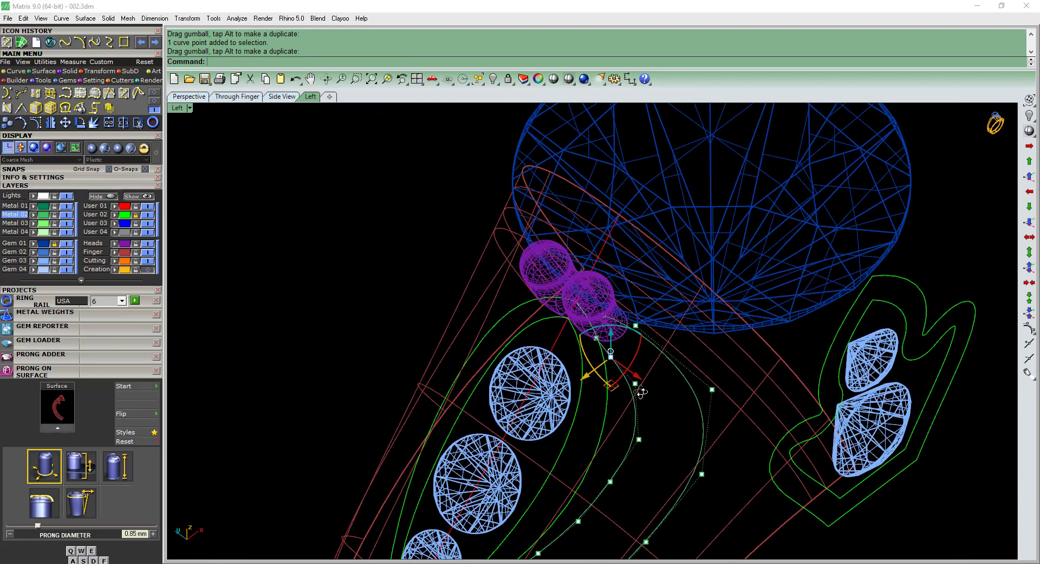
Lower the outer curve's second control point slightly and return the viewport to Plastic display.
scroll(627, 337, up, 2)
click(627, 326)
scroll(630, 324, up, 2)
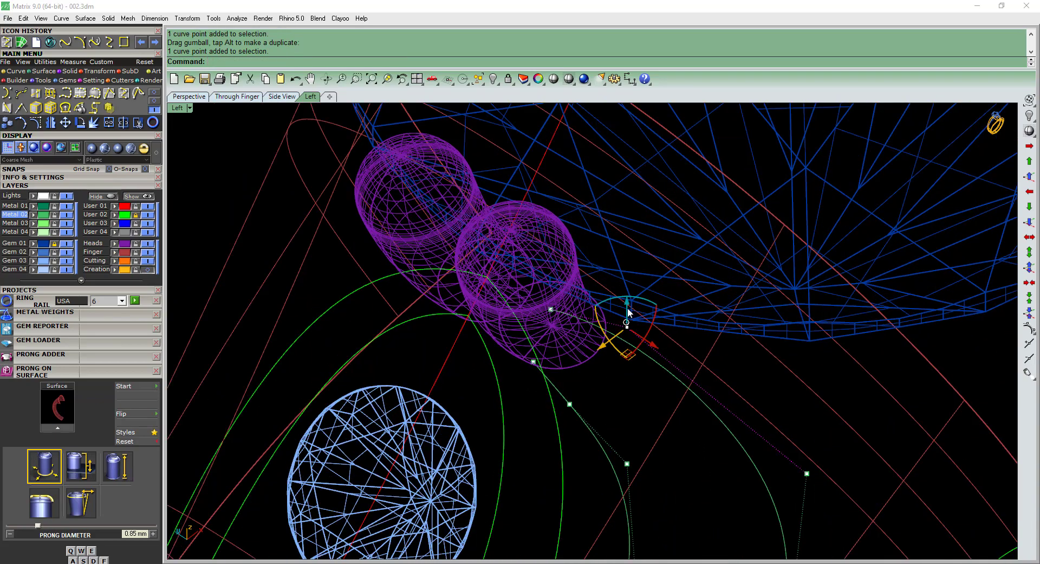
drag(628, 307, 630, 330)
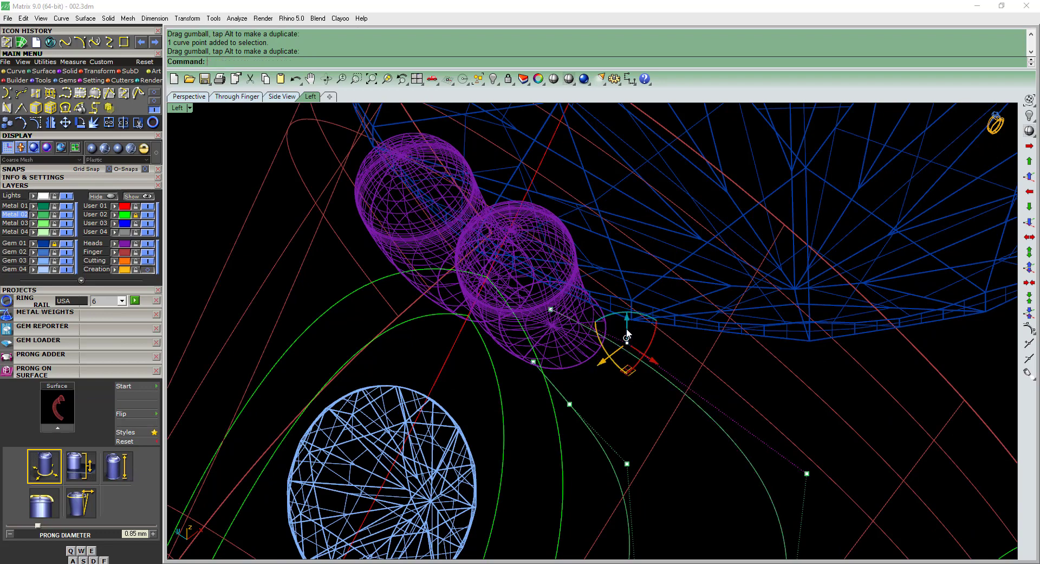
scroll(629, 335, down, 5)
key(Escape)
key(Escape)
key(ctrl+alt+s)
Extend the inner open curve's end control point farther into the prong base in wireframe display.
click(627, 431)
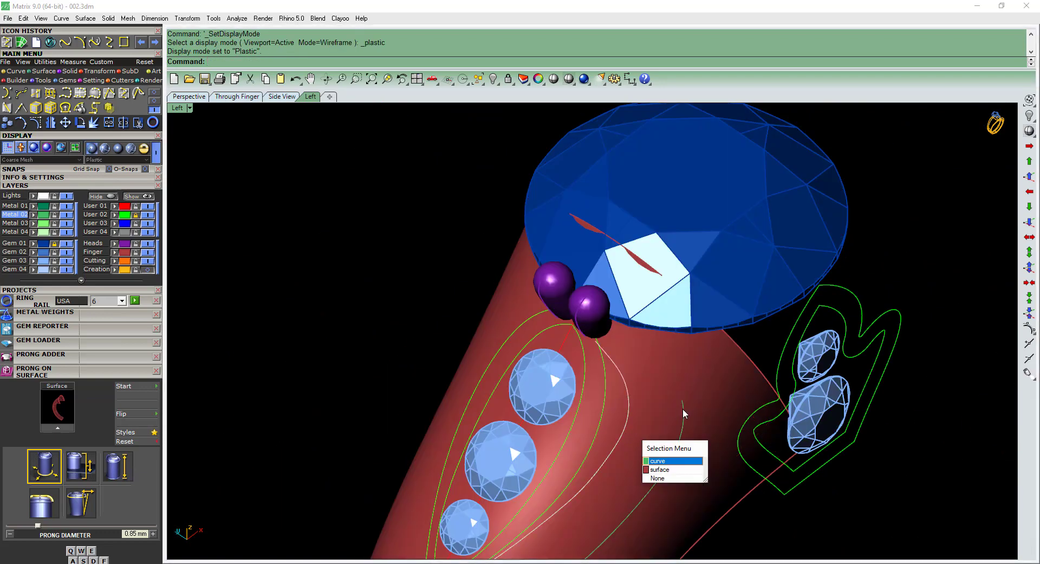
right_click(683, 408)
shift+click(683, 409)
right_click(683, 408)
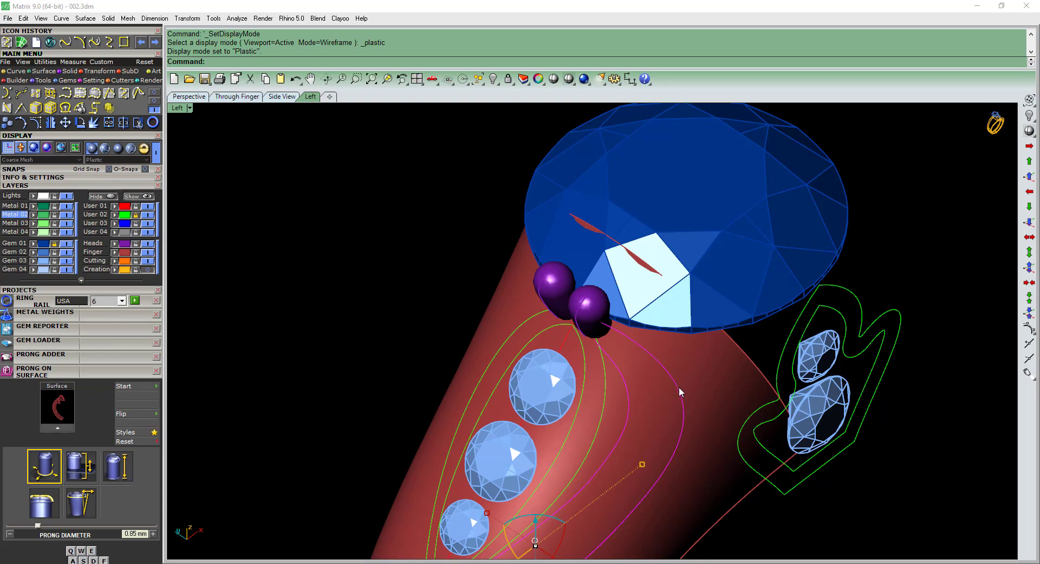
text(a)
key(Return)
scroll(596, 342, up, 3)
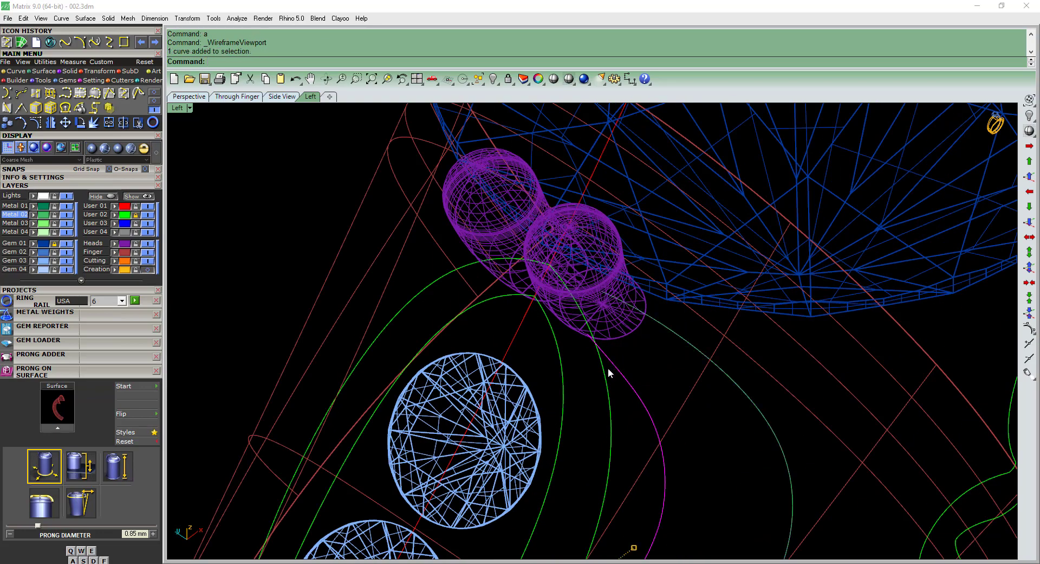
key(F10)
scroll(597, 345, up, 3)
click(590, 327)
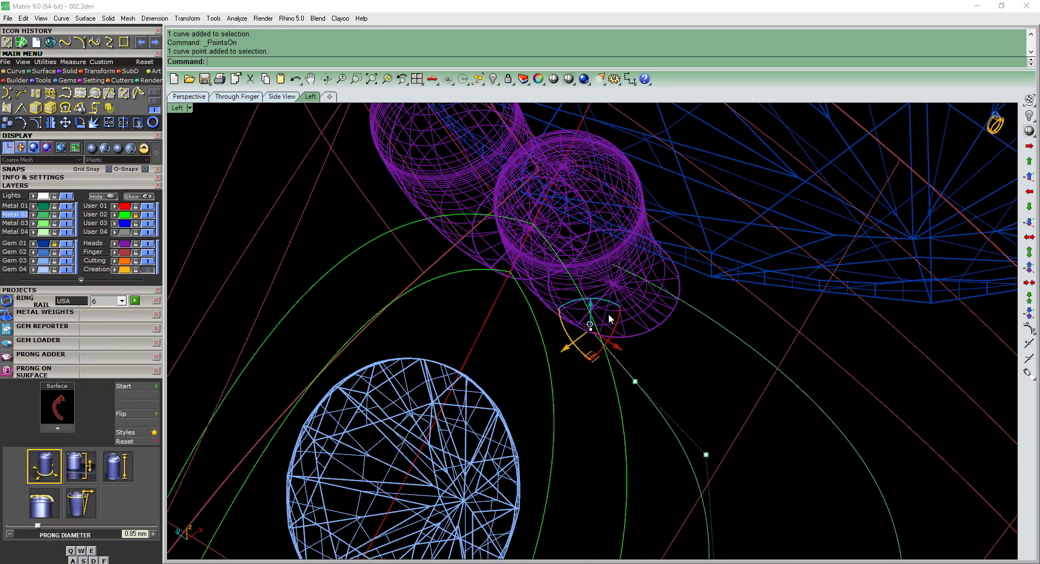
drag(571, 346, 586, 337)
click(635, 381)
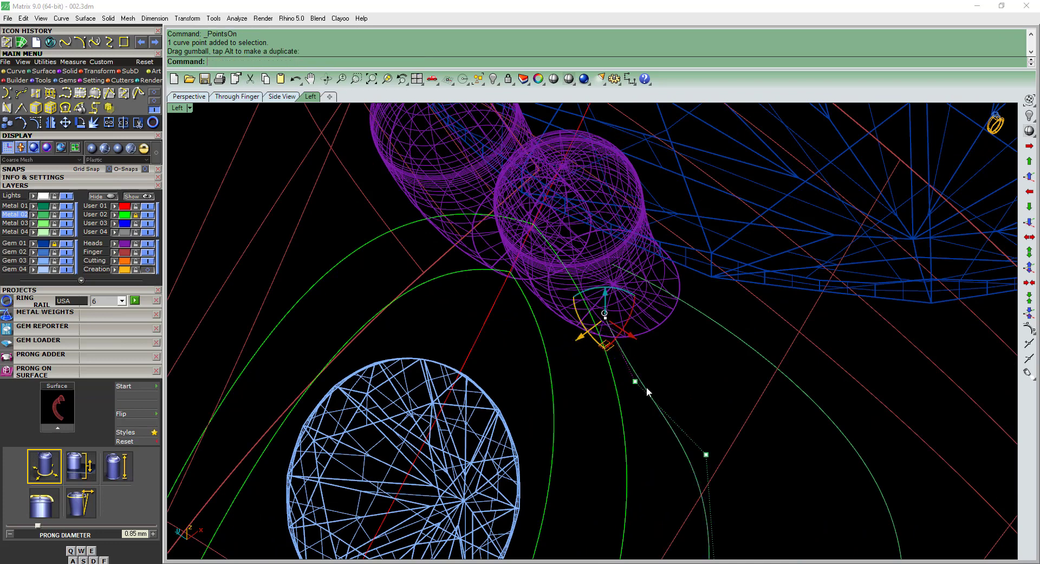
Extend the outer open curve's end control point farther into the prong base and restore Plastic display.
click(699, 310)
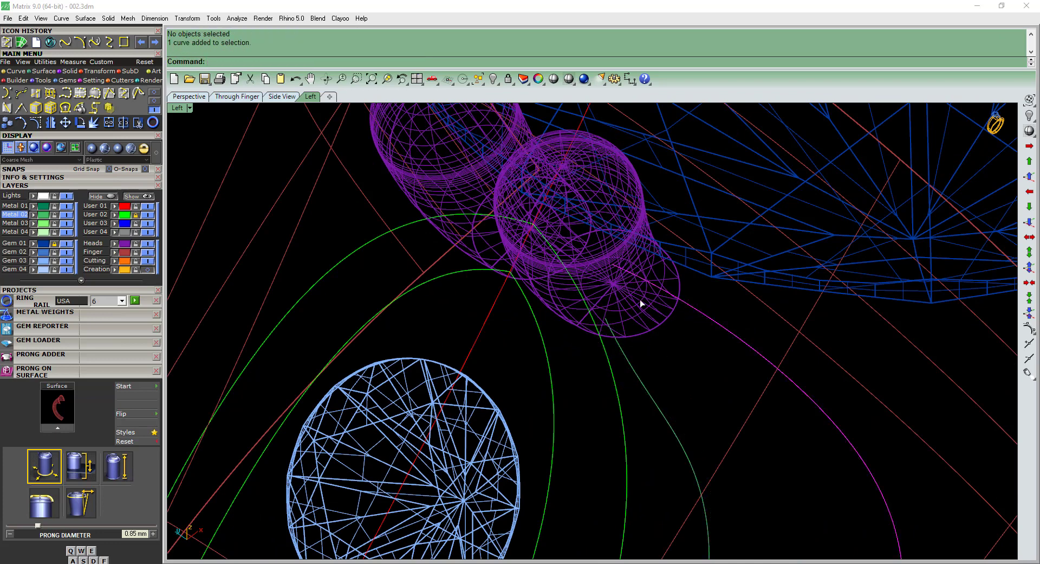
key(F10)
scroll(613, 263, up, 2)
click(612, 267)
drag(590, 282, 631, 256)
scroll(635, 278, down, 8)
key(Escape)
key(Escape)
key(F12)
scroll(694, 310, down, 5)
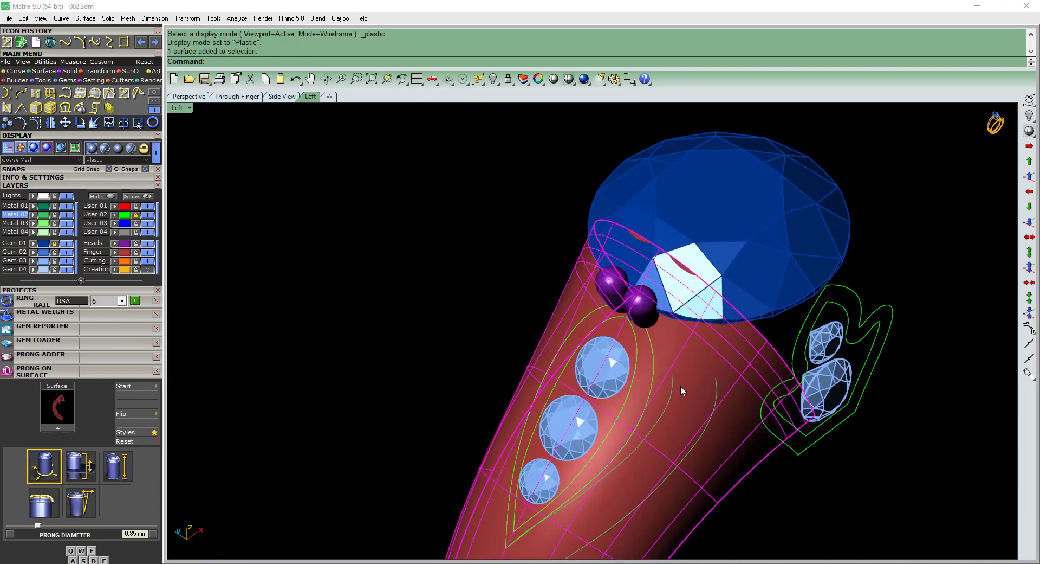
Pull the two edited curves onto the shank surface and cut the pulled copies to the clipboard.
click(676, 396)
click(705, 435)
click(717, 388)
click(748, 419)
key(Return)
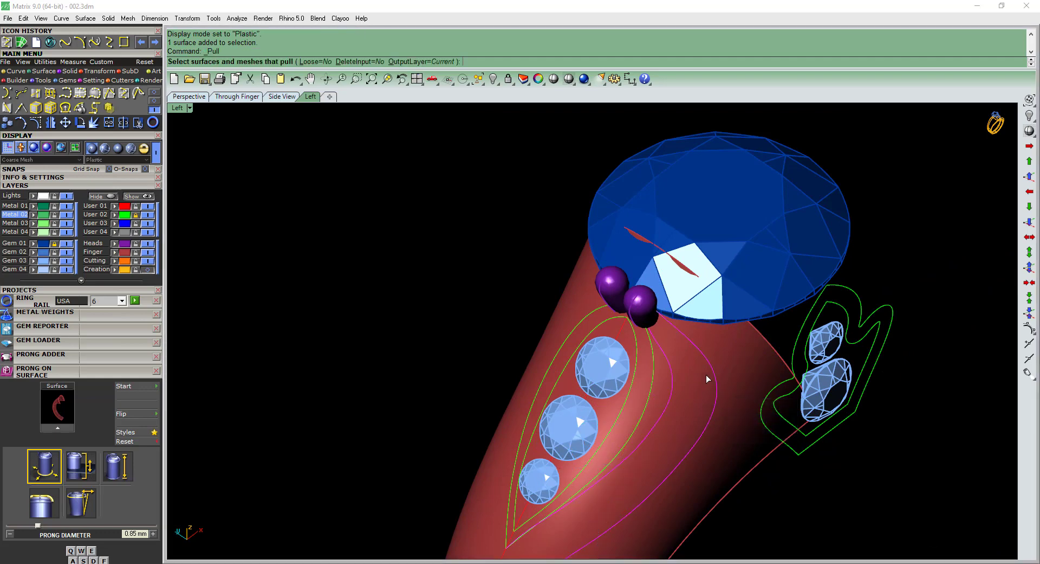
click(707, 375)
right_click(707, 375)
key(ctrl+c)
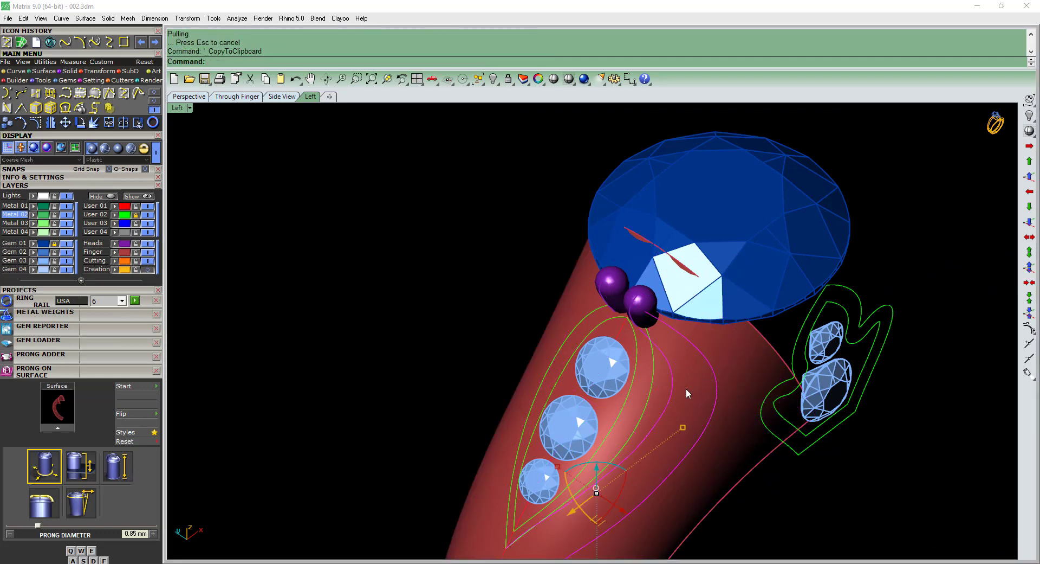
key(Delete)
click(675, 392)
click(694, 442)
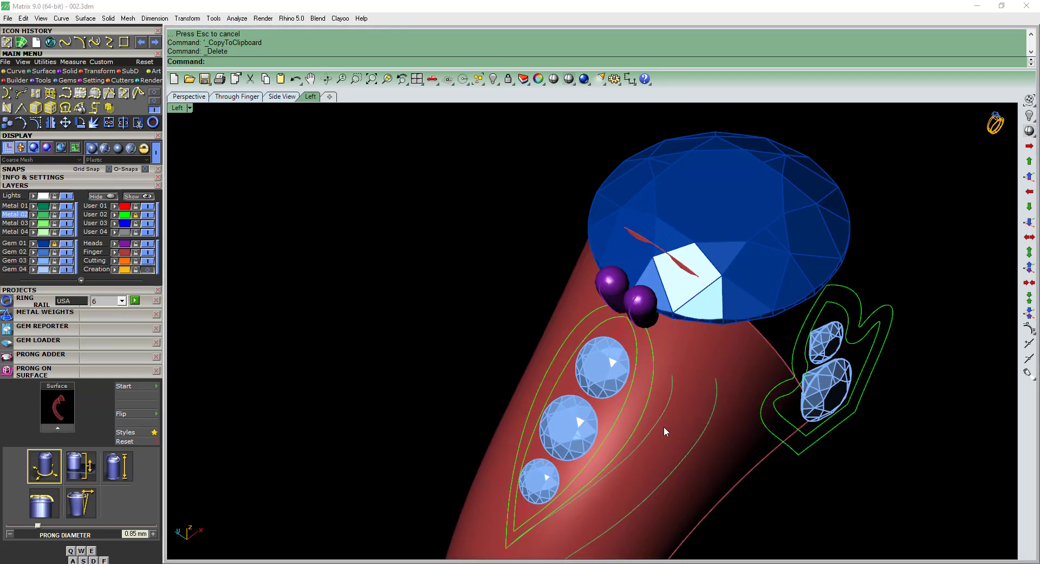
click(665, 430)
click(682, 463)
key(Delete)
scroll(646, 441, up, 2)
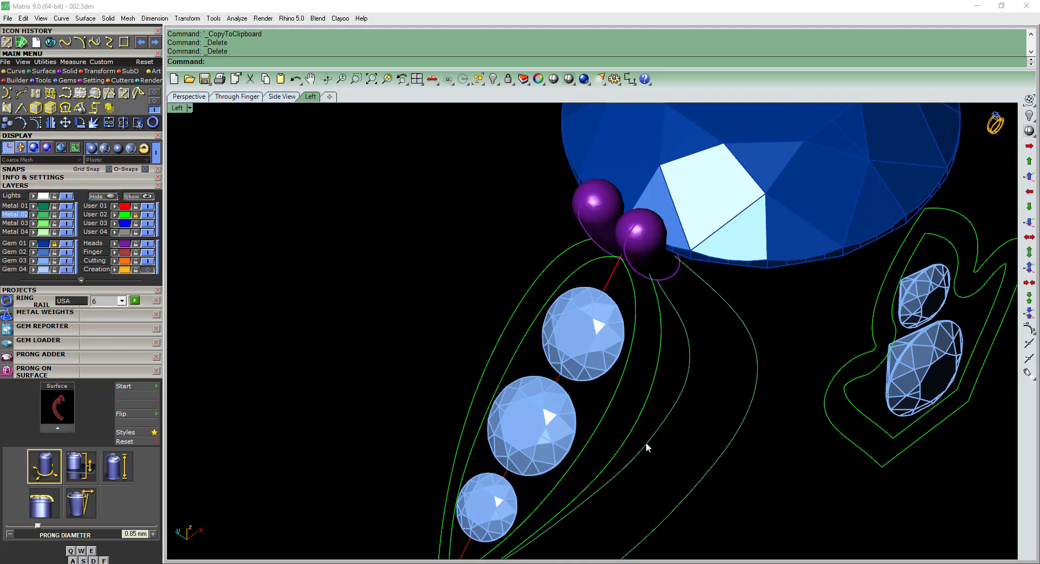
key(ctrl+z)
Delete the two original open curves and paste the pulled copies back in place.
click(651, 443)
click(681, 475)
click(698, 454)
key(Delete)
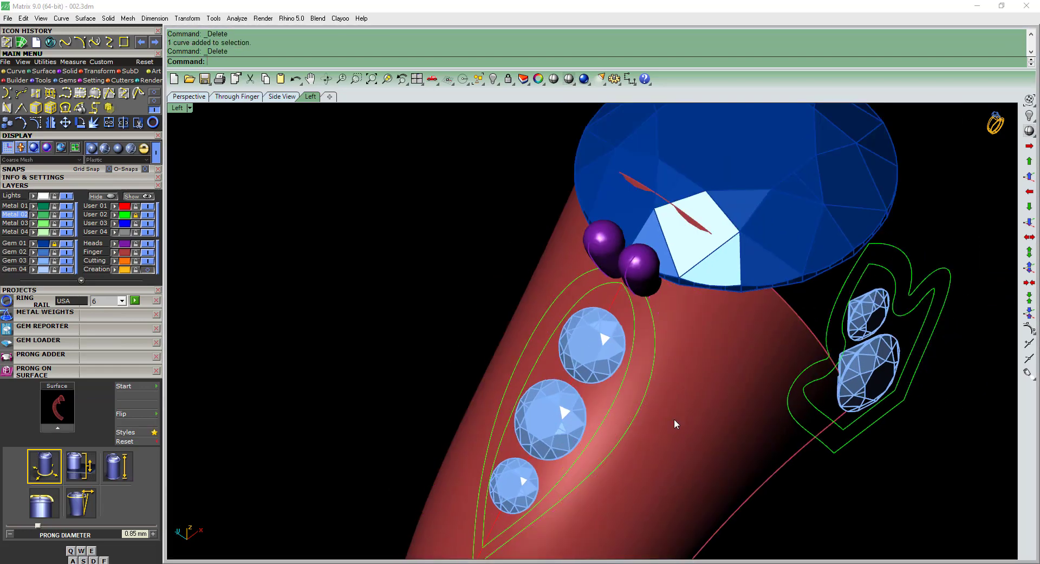
key(ctrl+v)
Rebuild the two pasted curves and turn on their control points.
right_drag(679, 360, 525, 350)
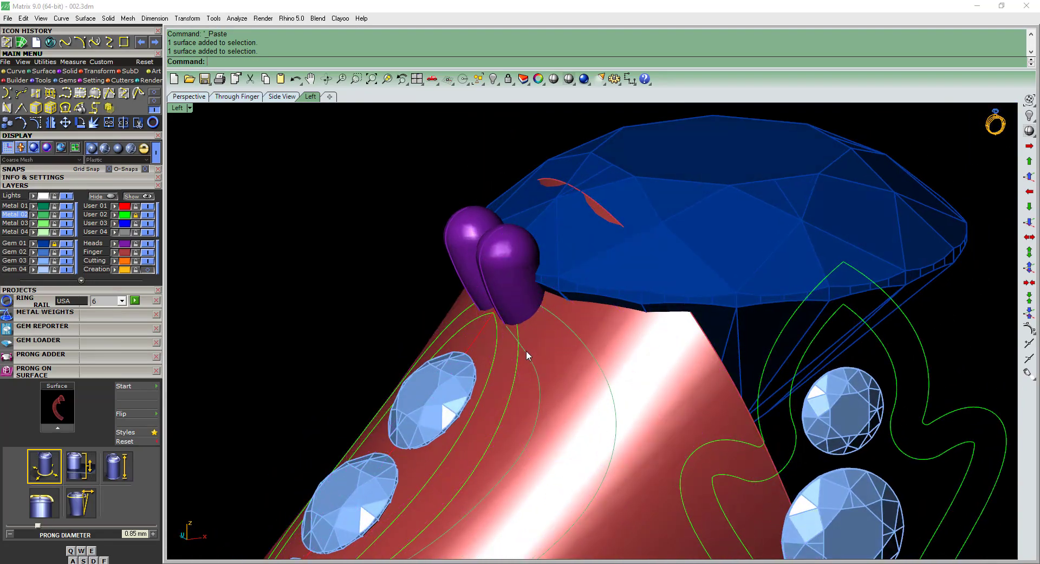
click(531, 350)
click(558, 380)
text(r)
key(Return)
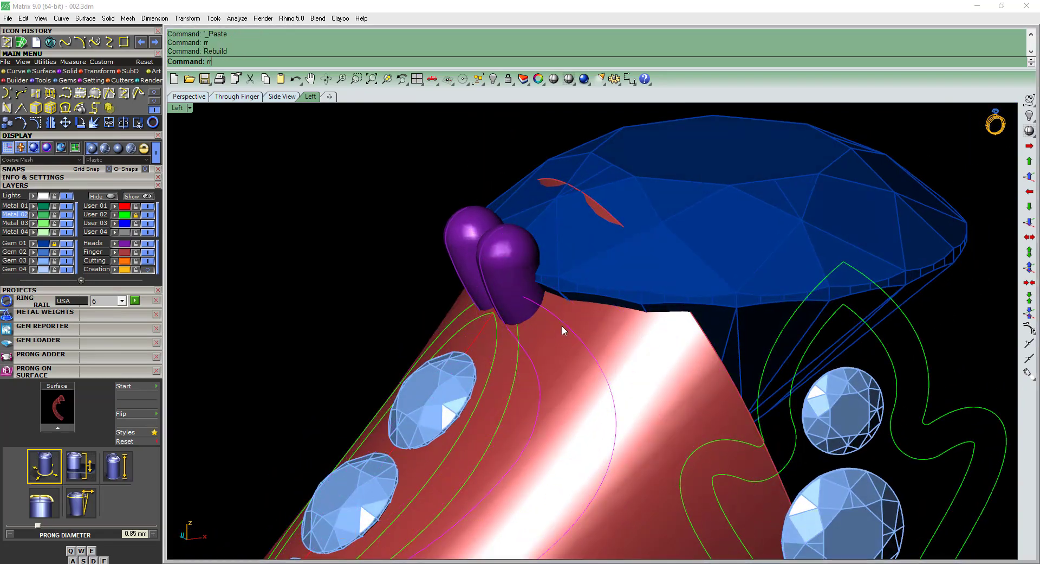
key(Return)
right_drag(549, 336, 562, 357)
key(F10)
Move the end control points of both rebuilt curves about 0.12 mm farther up into the prong base in the Front view.
scroll(563, 361, up, 5)
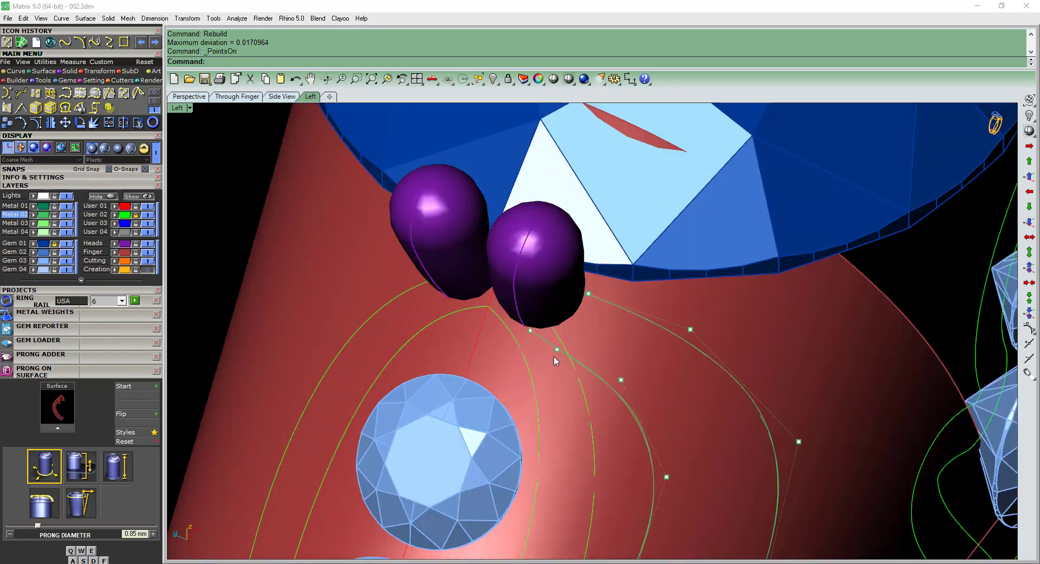
text(a)
key(Return)
drag(628, 246, 629, 246)
scroll(516, 331, up, 2)
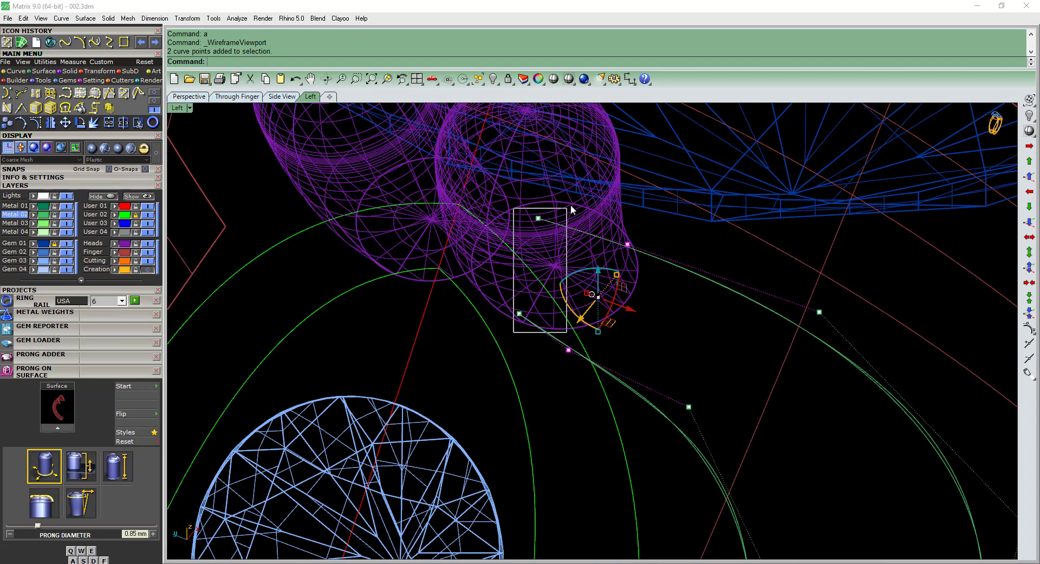
shift+drag(571, 205, 572, 202)
text(f)
key(Return)
right_drag(487, 169, 525, 238)
scroll(524, 238, up, 2)
text(,m)
key(Return)
scroll(542, 239, up, 2)
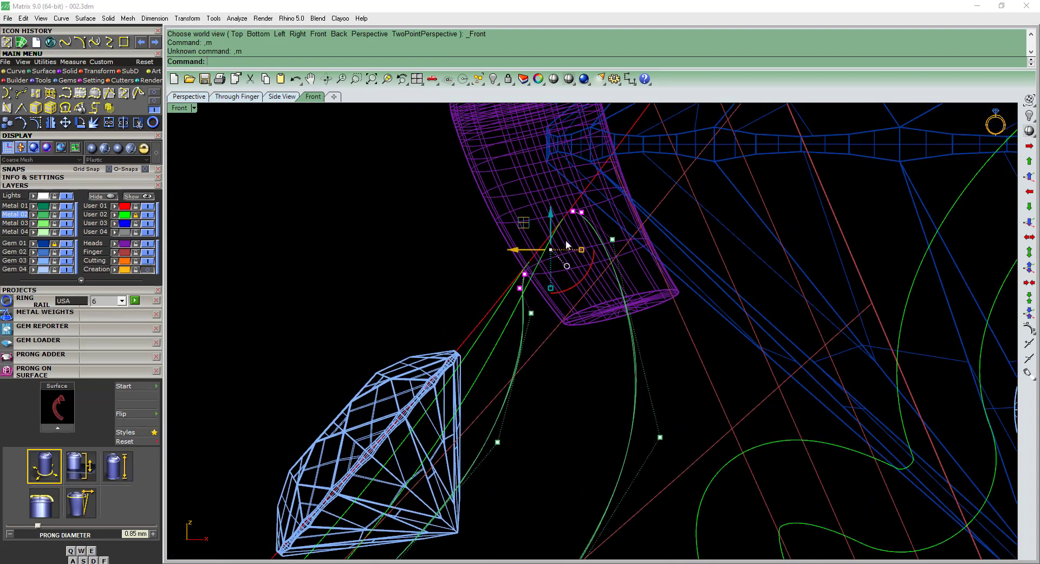
text(m)
key(Return)
click(596, 249)
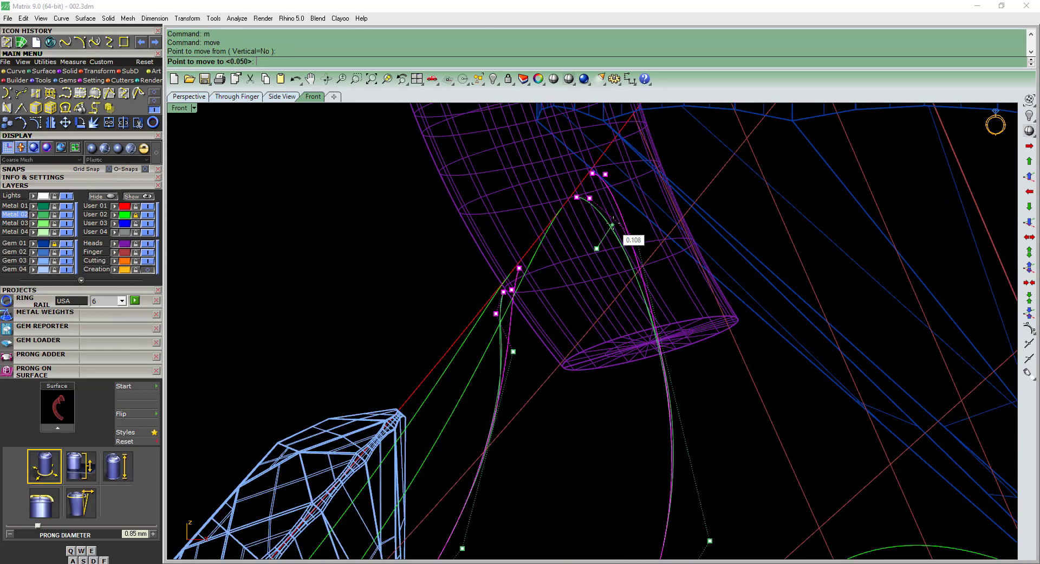
click(615, 223)
Move the control points just behind the ends of both curves about 0.03 mm up toward the prong in the Front view.
scroll(615, 222, down, 2)
ctrl+shift+right_drag(617, 226, 716, 320)
scroll(687, 331, up, 2)
drag(632, 371, 675, 254)
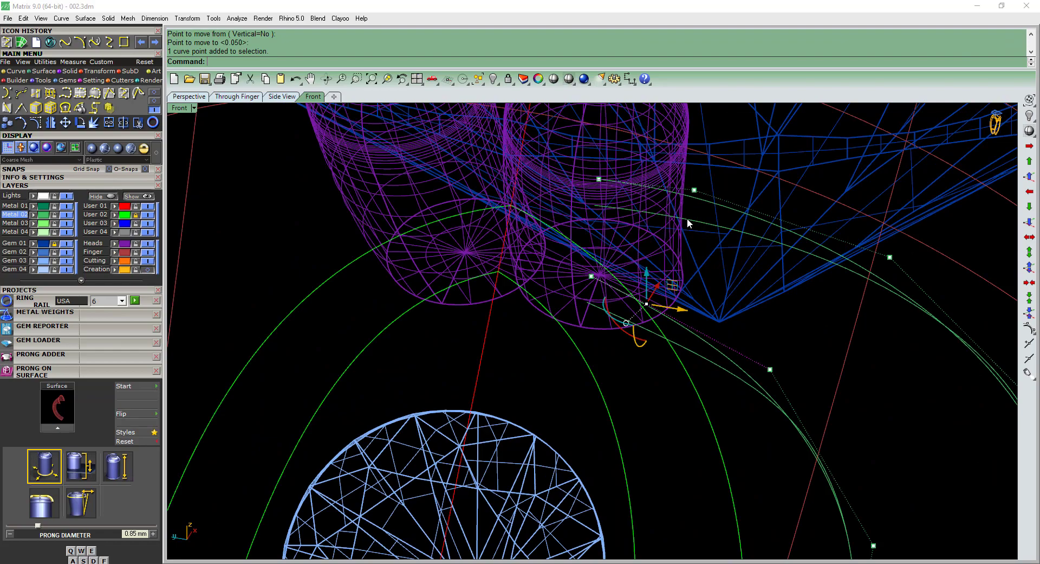
shift+click(696, 191)
key(F2)
scroll(631, 195, up, 4)
text(m)
key(Return)
click(671, 229)
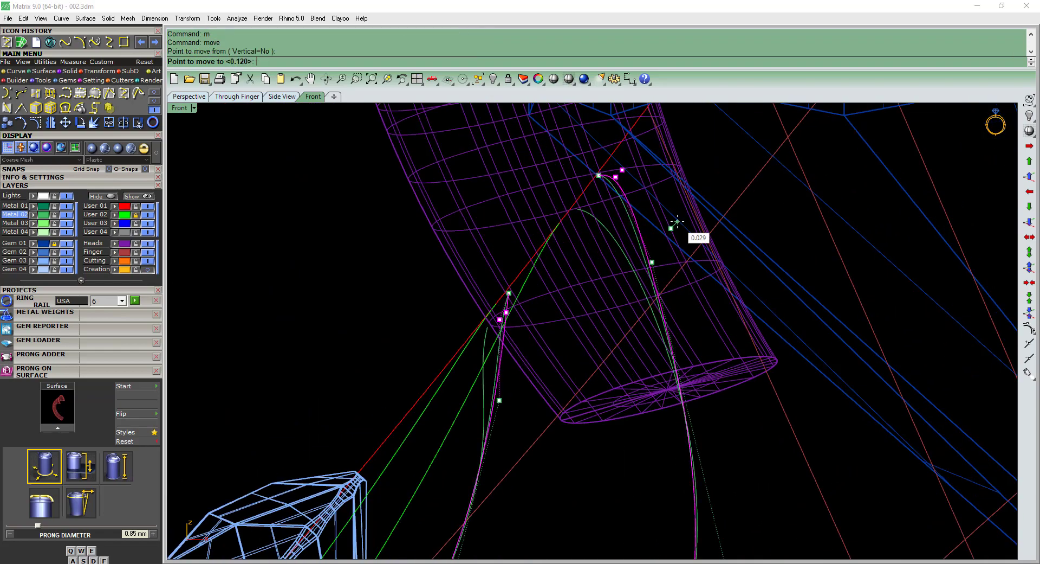
click(678, 221)
Restore Plastic display, turn off the control points and delete the two leftover curves from before the rebuild.
scroll(679, 221, down, 8)
key(F6)
mouse_move(679, 223)
ctrl+shift+right_down()
mouse_move(707, 317)
mouse_move(694, 339)
ctrl+shift+right_up()
key(Escape)
key(Escape)
scroll(698, 353, up, 2)
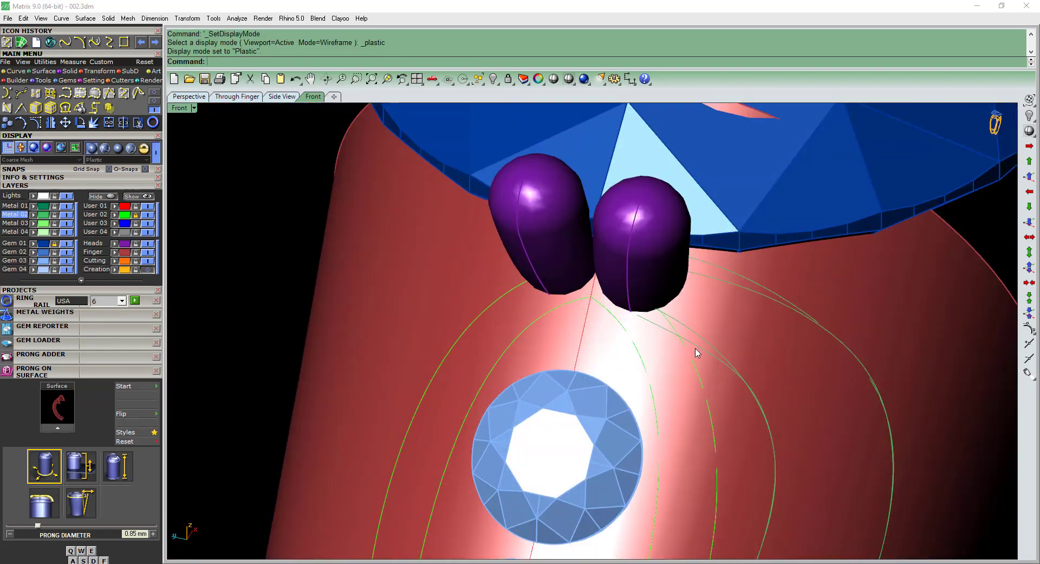
click(696, 349)
key(Delete)
click(728, 285)
key(Delete)
Pull the two reshaped curves onto the shank surface and copy the pulled curves to the clipboard.
ctrl+shift+right_drag(728, 285, 672, 310)
scroll(642, 378, down, 4)
click(640, 374)
text(pull)
key(Return)
click(701, 374)
key(Return)
key(ctrl+c)
Replace the reshaped curves with the pulled copies pasted in place, and put the copies on the User 03 layer.
scroll(624, 316, up, 4)
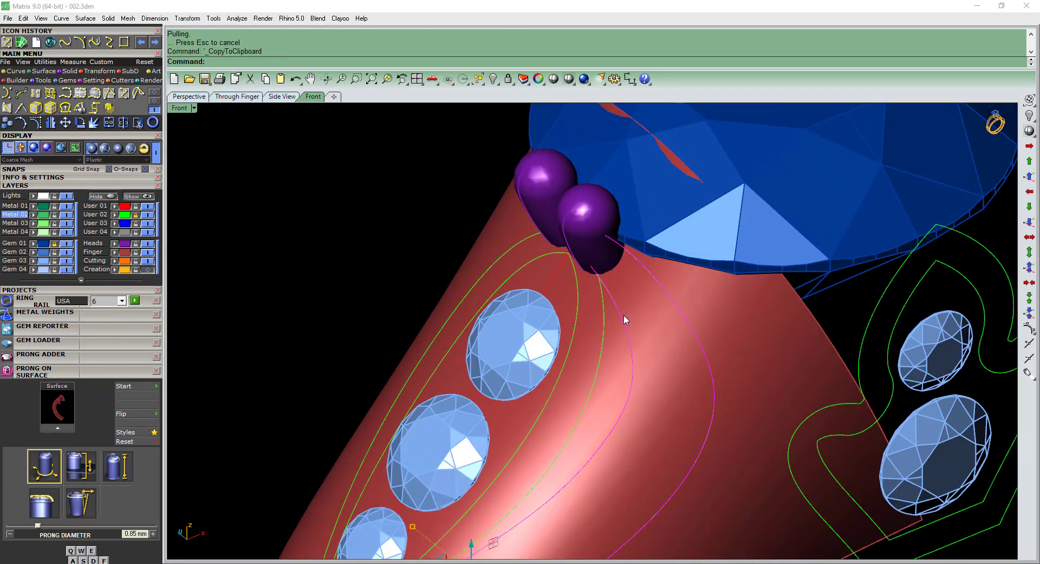
key(Delete)
click(622, 316)
key(Delete)
click(660, 289)
key(Delete)
scroll(647, 312, down, 6)
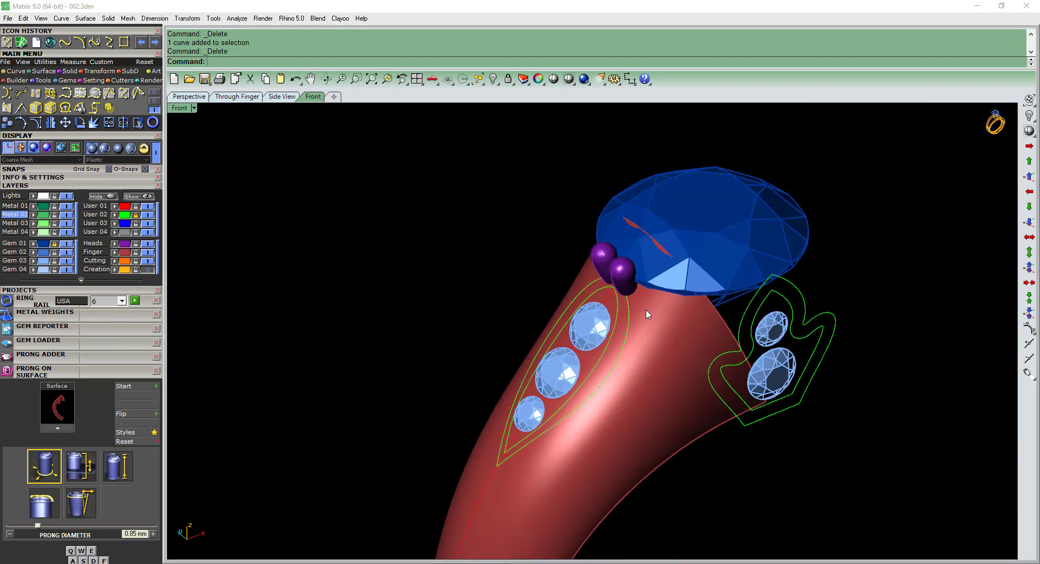
key(ctrl+v)
click(116, 224)
Save the model, then bring up reference picture 002.jpeg and zoom in on the branch between the shoulder border and side gems.
scroll(627, 364, down, 4)
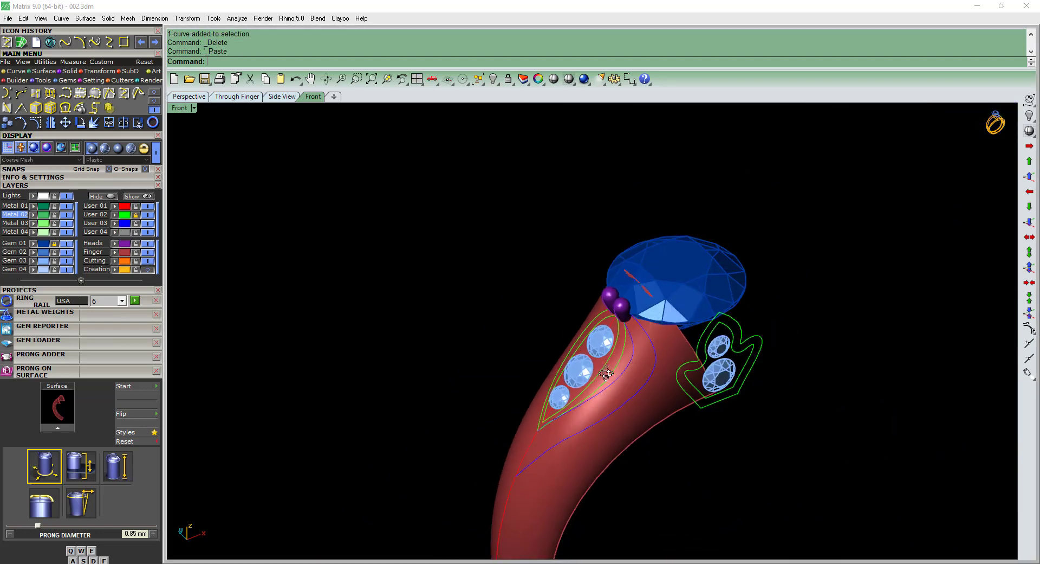
ctrl+shift+right_drag(627, 364, 690, 330)
scroll(642, 355, up, 4)
ctrl+shift+right_drag(284, 297, 263, 286)
key(alt+Tab)
scroll(301, 305, up, 2)
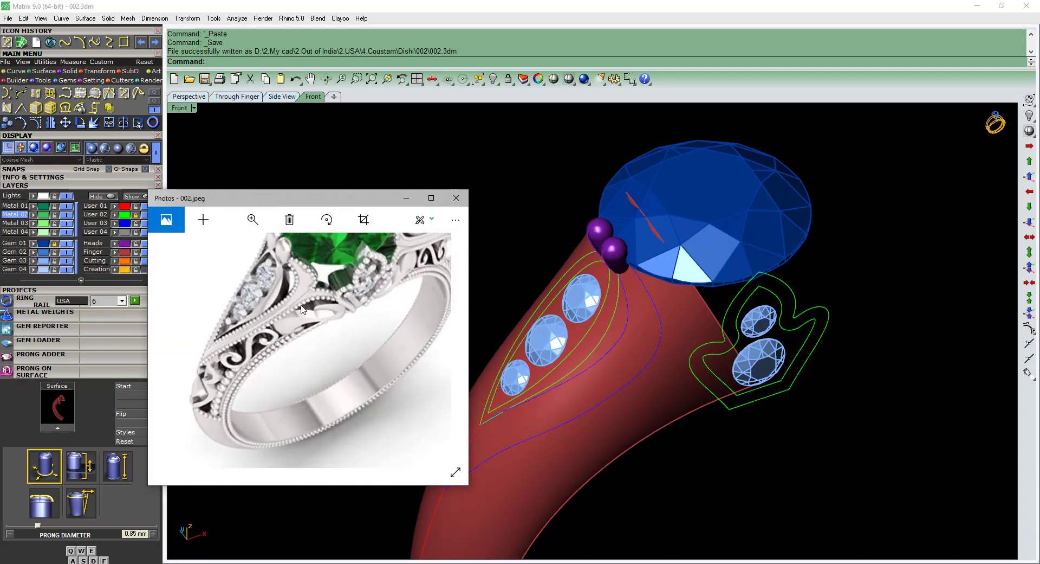
scroll(301, 305, up, 3)
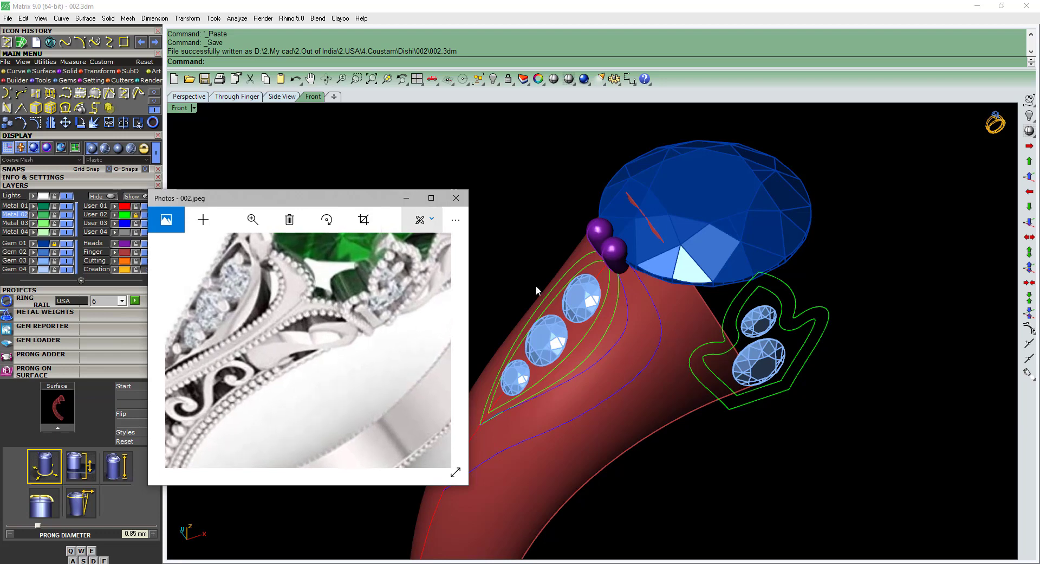
Draw a three-point interpolated curve on the shank surface from the outer blue curve to the leaf-shaped gem outline.
click(130, 94)
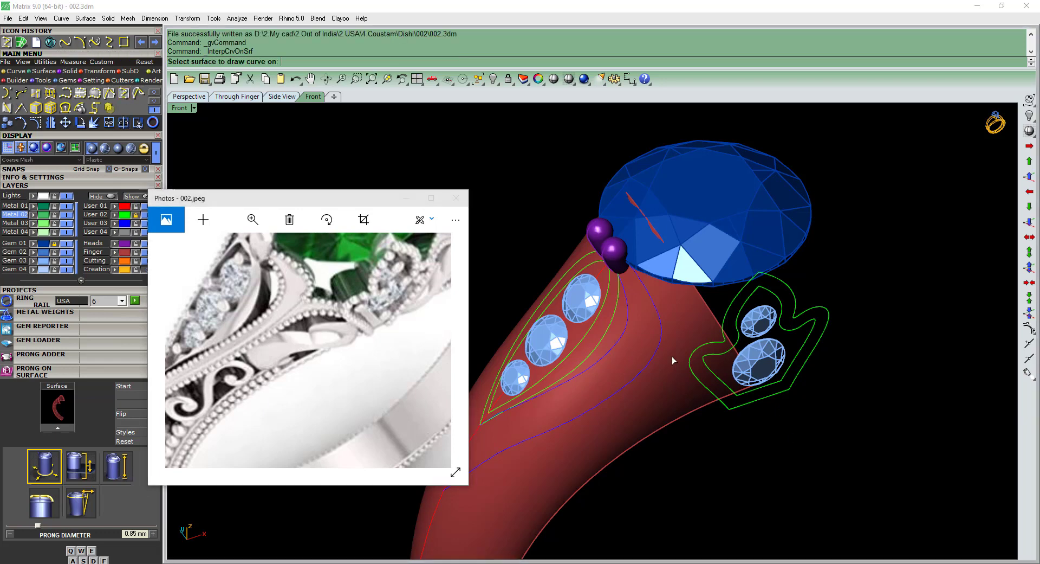
scroll(672, 356, up, 2)
click(665, 416)
scroll(653, 343, up, 2)
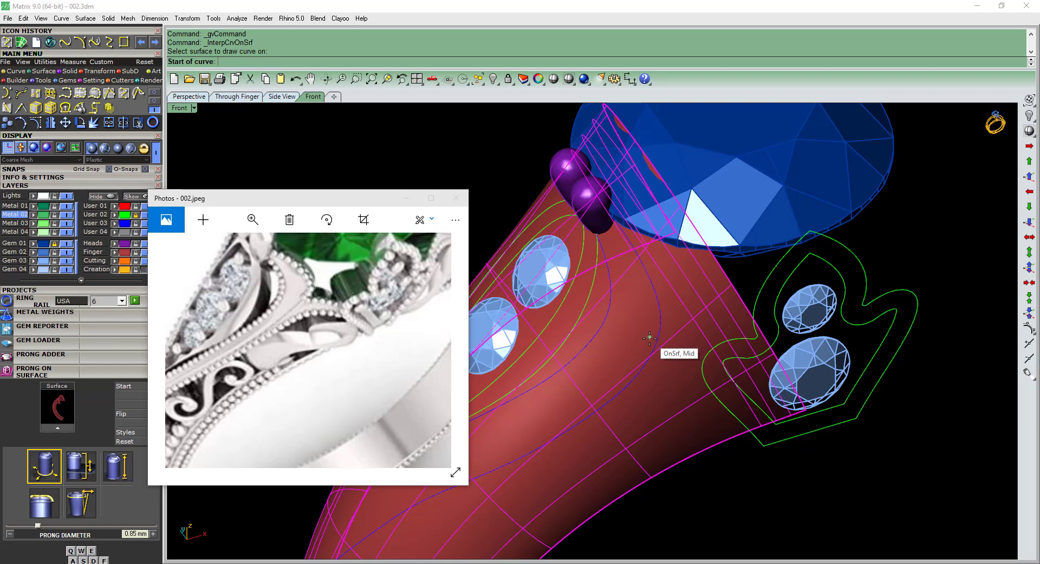
click(649, 338)
click(672, 339)
scroll(711, 353, up, 2)
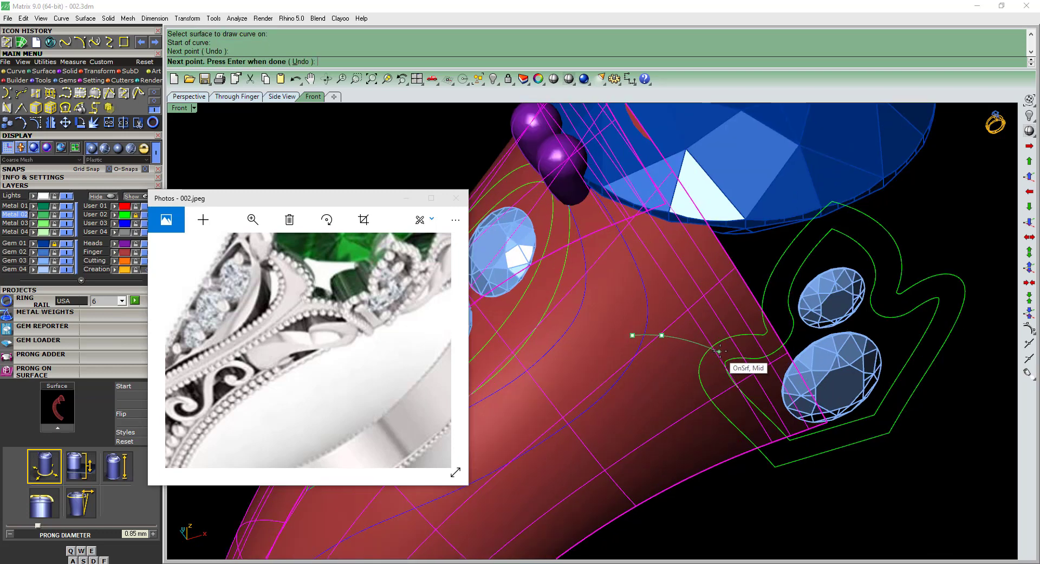
click(723, 350)
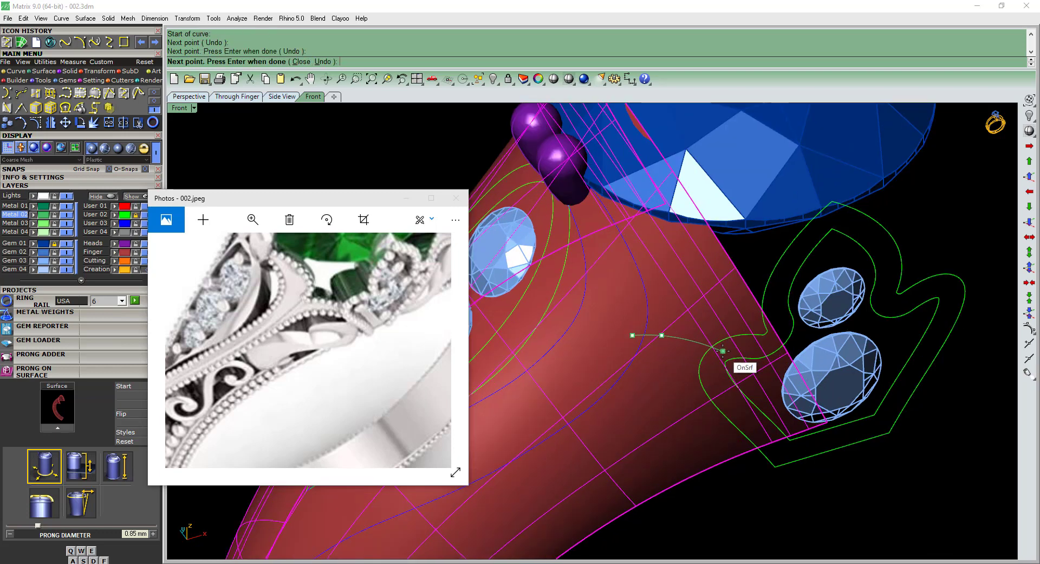
key(Return)
key(Return)
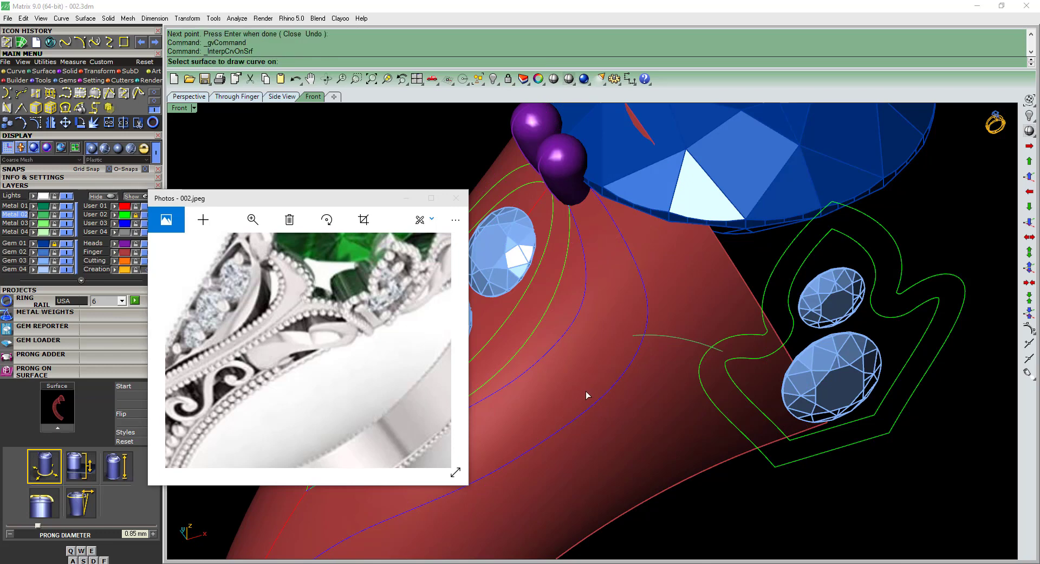
Draw a second interpolated curve on the shank below the first, arching from the outer blue curve to the leaf-shaped outline.
click(639, 401)
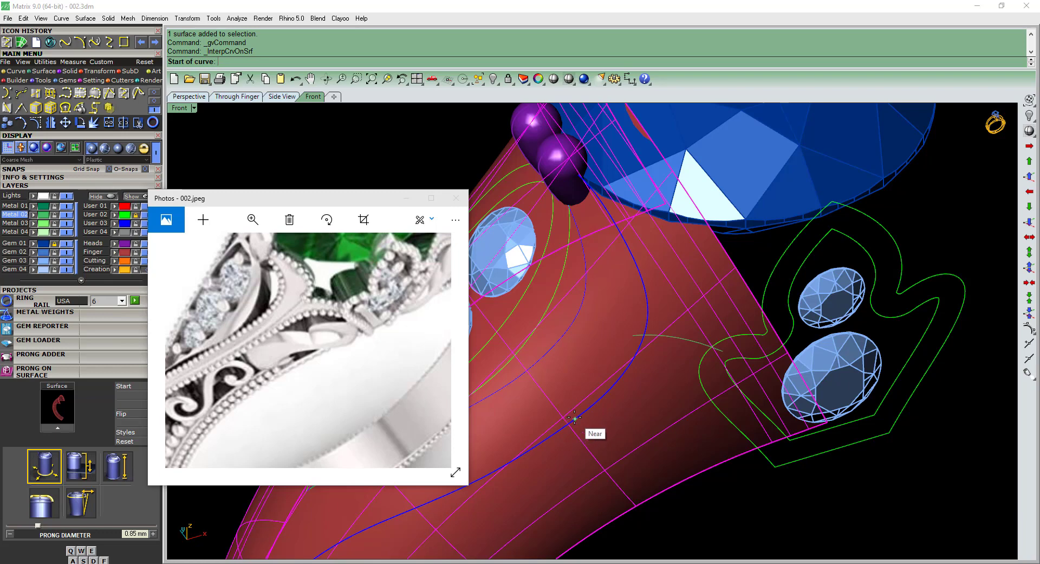
click(574, 418)
click(606, 393)
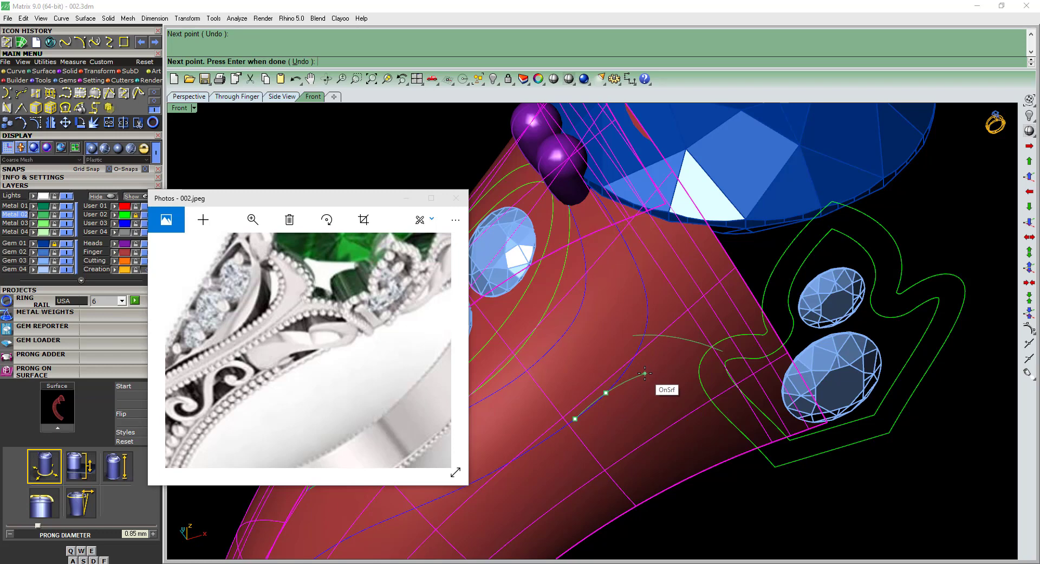
click(645, 373)
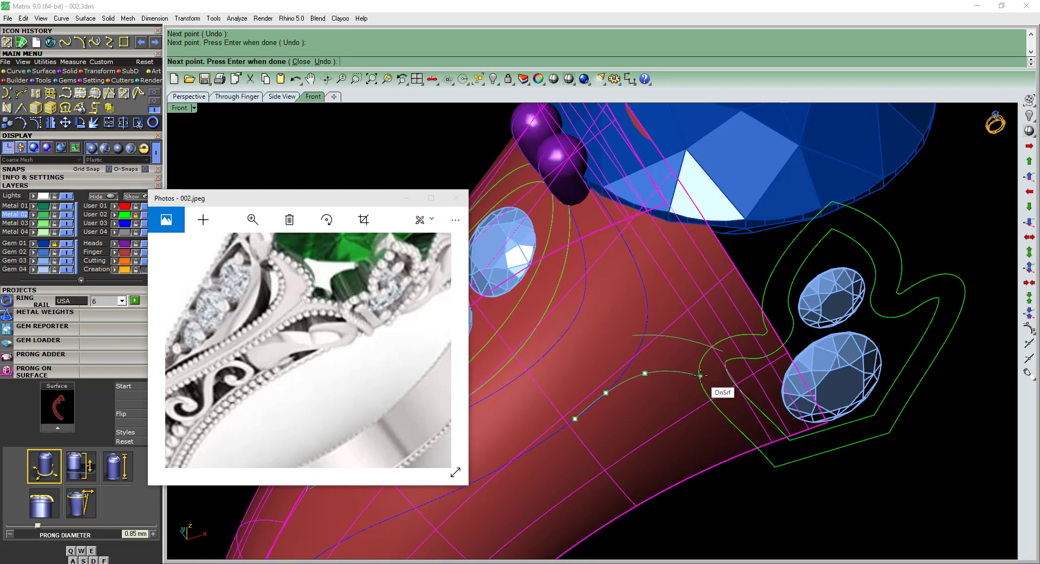
click(648, 376)
click(721, 381)
right_click(704, 388)
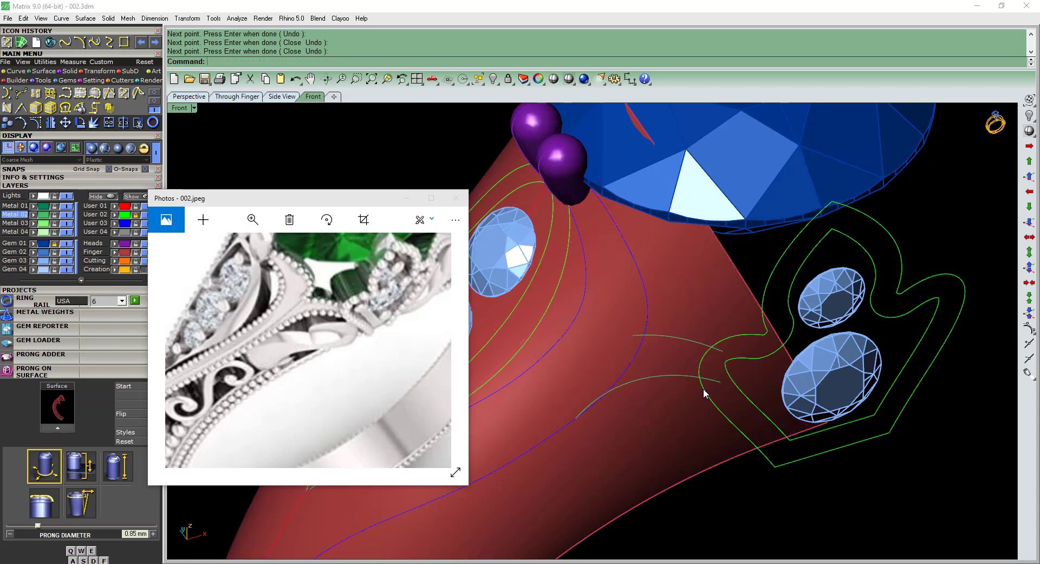
Minimize the reference picture and hide the Finger layer so that only the curves and stones remain in view.
scroll(705, 388, down, 4)
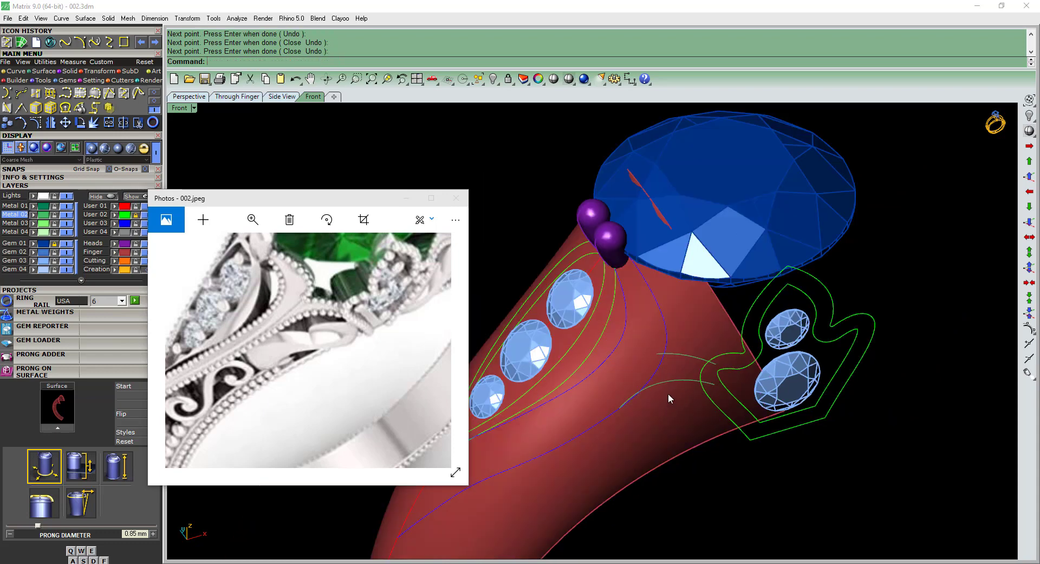
click(407, 202)
scroll(662, 402, up, 2)
click(148, 252)
scroll(635, 374, up, 3)
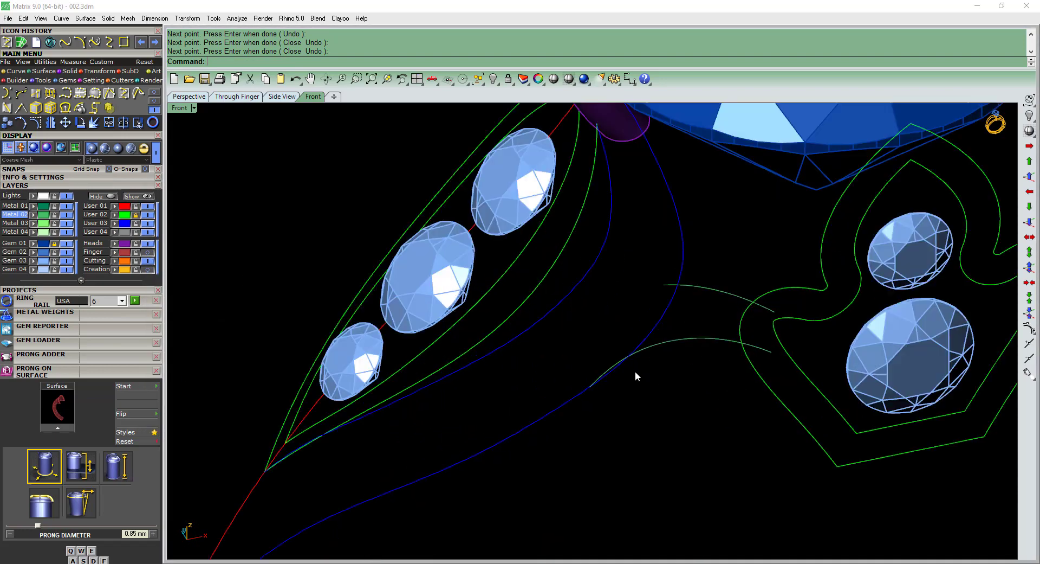
Trim the overhanging ends of both new branch curves at the outer blue curve.
scroll(651, 369, up, 2)
click(647, 334)
text(t)
key(Return)
scroll(674, 285, down, 2)
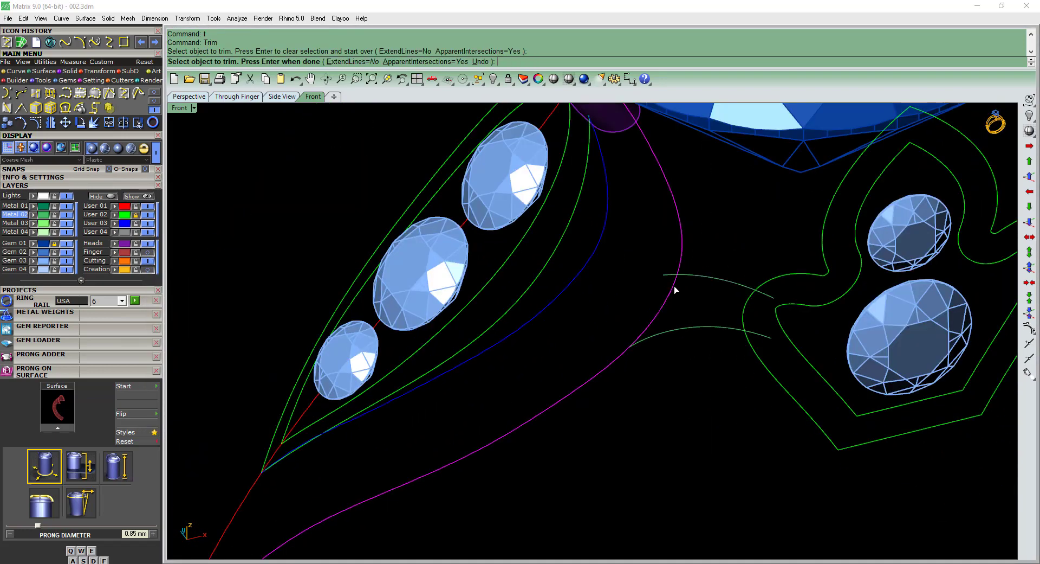
right_click(674, 284)
click(675, 279)
text(t)
key(Return)
click(671, 276)
scroll(672, 280, down, 2)
right_click(672, 286)
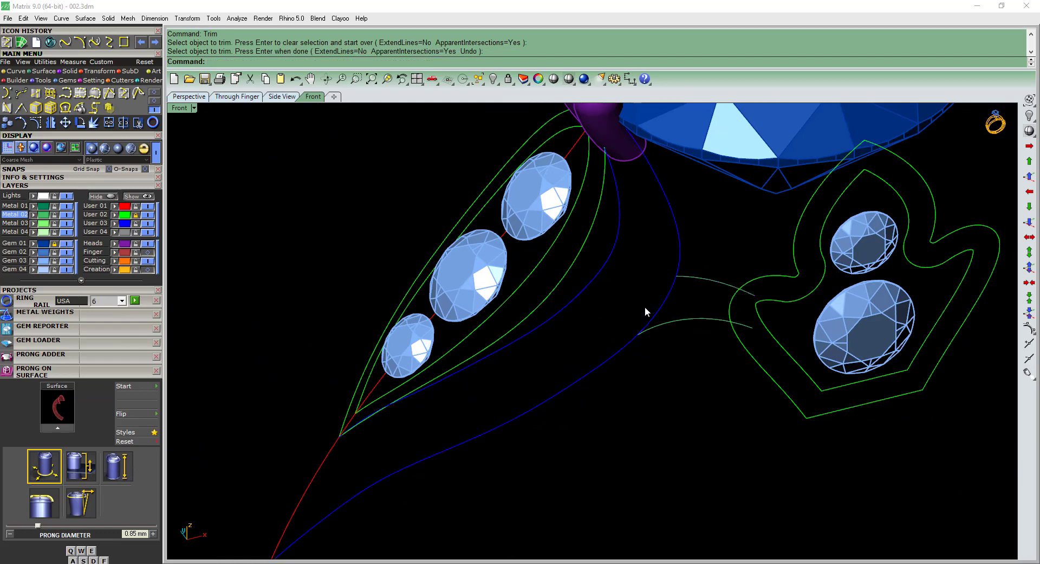
Trim away the section of the outer blue curve between the two branch curves.
scroll(682, 300, up, 2)
click(672, 317)
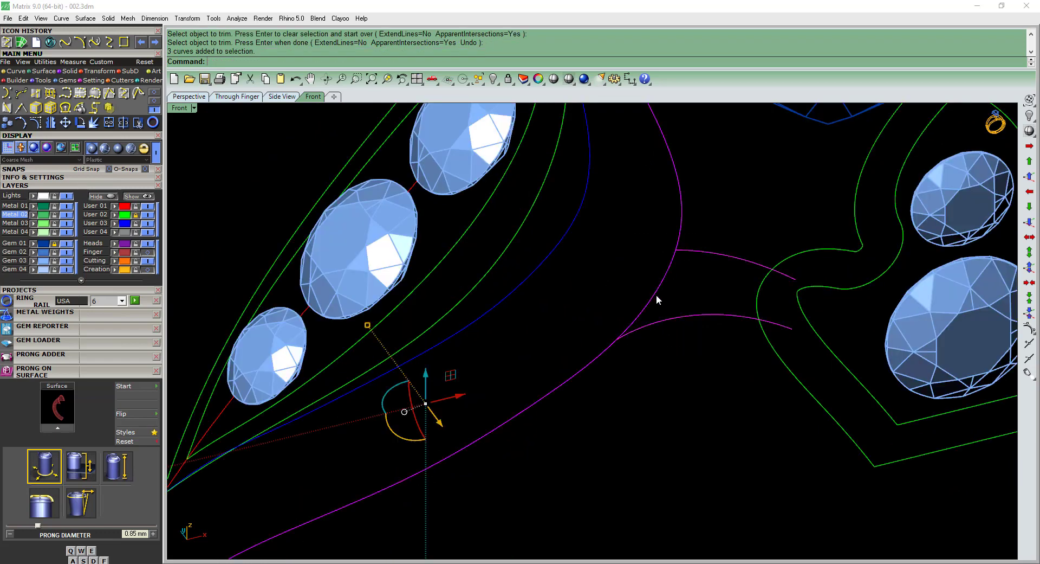
text(t)
key(Return)
scroll(656, 314, down, 3)
right_click(669, 343)
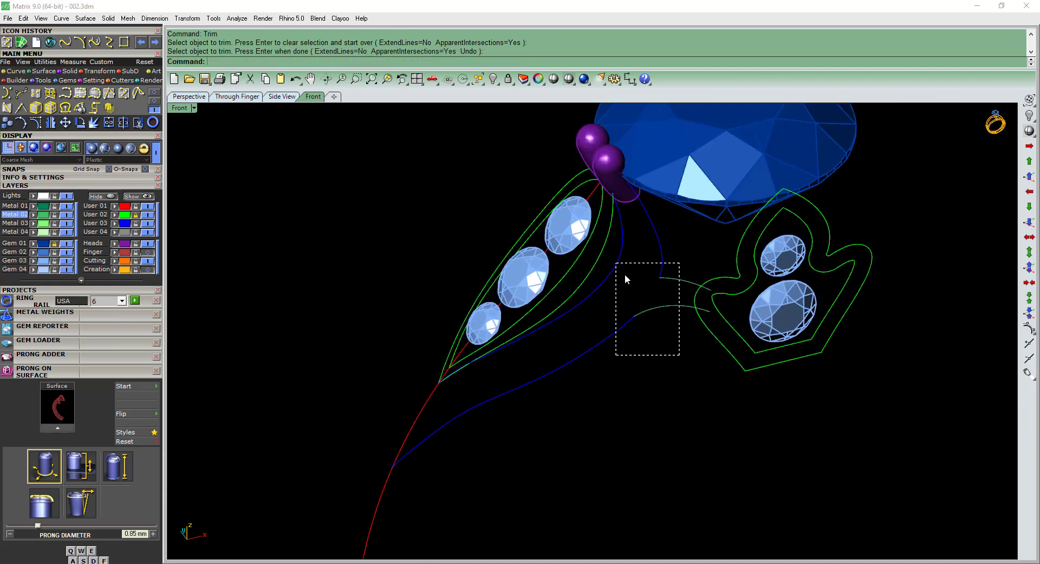
Join the trimmed outer curve pieces with their adjoining branch curves.
drag(625, 276, 618, 264)
scroll(642, 309, up, 4)
text(j)
key(Return)
Show the lower joined curve's control points and delete the crowded points at the junction to smooth the transition.
click(645, 322)
scroll(640, 330, up, 8)
key(F10)
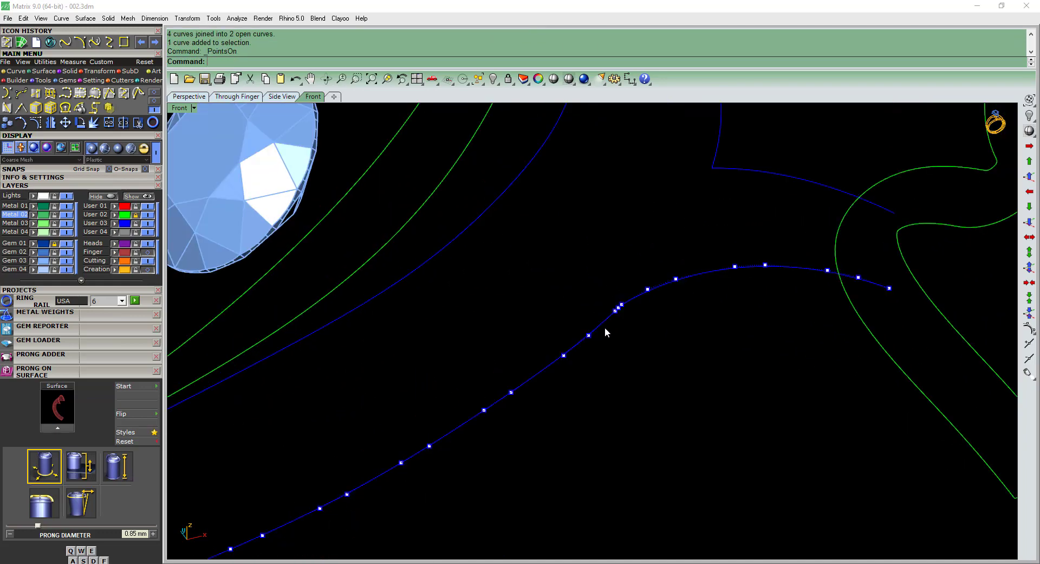
scroll(604, 327, up, 2)
key(Delete)
scroll(645, 334, down, 5)
scroll(634, 328, up, 4)
drag(635, 301, 684, 338)
key(Delete)
Inspect the joined branch curves from several angles, checking their flow between the shoulder and the leaf-shaped outline.
scroll(665, 322, down, 4)
scroll(684, 336, down, 6)
mouse_move(685, 335)
right_down()
mouse_move(711, 330)
mouse_move(683, 299)
mouse_move(795, 279)
mouse_move(820, 239)
mouse_move(702, 328)
mouse_move(703, 339)
right_up()
drag(702, 341, 641, 256)
right_drag(718, 321, 697, 403)
scroll(696, 302, up, 6)
scroll(692, 309, down, 4)
click(699, 405)
scroll(729, 420, down, 2)
drag(777, 451, 716, 394)
right_drag(721, 374, 739, 238)
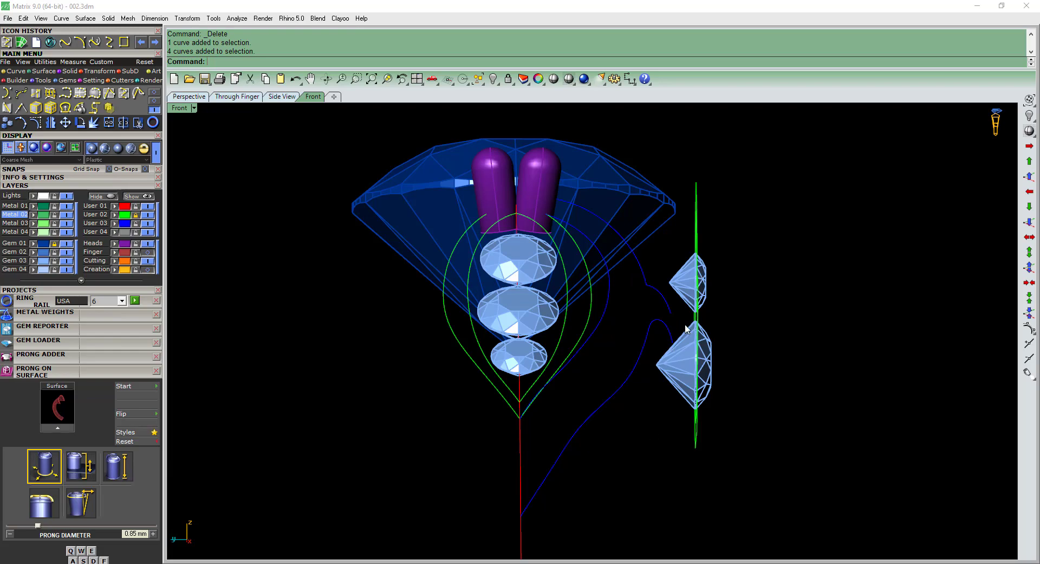
right_drag(687, 328, 609, 313)
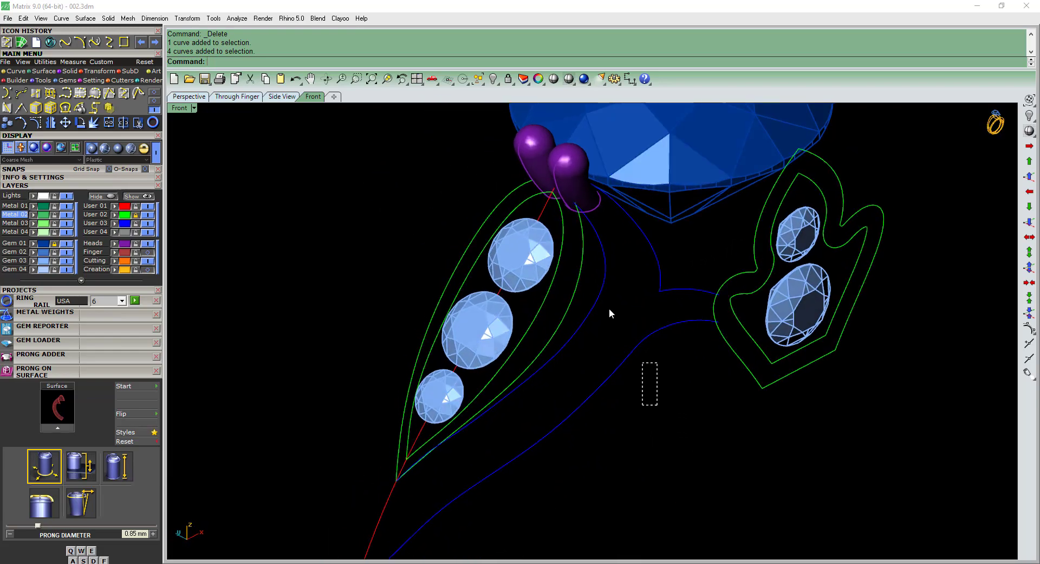
drag(609, 309, 606, 305)
scroll(632, 326, down, 2)
click(584, 460)
right_drag(583, 461, 565, 434)
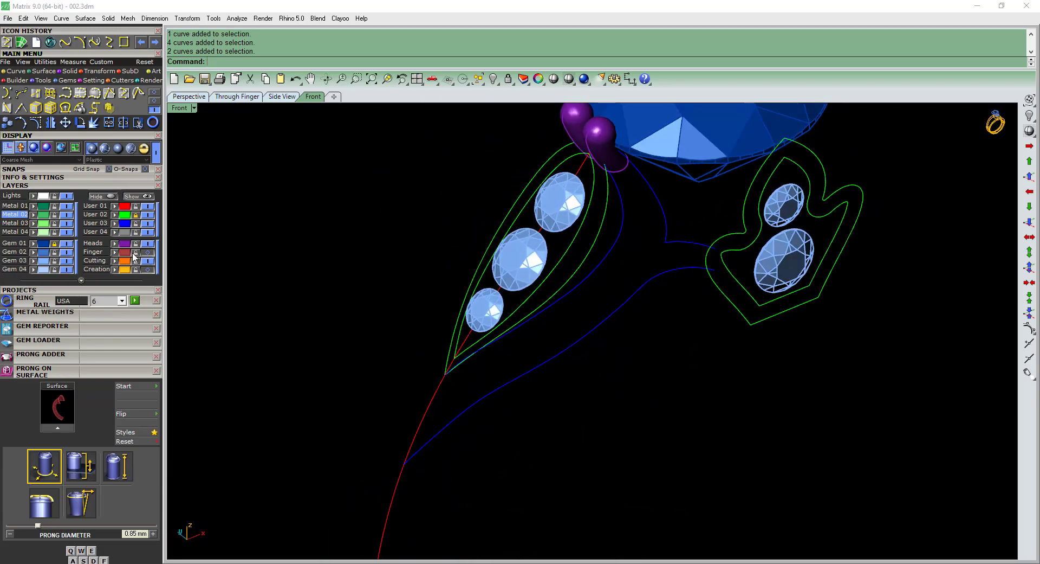
Show the Finger layer again, move the shoulder and branch curves to the User 02 layer and save the file.
click(148, 251)
right_drag(585, 347, 617, 310)
key(ctrl+shift+c)
right_drag(567, 263, 598, 247)
ctrl+click(526, 284)
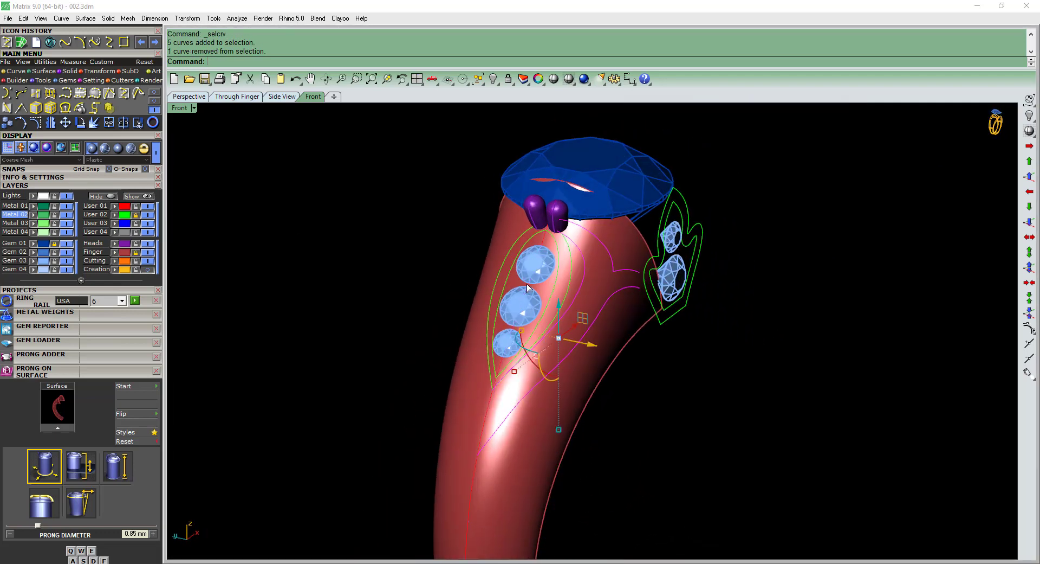
click(115, 216)
right_drag(576, 344, 626, 314)
key(ctrl+s)
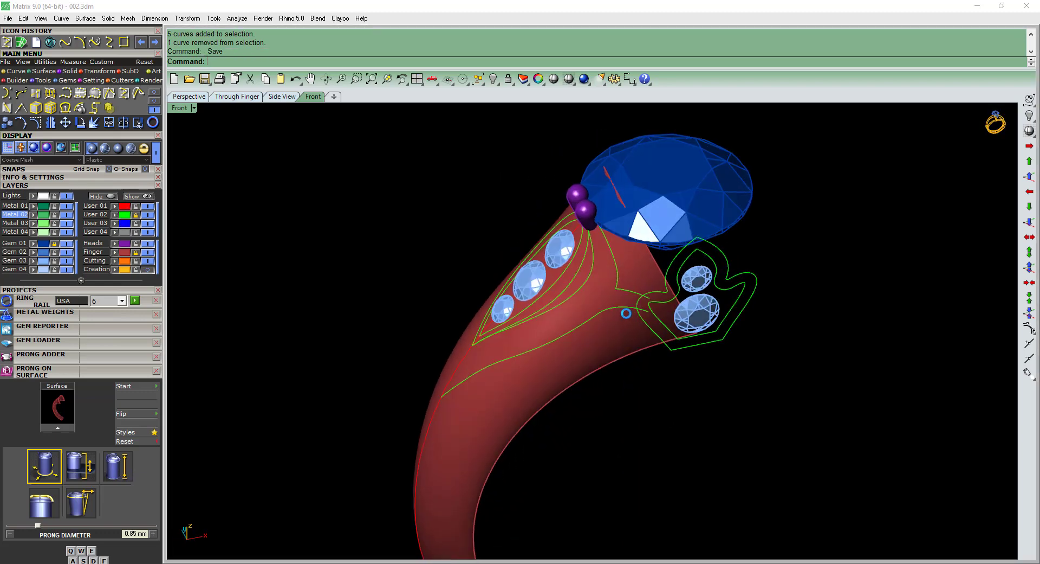
Examine the 002.jpeg reference closely, studying the side scrollwork, leaf accents and beaded borders below the center stone.
click(233, 563)
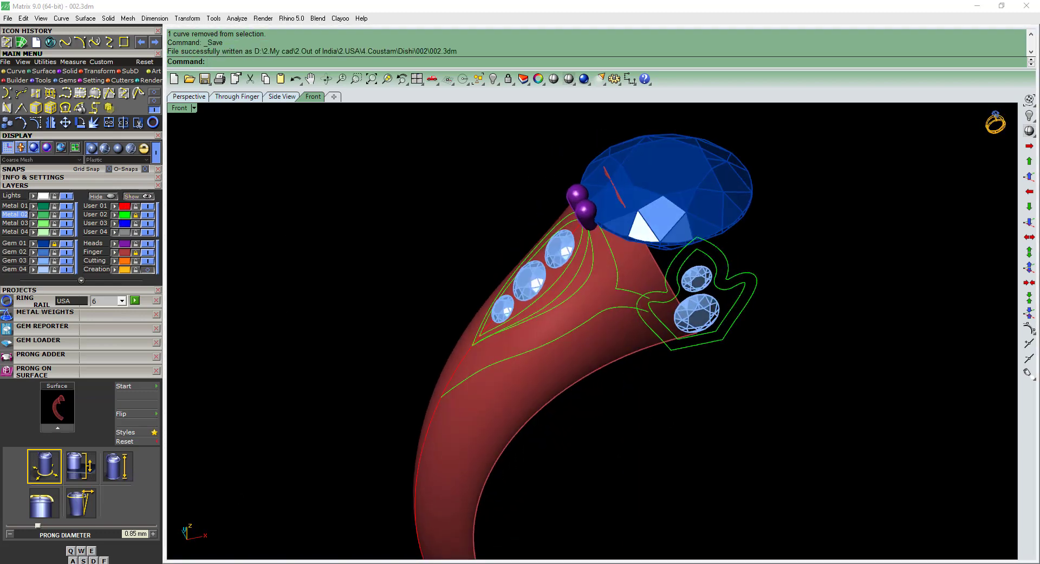
scroll(310, 350, up, 4)
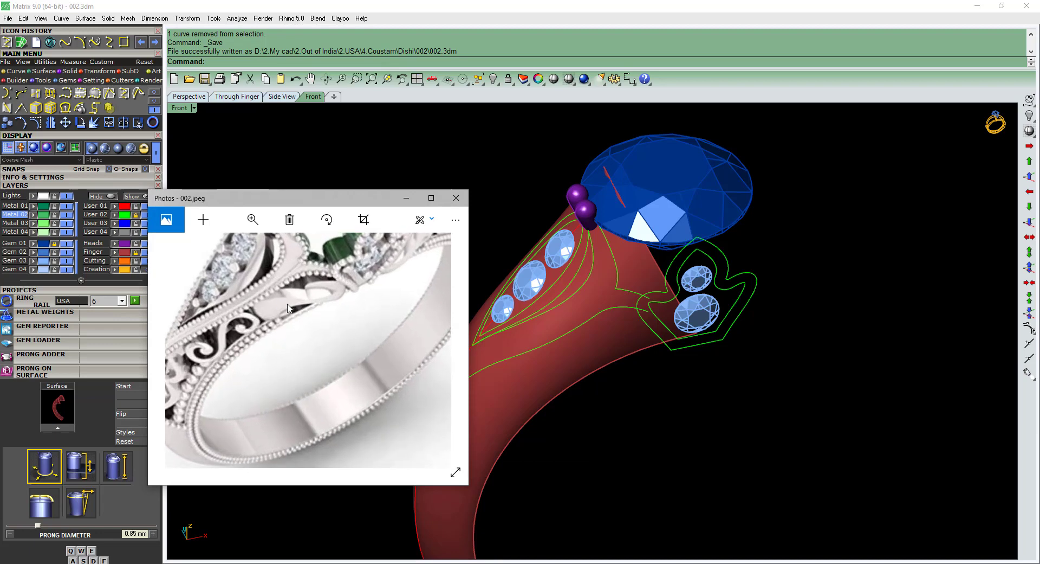
scroll(288, 308, up, 3)
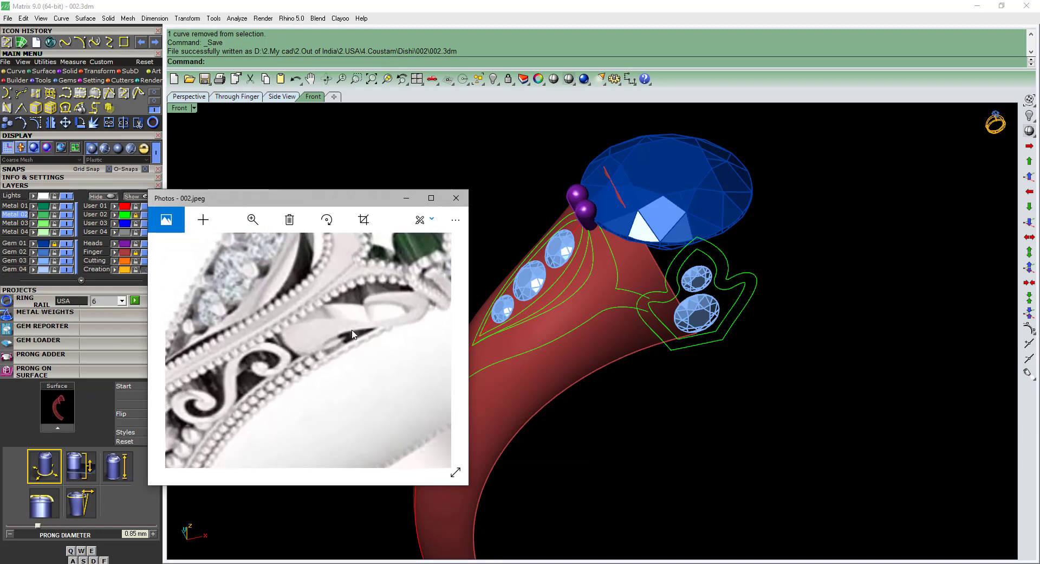
drag(352, 334, 317, 344)
drag(227, 390, 318, 347)
scroll(343, 324, down, 1)
click(432, 198)
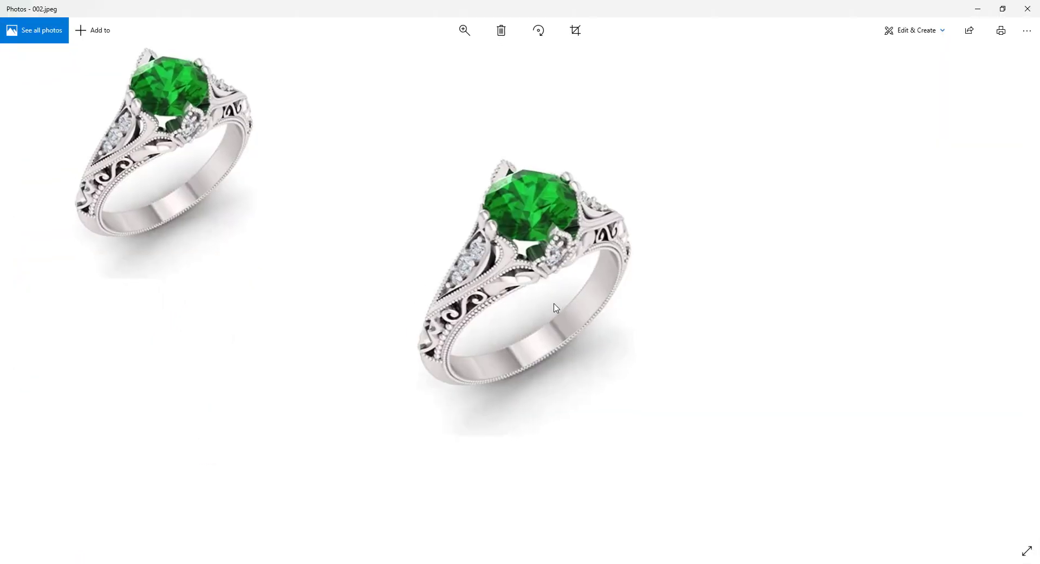
scroll(569, 299, up, 5)
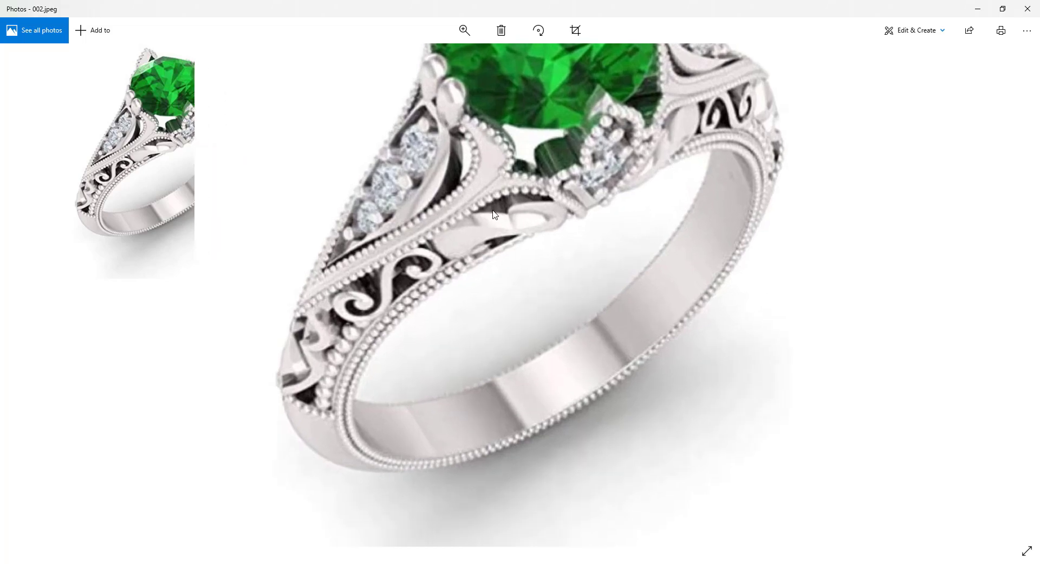
scroll(414, 283, down, 5)
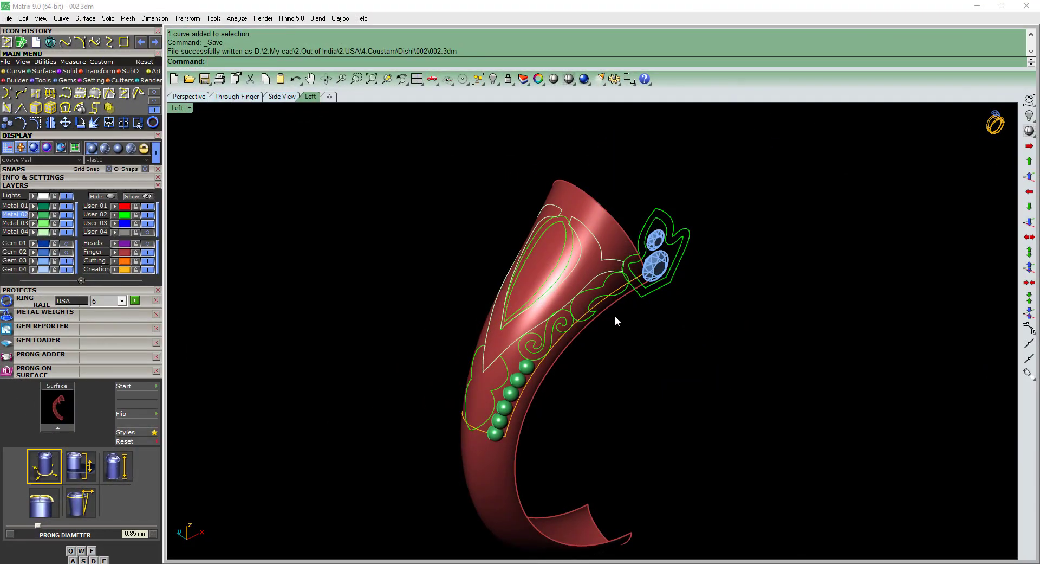
Patch the inner and outer leaf-shaped outlines around the two side gems into separate surfaces.
right_drag(583, 298, 767, 363)
click(606, 282)
click(623, 304)
scroll(644, 229, up, 4)
click(720, 255)
scroll(721, 261, down, 2)
right_drag(726, 279, 692, 294)
text(P)
key(Return)
click(710, 278)
text(P)
key(Return)
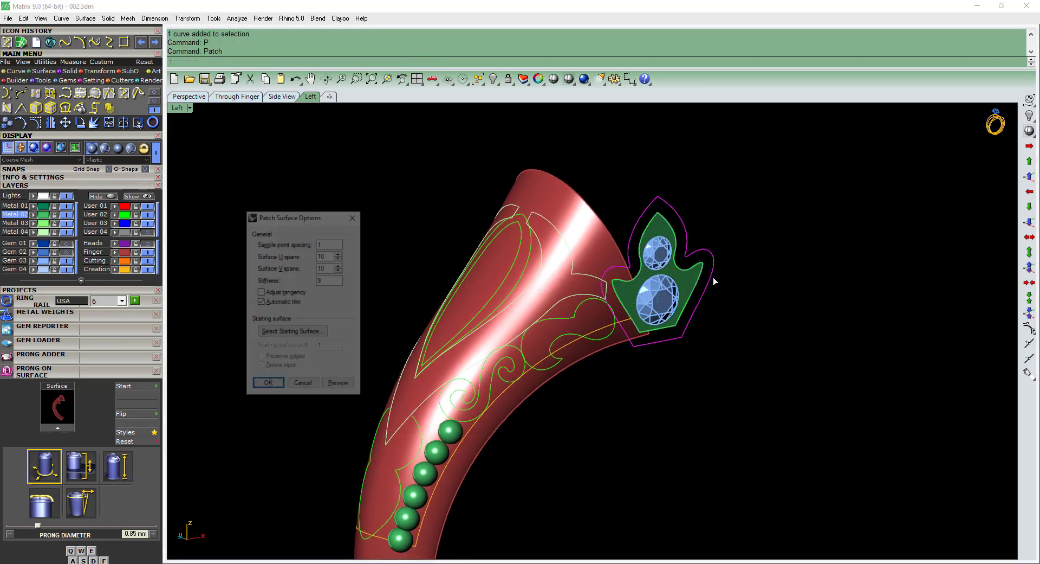
key(Return)
Select the two leaf-shaped outline curves around the side gems and move them to the User 03 layer.
mouse_move(731, 372)
shift+right_down()
mouse_move(709, 375)
mouse_move(735, 384)
shift+right_up()
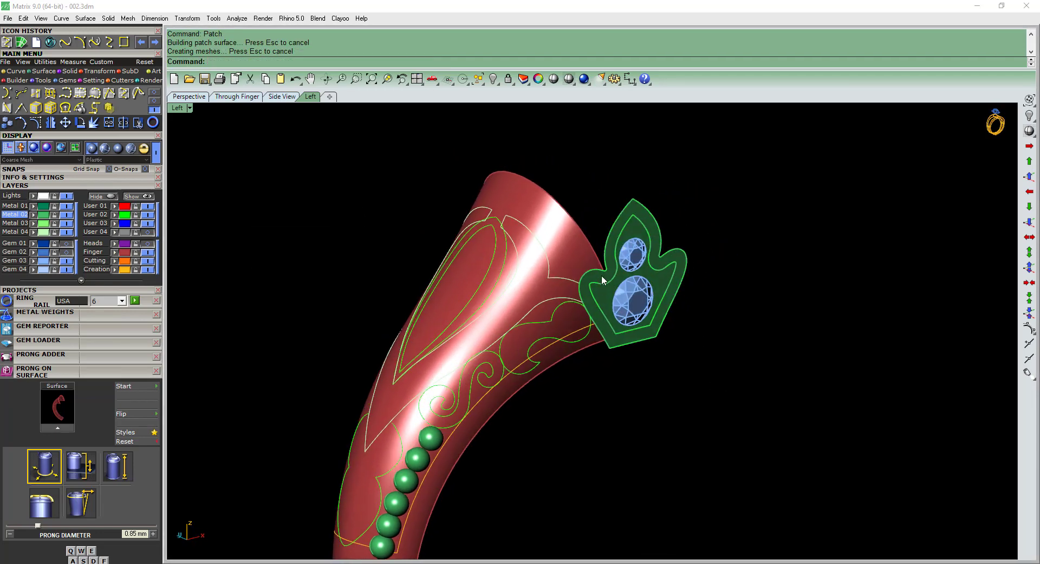
scroll(632, 229, up, 2)
scroll(626, 222, down, 4)
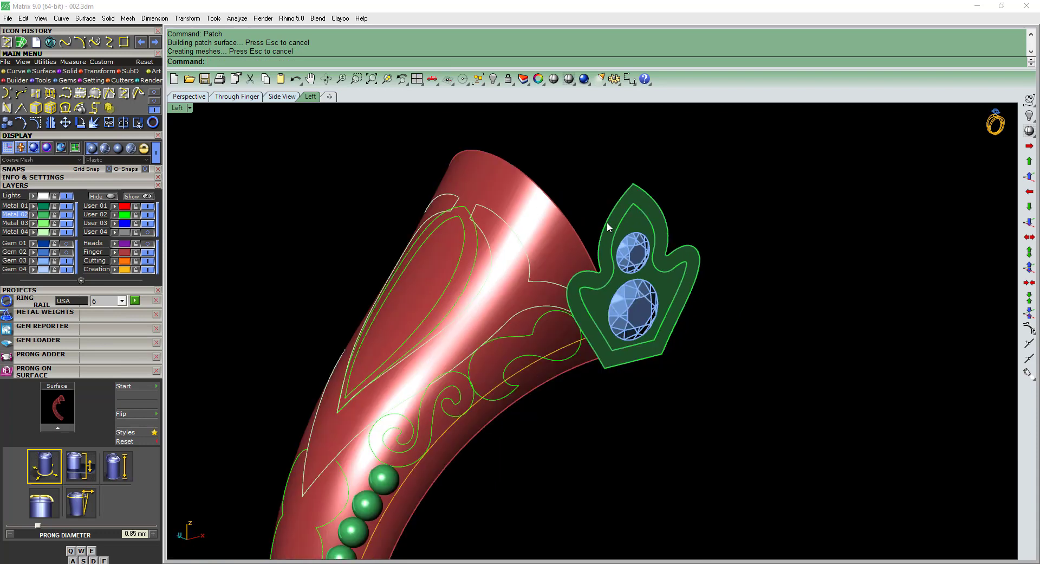
key(F4)
scroll(529, 174, down, 5)
ctrl+drag(534, 157, 368, 445)
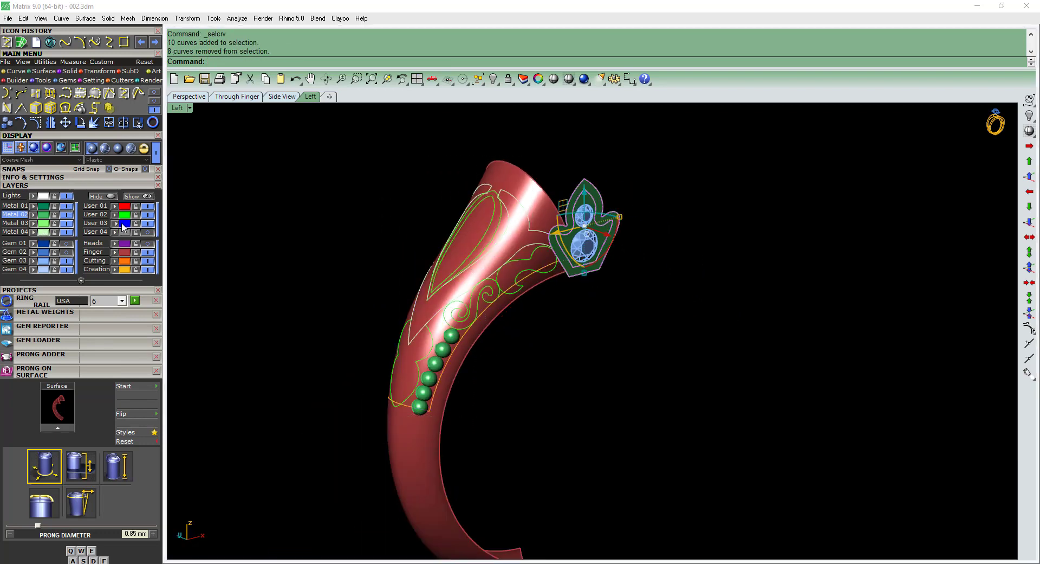
Try to extrude the outer leaf-shaped surface 0.85 mm toward the shank as a solid.
scroll(575, 217, up, 3)
scroll(573, 217, up, 1)
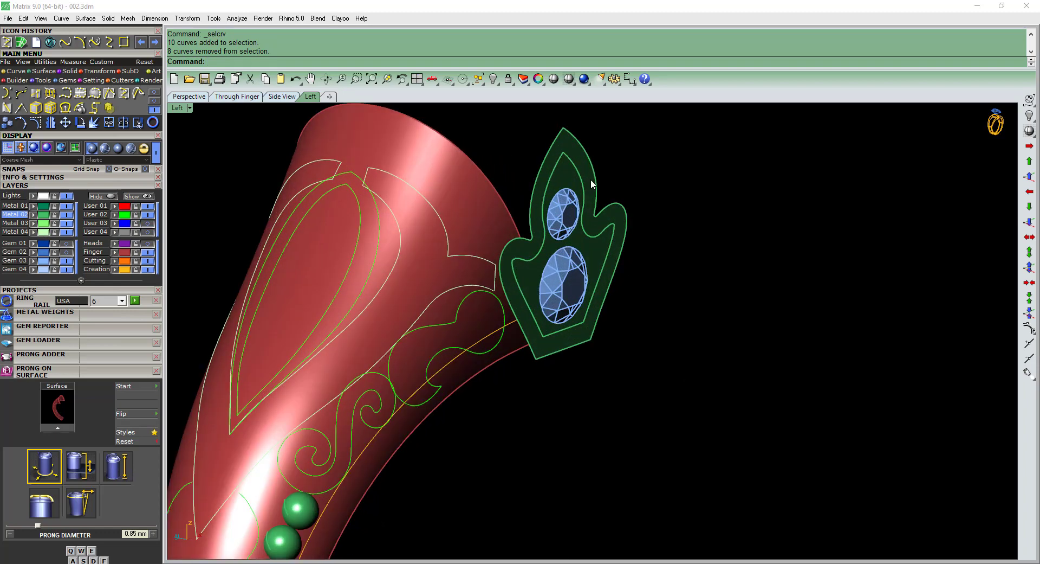
click(594, 178)
key(ctrl+F2)
right_drag(713, 272, 649, 271)
text(exs)
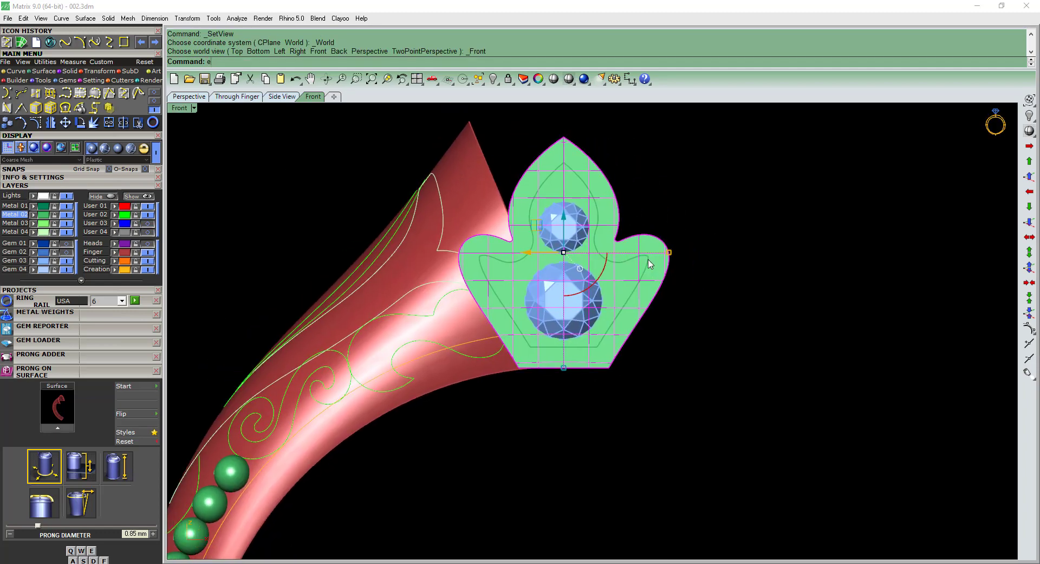
key(Return)
key(ctrl+F3)
text(d)
key(Return)
click(645, 287)
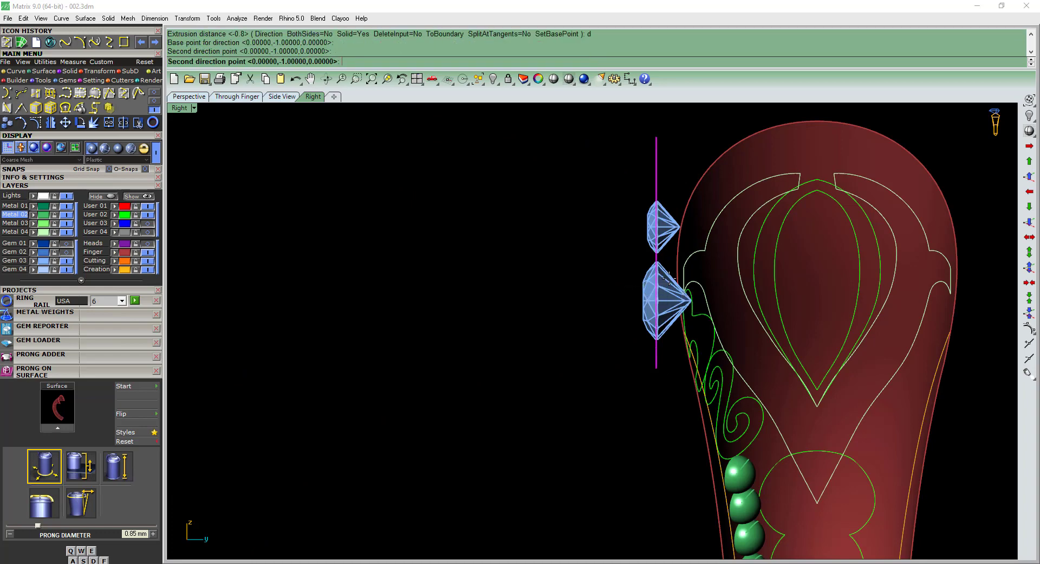
click(674, 281)
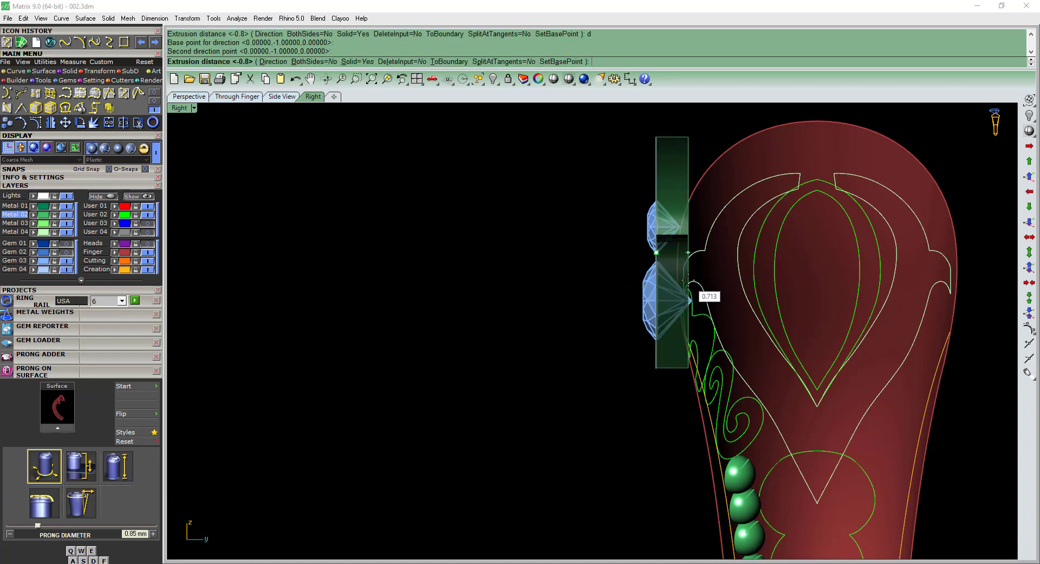
scroll(687, 280, up, 2)
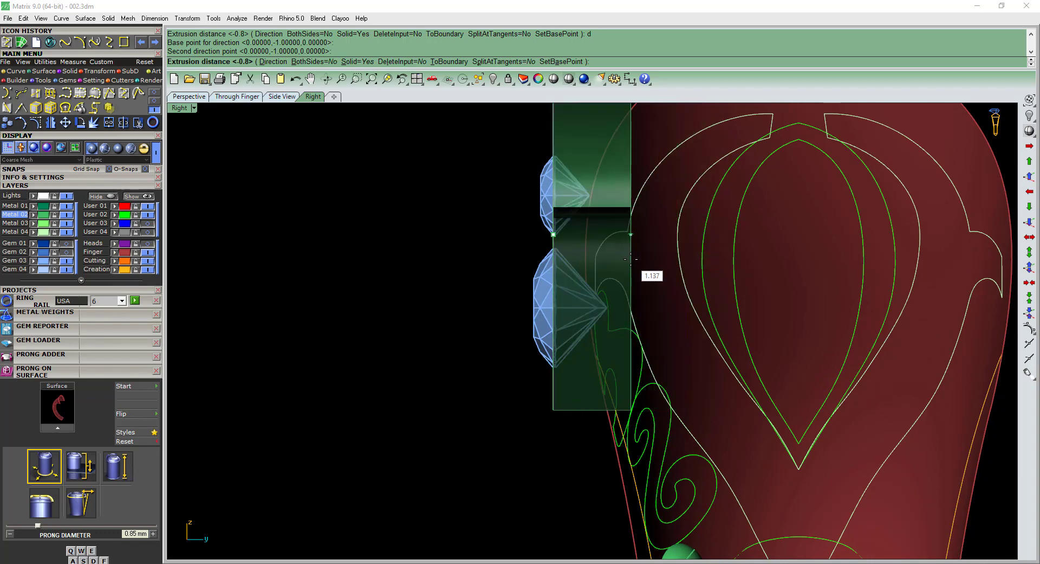
key(Return)
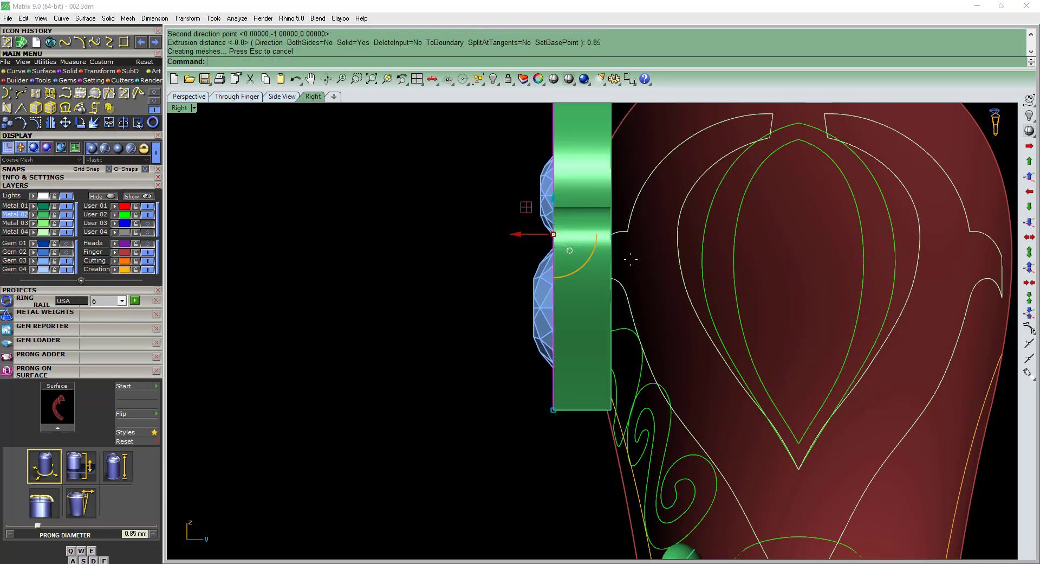
Compare the extrusion's depth with the gems in wireframe and undo the extrusion.
text(a)
key(Return)
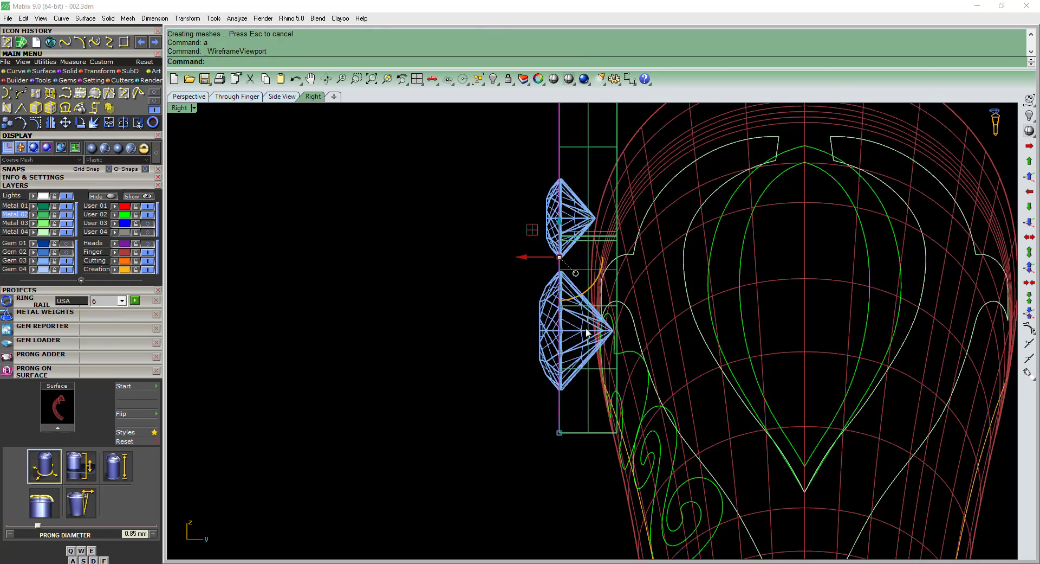
key(ctrl+z)
Extrude the outer leaf-shaped surface 1 mm toward the shank as a solid and return to the shaded display.
key(ctrl+F2)
right_drag(623, 321, 620, 322)
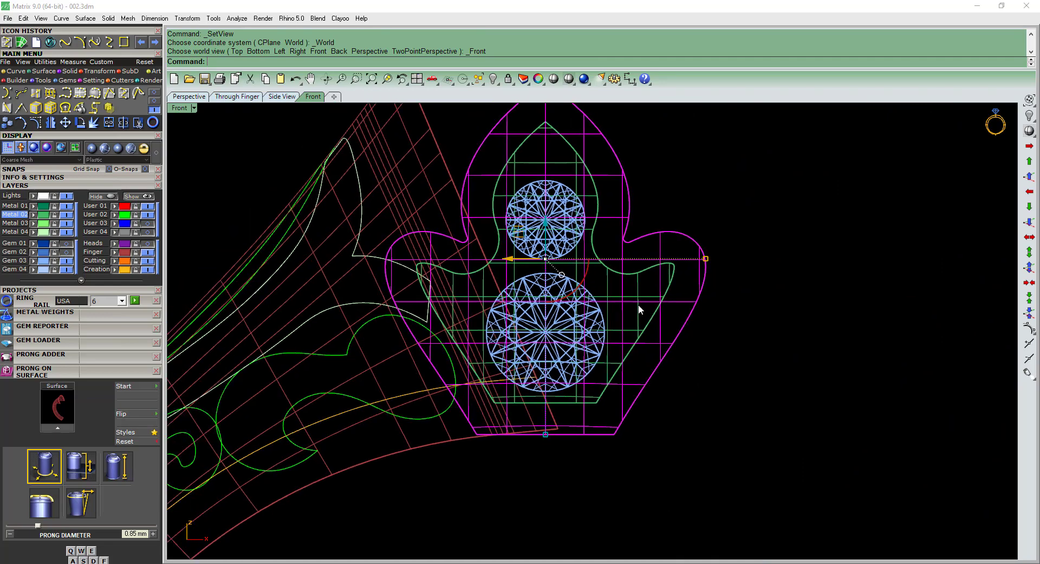
text(eee)
key(Return)
key(ctrl+F3)
text(d)
key(Return)
click(514, 288)
click(618, 294)
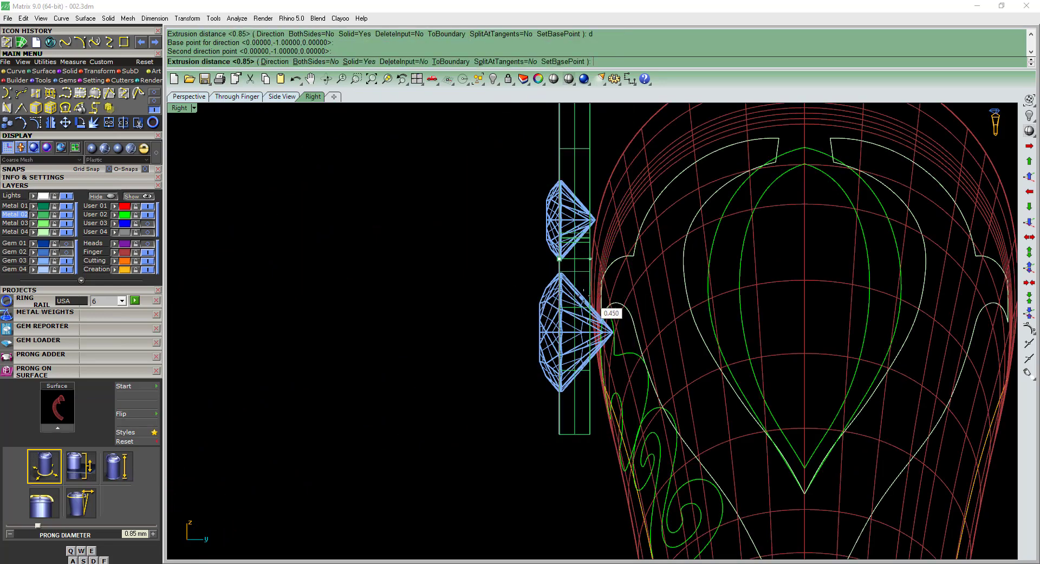
text(1)
key(Return)
key(Escape)
text(a)
key(Return)
Select the inner leaf-shaped surface around the two side gems.
right_drag(587, 283, 699, 290)
scroll(541, 184, up, 4)
click(544, 190)
key(ctrl+F2)
text(s)
key(Return)
right_drag(612, 303, 634, 279)
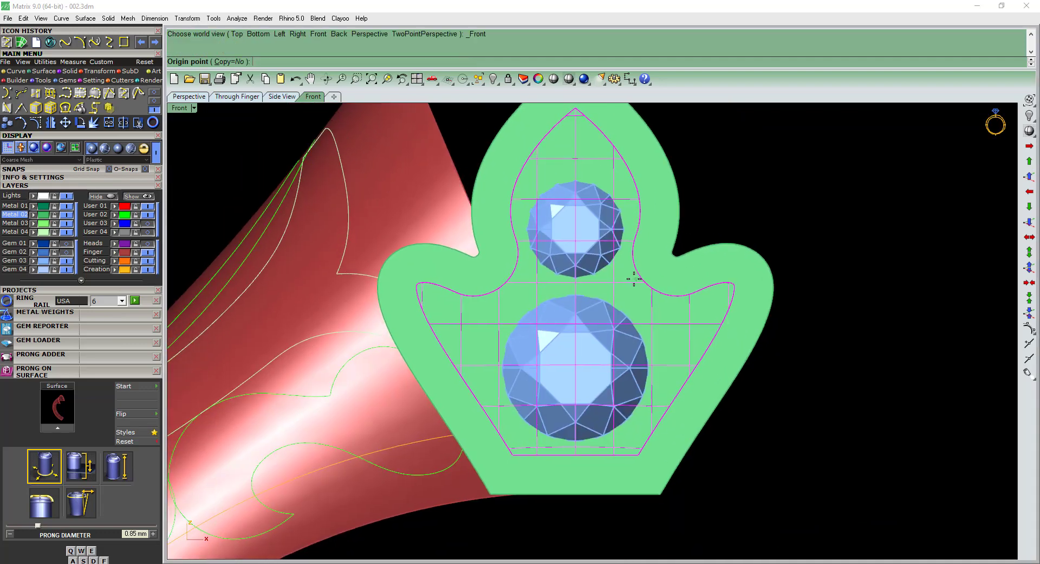
key(ctrl+F3)
key(ctrl+F2)
key(Escape)
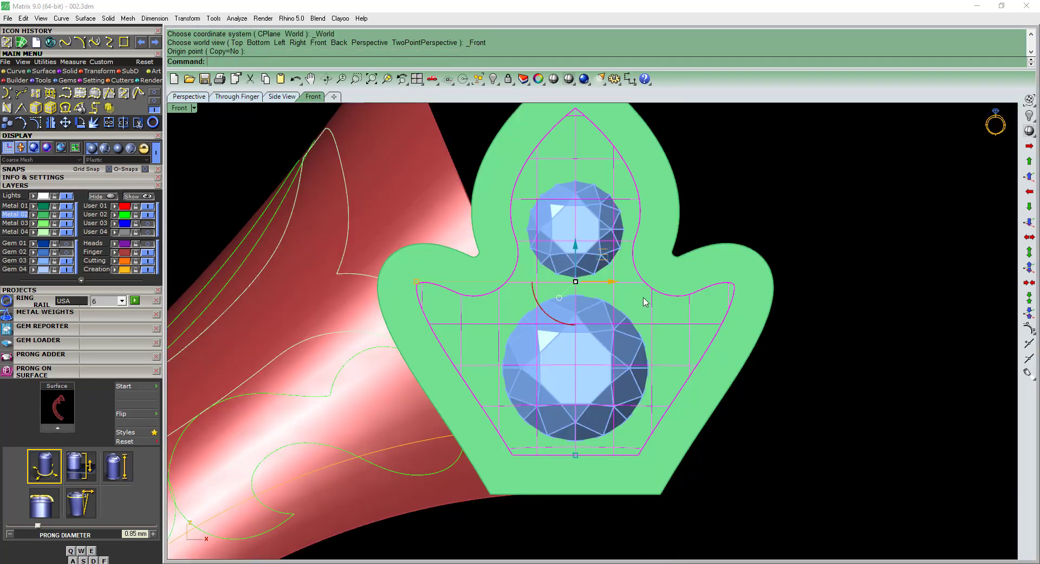
Extrude the inner leaf-shaped surface 0.35 mm to both sides as a solid and delete the source surface.
right_drag(666, 326, 661, 321)
key(Return)
key(ctrl+F3)
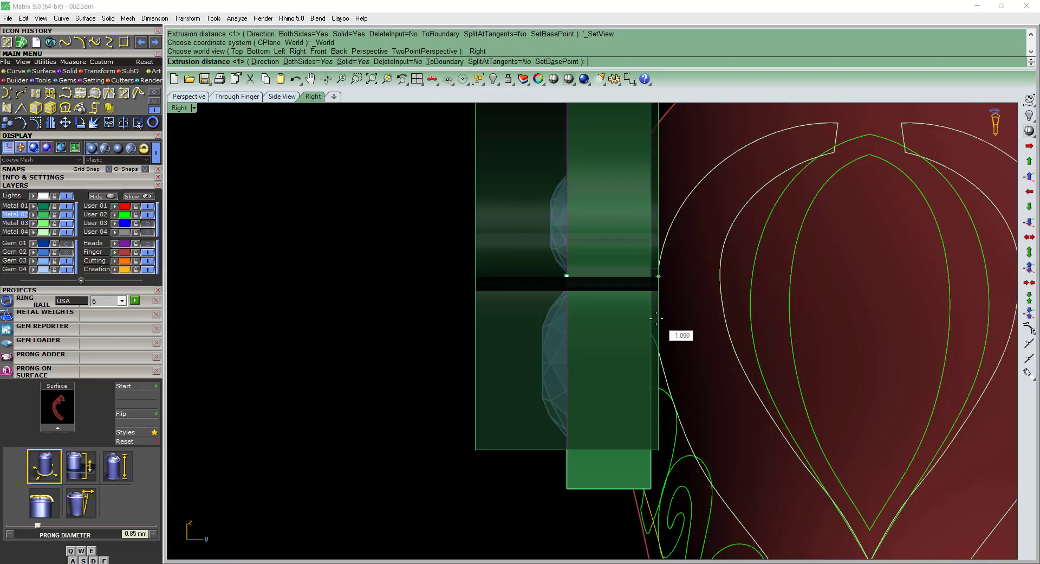
text(0.35)
key(Return)
key(Delete)
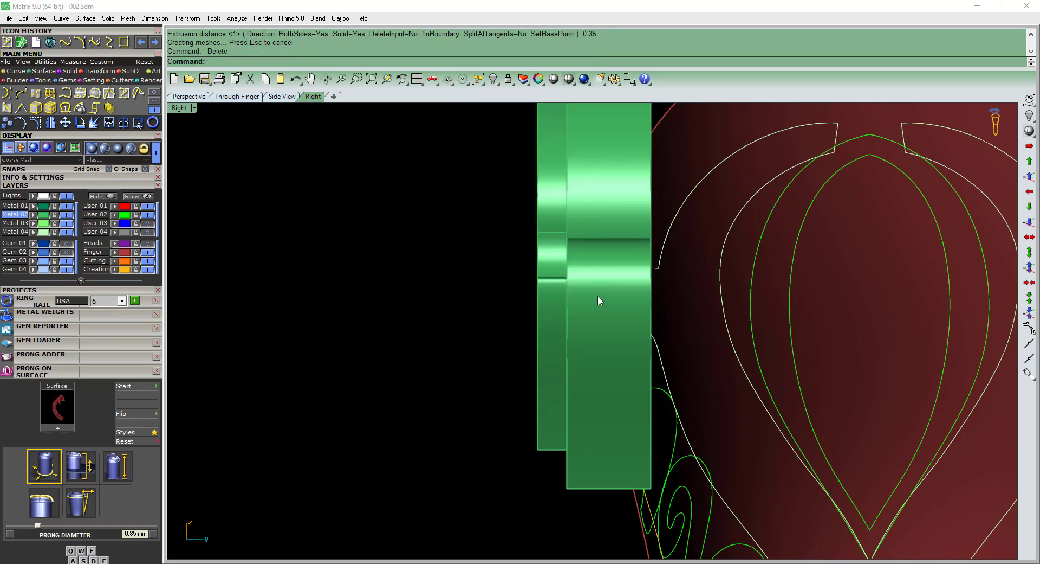
Boolean-subtract the inner leaf extrusion from the outer leaf solid and hide the cutting solid.
click(599, 296)
right_drag(603, 295, 593, 300)
text(b)
key(Return)
click(546, 246)
key(Return)
click(546, 248)
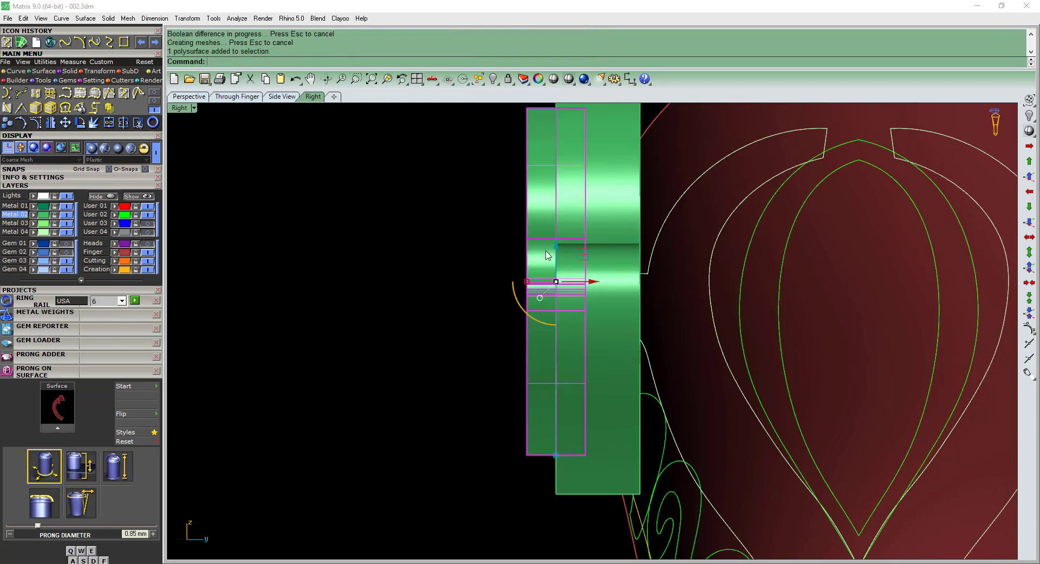
key(ctrl+h)
Move both side gems inward from the front face so they sit in the leaf solid's recess.
scroll(548, 261, down, 2)
ctrl+shift+right_drag(521, 299, 672, 313)
key(F3)
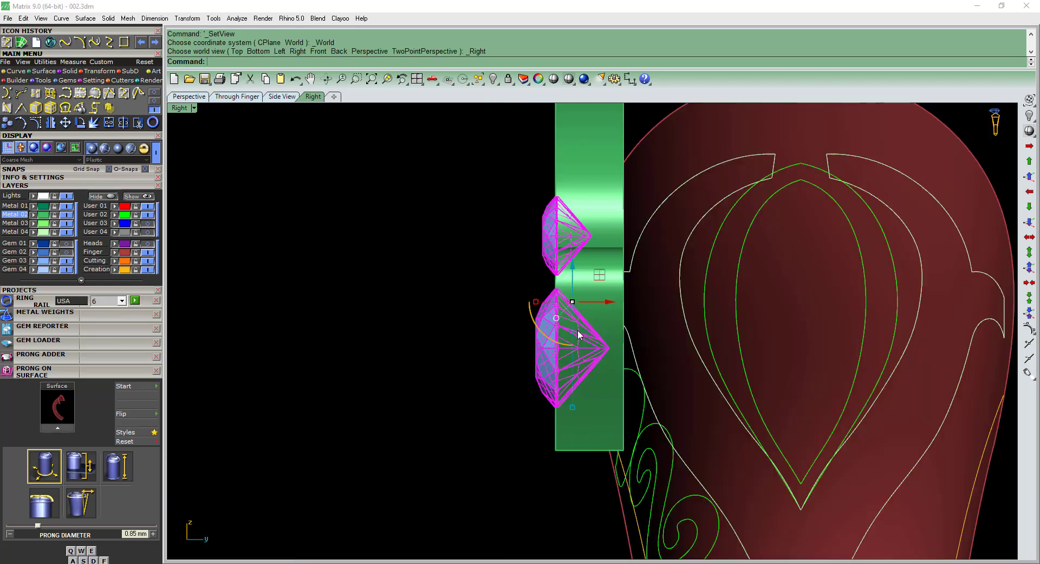
key(ctrl+alt+w)
scroll(585, 285, up, 2)
text(m)
key(Return)
scroll(594, 244, up, 4)
click(615, 216)
click(654, 217)
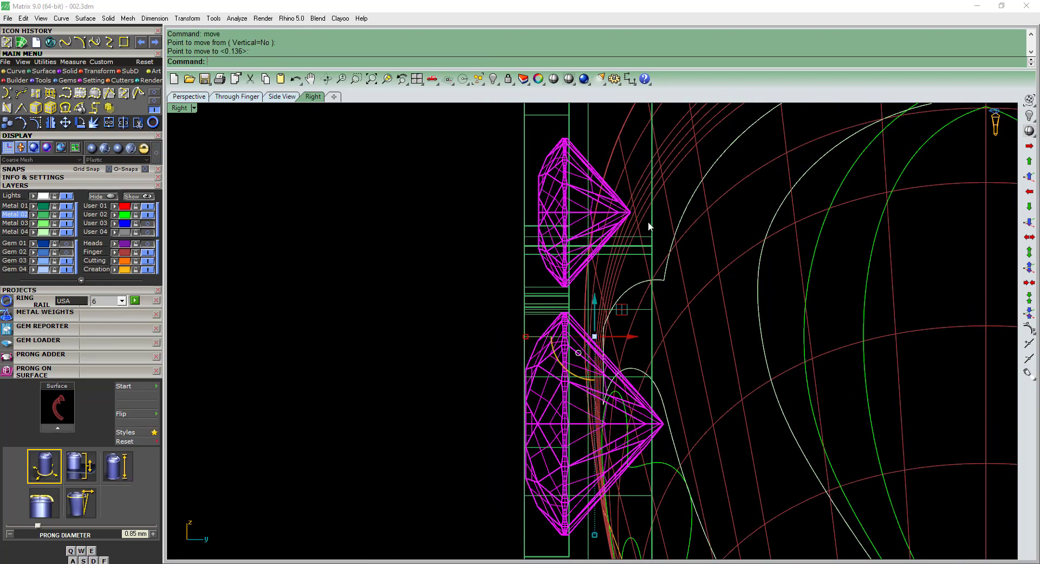
Start a cage edit on the recessed leaf solid using its bounding box in world coordinates.
key(ctrl+alt+s)
scroll(595, 304, down, 6)
right_drag(598, 301, 594, 321)
click(594, 321)
key(ctrl+shift+c)
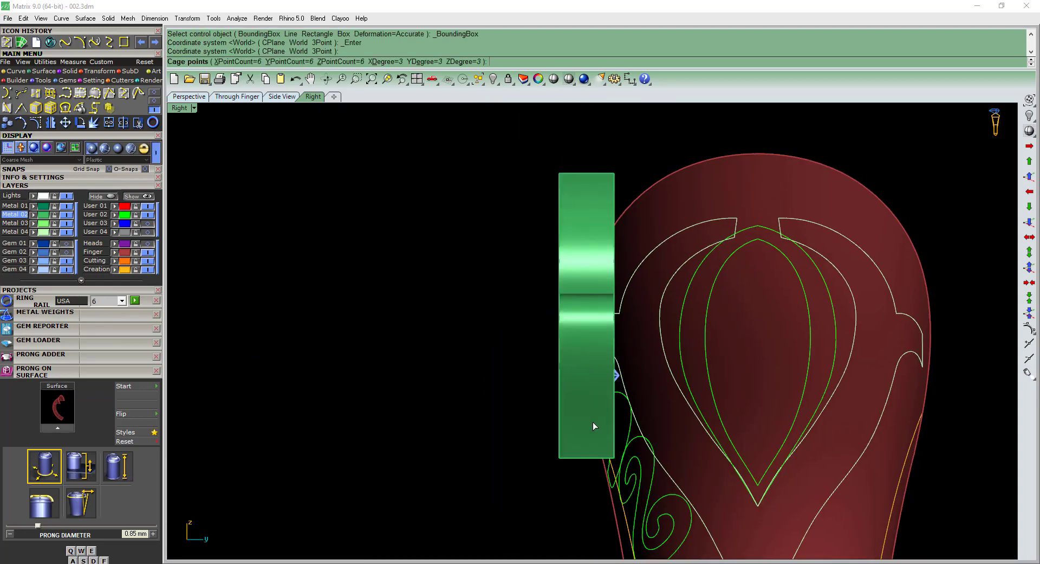
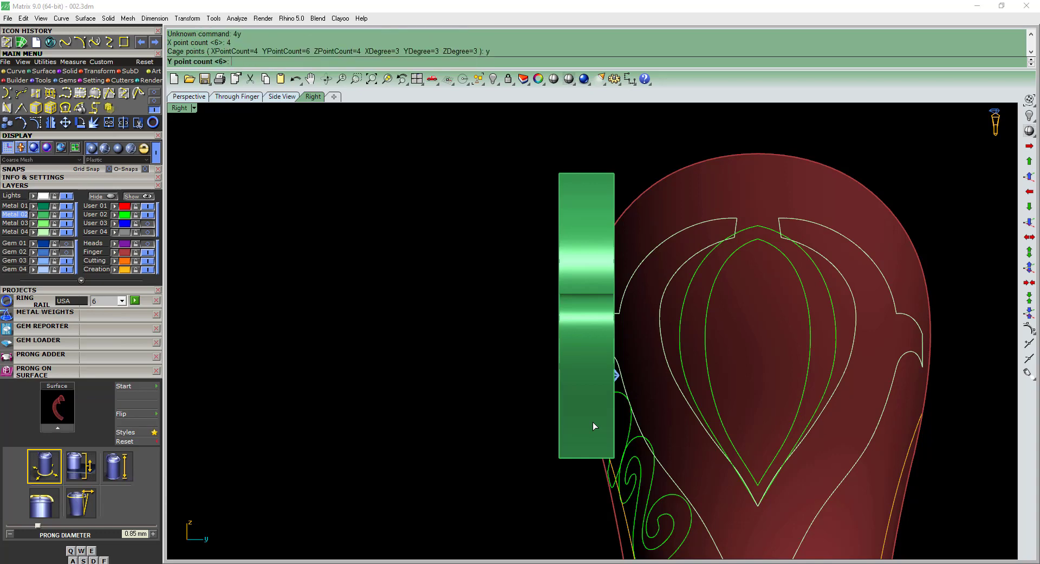
Complete the leaf solid's cage with four points in the remaining directions and the global edit region.
text(4)
key(Return)
text(x)
key(Return)
text(4)
key(Return)
key(Return)
key(Return)
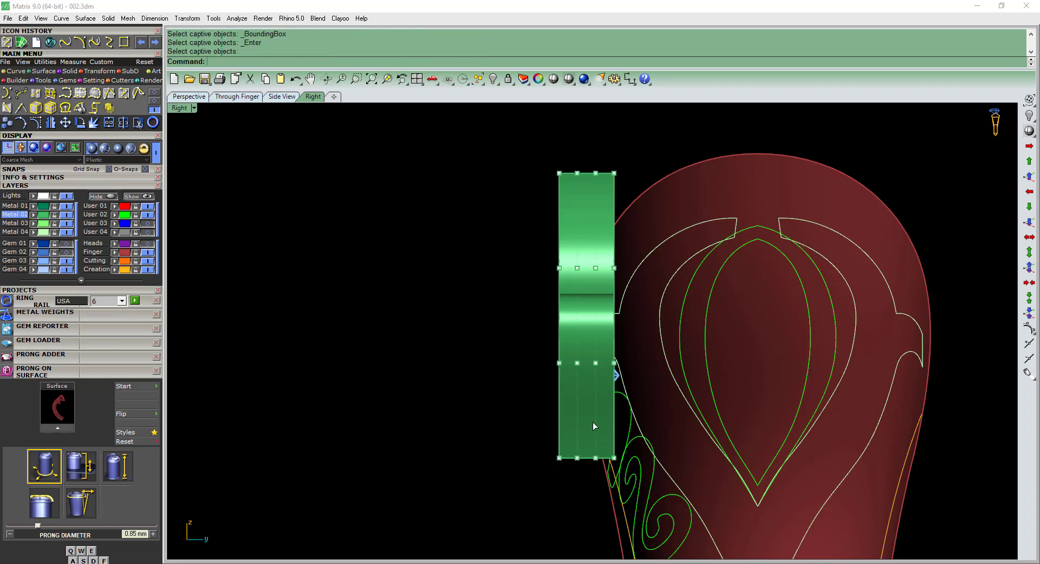
scroll(582, 427, up, 2)
drag(534, 488, 627, 242)
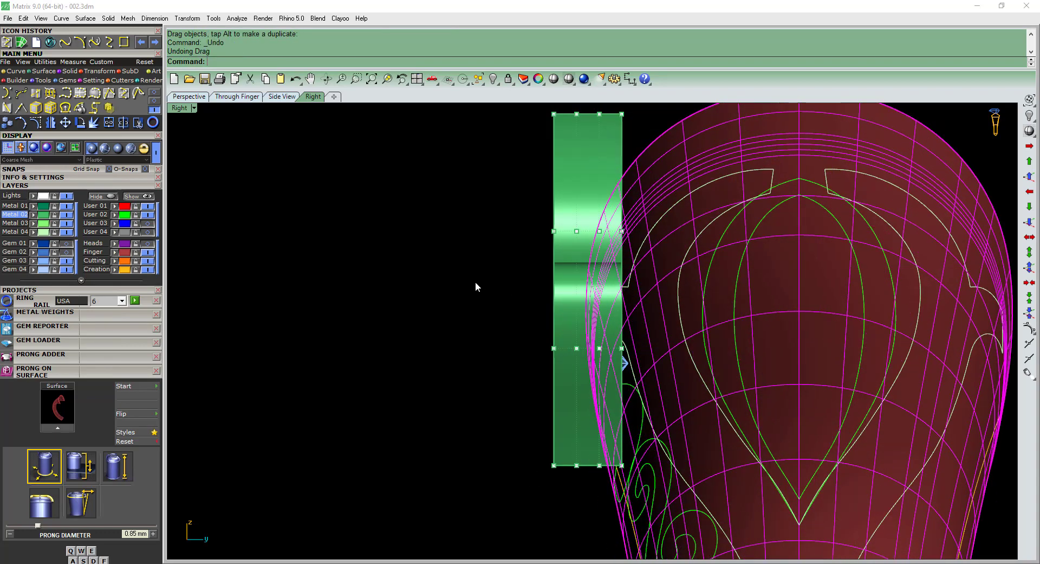
key(ctrl+z)
scroll(479, 314, down, 1)
key(ctrl+y)
key(ctrl+y)
key(ctrl+y)
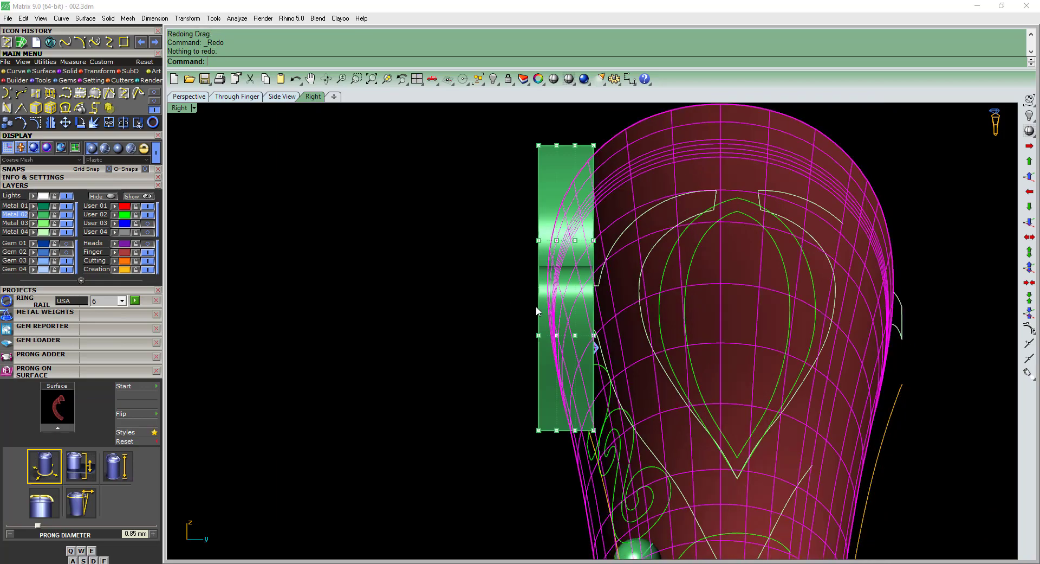
key(ctrl+z)
Turn on the cage's control points, return to the right view and show the center diamond on the Gem 01 layer.
click(561, 297)
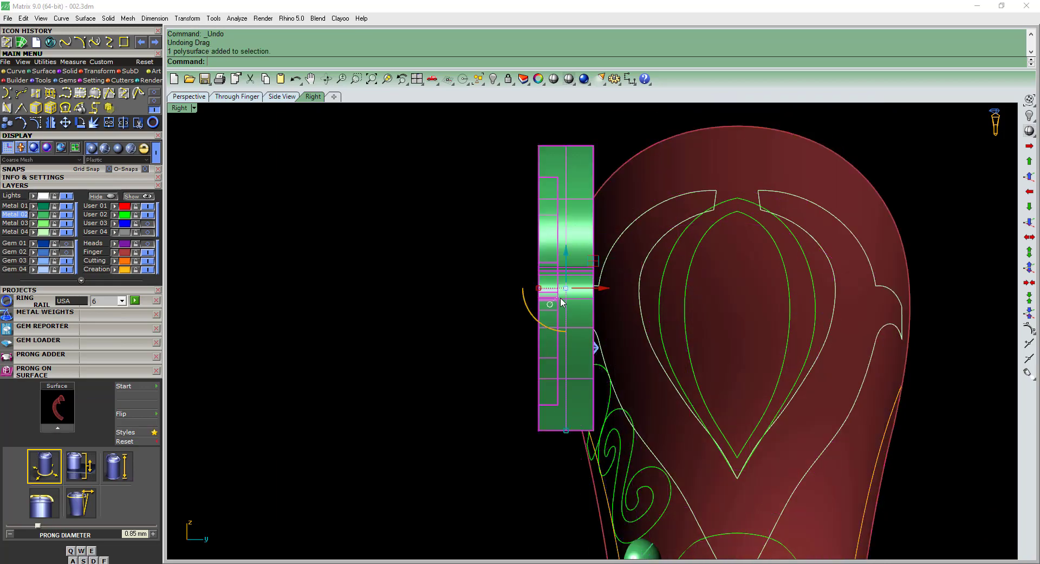
key(Escape)
key(F2)
ctrl+shift+right_drag(585, 287, 682, 304)
key(Escape)
click(661, 174)
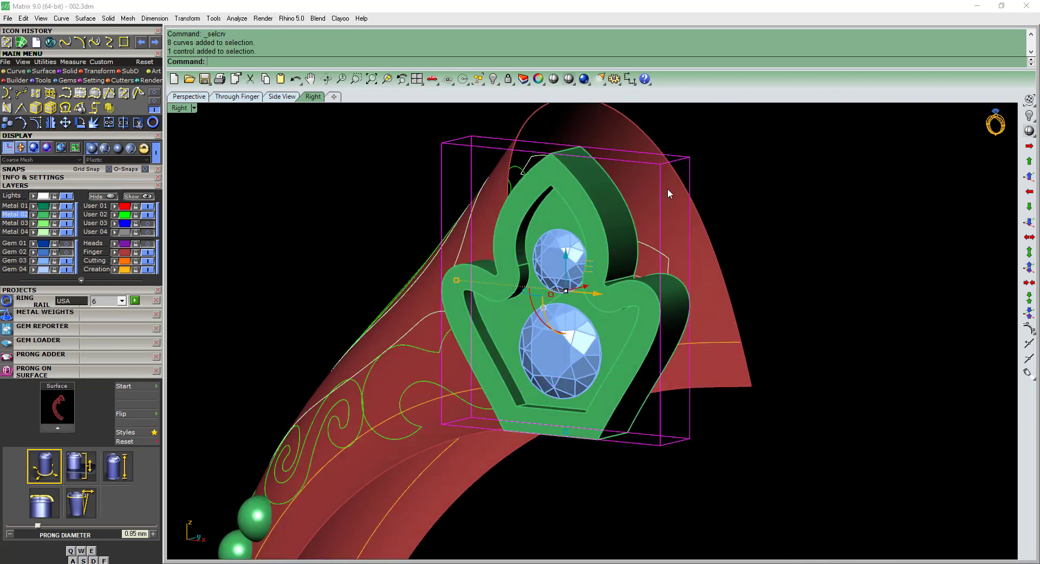
key(F10)
ctrl+shift+right_drag(668, 188, 601, 217)
key(F7)
click(60, 243)
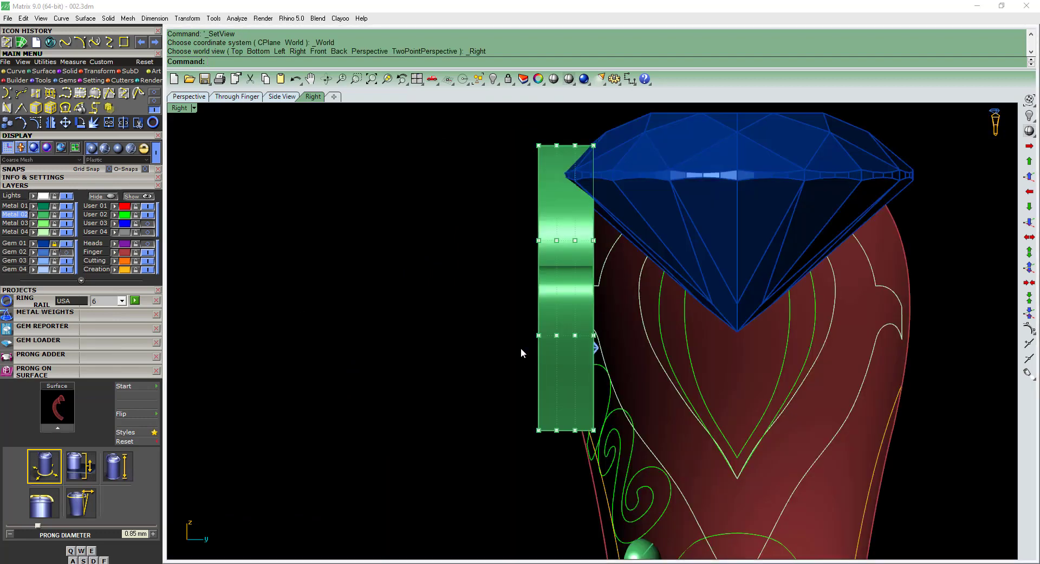
Move the lower three rows of cage points about 0.11 mm toward the ring, and the lower two rows about 0.26 mm further.
right_drag(522, 347, 484, 330)
drag(455, 450, 570, 218)
scroll(568, 212, up, 2)
text(m)
key(space)
click(584, 212)
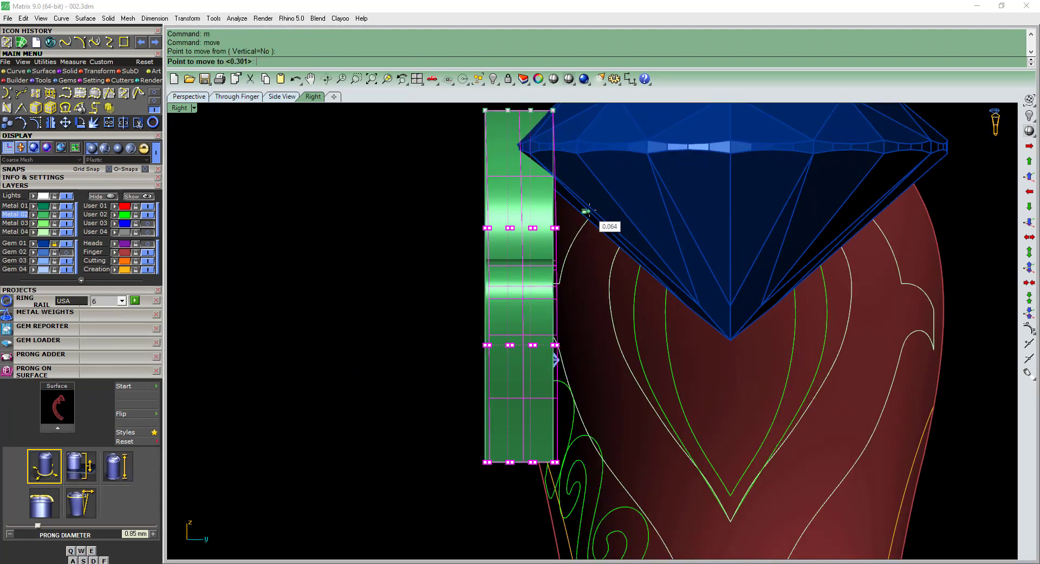
click(592, 211)
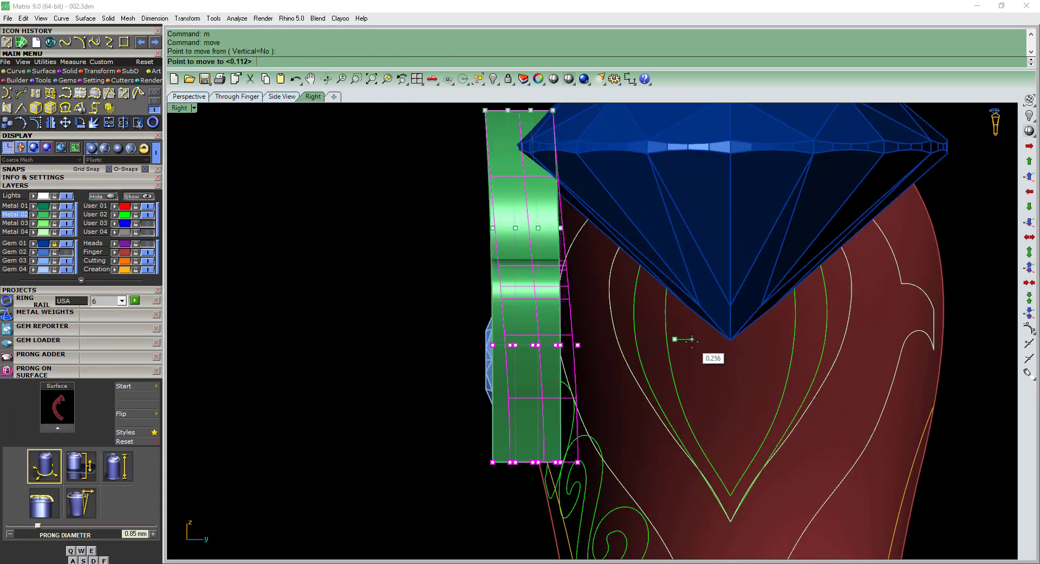
Move the bottom row of cage points about 0.33 mm toward the ring, working in the left view.
key(F8)
right_drag(721, 332, 716, 312)
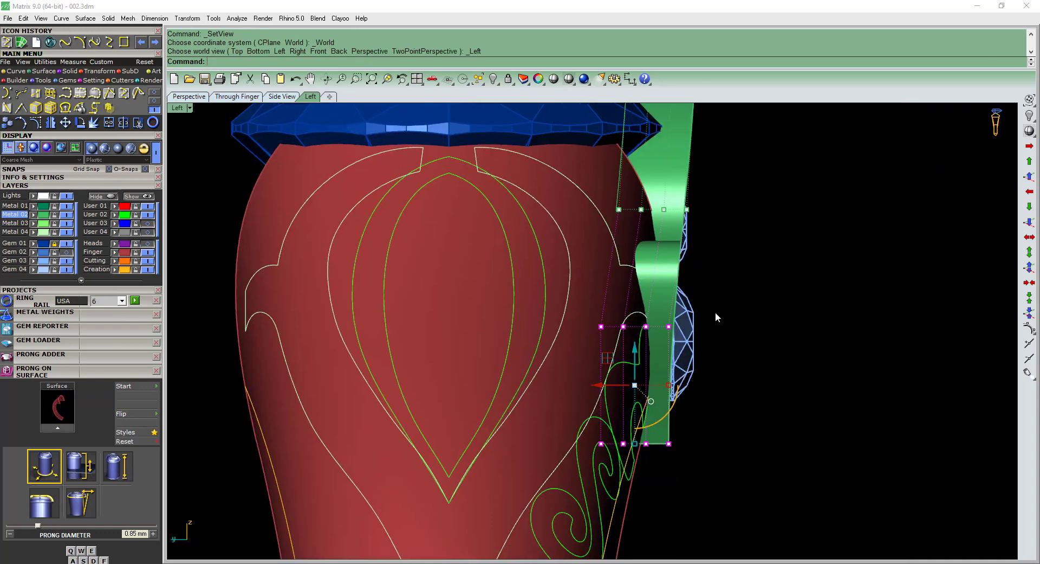
ctrl+drag(715, 313, 581, 362)
right_drag(648, 367, 636, 350)
text(m)
key(space)
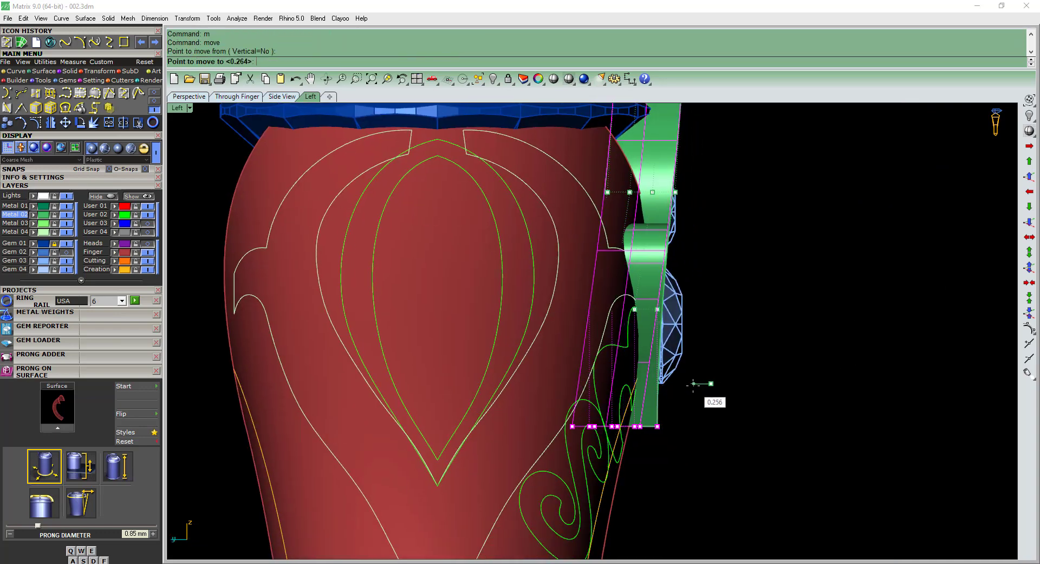
click(691, 383)
Delete the cage used to tilt the leaf solid.
ctrl+shift+right_drag(687, 391, 662, 296)
click(691, 210)
ctrl+shift+right_drag(691, 212, 518, 255)
key(Delete)
Apply a new global 4 × 4 × 4 cage around the tilted leaf solid in the right view.
scroll(645, 263, down, 4)
click(643, 289)
scroll(618, 333, up, 9)
key(ctrl+F3)
key(Return)
scroll(517, 255, up, 2)
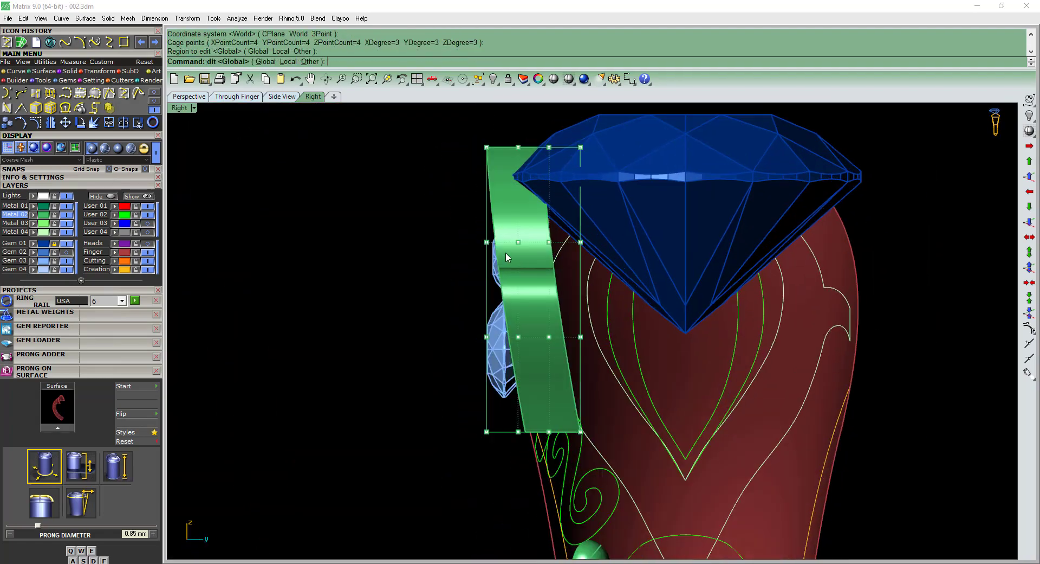
Move the two middle rows of cage points slightly outward, the lower one by about 0.14 mm.
scroll(599, 242, up, 1)
text(m)
key(Return)
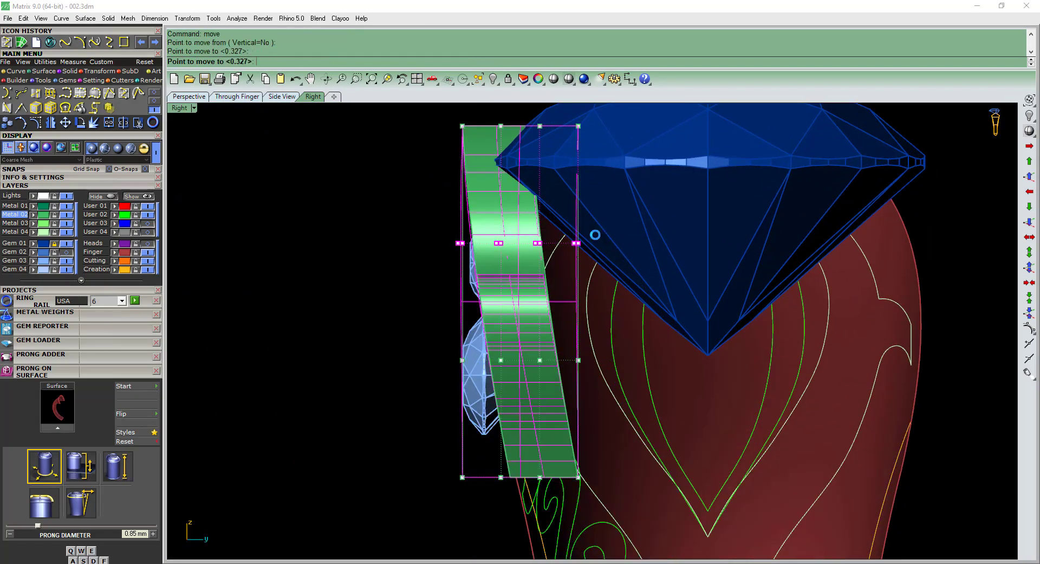
click(595, 234)
click(619, 345)
Move the top row of cage points about 0.17 mm outward from the ring.
right_drag(418, 167, 452, 231)
drag(452, 230, 697, 181)
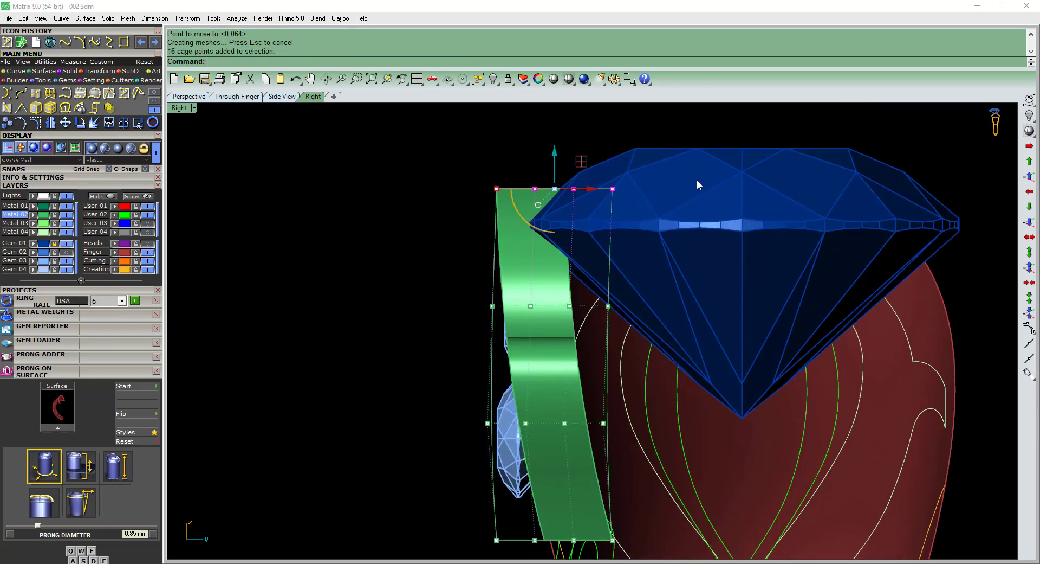
click(650, 191)
scroll(563, 239, down, 1)
Move the upper middle row of cage points about 0.22 mm outward and the top row a further 0.16 mm.
drag(654, 274, 656, 275)
scroll(617, 282, up, 1)
text(m)
key(Return)
click(620, 281)
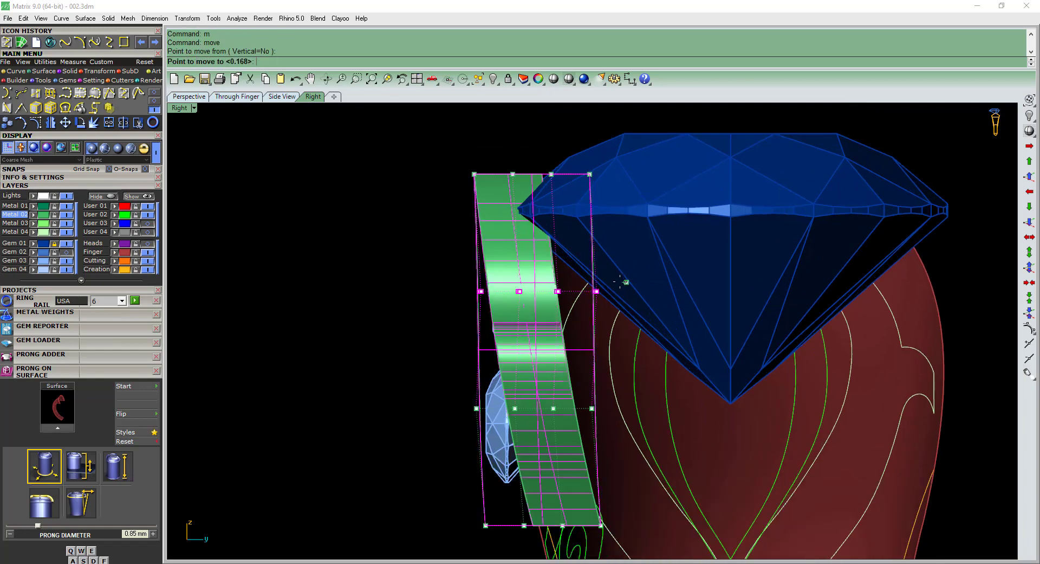
click(612, 281)
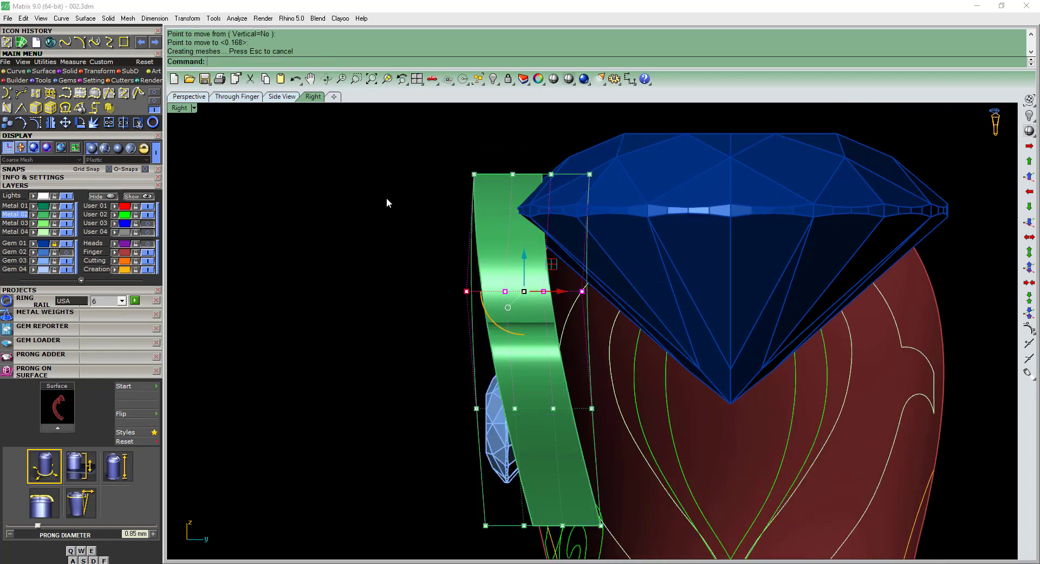
click(709, 170)
Delete the cage control from the curved leaf solid.
scroll(563, 220, down, 6)
ctrl+shift+right_drag(563, 222, 668, 294)
click(731, 240)
key(Delete)
Apply a fresh cage with four points per direction to the leaf solid and work in the front view.
click(668, 294)
click(694, 276)
key(ctrl+F2)
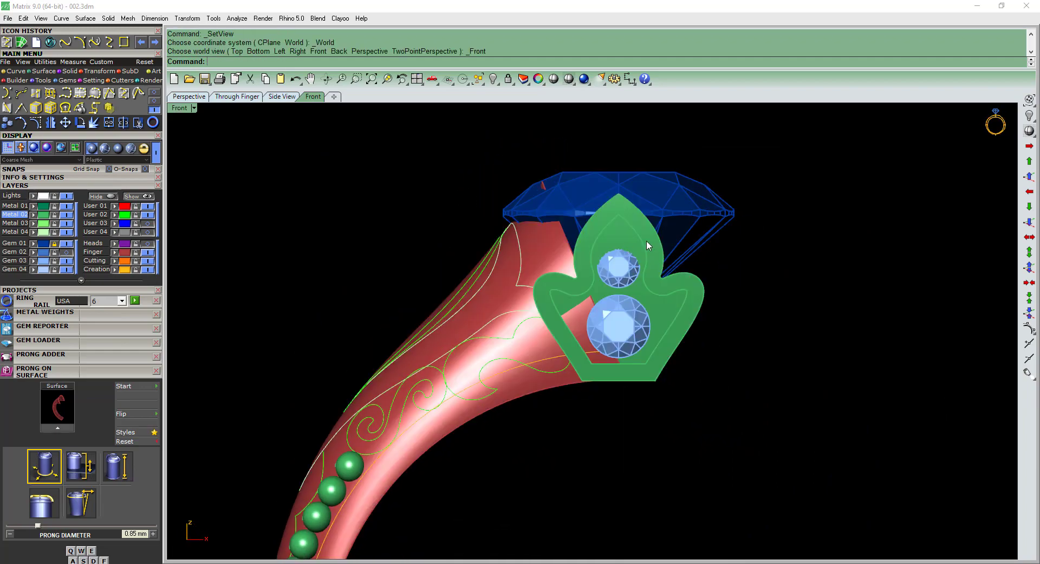
click(646, 240)
right_drag(617, 212, 599, 214)
scroll(600, 198, up, 6)
key(F8)
Raise the two middle cage points above the leaf tip about 0.24 mm and delete the cage.
drag(698, 215, 694, 211)
text(m)
key(Return)
click(682, 205)
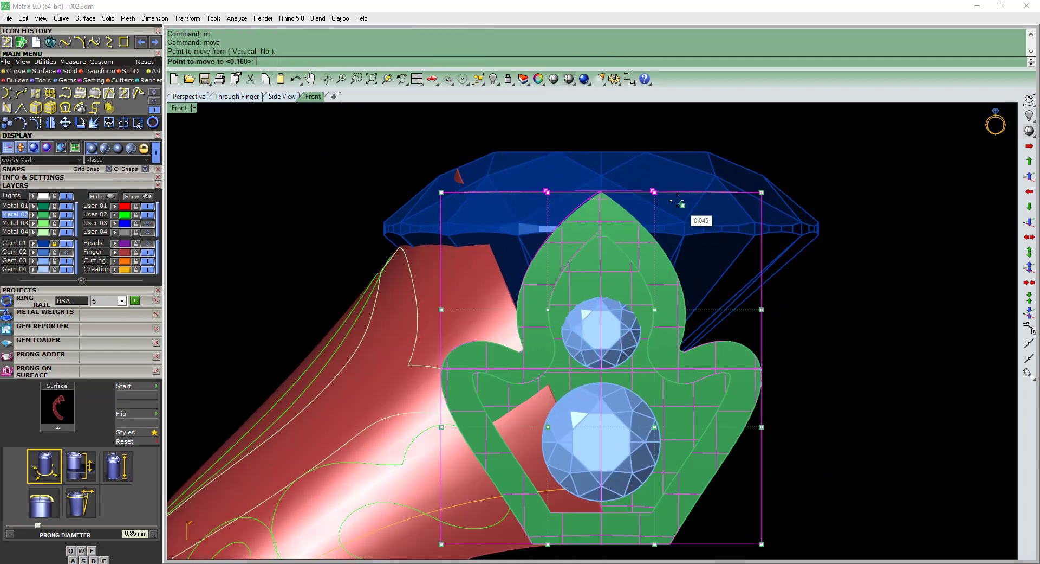
click(683, 189)
scroll(674, 209, down, 3)
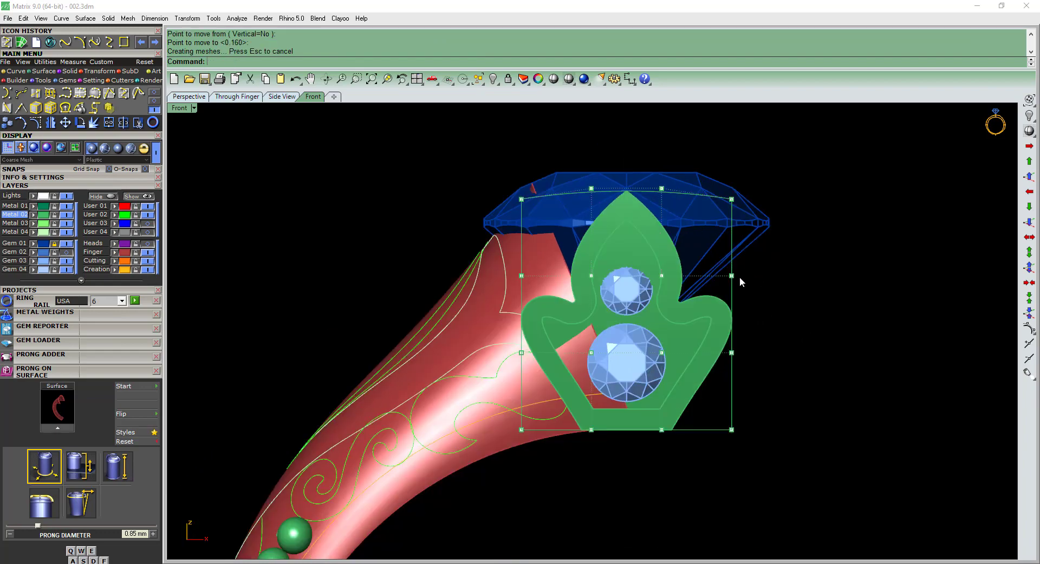
right_drag(724, 272, 714, 263)
key(Delete)
Move both side gems about 0.11 mm outward, using the wireframe display in the right view.
click(619, 293)
key(ctrl+F3)
text(a)
key(Return)
scroll(509, 263, up, 12)
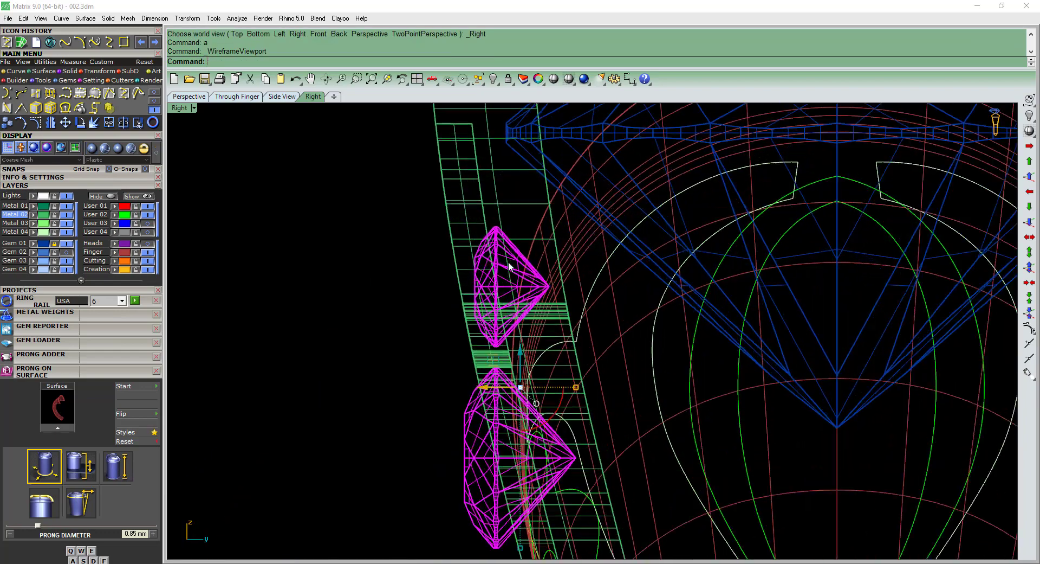
text(m)
key(Return)
scroll(540, 263, down, 4)
click(559, 244)
click(548, 244)
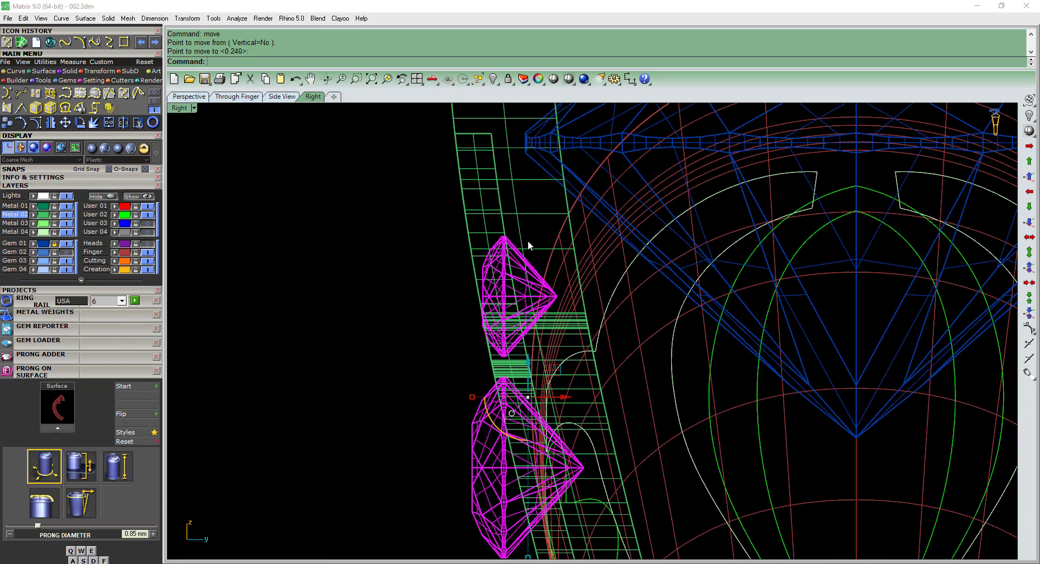
Rotate both side gems about 8 degrees to follow the leaf solid's slope, without keeping a copy.
click(617, 351)
right_drag(650, 361, 633, 343)
text(c)
key(Return)
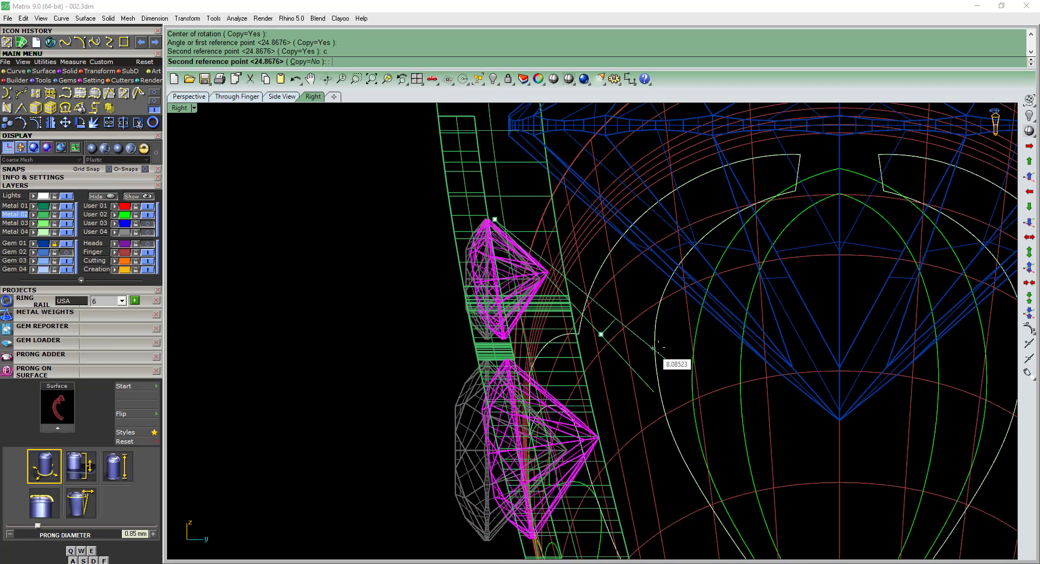
click(657, 347)
ctrl+click(541, 282)
Ungroup the side gems and rotate the lower gem slightly further to match the leaf solid's slope.
scroll(536, 309, down, 2)
right_drag(536, 310, 513, 265)
click(495, 303)
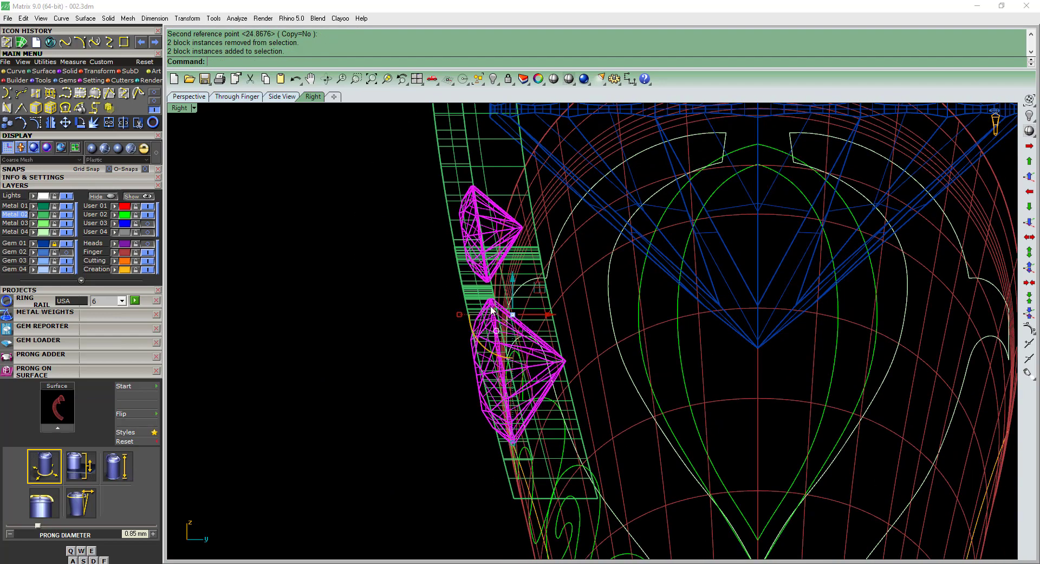
key(ctrl+shift+g)
scroll(493, 308, up, 4)
click(492, 306)
key(ctrl+r)
click(492, 291)
right_drag(640, 477, 650, 296)
click(627, 403)
click(646, 402)
key(ctrl+alt+s)
Group the two side gems together again.
scroll(607, 387, down, 4)
scroll(655, 362, down, 1)
shift+click(642, 250)
text(g)
key(Return)
scroll(645, 311, down, 5)
scroll(587, 346, down, 1)
Apply a world-aligned cage with 4 × 4 × 4 points and a global edit region to the leaf solid.
scroll(585, 346, up, 4)
click(548, 339)
scroll(589, 282, down, 7)
click(624, 308)
scroll(653, 295, up, 4)
click(667, 294)
key(ctrl+F3)
key(Return)
key(Return)
key(Return)
scroll(560, 320, up, 4)
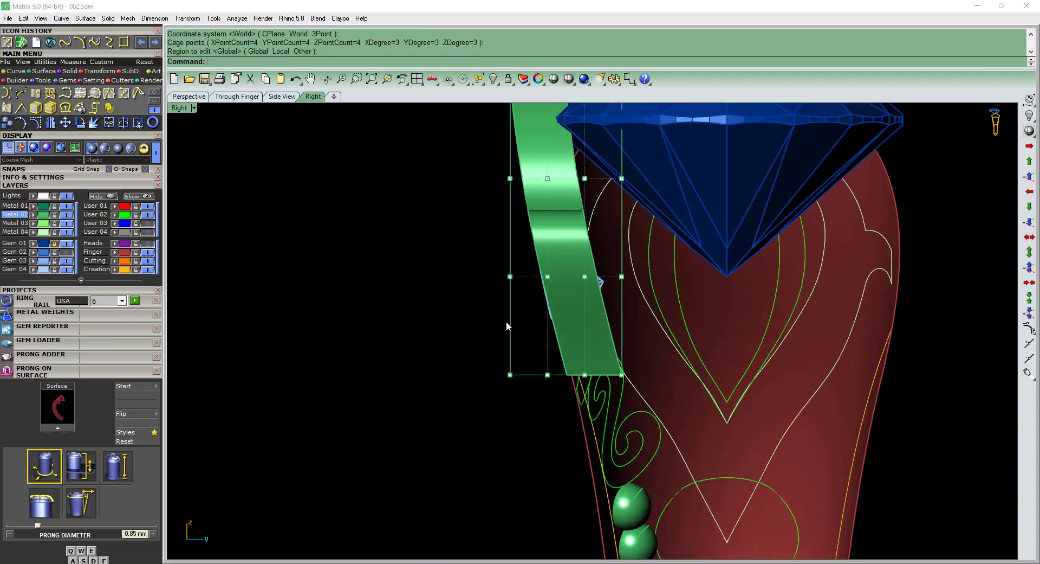
Move the lower middle row of cage points about 0.26 mm outward and the upper middle row about 0.14 mm.
drag(741, 267, 742, 267)
scroll(610, 263, up, 2)
text(m)
key(Return)
click(658, 257)
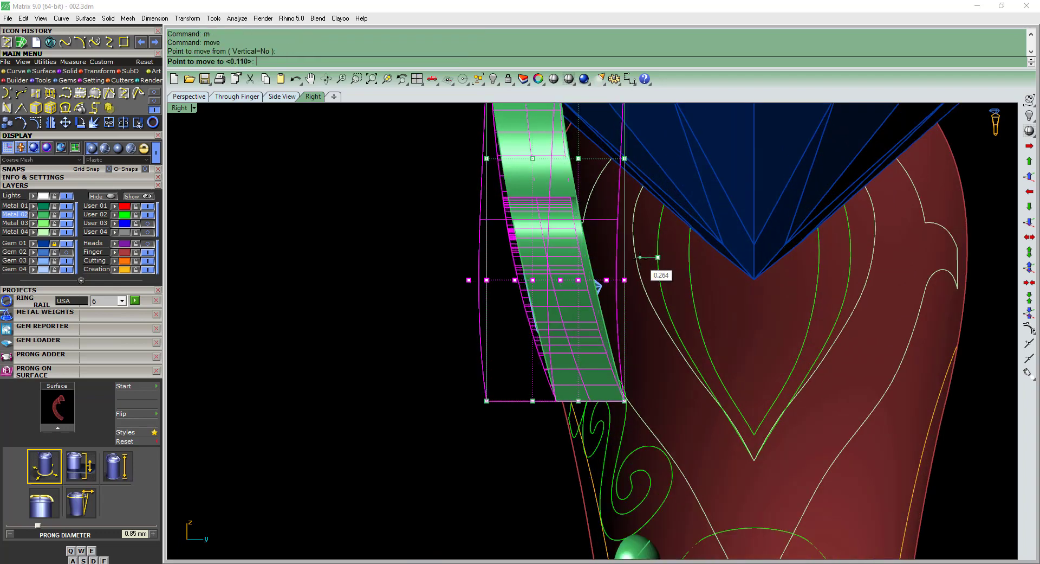
scroll(650, 255, down, 2)
click(656, 245)
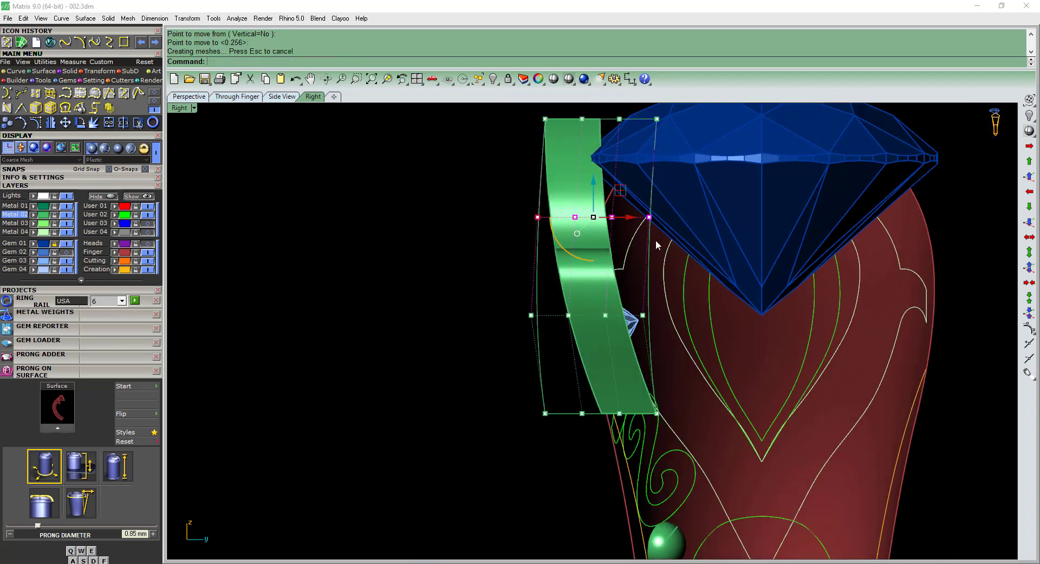
Deselect the cage points and delete the cage around the bowed leaf solid.
scroll(652, 253, down, 4)
key(Escape)
key(Escape)
click(651, 254)
key(Delete)
Move the grouped side gems slightly outward in wireframe so they sit in the bowed leaf solid's recess.
right_drag(632, 302, 619, 274)
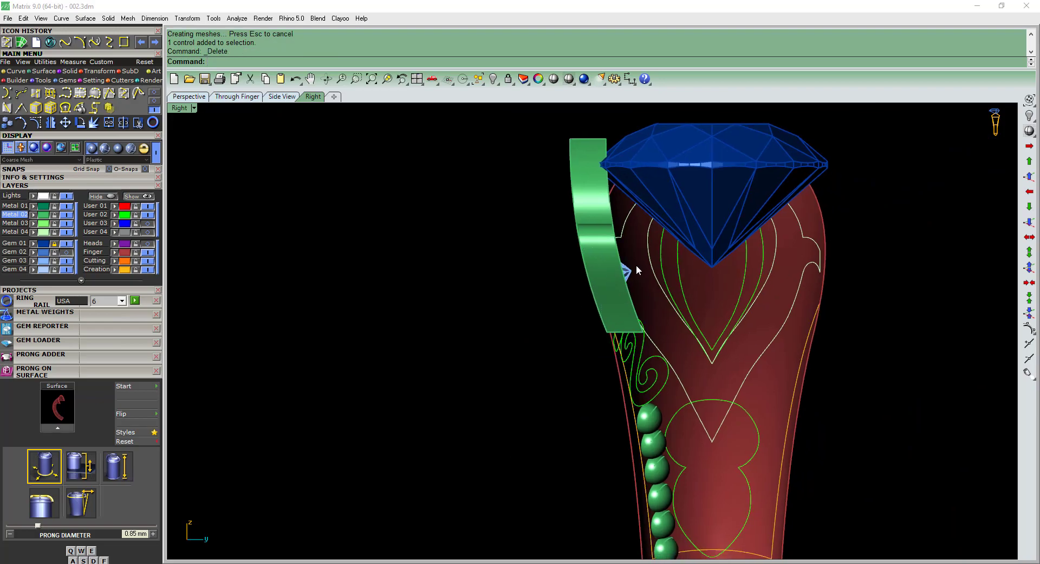
scroll(636, 265, up, 3)
click(622, 275)
text(w)
key(Return)
scroll(589, 180, up, 4)
text(m)
key(Return)
click(602, 205)
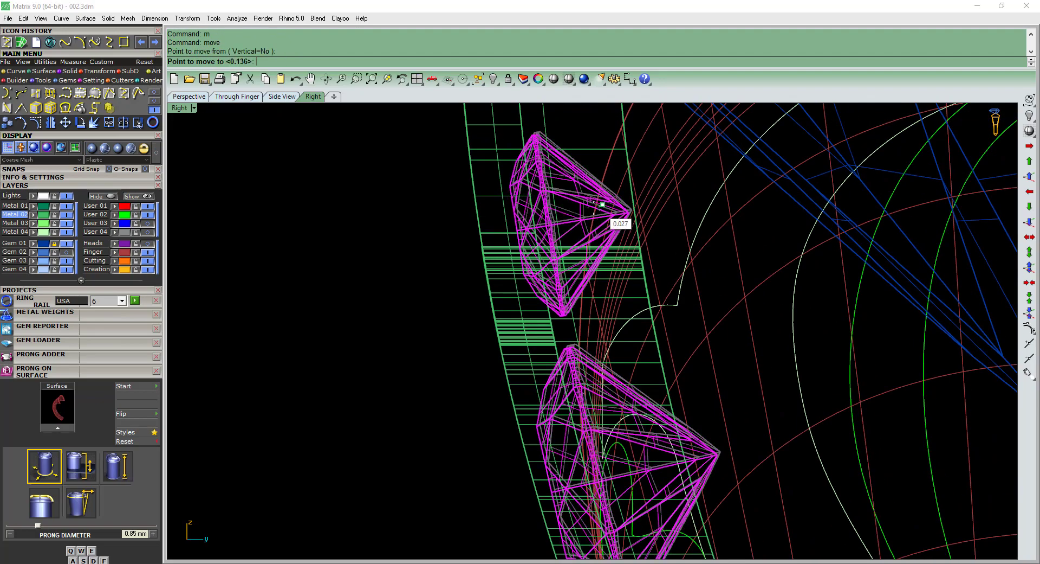
click(584, 206)
scroll(574, 228, down, 3)
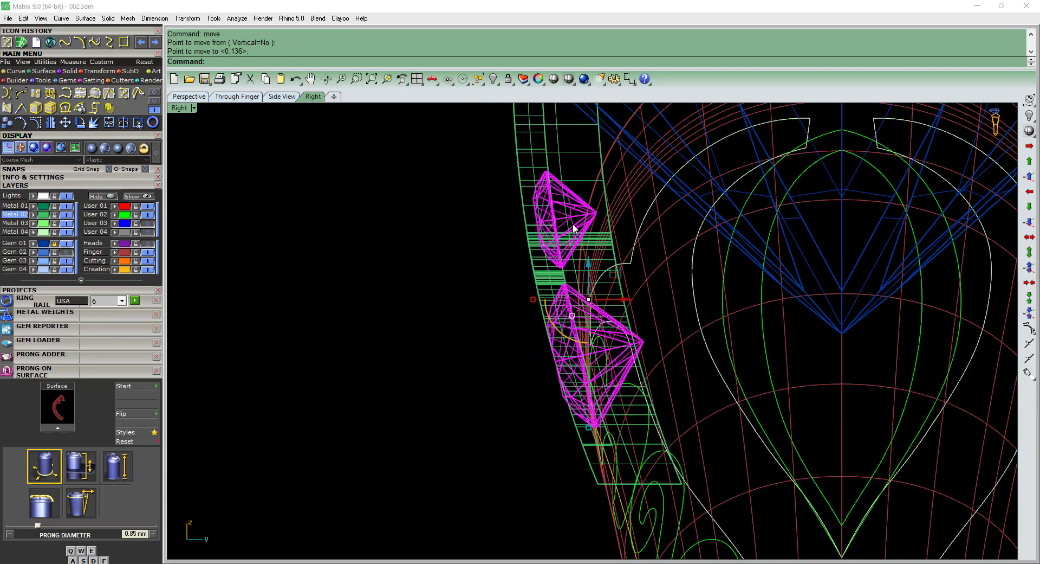
Restore the Plastic display mode and ungroup the two side gems.
text(s)
key(Return)
text(u)
key(Return)
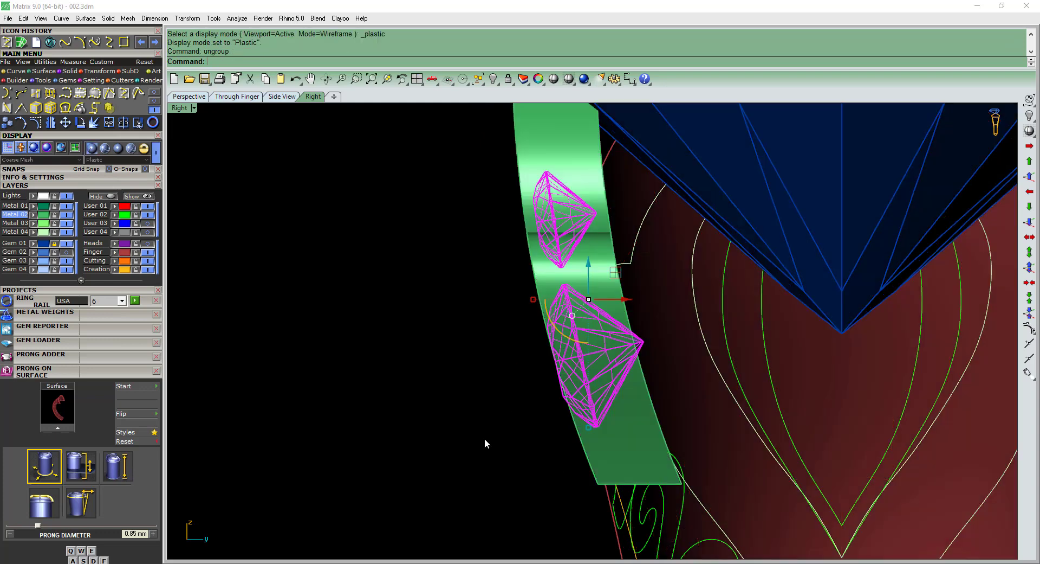
Rotate the lower side gem slightly in wireframe to follow the bowed leaf solid's curve, and restore the shaded display.
drag(460, 467, 679, 271)
text(r)
key(Escape)
right_drag(628, 341, 625, 304)
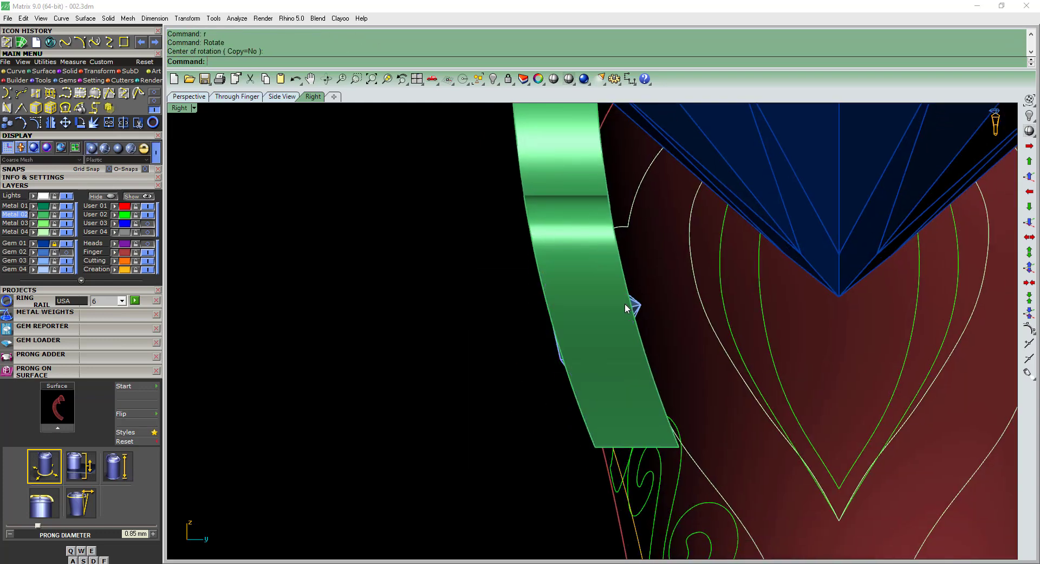
text(a)
key(Return)
scroll(647, 396, up, 4)
click(643, 388)
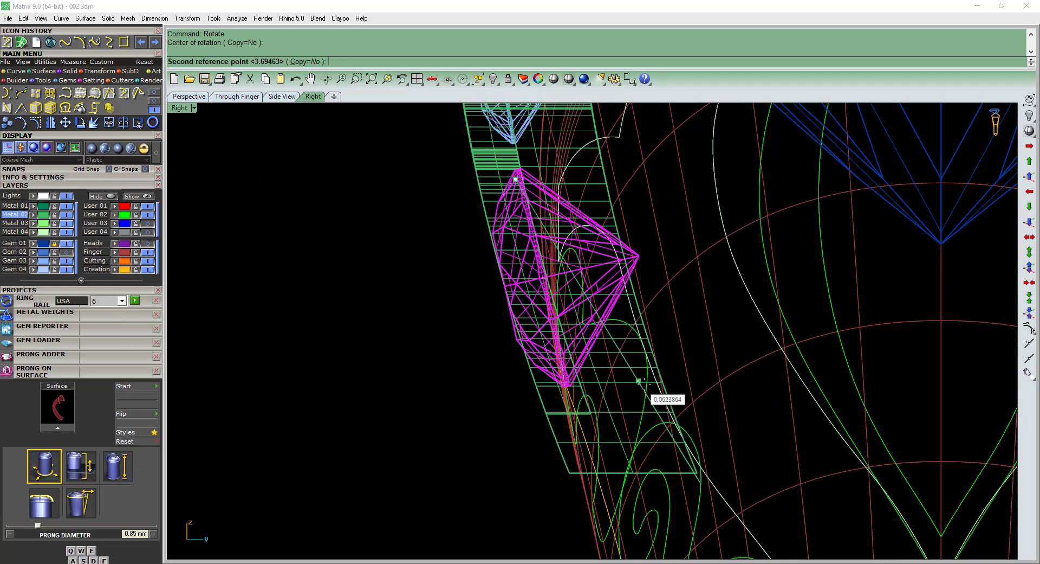
click(653, 388)
text(s)
key(Return)
Group the two side gems in the leaf solid's recess.
key(F2)
right_drag(636, 320, 666, 326)
shift+click(631, 259)
text(g)
key(Return)
Move the bowed leaf solid to the Metal 01 layer.
right_drag(630, 280, 691, 277)
scroll(649, 276, down, 6)
click(678, 276)
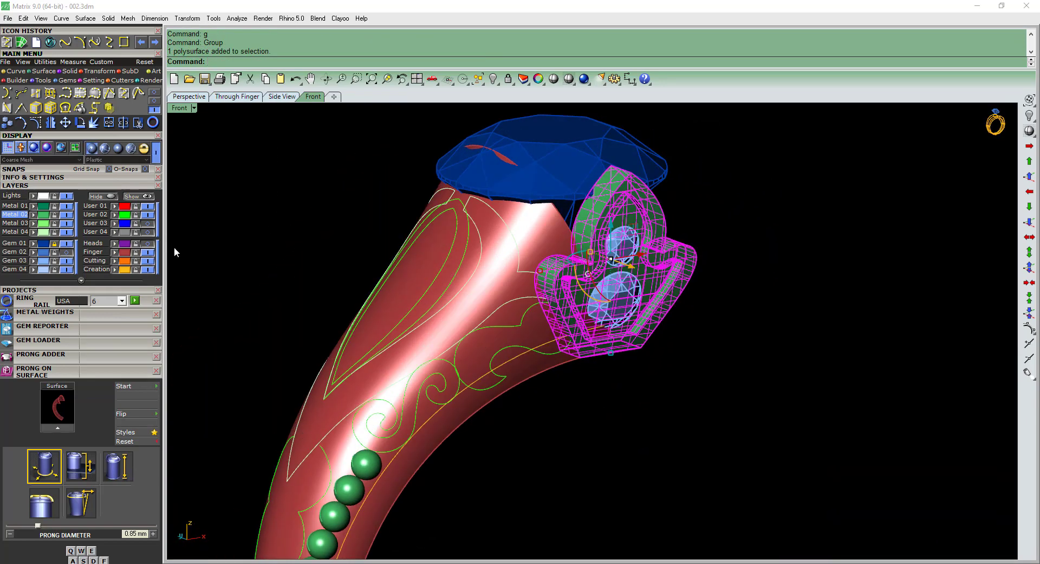
click(40, 207)
click(634, 371)
Move the grouped side gems to the Gem 02 layer, show that layer and save the file.
ctrl+shift+right_drag(634, 371, 692, 329)
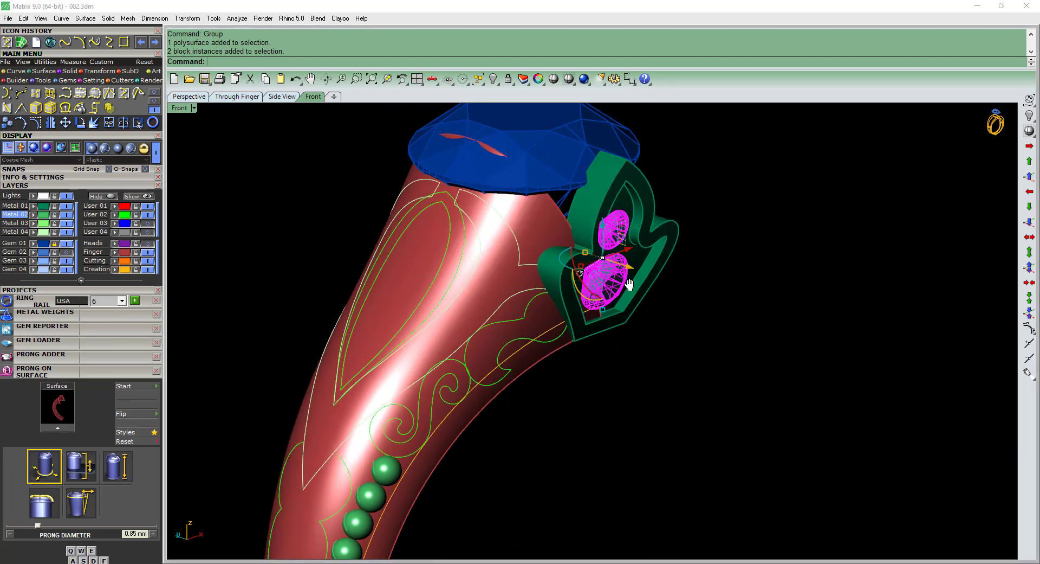
ctrl+shift+right_drag(630, 284, 482, 279)
scroll(640, 294, down, 4)
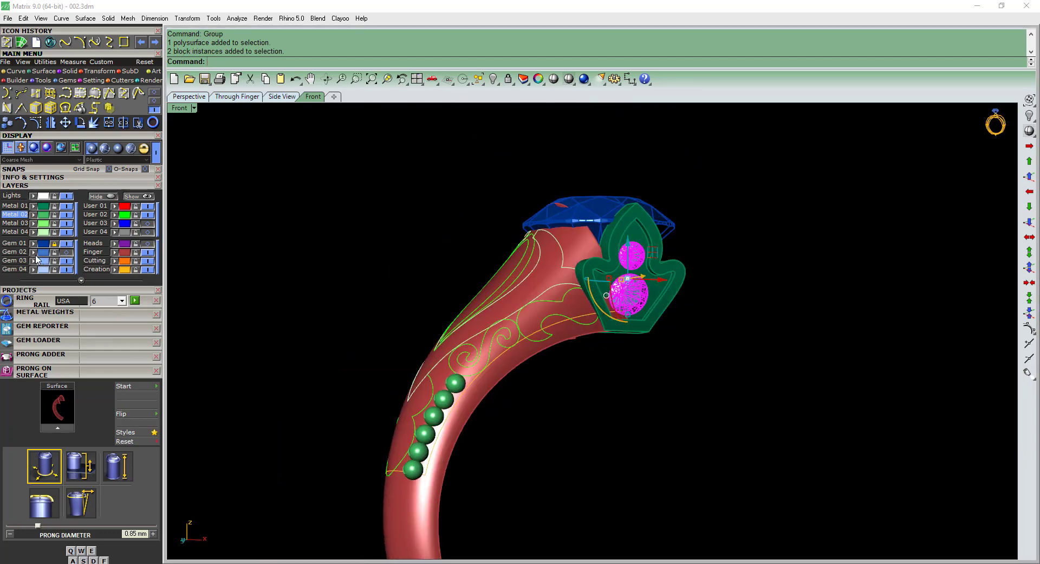
click(674, 346)
ctrl+shift+right_drag(561, 304, 624, 291)
right_drag(624, 290, 631, 255)
key(ctrl+s)
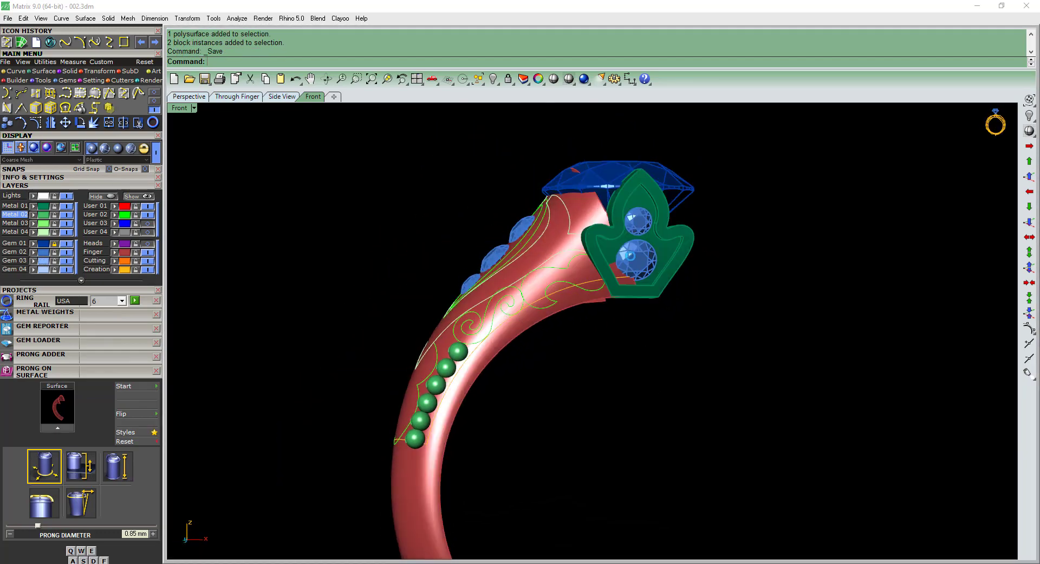
Show the Heads layer and mirror the shoulder-side prong pair across the ring's center to the opposite side of the center diamond.
scroll(599, 184, up, 2)
click(143, 243)
mouse_move(542, 303)
ctrl+shift+right_down()
mouse_move(575, 309)
mouse_move(548, 301)
ctrl+shift+right_up()
scroll(538, 179, up, 4)
click(538, 176)
key(ctrl+F2)
right_drag(609, 283, 617, 353)
key(ctrl+m)
shift+click(699, 177)
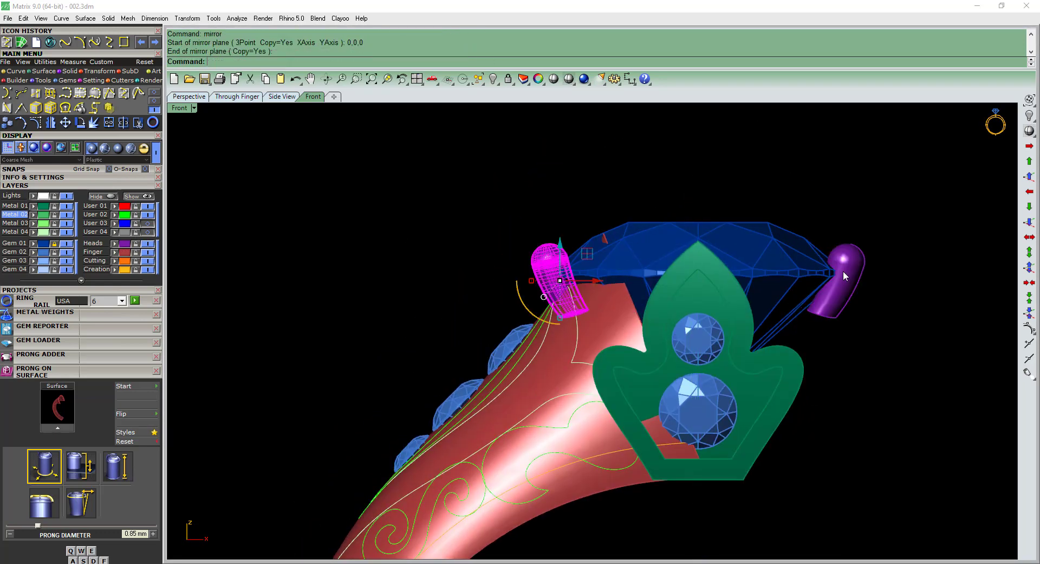
Lengthen the shoulder-side prong pair along its slanted axis with Scale1D, starting at the prong base, and compare by undoing and redoing.
shift+click(843, 271)
right_drag(777, 289, 668, 282)
scroll(448, 245, up, 4)
click(448, 247)
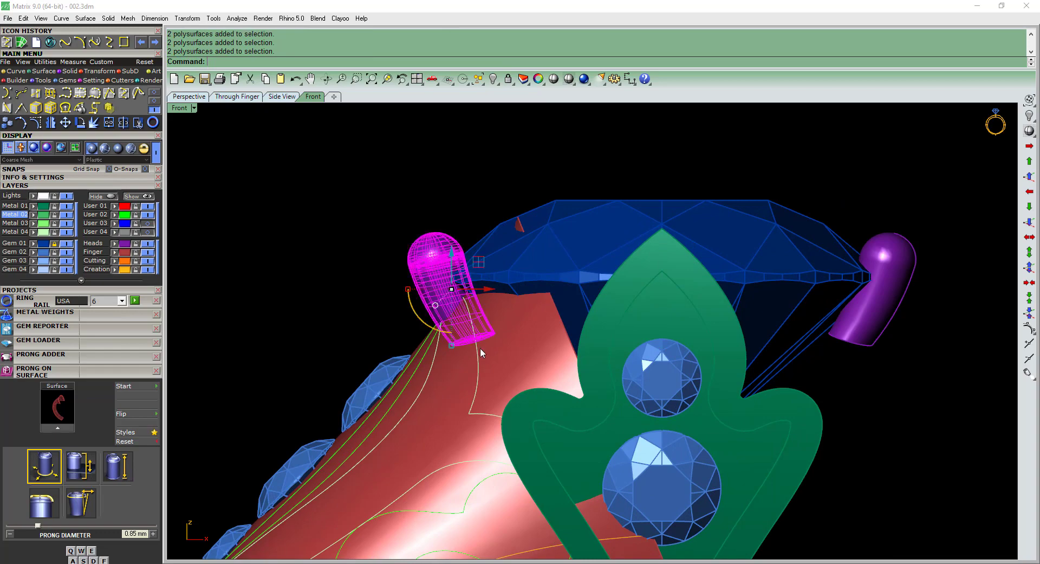
click(467, 340)
scroll(423, 217, up, 3)
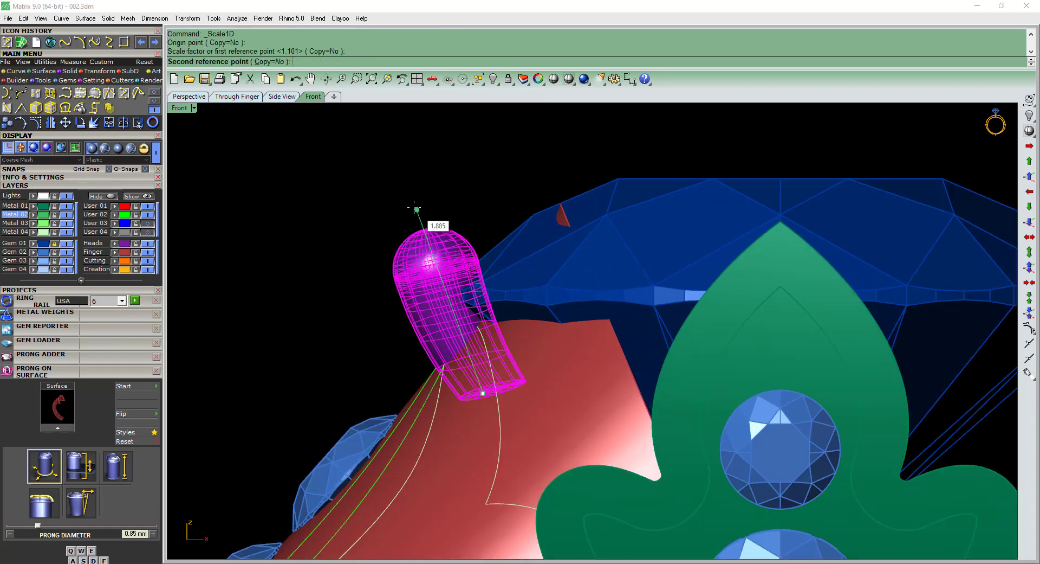
click(408, 185)
key(Escape)
scroll(432, 244, down, 8)
ctrl+shift+right_drag(455, 271, 526, 330)
key(ctrl+z)
key(ctrl+z)
scroll(434, 277, up, 5)
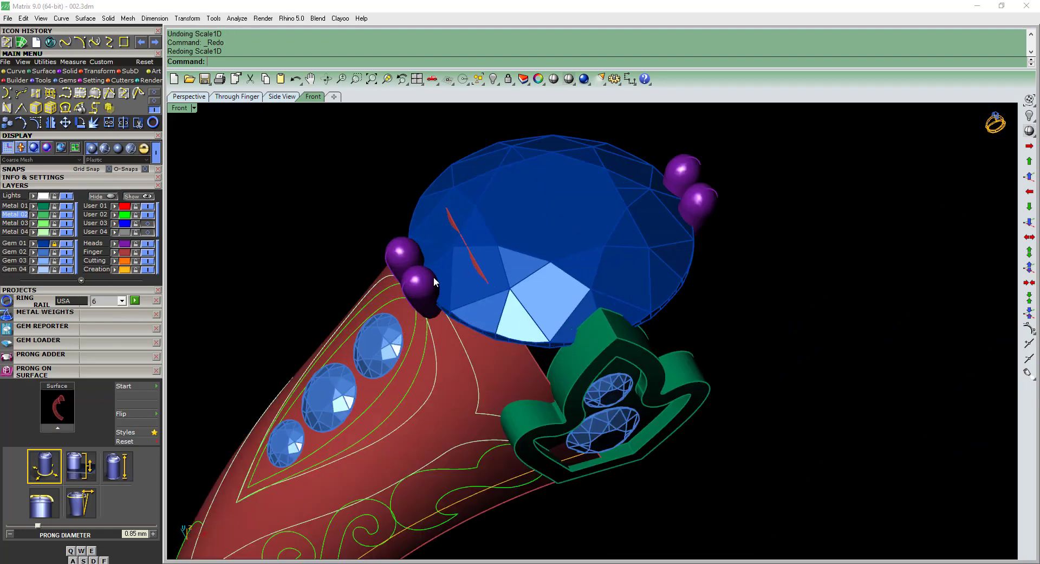
Scale the shoulder-side prong pair slightly wider across the band in the top view and check it against the center diamond.
click(429, 281)
key(ctrl+F1)
scroll(426, 248, up, 6)
drag(432, 235, 432, 228)
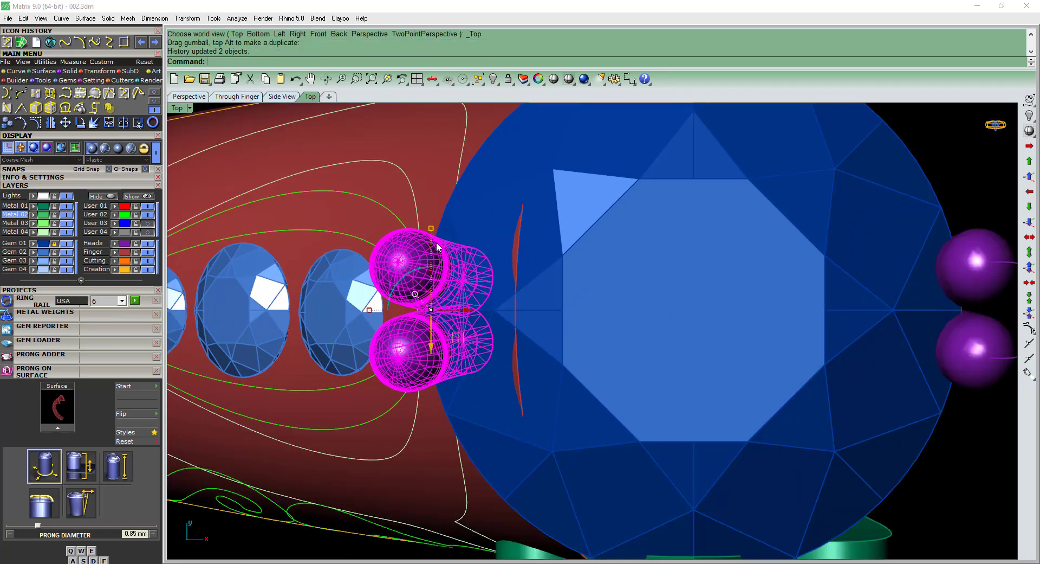
key(ctrl+F2)
ctrl+shift+right_drag(415, 353, 637, 345)
key(Escape)
click(490, 292)
scroll(506, 320, down, 4)
key(Escape)
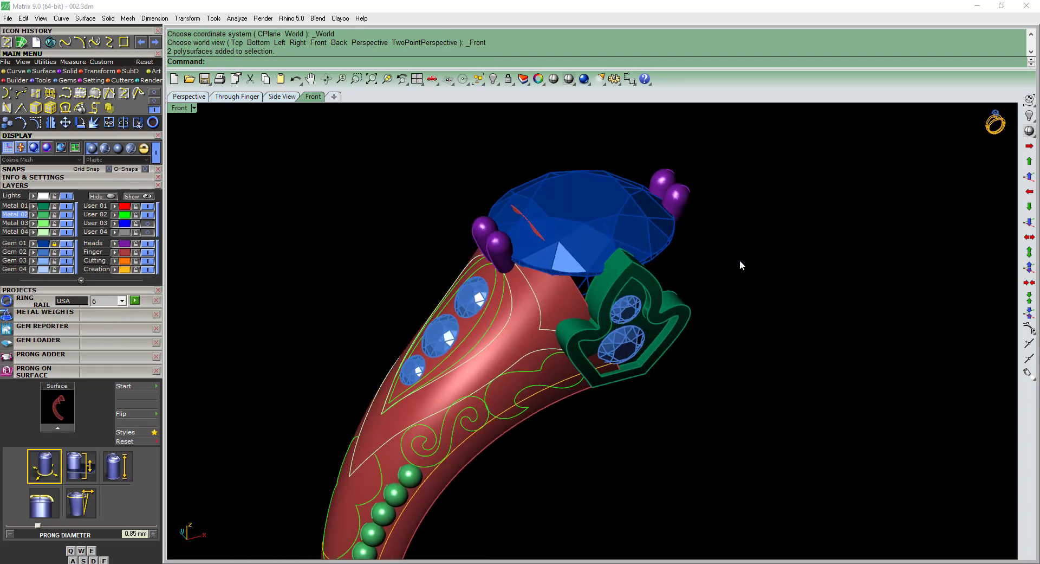
Mirror the leaf setting and its two gems across the ring's center to the opposite side, and save the file.
click(627, 323)
key(ctrl+F1)
text(mirror)
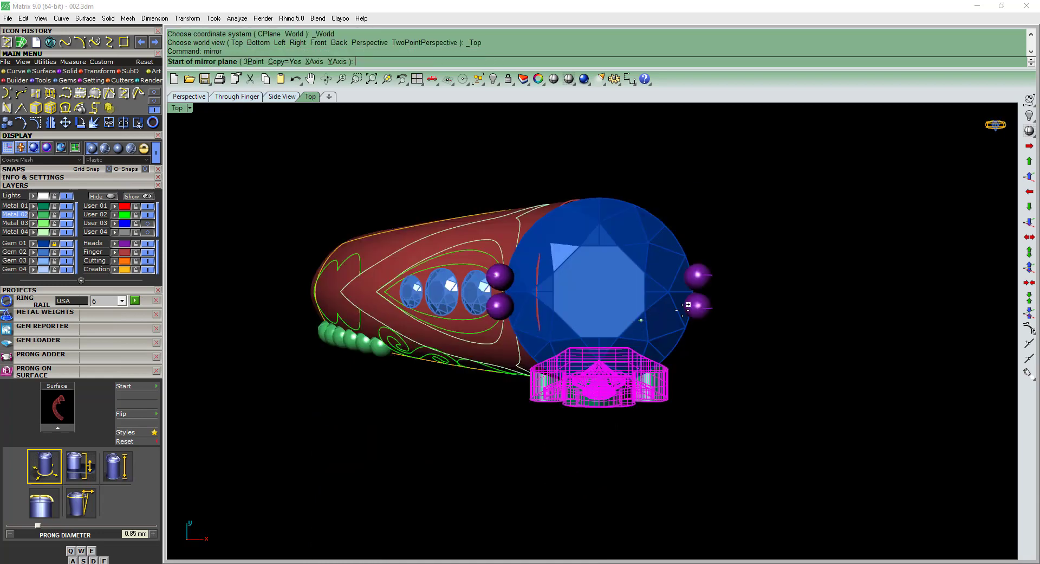
text(0)
key(Return)
click(801, 282)
key(ctrl+F4)
scroll(684, 354, down, 4)
right_drag(684, 355, 639, 296)
scroll(639, 299, up, 5)
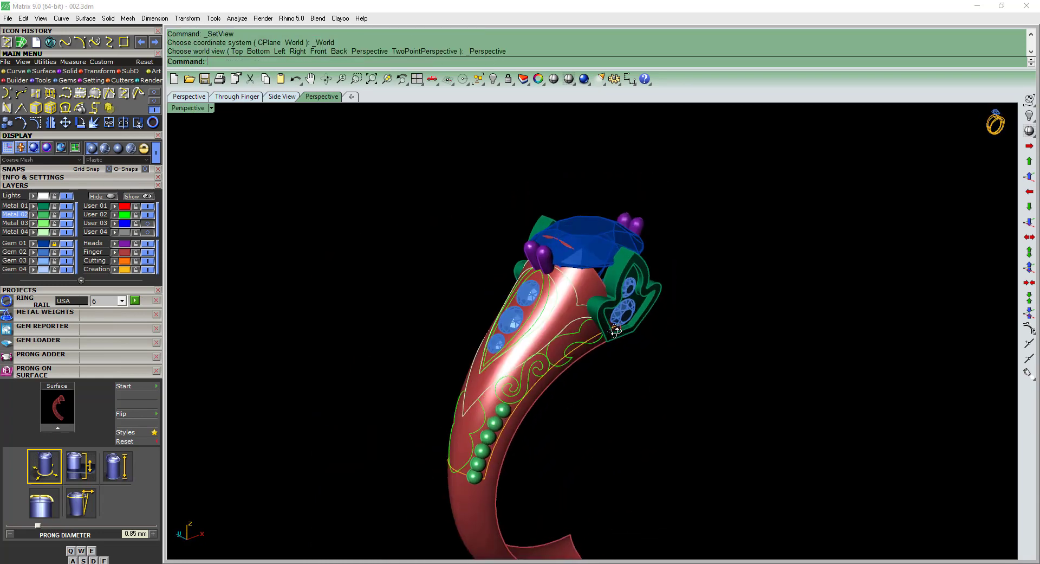
key(ctrl+s)
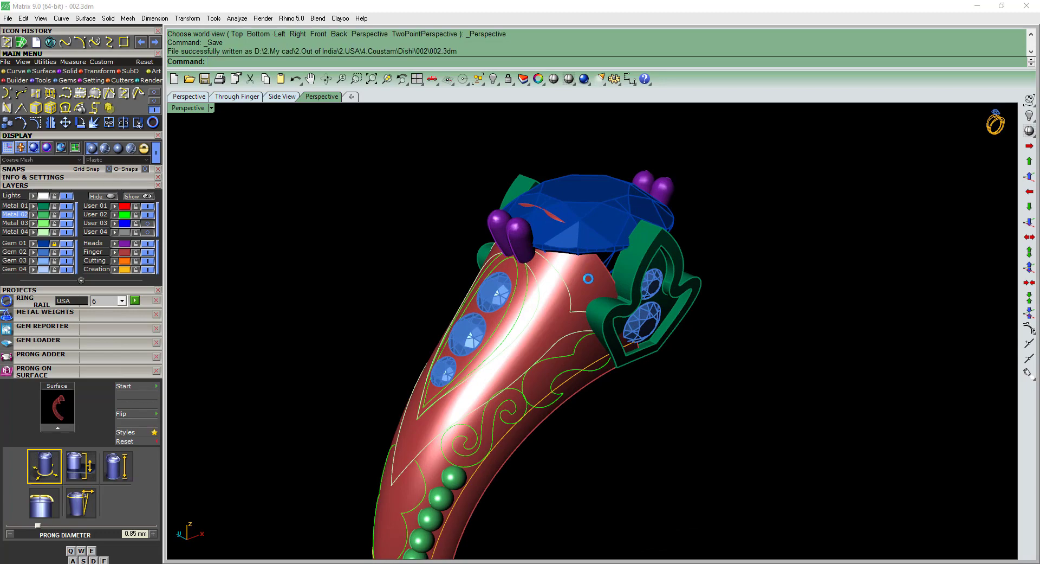
Copy the whole red shank surface to the clipboard.
click(588, 278)
shift+right_drag(570, 359, 633, 270)
key(Escape)
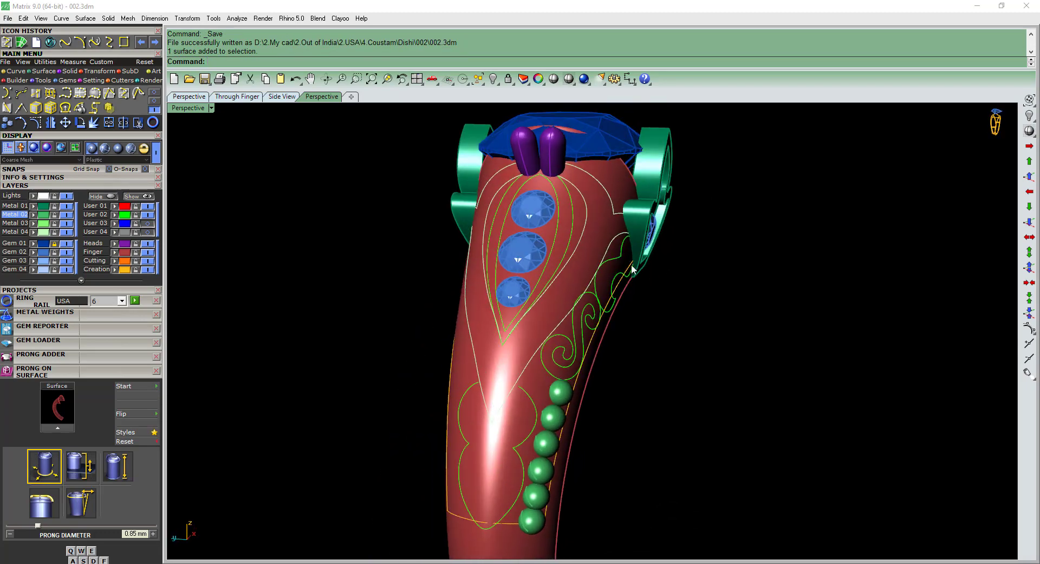
click(587, 229)
right_drag(607, 232, 597, 233)
key(Escape)
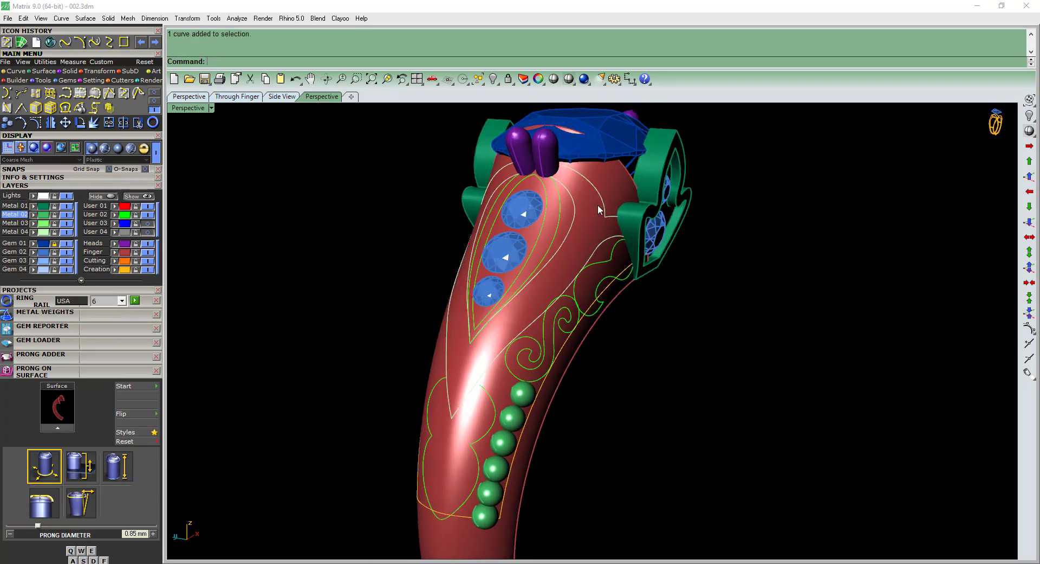
click(618, 183)
key(ctrl+c)
key(Escape)
scroll(613, 201, up, 2)
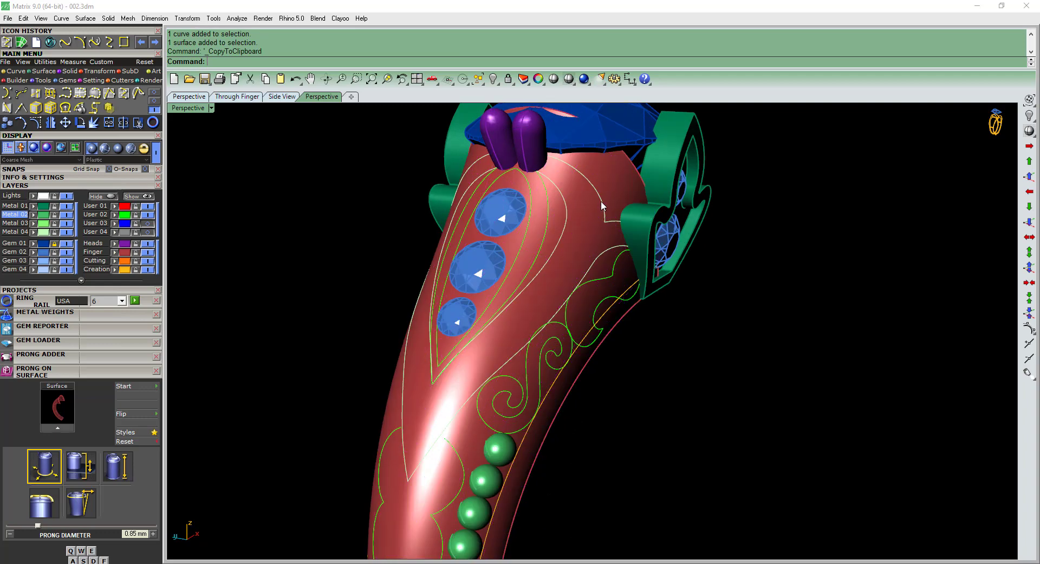
Trim the shank surface with the shoulder border curves to leave only the pointed border band, and move it to the Metal 01 layer.
click(604, 202)
click(629, 225)
key(ctrl+t)
click(613, 194)
key(Return)
right_drag(612, 190, 546, 257)
click(623, 256)
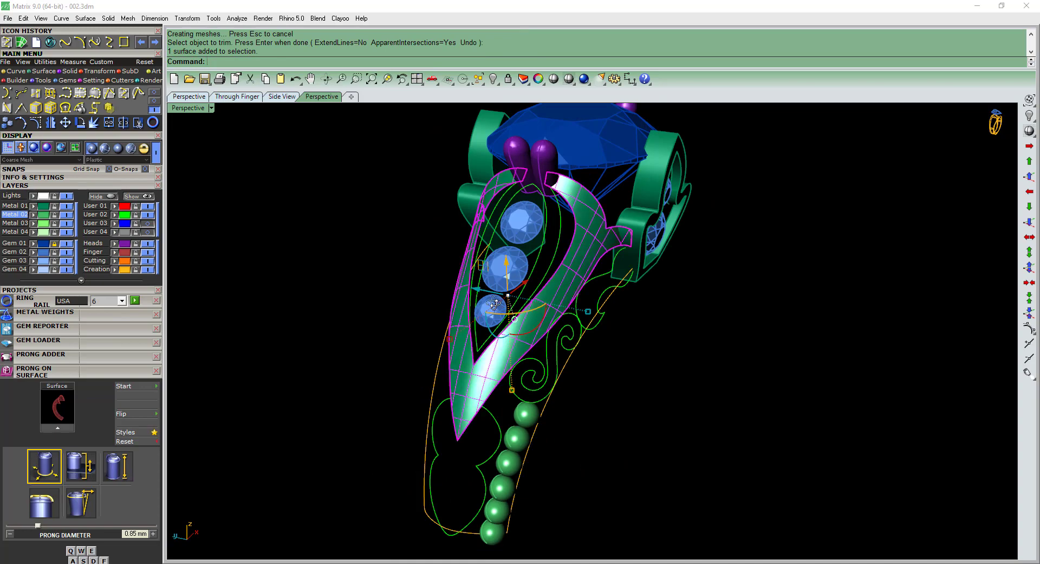
right_drag(493, 303, 548, 325)
scroll(586, 342, down, 2)
click(650, 398)
right_drag(649, 399, 616, 369)
Paste the copied shank surface and trim it to the innermost teardrop outline around the three shoulder gems.
key(ctrl+v)
scroll(564, 235, up, 3)
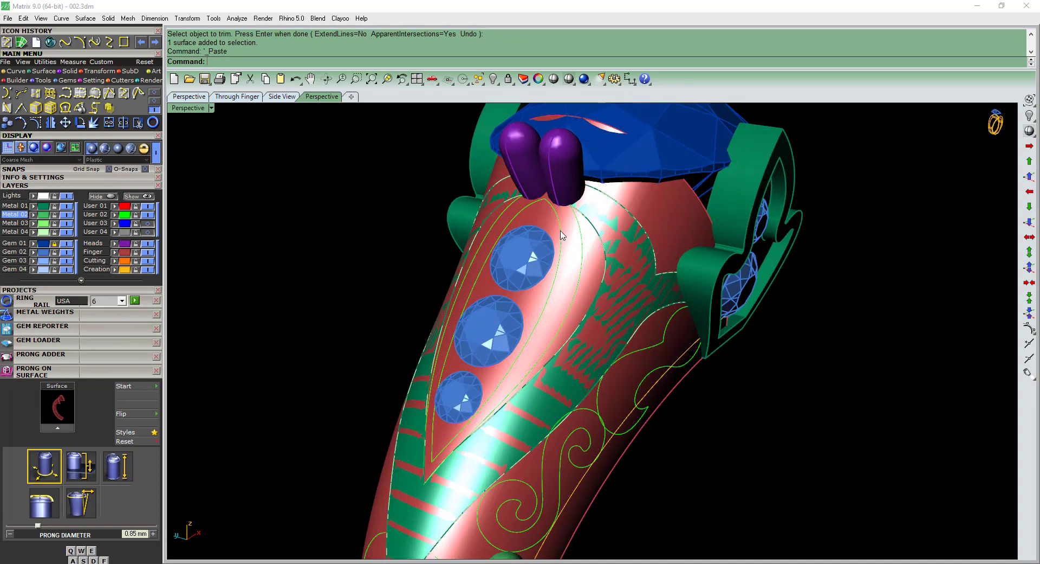
right_drag(560, 229, 616, 272)
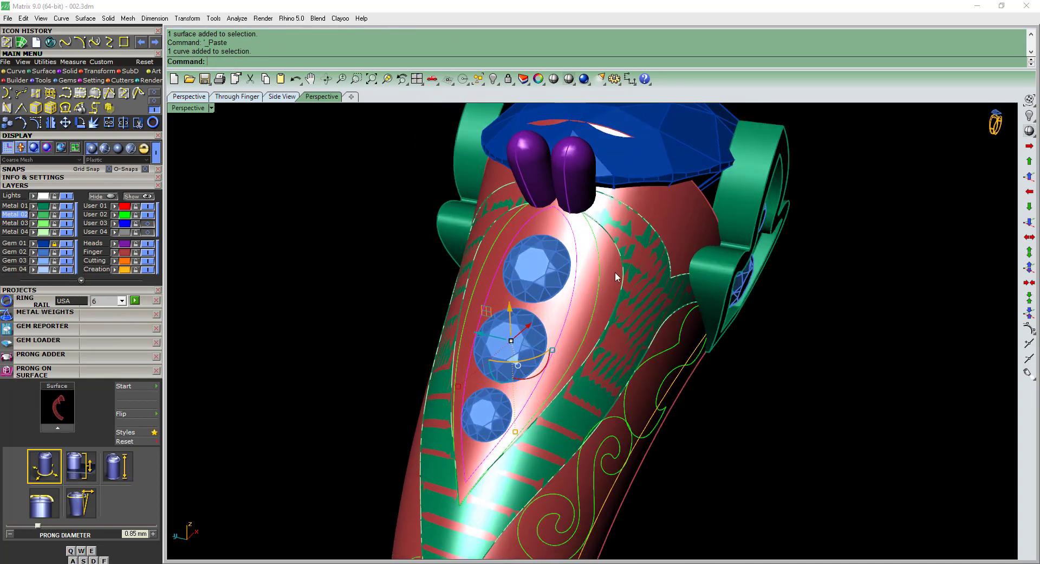
click(613, 272)
click(575, 239)
click(595, 247)
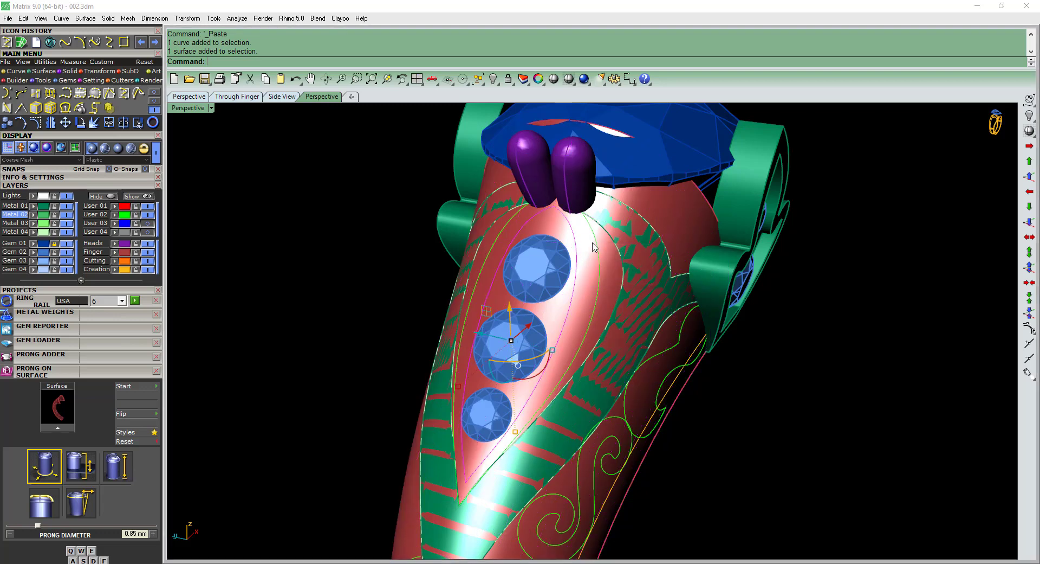
text(rim)
key(Return)
click(608, 266)
key(Return)
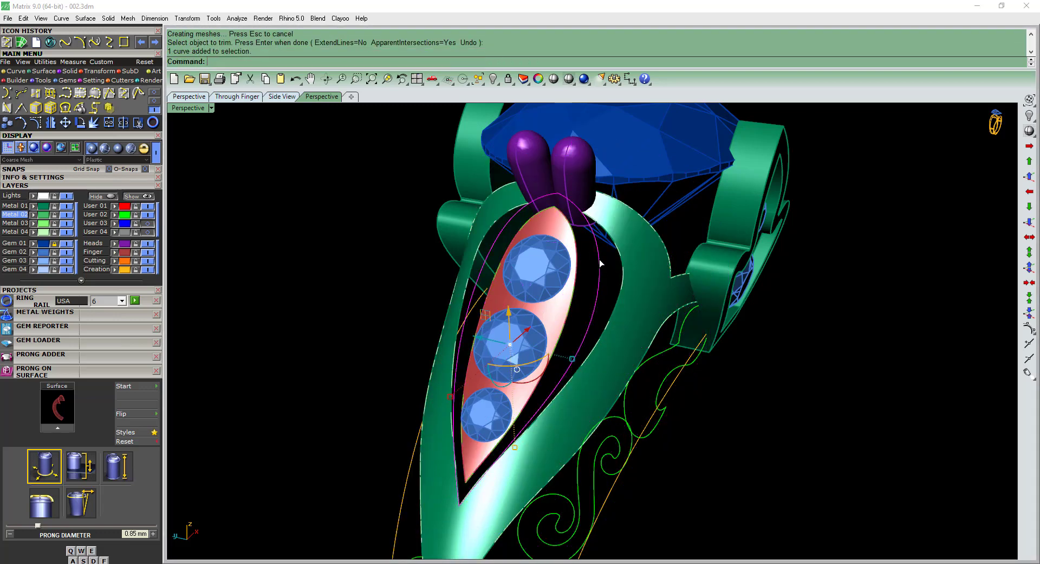
Paste the shank surface again, trim it to the larger teardrop outline, and move both teardrop pieces to the Metal 01 layer.
key(ctrl+v)
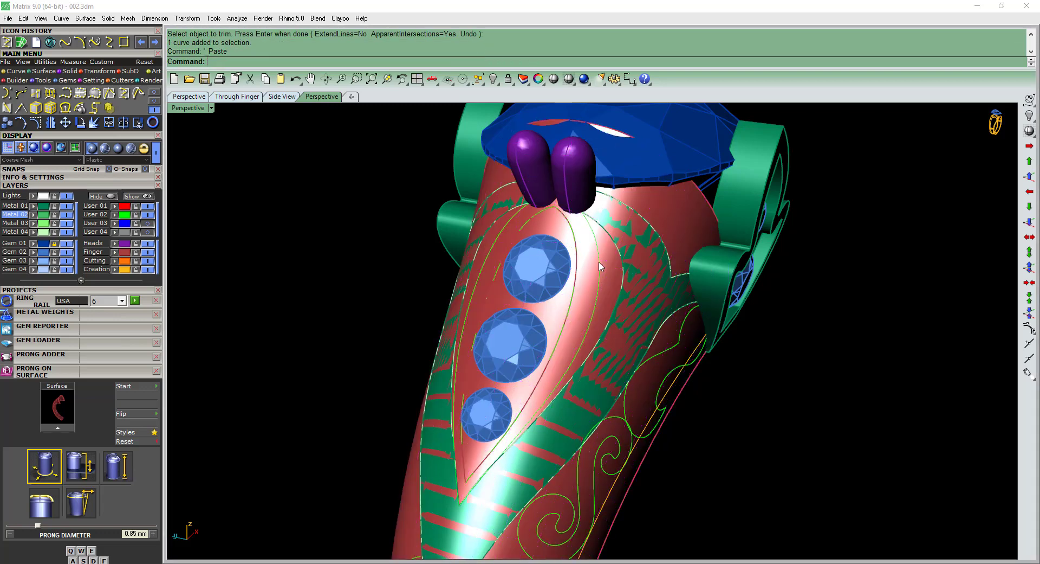
click(621, 289)
shift+right_drag(619, 277, 612, 265)
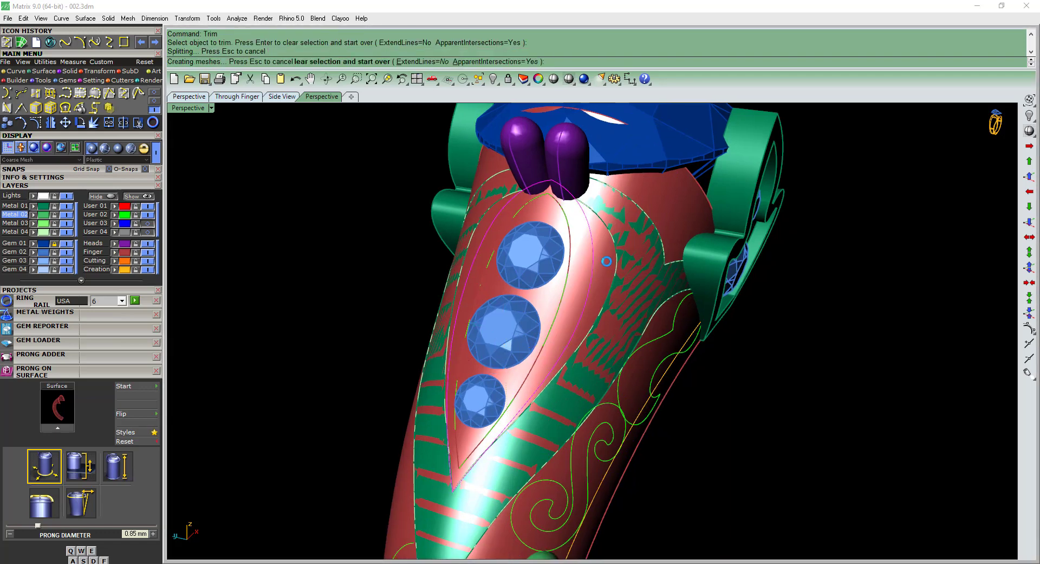
click(606, 261)
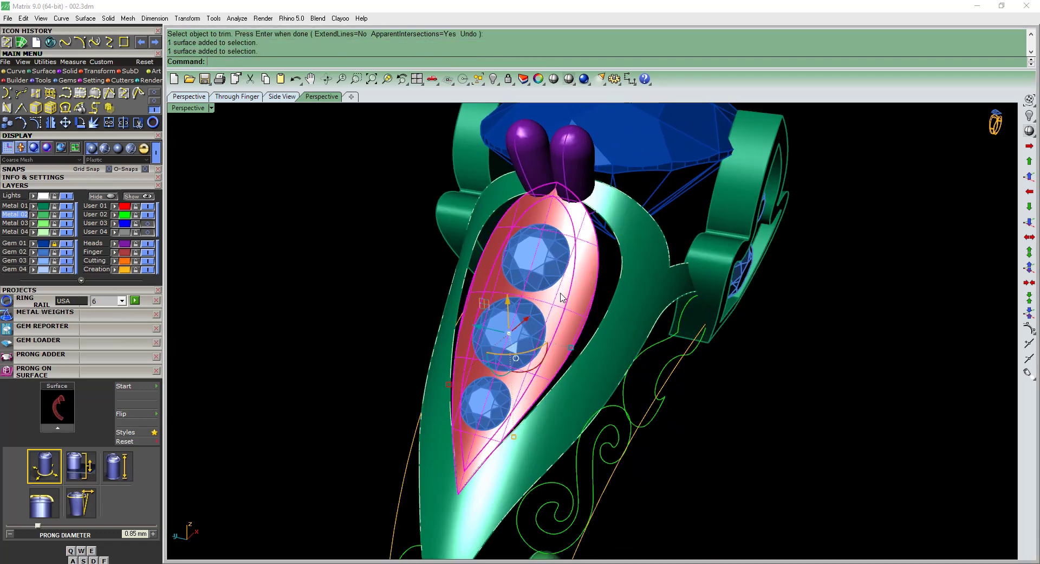
click(33, 214)
right_drag(562, 325, 604, 280)
key(Escape)
scroll(558, 347, down, 9)
Paste another shank surface copy and trim it to the curved scroll outline next to the leaf setting.
key(ctrl+v)
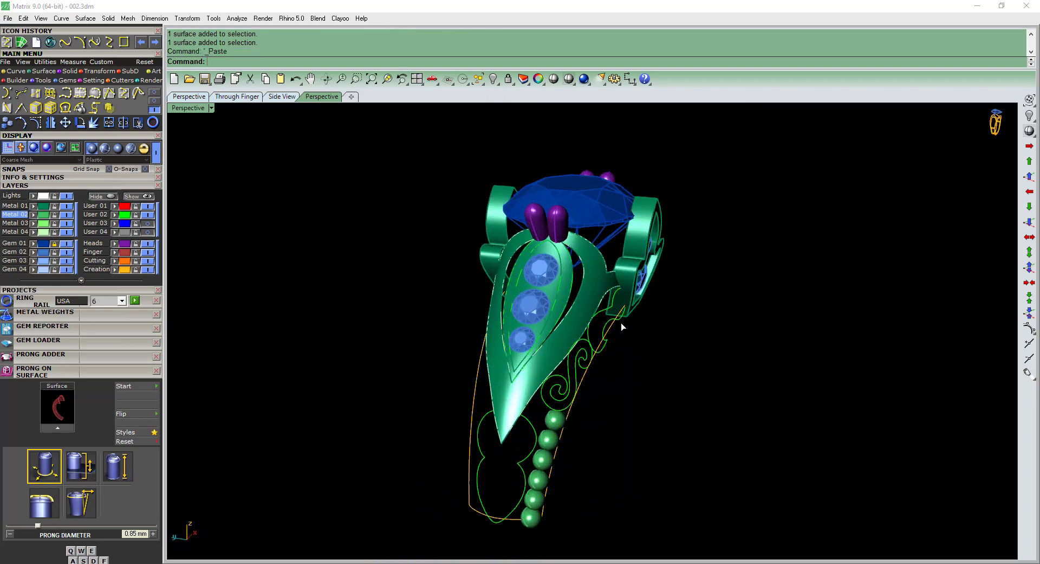
scroll(621, 322, up, 6)
key(Escape)
scroll(583, 251, up, 2)
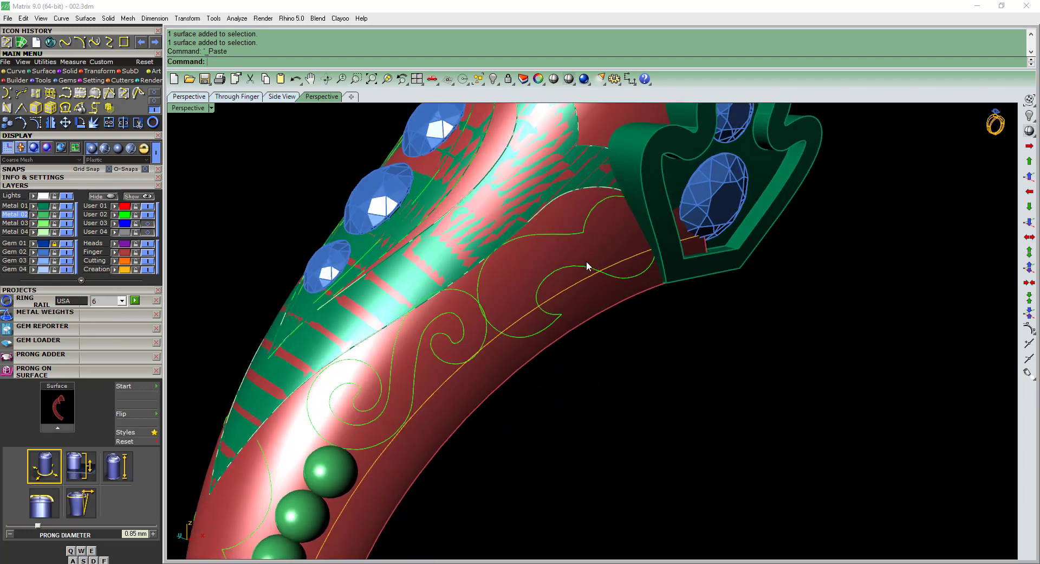
click(585, 277)
click(596, 314)
key(Return)
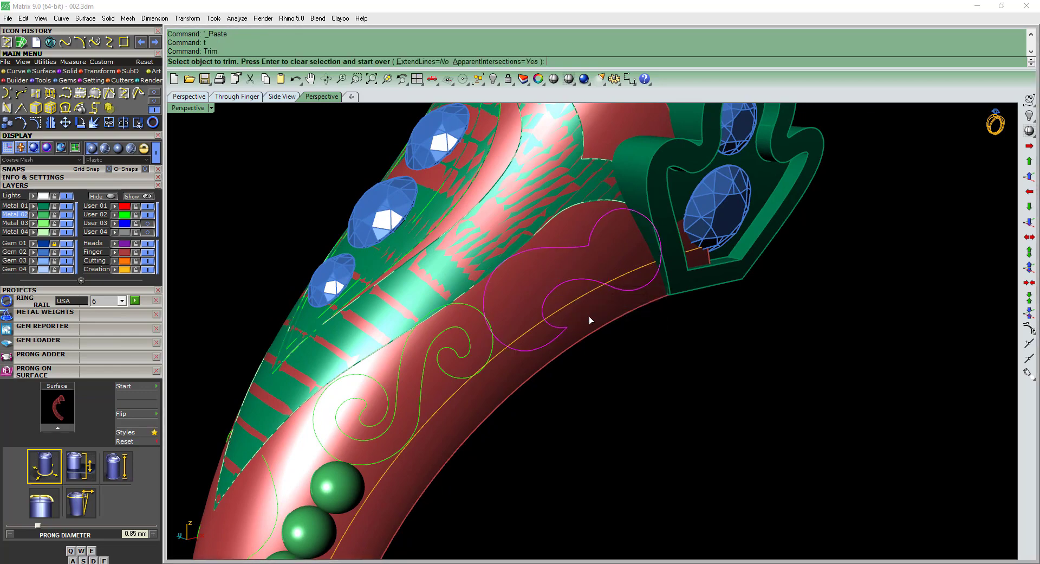
click(593, 315)
key(Return)
Move the trimmed scroll piece next to the leaf setting to the Metal 01 layer.
scroll(588, 249, down, 5)
right_drag(563, 257, 580, 261)
scroll(579, 261, up, 5)
click(577, 272)
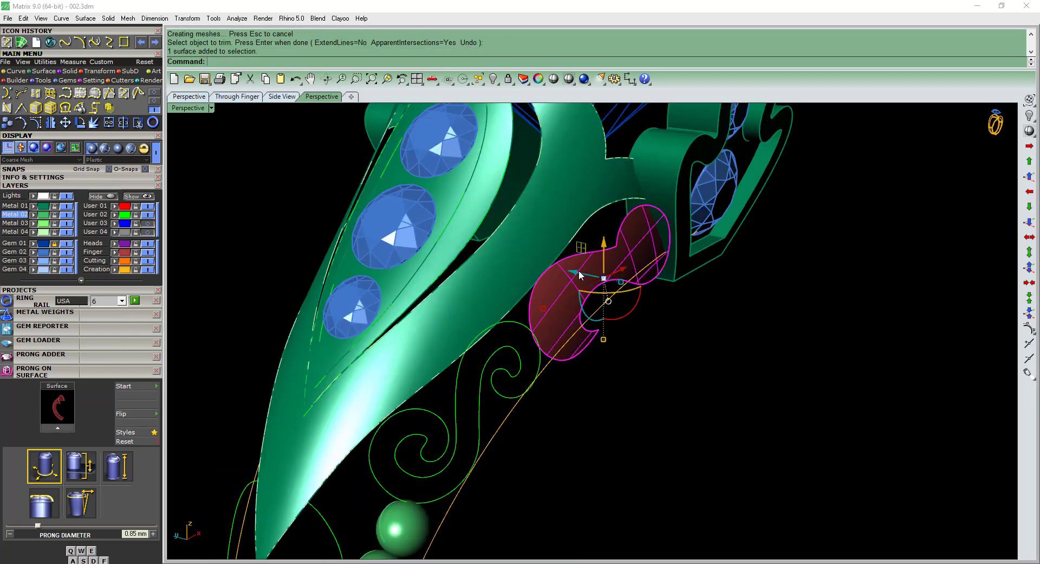
scroll(577, 272, down, 4)
right_drag(618, 325, 607, 319)
key(Escape)
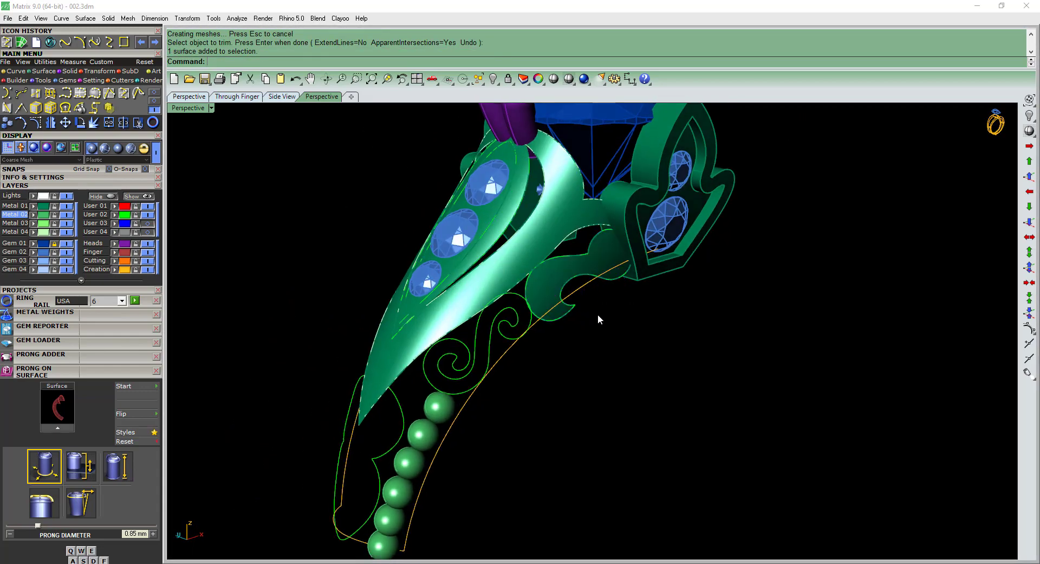
Paste another shank surface copy and trim it to the S-shaped scroll outline above the beads.
key(ctrl+v)
scroll(515, 296, up, 5)
key(Escape)
click(511, 323)
text(t)
key(Return)
click(492, 338)
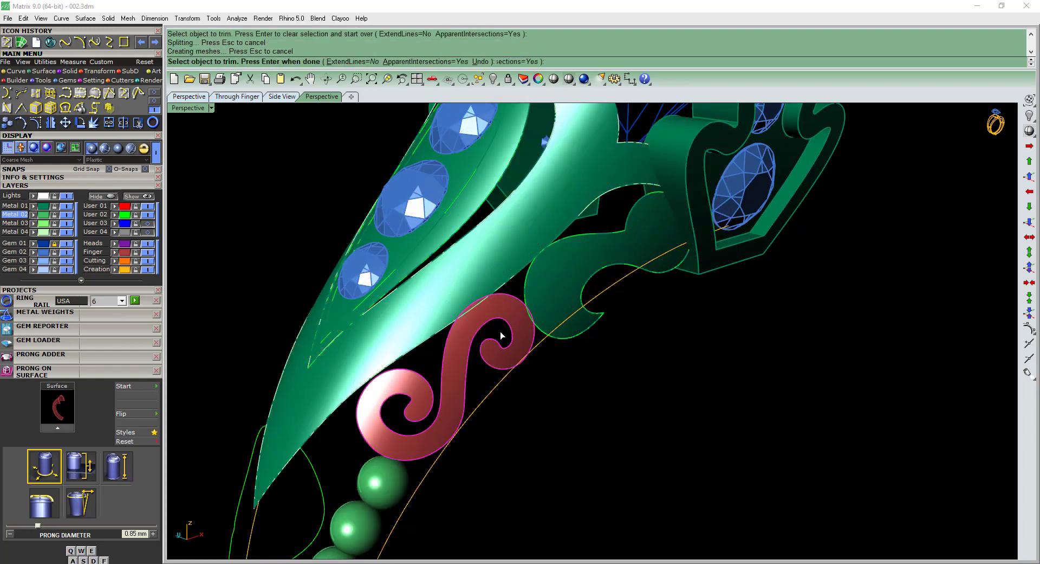
key(Return)
Move the trimmed S-shaped scroll piece to the Metal 01 layer.
scroll(504, 332, down, 6)
right_drag(520, 325, 501, 318)
scroll(534, 327, up, 6)
click(36, 208)
scroll(567, 307, down, 6)
key(Escape)
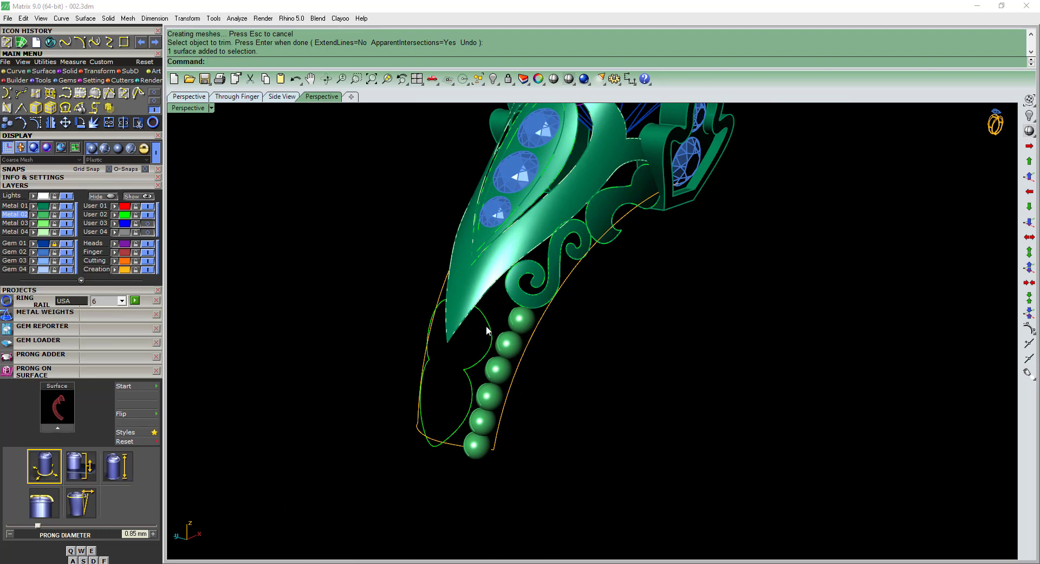
Paste another shank surface copy, trim it to the lobed outline beside the beads, and select the remaining piece.
click(486, 325)
right_drag(596, 349, 621, 352)
key(ctrl+v)
scroll(437, 325, up, 4)
key(Escape)
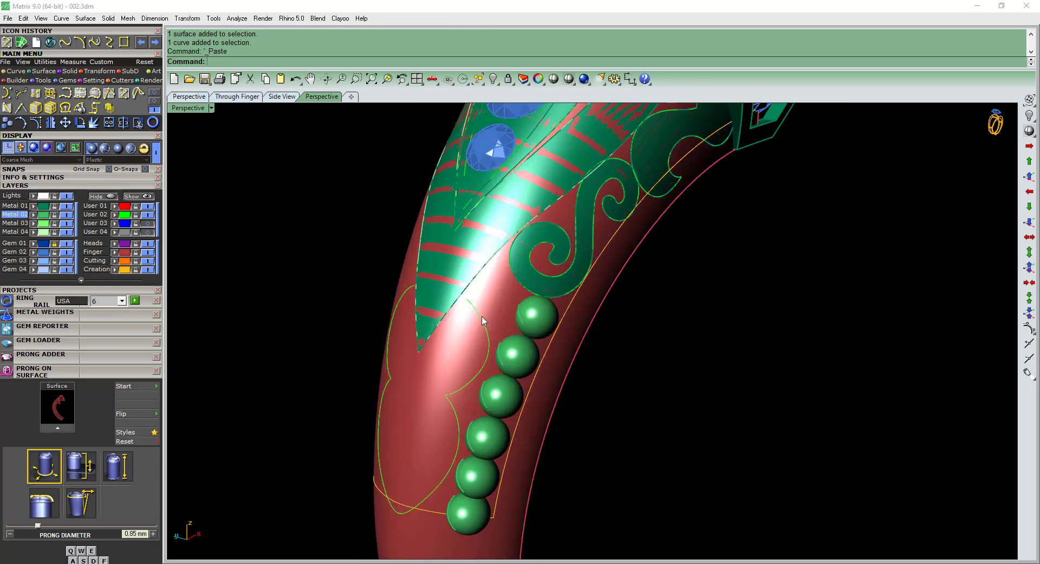
click(482, 317)
click(505, 345)
key(ctrl+t)
click(488, 302)
key(Return)
scroll(494, 287, down, 4)
click(475, 331)
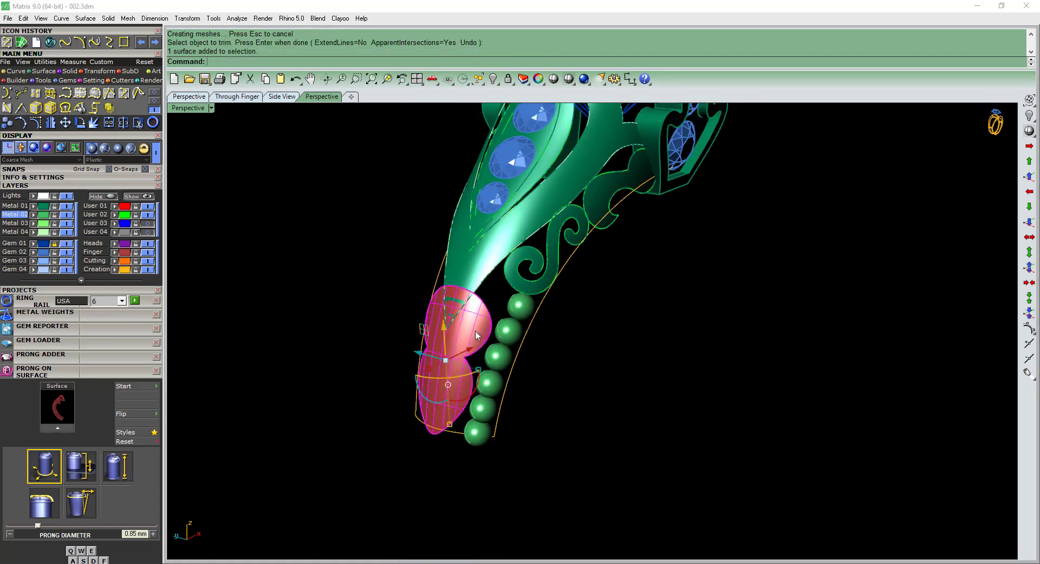
Move the trimmed lobed piece to the Metal 01 layer and paste another copy of the shank surface.
click(36, 208)
key(Escape)
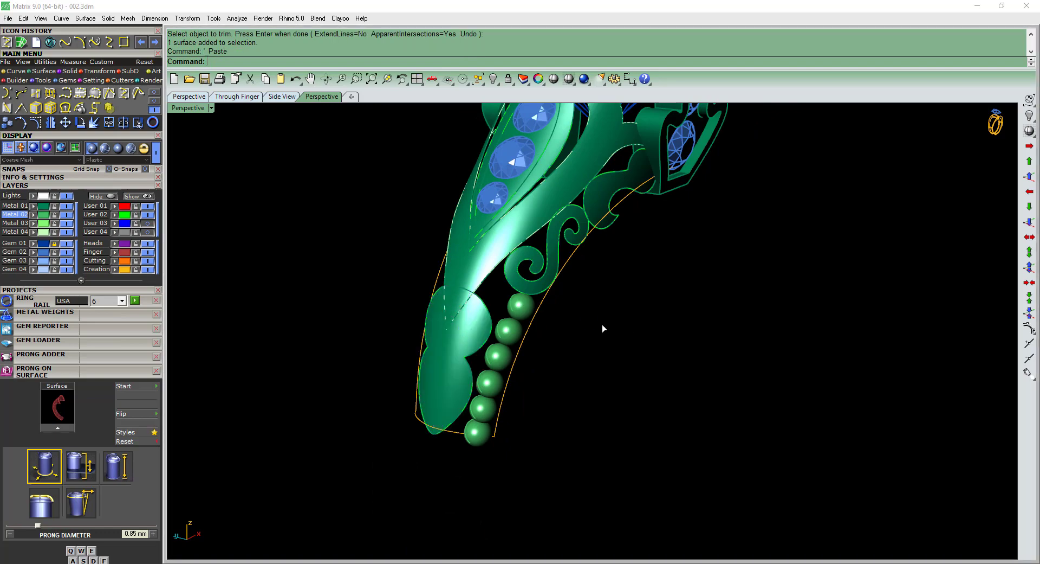
right_drag(603, 328, 577, 415)
click(525, 475)
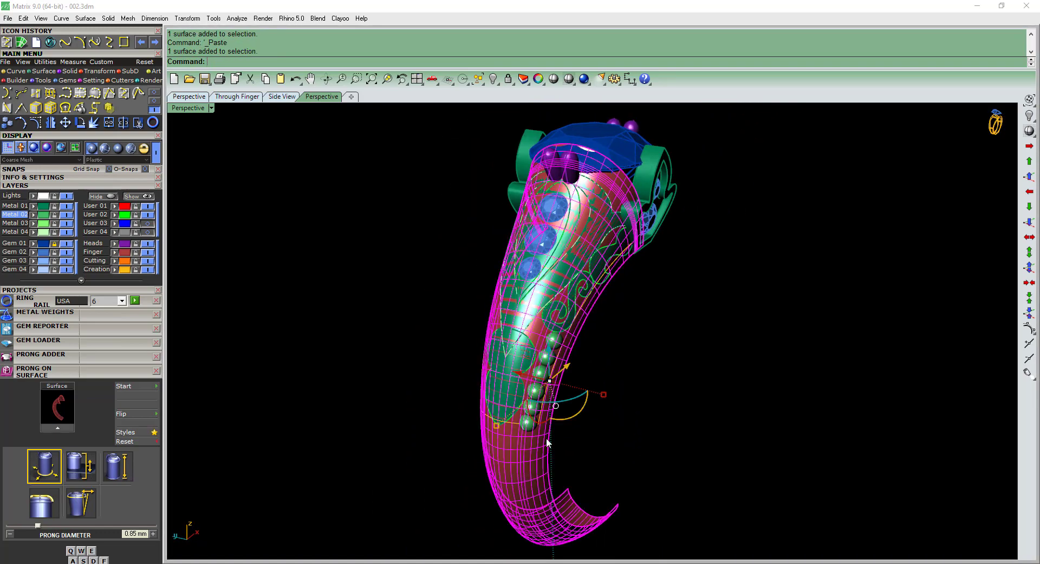
key(Escape)
scroll(534, 430, up, 5)
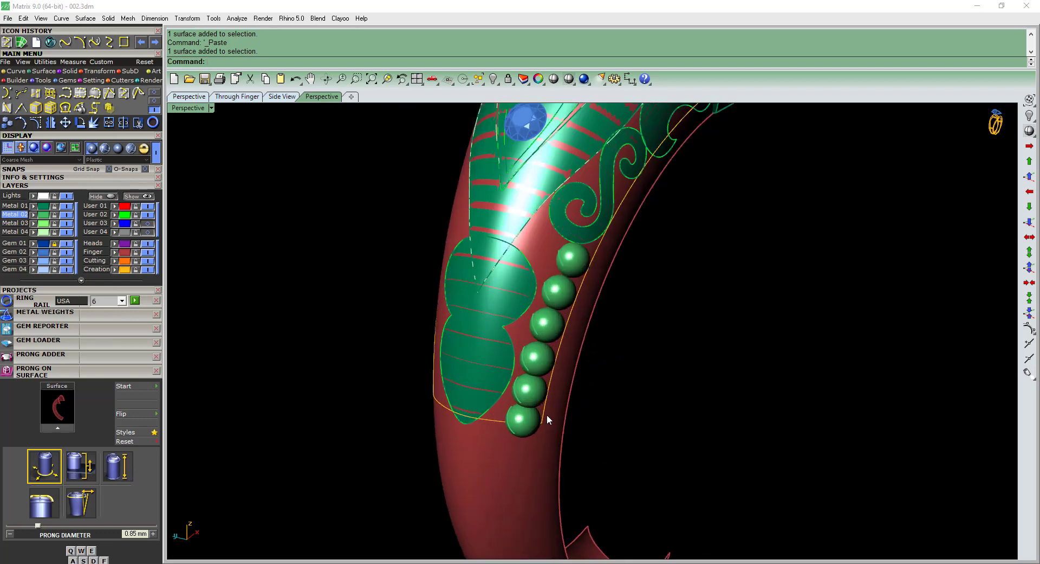
Trim the scrollwork opening out of the pasted shank surface with the frame curve and move the remaining band to the Metal 01 layer.
click(548, 414)
scroll(443, 388, up, 2)
text(t)
key(Return)
scroll(450, 407, down, 6)
right_drag(487, 368, 546, 350)
key(Return)
click(495, 441)
right_drag(496, 440, 556, 412)
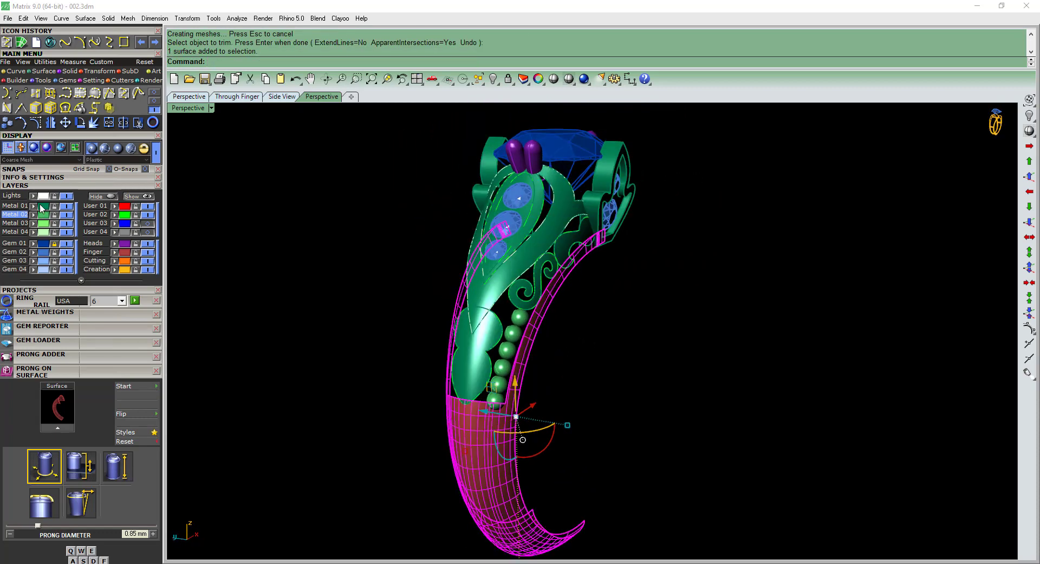
click(723, 381)
Paste a spare copy of the shank surface and hide it.
right_drag(723, 380, 576, 331)
key(ctrl+v)
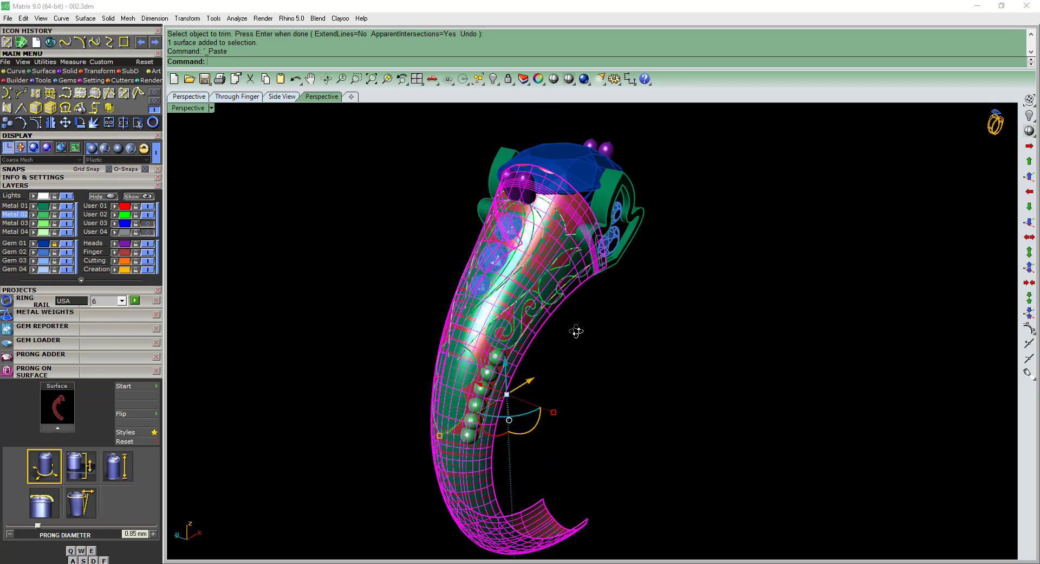
key(ctrl+h)
scroll(560, 299, up, 5)
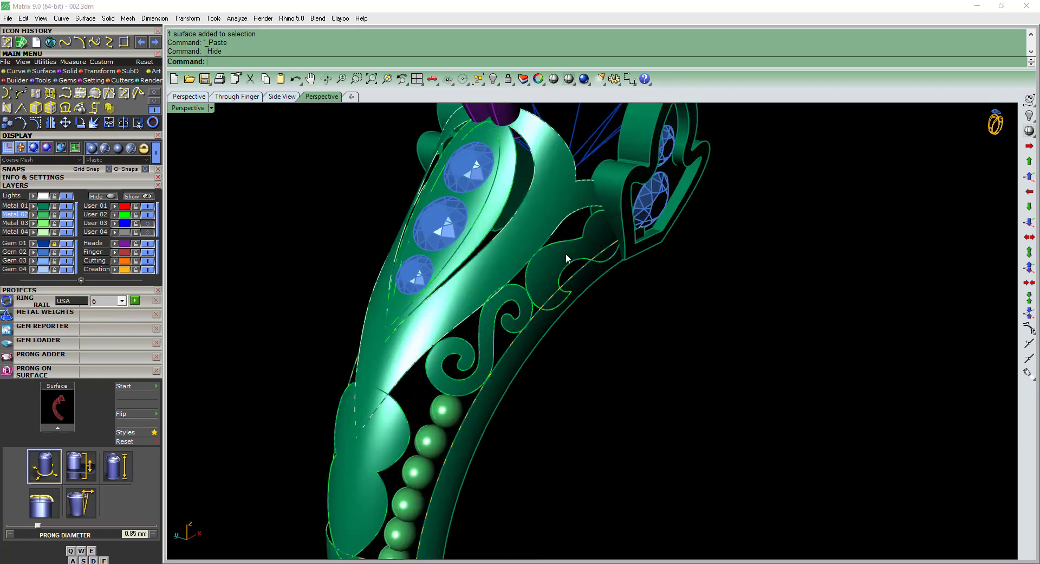
Try to reshape the scroll piece next to the leaf setting by moving two of its surface control points.
click(566, 253)
right_drag(566, 253, 672, 380)
click(756, 365)
scroll(598, 279, up, 5)
click(598, 279)
right_drag(631, 324, 773, 325)
scroll(772, 319, up, 2)
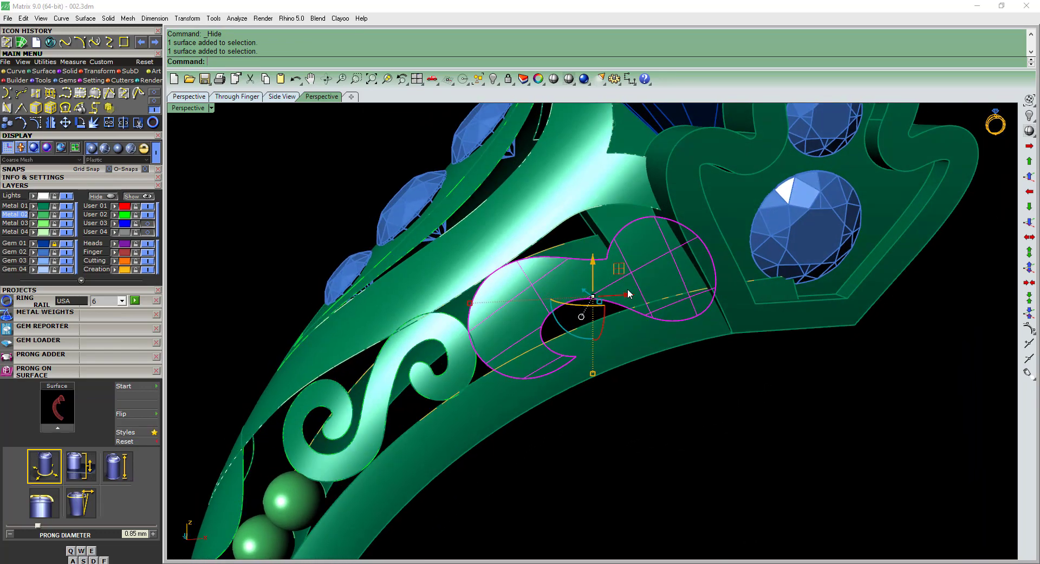
key(F10)
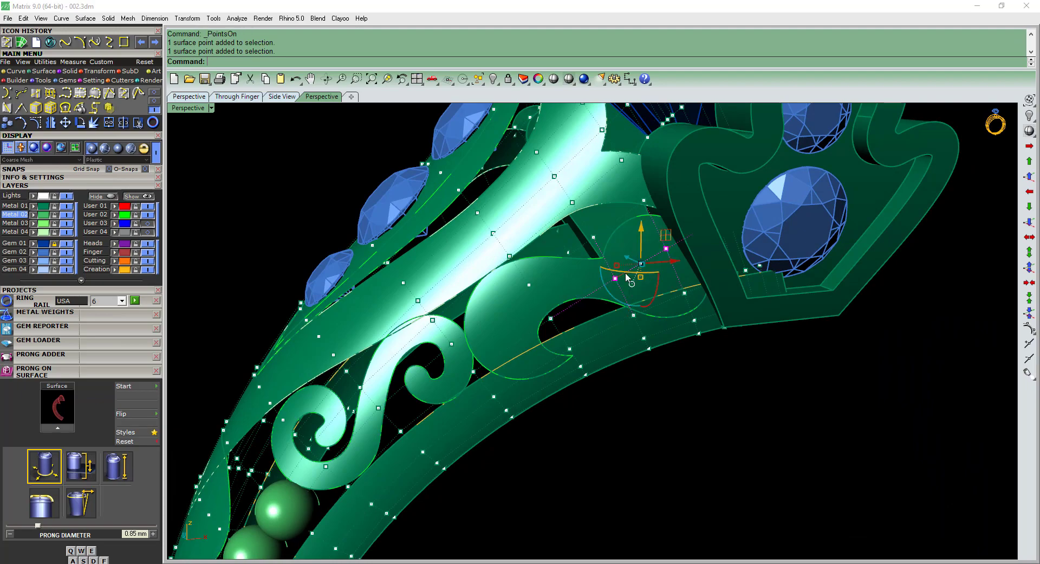
scroll(626, 272, up, 5)
drag(586, 261, 579, 265)
right_drag(818, 380, 687, 315)
key(ctrl+z)
Try to pull individual surface points of the scroll piece beside the leaf setting into a new curvature, and undo the moves.
key(a)
key(s)
click(699, 319)
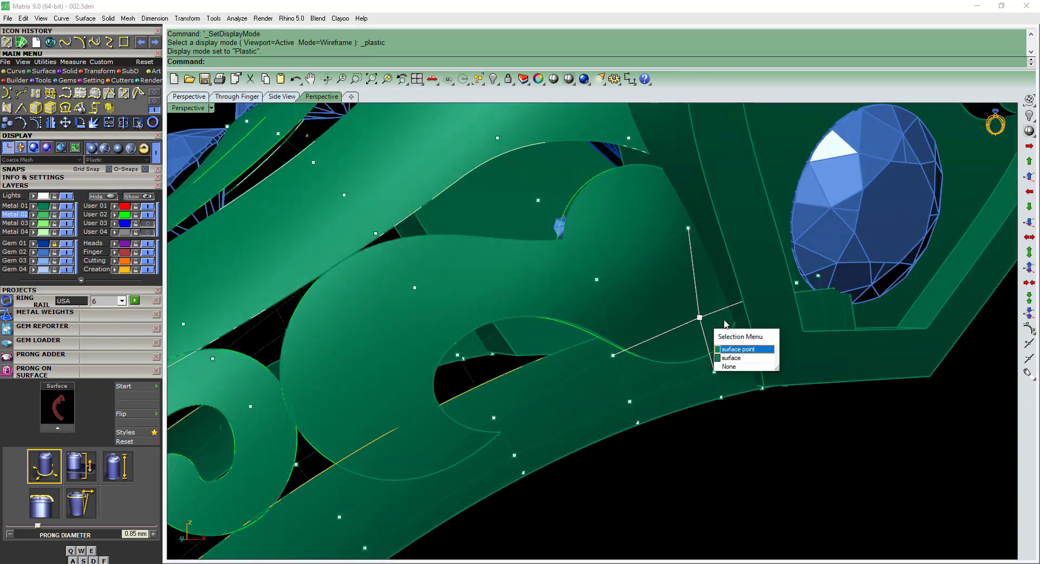
click(738, 349)
right_drag(738, 348, 646, 362)
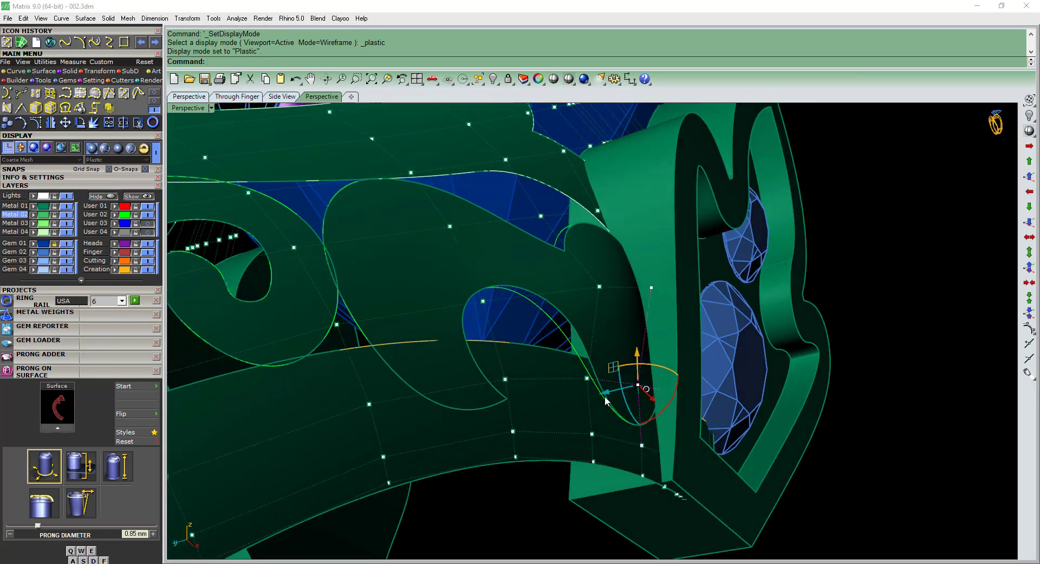
drag(606, 396, 638, 394)
scroll(626, 315, down, 4)
right_drag(626, 314, 644, 301)
scroll(508, 303, up, 2)
click(509, 303)
right_drag(508, 303, 575, 345)
drag(572, 267, 571, 282)
right_drag(560, 335, 635, 255)
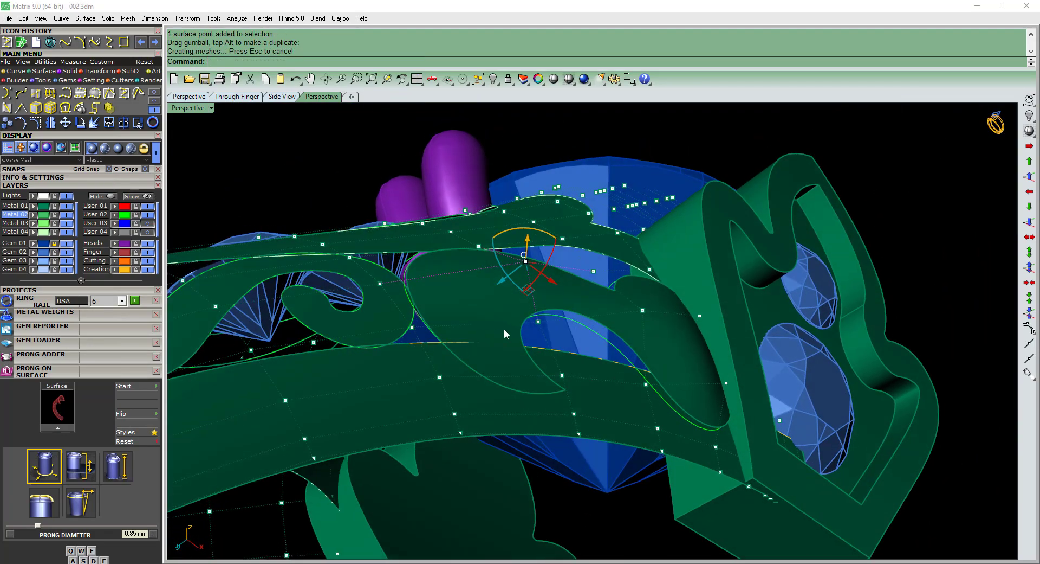
scroll(505, 330, down, 3)
right_drag(505, 329, 544, 302)
key(ctrl+z)
key(ctrl+z)
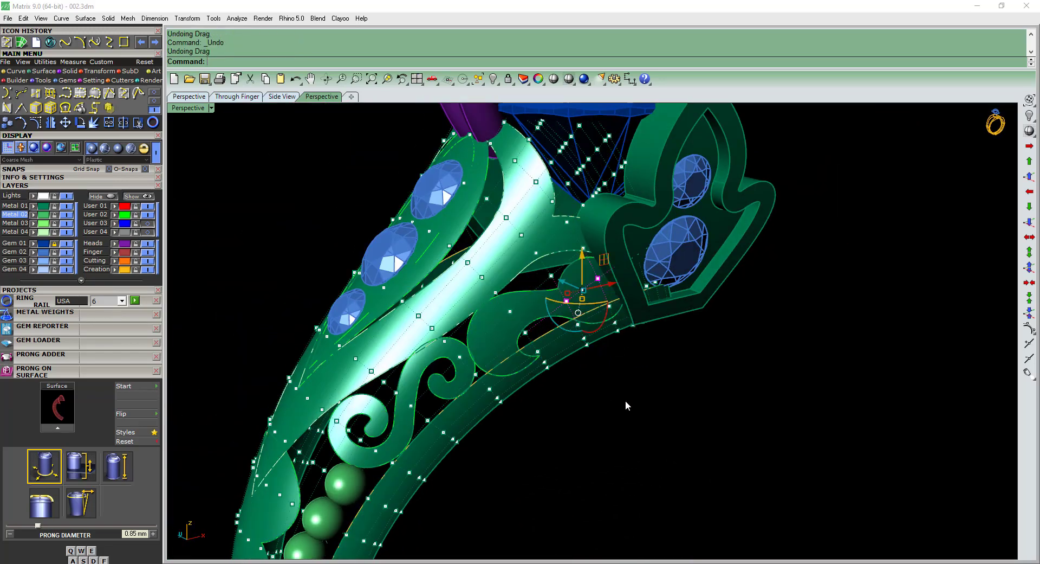
right_drag(625, 407, 677, 340)
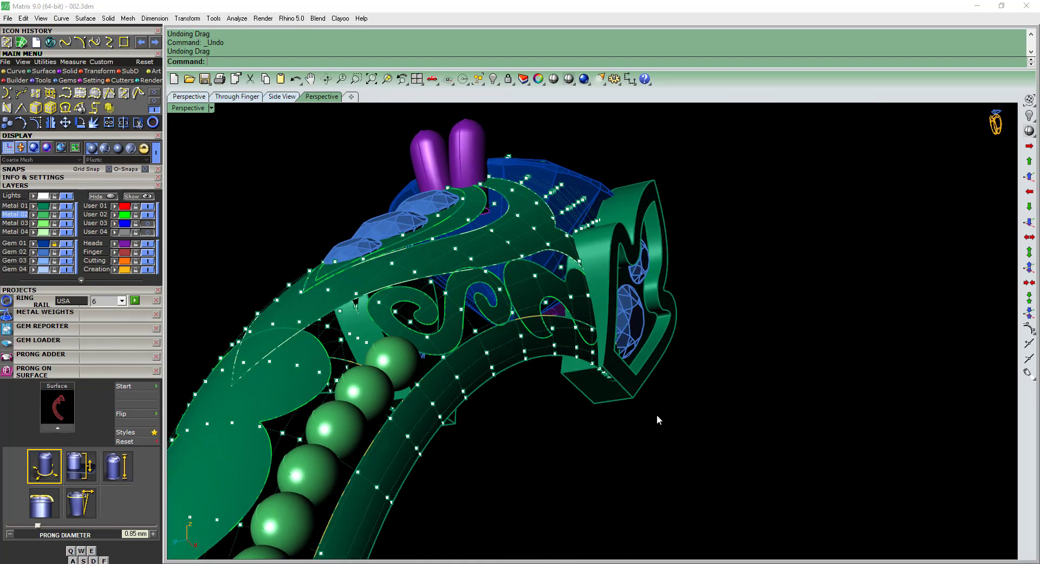
right_drag(658, 415, 587, 268)
key(Escape)
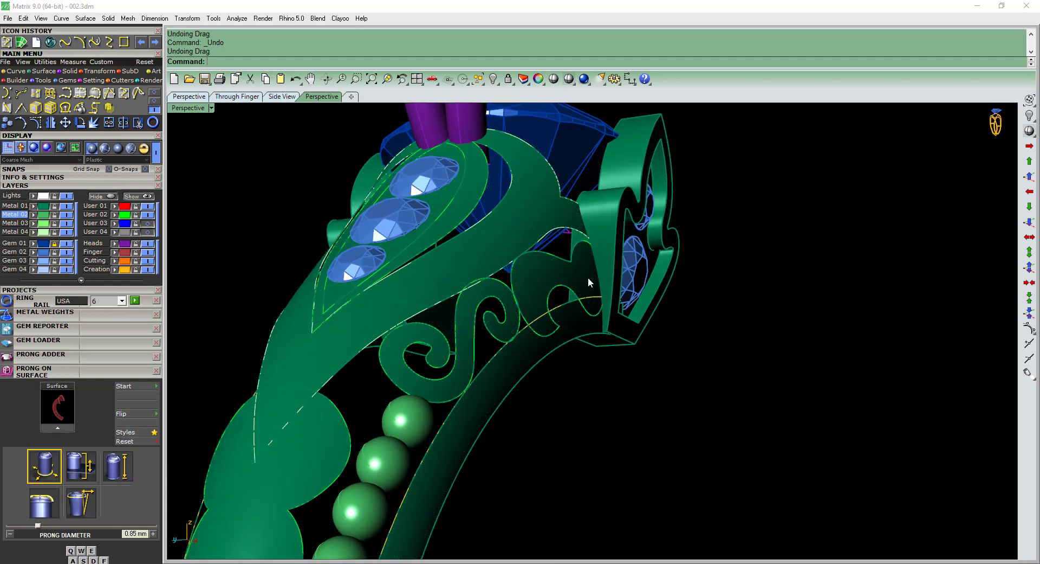
Try rebuilding the scroll piece beside the leaf setting with point counts of 8 in U and 4 in V.
click(587, 278)
right_drag(612, 409, 630, 370)
text(rr)
key(Return)
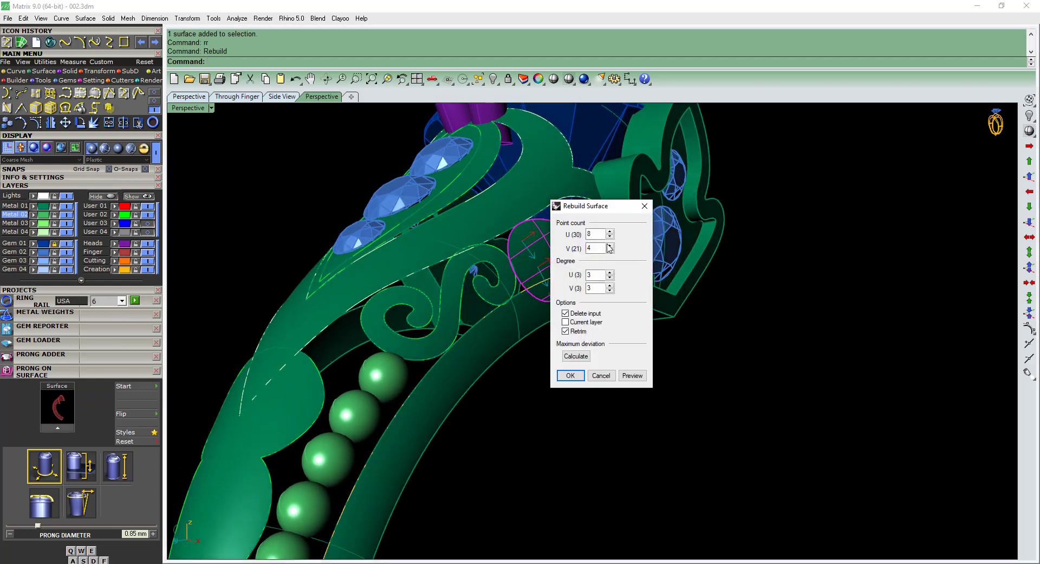
key(Return)
mouse_move(569, 244)
right_down()
mouse_move(609, 259)
mouse_move(579, 247)
right_up()
key(ctrl+z)
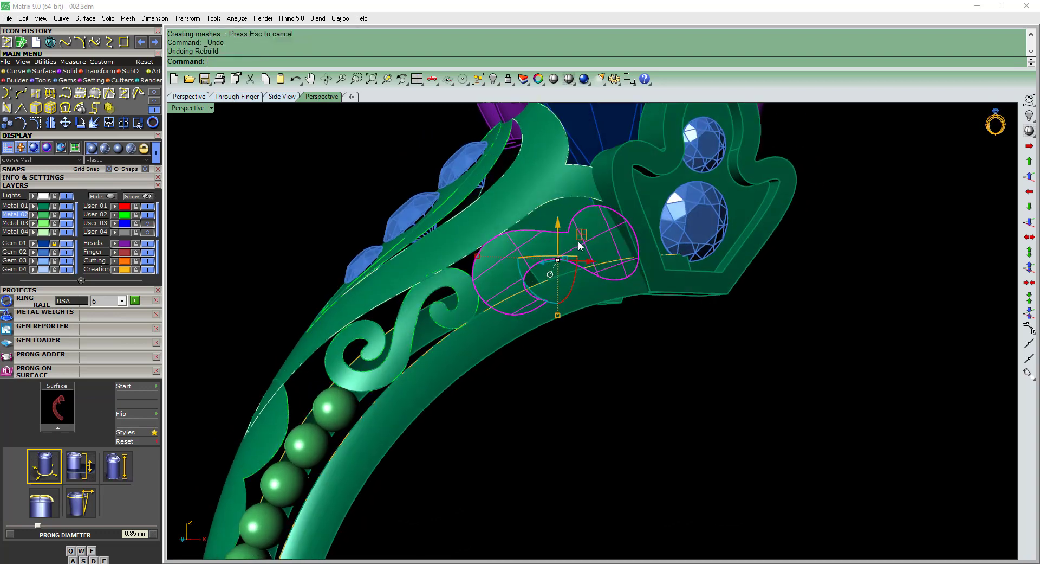
Rebuild the scroll piece beside the leaf setting with 20 points in U and 15 in V, degree 3.
text(rr)
key(Return)
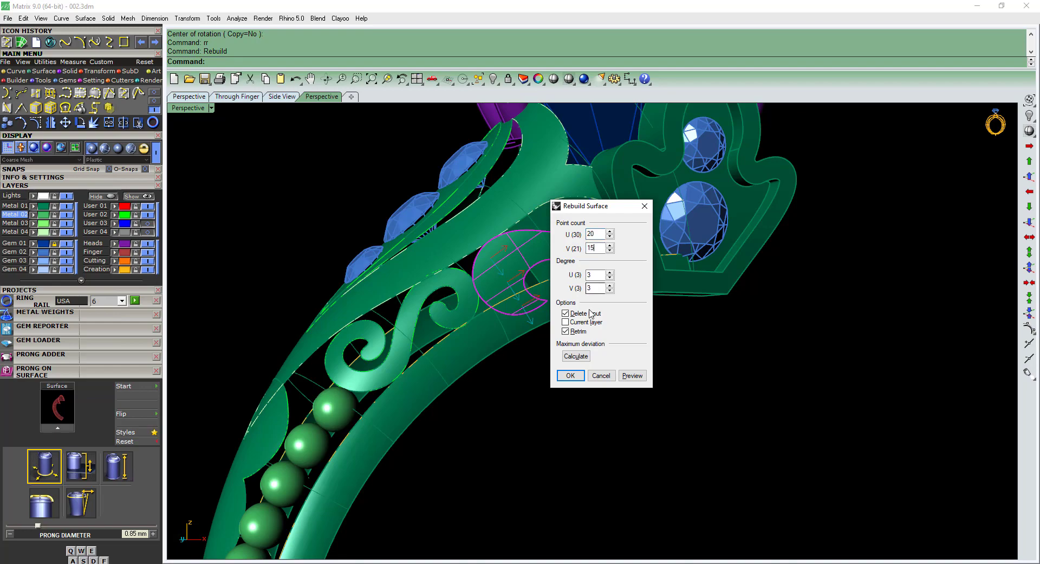
click(582, 374)
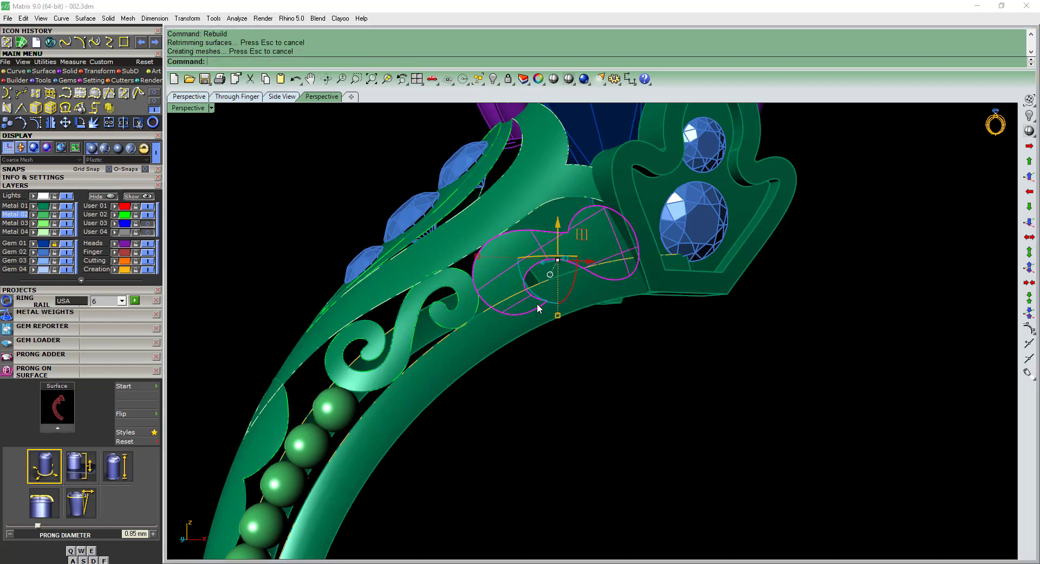
right_drag(540, 308, 514, 258)
Delete the trimmed scroll surface next to the leaf setting, keeping its outline curve.
scroll(518, 260, up, 5)
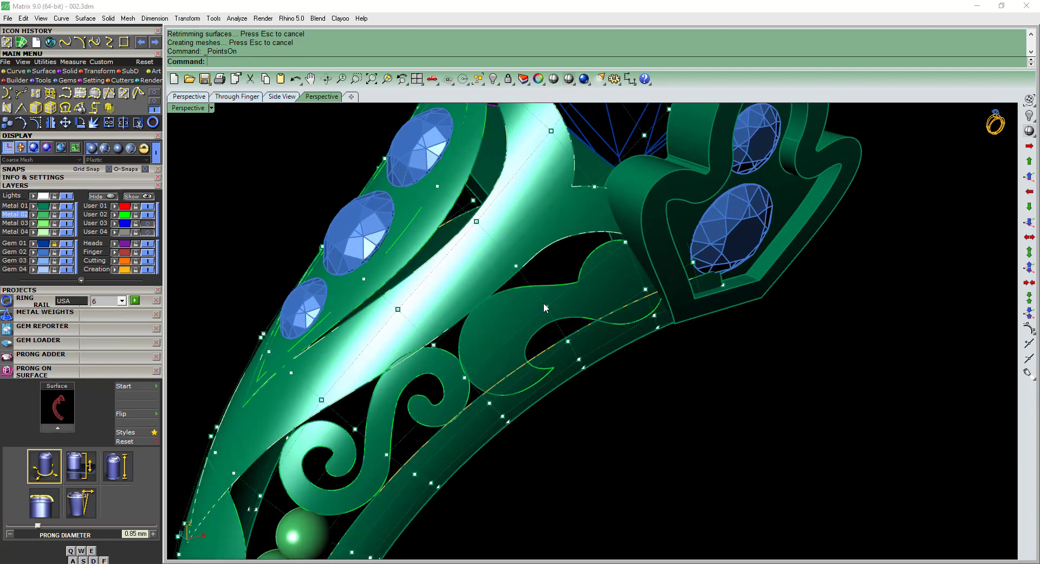
click(508, 340)
scroll(557, 321, down, 6)
right_drag(557, 320, 504, 282)
scroll(588, 314, up, 3)
key(Delete)
Delete the control point at the upper kink of the scroll outline curve near the leaf setting.
scroll(584, 289, up, 8)
scroll(544, 286, down, 4)
scroll(501, 278, up, 5)
key(F10)
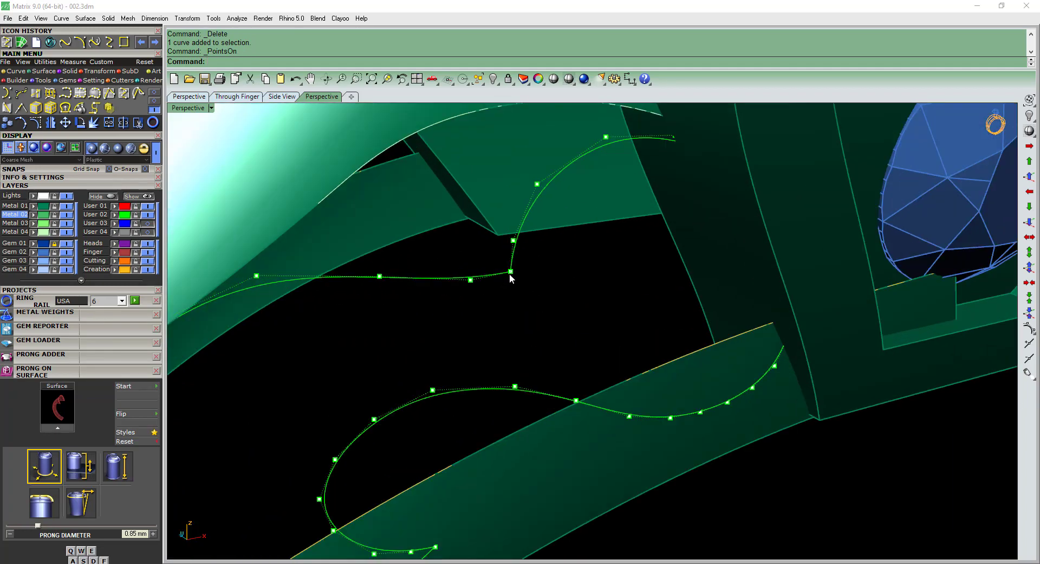
click(508, 273)
key(Delete)
scroll(527, 289, down, 5)
scroll(532, 293, up, 3)
key(Escape)
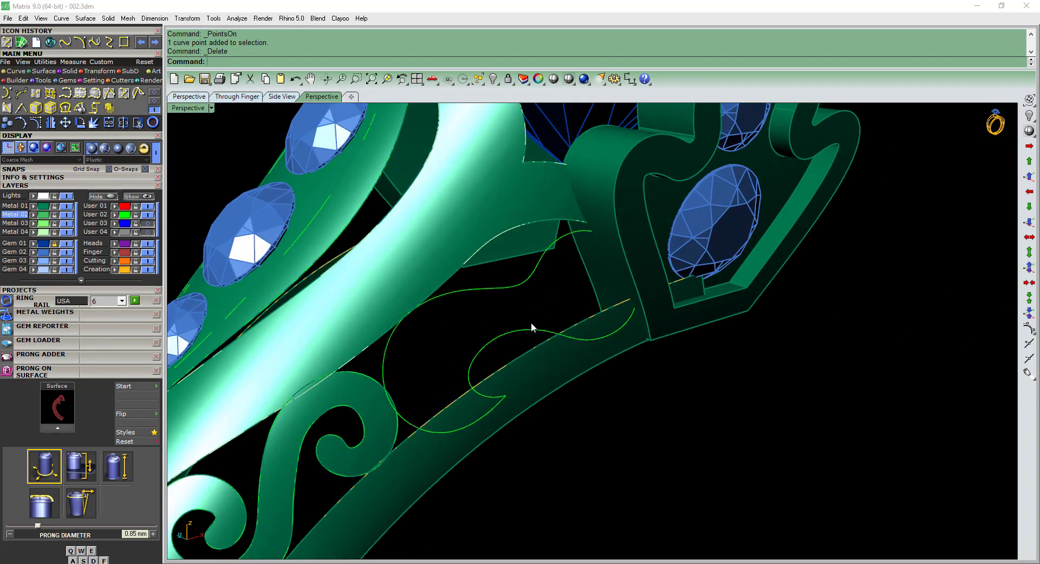
Delete the control point at the pointed lower tip of the same scroll outline curve.
click(476, 357)
scroll(479, 359, up, 2)
right_drag(511, 388, 481, 380)
key(F10)
scroll(479, 377, up, 6)
click(489, 378)
key(Delete)
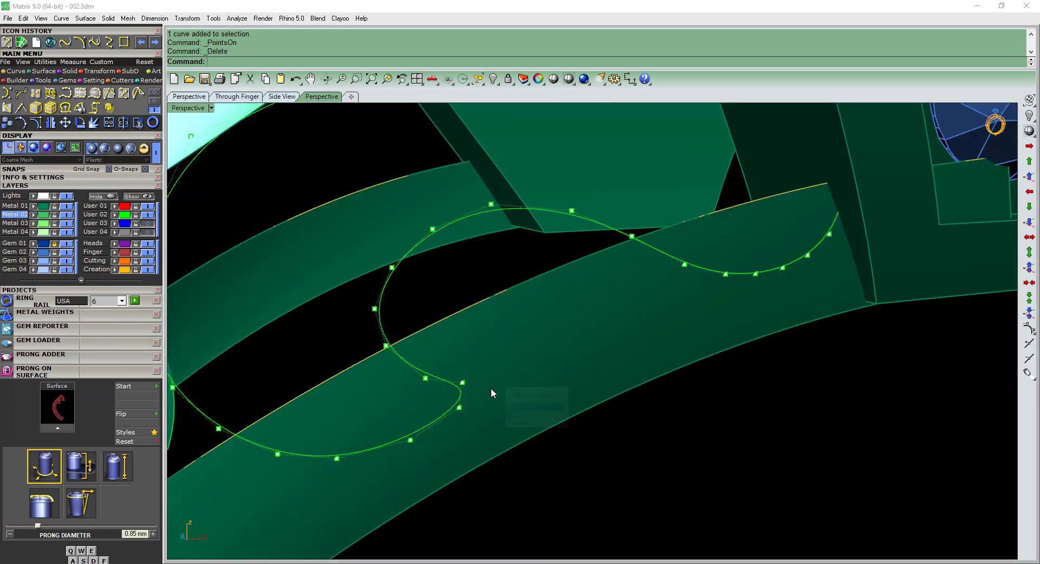
scroll(492, 391, down, 12)
key(Escape)
Show the control points of the lobed surface beside the beads.
right_drag(559, 339, 548, 404)
scroll(593, 458, down, 4)
scroll(441, 383, down, 2)
right_drag(441, 382, 511, 355)
click(467, 460)
right_drag(469, 456, 496, 377)
scroll(496, 375, up, 5)
key(F10)
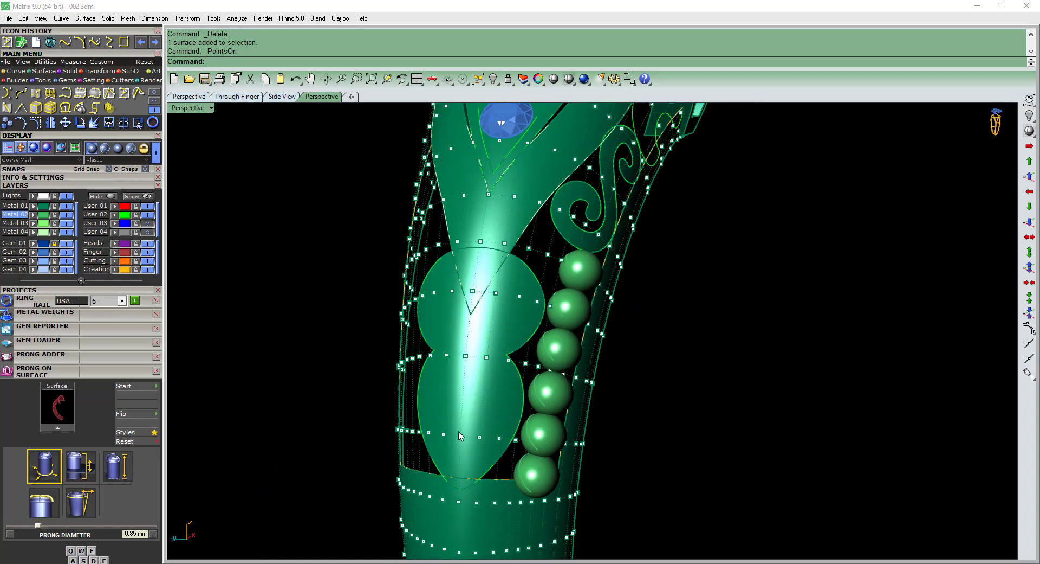
Scale the row of control points at the lobed piece's waist in 2D about 0,0,0 in the Front view, by about 0.975.
scroll(459, 435, up, 2)
right_drag(439, 328, 515, 335)
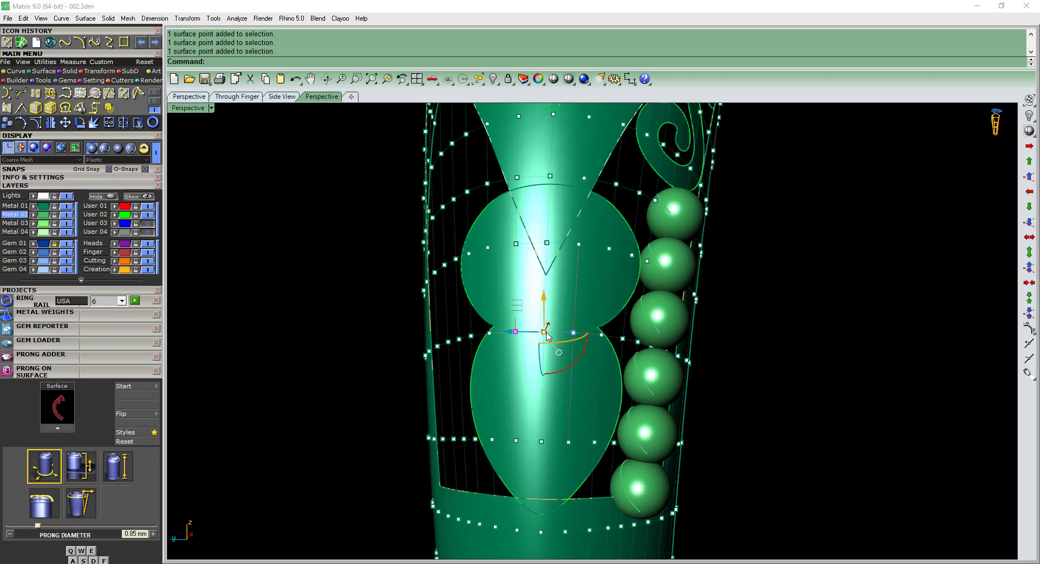
scroll(510, 352, up, 2)
drag(609, 345, 612, 347)
key(ctrl+F2)
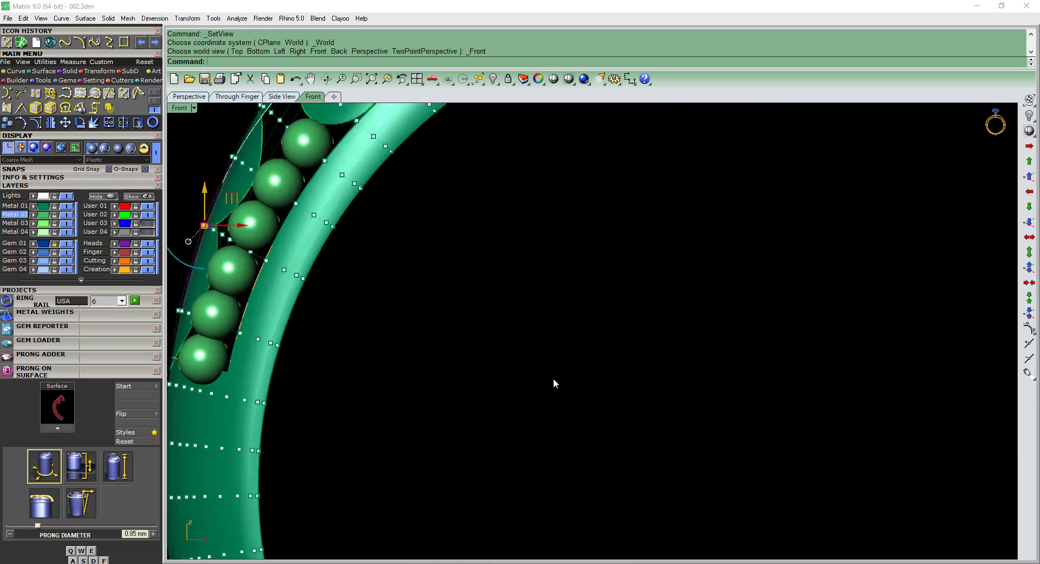
scroll(554, 378, down, 5)
right_drag(429, 275, 517, 307)
text(2d)
key(space)
text(0,0,0)
key(Return)
scroll(382, 274, up, 4)
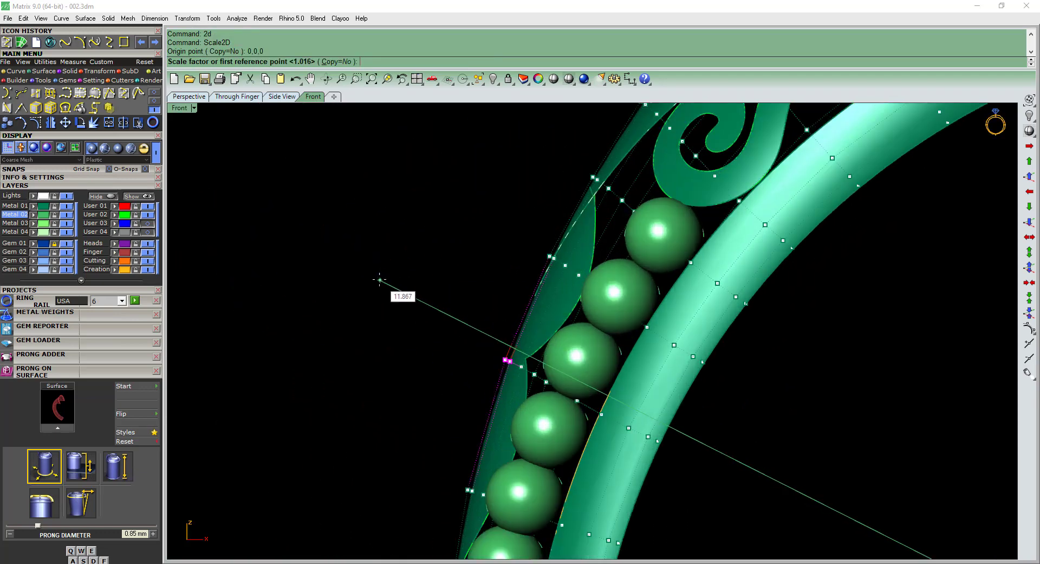
click(377, 294)
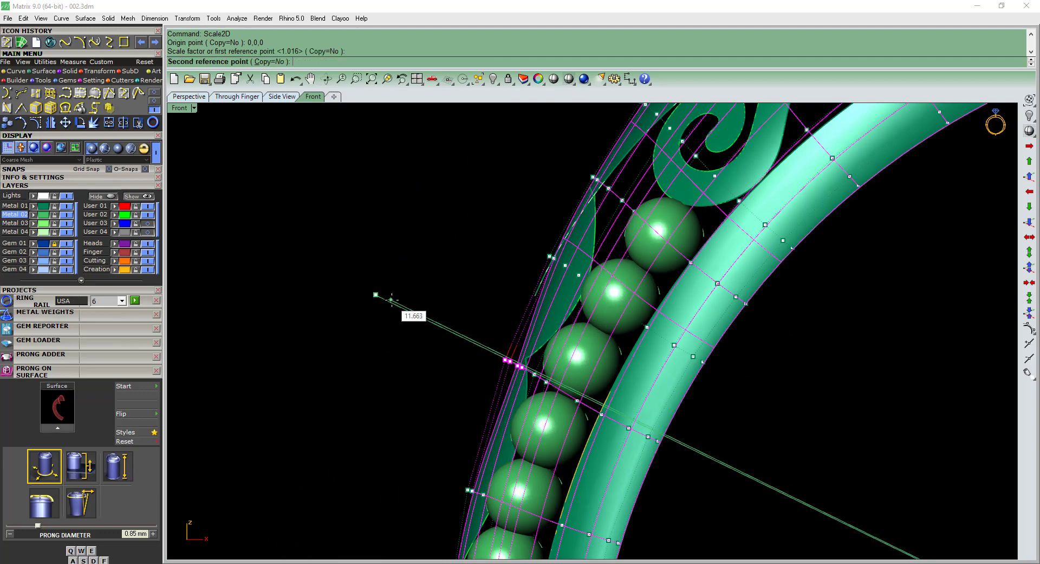
click(403, 304)
scroll(415, 304, down, 4)
scroll(458, 311, up, 8)
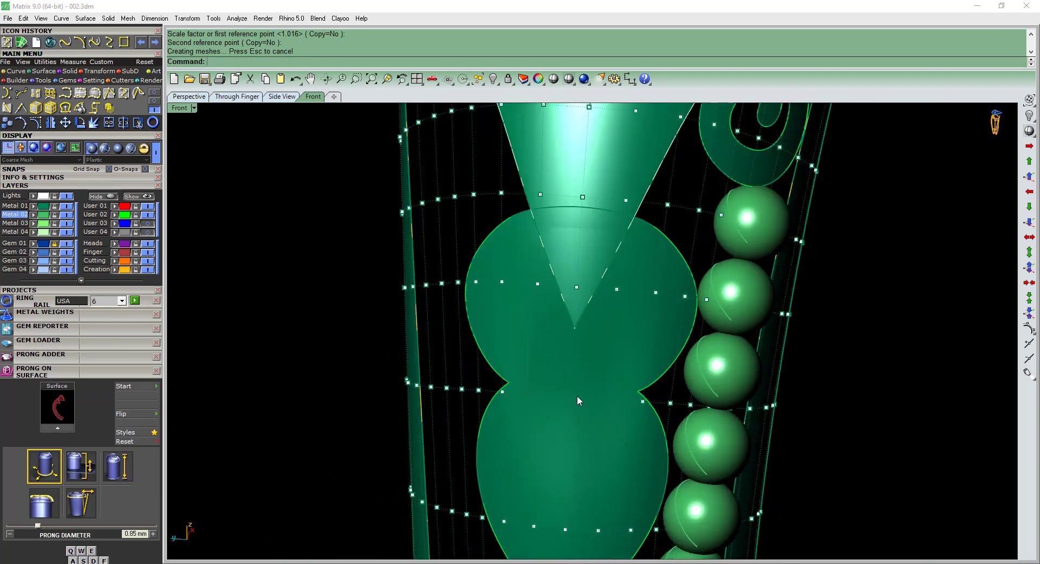
Select further waist points on the lobed piece and scale them inward in 2D about 0,0,0 in the Front view.
click(597, 389)
right_drag(601, 388, 470, 343)
key(ctrl+F2)
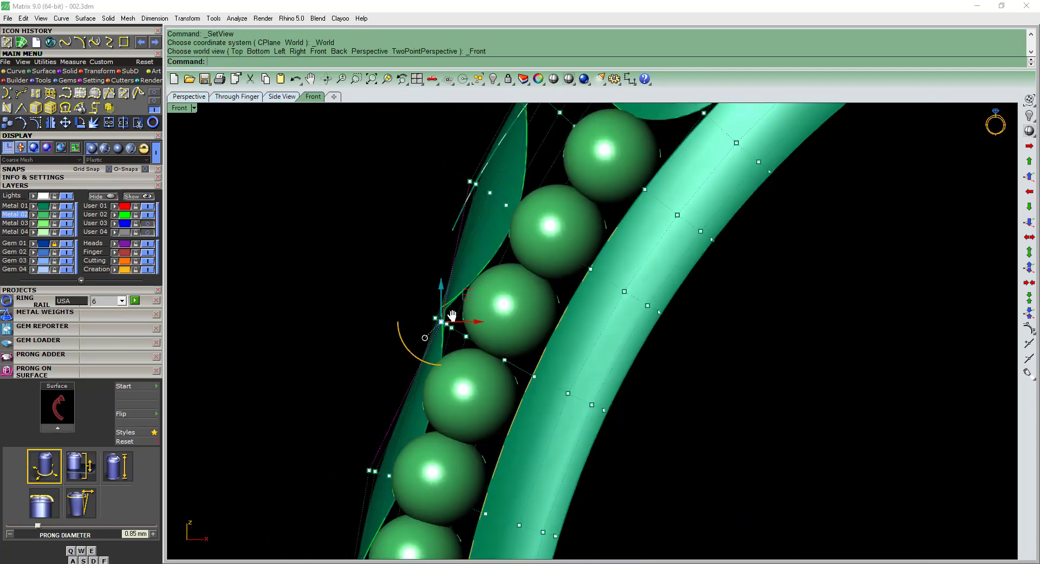
scroll(407, 302, up, 4)
text(2d)
key(Return)
text(0,0,0)
key(Return)
click(383, 288)
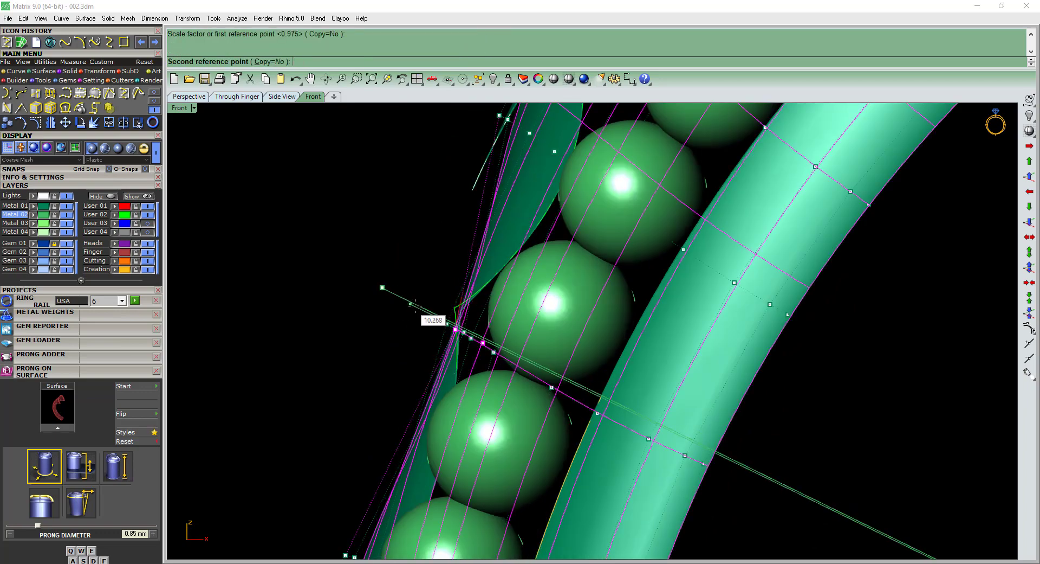
click(464, 329)
scroll(520, 332, down, 8)
right_drag(520, 374, 511, 437)
right_drag(523, 400, 638, 369)
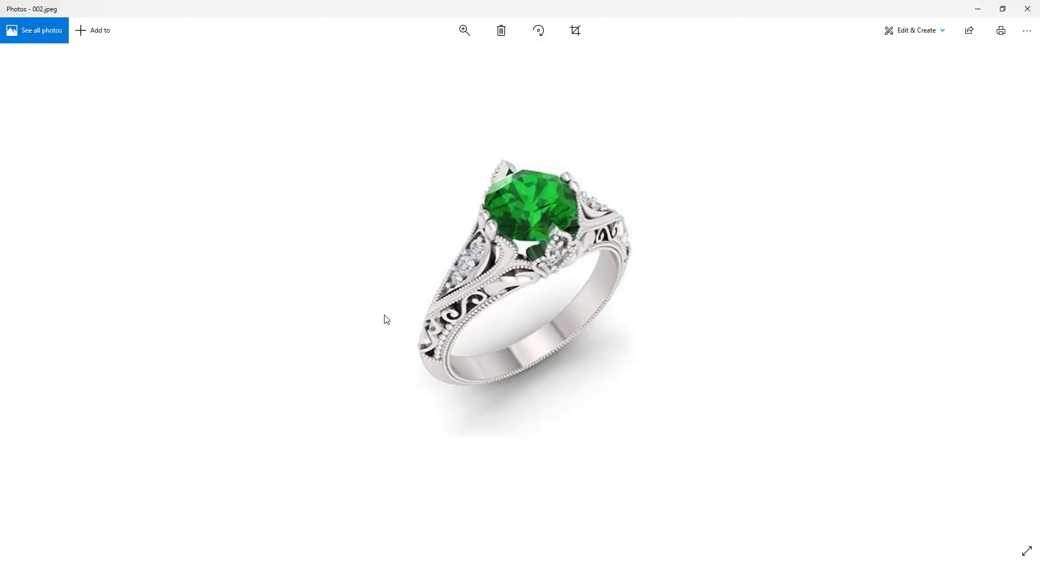
Examine the lobed scroll beside the beads in the 002.jpeg reference in Photos and return to Matrix.
scroll(383, 318, up, 5)
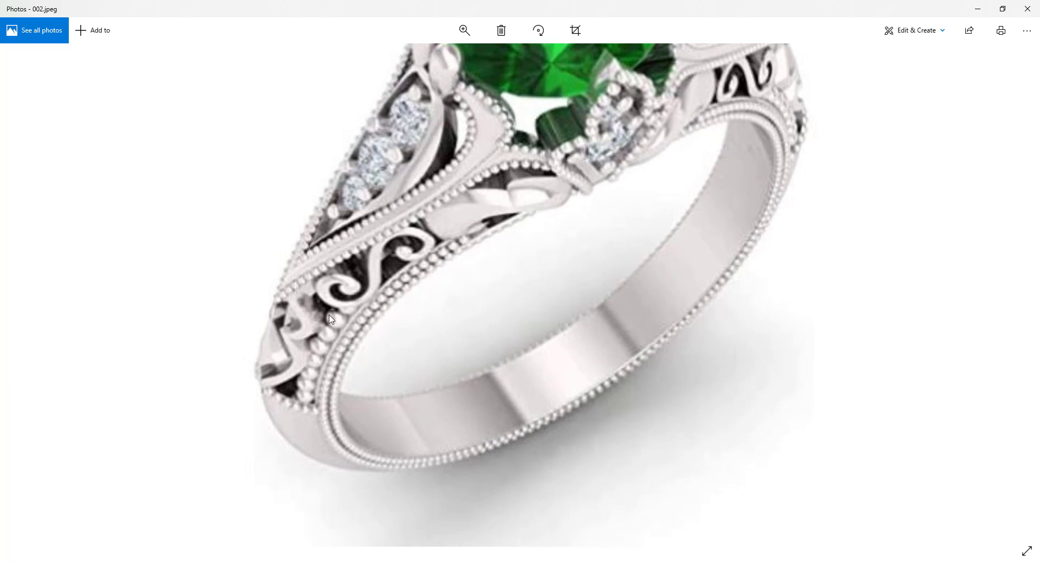
scroll(330, 319, up, 5)
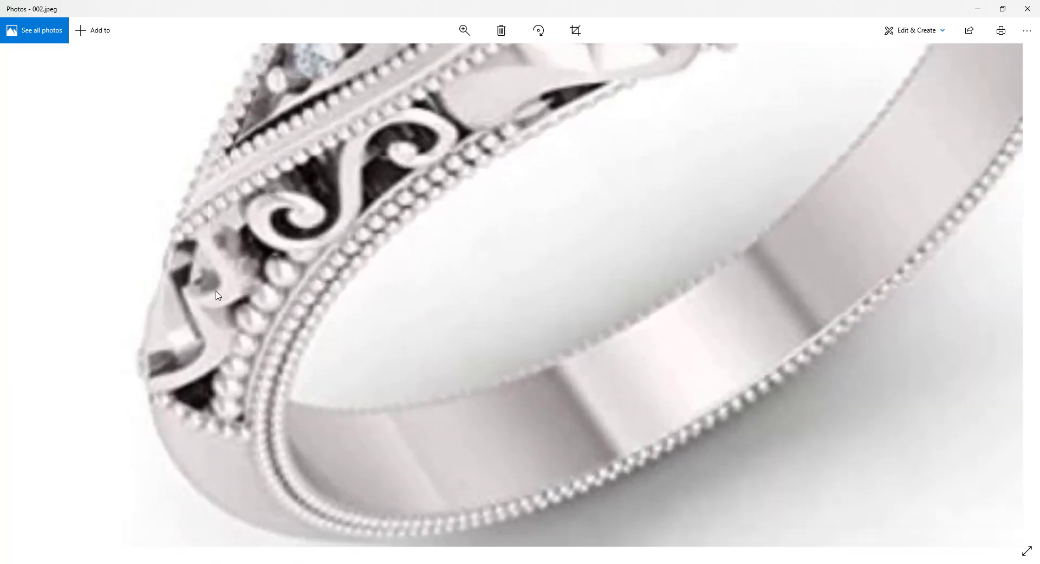
scroll(251, 290, down, 1)
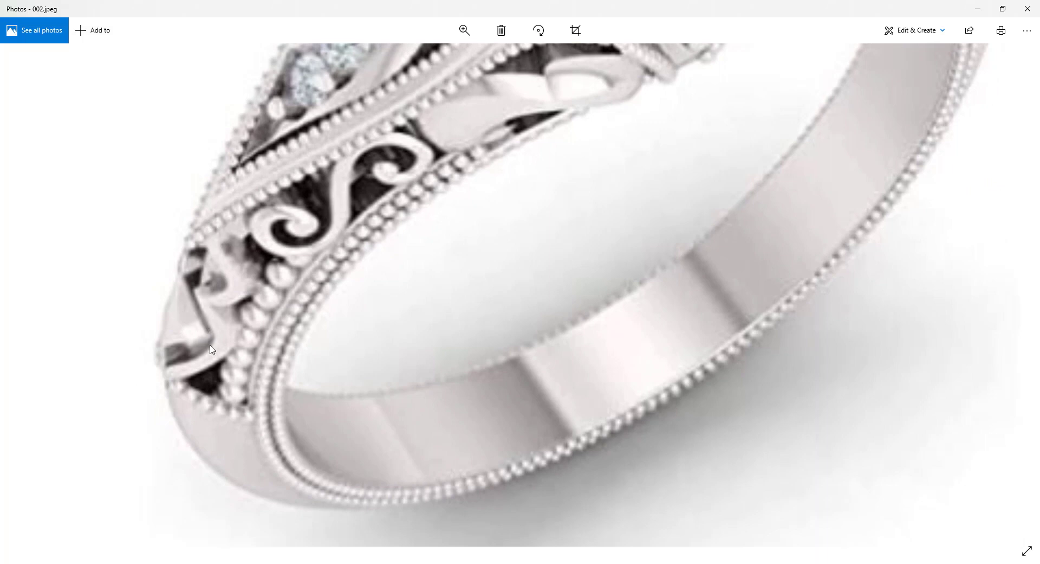
click(984, 9)
Undo both 2D scalings of the lobed piece's waist points.
right_drag(811, 386, 517, 298)
scroll(639, 352, down, 5)
scroll(550, 291, up, 4)
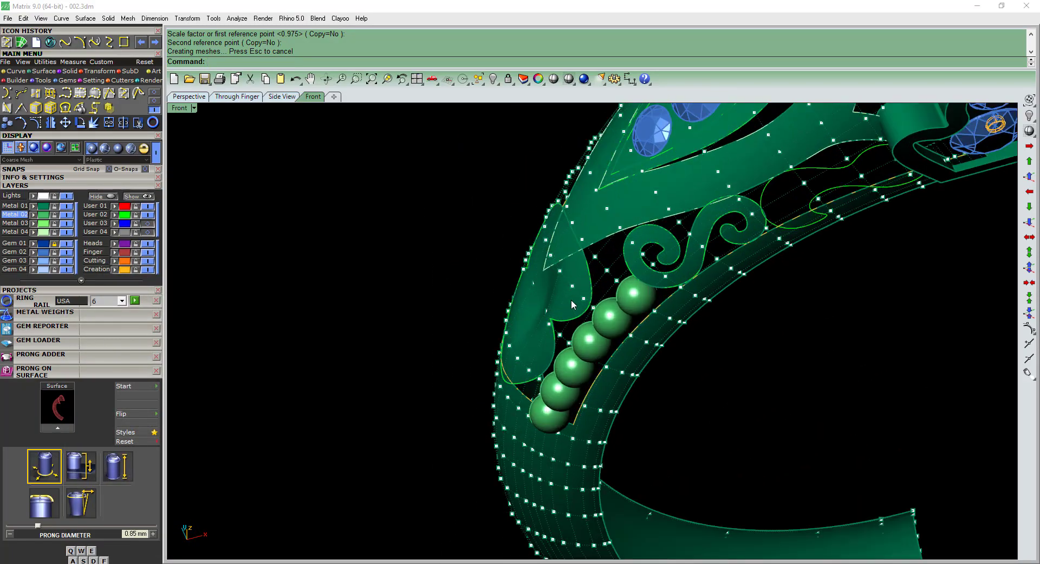
shift+right_drag(581, 264, 538, 305)
key(ctrl+z)
key(ctrl+z)
Turn off the control points and delete the lobed surface beside the beads, keeping its outline curve.
right_drag(510, 395, 622, 327)
scroll(587, 375, up, 2)
right_drag(586, 277, 564, 317)
key(Escape)
scroll(582, 296, down, 4)
click(487, 325)
mouse_move(487, 327)
right_down()
mouse_move(507, 349)
mouse_move(546, 350)
mouse_move(493, 342)
right_up()
key(Delete)
Turn on the lobed outline's control points and delete the pair of corner points at its waist.
scroll(546, 350, up, 2)
click(524, 354)
scroll(500, 336, up, 2)
scroll(493, 342, up, 2)
key(F10)
scroll(463, 335, up, 4)
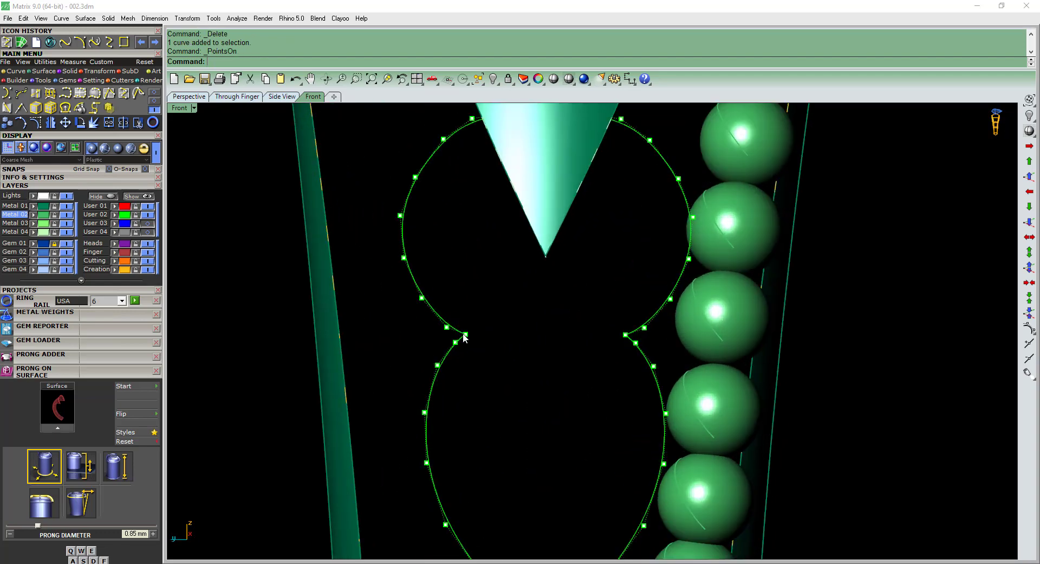
drag(621, 358, 629, 357)
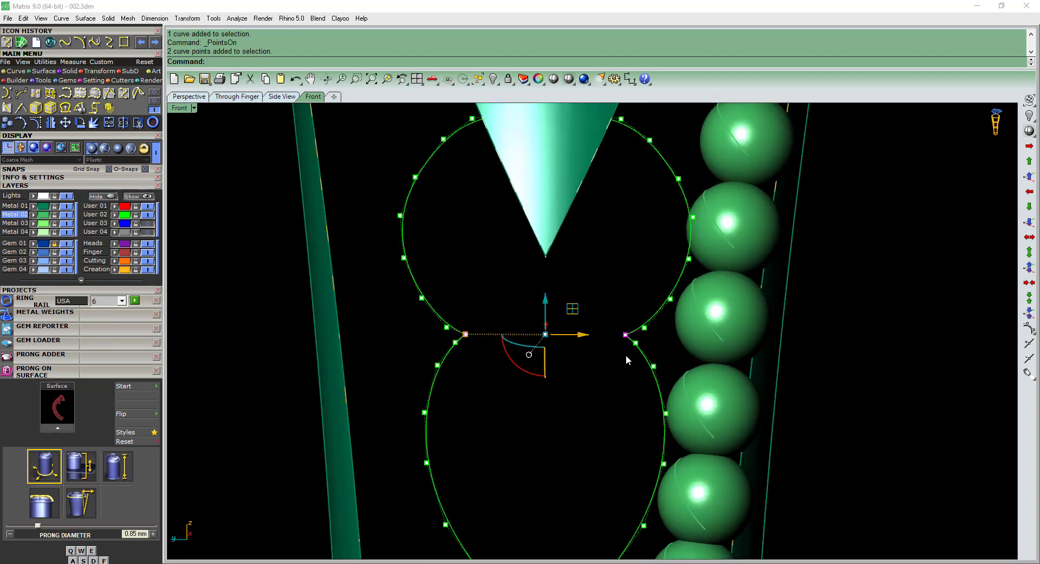
key(Delete)
scroll(586, 349, down, 3)
Draw an arc across the lobed outline's waist, starting it outward away from the beads in the Front view.
click(497, 342)
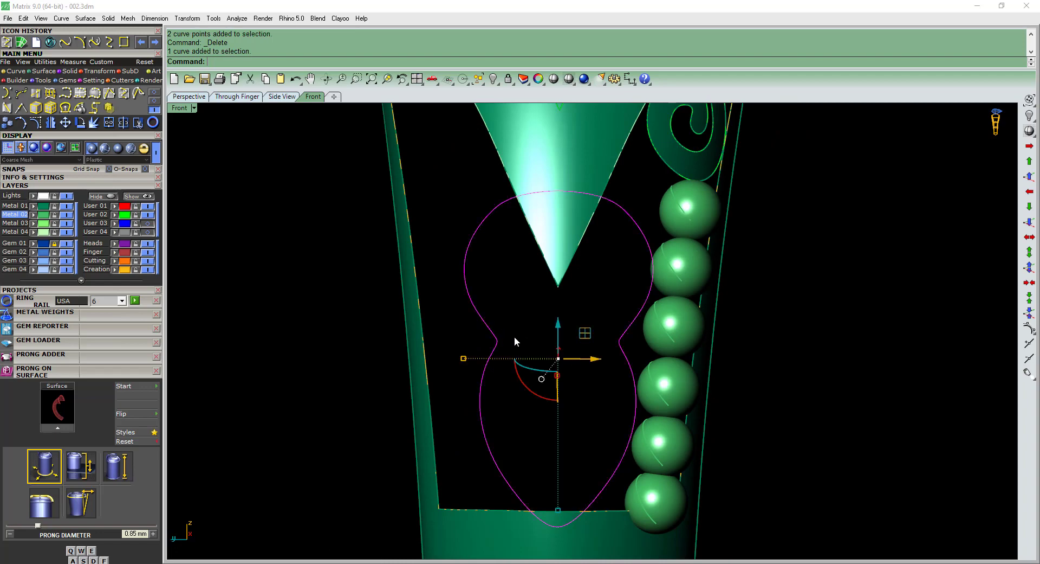
click(153, 93)
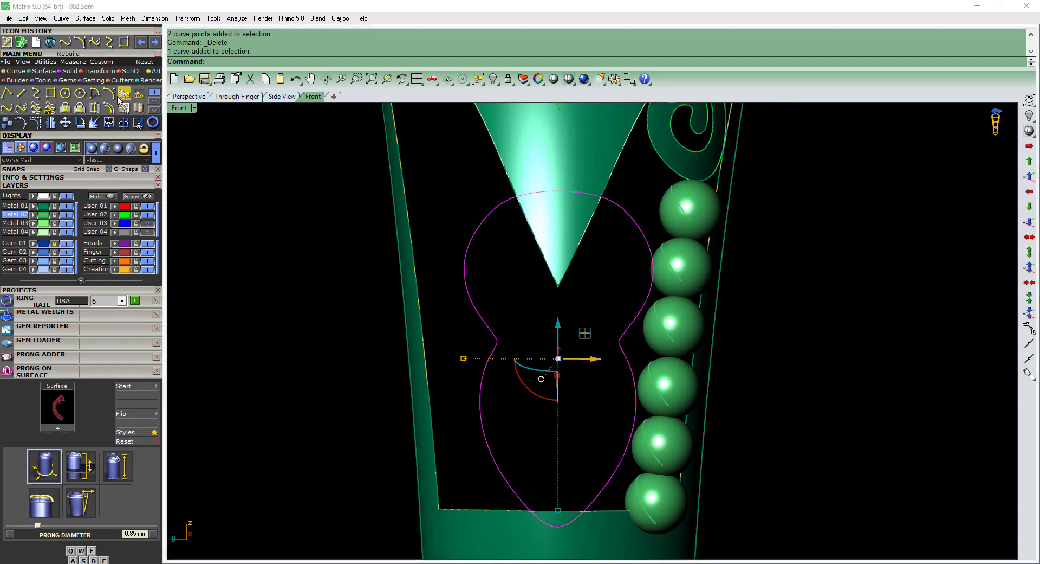
click(120, 97)
click(504, 339)
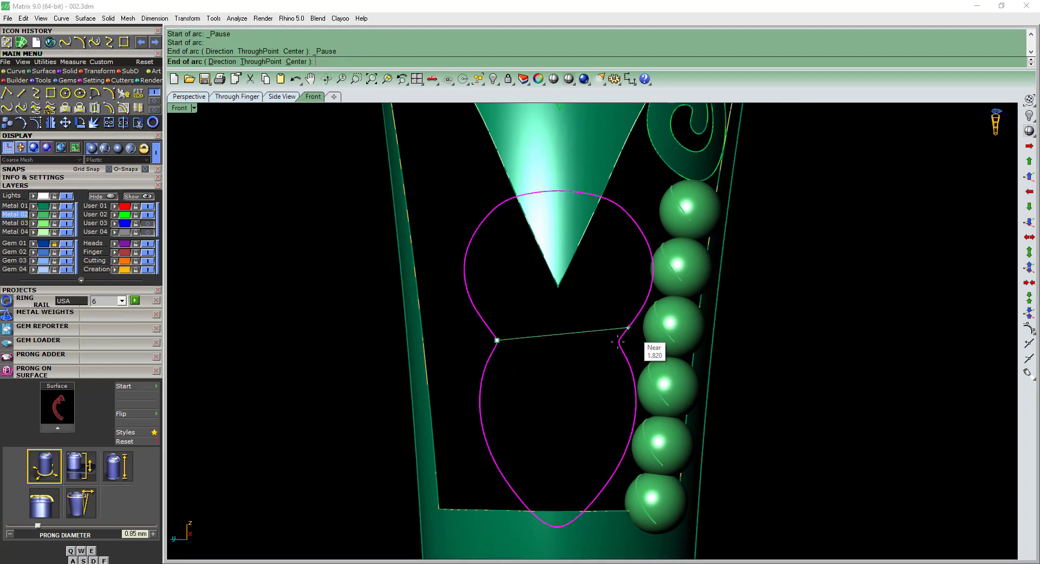
click(618, 342)
key(F2)
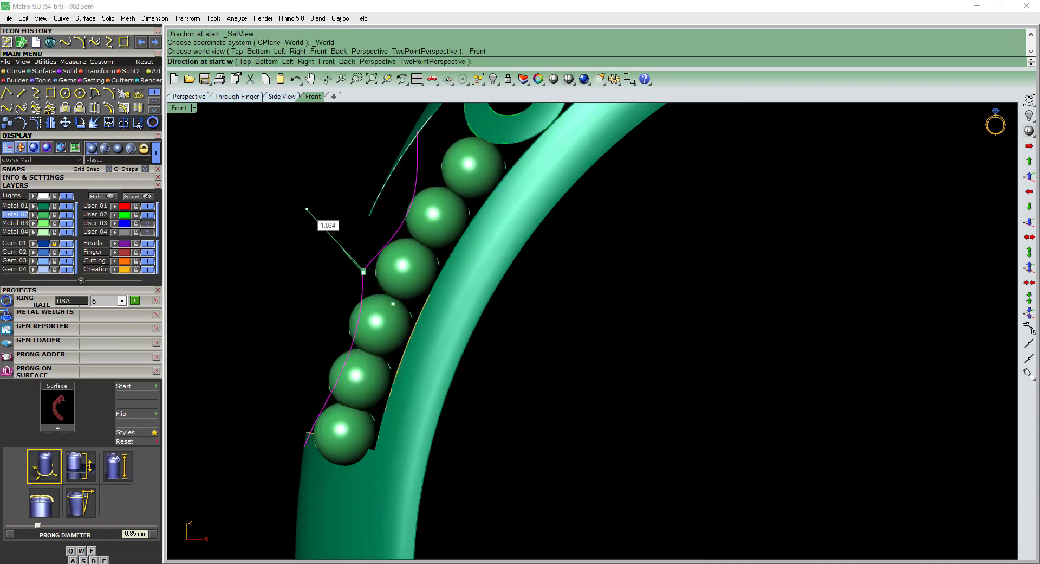
click(265, 223)
Rebuild the waist arc with a point count of 4 and degree 3.
click(325, 234)
scroll(324, 237, up, 4)
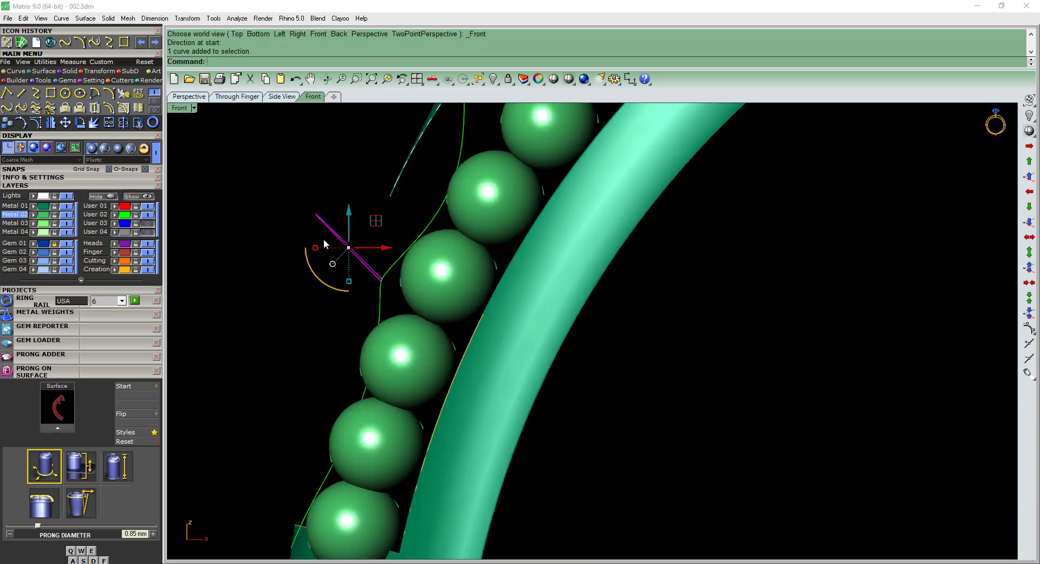
right_drag(324, 237, 372, 242)
key(F10)
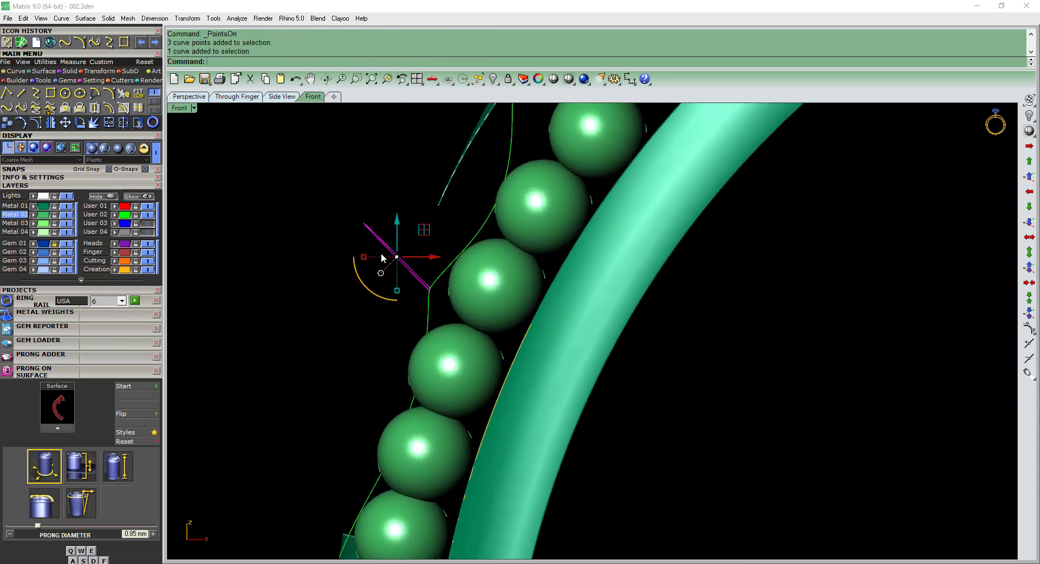
text(rr)
key(Return)
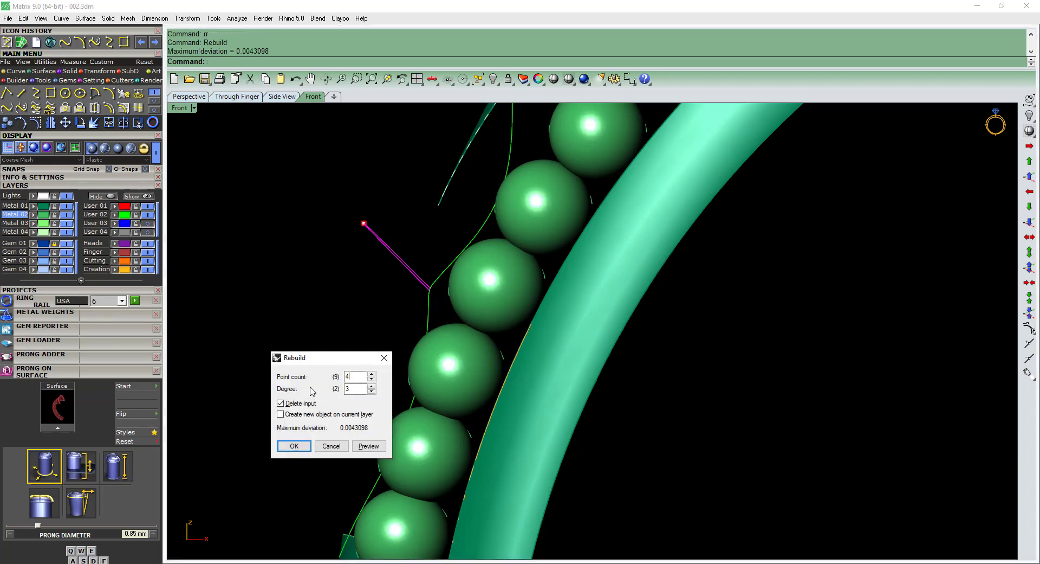
key(Return)
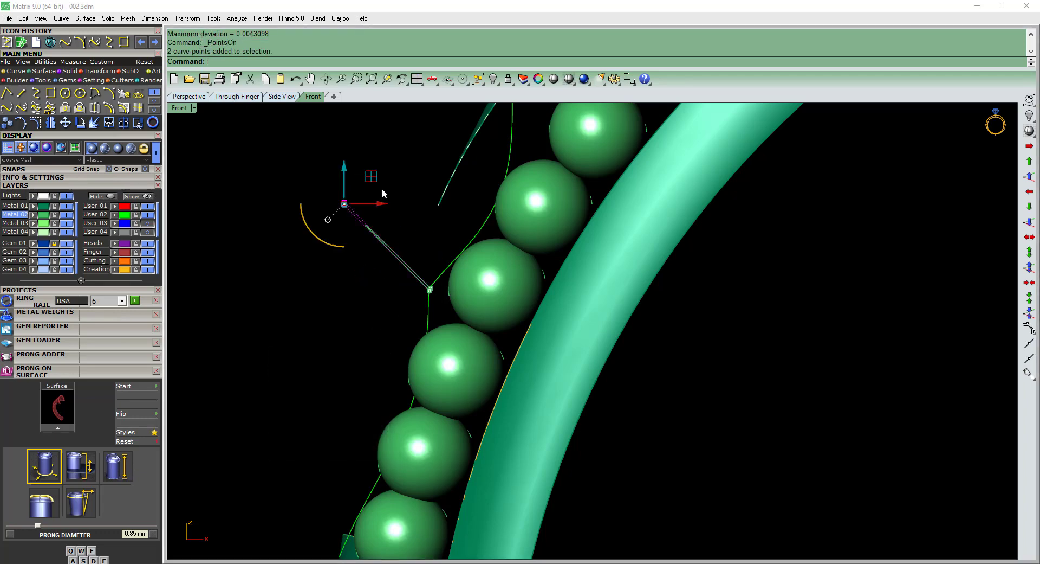
Move the waist arc's middle control points inward toward the outline and turn off its points.
scroll(479, 233, up, 2)
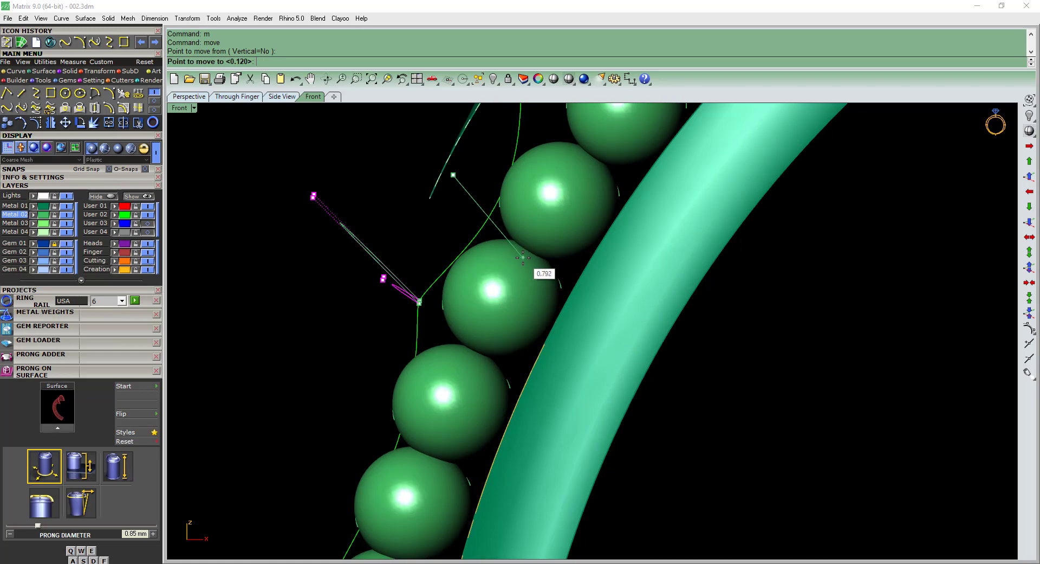
click(522, 258)
scroll(499, 259, down, 4)
ctrl+shift+right_drag(494, 259, 555, 216)
key(Escape)
key(Escape)
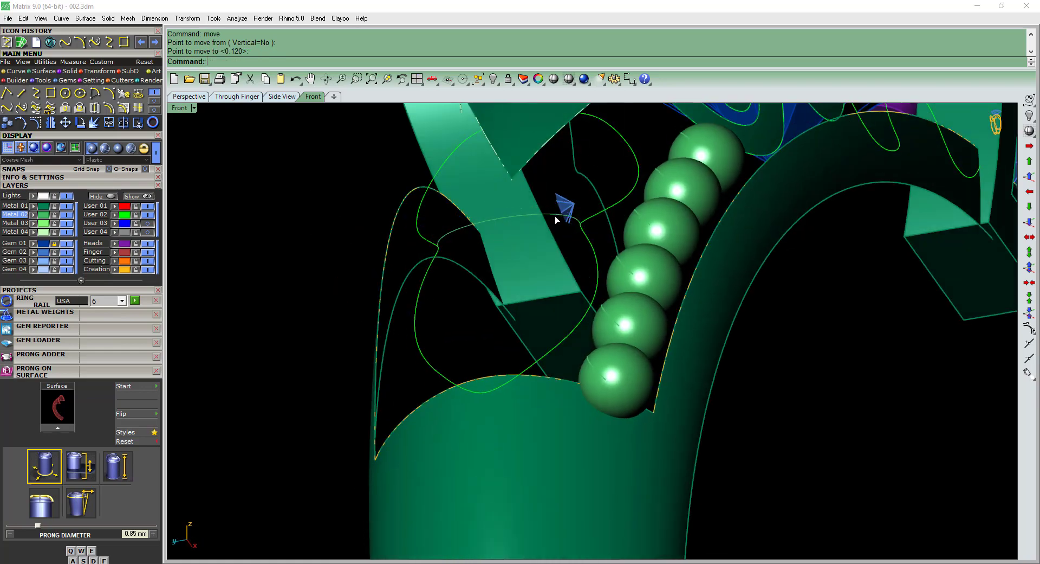
Rebuild the reshaped waist arc once more.
click(555, 216)
text(rr)
key(Return)
key(Return)
Hide the Metal 04 layer holding the leaf border surface above the lobed outline.
scroll(519, 252, down, 2)
ctrl+shift+right_drag(519, 253, 486, 357)
key(Escape)
scroll(478, 326, down, 4)
right_drag(474, 316, 437, 418)
click(478, 323)
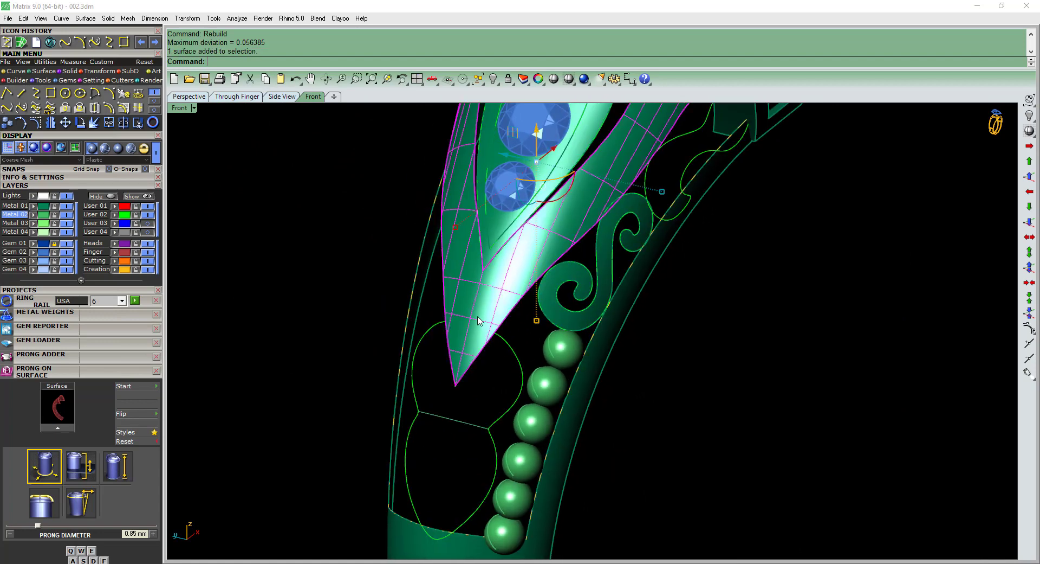
scroll(478, 323, down, 2)
click(66, 232)
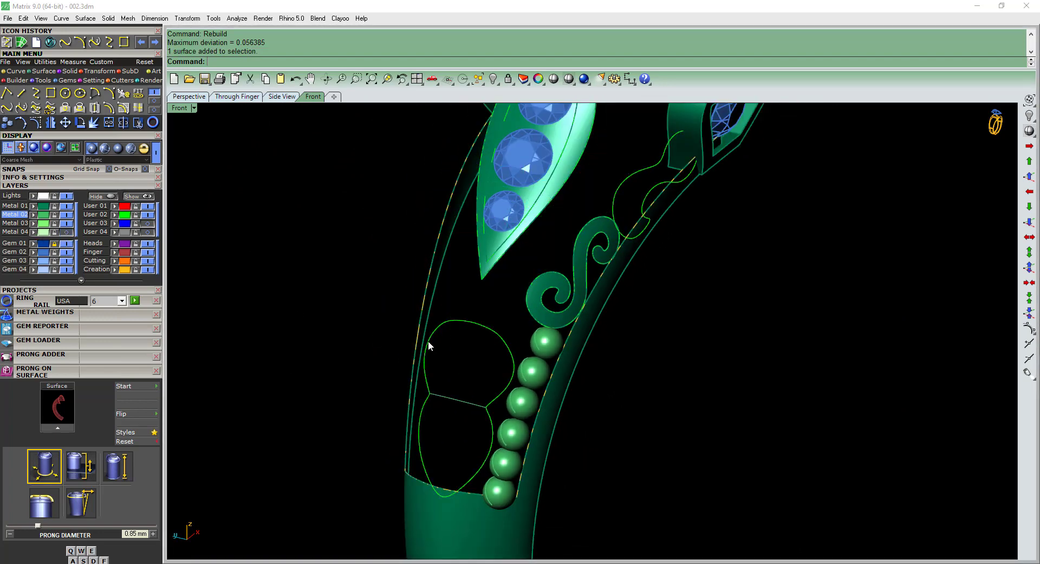
Try to draw a lengthwise arc about 4.6 mm across its ends from the lobed outline's lower tip to its upper edge.
scroll(437, 495, up, 2)
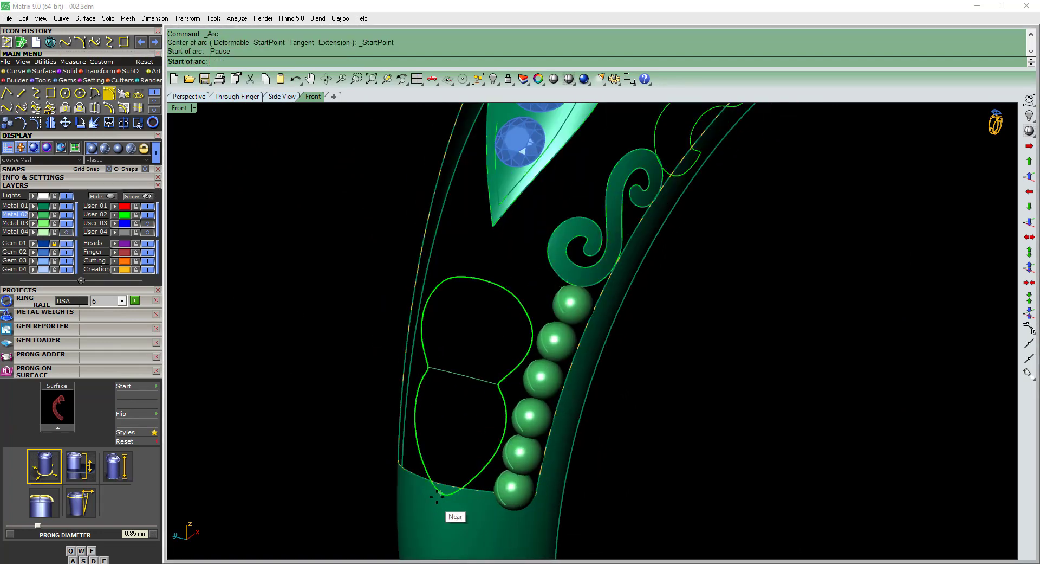
click(444, 494)
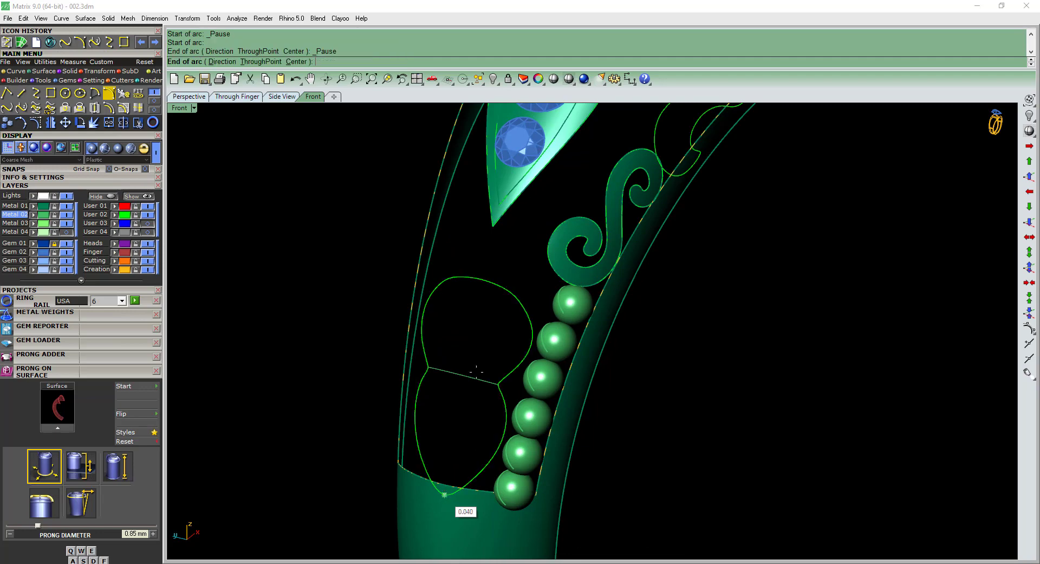
click(476, 281)
right_drag(484, 278, 531, 249)
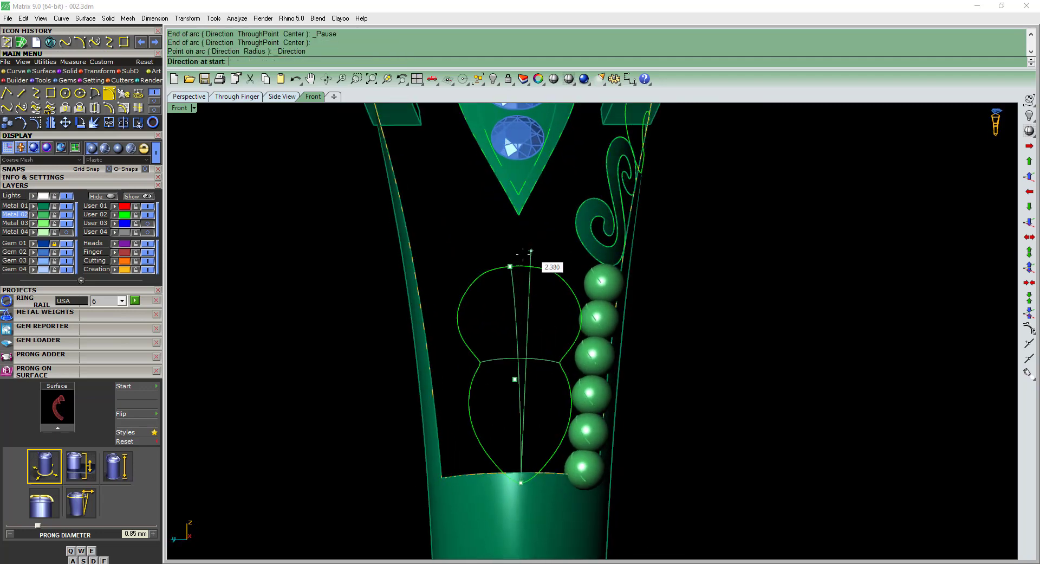
key(ctrl+F3)
key(ctrl+F2)
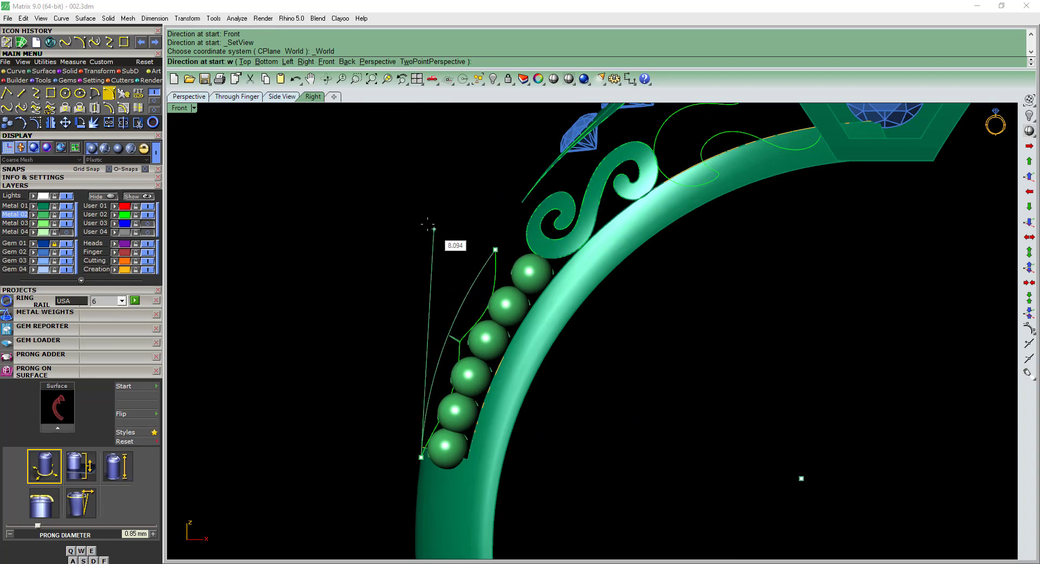
right_drag(394, 290, 534, 318)
drag(360, 261, 586, 460)
right_drag(561, 477, 546, 422)
click(527, 428)
Inspect the lengthwise arc's alignment in the Top view and delete the arc.
key(ctrl+F1)
scroll(475, 272, up, 5)
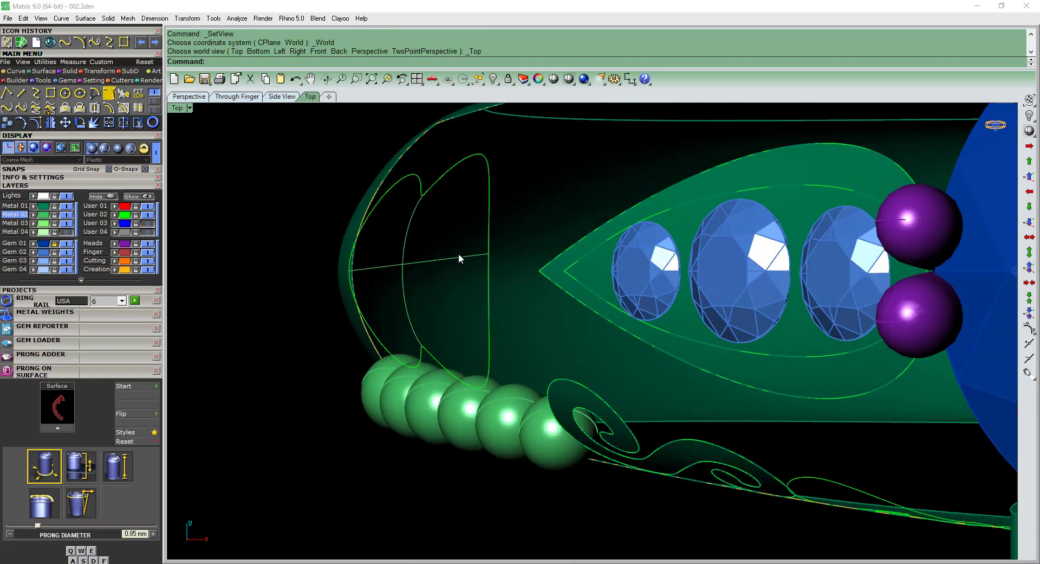
click(459, 253)
key(ctrl+F3)
scroll(493, 267, down, 4)
key(Delete)
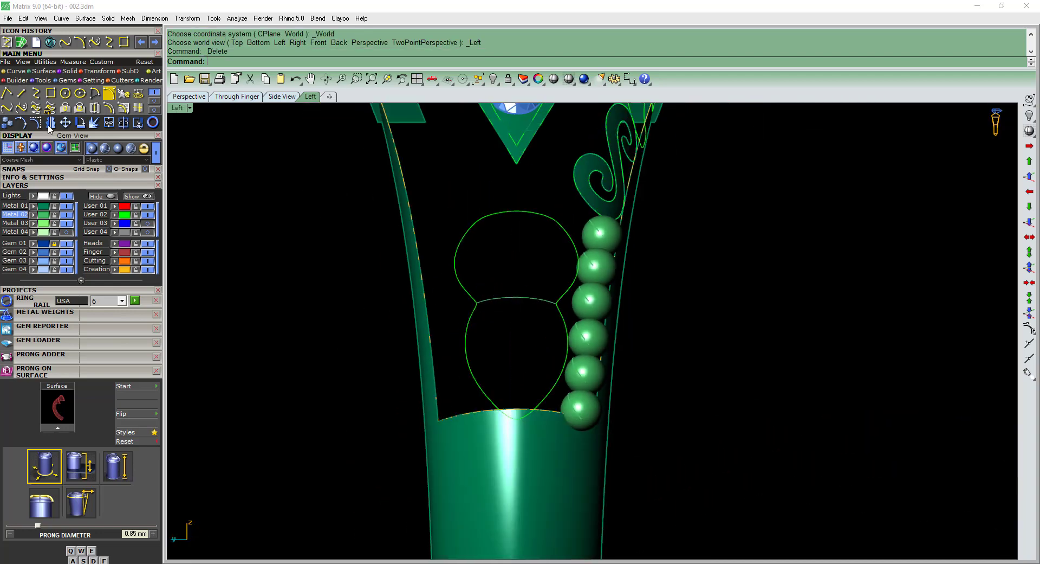
Show the grid and draw an outward-curving arc about 4.6 mm across its ends along the lobed outline's centerline, from upper edge to lower tip.
click(109, 94)
scroll(528, 233, up, 5)
key(F7)
scroll(529, 198, down, 5)
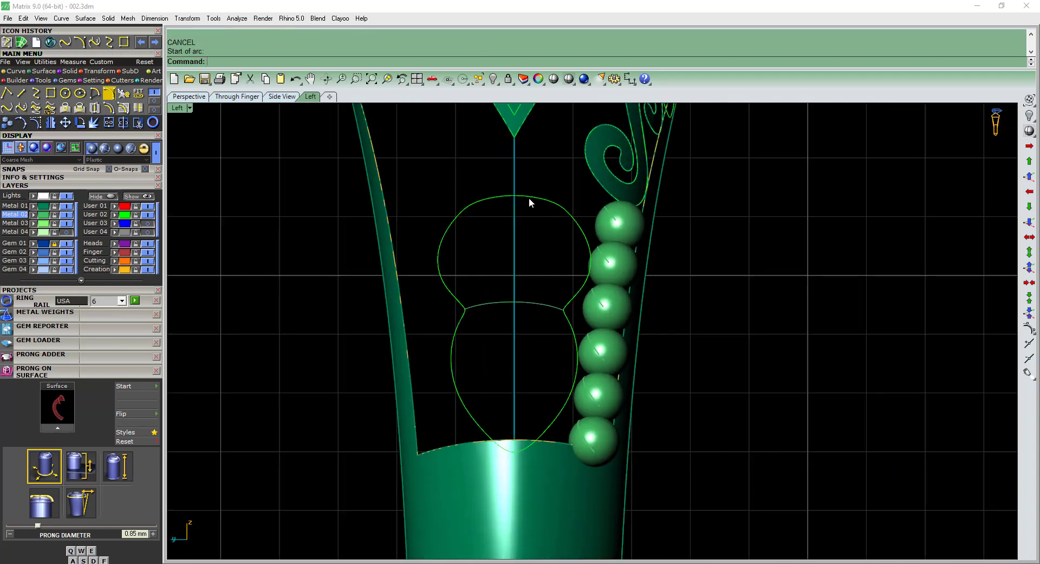
right_click(528, 201)
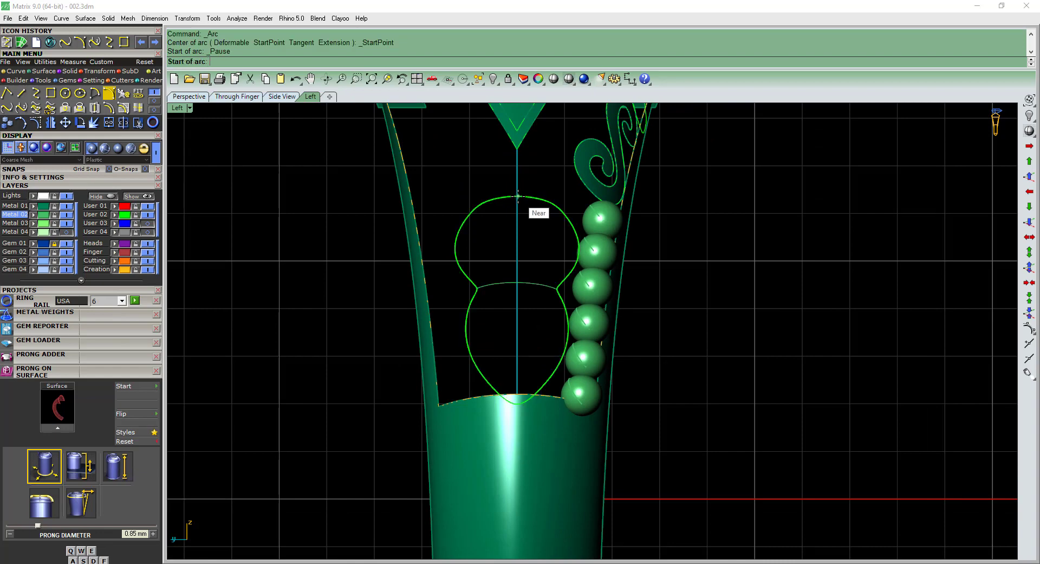
click(518, 196)
scroll(522, 398, up, 2)
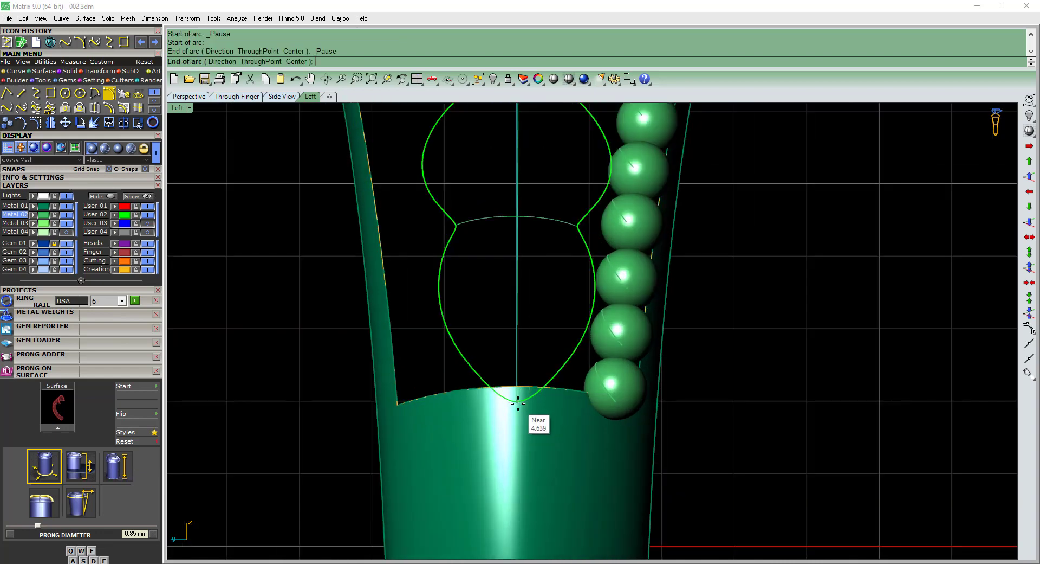
click(515, 405)
key(ctrl+F2)
scroll(446, 317, down, 4)
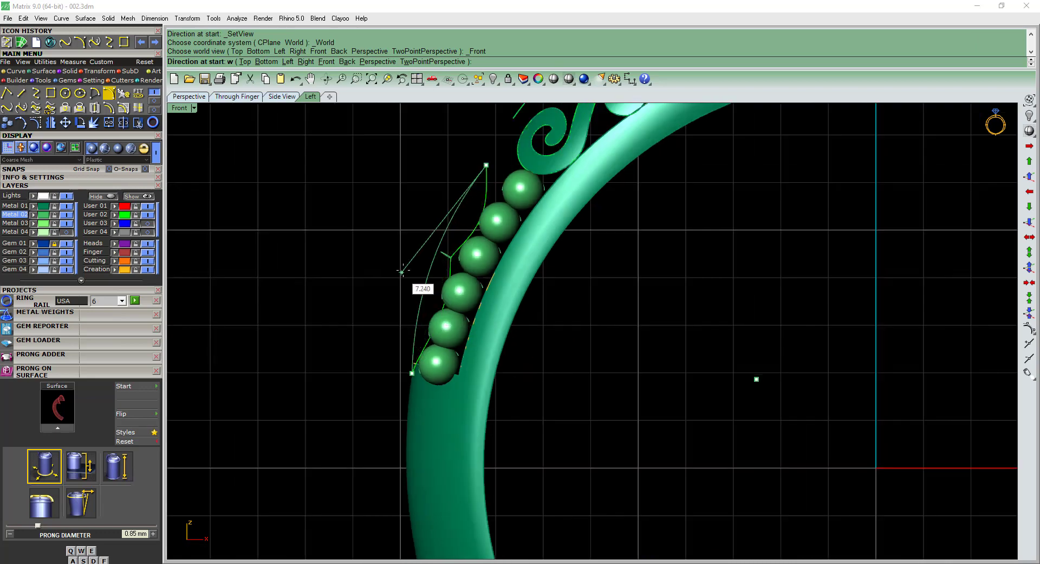
click(400, 278)
Nudge the lengthwise arc's control point inward in the Front view and turn off its points.
click(421, 280)
scroll(420, 268, up, 4)
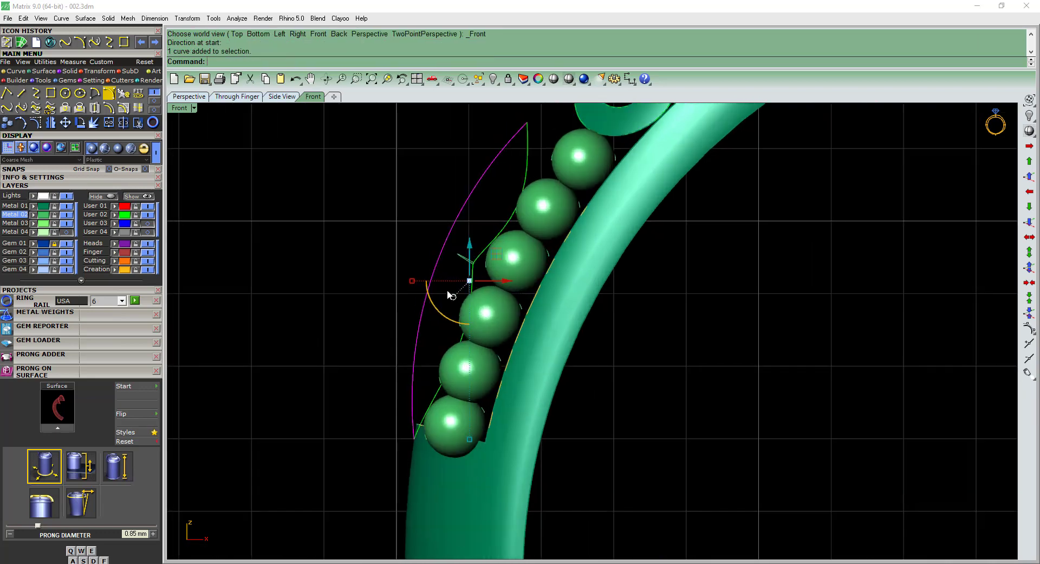
key(F10)
drag(453, 270, 458, 273)
scroll(487, 312, down, 4)
ctrl+shift+right_drag(488, 312, 585, 333)
key(Escape)
key(Escape)
Split the lobed outline into two halves at the upper and lower ends of the lengthwise arc.
ctrl+shift+right_drag(512, 295, 535, 296)
click(532, 298)
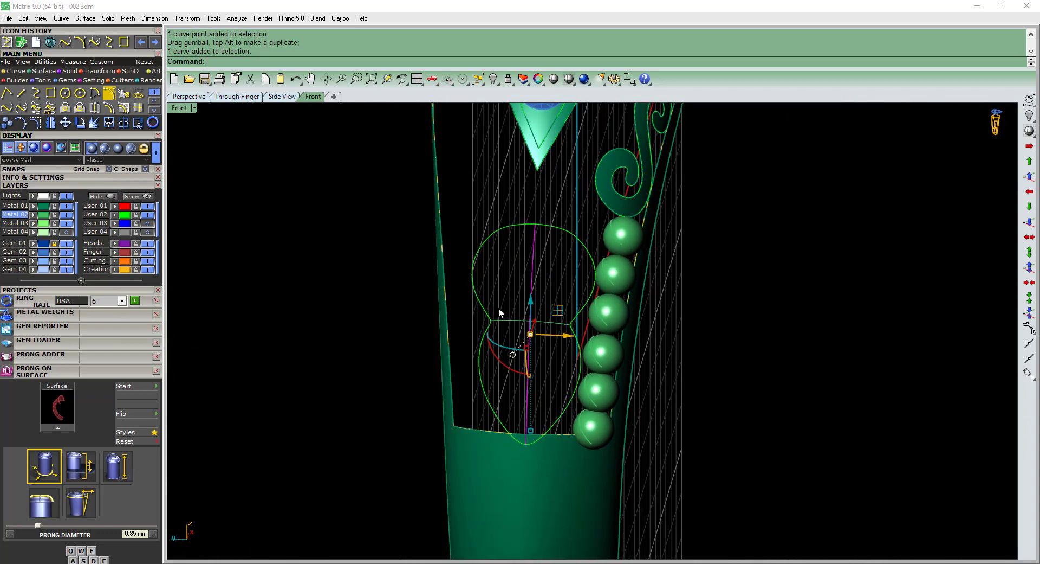
click(483, 309)
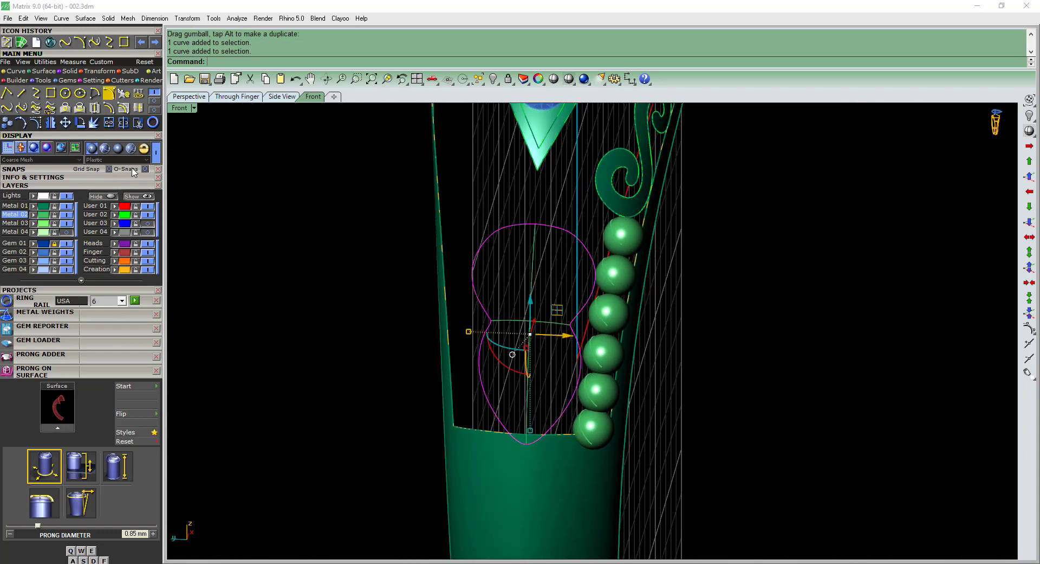
click(535, 223)
click(532, 446)
right_click(532, 447)
scroll(510, 434, down, 2)
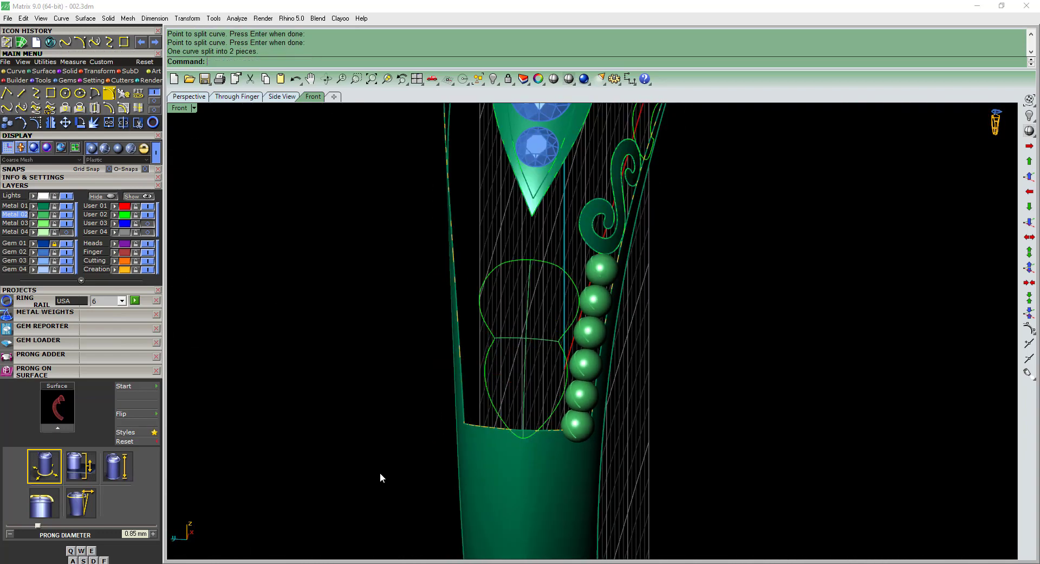
Group the two outline halves with both cross arcs and build a curve network surface from them.
drag(381, 478, 607, 237)
ctrl+shift+right_drag(607, 237, 548, 288)
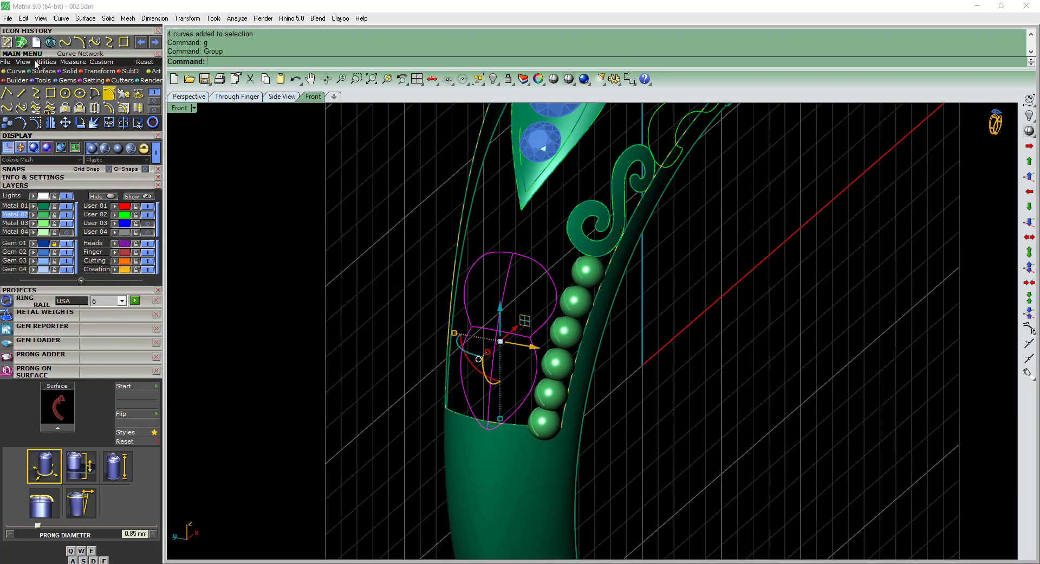
click(21, 42)
key(Return)
scroll(496, 280, down, 2)
ctrl+shift+right_drag(509, 358, 603, 302)
scroll(477, 306, up, 2)
right_click(479, 306)
key(Escape)
key(Escape)
scroll(531, 348, down, 4)
scroll(596, 233, up, 6)
Draw an arc about 0.58 mm across its ends over the narrow neck of the scroll outline beside the clover setting, bulging outward in the Left view.
click(593, 275)
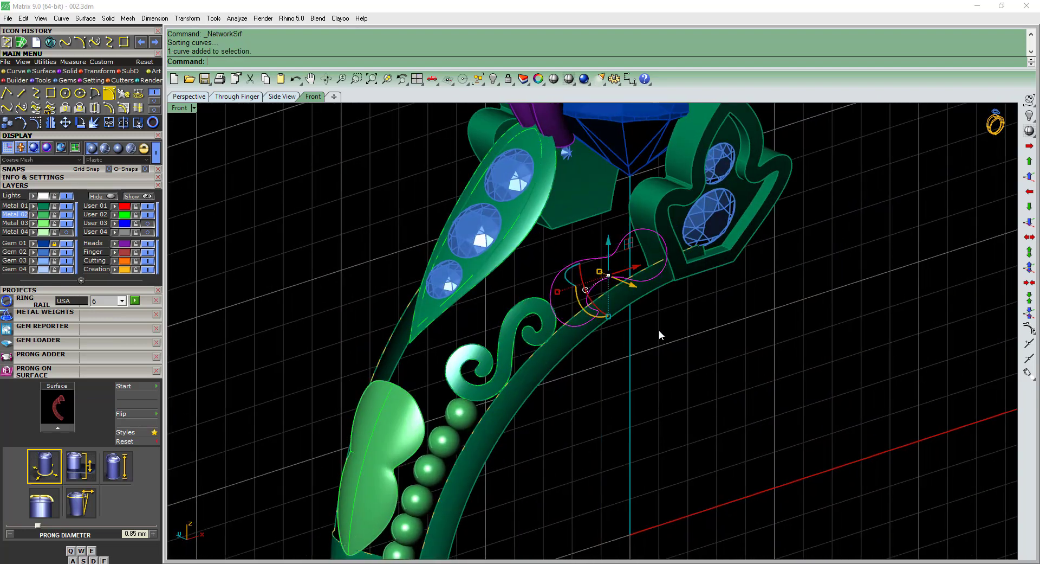
ctrl+shift+right_drag(659, 329, 573, 327)
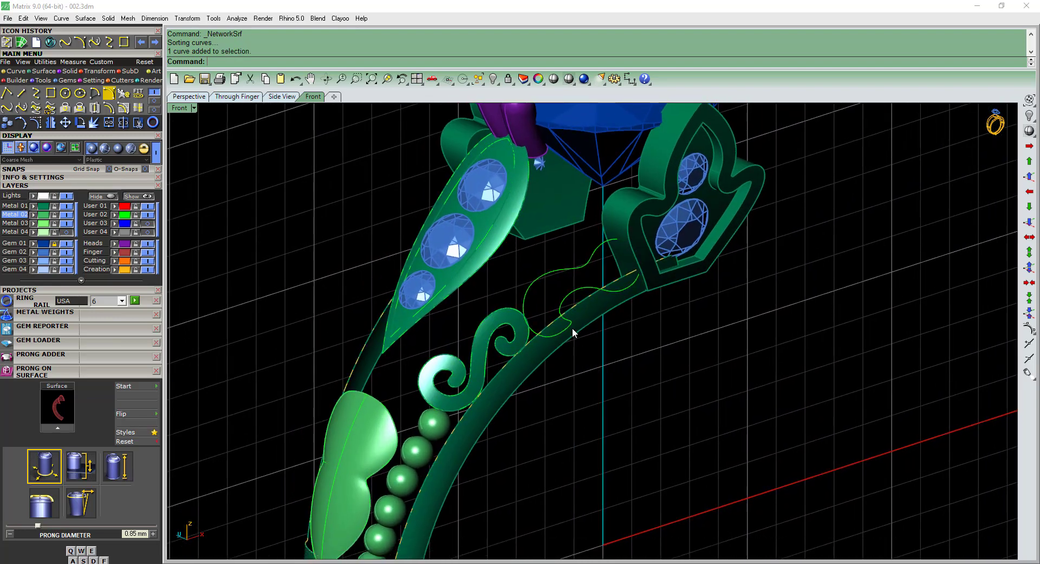
click(109, 93)
scroll(597, 293, up, 5)
click(572, 255)
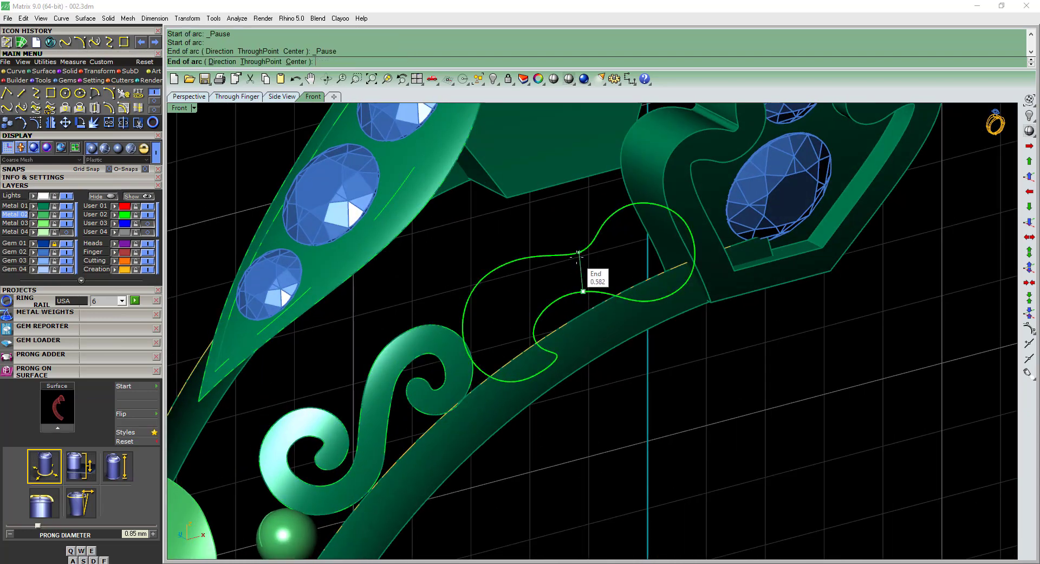
click(577, 257)
key(F3)
scroll(736, 229, up, 2)
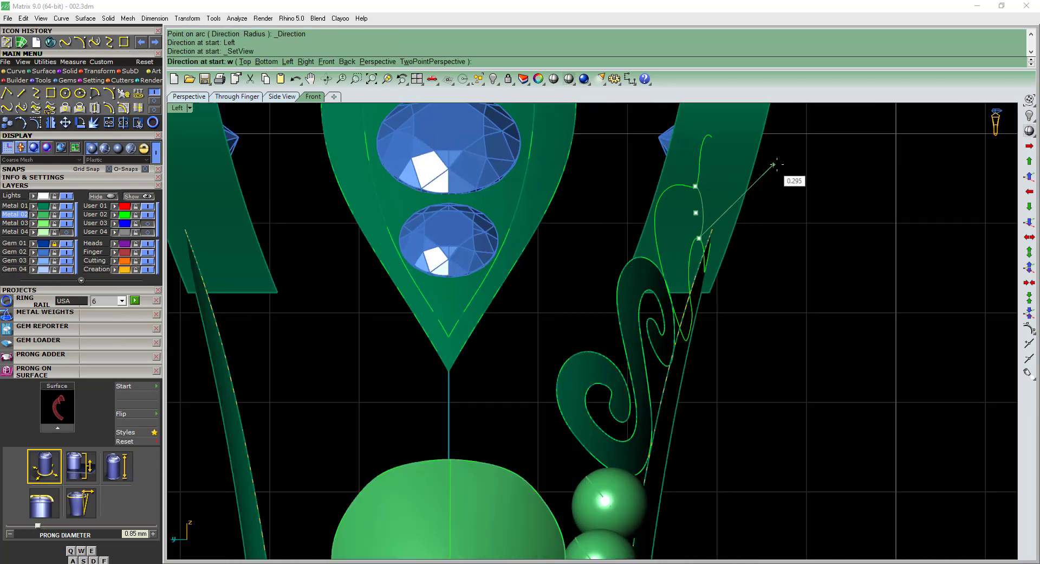
click(781, 167)
ctrl+shift+right_drag(785, 266, 747, 290)
right_drag(666, 289, 629, 431)
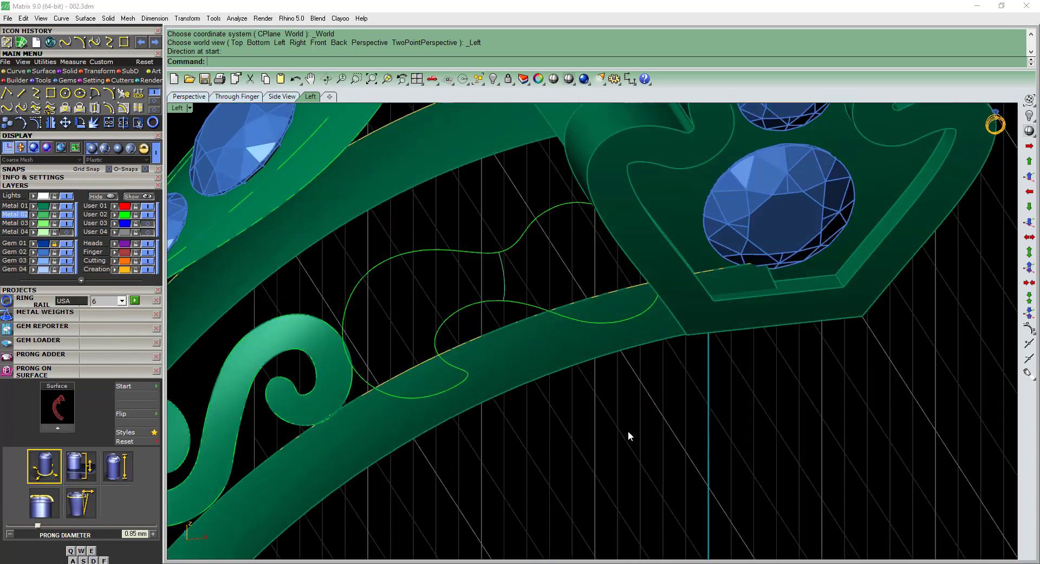
Split the scroll outline beside the clover setting into two separate rail curves.
click(464, 306)
right_drag(408, 326, 576, 460)
key(Escape)
scroll(483, 363, down, 4)
scroll(479, 328, up, 2)
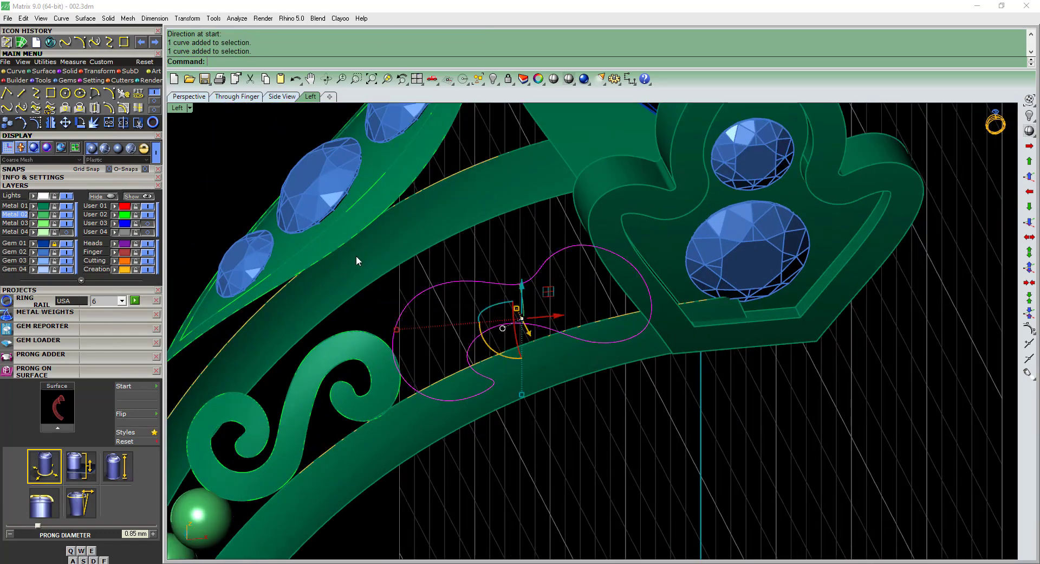
right_click(123, 124)
scroll(505, 375, up, 2)
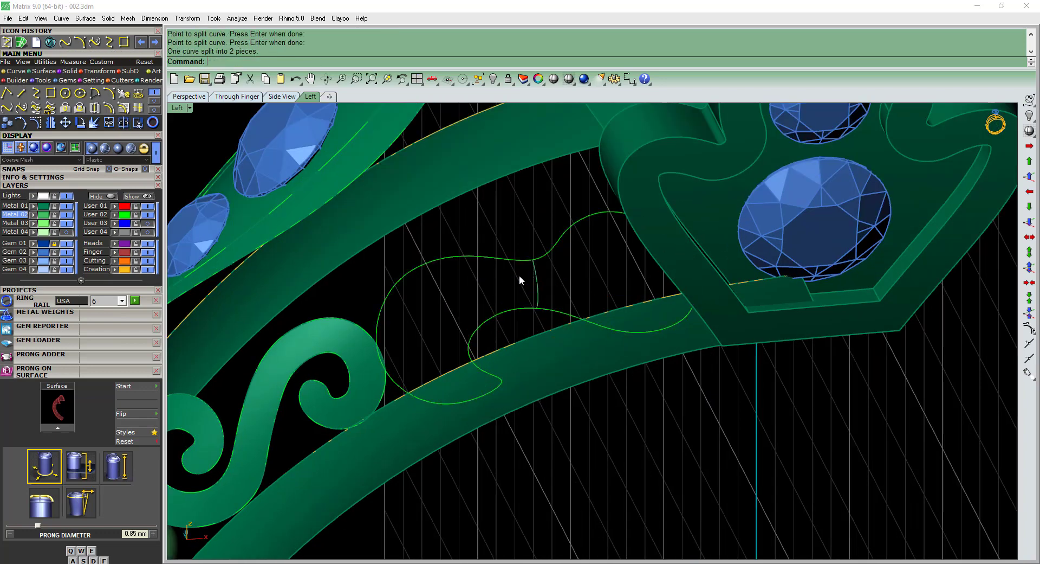
text(s2)
key(space)
click(488, 256)
click(509, 309)
click(539, 291)
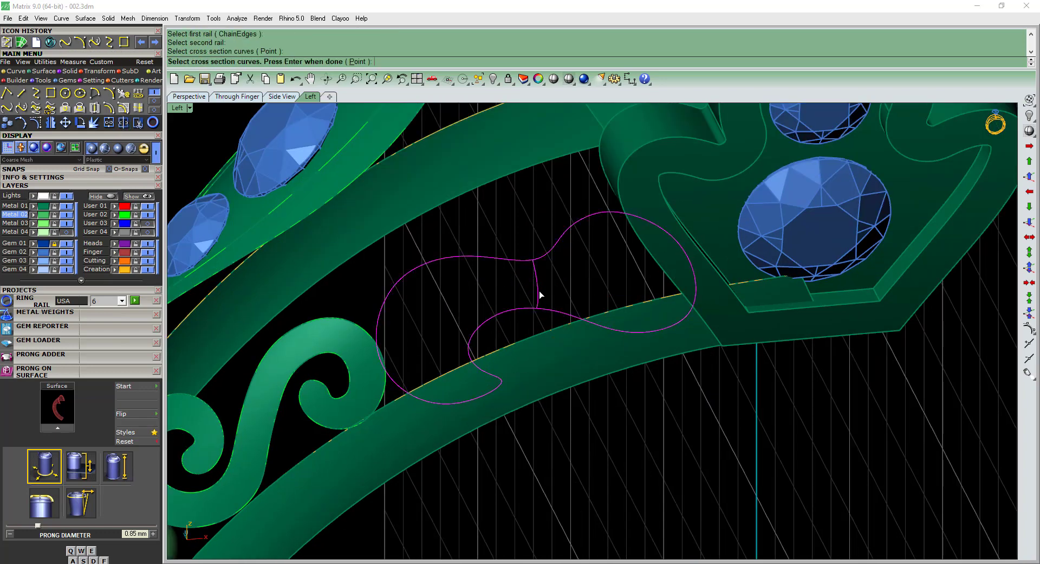
right_click(539, 292)
key(Escape)
Sweep the neck arc along both outline rails with Sweep2 over the hooked lobe, adding an alignment slash across the rails.
right_drag(519, 324, 492, 331)
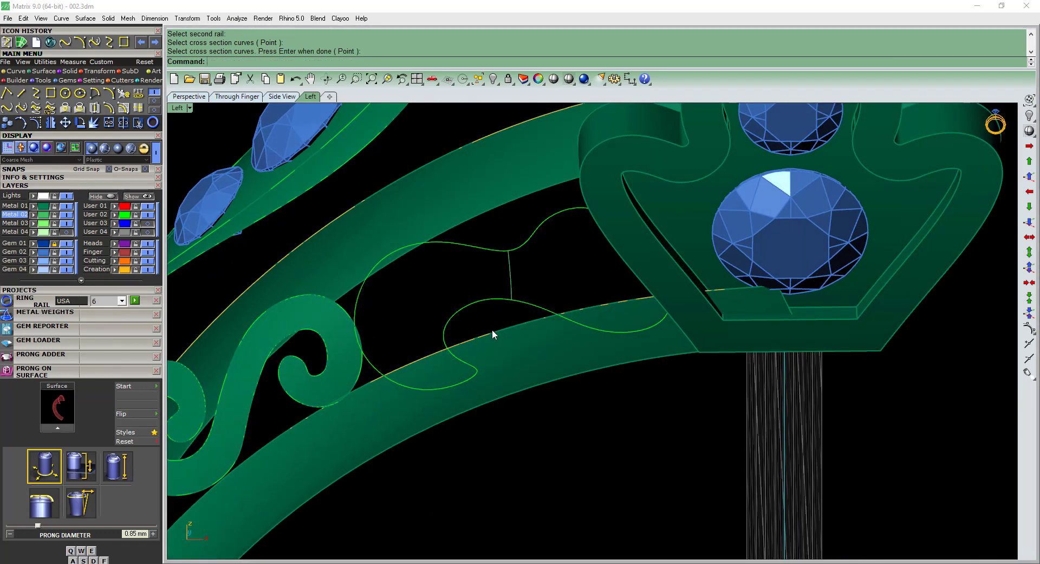
text(s2)
key(space)
click(478, 298)
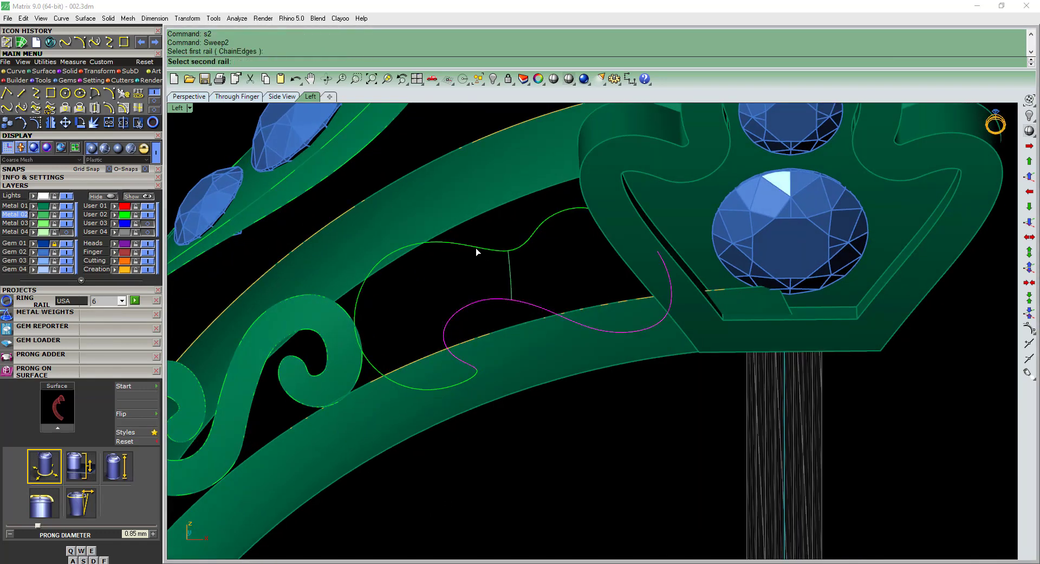
click(471, 250)
click(508, 275)
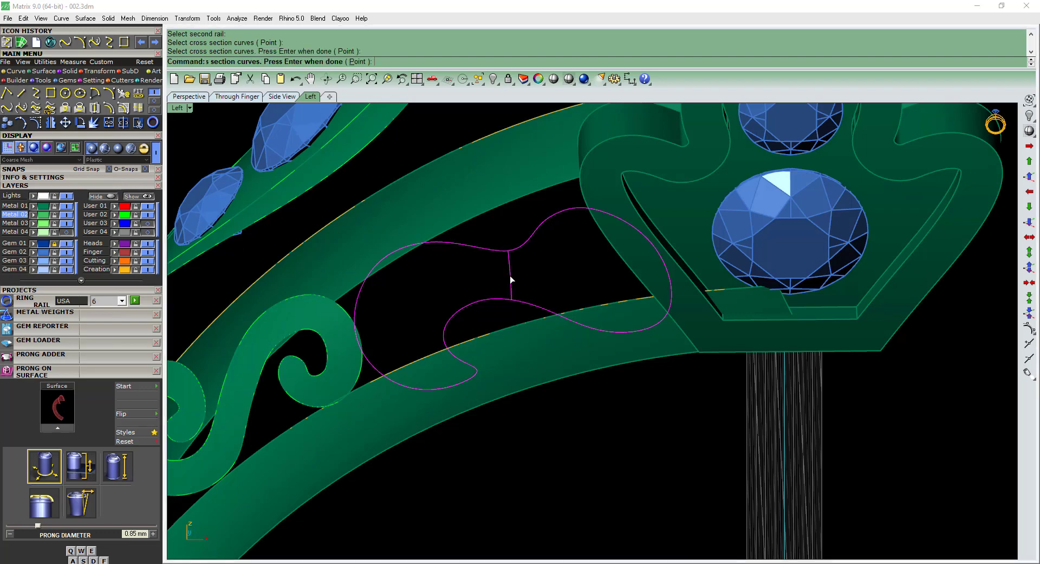
right_click(510, 275)
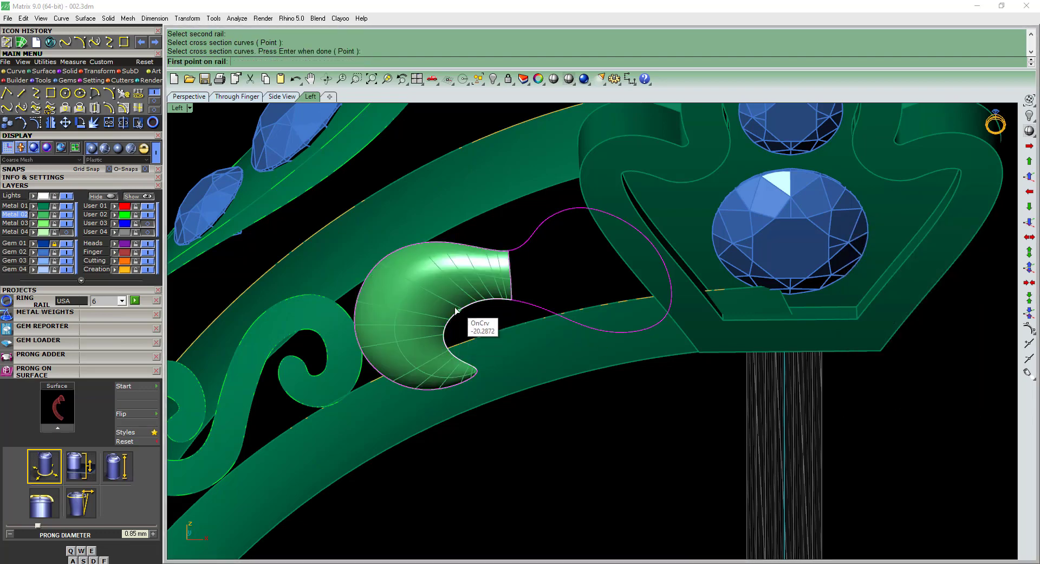
click(392, 263)
right_click(402, 343)
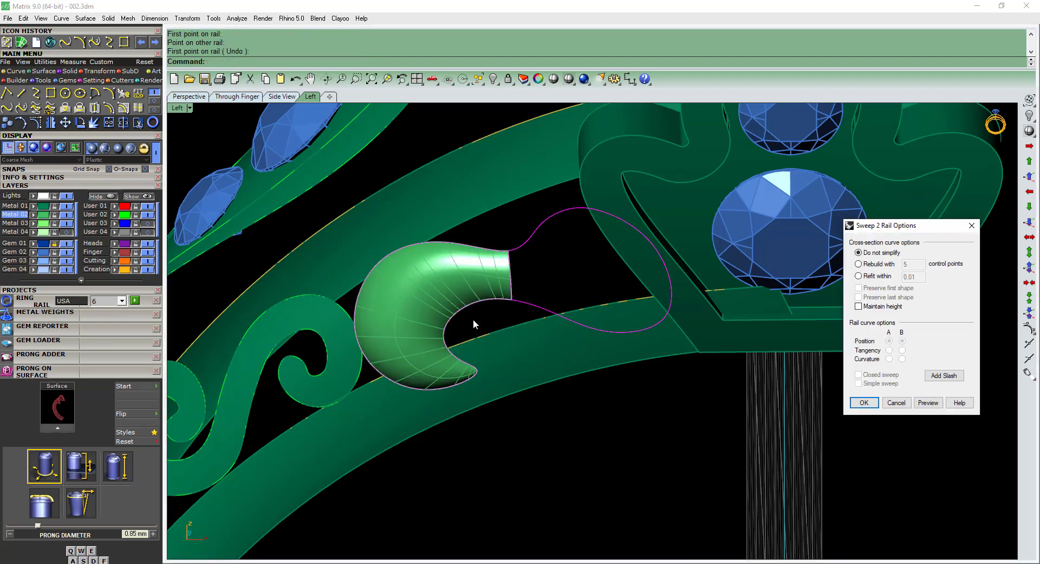
key(Return)
Sweep the same neck arc along the two remaining outline rails toward the clover setting, using Sweep2.
right_drag(564, 275, 523, 293)
scroll(524, 292, down, 2)
scroll(509, 311, down, 3)
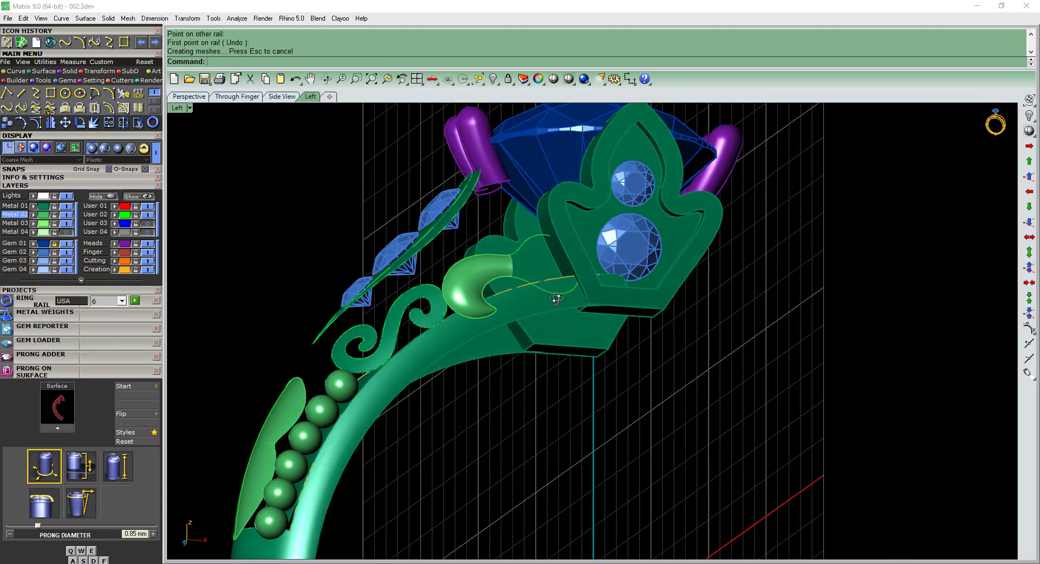
scroll(519, 312, up, 2)
scroll(519, 312, up, 3)
text(s2)
key(Return)
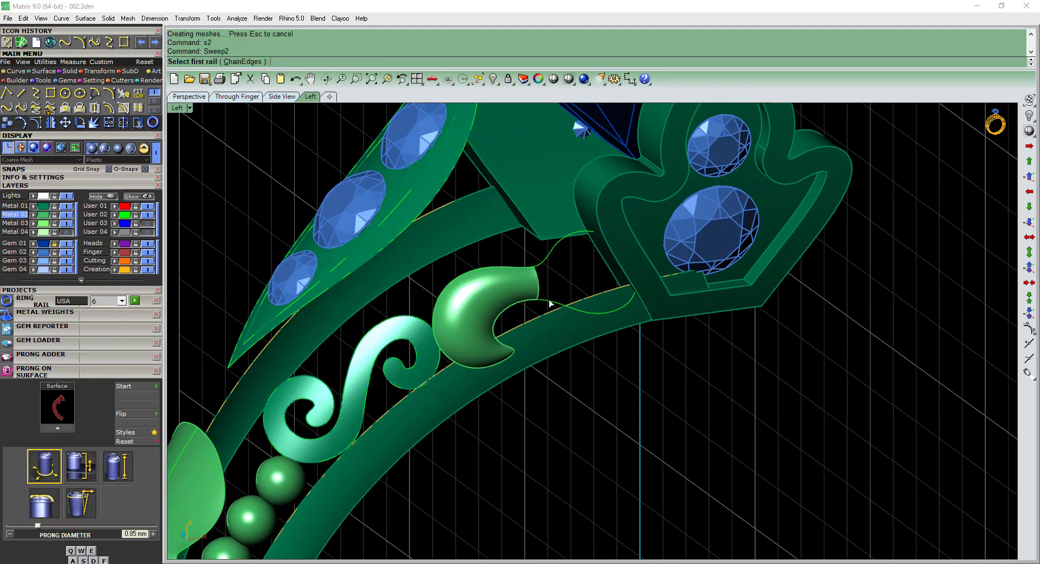
click(550, 298)
scroll(547, 277, up, 2)
click(542, 252)
click(539, 284)
click(544, 283)
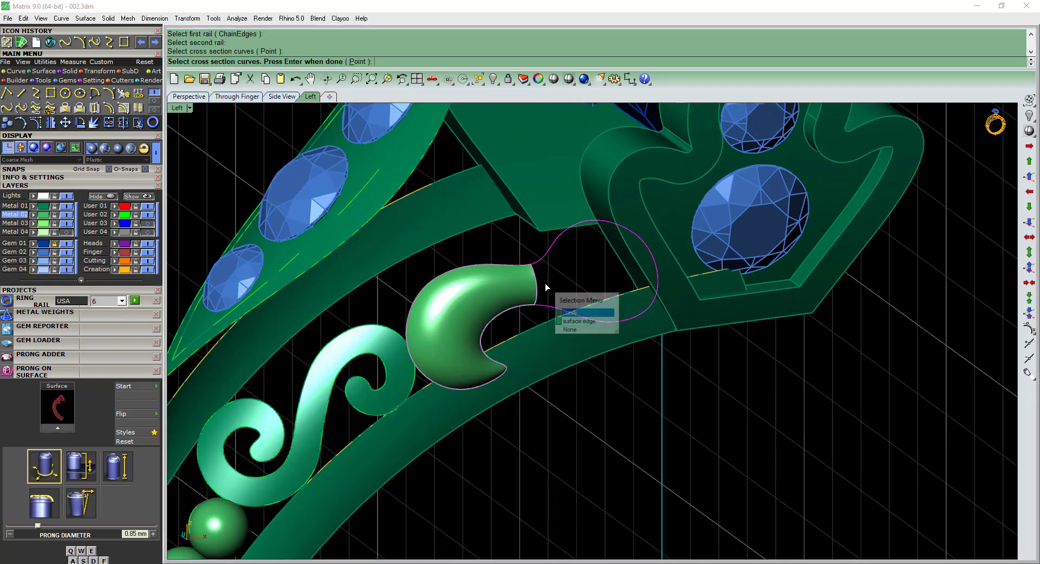
right_click(545, 283)
key(Return)
Examine the swept scroll ornament and the lobed shoulder surface from several angles.
scroll(568, 288, down, 5)
right_drag(577, 393, 578, 364)
scroll(578, 364, up, 4)
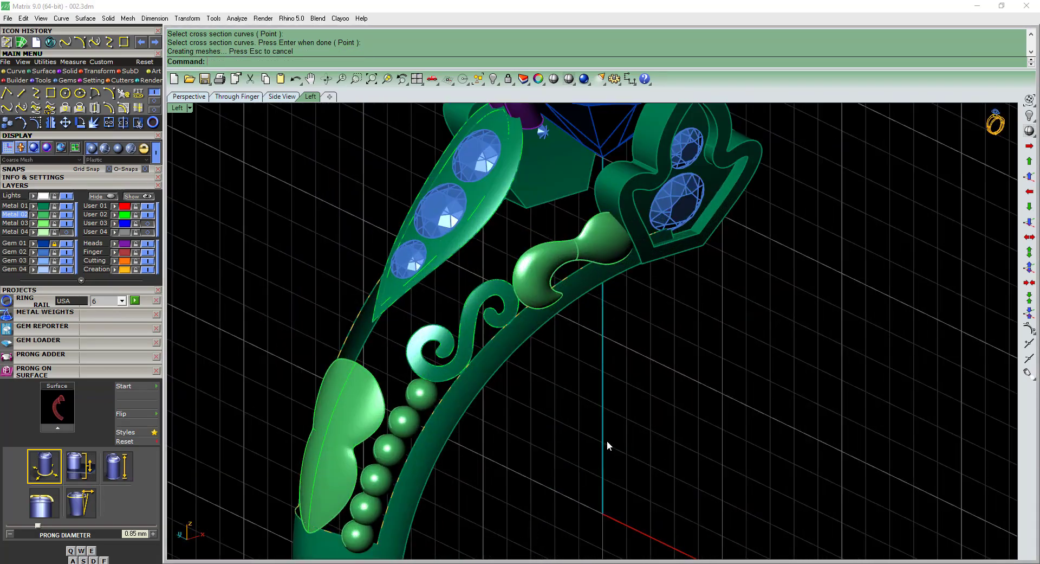
right_drag(609, 441, 668, 370)
click(405, 363)
click(520, 414)
right_drag(520, 414, 593, 354)
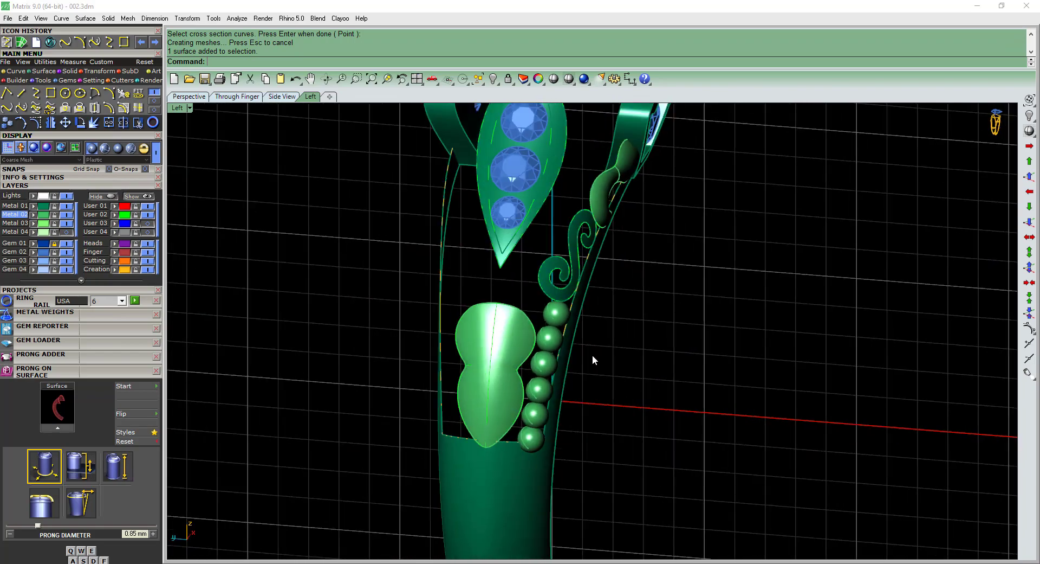
scroll(518, 355, up, 2)
click(518, 355)
scroll(510, 393, down, 5)
right_drag(510, 393, 476, 331)
scroll(506, 324, up, 5)
click(500, 308)
scroll(499, 309, down, 6)
scroll(476, 331, up, 5)
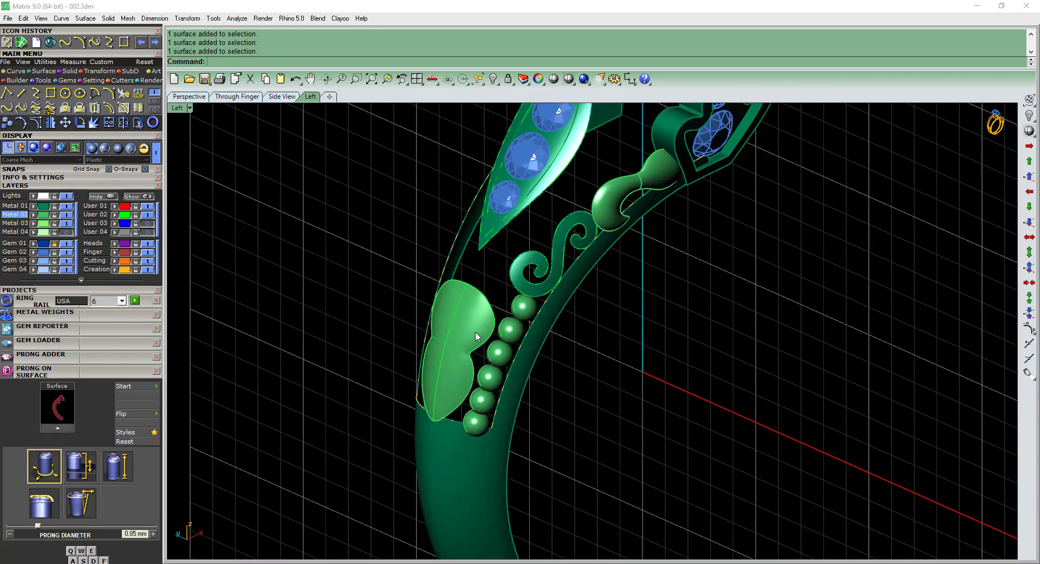
right_drag(565, 344, 490, 359)
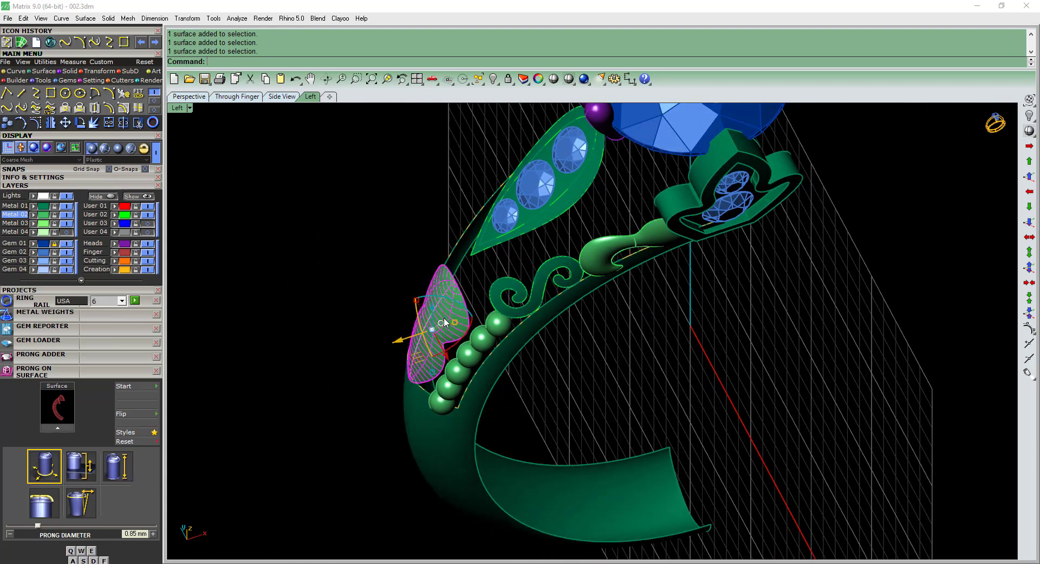
Delete the lobed network surface on the shoulder above the band.
right_drag(637, 409, 506, 280)
scroll(479, 325, up, 4)
click(473, 331)
key(Delete)
Ungroup the lobed outline curves and delete the cross arc at the waist.
scroll(505, 280, up, 4)
key(ctrl+shift+g)
click(508, 246)
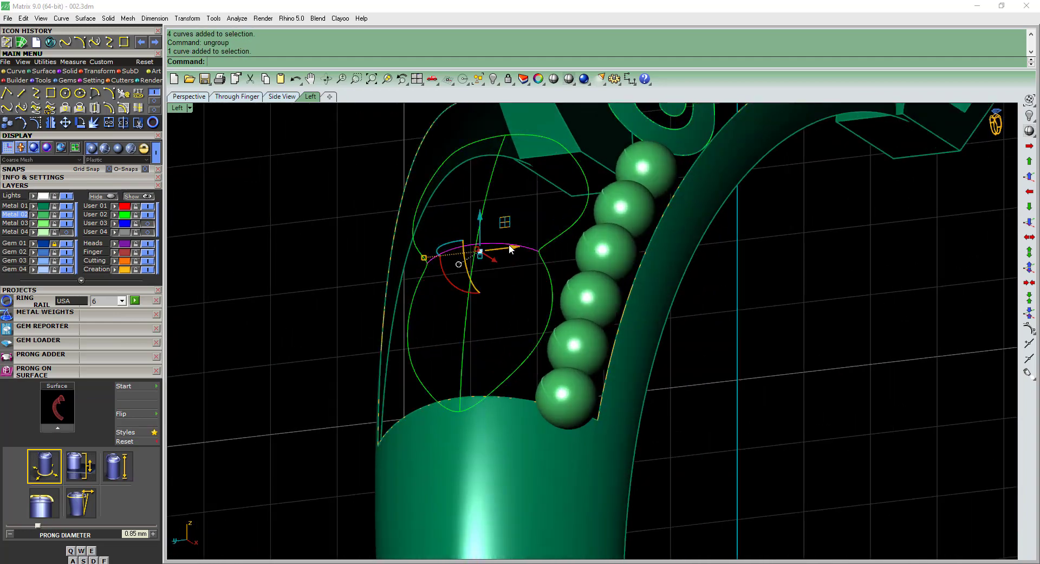
right_drag(509, 243, 511, 354)
key(Delete)
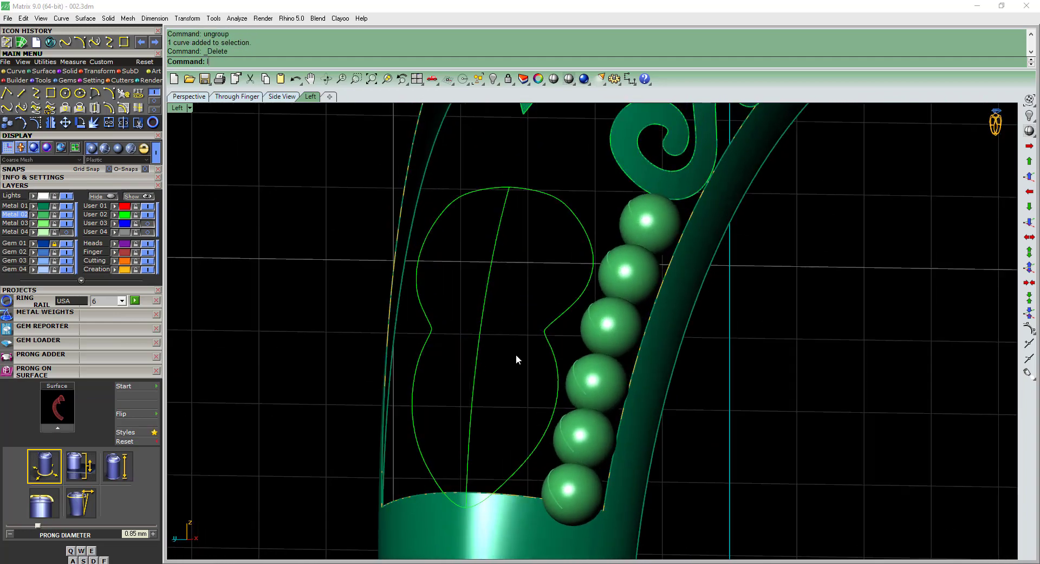
Try a line about 0.96 mm long from the waist notch beside the beads to the lengthwise arc, and delete it.
text(li)
key(Return)
click(545, 329)
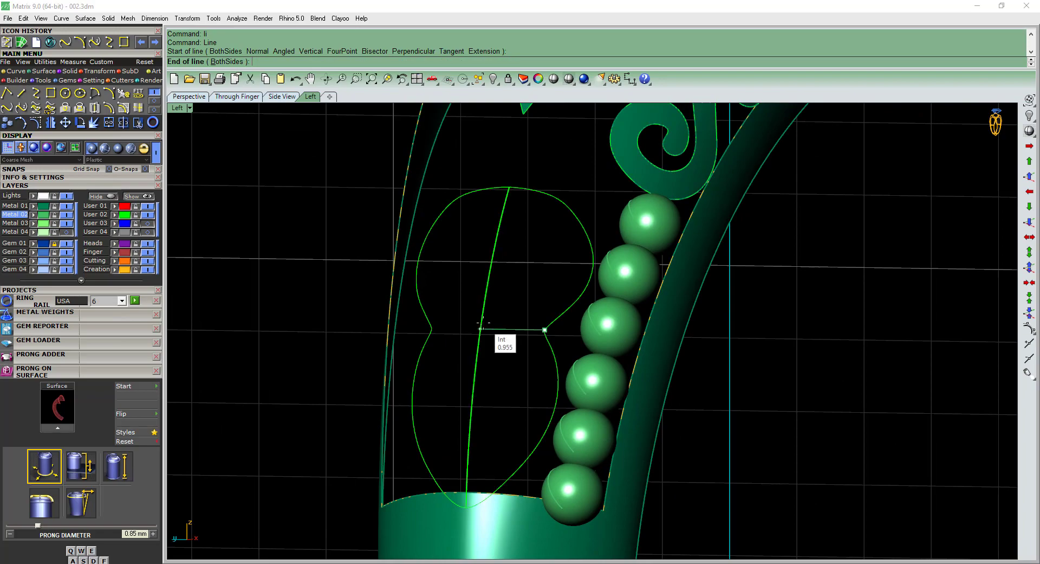
click(481, 328)
right_drag(483, 322, 528, 382)
click(510, 283)
key(Delete)
Draw a line from the waist notch beside the beads to the lengthwise arc.
scroll(529, 382, up, 4)
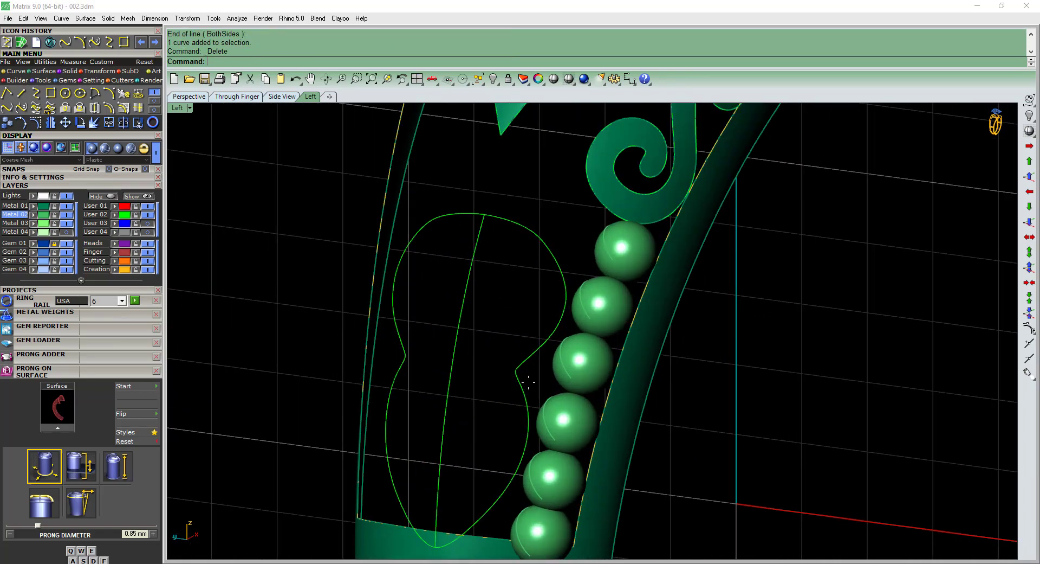
click(517, 370)
click(458, 361)
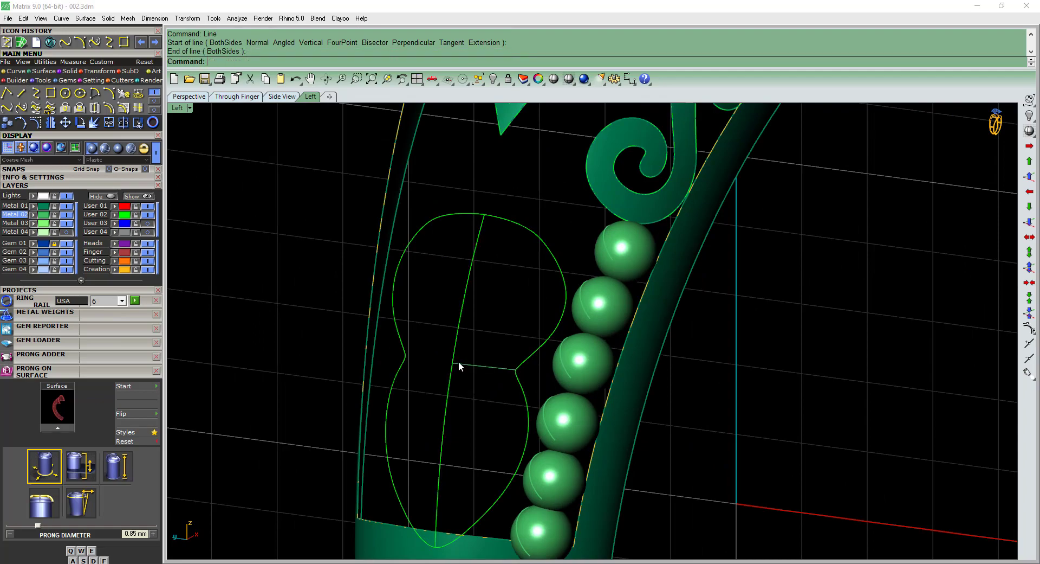
Try to mirror the waist line about the origin in the Top view, and undo the mirror.
click(466, 363)
key(ctrl+F1)
key(ctrl+m)
click(285, 318)
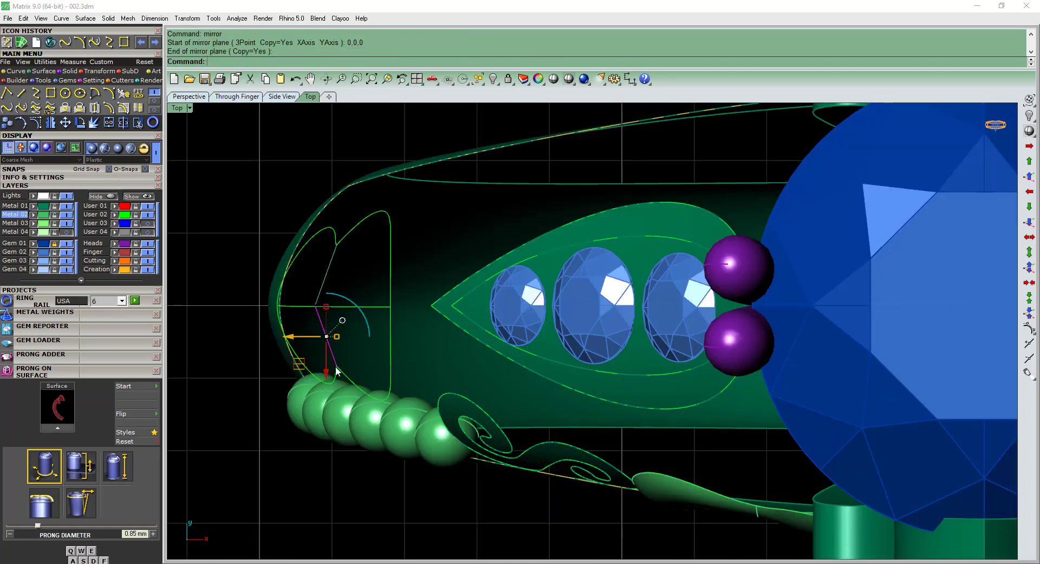
key(ctrl+F4)
right_drag(336, 366, 558, 364)
scroll(558, 369, up, 8)
right_drag(615, 437, 574, 382)
key(ctrl+z)
Draw a second line from the first line's inner end to the opposite waist notch and join both lines.
text(li)
key(Return)
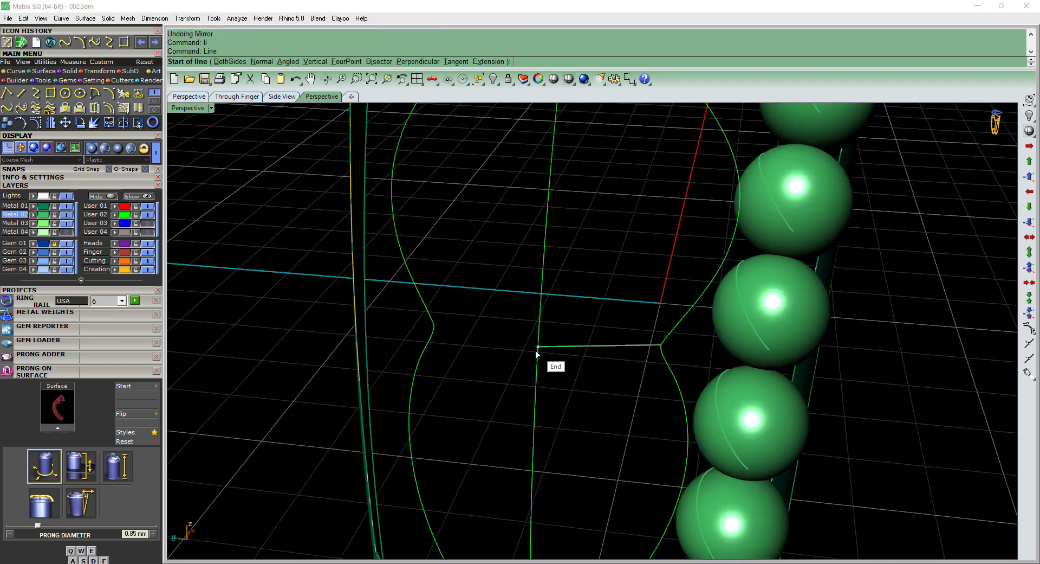
click(537, 352)
click(437, 331)
click(496, 340)
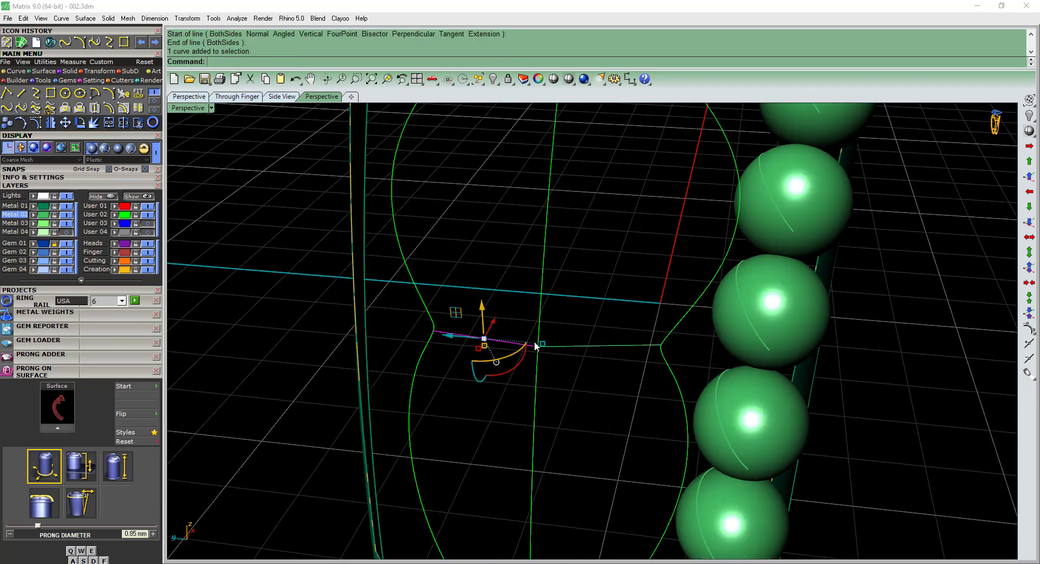
shift+click(581, 348)
shift+right_drag(582, 353, 567, 331)
scroll(537, 321, up, 5)
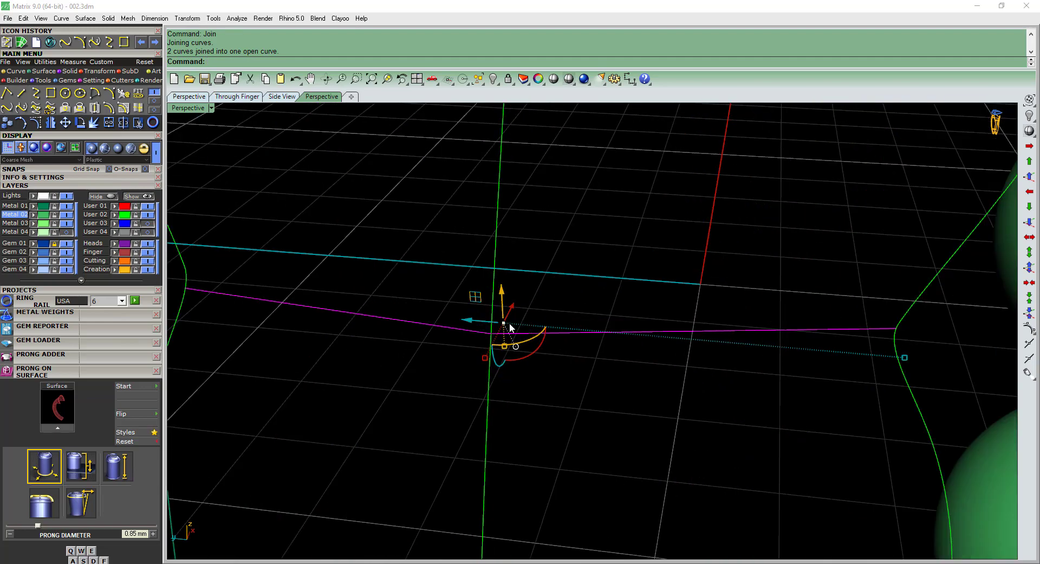
Rebuild the joined waist curve with 9 points and degree 3.
key(F10)
scroll(511, 321, up, 5)
scroll(475, 364, down, 10)
key(Escape)
click(513, 356)
text(rr)
key(Return)
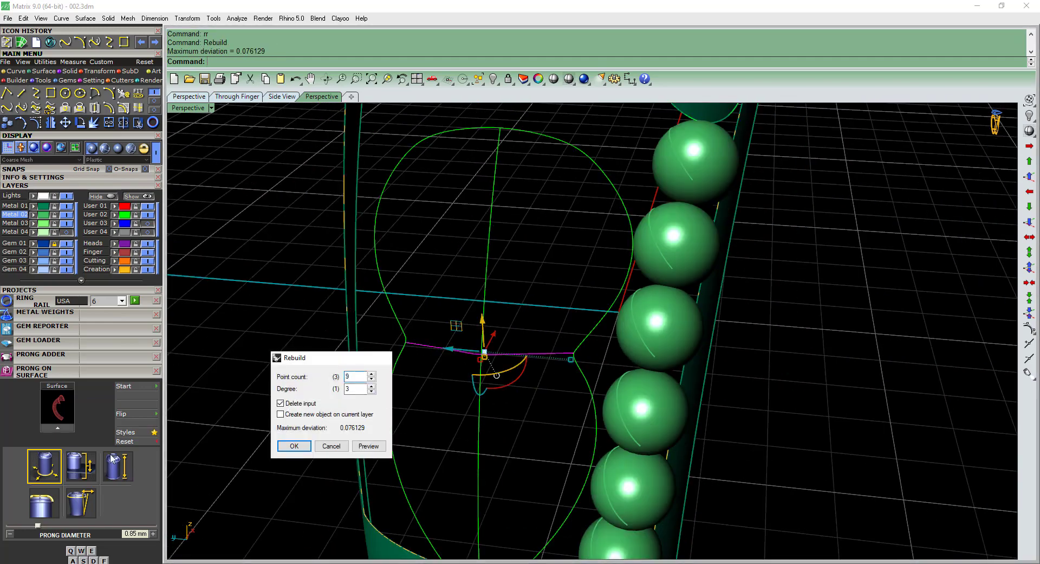
key(Return)
scroll(362, 455, down, 5)
scroll(363, 455, up, 8)
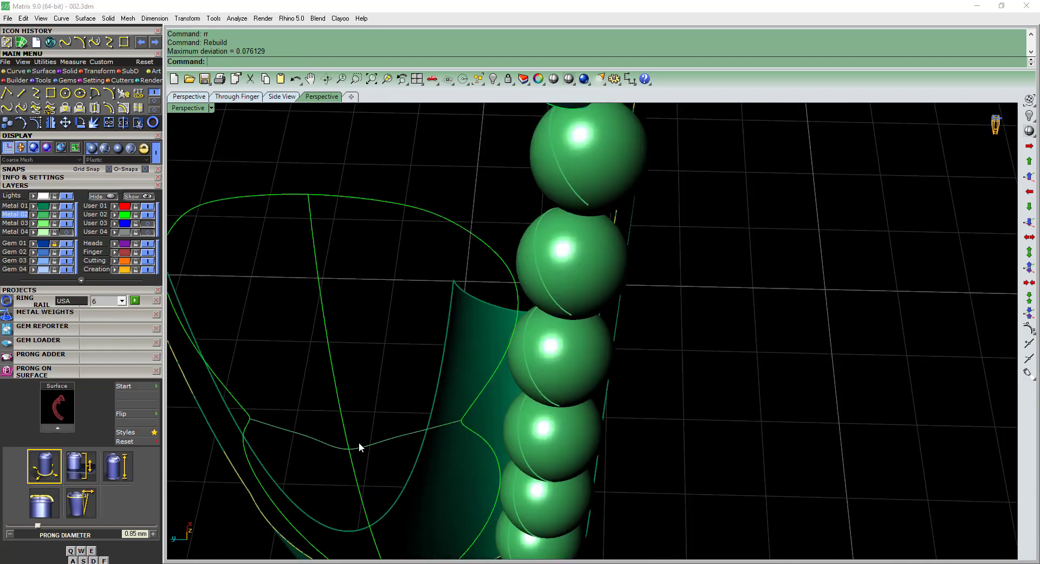
Group the two outline halves, the lengthwise arc and the waist curve, and build a curve network surface from them.
scroll(362, 442, down, 4)
drag(281, 413, 433, 184)
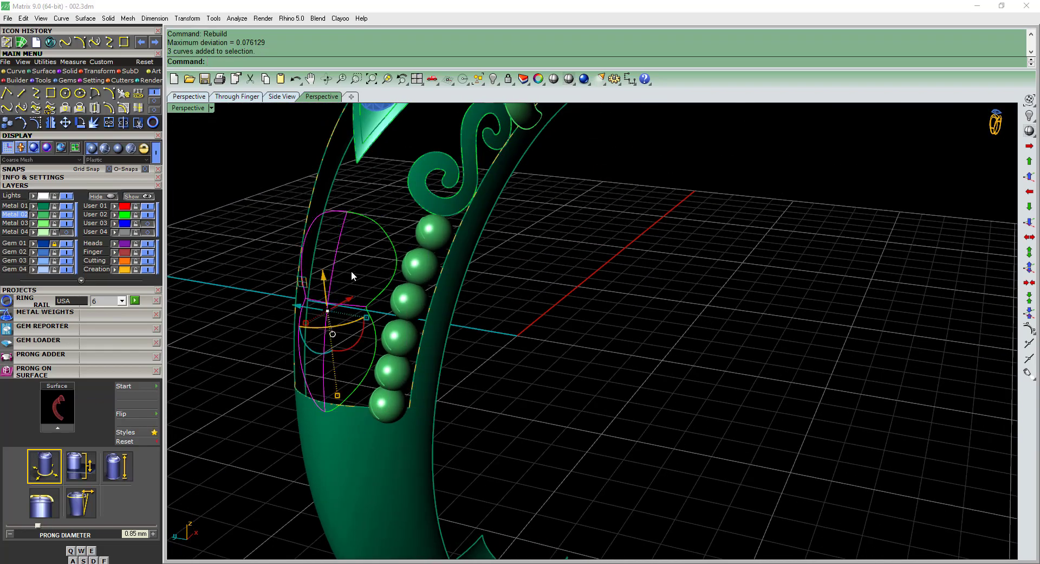
scroll(455, 233, up, 2)
shift+click(454, 235)
text(g)
shift+right_drag(433, 282, 404, 398)
click(22, 43)
key(Return)
scroll(477, 308, down, 4)
scroll(439, 284, up, 4)
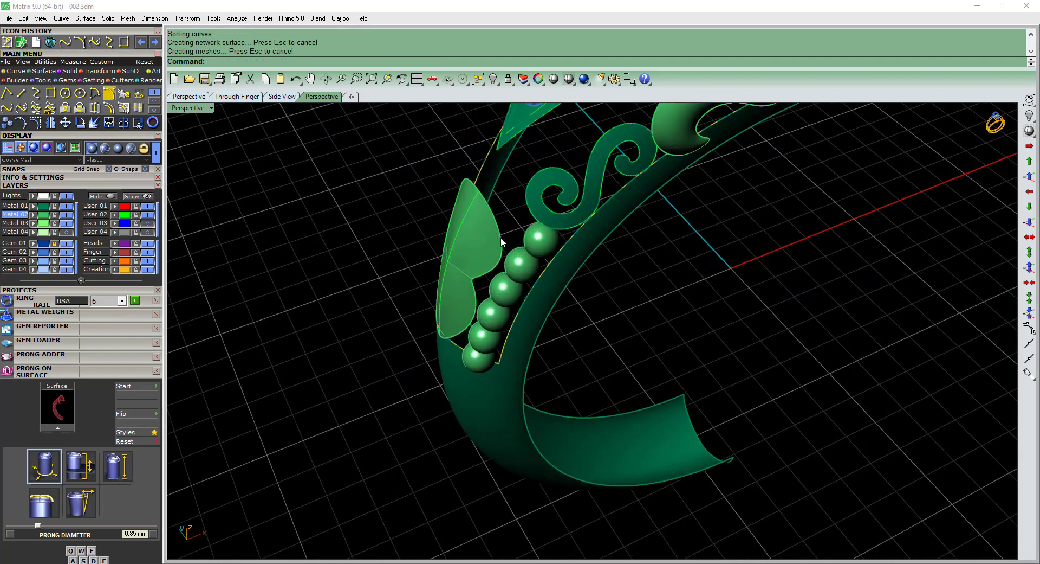
right_drag(501, 237, 690, 396)
scroll(531, 224, down, 4)
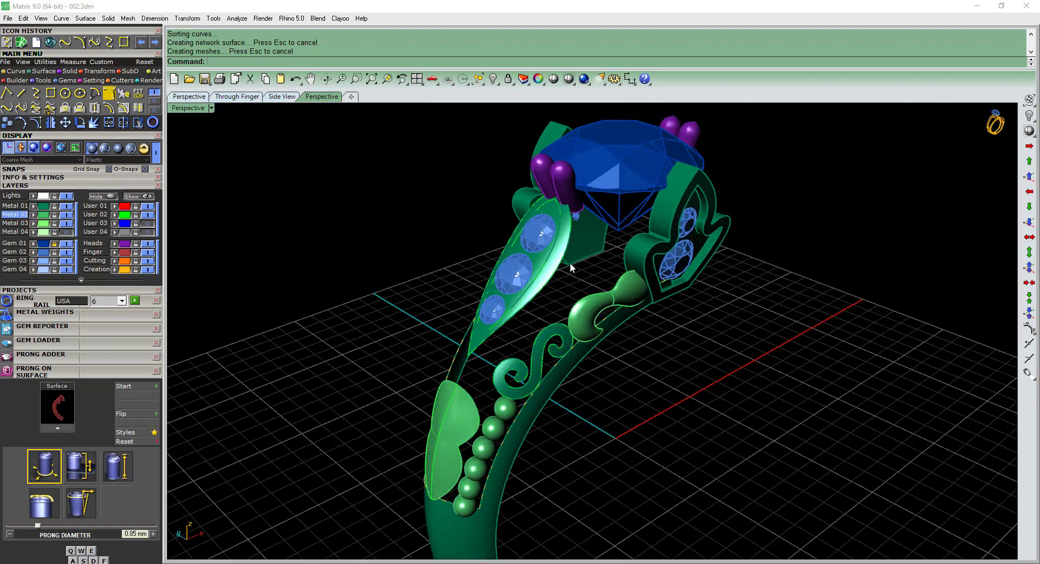
Move all visible curves to the hidden User 02 layer and turn on the Metal 04 layer.
right_drag(570, 263, 642, 374)
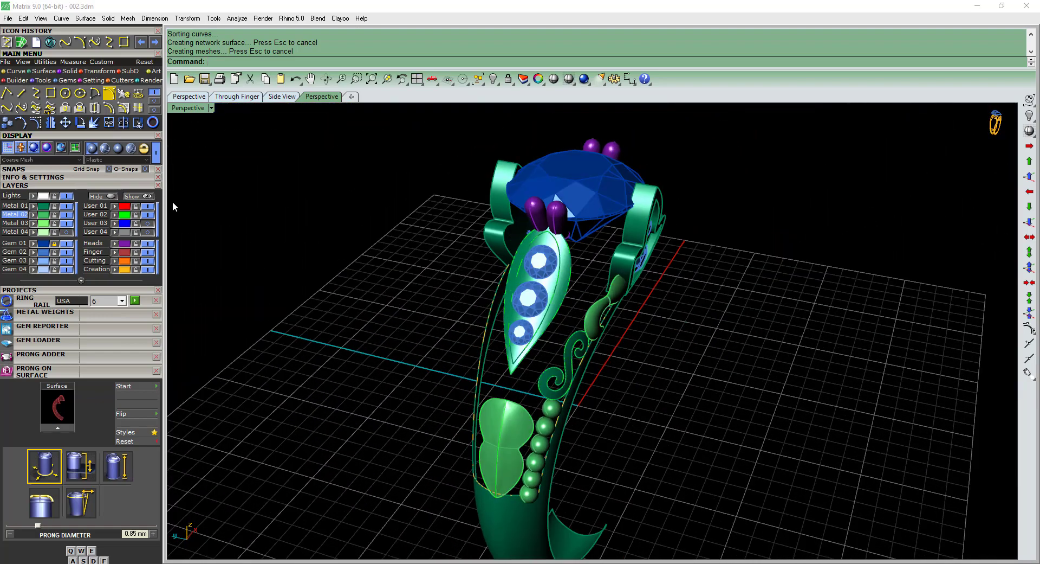
click(147, 215)
right_drag(764, 442, 695, 392)
key(F4)
click(115, 215)
click(67, 232)
right_drag(616, 333, 586, 303)
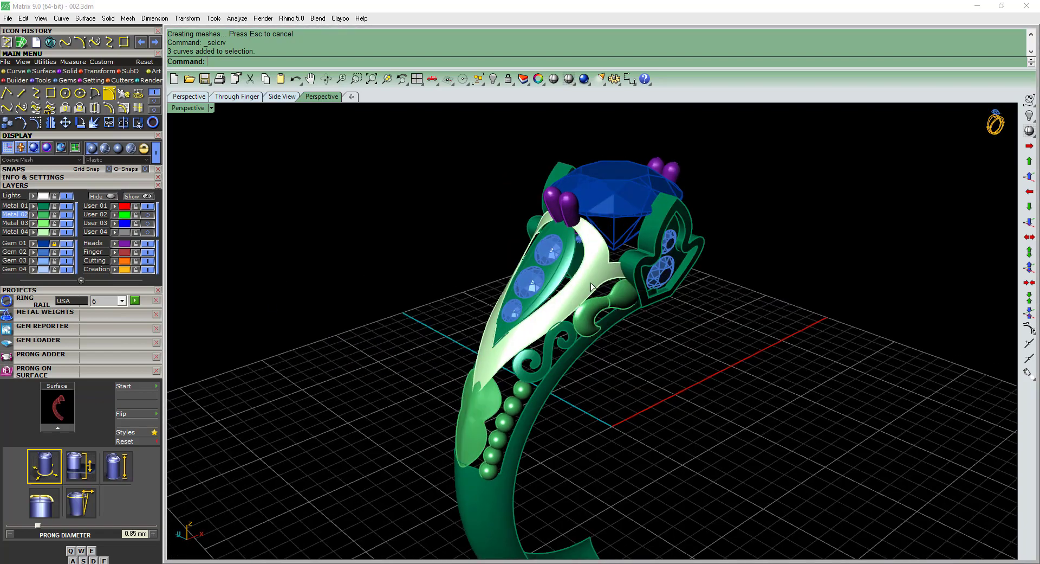
Check the shoulder surface around the leaf setting and save the ring model.
click(591, 283)
right_drag(669, 374, 740, 358)
scroll(561, 298, up, 5)
scroll(562, 298, up, 2)
click(576, 305)
mouse_move(576, 306)
right_down()
mouse_move(571, 318)
mouse_move(564, 306)
right_up()
scroll(574, 317, down, 8)
key(Escape)
key(ctrl+s)
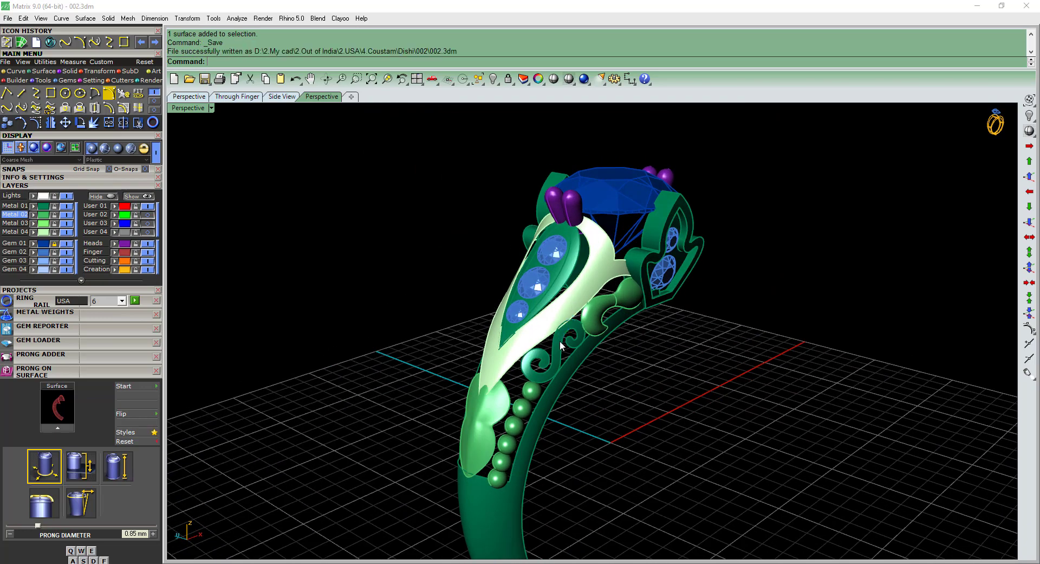
scroll(553, 348, up, 2)
right_drag(553, 348, 531, 349)
click(435, 384)
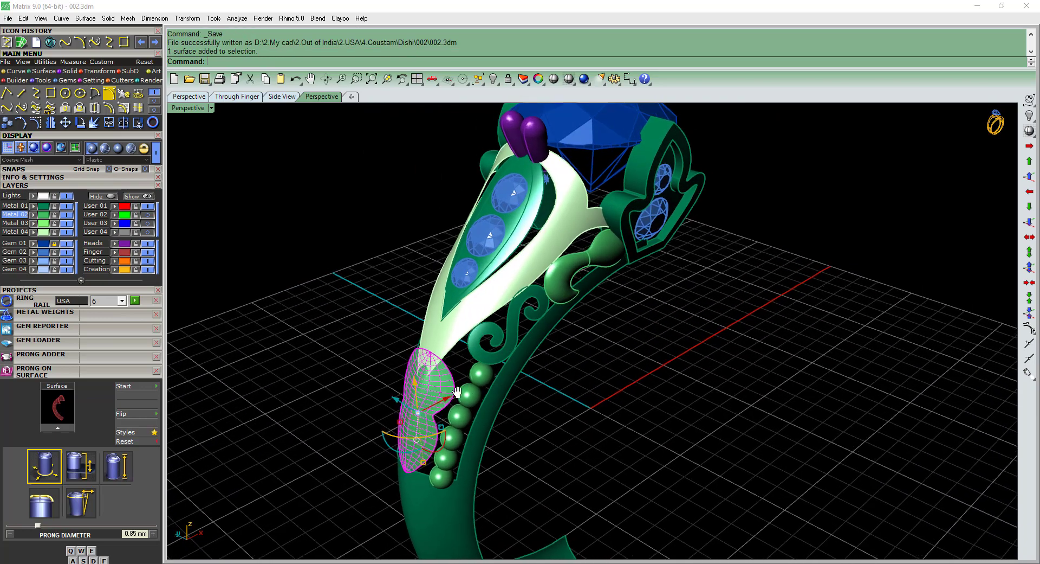
right_drag(435, 383, 470, 406)
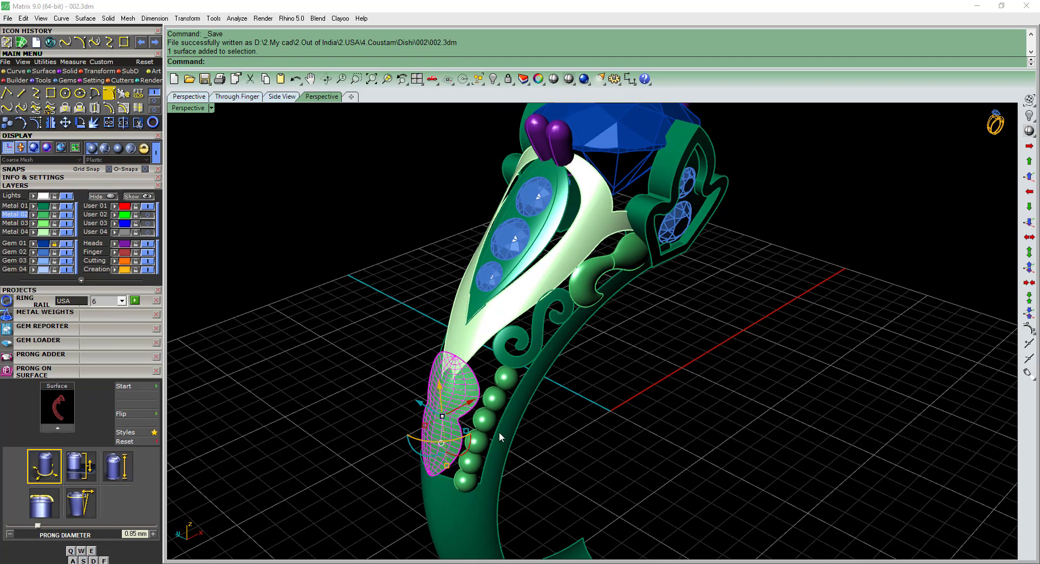
right_drag(363, 454, 318, 388)
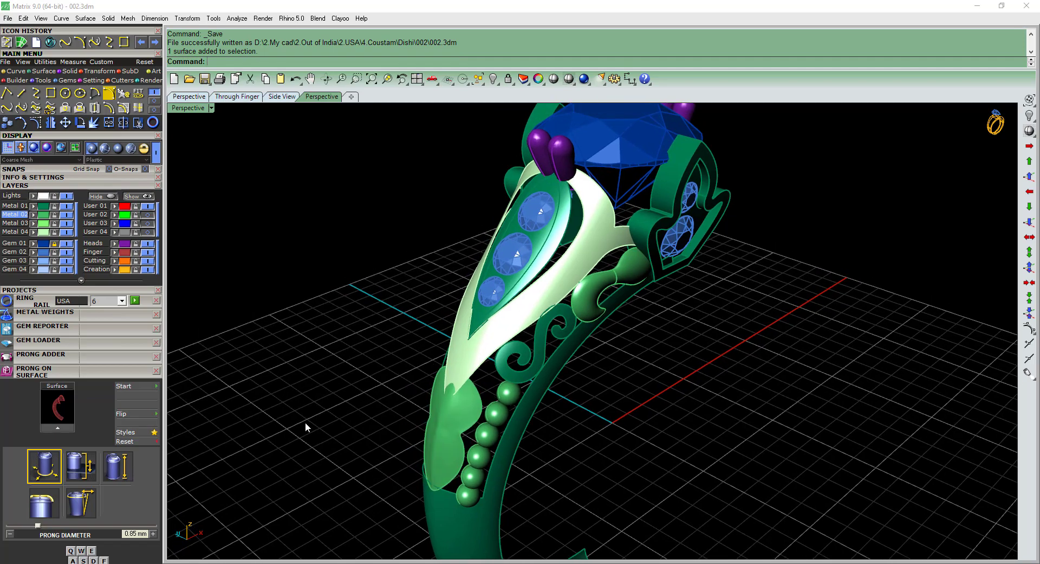
Copy and paste the shoulder frame, lobed, leaf, scroll and band surfaces in place, and save the ring model.
click(438, 407)
shift+click(507, 320)
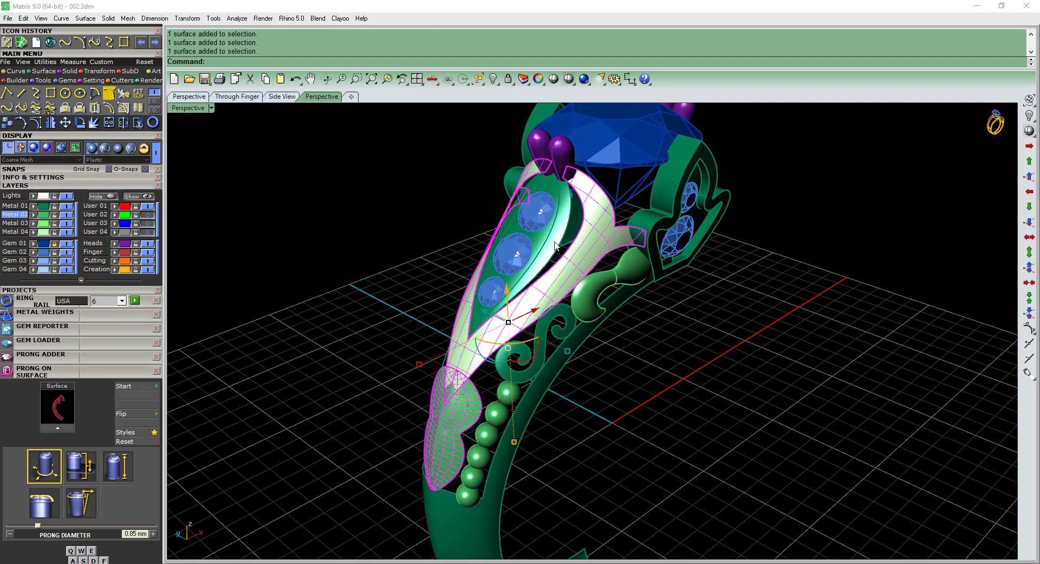
shift+click(544, 394)
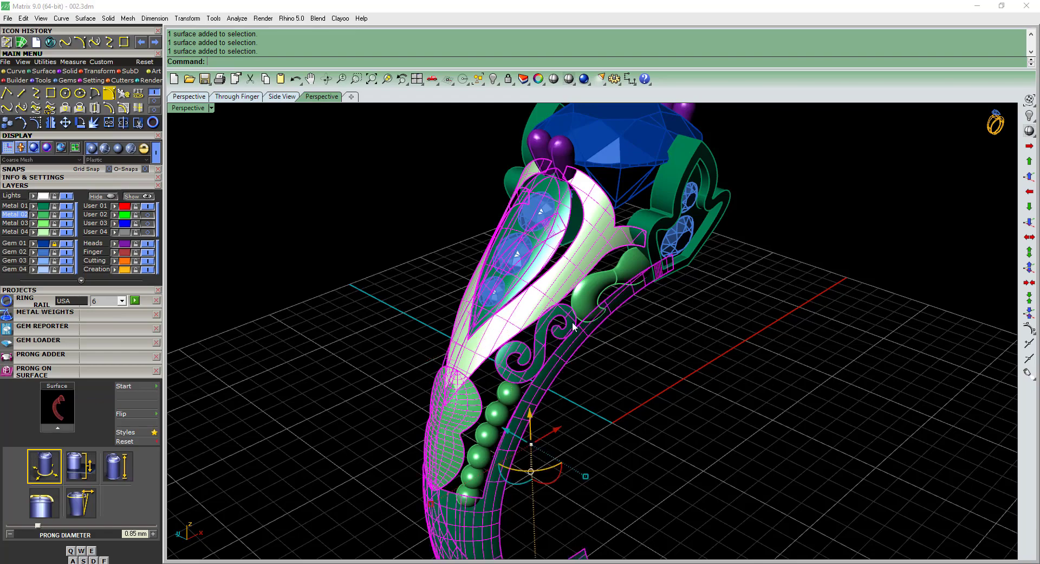
right_drag(621, 325, 595, 334)
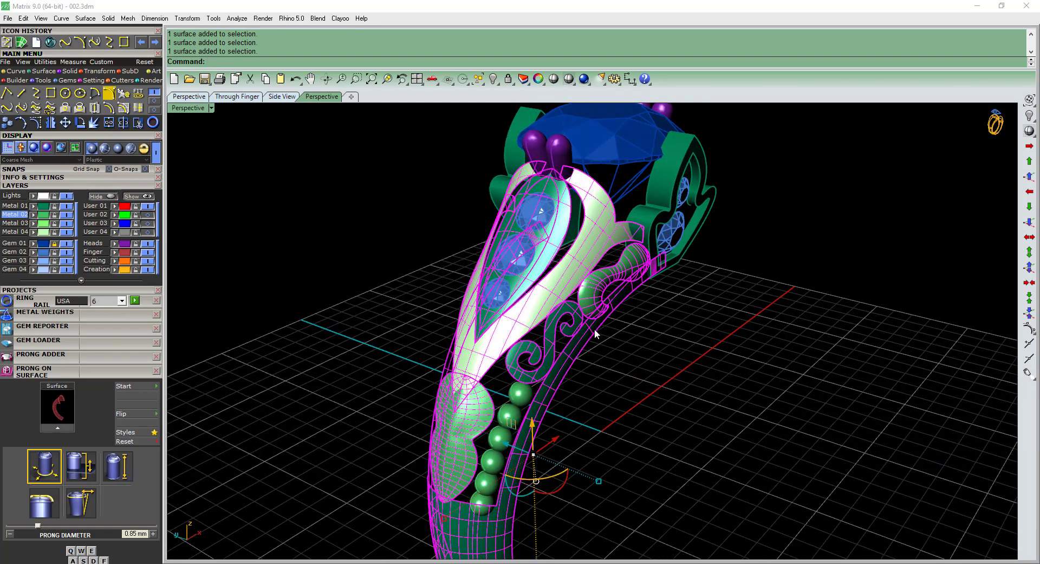
click(80, 280)
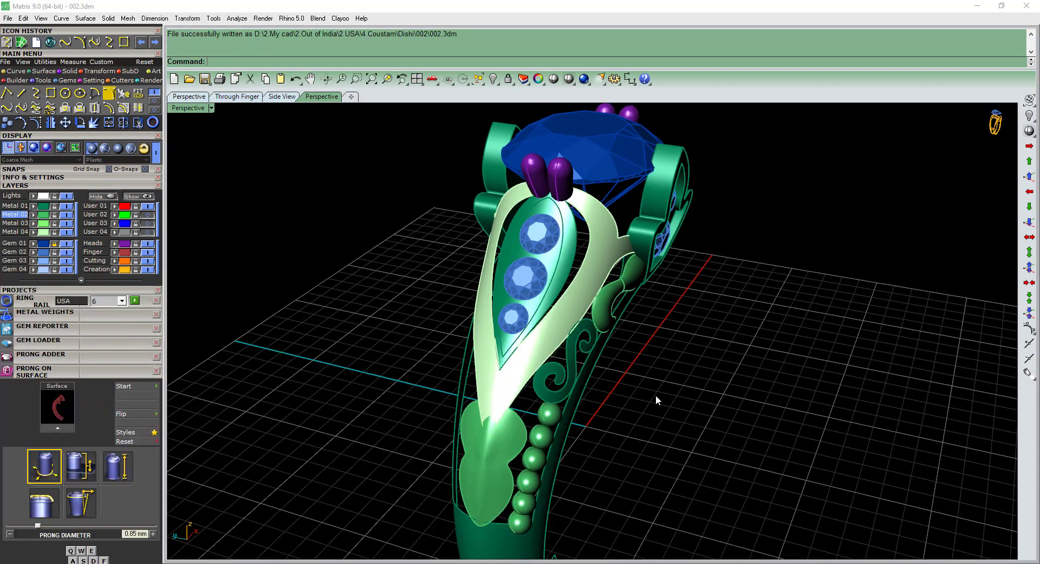
Offset the leaf plate surface under the three gems by 1 mm into a solid.
right_drag(656, 394, 594, 298)
click(603, 289)
click(573, 293)
text(os)
key(Return)
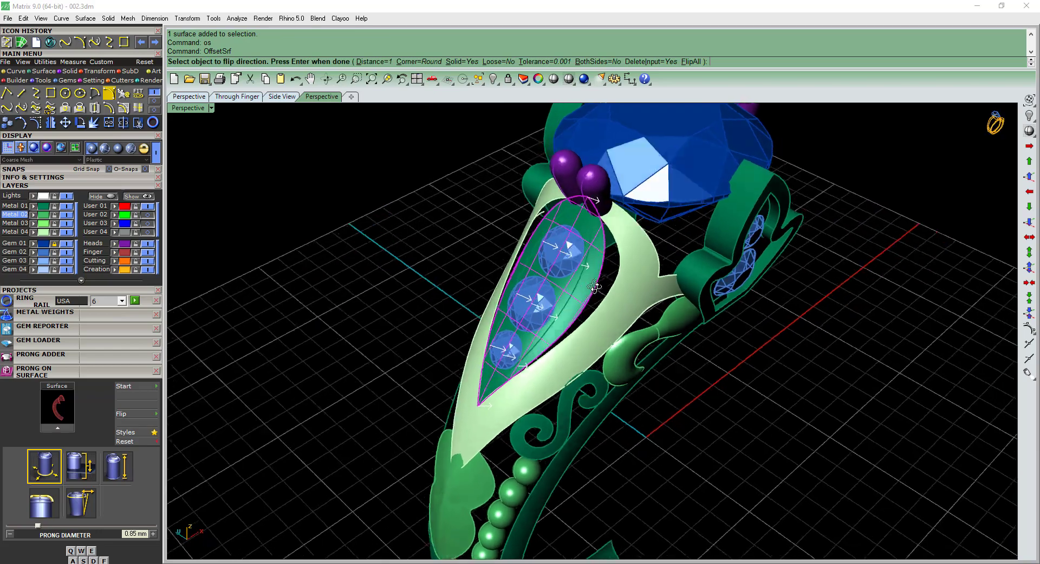
key(Return)
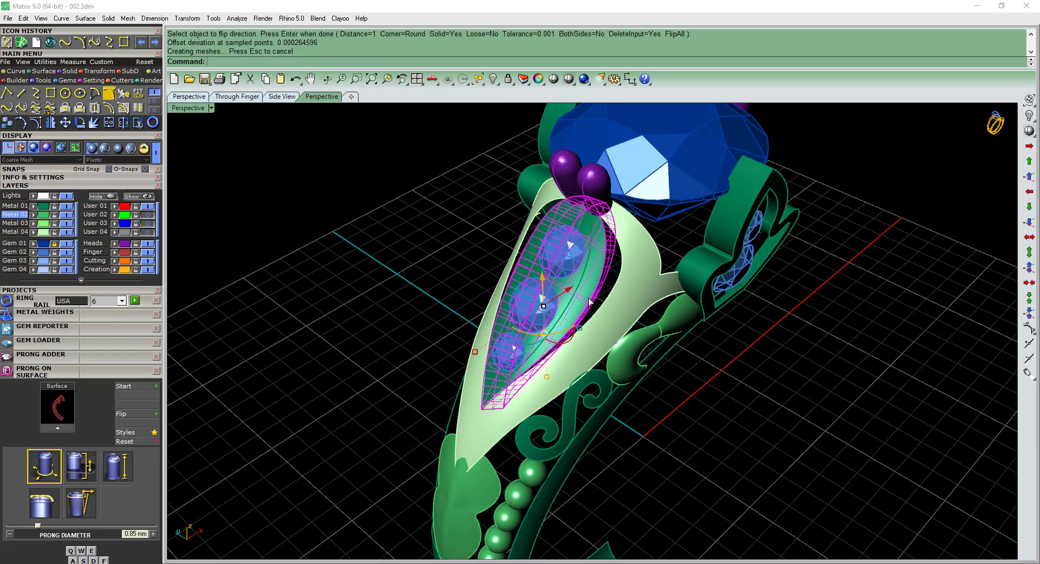
right_drag(590, 301, 651, 363)
click(805, 393)
Offset the smaller inner leaf surface by 0.35 mm on both sides as a solid for cutting the leaf plate.
scroll(582, 273, up, 5)
click(582, 276)
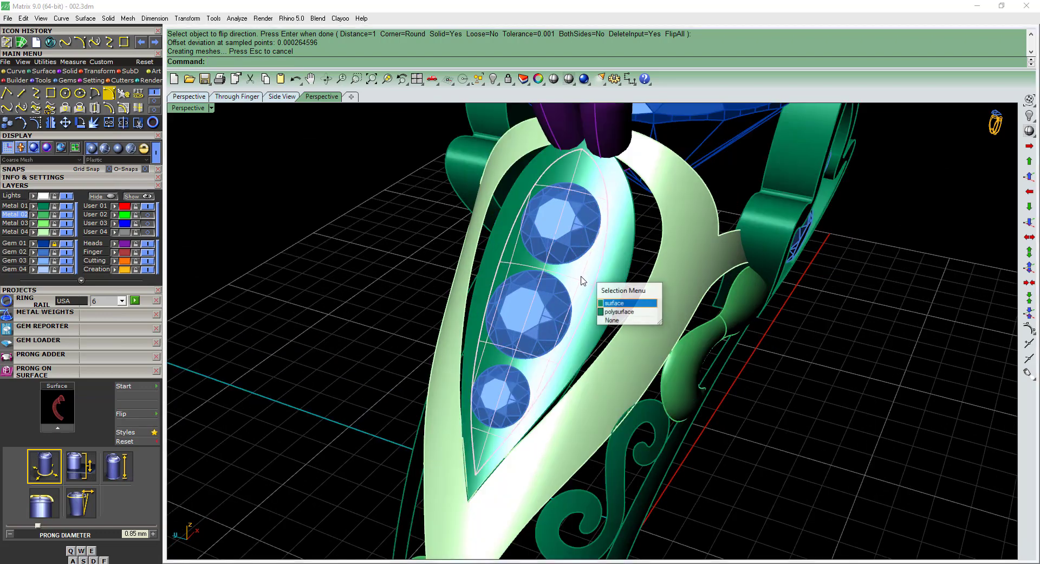
right_click(582, 277)
text(os)
key(Return)
right_drag(584, 282, 591, 280)
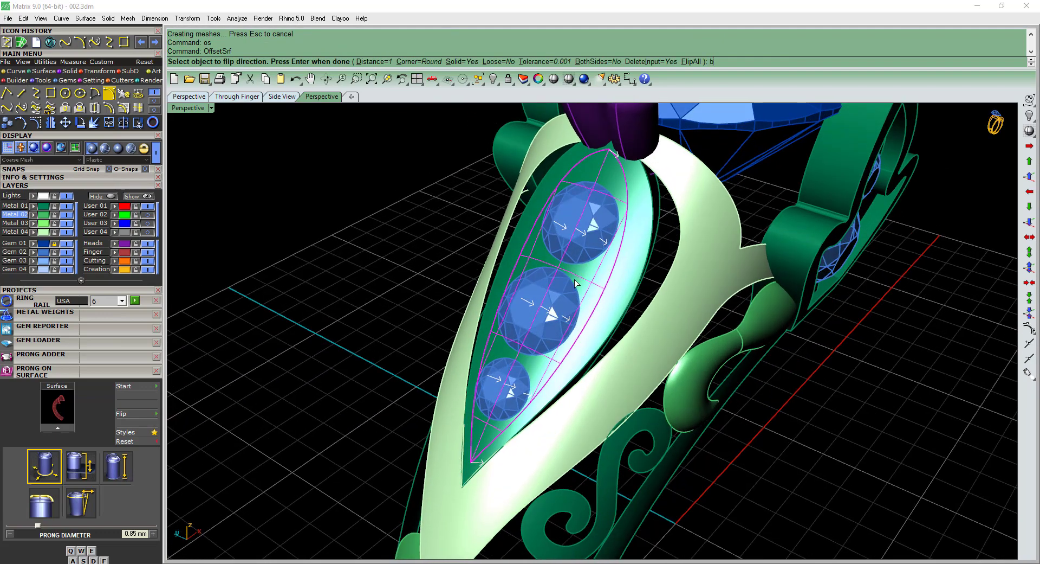
text(b)
key(Return)
text(0.35)
key(Return)
key(Return)
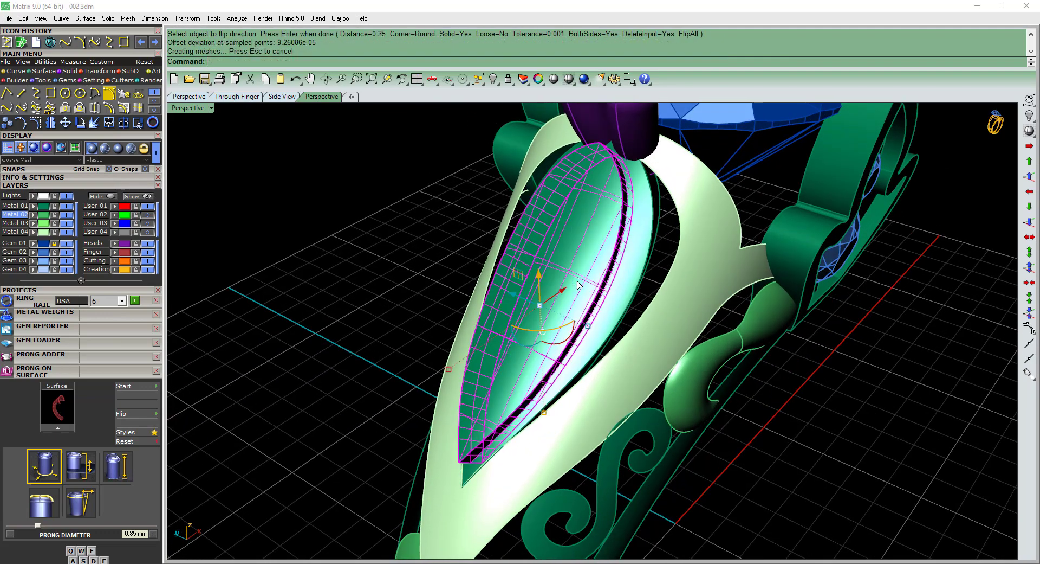
Subtract the inner leaf solid from the leaf plate with Boolean difference, keeping the cutter, and hide the cutter.
click(636, 293)
right_drag(635, 293, 636, 298)
text(bd)
key(Return)
click(604, 274)
key(Return)
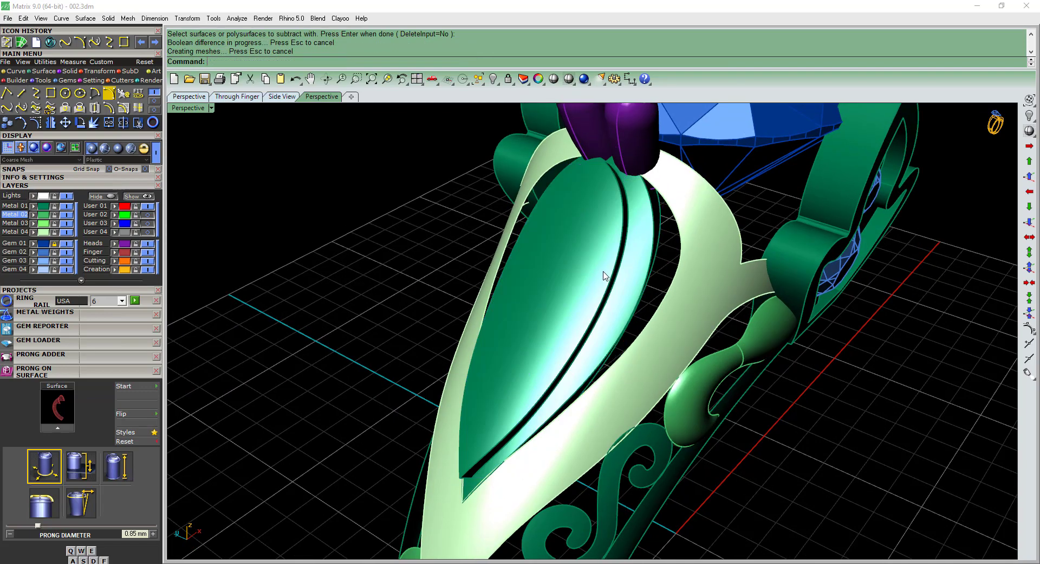
click(602, 273)
key(ctrl+h)
Adjust the position of the three leaf gems together with the gem positioner.
scroll(592, 293, down, 5)
click(578, 297)
scroll(576, 314, up, 5)
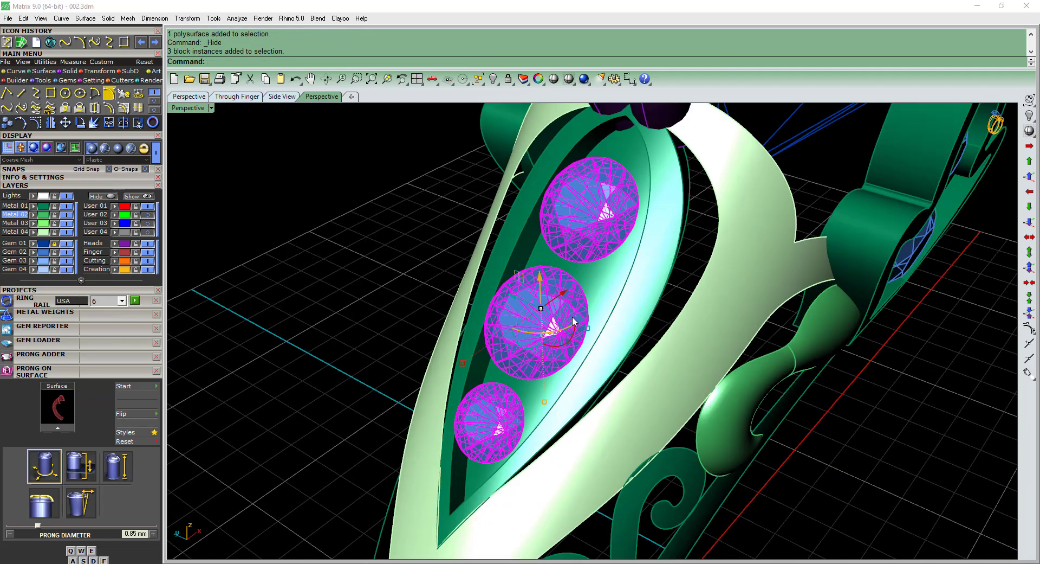
key(F6)
right_drag(573, 317, 412, 383)
drag(383, 386, 401, 392)
right_click(403, 397)
Try to offset the light green shoulder frame surface by 0.65 mm on both sides, and undo the offset.
scroll(403, 398, down, 8)
right_drag(406, 396, 659, 296)
click(639, 286)
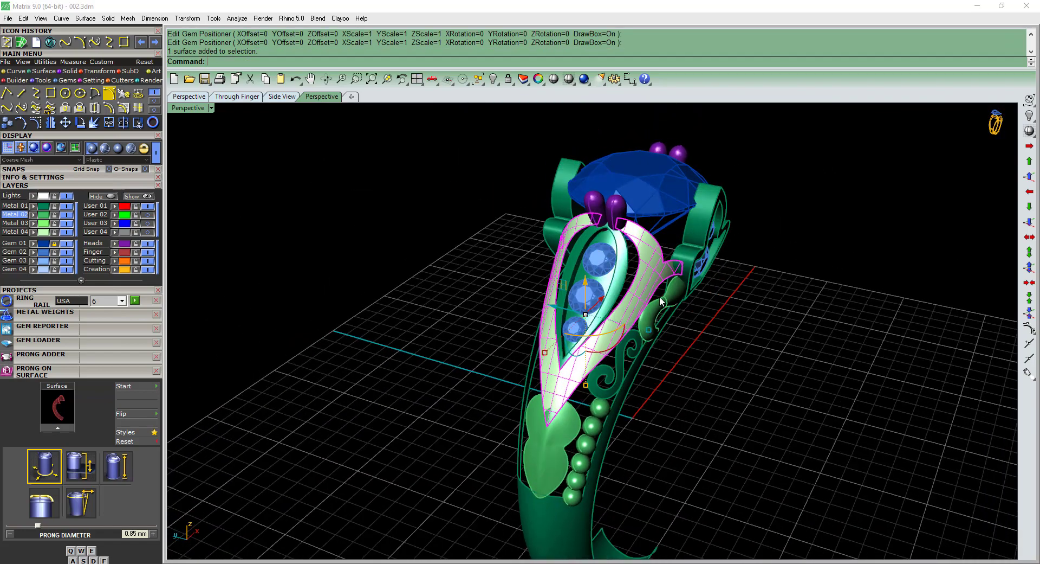
text(os)
key(Return)
scroll(606, 269, up, 5)
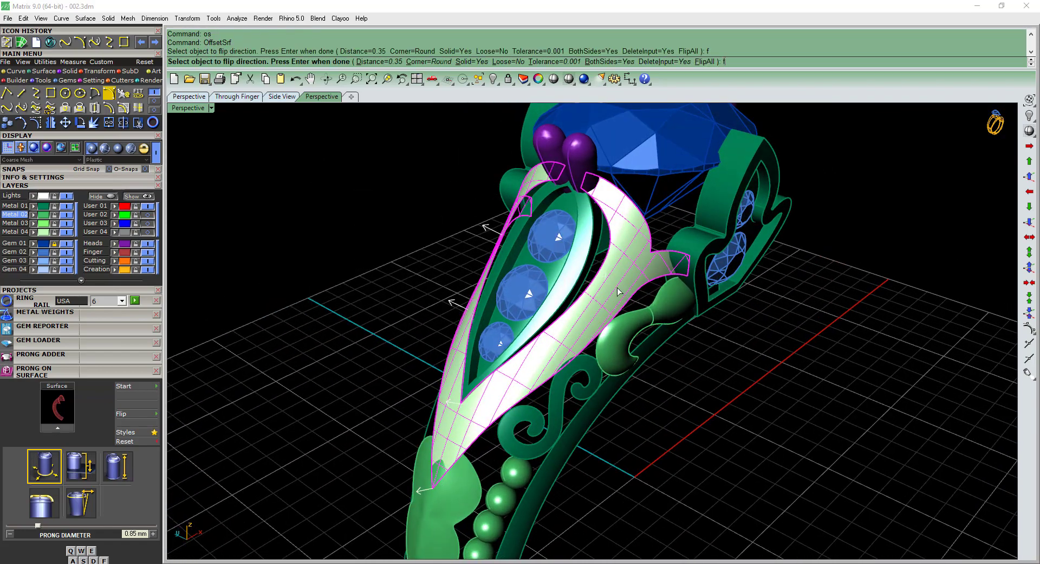
right_drag(607, 288, 623, 303)
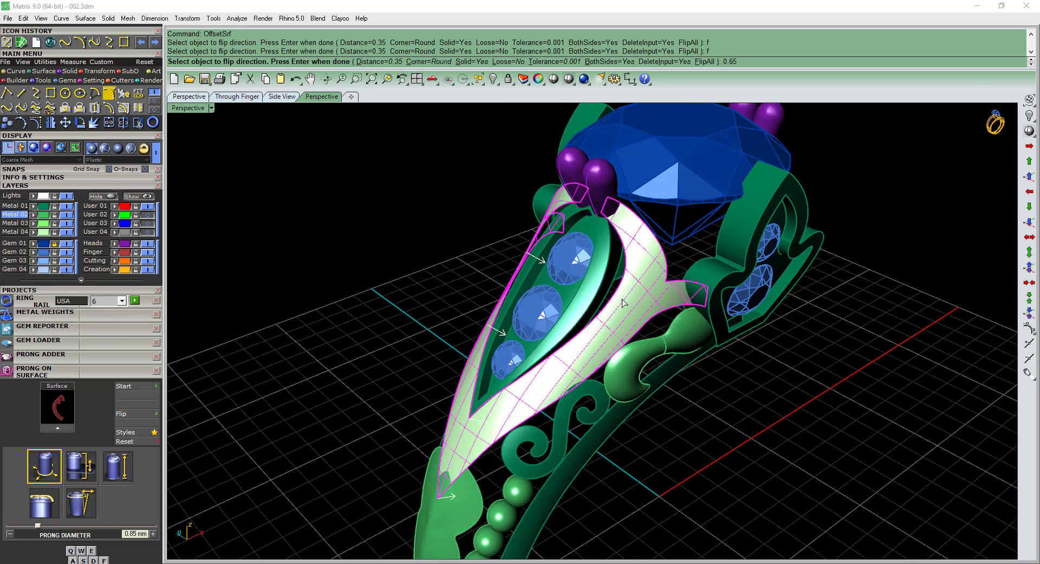
key(Return)
scroll(624, 303, up, 2)
key(ctrl+z)
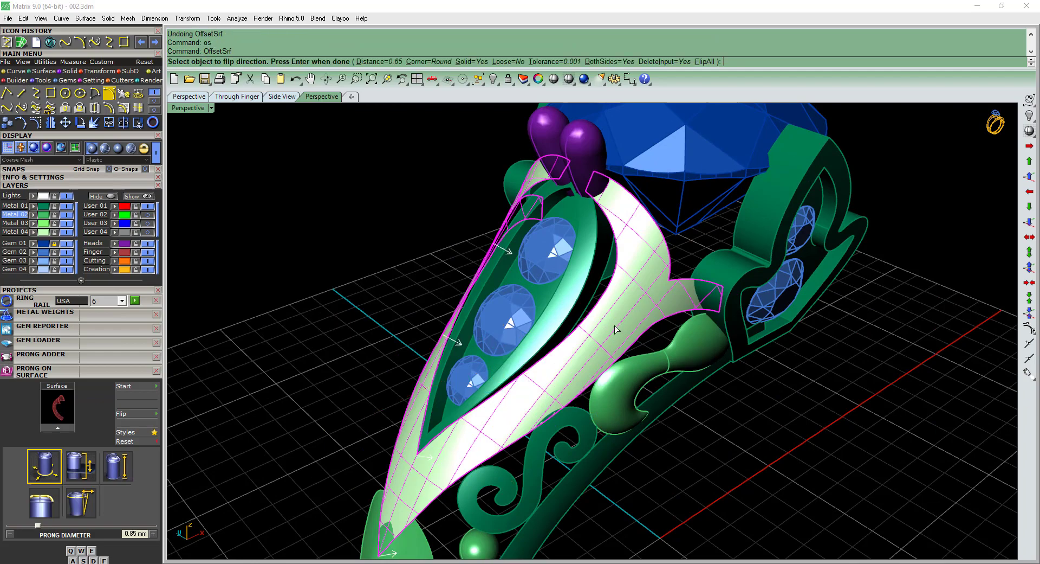
Offset the light green shoulder frame surface inward by 0.65 mm as a solid on one side only.
right_drag(615, 325, 639, 285)
text(b)
key(Return)
key(Return)
scroll(600, 321, down, 4)
click(639, 285)
click(786, 373)
right_drag(786, 374, 765, 395)
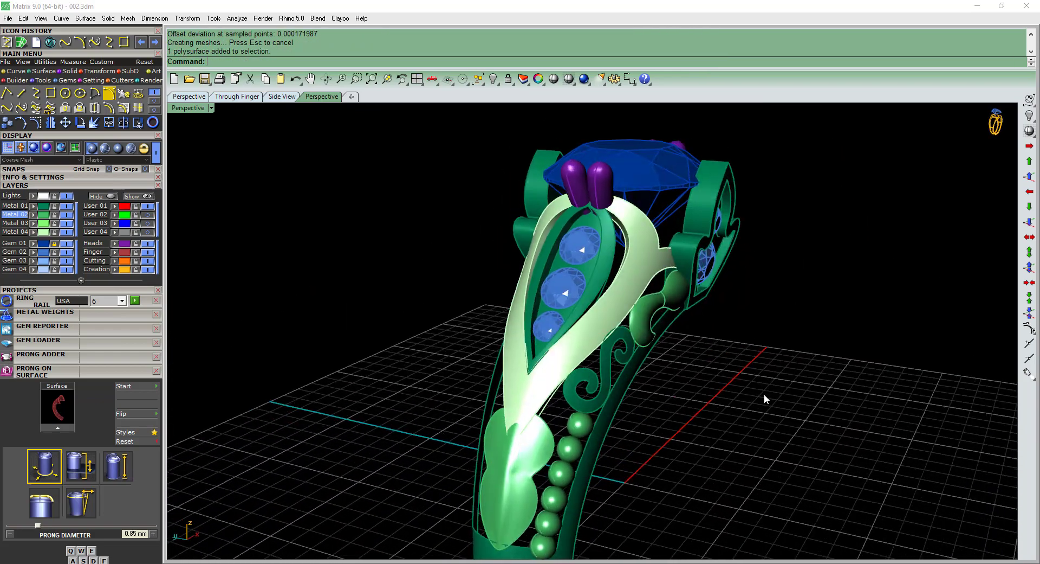
Join the two surfaces of the comma-shaped ornament beside the gallery.
scroll(644, 304, up, 3)
right_drag(676, 292, 649, 285)
scroll(648, 285, up, 2)
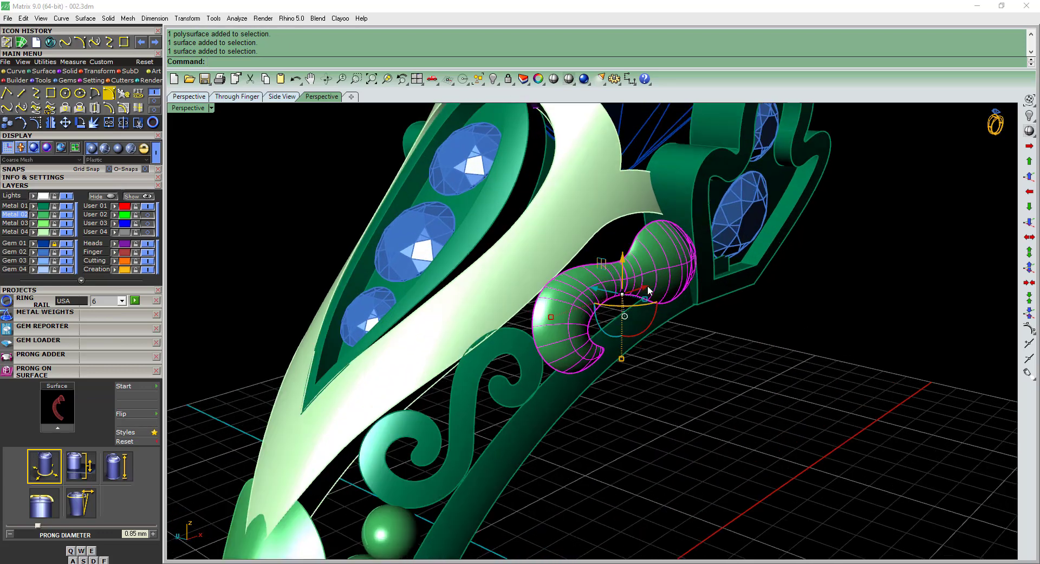
key(ctrl+j)
Try to offset the joined comma-shaped ornament inward by 0.6 mm into a solid, and undo the offset.
scroll(648, 285, up, 2)
scroll(586, 279, down, 3)
right_drag(587, 279, 630, 275)
text(os)
key(Return)
scroll(624, 281, up, 3)
text(f)
key(Return)
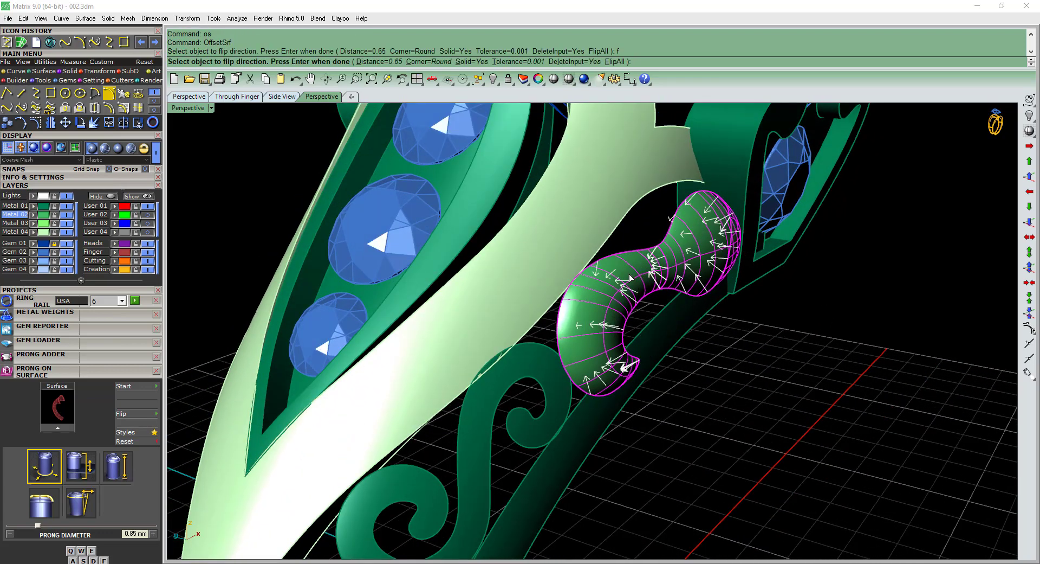
text(0.6)
key(Return)
key(Return)
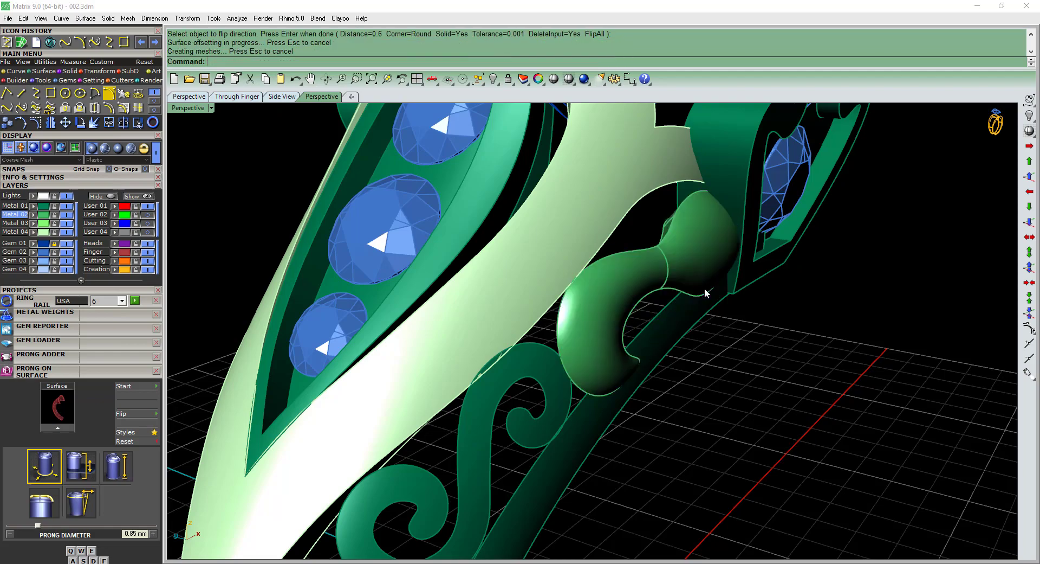
right_drag(630, 278, 580, 338)
key(ctrl+z)
key(F2)
right_drag(542, 285, 637, 308)
text(eee)
key(Return)
scroll(586, 266, up, 1)
click(641, 255)
key(Return)
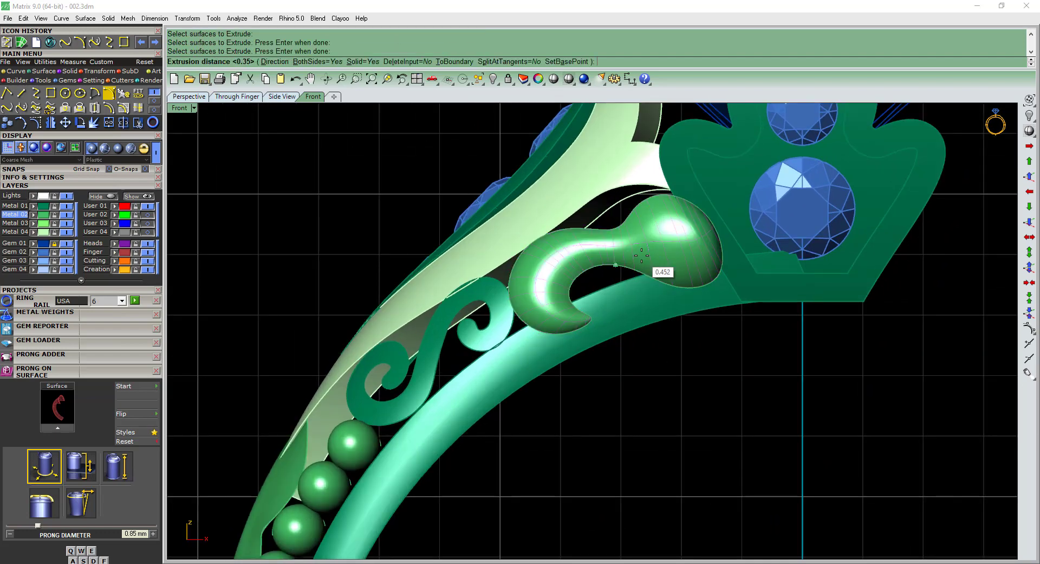
key(F3)
scroll(694, 286, down, 6)
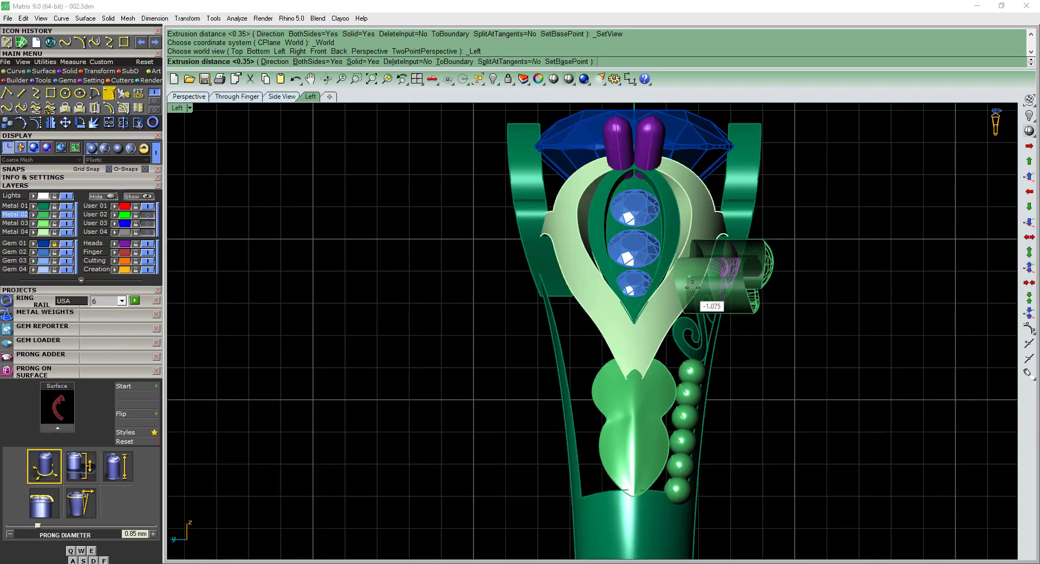
scroll(694, 287, up, 3)
text(b)
key(Return)
text(b)
scroll(699, 281, up, 2)
click(705, 273)
key(ctrl+z)
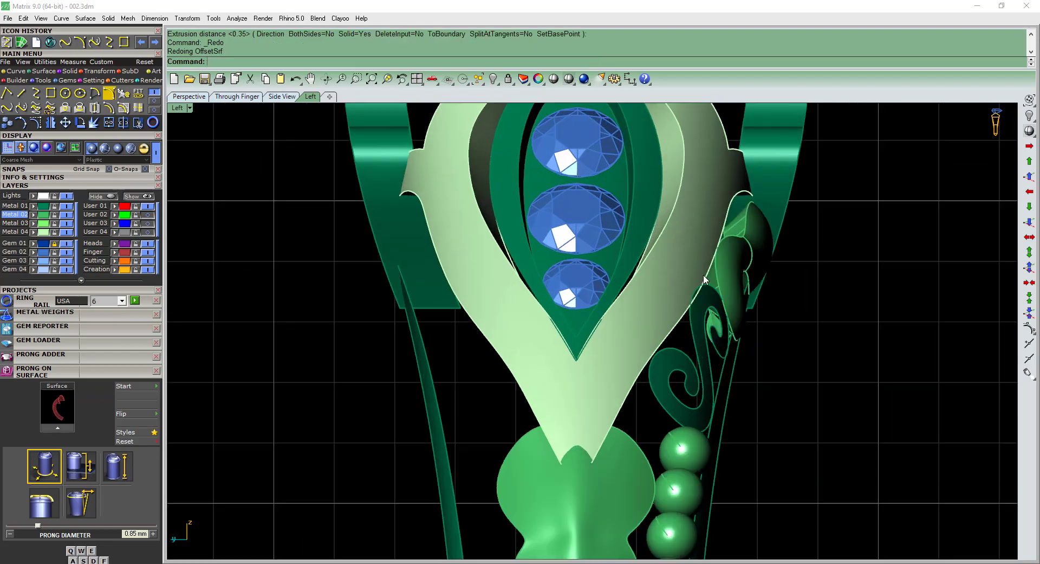
Check the offset comma-shaped ornament from above and undo its offset.
key(F1)
scroll(468, 427, down, 2)
scroll(523, 463, up, 2)
click(526, 464)
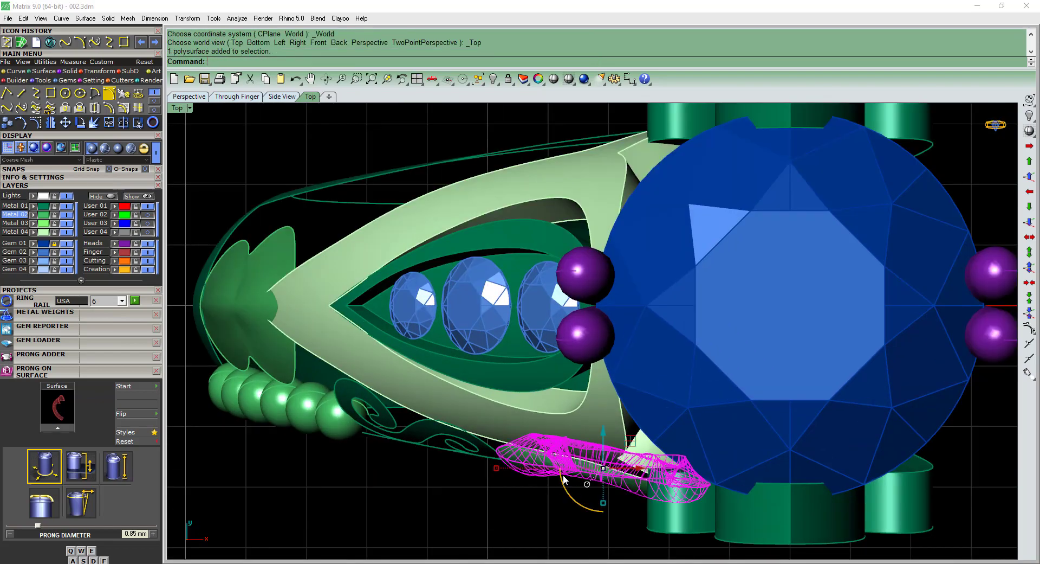
right_drag(525, 464, 653, 292)
key(ctrl+z)
Extrude the comma-shaped ornament into a one-sided solid towards the shoulder, along a direction set by two points in the top view.
text(eee)
key(Return)
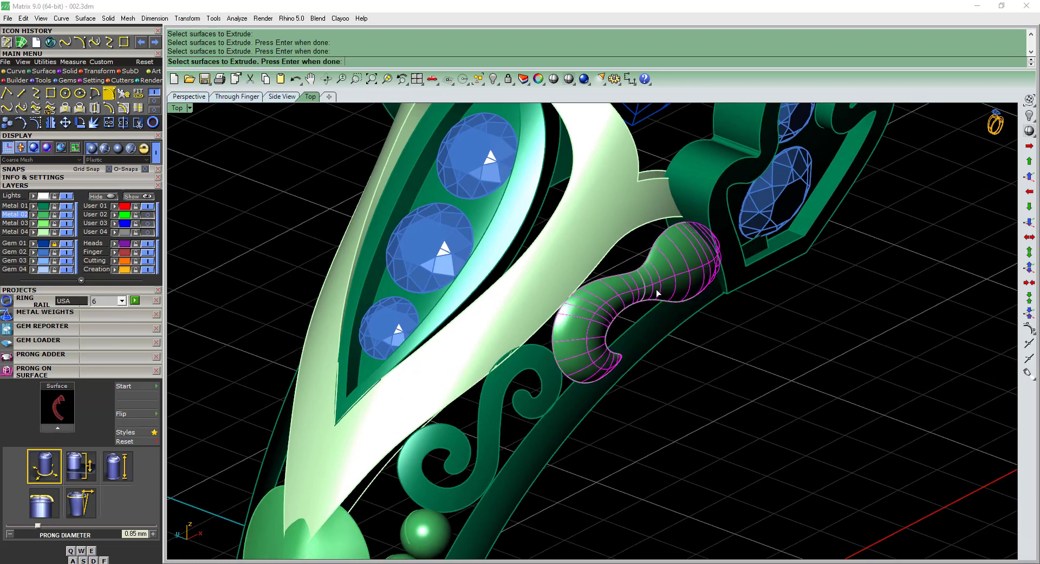
right_click(657, 293)
key(F1)
right_drag(605, 369, 623, 337)
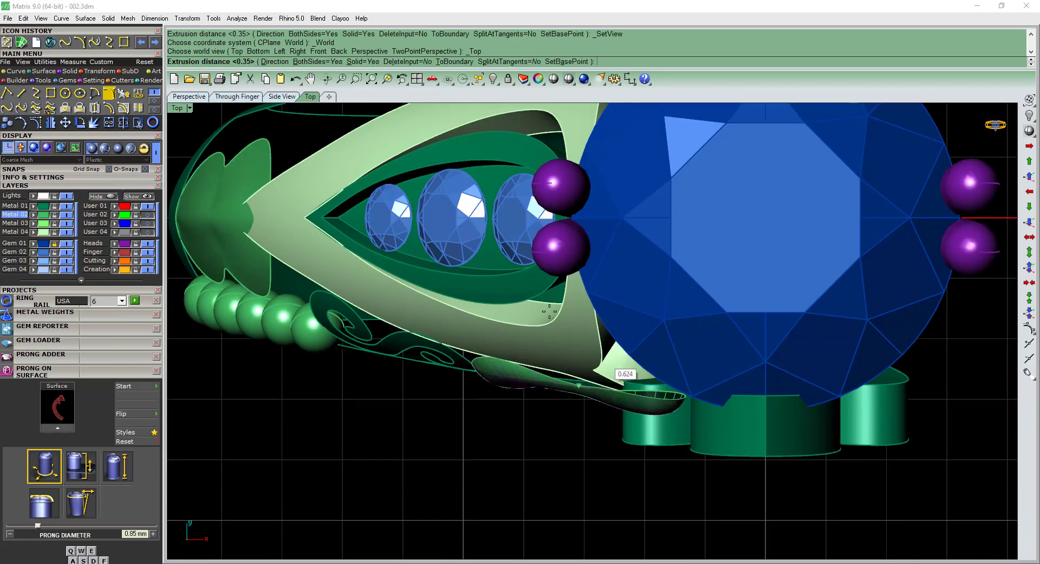
text(d)
key(Return)
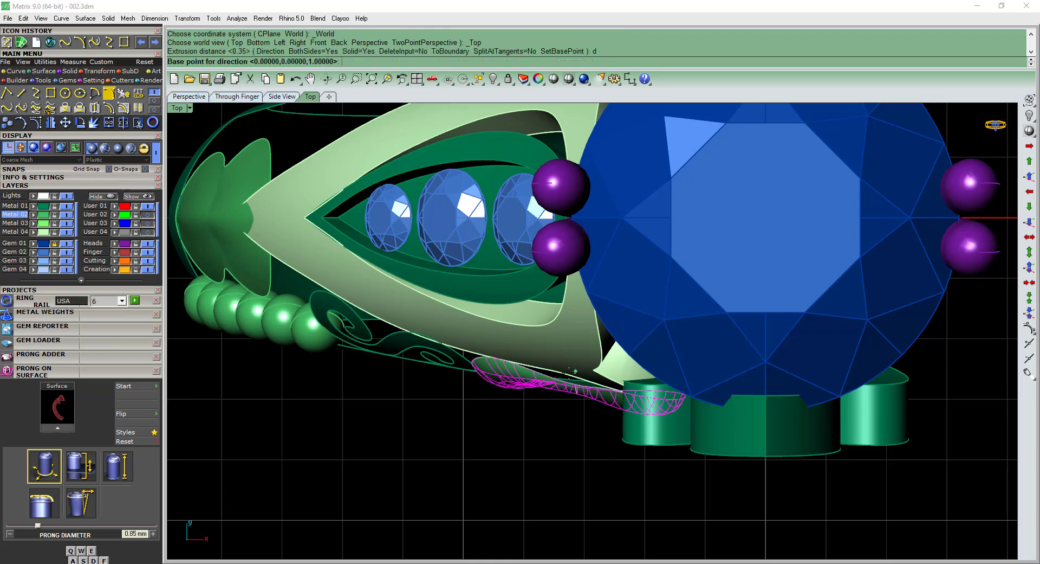
scroll(564, 430, up, 2)
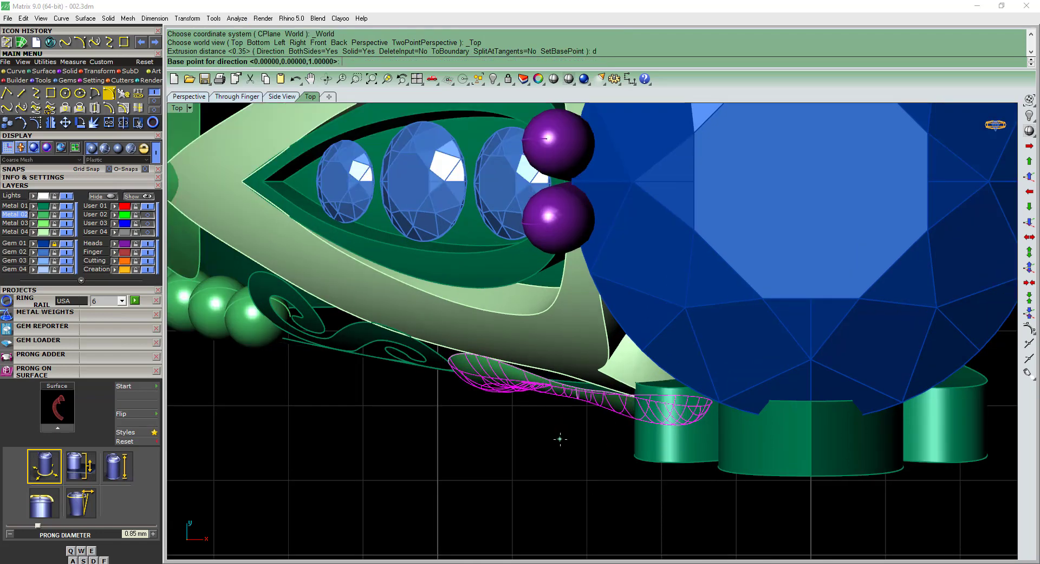
click(564, 446)
click(590, 298)
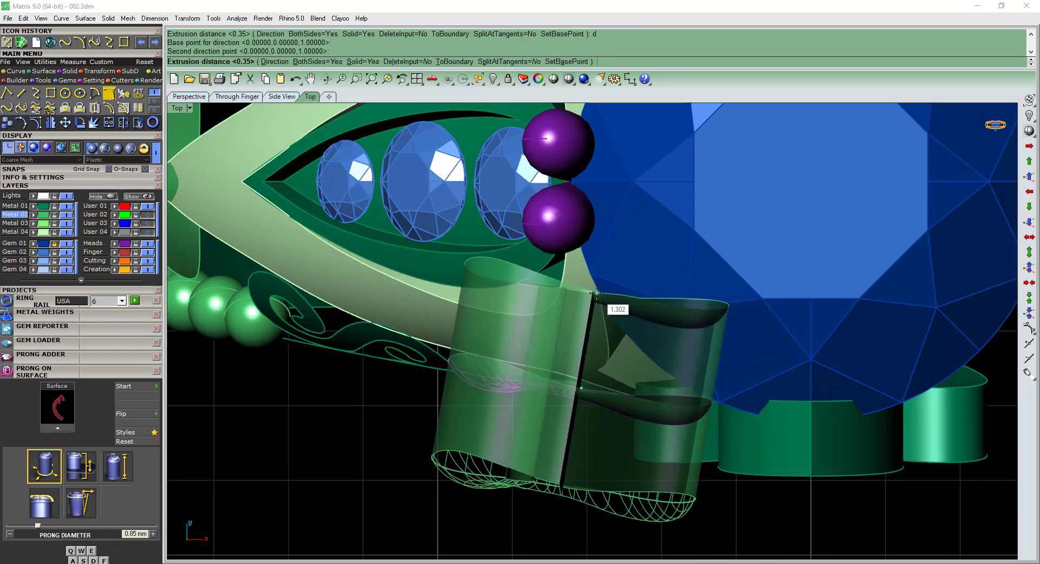
text(b)
key(Return)
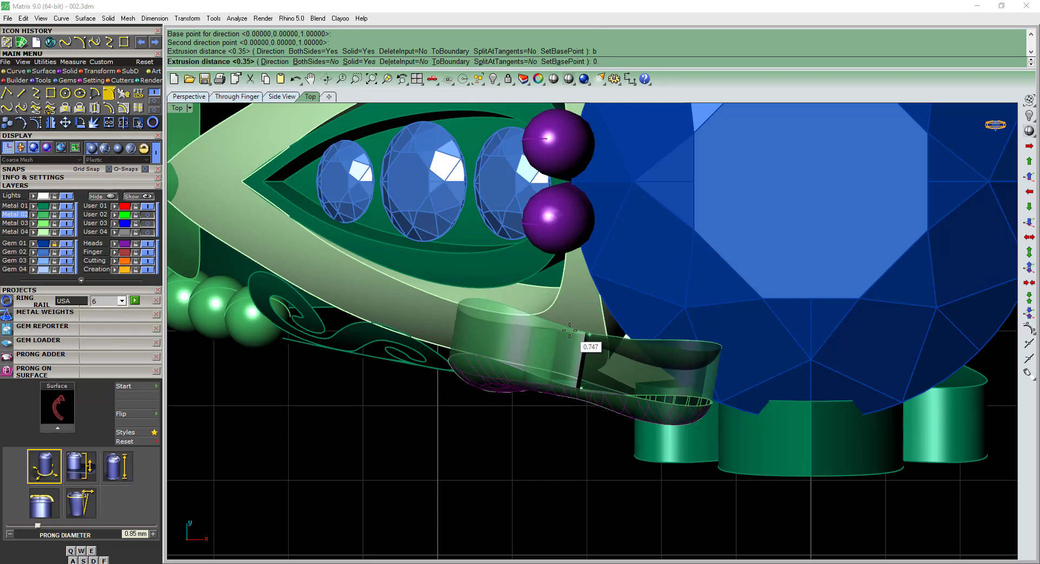
key(Return)
Offset the S-shaped scroll surface by 0.55 mm into a solid.
scroll(590, 375, down, 4)
ctrl+shift+right_drag(542, 425, 578, 354)
scroll(569, 341, up, 4)
click(550, 333)
click(539, 326)
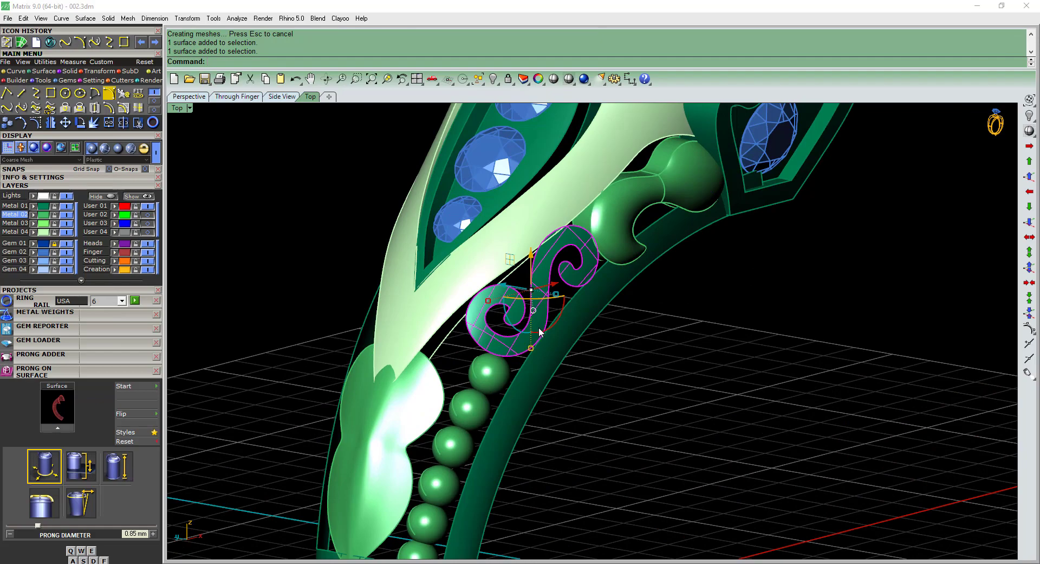
text(os)
key(Return)
scroll(525, 313, up, 2)
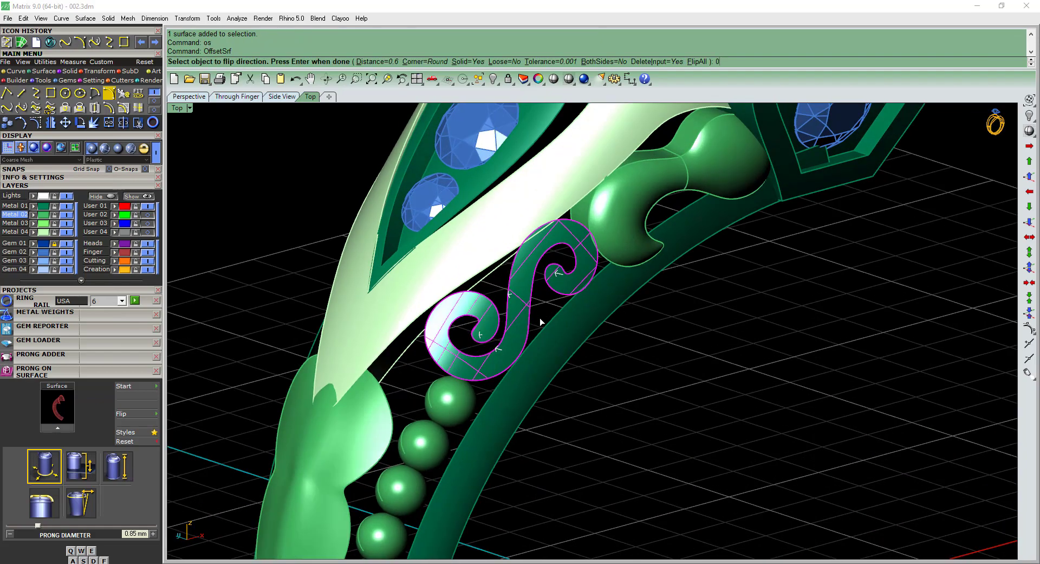
key(Return)
Offset the creased lobed shoulder surface by 0.55 mm as a solid with the direction flipped, and check it against the beads.
ctrl+shift+right_drag(536, 314, 488, 325)
click(453, 338)
text(os)
key(Return)
scroll(464, 340, up, 3)
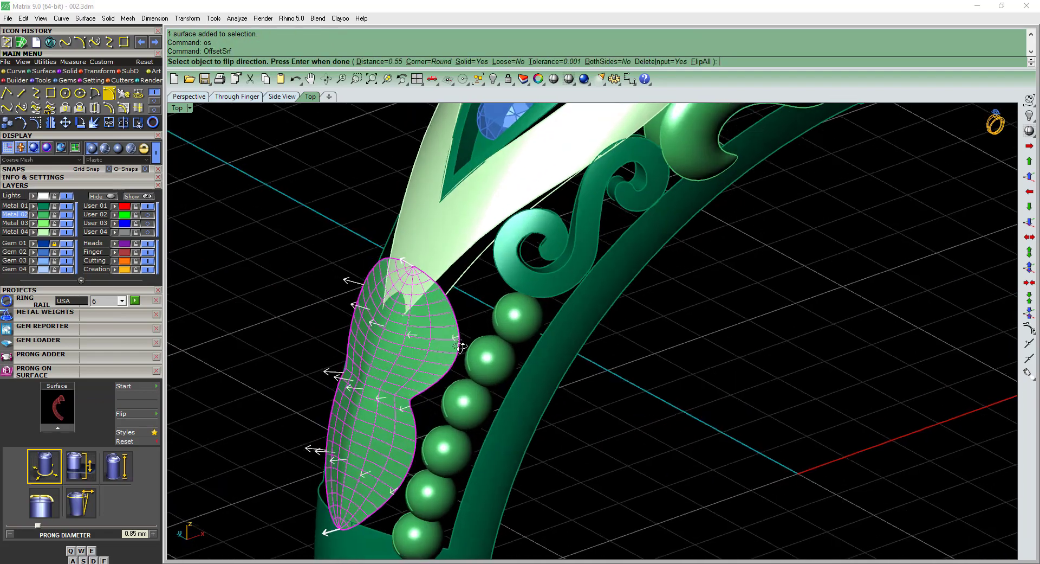
text(f)
key(Return)
key(Return)
right_drag(462, 371, 490, 379)
click(493, 393)
click(657, 380)
shift+right_drag(658, 380, 676, 342)
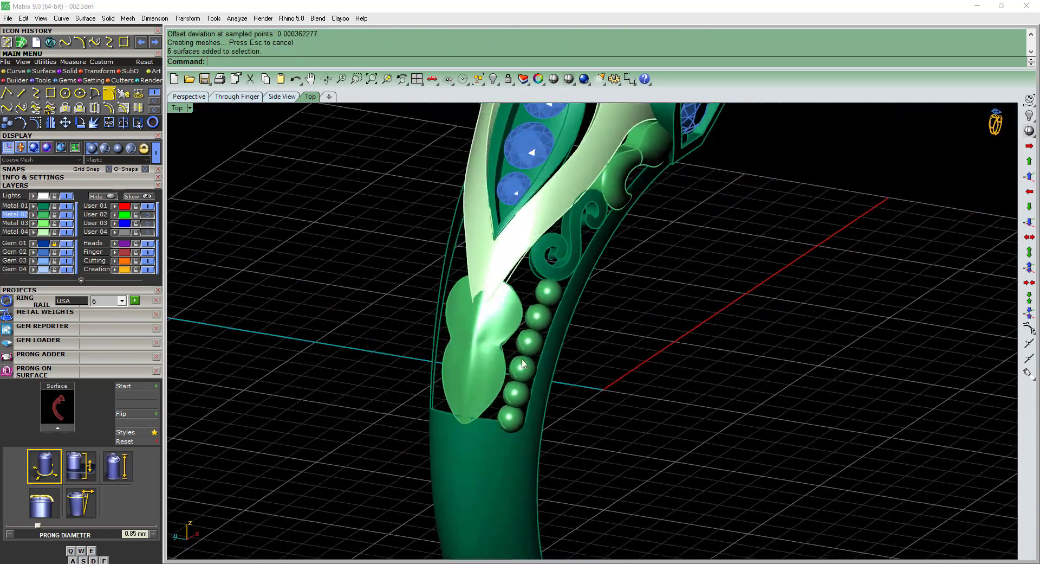
scroll(515, 350, up, 4)
click(472, 351)
click(731, 378)
right_drag(730, 378, 584, 351)
Scale the lobed shoulder piece in two dimensions about the origin 0,0,0 in the front view, pulling it slightly inward.
right_drag(432, 323, 467, 325)
scroll(465, 321, down, 4)
click(467, 324)
right_drag(476, 286, 459, 318)
click(467, 327)
key(ctrl+F2)
text(2d)
key(Return)
text(0,0,0)
key(Return)
scroll(410, 292, up, 6)
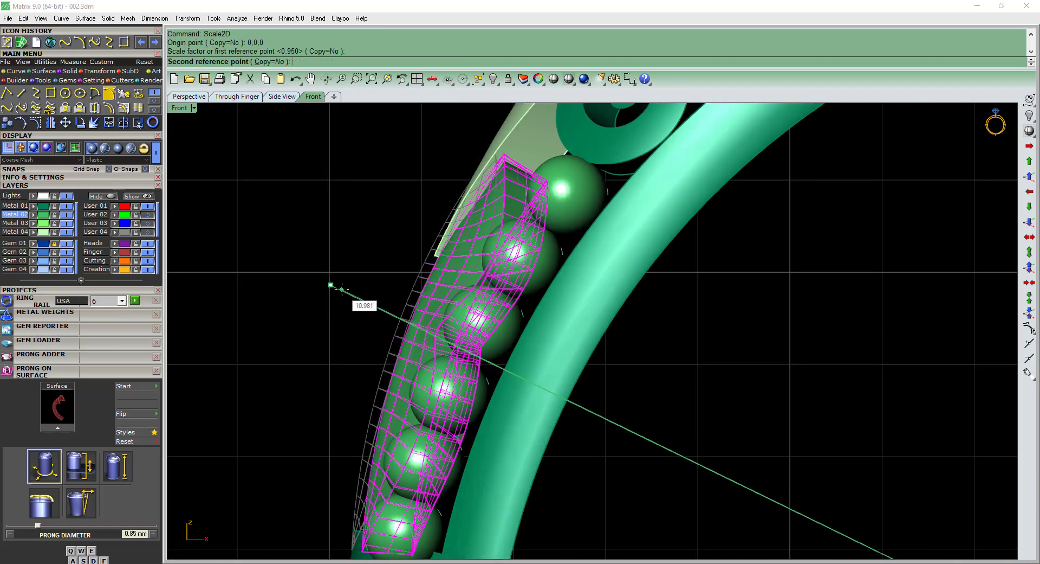
click(342, 289)
scroll(391, 294, down, 2)
click(406, 297)
Complete the two-dimensional scaling of the lobed shoulder piece about 0,0,0, bringing it slightly inward in the front view.
right_drag(406, 297, 473, 293)
click(474, 293)
right_drag(490, 327, 554, 394)
scroll(548, 372, up, 4)
Offset the lower band surfaces by 0.65 mm into solids with the offset directions flipped.
click(583, 398)
click(566, 402)
scroll(566, 401, down, 5)
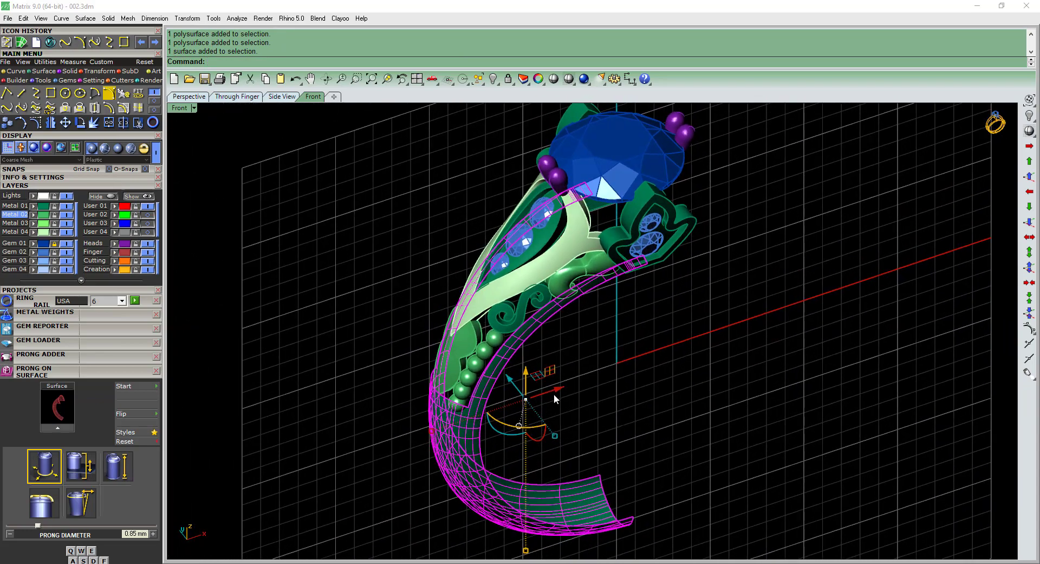
text(os)
key(Return)
text(f)
key(Return)
text(f)
key(Return)
right_drag(539, 356, 507, 379)
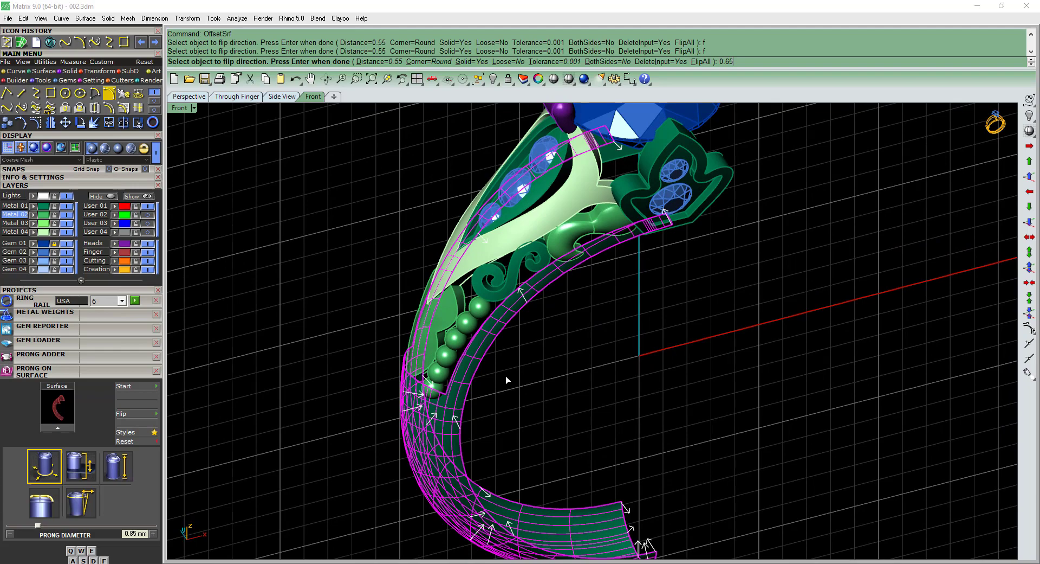
text(0.65)
key(Return)
right_drag(506, 376, 728, 417)
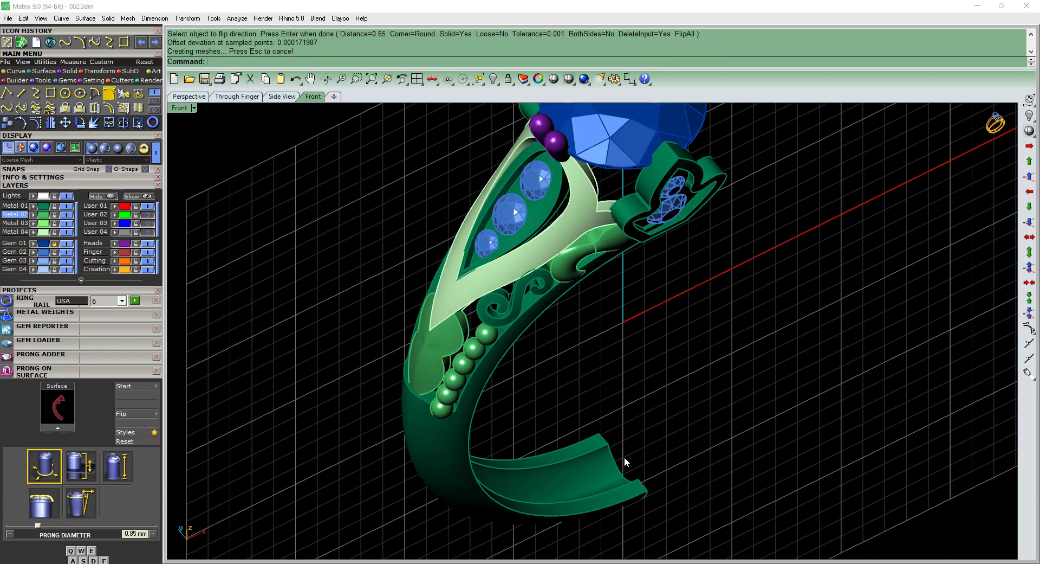
right_drag(626, 461, 569, 453)
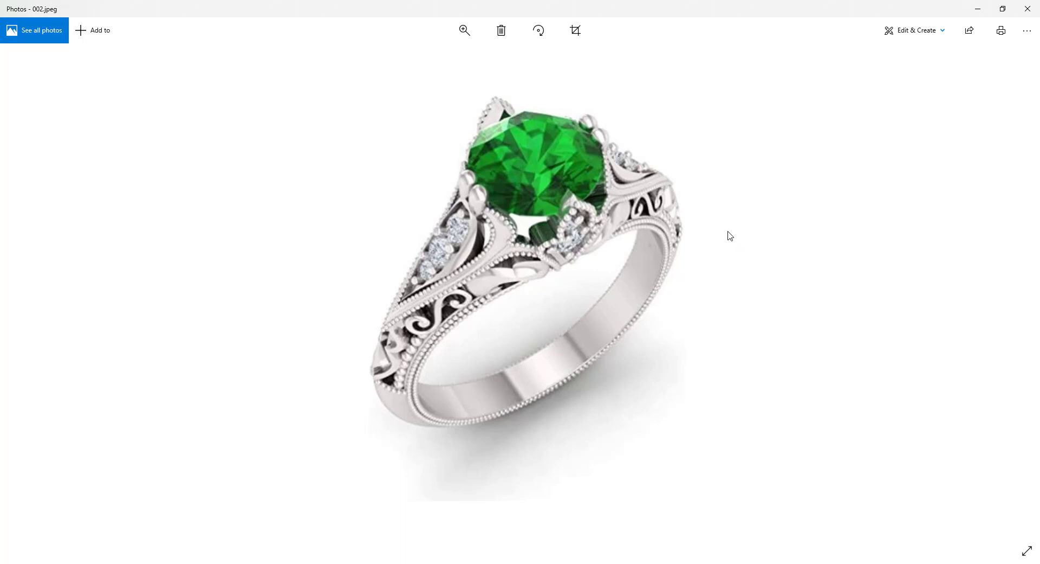
Move the row of six beads about 0.1 mm sideways towards the lobed shoulder piece.
click(972, 10)
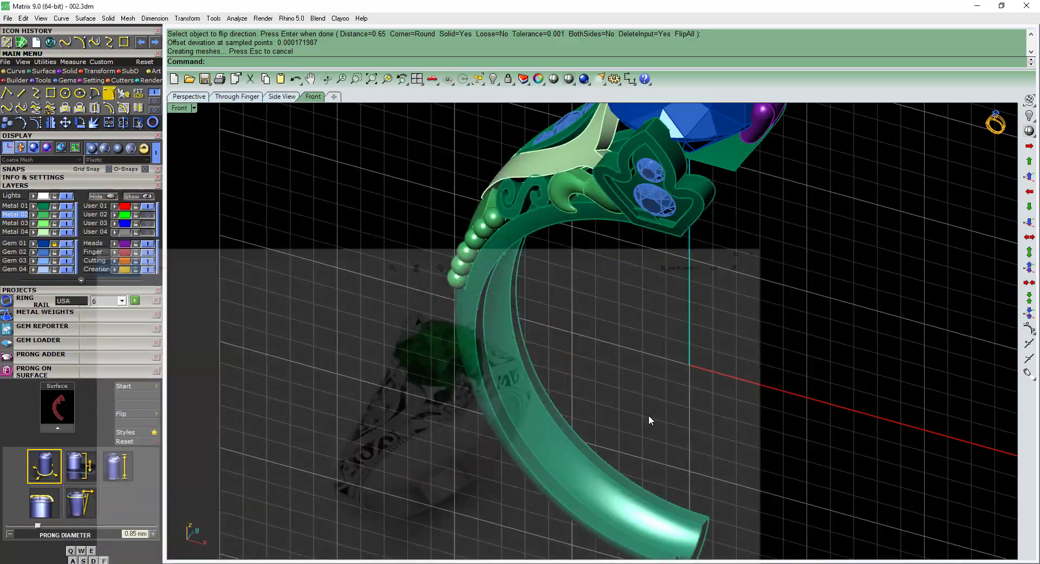
right_drag(649, 417, 639, 347)
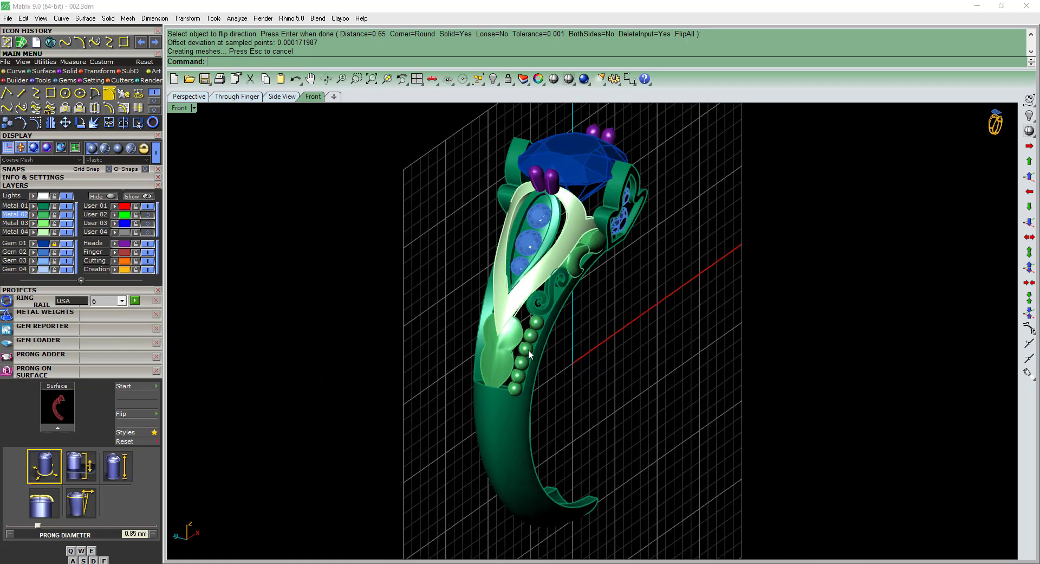
scroll(529, 351, up, 4)
click(507, 355)
shift+click(529, 368)
shift+right_drag(517, 365, 535, 362)
key(Escape)
scroll(535, 362, up, 4)
click(539, 362)
scroll(539, 363, up, 3)
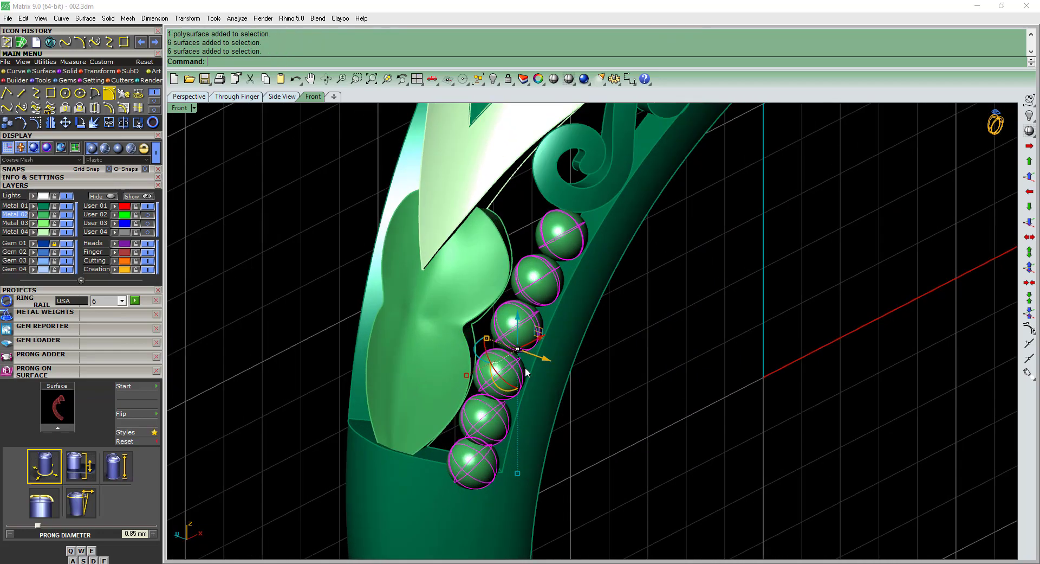
drag(544, 360, 542, 357)
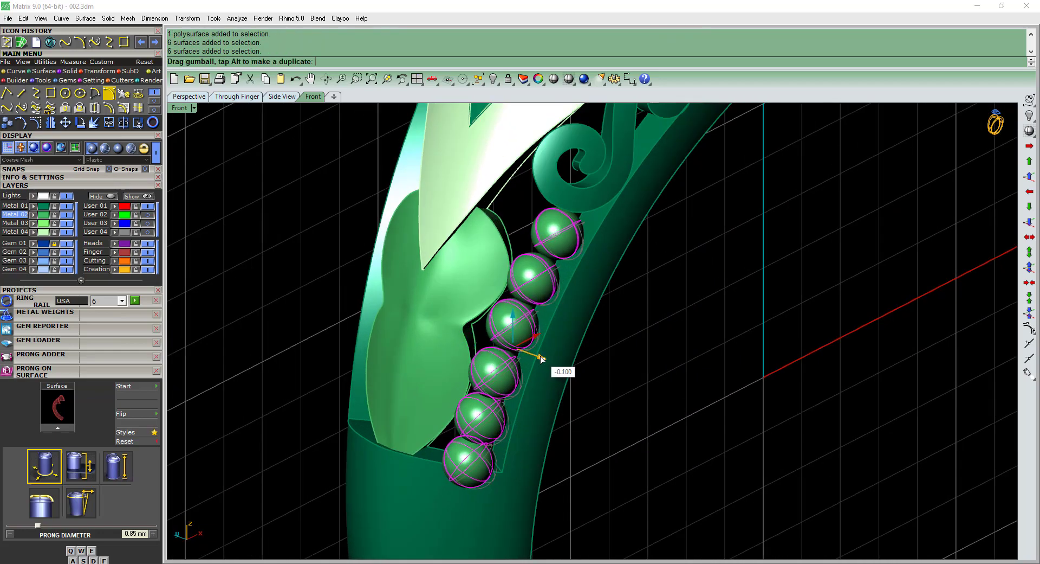
Rotate the bead row by about 359.07° around the origin 0,0,0 in the front view.
right_drag(511, 400, 467, 302)
key(ctrl+F2)
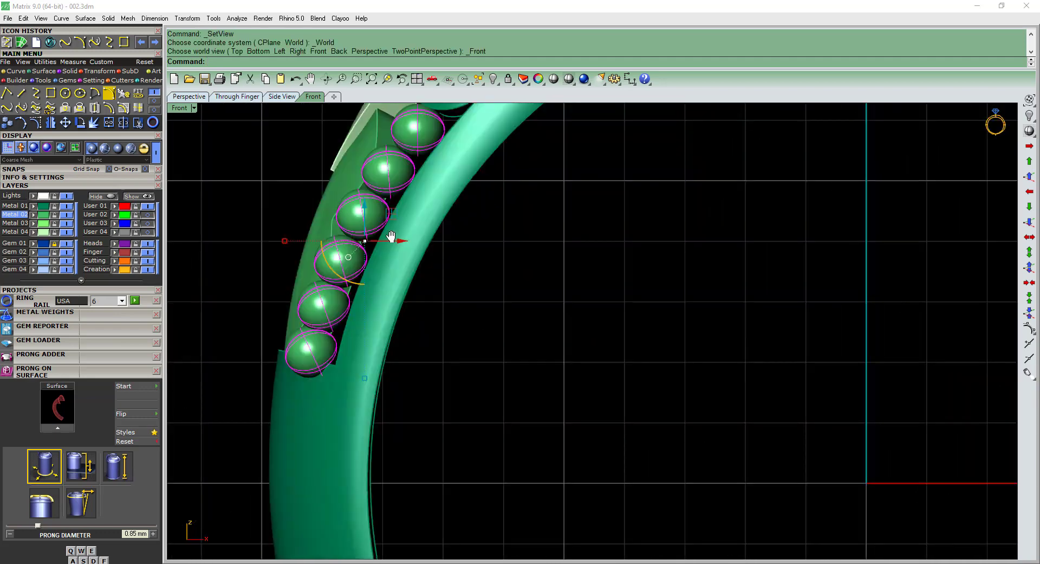
right_drag(391, 237, 453, 337)
key(ctrl+r)
scroll(407, 264, up, 4)
click(351, 281)
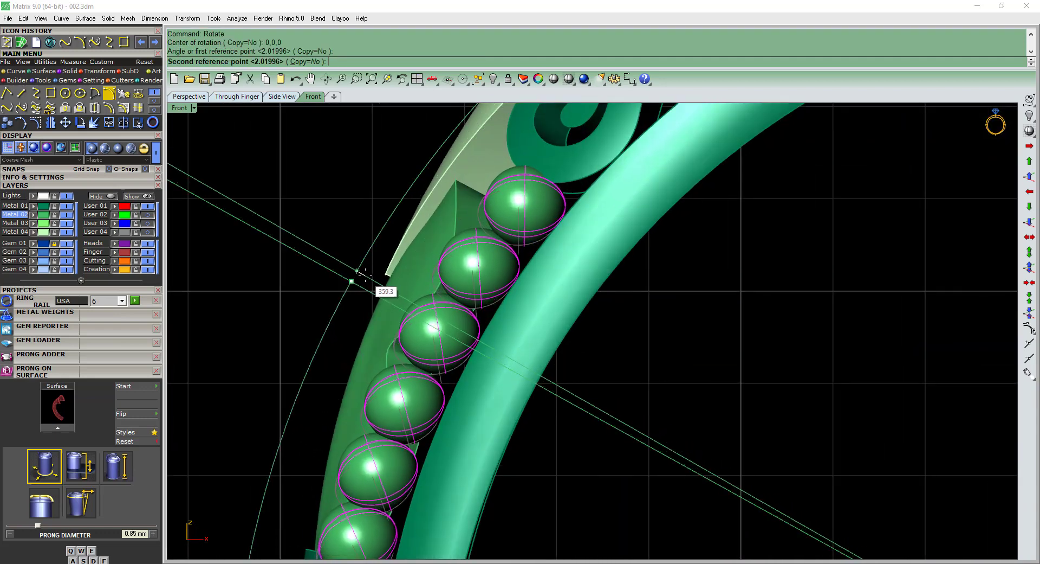
click(364, 274)
Rotate the bead row by about 2.29° around a point on its uppermost bead.
scroll(403, 255, down, 2)
text(r)
key(Return)
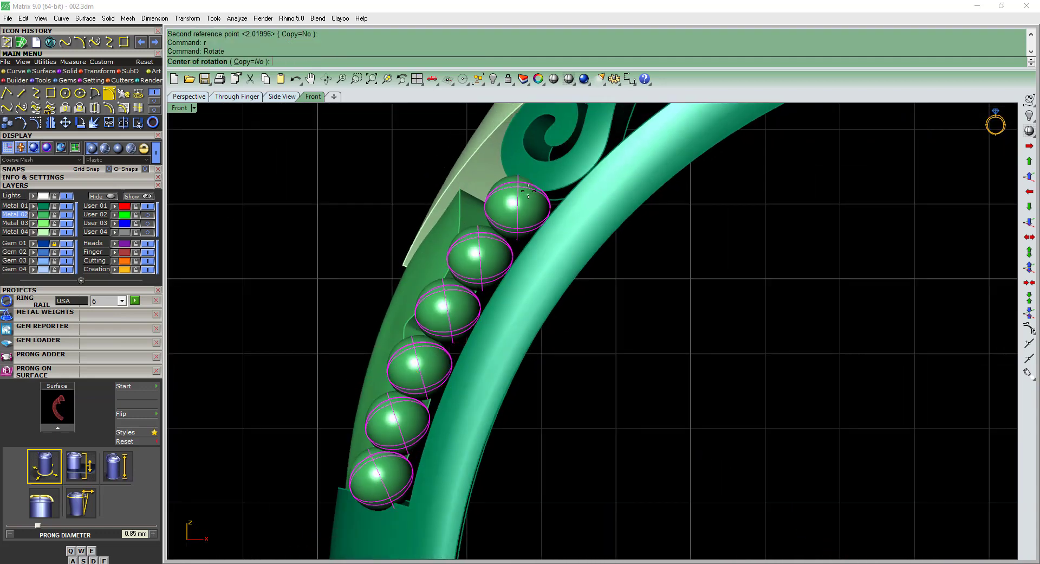
click(528, 191)
right_drag(411, 528, 437, 442)
scroll(436, 442, up, 2)
click(437, 441)
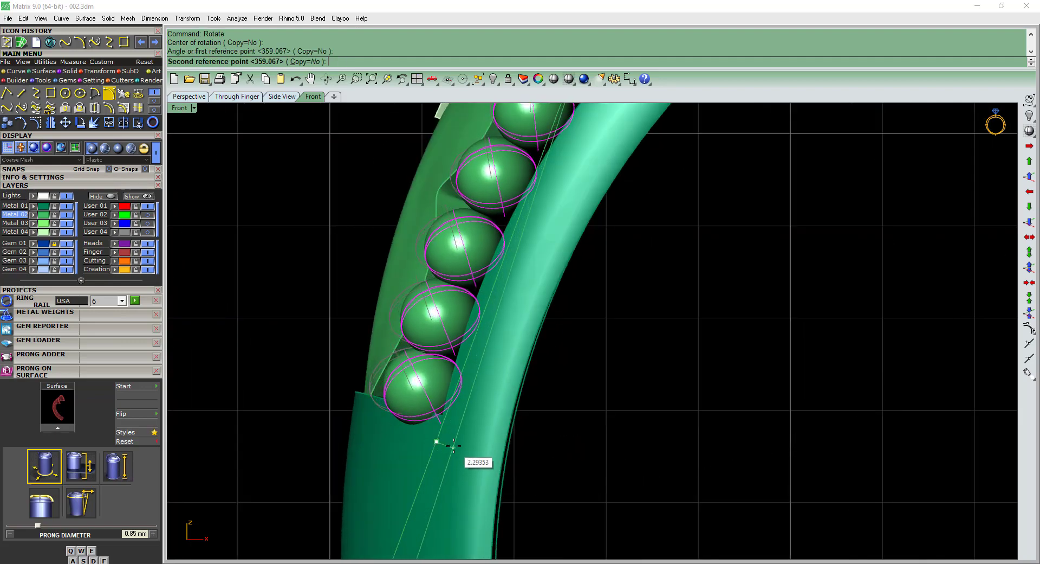
Rotate the bead row by about 359.45° around a point at its lower end to follow the band.
scroll(416, 412, down, 2)
right_drag(530, 161, 546, 239)
scroll(559, 220, up, 2)
click(607, 194)
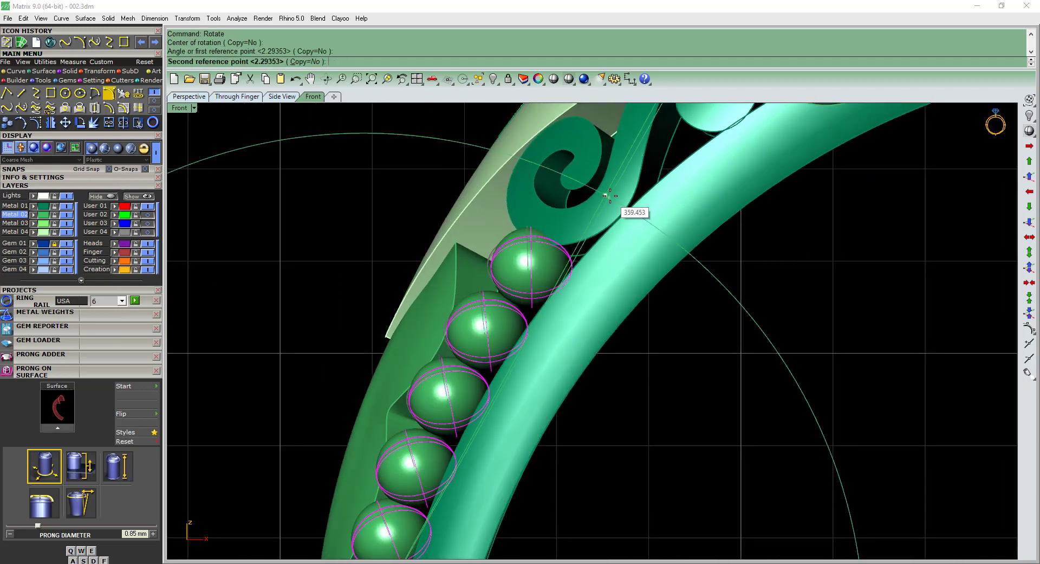
click(609, 194)
scroll(580, 271, down, 2)
Nudge the six beads sideways once more, closer to the edge of the lobed shoulder piece.
ctrl+shift+right_drag(552, 328, 604, 364)
scroll(684, 395, down, 3)
click(685, 397)
scroll(604, 363, up, 3)
click(603, 309)
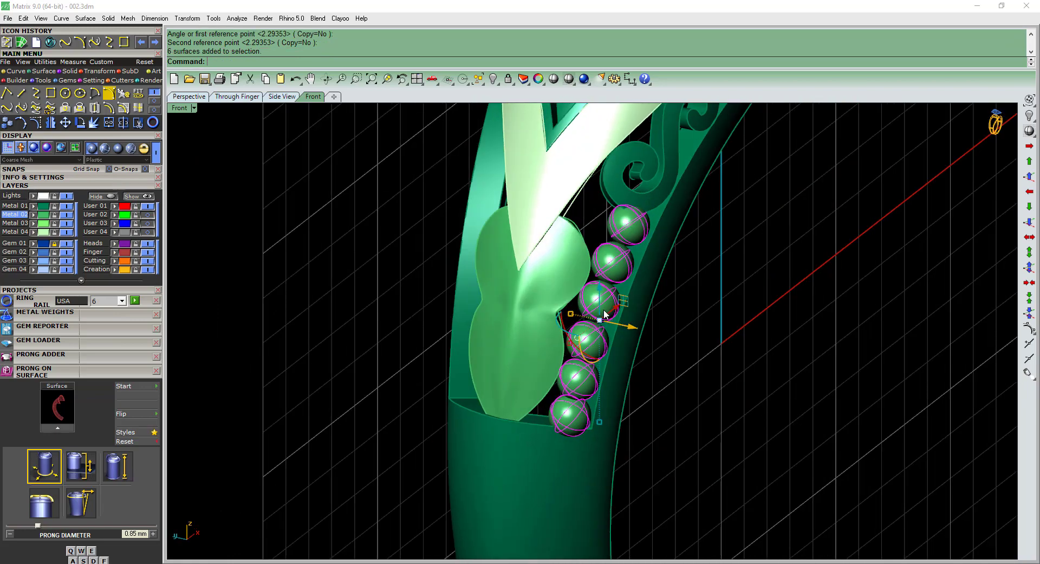
scroll(606, 312, up, 3)
drag(629, 332, 620, 328)
click(687, 374)
Mirror the six beads to the opposite side of the lobed shoulder piece and group both rows.
scroll(687, 374, down, 6)
ctrl+shift+right_drag(688, 374, 612, 401)
click(535, 345)
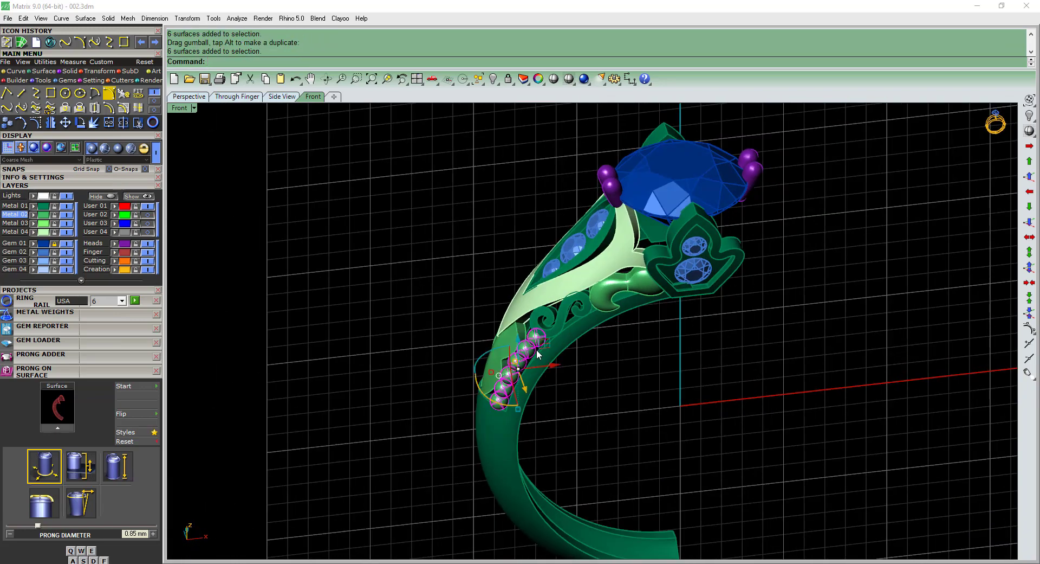
key(F5)
key(F8)
right_drag(398, 368, 504, 364)
scroll(504, 365, up, 8)
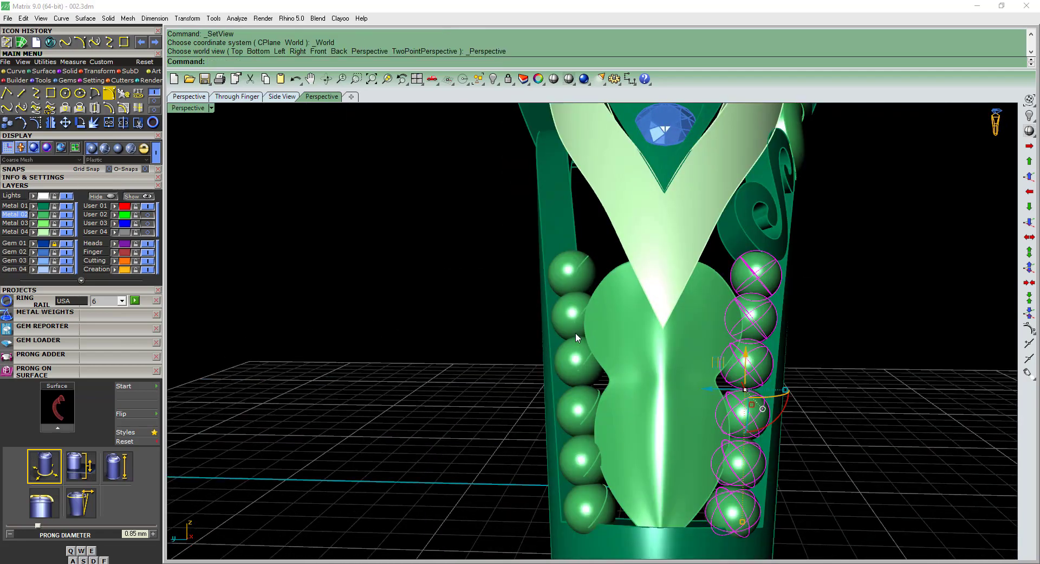
shift+click(575, 332)
right_drag(710, 260, 580, 269)
text(g)
key(Return)
click(652, 322)
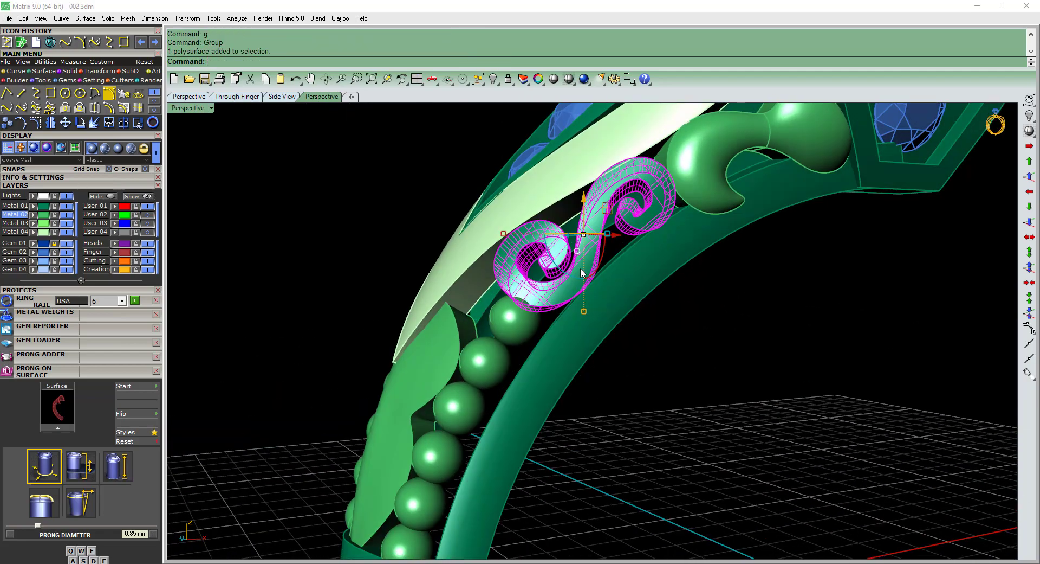
click(586, 237)
scroll(591, 260, down, 5)
right_drag(614, 320, 683, 371)
Examine the shoulder frame, leaf setting and its three gems, and compare them with the reference photo 002.jpeg.
click(638, 350)
scroll(637, 349, down, 2)
scroll(587, 314, up, 8)
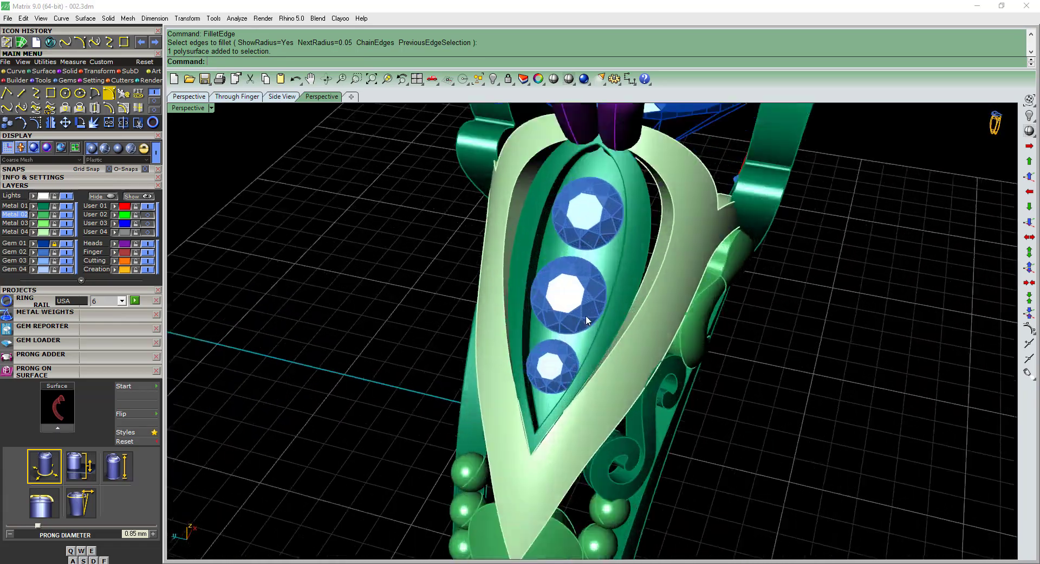
click(615, 325)
shift+right_drag(615, 325, 658, 379)
scroll(542, 357, down, 4)
click(694, 414)
right_drag(695, 415, 595, 428)
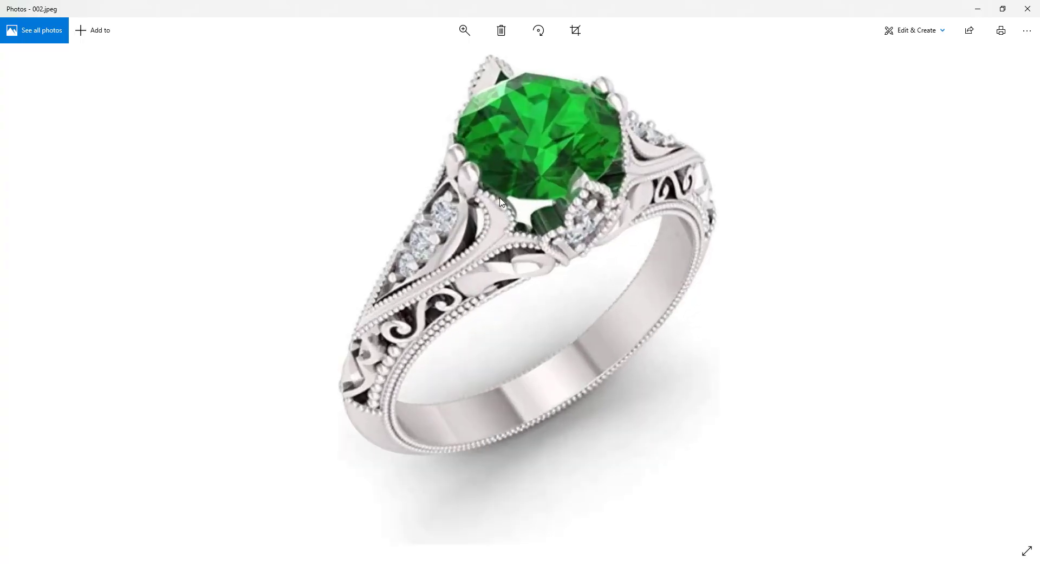
click(977, 10)
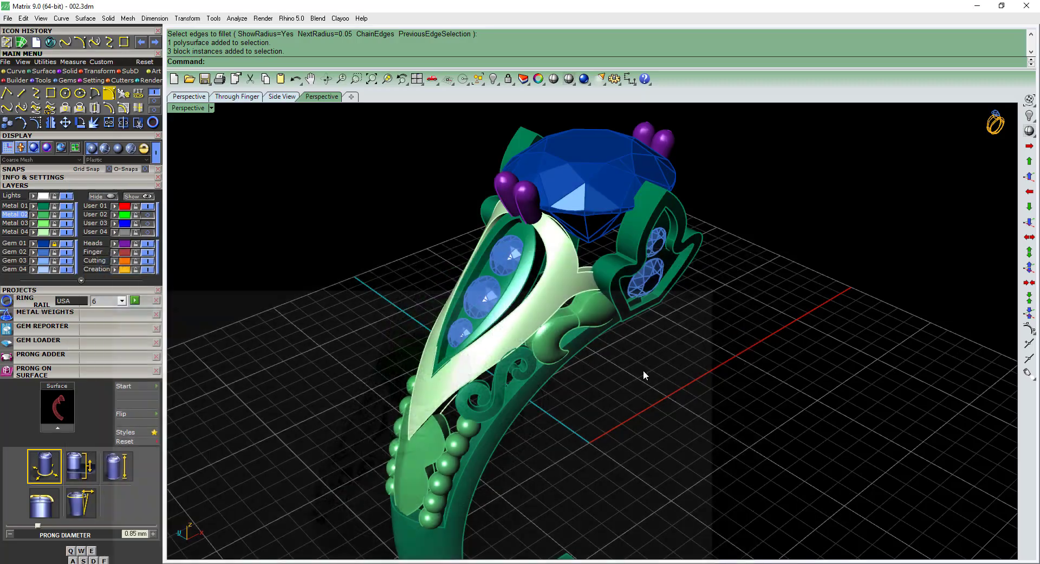
Mirror the three shoulder gems across the vertical axis through 0,0,0 in the front view, keeping the originals.
shift+click(552, 301)
right_drag(552, 302, 577, 346)
key(ctrl+F2)
click(534, 320)
click(522, 236)
click(511, 237)
key(ctrl+F2)
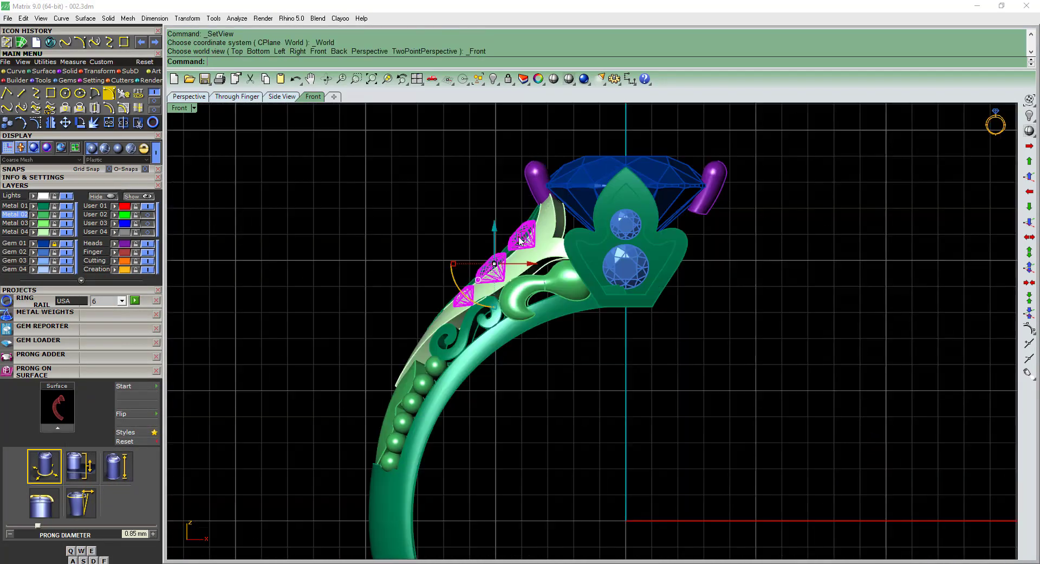
text(mirror)
key(Return)
right_drag(566, 225, 567, 277)
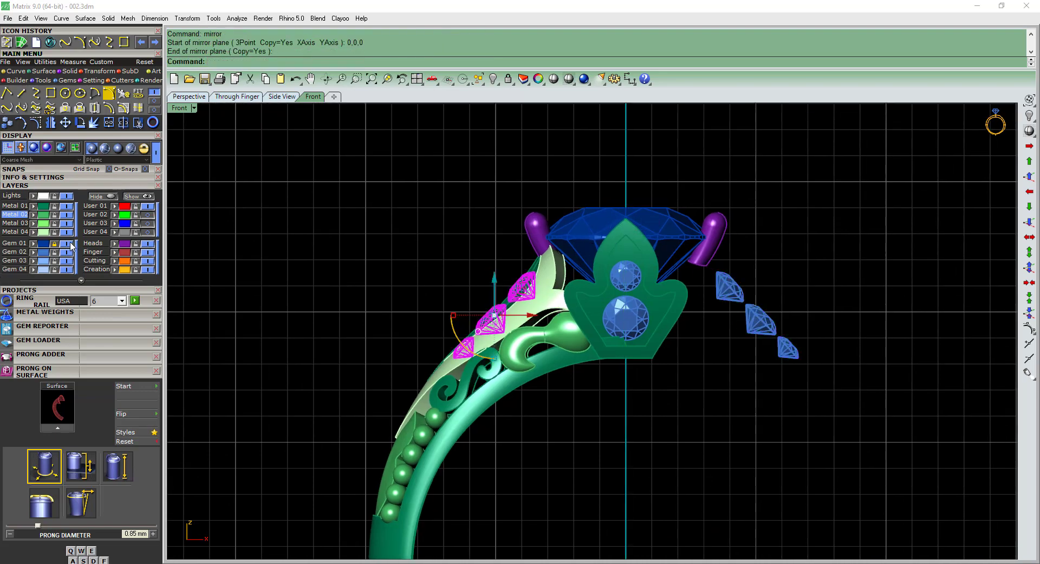
Hide the Gem 01 layer and list the sizes of the remaining gems with Gem Reporter.
click(120, 372)
ctrl+shift+right_drag(380, 287, 569, 304)
click(33, 329)
right_drag(320, 367, 76, 402)
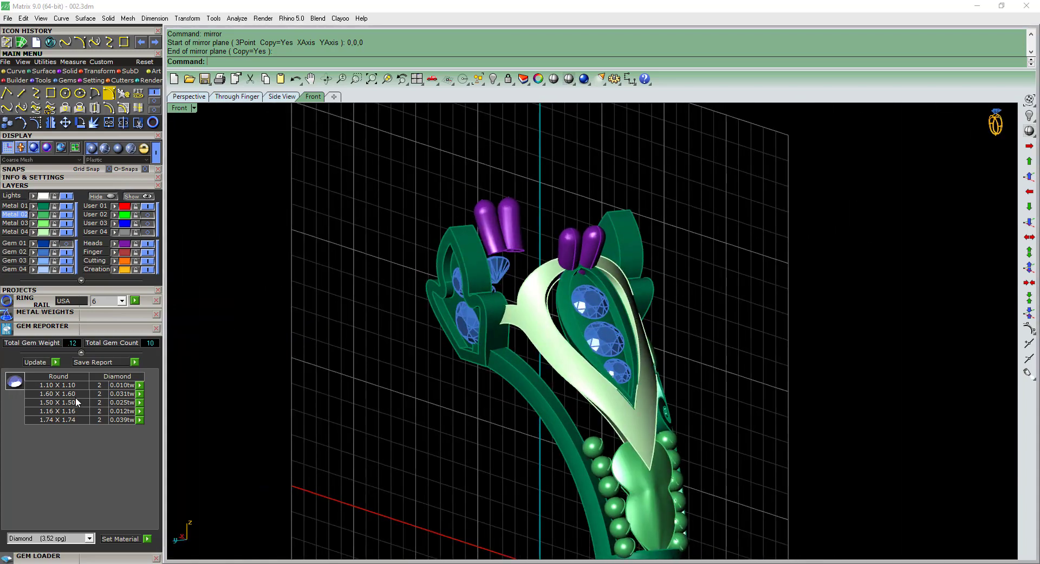
ctrl+shift+right_drag(373, 299, 672, 445)
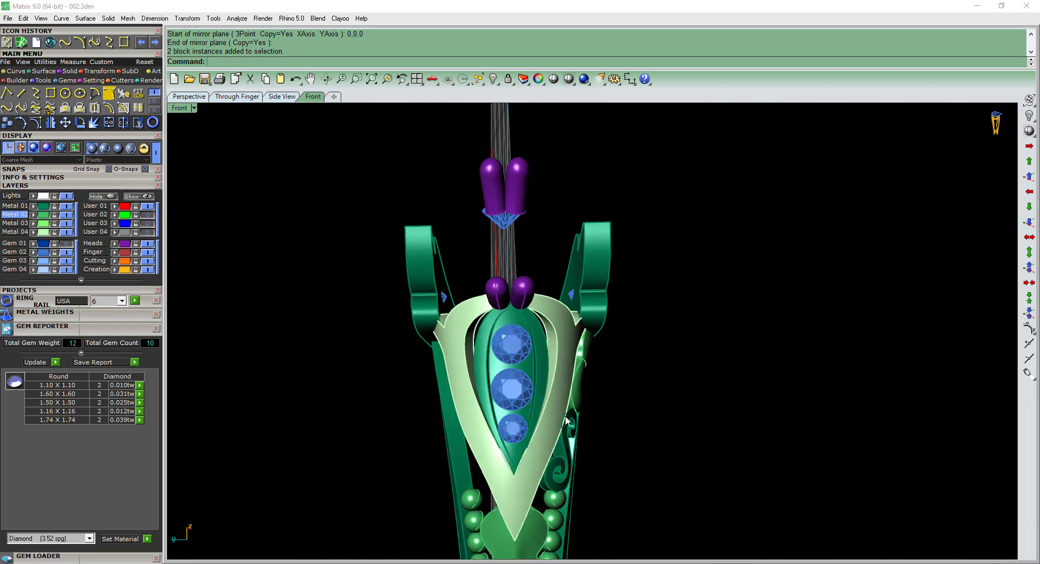
Ungroup the three gems of the shoulder leaf setting and select only the middle one.
scroll(506, 403, up, 7)
key(Escape)
scroll(487, 379, down, 2)
right_drag(497, 405, 511, 349)
click(493, 378)
key(ctrl+shift+g)
scroll(493, 378, up, 2)
key(Escape)
click(494, 378)
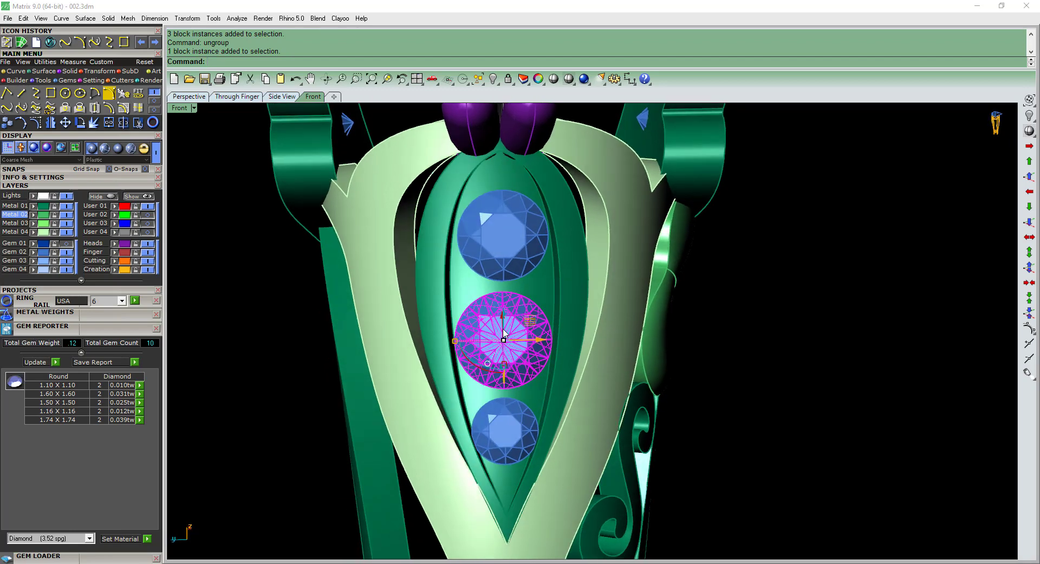
Resize the middle shoulder gem to 1.5 × 1.5 mm with Gem Loader.
click(34, 331)
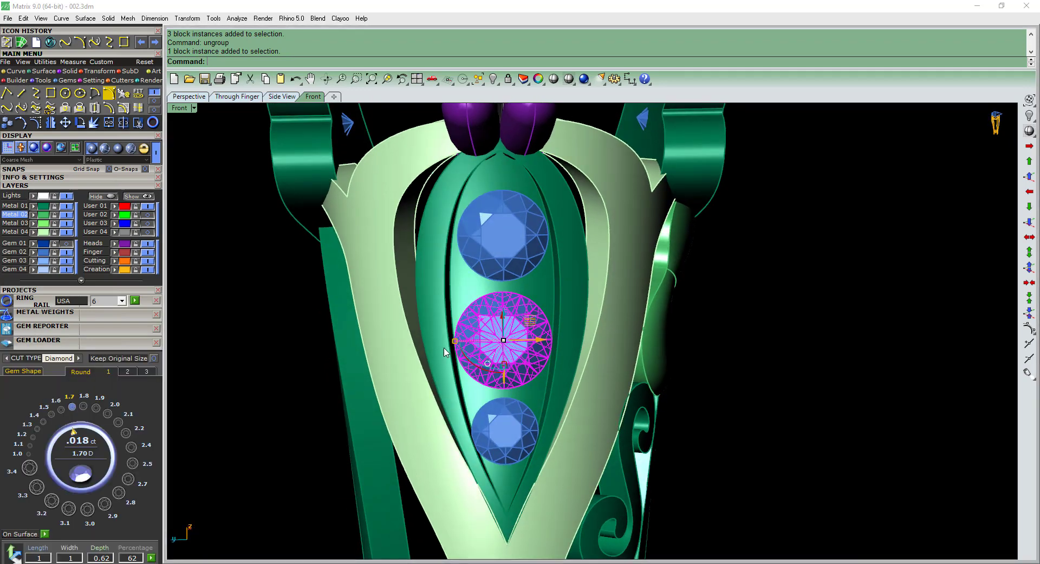
click(108, 414)
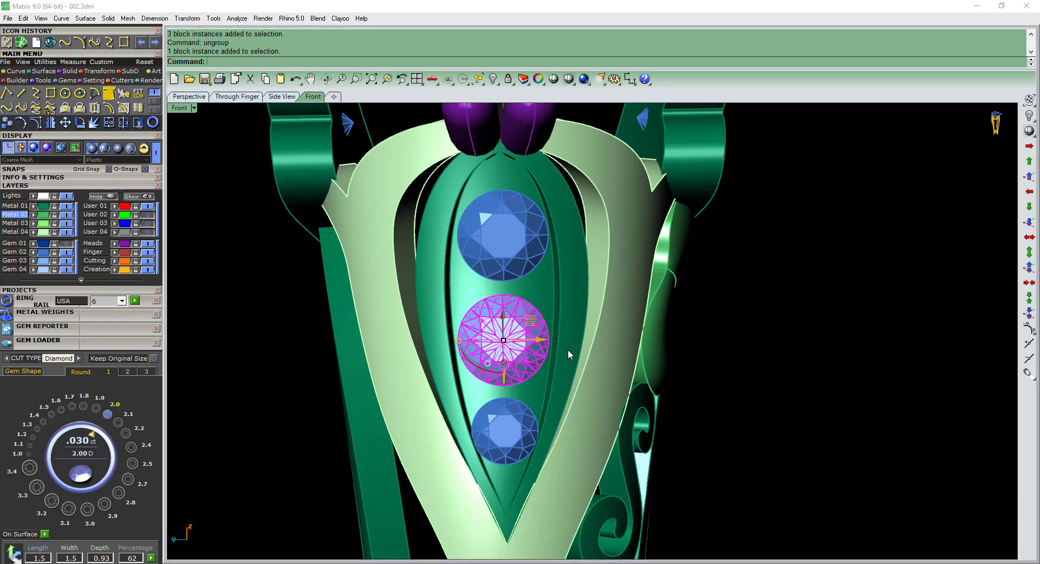
scroll(503, 380, down, 1)
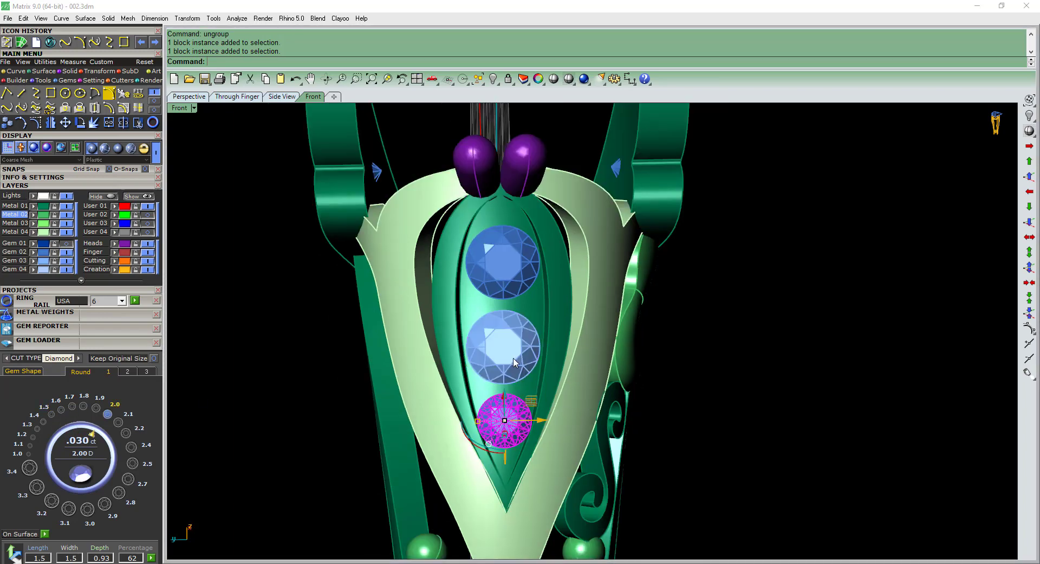
Delete the middle and lowest gems from the shoulder leaf setting.
click(514, 362)
scroll(507, 357, up, 1)
shift+click(504, 434)
key(Delete)
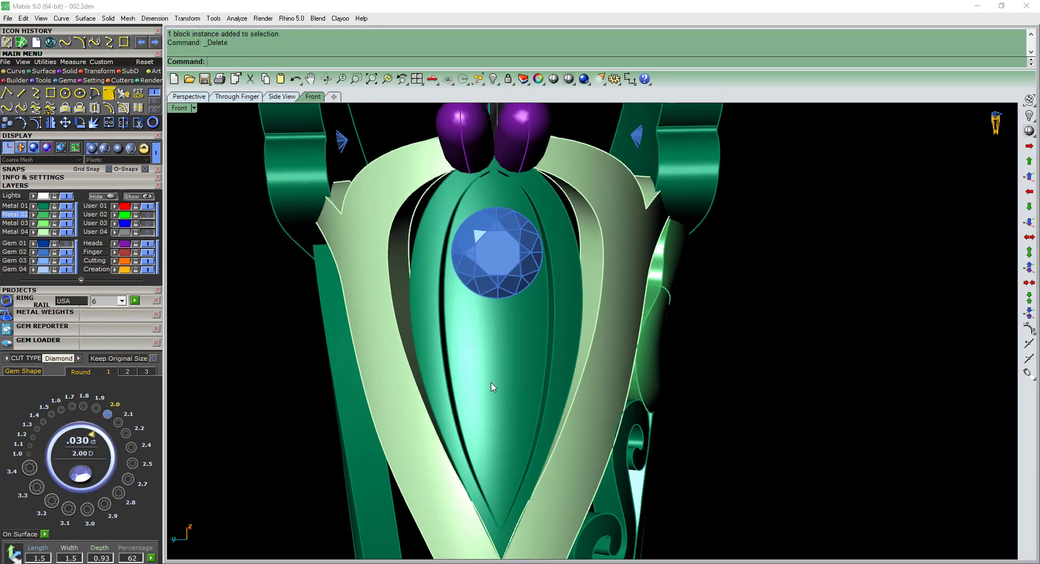
Place a flipped 1.5 mm round gem on the leaf surface just below the upper gem, with 0.15 spacing.
scroll(500, 388, up, 1)
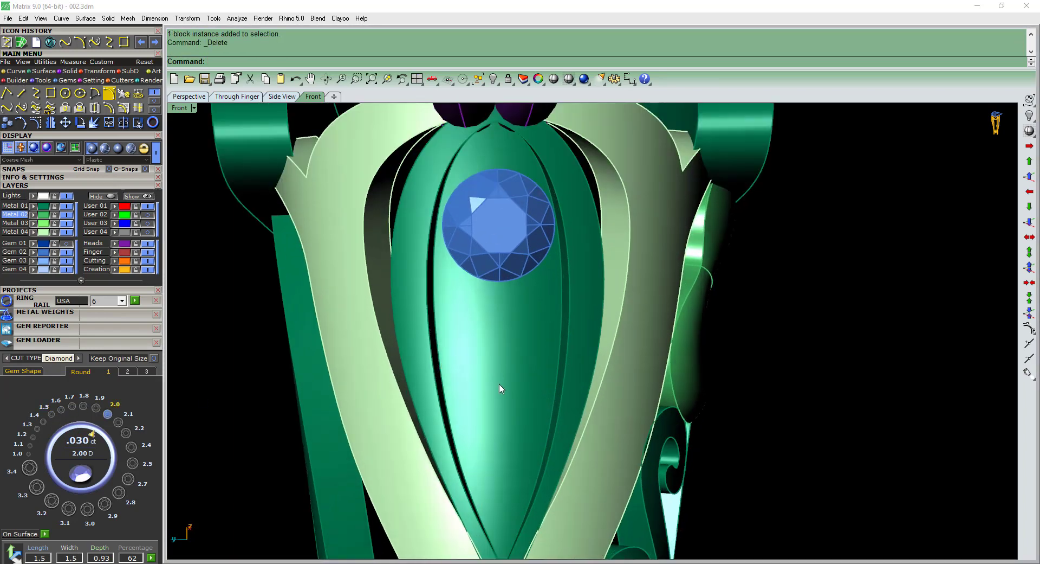
click(495, 352)
scroll(495, 352, up, 1)
text(f)
key(Return)
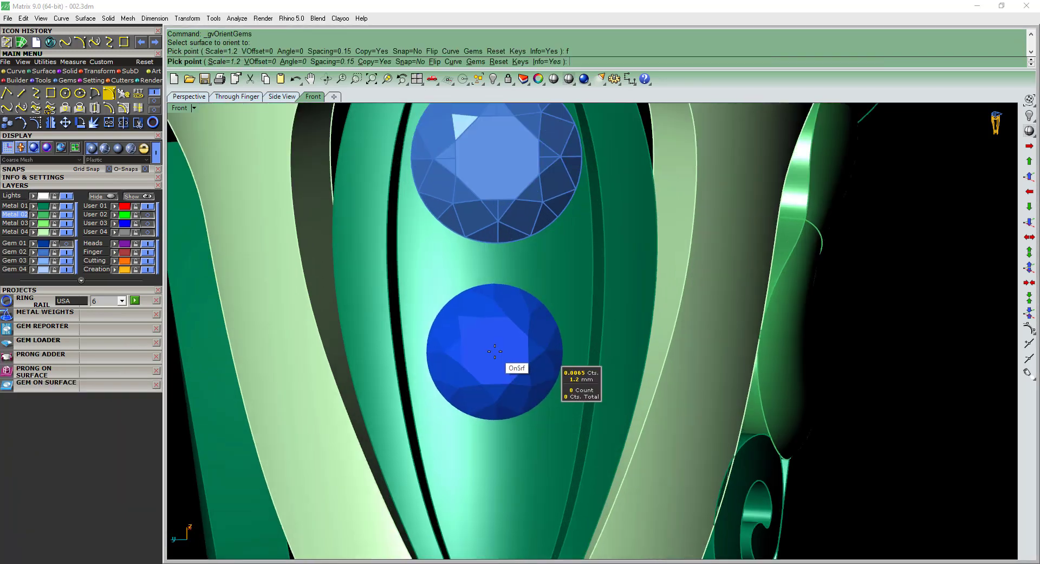
key(Up)
key(Up)
key(Up)
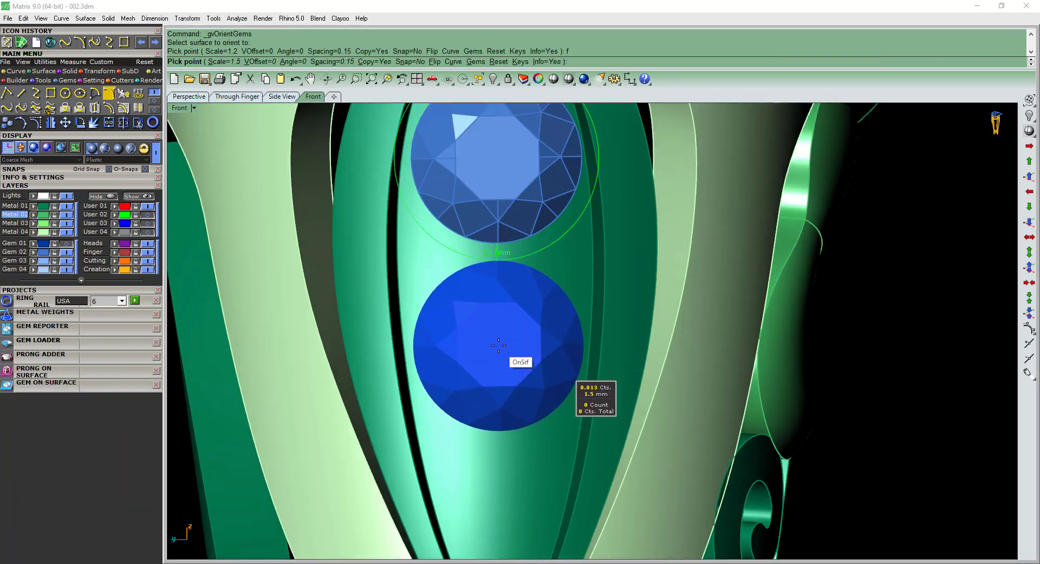
click(499, 346)
Place a 1 mm round gem on the leaf surface below the middle gem and end gem placement.
scroll(499, 347, up, 1)
key(Down)
key(Down)
key(Down)
key(Down)
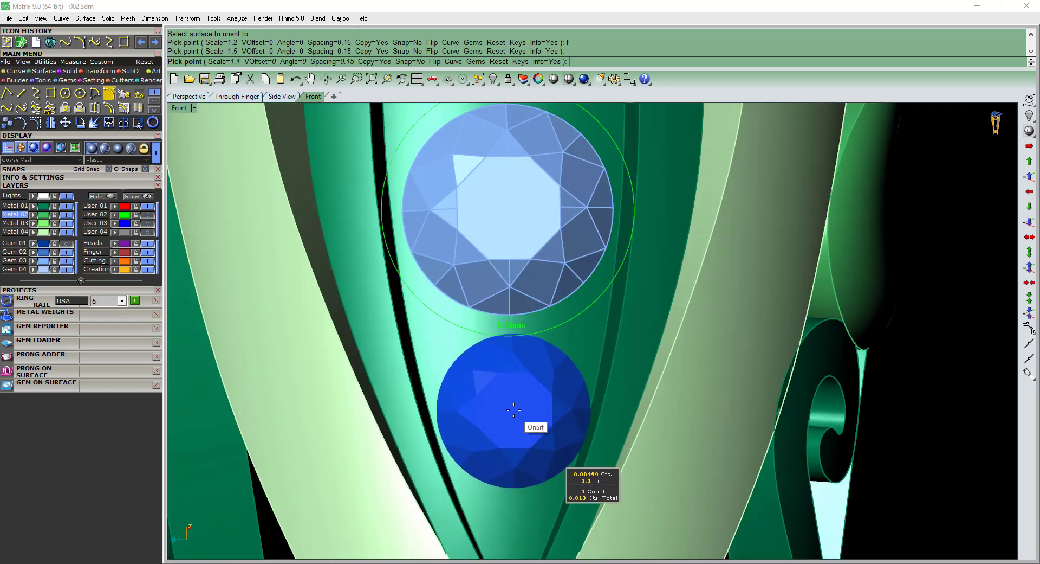
key(Down)
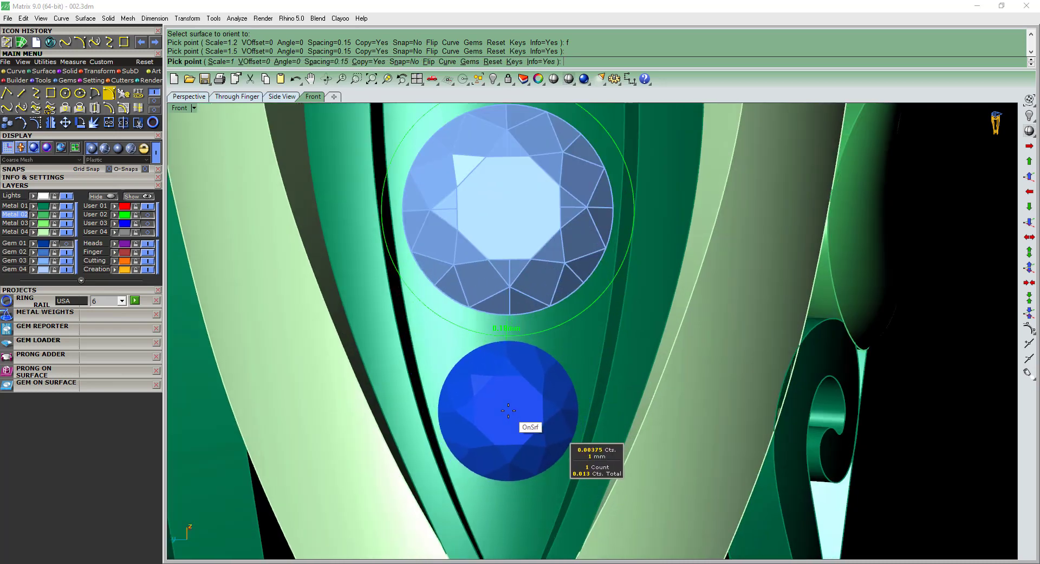
click(510, 406)
right_click(510, 407)
Group the three round gems in the shoulder leaf setting.
scroll(510, 407, down, 7)
ctrl+shift+right_drag(584, 364, 509, 357)
scroll(493, 379, up, 3)
ctrl+shift+right_drag(525, 251, 536, 282)
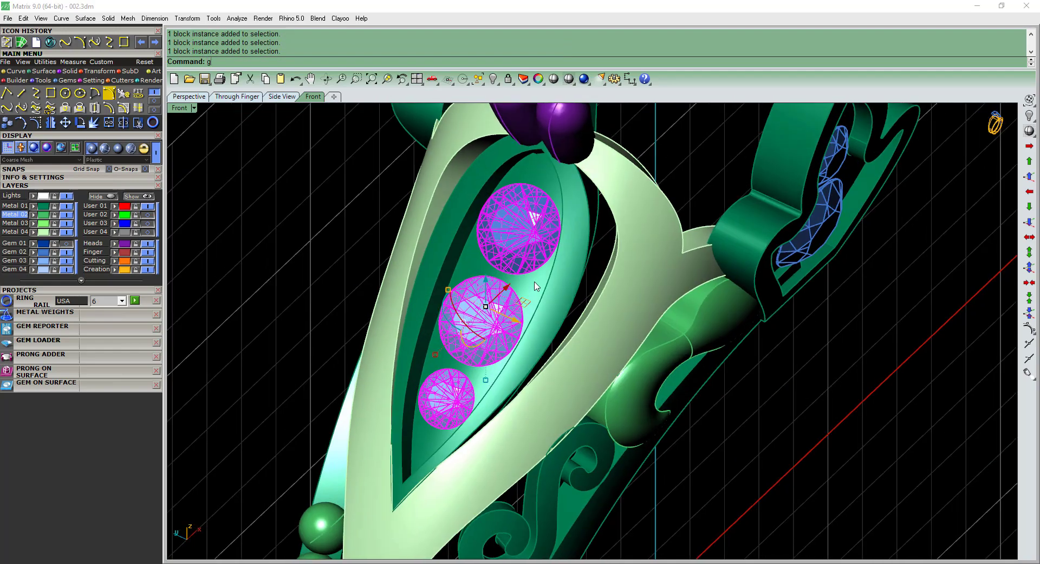
text(g)
key(Return)
Delete the other group of three shoulder gems, then deselect the two gems in the top leaf setting.
scroll(535, 282, down, 2)
scroll(412, 305, down, 4)
ctrl+shift+right_drag(412, 305, 694, 293)
click(696, 296)
ctrl+shift+right_drag(514, 400, 544, 281)
click(545, 271)
scroll(542, 323, up, 5)
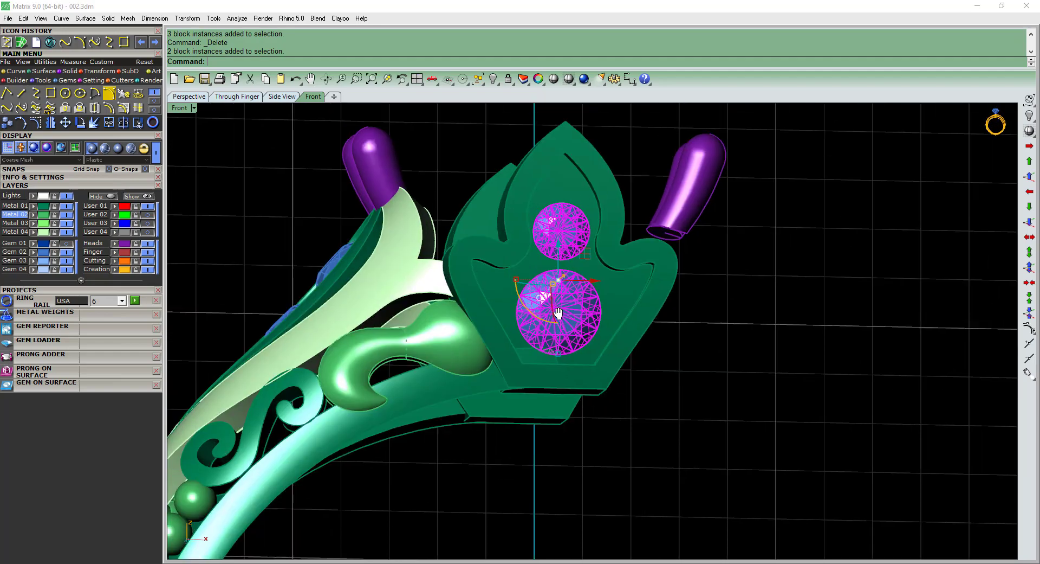
key(Escape)
In the front view, draw a slanted line across the band's upper end, parallel to the lower side edge of the leaf setting.
right_drag(544, 377, 523, 307)
scroll(550, 316, down, 4)
click(522, 308)
key(ctrl+F2)
right_drag(555, 393, 538, 374)
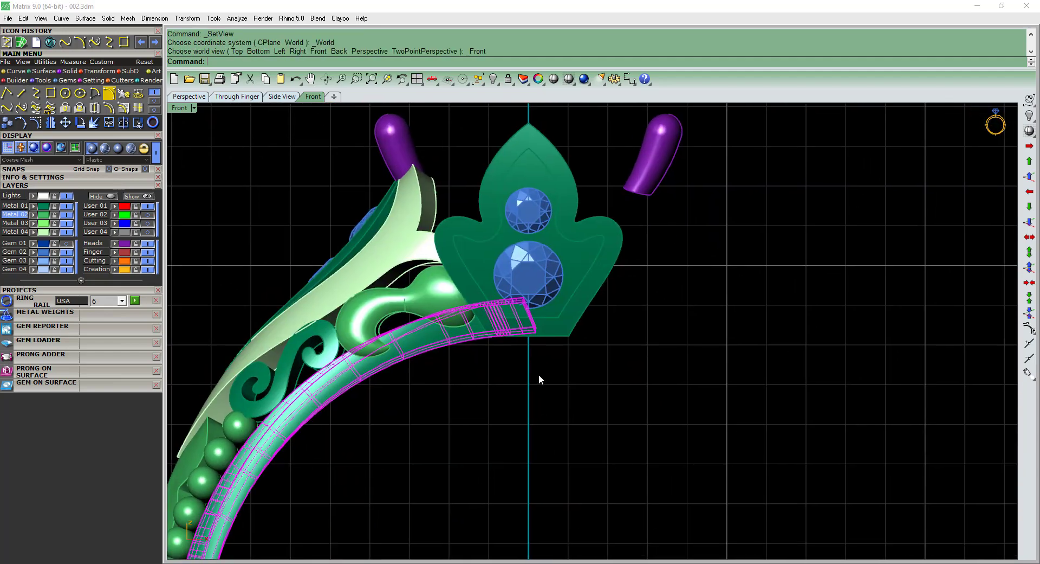
text(li)
key(Return)
scroll(488, 308, up, 6)
key(Return)
key(Return)
scroll(482, 296, up, 2)
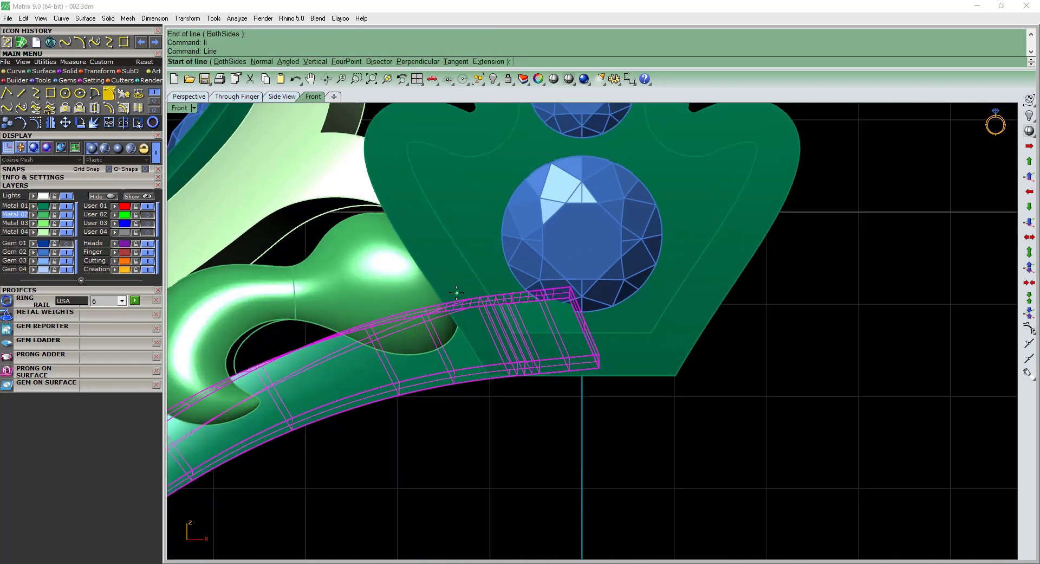
click(520, 405)
click(519, 400)
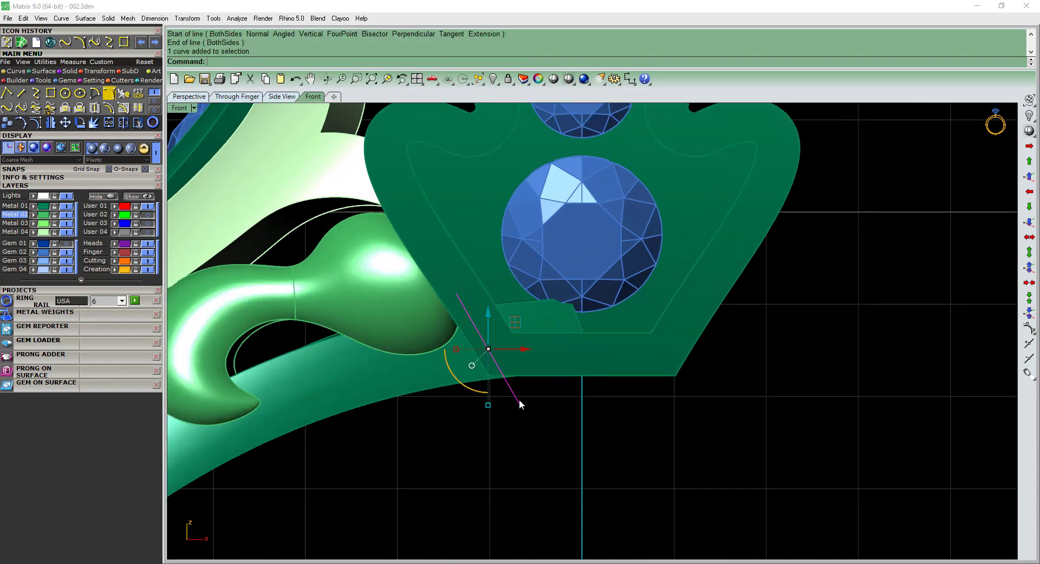
Extrude the slanted line to both sides into a cutting surface that extends past both band rails, with Solid=No.
scroll(508, 362, down, 6)
text(ex)
key(Return)
scroll(526, 369, down, 2)
key(ctrl+F3)
scroll(518, 357, down, 4)
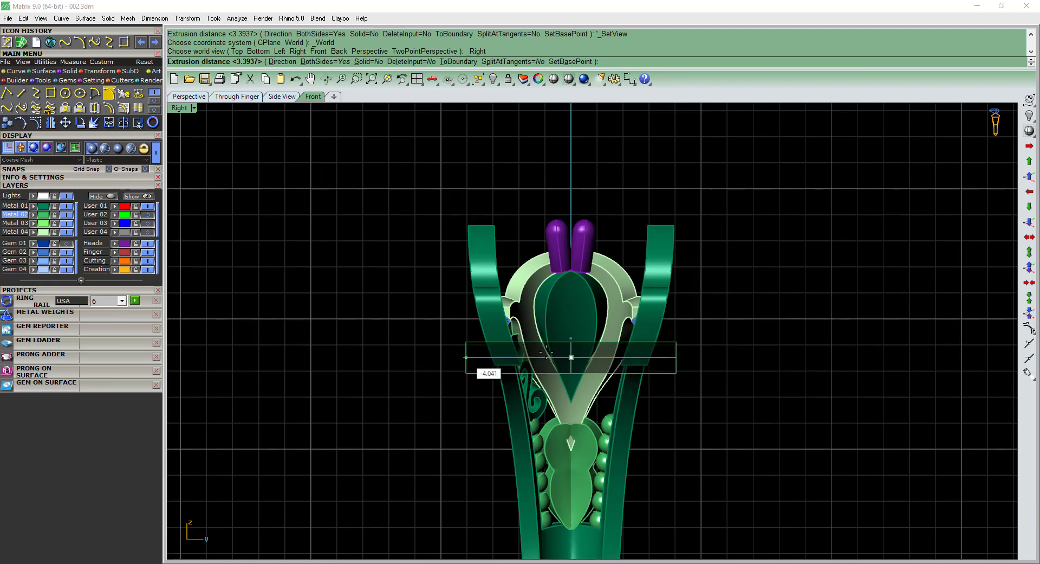
click(718, 346)
Try to cut the upper ends off the band rails with the extruded surface using Boolean Difference, and undo the cut.
ctrl+shift+right_drag(664, 385, 659, 349)
scroll(600, 420, up, 2)
click(596, 428)
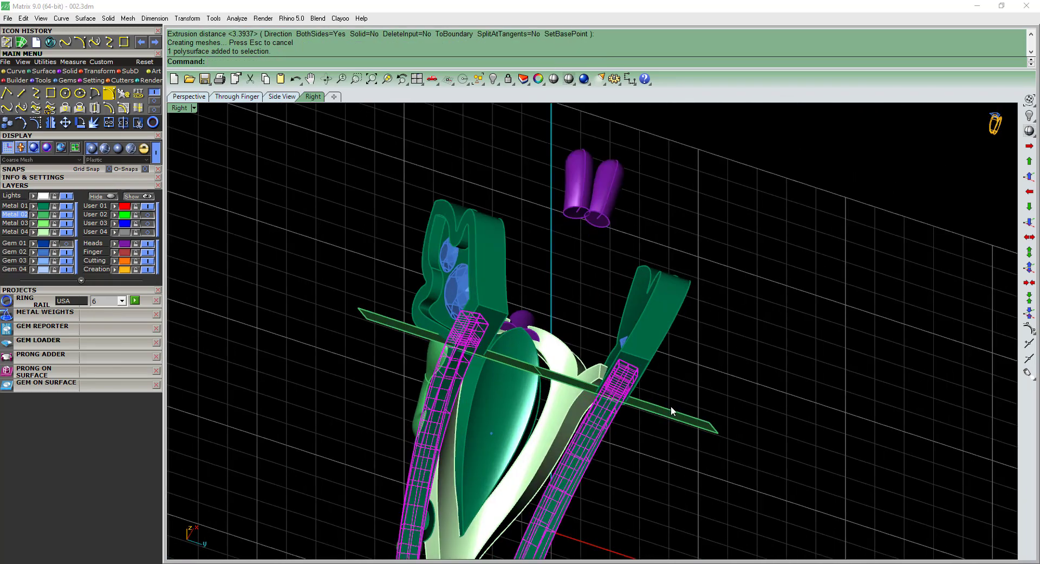
key(ctrl+z)
right_drag(663, 417, 675, 343)
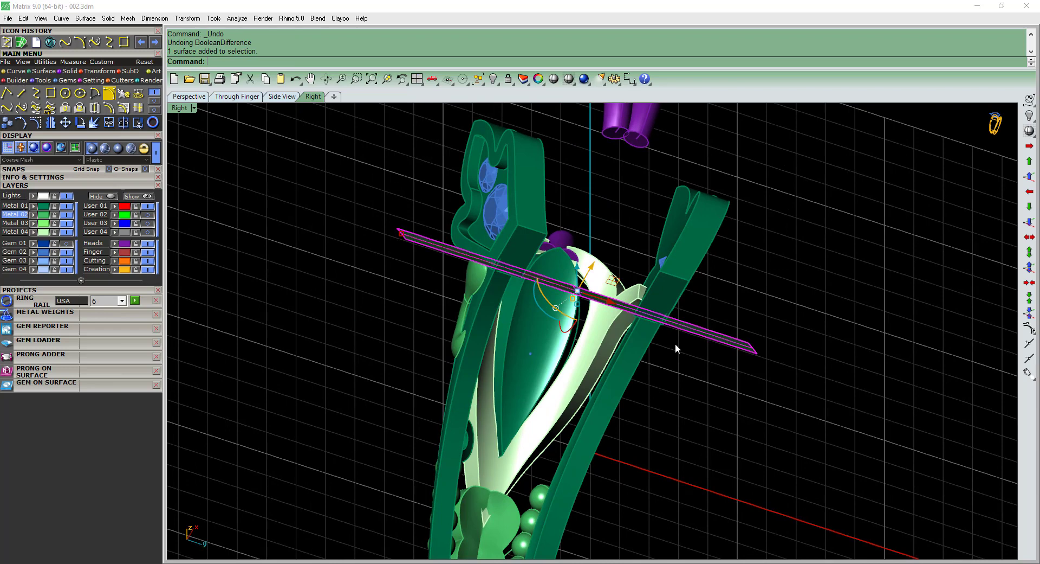
Flip the normal direction of the extruded cutting surface that crosses the band rails.
text(di)
key(Return)
click(675, 343)
right_click(676, 344)
click(675, 344)
Cut the upper ends off both band rails with the flipped surface and remove the cutter.
click(636, 356)
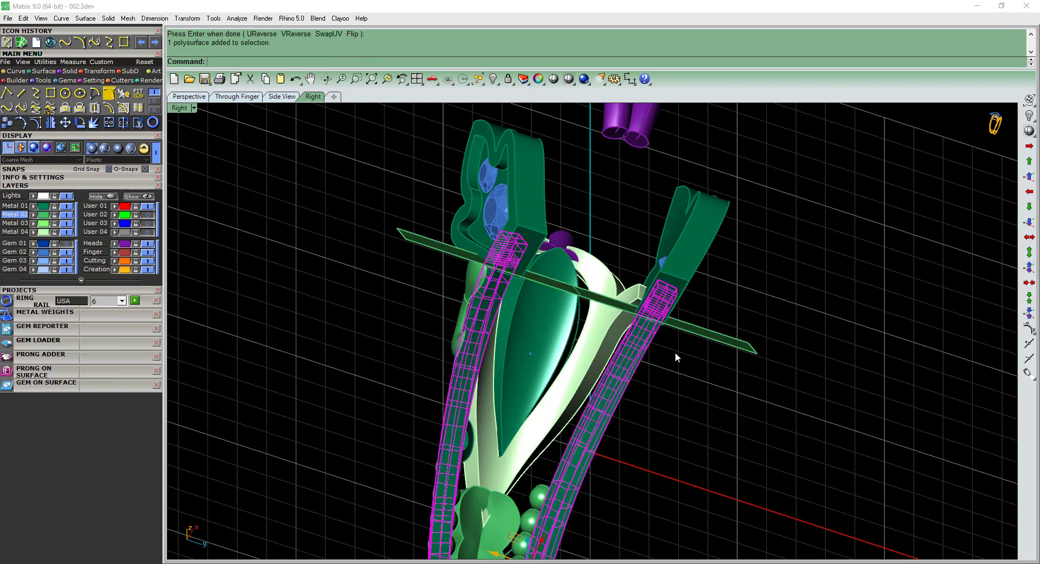
right_click(710, 340)
click(709, 341)
key(Delete)
Select the two pairs of purple prongs at the tops of the shoulders and group them.
scroll(708, 341, down, 2)
right_drag(709, 341, 645, 285)
scroll(563, 343, down, 4)
scroll(593, 346, up, 6)
click(593, 346)
click(641, 365)
scroll(642, 364, down, 6)
scroll(588, 200, up, 6)
click(589, 199)
shift+right_drag(589, 199, 604, 216)
shift+click(603, 198)
shift+right_drag(650, 244, 569, 271)
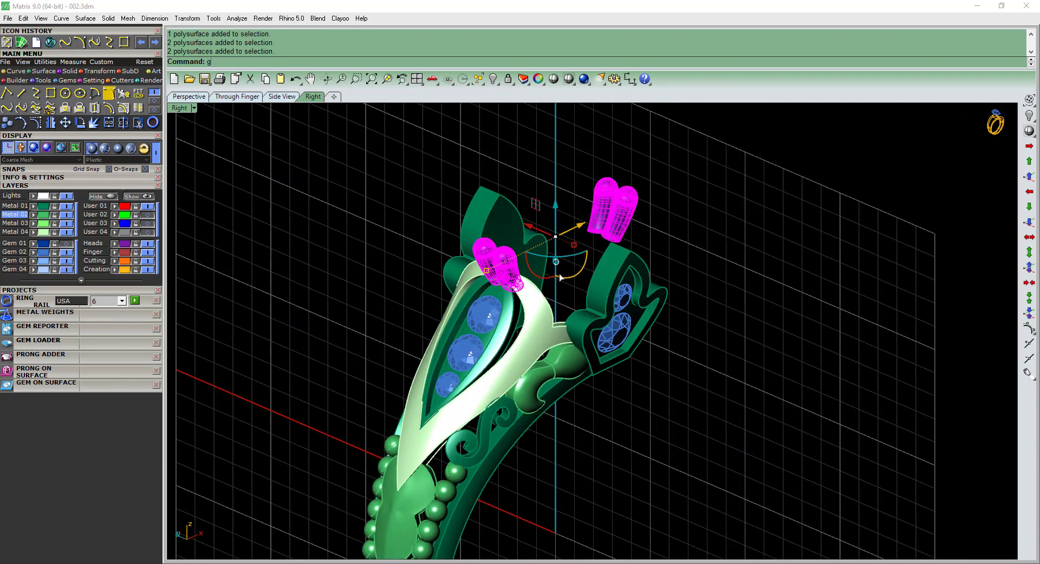
text(g)
key(Return)
Hide the object picked at the band rail's upper end, just below the leaf setting.
click(711, 379)
right_drag(711, 378, 705, 368)
scroll(657, 281, down, 4)
right_drag(656, 280, 584, 283)
scroll(581, 266, up, 4)
click(582, 265)
click(602, 294)
right_drag(647, 344, 632, 310)
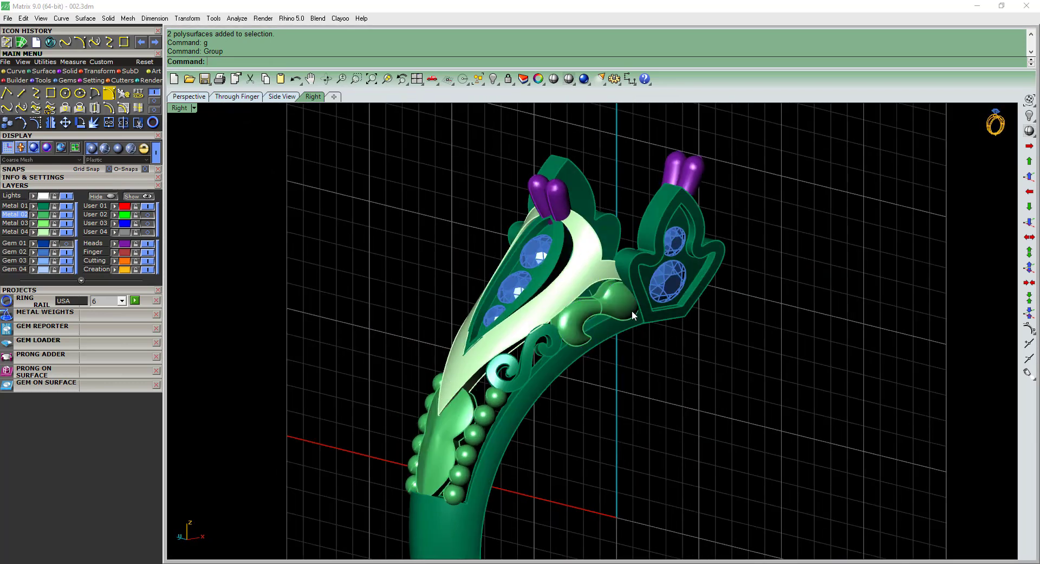
click(634, 323)
click(657, 350)
key(ctrl+h)
scroll(623, 301, up, 4)
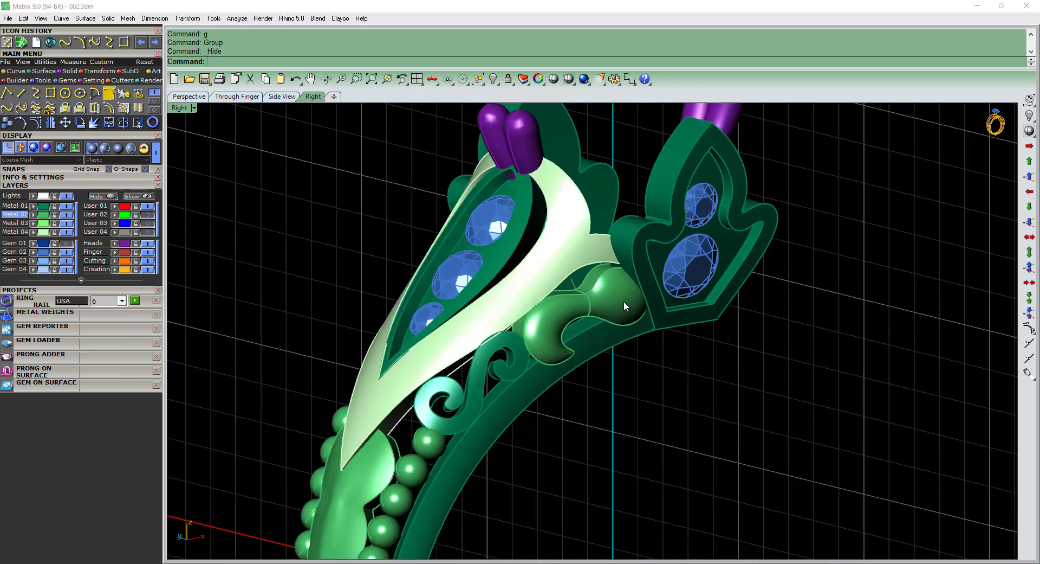
Group the bulb-shaped end and the hooked piece of the upper curl beside the leaf setting.
click(622, 300)
shift+click(583, 314)
right_drag(583, 315, 598, 287)
text(g)
key(Return)
Group the upper curl with the S-shaped scroll below it and move the ornament to the Finger layer.
scroll(599, 287, down, 6)
click(603, 337)
right_drag(602, 337, 613, 343)
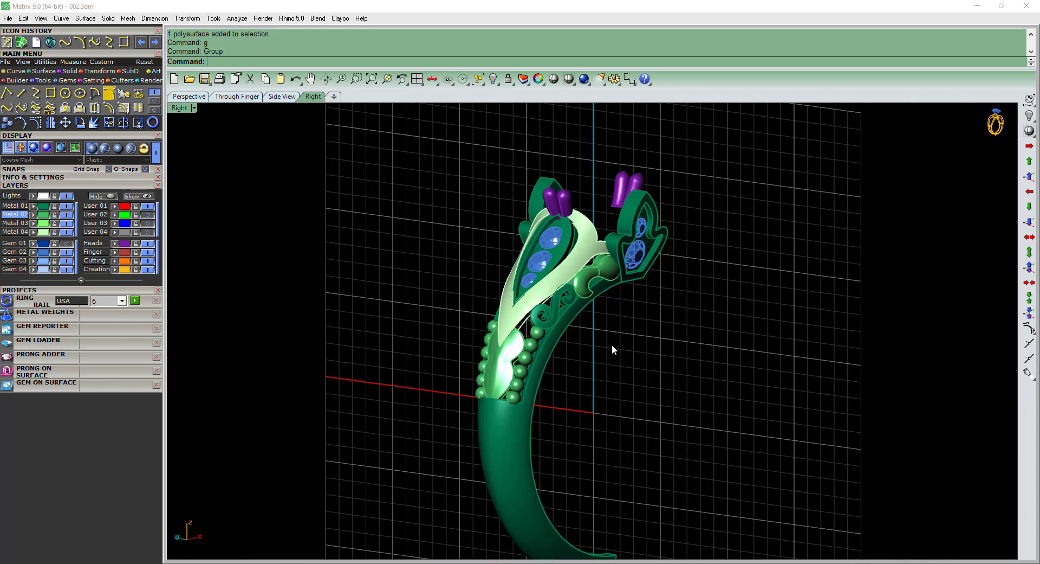
scroll(558, 318, up, 6)
click(558, 318)
right_drag(558, 318, 652, 243)
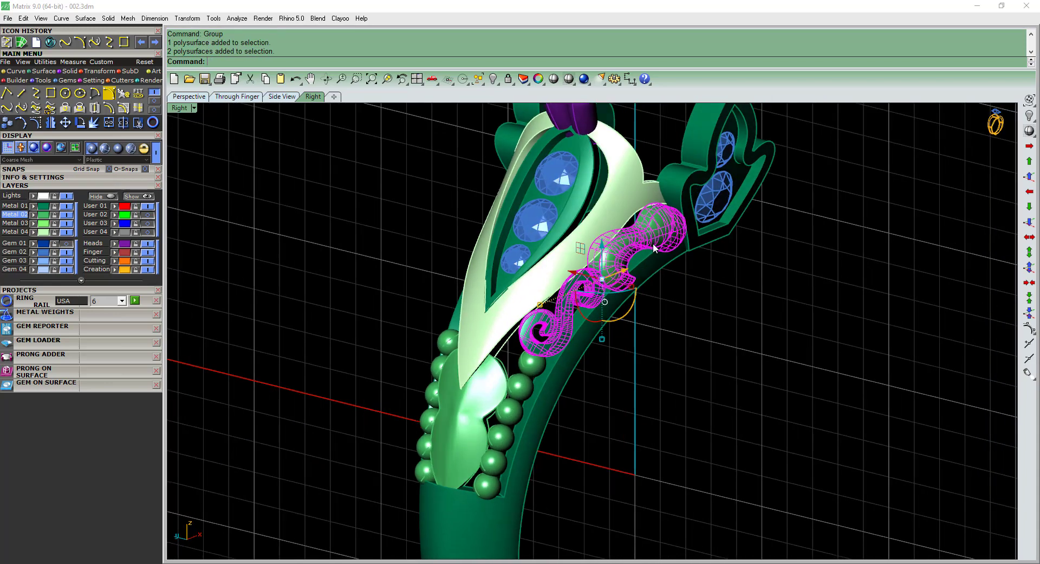
text(g)
key(Return)
click(541, 309)
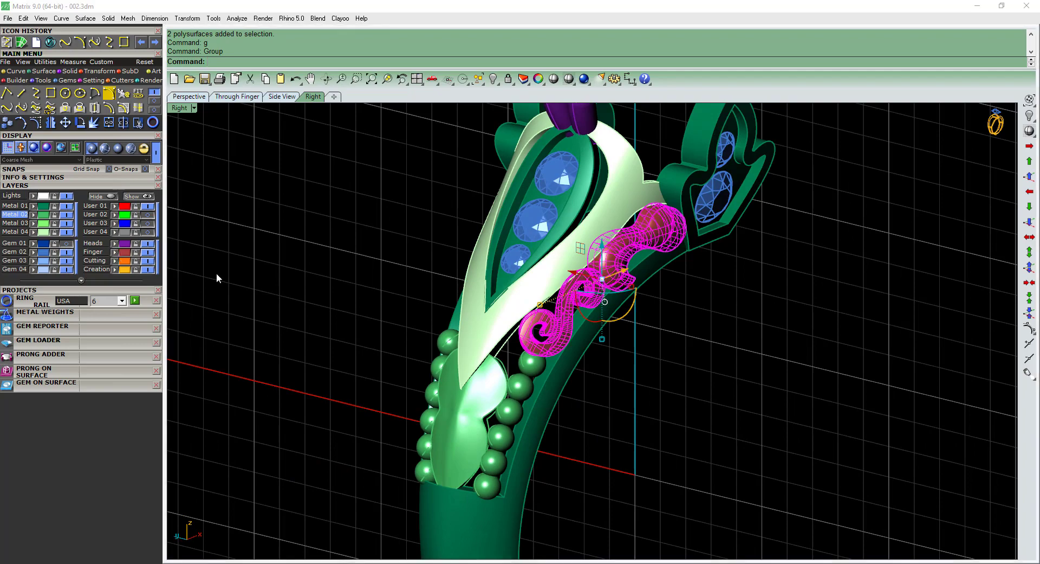
In the top view, mirror the scroll ornament about 0,0,0 along the X axis to the opposite side of the band.
right_drag(218, 277, 454, 294)
key(ctrl+F1)
text(mirror)
key(Return)
text(0,0,0)
key(Return)
click(263, 365)
key(ctrl+F4)
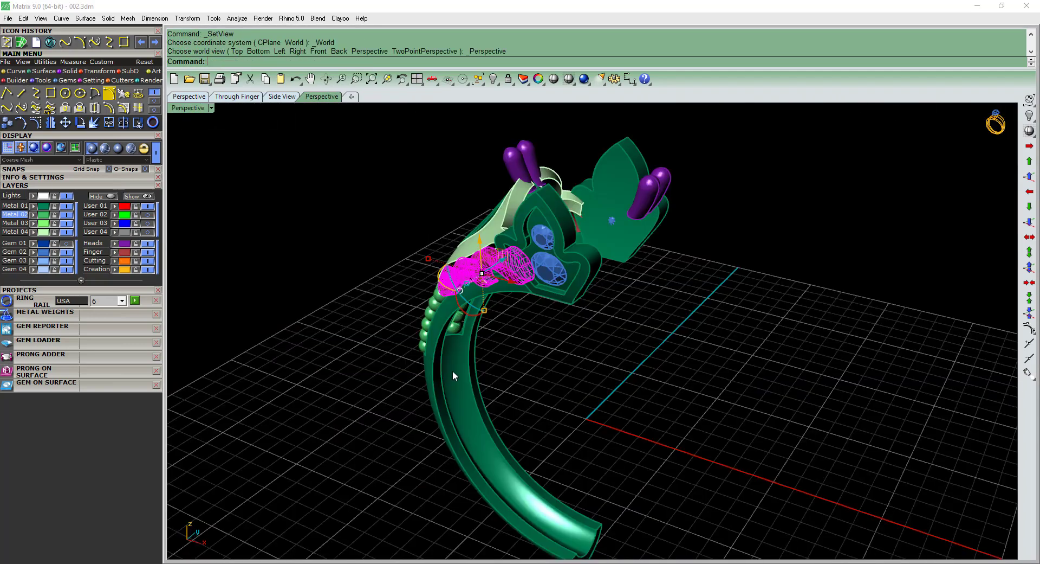
click(613, 347)
right_drag(453, 370, 518, 365)
scroll(607, 355, down, 4)
Select the half ring without the leaf settings and prongs, and mirror it about 0,0,0 across the vertical axis in the front view.
key(ctrl+a)
click(409, 360)
right_drag(409, 360, 374, 338)
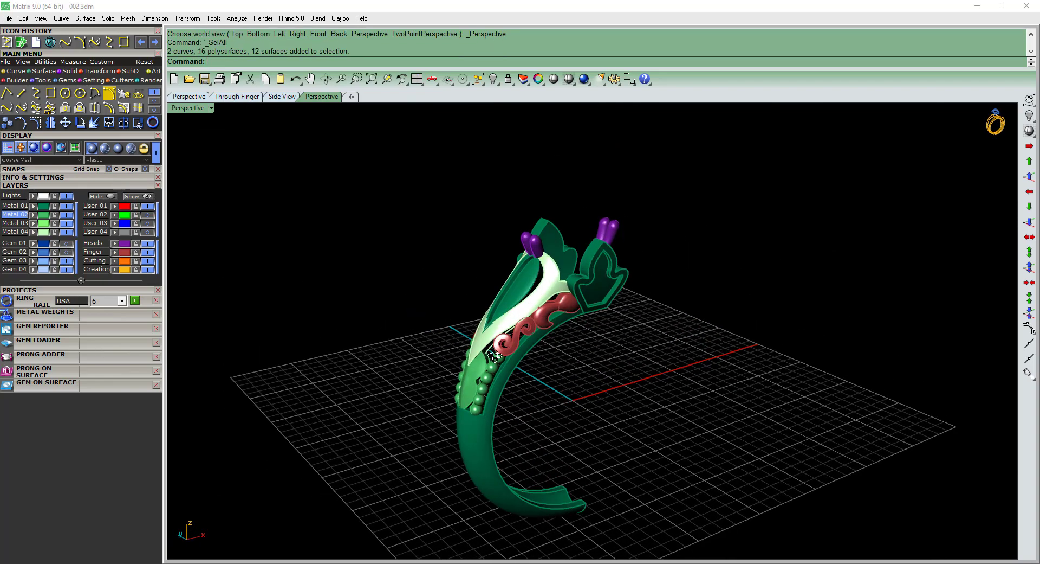
key(ctrl+F2)
drag(502, 248, 279, 478)
text(0)
key(Return)
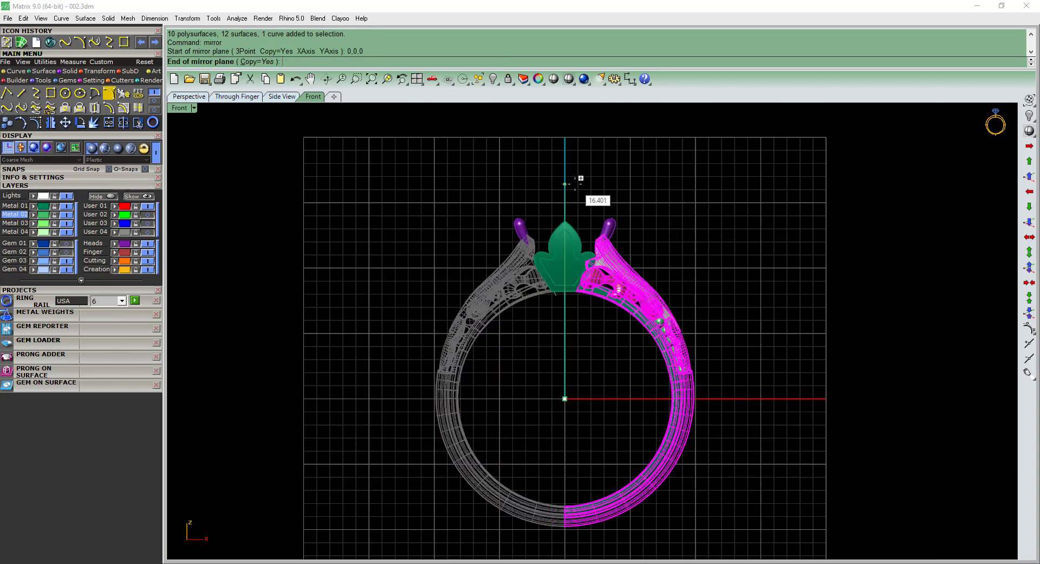
click(576, 183)
key(ctrl+F4)
key(Escape)
Clear the leftover curves from the model, including the shoulder outlines and the short line between the leaf settings.
right_drag(607, 304, 653, 442)
key(F4)
scroll(600, 350, up, 3)
right_drag(600, 350, 536, 344)
scroll(557, 303, up, 4)
key(Delete)
scroll(537, 332, up, 3)
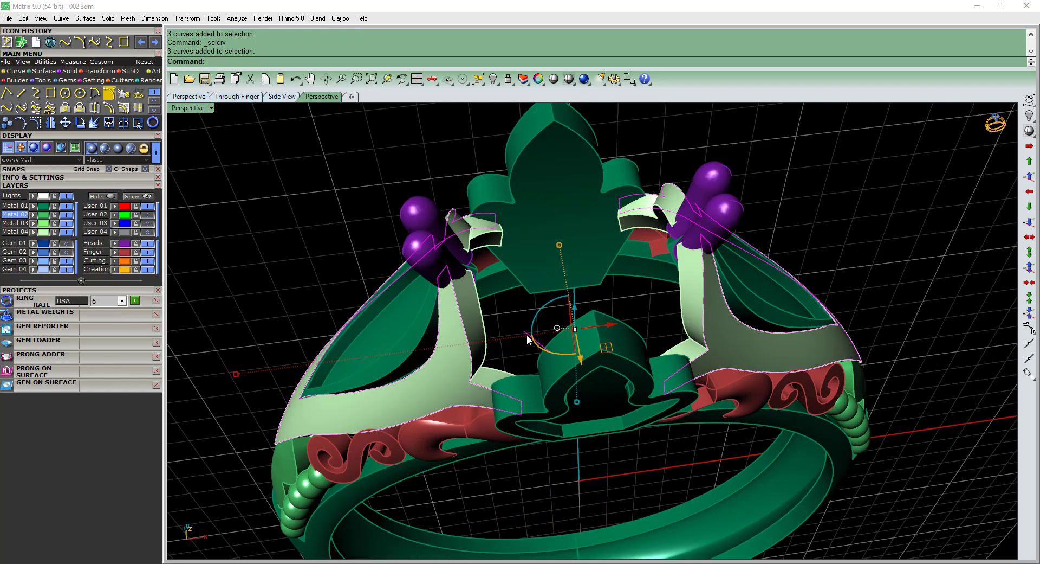
ctrl+click(524, 335)
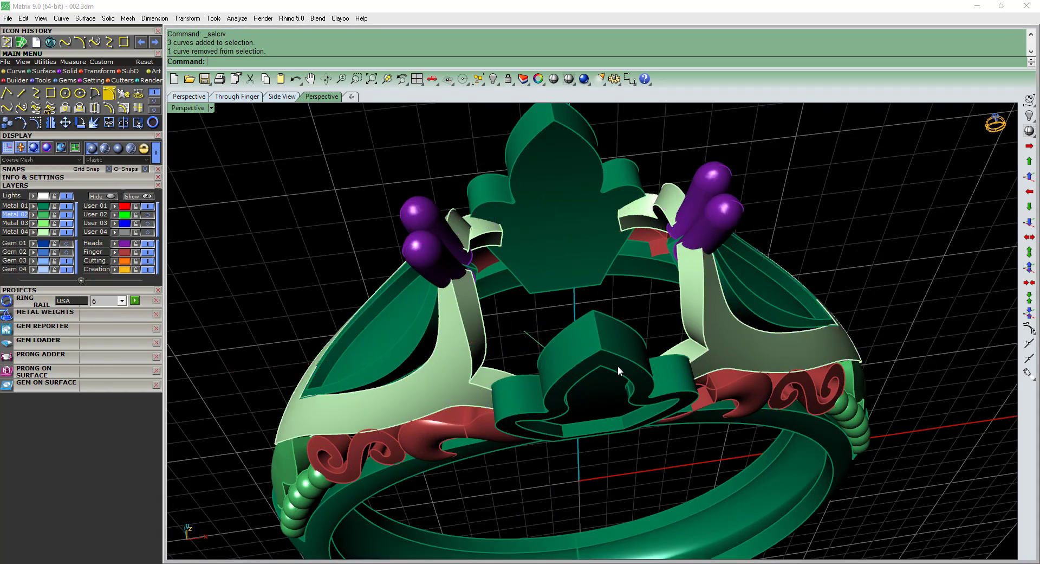
key(F2)
right_drag(618, 367, 610, 284)
scroll(547, 340, down, 5)
key(Delete)
scroll(592, 312, up, 2)
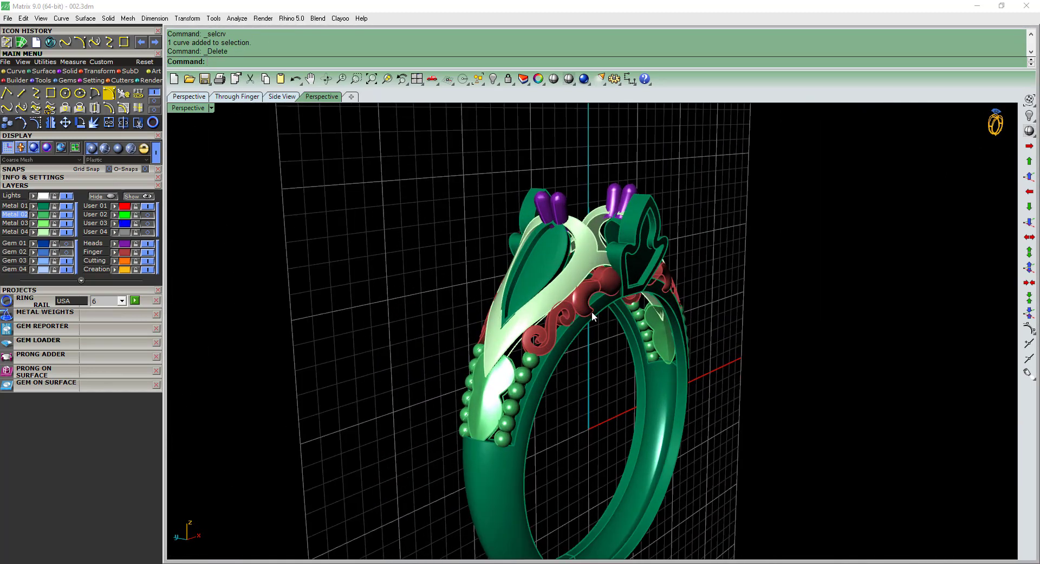
Select the whole ring and calculate its metal weight, continuing despite the large number of objects.
key(ctrl+a)
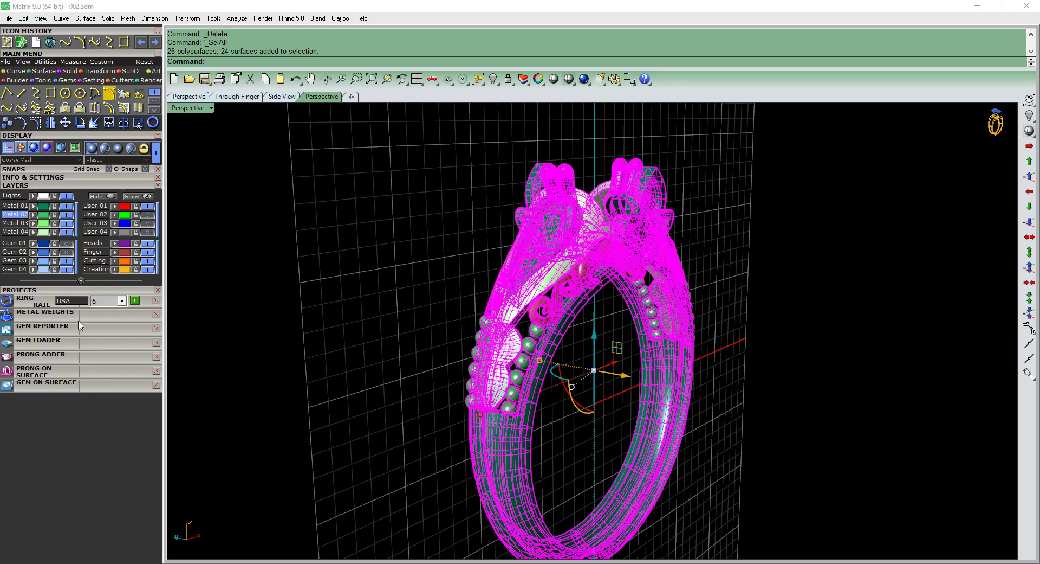
click(54, 314)
click(92, 502)
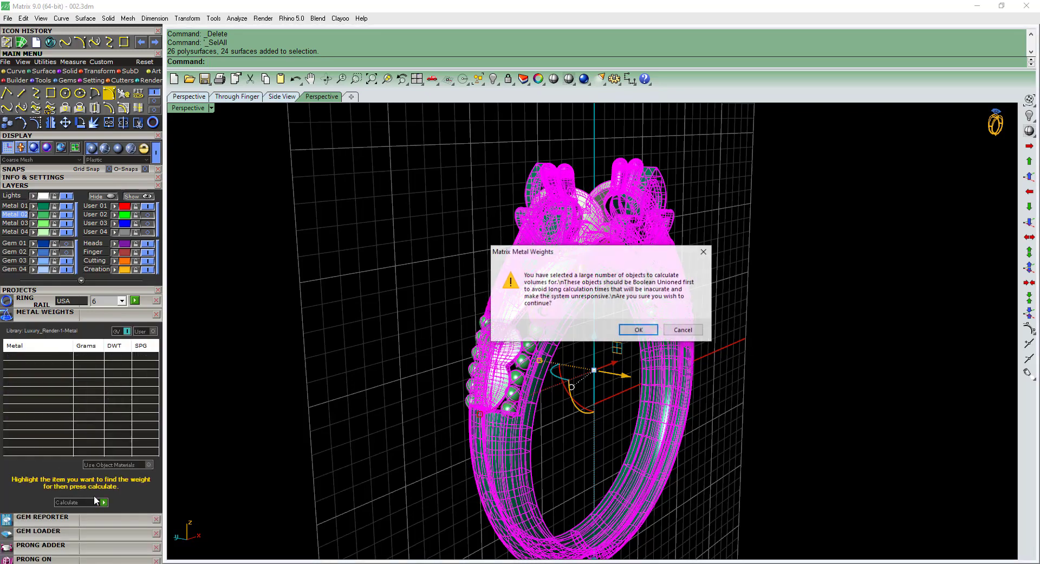
key(Return)
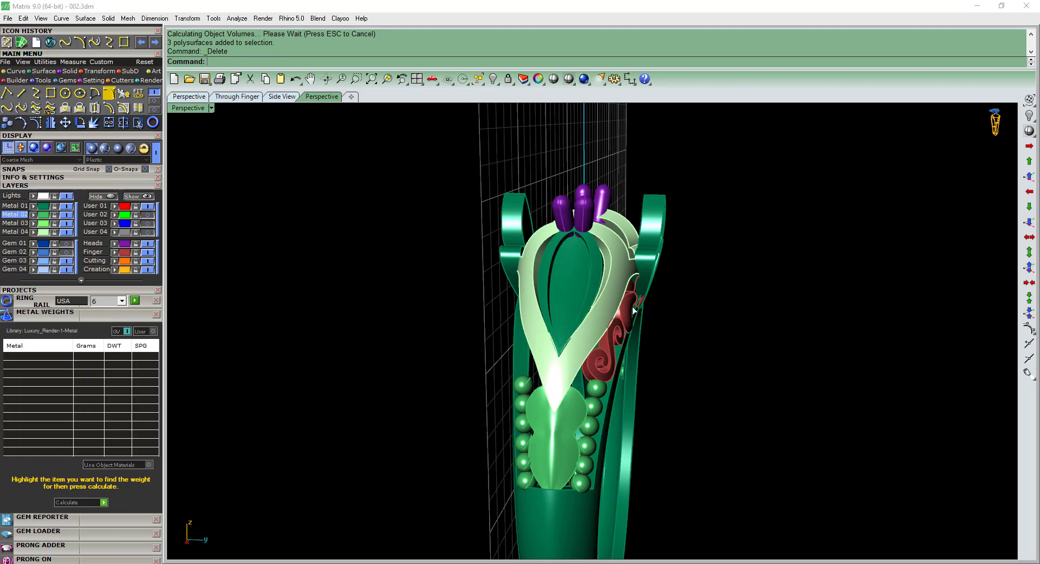
Delete the mirrored scroll ornaments from the right shoulder of the ring.
click(634, 310)
key(Delete)
right_drag(634, 310, 888, 301)
scroll(542, 275, up, 5)
click(550, 278)
right_drag(550, 278, 765, 269)
click(632, 279)
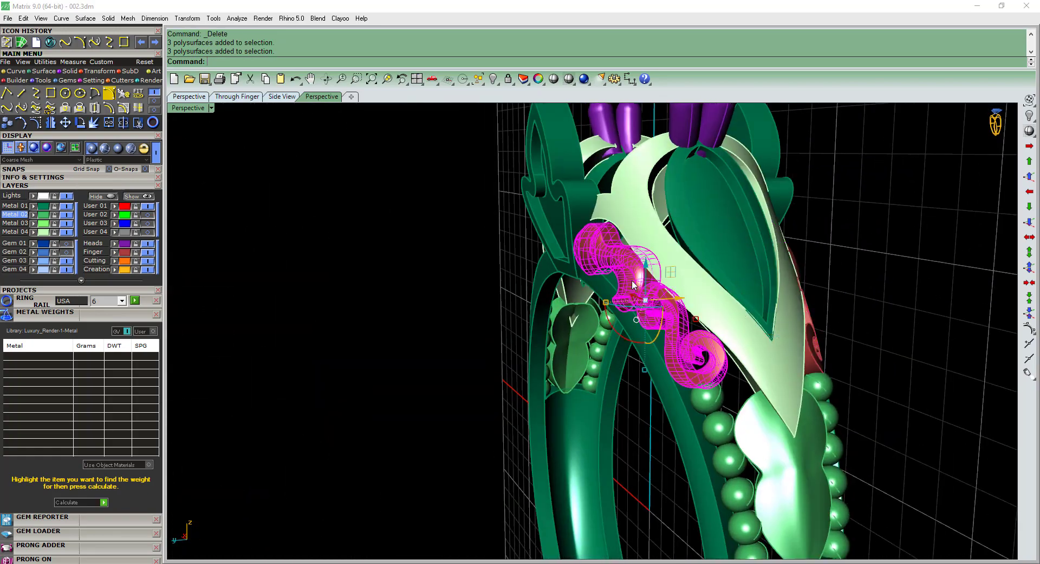
Ungroup the left front scroll ornament and mirror its upper curl about 0,0,0 across the vertical axis onto the right shoulder.
key(ctrl+F2)
click(666, 245)
click(529, 252)
key(ctrl+shift+g)
click(534, 251)
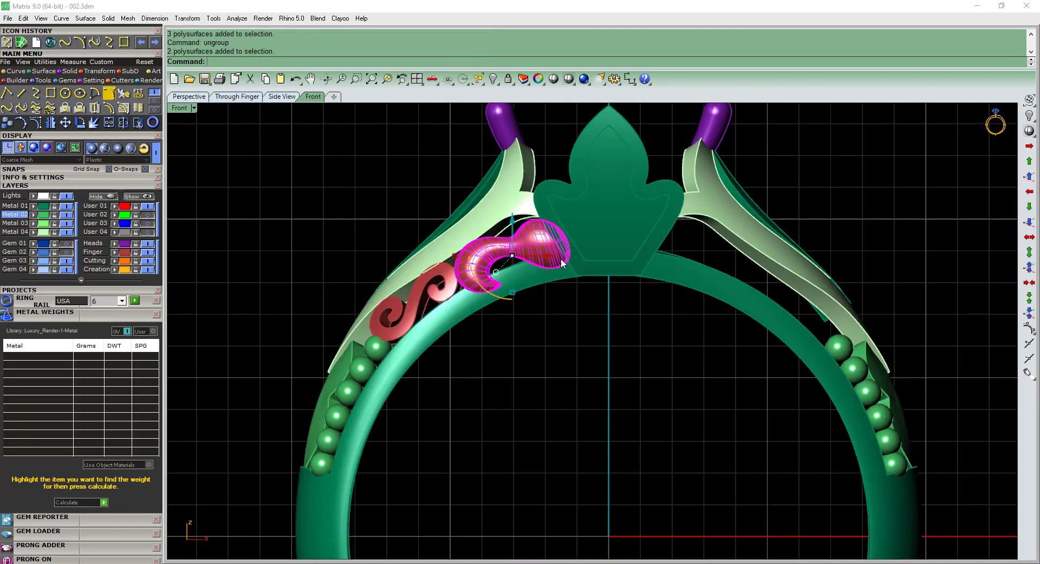
key(ctrl+m)
click(610, 199)
click(716, 273)
right_drag(719, 274, 527, 248)
scroll(526, 248, up, 5)
click(520, 247)
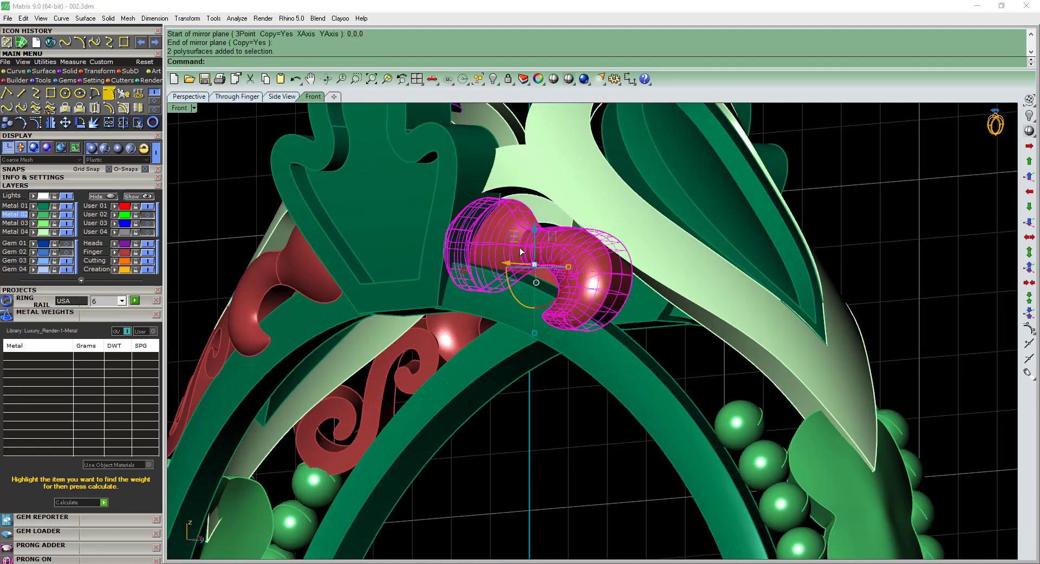
key(Escape)
scroll(542, 354, down, 4)
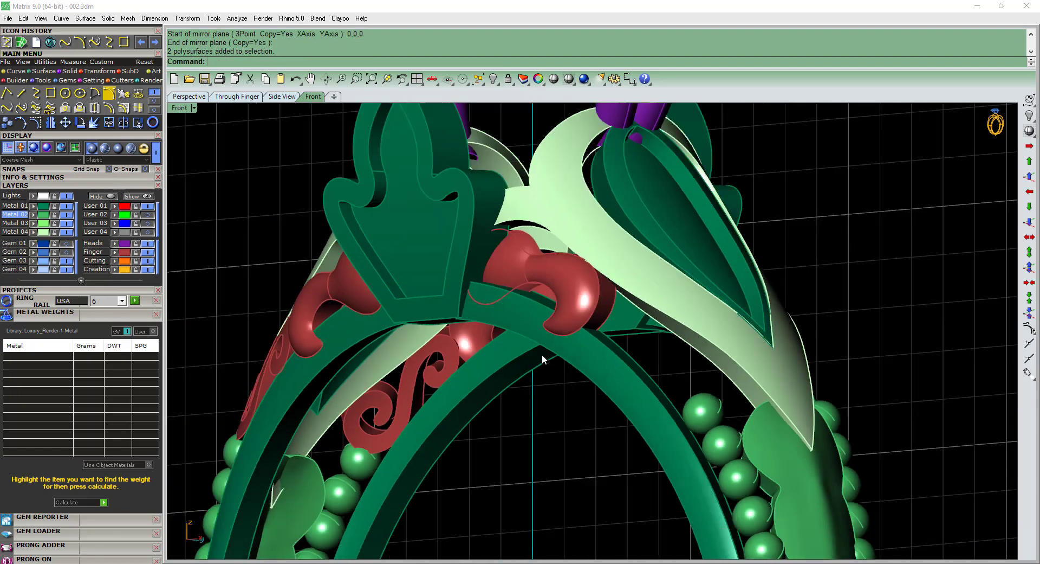
ctrl+shift+right_drag(540, 343, 617, 285)
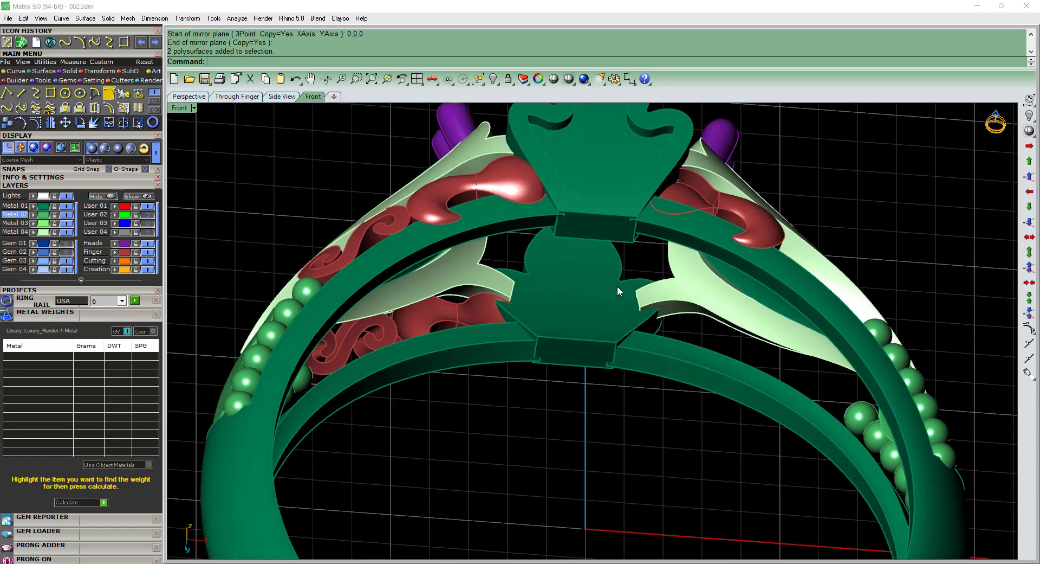
Ungroup the mirrored curl on the right shoulder and select its bulb-shaped end.
click(476, 300)
click(703, 192)
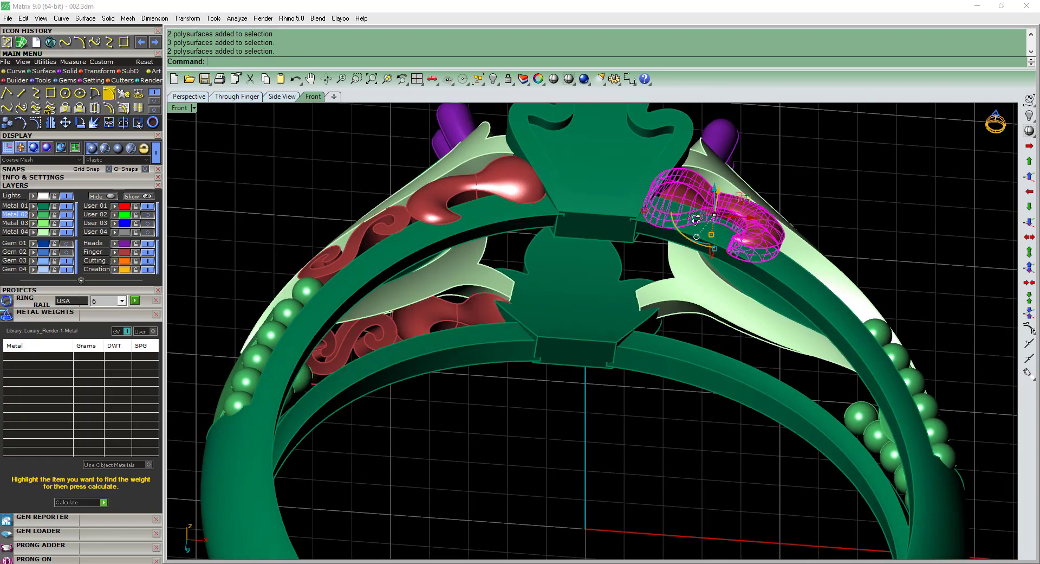
scroll(692, 215, up, 4)
ctrl+shift+right_drag(691, 215, 631, 227)
key(ctrl+shift+g)
click(630, 225)
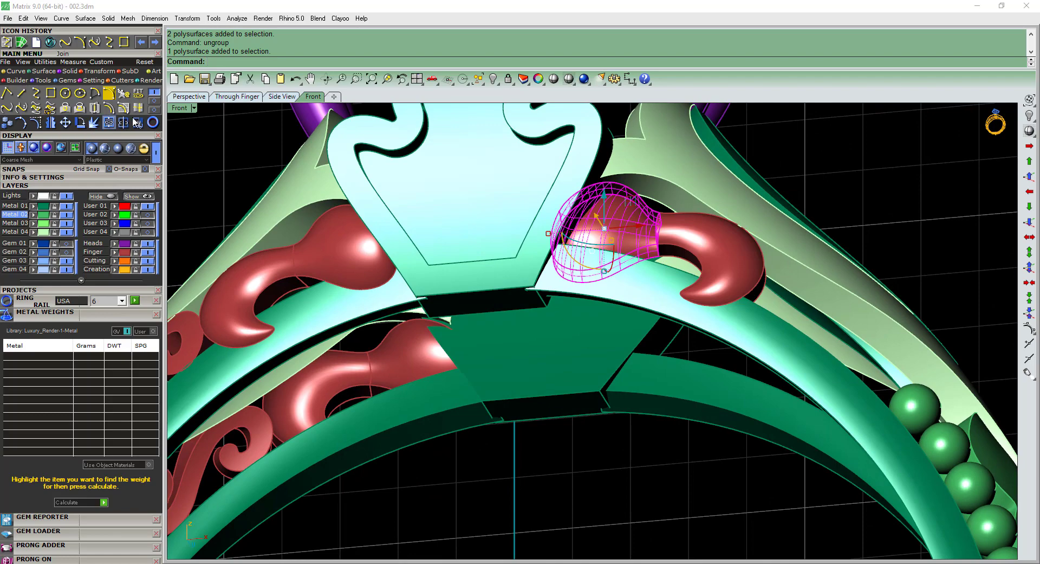
Try exploding and rejoining the bulb-shaped end, undo it, and reselect the piece.
click(93, 122)
scroll(639, 245, up, 2)
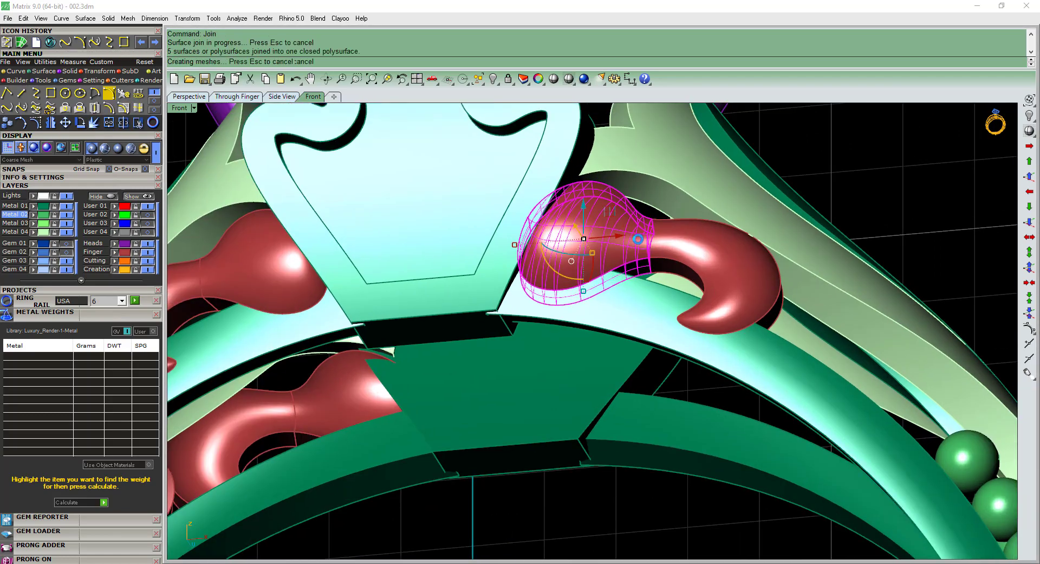
scroll(638, 246, down, 5)
ctrl+shift+right_drag(639, 246, 610, 230)
scroll(610, 231, up, 4)
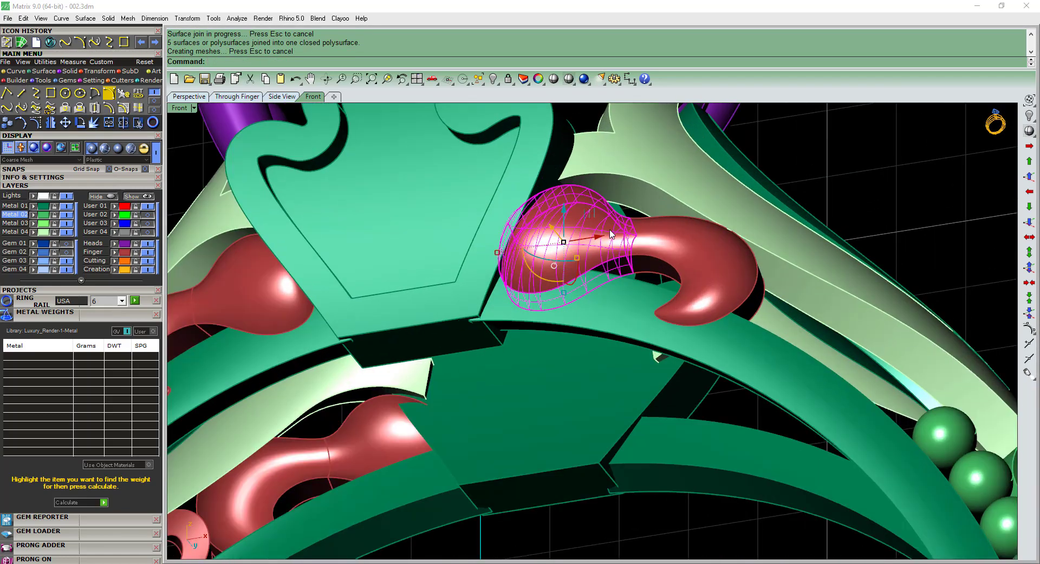
key(ctrl+z)
click(643, 242)
click(607, 243)
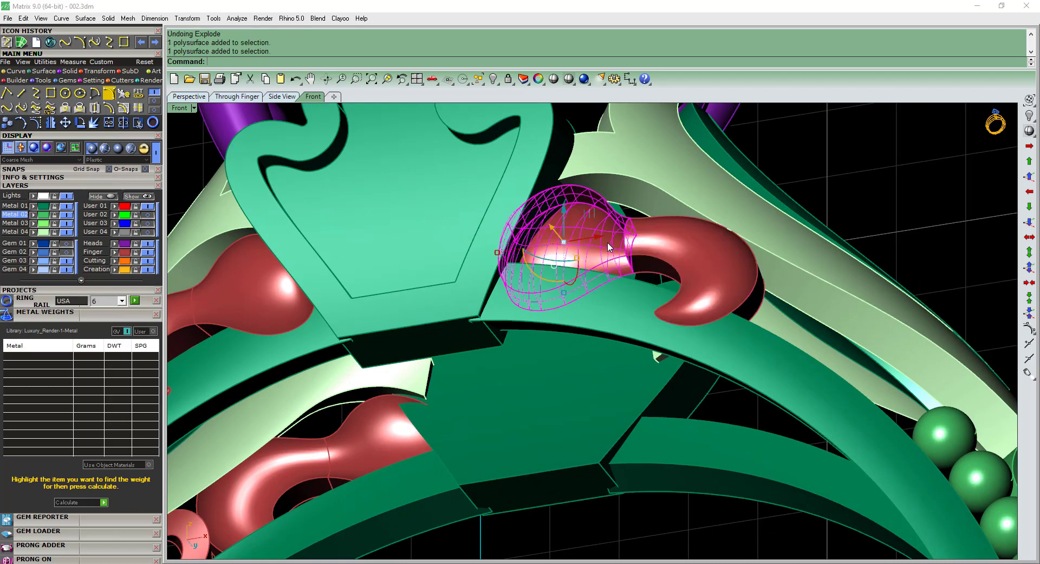
Explode the bulb-shaped end into separate surfaces and join them again.
click(94, 123)
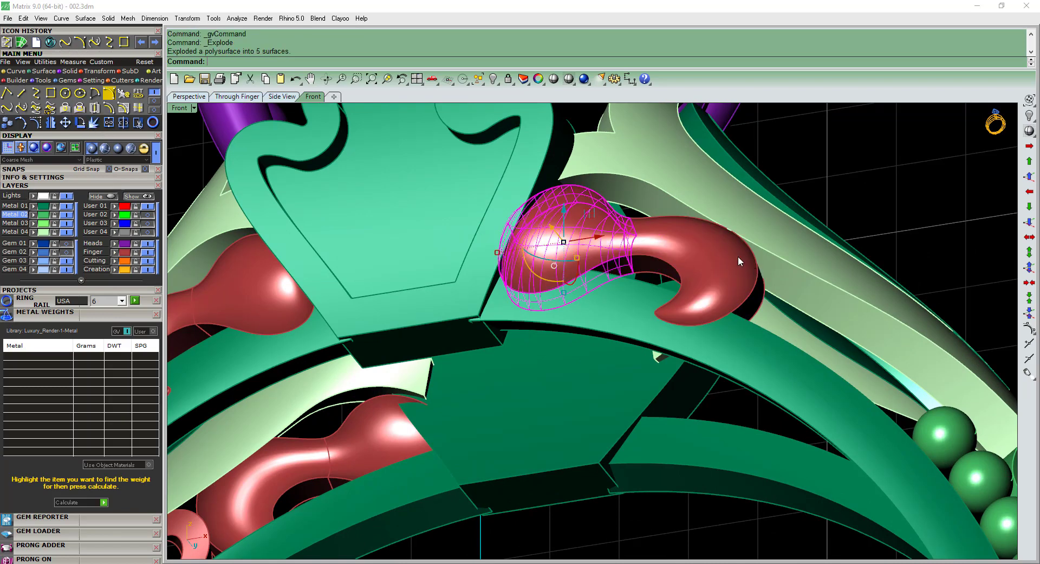
scroll(592, 261, up, 1)
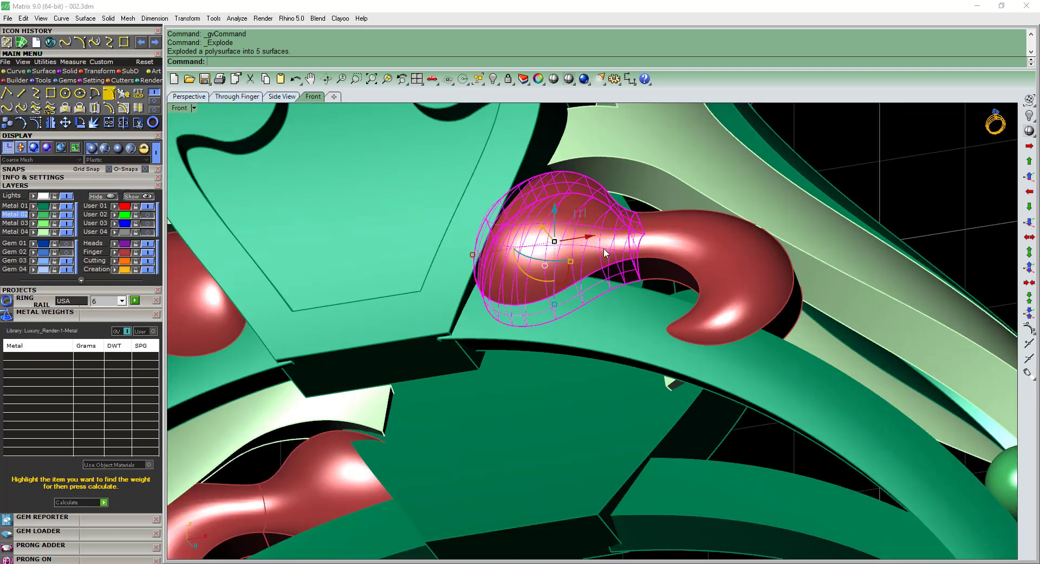
key(ctrl+j)
scroll(595, 255, down, 6)
Group the rejoined bulb-shaped end with the hooked piece of the right curl.
click(595, 253)
shift+click(642, 247)
right_drag(642, 246, 602, 289)
text(g)
key(Return)
Ungroup the left front ornament so its S-shaped scroll can be picked separately from the upper curl.
click(303, 320)
right_drag(303, 319, 636, 236)
shift+click(636, 236)
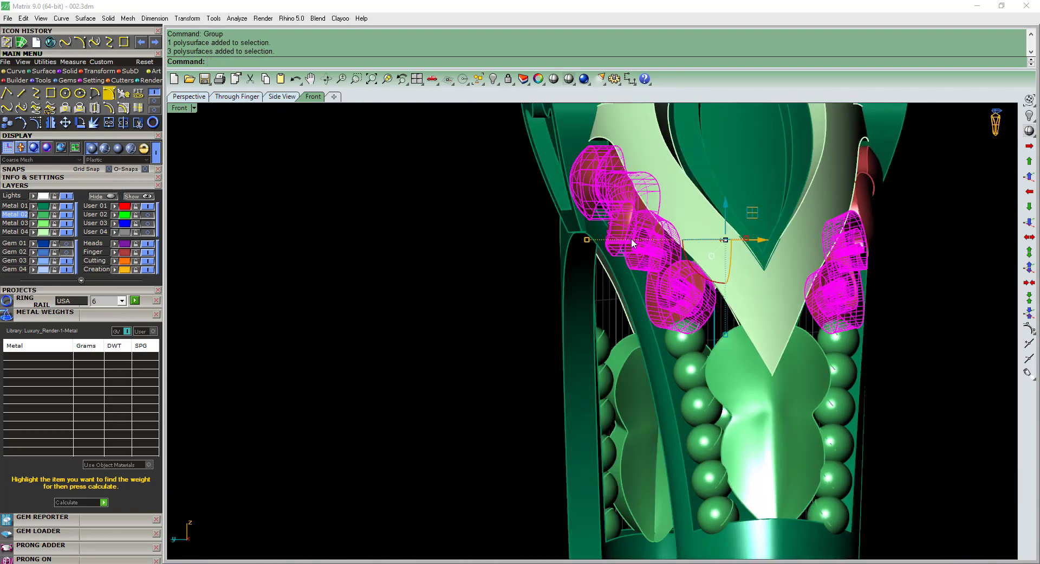
click(633, 239)
key(ctrl+shift+g)
In the front view, mirror the left front and back S-shaped scrolls about 0,0,0 across the vertical axis onto the right shoulder.
click(642, 241)
shift+click(813, 292)
key(ctrl+F2)
right_drag(814, 293, 644, 295)
text(m)
key(Return)
shift+click(743, 253)
click(766, 268)
In the top view, mirror the grouped right front curl about 0,0,0 along the X axis to the back of the ring.
right_drag(766, 267, 665, 248)
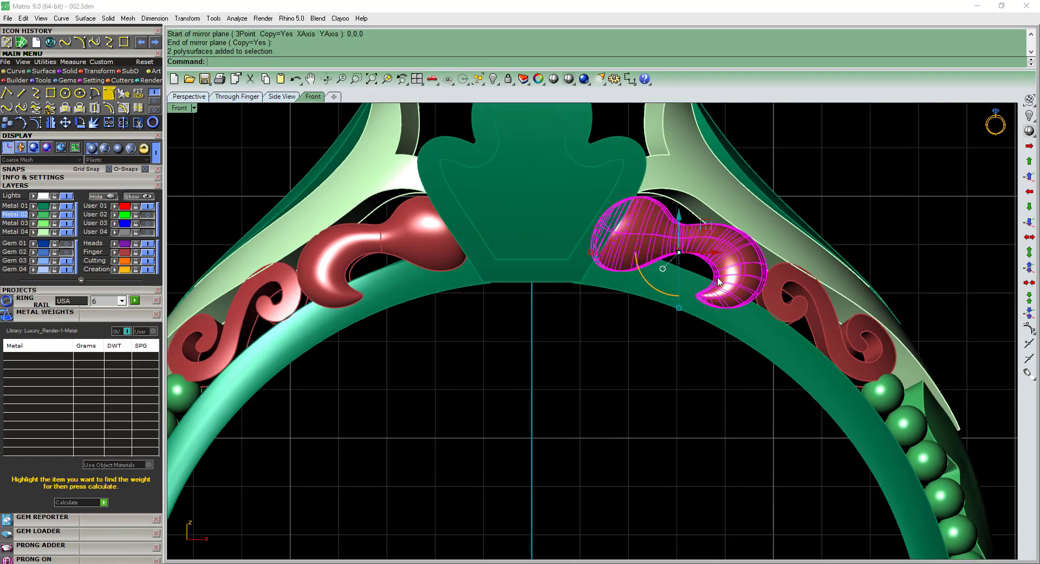
click(730, 278)
right_drag(730, 278, 702, 275)
key(ctrl+F1)
text(m)
key(Return)
text(0)
key(Return)
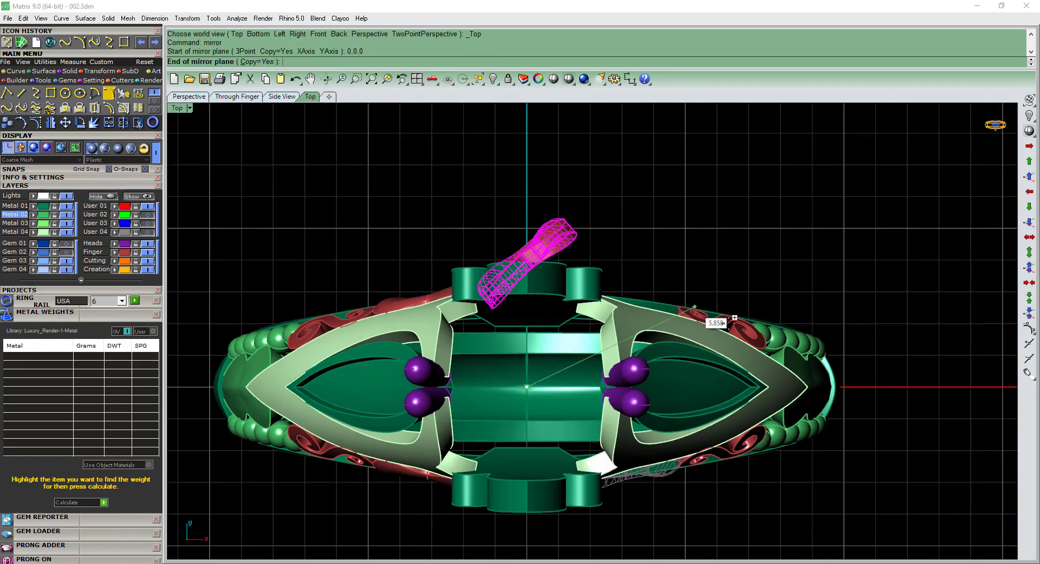
click(781, 368)
key(ctrl+F4)
right_drag(569, 347, 542, 344)
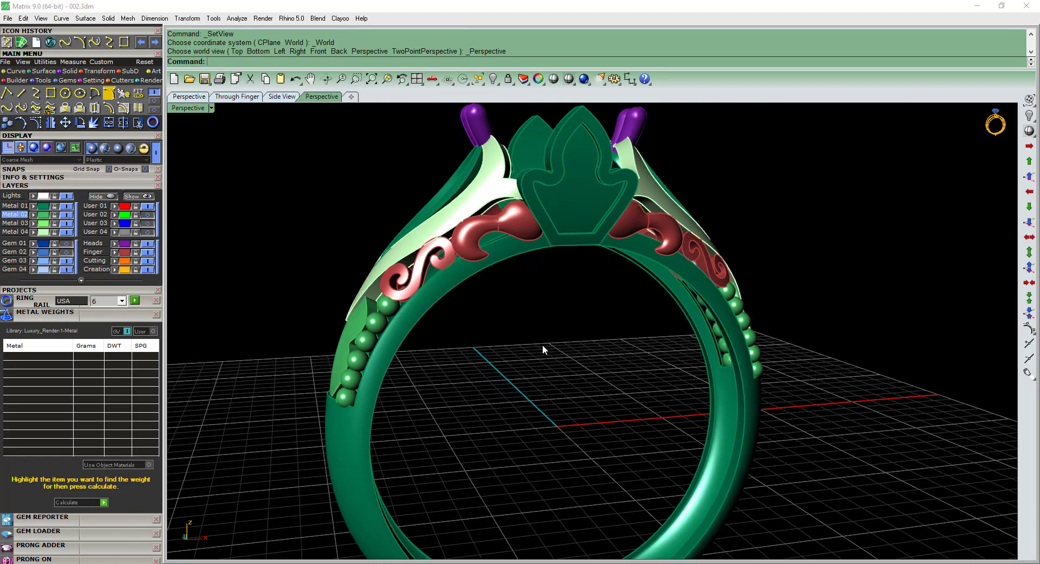
Duplicate the lower inner edge of the front band rail on the left half as a curve.
scroll(458, 259, up, 6)
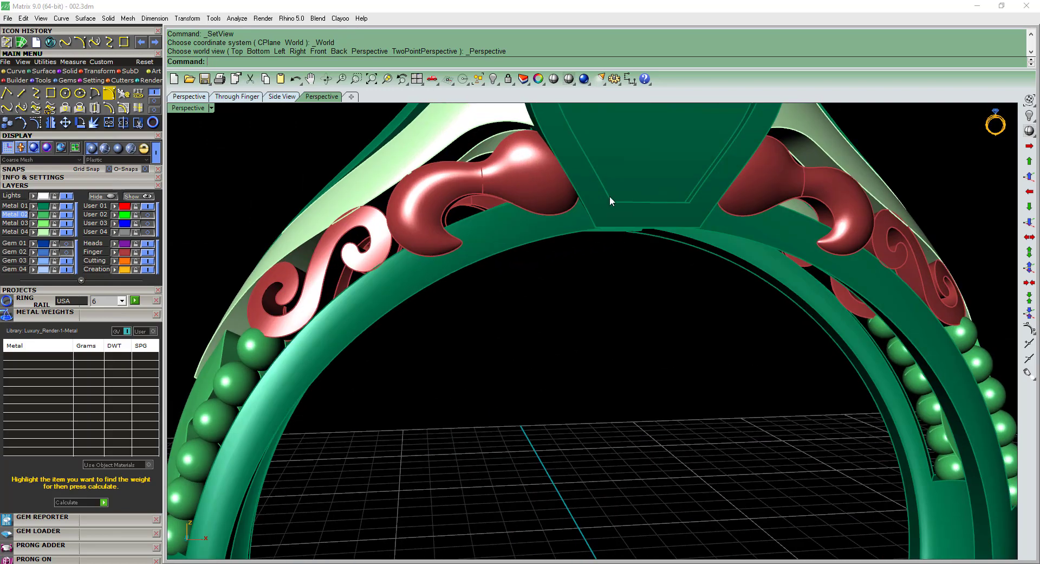
right_drag(557, 329, 508, 216)
text(de)
key(Return)
click(509, 207)
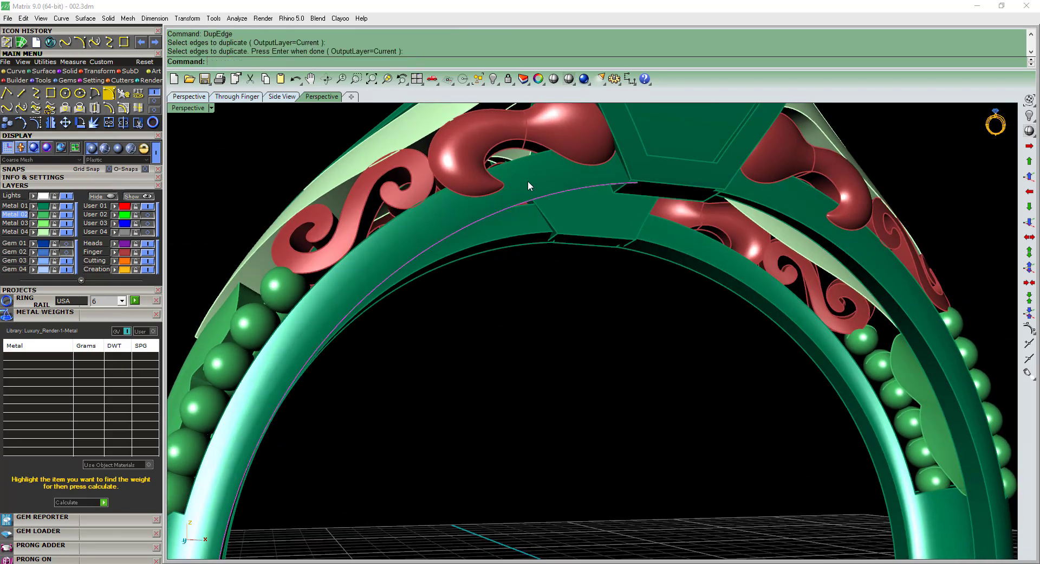
Offset the duplicated edge curve 0.4 on the front band rail surface with the direction flipped, and delete the original edge curve.
scroll(528, 182, up, 4)
text(ocs)
key(Return)
click(528, 192)
text(f)
key(Return)
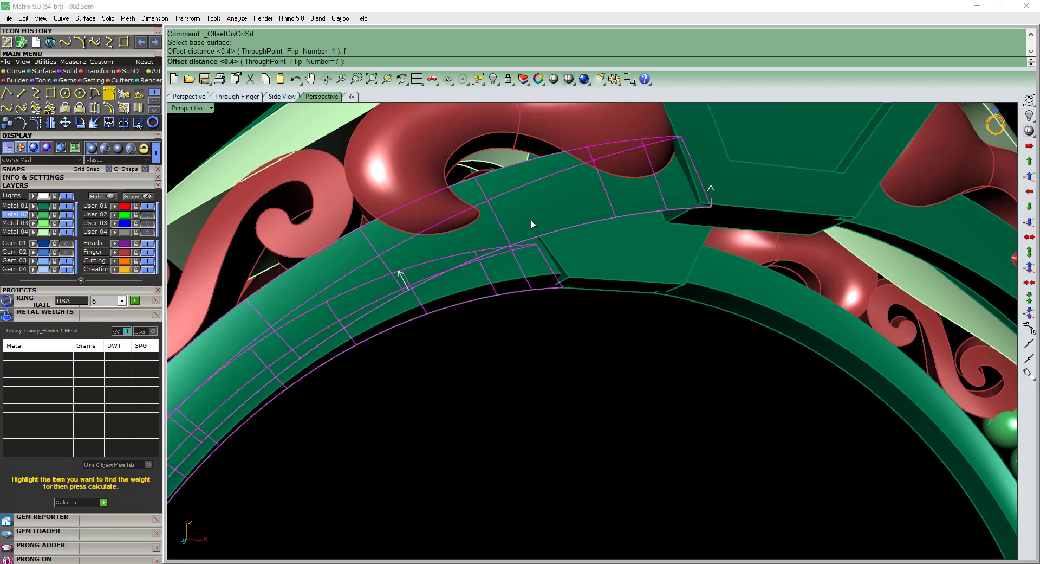
key(Return)
key(Delete)
scroll(531, 220, down, 8)
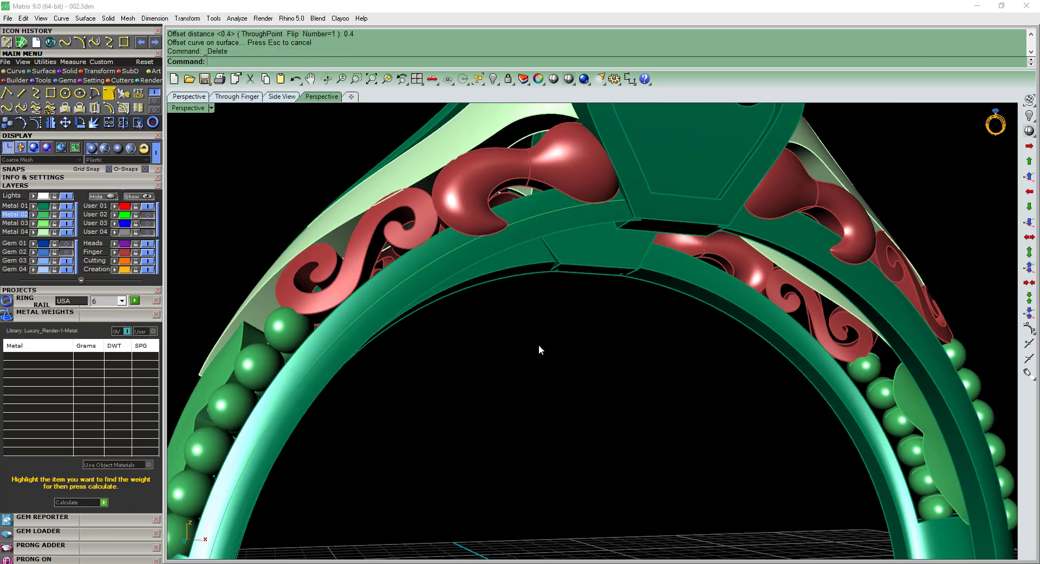
In the front view, extract a crosswise isocurve from the left band rail near the tip of the large upper curl.
text(f)
key(Return)
scroll(442, 288, up, 8)
right_drag(425, 295, 435, 304)
scroll(435, 304, up, 2)
text(i)
key(Return)
click(446, 291)
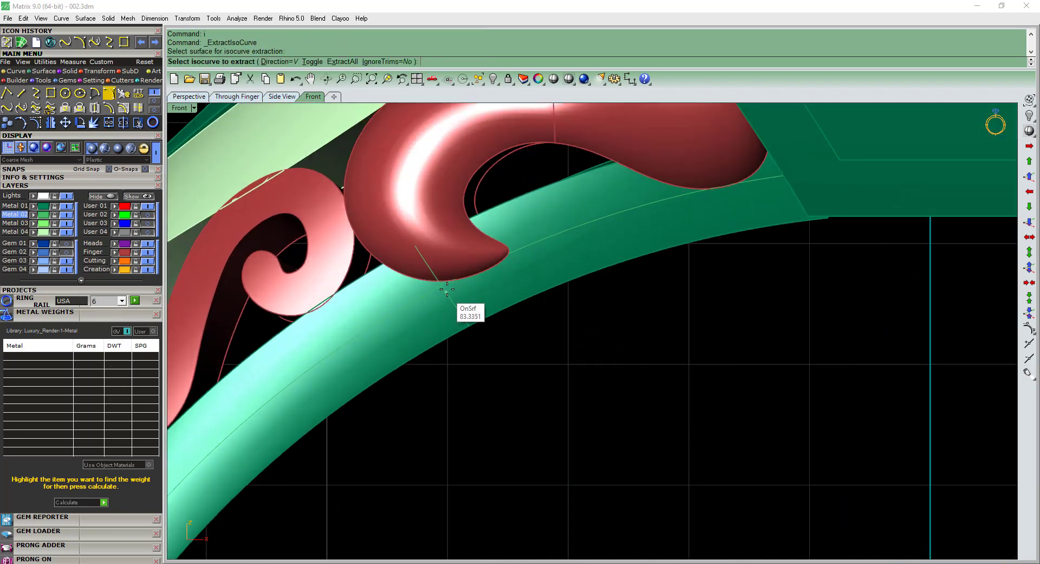
click(472, 271)
key(Return)
text(w)
key(Return)
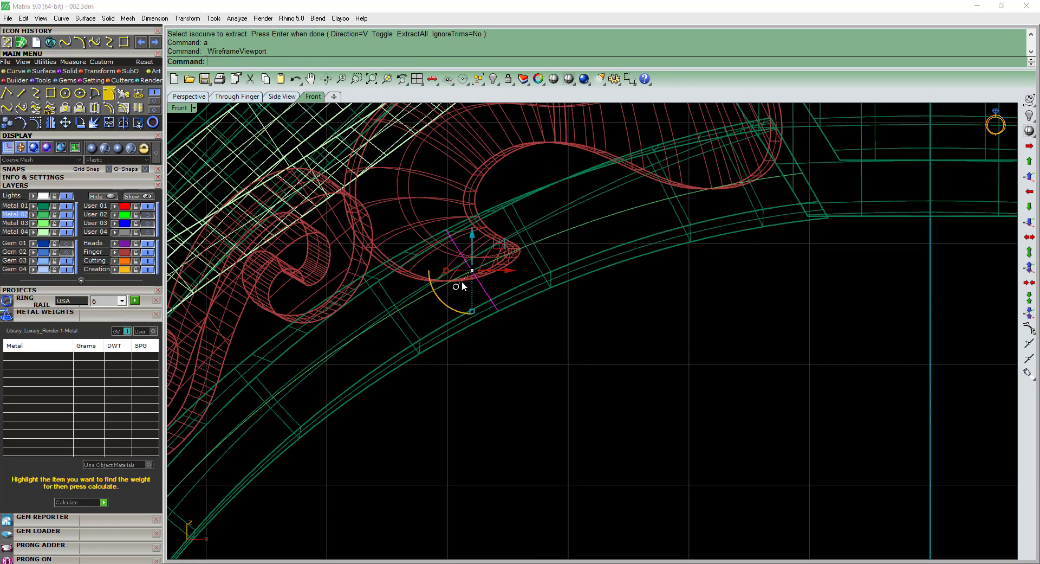
Trim away the part of the offset curve that runs down the rail beyond the crosswise isocurve.
scroll(462, 281, up, 4)
text(t)
key(Return)
click(432, 291)
scroll(466, 283, down, 2)
key(Return)
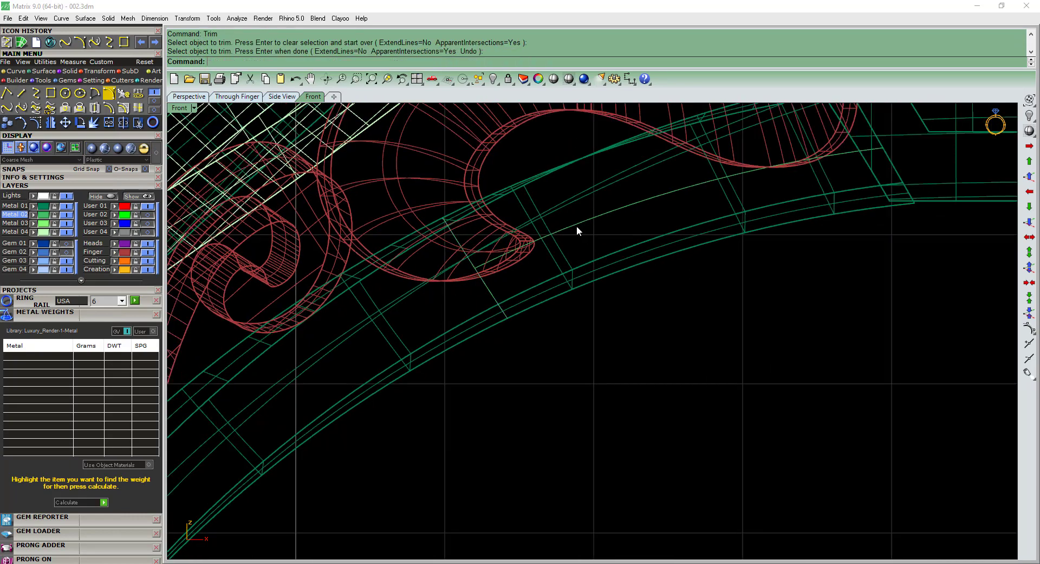
Trim away the portion of the crosswise isocurve below the offset curve.
click(614, 208)
text(t)
key(Return)
click(493, 293)
click(502, 283)
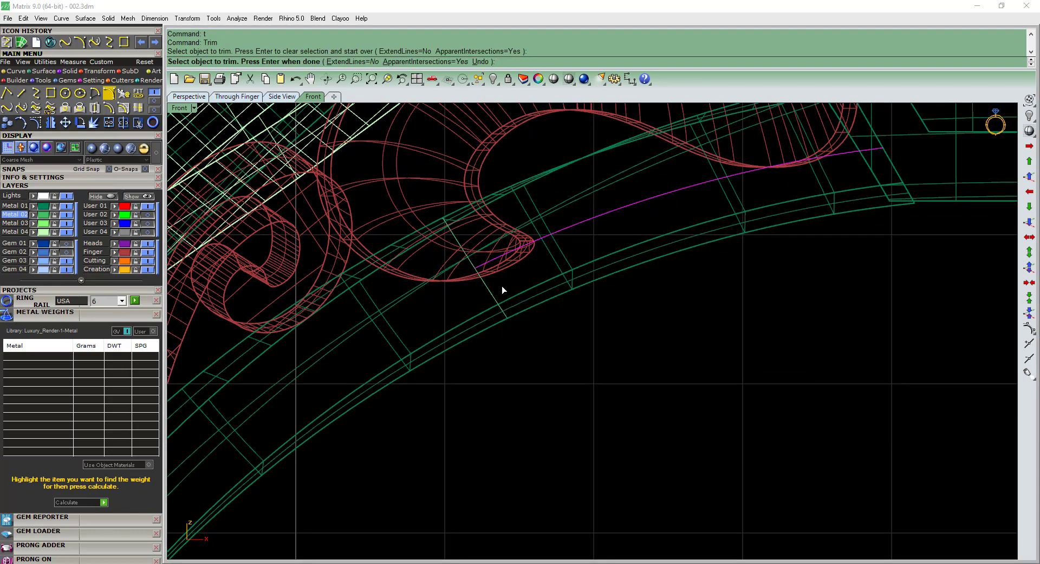
key(Return)
text(t)
key(Return)
click(492, 294)
click(493, 293)
key(Return)
scroll(500, 282, down, 4)
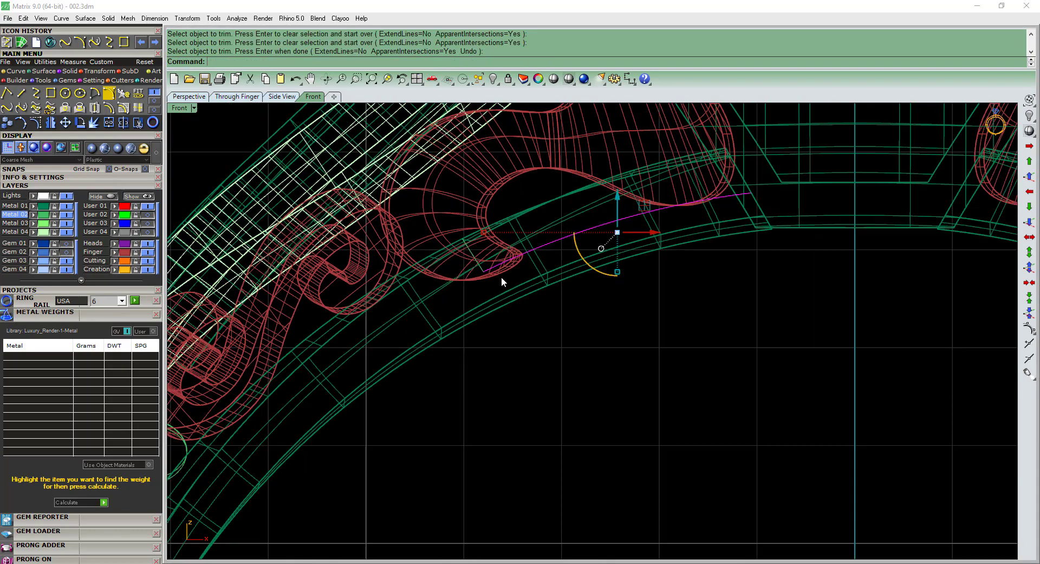
Join the trimmed offset curve and the short isocurve into one L-shaped profile, and return to the shaded display.
right_drag(502, 279, 509, 286)
click(456, 359)
drag(497, 289, 497, 278)
mouse_move(522, 294)
right_down()
mouse_move(512, 301)
mouse_move(526, 296)
mouse_move(510, 272)
right_up()
text(j)
key(Return)
text(s)
key(Return)
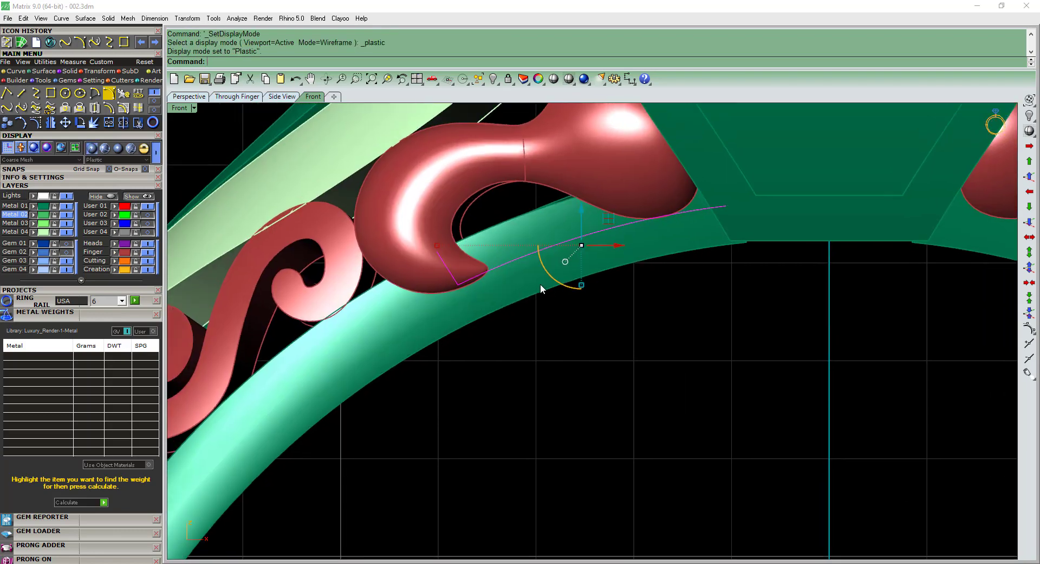
text(e)
key(Return)
scroll(536, 283, down, 6)
key(ctrl+F1)
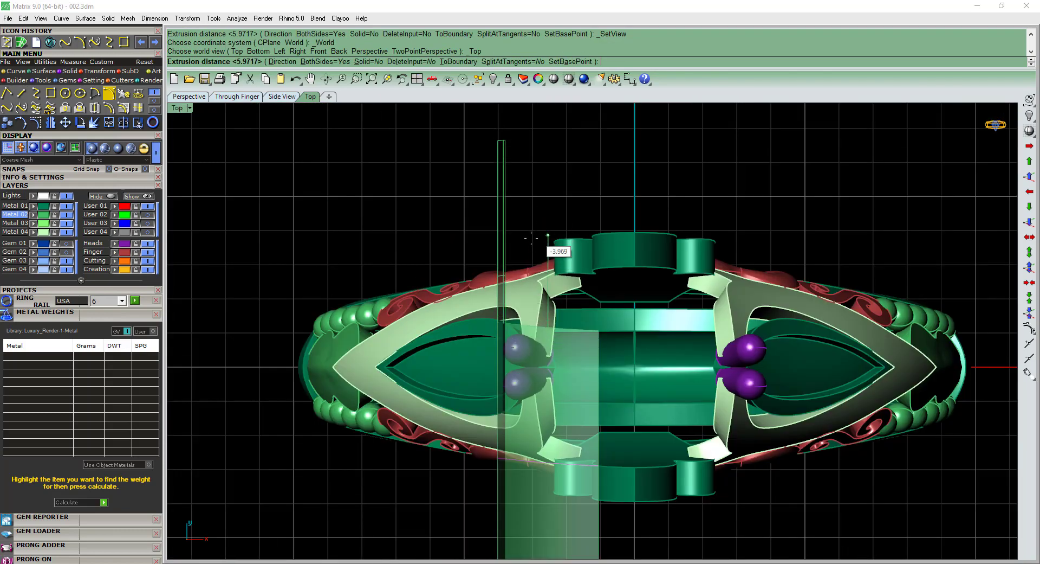
scroll(531, 238, down, 6)
key(Escape)
scroll(523, 331, up, 12)
scroll(524, 439, down, 3)
ctrl+shift+right_drag(524, 439, 521, 386)
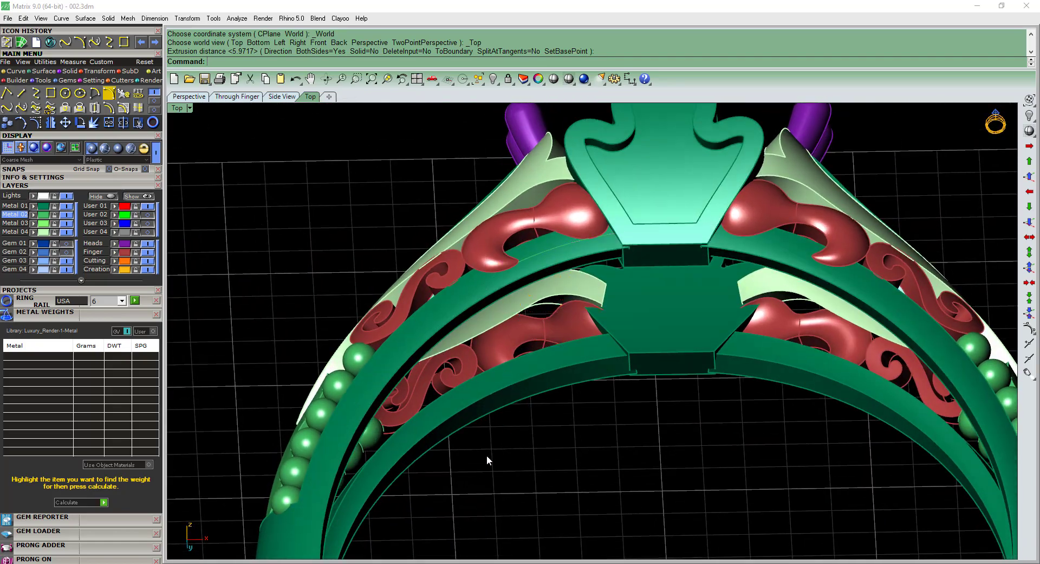
Delete the unneeded leftover curve on the left band rail.
drag(486, 456, 516, 383)
scroll(516, 374, up, 2)
key(Delete)
scroll(519, 362, down, 4)
ctrl+shift+right_drag(518, 361, 560, 217)
Extrude the joined profile to both sides across the full width of the ring as a cutting surface, and delete the profile curve.
click(542, 312)
click(568, 340)
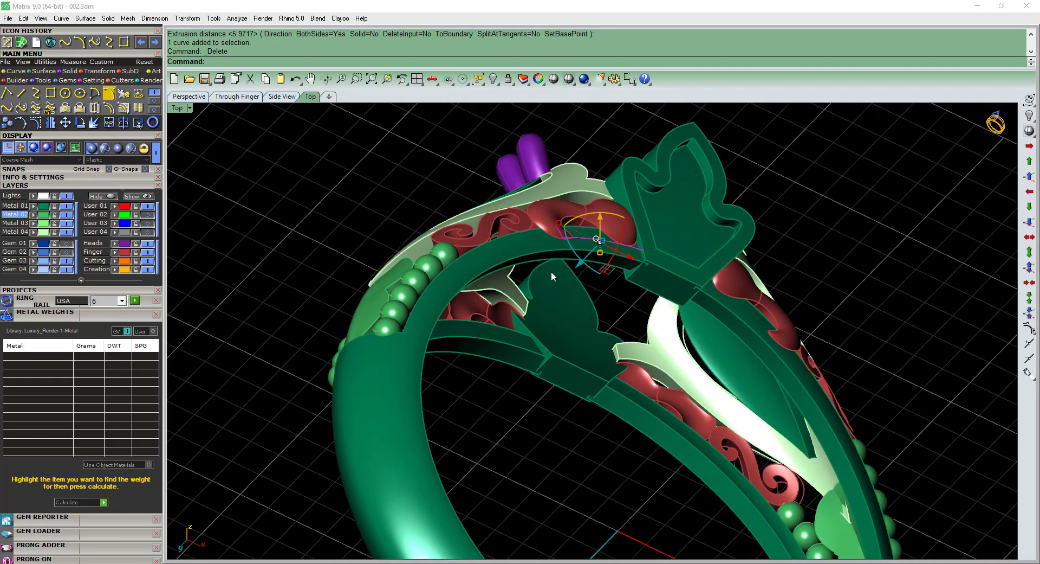
key(ctrl+F2)
scroll(502, 291, up, 4)
right_drag(502, 291, 488, 343)
key(space)
key(ctrl+F1)
scroll(529, 185, down, 4)
click(533, 115)
key(Delete)
scroll(488, 342, up, 2)
Make an in-place copy of the left band rail and hide it as a backup.
click(486, 341)
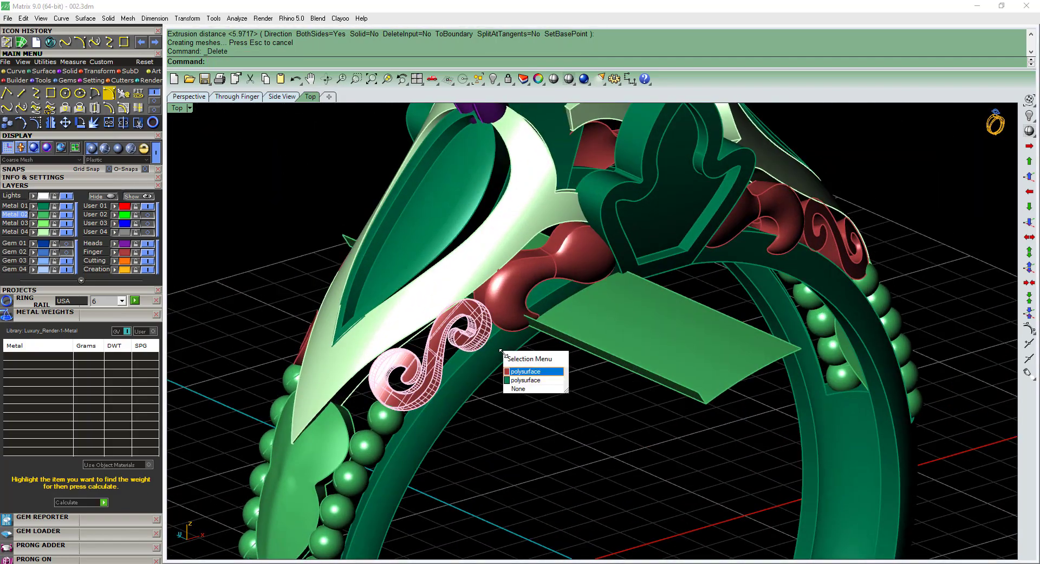
click(513, 334)
right_click(510, 358)
right_drag(511, 378, 548, 293)
scroll(509, 332, down, 2)
key(ctrl+c)
key(ctrl+v)
key(ctrl+h)
click(488, 325)
Try to subtract the extruded cutter from the left band rail with a Boolean difference, and undo it.
text(BD)
key(space)
click(575, 294)
key(space)
click(670, 323)
scroll(548, 278, up, 2)
key(ctrl+z)
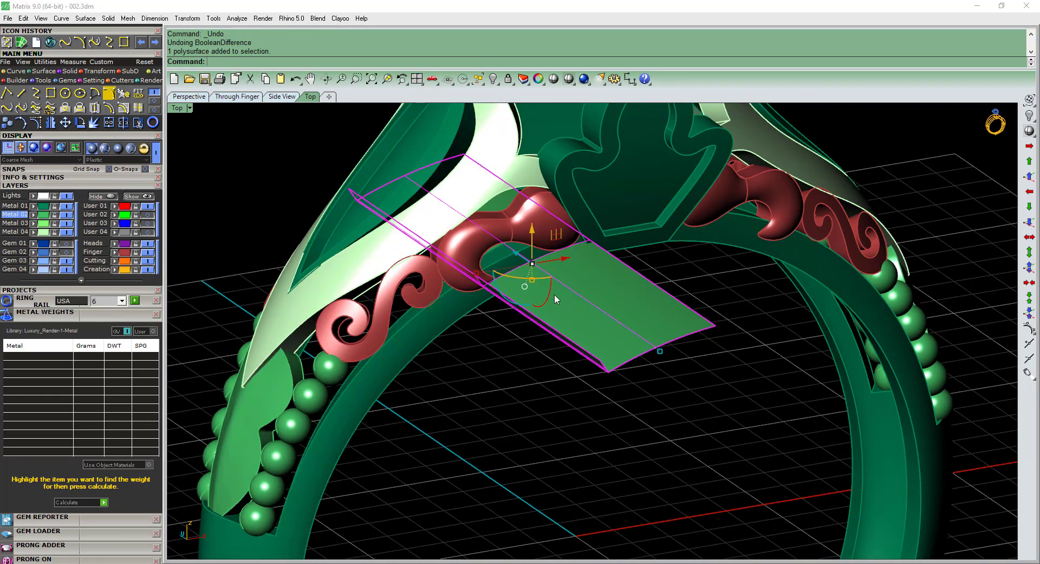
Flip the direction of the extruded cutter's surface normals.
text(d: Dir)
key(Return)
text(f)
key(Return)
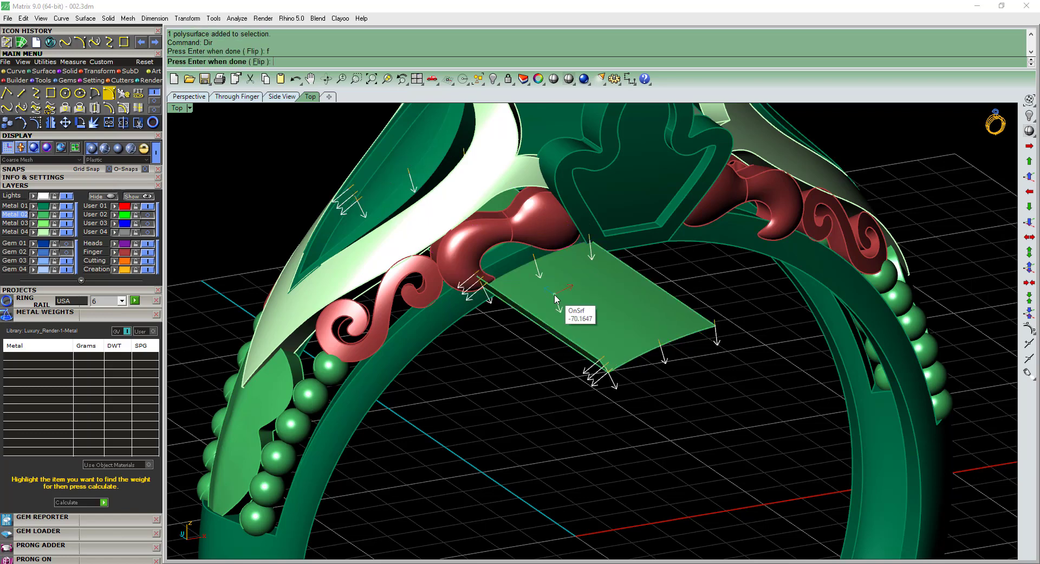
key(space)
Subtract the flipped cutter from the left band rail with a Boolean difference and hide the cutter.
click(466, 304)
text(D)
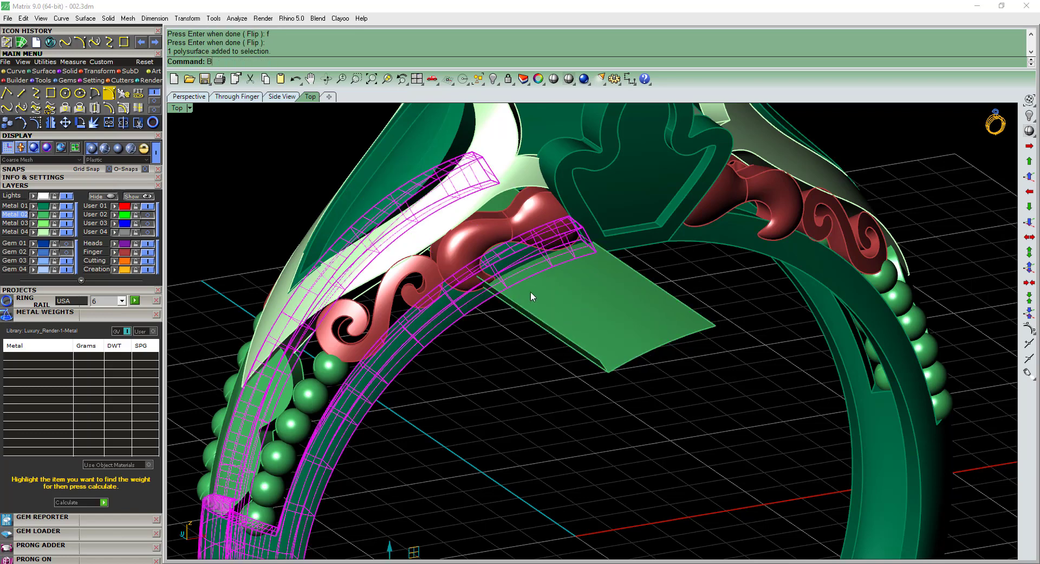
key(space)
click(534, 295)
key(space)
key(space)
click(554, 295)
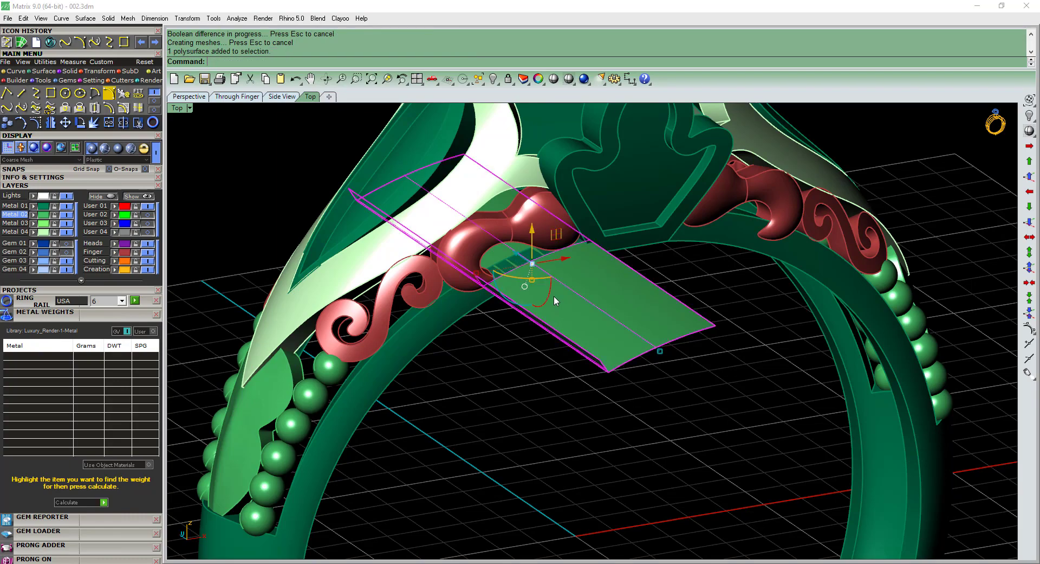
key(ctrl+h)
Delete the uncut right half of the band and mirror the cut left half about the origin across the vertical axis.
scroll(554, 295, down, 4)
right_drag(588, 358, 548, 279)
click(550, 276)
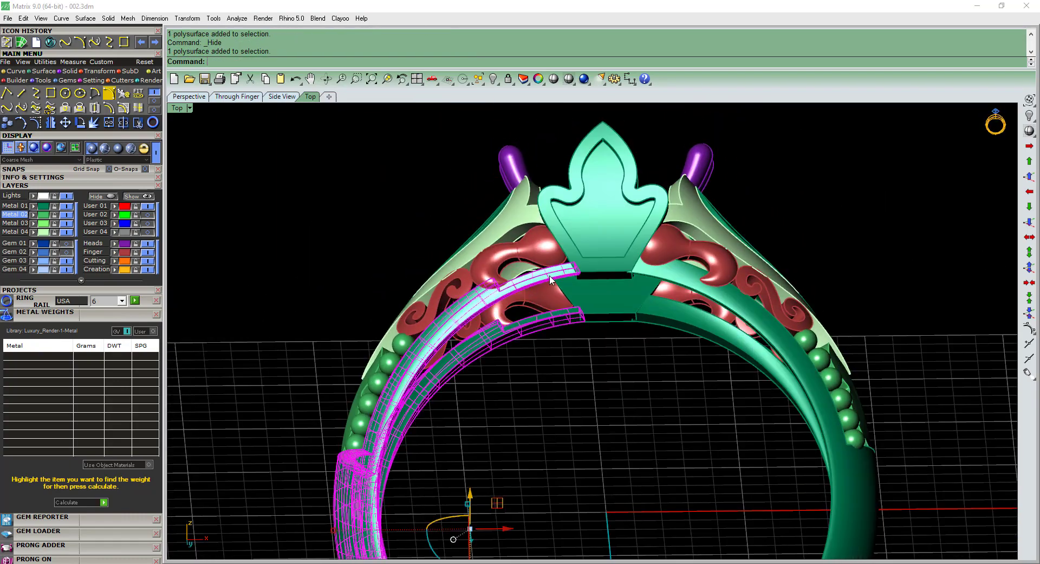
click(683, 275)
key(Delete)
click(546, 275)
key(F2)
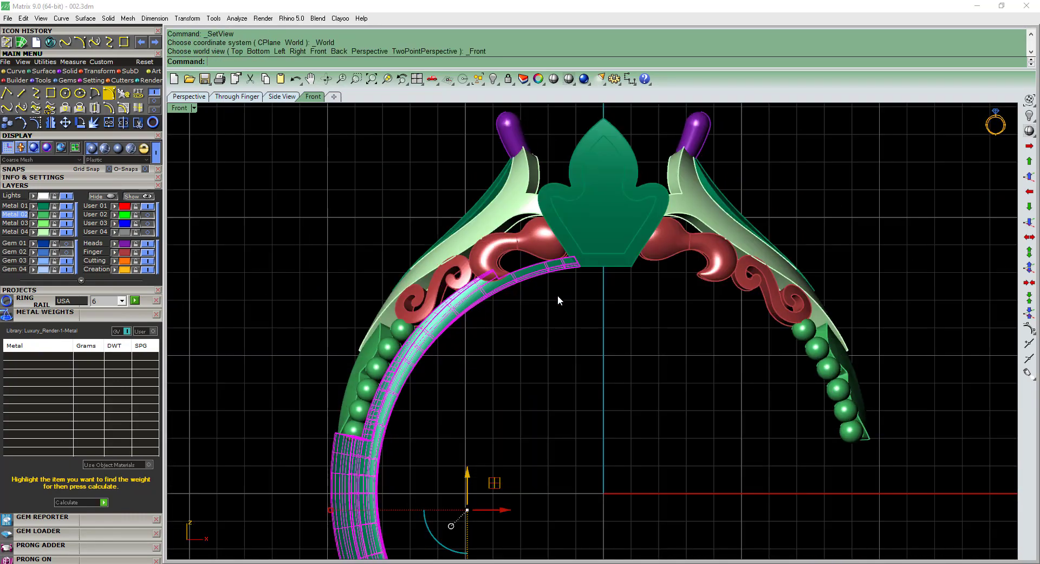
text(mirror)
key(space)
text(0)
key(space)
shift+click(630, 232)
key(F4)
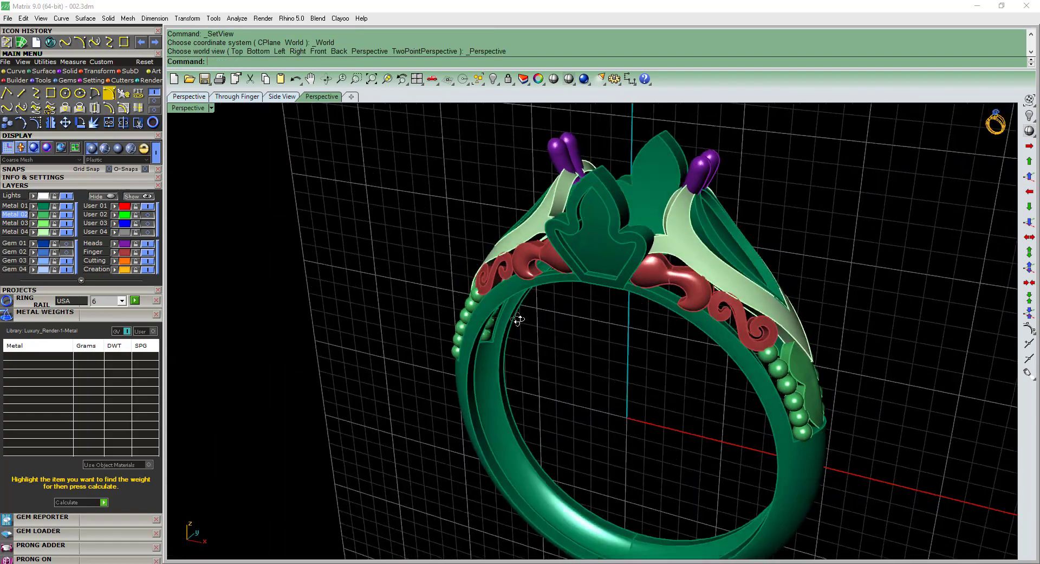
Inspect the rail beneath the left curl in the front view, and undo the mirror, deletion and Boolean cut.
right_drag(590, 353, 543, 289)
key(F2)
scroll(546, 283, up, 10)
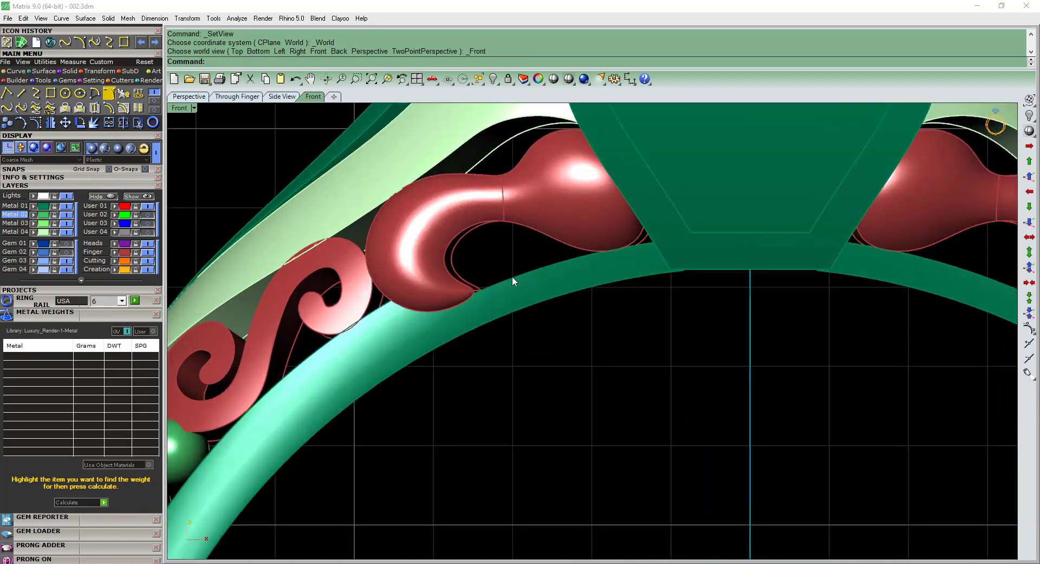
scroll(550, 296, down, 5)
key(ctrl+z)
key(ctrl+z)
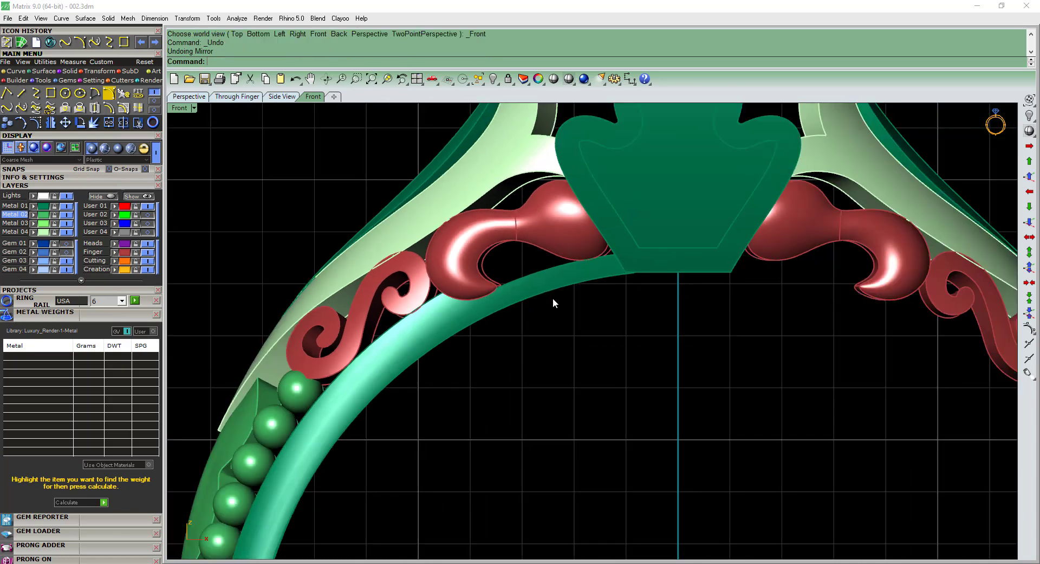
Scale the cutter slightly outward in 2D about 0,0,0 in the front view so the cut lies farther out on the rail.
click(423, 437)
click(574, 262)
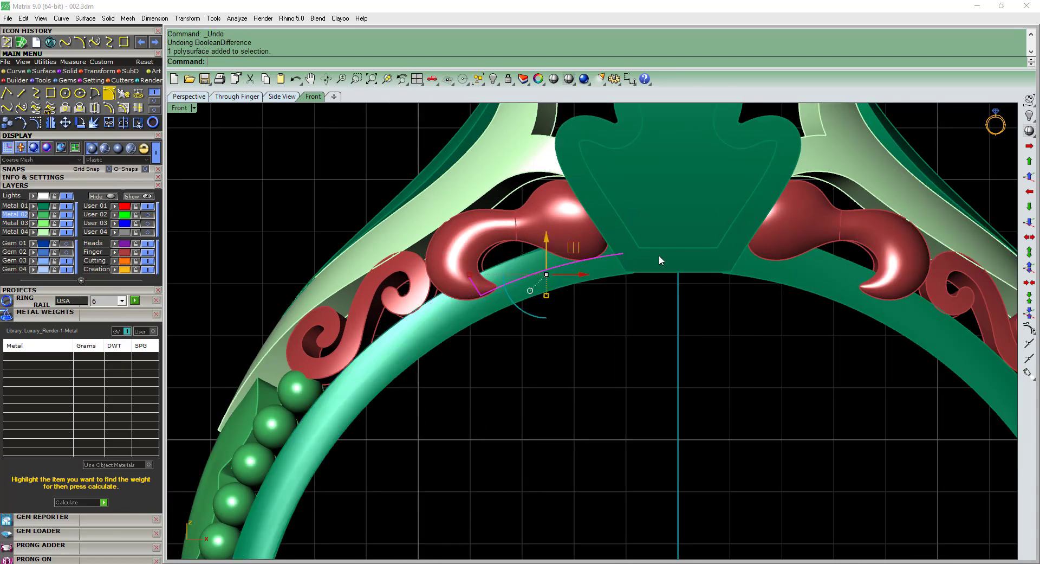
scroll(591, 274, up, 2)
text(s2)
key(Return)
text(0)
key(Return)
scroll(744, 220, up, 4)
key(ctrl+alt+w)
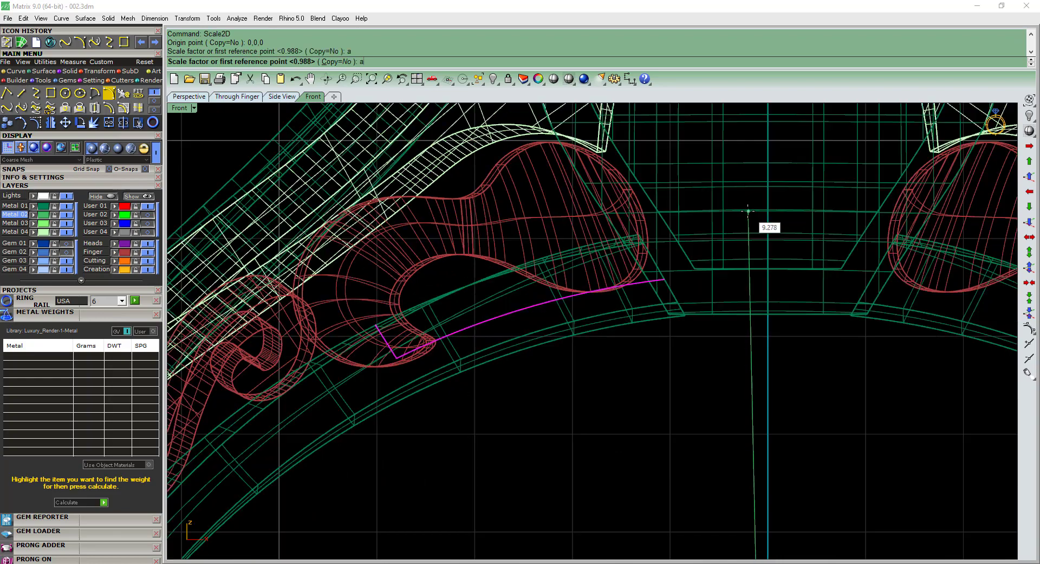
right_drag(748, 211, 792, 198)
click(783, 198)
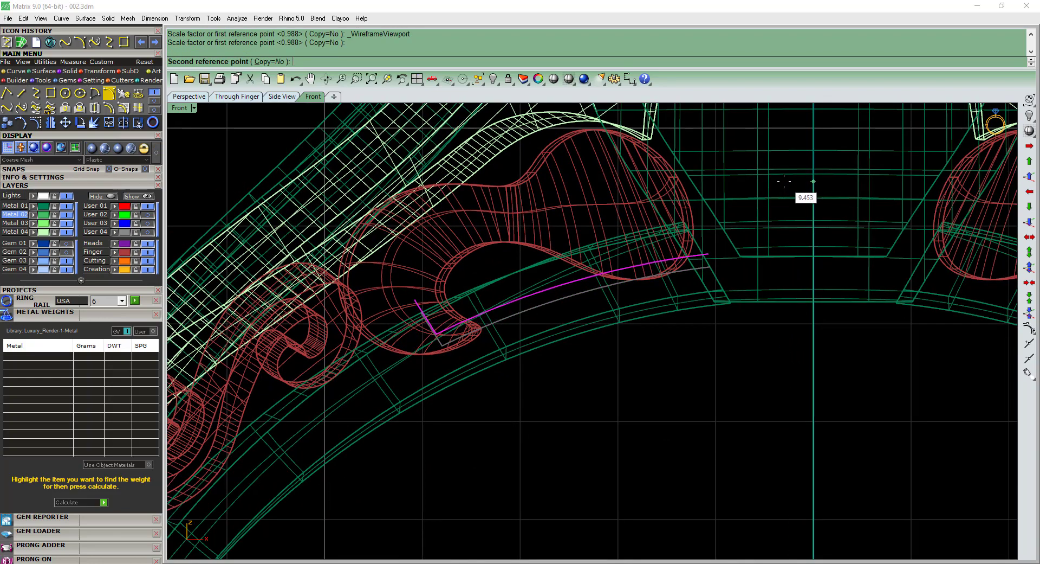
click(785, 178)
key(ctrl+alt+s)
Subtract the scaled cutter from the left half of the band with a Boolean difference and hide the cutter.
scroll(544, 292, down, 6)
right_drag(554, 307, 596, 409)
key(Escape)
click(470, 349)
text(bd)
key(Return)
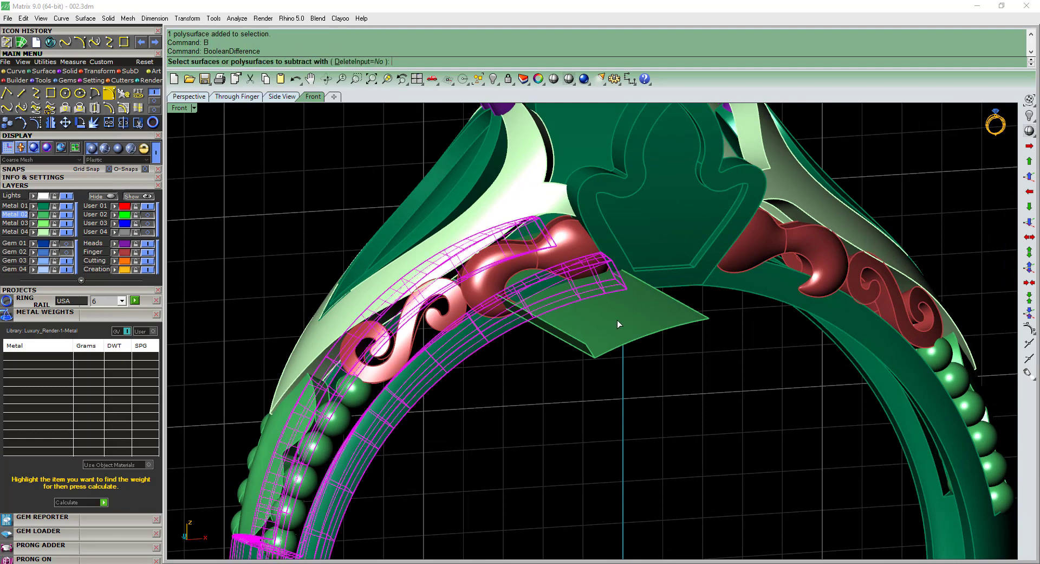
click(619, 322)
key(Return)
Delete the uncut right band half and mirror the newly cut left half about 0,0,0 across the vertical axis.
click(750, 298)
key(Delete)
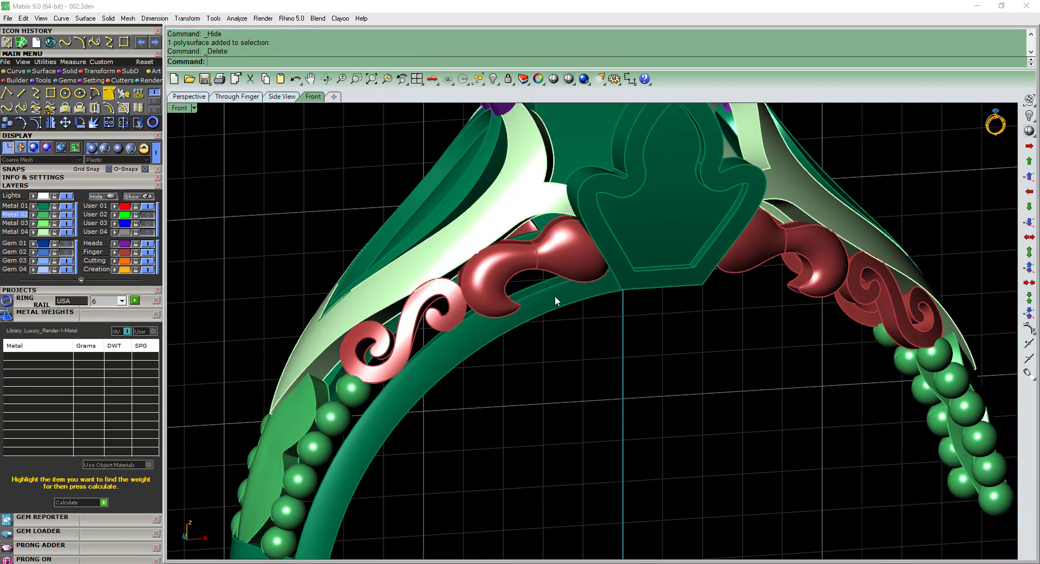
click(558, 298)
key(ctrl+F2)
text(mirror)
key(Return)
scroll(577, 290, down, 2)
text(0,0,0)
click(615, 217)
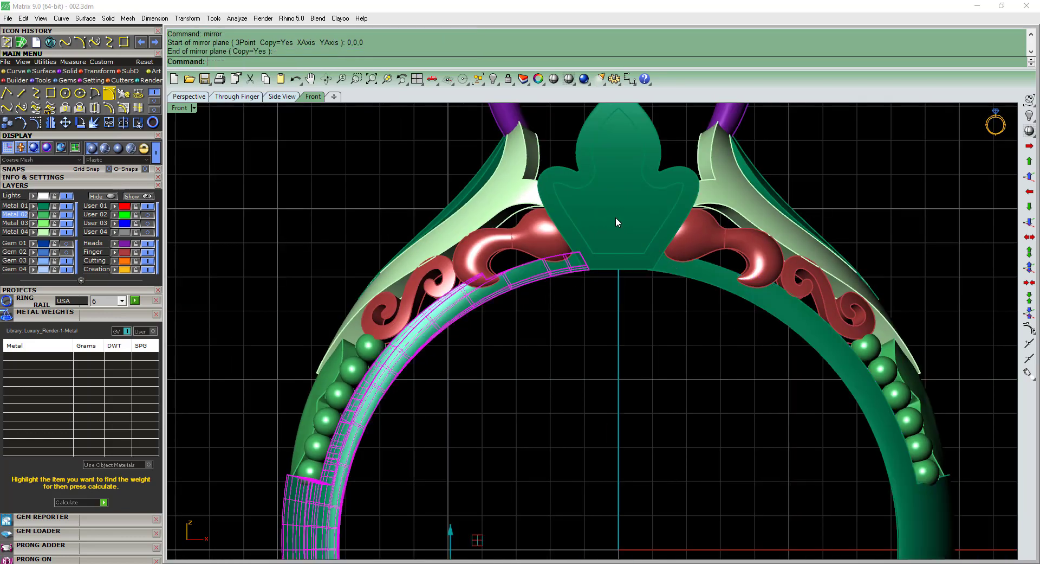
key(Escape)
Select the whole ring and calculate its weight in the different metals.
scroll(584, 318, down, 4)
scroll(580, 320, down, 2)
mouse_move(580, 320)
ctrl+shift+right_down()
mouse_move(594, 364)
mouse_move(590, 307)
mouse_move(829, 309)
mouse_move(588, 332)
ctrl+shift+right_up()
key(ctrl+a)
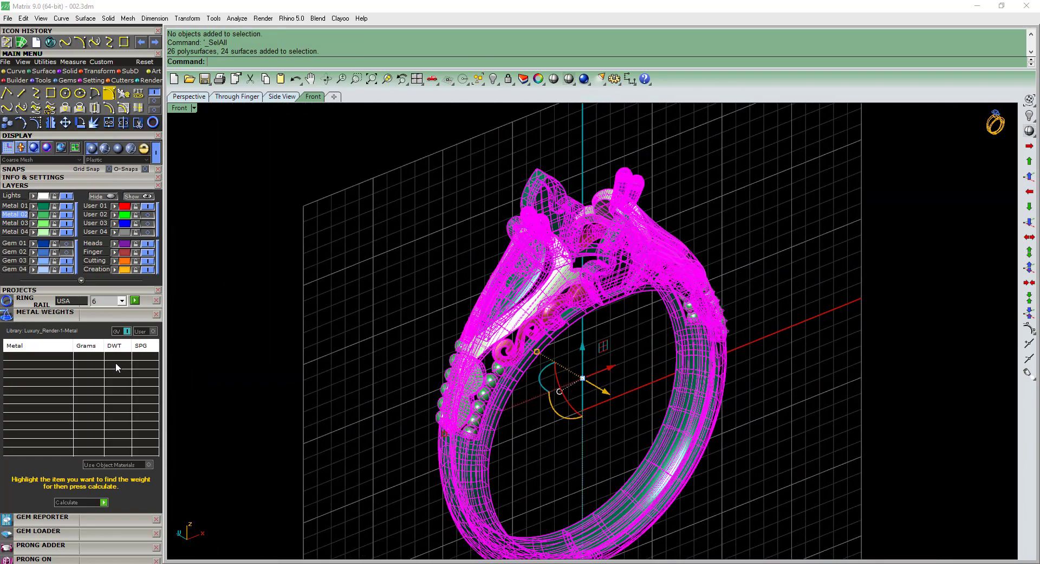
click(75, 499)
key(Escape)
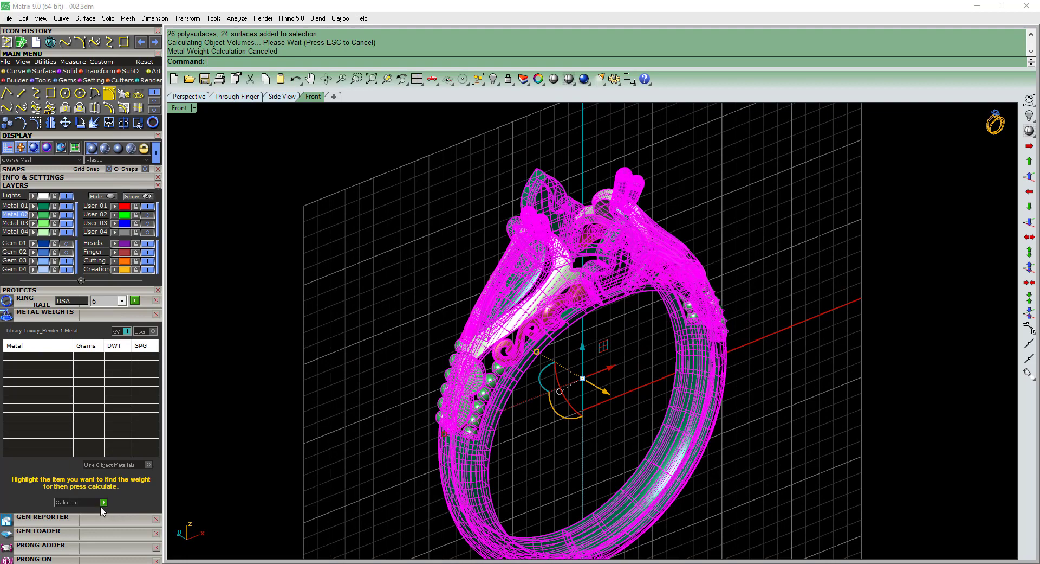
click(103, 502)
key(Return)
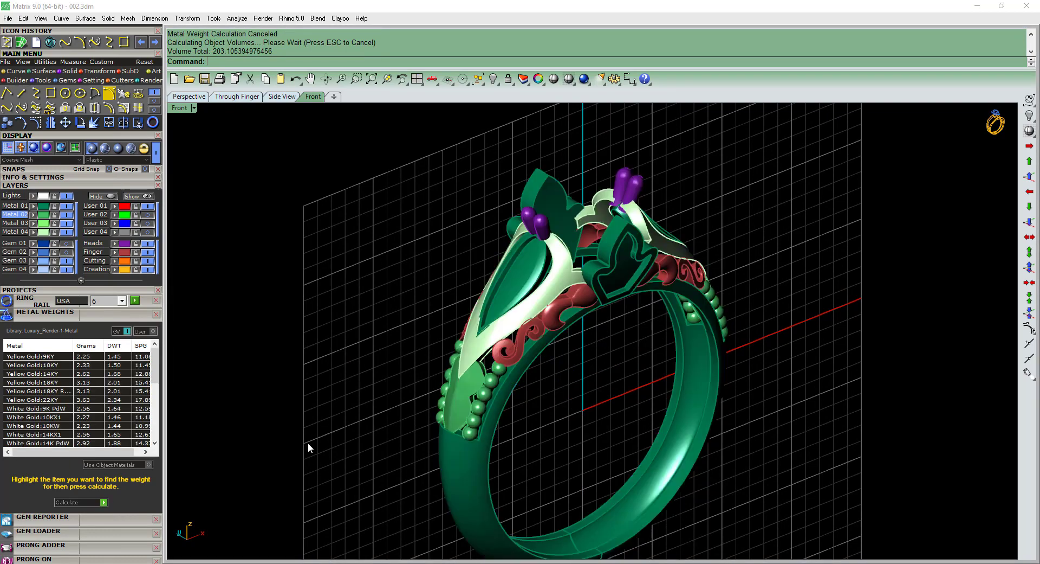
ctrl+shift+right_drag(307, 445, 317, 420)
shift+right_drag(318, 420, 362, 401)
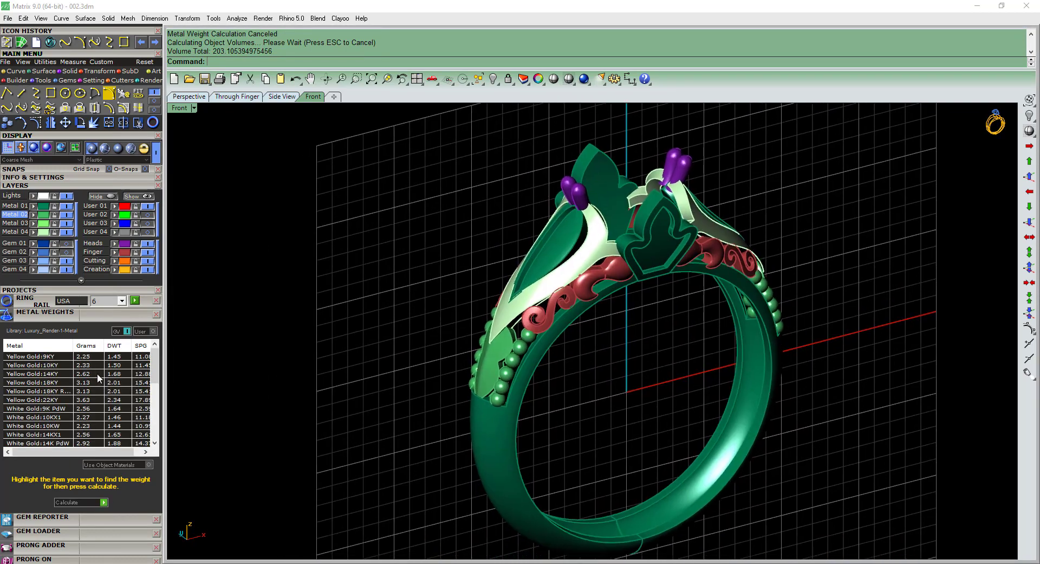
ctrl+shift+right_drag(611, 398, 807, 405)
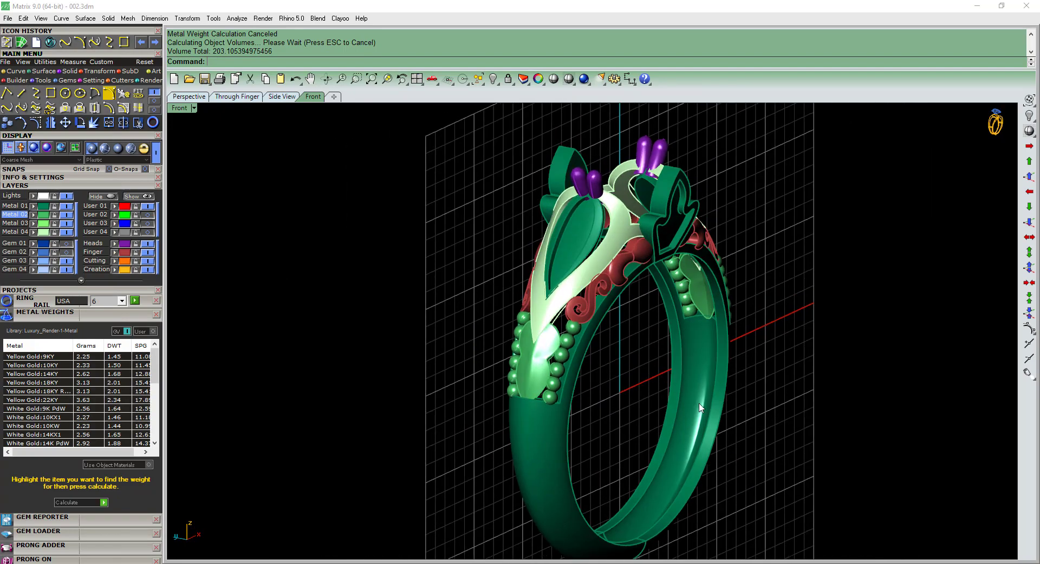
Check the shoulder details of the ring from several angles and save the model file.
ctrl+shift+right_drag(700, 407, 531, 361)
ctrl+shift+right_drag(625, 299, 581, 436)
ctrl+shift+right_drag(499, 411, 394, 388)
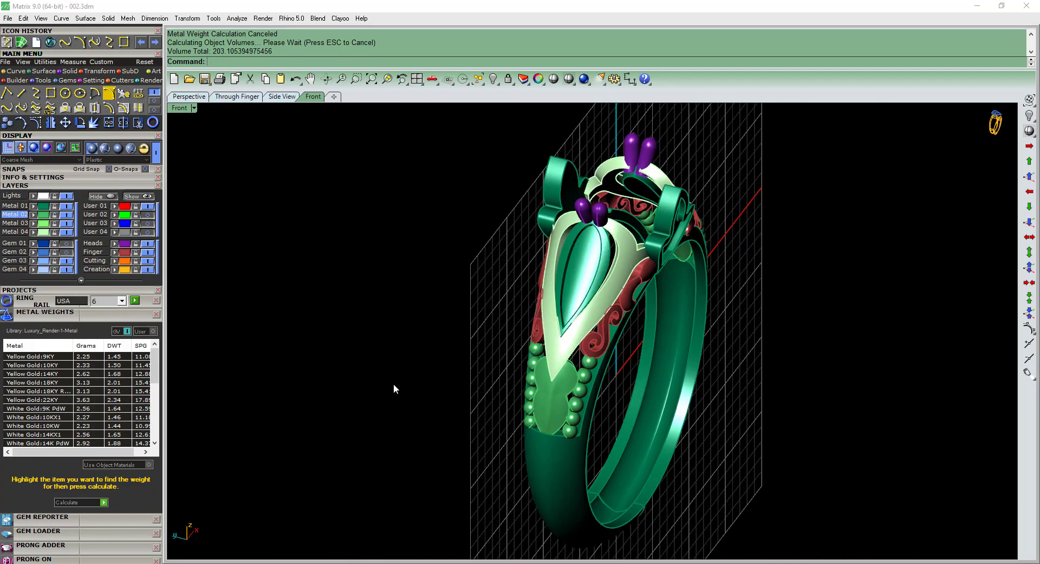
ctrl+shift+right_drag(511, 395, 584, 270)
key(ctrl+s)
scroll(585, 269, up, 5)
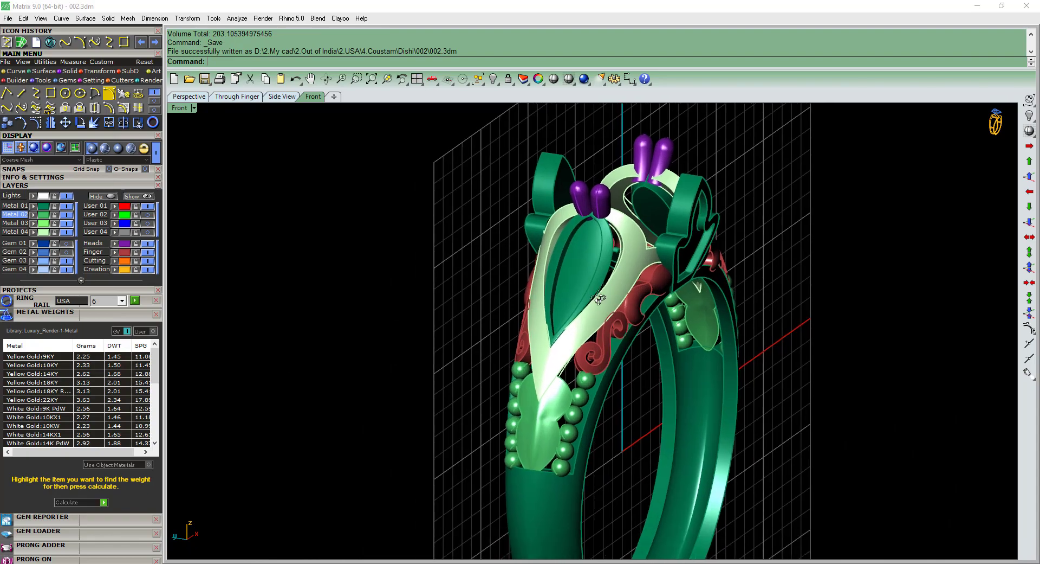
click(561, 245)
scroll(561, 246, down, 5)
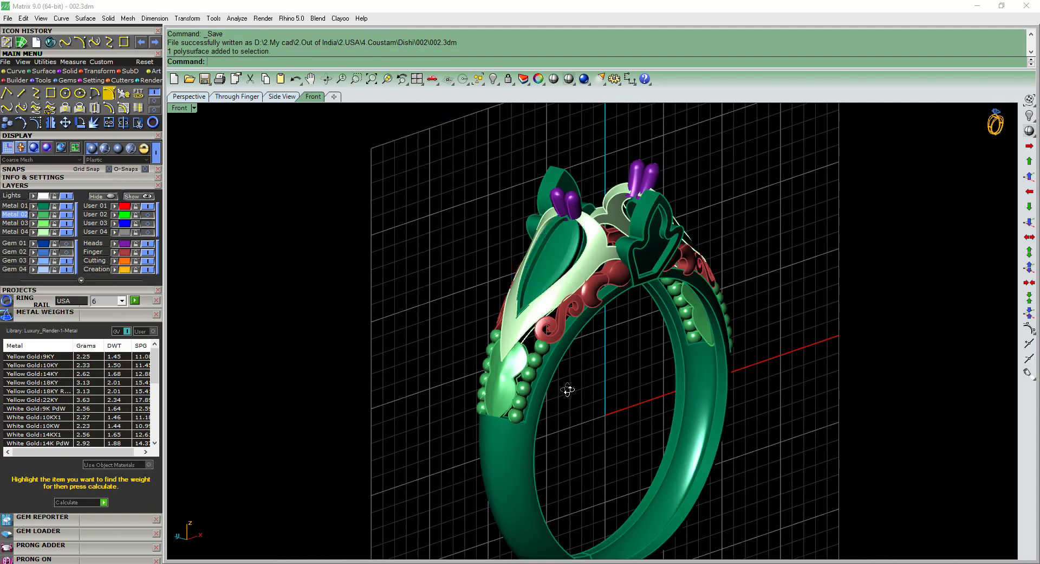
ctrl+shift+right_drag(569, 388, 488, 230)
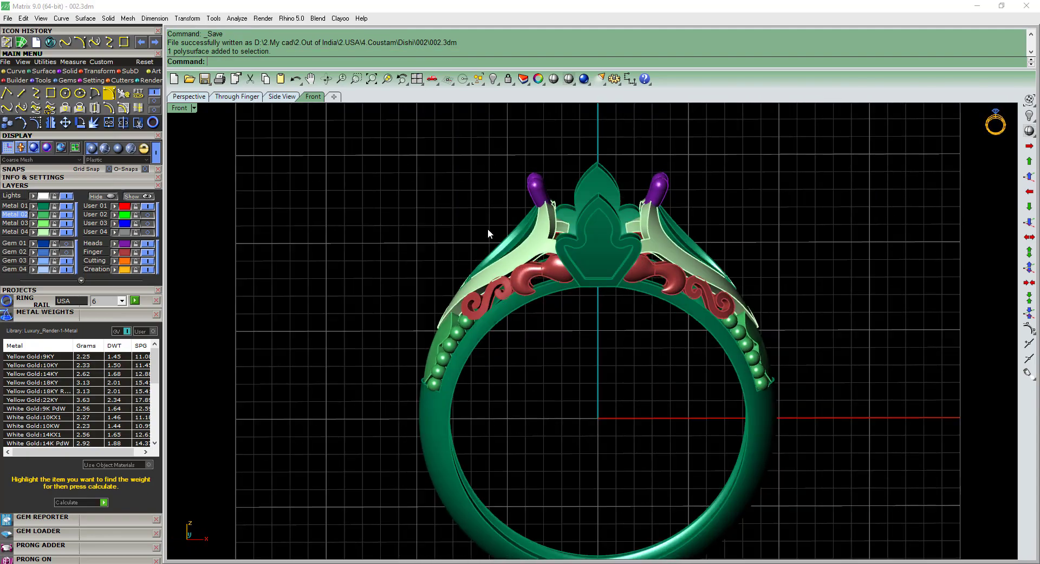
Duplicate the left band half and shoulder parts in place as a backup, excluding the prongs and centre ornaments.
drag(394, 399, 397, 397)
drag(530, 192, 523, 209)
key(ctrl+z)
scroll(525, 205, up, 4)
click(527, 202)
key(F2)
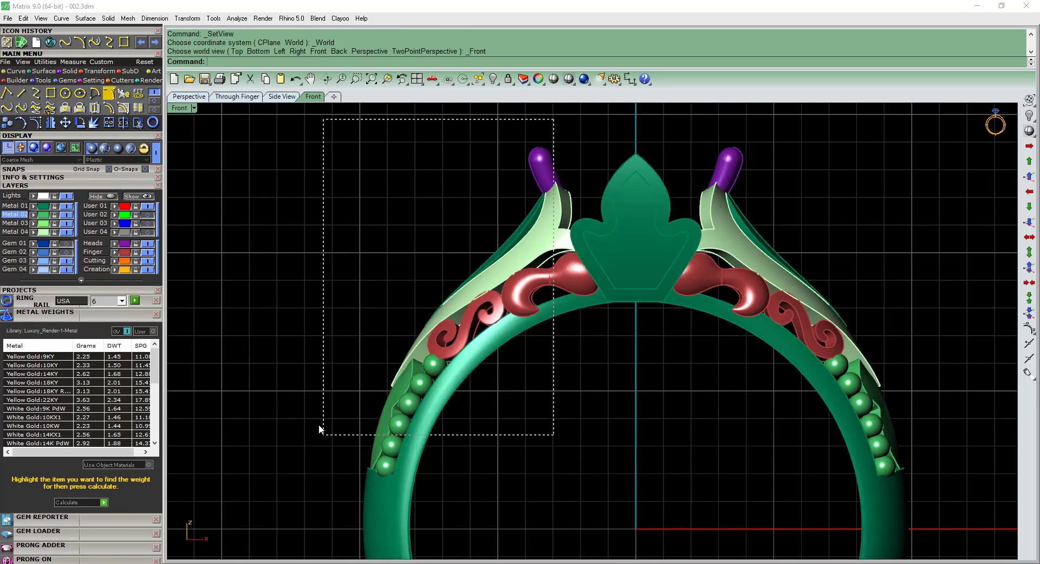
drag(320, 425, 321, 424)
ctrl+drag(577, 161, 503, 141)
key(ctrl+c)
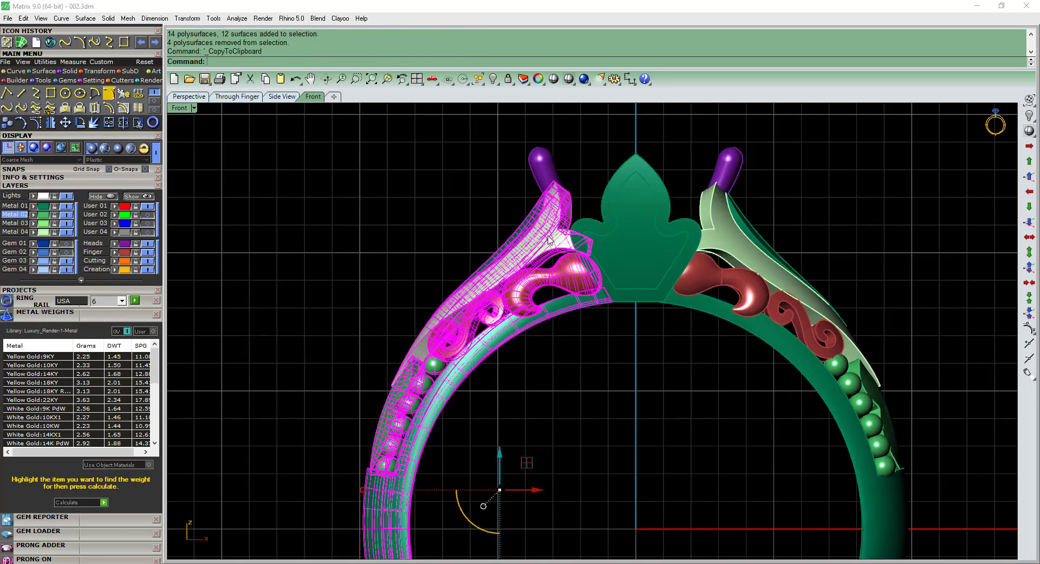
click(82, 280)
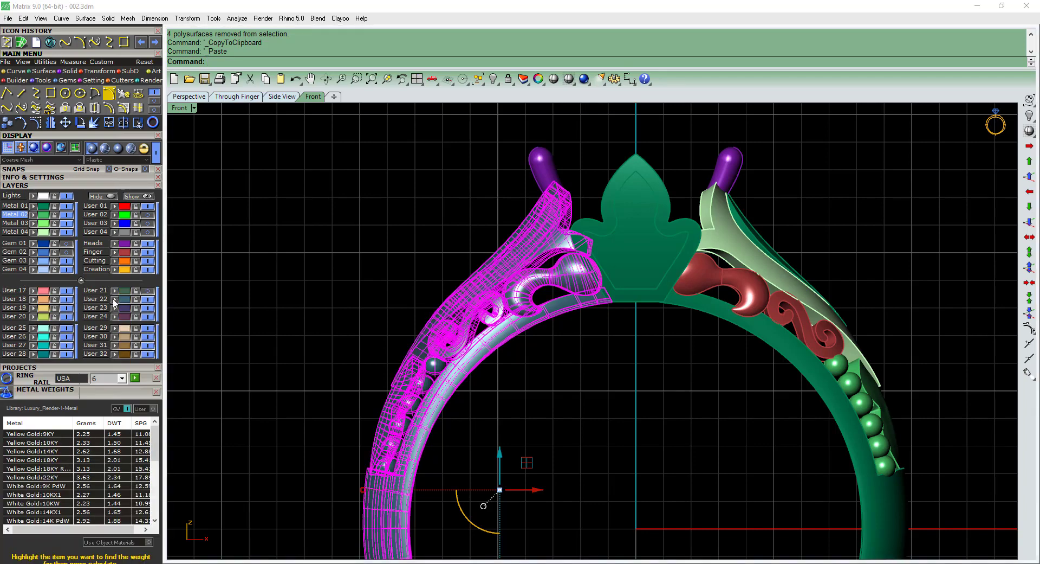
key(Escape)
click(82, 280)
Fillet the inner and outer edges of the left pale-green teardrop frame with a radius of 0.15 on all handles.
ctrl+shift+right_drag(534, 338, 599, 335)
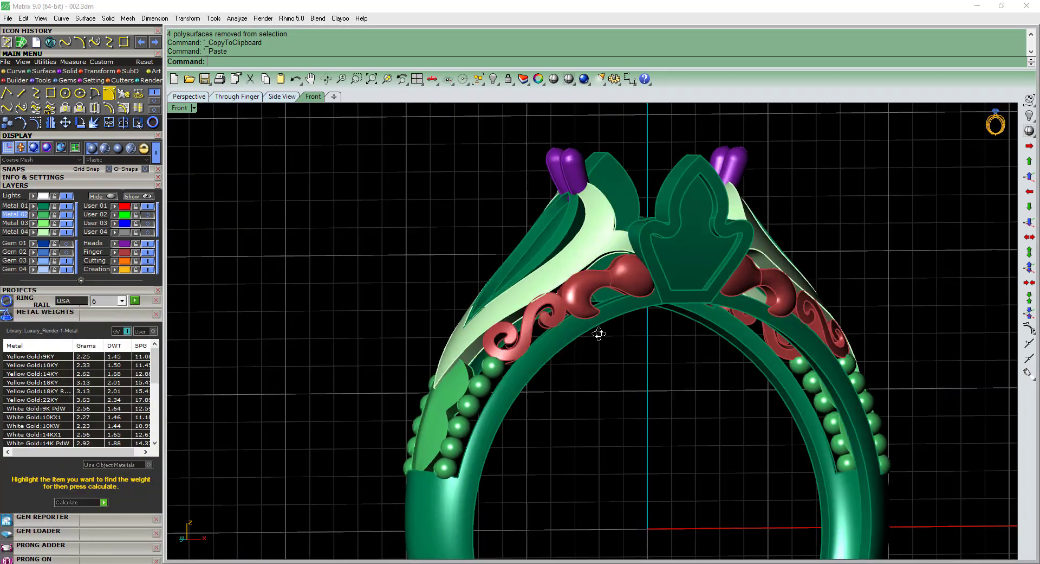
scroll(550, 244, up, 4)
text(f)
key(Return)
click(566, 244)
click(626, 191)
click(626, 254)
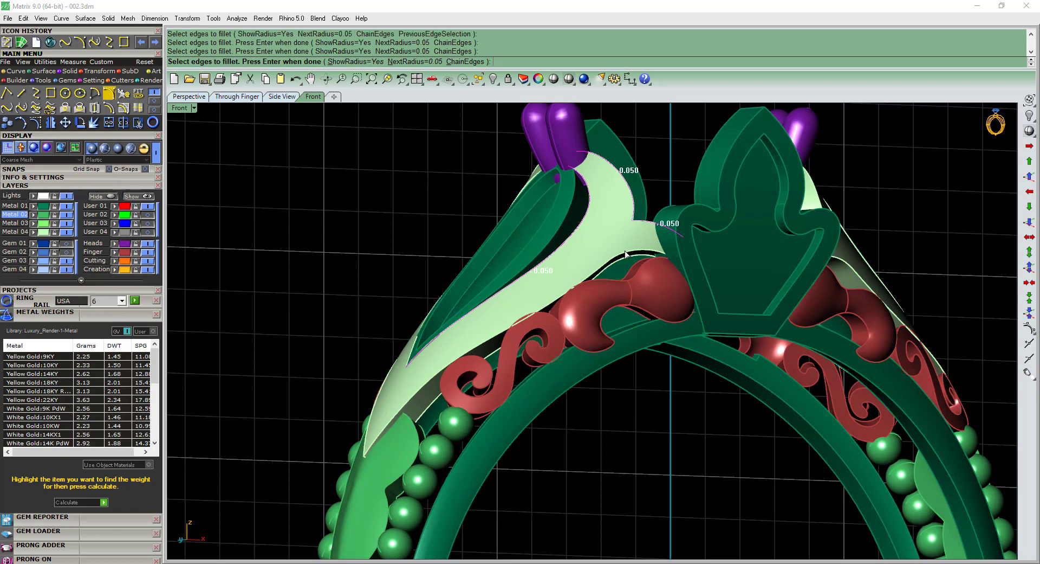
ctrl+shift+right_drag(622, 258, 676, 238)
scroll(675, 238, up, 2)
click(521, 227)
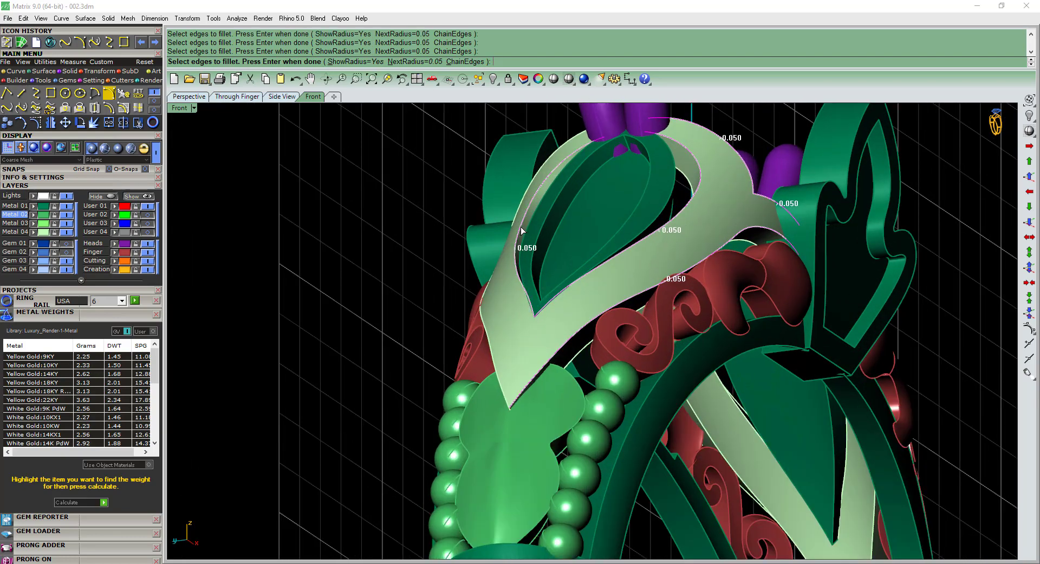
ctrl+shift+right_drag(539, 169, 548, 209)
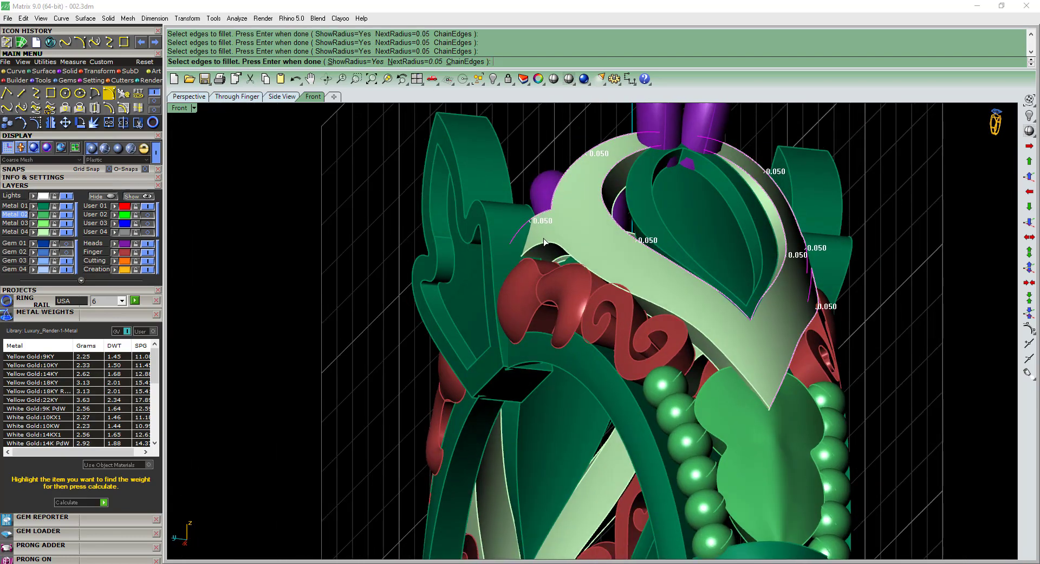
ctrl+shift+right_drag(694, 323, 722, 320)
key(Return)
text(s=No)
key(Return)
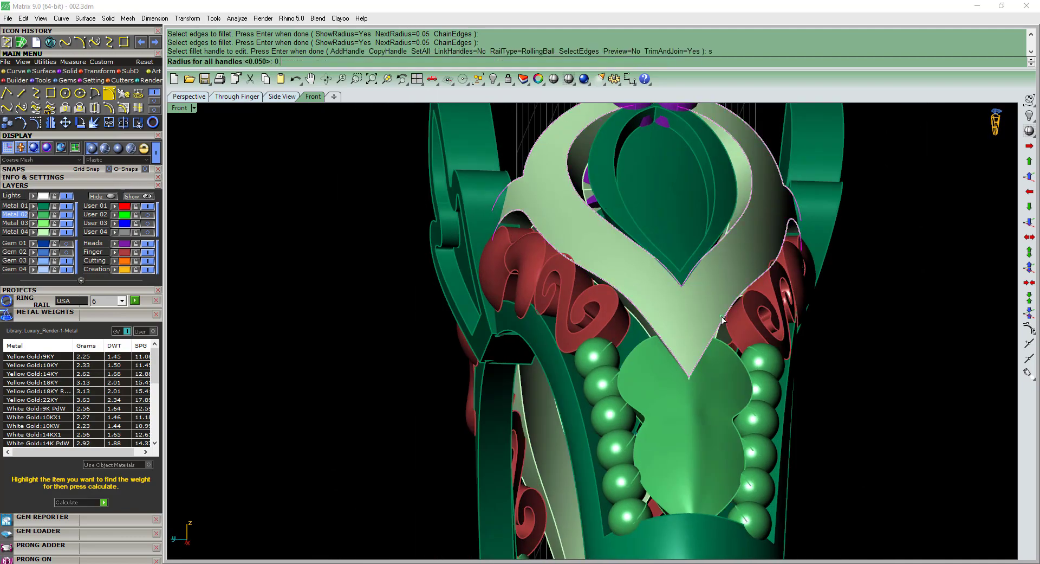
text(0.15)
key(Return)
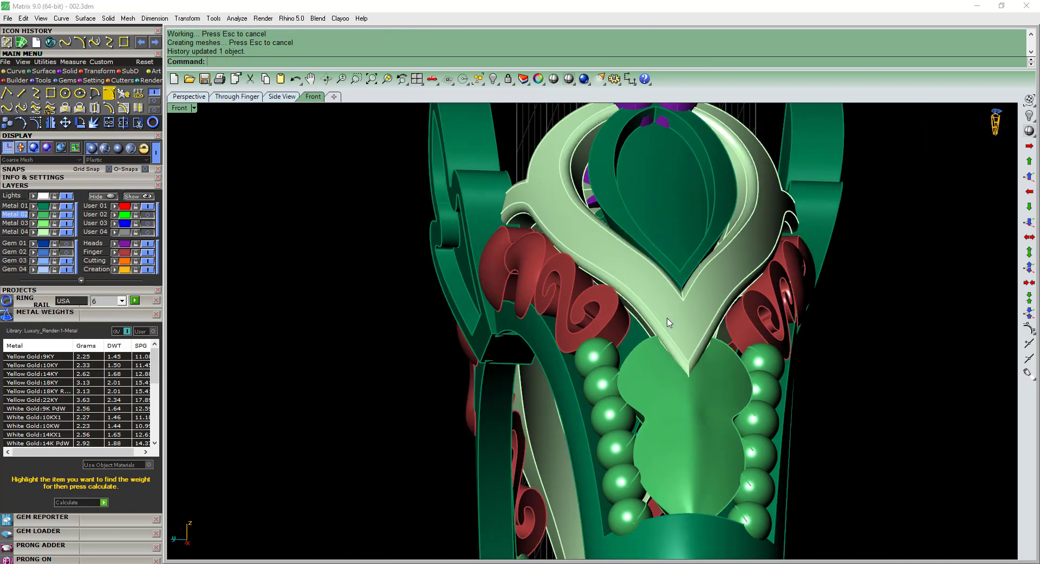
Fillet the inner and outer edges of the dark-green leaf inside the left frame with a radius of 0.08 on all handles.
ctrl+shift+right_drag(668, 318, 398, 435)
text(f)
key(Return)
click(652, 230)
scroll(477, 397, up, 4)
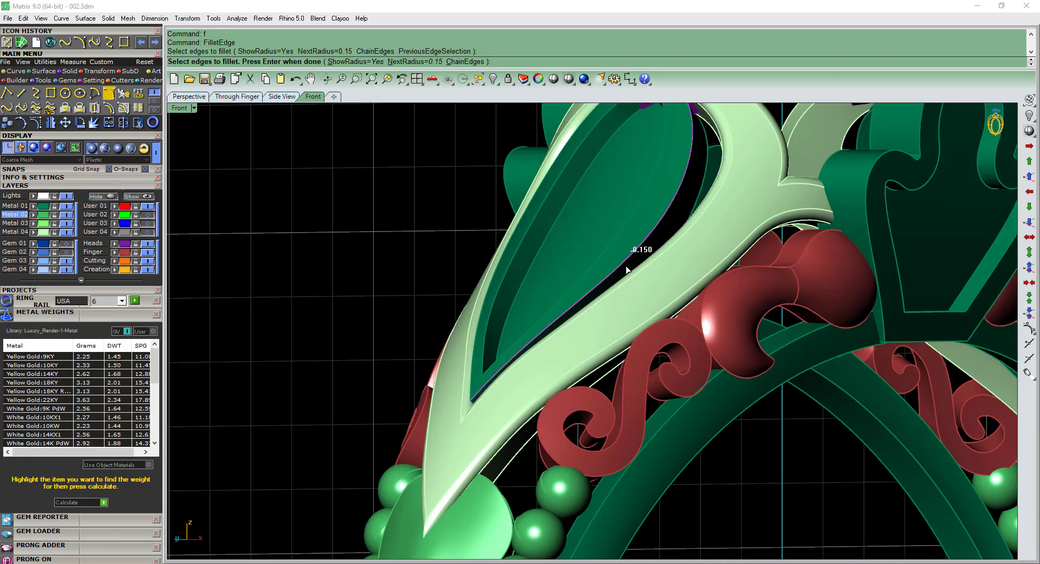
click(597, 261)
click(526, 236)
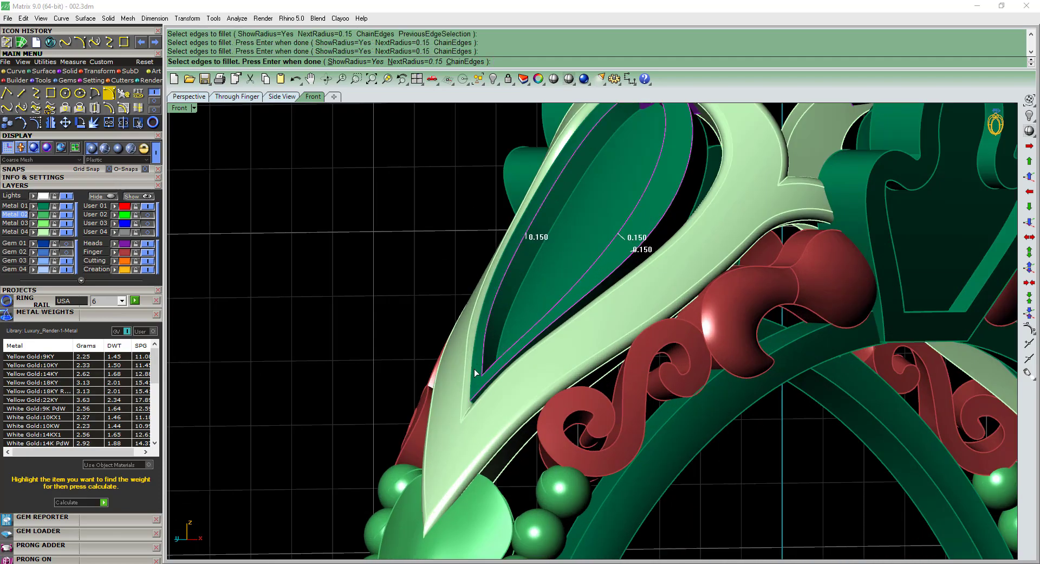
click(475, 373)
scroll(551, 304, down, 4)
ctrl+shift+right_drag(552, 304, 578, 320)
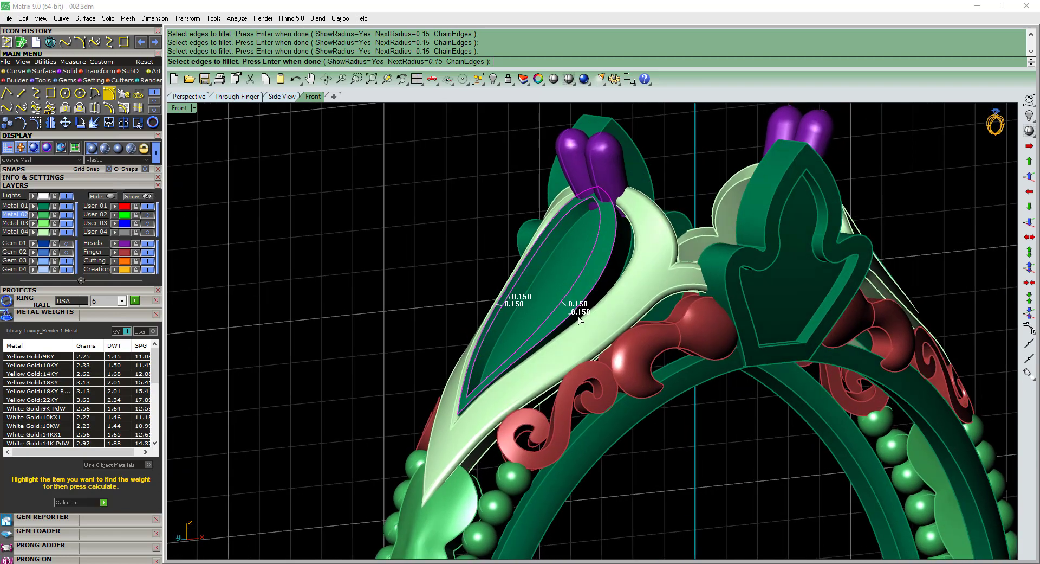
key(Return)
text(s)
key(Return)
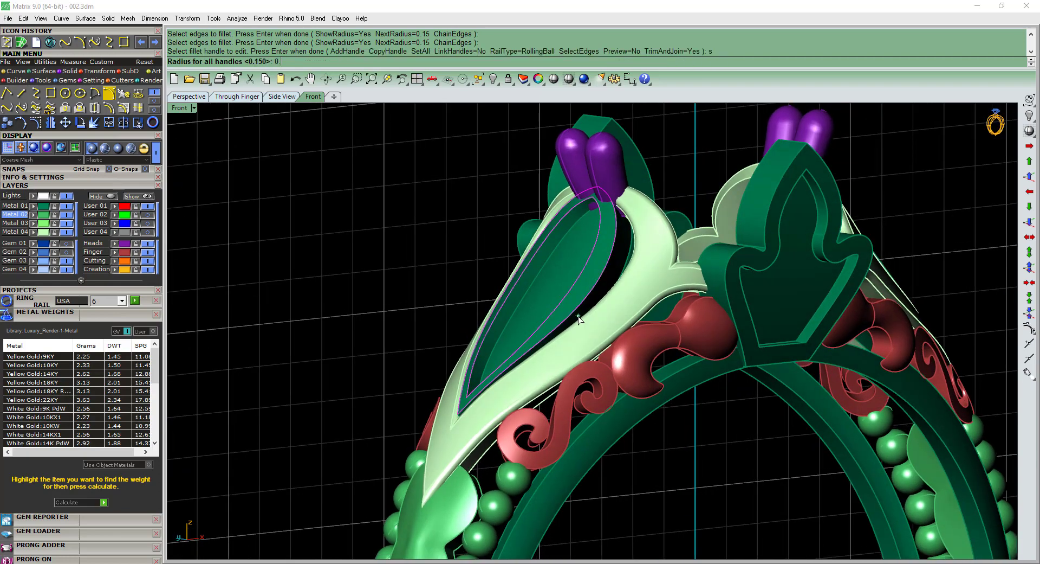
text(0.08)
key(Return)
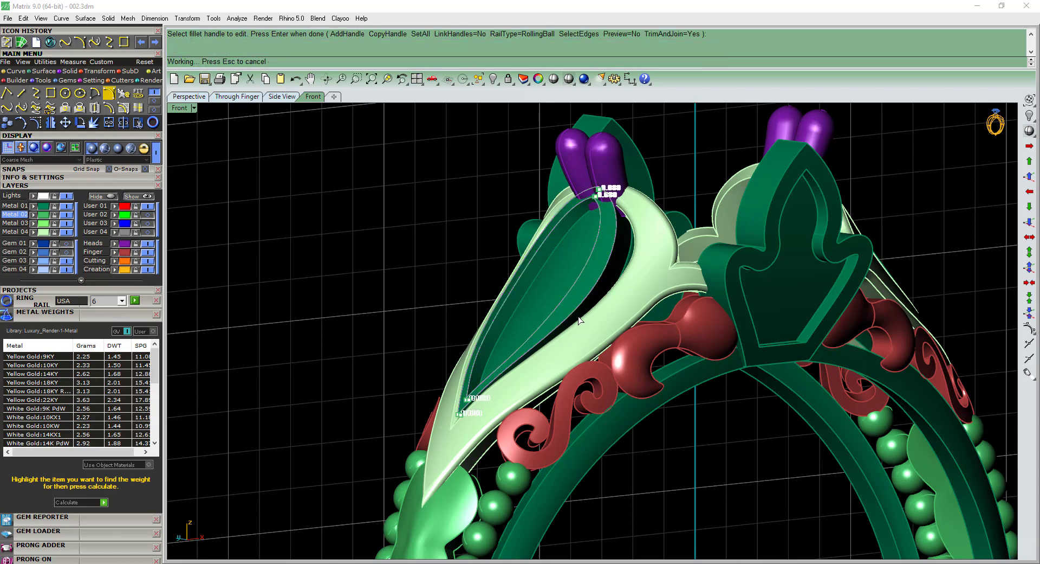
Put a bounding-box cage in world coordinates around the left dark-green leaf, with four points and degree 3 in each direction.
ctrl+shift+right_drag(562, 347, 664, 364)
scroll(710, 383, up, 5)
click(662, 360)
key(ctrl+F2)
right_drag(558, 337, 674, 295)
scroll(512, 331, up, 7)
key(Return)
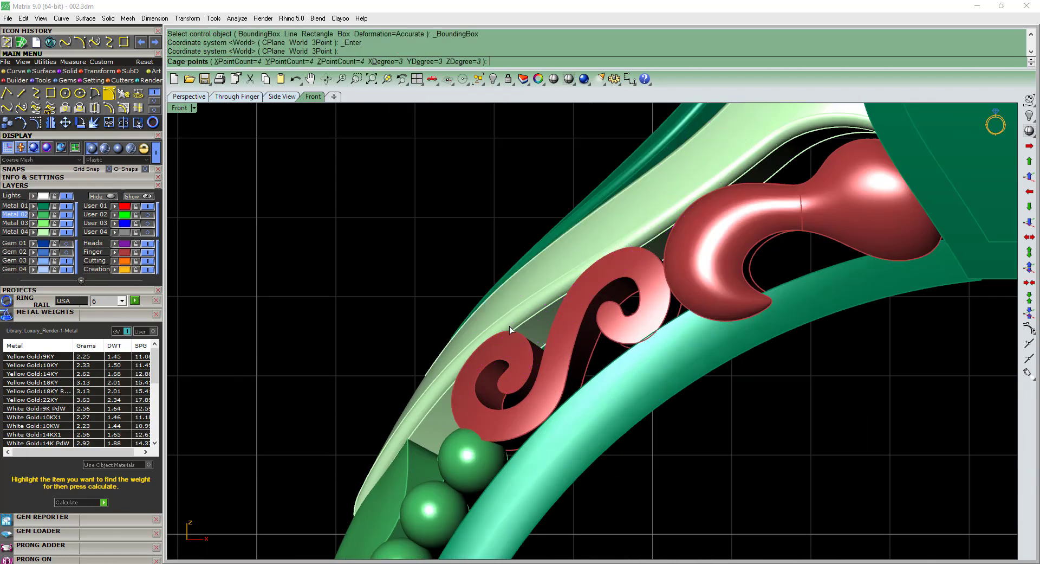
key(Return)
key(Return)
Rotate the cage points at the leaf's lower tip about 1.74 degrees around 0,0,0 and nudge them slightly vertically.
drag(719, 431, 719, 432)
text(r)
key(Return)
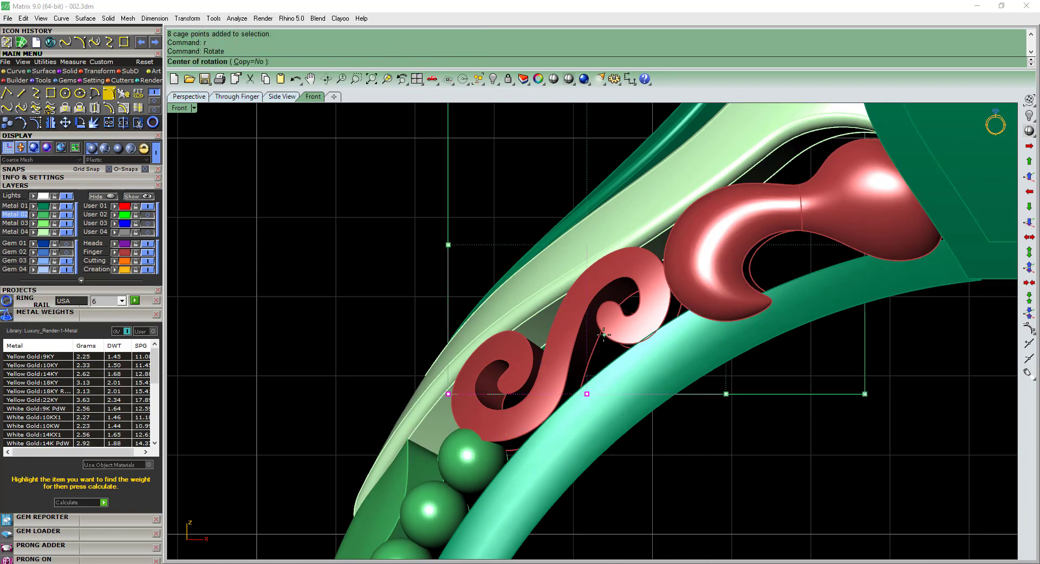
text(0,0,0)
key(Return)
right_drag(524, 266, 577, 314)
click(576, 242)
click(551, 257)
key(ctrl+z)
key(ctrl+y)
drag(595, 349, 593, 343)
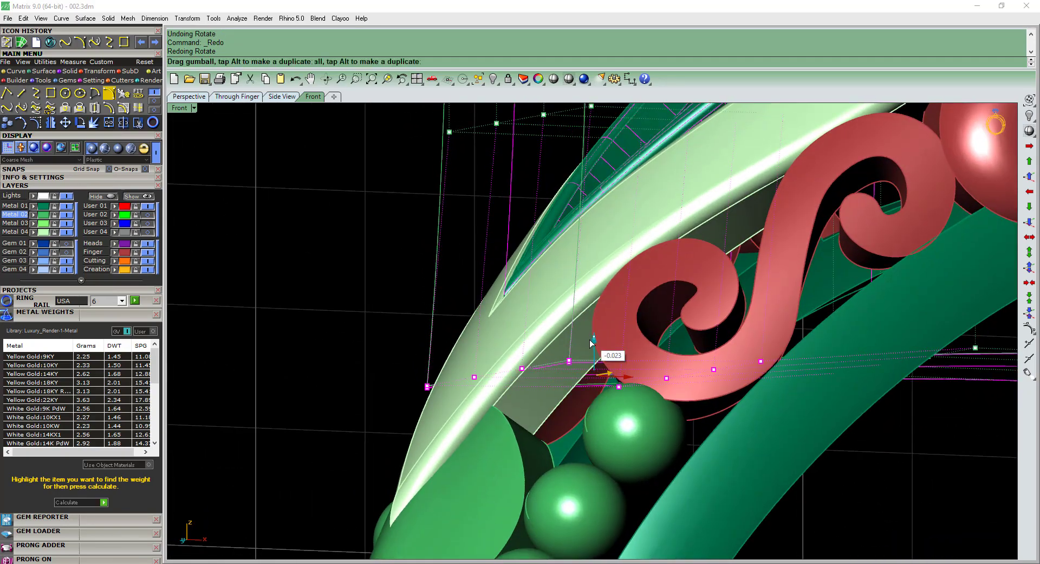
Rotate the lower-tip cage points a little further around 0,0,0 to fit the leaf to its frame.
right_click(575, 270)
text(0)
key(Return)
click(569, 214)
click(555, 225)
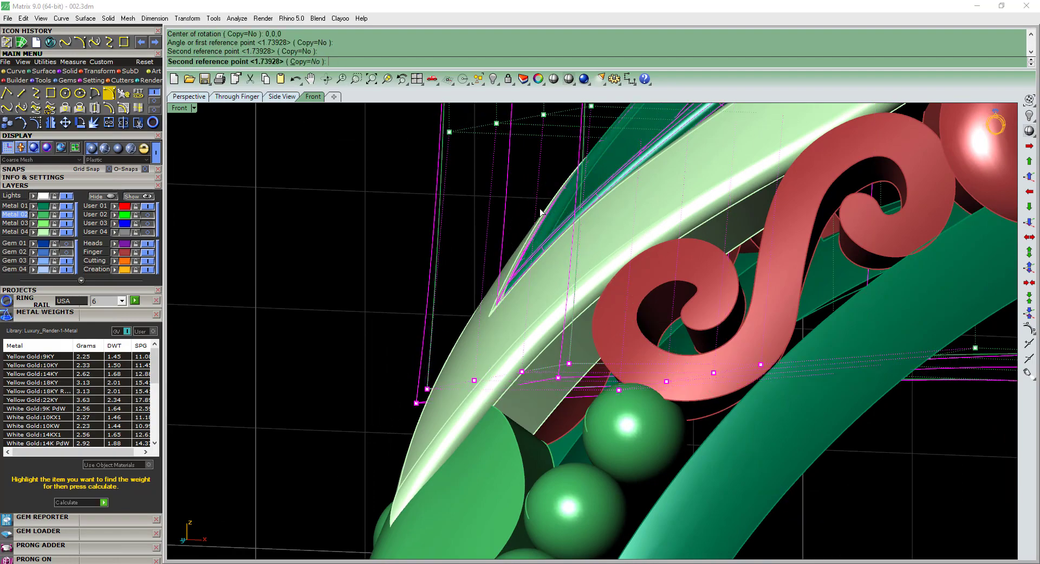
scroll(564, 256, down, 6)
Delete the control cage of the adjusted leaf.
ctrl+shift+right_drag(570, 263, 706, 337)
right_drag(674, 333, 604, 365)
scroll(567, 392, down, 4)
key(Delete)
right_drag(596, 326, 609, 304)
scroll(569, 331, down, 6)
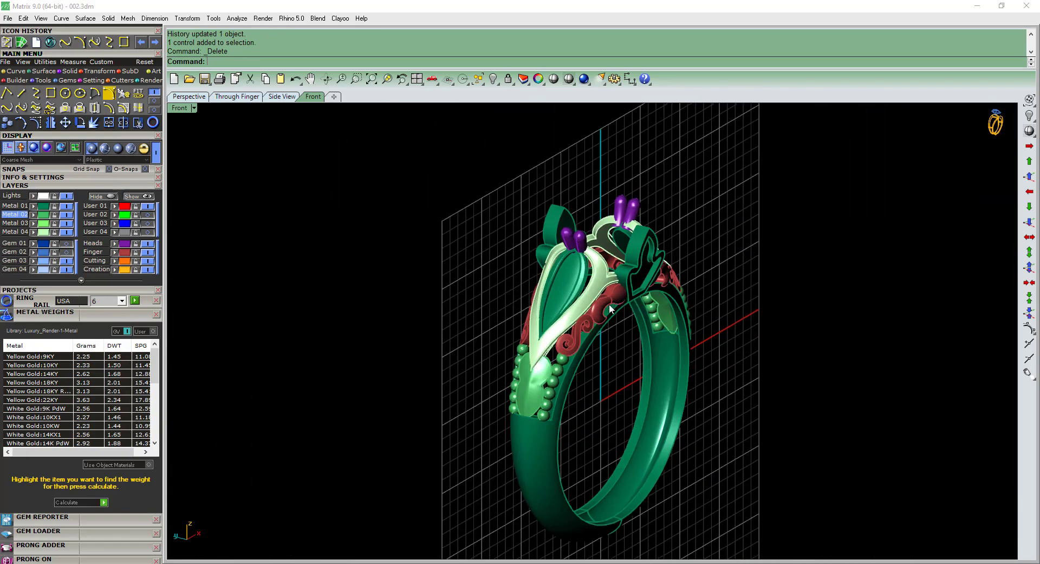
Fillet the outline edge of the red S-shaped scroll on the left shoulder with a radius of 0.08.
scroll(544, 334, up, 8)
text(f)
key(Return)
click(554, 330)
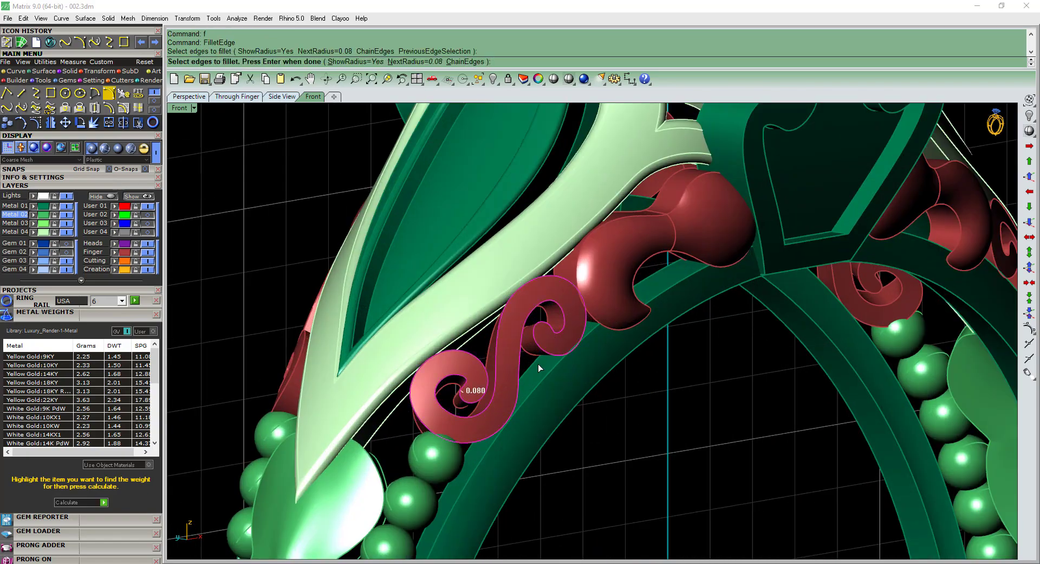
key(Return)
key(Return)
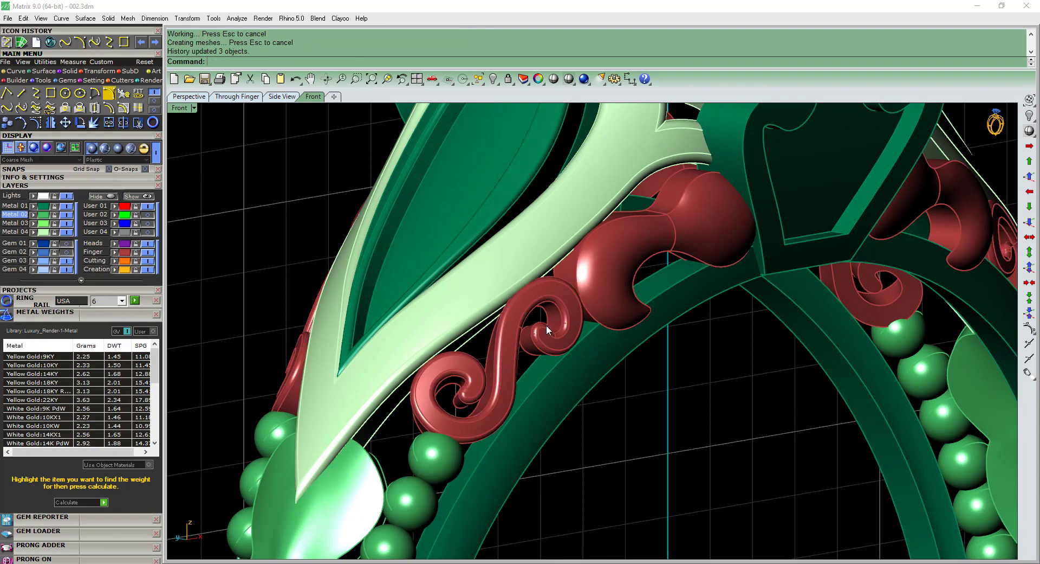
Fillet the edge of the green lower leaf between the left shoulder's beads with a radius of 0.08.
scroll(547, 324, down, 8)
right_drag(546, 324, 645, 355)
scroll(532, 363, up, 3)
scroll(532, 363, down, 3)
right_drag(583, 320, 477, 319)
scroll(486, 293, up, 4)
text(f)
key(Return)
scroll(427, 311, down, 3)
click(414, 358)
scroll(434, 316, up, 4)
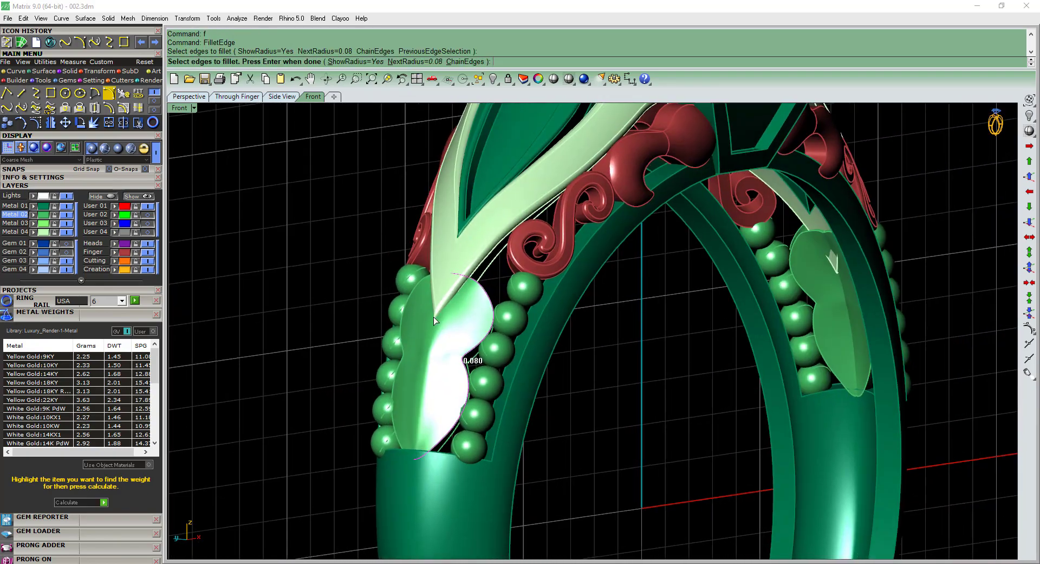
scroll(418, 312, down, 3)
key(Return)
Group the red scroll pieces along the front side of the left shoulder.
key(Return)
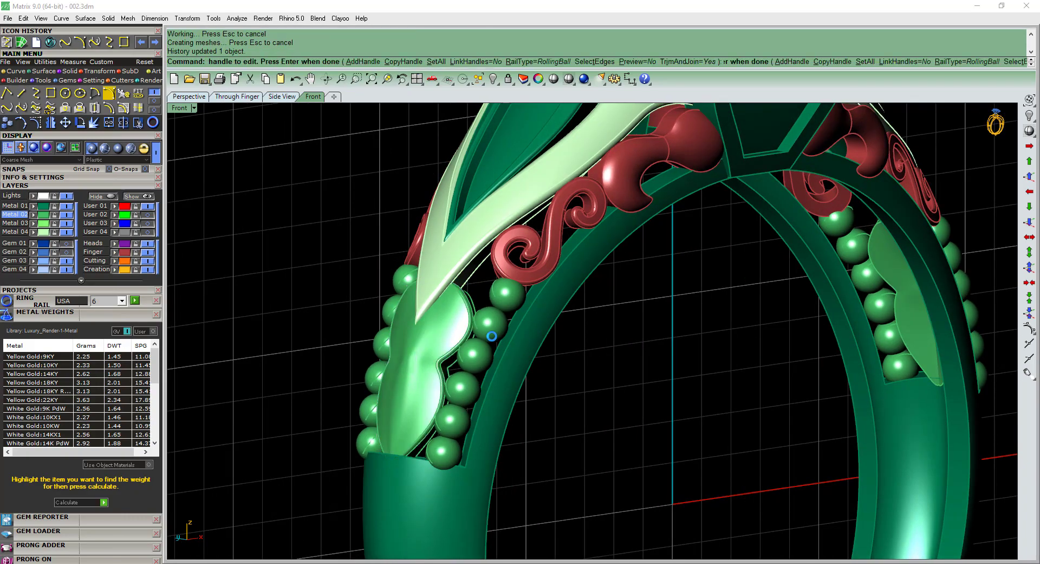
scroll(491, 335, down, 5)
right_drag(483, 330, 503, 308)
scroll(501, 306, up, 5)
scroll(502, 306, down, 3)
click(515, 265)
click(534, 294)
click(544, 288)
text(g)
key(Return)
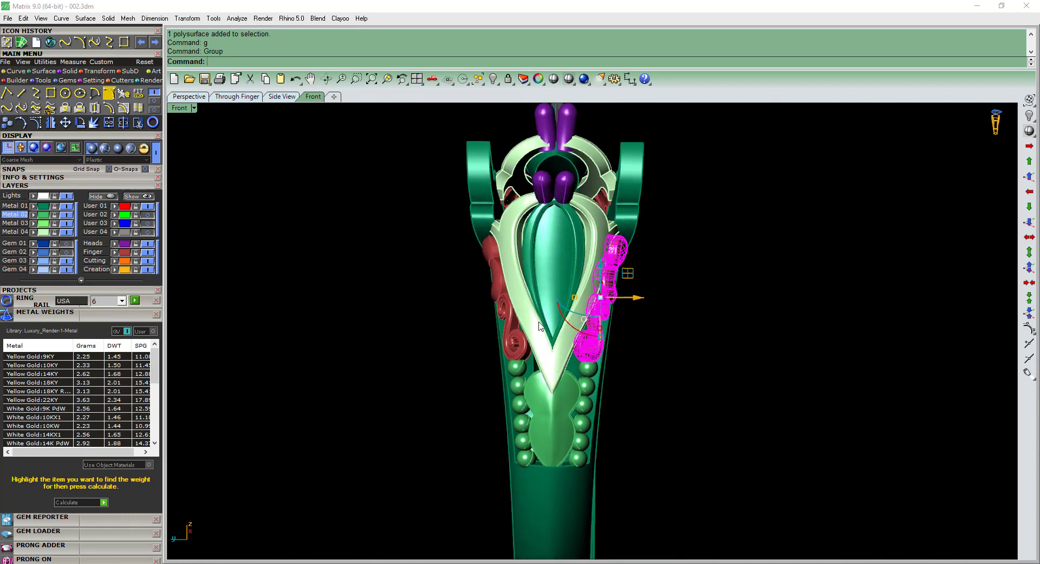
Group the red scroll pieces on the opposite side of the shoulder and combine both scroll sets in a group.
scroll(503, 309, up, 2)
click(503, 308)
shift+click(490, 270)
shift+right_drag(571, 303, 528, 321)
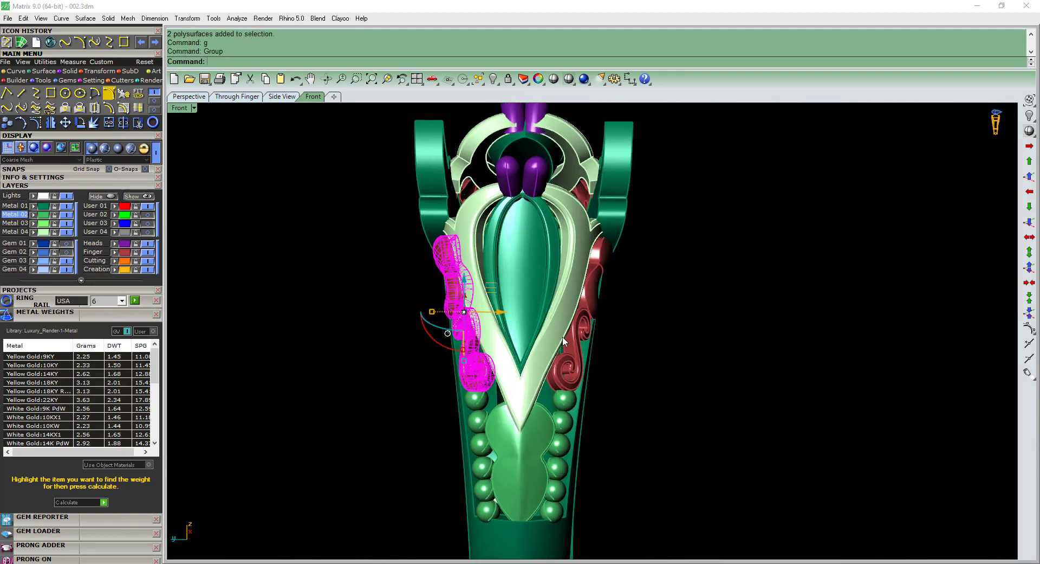
shift+click(580, 331)
text(g)
key(Return)
Group the lower leaf and the twelve beads beside it, and assign them with the scrolls to the Finger layer.
shift+right_drag(536, 415, 412, 404)
shift+click(529, 417)
text(g)
key(Return)
shift+click(562, 396)
text(g)
key(Return)
scroll(483, 386, down, 2)
click(115, 252)
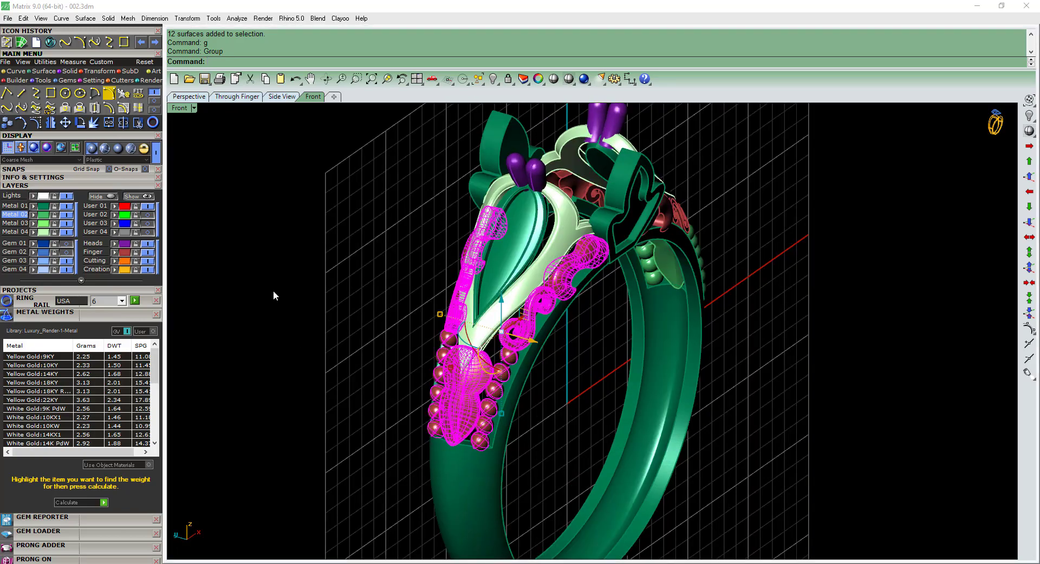
click(274, 290)
Delete the right half of the band and its shoulder ornaments in the front view, keeping the centre ornaments.
key(ctrl+F2)
shift+right_drag(594, 241, 481, 207)
drag(720, 182, 547, 351)
key(Delete)
Copy the front centre leaf ornament, paste it in place and hide one copy as a backup.
scroll(541, 341, down, 4)
mouse_move(432, 323)
shift+right_down()
mouse_move(450, 311)
mouse_move(501, 325)
mouse_move(433, 333)
shift+right_up()
right_drag(432, 334, 535, 255)
scroll(509, 230, up, 6)
right_click(486, 229)
key(Escape)
click(493, 237)
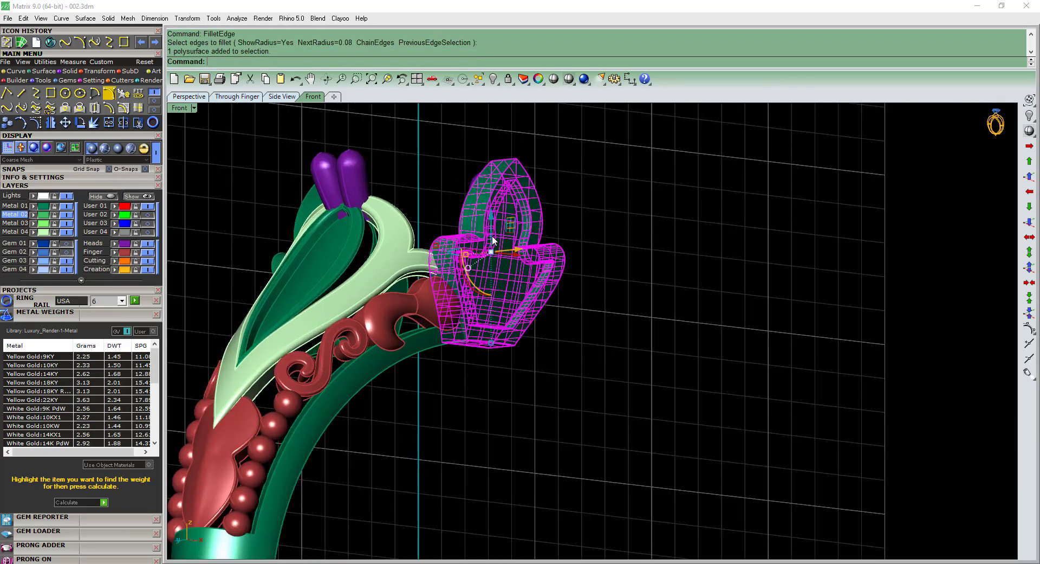
key(ctrl+c)
key(Escape)
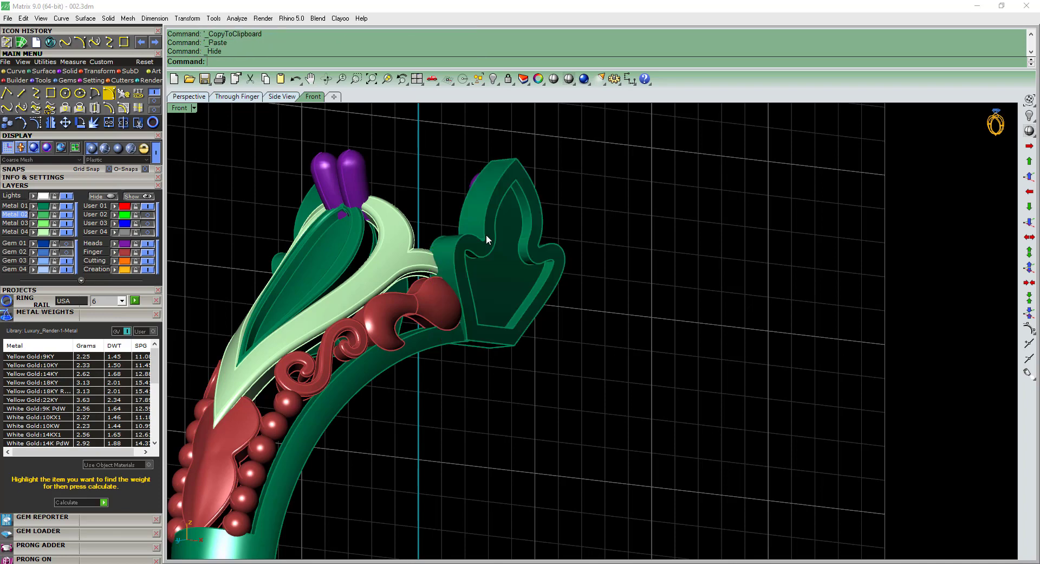
Fillet the outer and inner rim edges of the front centre leaf ornament with a radius of 0.1.
text(f)
key(Return)
click(474, 235)
scroll(490, 232, up, 4)
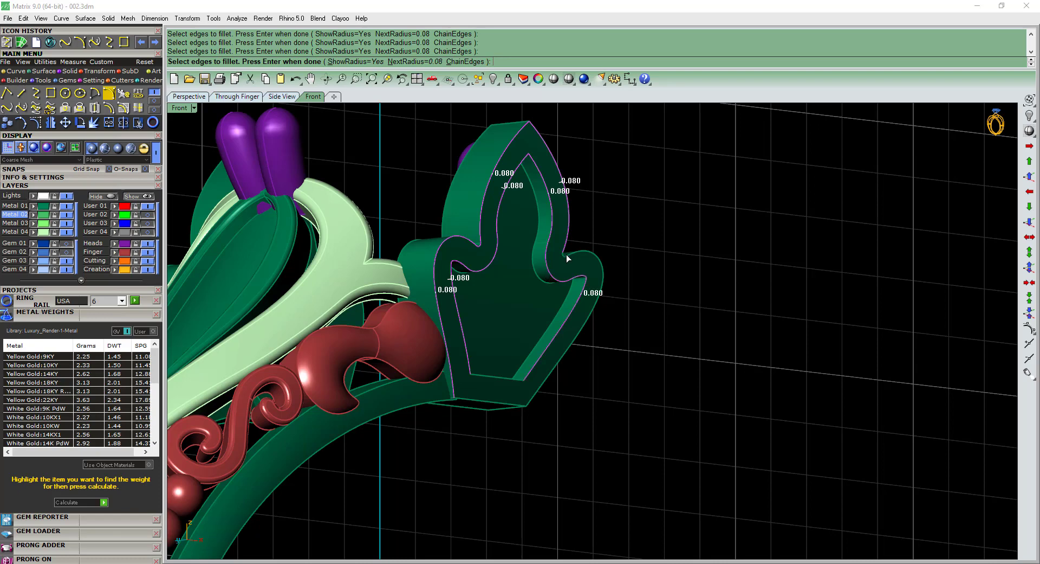
click(499, 382)
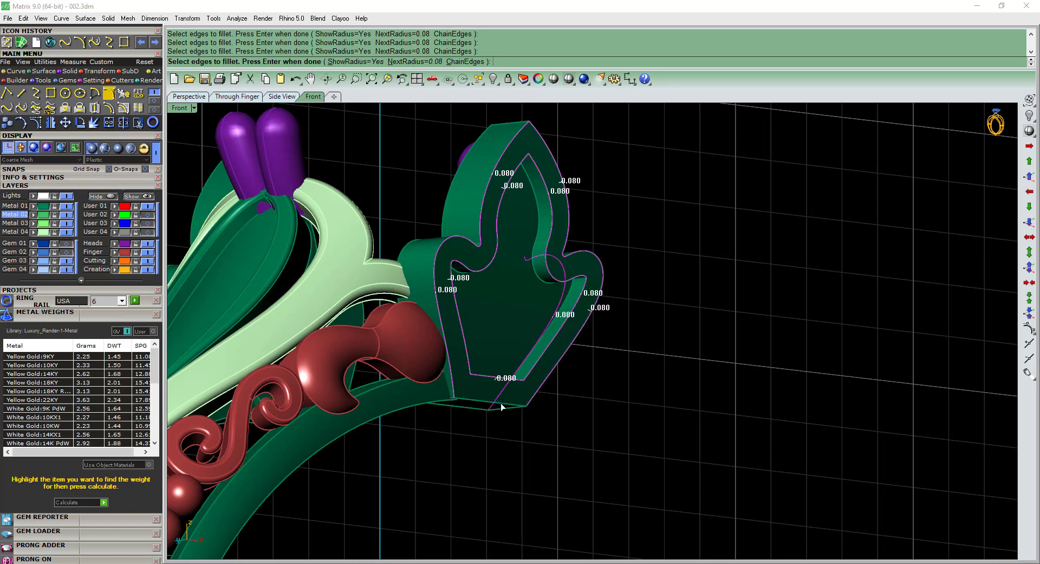
right_drag(535, 379, 564, 363)
key(Return)
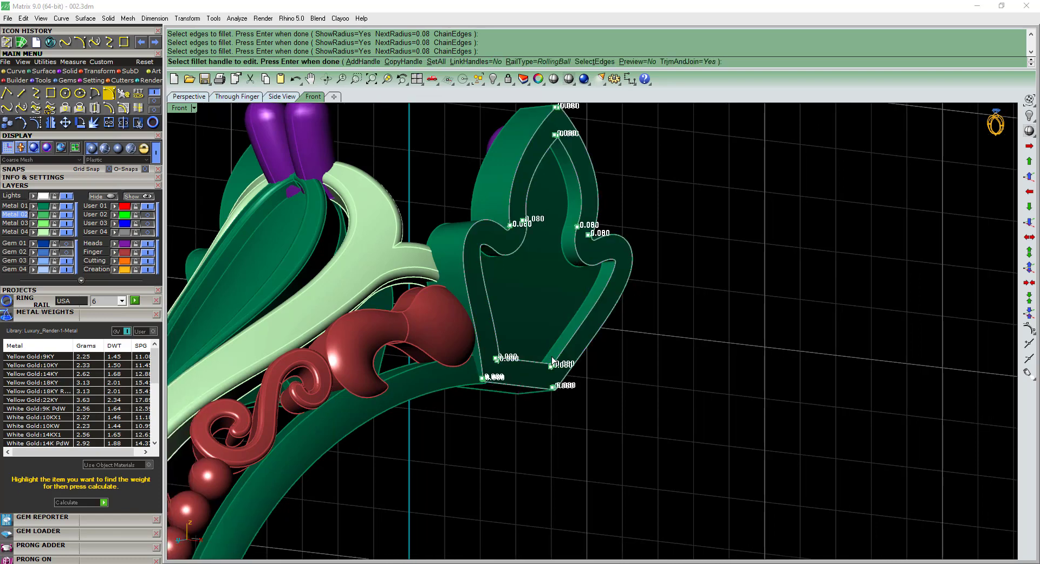
text(s)
key(Return)
text(0.1)
key(Return)
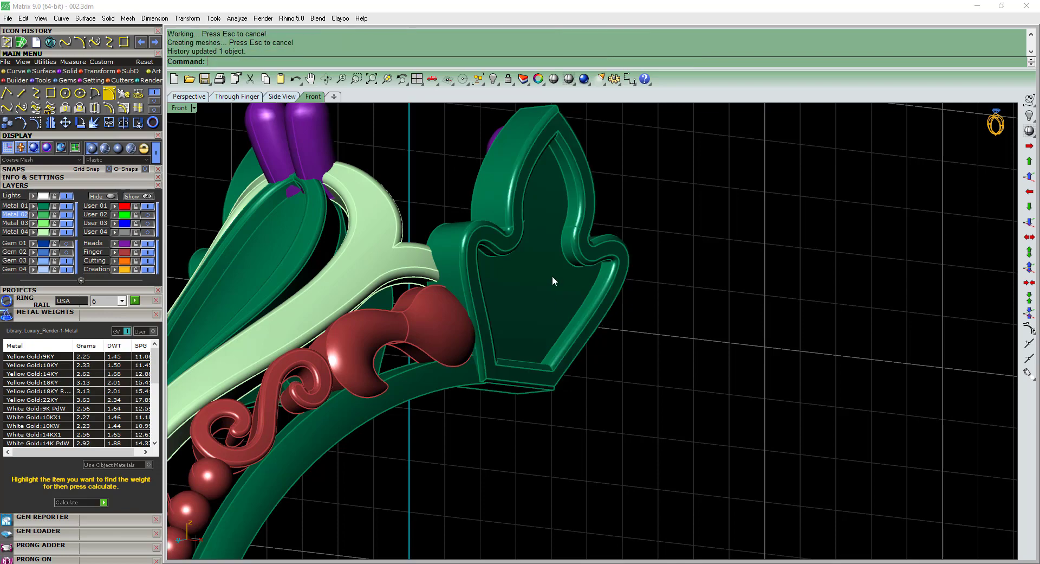
Fillet the band's side edges and the edges of its recessed shoulder area with a radius of 0.08.
scroll(551, 278, down, 6)
ctrl+shift+right_drag(551, 278, 487, 374)
scroll(418, 305, up, 11)
scroll(458, 311, down, 11)
ctrl+shift+right_drag(459, 311, 618, 379)
scroll(606, 437, down, 3)
ctrl+shift+right_drag(606, 437, 429, 382)
scroll(422, 388, up, 3)
text(f)
key(Return)
click(422, 388)
scroll(434, 422, down, 3)
ctrl+shift+right_drag(434, 422, 562, 395)
scroll(502, 303, up, 5)
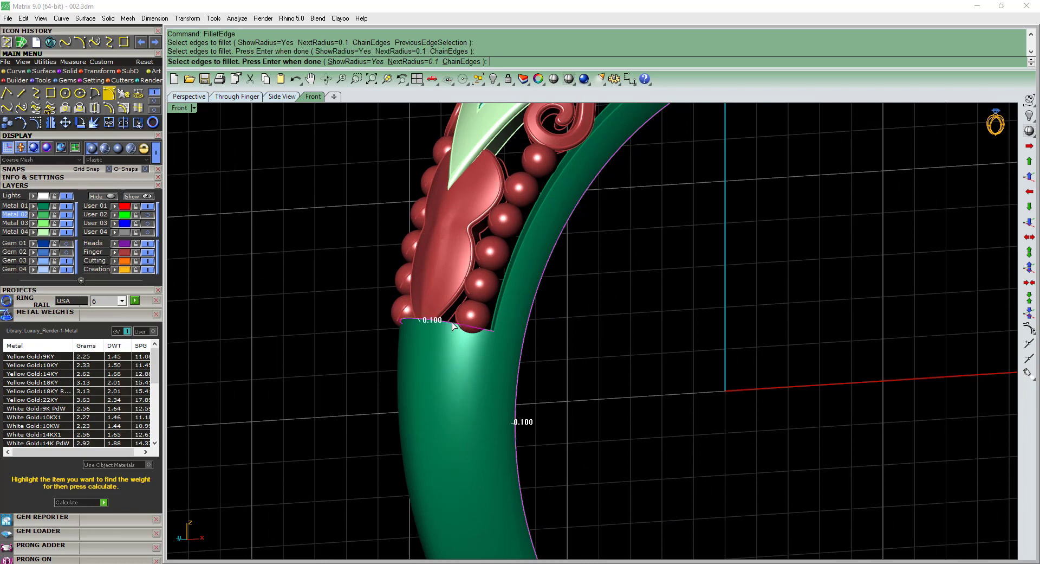
click(499, 310)
ctrl+shift+right_drag(525, 294, 639, 303)
click(575, 336)
scroll(580, 333, down, 5)
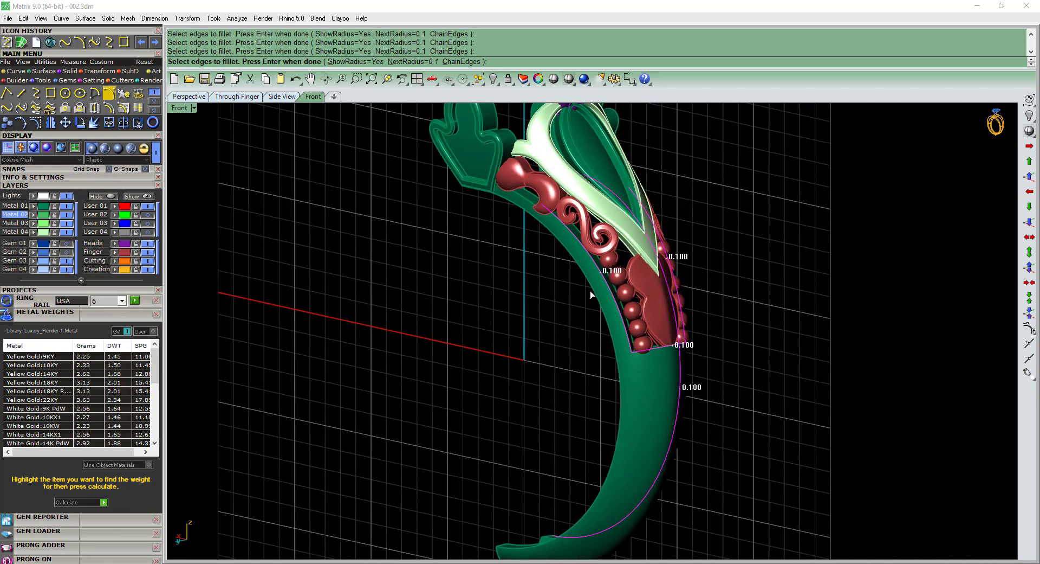
scroll(531, 205, up, 6)
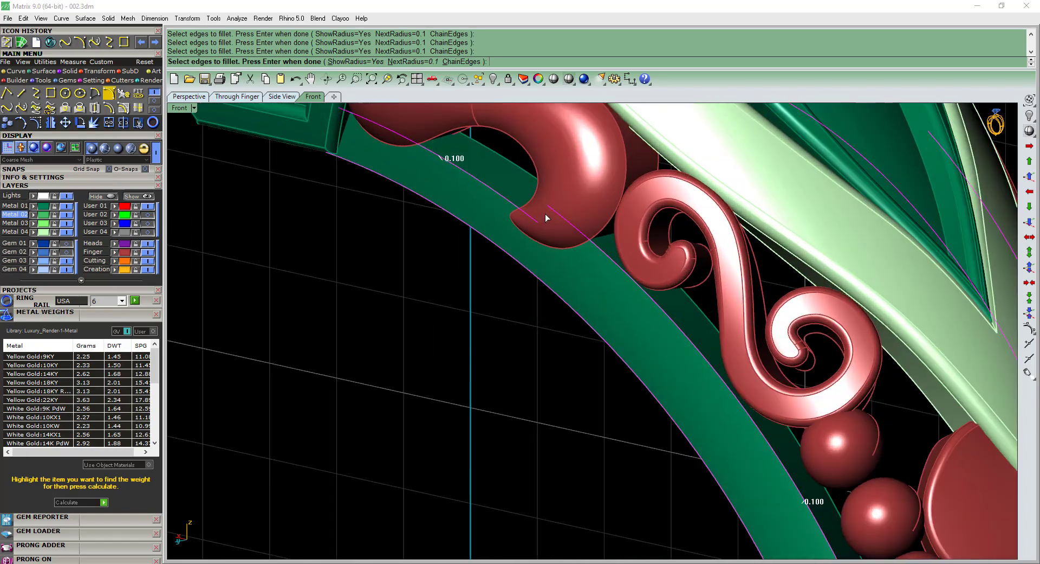
scroll(541, 247, down, 6)
ctrl+shift+right_drag(541, 248, 524, 306)
scroll(502, 215, up, 8)
scroll(591, 212, down, 8)
scroll(553, 364, down, 3)
scroll(519, 278, up, 5)
key(Return)
text(s)
key(Return)
text(0.)
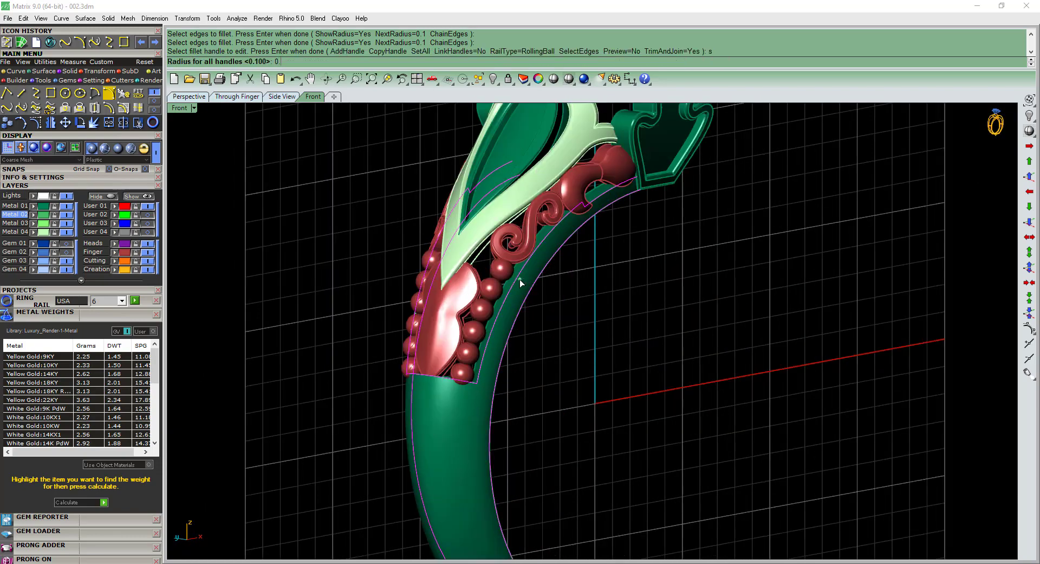
text(080)
key(Return)
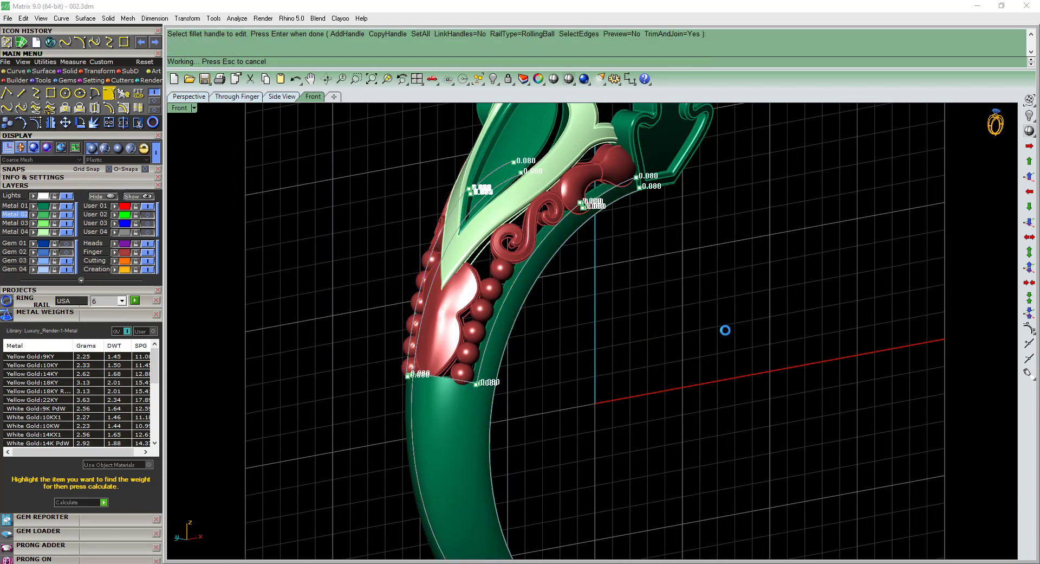
Turn on the Gem 02 layer so the shoulder and leaf gems are displayed, and save the file.
scroll(542, 351, down, 2)
ctrl+shift+right_drag(532, 343, 632, 386)
click(454, 426)
click(627, 382)
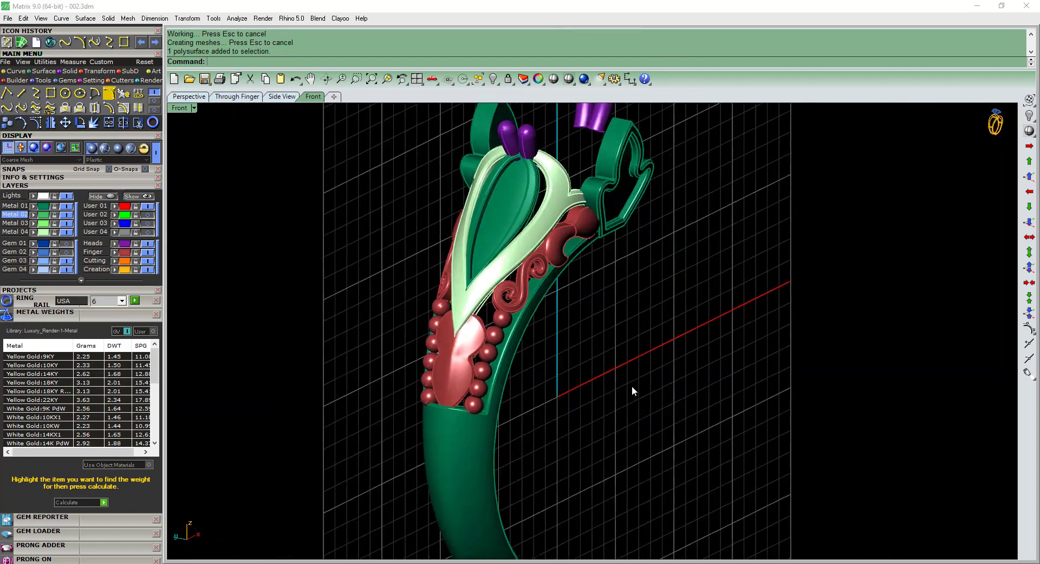
scroll(607, 368, down, 4)
key(F4)
right_drag(588, 328, 631, 363)
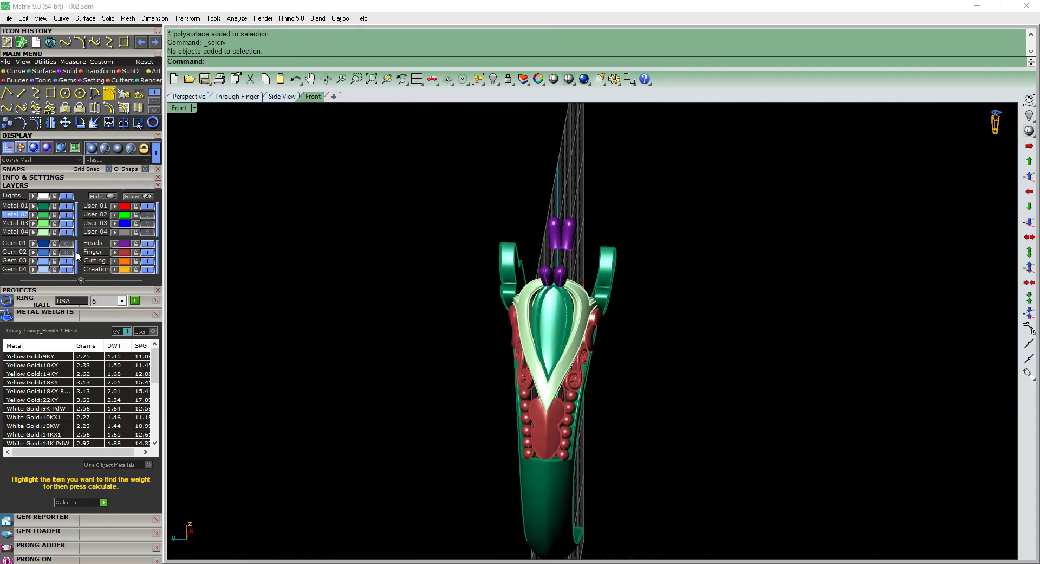
ctrl+shift+right_drag(601, 312, 542, 308)
scroll(541, 308, up, 6)
key(ctrl+s)
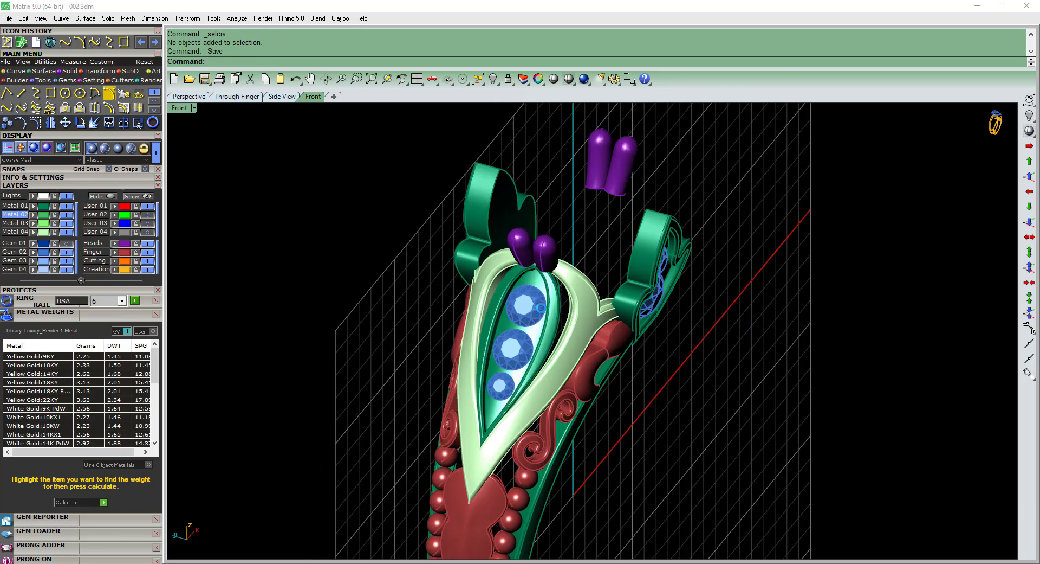
Fillet the back face outline of the front centre leaf ornament with a radius of 0.1.
scroll(541, 308, down, 6)
ctrl+shift+right_drag(541, 307, 585, 287)
scroll(586, 276, up, 6)
text(f)
key(Return)
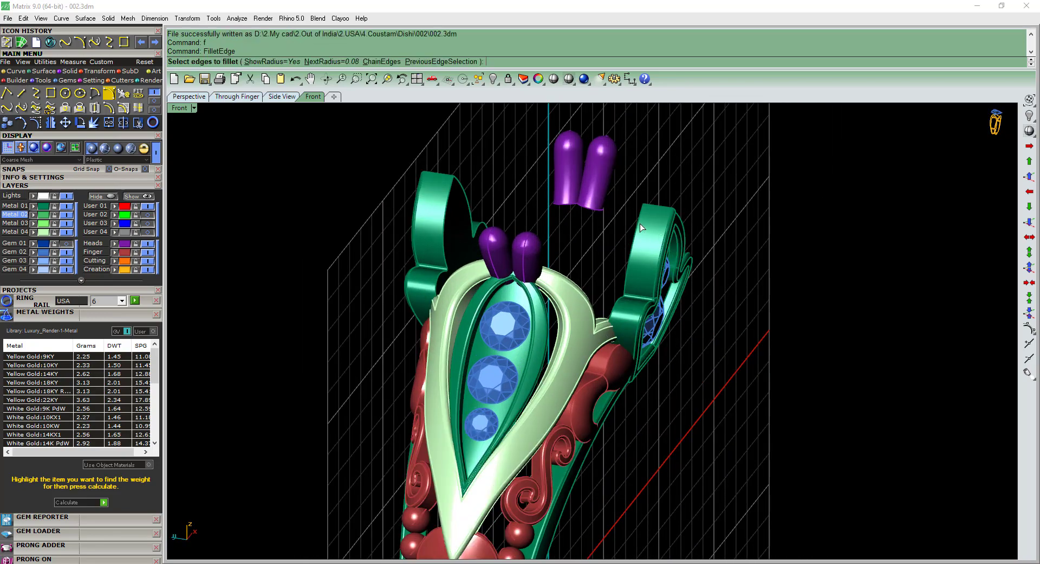
click(639, 222)
scroll(647, 203, up, 2)
ctrl+shift+right_drag(708, 280, 537, 266)
click(583, 315)
scroll(564, 339, up, 5)
scroll(564, 340, down, 6)
scroll(541, 296, up, 2)
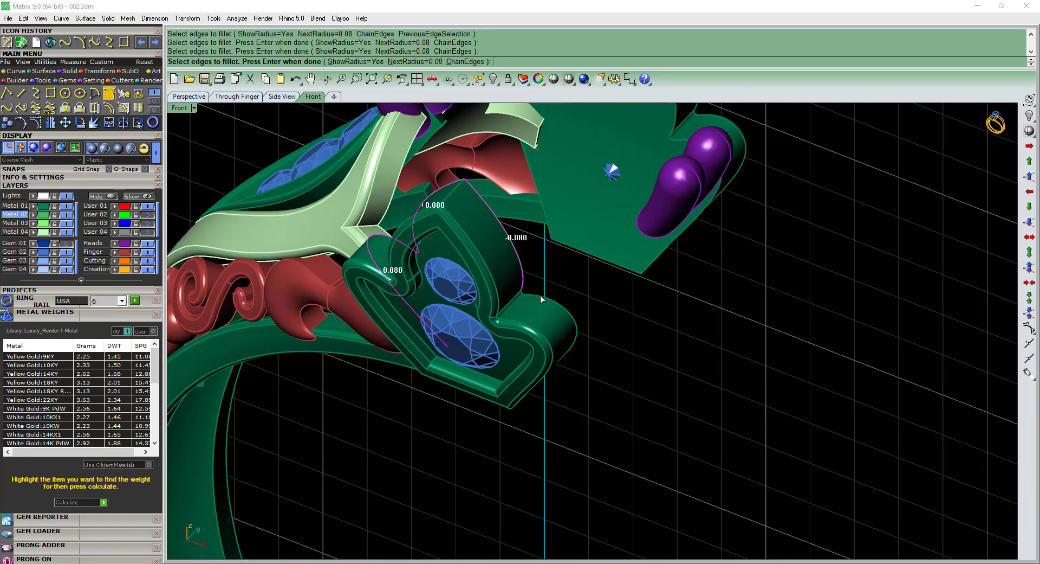
click(541, 296)
scroll(558, 307, down, 2)
ctrl+shift+right_drag(593, 334, 578, 363)
scroll(577, 363, up, 4)
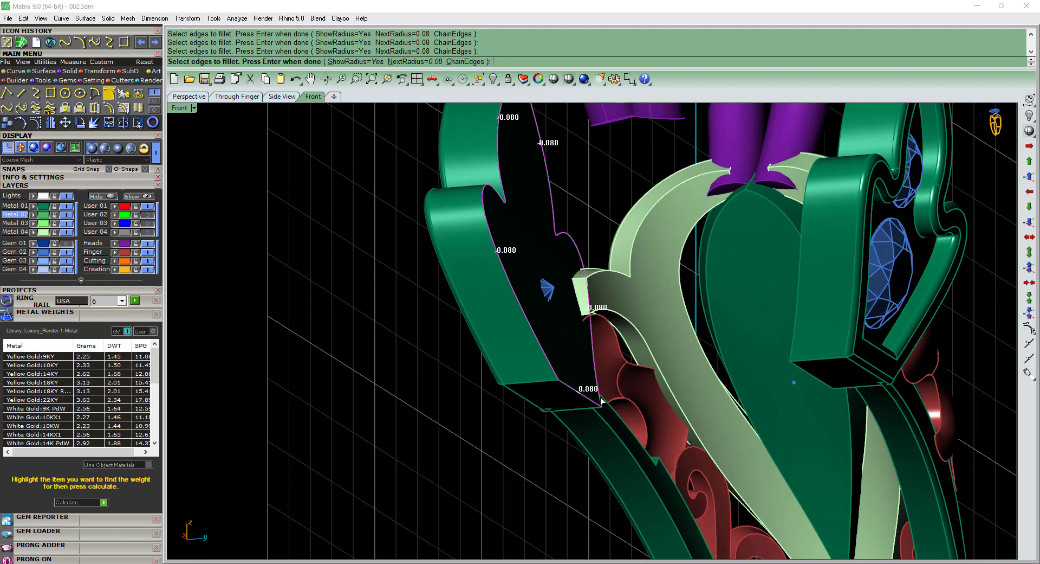
scroll(600, 401, down, 3)
ctrl+shift+right_drag(600, 414, 593, 271)
key(Return)
text(s=No)
key(Return)
text(0)
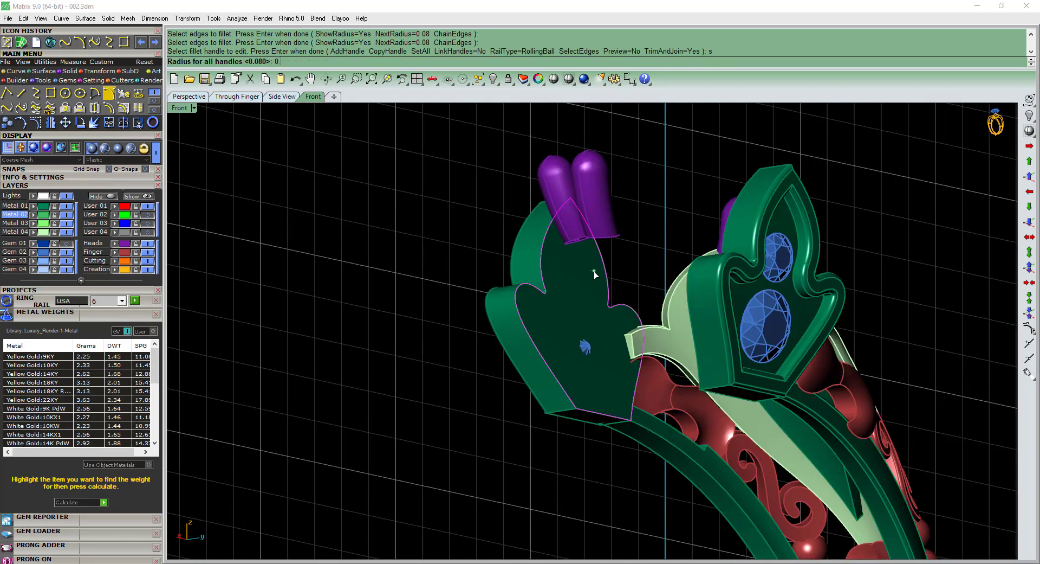
text(.1)
key(Return)
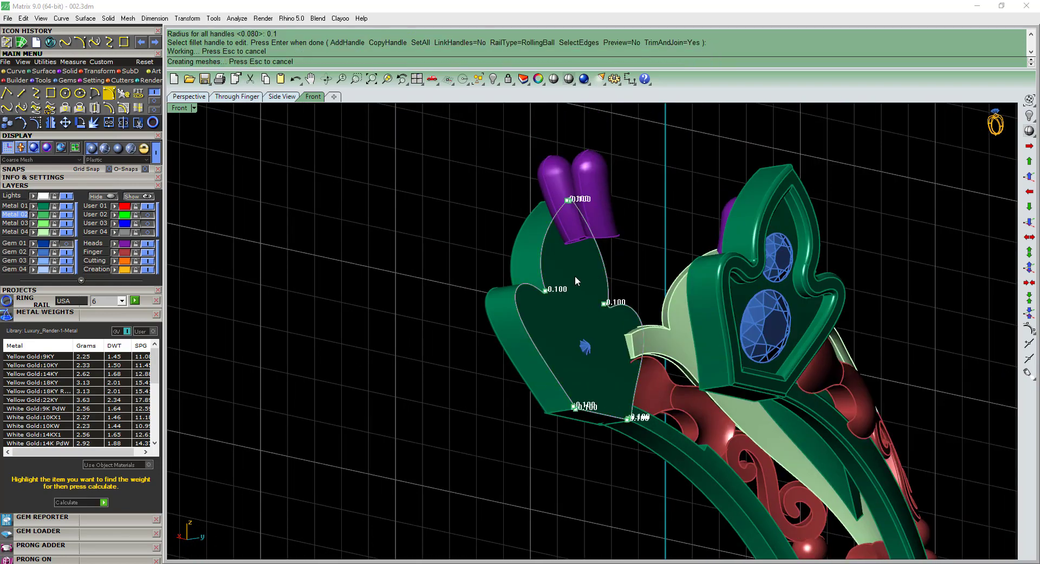
Delete the leaf ornament on the opposite side of the ring together with its two gems.
scroll(553, 281, down, 5)
ctrl+shift+right_drag(496, 297, 786, 358)
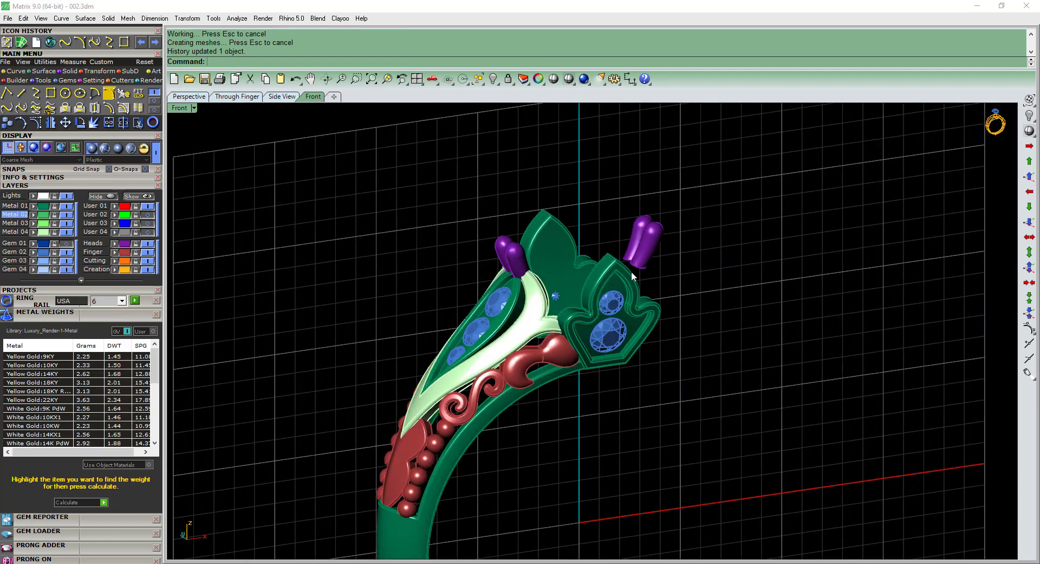
click(631, 272)
shift+click(557, 238)
ctrl+shift+right_drag(558, 240, 708, 269)
click(743, 273)
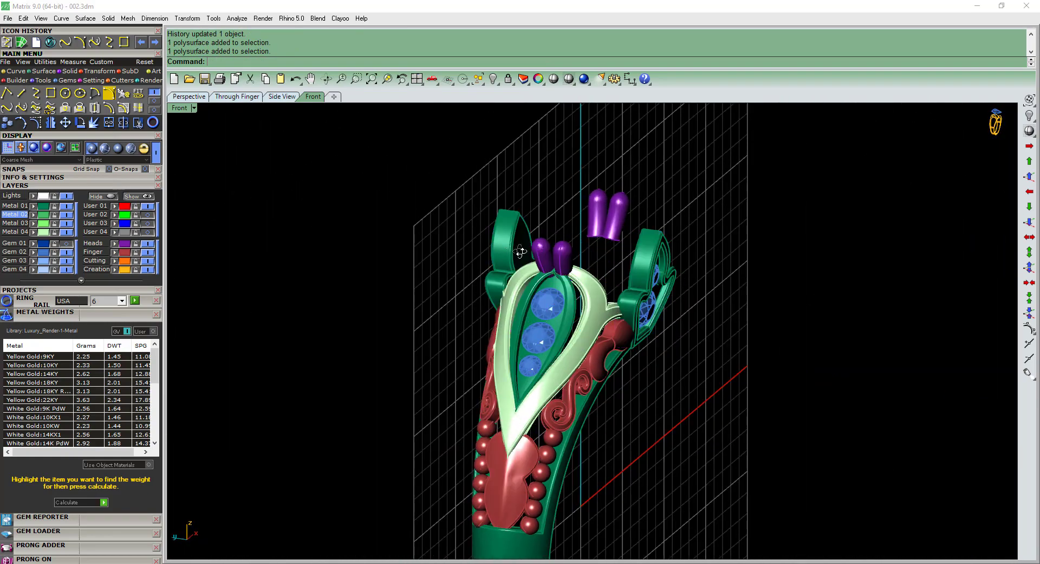
click(520, 257)
ctrl+shift+right_drag(521, 251, 449, 280)
key(Delete)
Save the file and compare the shoulder and band edge with the reference photo 002.jpeg.
click(518, 274)
key(Delete)
click(624, 244)
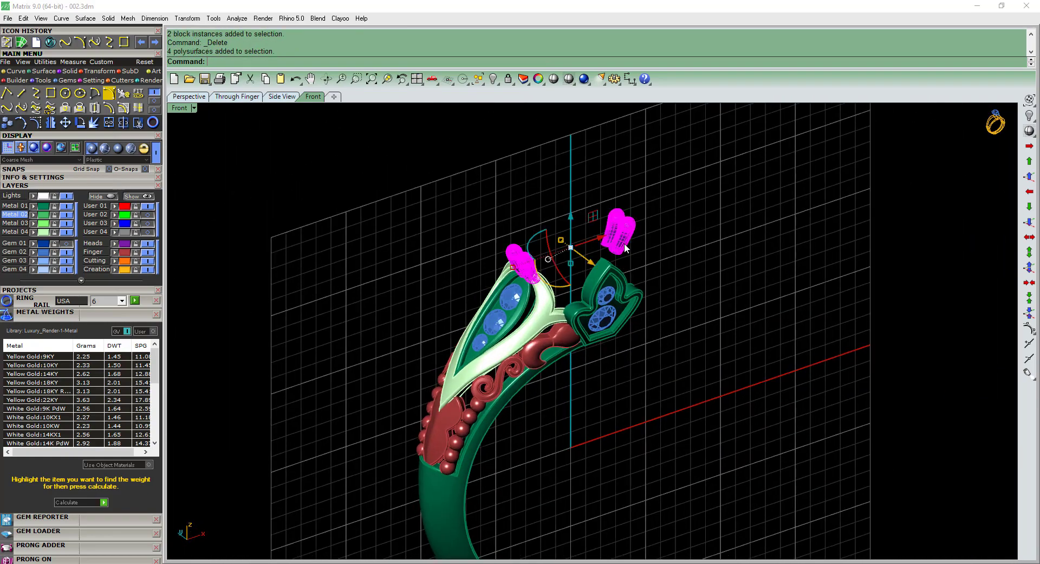
ctrl+shift+right_drag(624, 242, 620, 225)
scroll(621, 230, up, 6)
click(693, 203)
scroll(694, 203, down, 6)
ctrl+shift+right_drag(587, 304, 551, 356)
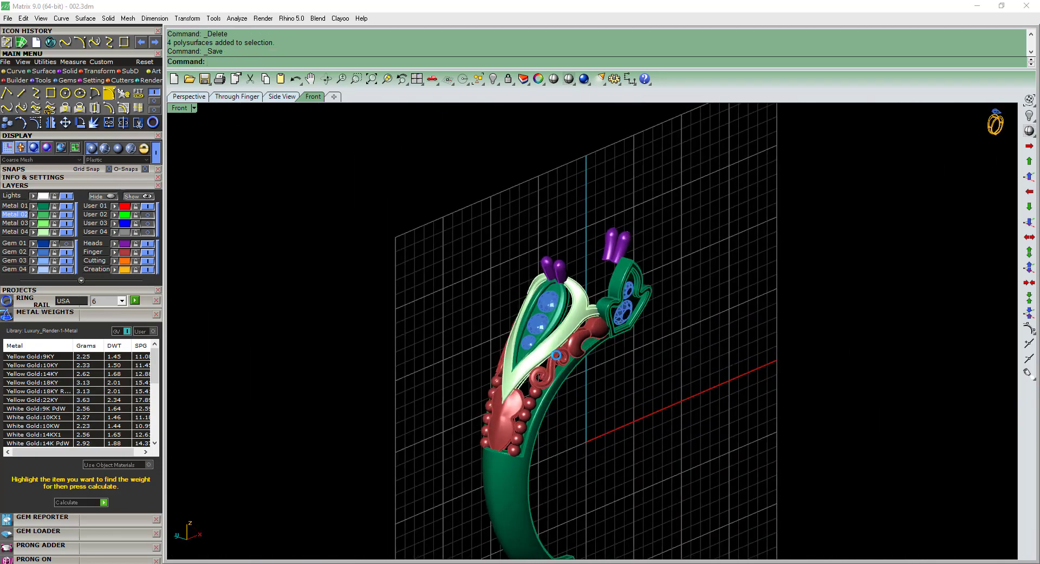
scroll(571, 339, up, 2)
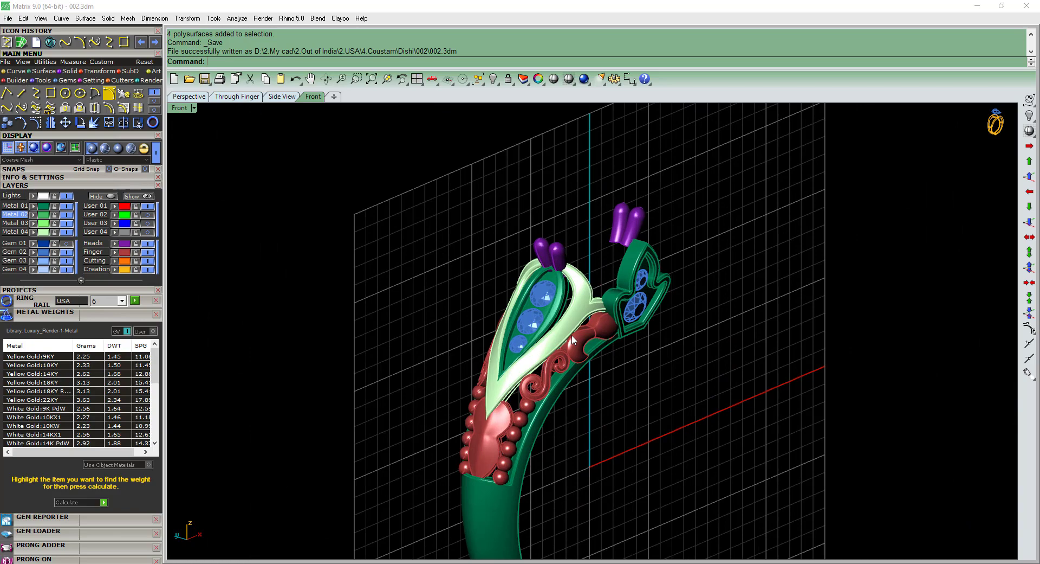
ctrl+shift+right_drag(571, 334, 520, 347)
scroll(523, 344, up, 3)
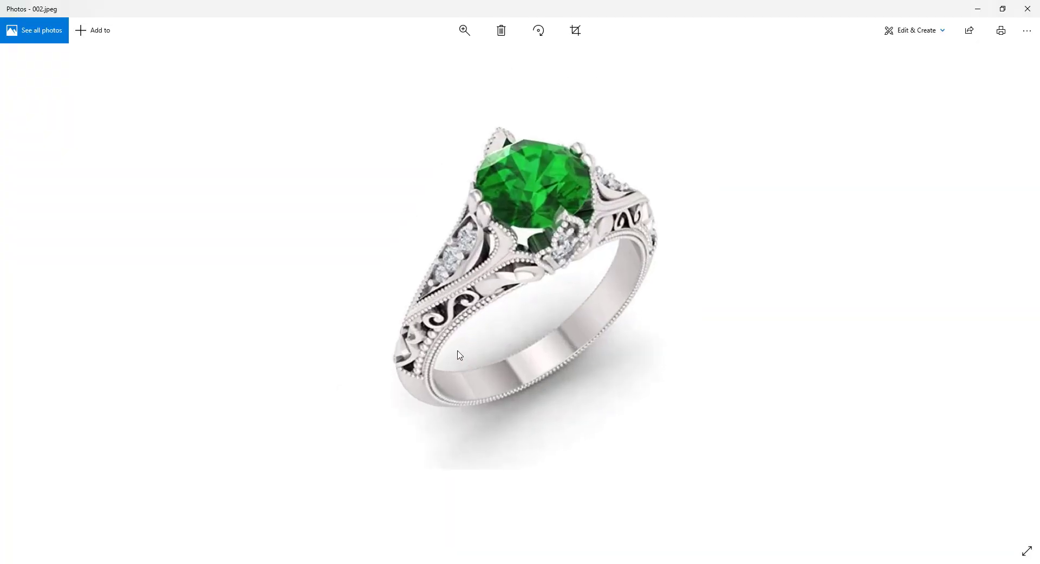
scroll(379, 417, up, 2)
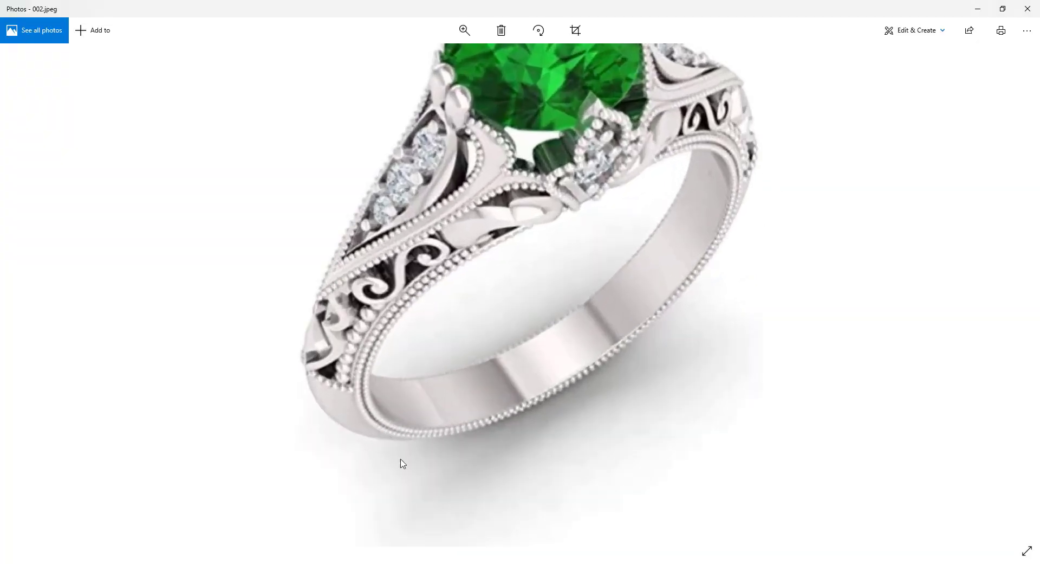
click(984, 7)
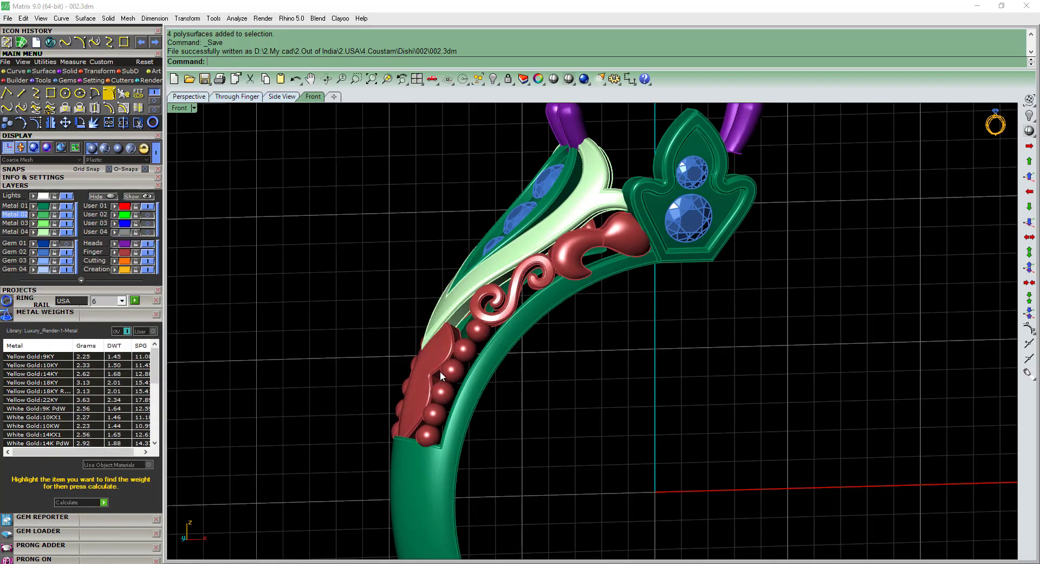
Duplicate the lower inner edge of the band's front side as a curve.
right_drag(440, 371, 571, 278)
scroll(566, 277, up, 4)
text(de)
key(Return)
click(562, 277)
scroll(563, 277, up, 2)
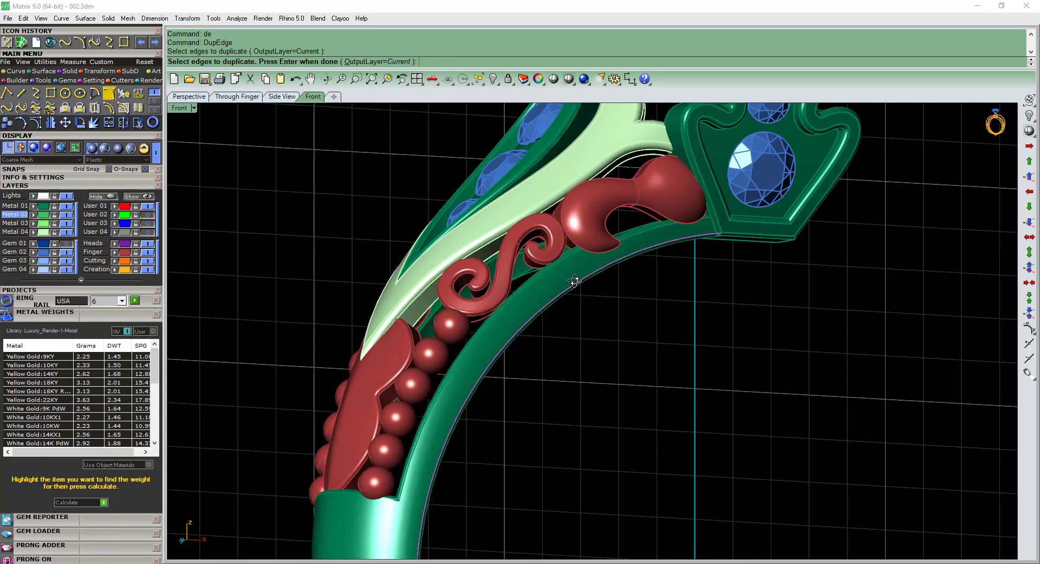
key(Return)
scroll(574, 281, up, 3)
right_drag(564, 285, 562, 281)
scroll(563, 281, up, 2)
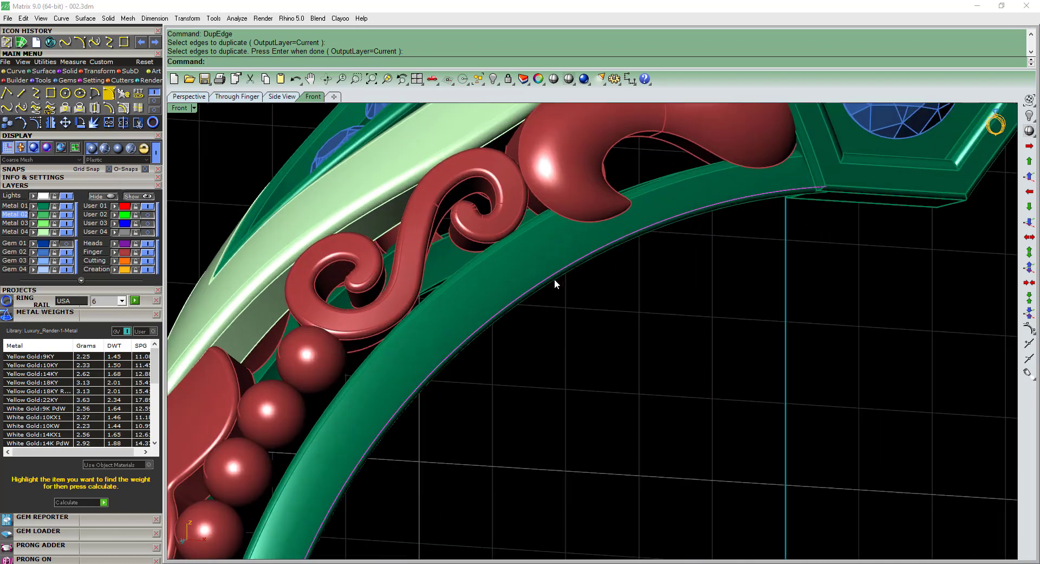
Try to offset the duplicated edge curve by 0.3 across the band's side surface.
text(os)
key(Return)
click(535, 276)
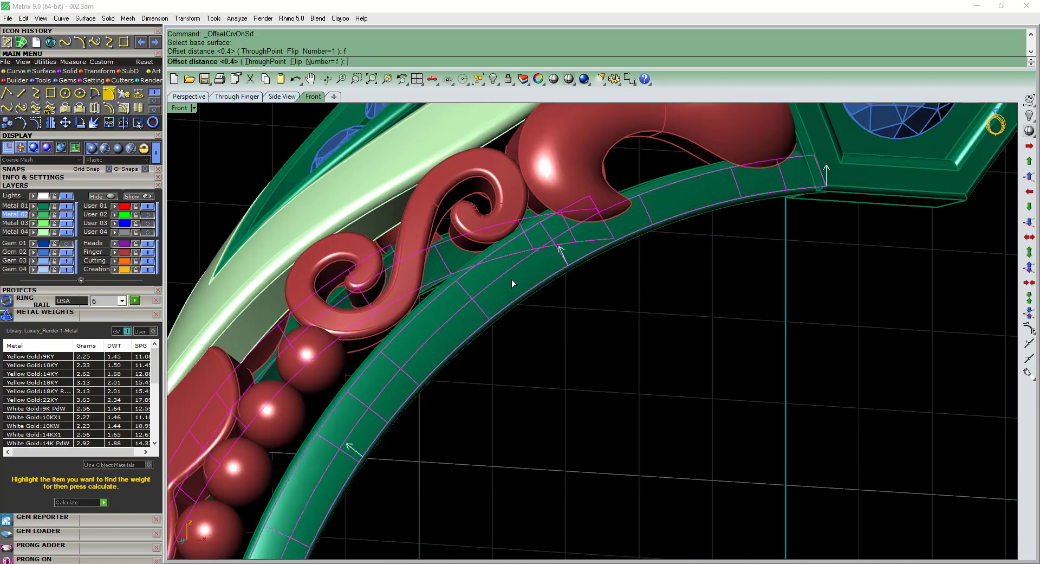
key(Return)
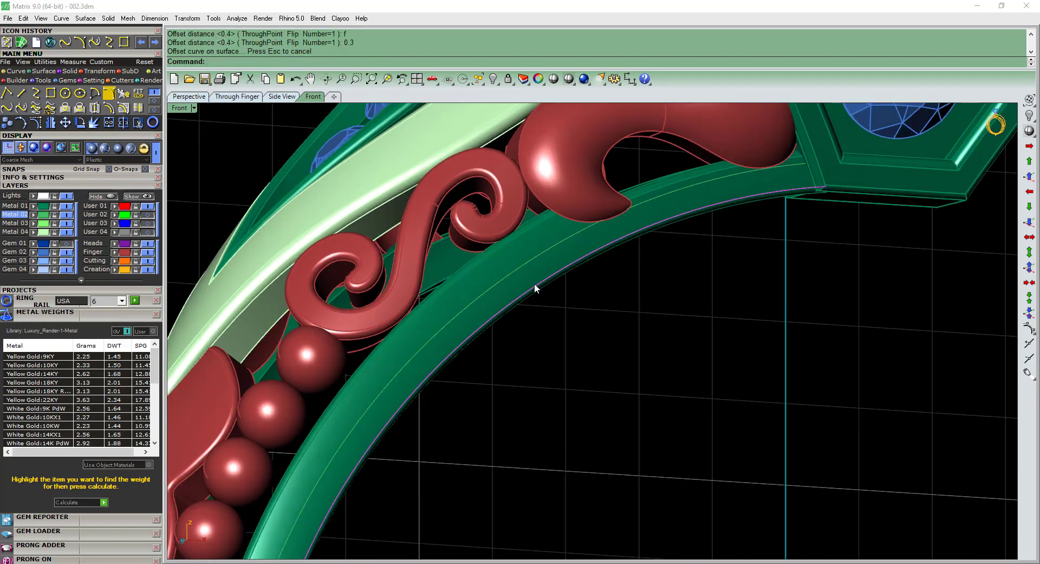
key(ctrl+z)
Offset the duplicated edge curve by 0.2 inward on the band's side surface and delete the original curve.
key(Return)
click(533, 280)
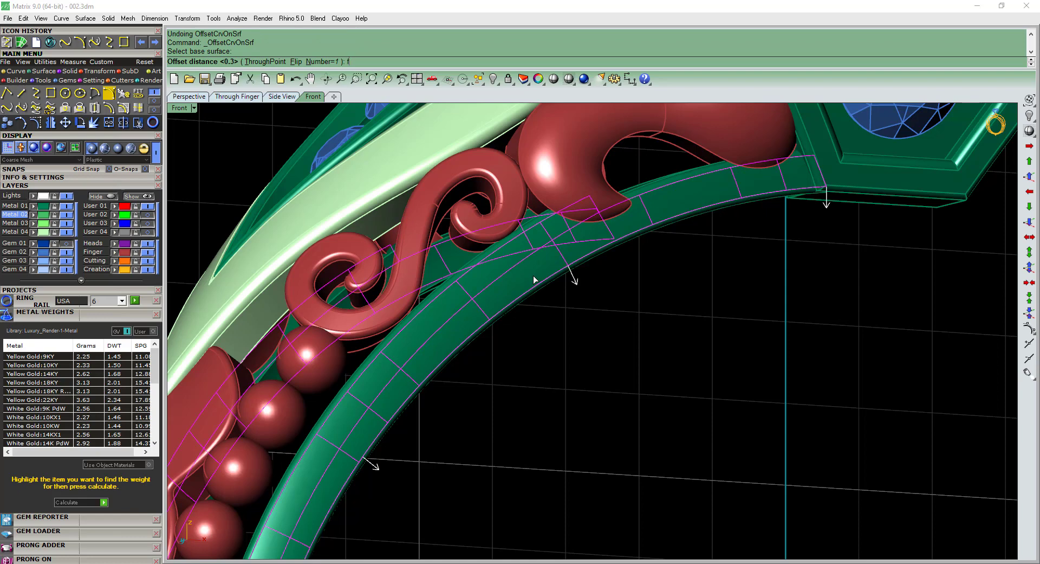
text(f)
key(Return)
text(0.2)
key(Return)
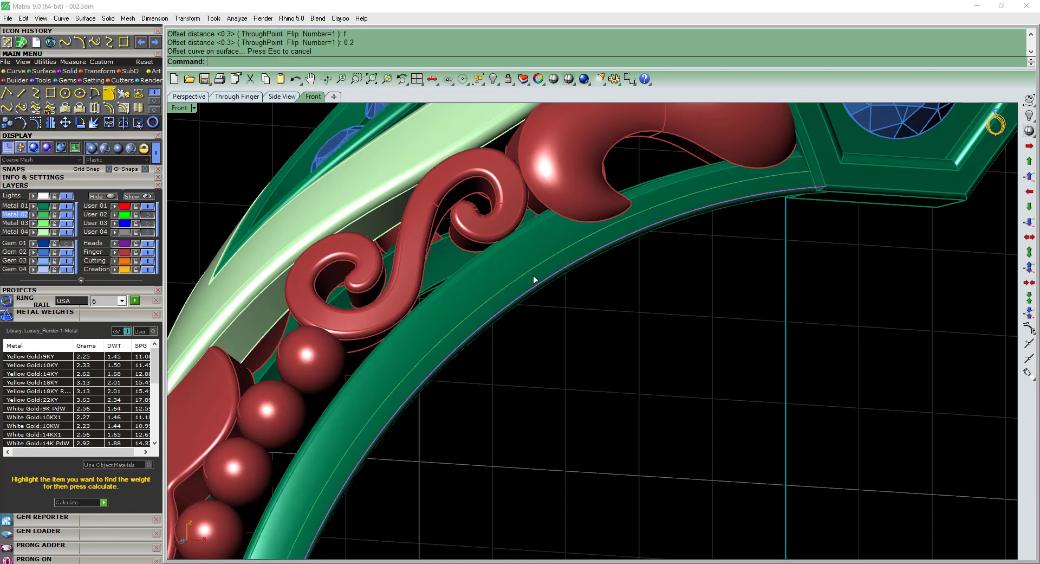
key(Delete)
Start a row of milgrain beads on the offset curve along the band's front side.
click(531, 277)
right_click(531, 277)
key(F6)
scroll(532, 278, down, 2)
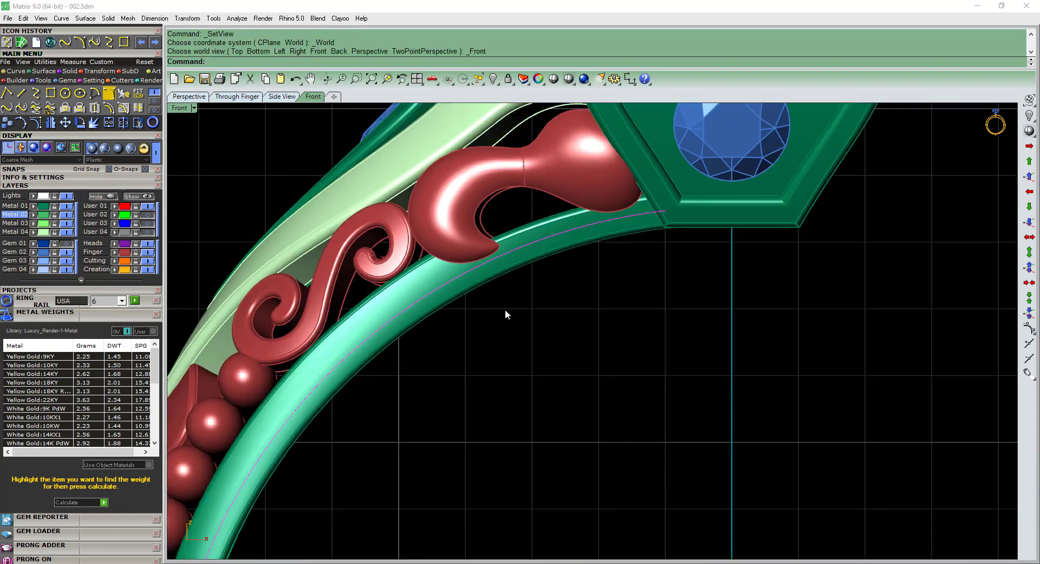
right_drag(476, 294, 490, 258)
click(79, 315)
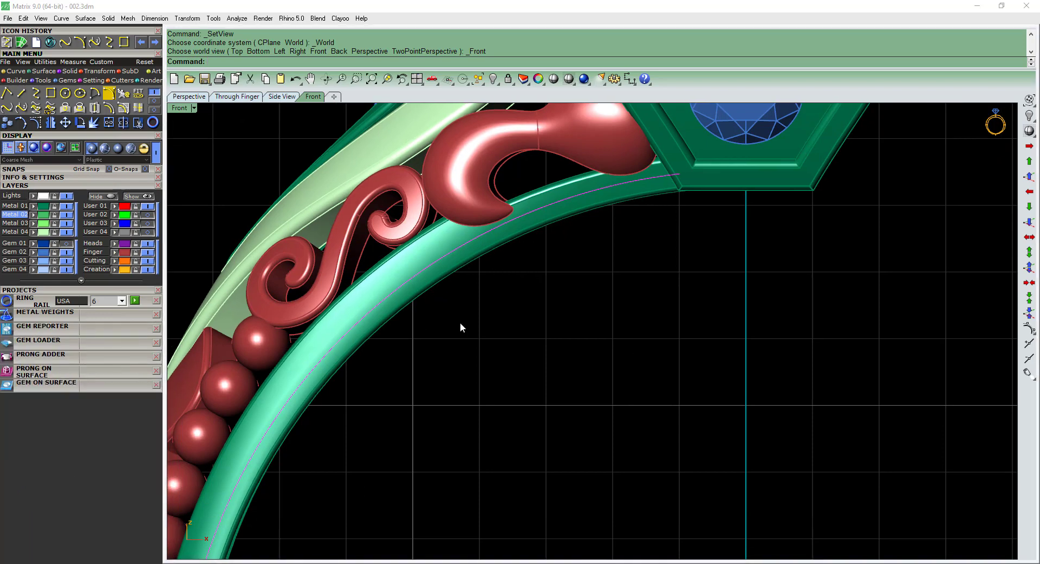
scroll(461, 322, down, 2)
right_drag(469, 306, 502, 262)
key(F6)
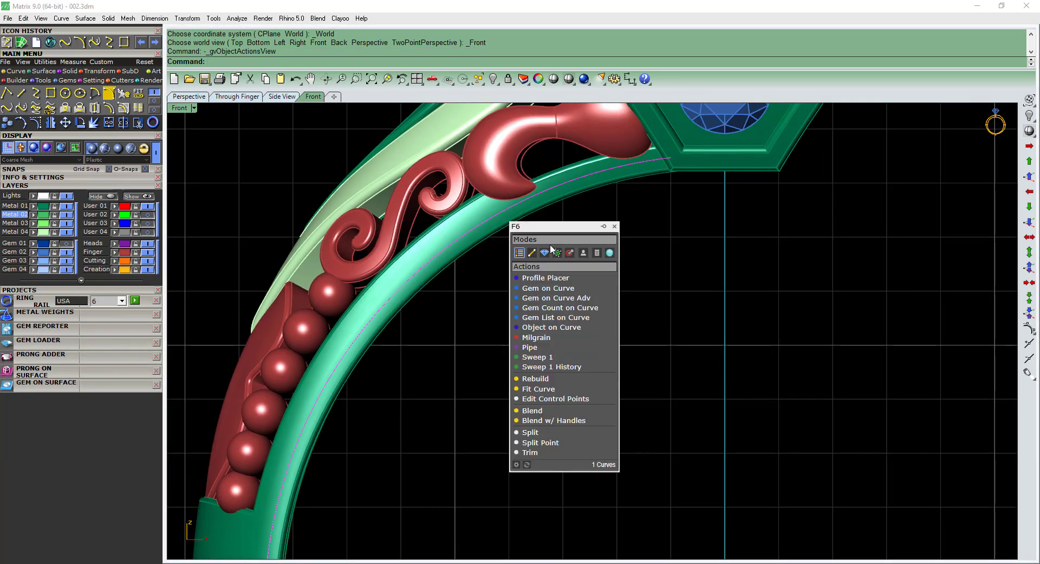
click(542, 338)
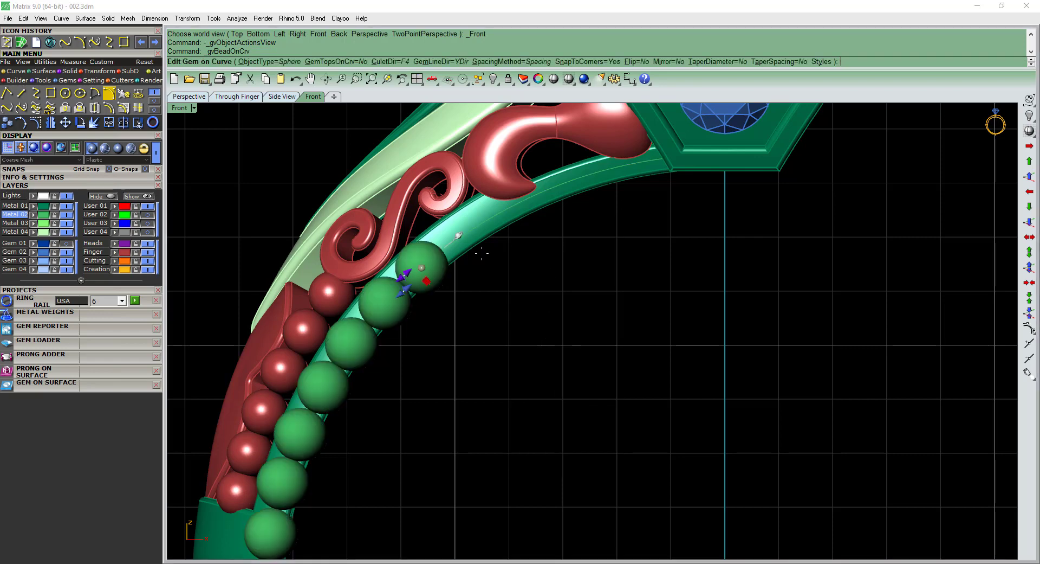
Set the milgrain bead spacing to 0.01 mm and the start size to 0.44 mm.
scroll(158, 308, down, 2)
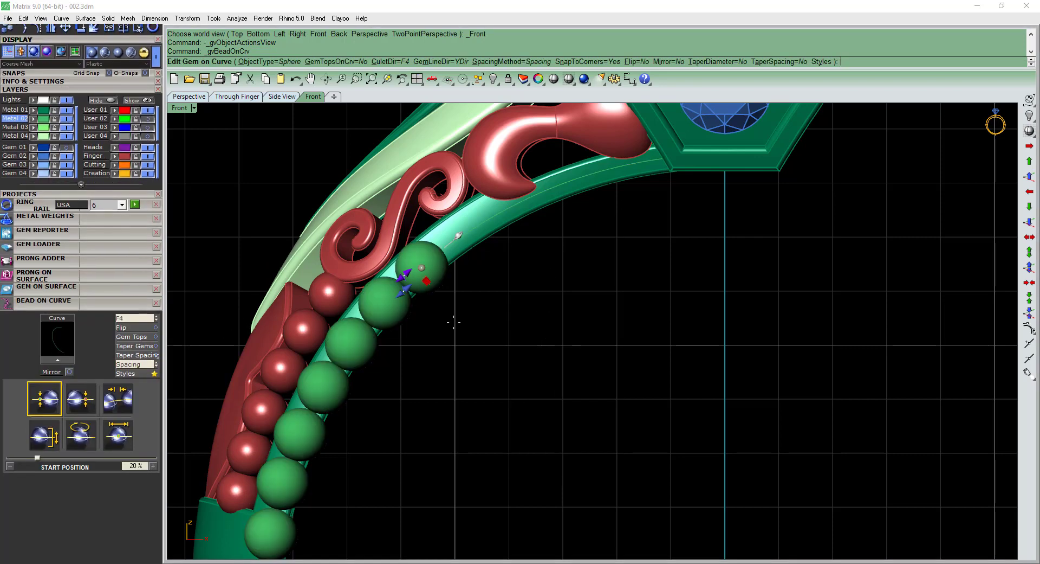
scroll(396, 295, up, 6)
drag(395, 293, 439, 268)
scroll(421, 262, up, 2)
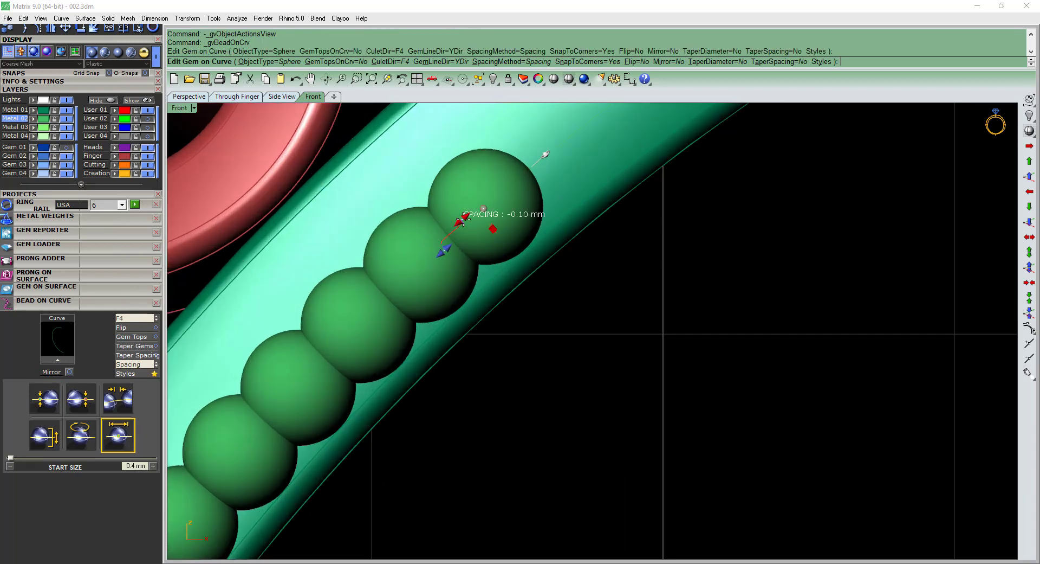
drag(463, 223, 442, 242)
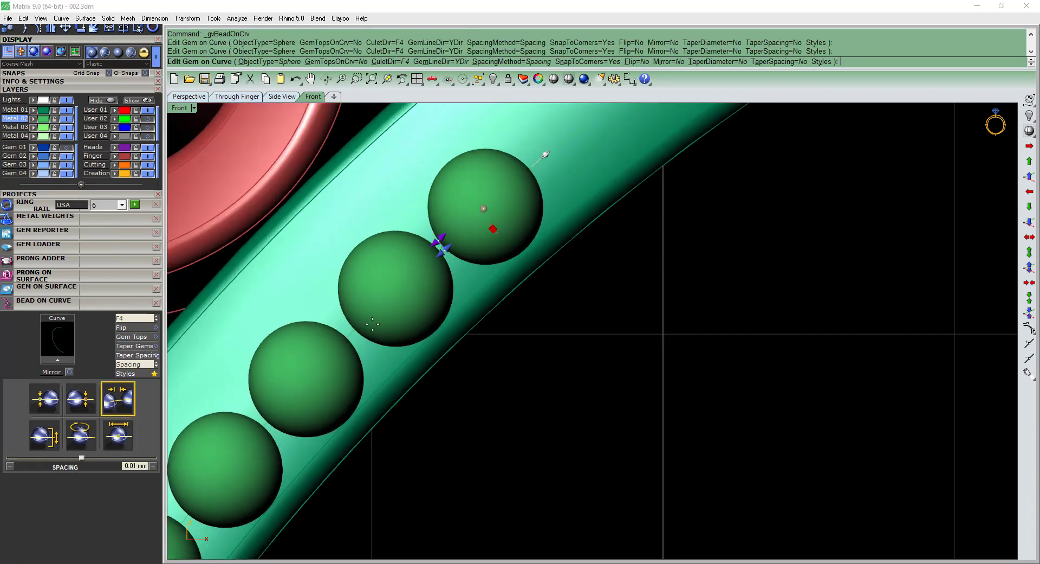
right_drag(350, 332, 427, 314)
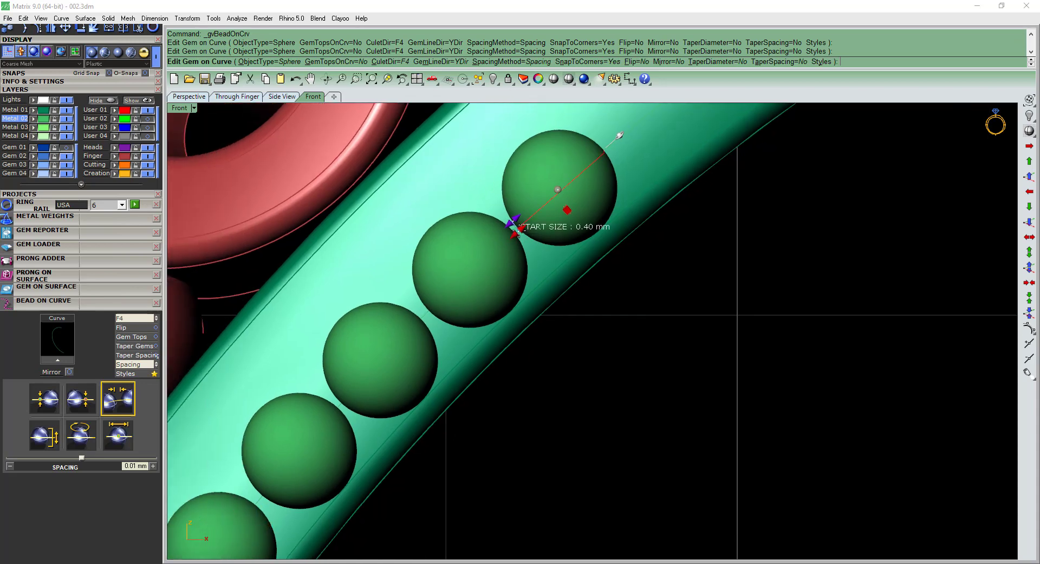
drag(514, 228, 505, 228)
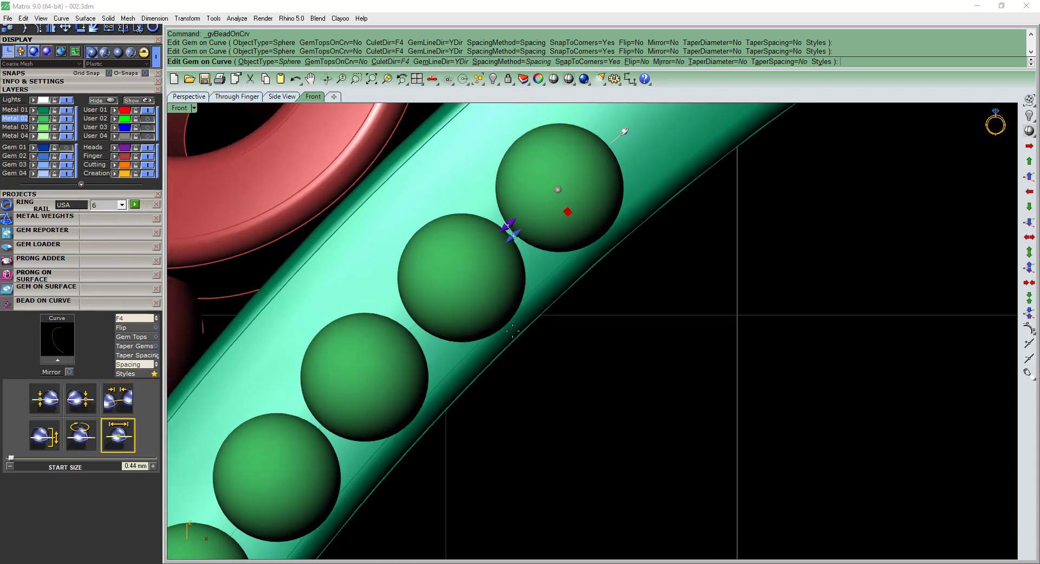
Extend the milgrain row along the whole band curve, from start position 1.1 % to end position 99.1 %.
scroll(520, 324, down, 5)
drag(524, 297, 847, 165)
scroll(797, 179, up, 3)
scroll(785, 200, down, 7)
right_drag(714, 290, 610, 118)
scroll(601, 386, up, 6)
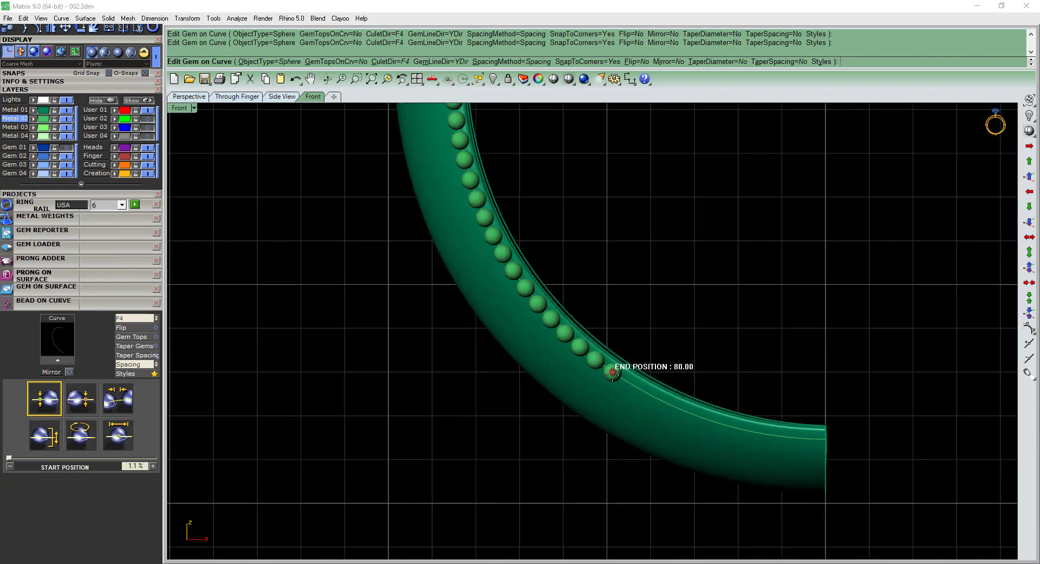
drag(611, 375, 837, 456)
scroll(802, 437, up, 3)
scroll(678, 336, down, 5)
scroll(688, 274, up, 10)
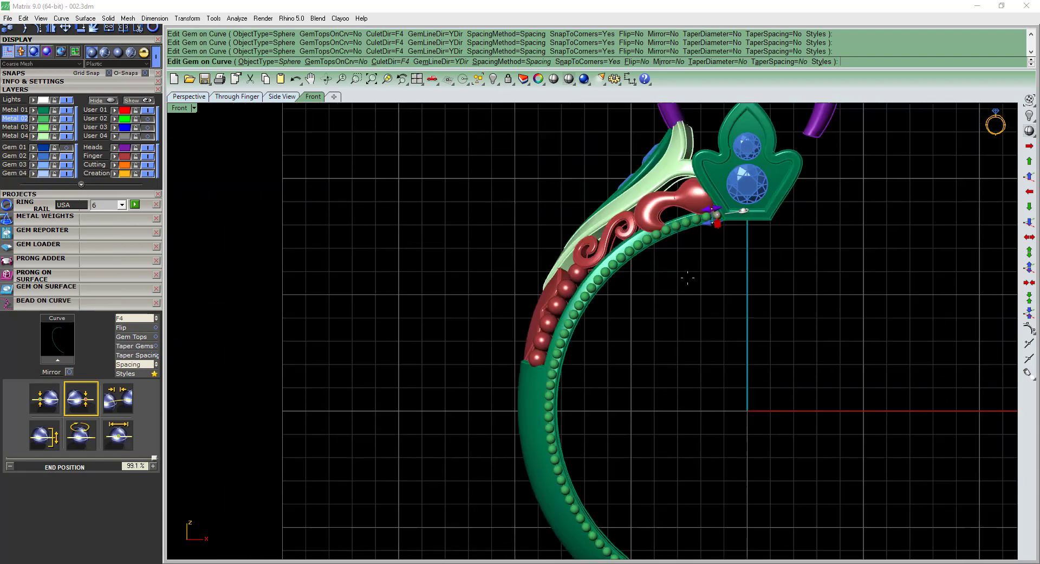
Set the bead start size to 0.46 mm and create the milgrain row.
scroll(712, 265, up, 4)
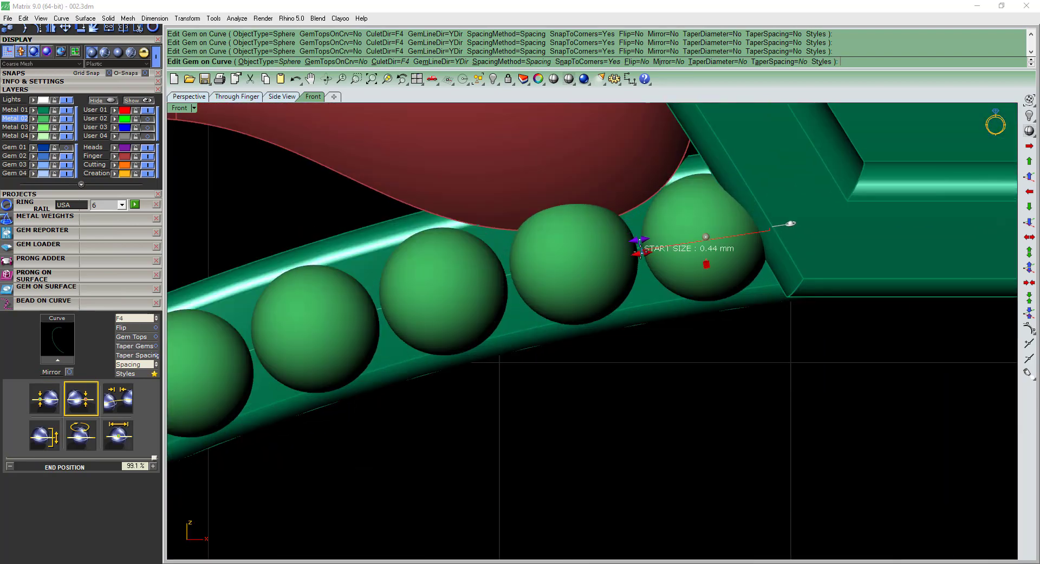
drag(641, 252, 639, 252)
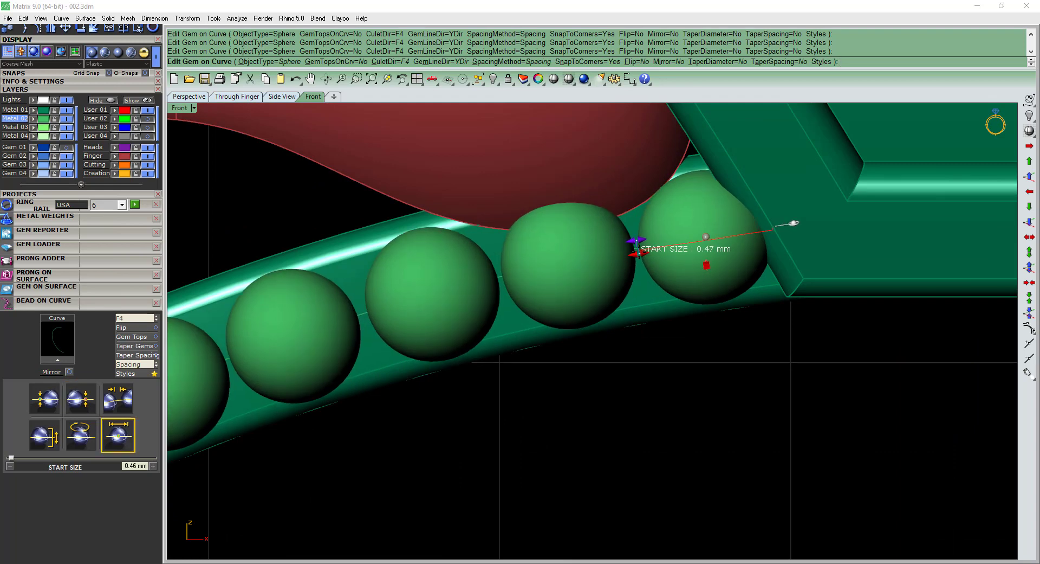
scroll(615, 271, down, 9)
right_drag(658, 327, 644, 321)
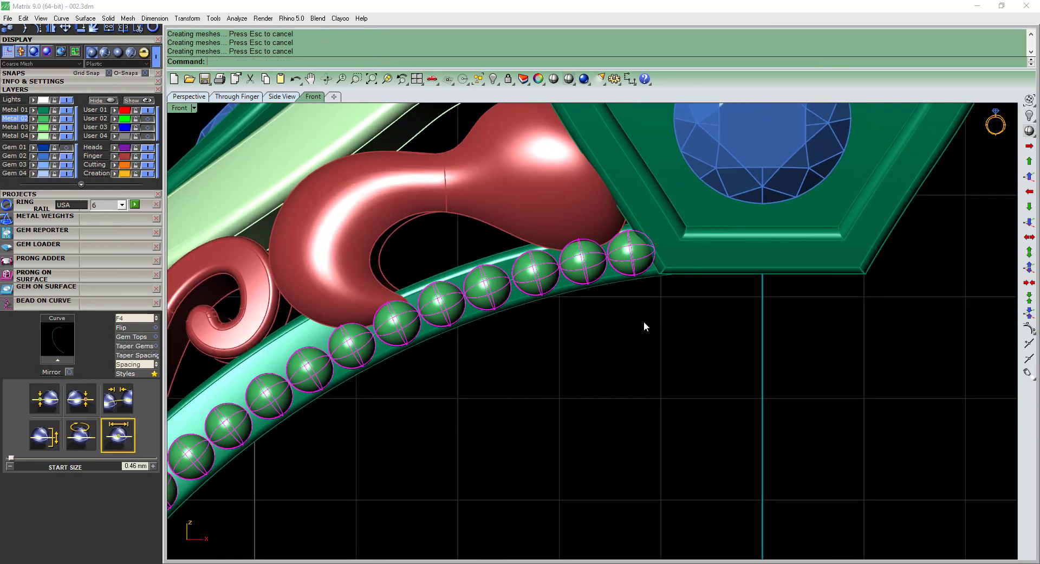
Scale the milgrain beads in 2D about the origin 0,0,0 by a factor of about 0.992.
text(2d)
key(Return)
scroll(669, 235, up, 3)
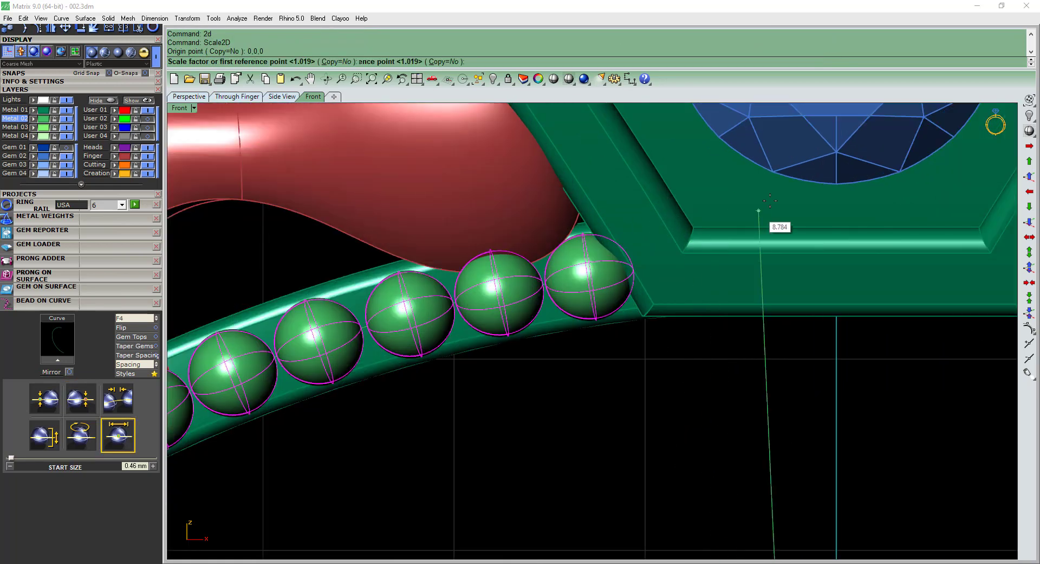
click(803, 186)
scroll(712, 230, down, 8)
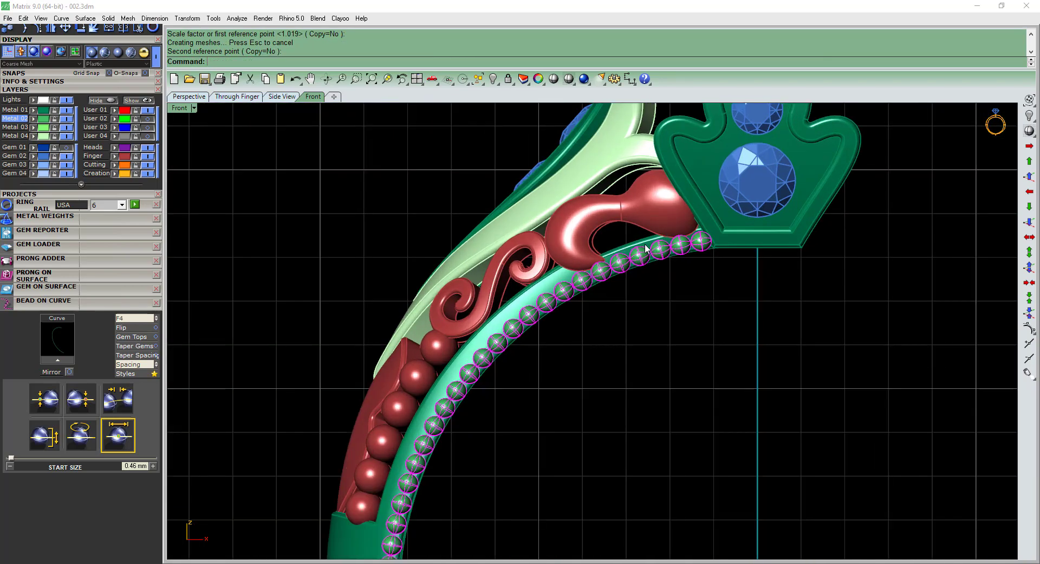
Scale the milgrain beads in 2D about the origin once more, slightly outward, to center them on the band's side.
text(2d)
key(Return)
scroll(720, 243, up, 10)
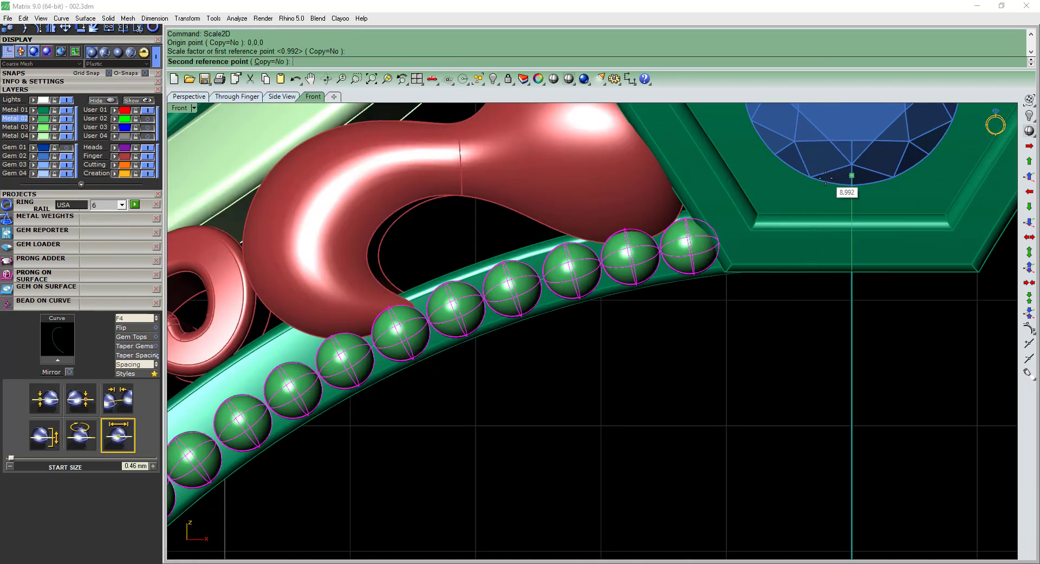
click(826, 177)
scroll(628, 253, down, 8)
scroll(497, 370, up, 8)
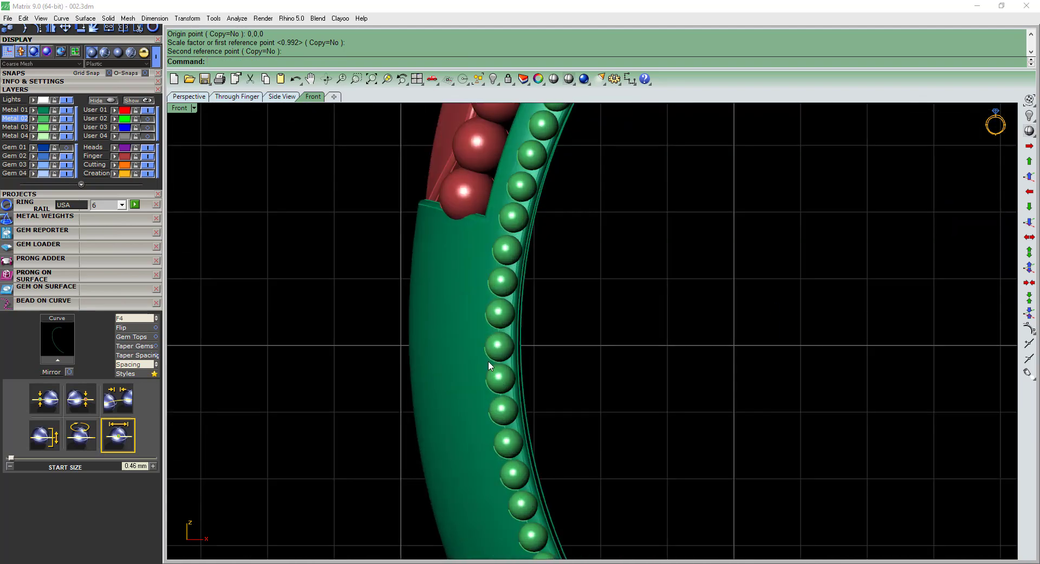
Examine the milgrain row and the remaining space on the band's side surface, especially where the shoulder meets the lower band.
click(490, 360)
scroll(491, 361, down, 9)
click(603, 388)
ctrl+shift+right_drag(604, 388, 689, 418)
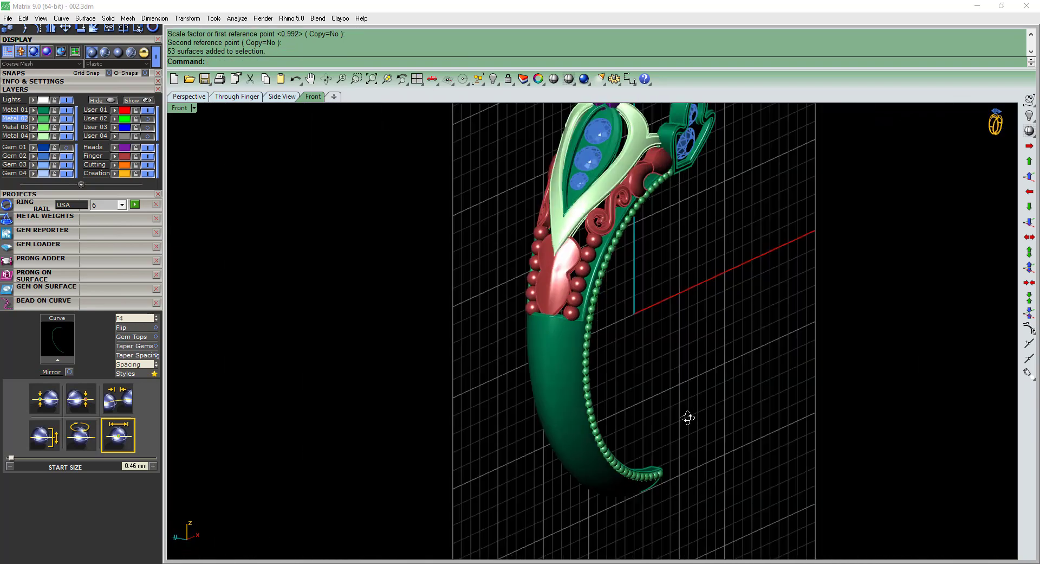
scroll(574, 247, up, 7)
key(F2)
right_drag(462, 224, 474, 241)
scroll(469, 236, up, 10)
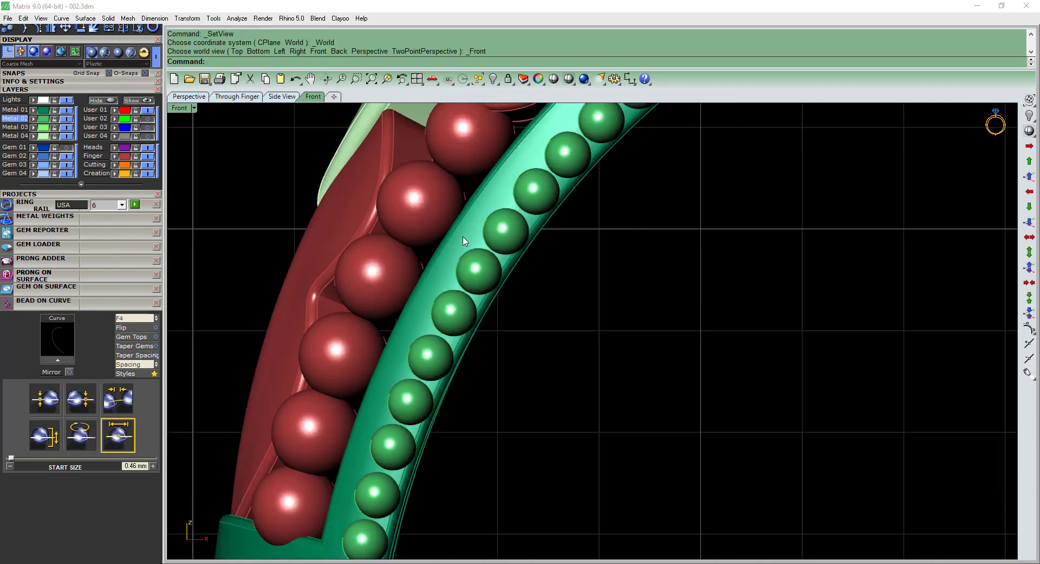
click(466, 240)
click(593, 285)
scroll(498, 262, down, 8)
ctrl+shift+right_drag(491, 305, 537, 271)
scroll(510, 339, up, 6)
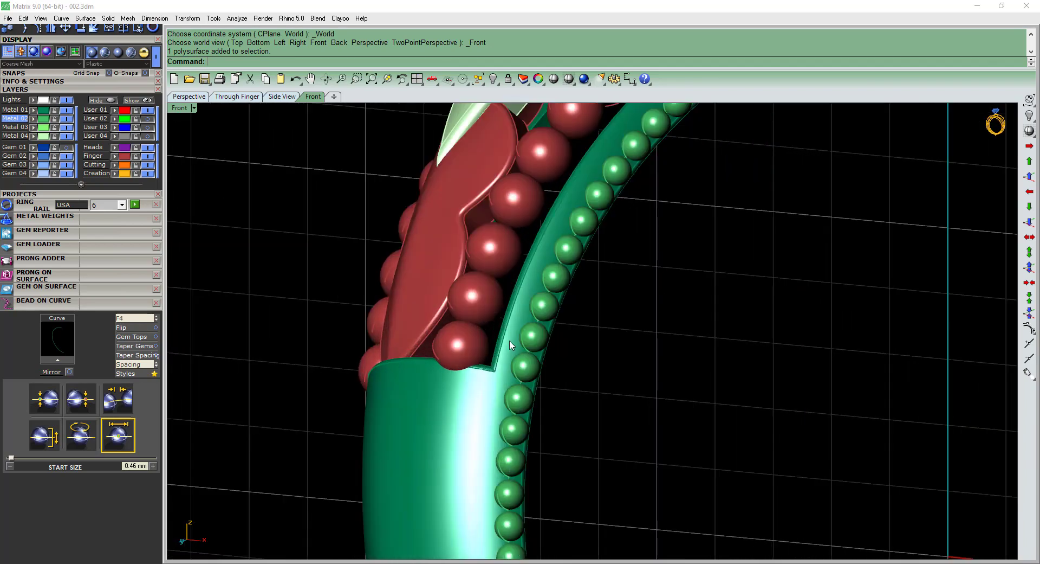
scroll(510, 344, up, 2)
scroll(510, 351, down, 1)
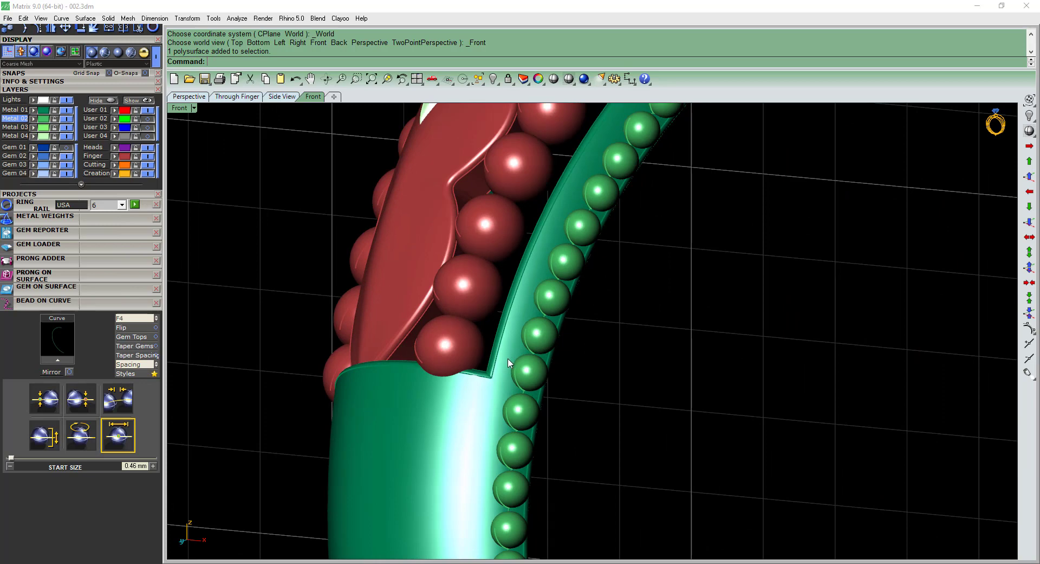
text(i)
key(Return)
scroll(501, 378, up, 1)
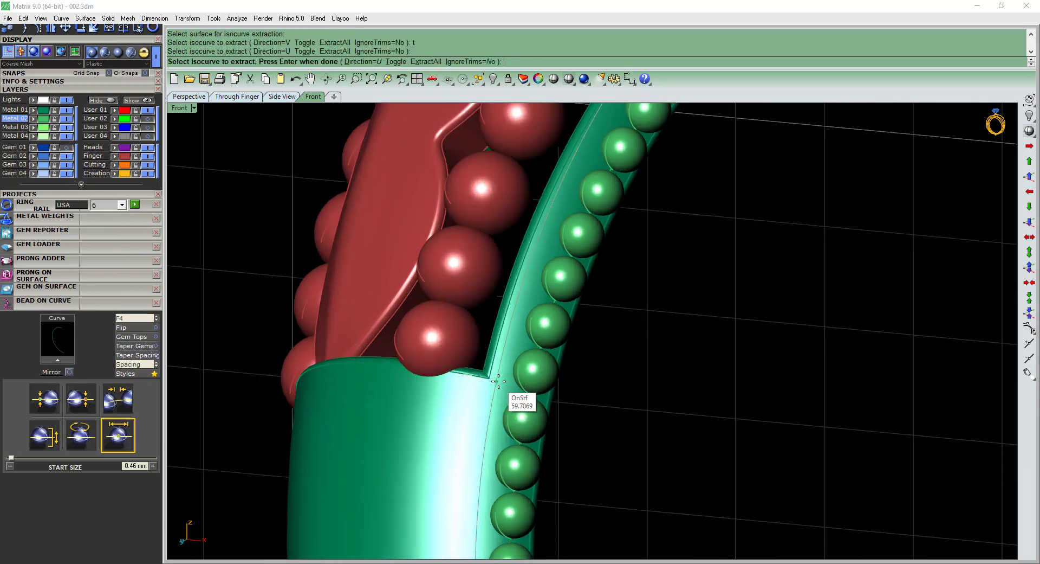
scroll(499, 381, down, 7)
key(Return)
Duplicate the outer edge of the band's front side, from the shoulder notch up toward the head, as a curve.
right_drag(500, 381, 580, 346)
scroll(620, 262, up, 4)
right_drag(619, 262, 576, 285)
text(de)
key(Return)
scroll(576, 279, down, 2)
key(Return)
scroll(575, 284, up, 2)
Offset the duplicated edge curve by 0.1 on the band's side surface with the direction flipped, and delete the original curve.
text(os)
key(Return)
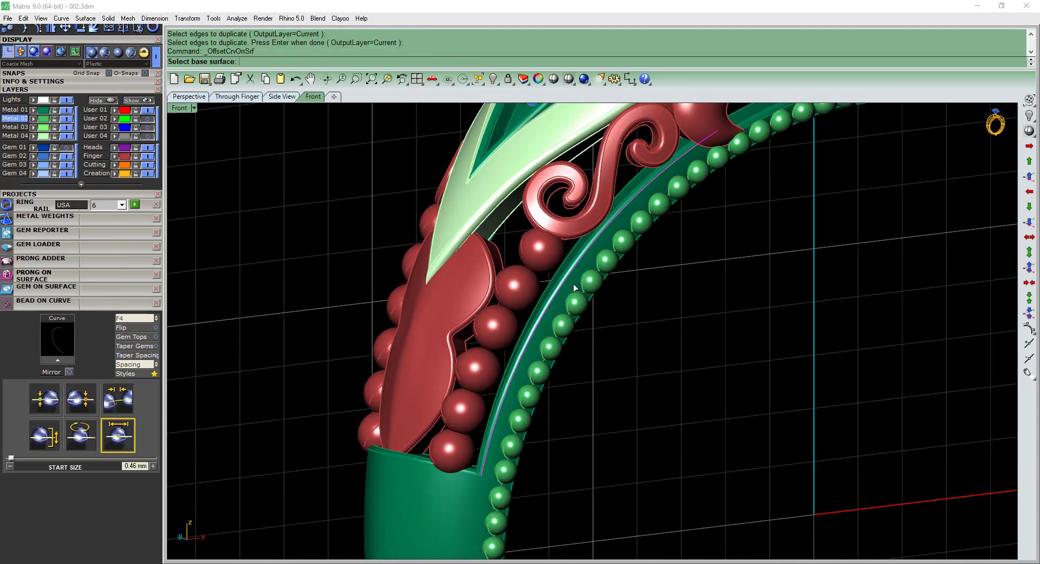
click(575, 287)
scroll(576, 285, up, 2)
text(f)
key(Return)
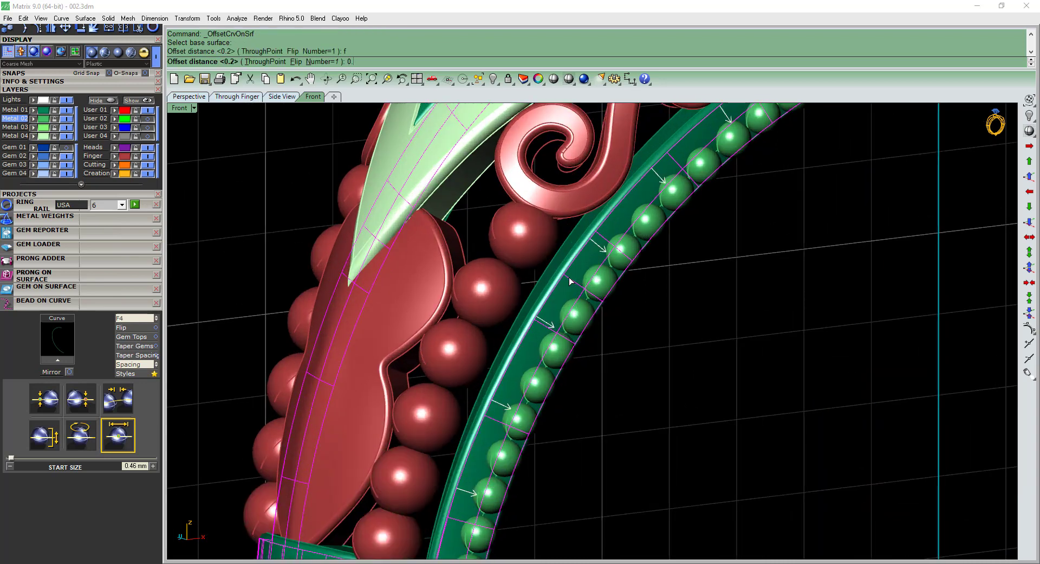
key(Return)
key(Delete)
Try to place milgrain beads along the 0.1 offset curve, moving the start position to 53.9 %.
click(578, 268)
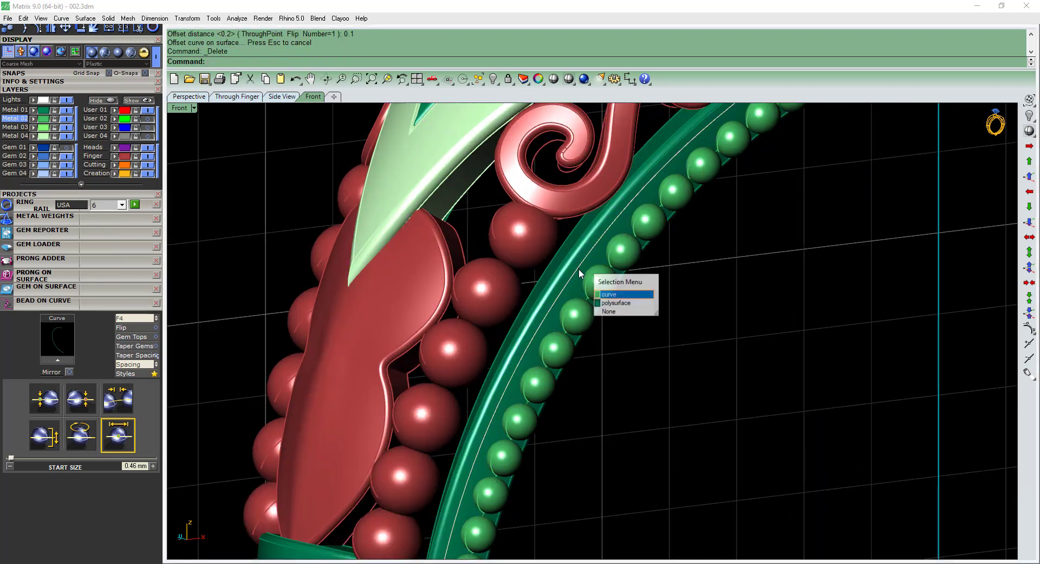
click(611, 294)
scroll(548, 293, down, 2)
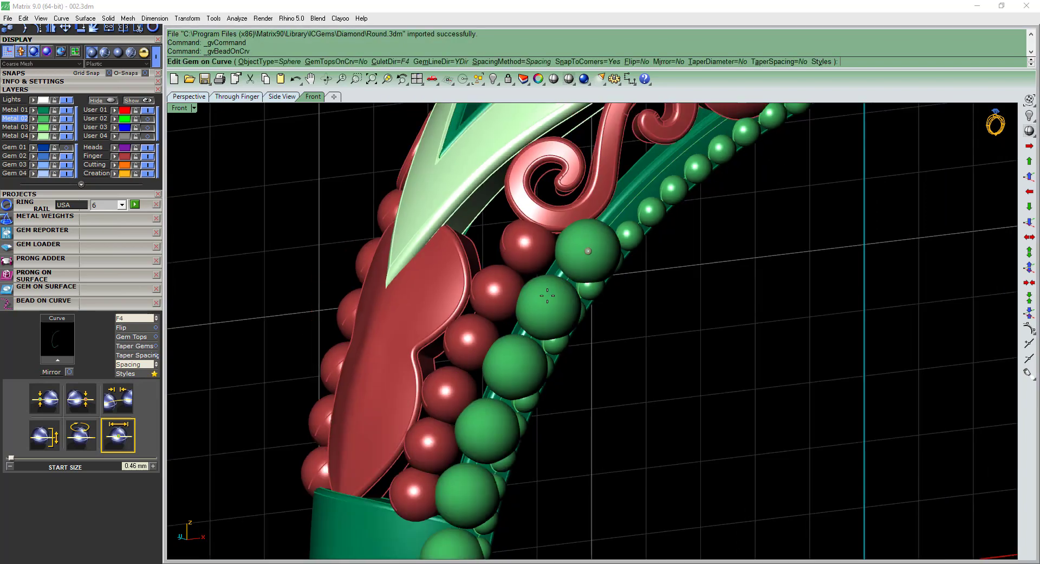
right_drag(548, 293, 509, 239)
scroll(434, 260, down, 5)
scroll(429, 444, up, 5)
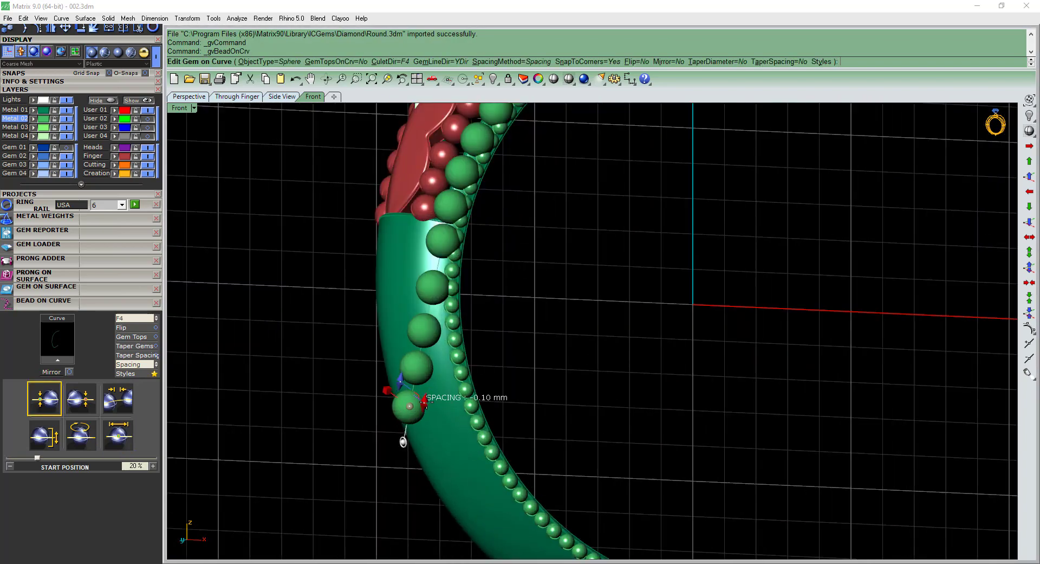
drag(422, 370, 454, 210)
right_drag(473, 244, 533, 187)
scroll(470, 266, down, 5)
scroll(532, 187, up, 2)
right_click(533, 187)
scroll(531, 185, up, 4)
Delete the curve offset from the band's outer edge.
click(521, 200)
click(546, 230)
key(Delete)
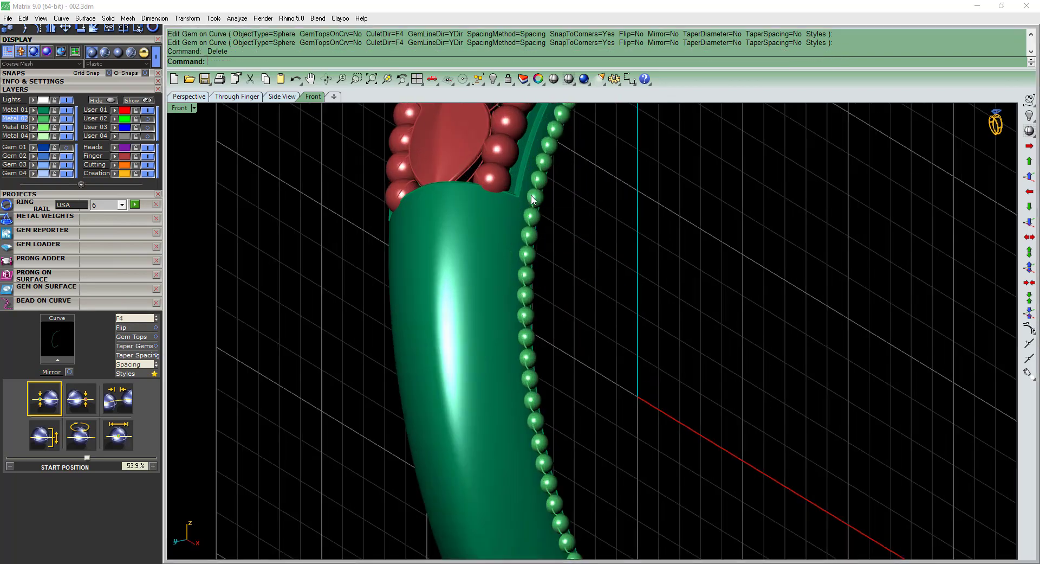
Offset the curve beneath the milgrain row by 0.3 outward on the band's side surface and delete the original curve.
right_drag(541, 223, 503, 205)
scroll(496, 214, up, 5)
text(a)
key(Return)
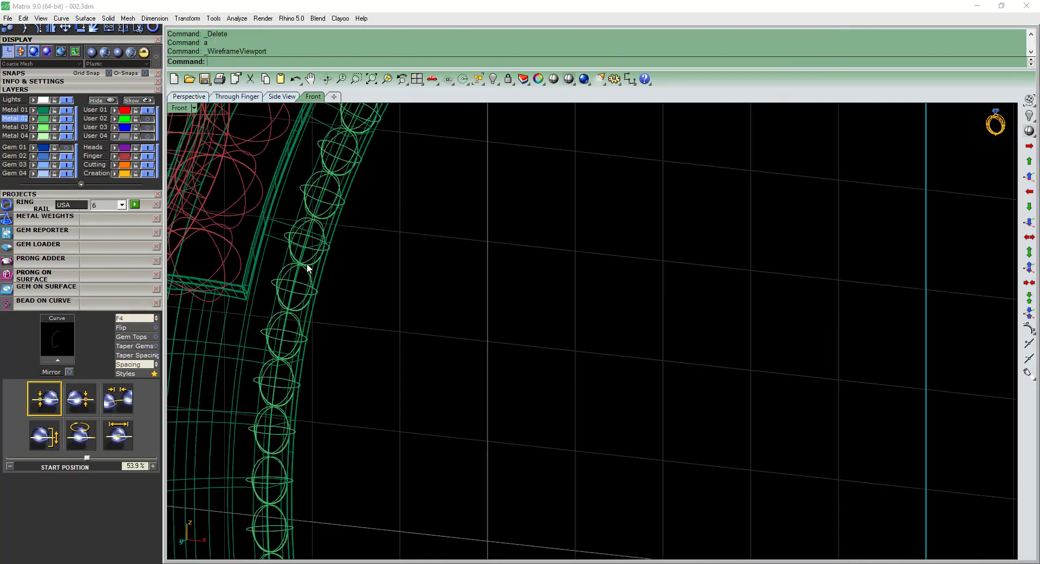
scroll(291, 279, up, 5)
click(289, 279)
key(s)
scroll(289, 279, down, 7)
right_drag(318, 262, 363, 278)
key(o)
click(354, 279)
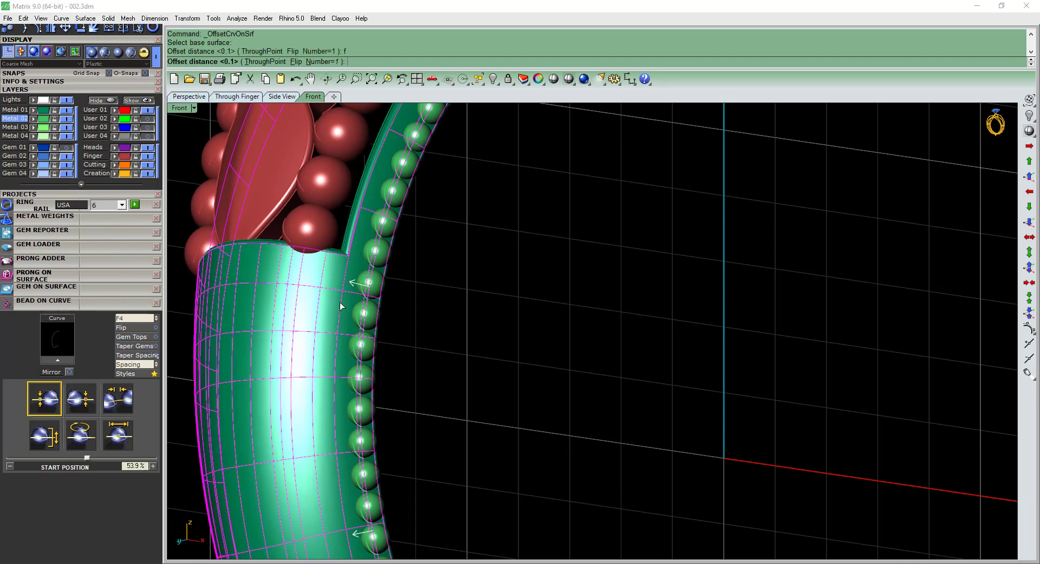
text(.3)
key(Return)
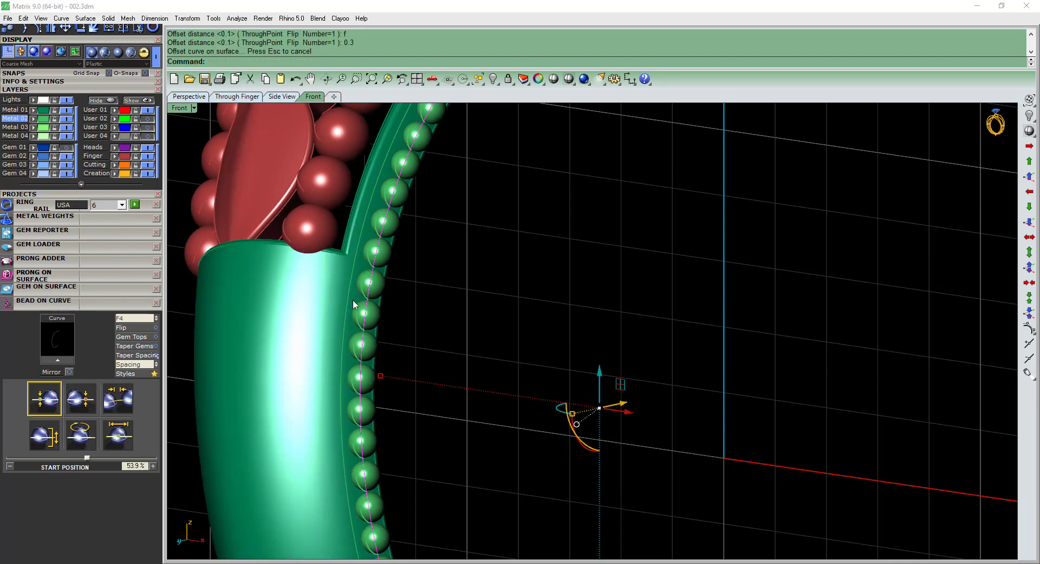
key(Delete)
Place a second milgrain bead row along the band's 0.3 offset curve with a start size of 0.40 mm.
click(348, 282)
click(376, 311)
scroll(369, 281, down, 4)
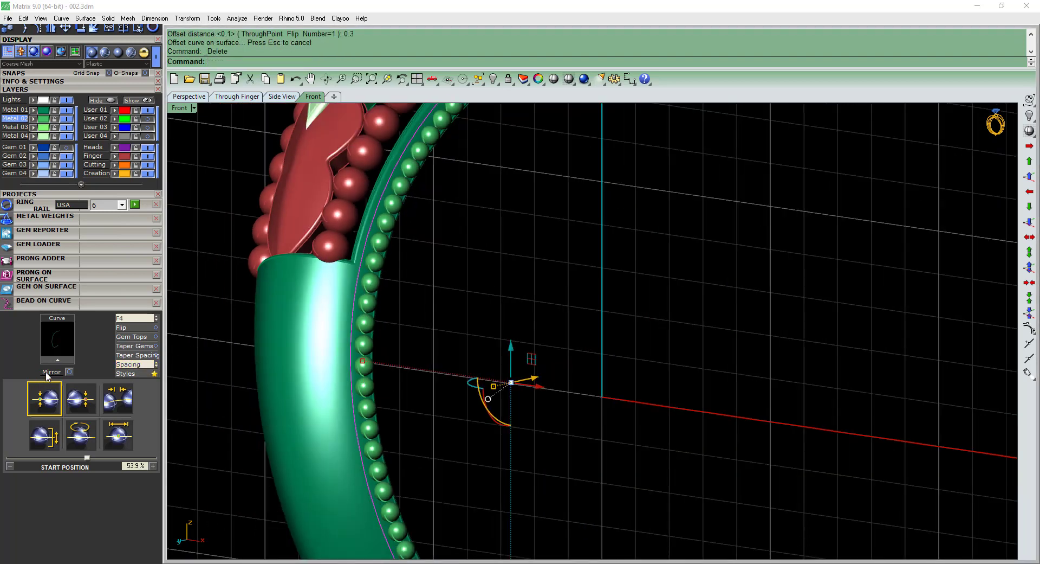
click(57, 360)
shift+right_drag(395, 157, 365, 304)
scroll(375, 251, up, 6)
scroll(363, 304, up, 2)
drag(352, 305, 365, 279)
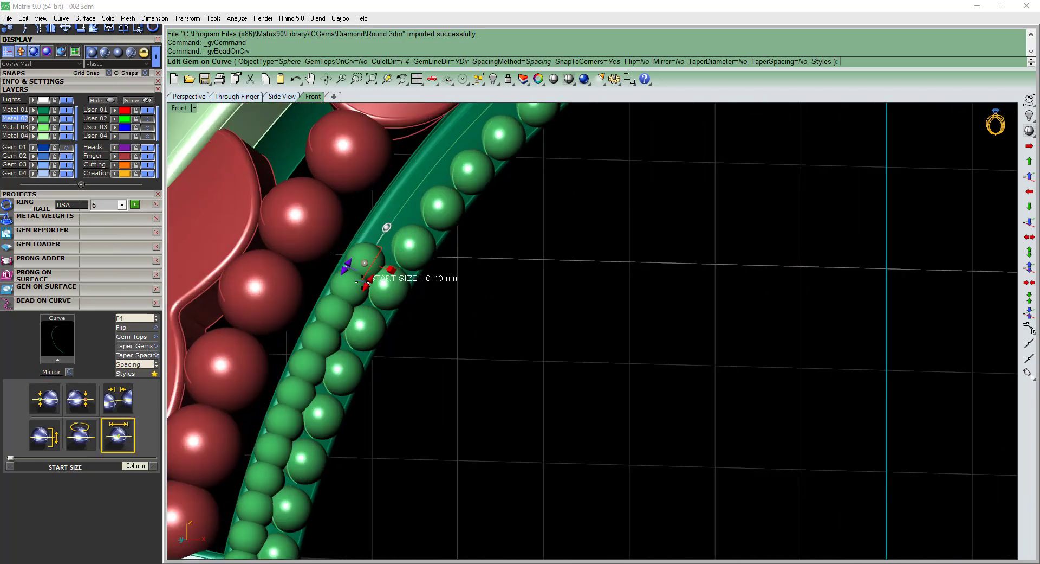
Set the spacing of the second bead row to 0.01 mm.
scroll(362, 280, down, 4)
scroll(363, 279, up, 5)
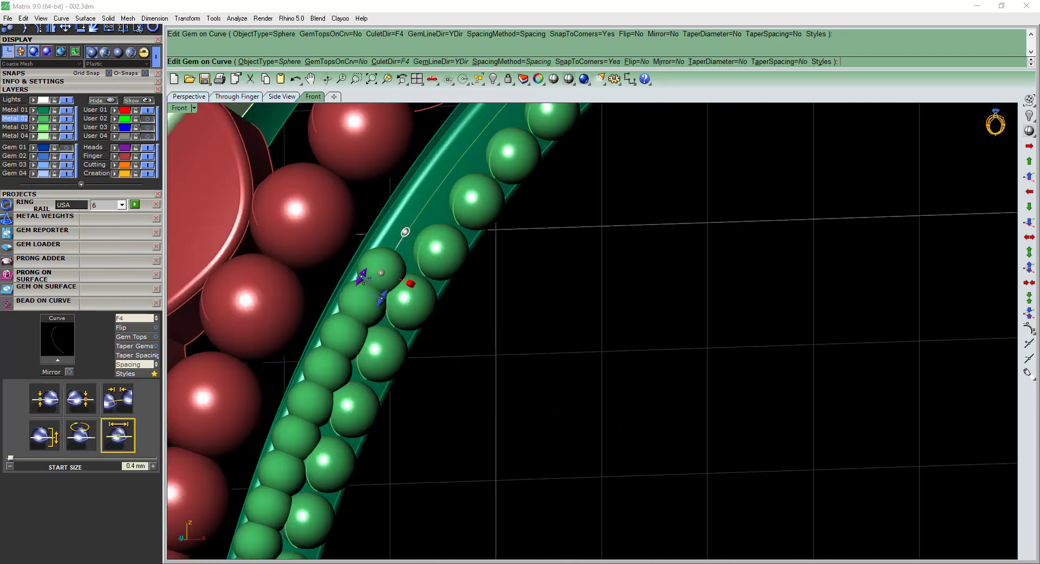
drag(362, 279, 355, 288)
right_drag(433, 271, 402, 301)
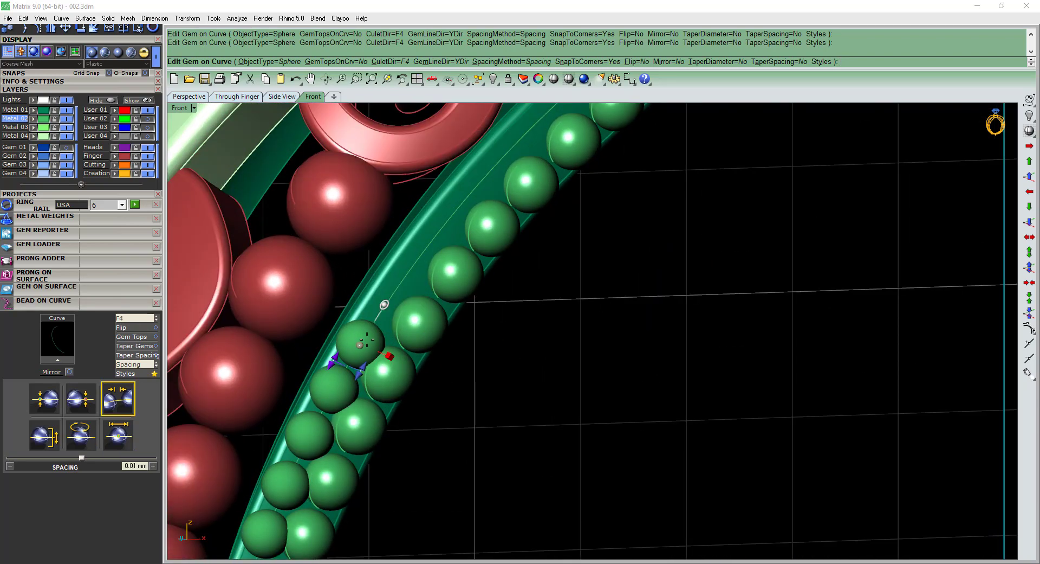
scroll(340, 357, down, 7)
scroll(340, 358, up, 2)
Move the second bead row's start position to 2.5 % beside the red scroll and set its start size to 0.42 mm.
drag(350, 352, 548, 146)
scroll(484, 212, down, 8)
right_drag(481, 222, 458, 256)
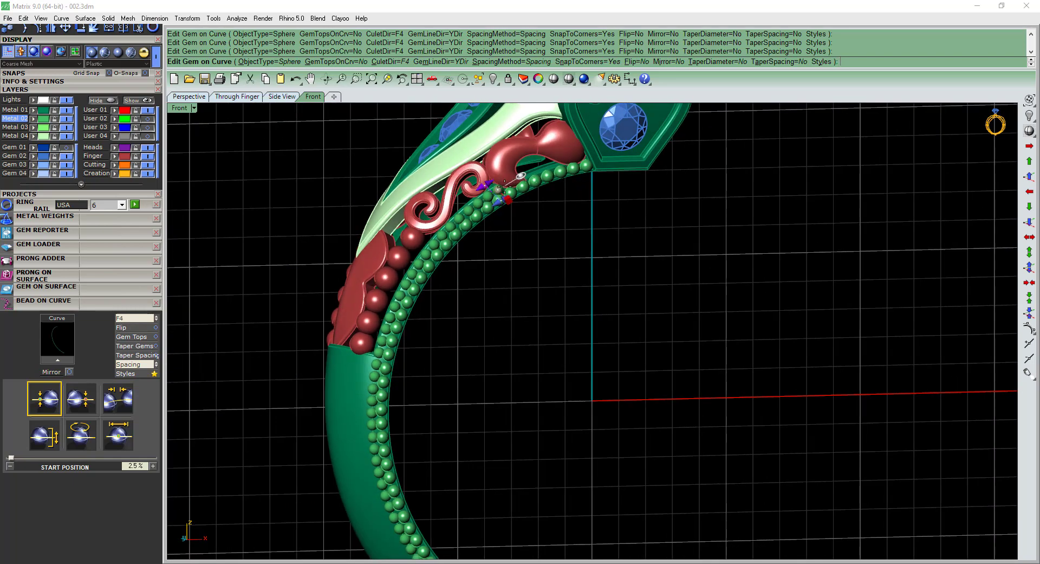
scroll(458, 256, up, 6)
drag(469, 203, 469, 206)
scroll(466, 211, down, 6)
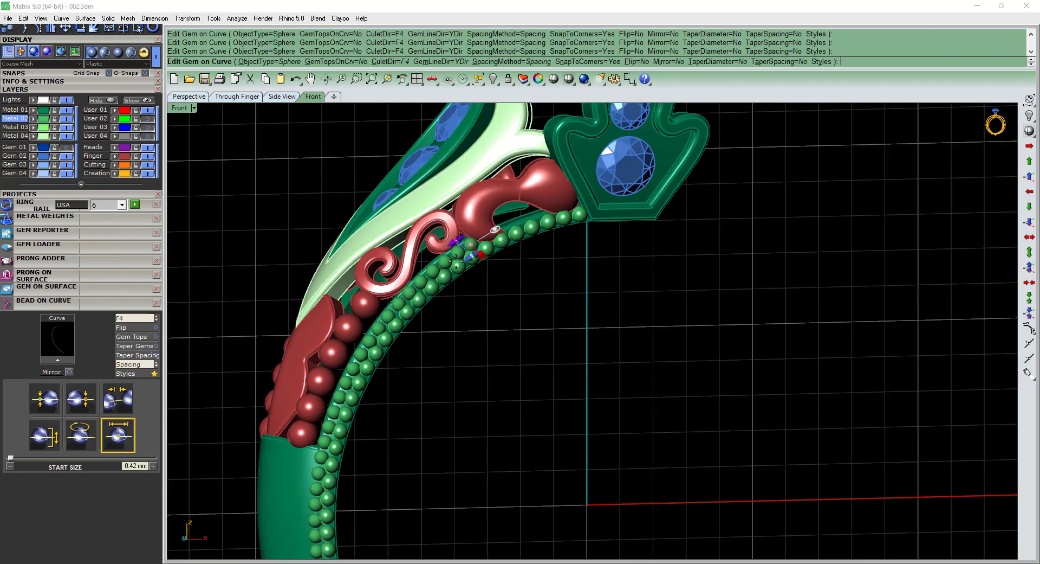
Extend the second bead row to an end position of 99.1 % at the band's lower end and finish the row.
scroll(440, 259, down, 8)
scroll(478, 485, up, 8)
right_drag(461, 450, 439, 406)
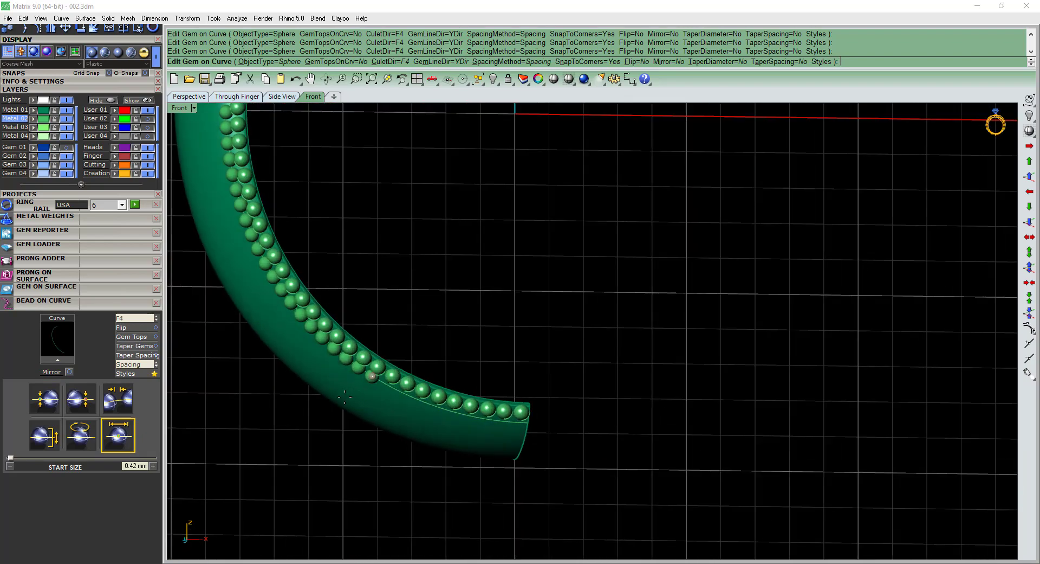
scroll(382, 382, up, 4)
drag(386, 364, 495, 413)
right_drag(494, 413, 470, 351)
scroll(470, 351, up, 6)
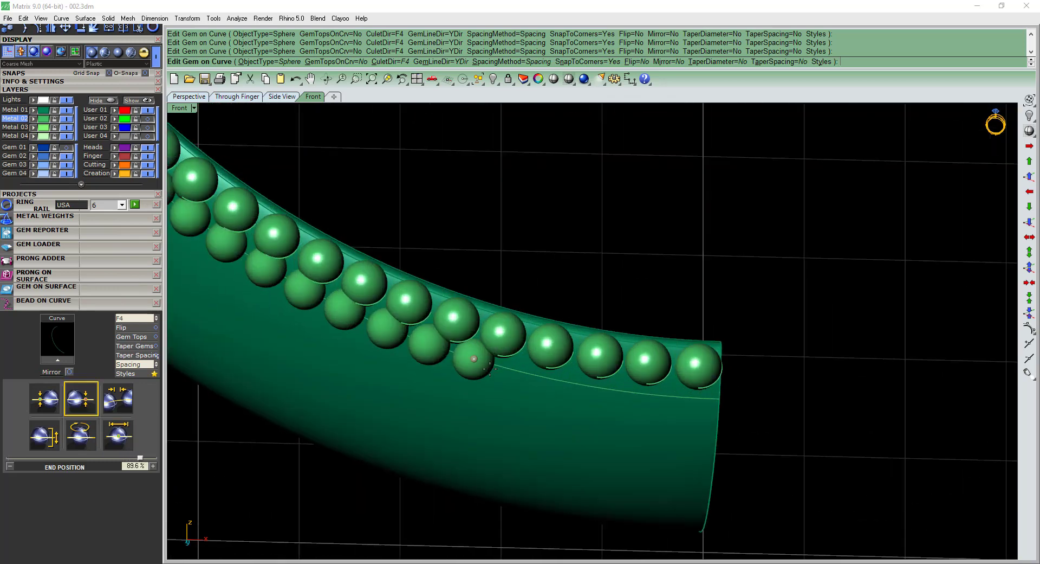
drag(474, 358, 697, 414)
scroll(628, 375, down, 12)
right_drag(555, 283, 569, 466)
scroll(517, 193, up, 6)
right_click(520, 193)
Scale the new bead row in 2D about the origin 0,0,0 by a factor of about 1.01.
key(F3)
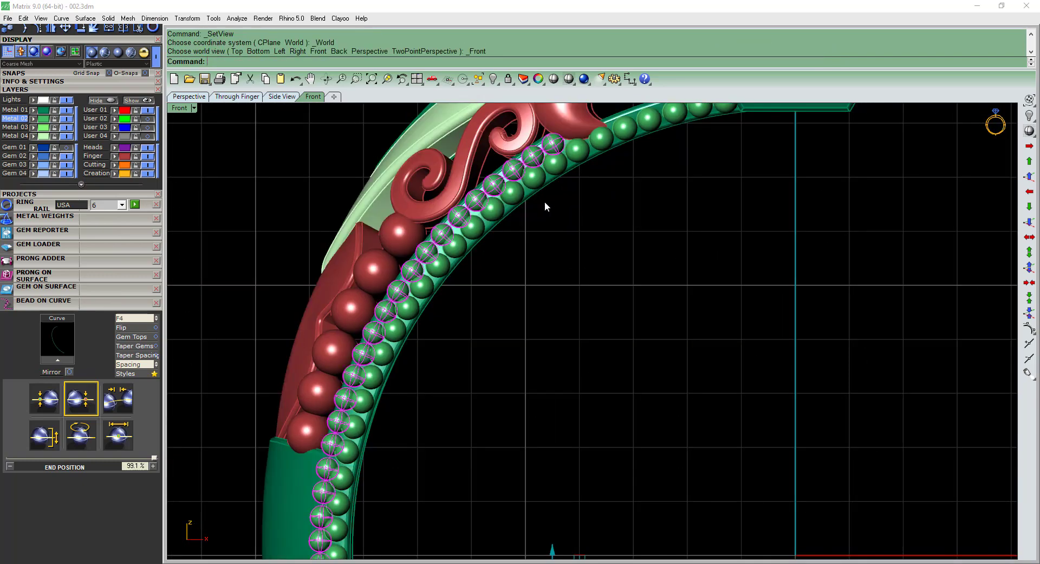
right_drag(524, 185, 532, 242)
text(2d)
key(Return)
text(0)
key(Return)
scroll(702, 156, up, 6)
right_drag(711, 152, 793, 217)
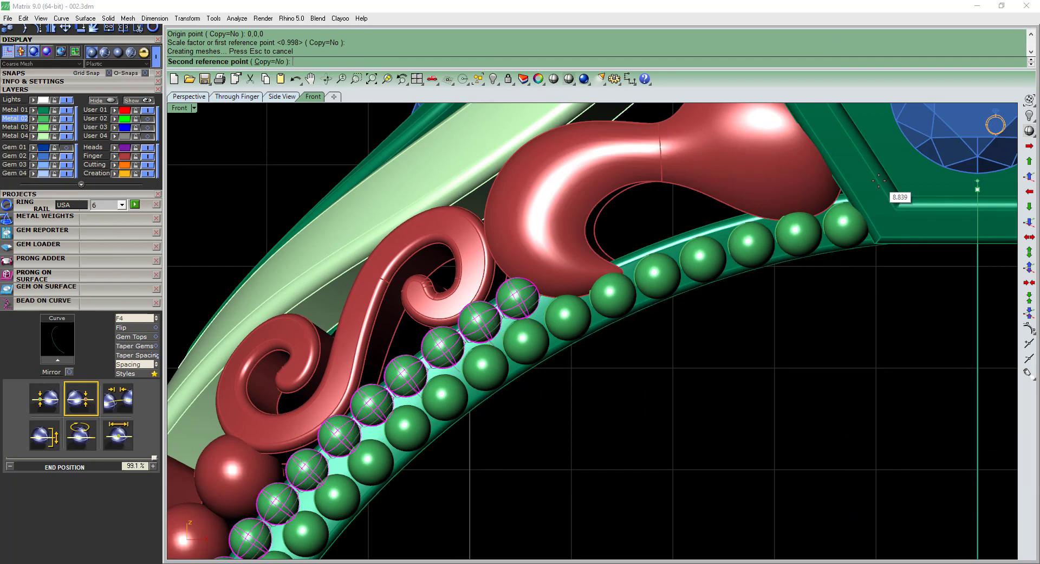
key(Escape)
Reselect the second bead row and fine-tune its fit with another slight Scale2D about 0,0,0.
scroll(636, 265, down, 9)
right_drag(588, 241, 527, 181)
ctrl+shift+right_drag(445, 304, 486, 307)
scroll(486, 306, down, 6)
ctrl+shift+right_drag(599, 357, 571, 357)
scroll(524, 264, up, 12)
click(544, 284)
key(ctrl+F2)
text(2d)
key(Return)
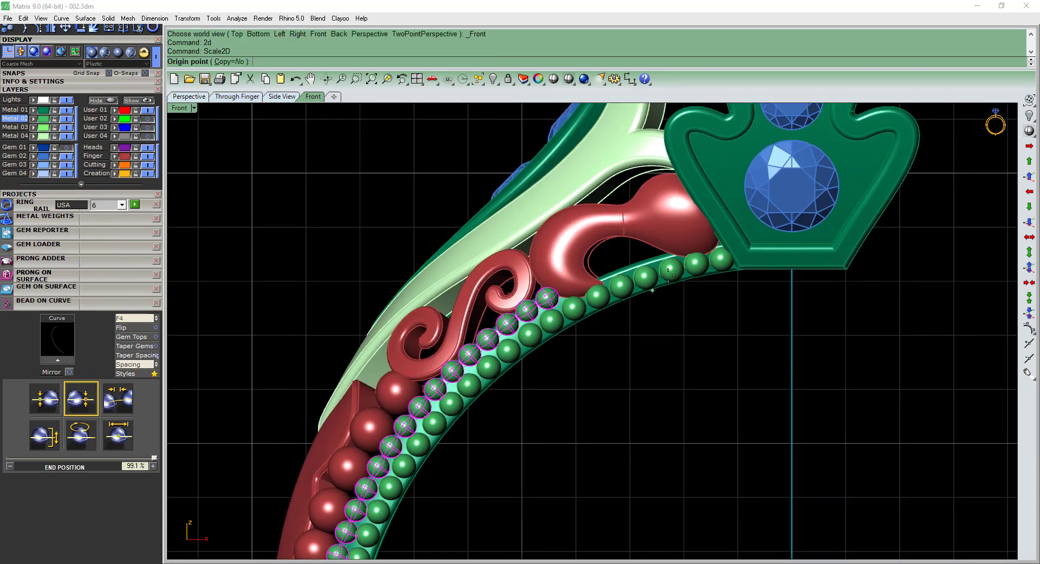
text(0,0,0)
key(Return)
scroll(720, 236, up, 8)
click(838, 210)
click(836, 209)
scroll(739, 277, down, 10)
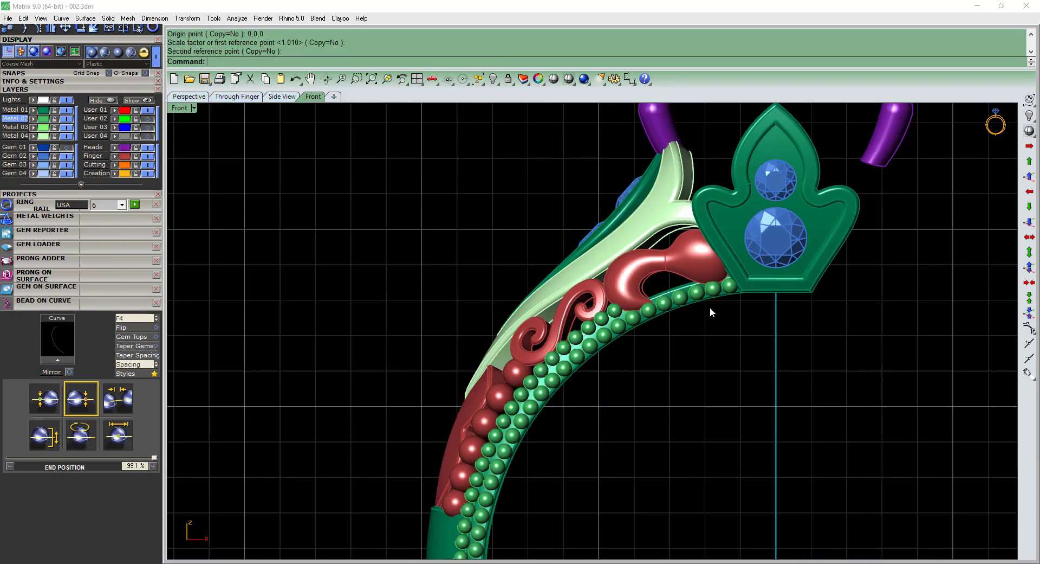
Hide the guide curve and group the two milgrain rows on the band's side.
ctrl+shift+right_drag(710, 307, 671, 317)
key(ctrl+shift+c)
key(ctrl+h)
scroll(621, 268, down, 3)
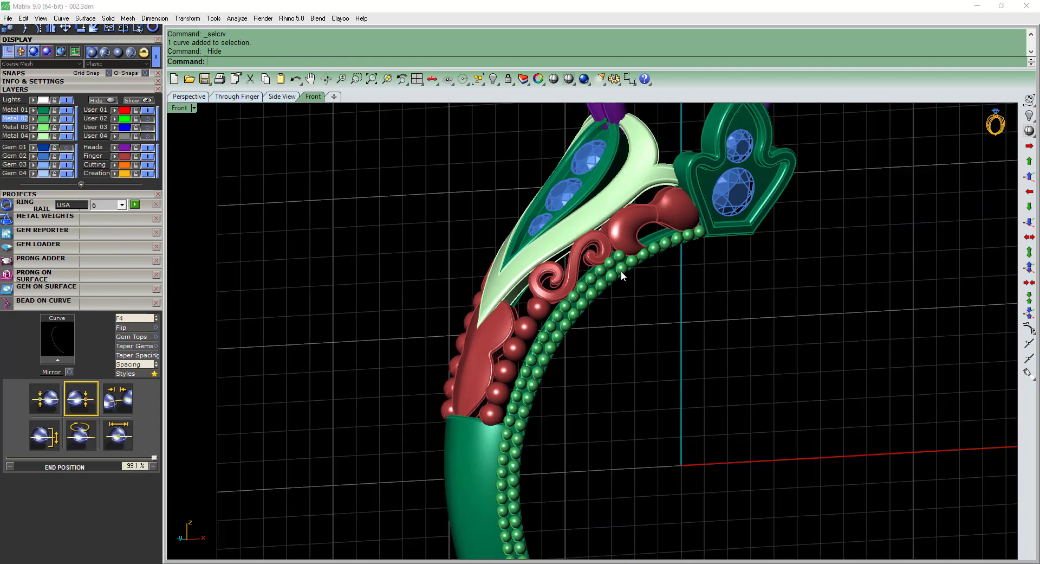
scroll(620, 270, up, 7)
click(611, 266)
scroll(615, 249, down, 3)
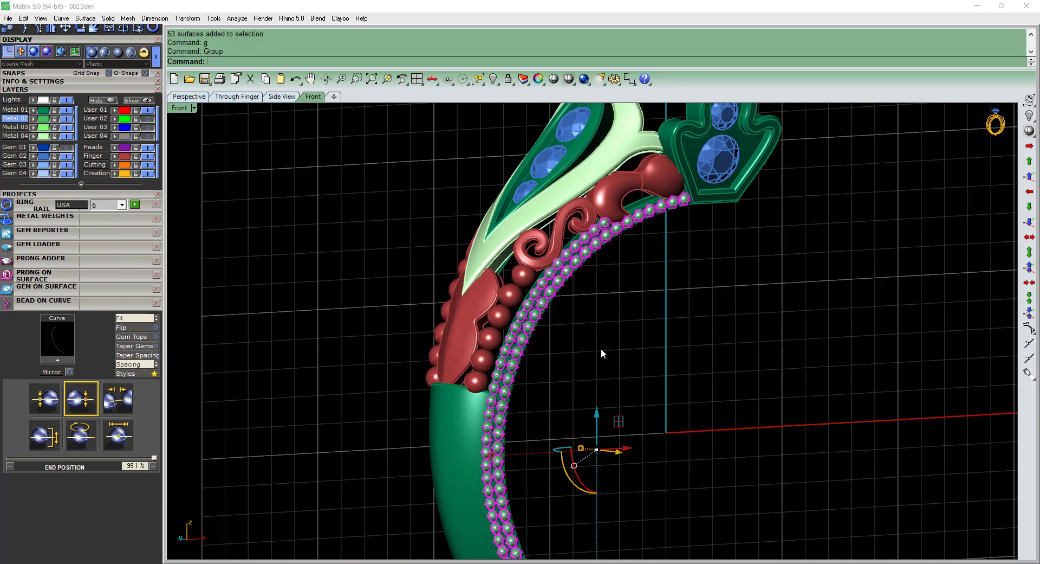
Mirror the grouped milgrain rows to the opposite side of the band.
key(ctrl+F2)
scroll(596, 343, down, 4)
right_drag(630, 438, 617, 350)
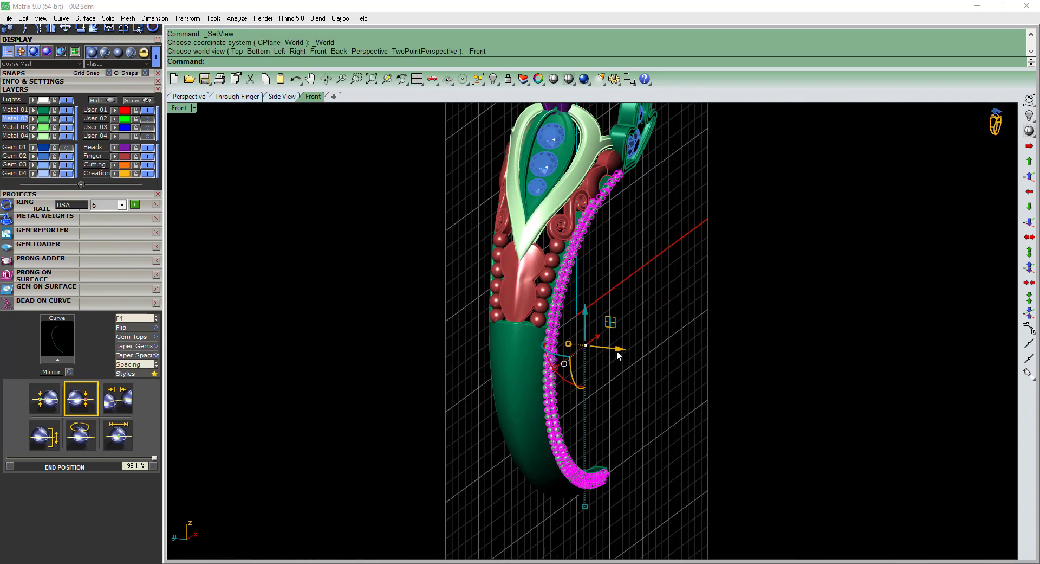
key(ctrl+F1)
key(ctrl+F4)
scroll(609, 276, up, 5)
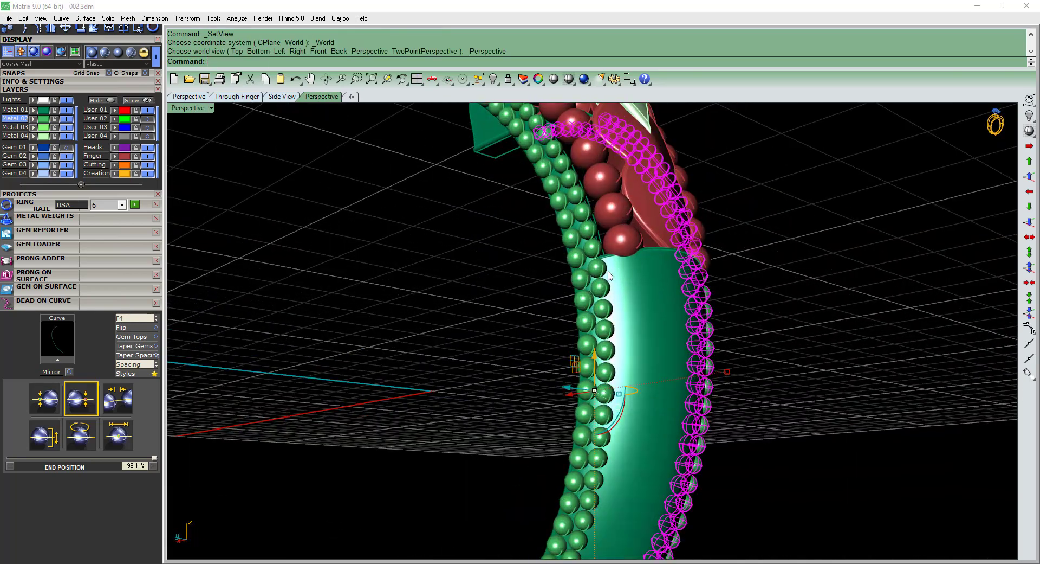
Group the milgrain rows of both band sides together.
shift+click(598, 272)
right_drag(595, 281, 510, 394)
text(g)
scroll(593, 283, down, 6)
key(Return)
shift+right_drag(623, 307, 560, 356)
key(Escape)
Check the milgrain at the band's shoulder in the Photos reference image 002.jpeg, and return to the model.
scroll(559, 356, up, 4)
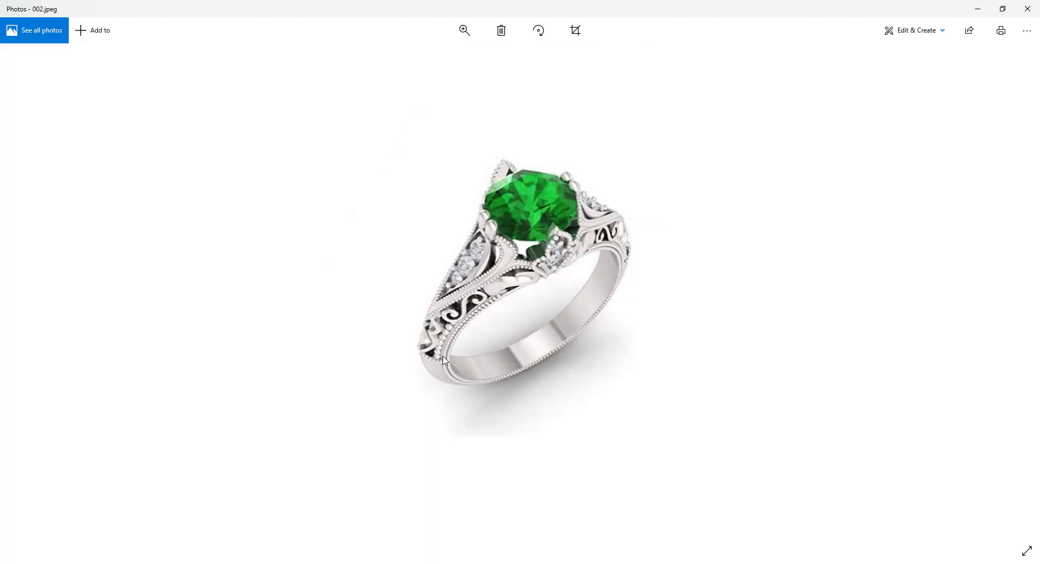
scroll(436, 363, up, 3)
click(979, 9)
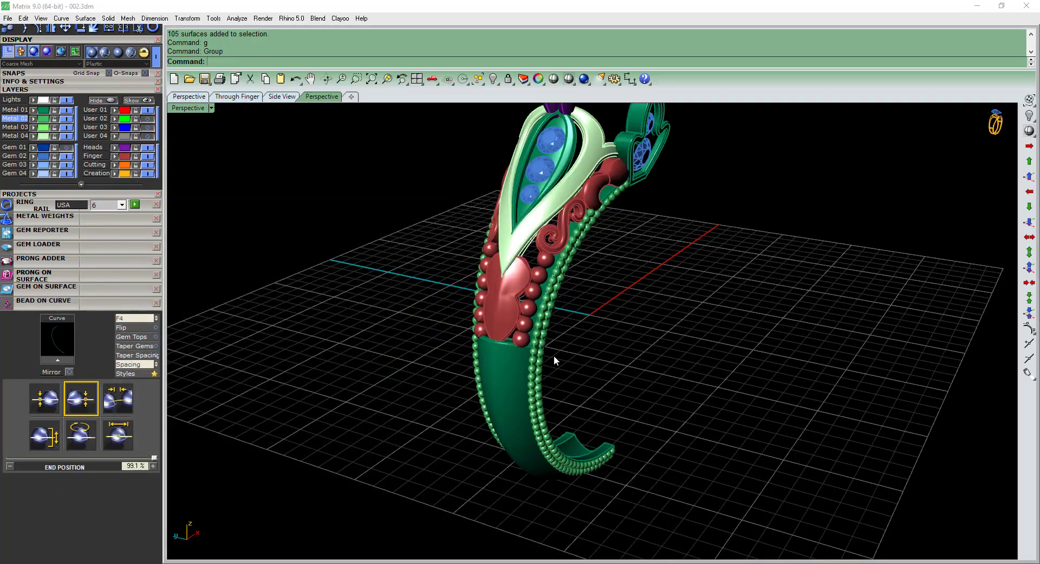
Extract an isocurve across the band just below its upper edge and place beads along it with a 0.46 mm start size.
scroll(520, 346, up, 5)
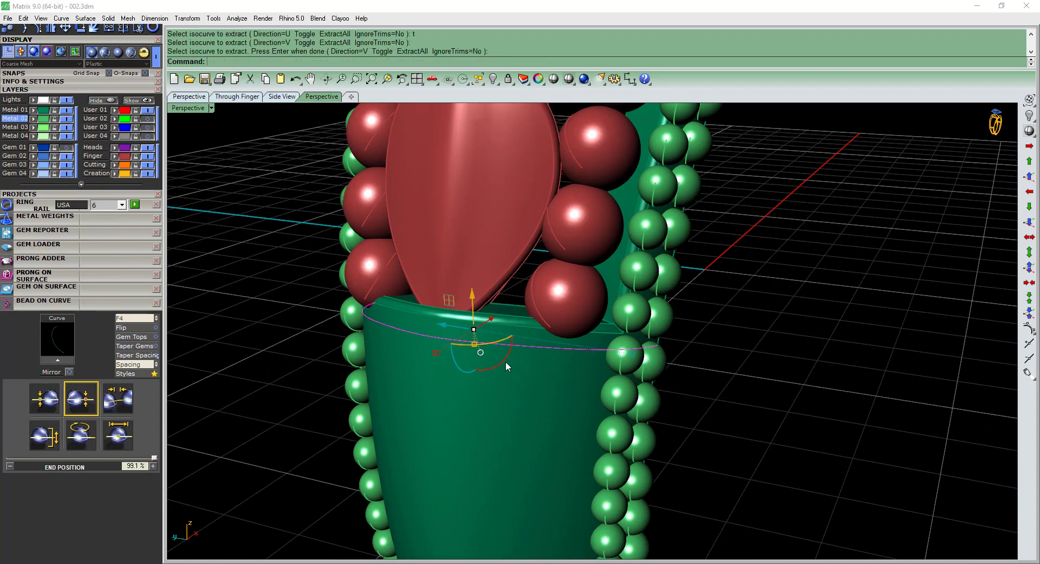
click(59, 361)
right_drag(519, 332, 758, 241)
scroll(757, 241, up, 6)
drag(749, 248, 694, 257)
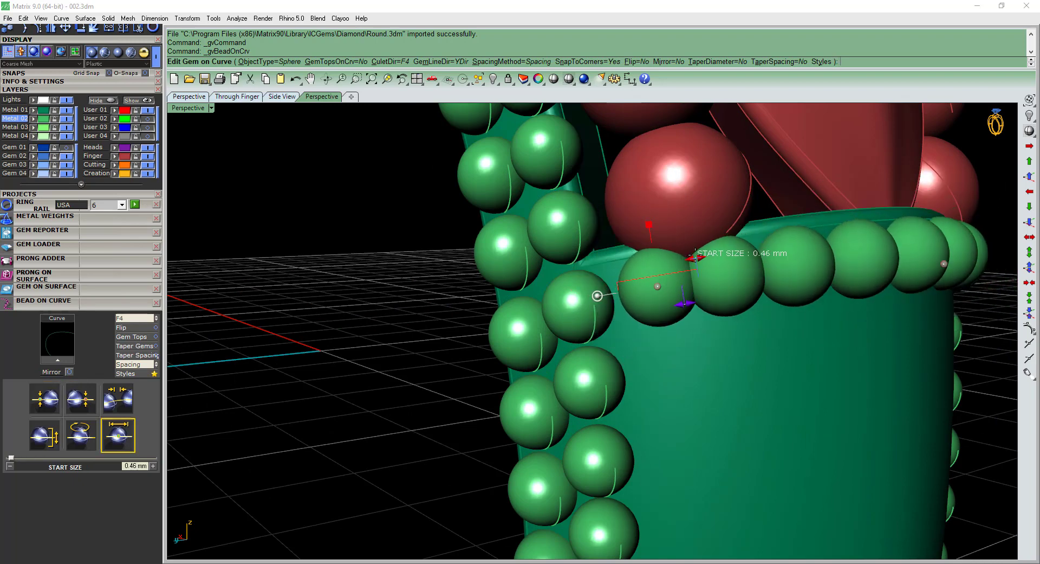
Fit the cross-band bead row between start position 18.3 % and end position 81.9 %, and finish the row.
drag(684, 302, 641, 288)
scroll(642, 289, down, 8)
right_drag(794, 302, 533, 319)
scroll(534, 319, up, 5)
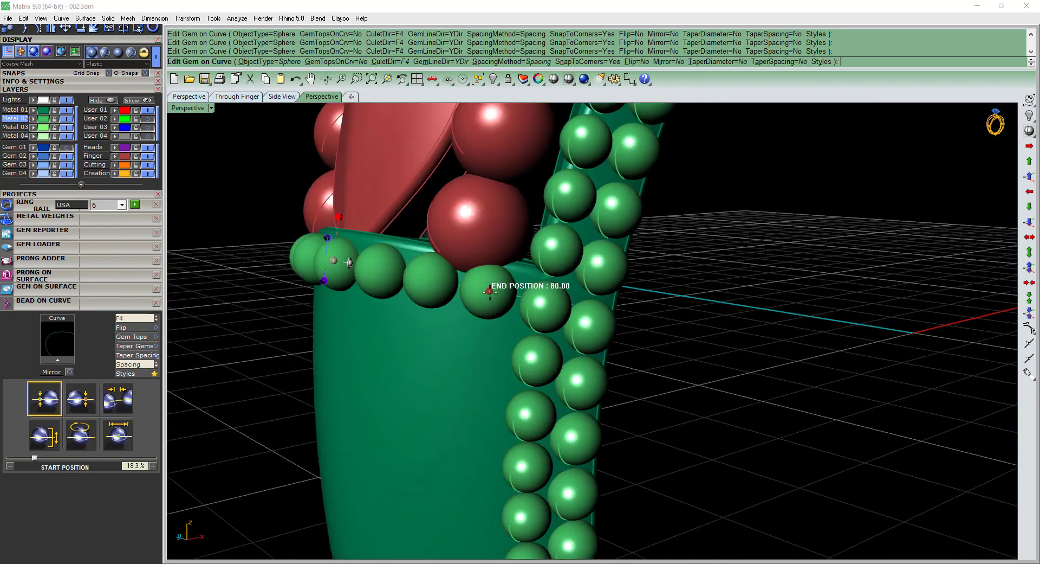
drag(490, 292, 502, 293)
scroll(516, 321, down, 7)
right_drag(515, 321, 555, 311)
right_click(555, 311)
Hide the cross-band guide curve and group its bead row with the side milgrain rows.
scroll(564, 318, down, 4)
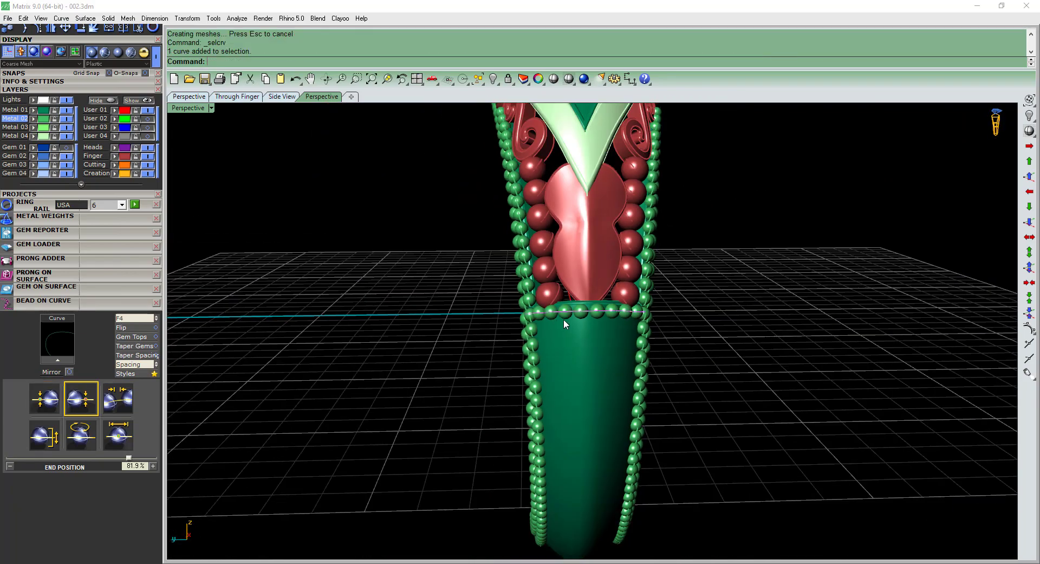
key(ctrl+h)
click(600, 311)
shift+right_drag(606, 355, 651, 401)
right_drag(650, 402, 606, 376)
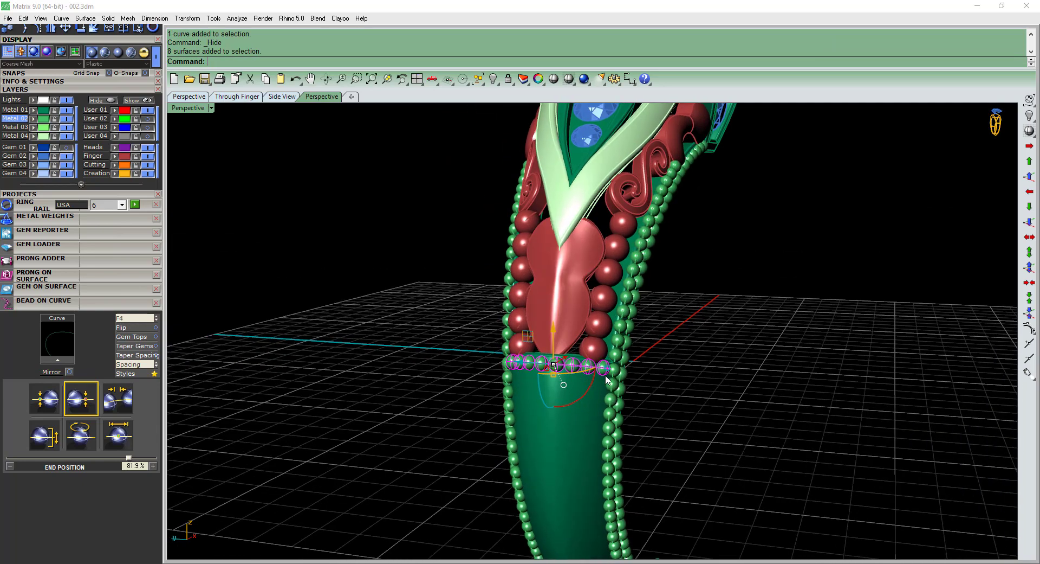
shift+click(608, 378)
shift+right_drag(529, 375, 502, 398)
text(g)
key(Return)
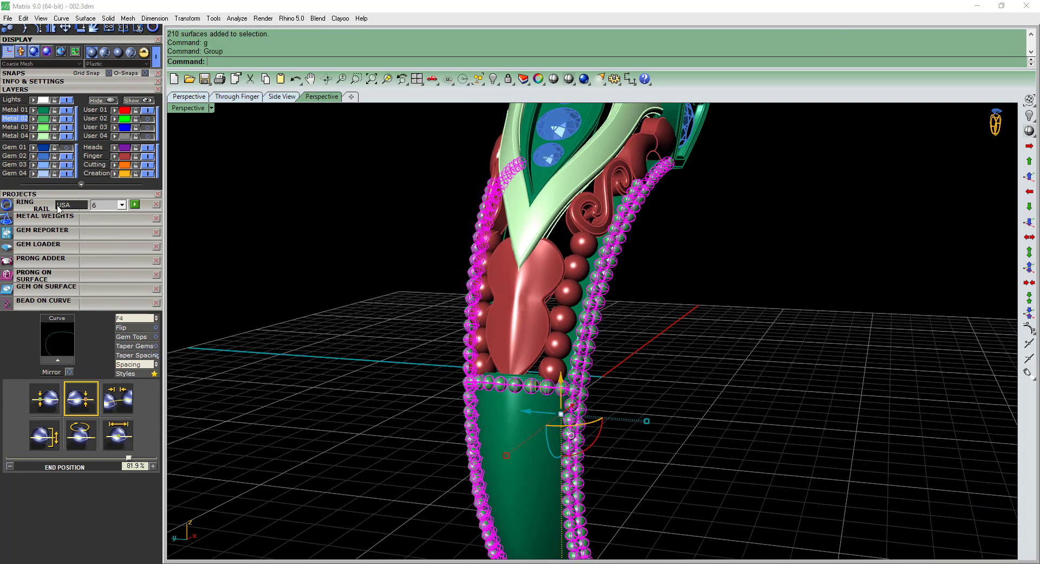
Move the grouped milgrain to the Metal 04 layer and the pale green forked frame around the gems to Metal 01.
click(33, 137)
click(618, 307)
click(548, 212)
shift+right_drag(548, 212, 532, 335)
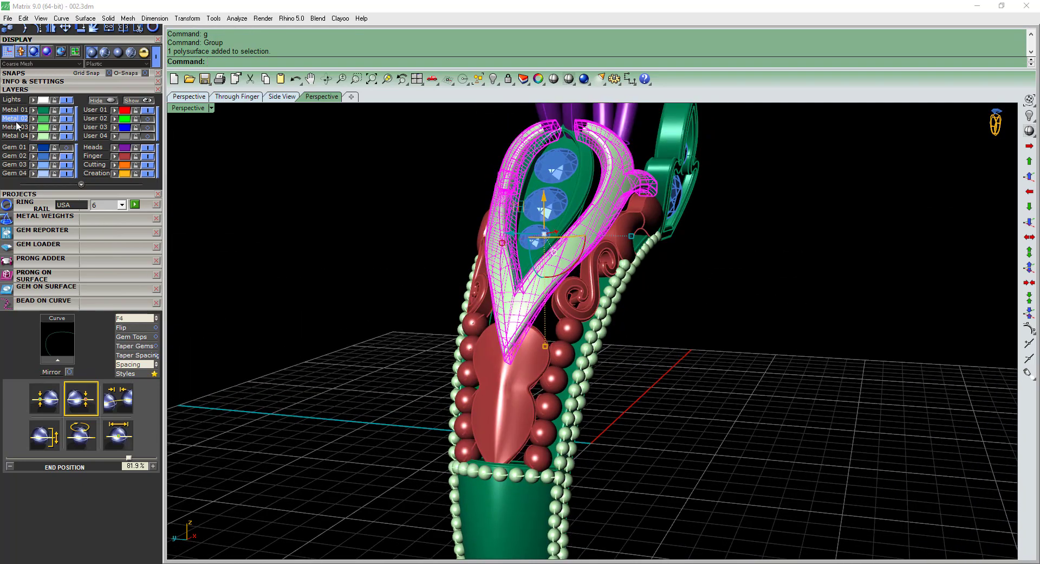
click(34, 110)
Save the ring model.
scroll(607, 217, down, 3)
right_drag(618, 217, 554, 268)
key(ctrl+s)
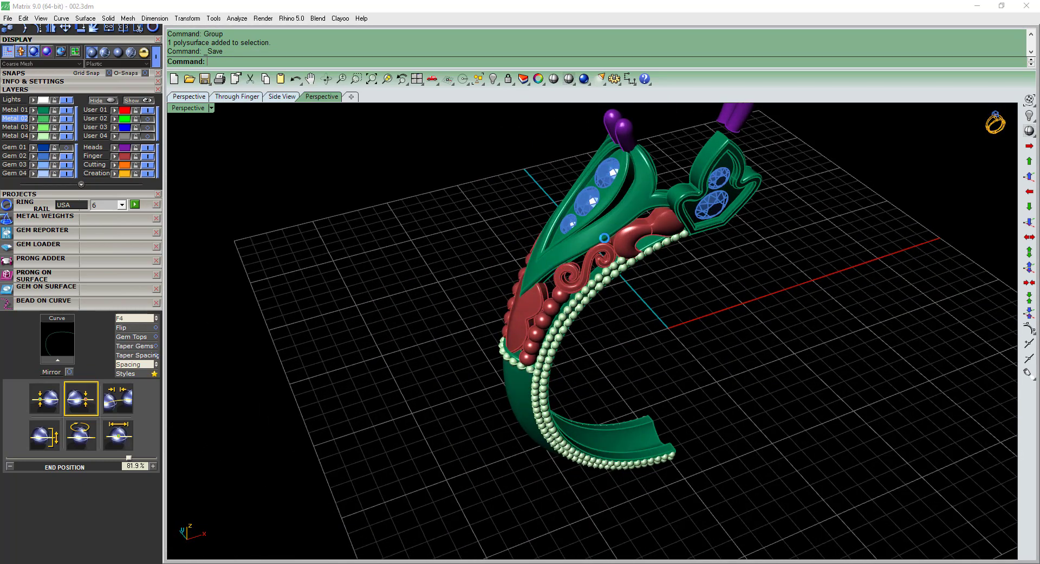
Examine the milgrain along the gem frame's edges in the Photos reference image 002.jpeg.
scroll(546, 260, up, 2)
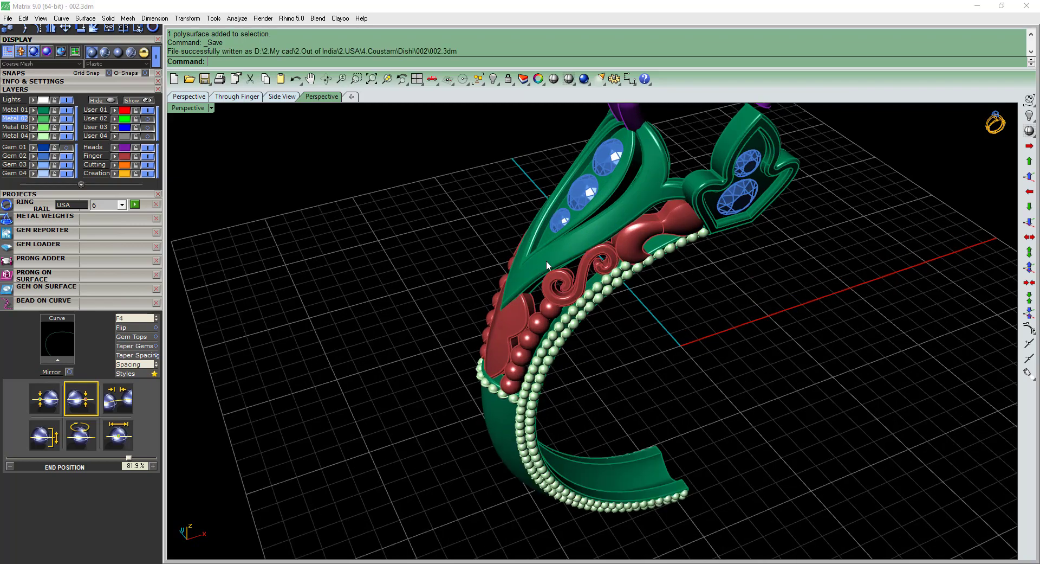
right_drag(609, 226, 384, 431)
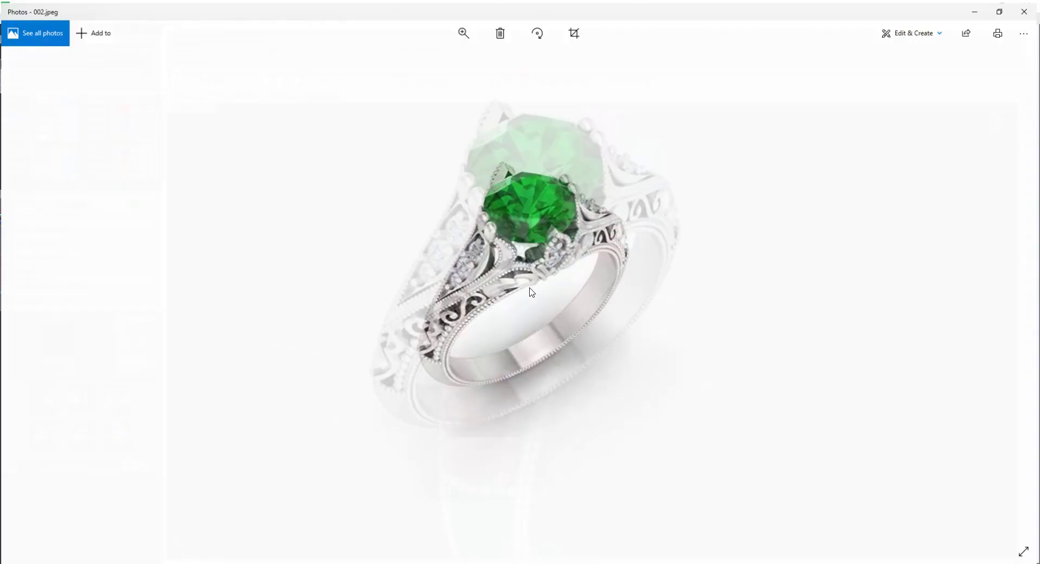
scroll(580, 281, up, 2)
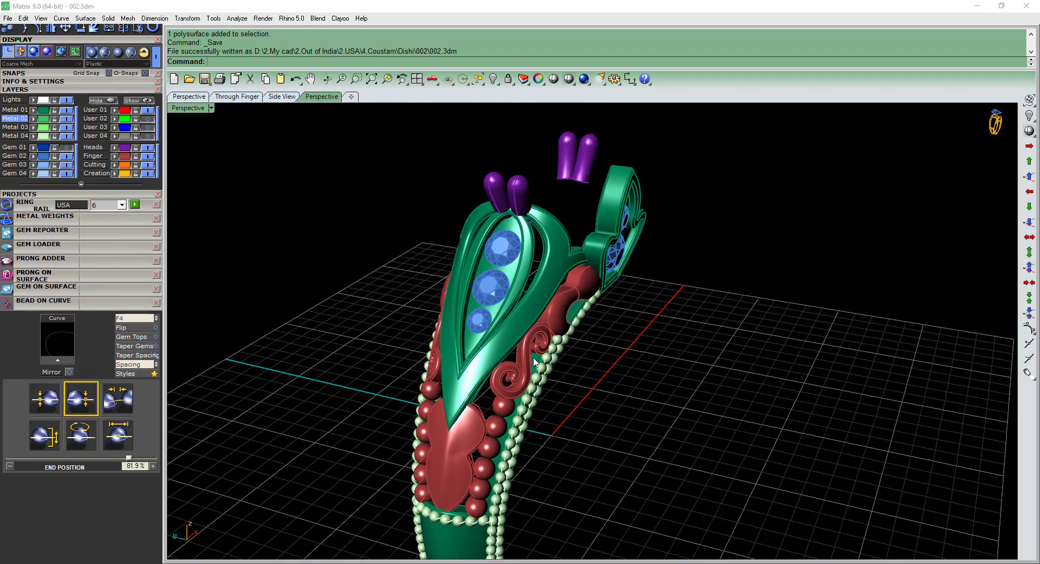
scroll(434, 371, up, 3)
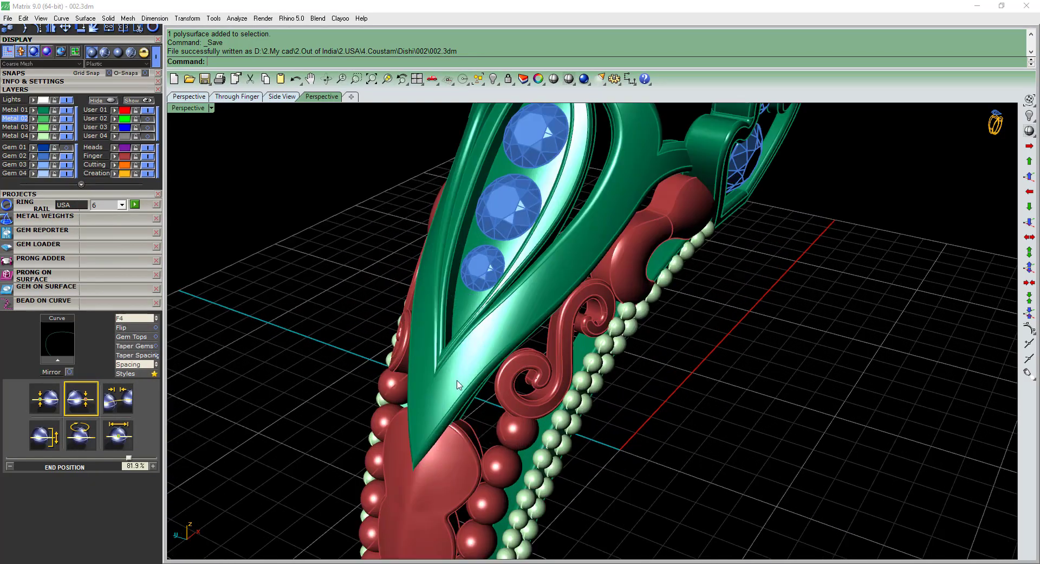
Duplicate the inner edges on both sides of the forked gem frame and join them into one curve.
click(435, 371)
right_drag(435, 370, 441, 392)
scroll(479, 377, down, 3)
scroll(441, 391, up, 2)
scroll(476, 396, down, 3)
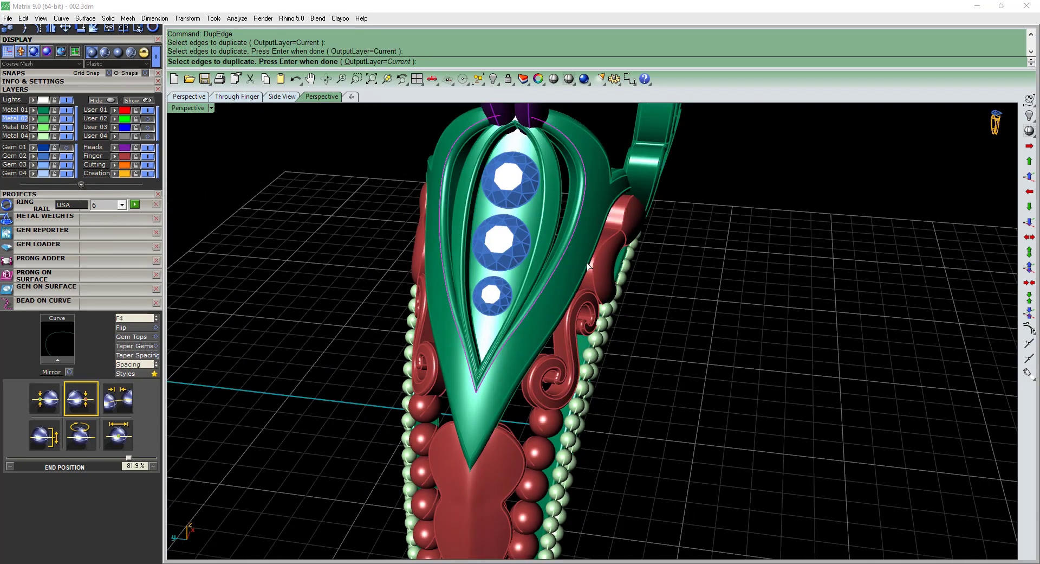
right_drag(595, 277, 578, 274)
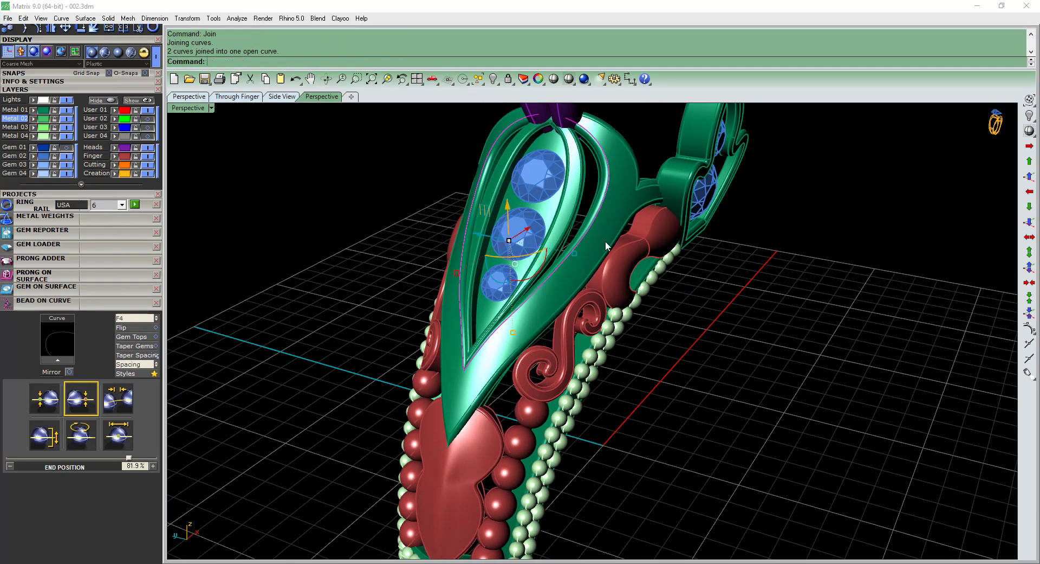
Offset the joined edge curve by 0.3 on the frame's surface with the direction flipped, and delete the original curve.
scroll(635, 207, down, 1)
scroll(636, 207, up, 3)
key(F4)
click(609, 213)
scroll(607, 212, up, 3)
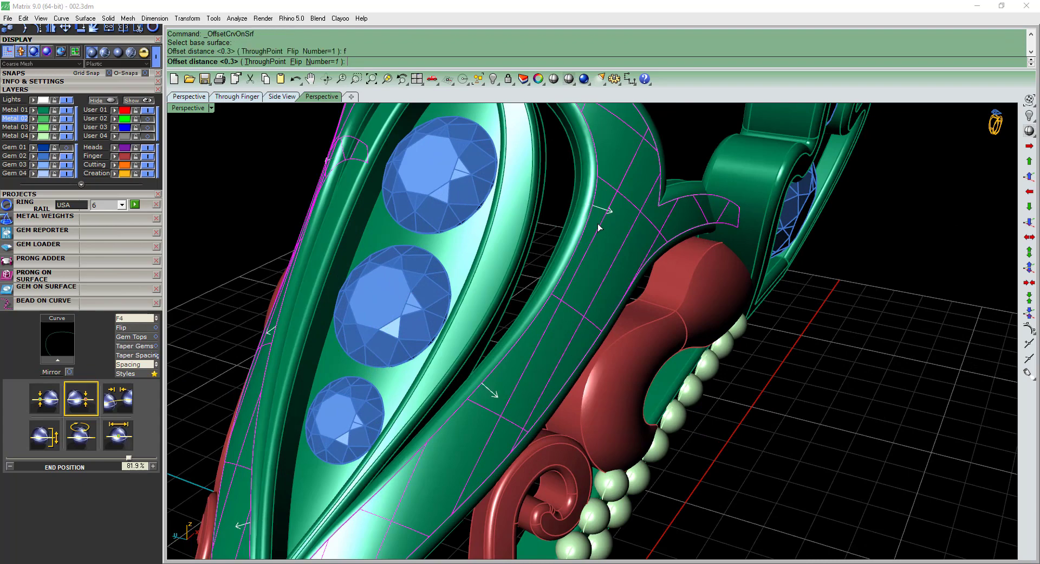
key(Return)
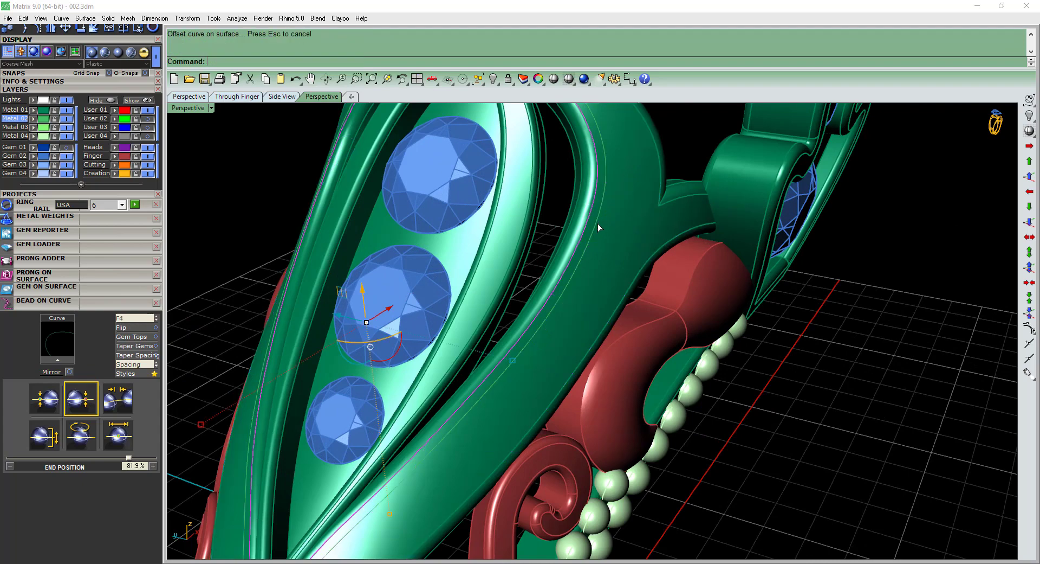
key(Delete)
Lay a run of beads along the offset curve on the inner edge of the forked gem frame.
click(597, 224)
scroll(568, 271, down, 4)
shift+right_drag(568, 271, 602, 221)
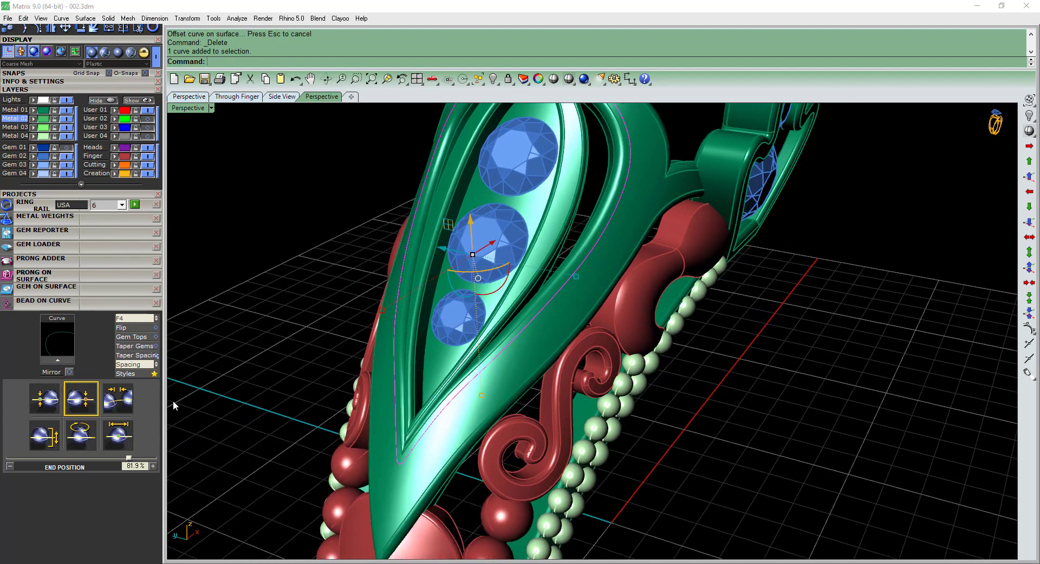
click(58, 359)
right_drag(463, 346, 413, 315)
scroll(413, 315, up, 6)
drag(382, 408, 359, 386)
right_drag(358, 389, 411, 377)
scroll(411, 377, up, 5)
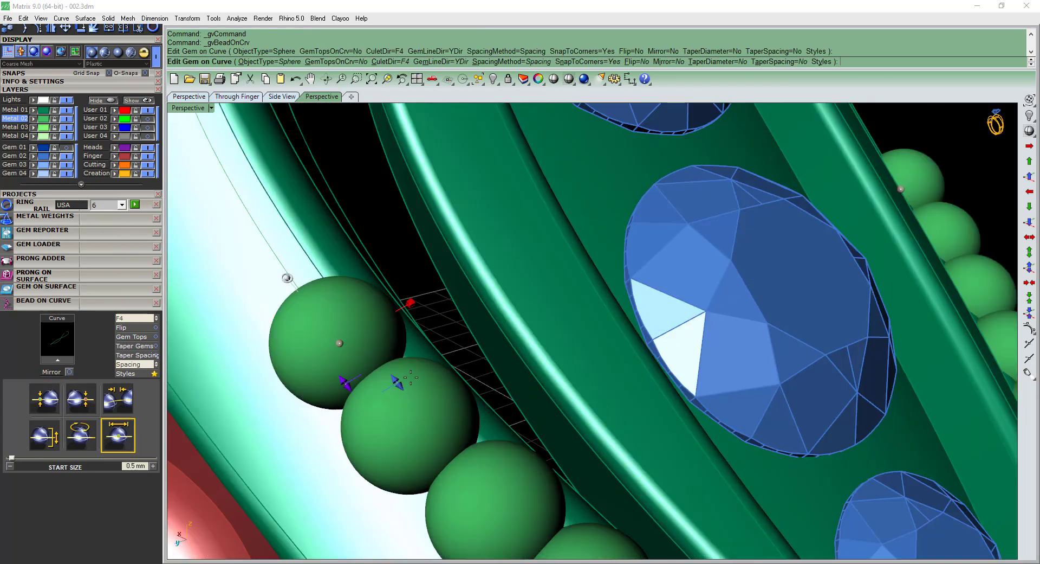
Set the start size of the inner-edge beads to 0.3 mm.
drag(397, 383, 388, 374)
scroll(410, 363, down, 6)
right_drag(410, 362, 407, 396)
scroll(408, 399, up, 4)
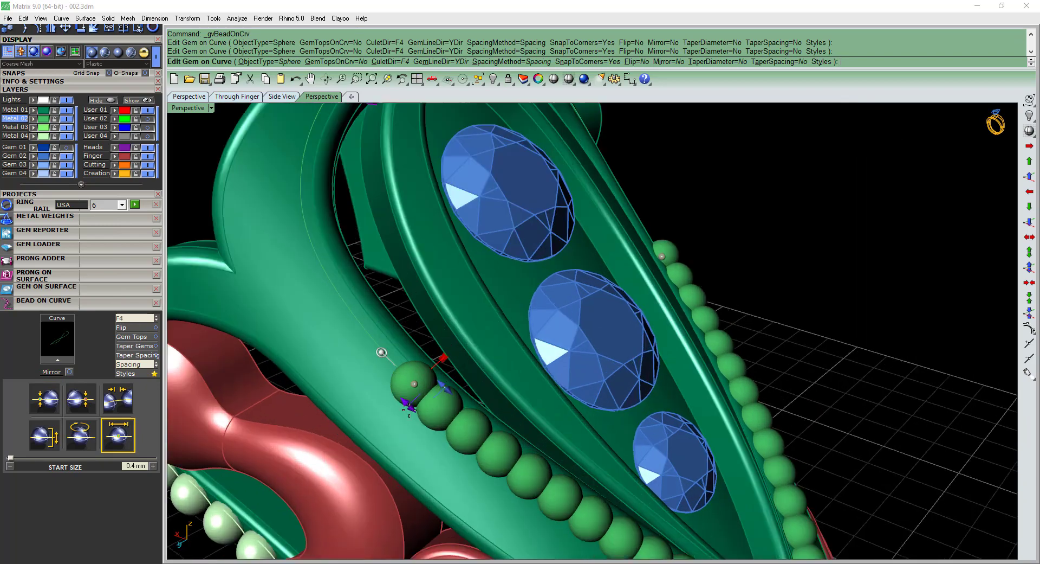
drag(413, 401, 443, 387)
scroll(445, 390, up, 2)
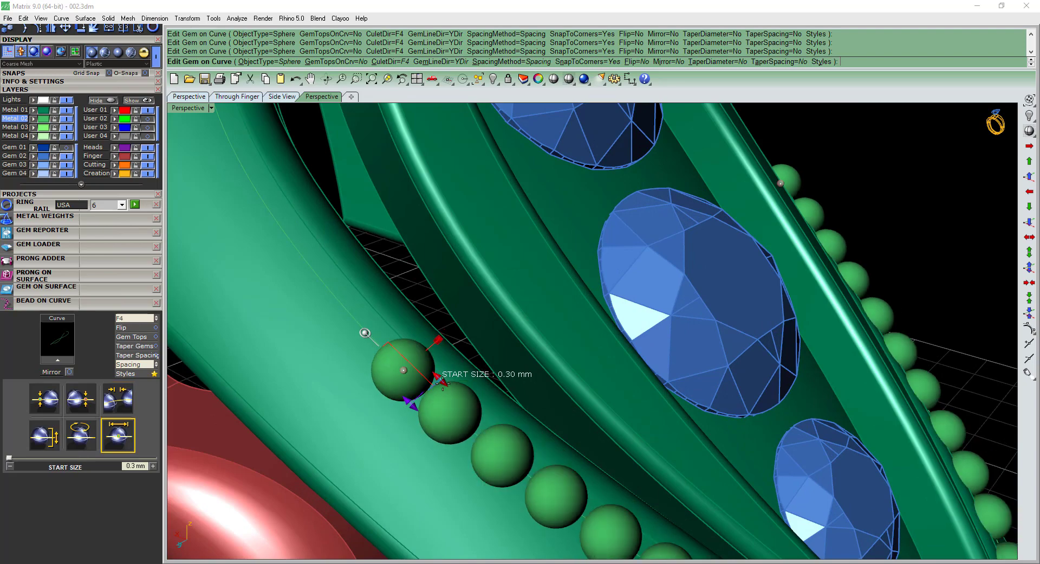
scroll(461, 400, down, 5)
scroll(445, 385, up, 4)
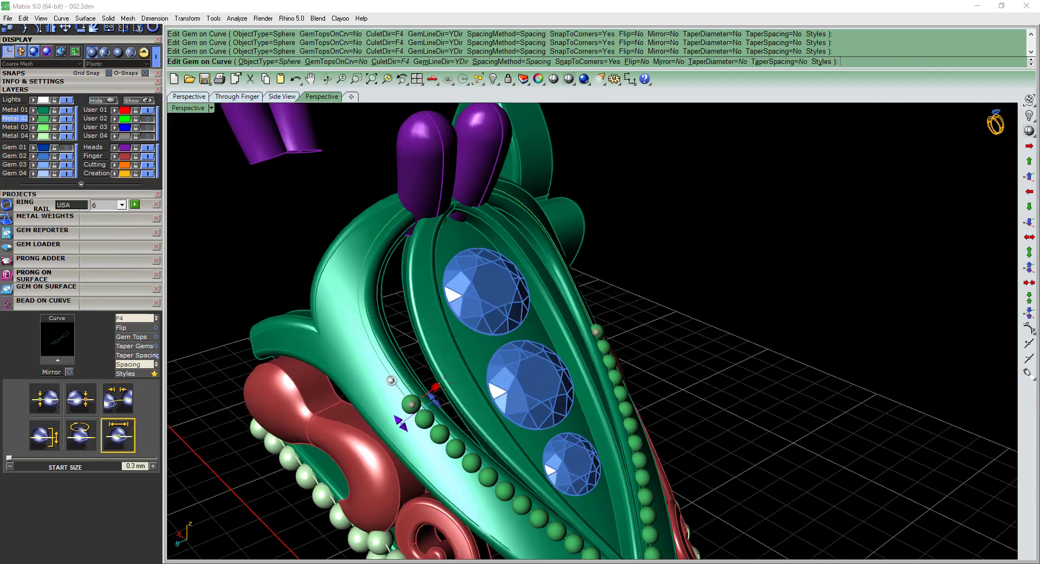
Move the bead row's start position to about 50.1%, at the pointed tip of the gem frame.
right_drag(445, 383, 417, 412)
scroll(460, 444, down, 4)
scroll(415, 380, up, 4)
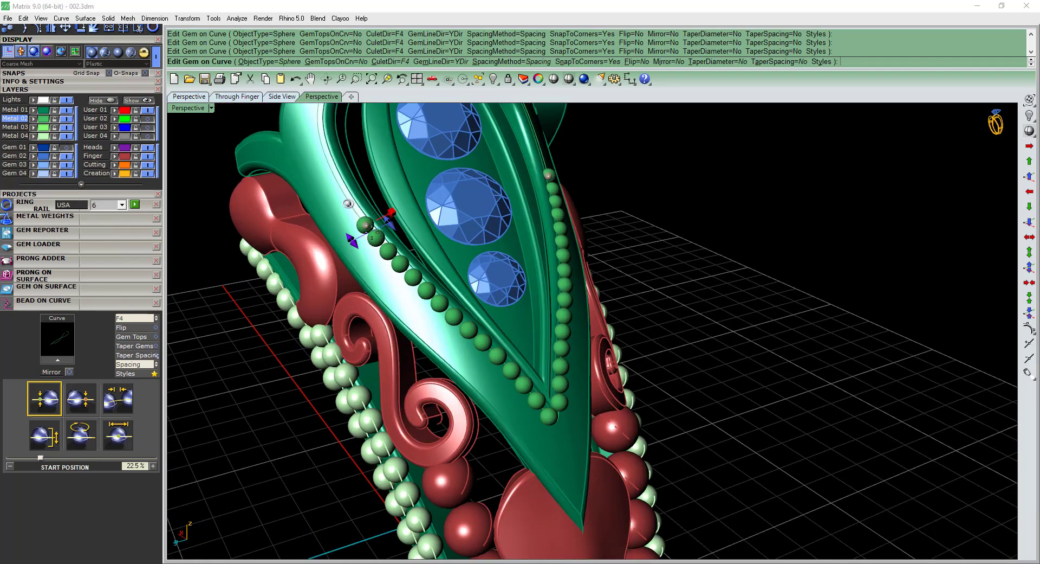
scroll(538, 443, up, 4)
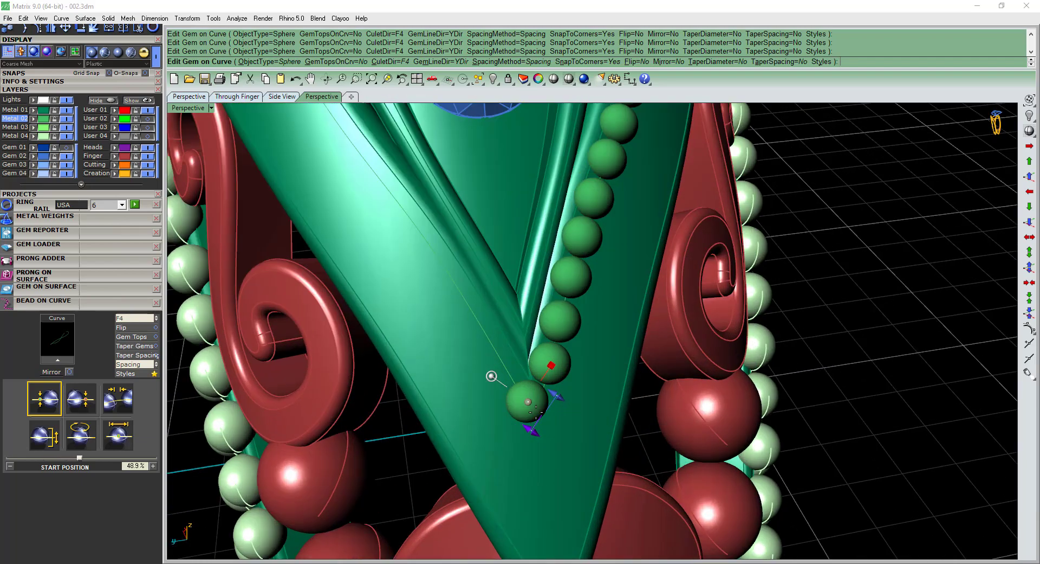
scroll(536, 411, down, 4)
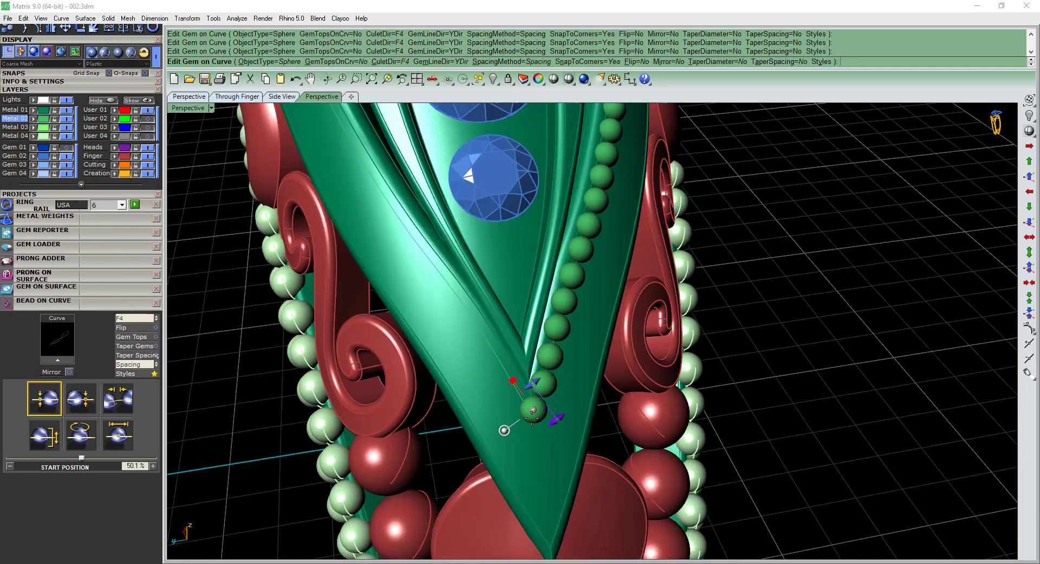
right_drag(533, 411, 416, 432)
Extend the bead row's end position to about 97.8%, beside the prongs, and create the beads.
scroll(445, 433, up, 5)
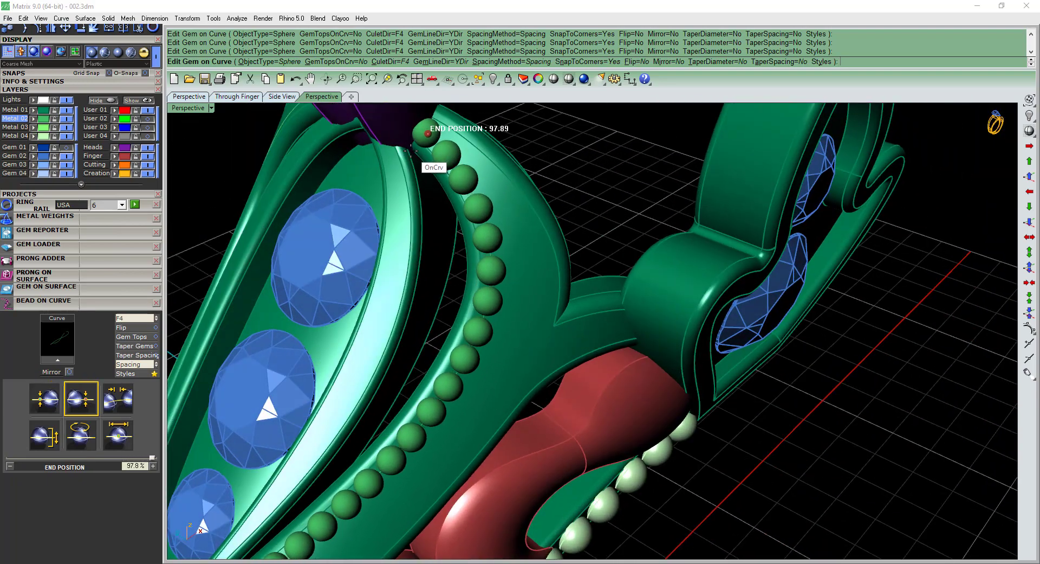
scroll(509, 274, down, 6)
right_drag(511, 321, 515, 296)
scroll(503, 361, down, 3)
right_click(502, 362)
Re-edit the inner-edge bead row and set its Z offset to 0.04 mm.
scroll(516, 295, up, 7)
double_click(509, 288)
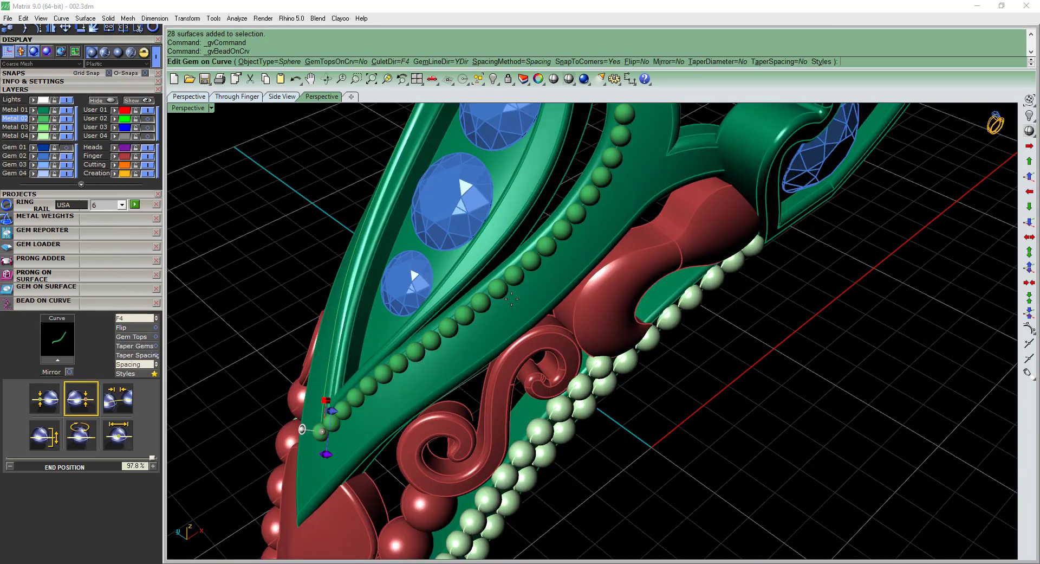
right_drag(479, 361, 442, 336)
scroll(435, 467, up, 7)
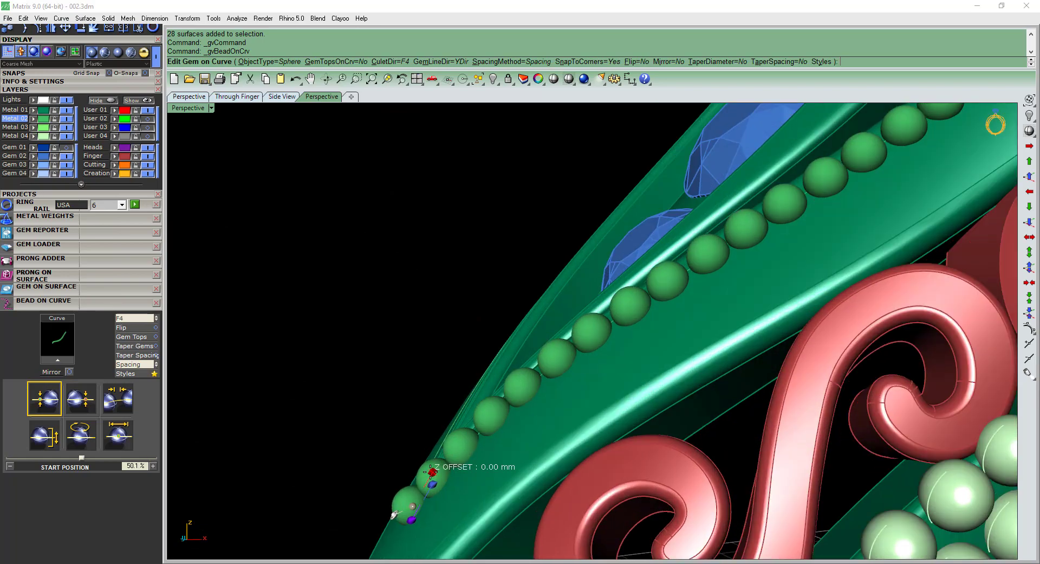
drag(432, 471, 427, 468)
right_click(428, 471)
scroll(480, 370, down, 3)
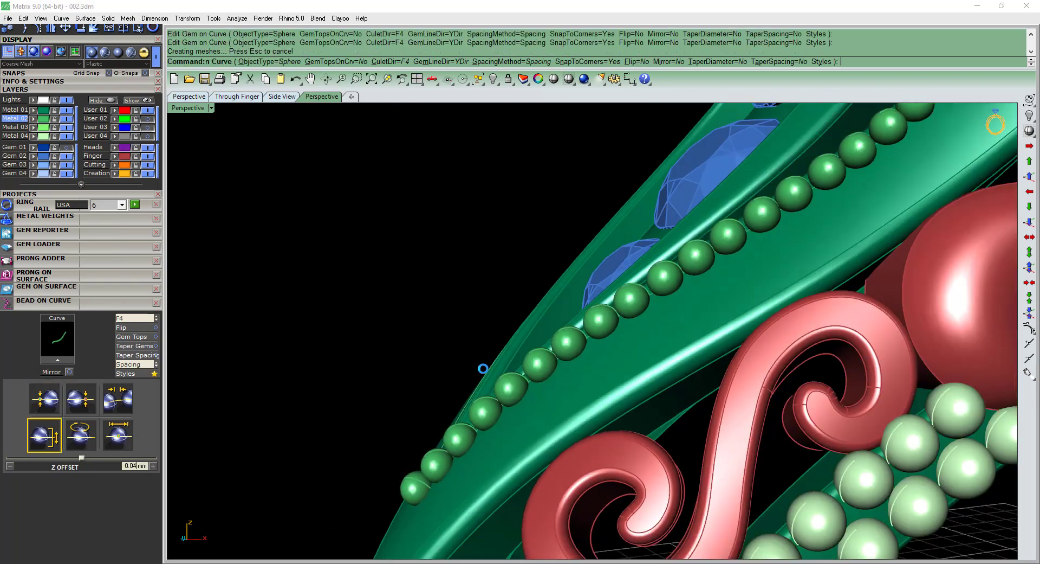
right_drag(483, 366, 529, 360)
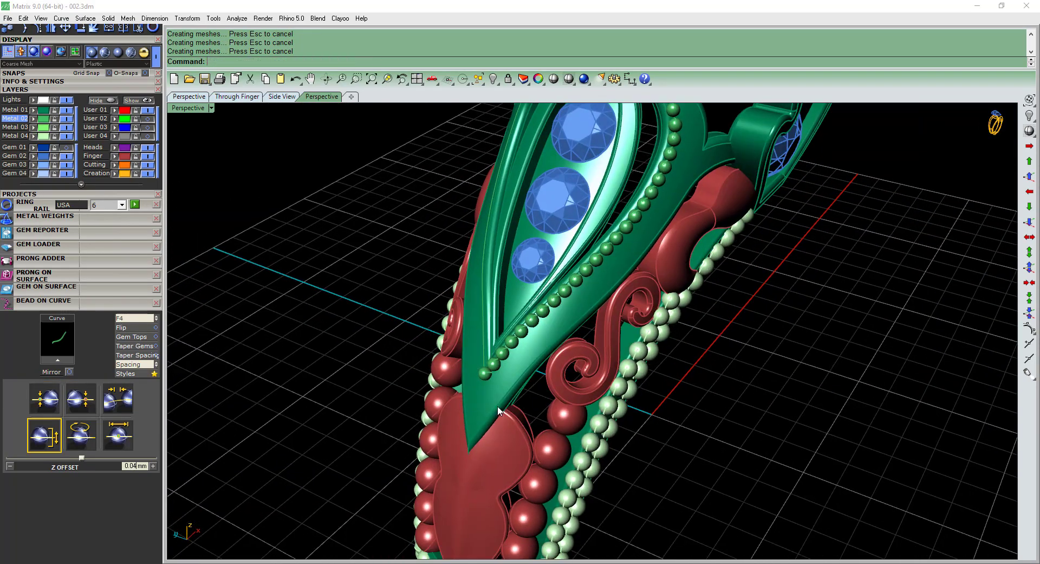
Duplicate the lower outer edge of the forked gem frame, running up from its pointed tip.
scroll(495, 402, up, 5)
text(de)
key(Return)
click(493, 413)
scroll(493, 412, down, 2)
right_click(478, 458)
Pull the duplicated outer edge curve onto the gem frame's top surface.
mouse_move(494, 414)
right_down()
mouse_move(478, 458)
mouse_move(506, 421)
mouse_move(544, 408)
mouse_move(511, 417)
right_up()
scroll(510, 417, up, 6)
text(pu)
key(Return)
click(486, 399)
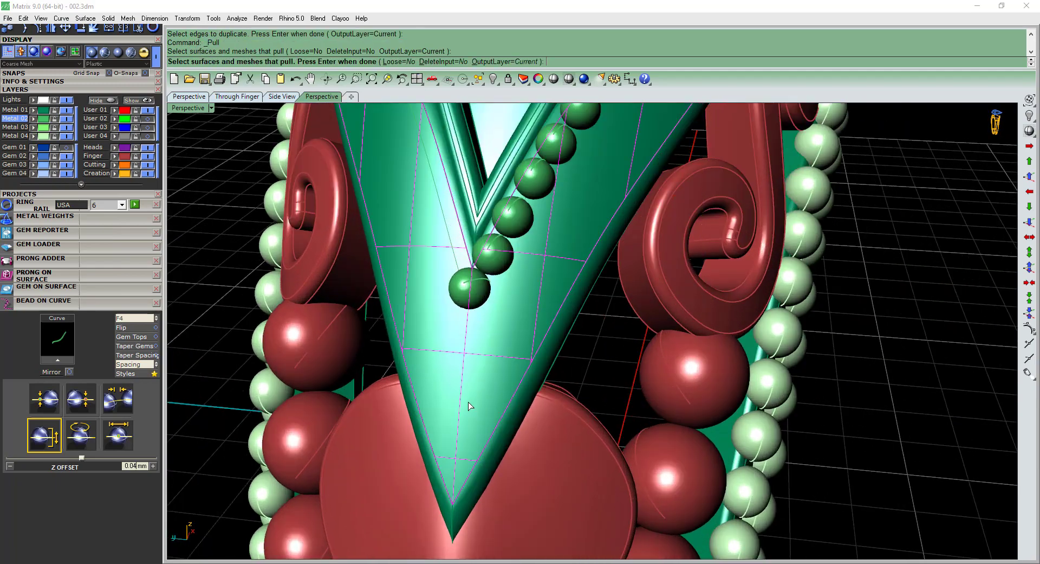
scroll(468, 402, down, 7)
shift+right_drag(597, 252, 553, 428)
right_drag(613, 363, 583, 347)
scroll(583, 349, up, 3)
right_click(583, 349)
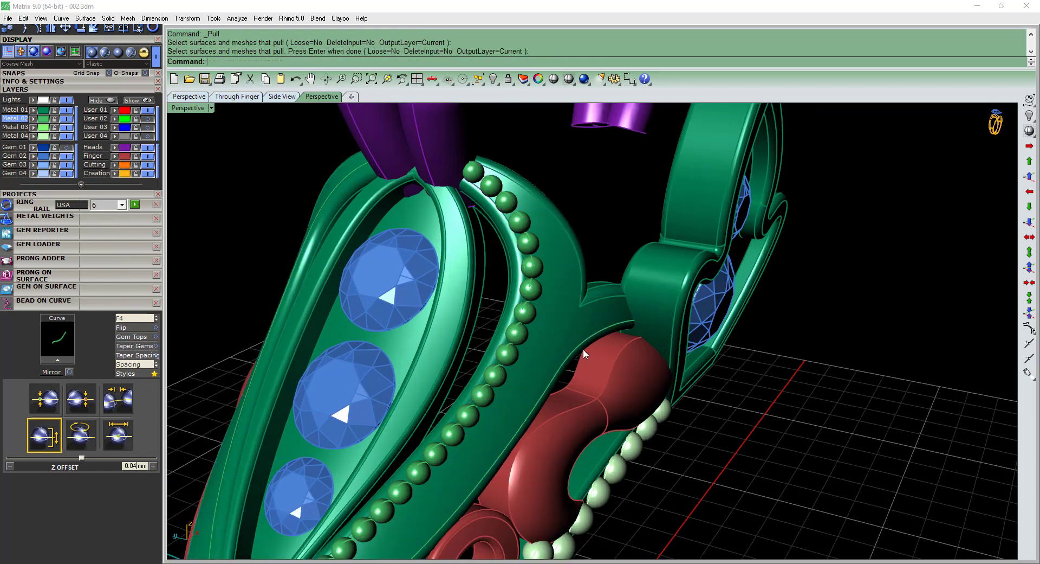
Offset the pulled curve by 0.05 on the frame's surface with the direction flipped, and delete the original curve.
click(580, 345)
right_click(579, 343)
text(os)
key(Return)
click(570, 335)
scroll(568, 335, up, 3)
text(f)
key(Return)
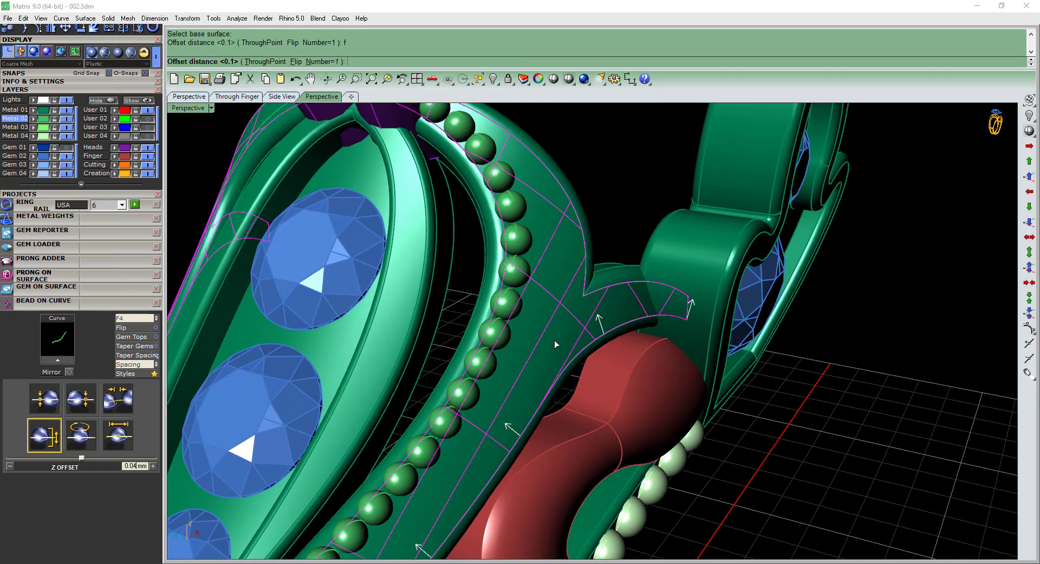
text(0.15)
key(Return)
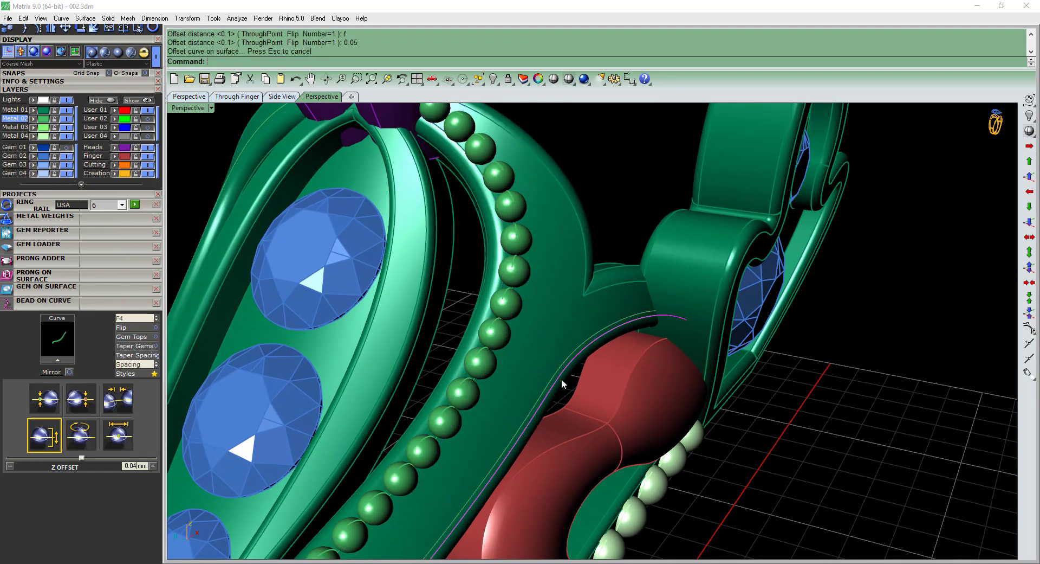
key(Delete)
Lay beads along the offset outer-edge curve and set their start size to 0.3 mm.
click(608, 324)
click(611, 326)
right_click(613, 325)
shift+right_drag(558, 355, 573, 309)
click(58, 360)
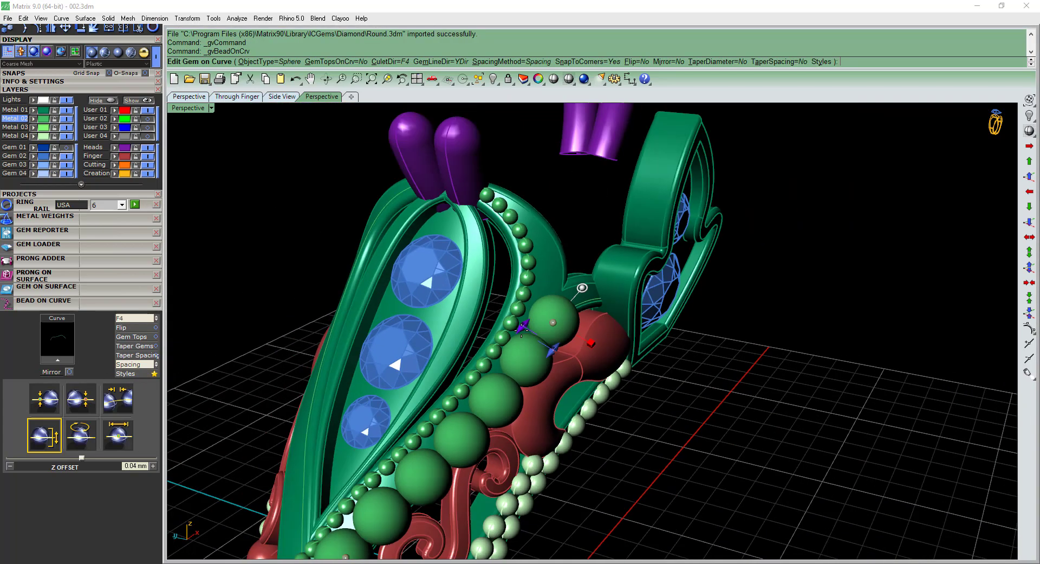
scroll(588, 245, up, 5)
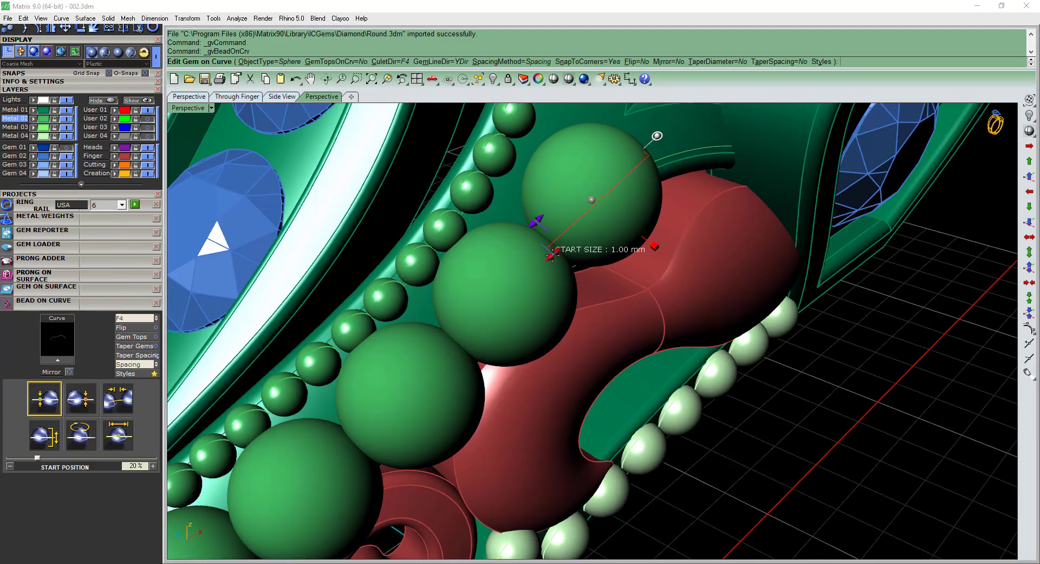
drag(552, 255, 586, 218)
scroll(587, 191, up, 5)
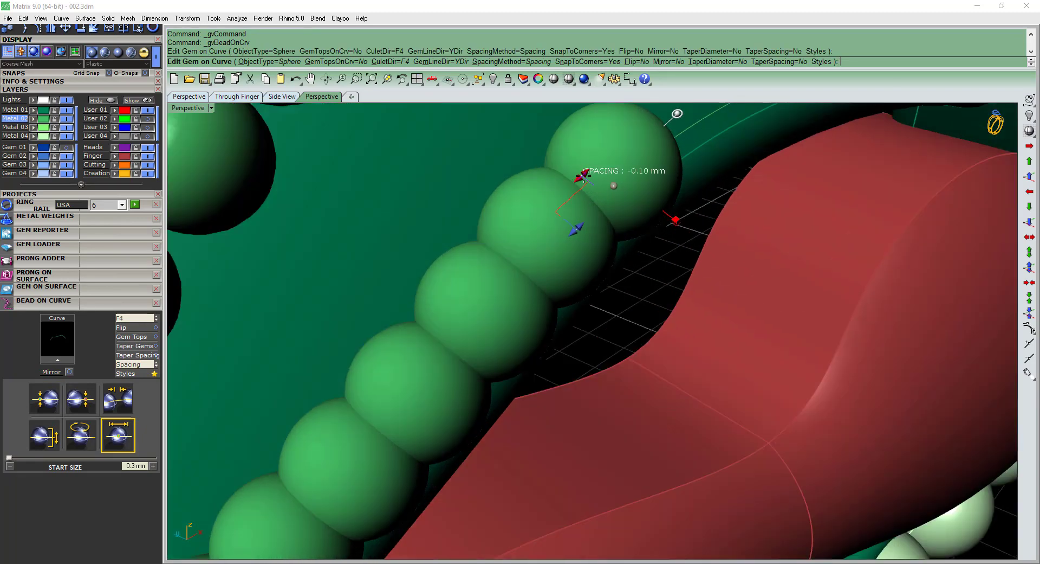
Widen the spacing of the outer-edge beads and move the row's start position up against the side gem frame.
drag(584, 172, 707, 210)
scroll(583, 273, down, 5)
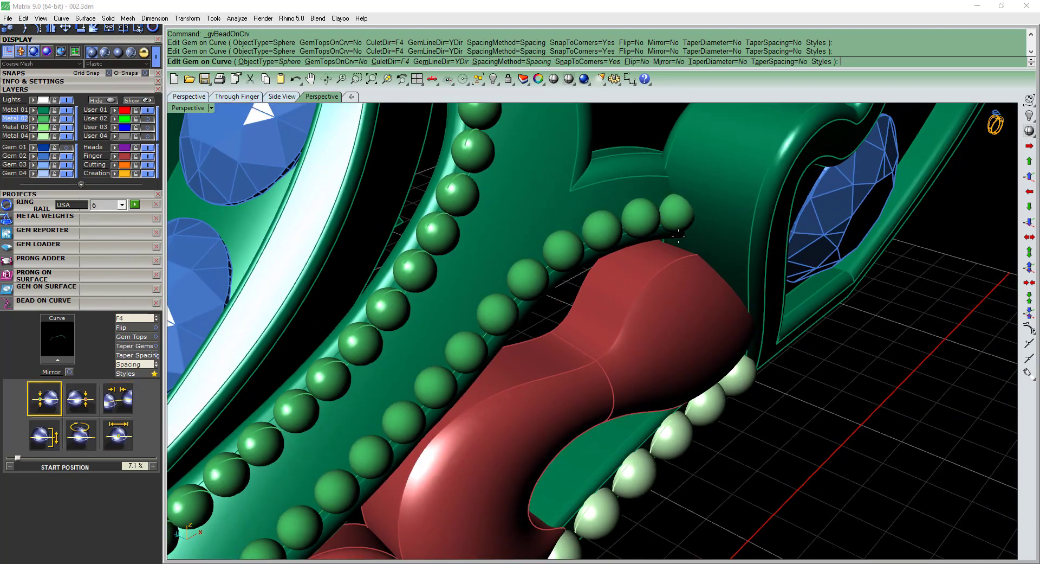
scroll(679, 236, down, 6)
right_drag(558, 337, 590, 326)
scroll(672, 213, up, 6)
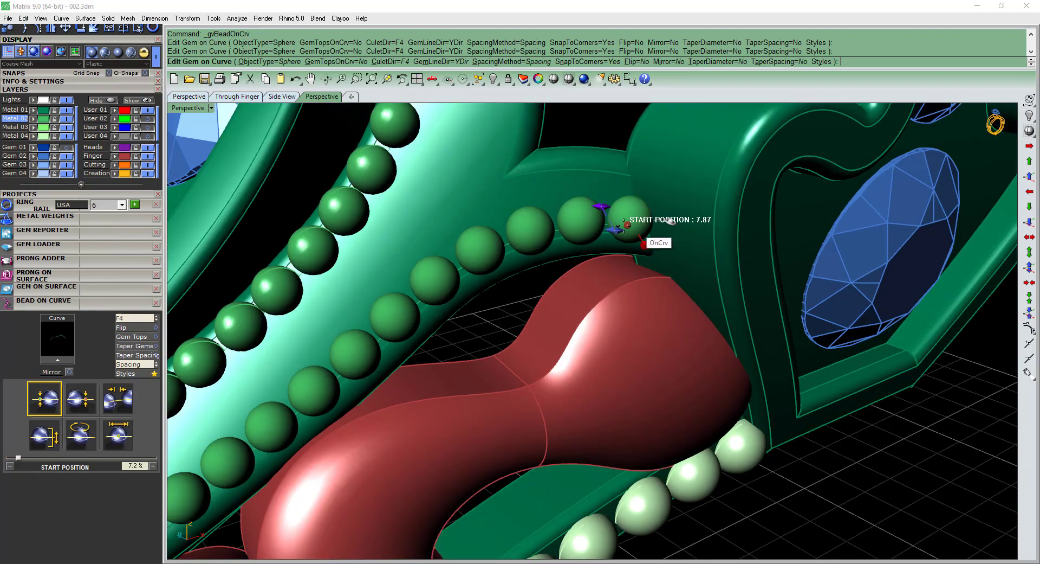
drag(671, 220, 682, 222)
scroll(644, 225, down, 8)
Set the outer bead row's end position to about 99.3%, at the frame's pointed tip, and create the beads.
right_drag(504, 336, 607, 296)
scroll(544, 275, up, 5)
drag(551, 275, 455, 441)
right_drag(455, 441, 515, 456)
scroll(553, 459, up, 3)
scroll(552, 459, up, 2)
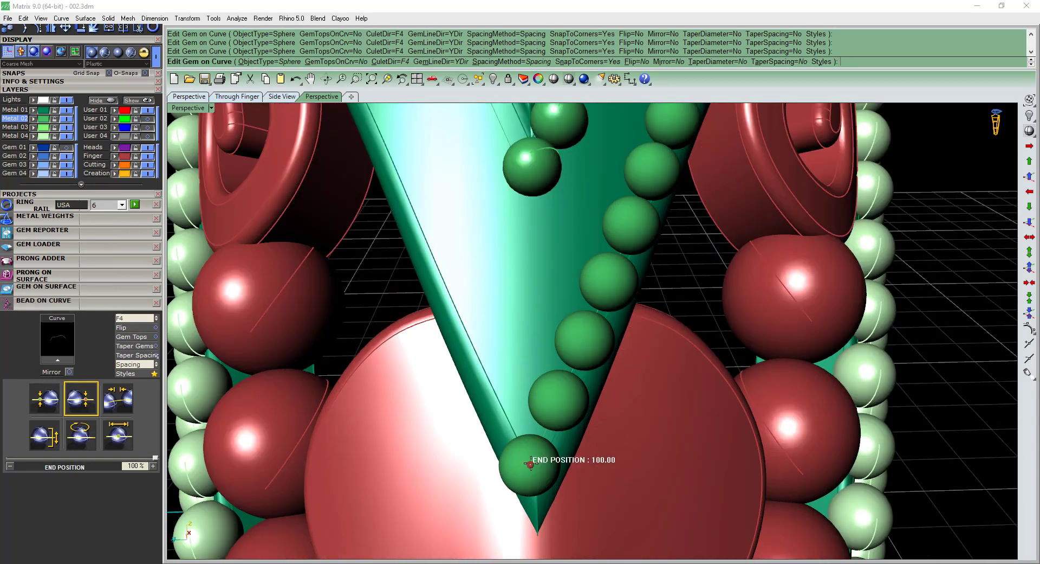
drag(536, 455, 535, 454)
scroll(542, 454, down, 8)
right_drag(623, 352, 539, 393)
scroll(647, 293, up, 4)
right_click(646, 294)
Hide the leftover construction curves around the bead rows.
scroll(646, 294, down, 3)
shift+right_drag(646, 294, 551, 405)
scroll(628, 313, down, 5)
scroll(608, 314, up, 5)
click(608, 313)
scroll(607, 314, down, 6)
key(F4)
scroll(610, 315, up, 3)
key(ctrl+h)
scroll(598, 312, down, 5)
scroll(618, 275, up, 5)
right_drag(618, 274, 576, 289)
scroll(574, 290, up, 5)
Duplicate the upper outer edges of the forked frame's shoulder and connecting arm, and join them into one curve.
text(de)
key(Return)
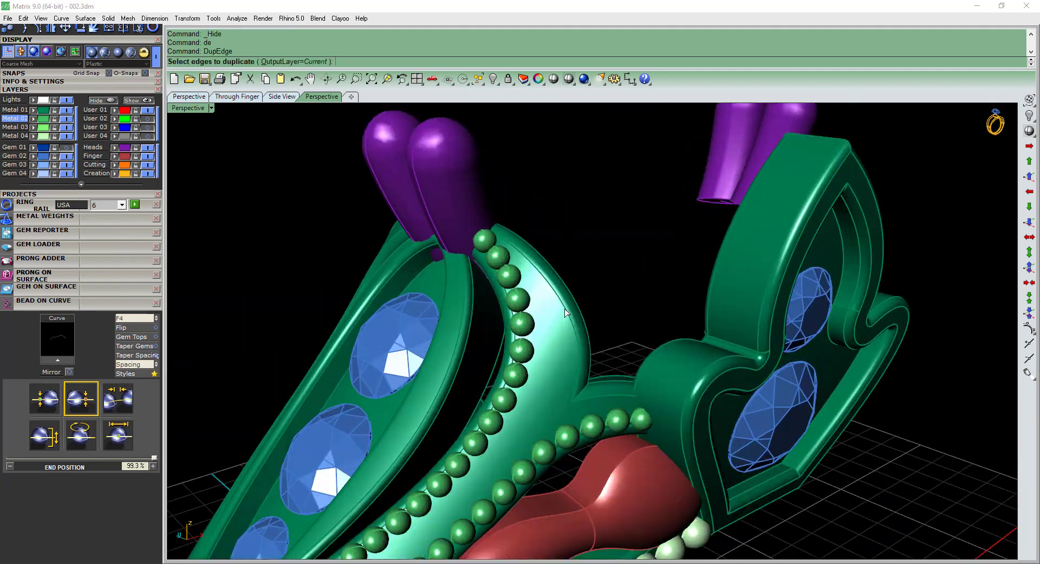
click(564, 308)
click(584, 401)
right_drag(584, 401, 605, 337)
key(Return)
key(ctrl+j)
scroll(599, 358, down, 4)
key(Escape)
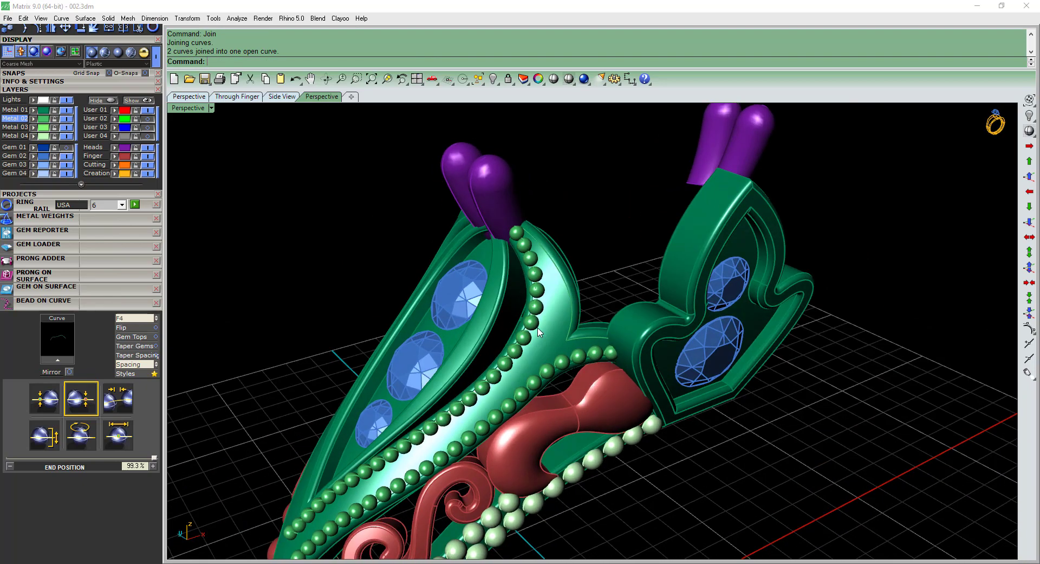
Start duplicating edges on the side gem frame, picking the inner and outer rim edges on the half nearest the band.
scroll(502, 315, down, 2)
scroll(613, 358, up, 2)
right_drag(613, 385, 551, 368)
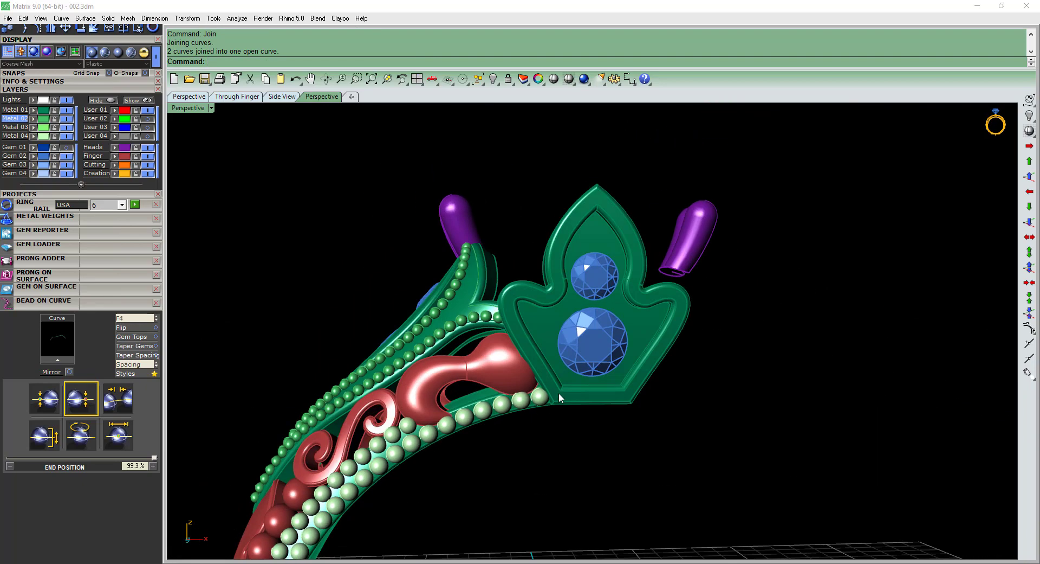
scroll(550, 307, up, 5)
text(e)
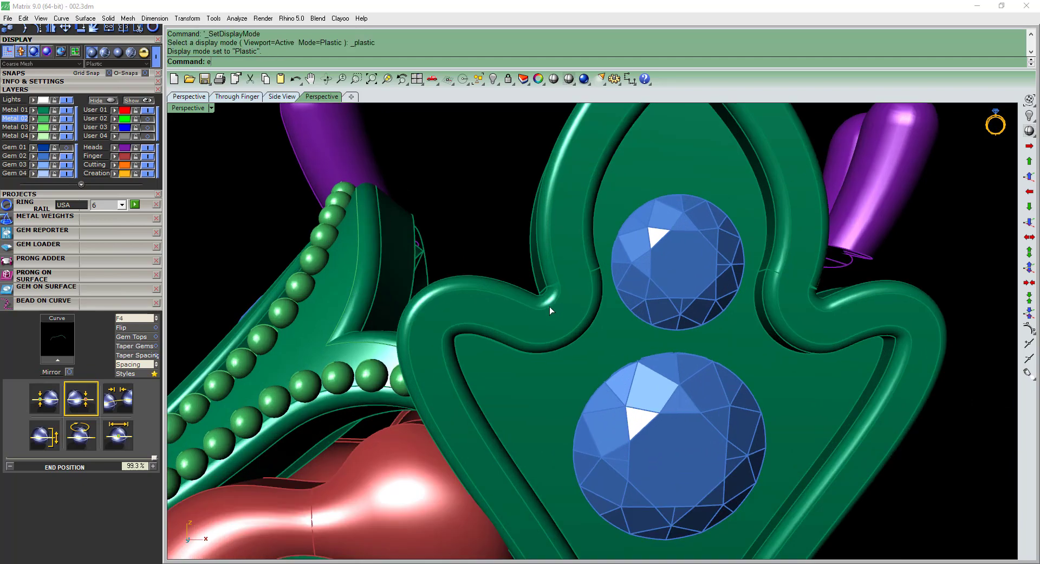
click(550, 307)
key(Escape)
text(de)
key(Return)
key(Return)
key(Return)
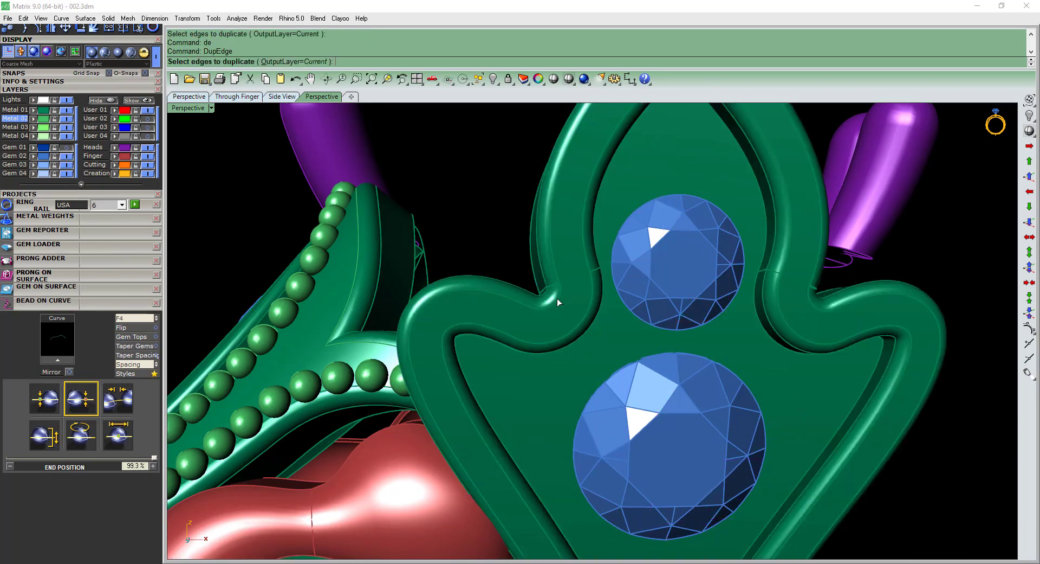
click(557, 298)
click(559, 279)
click(588, 264)
click(589, 287)
Add the inner and outer rim edges on the far half of the side gem frame to the edge duplication.
scroll(589, 287, down, 6)
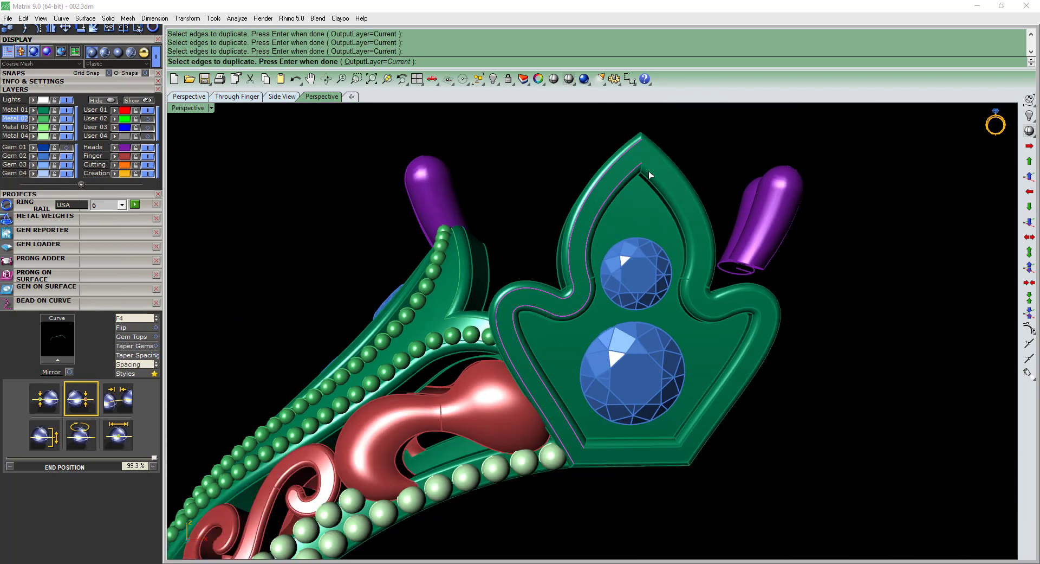
click(650, 173)
click(669, 161)
scroll(709, 293, up, 4)
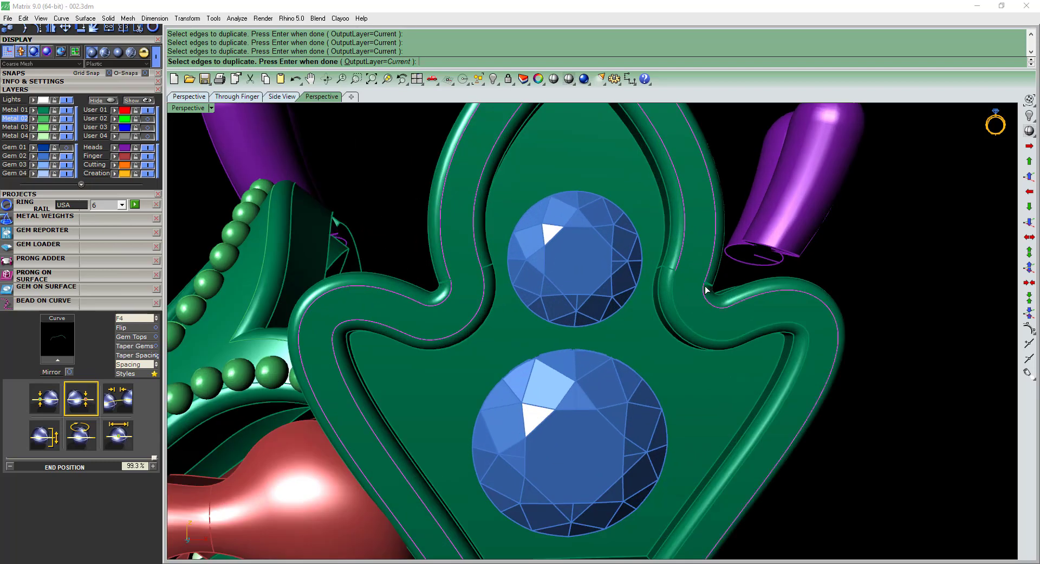
scroll(707, 290, up, 5)
click(697, 291)
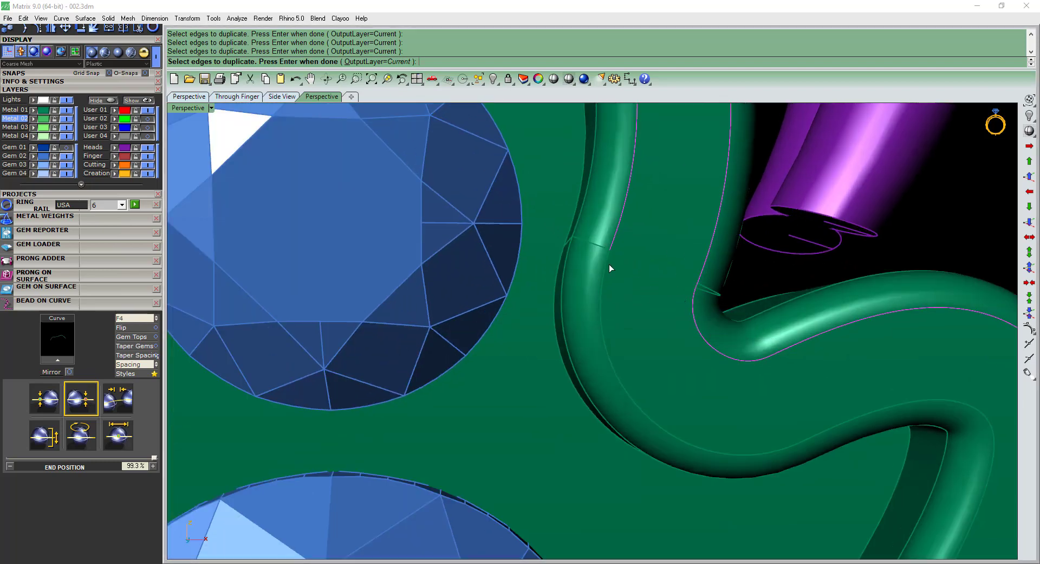
Add the inner and outer rim edges along the side gem frame's straight base to the edge duplication.
scroll(608, 268, down, 3)
scroll(773, 317, down, 5)
scroll(645, 481, up, 5)
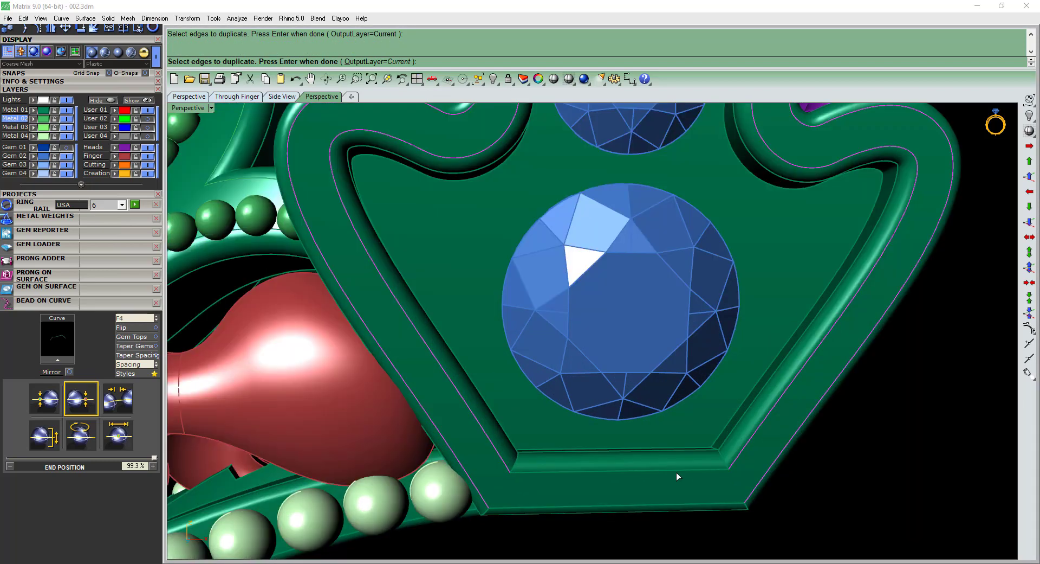
click(678, 470)
click(733, 499)
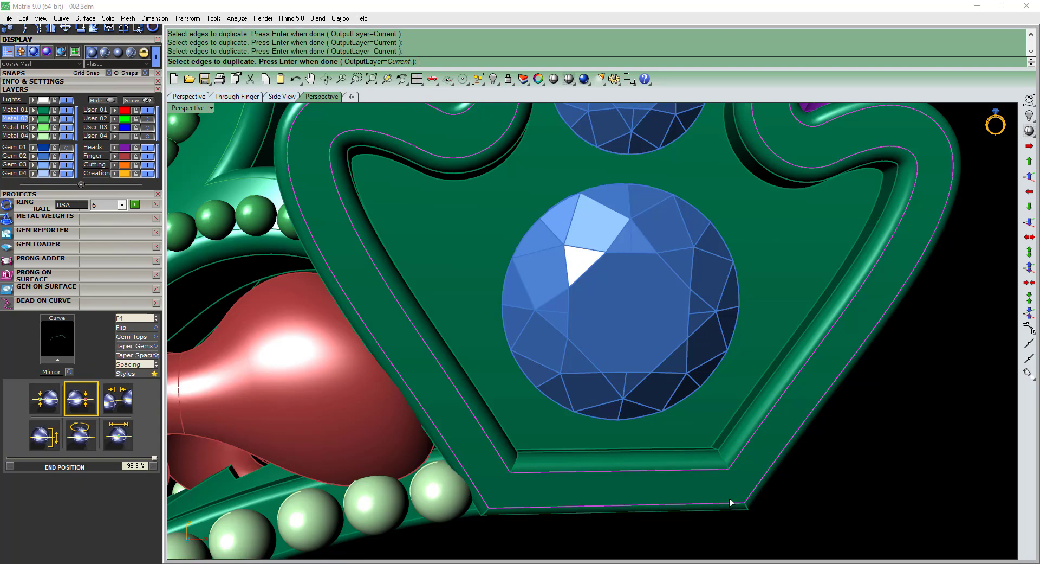
Finish duplicating the side gem frame's rim edges and join the duplicates into closed inner and outer curves.
scroll(645, 444, down, 4)
scroll(516, 311, up, 5)
scroll(688, 228, up, 2)
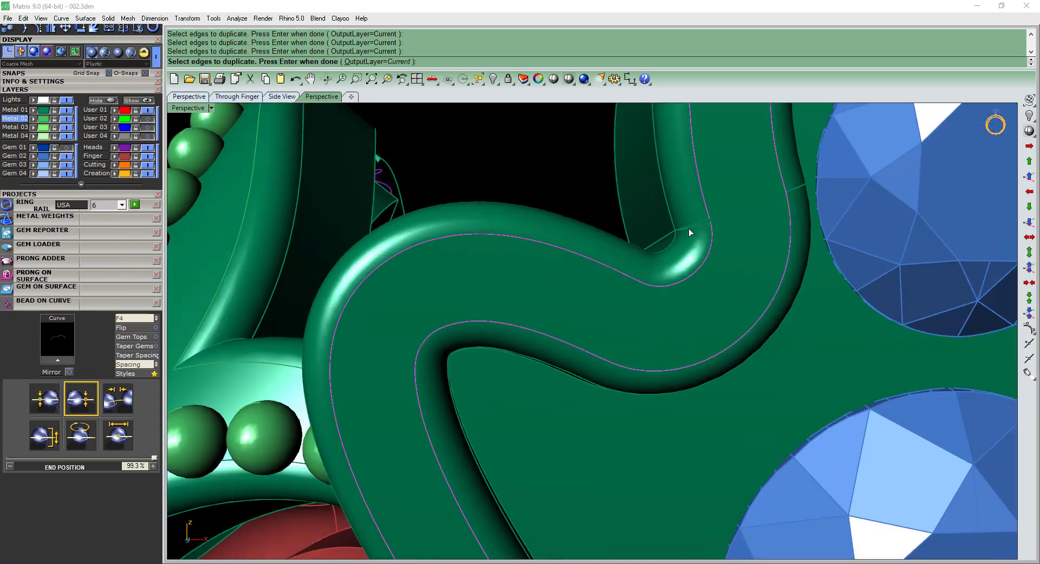
scroll(688, 228, up, 3)
scroll(714, 260, down, 5)
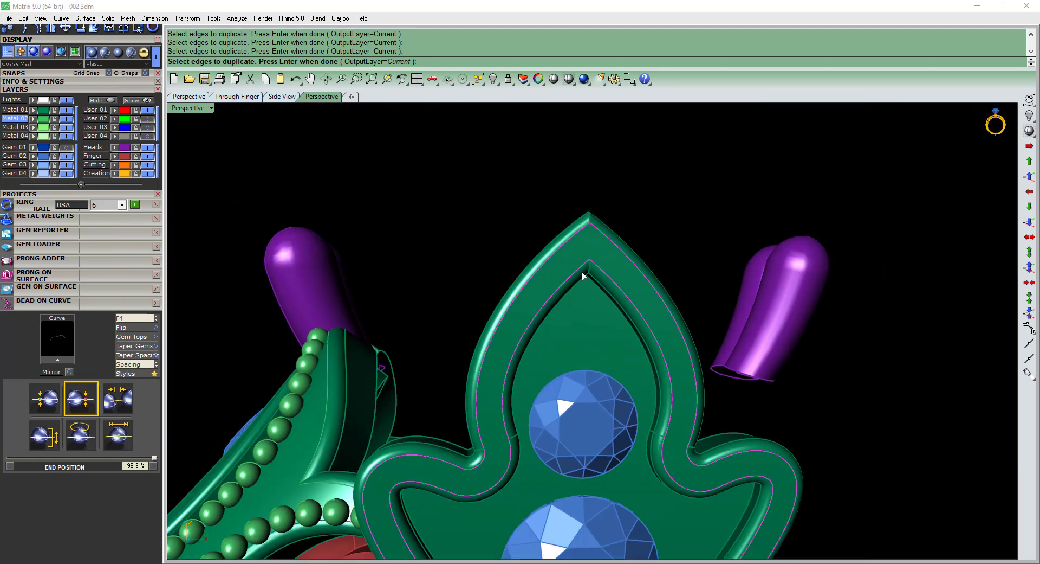
scroll(649, 333, up, 4)
scroll(597, 399, down, 6)
scroll(677, 376, up, 1)
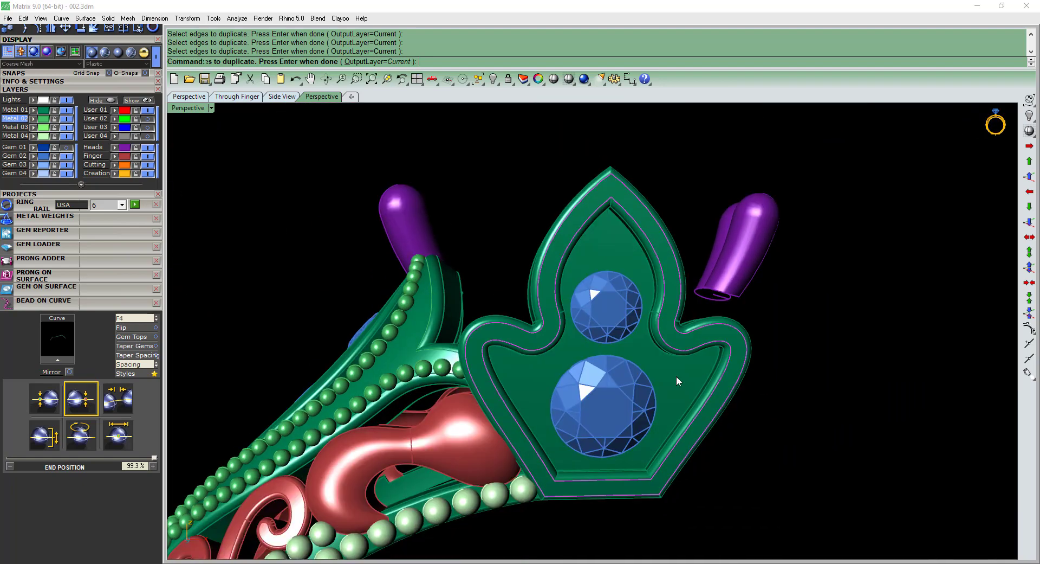
key(Return)
scroll(687, 341, up, 1)
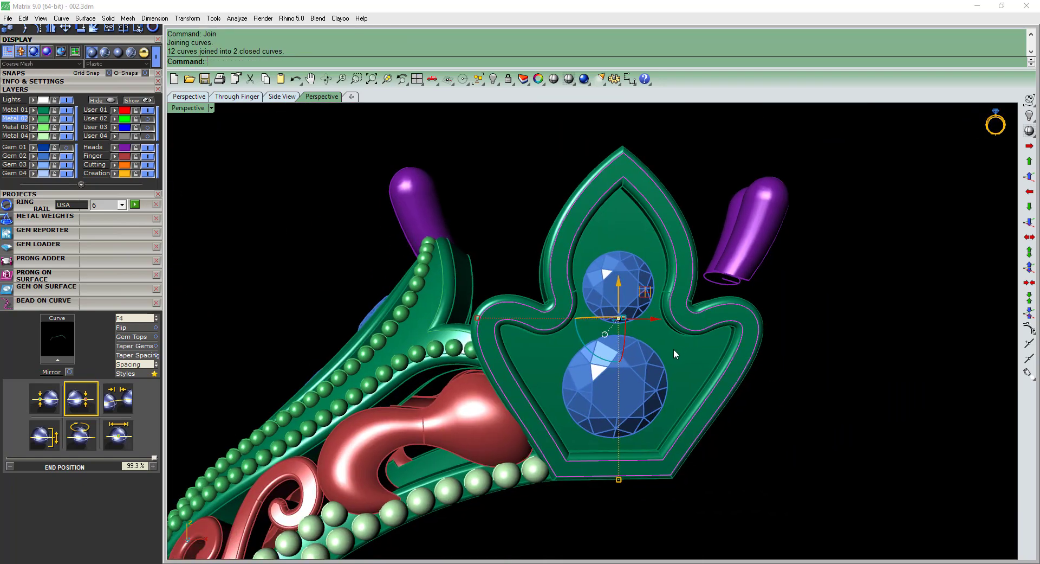
Try a mean curve between the joined inner and outer rim curves of the side gem frame.
scroll(674, 471, up, 4)
scroll(672, 471, down, 2)
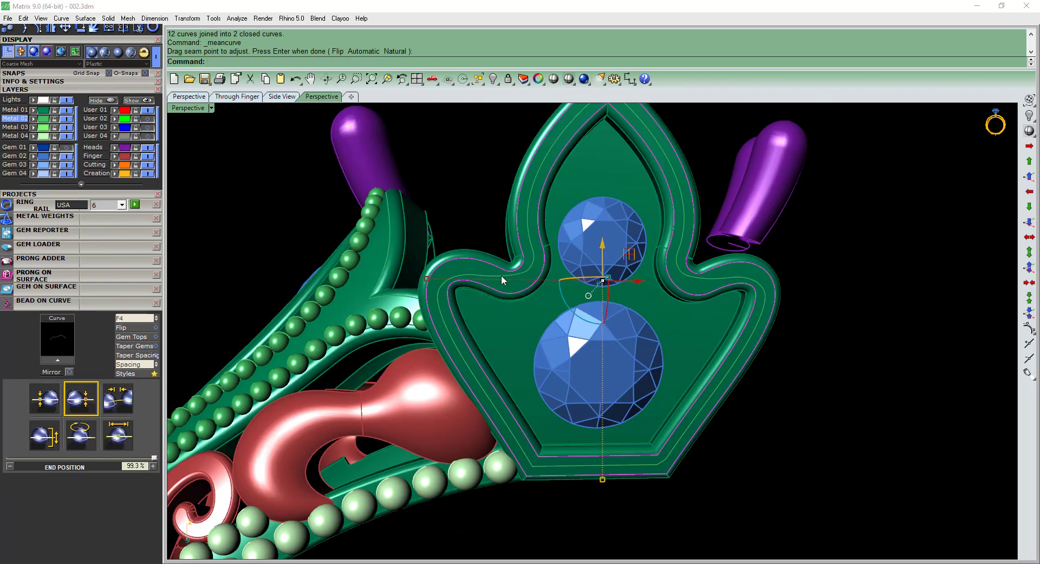
right_drag(645, 407, 674, 326)
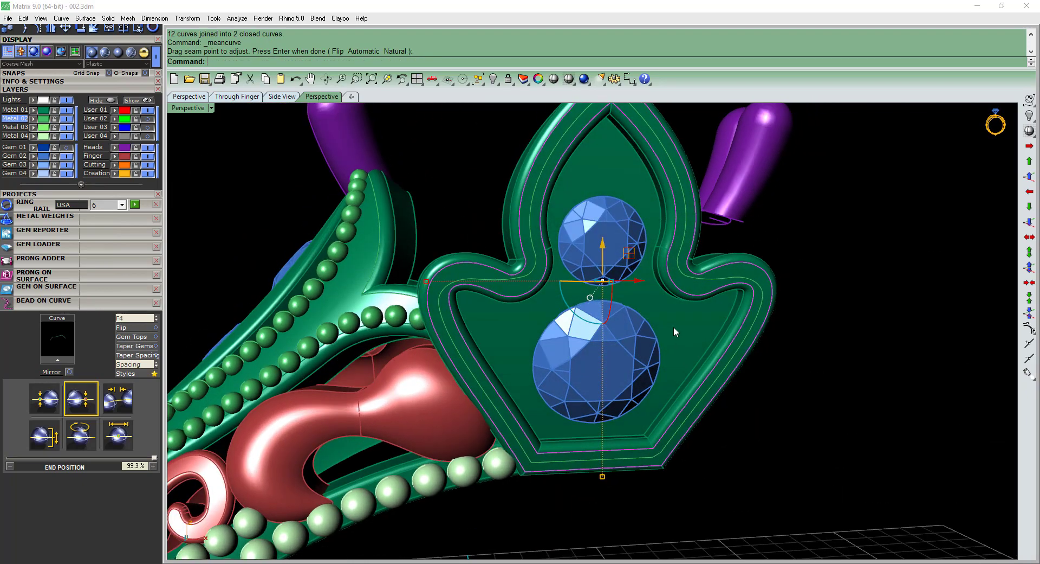
key(ctrl+z)
scroll(535, 271, up, 6)
key(Escape)
Try to offset the inner rim curve by 0.4 along the side gem frame's front face.
click(551, 272)
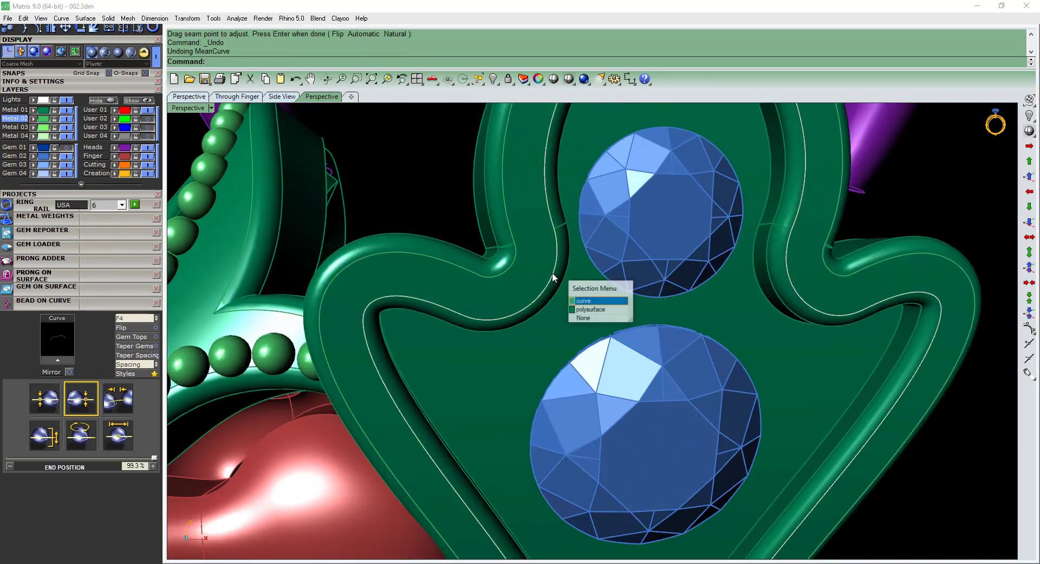
right_click(551, 272)
scroll(547, 274, up, 2)
scroll(545, 278, up, 2)
key(F5)
click(539, 271)
right_drag(517, 253, 525, 314)
text(0.4)
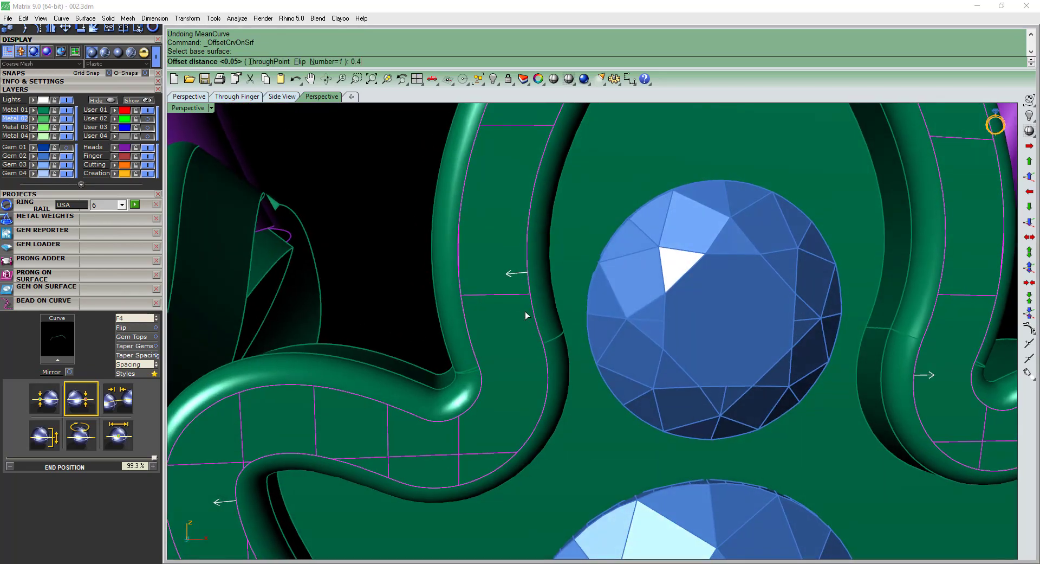
key(Return)
scroll(526, 311, down, 5)
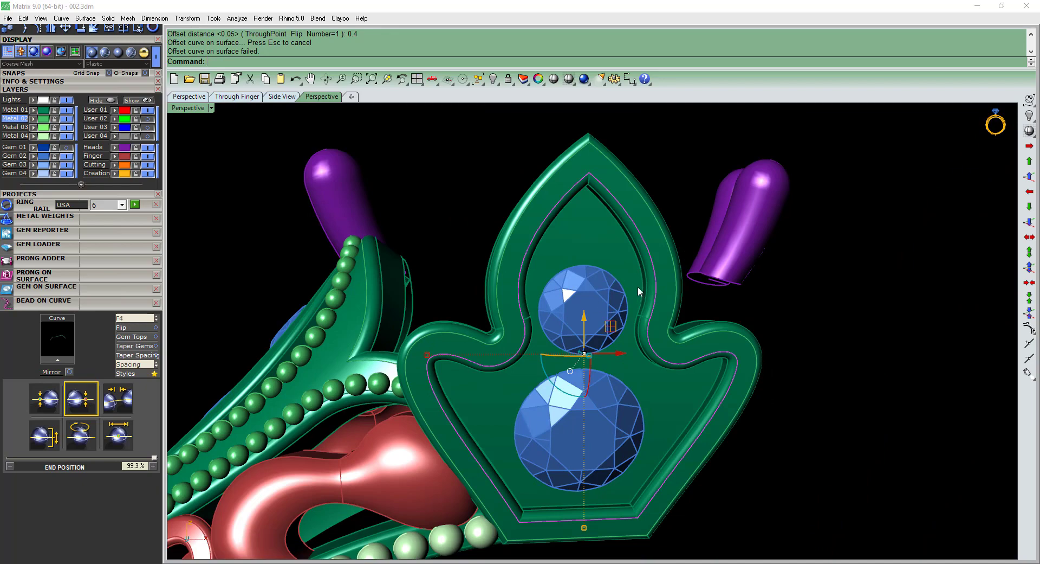
key(ctrl+z)
In the front view, join all the visible curves and select the side gem frame's inner rim curve.
key(ctrl+F2)
scroll(547, 327, up, 3)
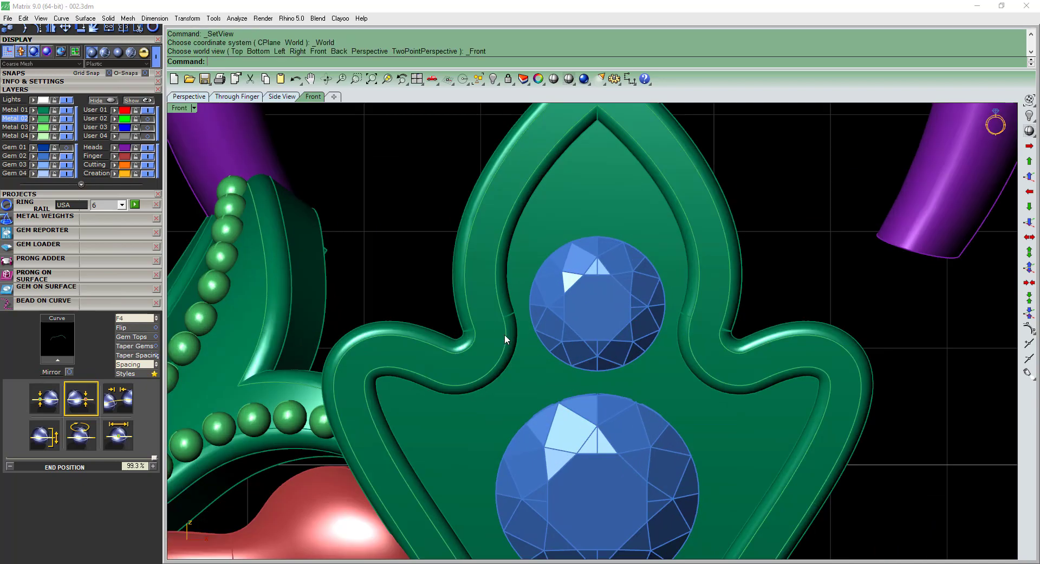
click(505, 333)
click(508, 317)
key(Escape)
key(ctrl+shift+c)
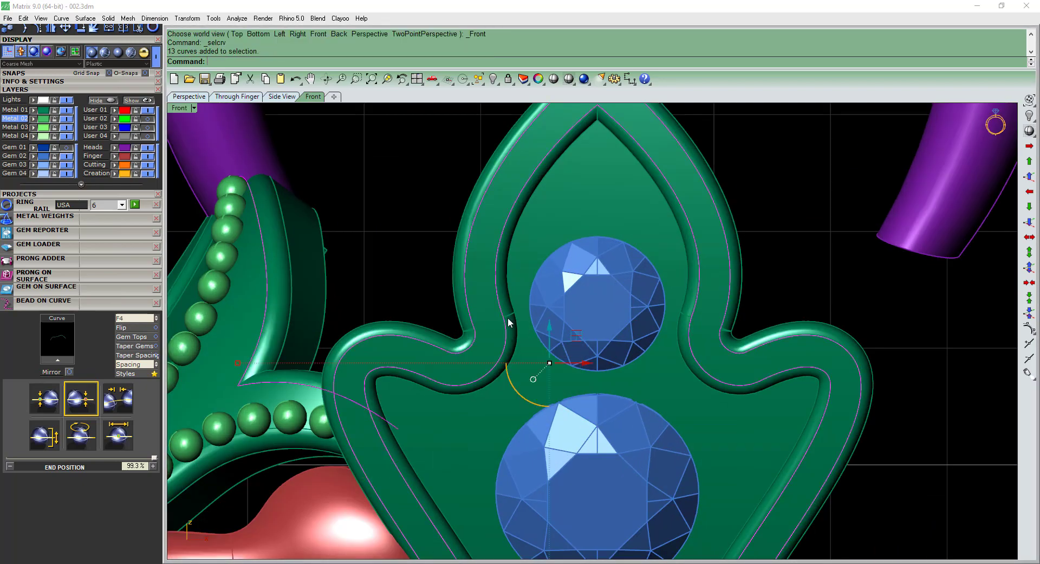
scroll(508, 317, up, 5)
key(ctrl+j)
click(508, 314)
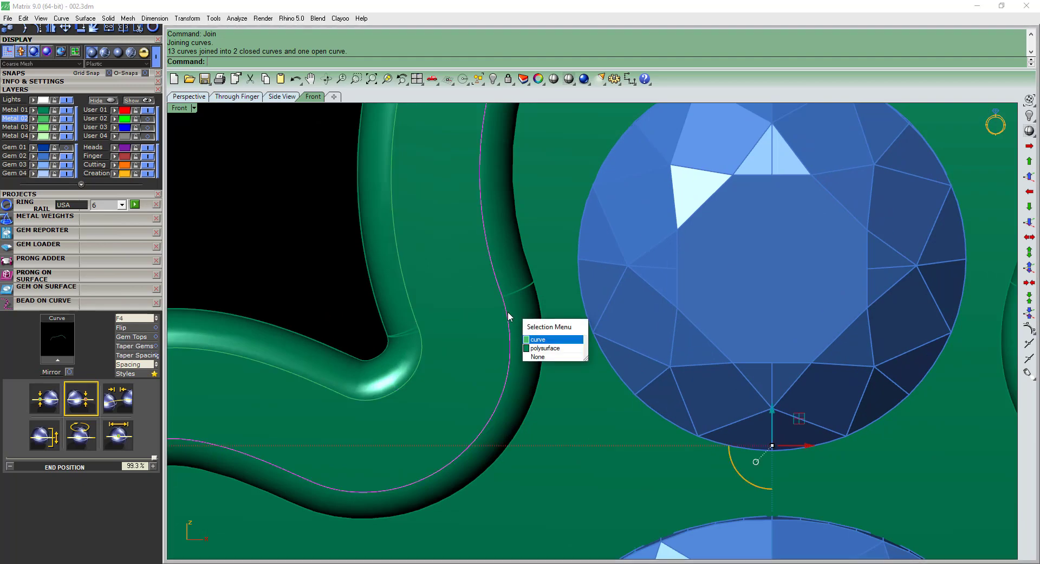
scroll(508, 314, down, 8)
text(s)
key(Return)
scroll(494, 307, up, 6)
text(f)
key(Return)
key(Return)
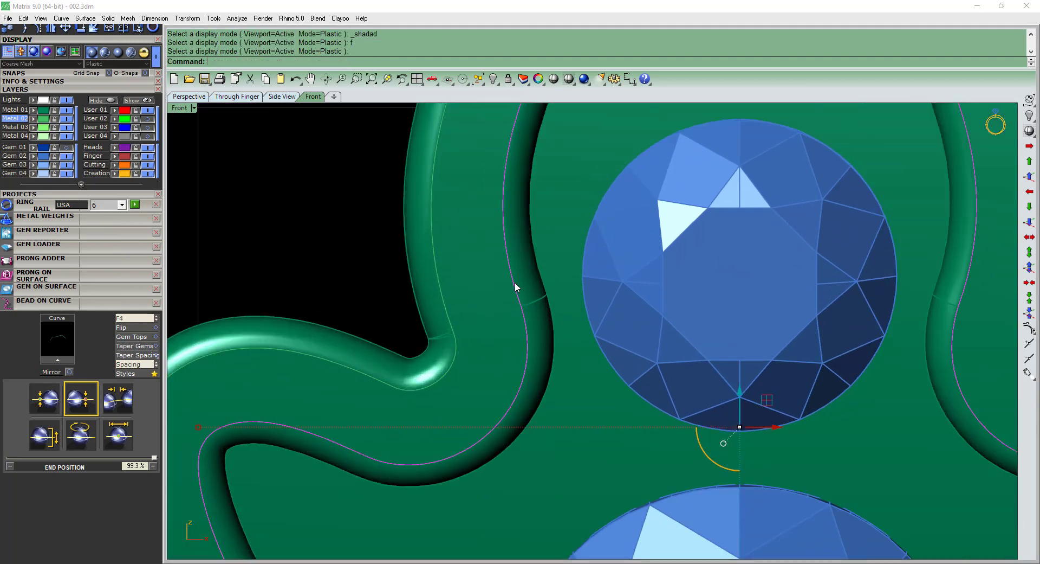
Start offsetting the selected inner rim curve of the side gem frame, with the distance set to 0.1.
text(of)
key(Return)
scroll(514, 286, up, 3)
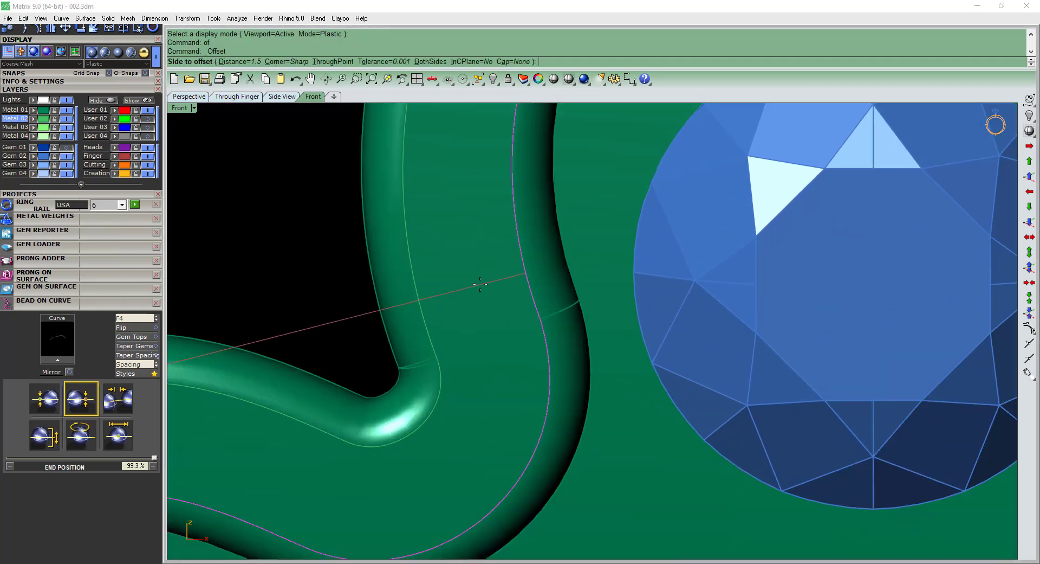
text(0.2)
key(Return)
text(0.1)
key(Return)
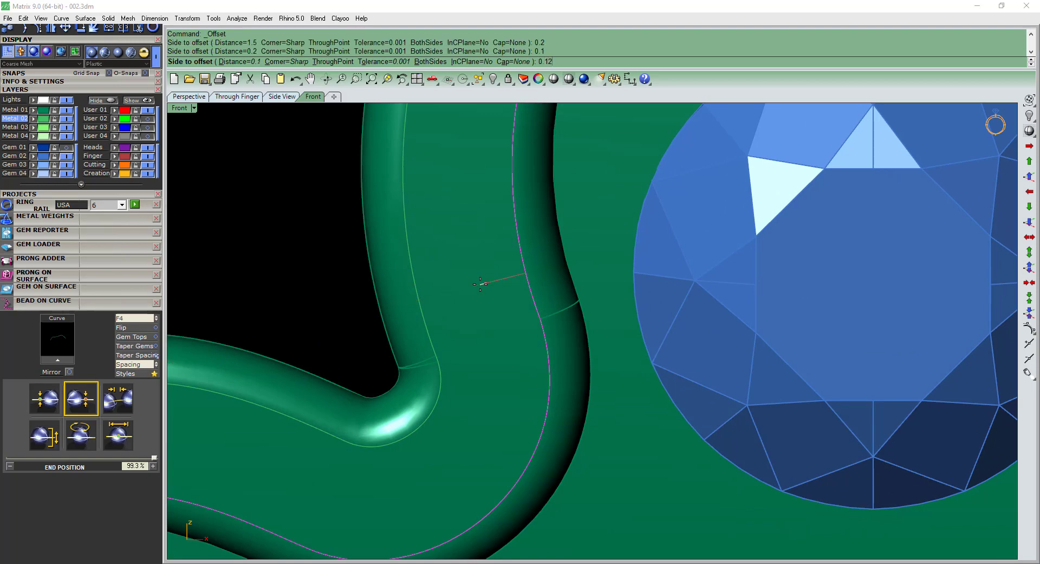
Offset the leaf-shaped centrepiece's inner rim curve by 0.12 toward the middle of the rim and delete the original curve.
key(Return)
click(480, 283)
scroll(475, 274, down, 4)
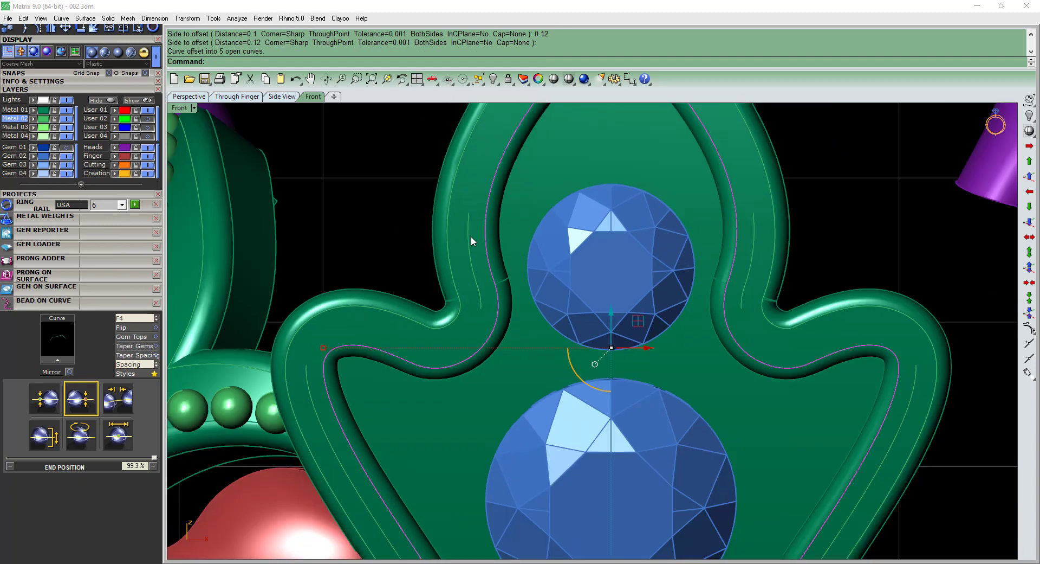
scroll(470, 237, up, 2)
key(Delete)
Try to join the offset curve pieces on the centrepiece rim into one curve.
click(467, 236)
scroll(484, 303, down, 6)
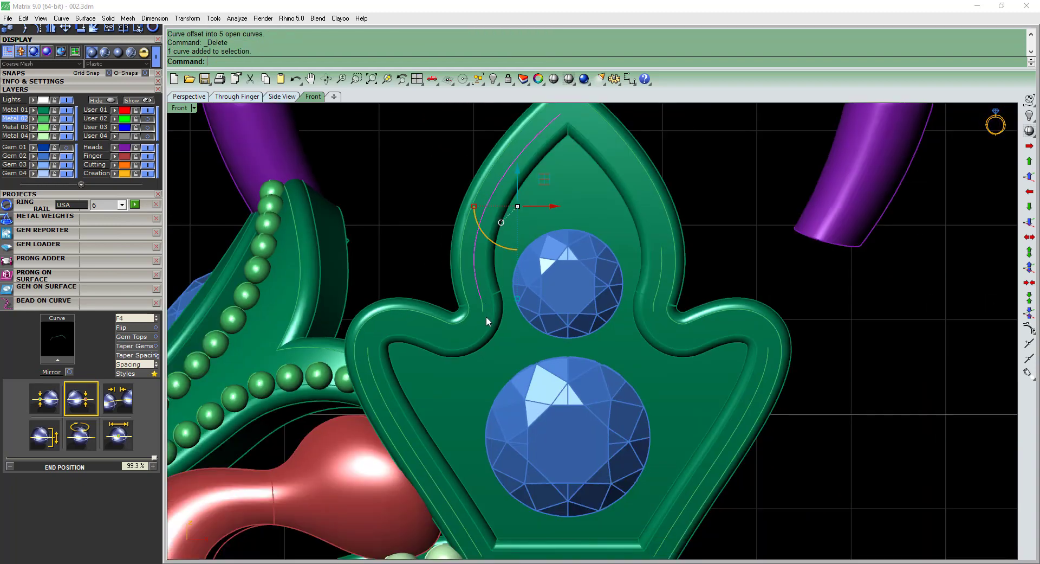
key(ctrl+a)
right_drag(477, 347, 482, 327)
key(ctrl+j)
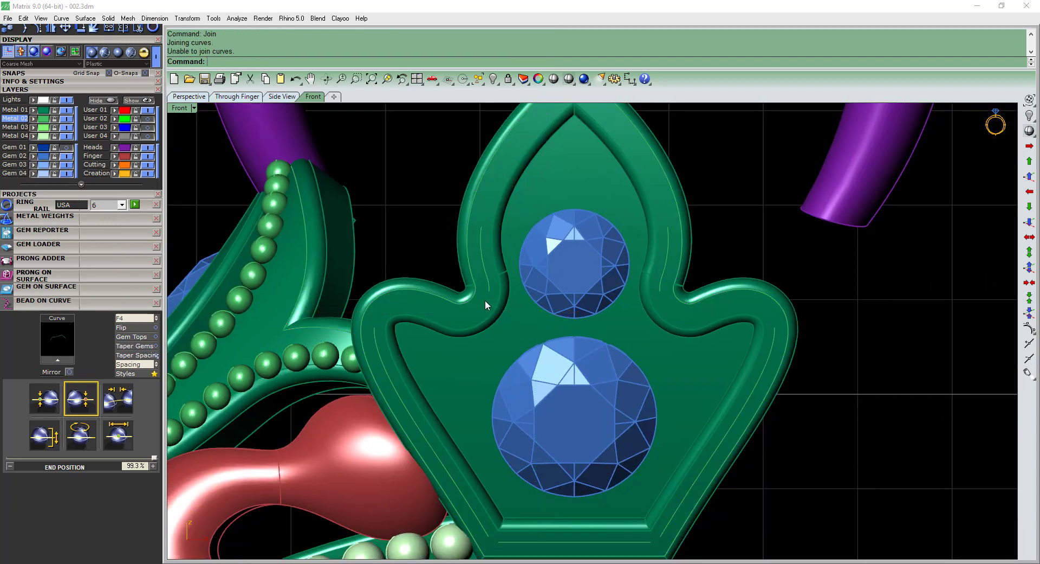
Undo the curve offset and the deletion of the original rim curve.
click(485, 300)
click(520, 325)
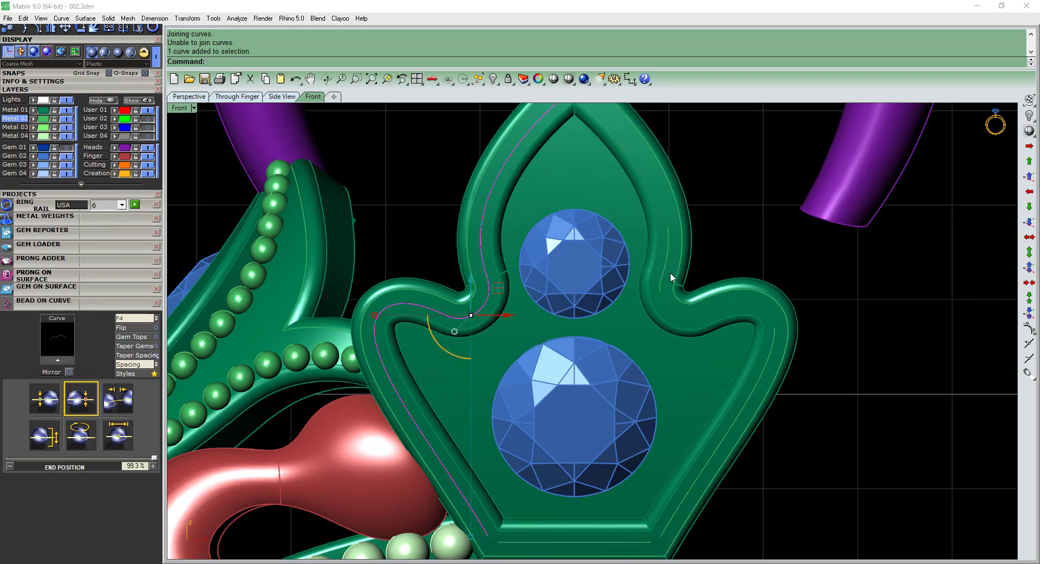
key(ctrl+z)
key(ctrl+z)
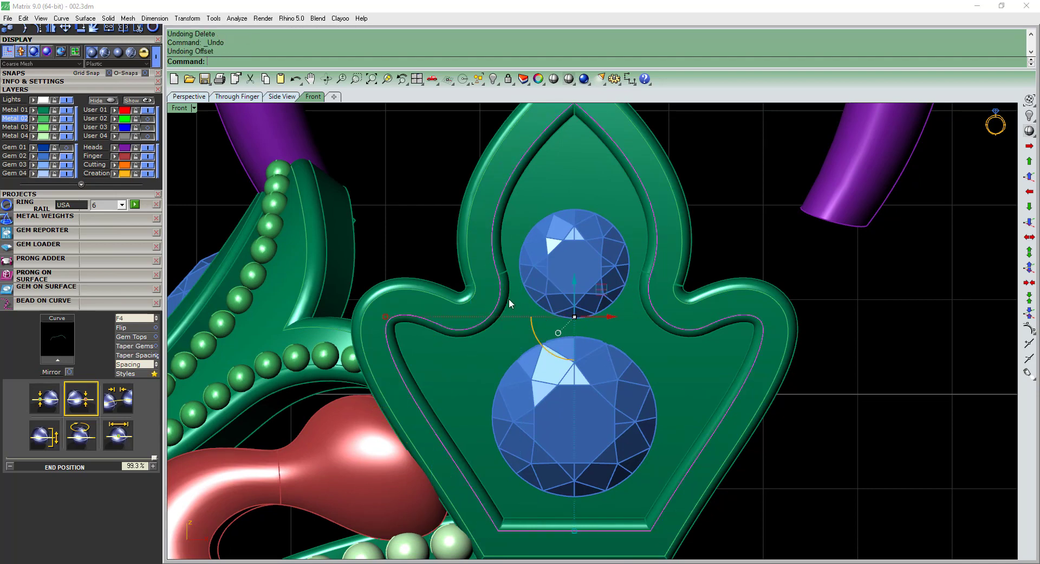
Rebuild the centrepiece's inner rim curve with a point count of 100 and degree 3.
click(498, 294)
click(522, 323)
scroll(487, 301, down, 3)
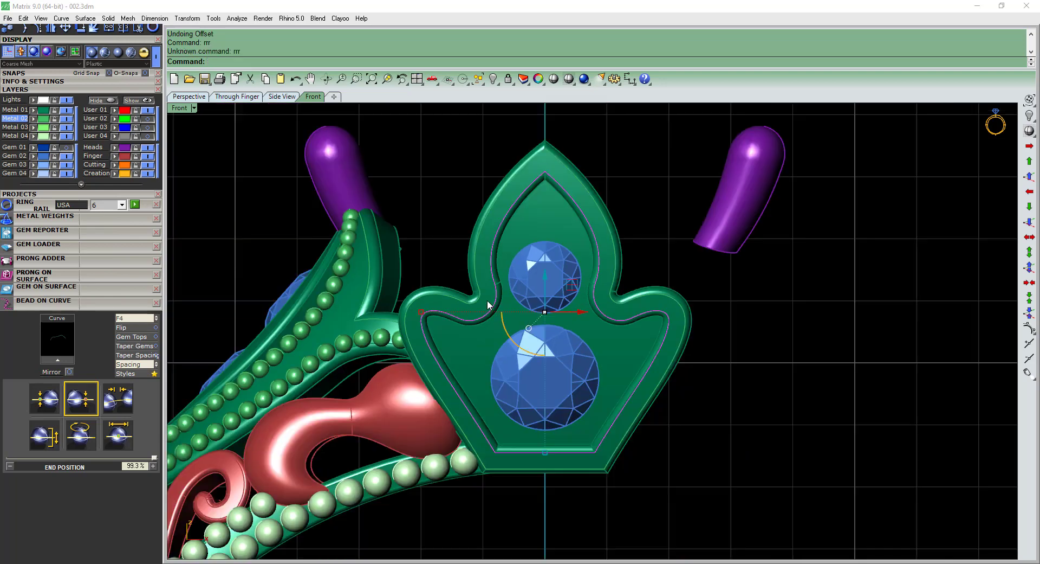
scroll(493, 304, up, 3)
click(496, 304)
text(rr)
key(Return)
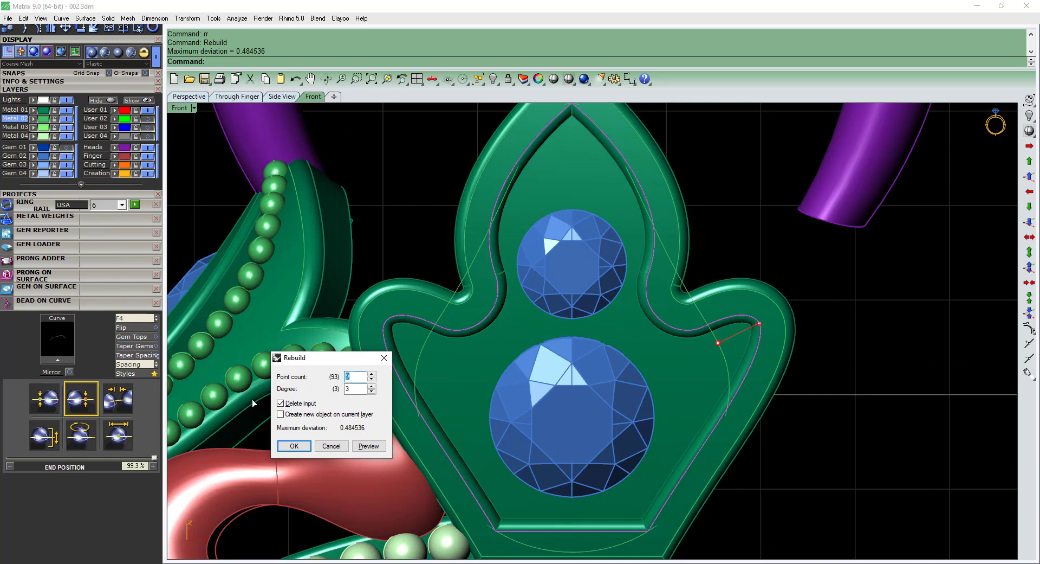
text(100)
key(Return)
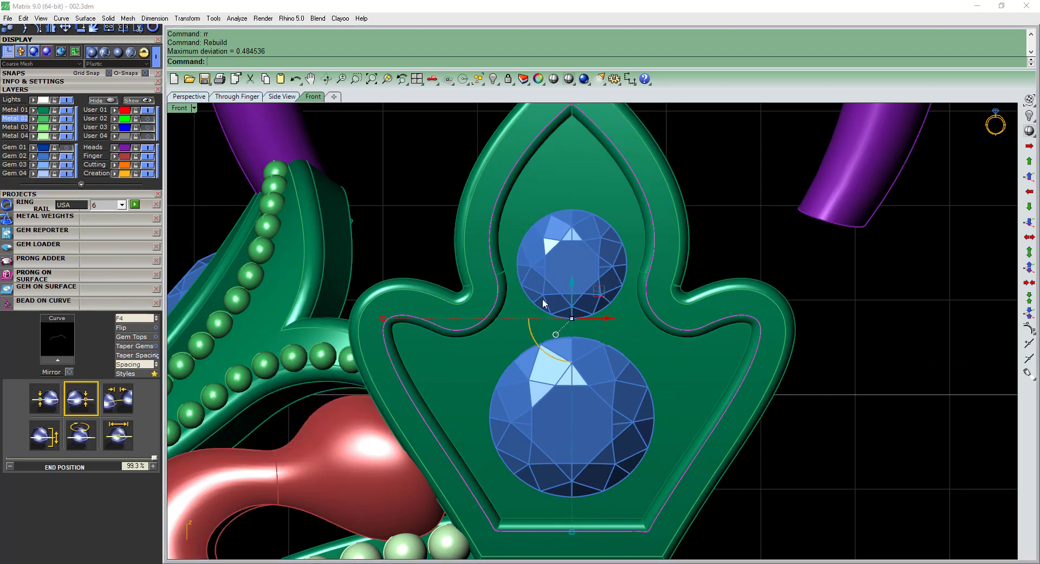
Offset the rebuilt rim curve outward by 0.12 to the middle of the rim and delete the original curve.
scroll(536, 295, up, 2)
right_drag(526, 289, 551, 336)
text(of)
scroll(505, 262, up, 2)
key(Return)
click(496, 253)
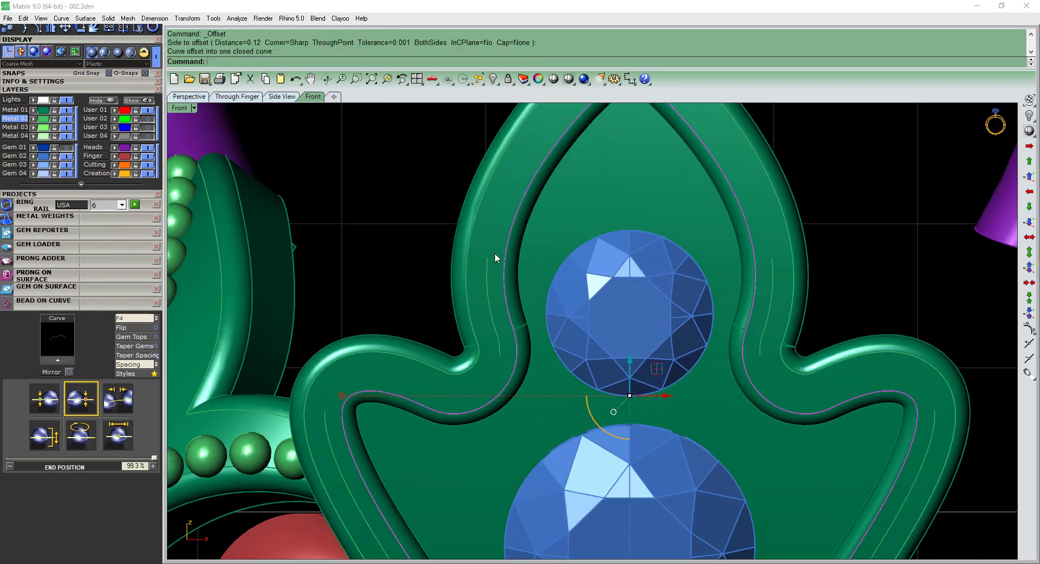
key(Delete)
key(Delete)
Pull the offset curve onto the centrepiece's rim surface.
click(481, 277)
click(489, 282)
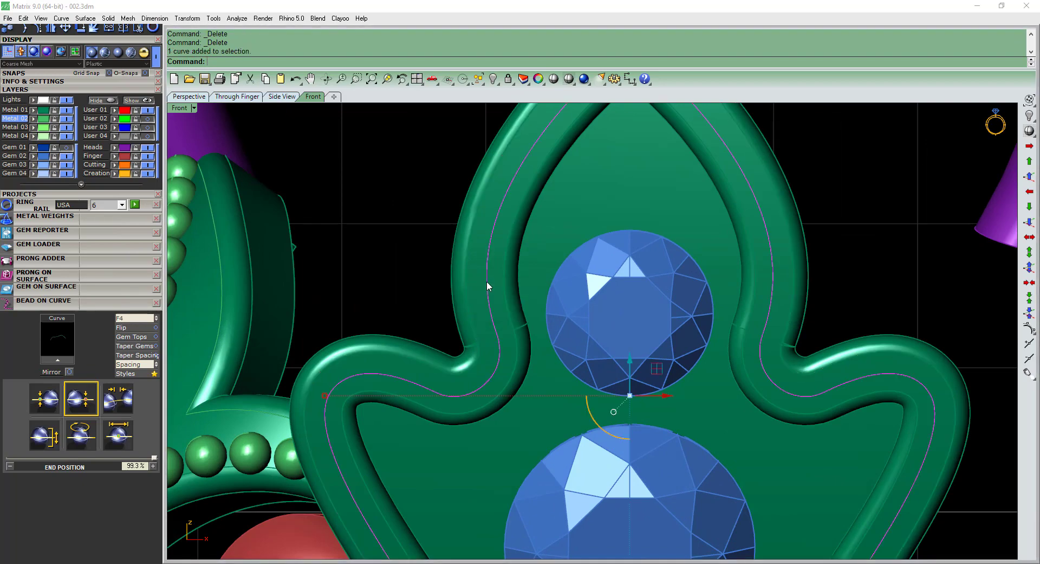
right_drag(484, 283, 504, 282)
text(pu)
key(Return)
scroll(500, 257, up, 4)
click(499, 257)
scroll(499, 265, down, 6)
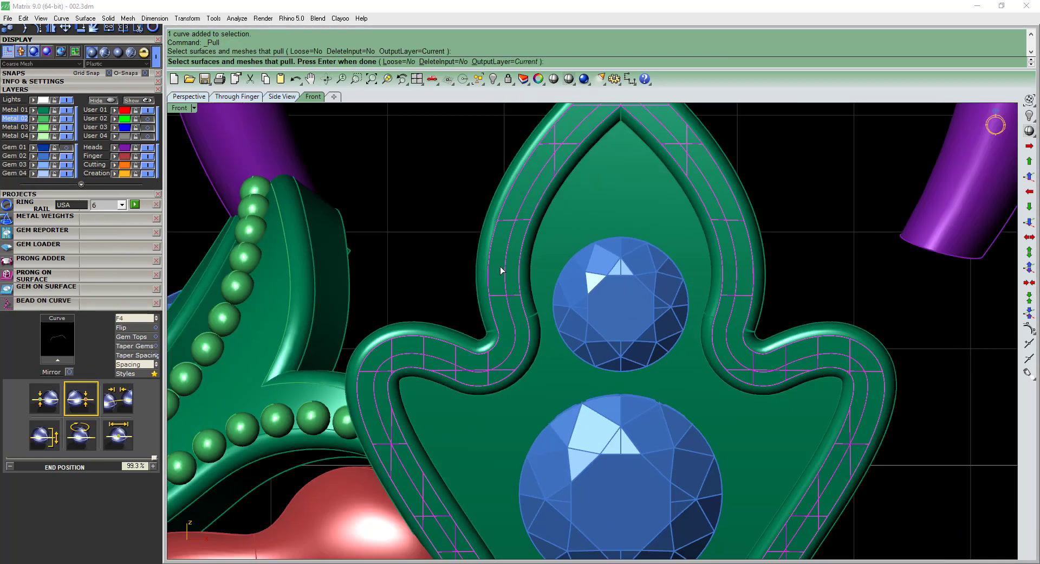
key(Return)
scroll(520, 279, down, 2)
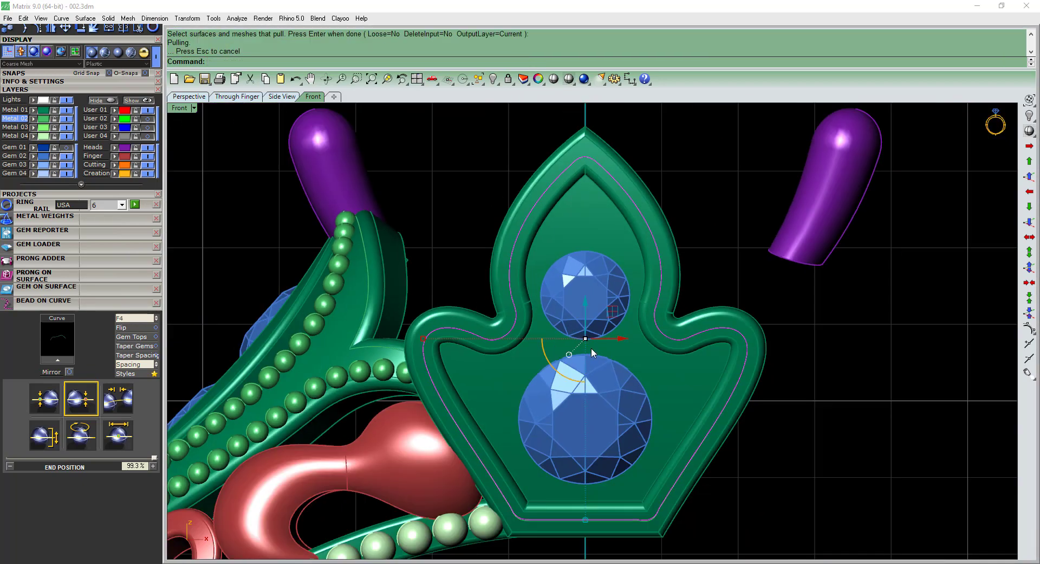
Copy the pulled rim curve, delete all curves in the model and paste the copied curve back.
key(ctrl+c)
text(sc)
key(Return)
right_drag(638, 352, 628, 347)
key(Delete)
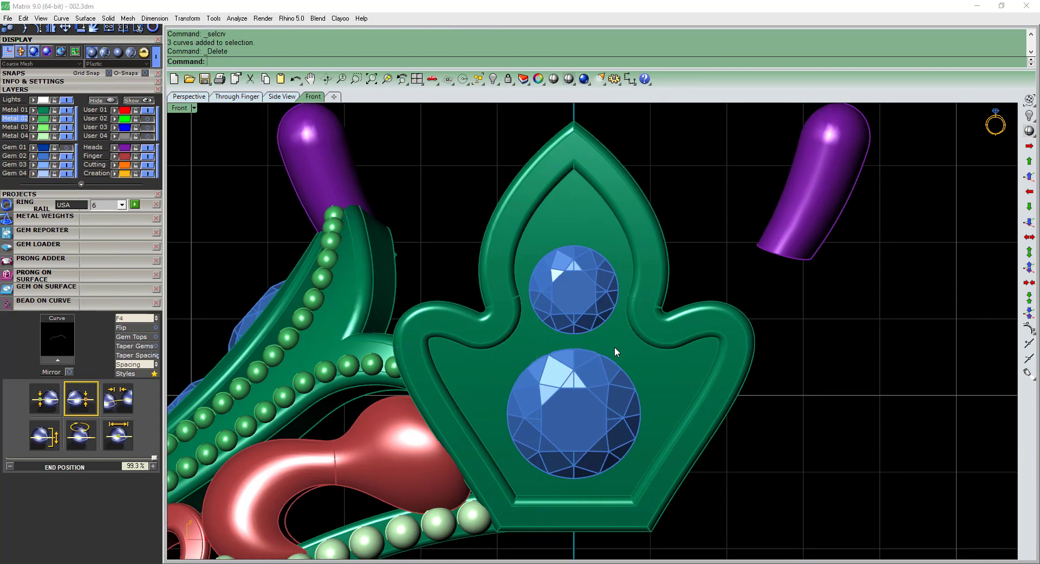
key(ctrl+v)
ctrl+shift+right_drag(536, 392, 607, 329)
Rebuild the pasted rim curve and start Milgrain beads along it.
text(rr)
key(Return)
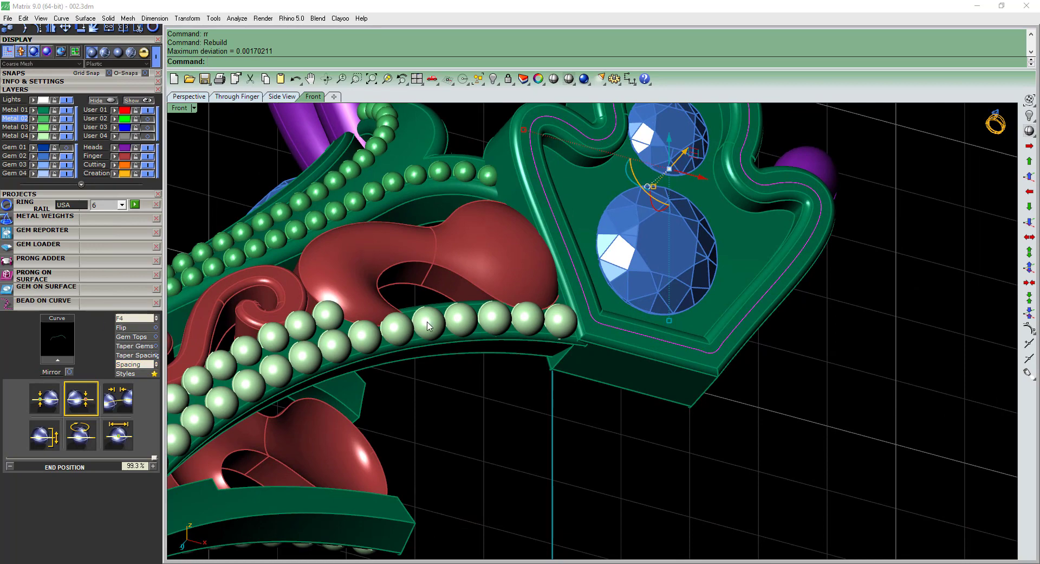
right_drag(501, 293, 467, 313)
key(F6)
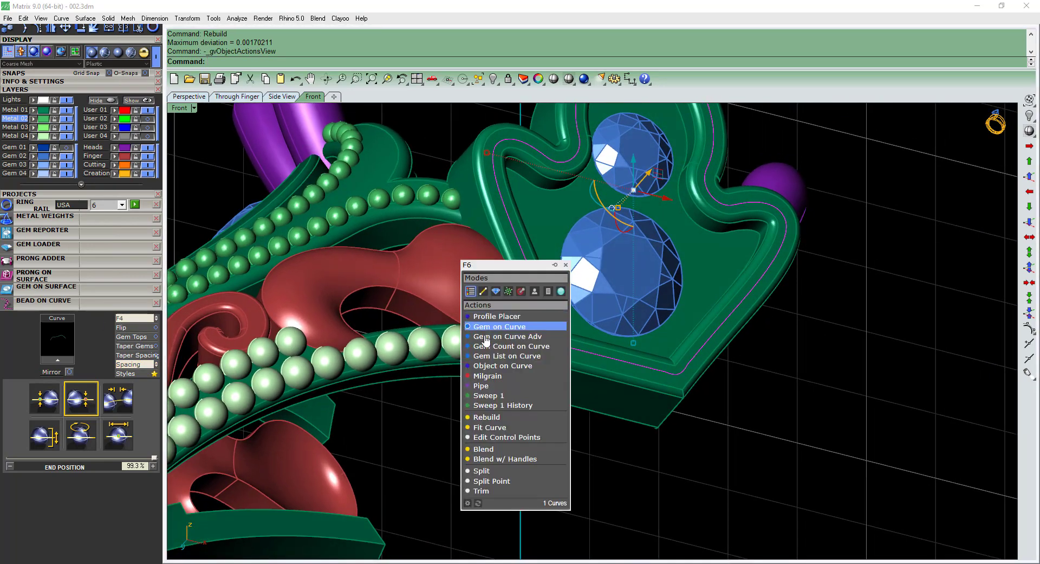
click(495, 380)
Set the start size of the rim beads to 0.50 mm.
ctrl+shift+right_drag(523, 288, 477, 298)
scroll(477, 298, down, 2)
scroll(466, 298, up, 14)
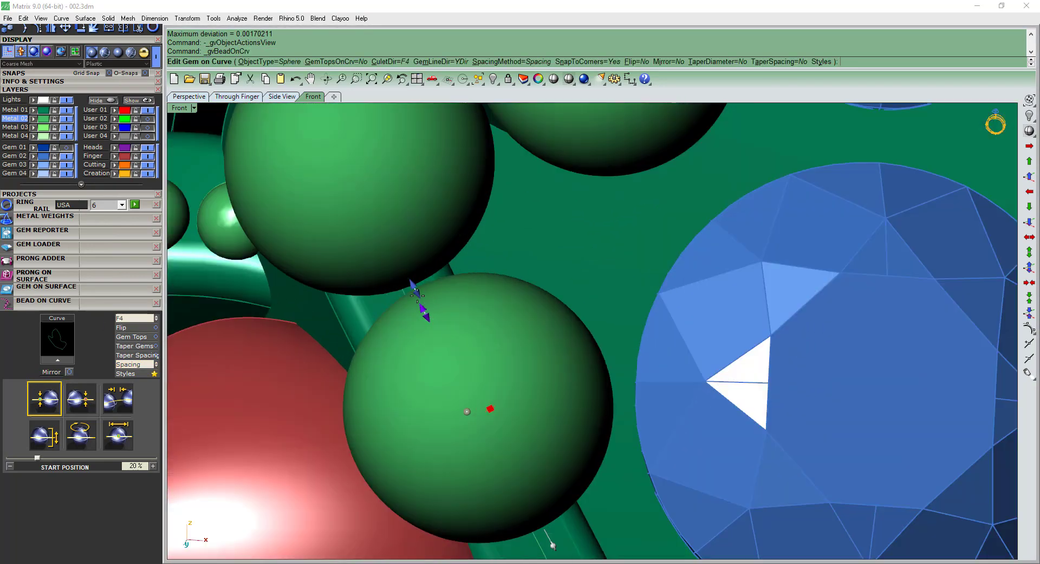
drag(413, 285, 448, 335)
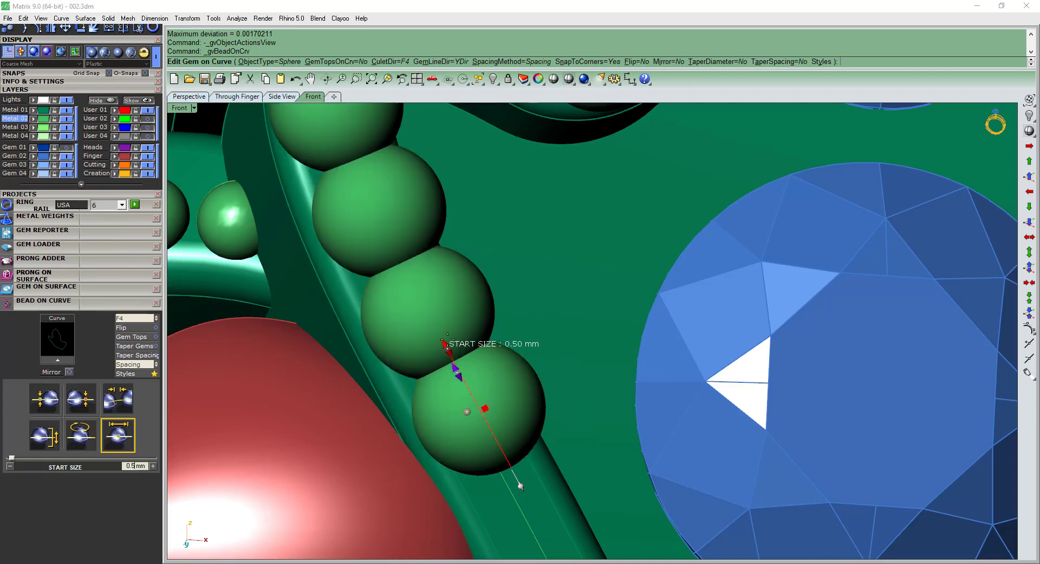
scroll(411, 384, down, 5)
scroll(412, 389, up, 6)
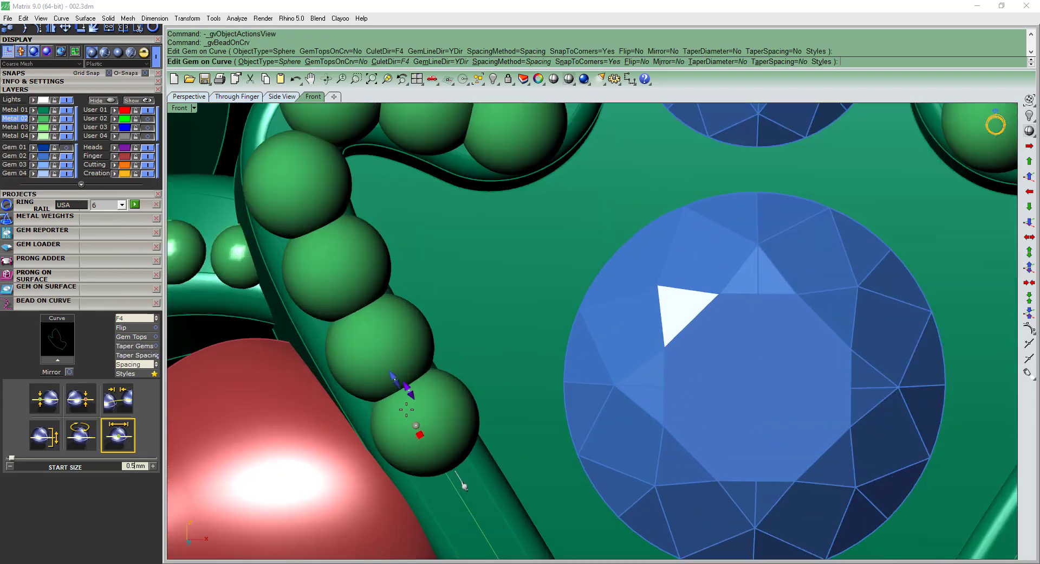
Set the spacing between the rim beads to -0.01 mm.
drag(408, 386, 395, 353)
scroll(398, 357, down, 3)
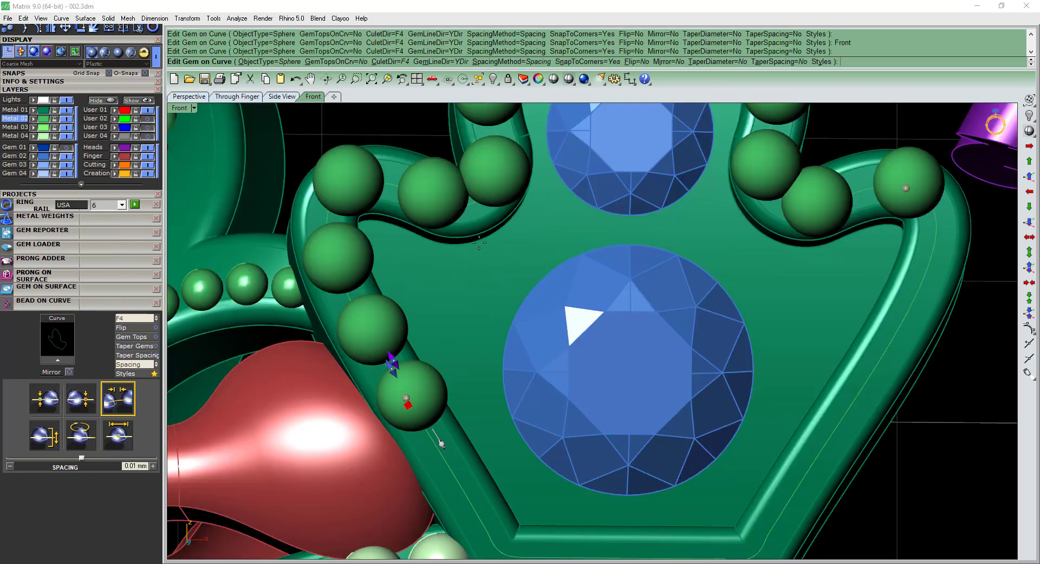
scroll(402, 360, up, 1)
scroll(402, 360, down, 4)
scroll(404, 387, up, 5)
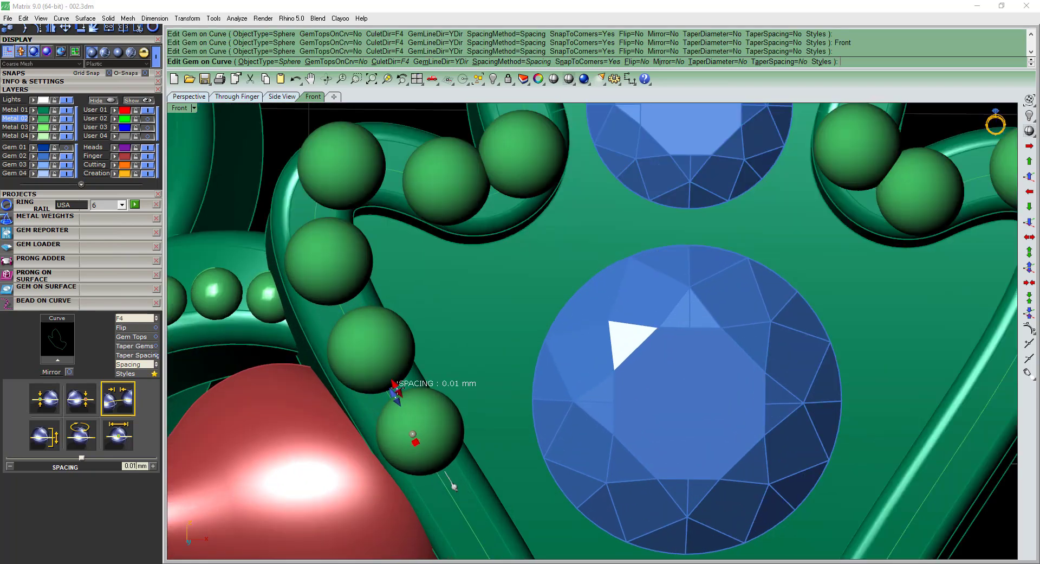
drag(398, 388, 401, 394)
scroll(408, 424, down, 6)
Set the bead row's start position to 8% on the rim's bottom edge and its end position to 55.7% at the tip.
right_drag(412, 426, 402, 364)
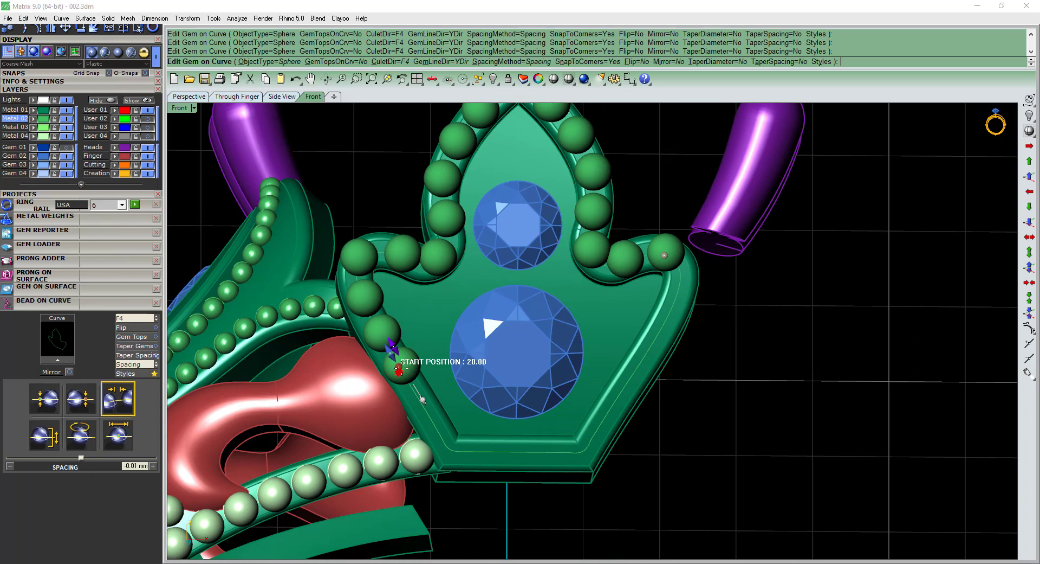
drag(398, 370, 493, 471)
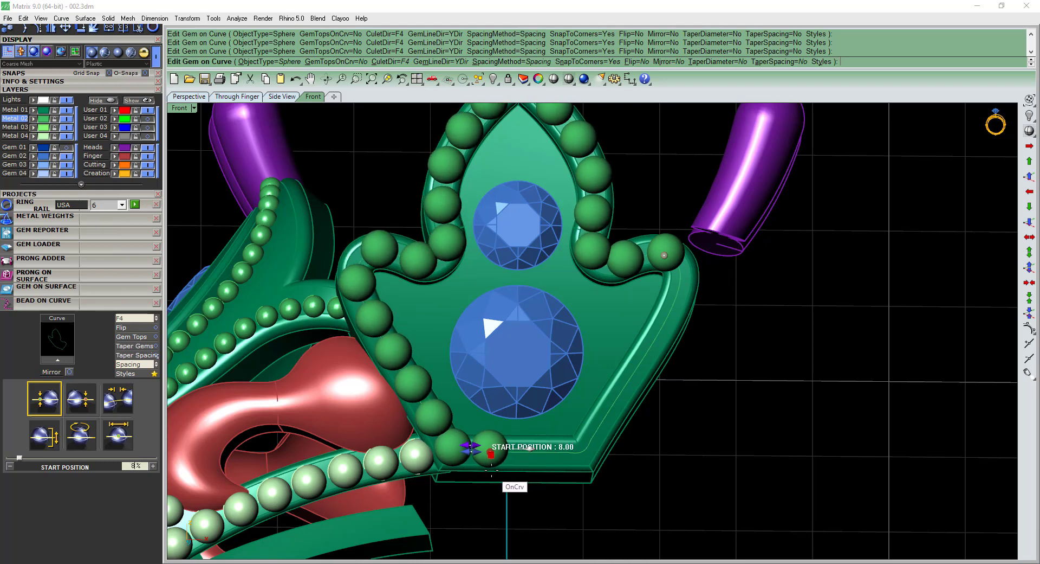
right_drag(558, 193, 541, 295)
drag(647, 356, 503, 184)
scroll(503, 184, up, 3)
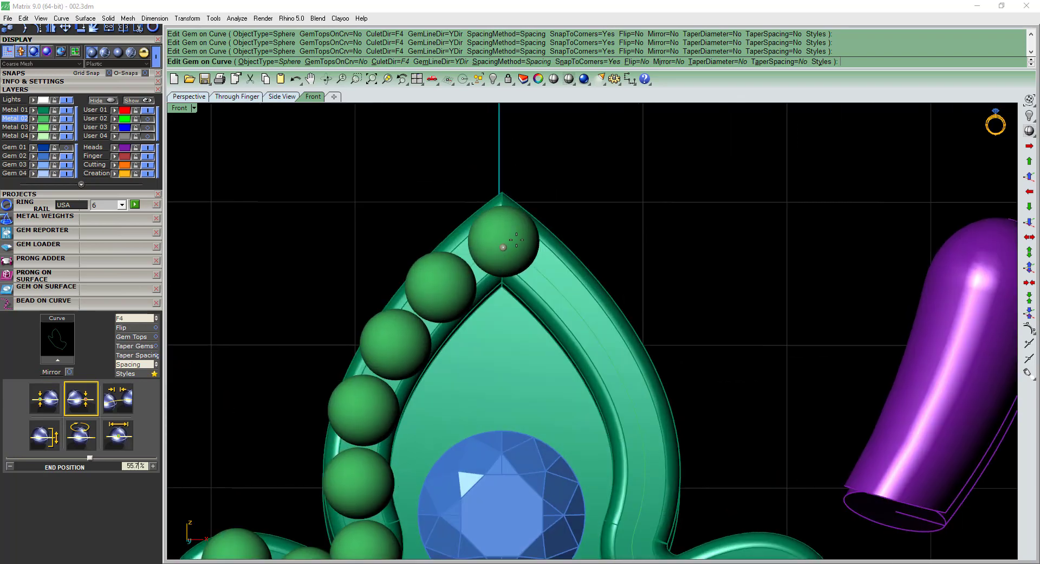
scroll(488, 268, down, 6)
Adjust the bead row's start position to 7.2% and finish placing the beads on the rim.
right_drag(473, 437, 489, 360)
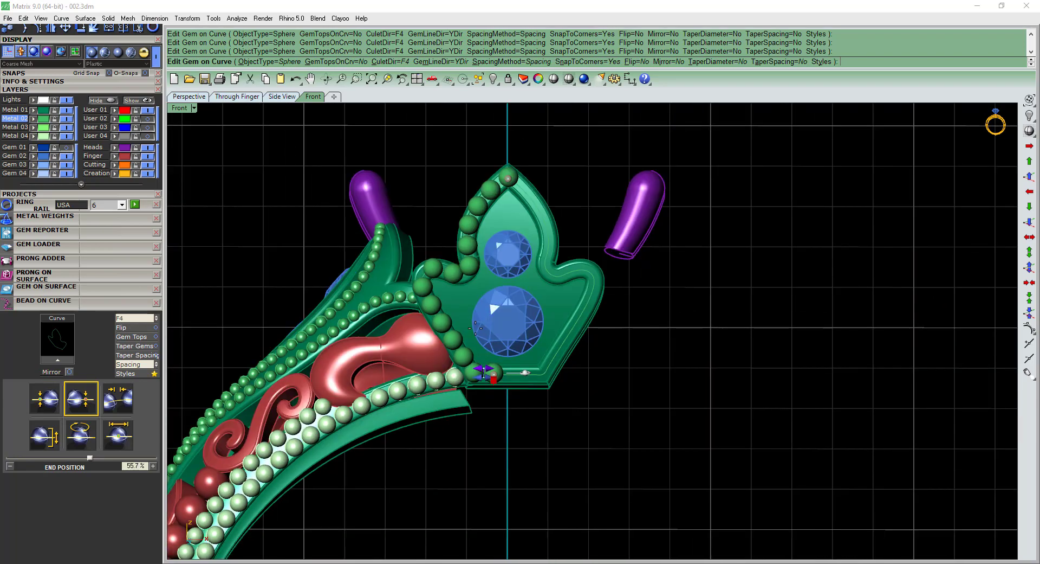
scroll(504, 403, up, 6)
right_drag(540, 409, 536, 392)
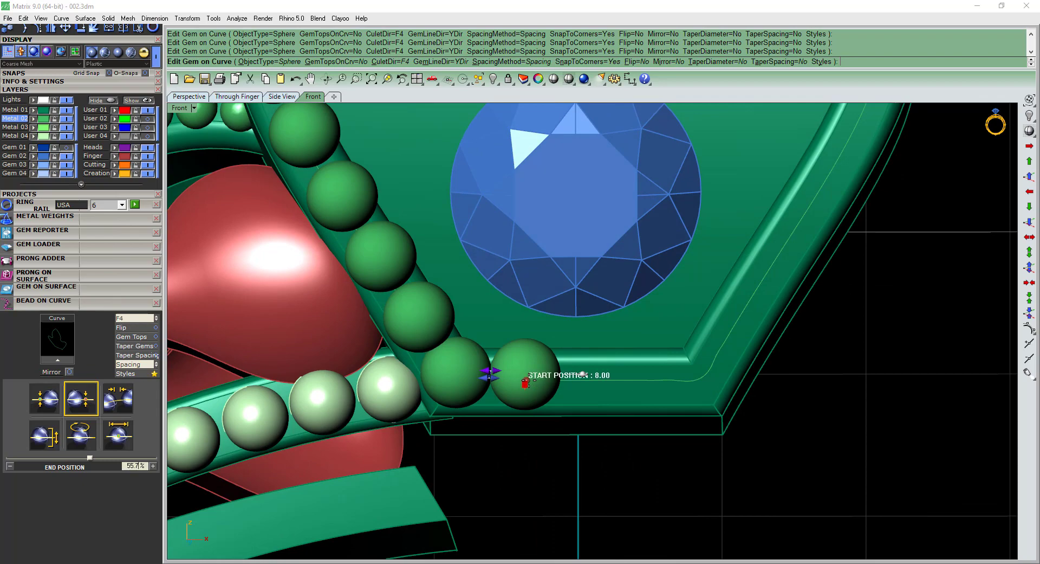
drag(525, 382, 543, 384)
scroll(518, 382, down, 6)
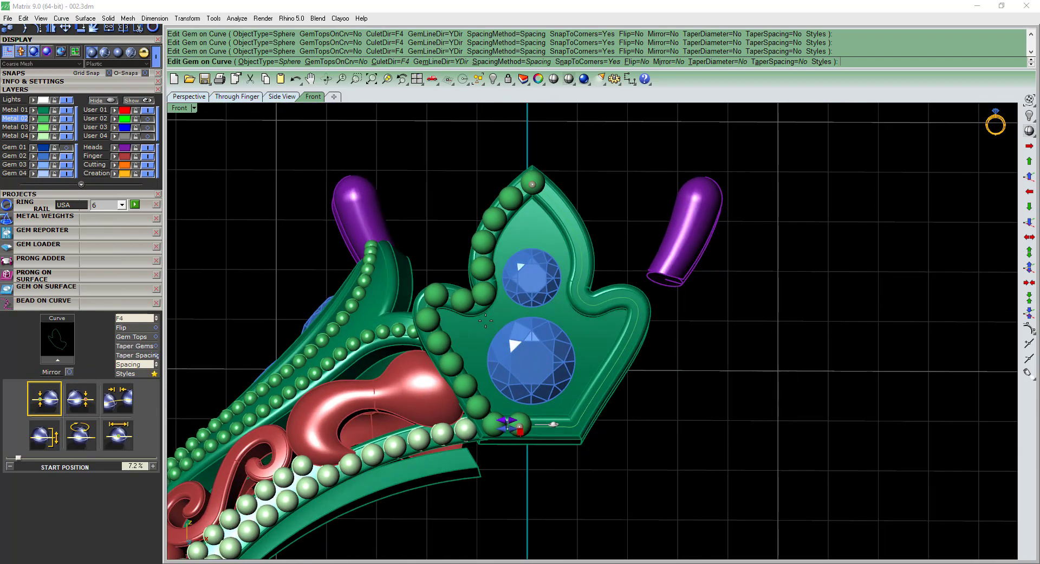
scroll(483, 298, down, 3)
key(Return)
Move the individual beads at the rim's left lobe along the rim to even out the gaps and overlaps.
scroll(457, 326, up, 8)
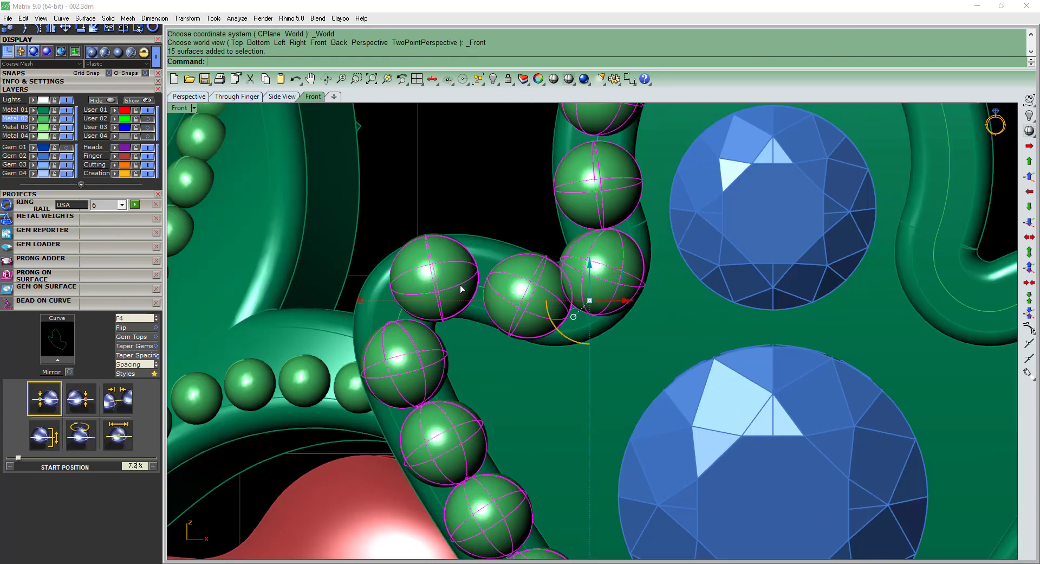
click(460, 285)
scroll(455, 287, up, 6)
text(m)
key(Return)
click(469, 272)
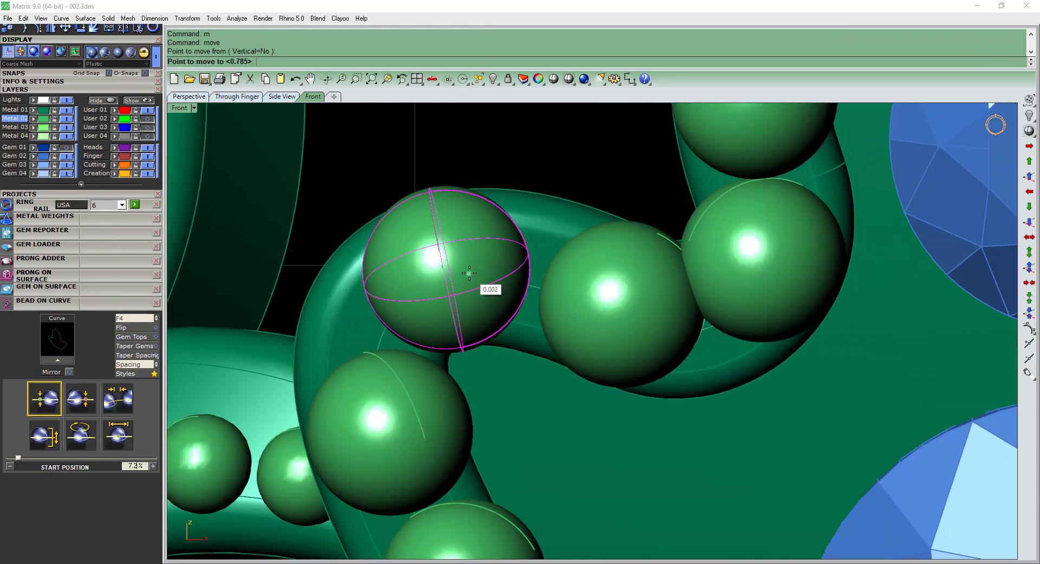
click(601, 305)
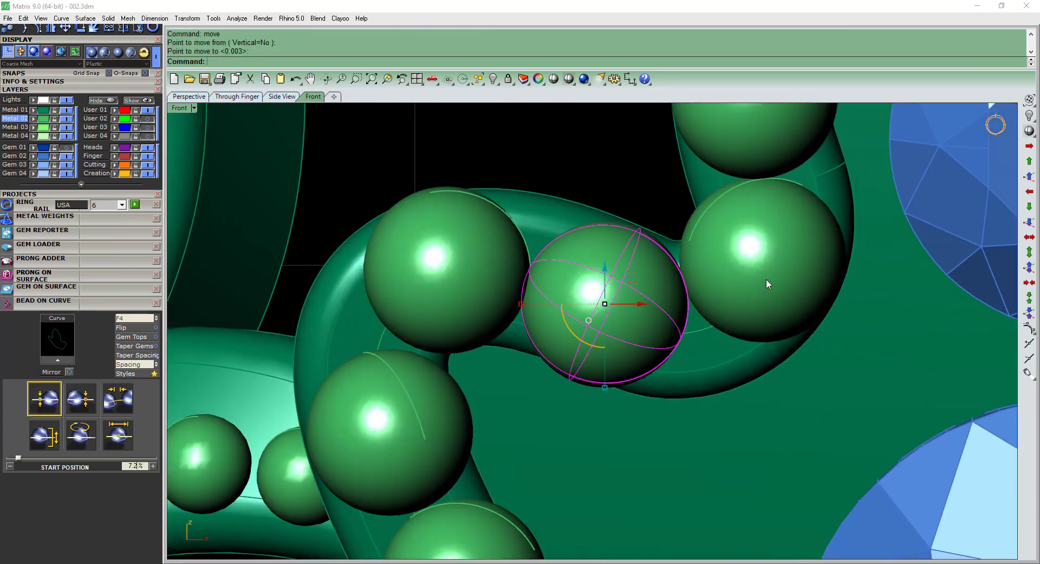
scroll(770, 274, down, 2)
scroll(642, 281, down, 4)
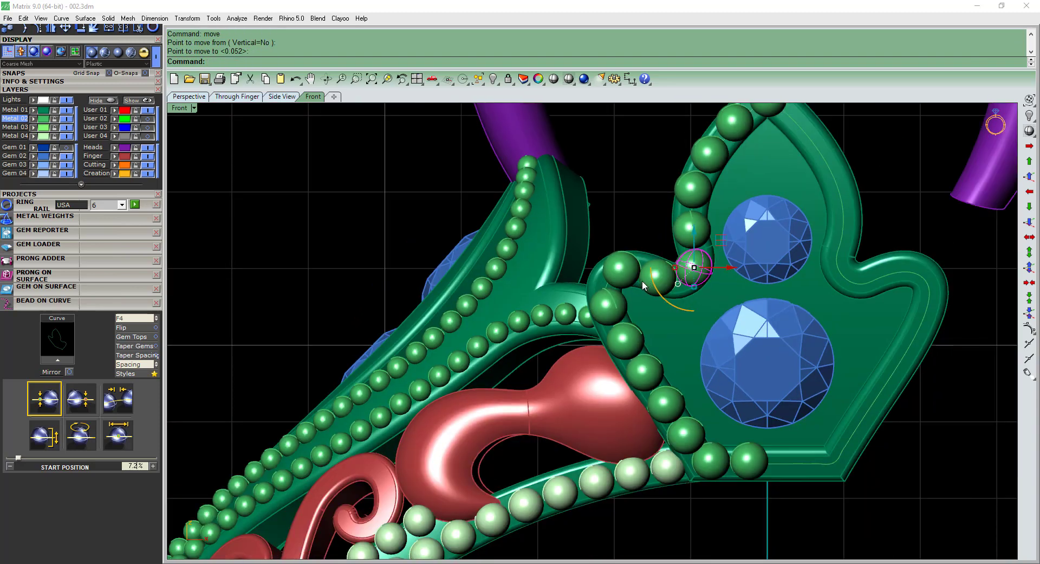
Hide the guide curve on the centrepiece's rim.
scroll(642, 280, down, 4)
click(652, 284)
key(ctrl+h)
Select all beads on the left half of the rim except the tip bead and group them.
click(626, 265)
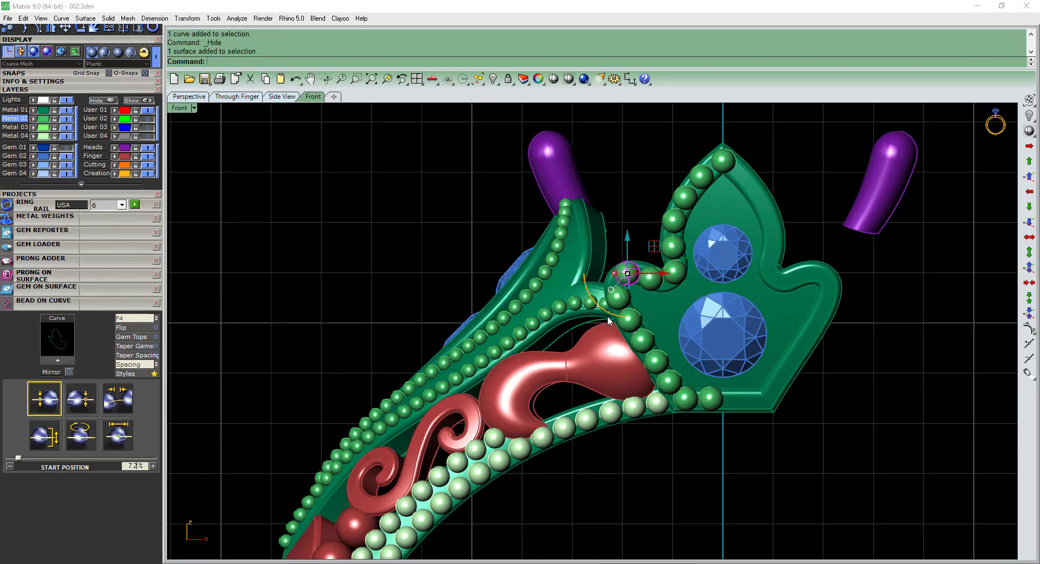
click(608, 316)
click(620, 297)
shift+click(630, 274)
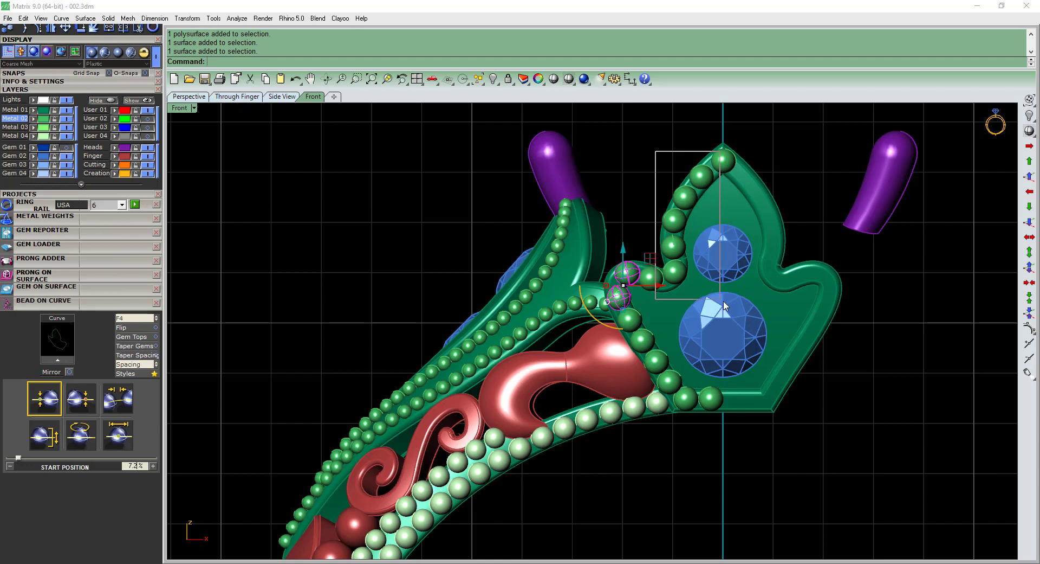
shift+drag(724, 302, 723, 301)
shift+click(630, 319)
shift+click(642, 340)
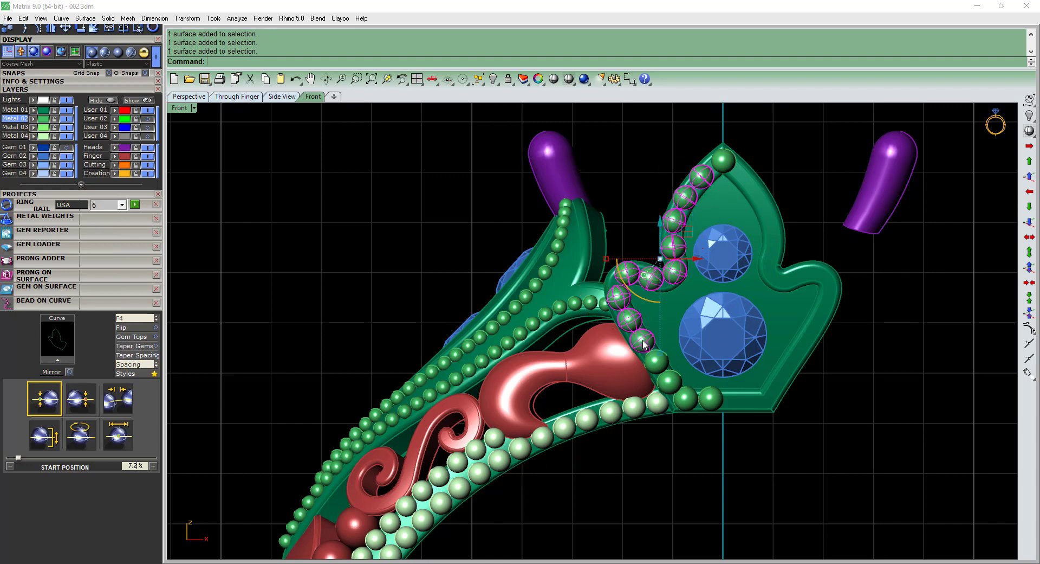
shift+click(657, 361)
scroll(703, 402, up, 2)
right_drag(715, 404, 672, 378)
shift+click(680, 390)
text(g)
key(Return)
Mirror the grouped beads across the vertical centre plane through 0,0,0 onto the right half of the rim.
right_drag(660, 305, 598, 346)
scroll(599, 346, down, 2)
text(mi)
key(Return)
click(610, 407)
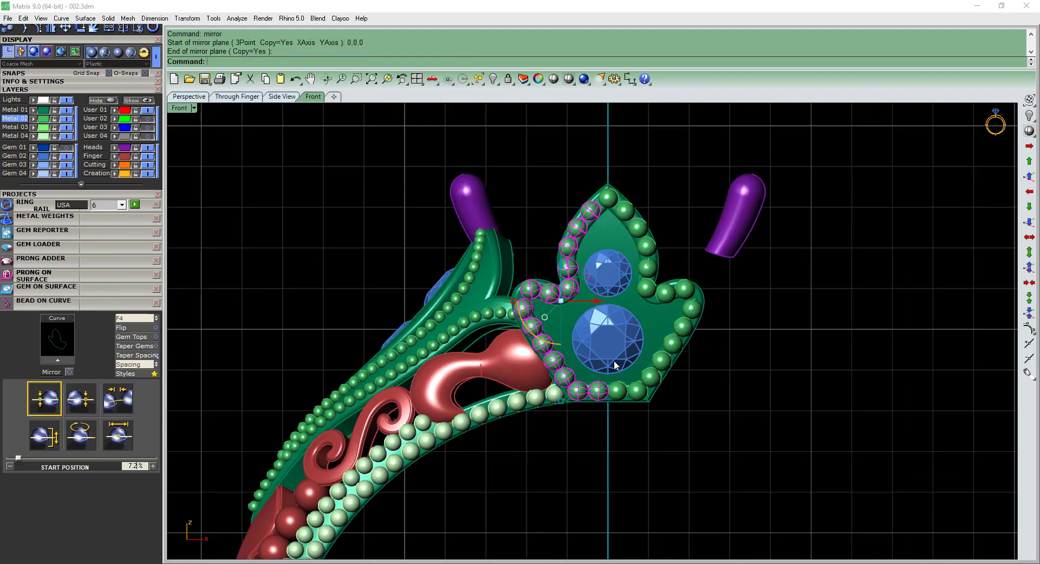
Group both halves of the rim beads together with the tip bead.
scroll(627, 214, up, 2)
right_drag(627, 215, 754, 281)
shift+click(600, 243)
shift+click(580, 230)
scroll(575, 250, down, 2)
text(g)
key(Return)
Select the grouped rim beads to check them around the centrepiece and save the file.
right_drag(639, 310, 578, 224)
scroll(623, 309, down, 3)
click(714, 315)
scroll(596, 333, up, 4)
key(ctrl+s)
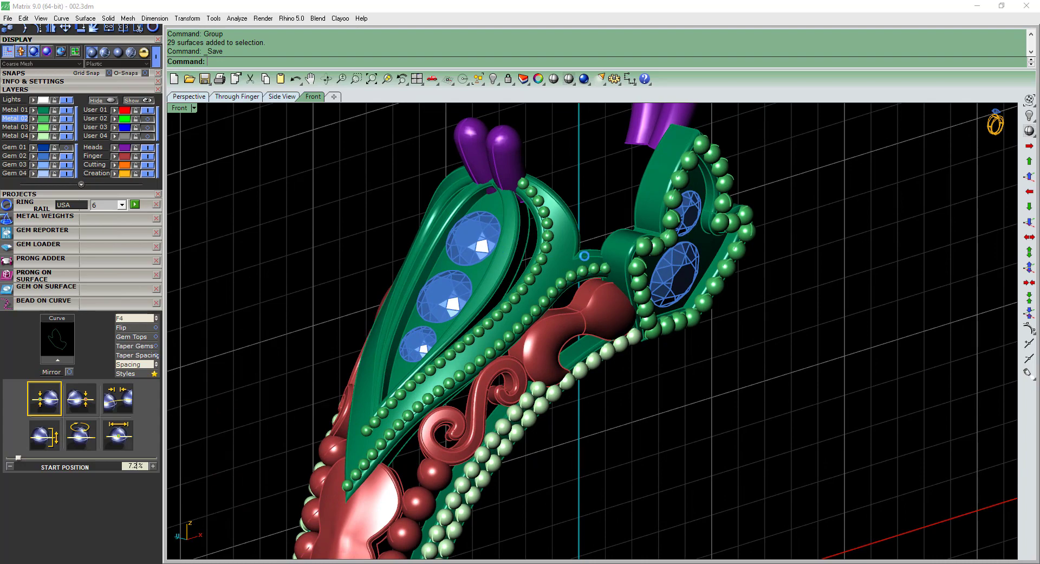
Inspect the beaded rims, gem settings and shank of the whole ring from several angles.
scroll(538, 239, up, 2)
right_drag(504, 309, 519, 337)
scroll(569, 320, down, 6)
right_drag(611, 382, 521, 512)
scroll(539, 387, down, 5)
scroll(522, 511, up, 2)
right_drag(526, 468, 568, 406)
scroll(627, 352, up, 2)
shift+right_drag(601, 416, 611, 388)
right_drag(611, 387, 633, 417)
right_drag(596, 364, 547, 355)
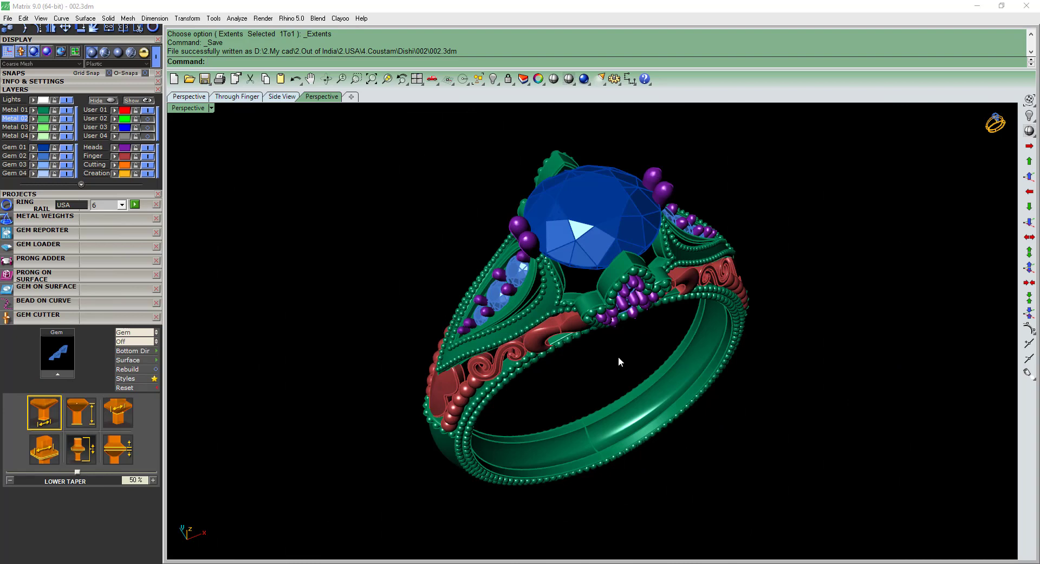
right_drag(619, 357, 75, 325)
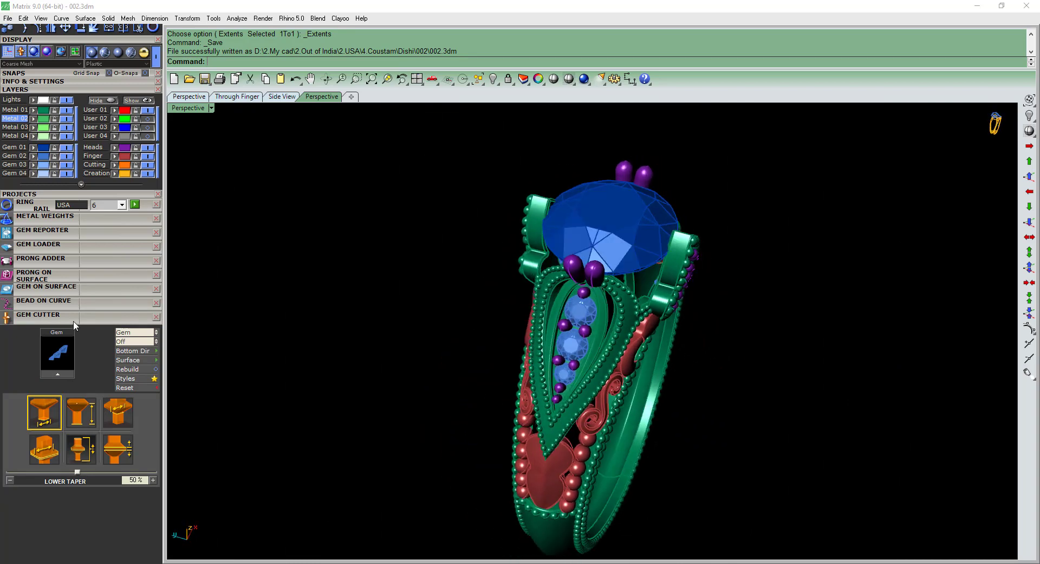
Group the centre stone with all the side gems, assign them to the Gem 03 layer and hide that layer.
click(44, 156)
click(44, 166)
click(561, 255)
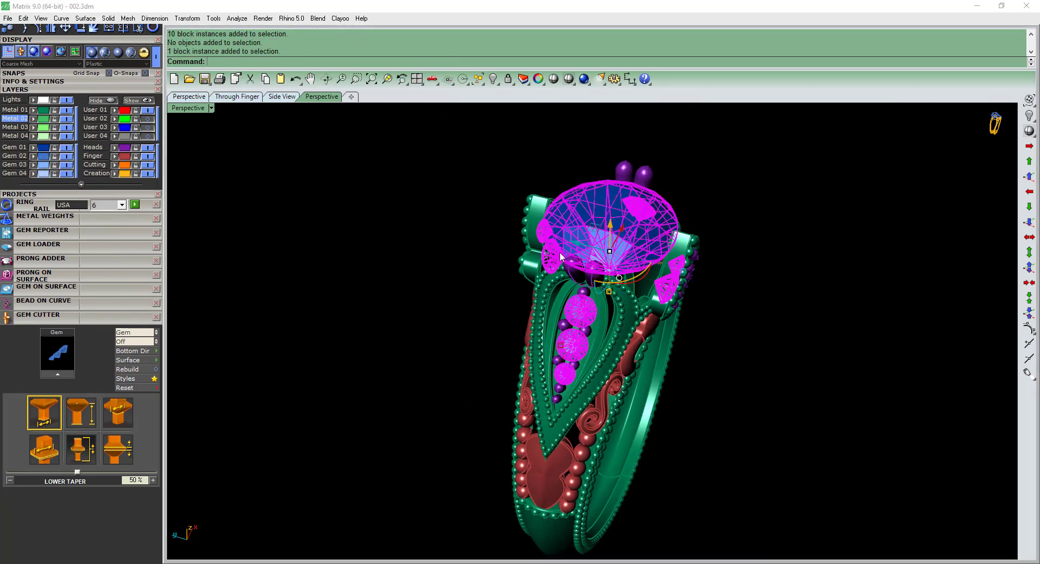
text(g)
key(Return)
click(35, 166)
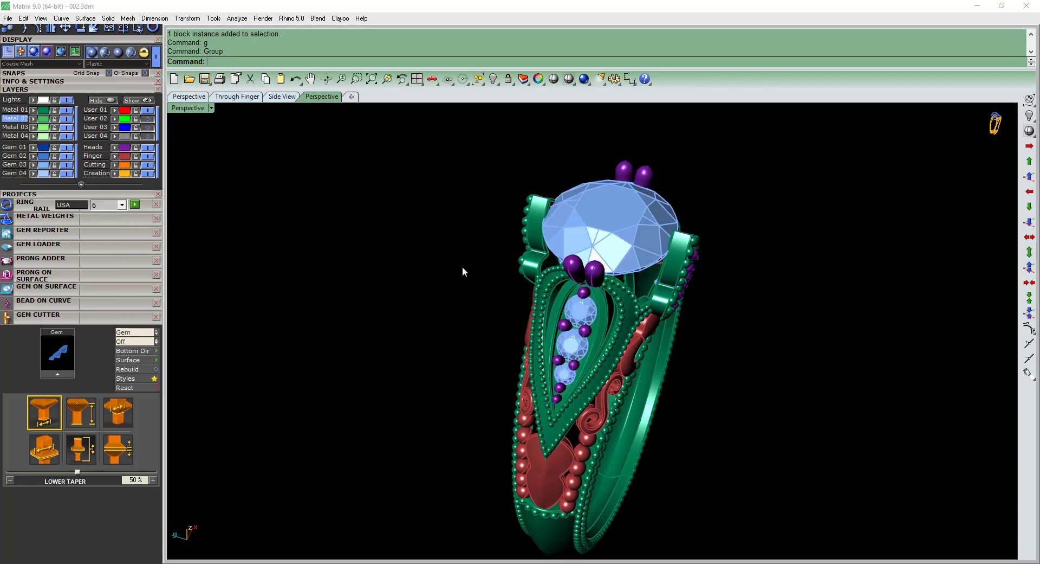
right_drag(463, 265, 403, 263)
click(64, 166)
Duplicate the long edges of the shank's inner band surface as curves.
right_drag(569, 301, 496, 414)
scroll(516, 416, up, 4)
text(de)
key(space)
click(524, 411)
scroll(541, 392, up, 3)
click(555, 383)
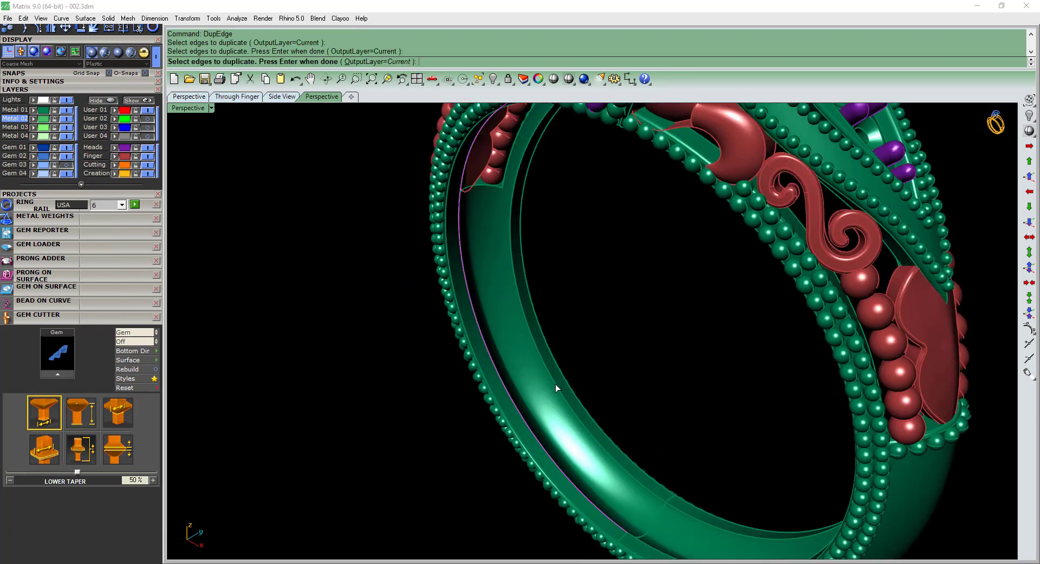
scroll(555, 384, down, 3)
right_drag(555, 383, 570, 427)
key(space)
text(de)
shift+right_drag(558, 409, 518, 382)
key(space)
click(509, 410)
click(533, 388)
Extract a copy of the shank's inner band surface onto the Metal 02 layer and hide the Metal 01 layer.
right_click(518, 382)
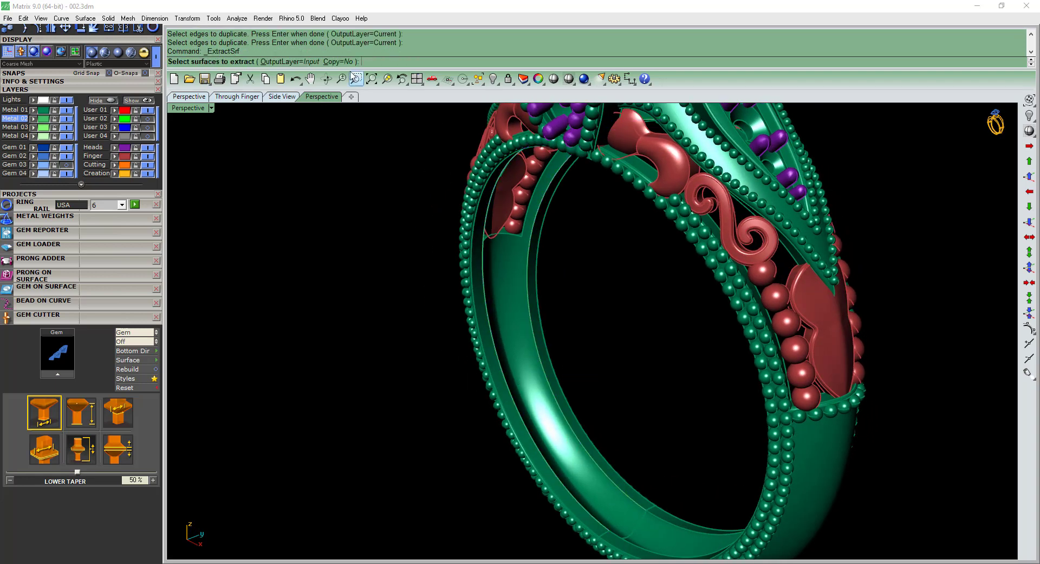
text(c)
key(Return)
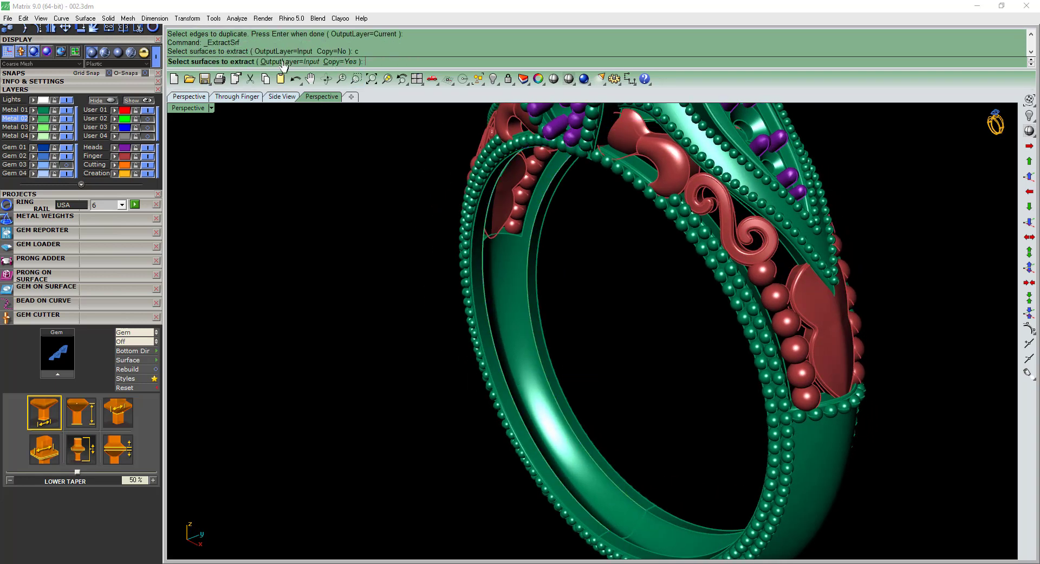
click(503, 271)
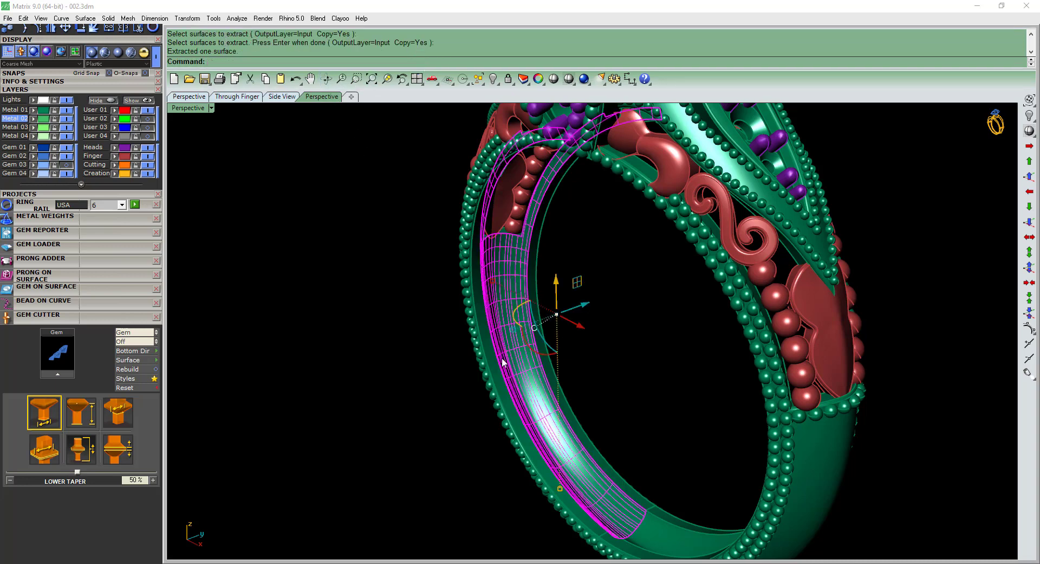
click(34, 120)
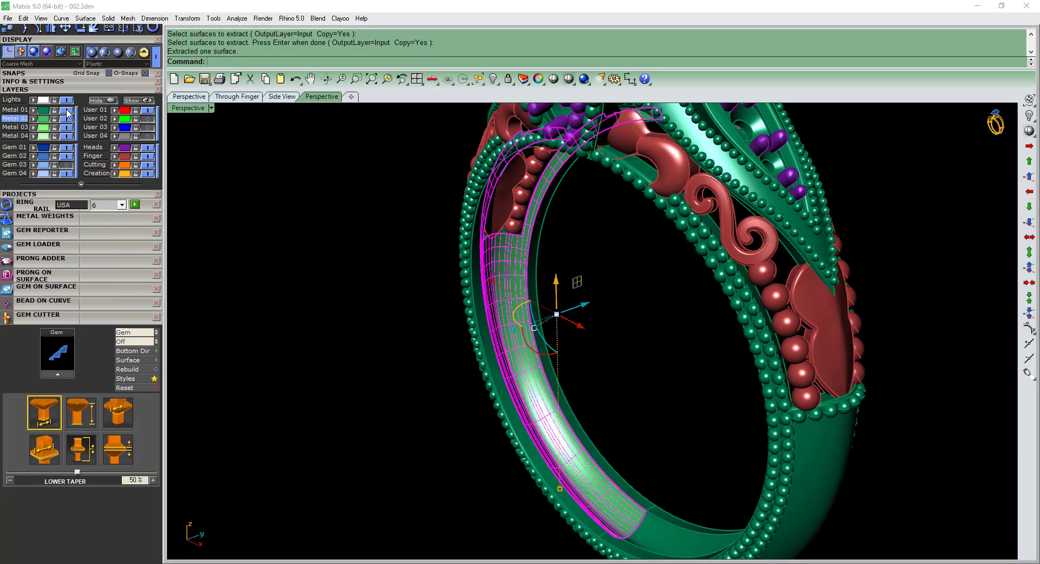
click(66, 111)
right_drag(373, 392, 426, 370)
click(428, 370)
Draw a line in front view from 0,0,0 across the extracted surface, just below the lowest red shoulder bead.
key(ctrl+F2)
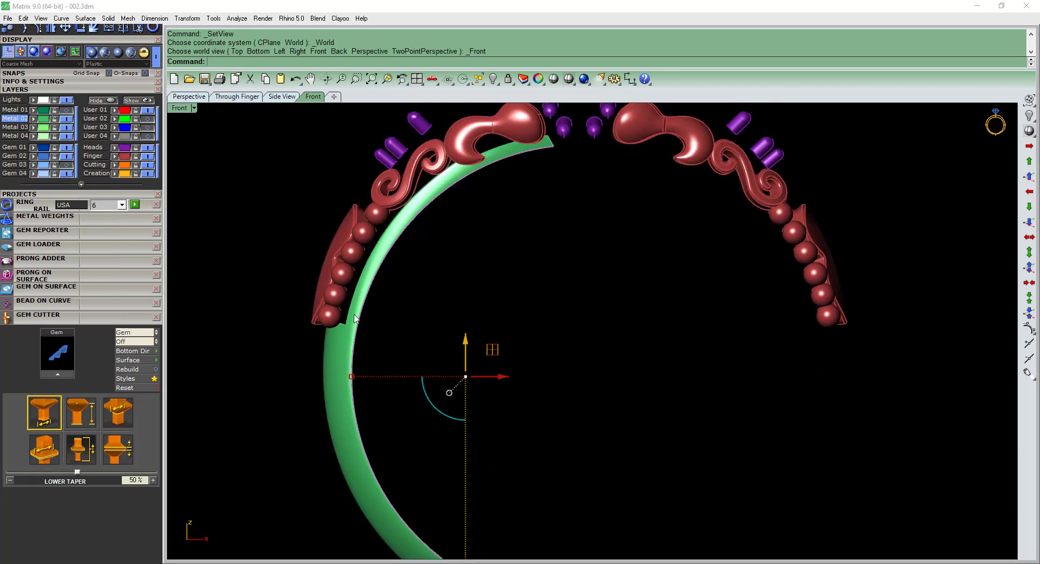
scroll(367, 328, up, 6)
right_drag(367, 329, 404, 314)
text(;)
key(Return)
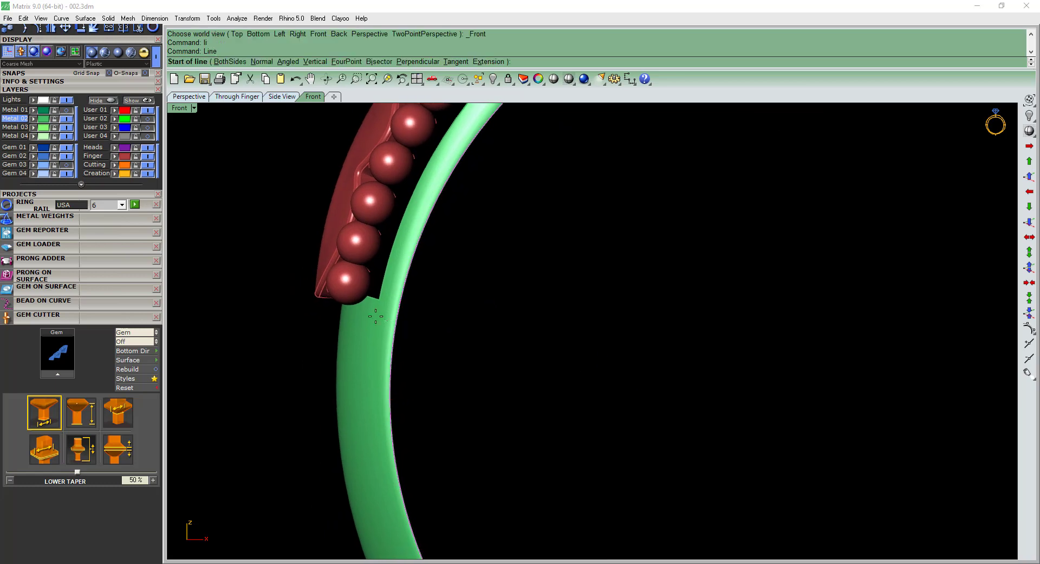
scroll(350, 297, up, 6)
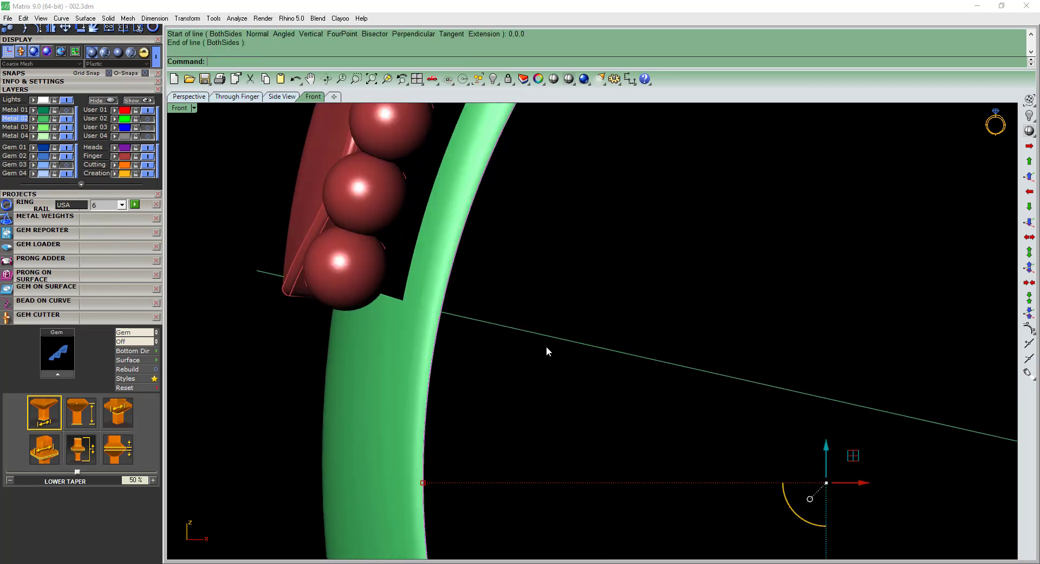
Trim away the part of the extracted surface above the line and delete the cutting line.
click(513, 327)
text(t)
key(Return)
click(423, 280)
key(Return)
scroll(428, 288, down, 10)
key(Delete)
Select all remaining curves around the trimmed surface and delete them.
scroll(477, 266, up, 5)
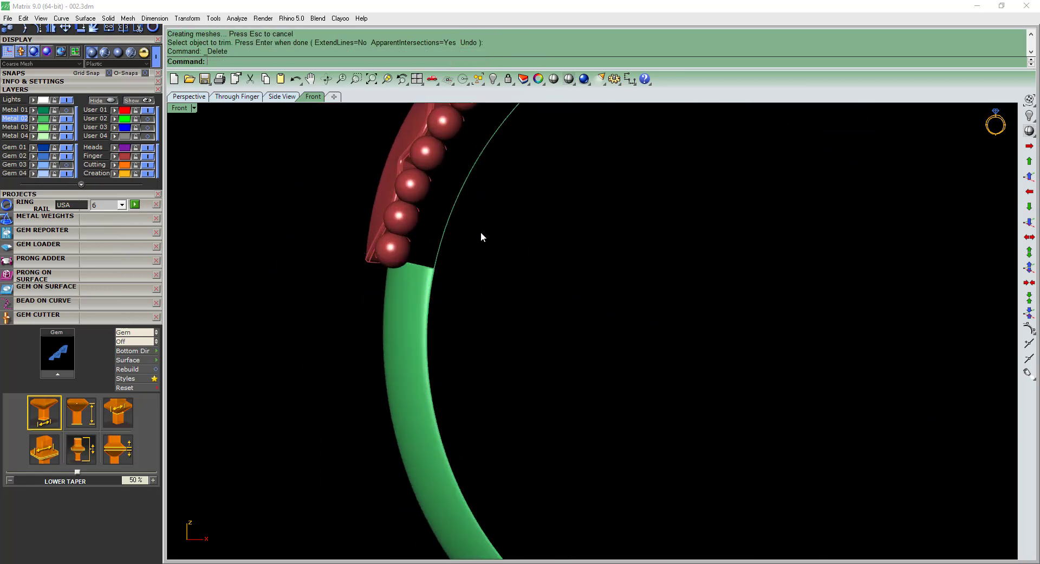
key(F3)
key(Delete)
scroll(460, 265, down, 4)
click(459, 428)
key(F3)
key(Escape)
ctrl+shift+right_drag(769, 328, 727, 349)
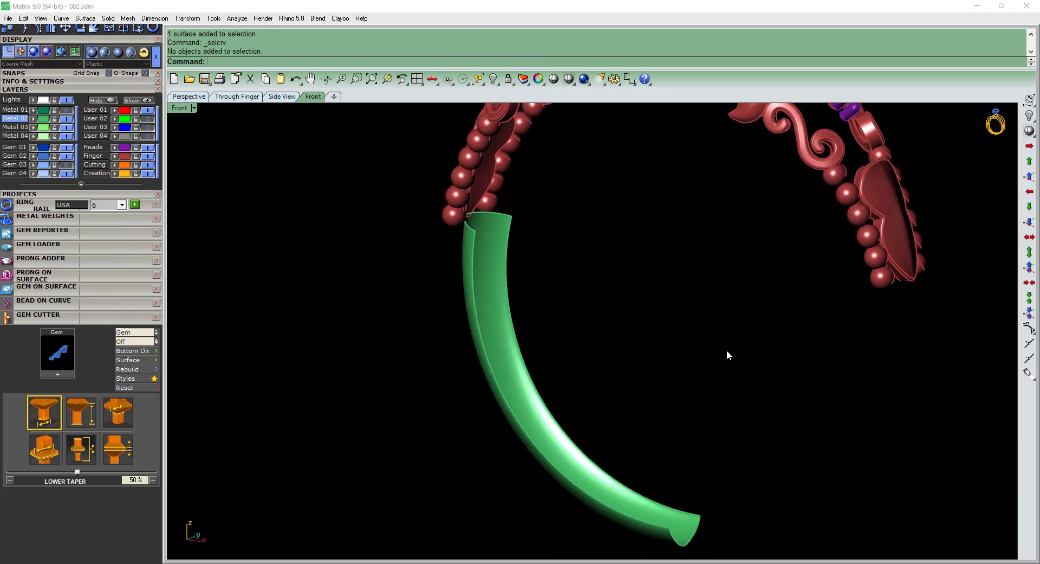
Mirror the trimmed surface across the vertical centre plane through 0,0,0 and join the two halves.
click(549, 468)
key(F6)
text(m0,0,0)
key(Return)
right_drag(662, 446, 640, 358)
click(645, 489)
shift+click(665, 466)
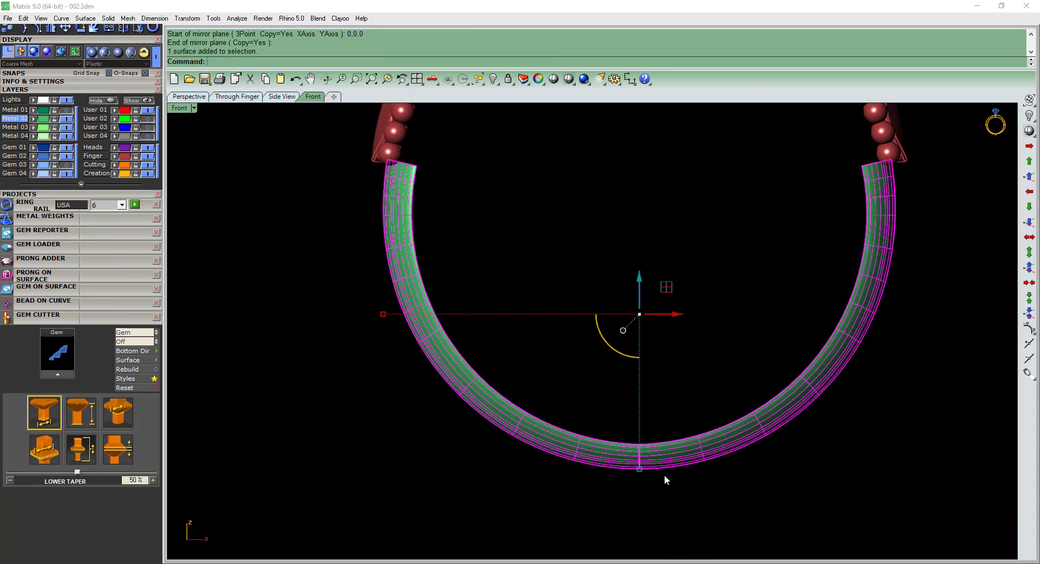
scroll(655, 461, up, 4)
key(Escape)
click(598, 418)
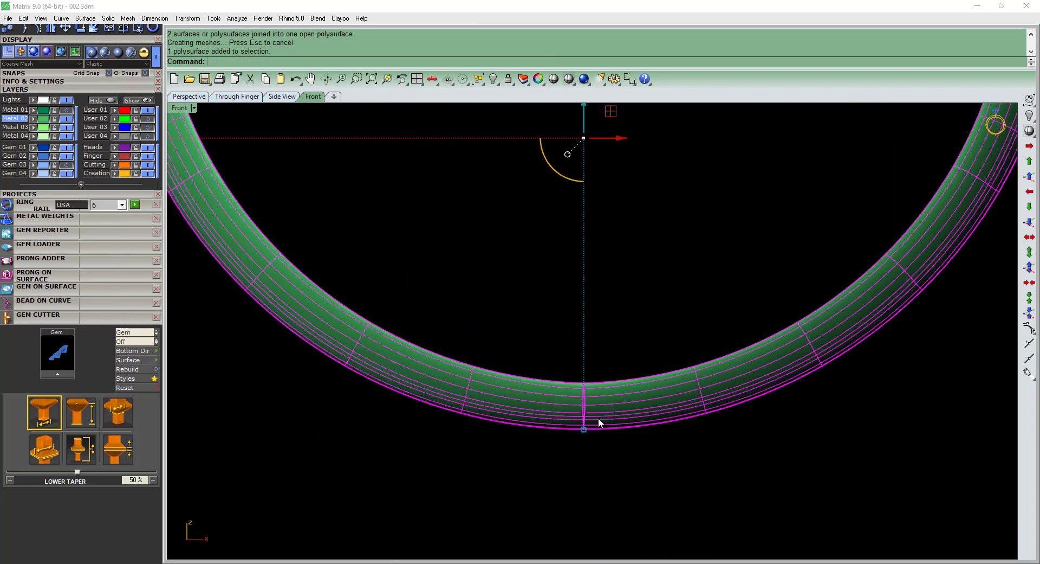
Check the seam between the two halves at the bottom of the ring, and undo the join and the mirror.
ctrl+shift+right_drag(600, 416, 611, 303)
scroll(597, 391, up, 5)
key(Escape)
click(597, 386)
ctrl+shift+right_drag(597, 386, 595, 356)
key(ctrl+z)
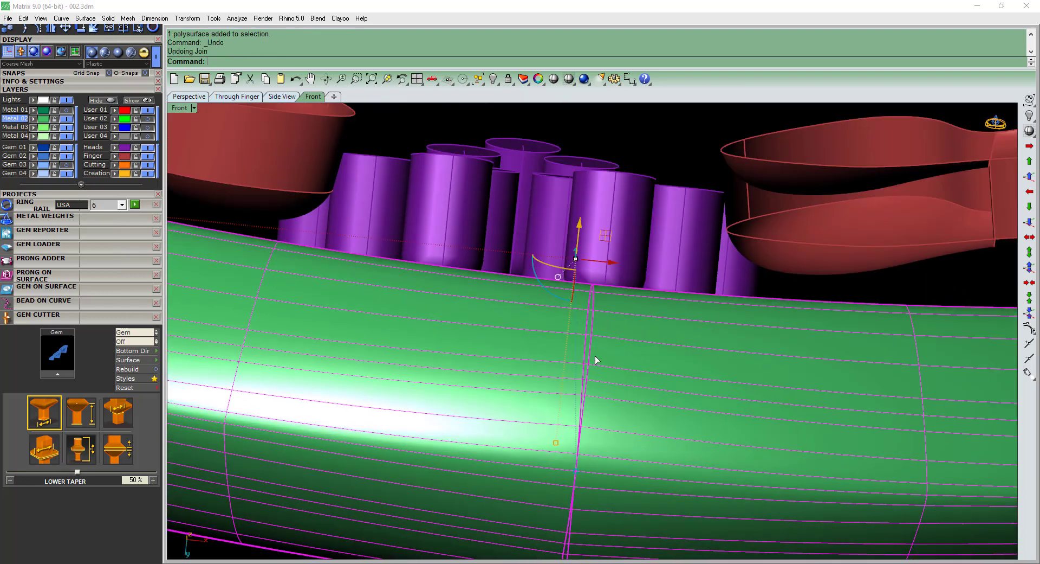
key(F6)
scroll(595, 362, down, 4)
key(ctrl+z)
scroll(594, 404, down, 5)
key(Escape)
Draw a vertical line in front view from 0,0,0 down past the surface's lower end.
right_drag(632, 431, 621, 357)
text(l)
key(Return)
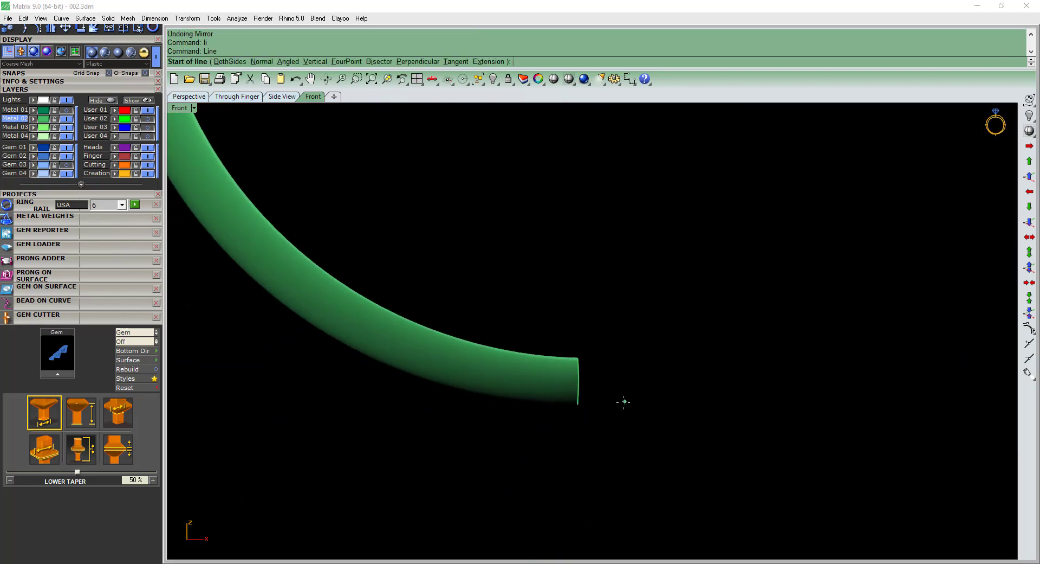
scroll(621, 403, up, 2)
scroll(582, 405, up, 6)
text(0,0,0)
key(Return)
click(555, 470)
click(555, 438)
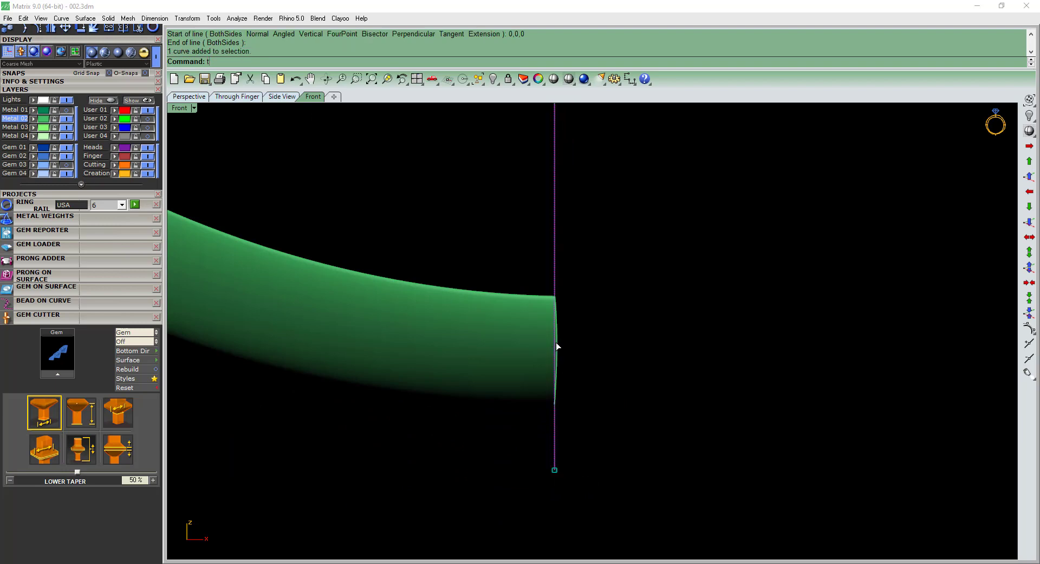
Trim off the slivers of surface that cross the vertical centre line and delete the line.
scroll(557, 337, up, 6)
text(t)
key(Return)
click(555, 327)
click(556, 330)
key(Return)
scroll(556, 333, down, 6)
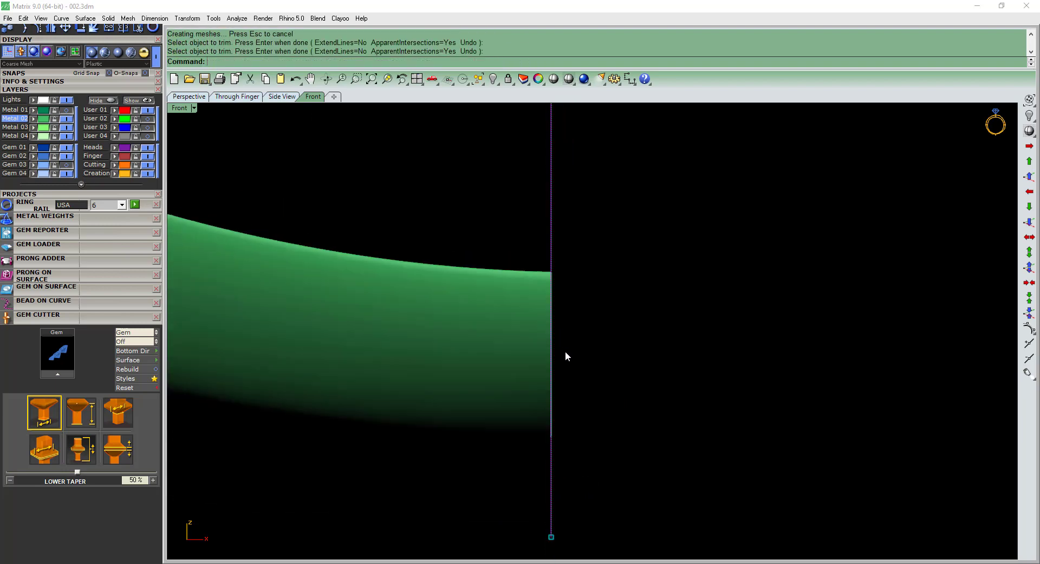
key(Delete)
Mirror the straight-trimmed surface across the vertical centre plane through 0,0,0.
click(548, 400)
text(mirror)
key(Return)
text(0,0,0)
key(Return)
shift+click(557, 454)
shift+click(563, 429)
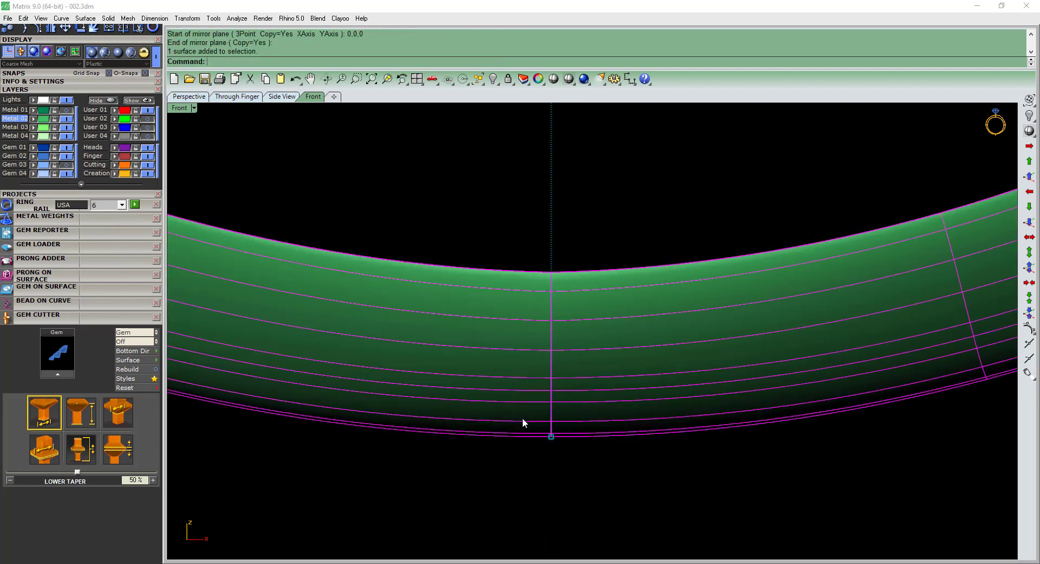
Join the original and mirrored surface halves into one band.
right_drag(559, 387, 501, 304)
text(j)
key(Return)
scroll(545, 372, down, 2)
key(Escape)
Duplicate the edges along both long sides of the joined band as curves.
text(de)
key(Return)
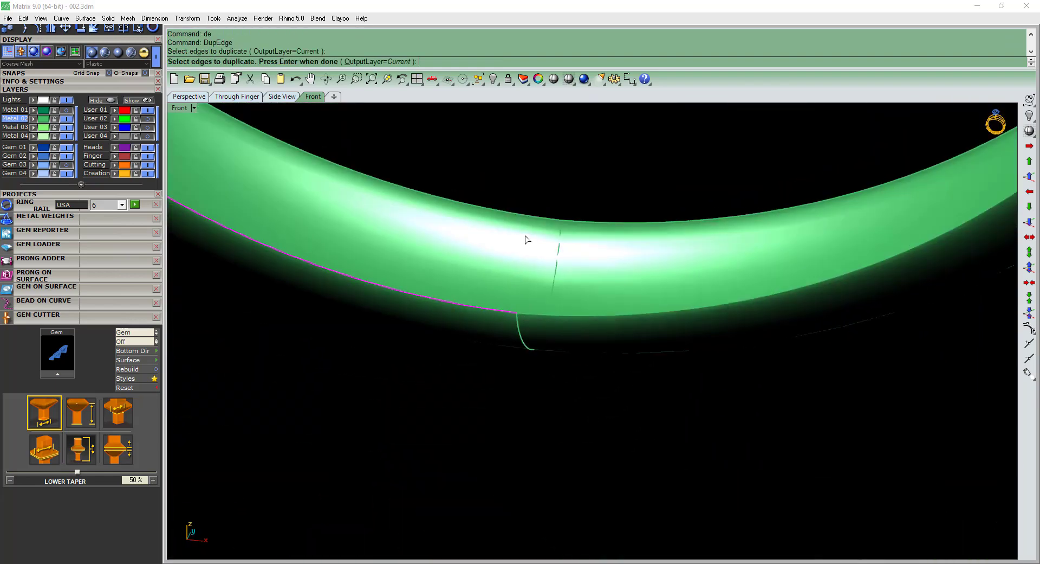
click(535, 218)
right_drag(571, 224, 564, 235)
click(563, 234)
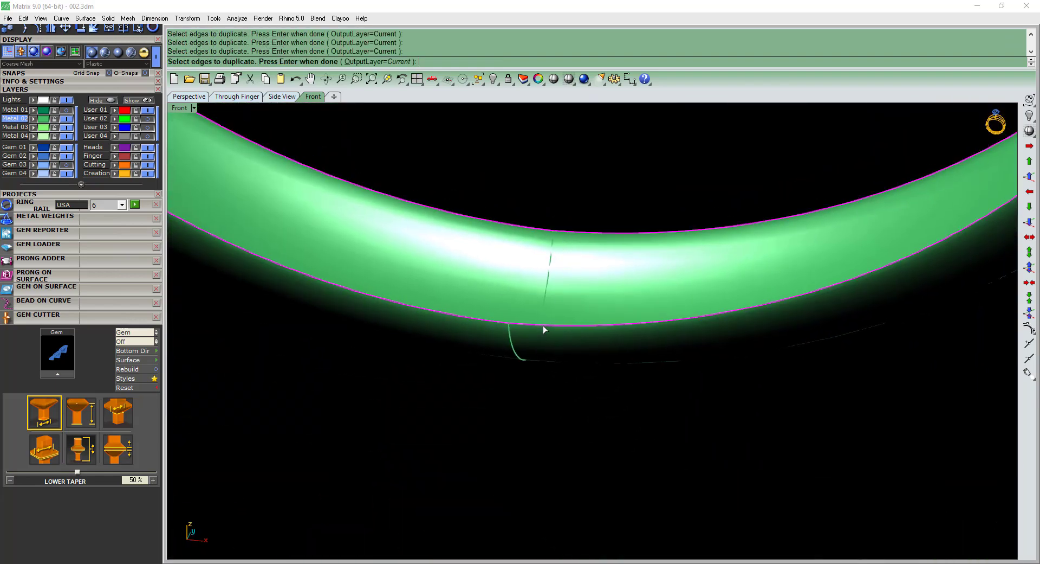
key(Return)
Loft a surface between the duplicated edge curves and delete the curves.
text(l)
key(Return)
scroll(520, 326, down, 3)
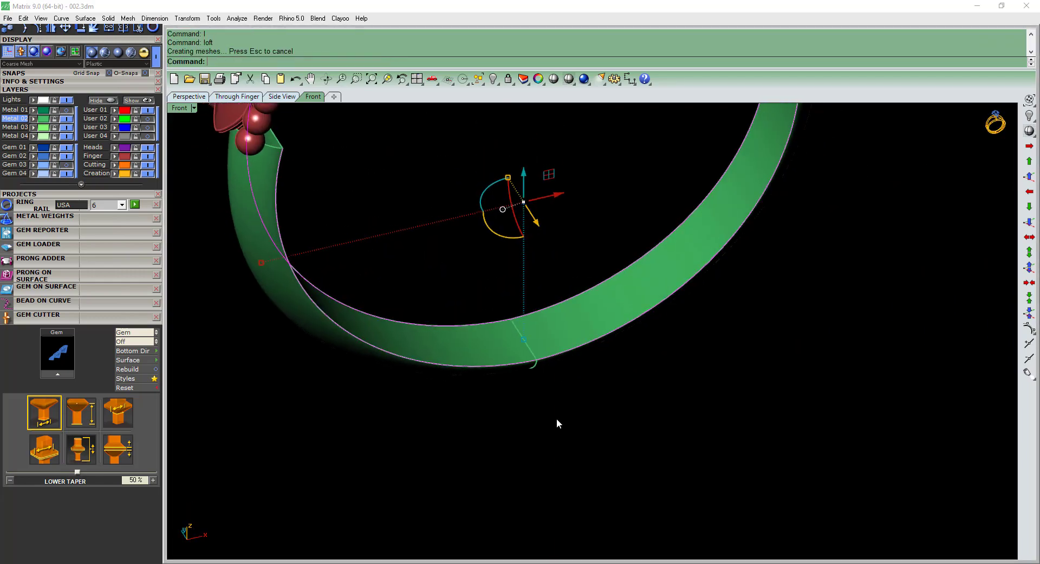
key(Delete)
Join the lofted inner surface to the curved band surface.
click(520, 339)
right_drag(519, 324, 509, 404)
key(Escape)
click(528, 390)
Cap both open ends of the joined band.
text(ca)
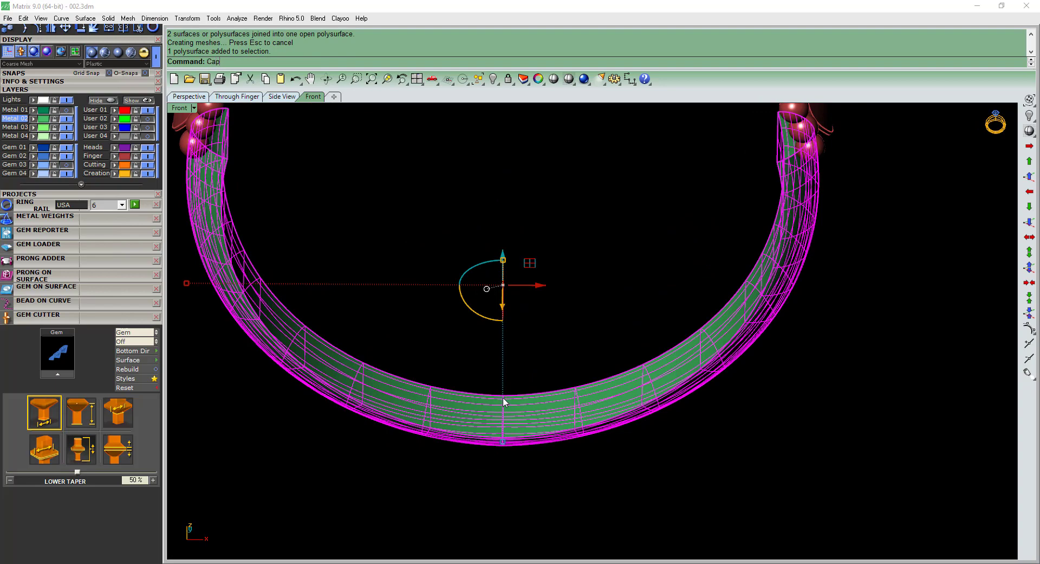
shift+right_drag(381, 270, 382, 303)
key(Return)
right_drag(329, 266, 292, 298)
key(Escape)
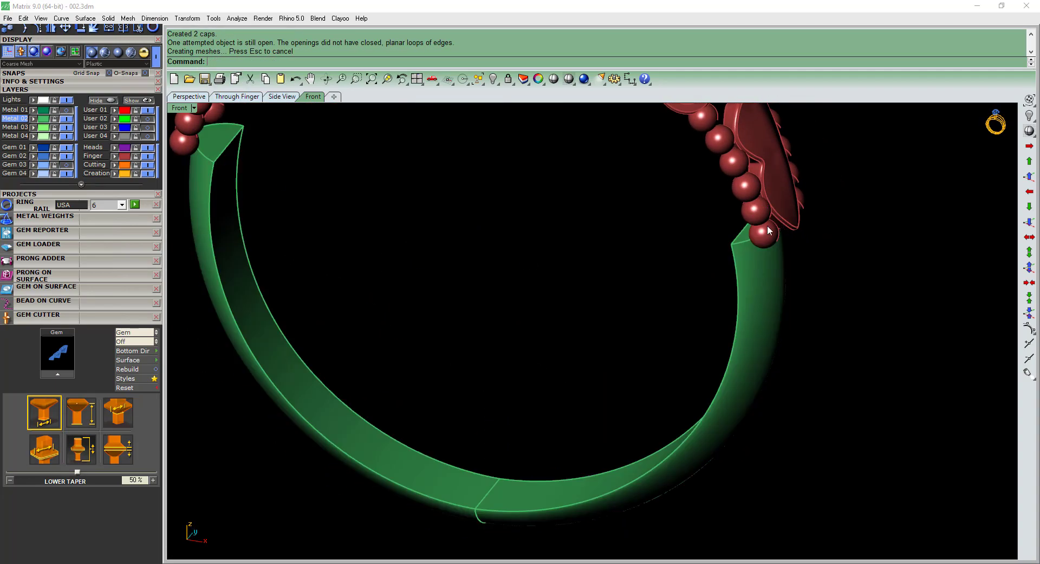
key(ctrl+z)
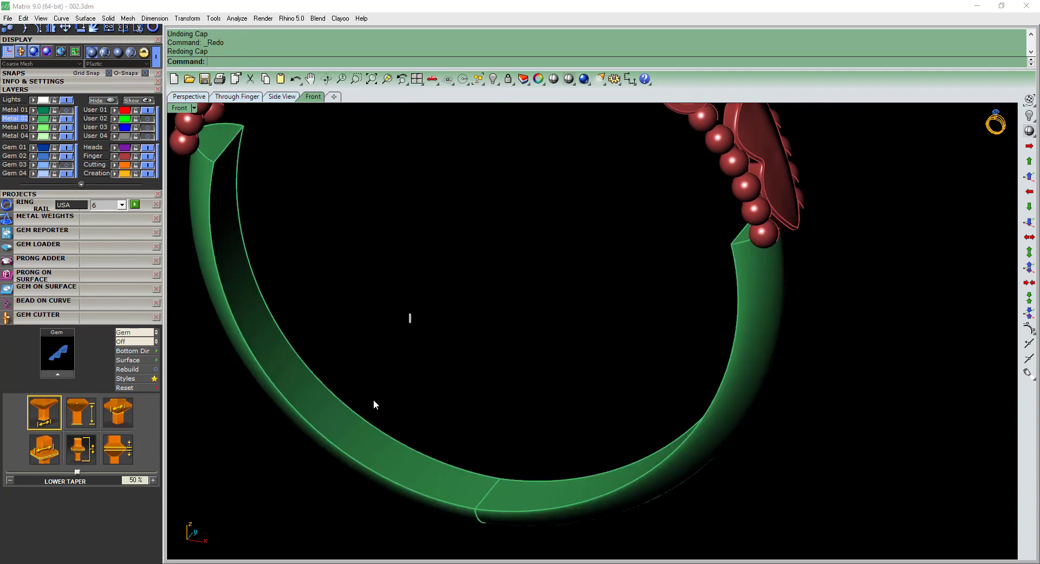
Show the Metal 01 layer again to see the band inside the full ring.
click(67, 111)
right_drag(428, 287, 364, 375)
scroll(399, 317, down, 4)
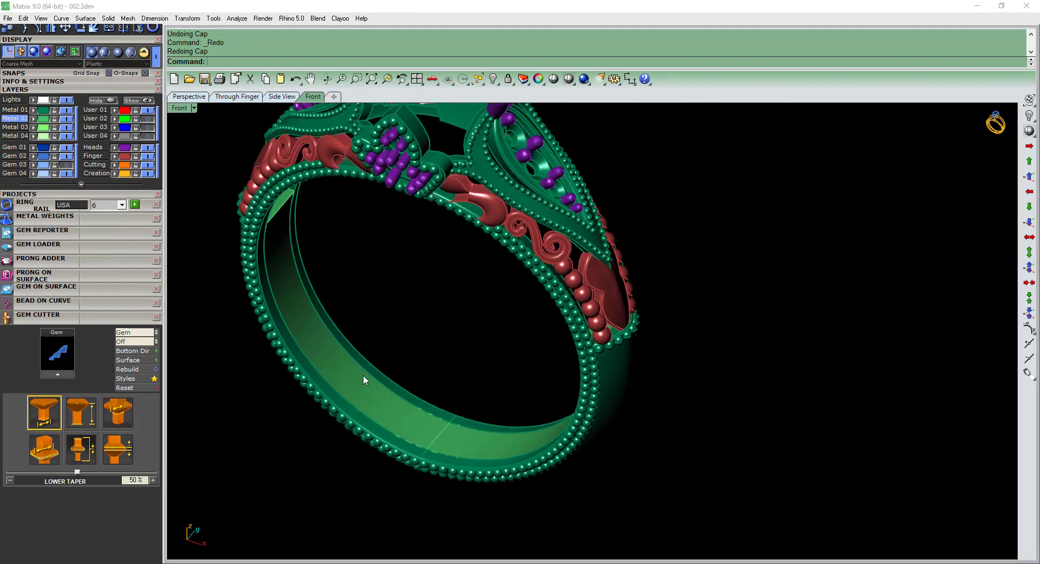
Scale the capped band slightly wider across the shank in side view and compare its edge before and after the change.
click(441, 427)
key(ctrl+F3)
text(a)
key(Return)
scroll(506, 311, up, 5)
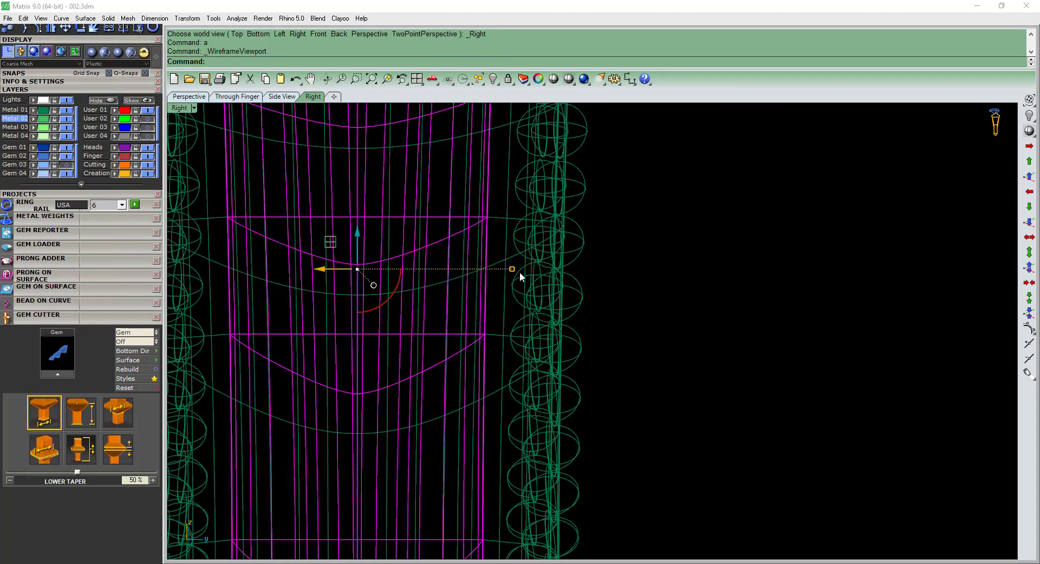
drag(512, 271, 525, 274)
text(s)
key(Return)
scroll(529, 277, down, 4)
right_drag(514, 287, 396, 452)
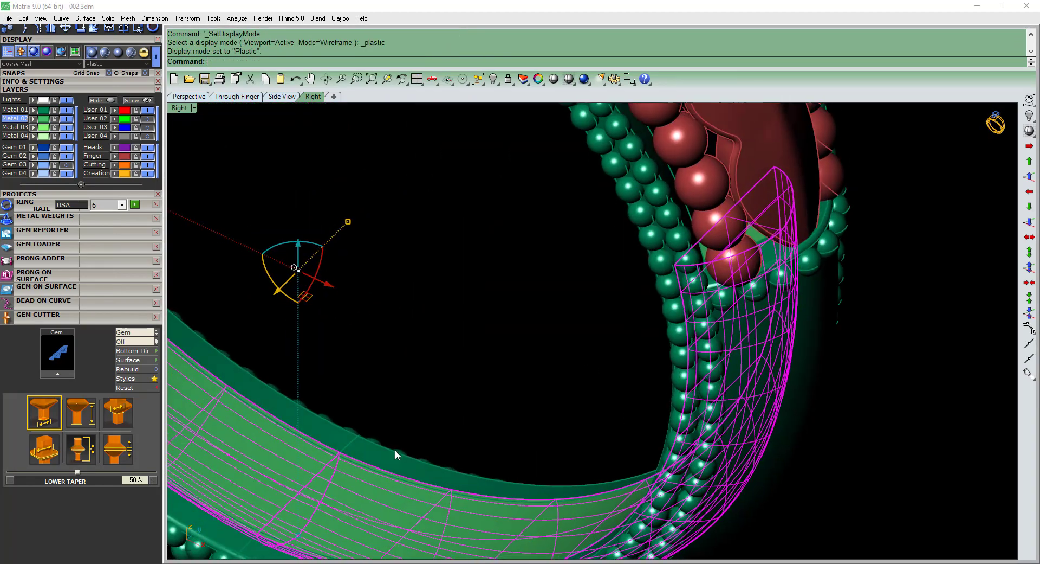
key(Escape)
scroll(357, 460, up, 4)
key(ctrl+z)
key(ctrl+y)
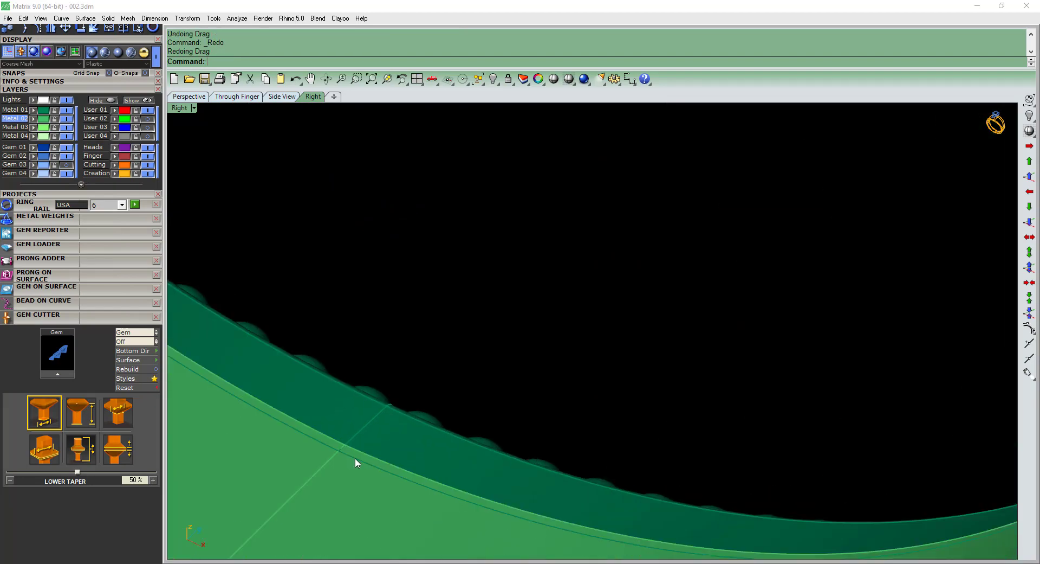
Fillet the straight inner edges at both ends of the capped band with a radius of 0.25.
scroll(470, 371, down, 5)
right_drag(471, 370, 677, 293)
scroll(349, 269, down, 4)
scroll(359, 236, up, 4)
text(f)
key(Return)
click(360, 236)
scroll(713, 239, up, 3)
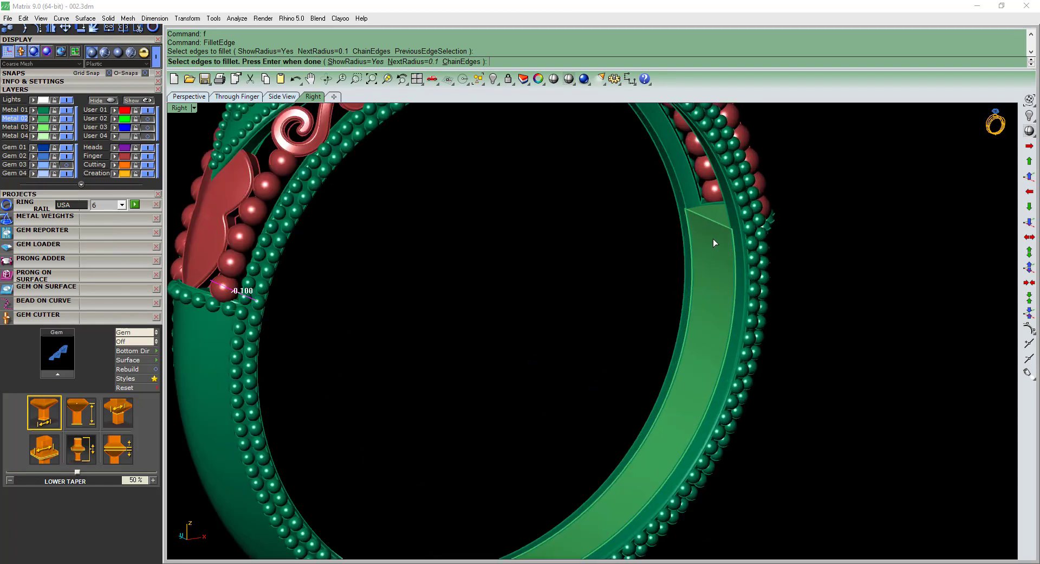
click(714, 221)
key(Return)
scroll(711, 249, down, 3)
text(s)
key(Return)
text(0.25)
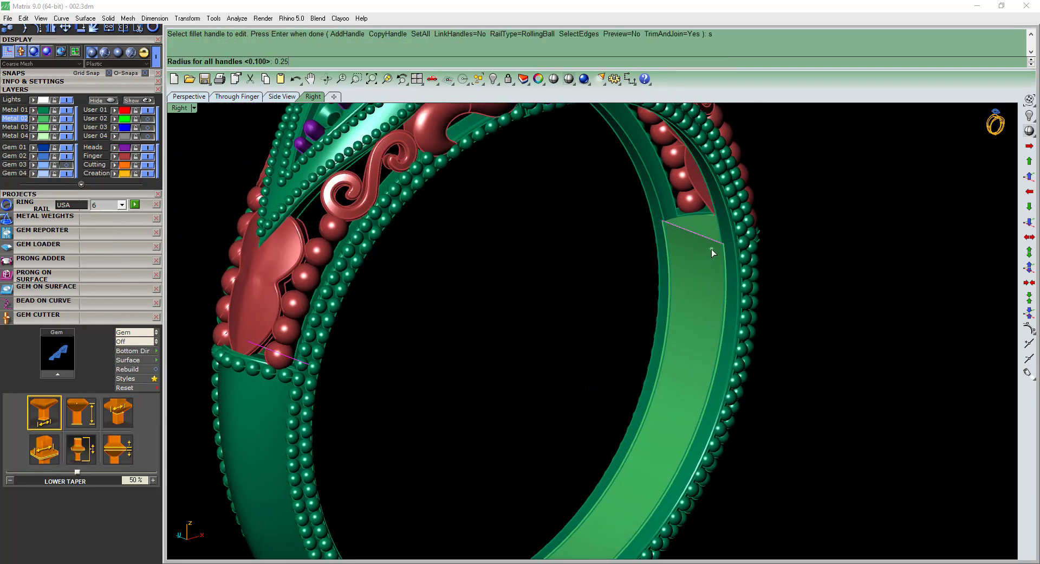
key(Return)
key(Return)
scroll(665, 276, down, 4)
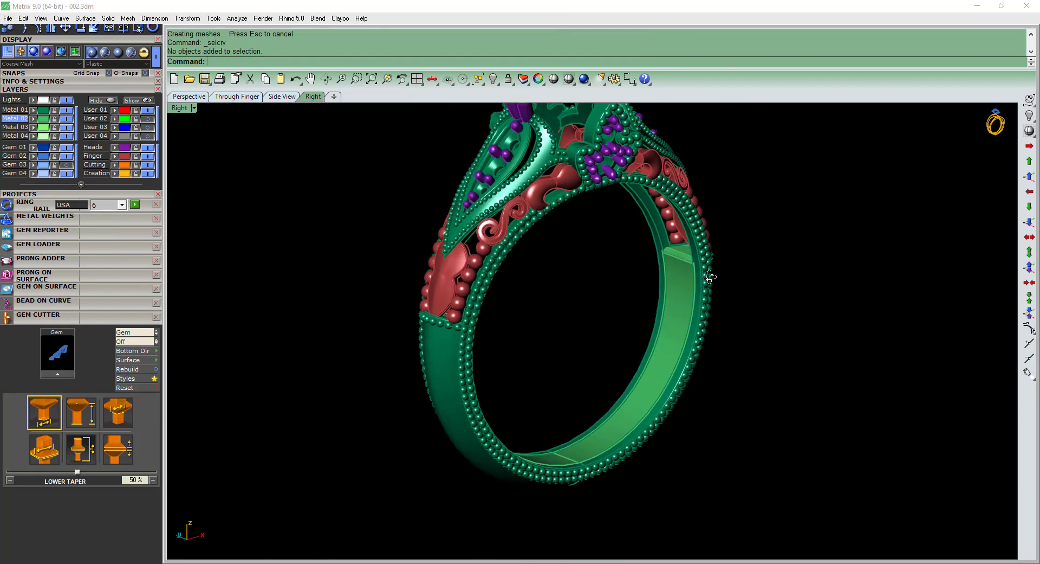
right_drag(708, 278, 695, 361)
right_click(739, 355)
right_drag(695, 361, 735, 327)
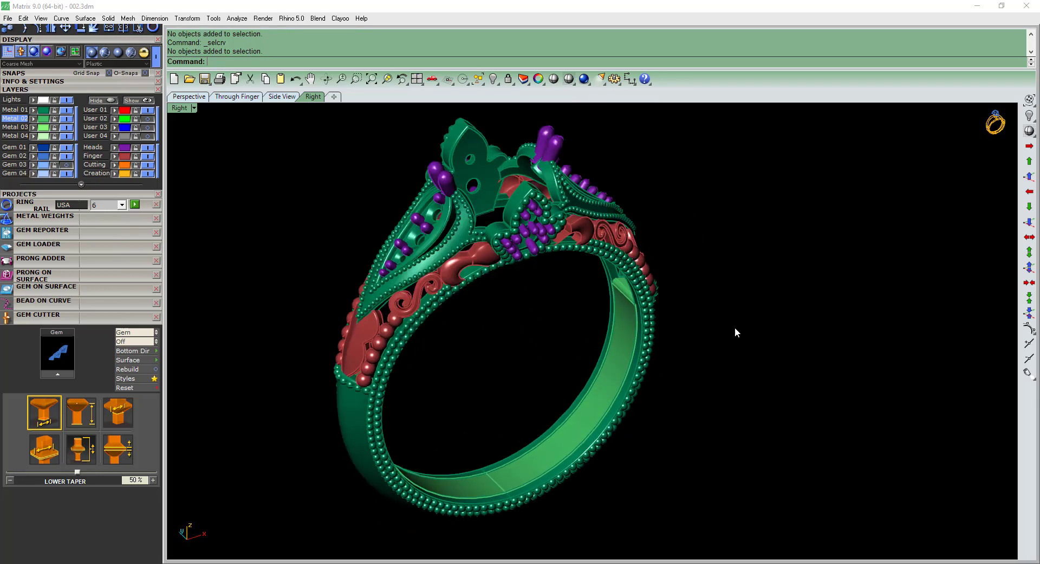
shift+right_drag(582, 283, 576, 315)
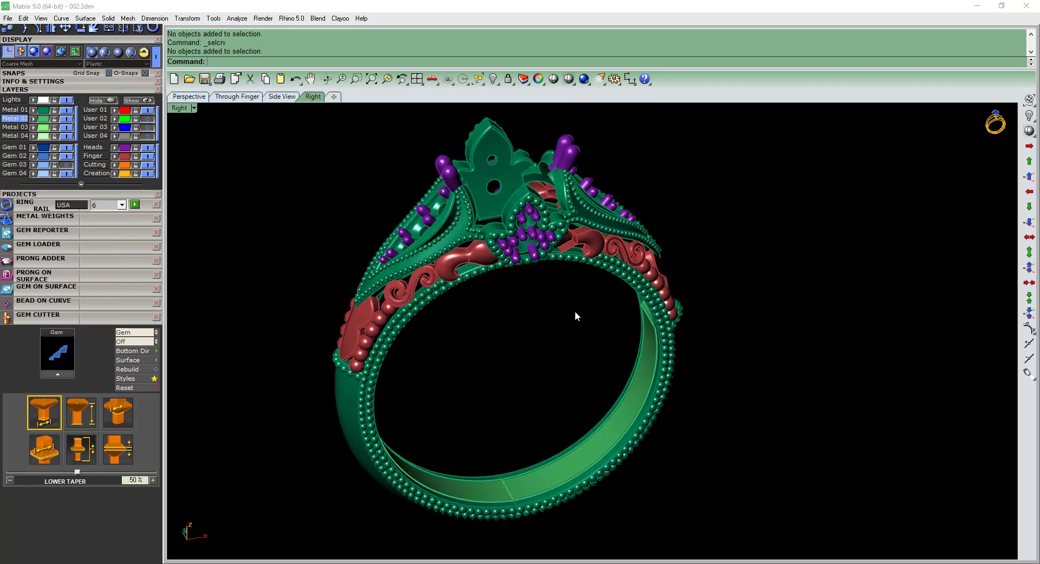
Group all the prongs on the Heads layer and move them to the Metal 01 layer.
click(125, 149)
key(F2)
shift+right_drag(530, 183, 568, 439)
scroll(600, 252, up, 4)
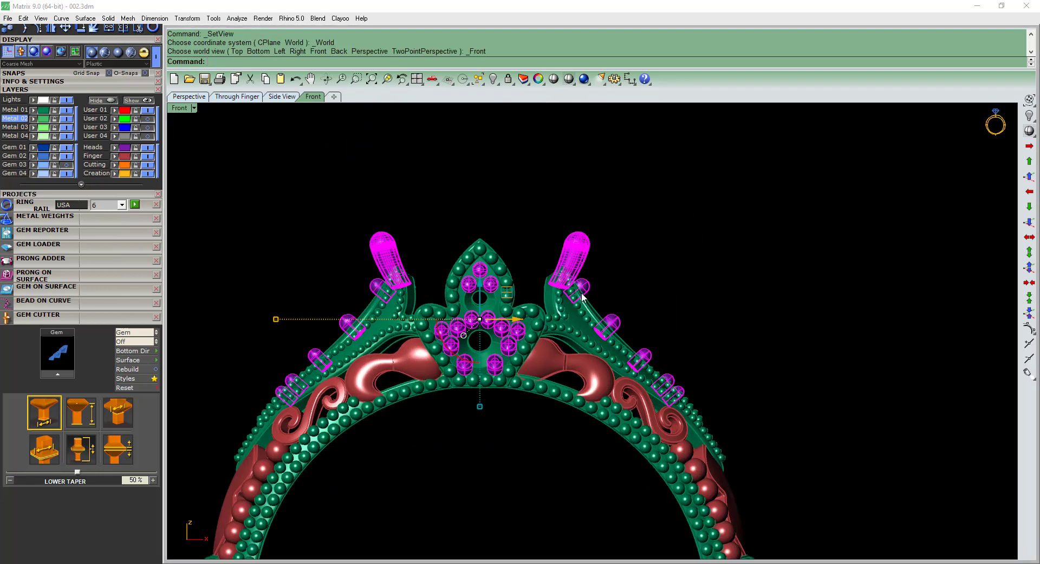
shift+right_drag(583, 297, 586, 267)
text(g)
key(Return)
click(34, 109)
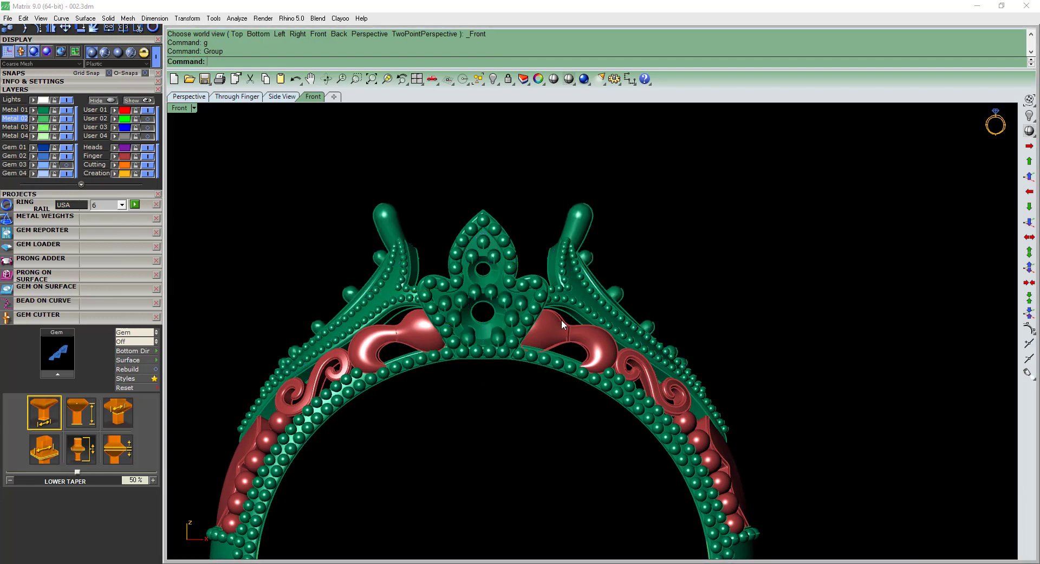
Select every part of the ring, group them, and assign them to the Metal 01 layer.
shift+right_drag(561, 319, 576, 287)
scroll(547, 293, down, 4)
key(F4)
right_drag(463, 299, 596, 405)
key(F4)
key(ctrl+a)
shift+right_drag(596, 405, 628, 108)
text(g)
key(Return)
click(40, 108)
Turn off the surface isocurve display for all objects of the ring.
key(ctrl+a)
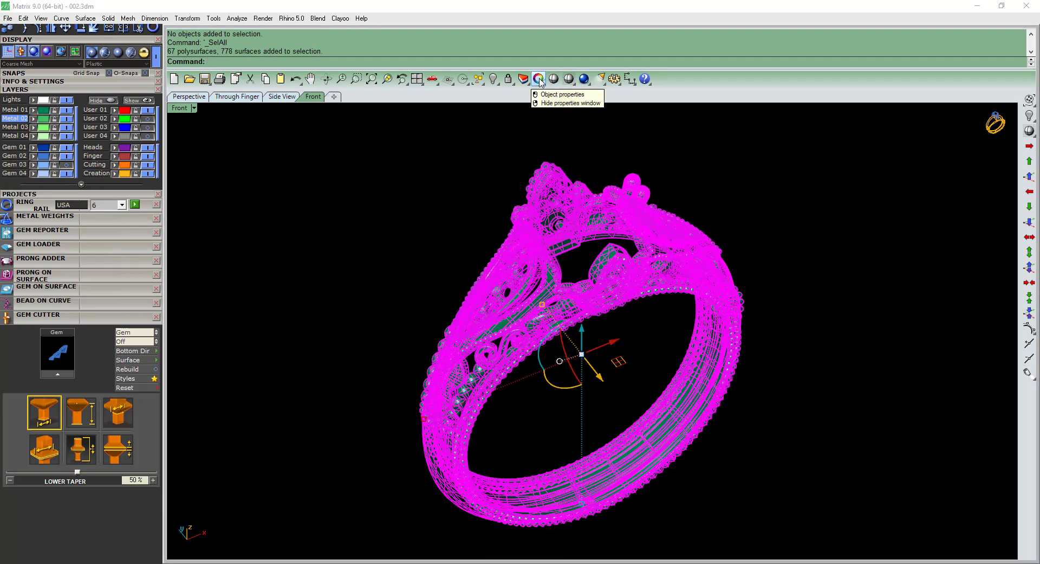
key(ctrl+o)
click(654, 324)
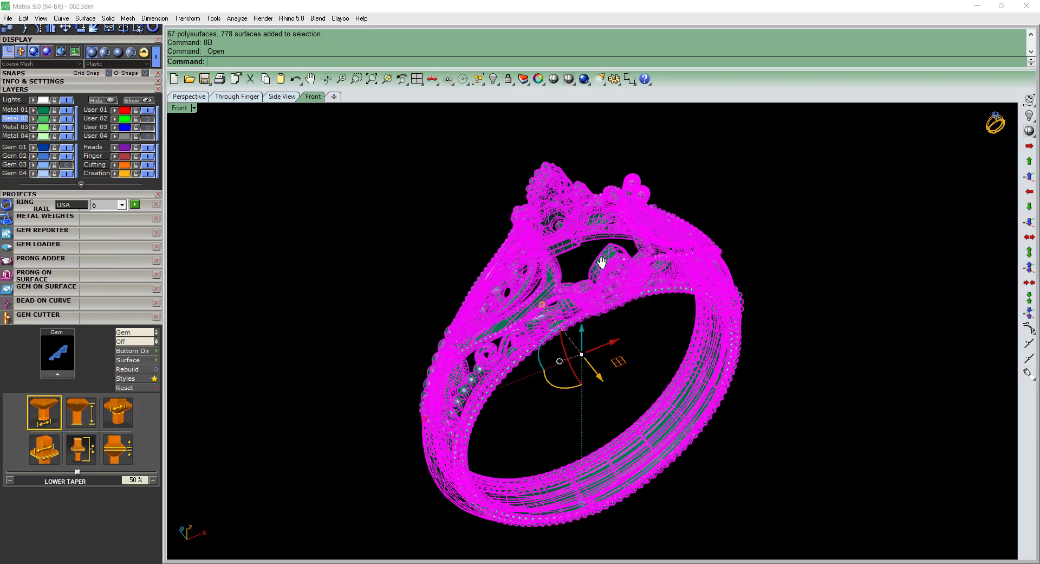
right_drag(601, 258, 610, 264)
key(F3)
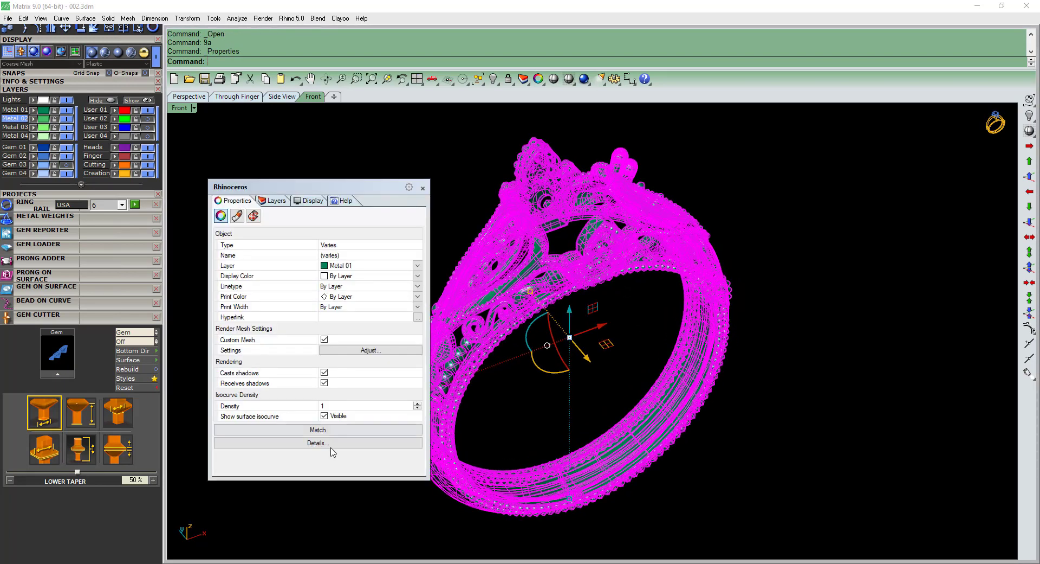
click(324, 416)
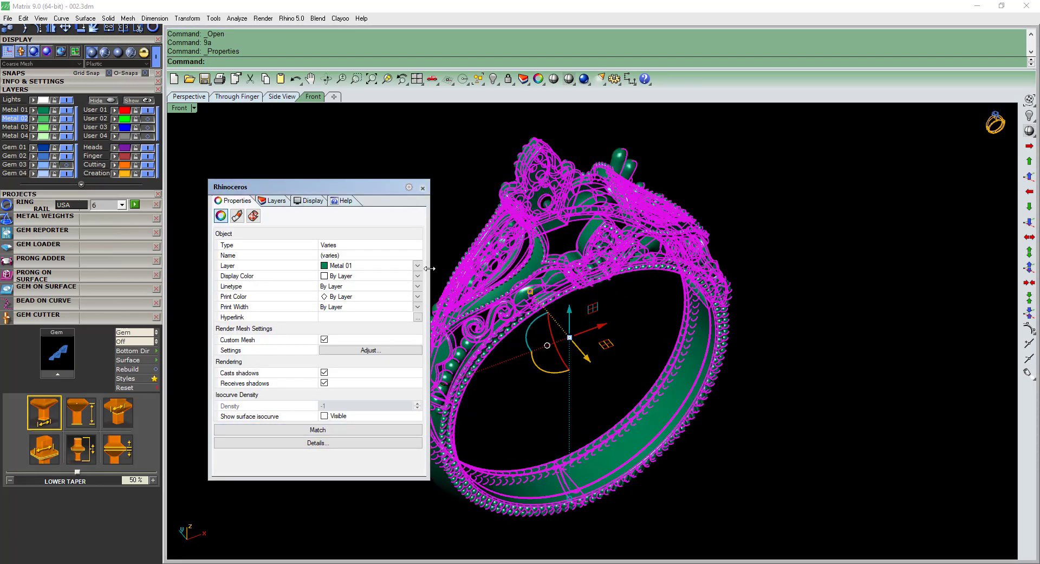
click(423, 188)
click(746, 236)
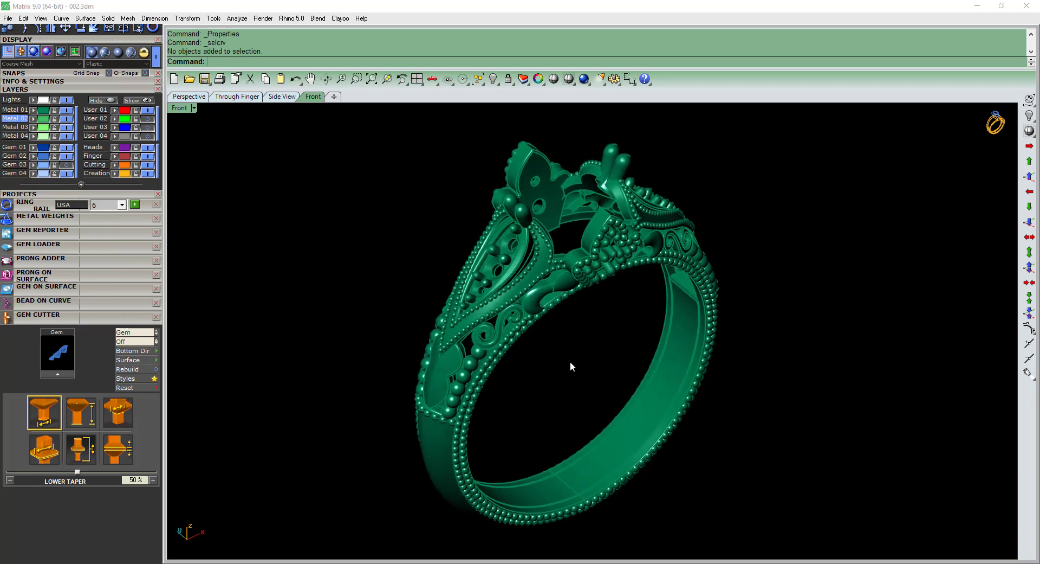
Examine the single-metal ring from several angles and close the Gem Cutter tool.
mouse_move(570, 362)
right_down()
mouse_move(727, 325)
mouse_move(704, 200)
mouse_move(493, 135)
mouse_move(457, 552)
mouse_move(565, 357)
right_up()
key(ctrl+shift+e)
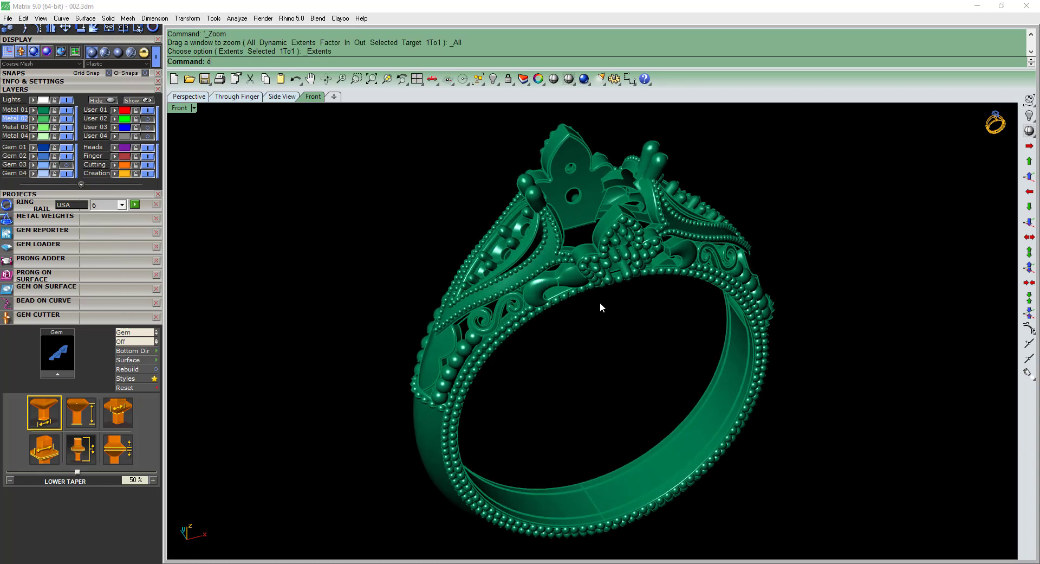
right_drag(600, 306, 649, 350)
right_click(570, 381)
scroll(633, 387, down, 2)
click(133, 315)
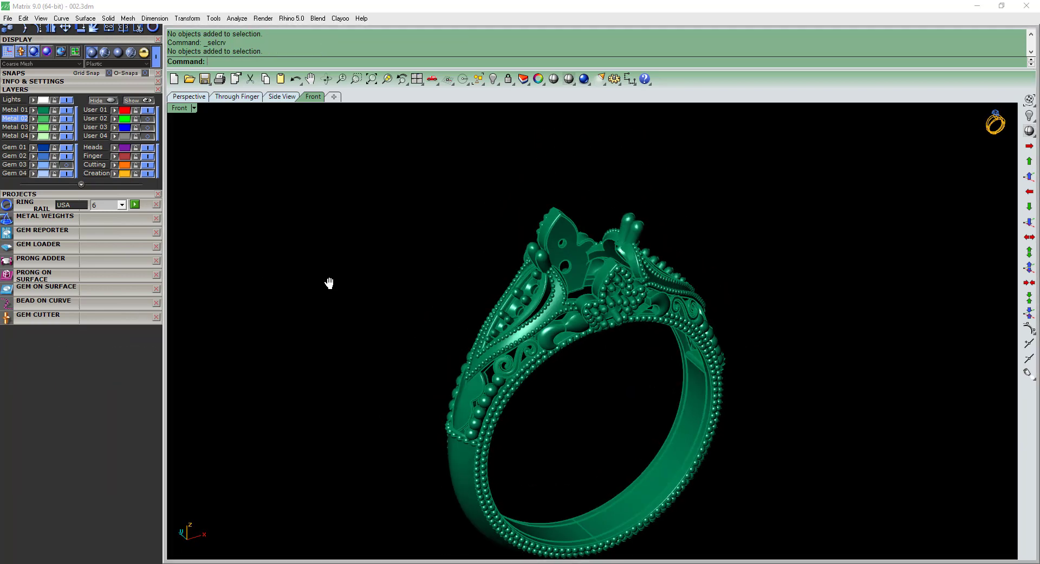
shift+right_drag(330, 283, 320, 301)
right_drag(357, 293, 383, 308)
right_drag(525, 320, 520, 350)
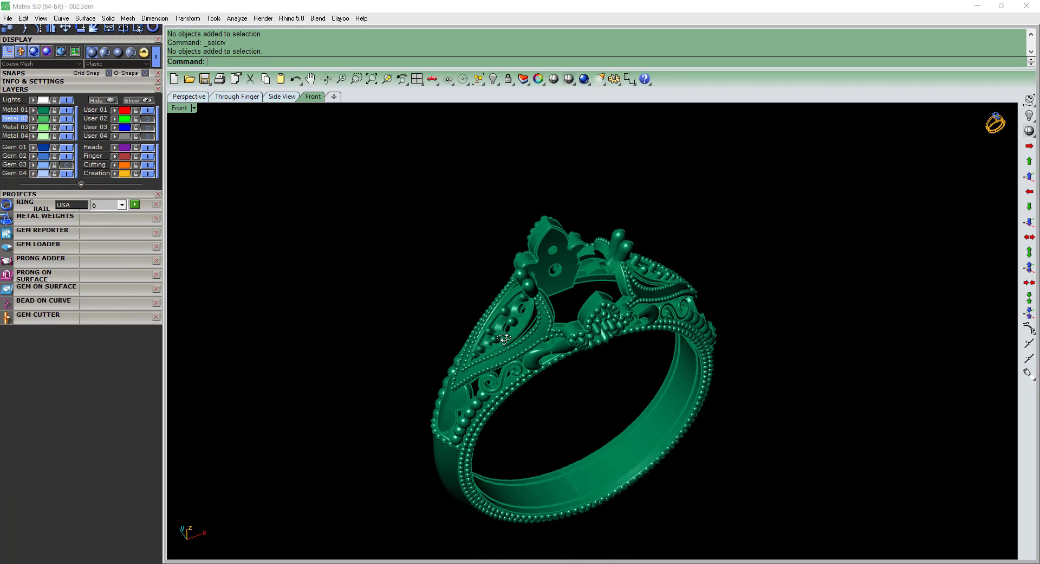
Calculate the metal weights for the whole ring and examine the object the calculation leaves selected.
click(27, 223)
key(ctrl+a)
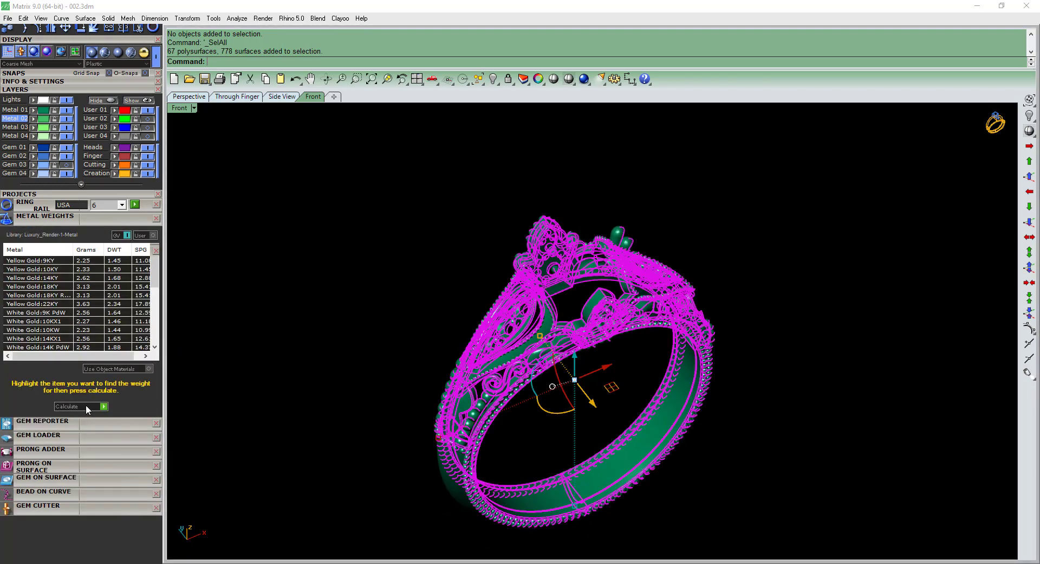
click(87, 406)
key(Return)
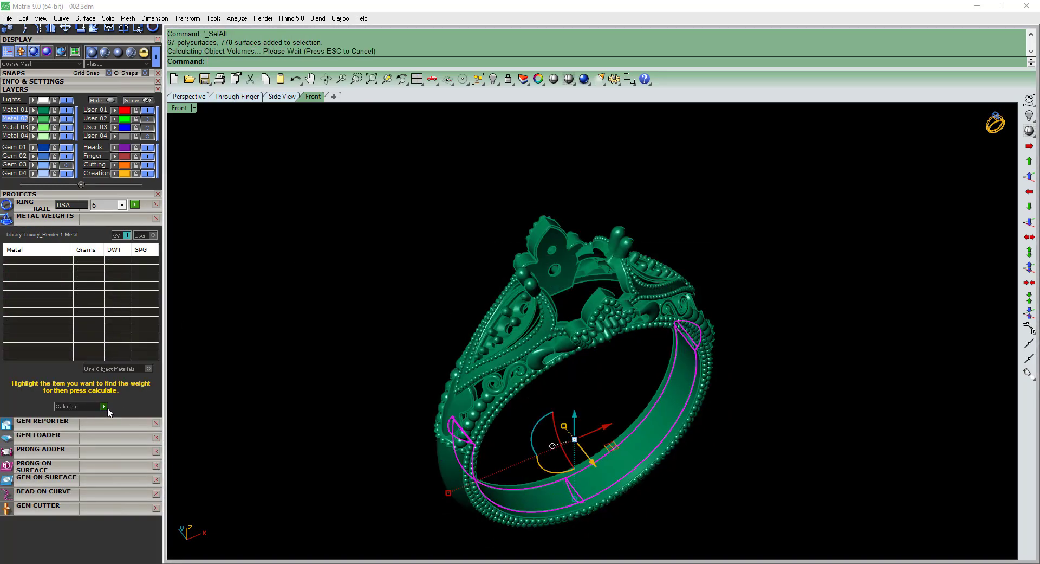
key(Return)
scroll(662, 398, up, 5)
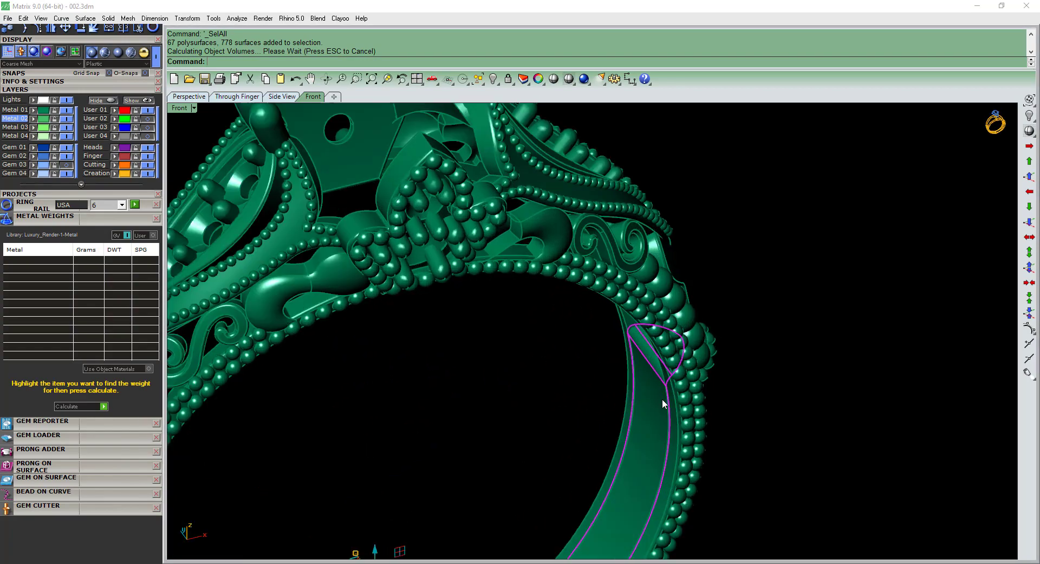
scroll(659, 398, down, 5)
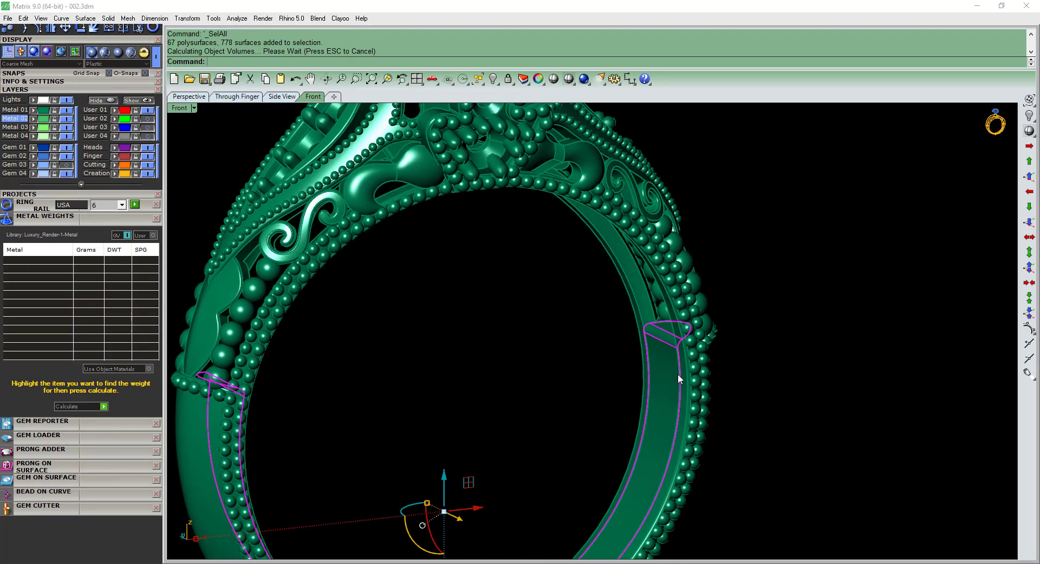
Ungroup the ring and move only the inner band to the Metal 02 layer.
right_drag(678, 375, 656, 440)
click(528, 490)
shift+right_drag(546, 482, 585, 442)
key(ctrl+shift+g)
click(554, 481)
scroll(553, 481, down, 2)
click(33, 120)
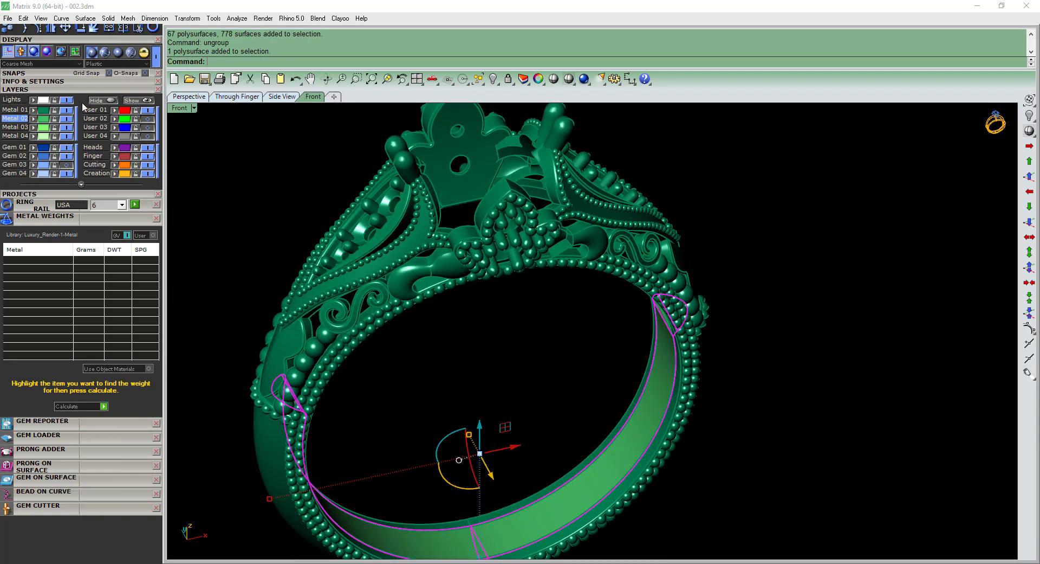
Hide the Metal 01 layer and examine the isolated inner band around its filleted end.
click(66, 111)
shift+right_drag(401, 378, 422, 349)
click(380, 354)
click(321, 431)
shift+right_drag(354, 434, 414, 398)
right_drag(414, 398, 455, 378)
click(398, 357)
click(390, 347)
click(456, 378)
Undo back to before the edge fillet and copy the unfilleted inner band.
key(ctrl+z)
key(ctrl+z)
key(ctrl+z)
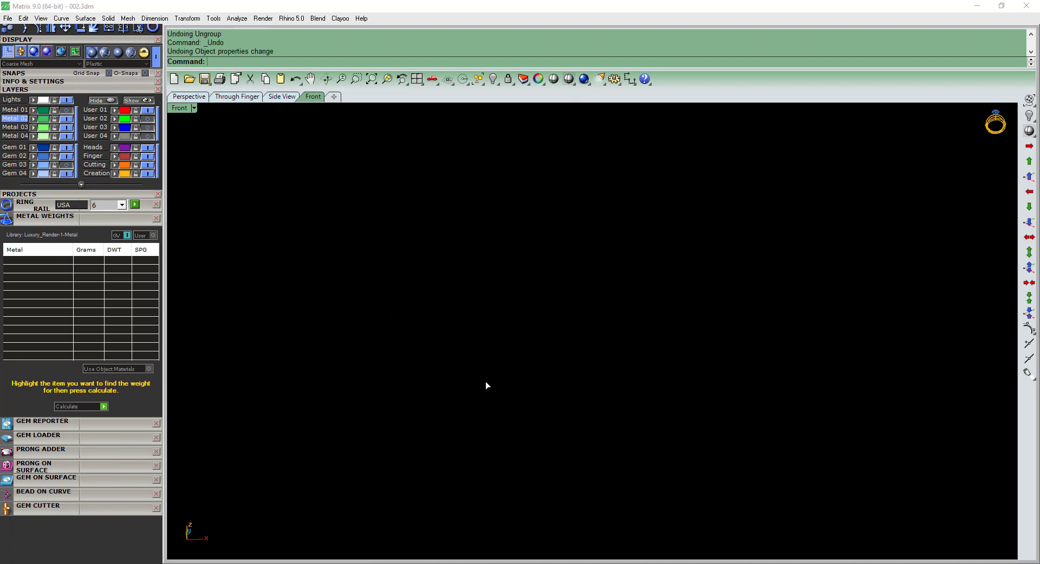
key(ctrl+z)
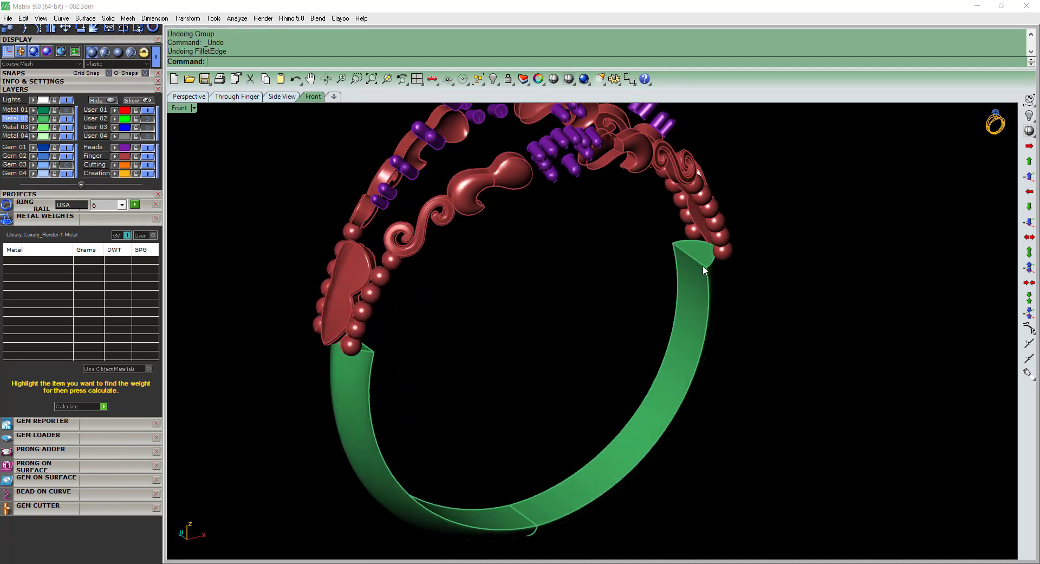
click(707, 281)
Redo the undone changes, then replace the filleted band with the pasted unfilleted copy.
key(ctrl+y)
key(ctrl+y)
key(ctrl+y)
key(ctrl+y)
key(ctrl+y)
key(ctrl+y)
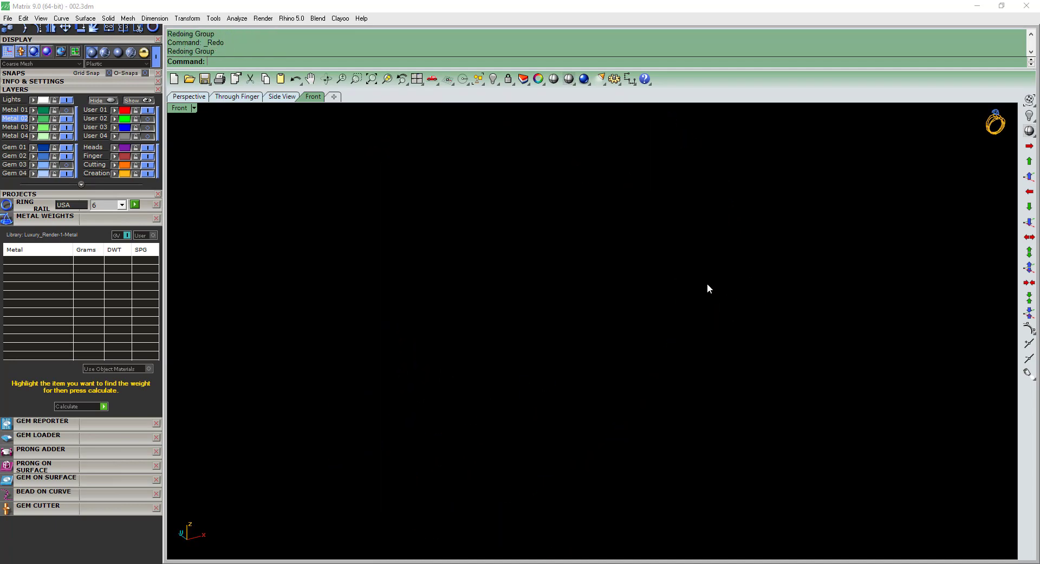
click(703, 281)
key(Delete)
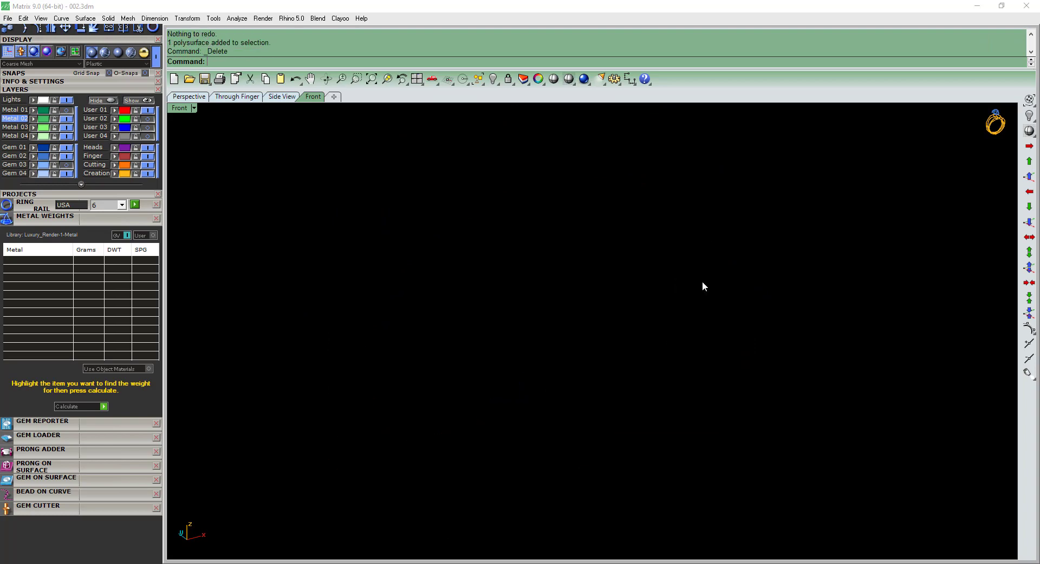
key(ctrl+v)
right_drag(698, 284, 407, 299)
key(Escape)
Check the pasted band for naked edges with Show Edges and inspect the spot near its bottom centre seam.
scroll(384, 298, up, 4)
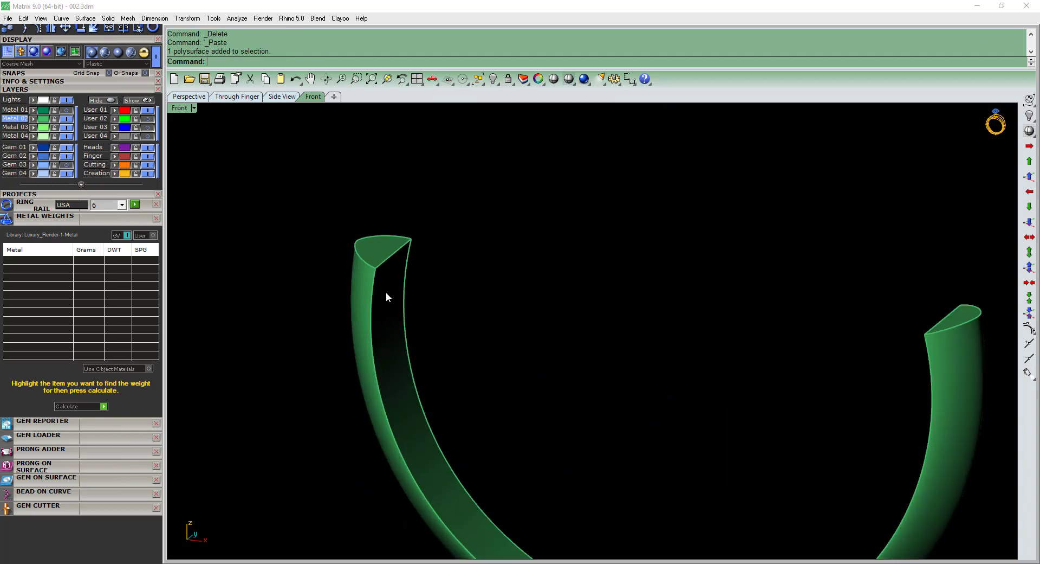
scroll(385, 293, down, 4)
click(375, 295)
click(135, 218)
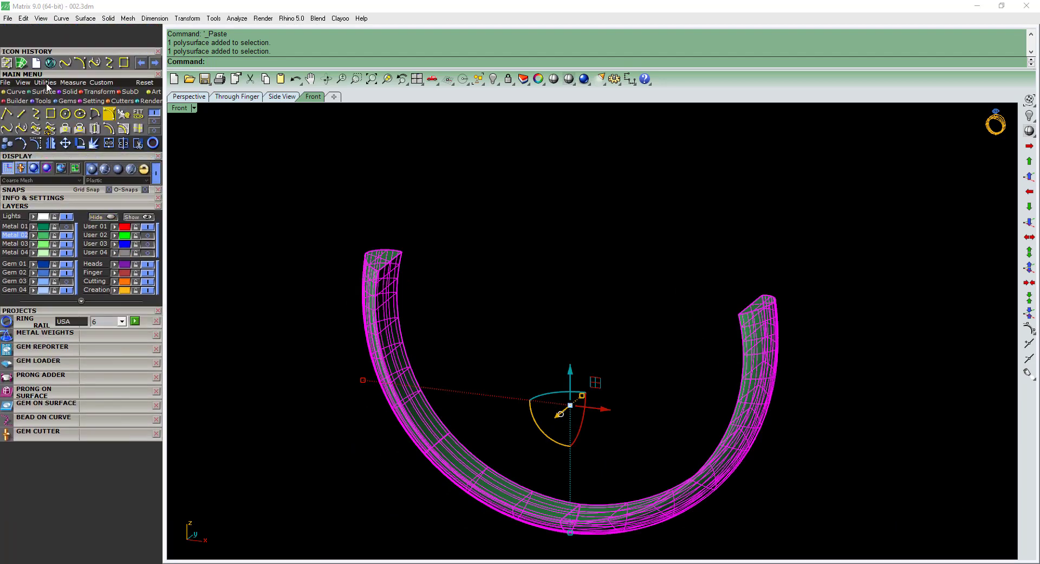
click(46, 83)
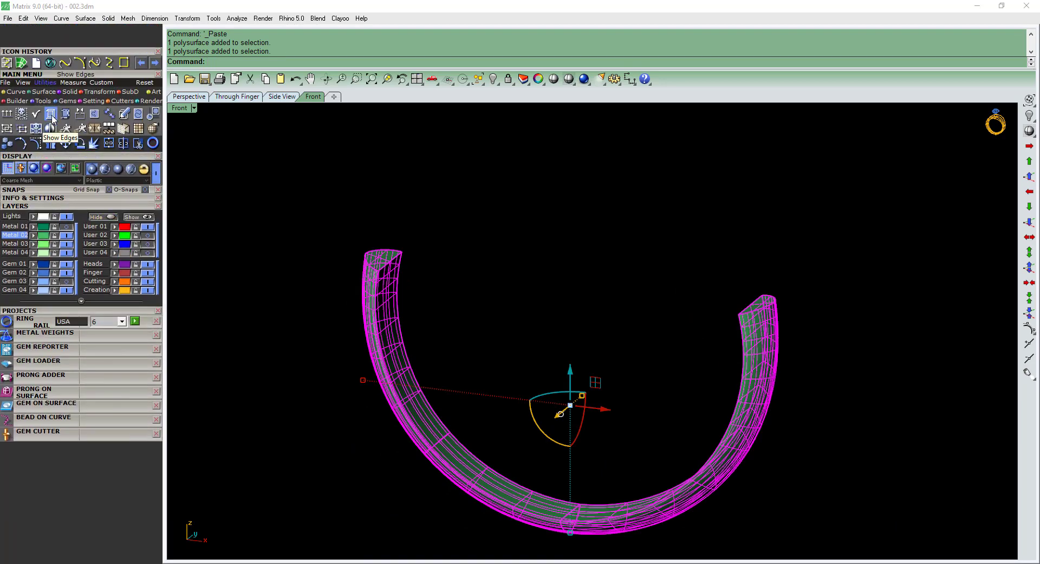
click(50, 114)
mouse_move(571, 487)
right_down()
mouse_move(620, 337)
mouse_move(541, 480)
right_up()
scroll(535, 426, up, 5)
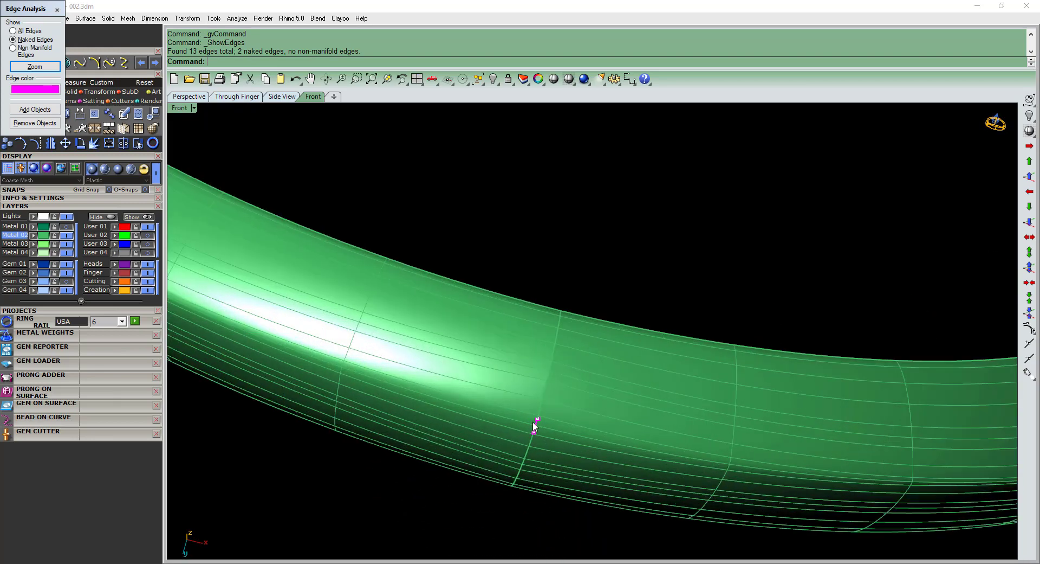
scroll(536, 428, up, 3)
click(59, 10)
Draw a vertical line through the band's bottom centre in front view and trim away the band's right half.
key(ctrl+F2)
scroll(584, 320, down, 9)
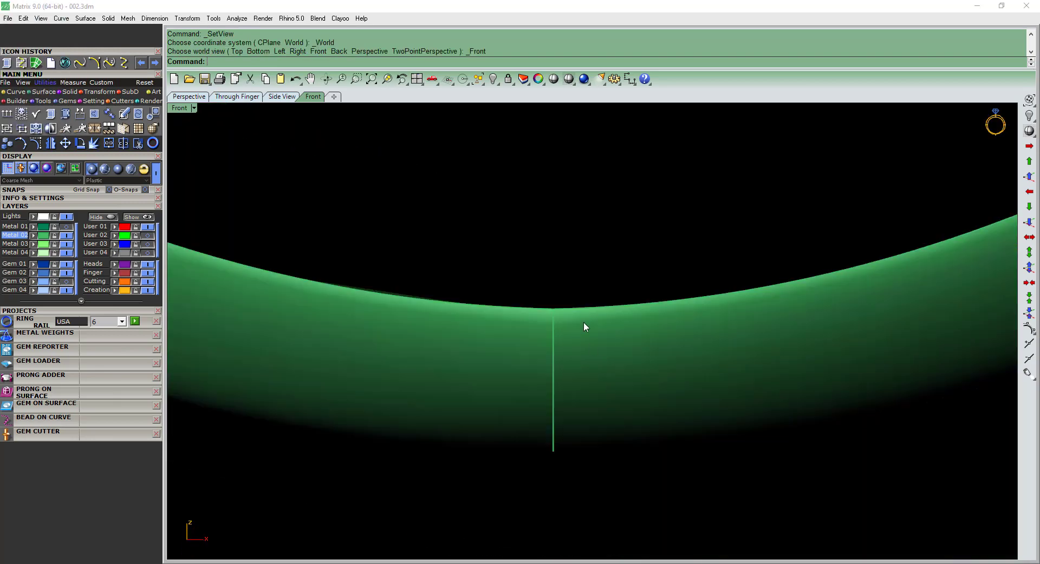
mouse_move(653, 430)
right_down()
mouse_move(629, 390)
mouse_move(590, 389)
right_up()
text(Kli)
key(Escape)
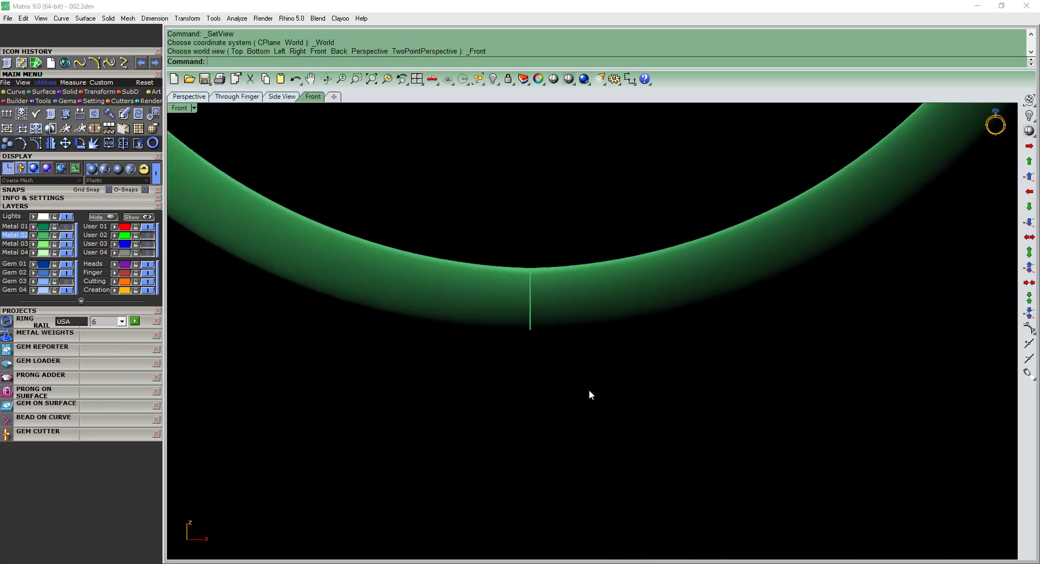
text(li)
key(Return)
click(548, 405)
click(530, 388)
key(ctrl+t)
click(599, 307)
right_click(599, 307)
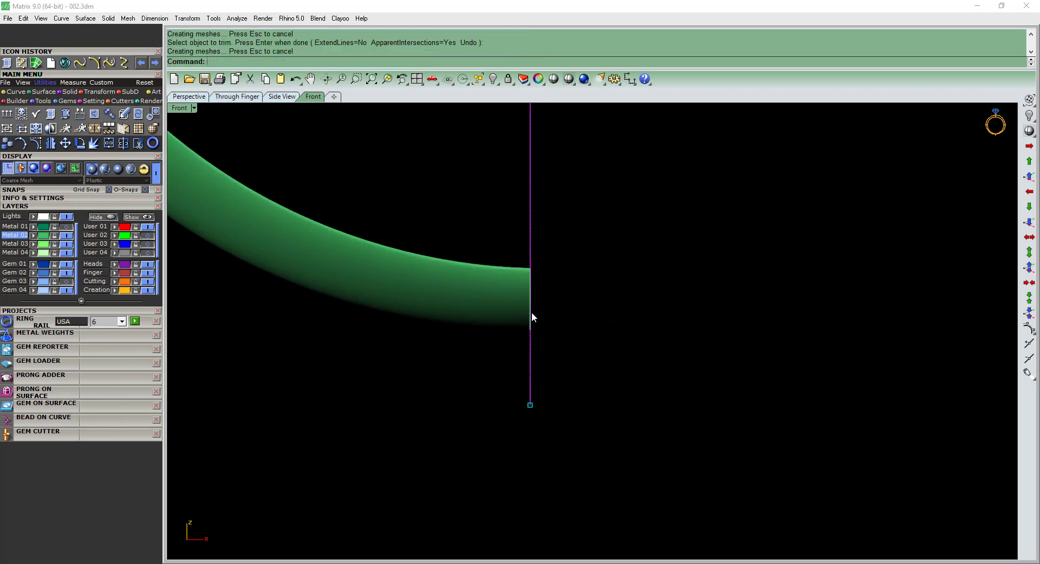
Set up a global cage edit with four points in each direction on the remaining half of the band.
scroll(532, 311, up, 8)
click(496, 314)
key(ctrl+e)
key(Return)
key(Return)
drag(505, 381, 542, 336)
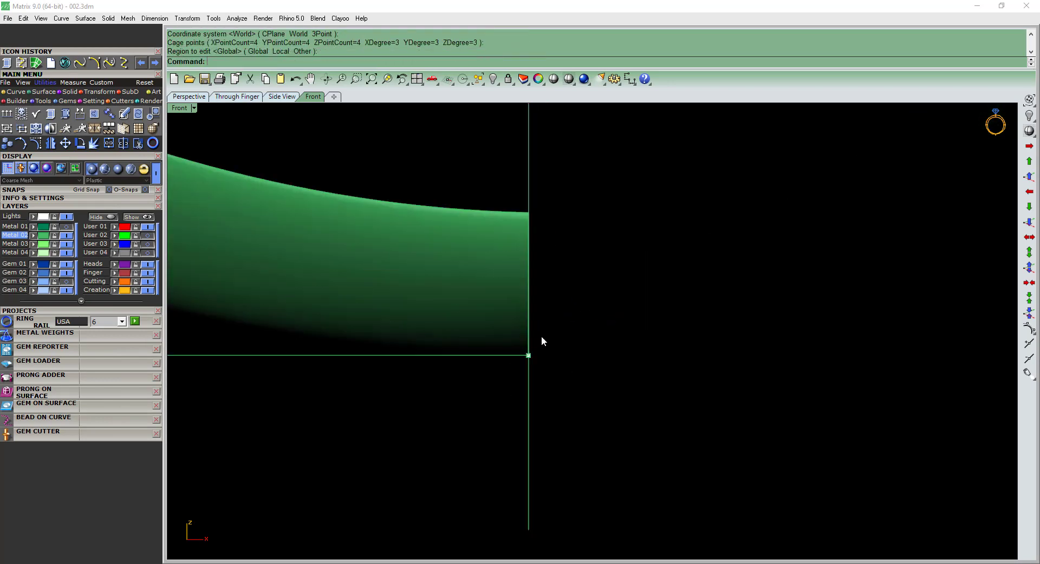
Rotate the cage slightly at the band's cut end, then delete the cage and the cutting line.
key(ctrl+r)
scroll(548, 360, up, 7)
click(573, 367)
click(579, 368)
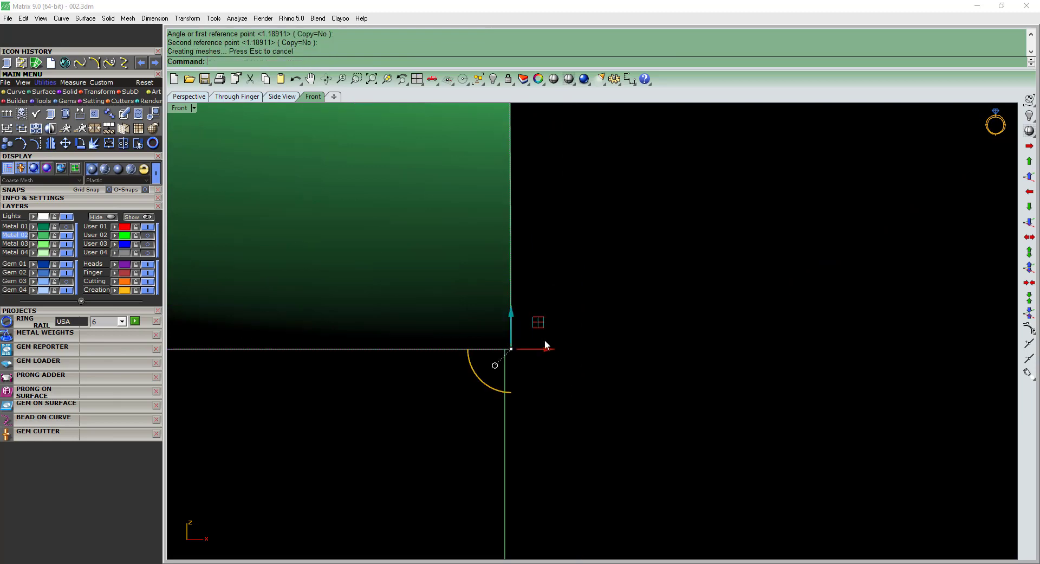
scroll(545, 340, down, 9)
scroll(548, 302, up, 5)
key(Delete)
right_drag(542, 370, 542, 337)
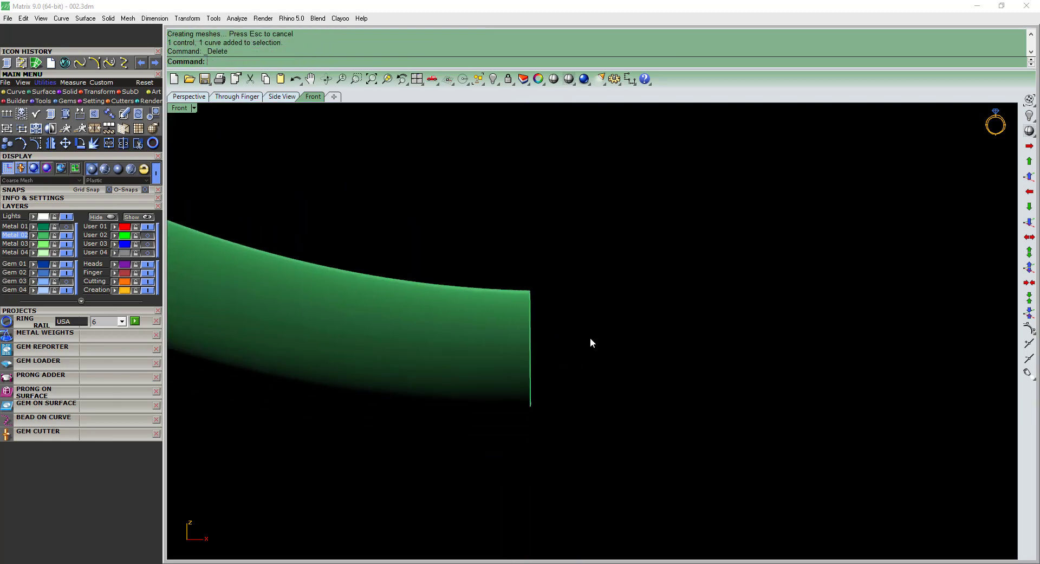
Draw a vertical line from the origin in front view, trim the band's overhang past it, and delete the line.
text(l)
key(Return)
text(0)
key(Return)
shift+click(580, 467)
click(528, 433)
key(ctrl+t)
scroll(535, 389, up, 4)
click(525, 395)
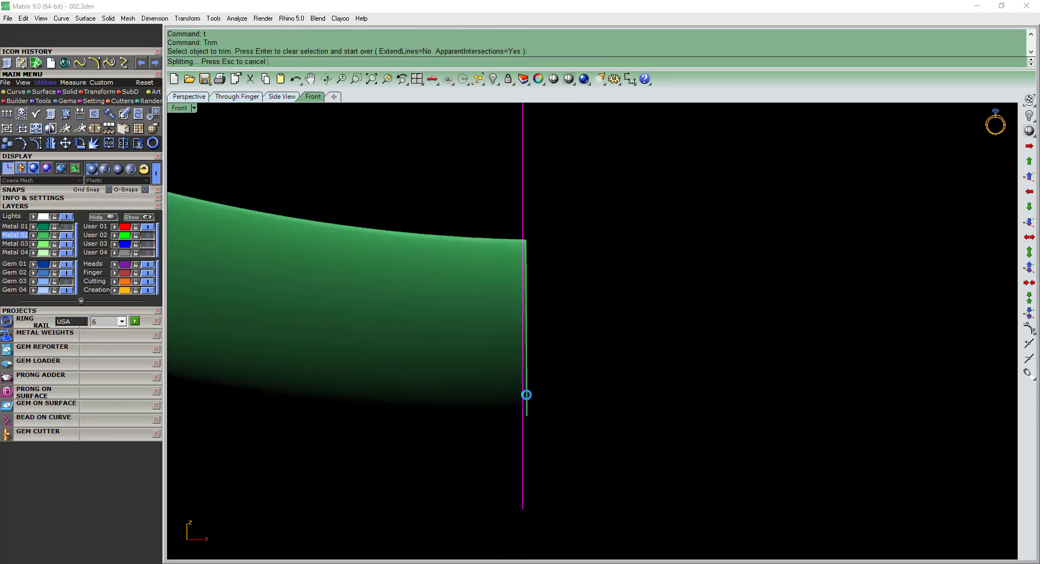
key(Return)
scroll(525, 333, down, 2)
key(Delete)
Mirror the half band across the vertical axis through the origin and join both halves.
click(499, 326)
text(mi)
key(Return)
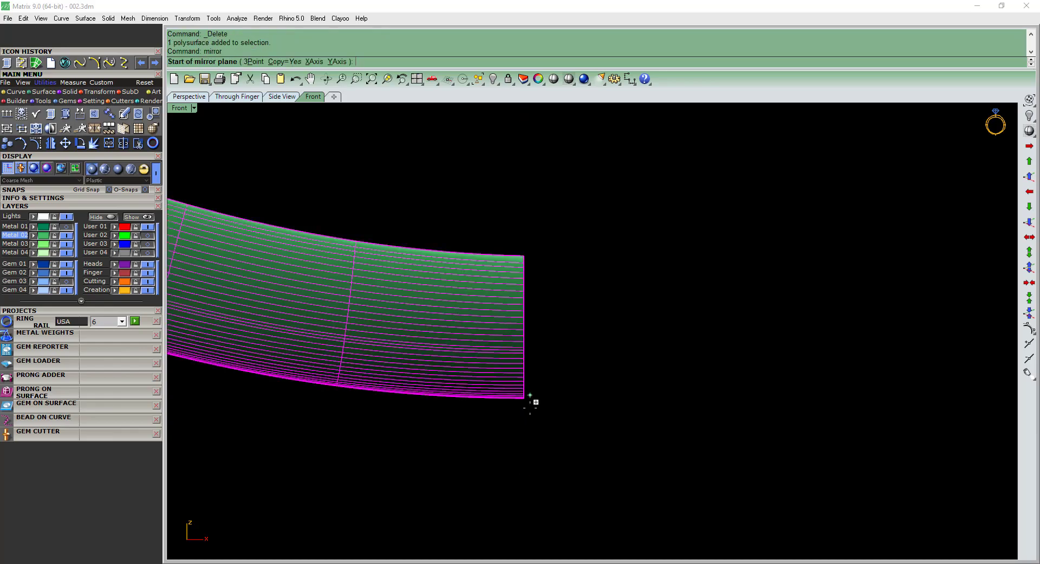
text(0)
key(Return)
click(531, 400)
shift+click(556, 365)
mouse_move(557, 365)
right_down()
mouse_move(551, 353)
mouse_move(574, 368)
right_up()
key(ctrl+j)
Check the joined band for naked edges with Show Edges in perspective view.
key(F4)
drag(609, 441, 551, 398)
click(453, 304)
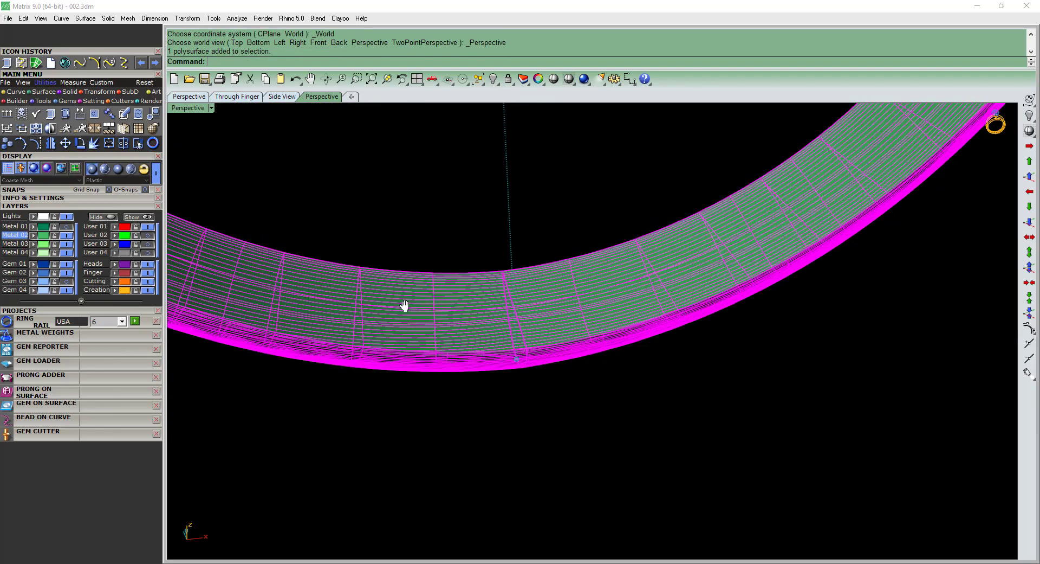
shift+right_drag(406, 306, 447, 331)
click(51, 115)
right_drag(523, 396, 577, 251)
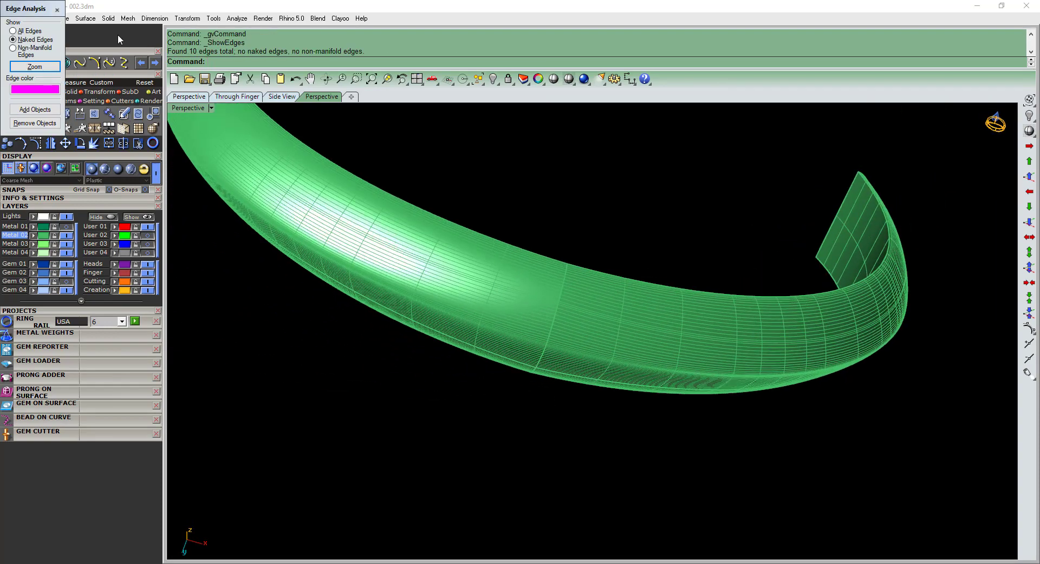
click(57, 10)
Show the Metal 01 layer, then group the whole ring with the repaired band on that layer.
right_drag(445, 260, 509, 385)
drag(610, 445, 591, 432)
click(444, 327)
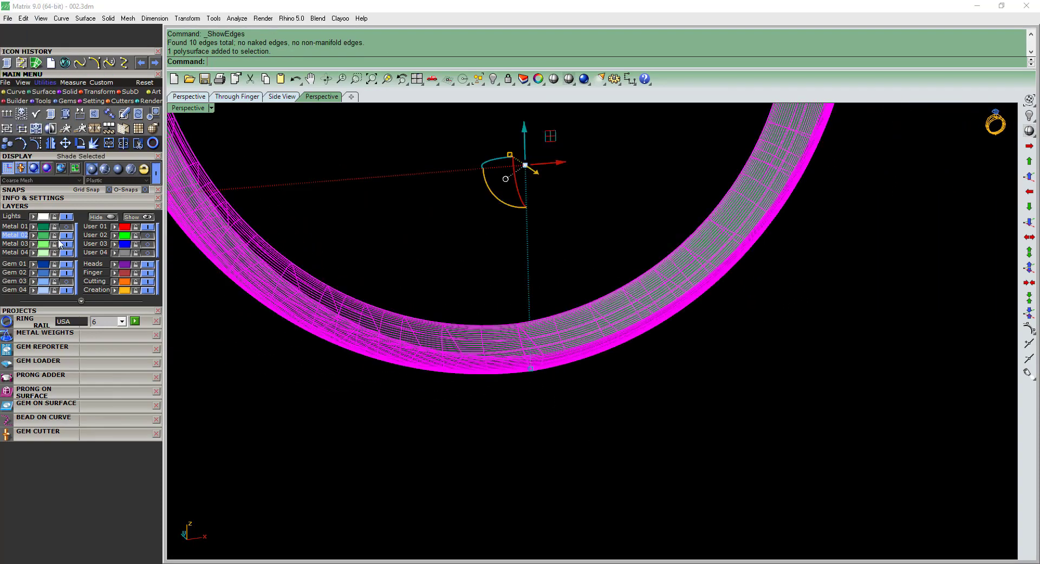
click(66, 227)
scroll(624, 347, down, 2)
click(611, 434)
key(ctrl+a)
shift+right_drag(580, 315, 579, 342)
click(600, 419)
scroll(591, 403, up, 4)
right_drag(488, 379, 564, 405)
key(ctrl+a)
scroll(569, 396, down, 2)
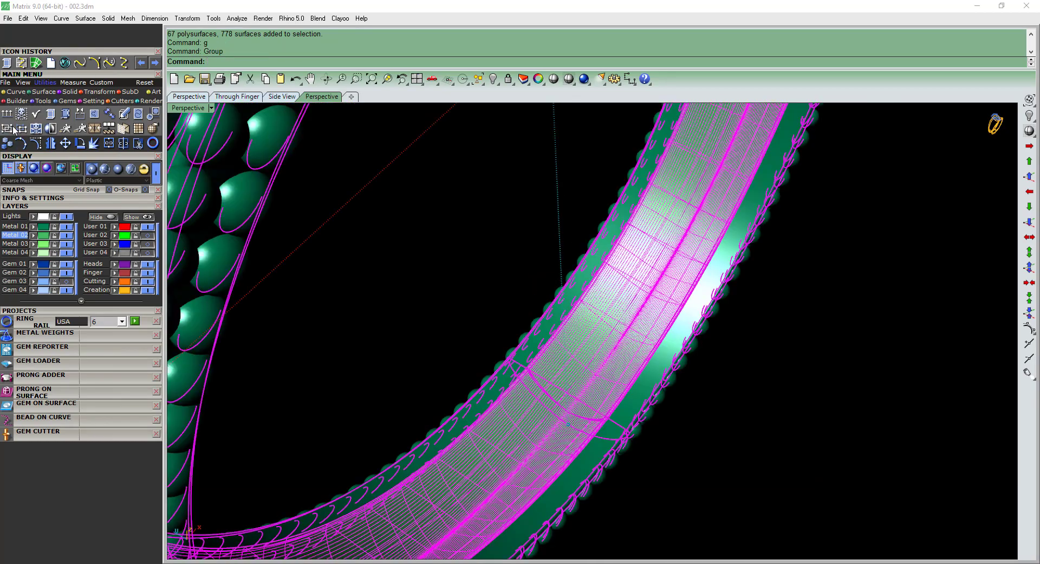
click(34, 226)
Select the entire ring and calculate its metal weight with Metal Weights.
scroll(578, 291, down, 6)
right_drag(533, 271, 574, 350)
key(ctrl+a)
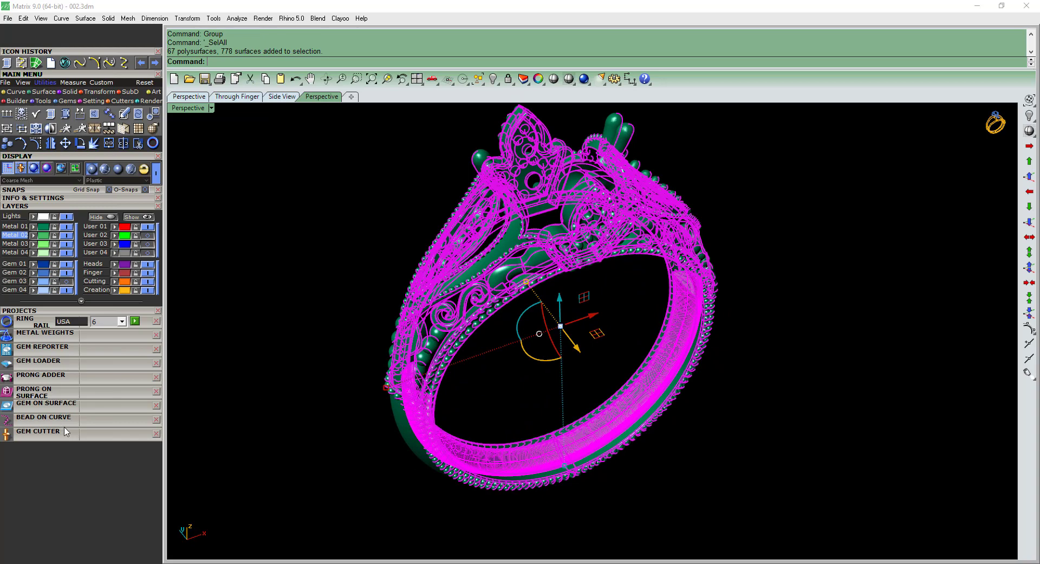
click(45, 332)
click(104, 522)
key(Return)
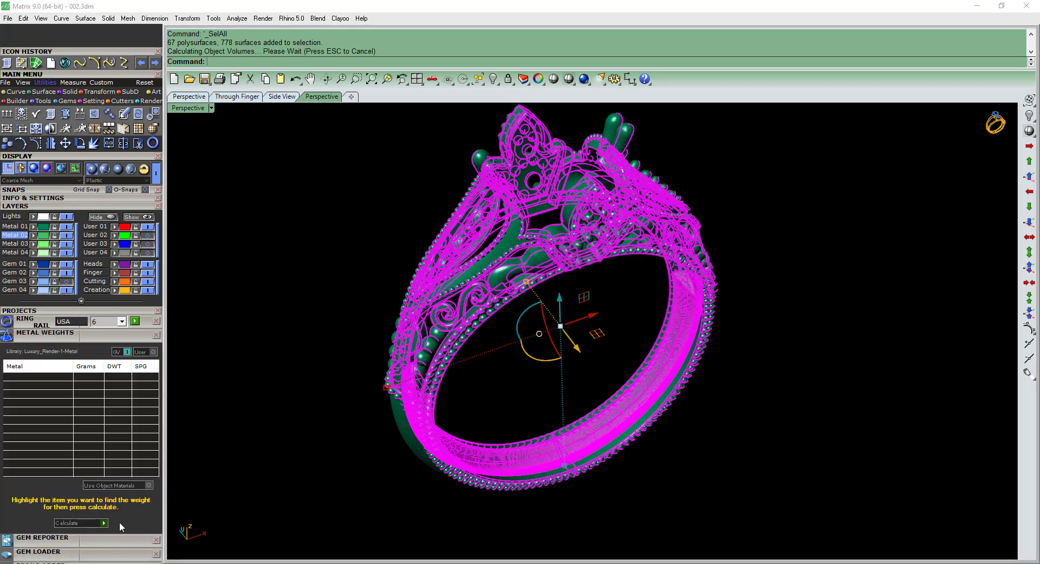
key(Return)
Inspect the upper part of the ring and try to cap its open pieces.
right_drag(584, 311, 597, 301)
scroll(460, 276, up, 8)
scroll(461, 276, down, 7)
right_drag(528, 253, 561, 240)
text(Cap)
scroll(548, 269, down, 2)
scroll(418, 388, up, 2)
Select all ring parts again and rerun the metal weight calculation.
key(ctrl+a)
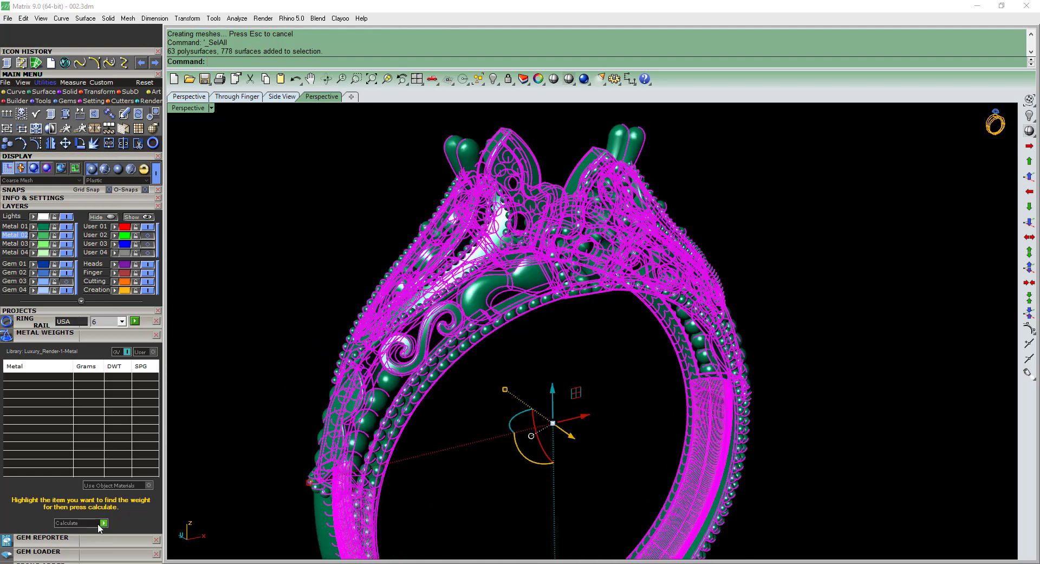
click(100, 524)
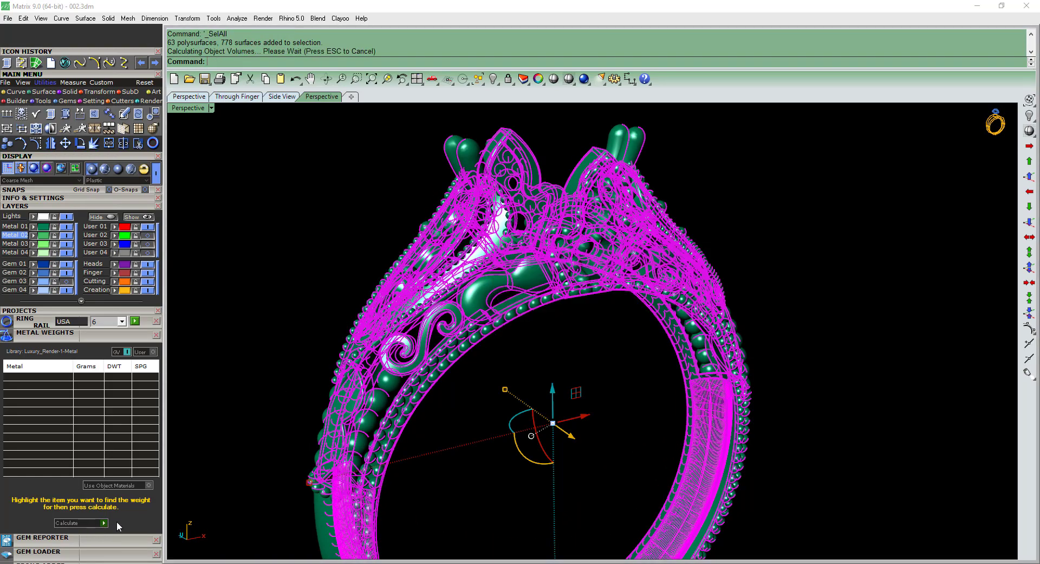
key(Return)
click(481, 447)
right_drag(488, 434, 566, 360)
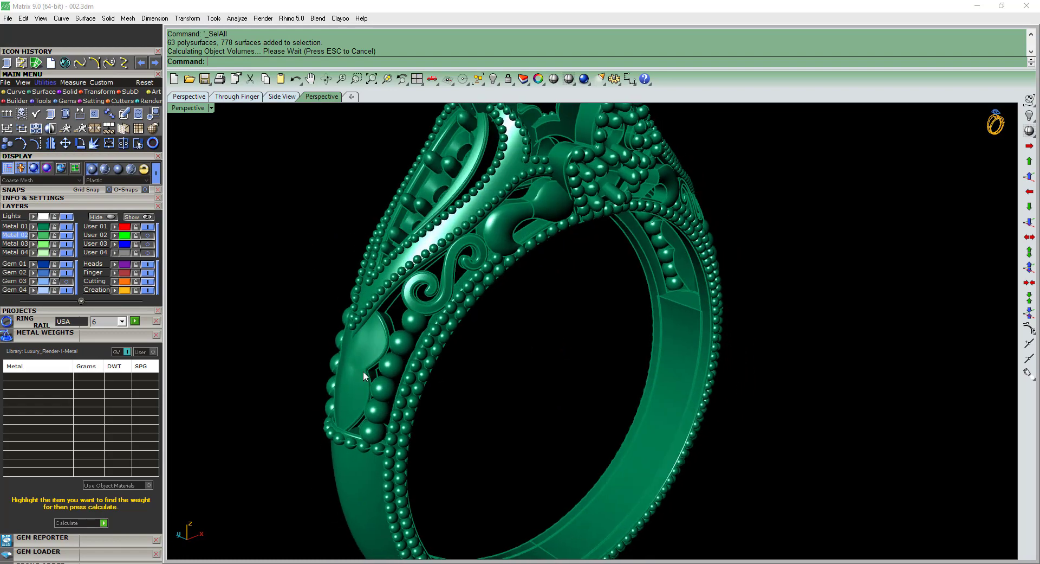
Try ungrouping the scroll ornament group on the ring's left shoulder.
click(364, 372)
key(ctrl+shift+g)
right_drag(376, 355, 524, 347)
click(391, 373)
scroll(405, 365, down, 2)
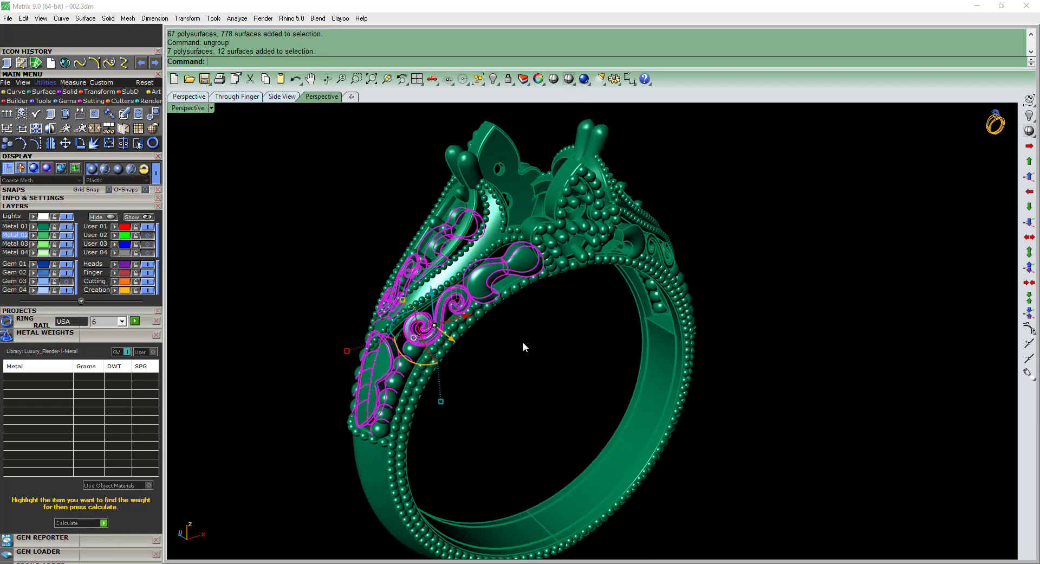
click(378, 375)
Delete the matching scroll ornament group from the ring's right shoulder in front view.
key(F2)
drag(785, 245, 694, 377)
right_drag(688, 357, 625, 309)
click(699, 335)
click(681, 330)
click(686, 294)
ctrl+shift+right_drag(685, 295, 542, 320)
key(Delete)
Assign the left shoulder's ornament group to the Finger layer and ungroup it.
ctrl+shift+right_drag(381, 359, 451, 307)
scroll(451, 306, up, 2)
scroll(451, 307, up, 2)
key(ctrl+z)
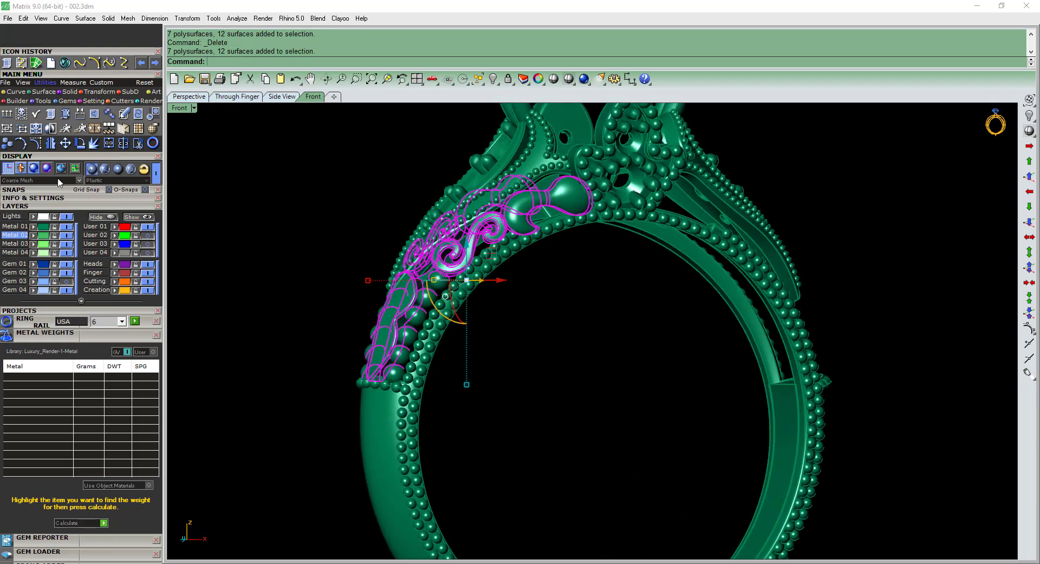
click(118, 275)
ctrl+shift+right_drag(350, 287, 379, 299)
click(360, 317)
click(394, 344)
key(ctrl+shift+g)
click(358, 328)
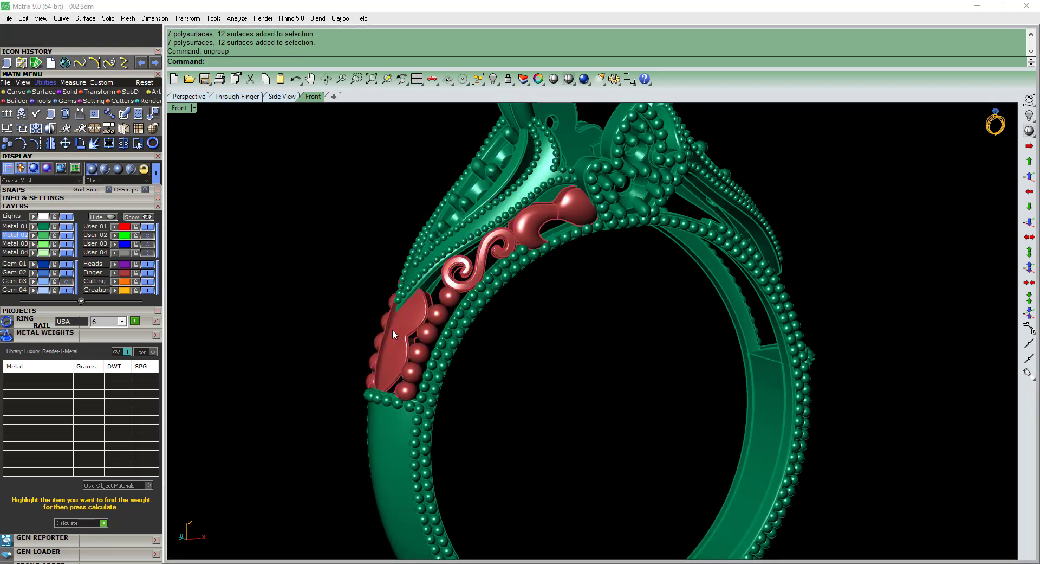
Assign the lobed plate on the left shoulder to Metal 02 and isolate it by hiding the other ring parts' layers.
click(396, 343)
ctrl+shift+right_drag(395, 344, 427, 356)
click(431, 361)
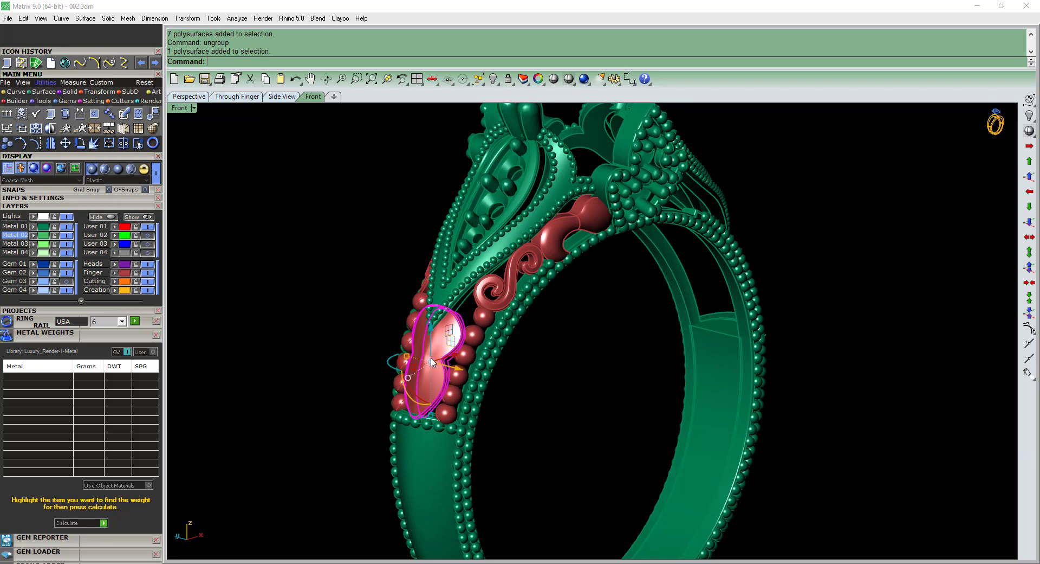
click(34, 244)
click(67, 226)
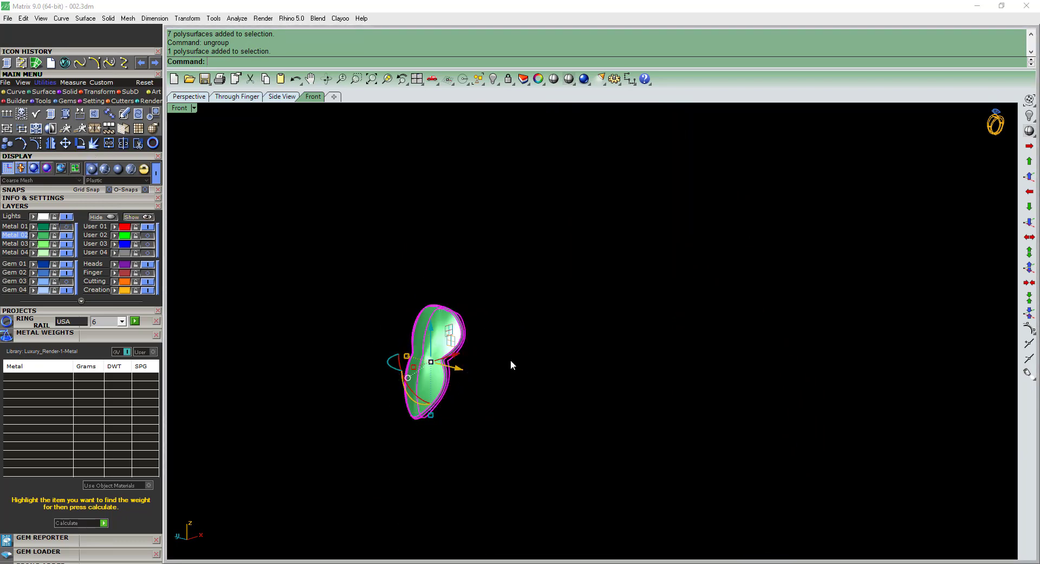
Check the lobed plate's centre seam for naked edges with Show Edges, ending in top view.
click(55, 112)
right_drag(352, 283, 412, 388)
scroll(389, 336, up, 4)
right_drag(389, 336, 394, 264)
key(ctrl+F1)
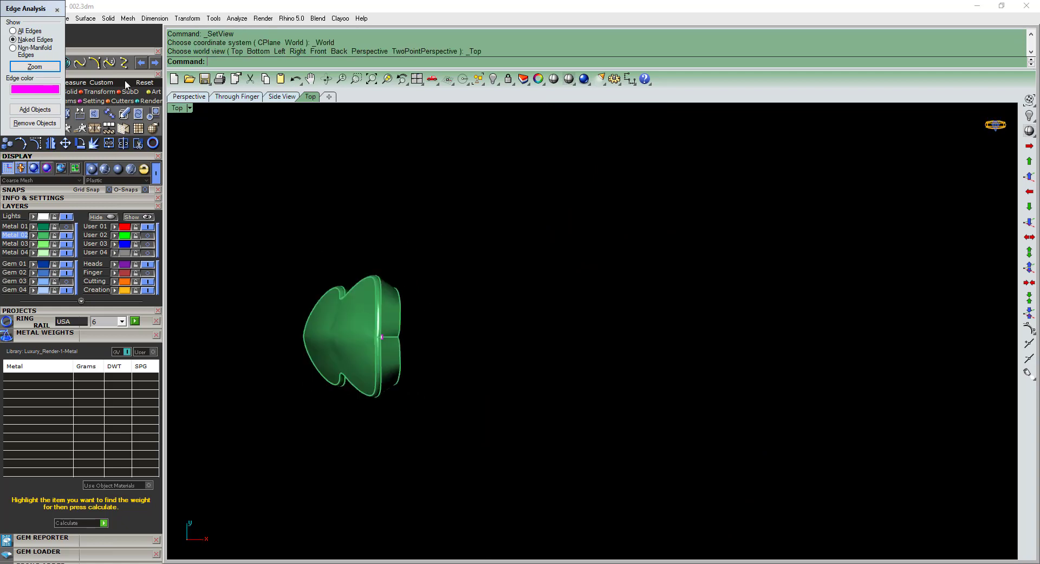
click(57, 10)
Draw a horizontal line from the origin across the middle of the lobed plate in top view.
right_drag(479, 340, 562, 326)
text(l)
key(Return)
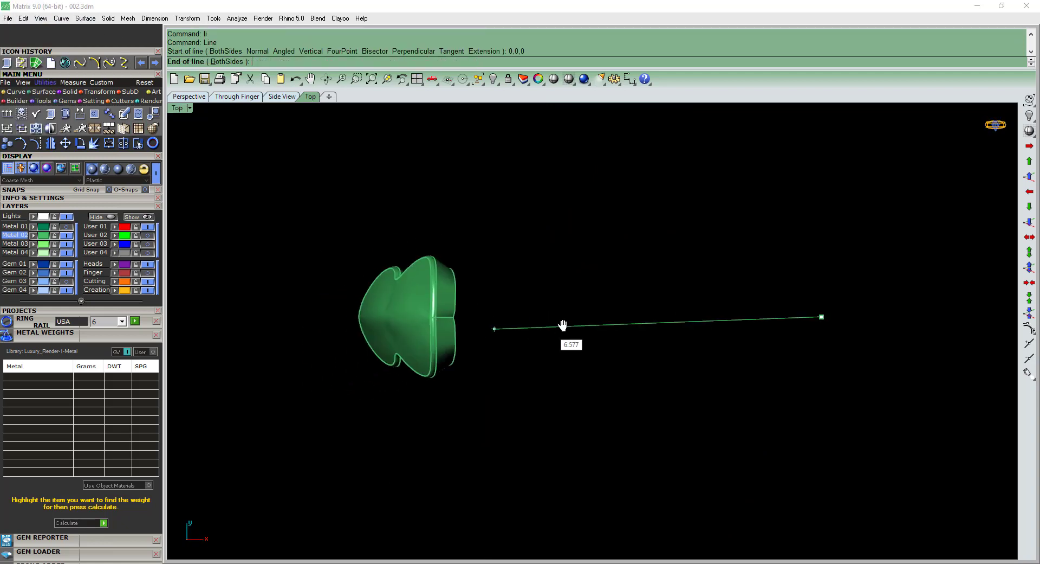
shift+click(320, 312)
click(532, 308)
scroll(530, 305, up, 4)
Try trimming away the plate's upper half along the line, then undo the trim.
text(t)
key(Return)
click(492, 267)
key(Return)
scroll(487, 293, up, 6)
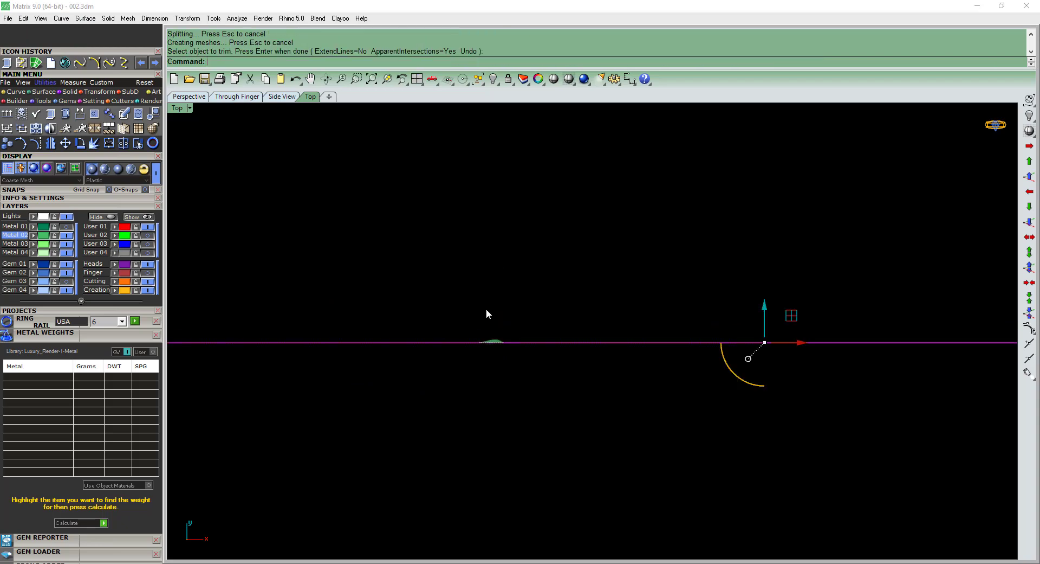
key(ctrl+z)
click(512, 343)
text(m)
key(Return)
key(Escape)
Set up a cage edit on the lobed plate using the world coordinate system.
click(440, 309)
key(F4)
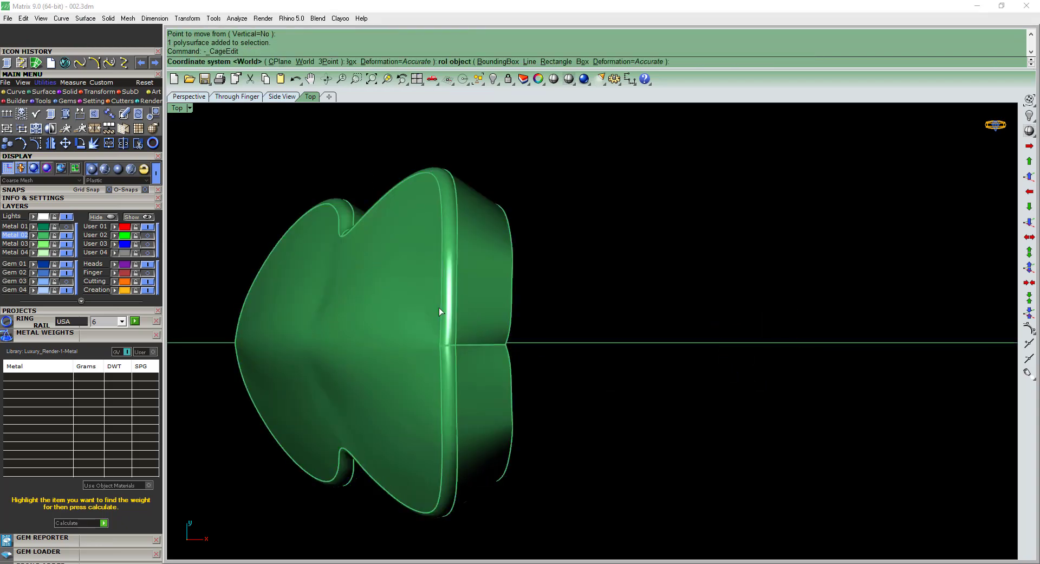
key(Return)
key(Return)
key(Return)
key(Return)
Move the row of cage points just above the centre line slightly upward, then delete the cage.
drag(209, 307, 603, 248)
text(m)
key(Return)
scroll(531, 304, up, 6)
click(547, 289)
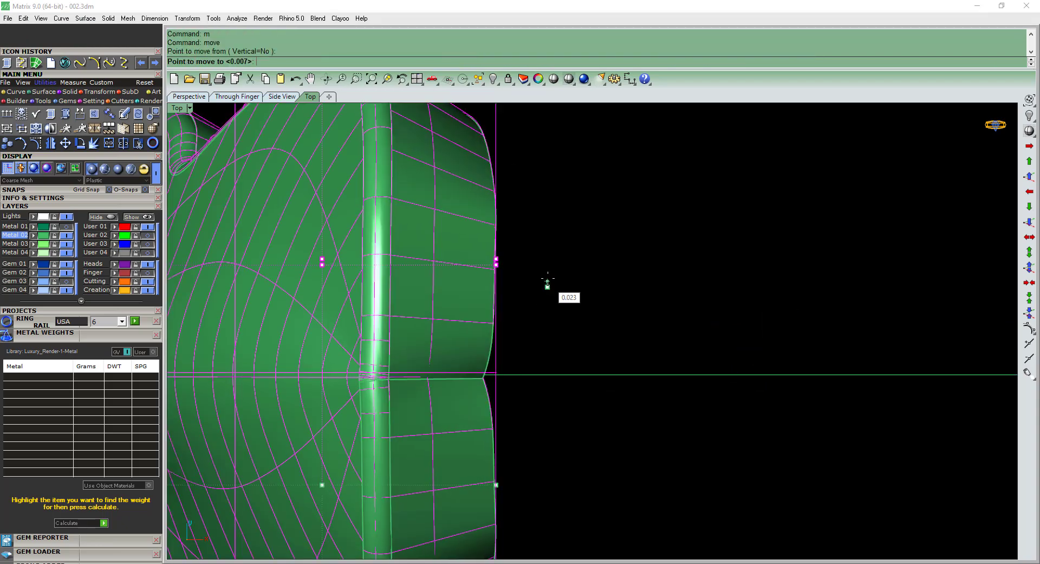
click(547, 269)
scroll(508, 366, down, 5)
click(505, 367)
key(Delete)
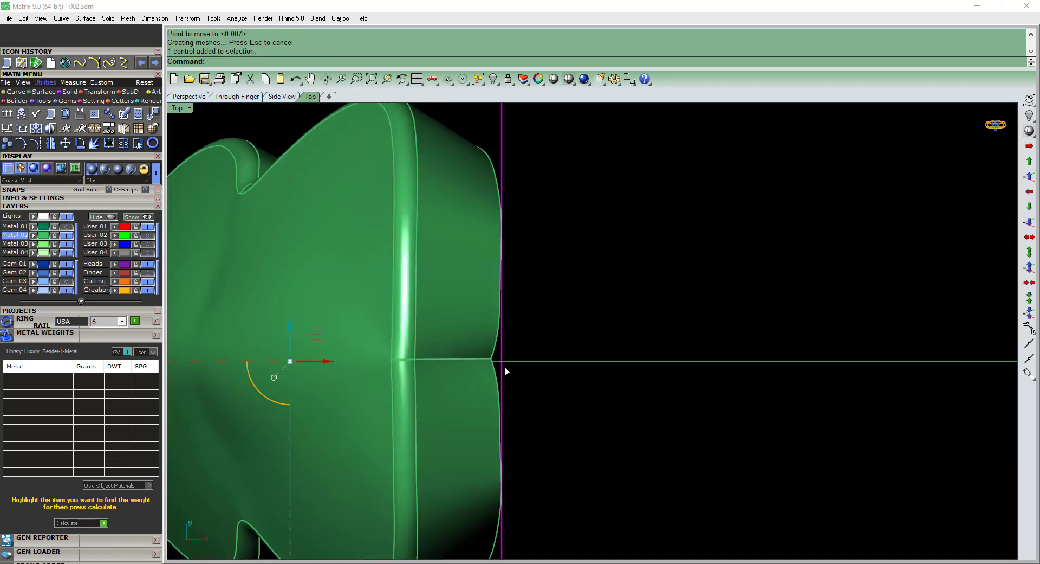
Trim away the plate's upper half along the horizontal line and delete the line.
scroll(545, 306, down, 3)
click(556, 329)
click(556, 332)
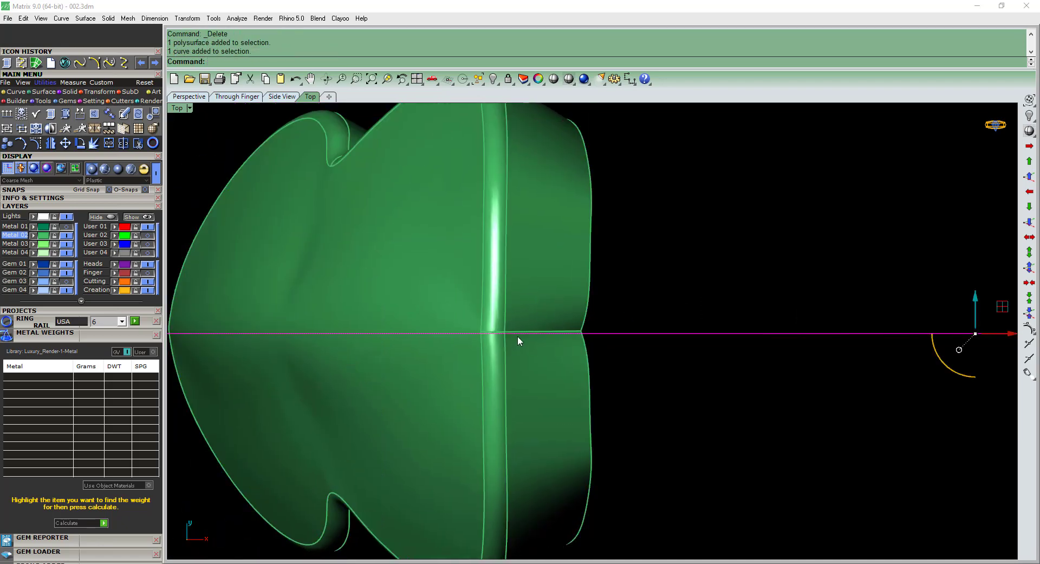
scroll(519, 335, up, 7)
scroll(482, 303, down, 9)
right_drag(483, 300, 536, 311)
text(t)
key(Return)
click(546, 290)
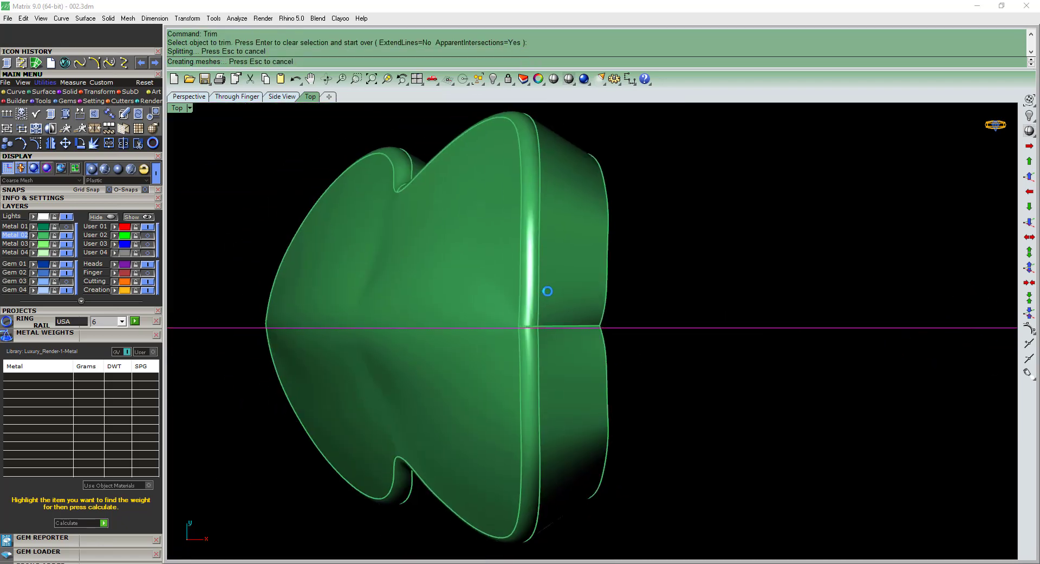
key(Return)
key(Delete)
Mirror the plate's remaining half across the horizontal axis through the origin and join the two halves.
click(561, 353)
text(m)
key(Return)
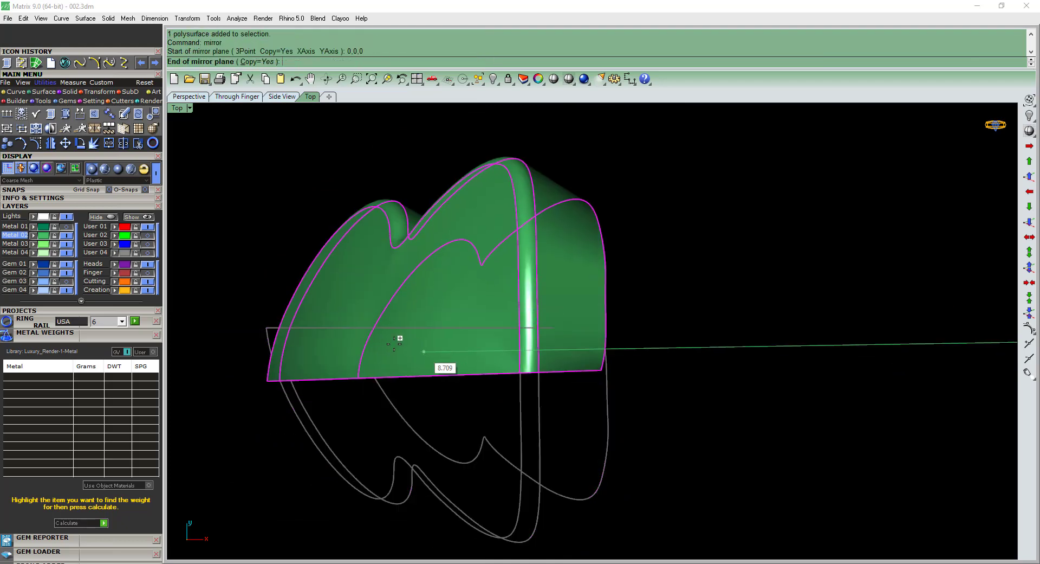
shift+click(394, 343)
shift+click(526, 292)
right_drag(528, 295, 607, 379)
key(ctrl+j)
Inspect the joined plate in perspective view and calculate its metal weight.
key(ctrl+F4)
click(620, 415)
drag(620, 415, 575, 352)
scroll(587, 366, up, 8)
click(590, 367)
right_drag(590, 363, 599, 318)
click(558, 304)
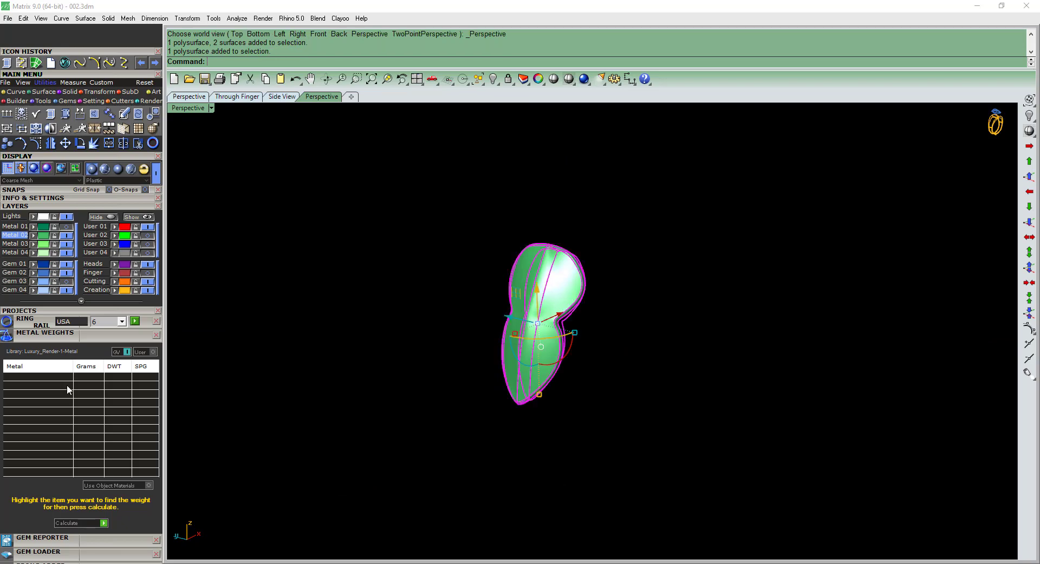
click(98, 523)
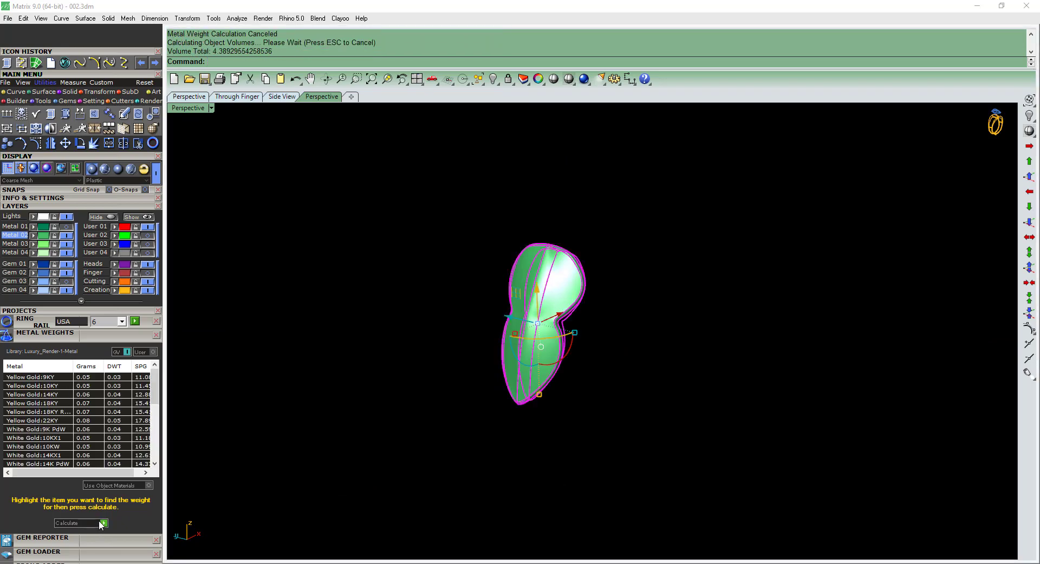
Show the Metal 01 layer again and assign the repaired plate to it.
drag(566, 432, 341, 324)
click(71, 232)
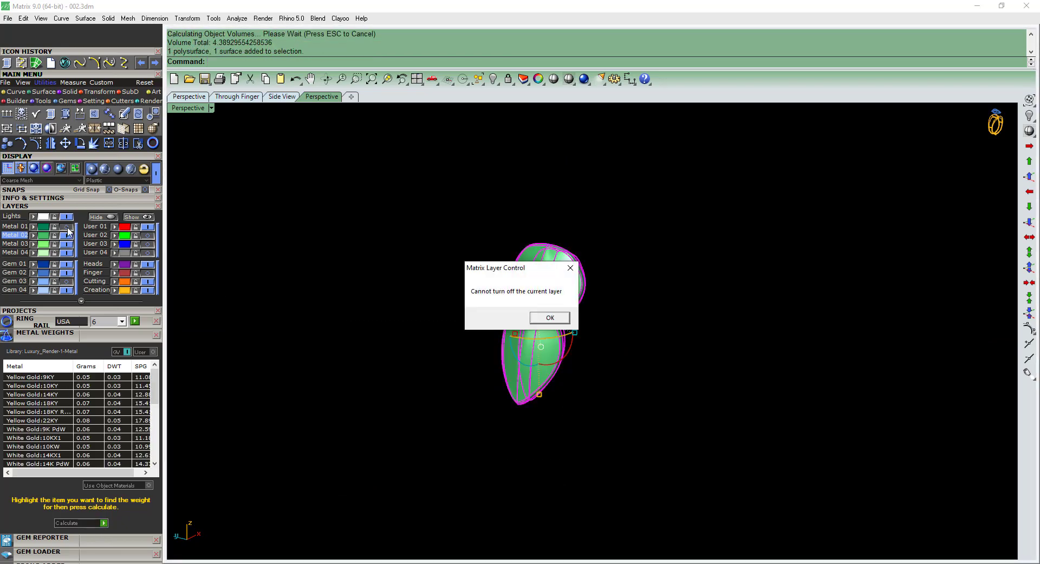
key(Return)
click(67, 227)
click(34, 226)
right_drag(667, 304, 477, 347)
click(564, 345)
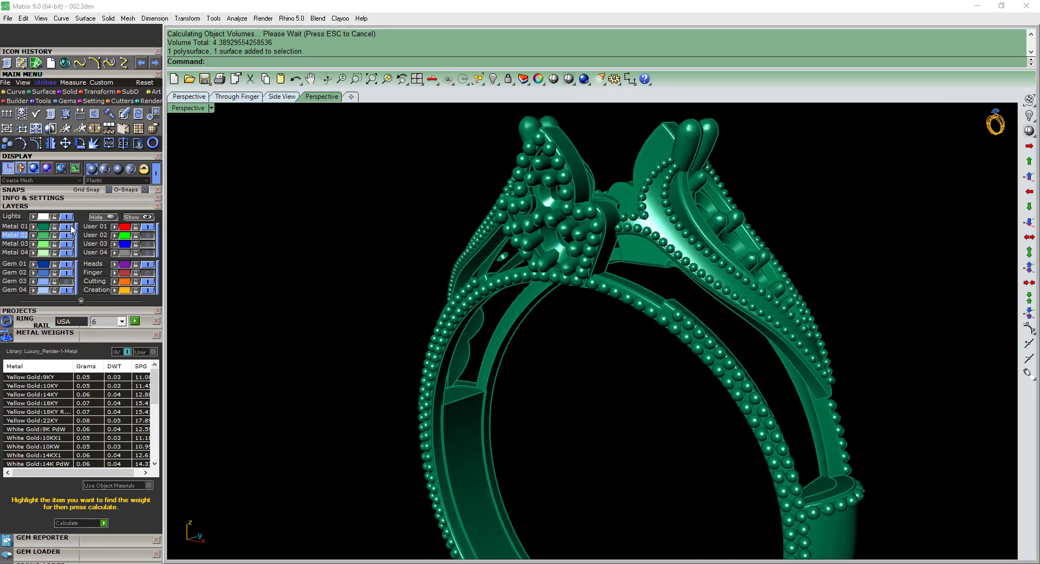
Assign the beaded leaf ornament to the Metal 03 layer, with the Finger layer shown and Metal 01 hidden.
click(146, 273)
right_drag(548, 317, 705, 295)
right_drag(455, 320, 585, 217)
click(586, 217)
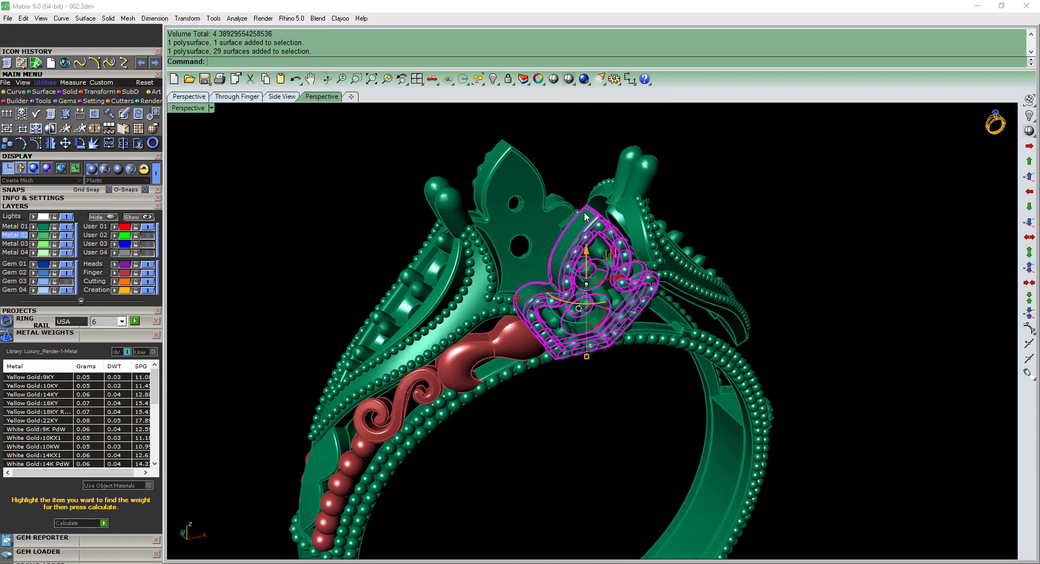
scroll(582, 224, up, 2)
click(36, 244)
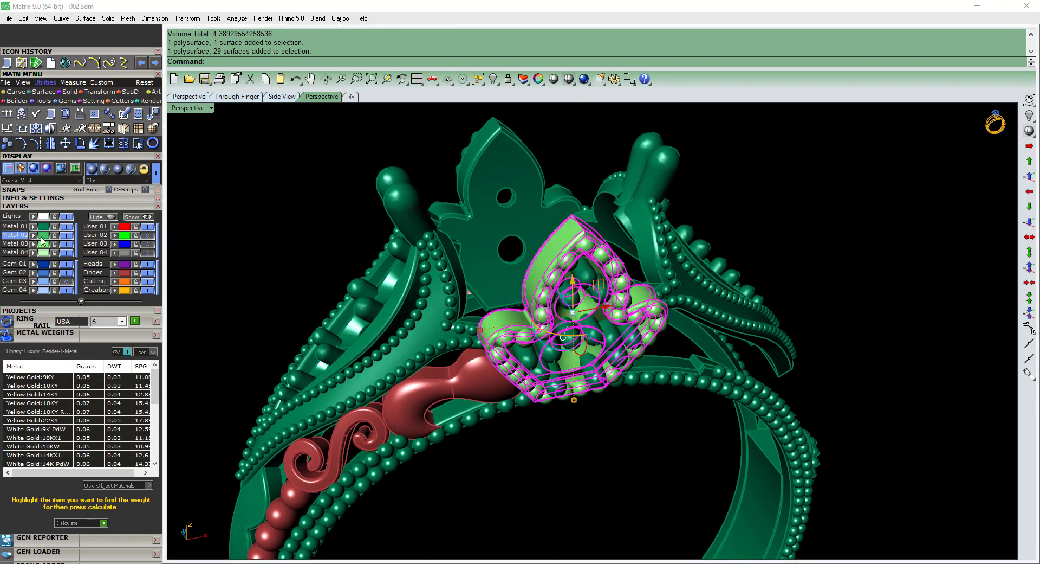
click(66, 226)
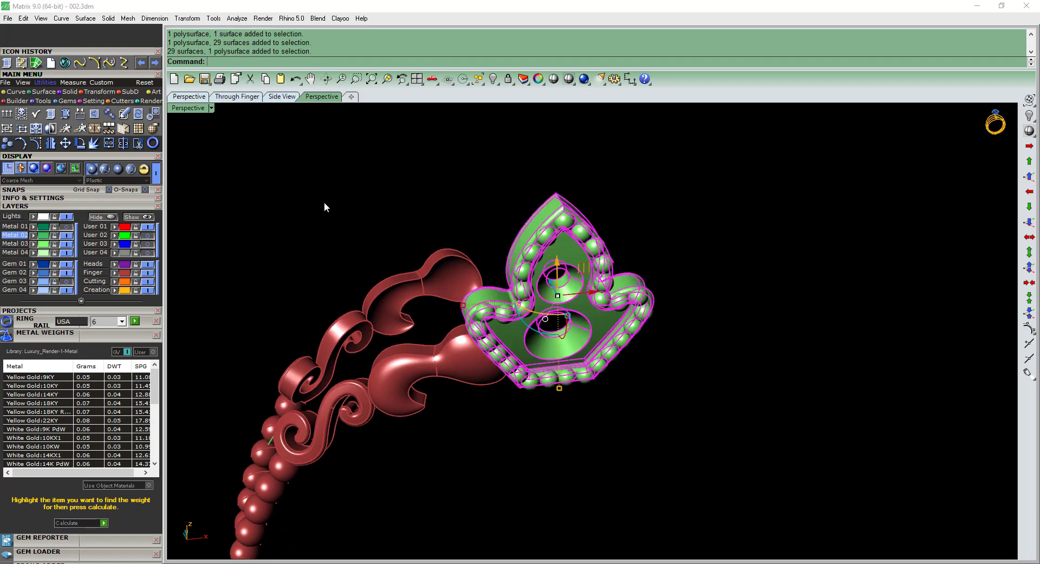
Show the naked edges of the leaf ornament and examine them around its side notches and tip.
click(144, 168)
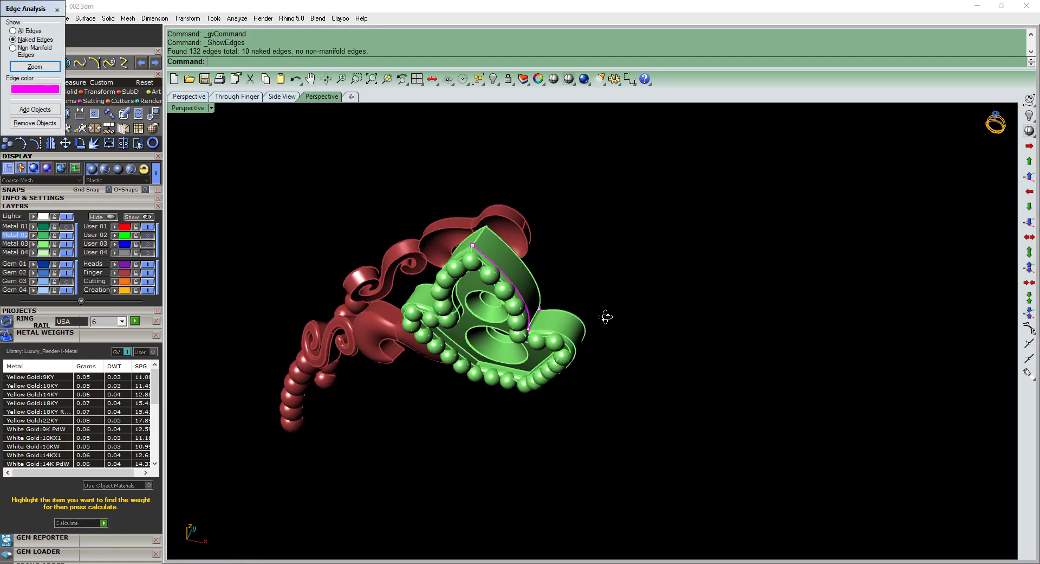
right_drag(538, 219, 592, 339)
scroll(592, 339, up, 10)
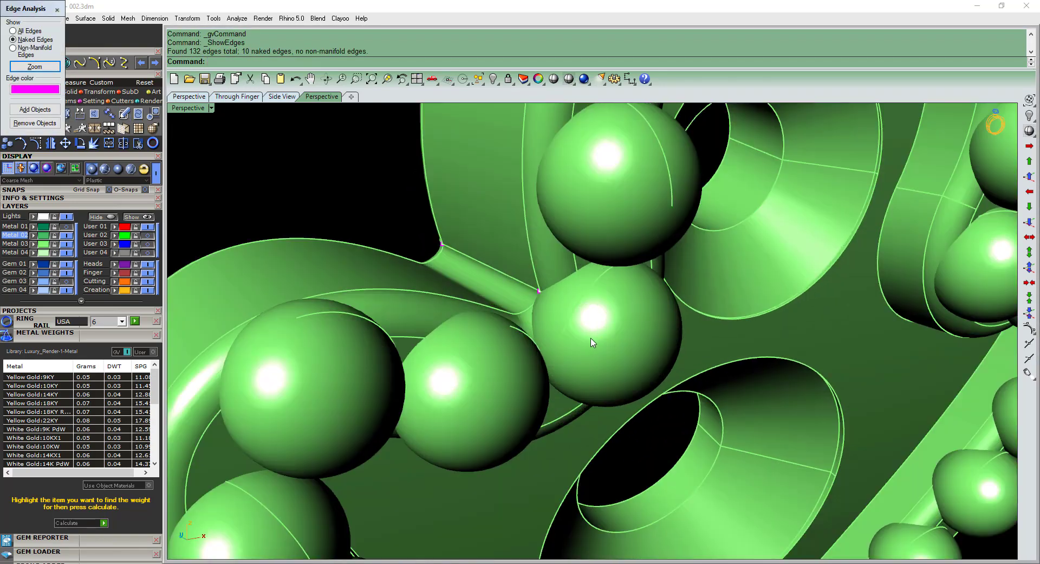
scroll(540, 311, down, 15)
right_drag(541, 311, 575, 329)
scroll(534, 227, up, 4)
scroll(455, 221, up, 8)
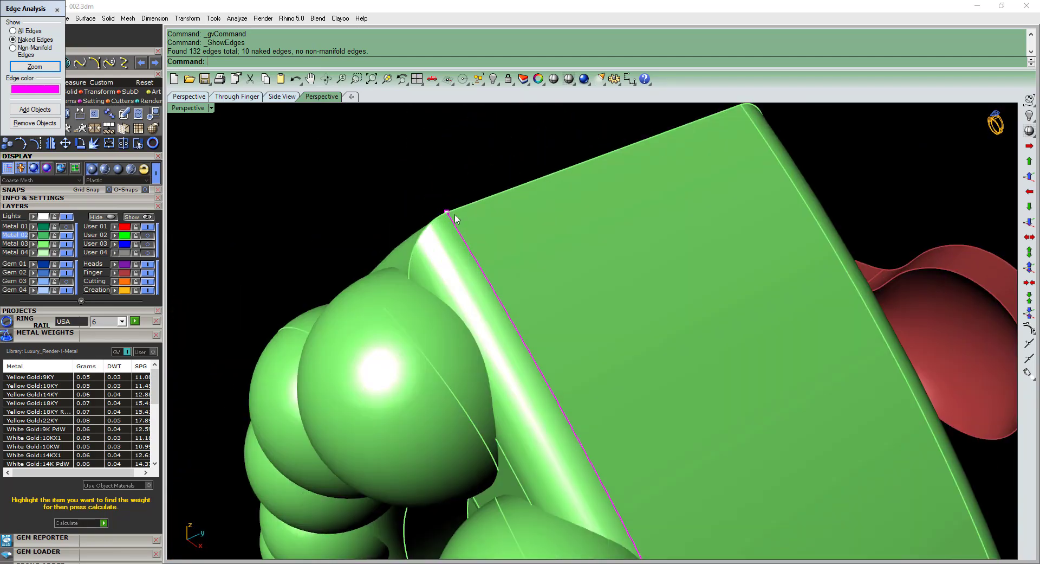
scroll(450, 240, down, 8)
right_drag(512, 240, 535, 221)
scroll(535, 221, down, 3)
Ungroup the leaf ornament from its beads and assign only the leaf plate to the Metal 02 layer.
click(536, 221)
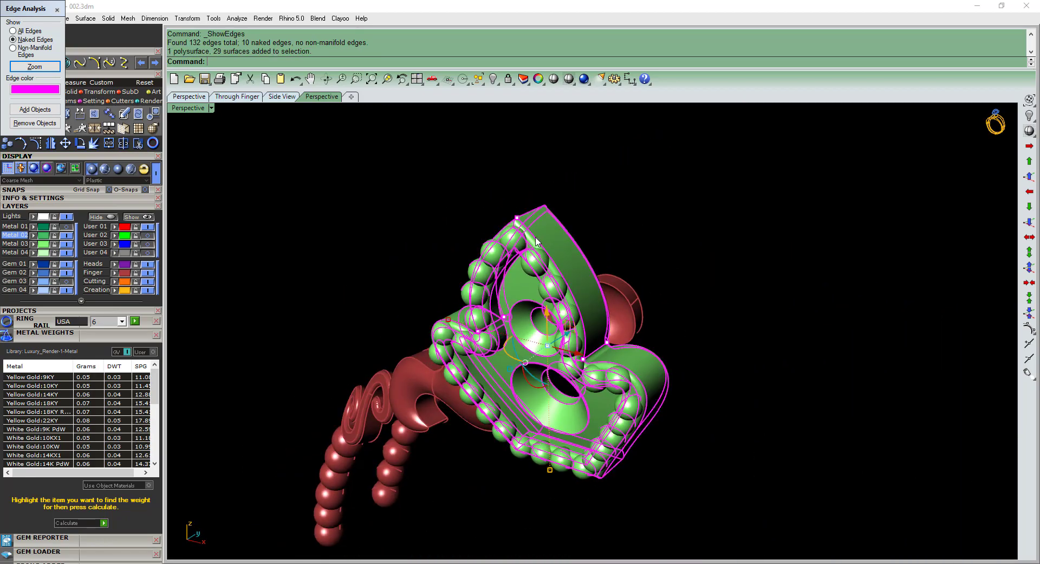
key(ctrl+shift+g)
scroll(536, 220, up, 3)
key(Escape)
click(535, 220)
click(57, 9)
click(537, 273)
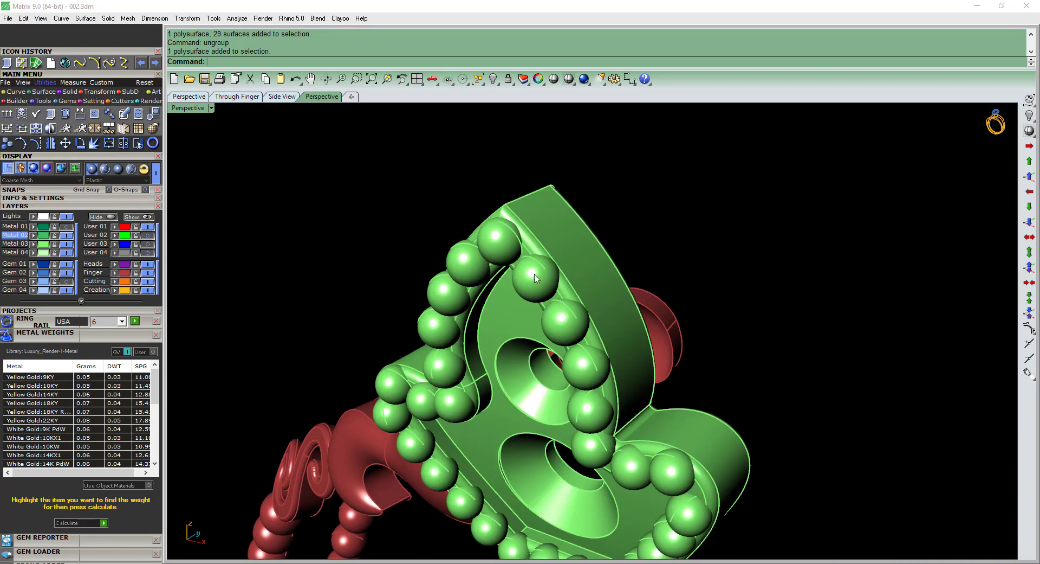
scroll(538, 271, down, 2)
click(566, 252)
click(34, 236)
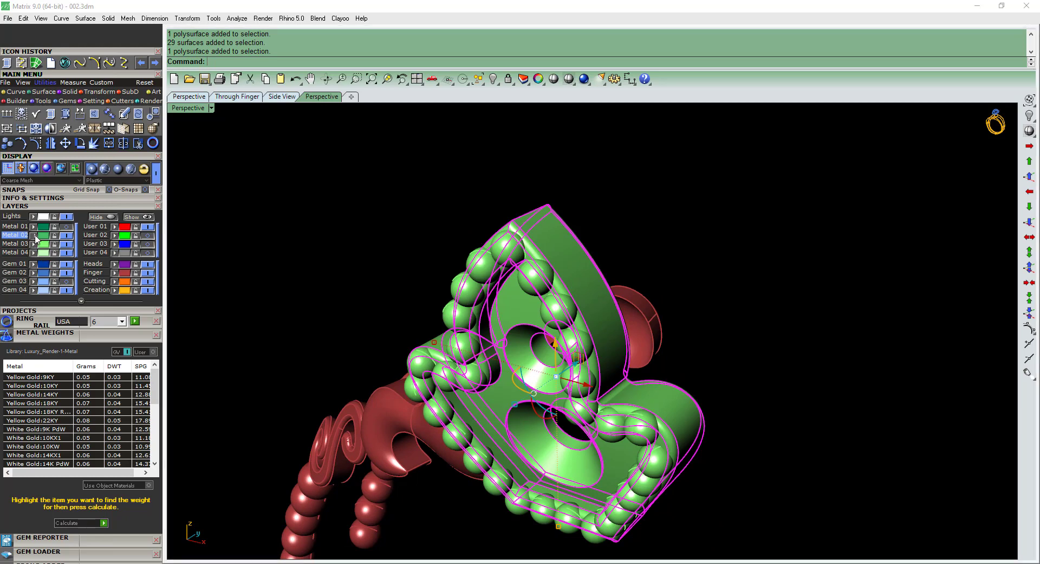
Hide the Metal 03 and Finger layers and delete the stray geometry left beside the leaf plate.
click(67, 244)
click(145, 274)
right_drag(596, 314, 694, 309)
click(354, 443)
right_drag(399, 441, 492, 410)
key(Delete)
right_drag(596, 312, 620, 294)
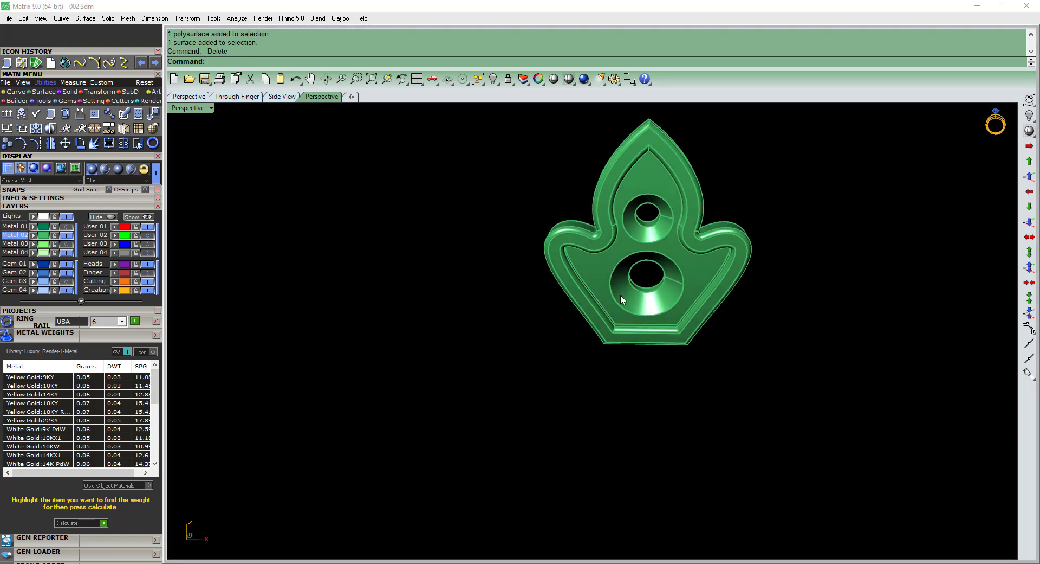
Show the leaf plate's naked edges and examine the open seam at the notch between the lobe and the upper leaf.
shift+right_drag(752, 220, 529, 340)
click(552, 242)
scroll(552, 242, up, 4)
click(51, 114)
scroll(534, 332, up, 8)
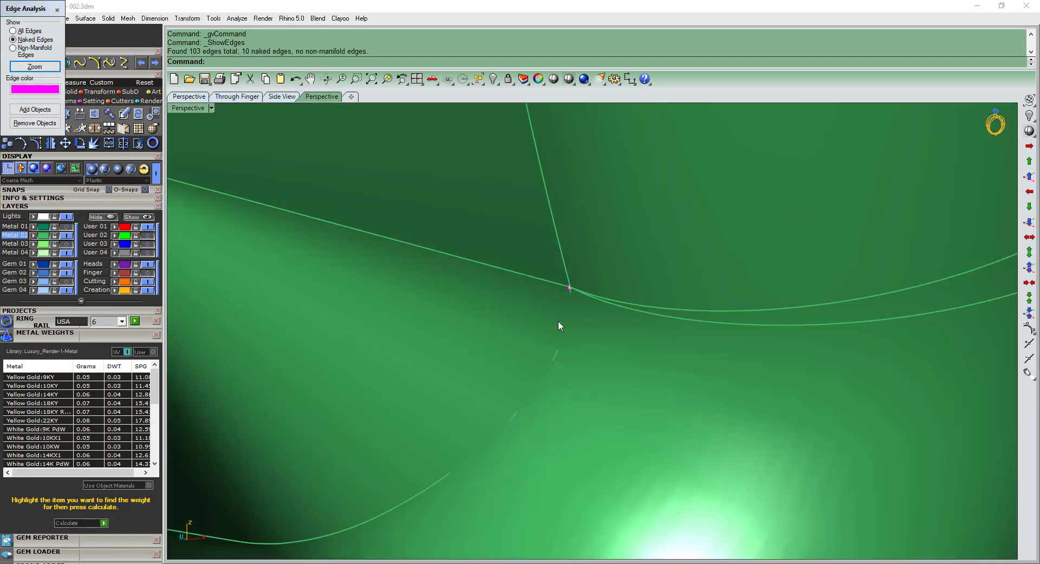
scroll(571, 287, up, 5)
scroll(568, 288, down, 5)
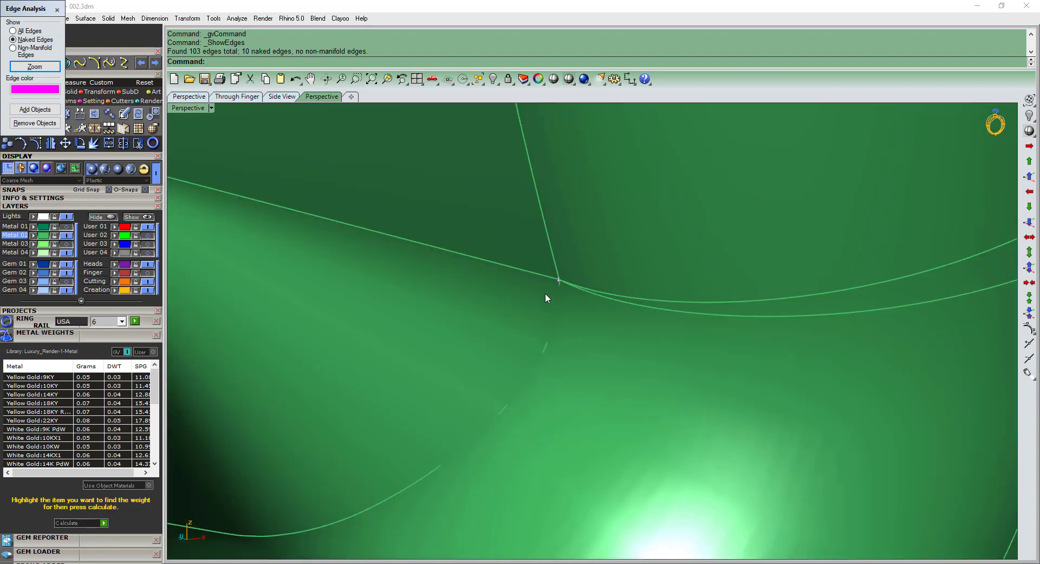
scroll(539, 271, down, 8)
scroll(531, 324, down, 8)
right_drag(533, 327, 258, 151)
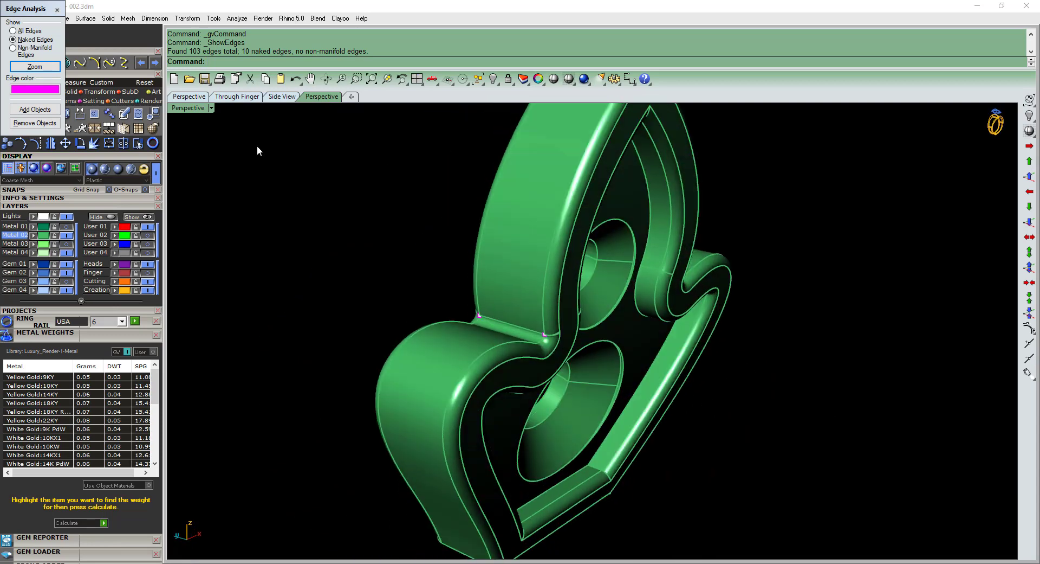
click(57, 10)
Extract the side lobe's outer wall from the leaf plate with Copy=No and delete that surface.
scroll(525, 321, up, 5)
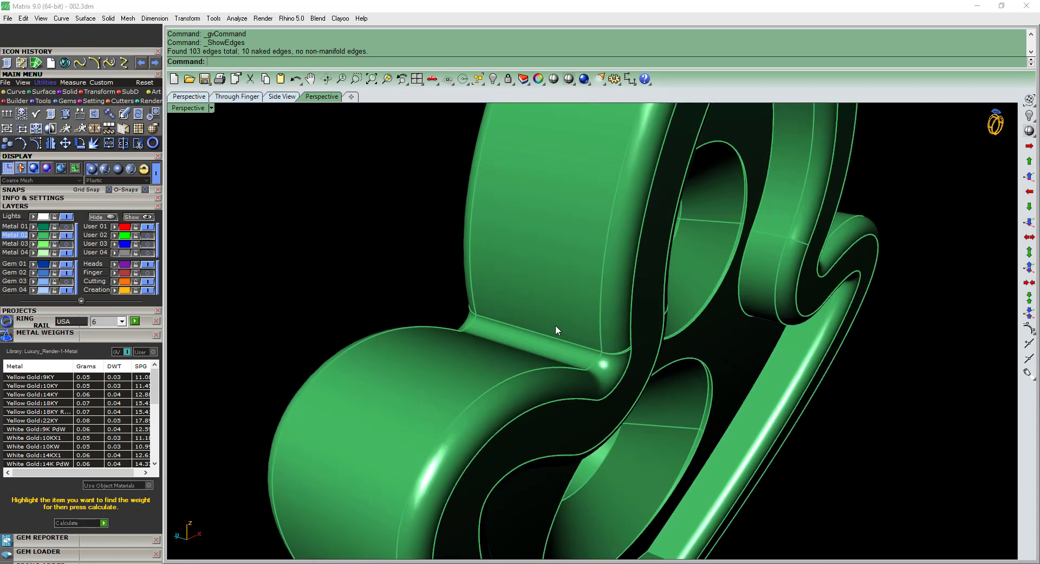
key(ctrl+e)
shift+right_drag(531, 313, 397, 82)
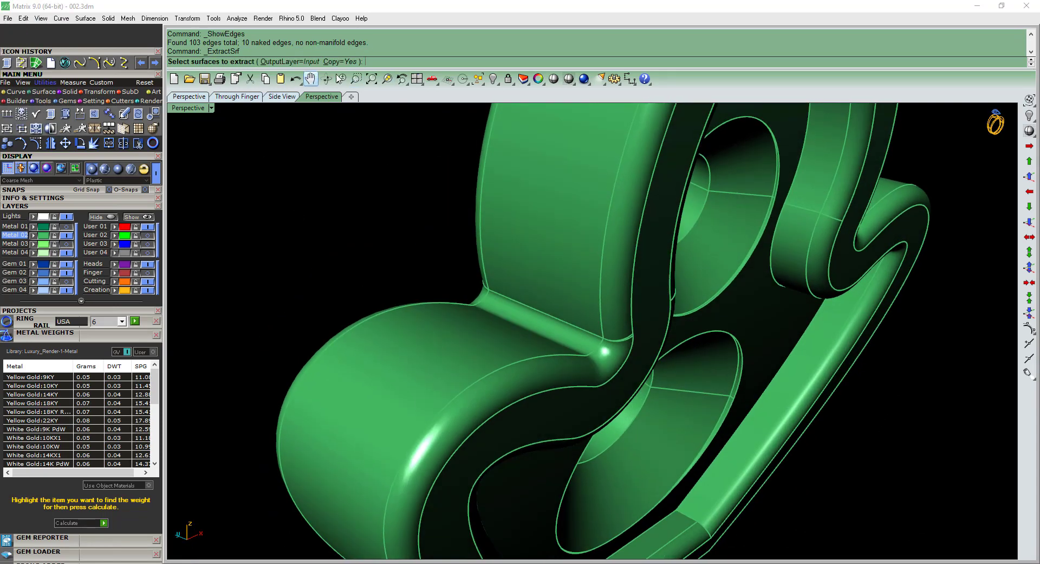
click(340, 61)
click(542, 336)
scroll(543, 339, down, 4)
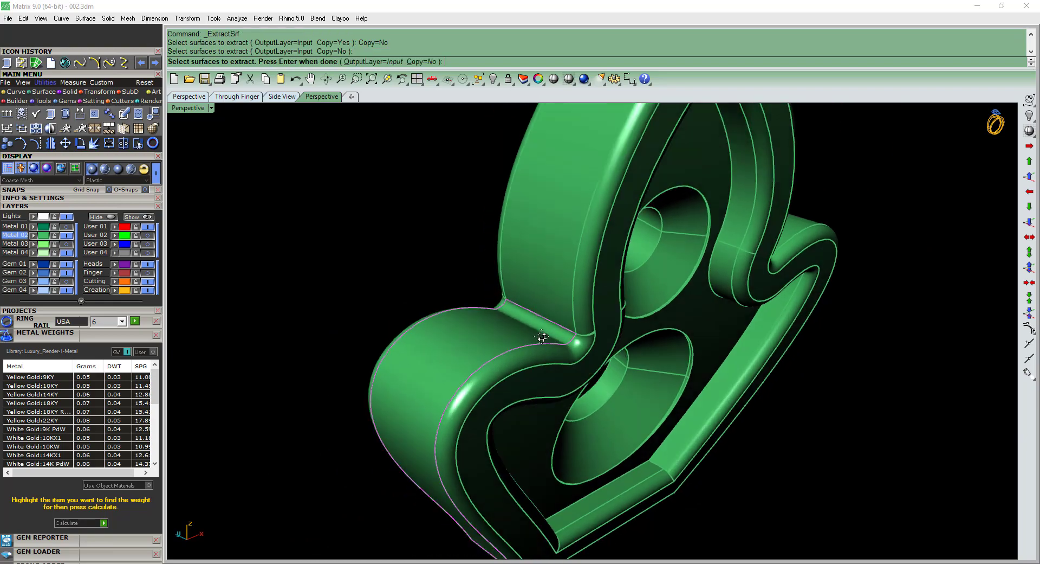
key(Return)
right_drag(543, 341, 574, 261)
key(Delete)
Duplicate the long side edges and the bottom edge around the opening left by the lobe's wall.
scroll(535, 285, up, 5)
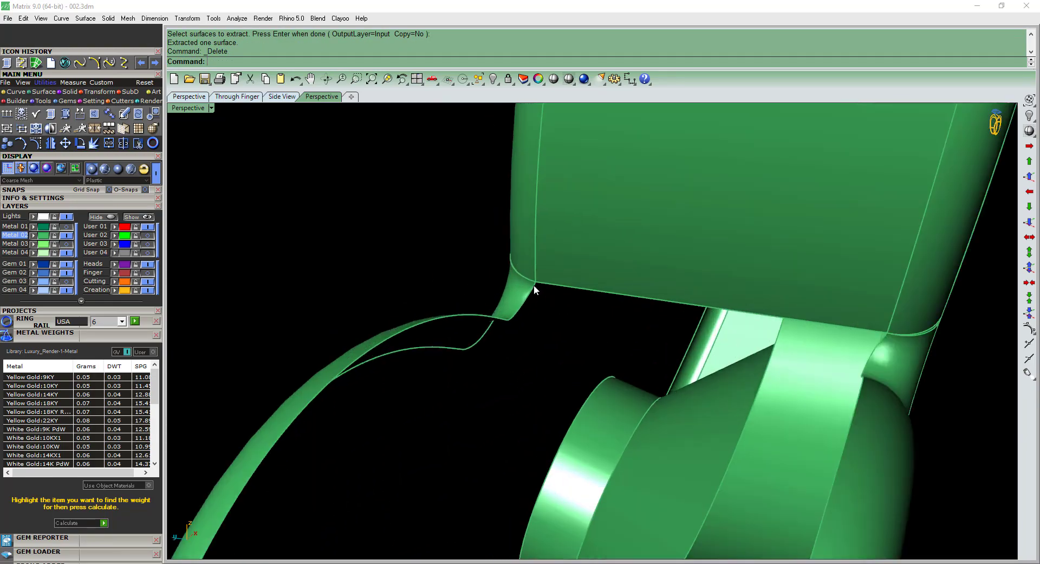
text(de)
key(Return)
click(533, 285)
scroll(536, 282, up, 4)
scroll(518, 273, down, 5)
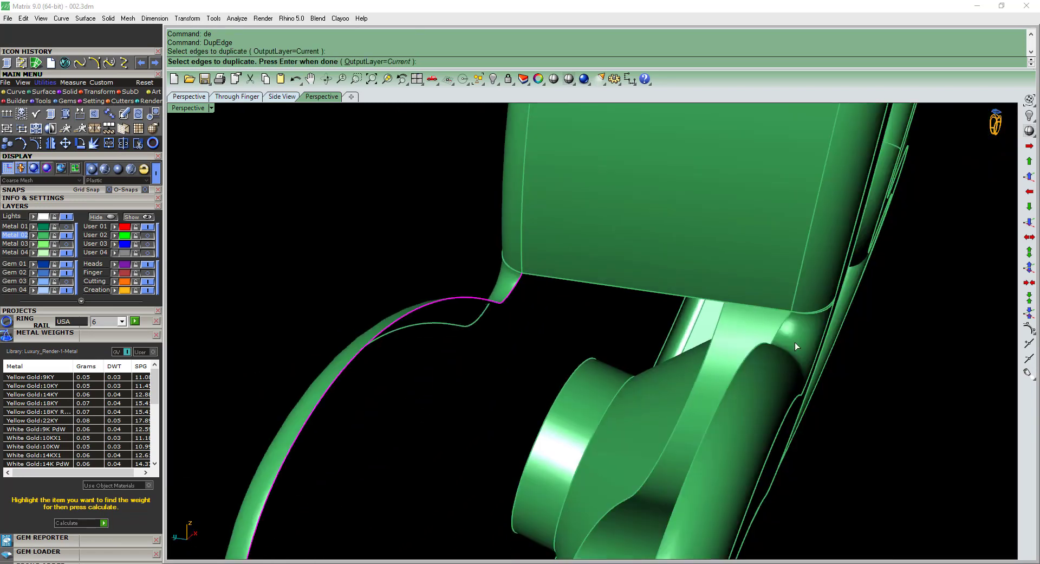
right_drag(795, 343, 762, 352)
click(762, 353)
scroll(759, 355, down, 5)
right_drag(616, 448, 623, 542)
scroll(624, 549, up, 4)
key(Return)
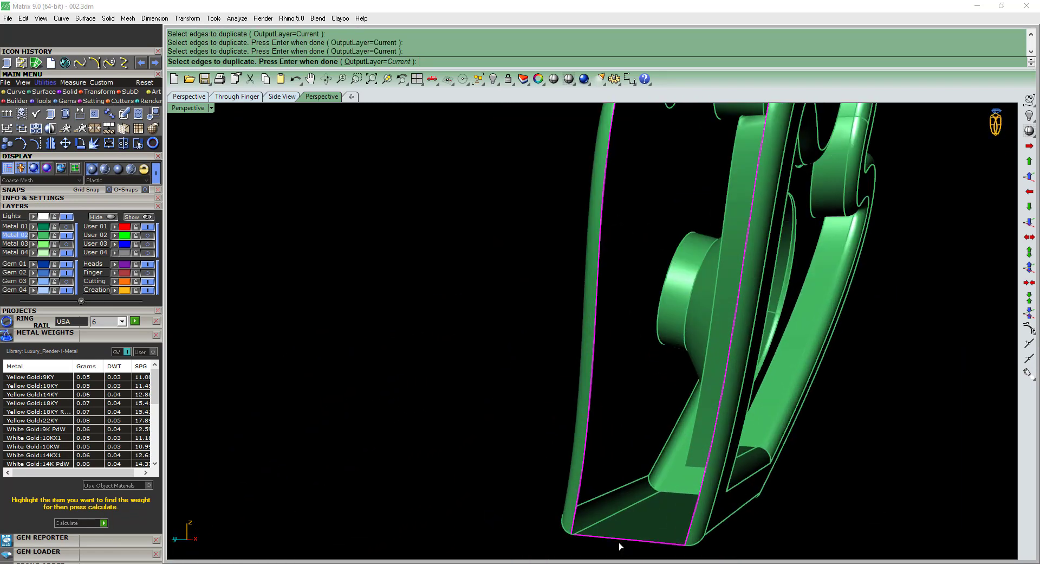
Duplicate the short corner edge at the opening's lower end and join it with the adjoining bottom edge curves.
scroll(612, 521, down, 5)
scroll(633, 515, up, 8)
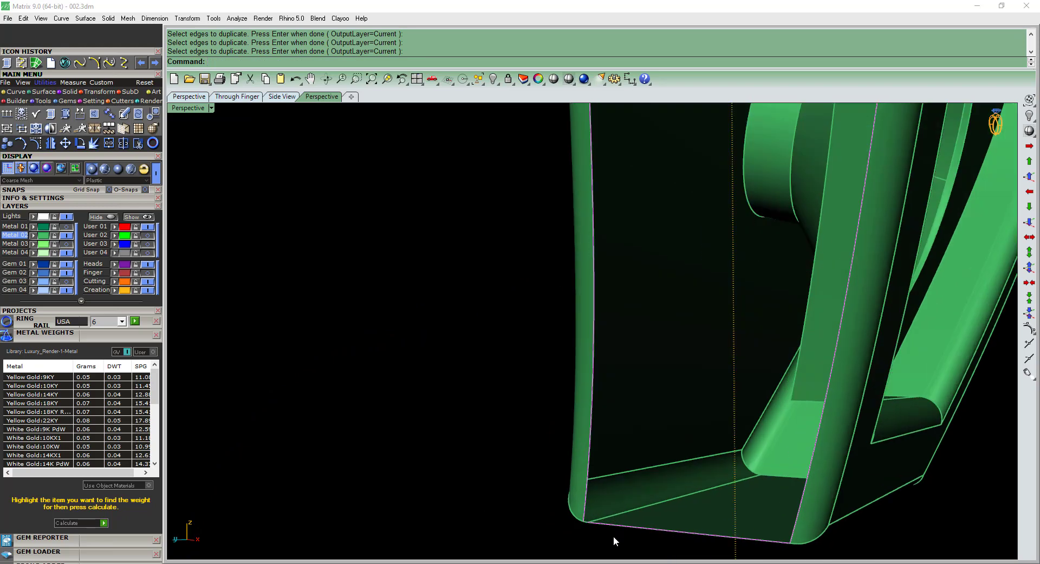
scroll(598, 505, down, 4)
right_drag(597, 503, 569, 413)
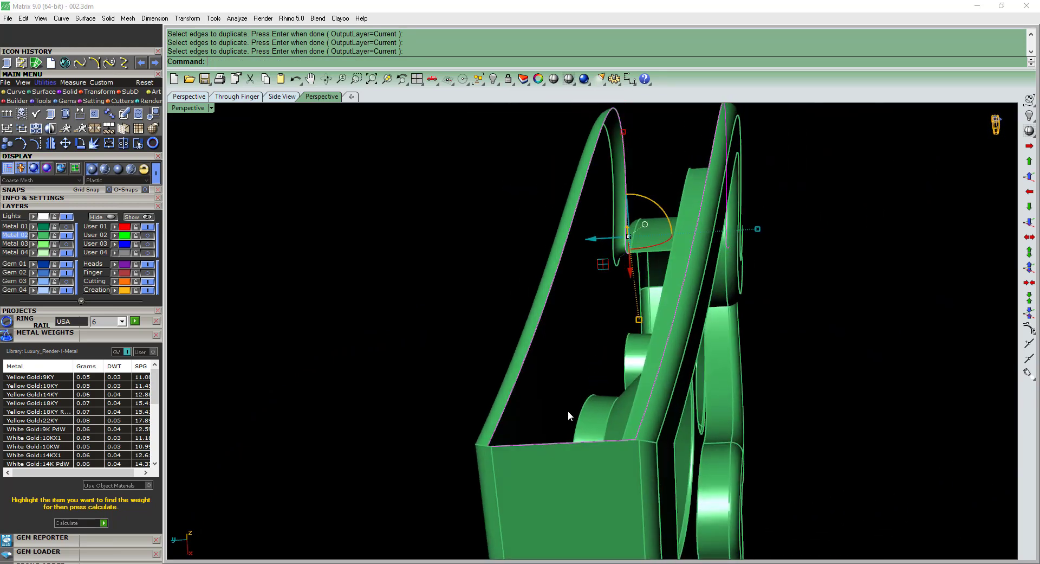
scroll(575, 476, up, 6)
scroll(547, 447, up, 4)
key(Return)
scroll(545, 450, down, 4)
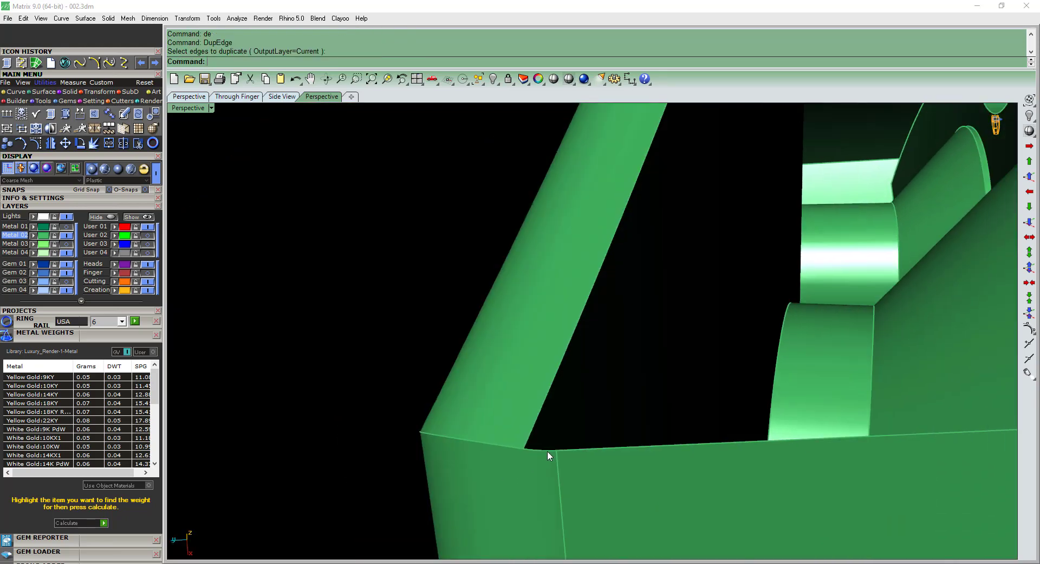
click(547, 451)
key(Return)
click(561, 451)
right_click(560, 449)
shift+click(552, 451)
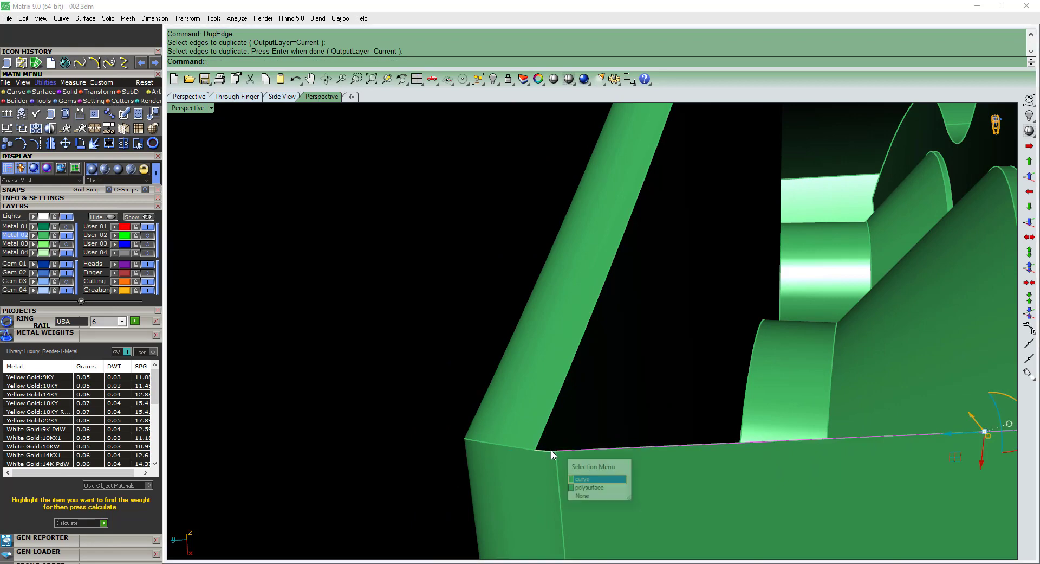
right_click(551, 450)
scroll(547, 448, down, 6)
shift+right_drag(978, 430, 940, 425)
scroll(940, 425, up, 6)
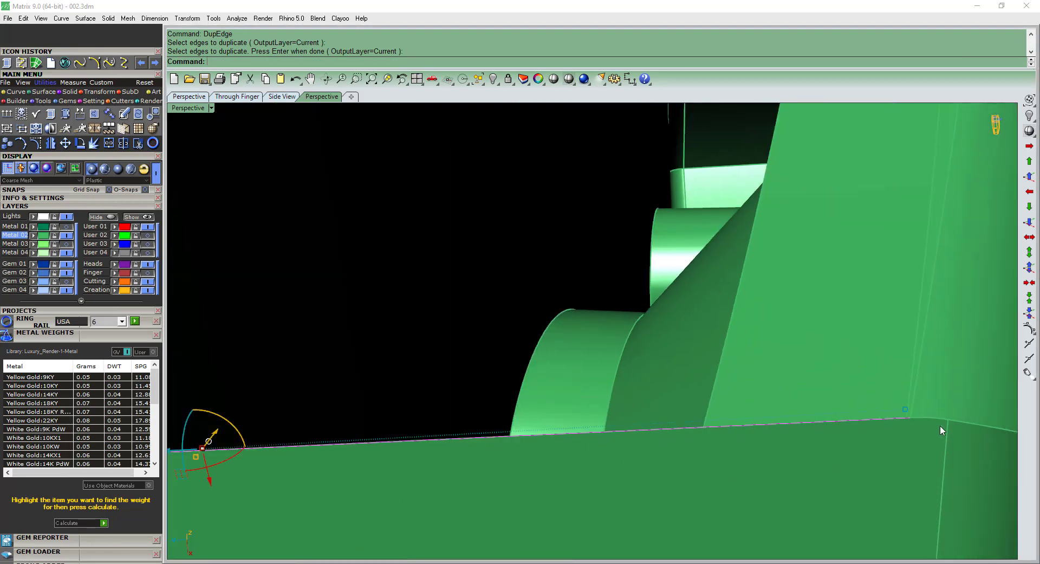
scroll(837, 401, down, 6)
key(ctrl+j)
Rebuild the lobe's outer wall with a two-rail sweep along the duplicated edges and delete the construction curves.
scroll(530, 355, down, 4)
shift+drag(699, 271, 510, 336)
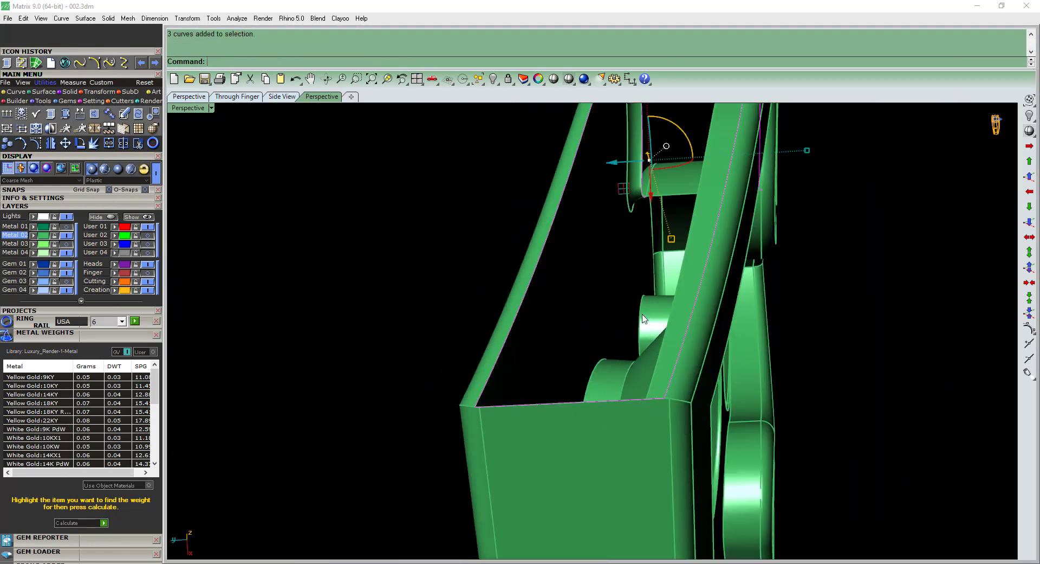
scroll(640, 347, down, 6)
text(s2)
key(Return)
key(Return)
right_drag(696, 216, 560, 299)
scroll(606, 335, down, 3)
key(Delete)
Join all the leaf plate's surfaces and locate the remaining naked edges with Edge Analysis.
scroll(623, 255, down, 5)
key(ctrl+a)
scroll(595, 303, up, 3)
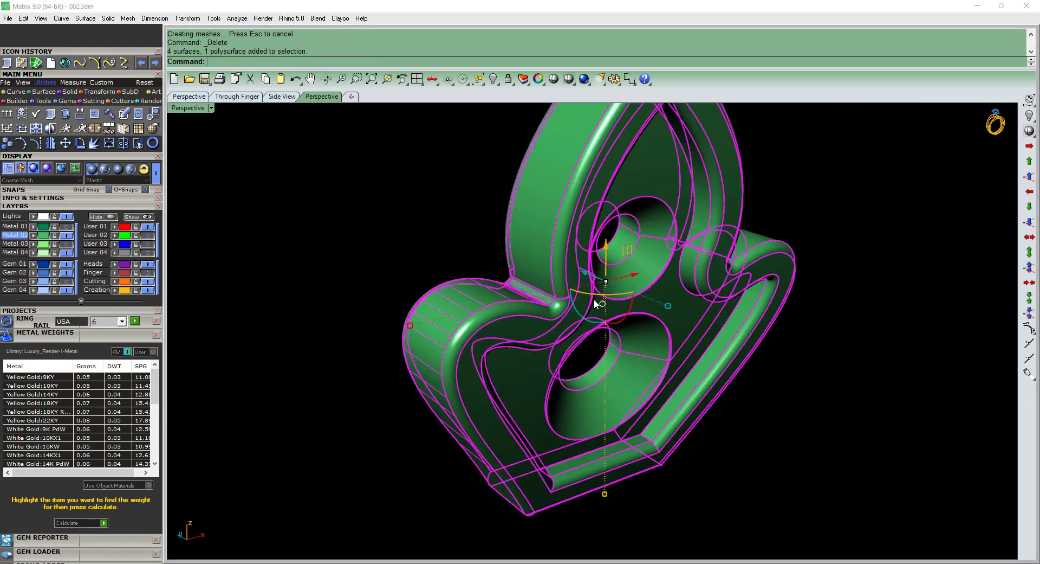
text(j)
key(Return)
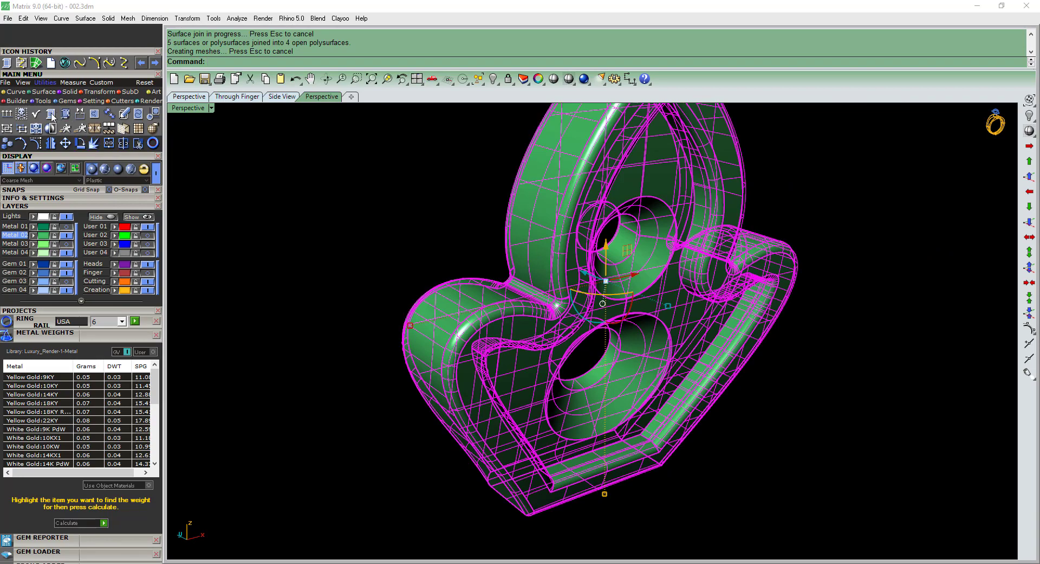
click(51, 114)
click(42, 67)
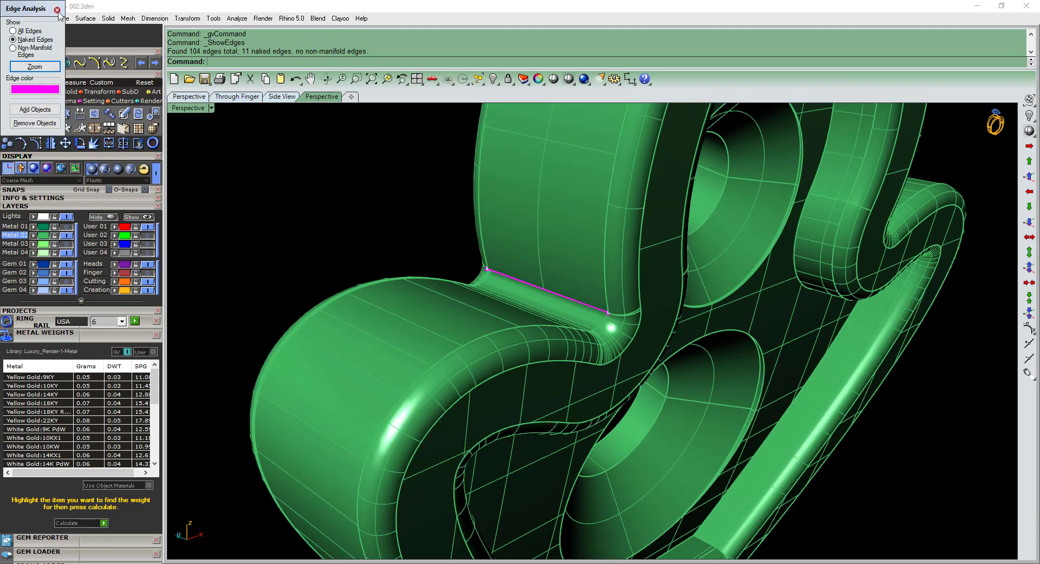
click(57, 9)
Extract the upper leaf's curved side wall above the notch and delete that surface.
text(es)
key(Return)
click(531, 267)
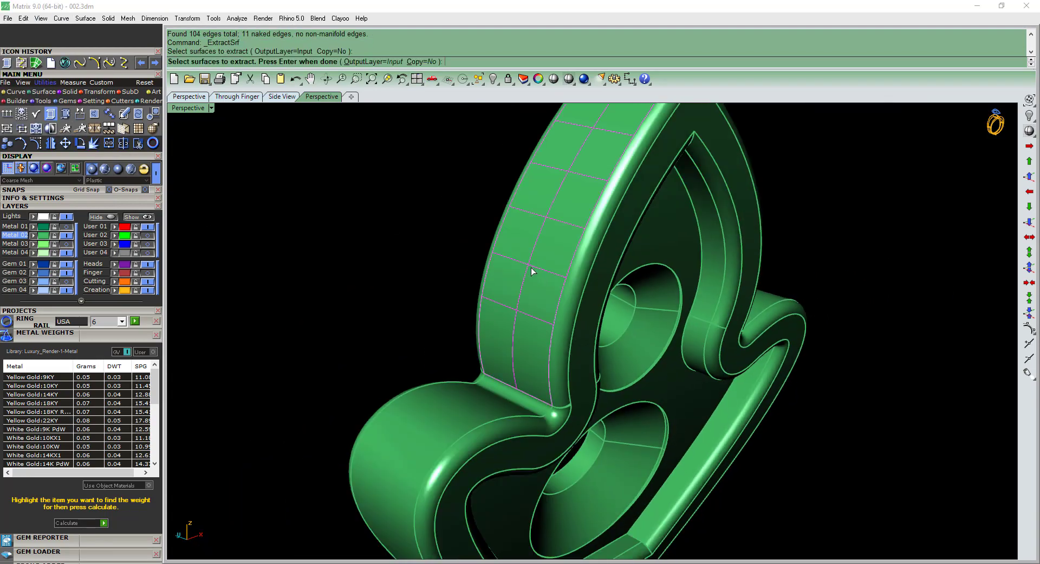
right_click(531, 268)
scroll(533, 266, down, 5)
right_drag(556, 241, 568, 318)
key(Delete)
Duplicate the two long curved edges bordering the opening in the upper leaf's side.
scroll(499, 356, up, 8)
text(de)
key(Return)
scroll(567, 317, up, 4)
click(567, 318)
scroll(561, 337, down, 4)
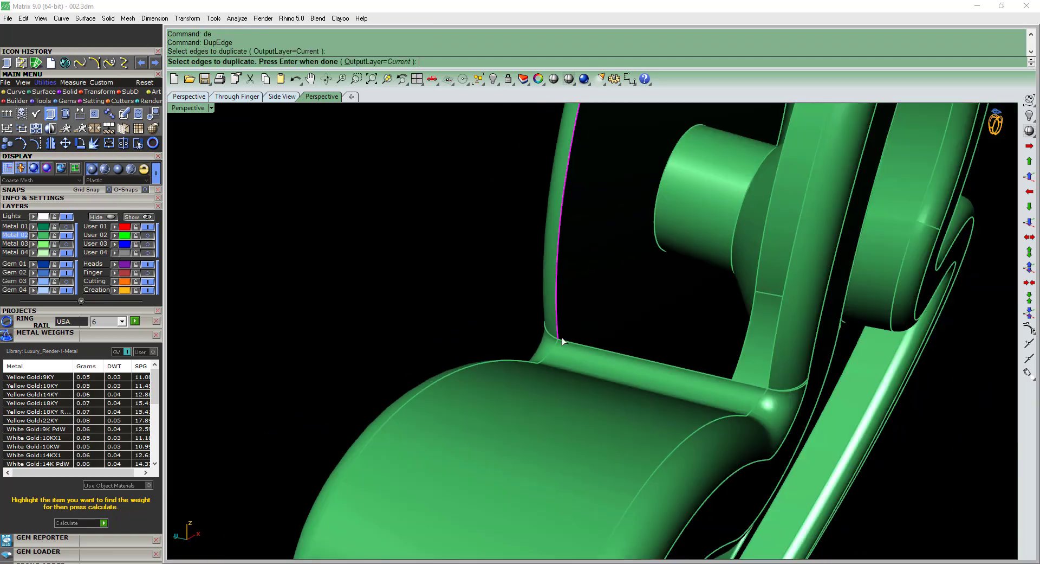
scroll(759, 385, up, 2)
click(778, 384)
scroll(782, 399, up, 6)
scroll(761, 379, down, 4)
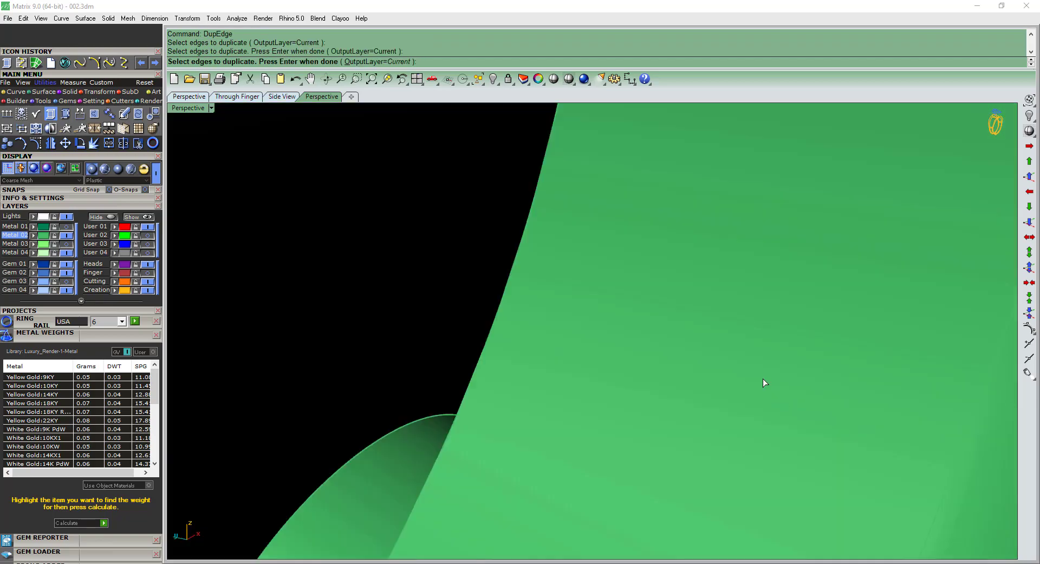
right_drag(737, 370, 679, 365)
scroll(678, 365, up, 2)
scroll(404, 328, up, 10)
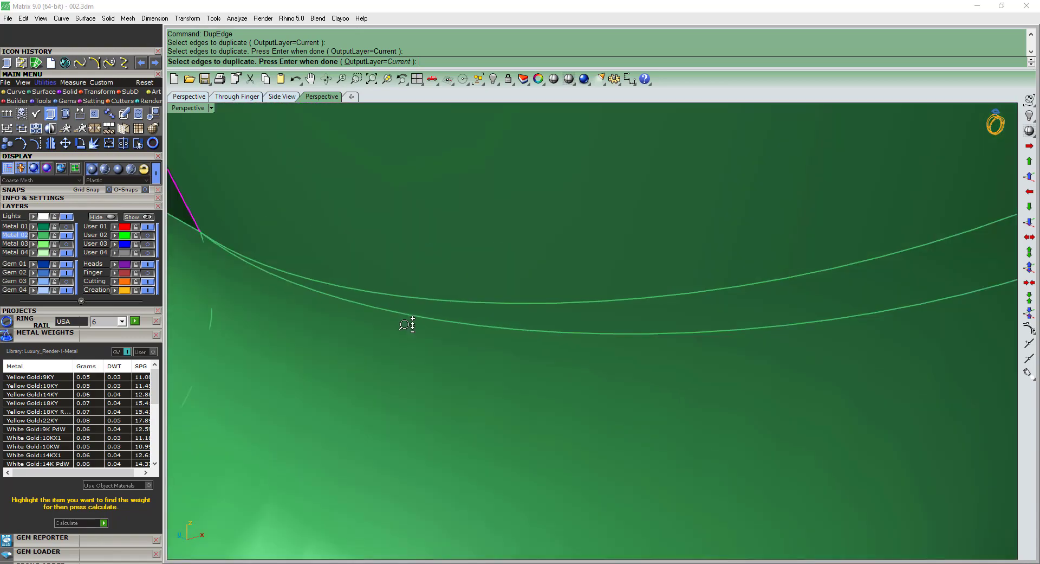
scroll(407, 324, down, 3)
shift+right_drag(285, 259, 628, 334)
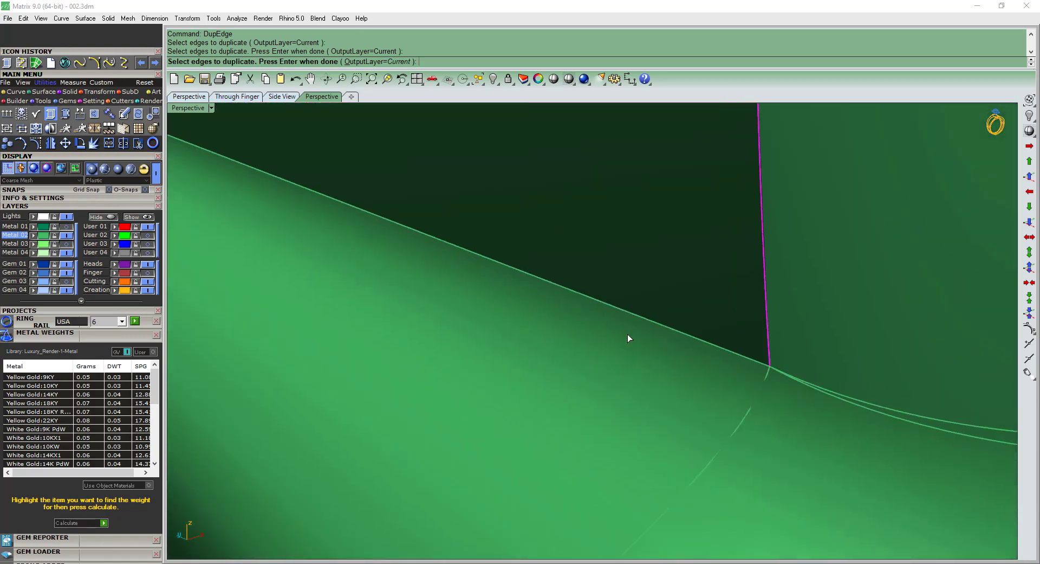
scroll(766, 371, up, 4)
scroll(766, 372, down, 6)
shift+right_drag(766, 371, 540, 387)
scroll(541, 384, down, 12)
scroll(569, 311, up, 8)
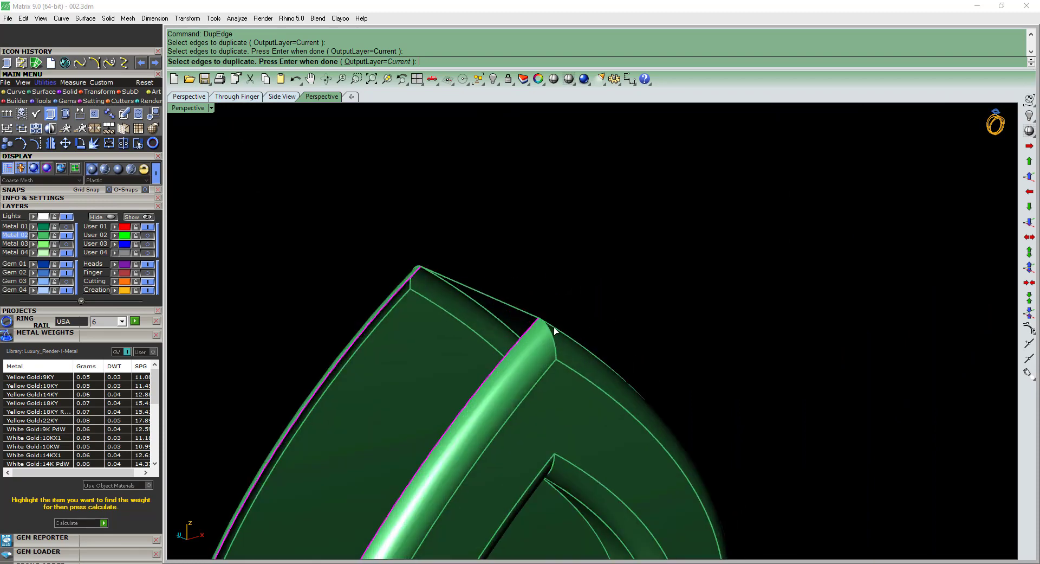
scroll(554, 327, down, 8)
right_click(543, 322)
Duplicate the two short edges closing the ends of the opening in the upper leaf's side.
scroll(542, 358, up, 6)
text(de)
key(Return)
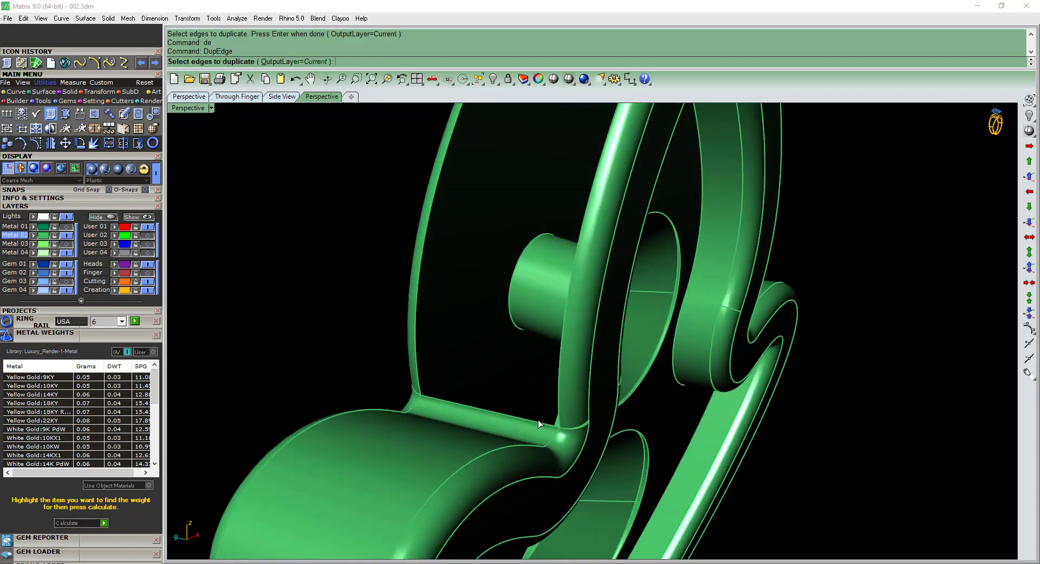
scroll(565, 412, up, 4)
scroll(566, 411, down, 6)
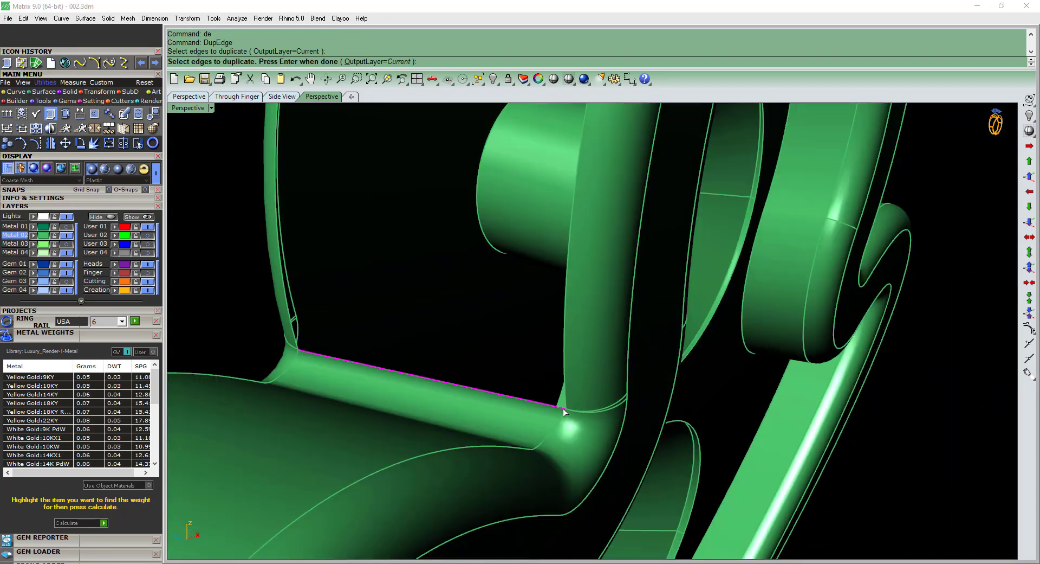
scroll(564, 408, up, 5)
scroll(572, 410, down, 6)
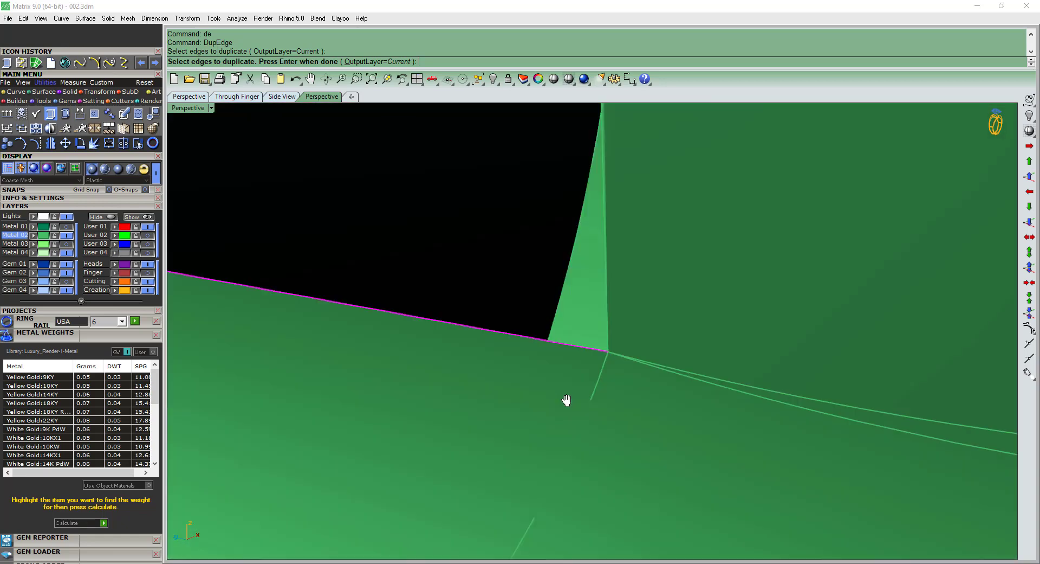
scroll(548, 414, up, 4)
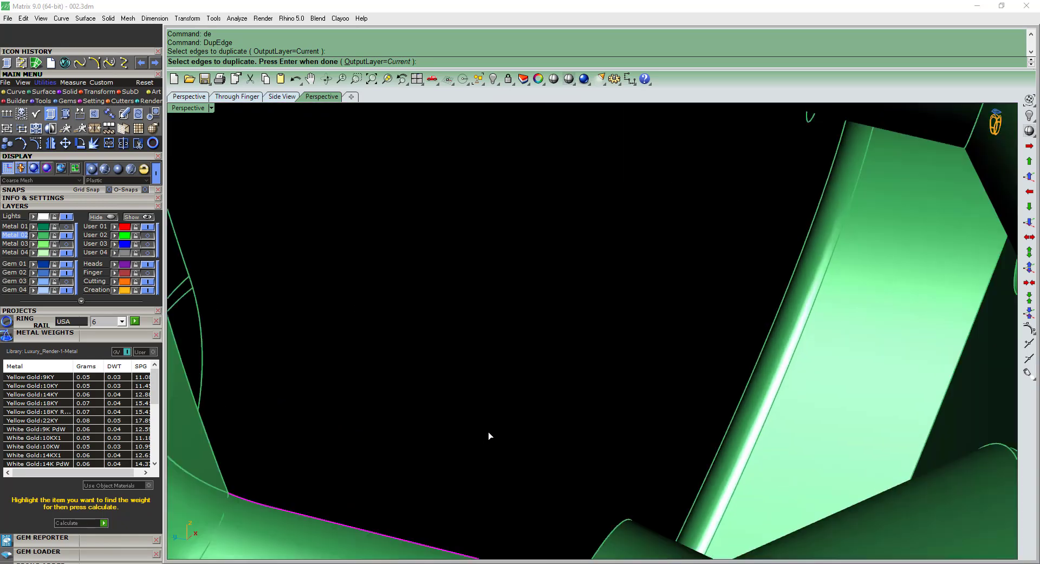
scroll(489, 432, down, 8)
click(597, 130)
right_click(593, 142)
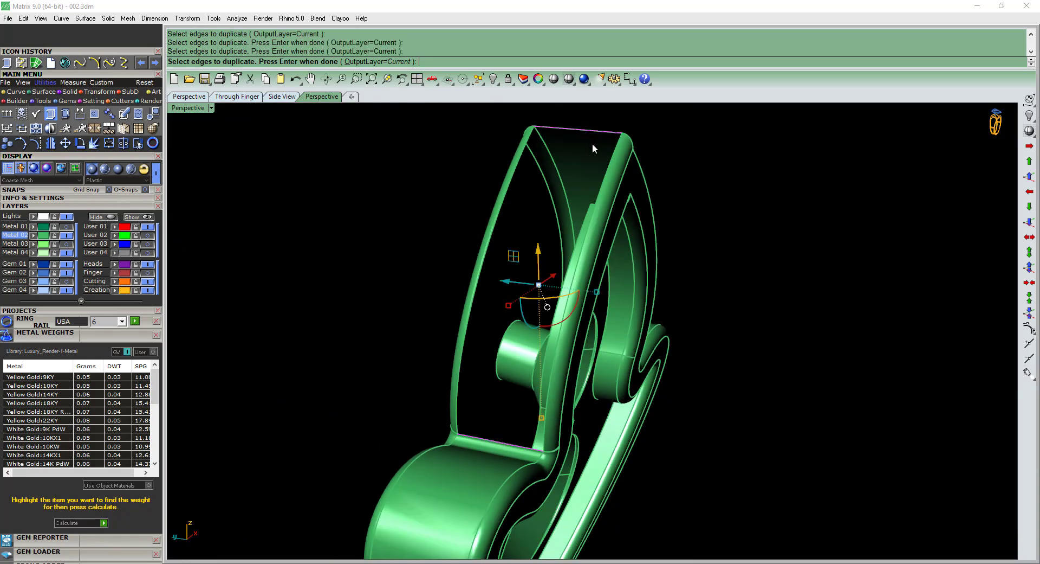
Rebuild the upper leaf's side wall with a two-rail sweep along the duplicated edges and join all the plate's surfaces.
key(F3)
shift+right_drag(575, 172, 607, 187)
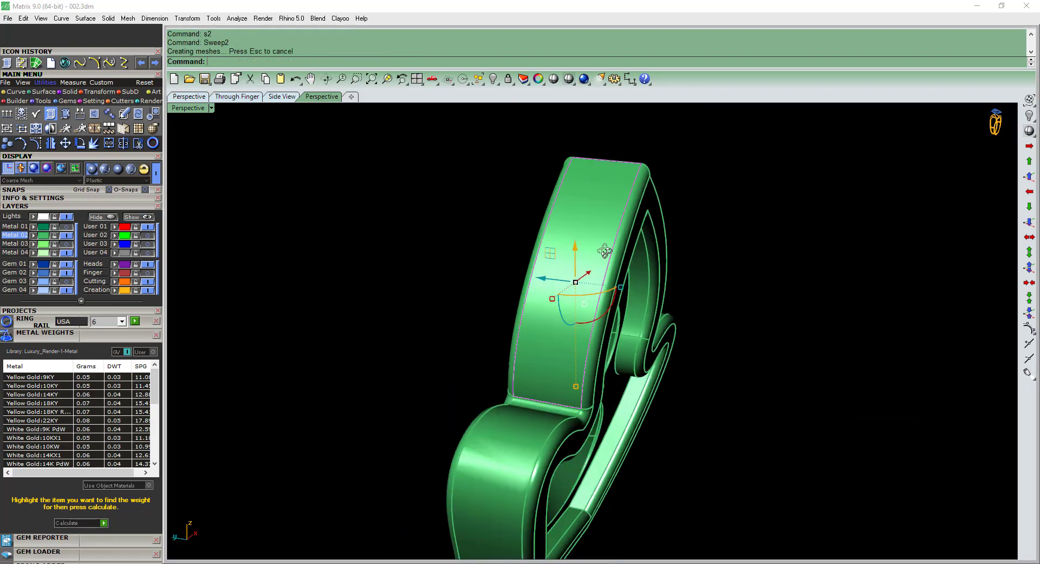
right_drag(650, 228, 720, 181)
key(ctrl+a)
right_drag(502, 389, 489, 353)
key(ctrl+j)
scroll(477, 352, up, 3)
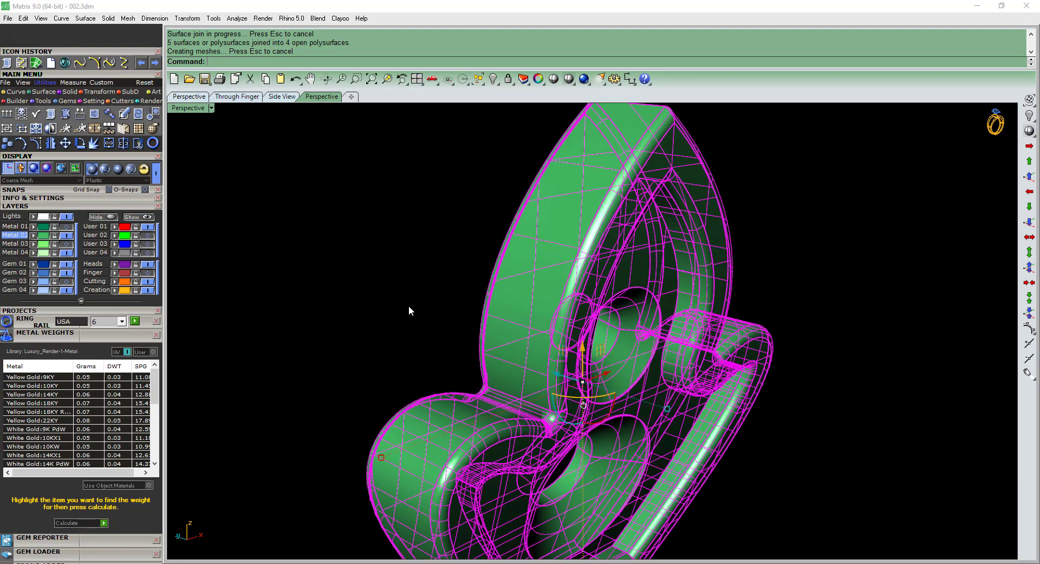
Check the joined leaf plate for naked edges around the notch with Edge Analysis.
click(409, 305)
click(495, 304)
click(45, 113)
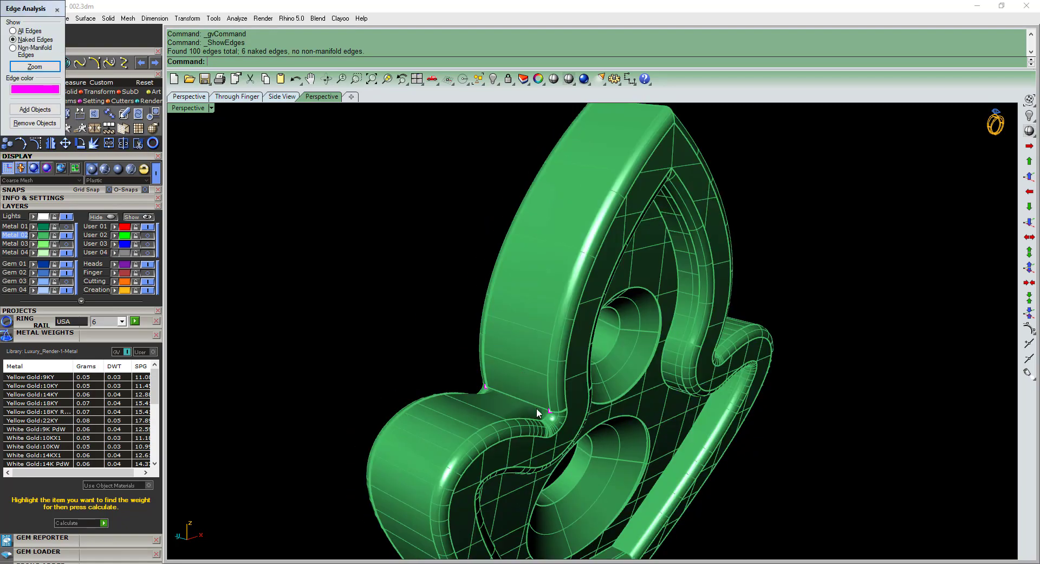
scroll(537, 407, up, 4)
click(57, 9)
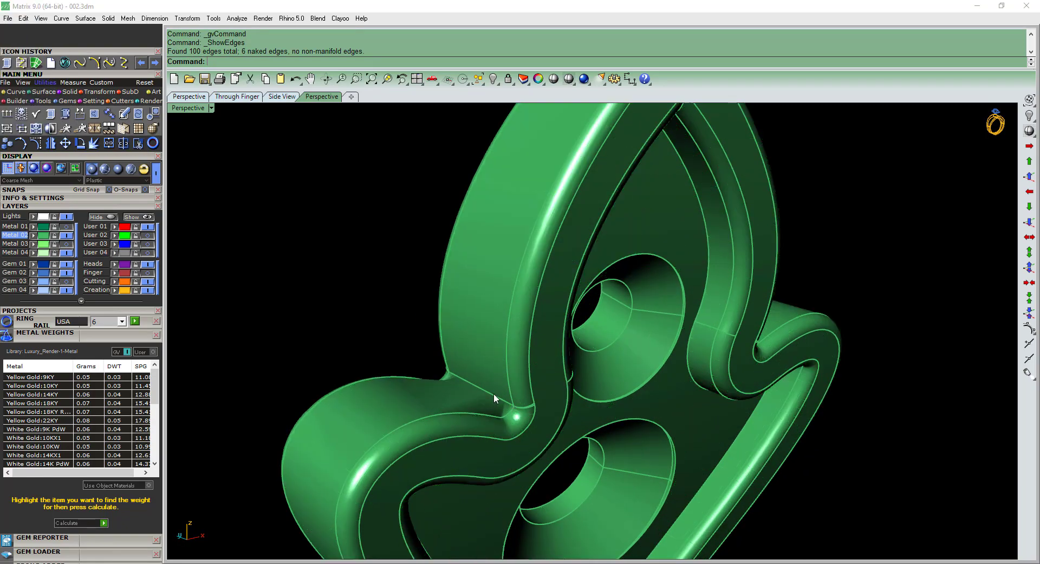
Extract the rounded border surface running along the lower lobe from the notch and delete it.
right_drag(493, 392, 533, 347)
scroll(508, 386, up, 2)
click(521, 399)
key(Escape)
key(ctrl+e)
click(522, 396)
scroll(533, 322, up, 6)
key(Return)
scroll(539, 325, down, 6)
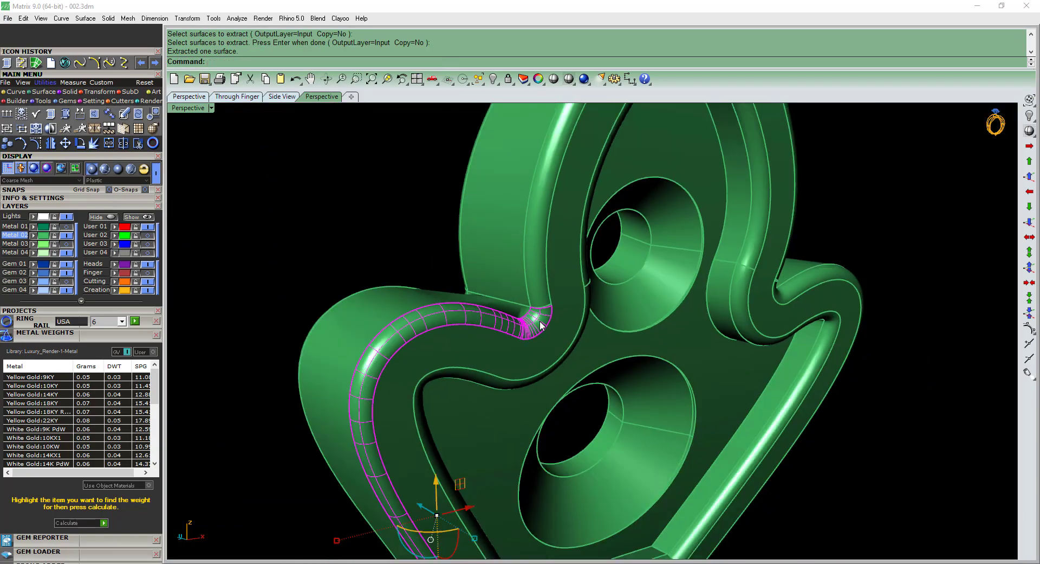
key(Delete)
scroll(518, 347, up, 6)
text(de)
key(Return)
click(512, 343)
right_drag(513, 343, 538, 252)
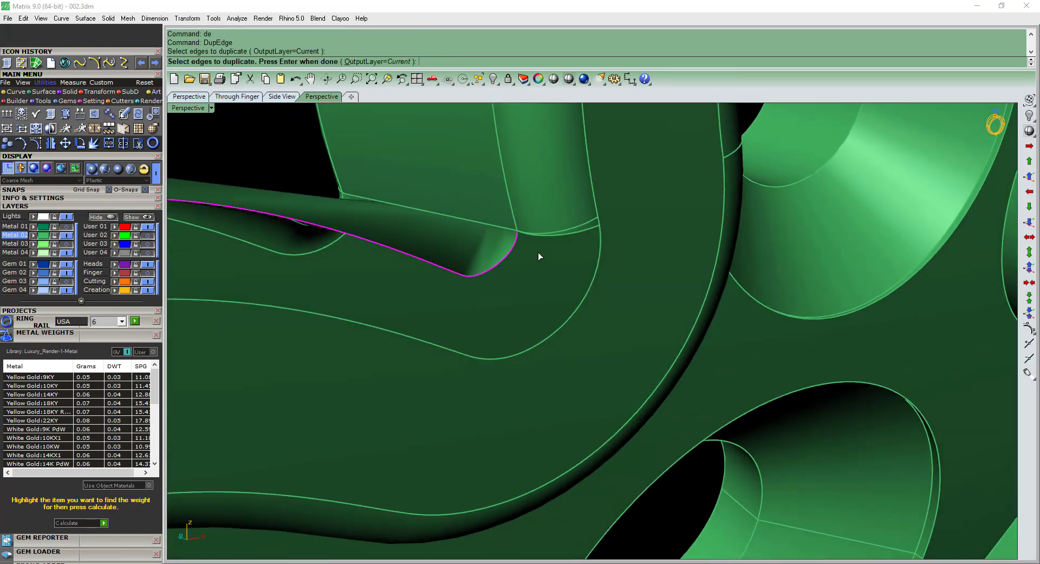
scroll(537, 244, up, 5)
click(641, 216)
click(637, 213)
scroll(598, 242, down, 8)
right_drag(589, 296, 560, 433)
scroll(549, 484, up, 7)
click(527, 478)
right_drag(528, 478, 514, 336)
scroll(470, 158, up, 9)
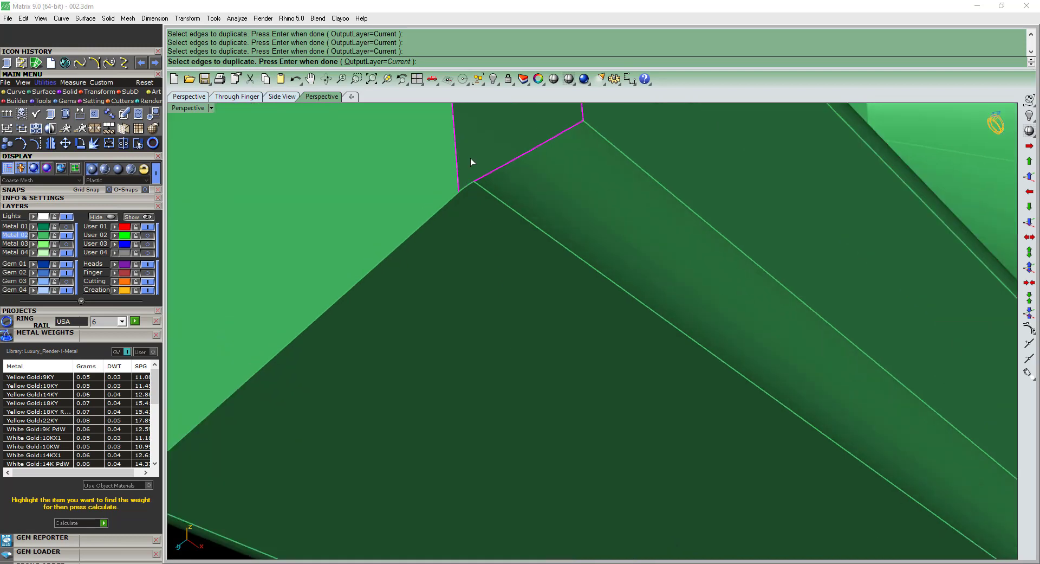
key(Escape)
Duplicate the short edges at the lower tip of the removed border surface and join them into one curve.
text(de)
key(Return)
click(471, 205)
click(492, 194)
scroll(502, 248, down, 9)
key(Return)
text(j)
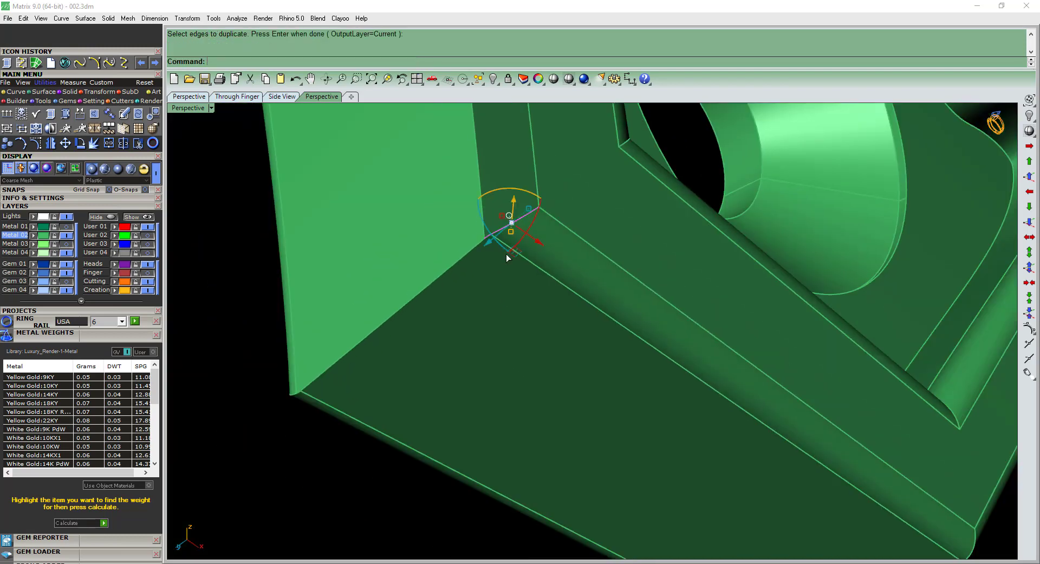
key(Return)
Duplicate the two long edges bordering the opening along the lobe and its short end edge at the notch.
scroll(495, 249, down, 5)
right_drag(494, 247, 450, 199)
text(de)
key(Return)
click(454, 204)
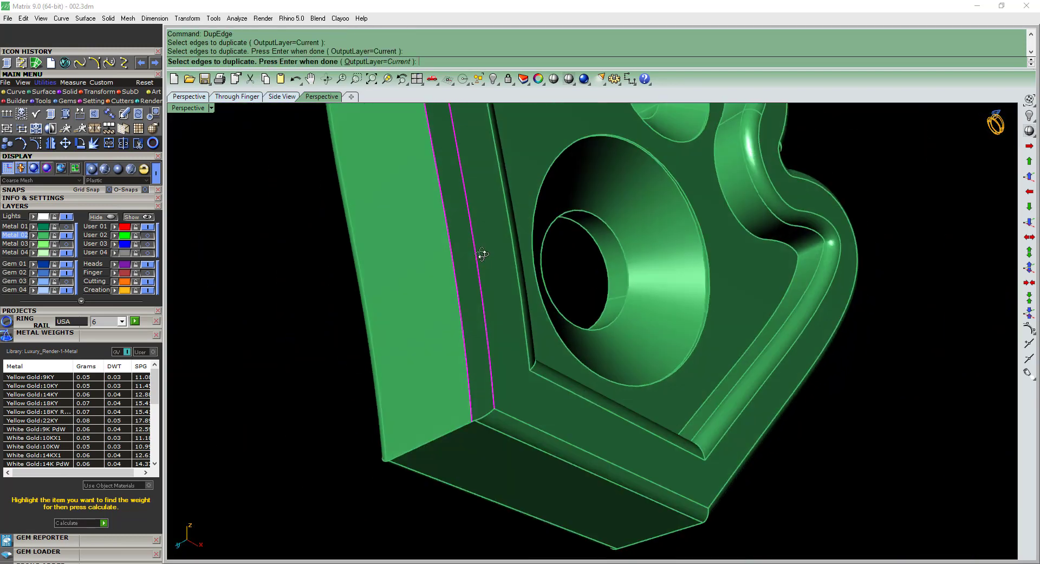
right_drag(480, 253, 486, 313)
scroll(486, 314, up, 6)
scroll(560, 212, up, 2)
key(Return)
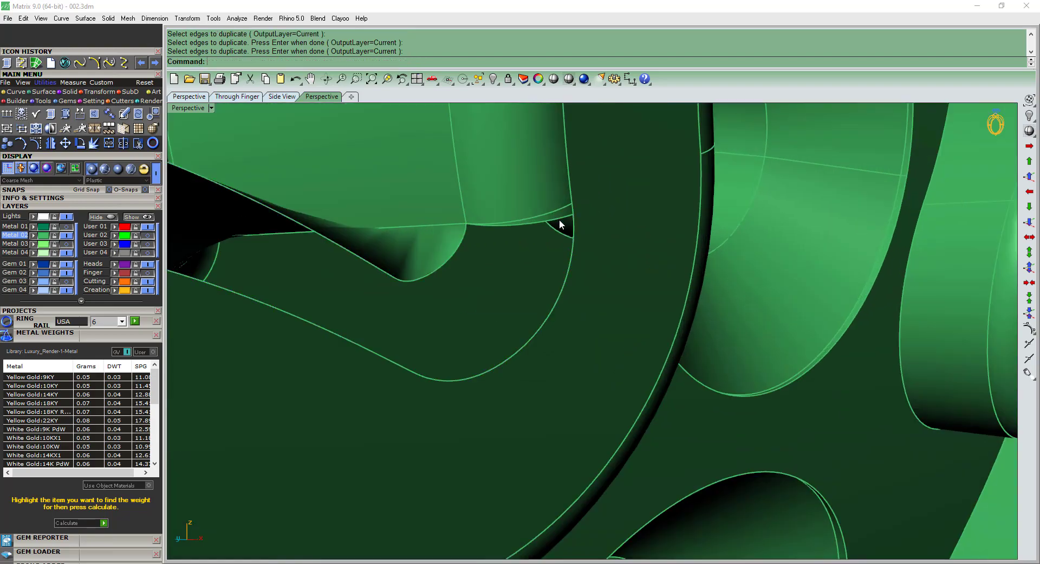
key(Return)
click(559, 220)
key(Return)
Try filling the lobe's border opening with a two-rail sweep from the duplicated curves and delete the curves.
key(F4)
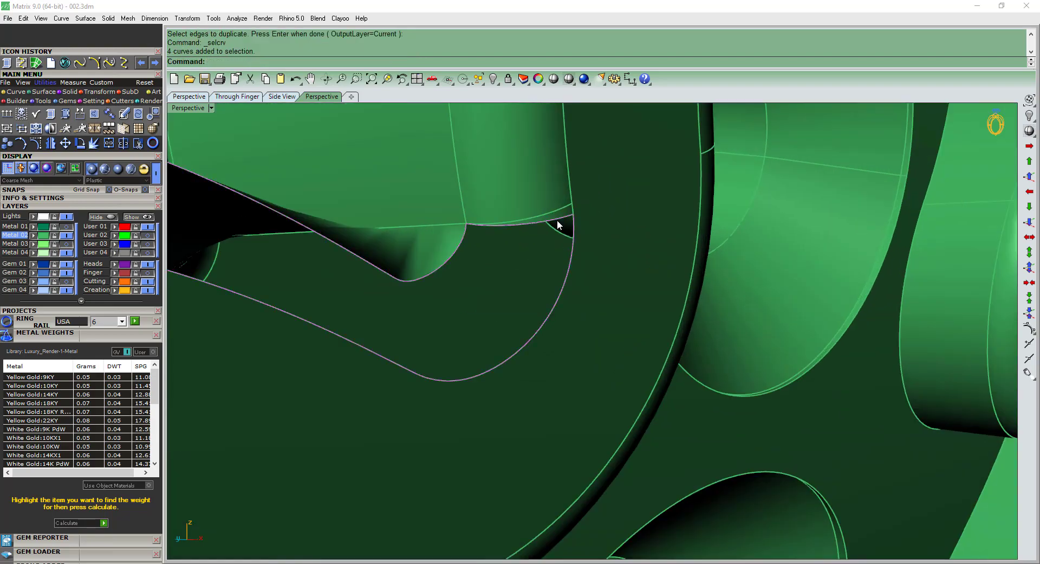
text(s2)
key(Return)
key(Return)
scroll(549, 228, down, 5)
key(Delete)
scroll(541, 247, down, 9)
right_drag(541, 248, 525, 304)
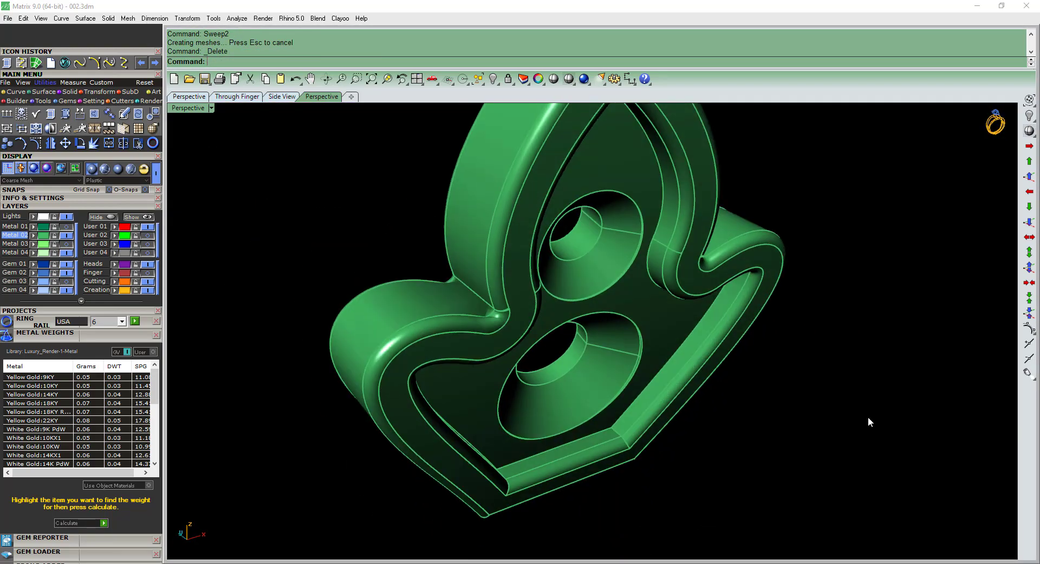
Examine the new border surface at the notch, and undo the curve deletion and the two-rail sweep.
drag(869, 418, 497, 395)
key(Escape)
scroll(539, 303, up, 12)
right_drag(544, 316, 521, 347)
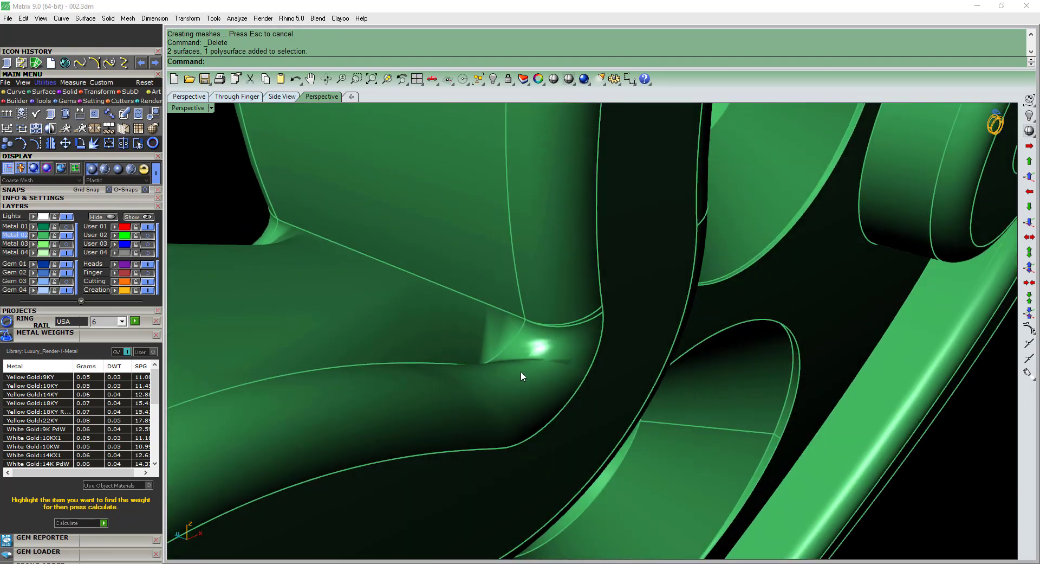
click(519, 372)
key(ctrl+z)
key(Escape)
key(ctrl+z)
Rebuild the lobe's rounded border with a two-rail sweep, adding a slash between the rails at the notch corner.
key(F4)
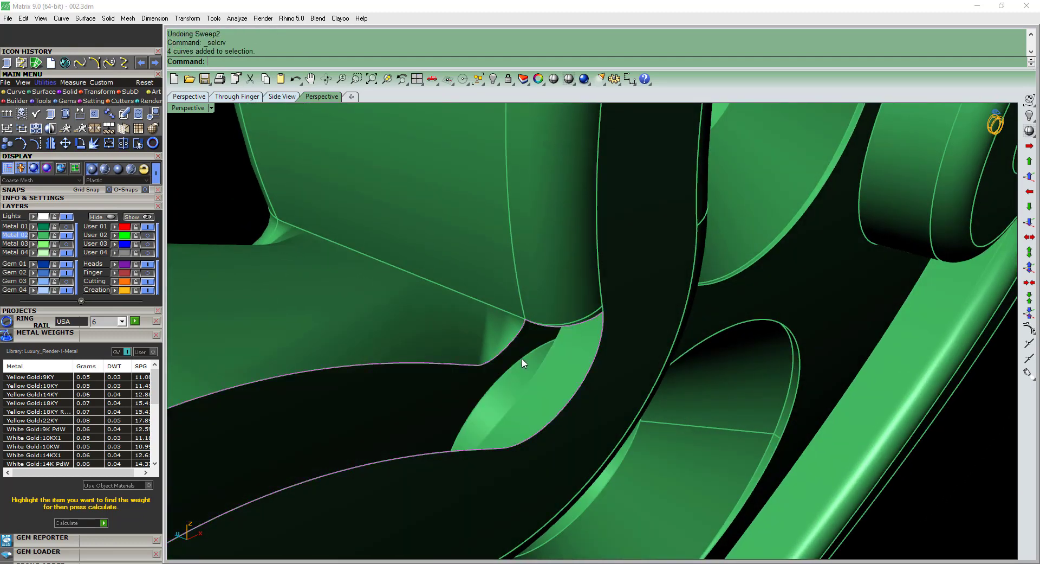
text(s2)
key(Return)
click(943, 373)
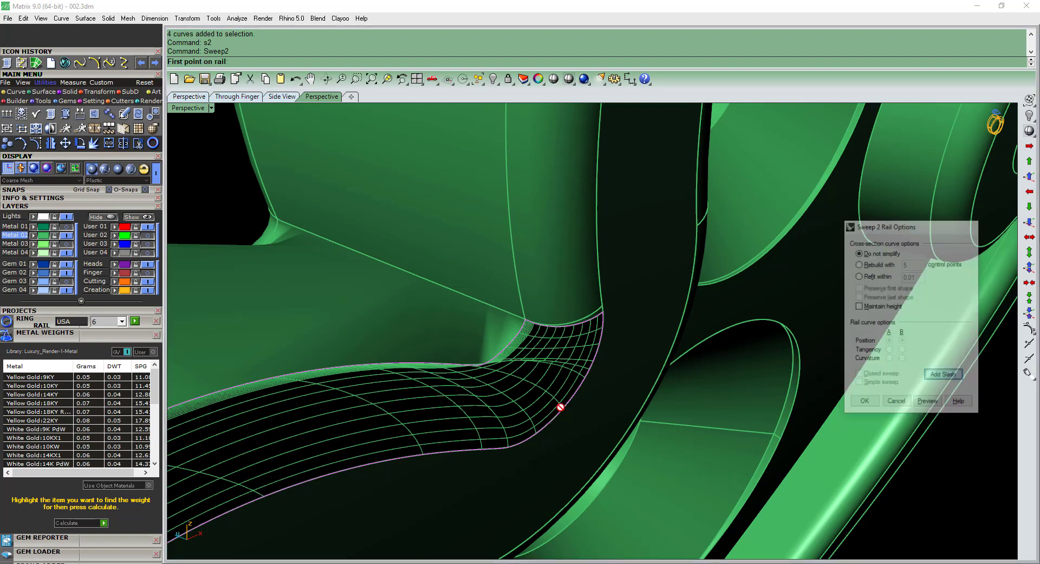
click(502, 362)
click(544, 417)
right_click(536, 411)
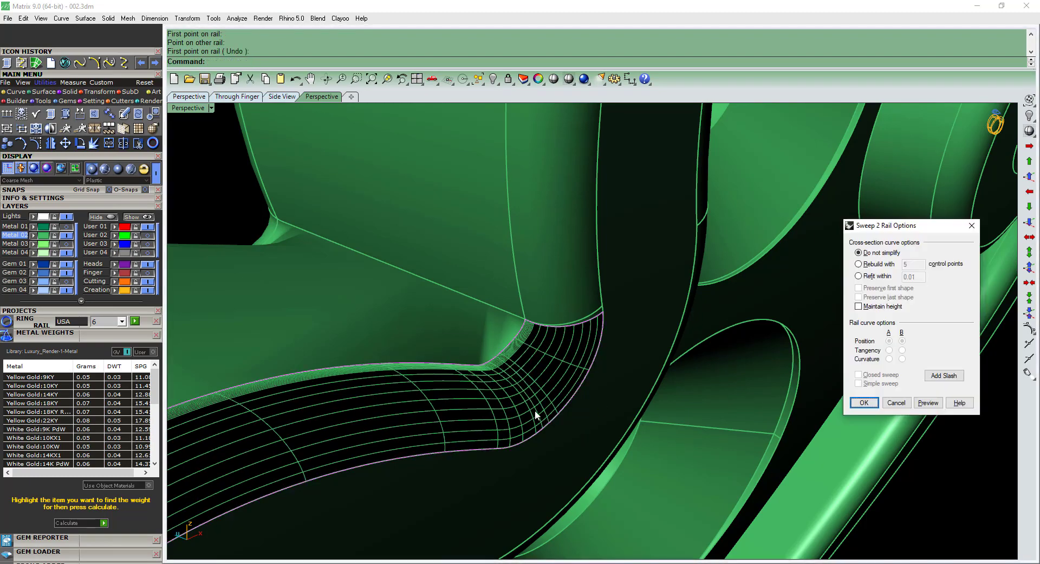
key(Return)
Delete the four duplicated construction curves and join all the leaf plate's surfaces.
key(F4)
scroll(515, 362, down, 9)
right_drag(515, 362, 511, 330)
key(Delete)
drag(804, 488, 490, 322)
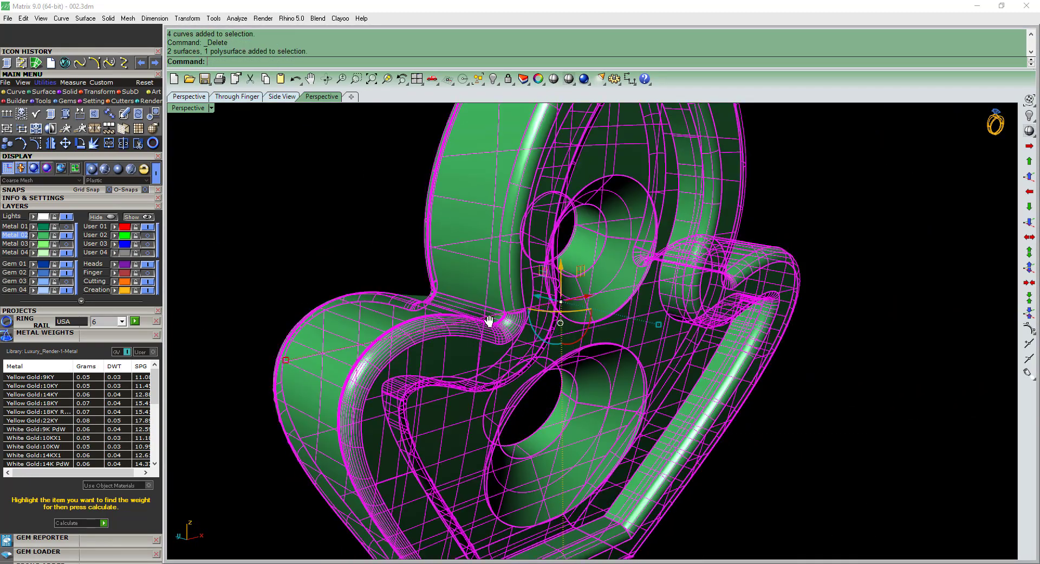
shift+right_drag(489, 321, 471, 305)
key(ctrl+j)
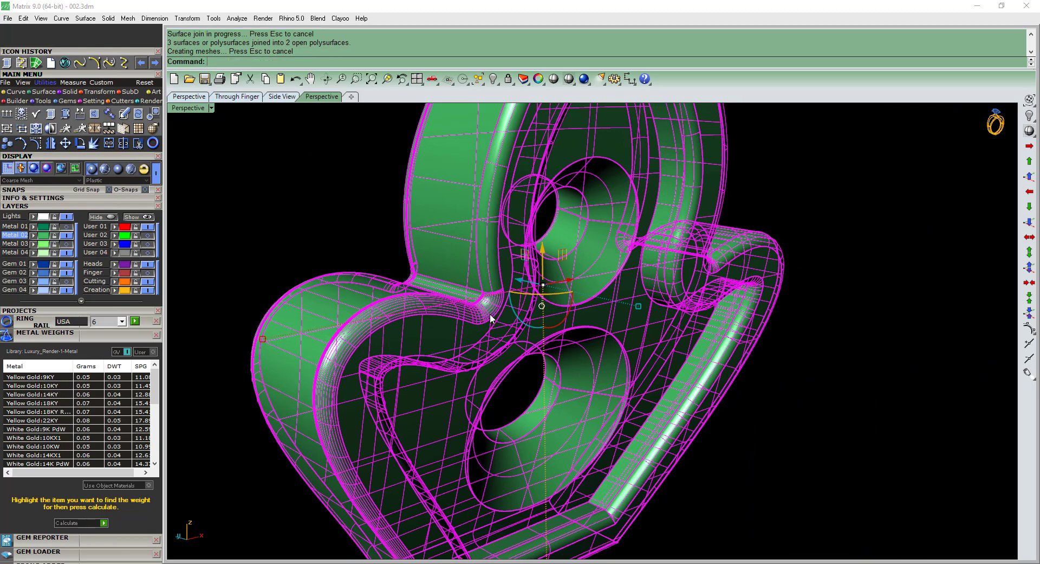
Inspect the joined plate's remaining naked edges with Edge Analysis from several sides.
click(52, 114)
right_drag(596, 316, 814, 340)
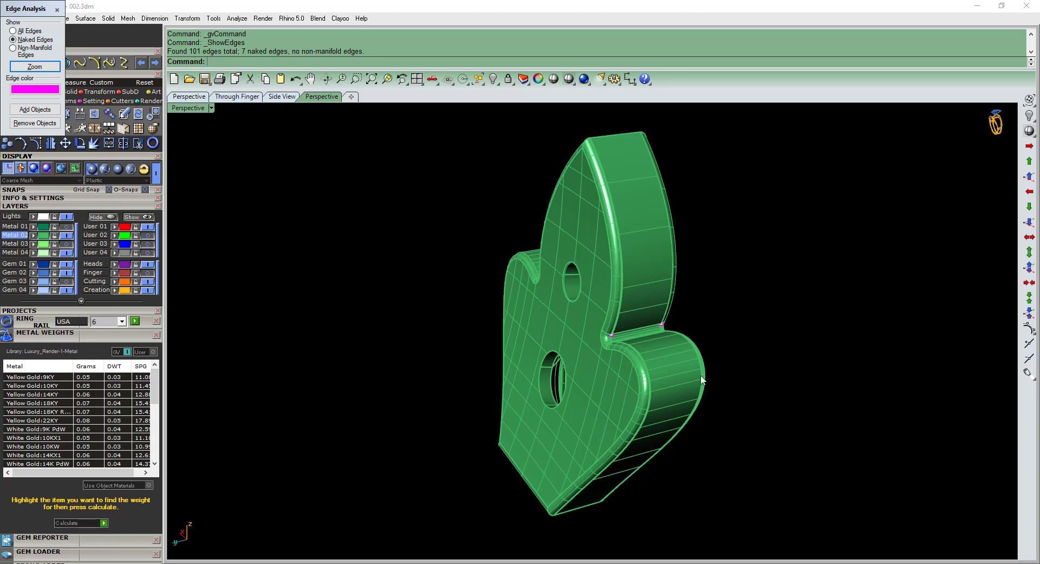
right_drag(702, 379, 547, 340)
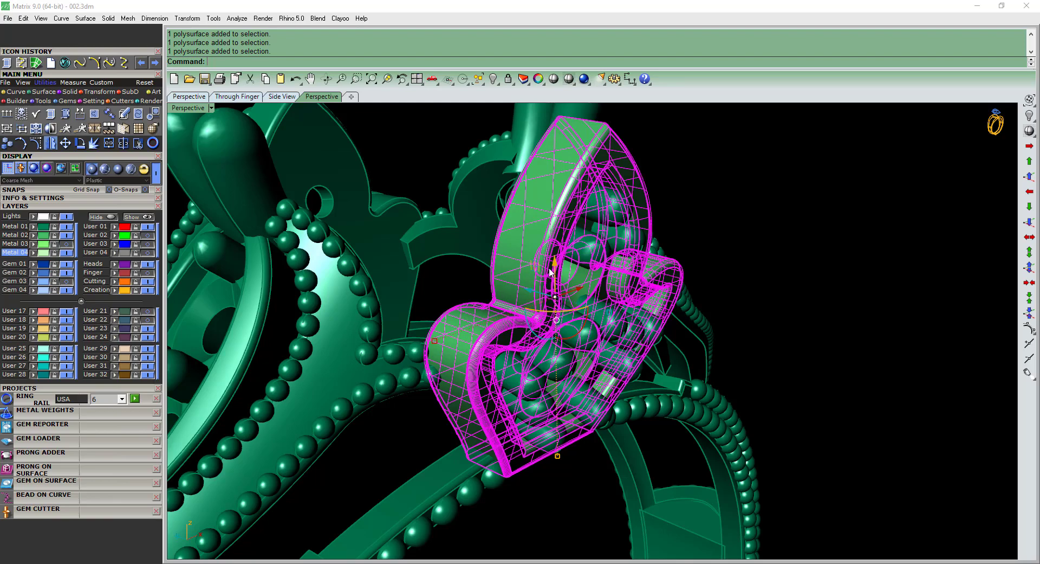
Show the Finger layer and delete the dark green leaf ornament on the other side of the ring head.
scroll(550, 272, down, 9)
drag(695, 167, 299, 560)
key(Escape)
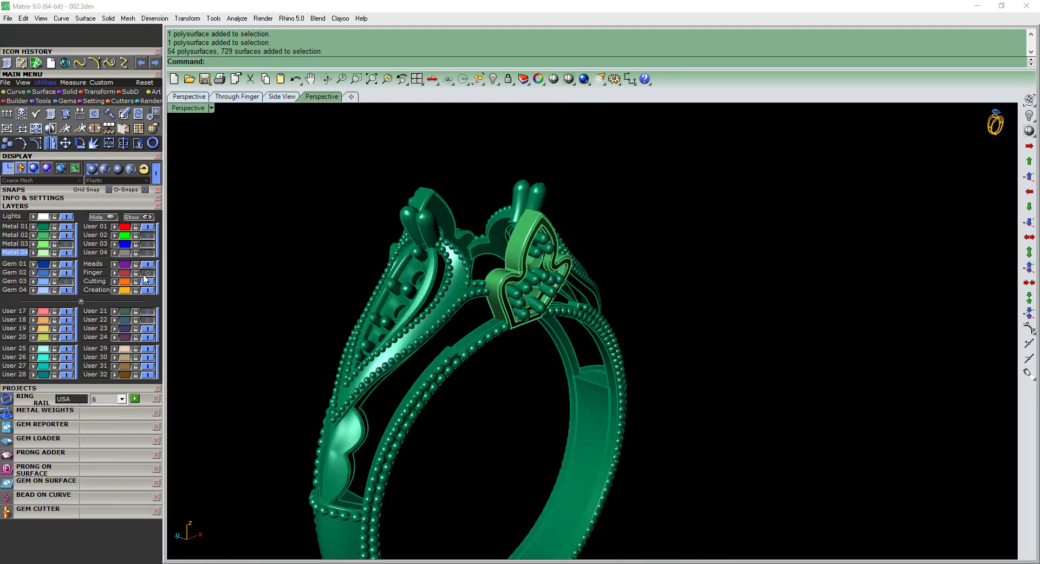
click(144, 273)
right_drag(478, 305, 529, 258)
scroll(527, 224, up, 6)
click(482, 193)
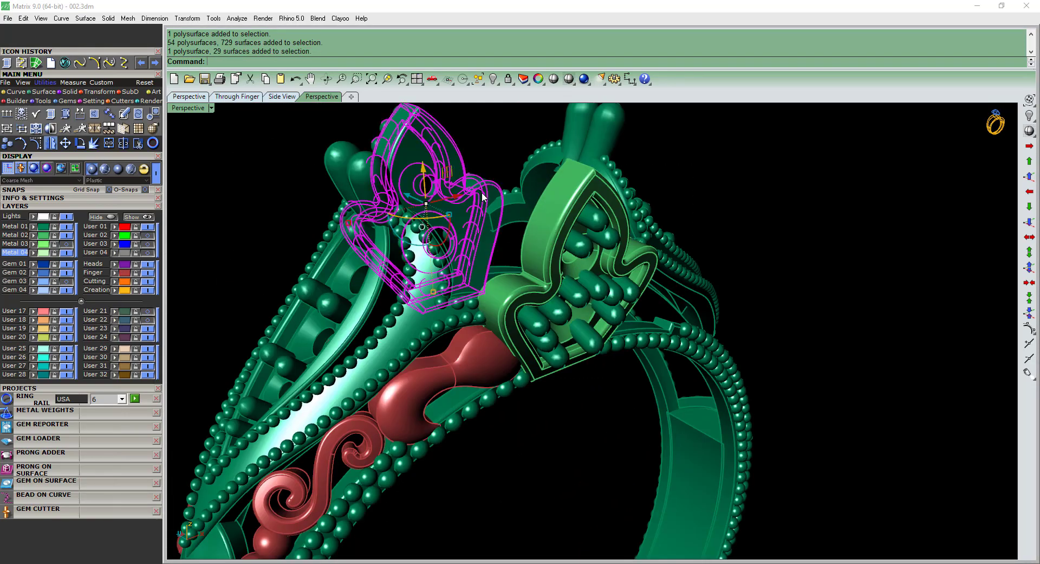
right_drag(483, 192, 525, 274)
key(Delete)
Copy and paste the repaired leaf plate in place, and hide the User 17 layer.
click(524, 274)
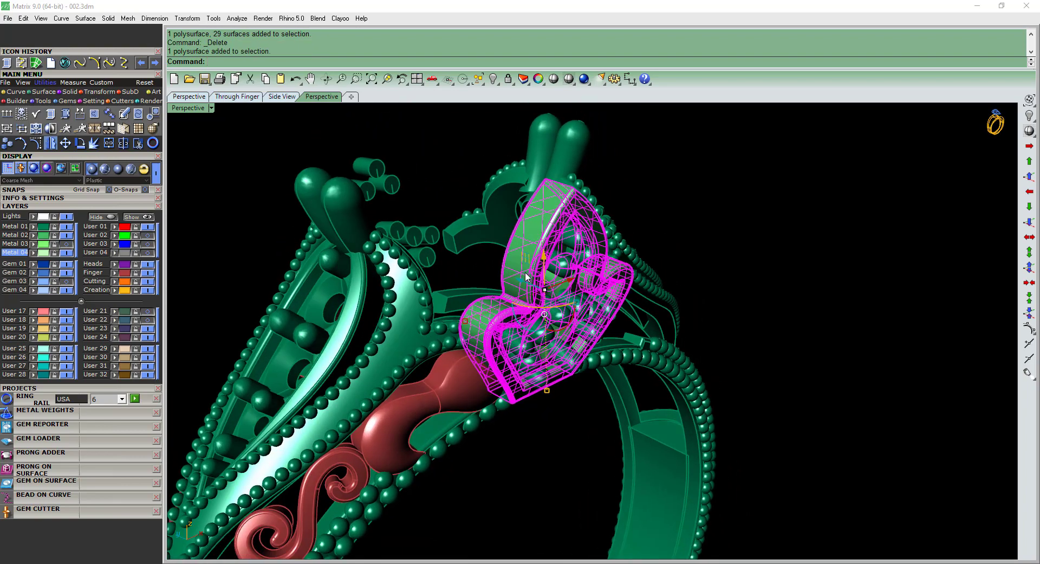
key(ctrl+c)
key(ctrl+v)
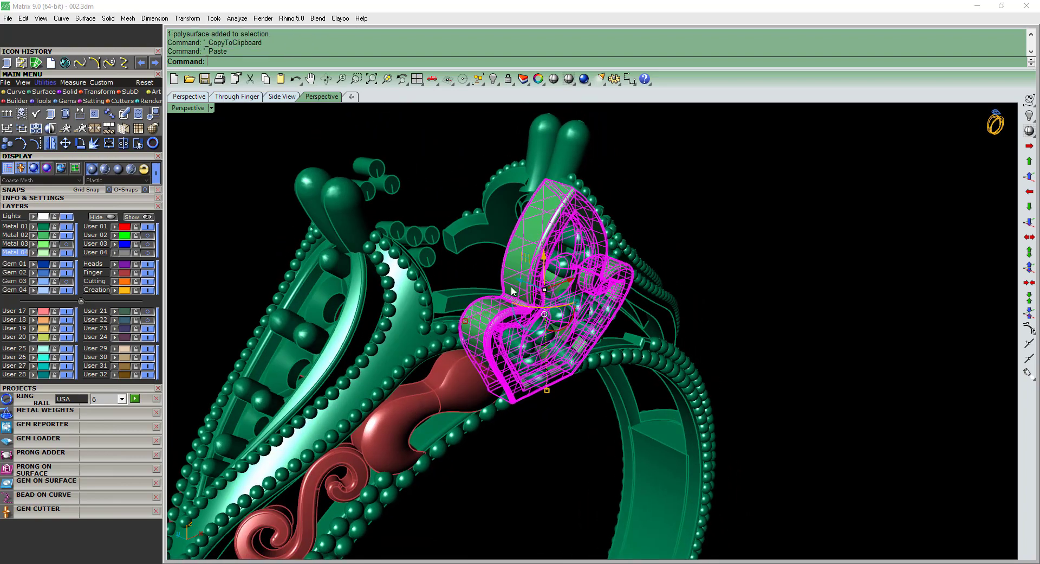
click(65, 311)
Try extracting a render mesh from the leaf plate and undo the extraction.
click(556, 227)
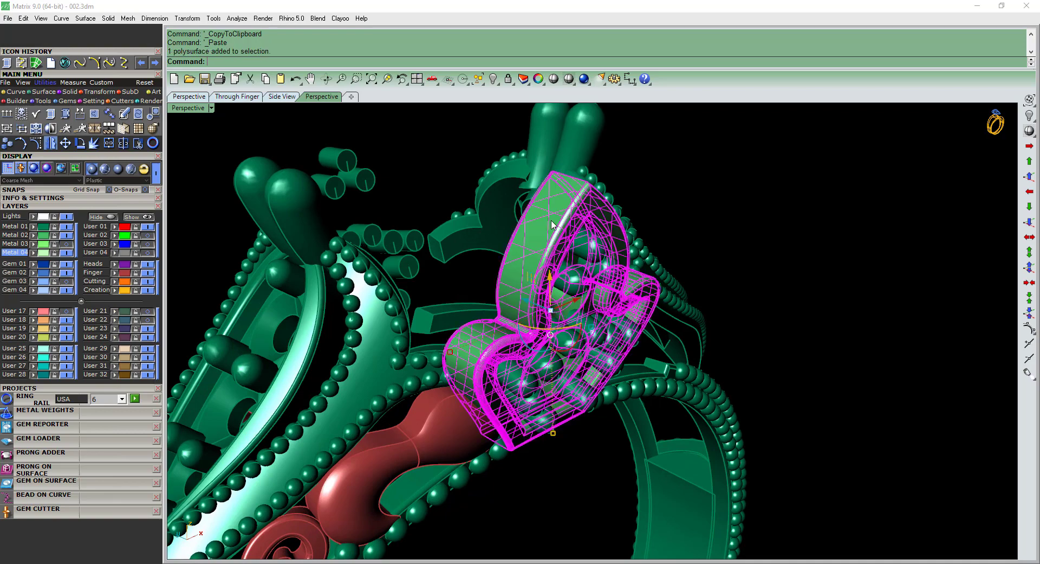
right_drag(556, 227, 567, 264)
key(Return)
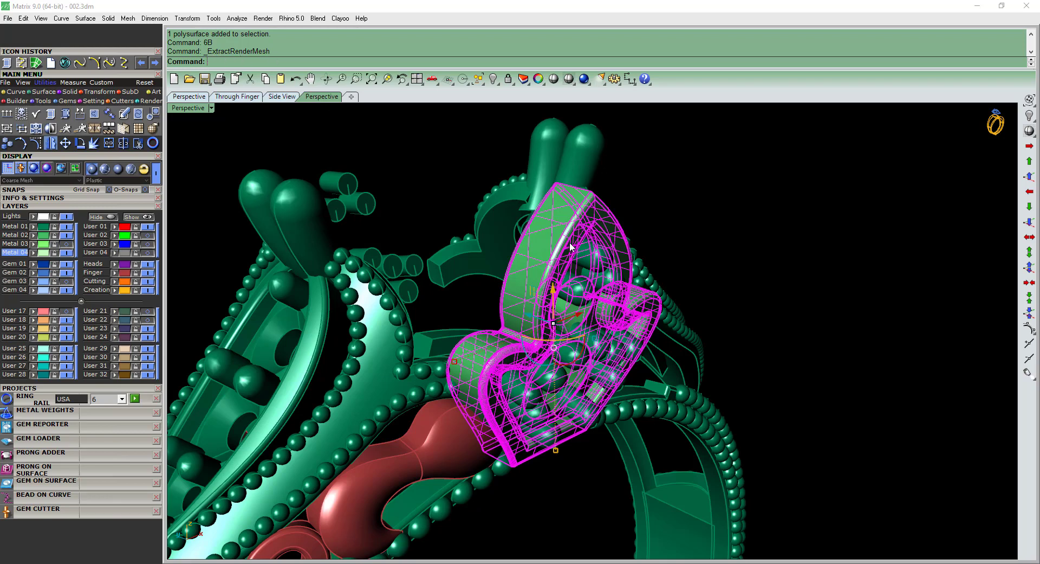
key(ctrl+z)
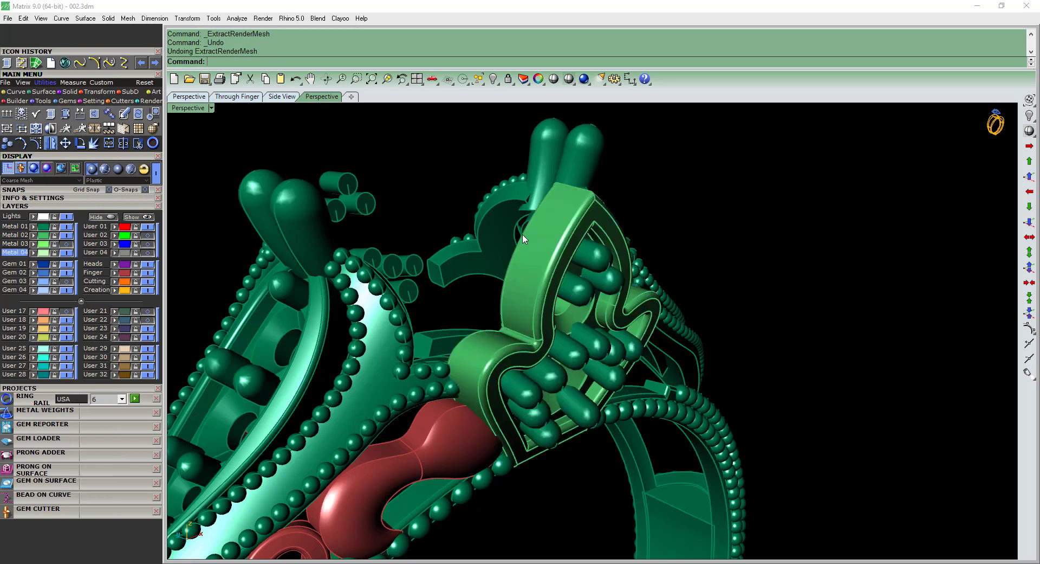
Extract the leaf plate's render mesh, delete the original polysurface and select the remaining mesh.
click(523, 234)
shift+right_drag(531, 252, 526, 244)
text(6B)
key(Return)
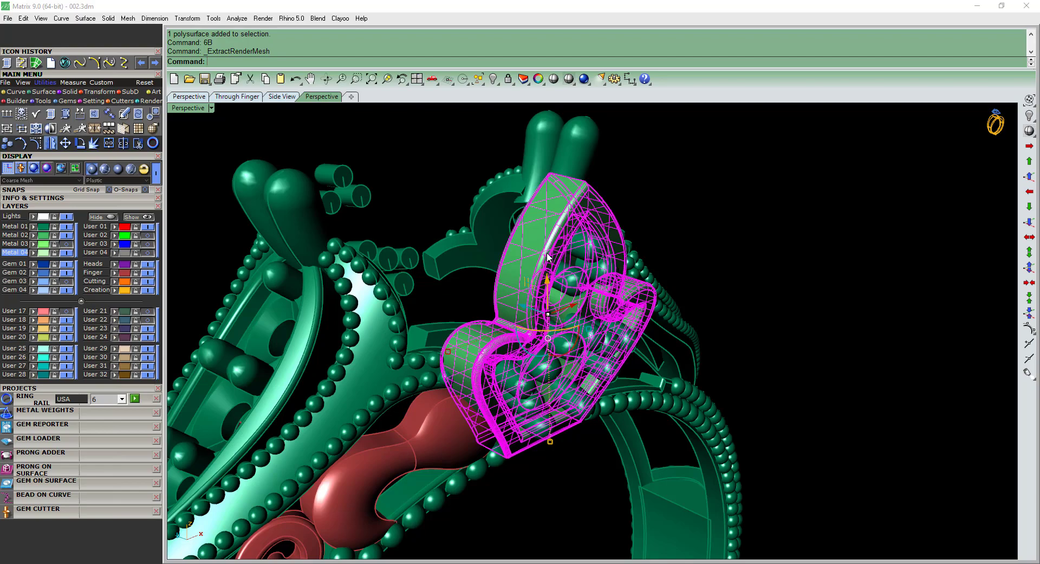
key(Delete)
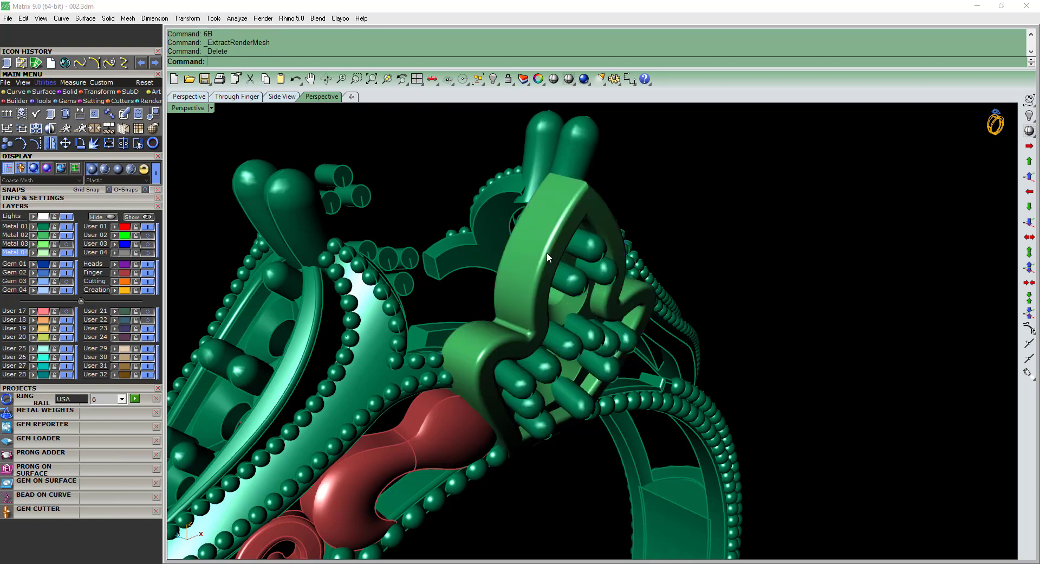
click(547, 253)
mouse_move(547, 253)
right_down()
mouse_move(525, 241)
mouse_move(542, 271)
right_up()
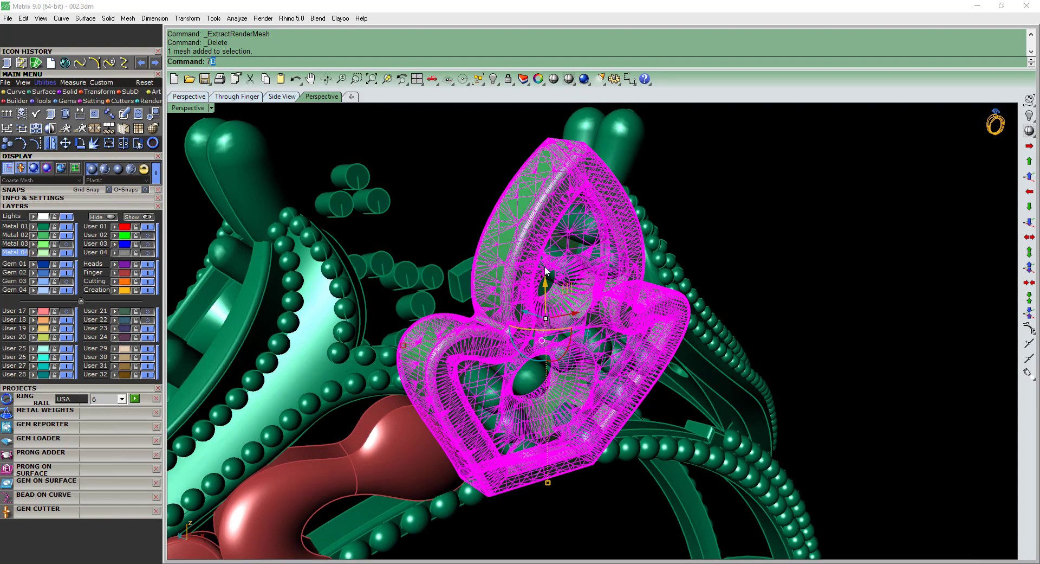
Repair the leaf plate's mesh with the print mesh repair tool, then deselect the repaired mesh.
key(Return)
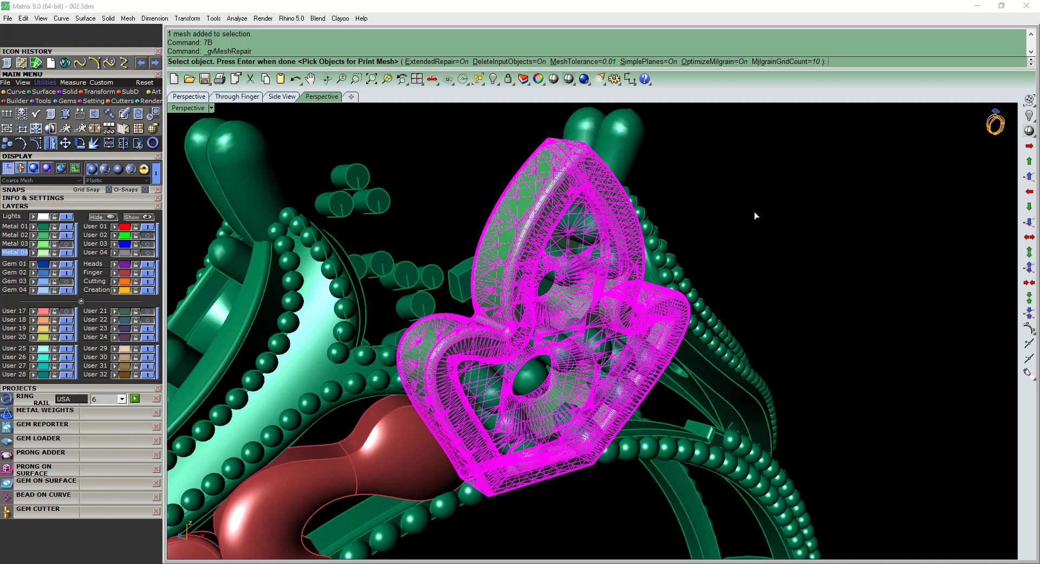
key(Return)
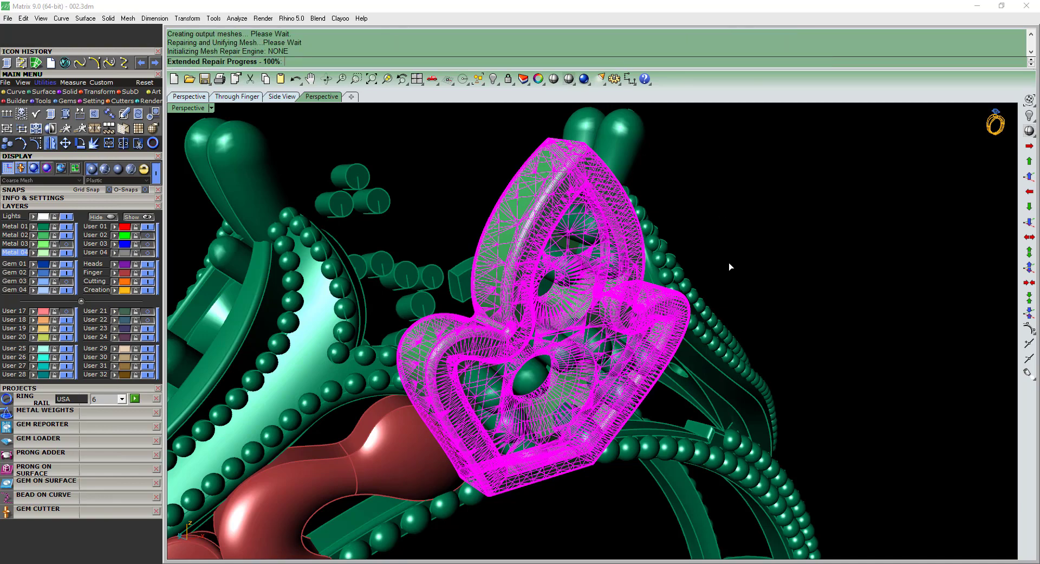
click(792, 226)
right_drag(791, 226, 865, 325)
click(649, 271)
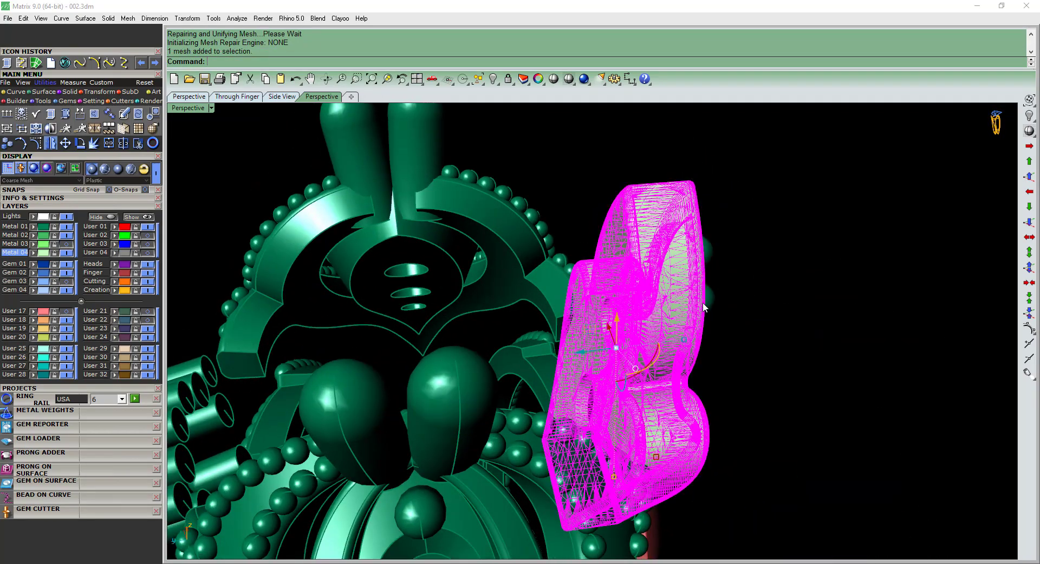
right_drag(703, 302, 801, 303)
click(801, 302)
click(591, 243)
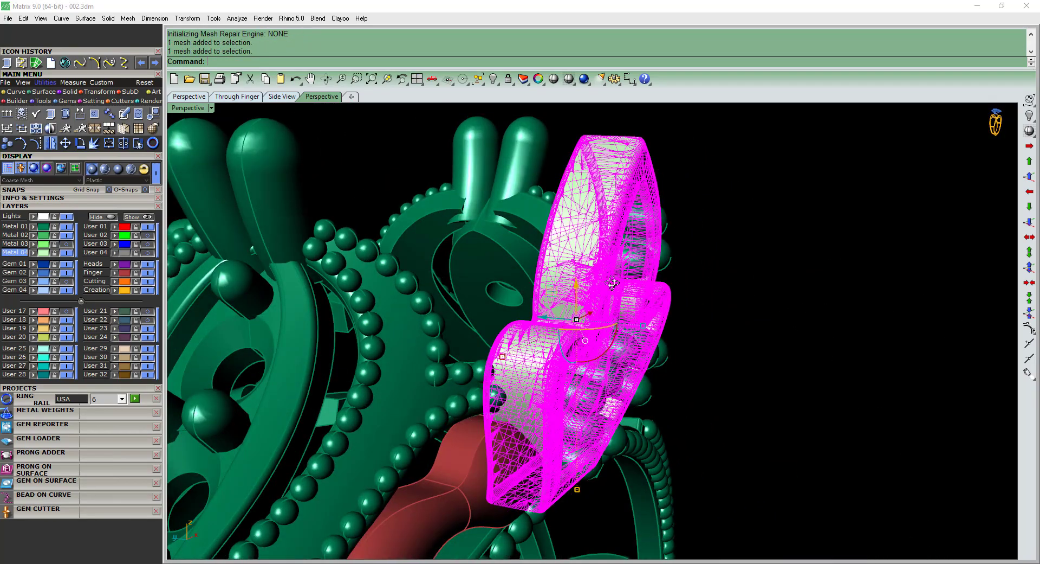
right_drag(590, 242, 553, 288)
key(Escape)
Show the Metal 03 layer and group the repaired leaf mesh with its beads.
click(65, 245)
right_drag(575, 238, 530, 281)
scroll(537, 243, up, 2)
click(537, 243)
shift+click(533, 247)
key(ctrl+g)
Mirror the grouped beaded leaf across the ring in the top view to the opposite side of the head.
key(ctrl+F1)
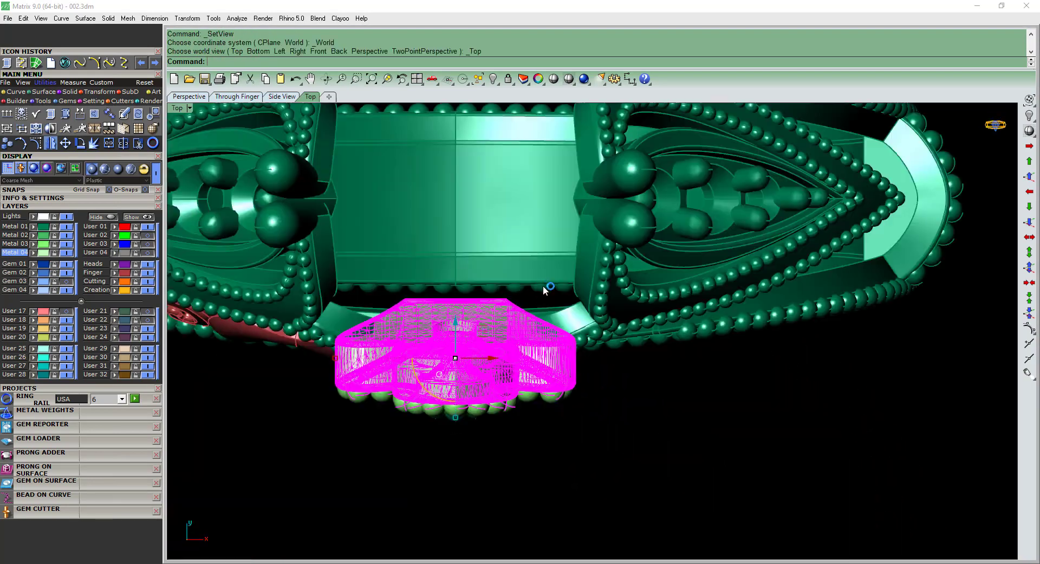
scroll(545, 288, down, 2)
key(ctrl+m)
right_drag(715, 214, 743, 337)
shift+click(775, 336)
key(ctrl+F4)
right_drag(433, 382, 509, 405)
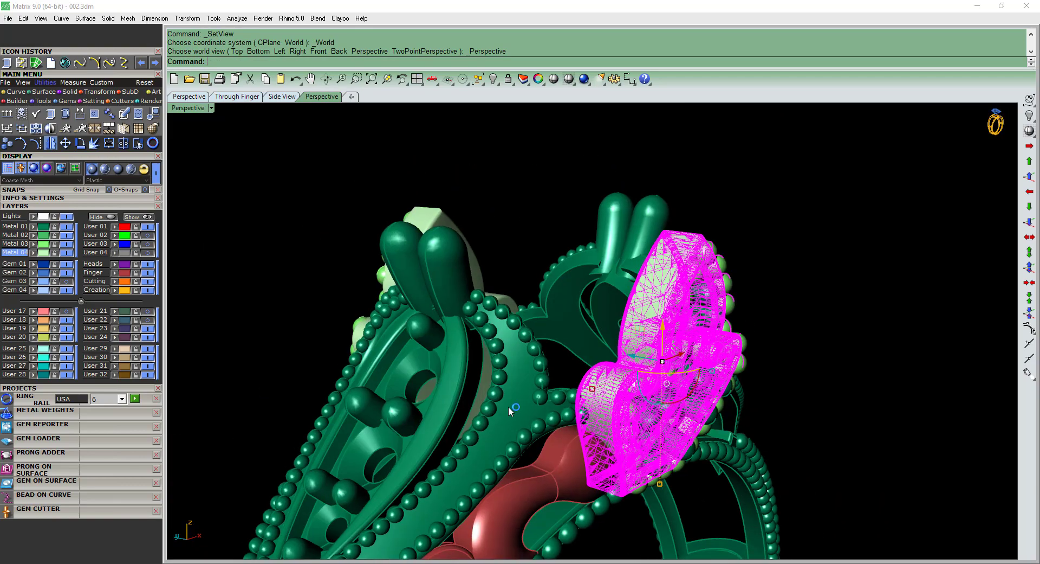
Select the red horns, scrolls and bead rows on both sides of one shoulder and group them.
click(561, 453)
scroll(562, 454, down, 3)
right_drag(561, 454, 652, 352)
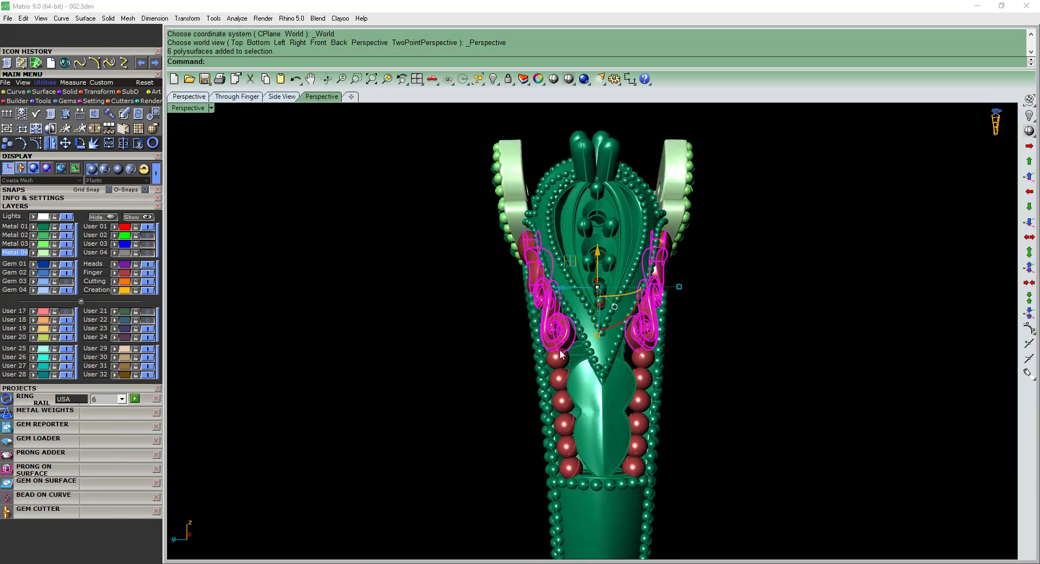
shift+click(653, 357)
text(g)
key(Return)
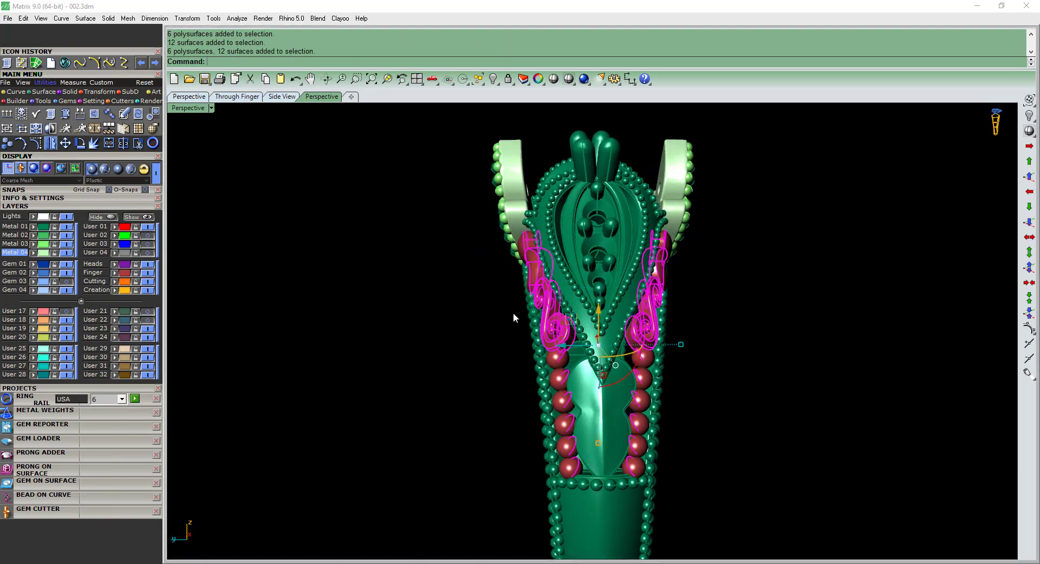
Mirror the red ornaments and their shoulder piece in the front view onto the opposite shoulder.
right_drag(513, 318, 477, 344)
right_drag(535, 365, 407, 347)
key(F2)
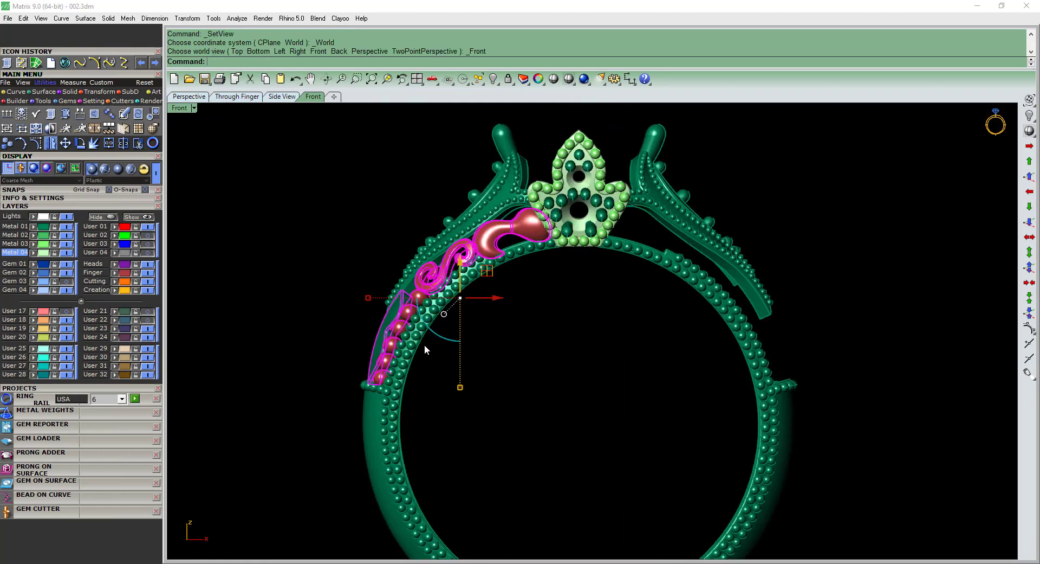
text(mirror)
key(Return)
scroll(508, 304, down, 4)
click(553, 515)
key(F4)
right_drag(548, 352, 802, 300)
Select all curves to check for stray ones, and examine the mirrored ornaments around the ring.
key(ctrl+a)
key(Escape)
key(ctrl+q)
scroll(585, 243, up, 5)
right_drag(586, 243, 630, 255)
scroll(563, 271, down, 5)
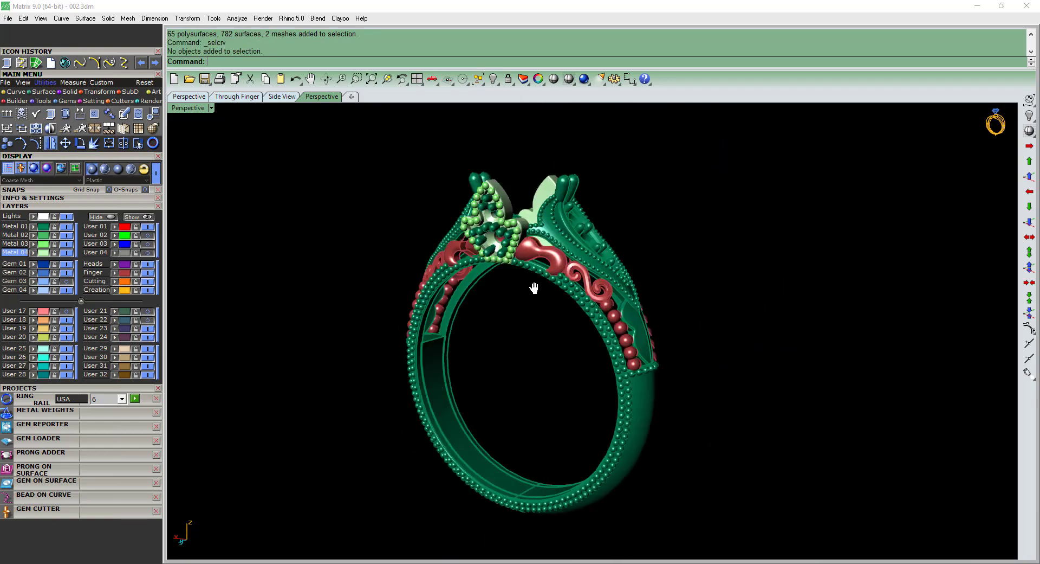
right_click(553, 266)
right_drag(535, 287, 513, 239)
scroll(508, 231, up, 4)
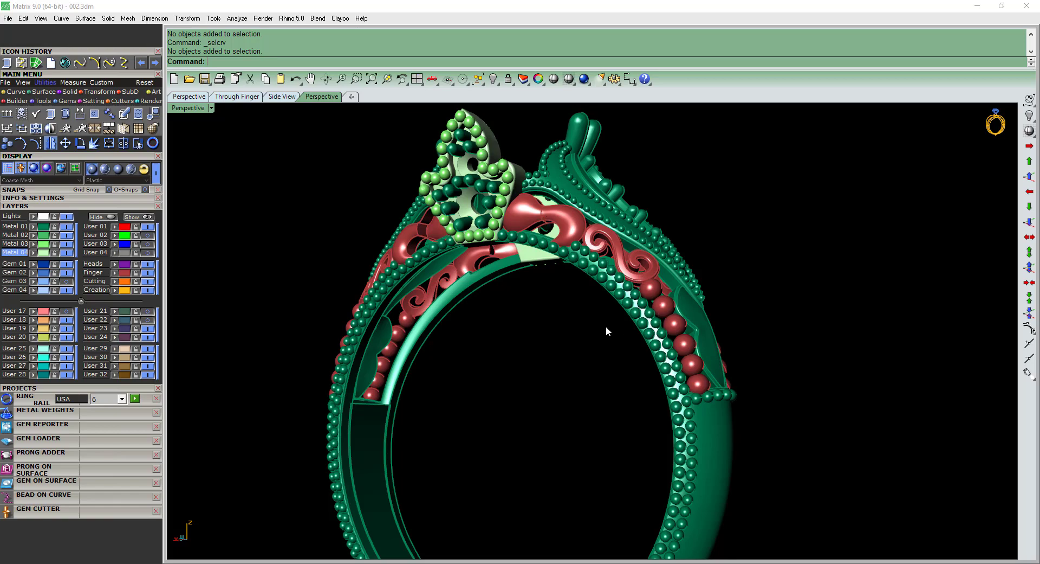
Ungroup the mirrored red ornaments on the second shoulder and delete the horn and scroll on its back side.
right_drag(606, 326, 565, 312)
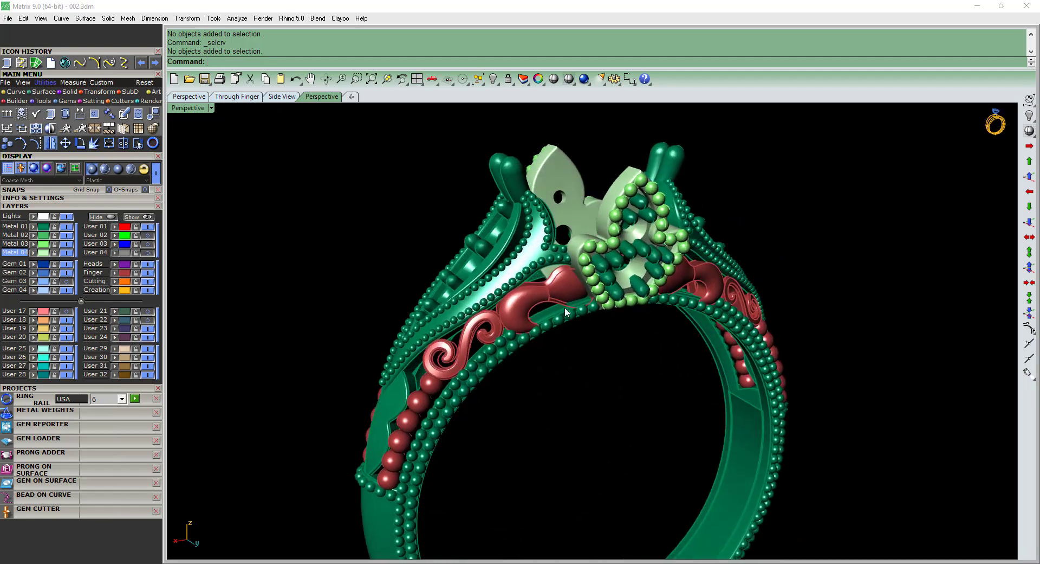
scroll(566, 292, up, 3)
click(568, 276)
scroll(568, 275, down, 3)
right_drag(568, 275, 439, 342)
scroll(684, 322, up, 4)
key(ctrl+shift+g)
right_drag(687, 323, 627, 344)
click(681, 322)
right_drag(547, 358, 605, 331)
key(ctrl+shift+g)
key(Escape)
click(595, 321)
click(753, 359)
key(Delete)
Ungroup the remaining red horn ornament, explode its bulb-shaped piece beside the leaf and join the surfaces again.
click(602, 329)
mouse_move(536, 311)
right_down()
mouse_move(560, 309)
mouse_move(544, 305)
right_up()
scroll(560, 308, up, 2)
key(ctrl+shift+g)
click(560, 306)
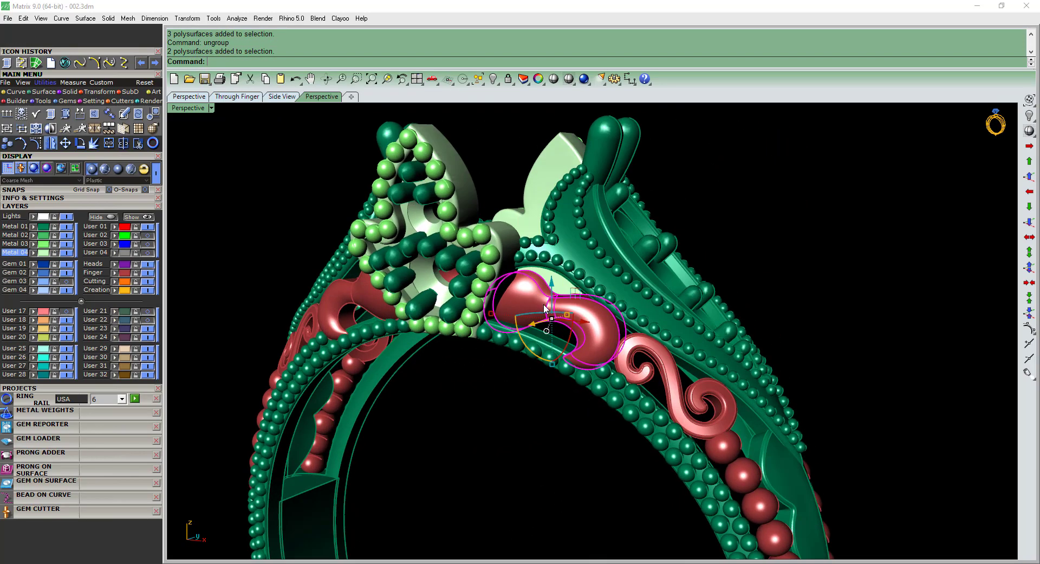
key(ctrl+shift+g)
click(528, 304)
click(94, 144)
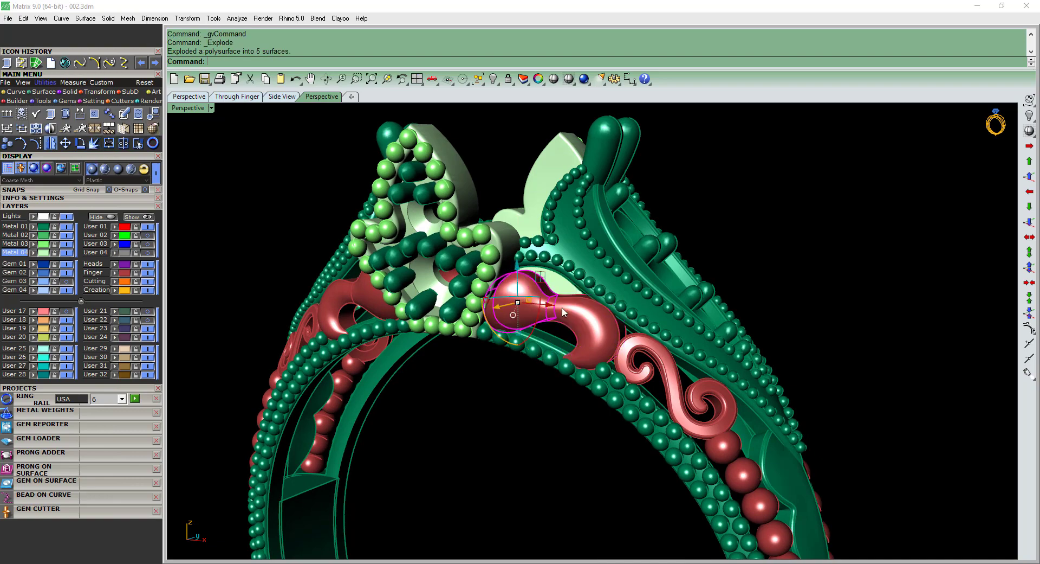
scroll(521, 308, up, 4)
key(ctrl+j)
Group the red horn and scroll pieces and mirror them in the top view to the back side of the shoulder.
shift+click(612, 329)
scroll(634, 342, down, 5)
shift+right_drag(680, 371, 449, 334)
key(ctrl+g)
shift+click(634, 325)
key(ctrl+F1)
key(ctrl+m)
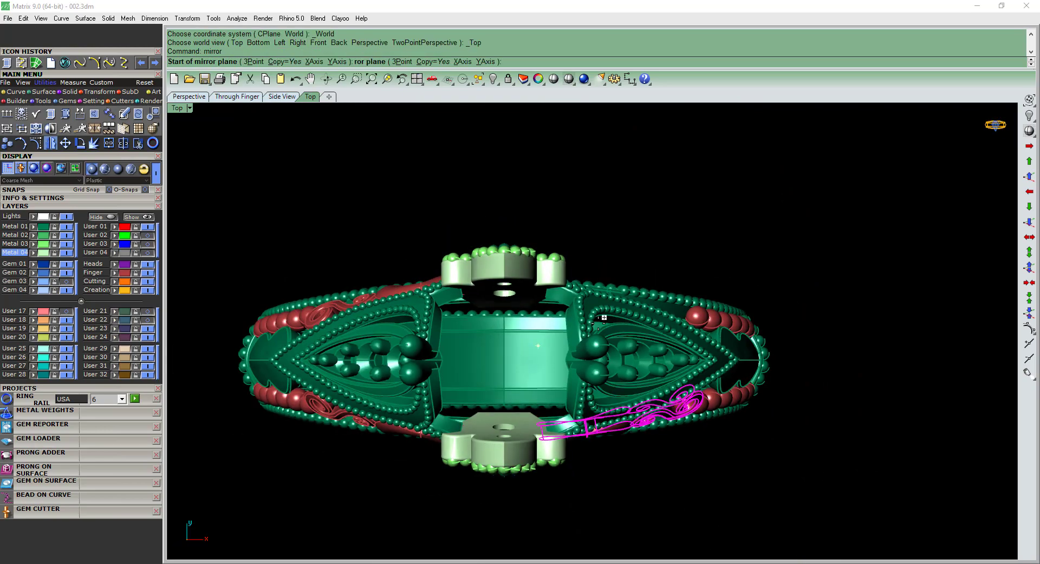
scroll(599, 324, down, 2)
shift+click(735, 340)
click(734, 340)
Group all parts of the ring and assign them to the Metal 01 layer.
key(ctrl+F4)
right_drag(705, 346, 552, 343)
key(F4)
key(ctrl+a)
text(g)
key(Return)
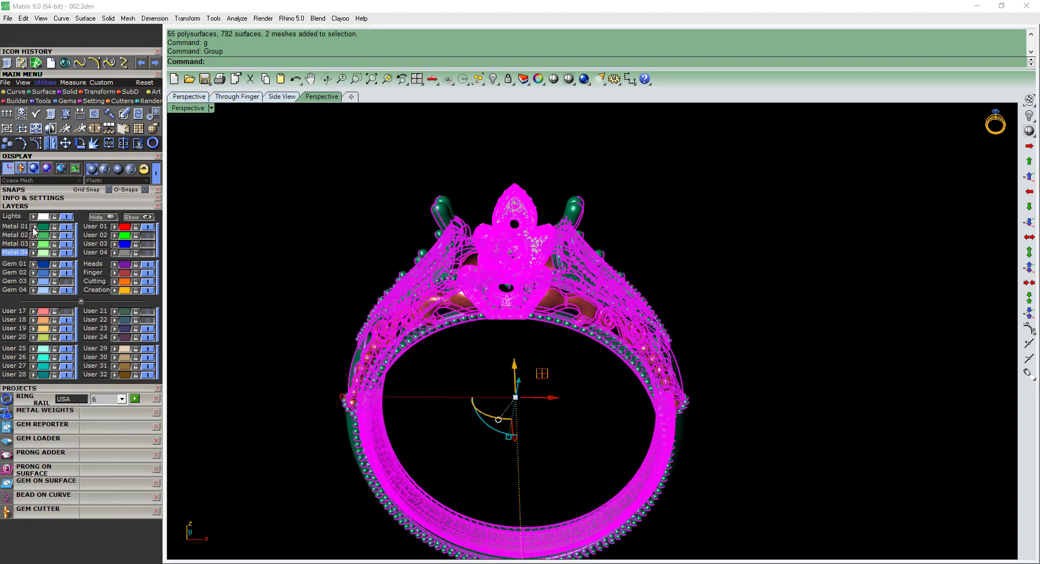
Fillet the two inner band edges below the shoulder openings with a 0.25 radius.
right_drag(461, 301, 615, 395)
scroll(615, 395, up, 6)
text(f)
key(Return)
click(663, 363)
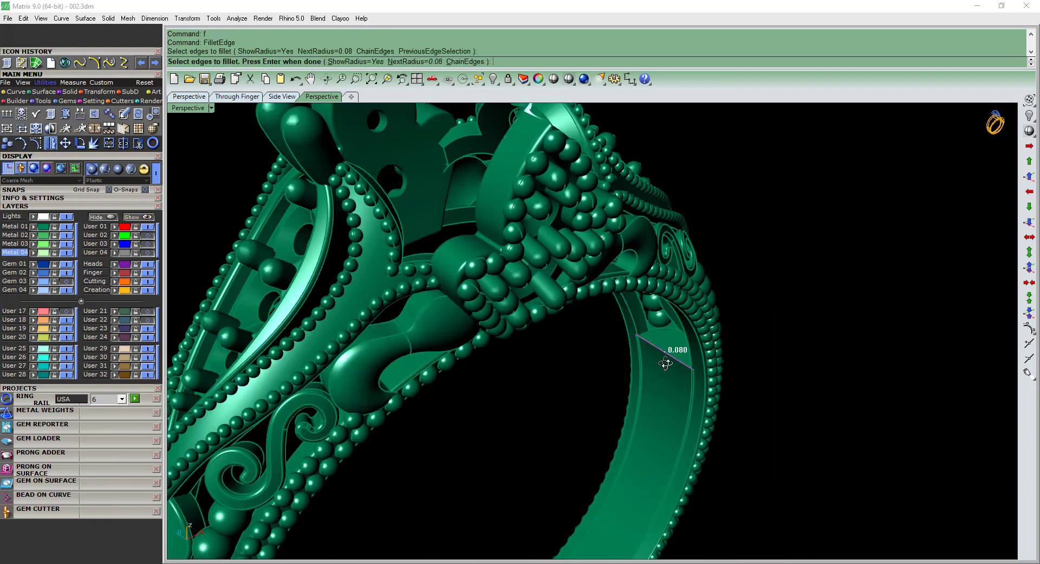
right_drag(664, 363, 362, 346)
click(369, 311)
key(Return)
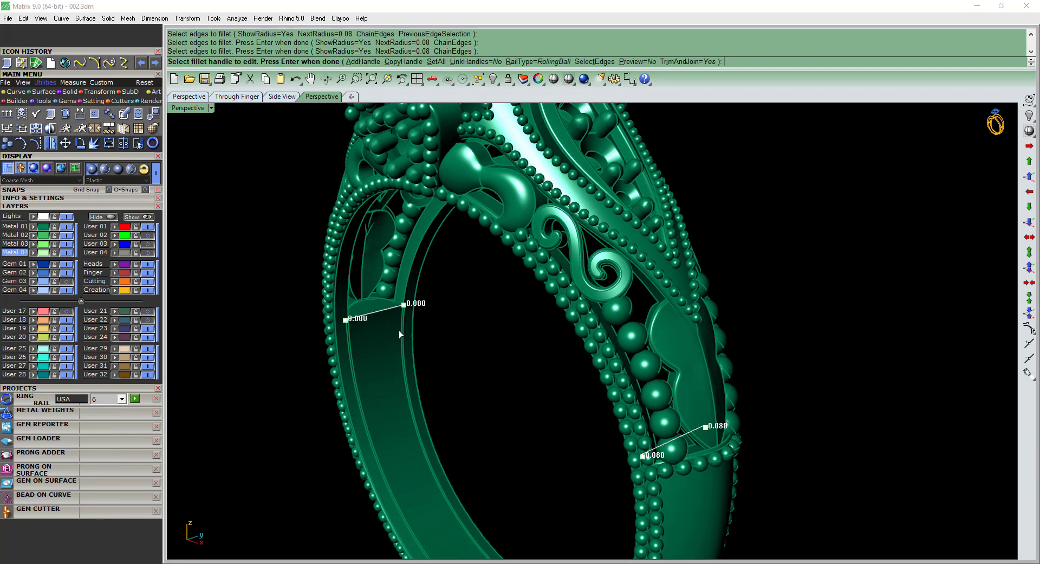
text(s)
key(Return)
text(0.25)
key(Return)
key(Return)
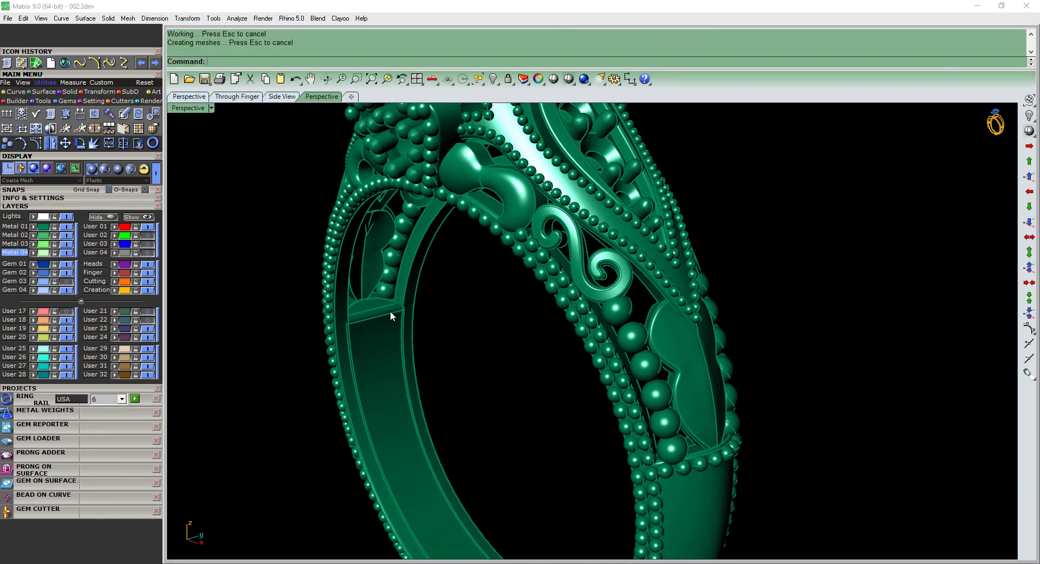
Turn off surface isocurve display for all ring parts in the object properties.
right_drag(391, 311, 550, 307)
key(ctrl+a)
scroll(542, 310, down, 3)
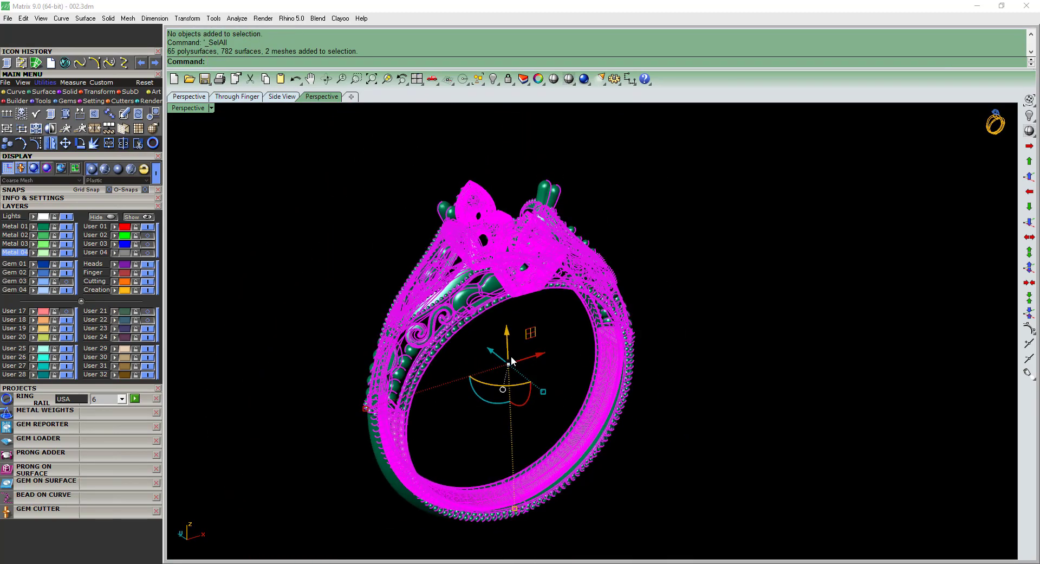
shift+right_drag(512, 355, 584, 321)
text(9)
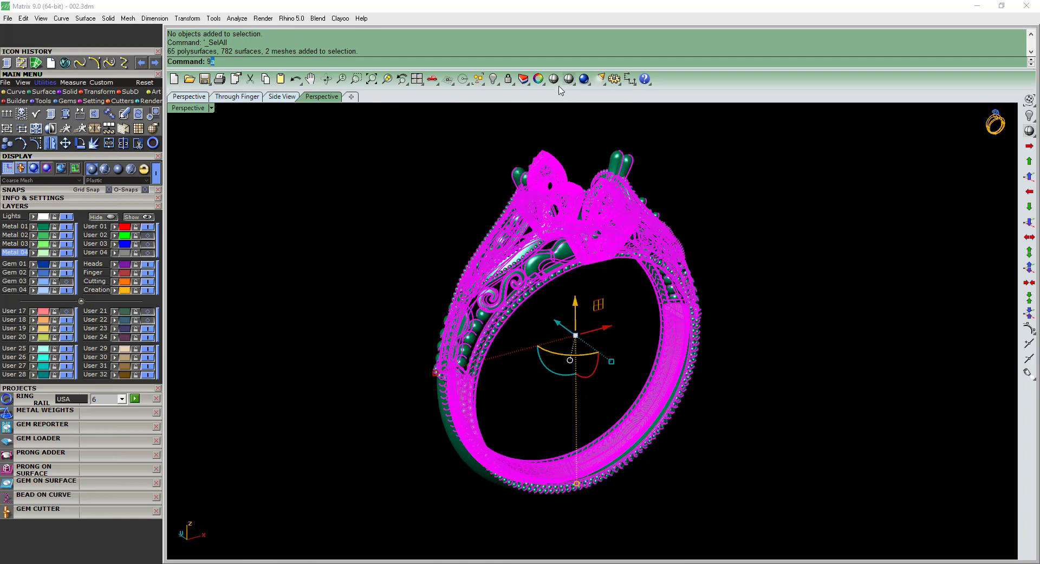
key(Return)
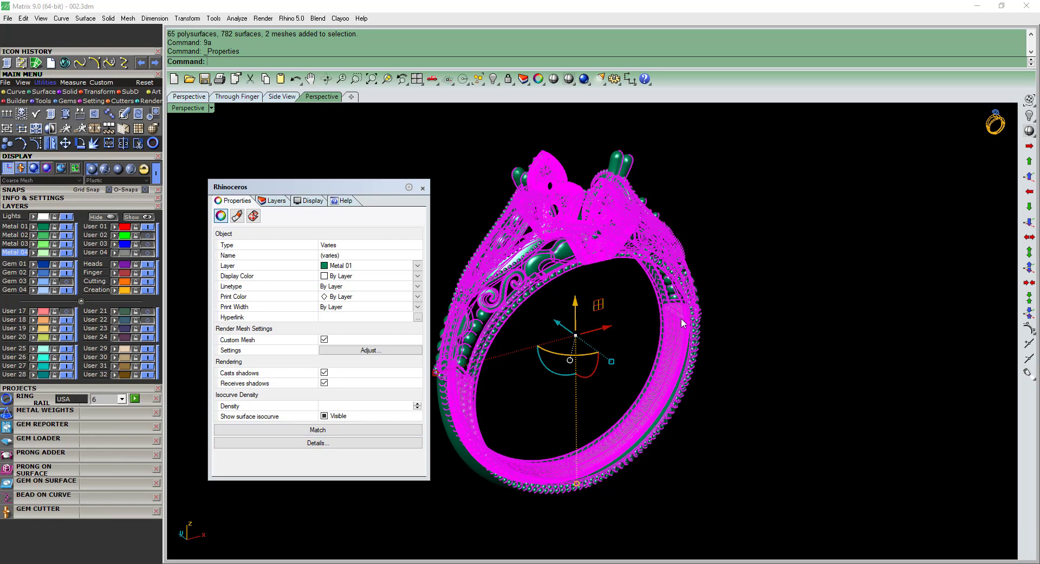
click(324, 416)
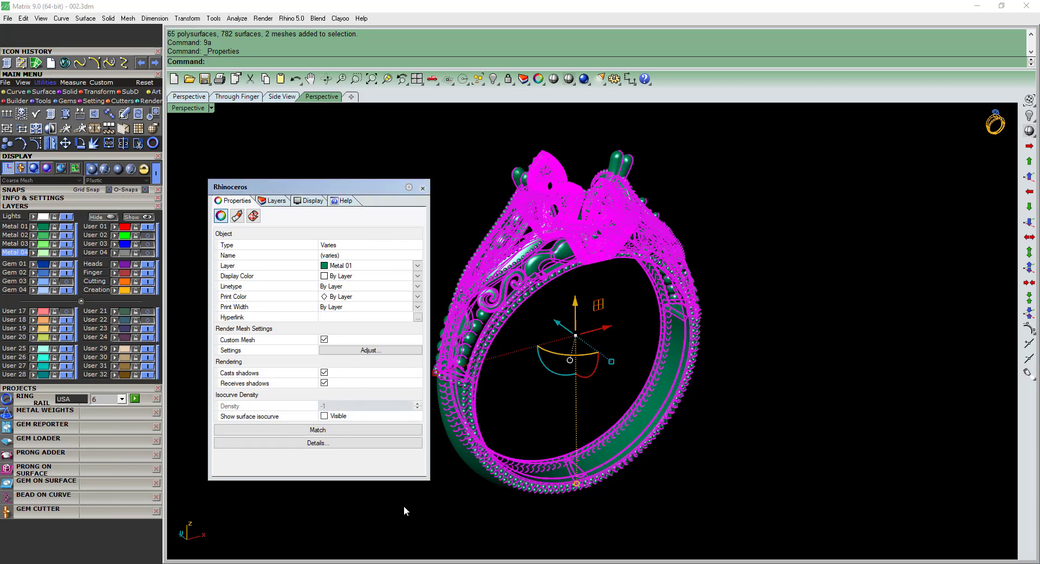
click(422, 188)
Collapse the extra user layers and try to calculate the metal weight of the whole ring.
click(740, 220)
key(ctrl+a)
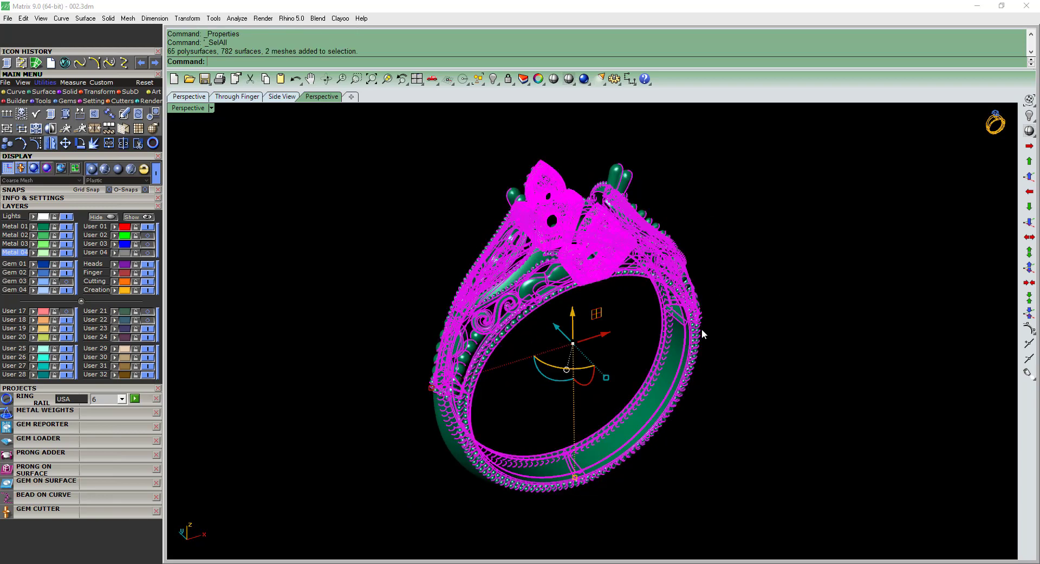
click(80, 301)
click(64, 332)
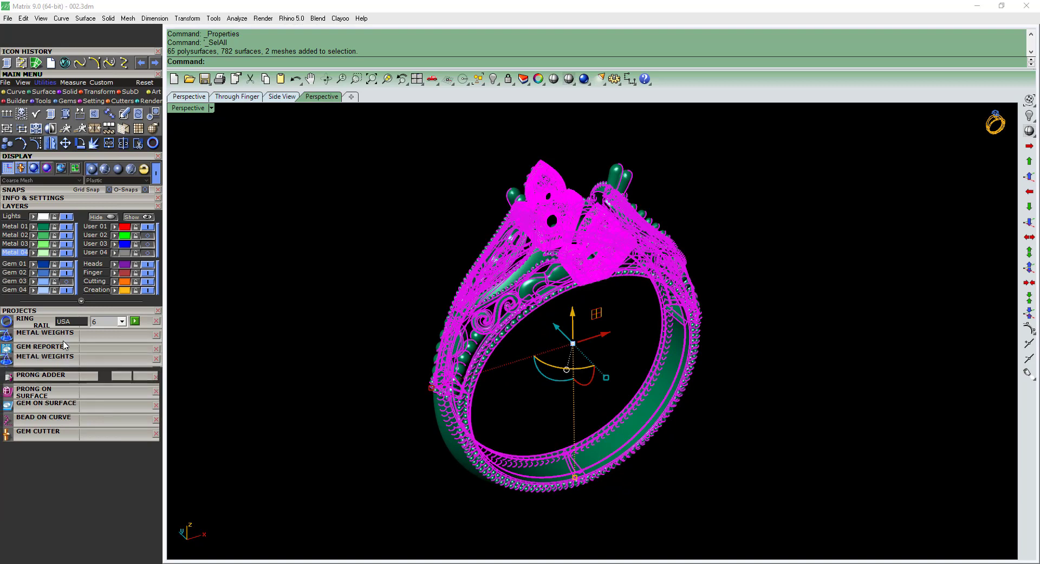
click(98, 523)
key(Return)
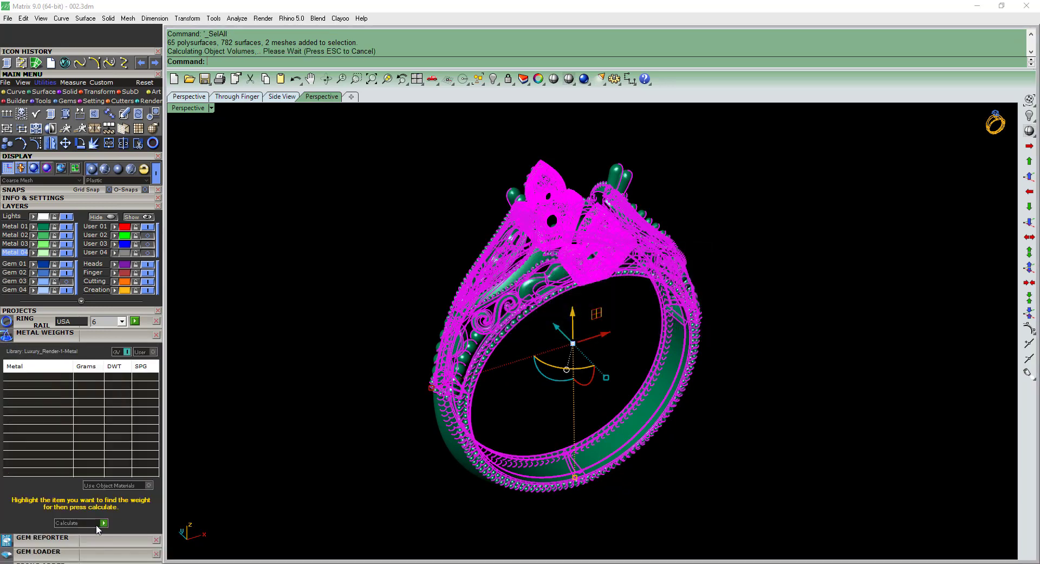
key(Return)
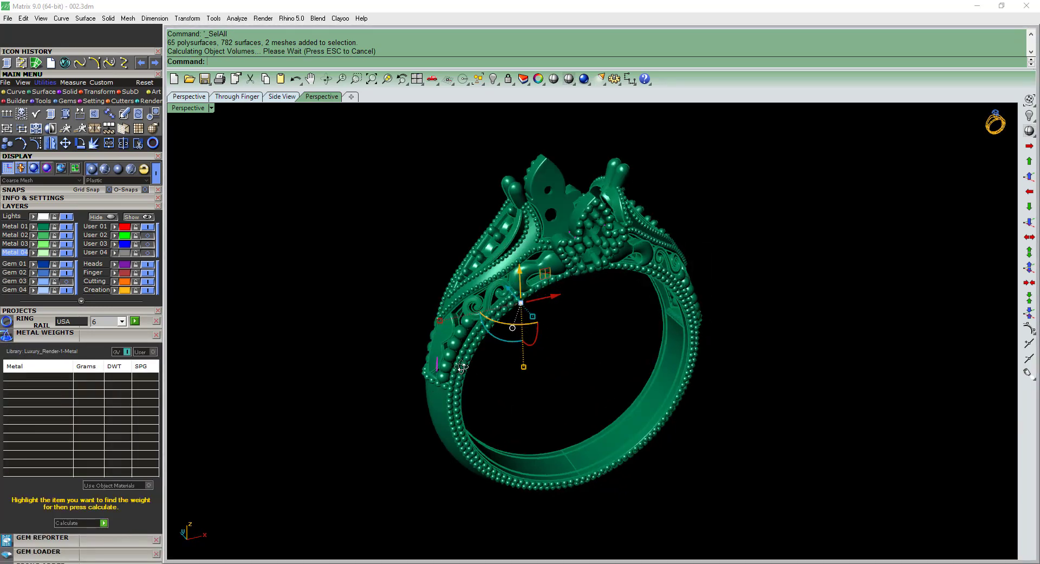
Inspect the highlighted sliver surfaces in the shoulder opening above the band and delete them.
scroll(467, 355, up, 4)
scroll(467, 355, up, 3)
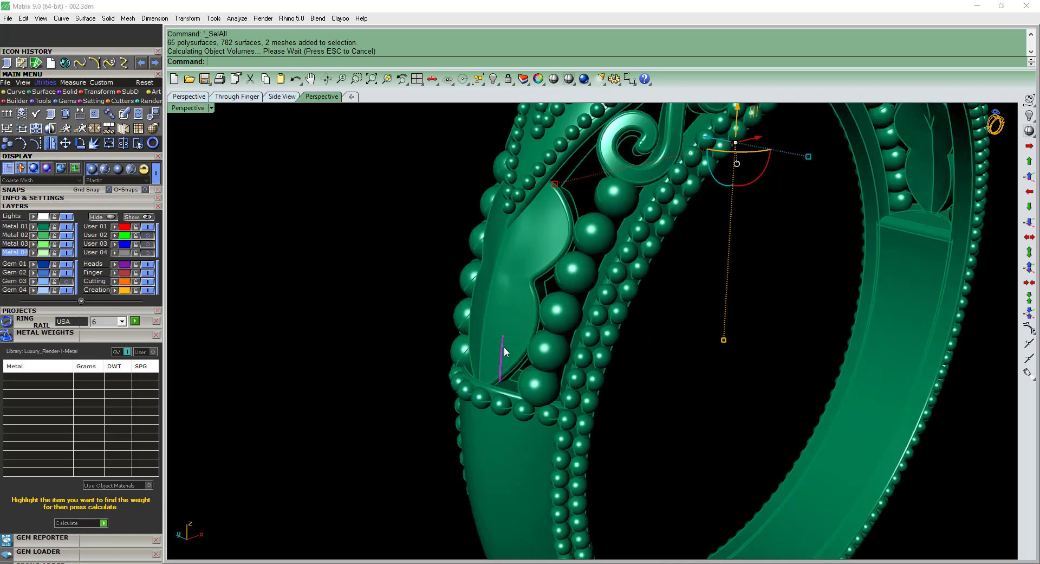
scroll(504, 347, down, 5)
right_drag(501, 348, 437, 314)
scroll(437, 314, down, 5)
mouse_move(601, 370)
right_down()
mouse_move(622, 374)
mouse_move(604, 328)
mouse_move(586, 350)
mouse_move(594, 353)
right_up()
scroll(527, 360, up, 6)
scroll(520, 358, down, 5)
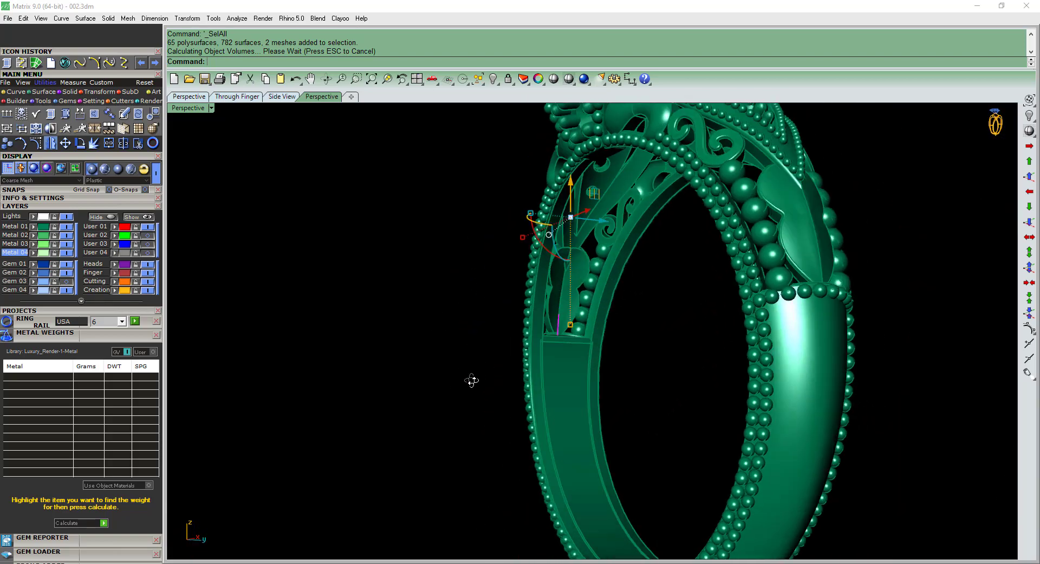
right_drag(471, 378, 495, 341)
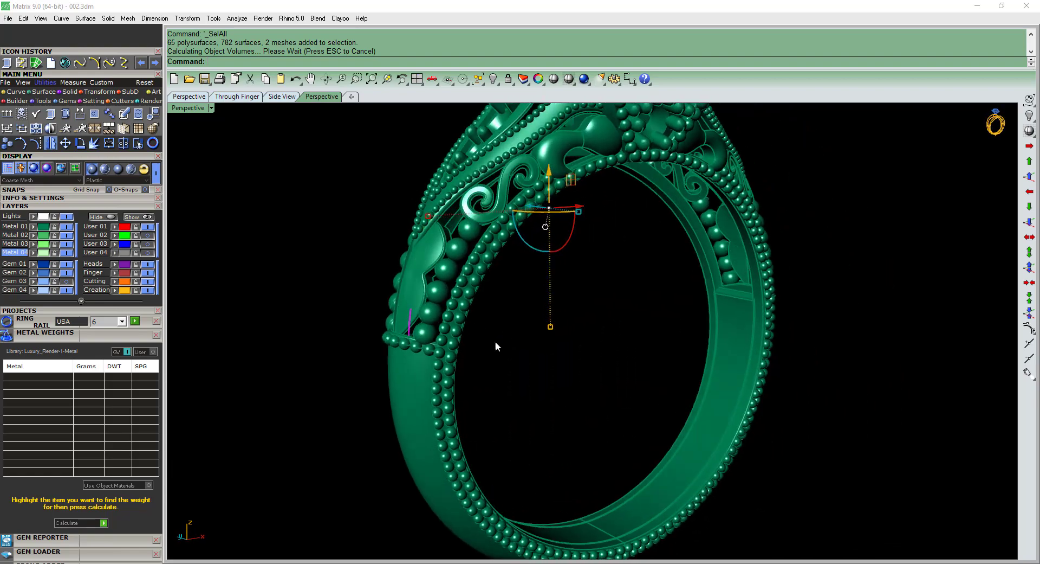
key(Delete)
Select the whole ring and recalculate its metal weights.
right_drag(560, 398, 564, 388)
key(ctrl+a)
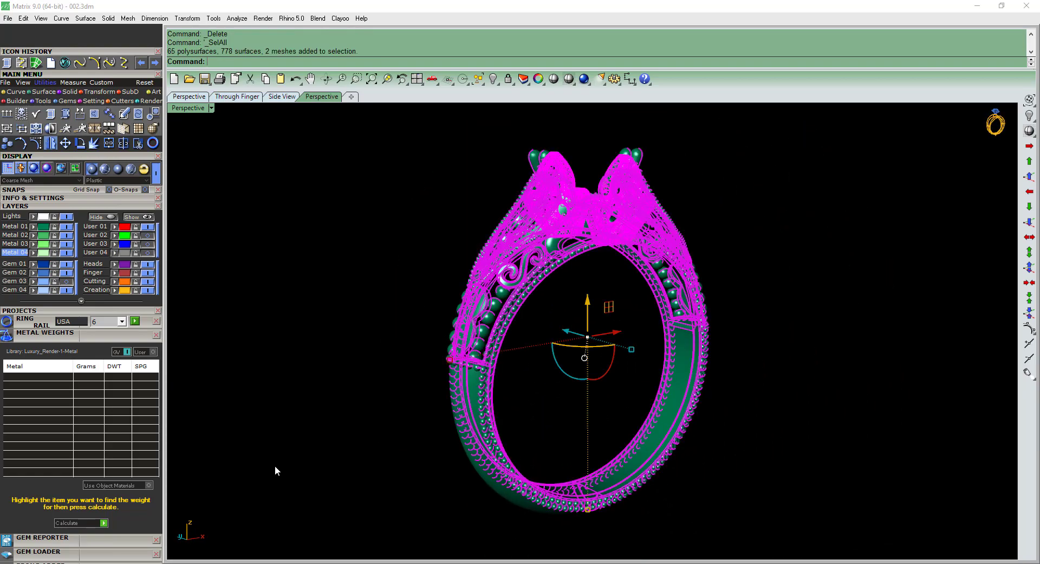
click(92, 522)
key(Return)
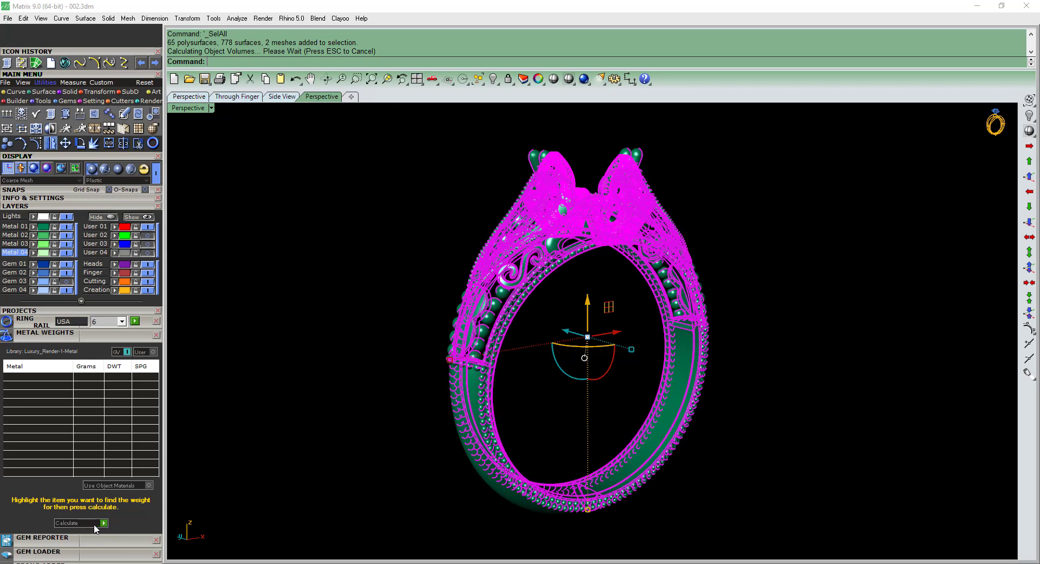
click(334, 427)
right_drag(334, 428, 350, 427)
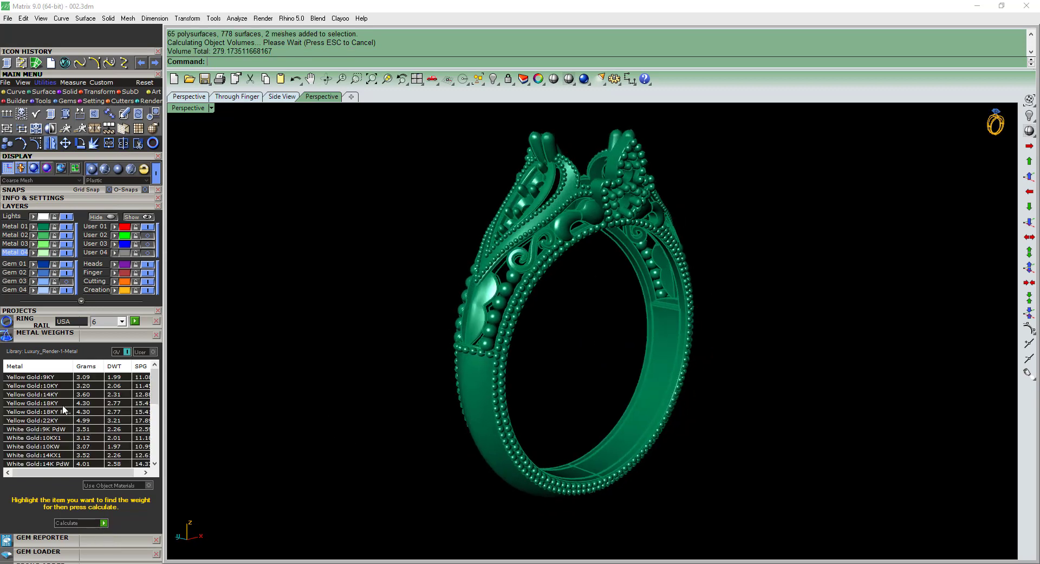
Save the ring file, show the Gem 03 layer and switch to the top view.
right_drag(325, 382, 375, 387)
key(ctrl+s)
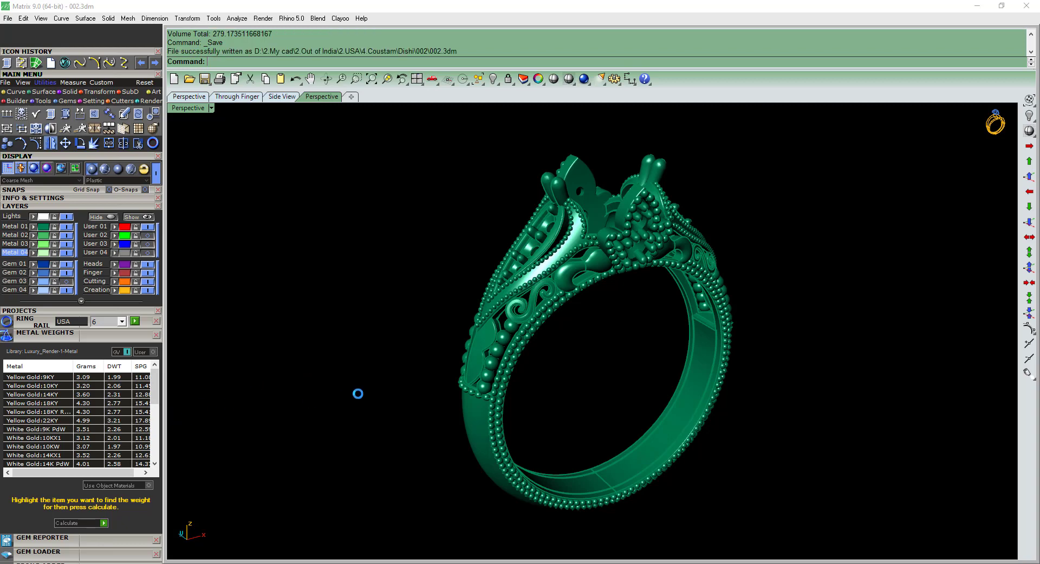
right_drag(238, 314, 227, 331)
click(66, 283)
key(ctrl+F1)
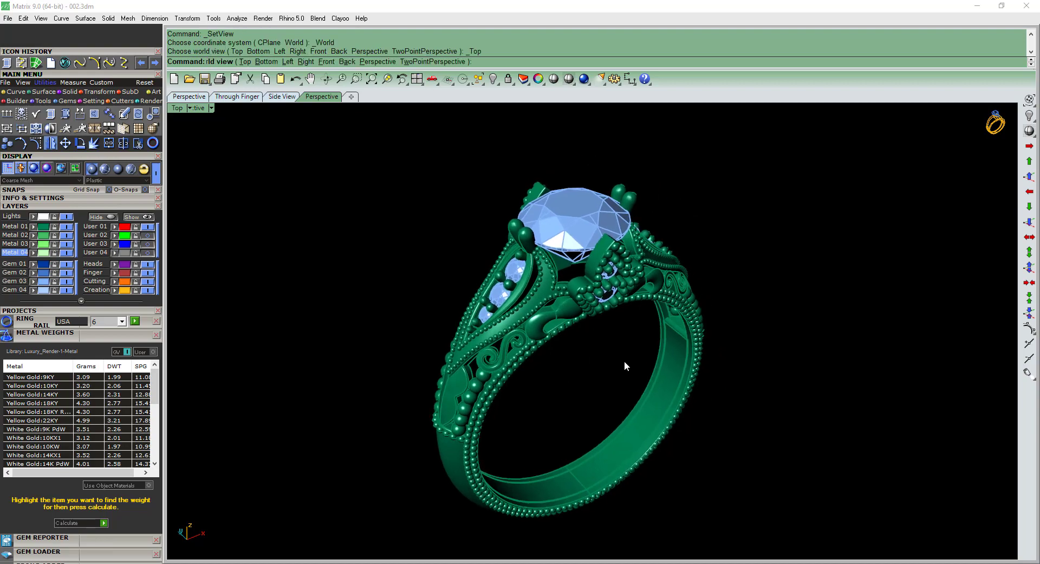
Show the whole ring in perspective and place the 002.jpeg reference photo beside it, matching the photo's viewing angle.
key(ctrl+F4)
right_drag(641, 381, 617, 378)
key(ctrl+alt+e)
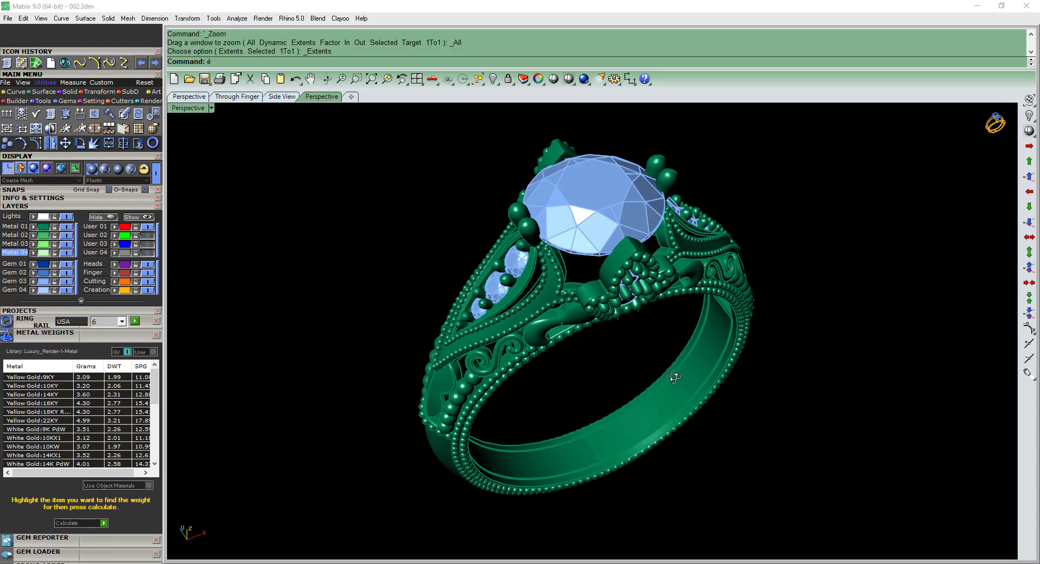
key(alt+Tab)
drag(590, 6, 364, 158)
scroll(685, 289, down, 6)
mouse_move(690, 312)
shift+right_down()
mouse_move(716, 307)
mouse_move(669, 318)
mouse_move(695, 317)
shift+right_up()
scroll(668, 318, up, 2)
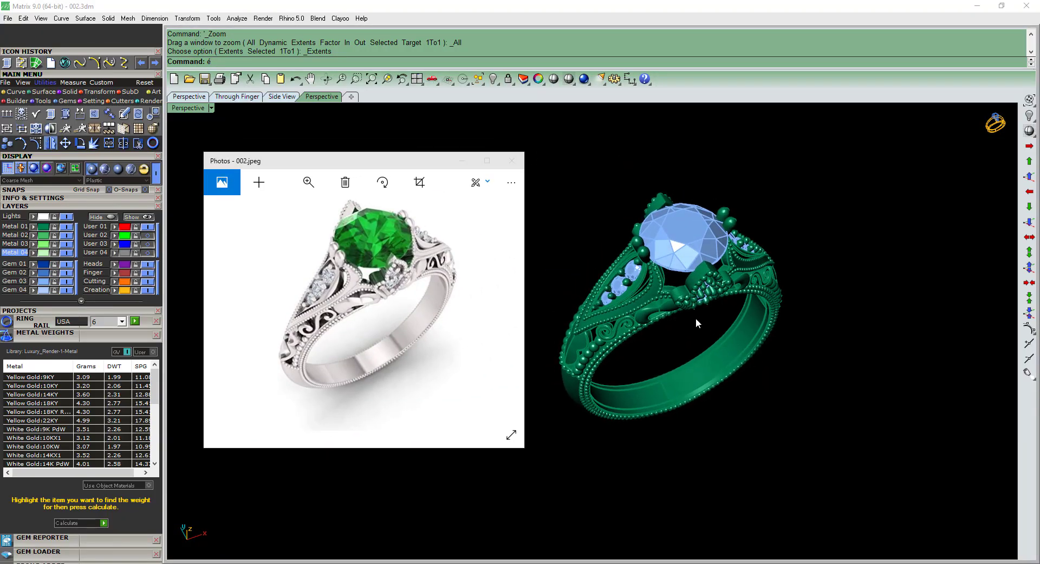
Set the perspective view's display mode to Machine.
text(ss)
key(Return)
text(ss)
key(Return)
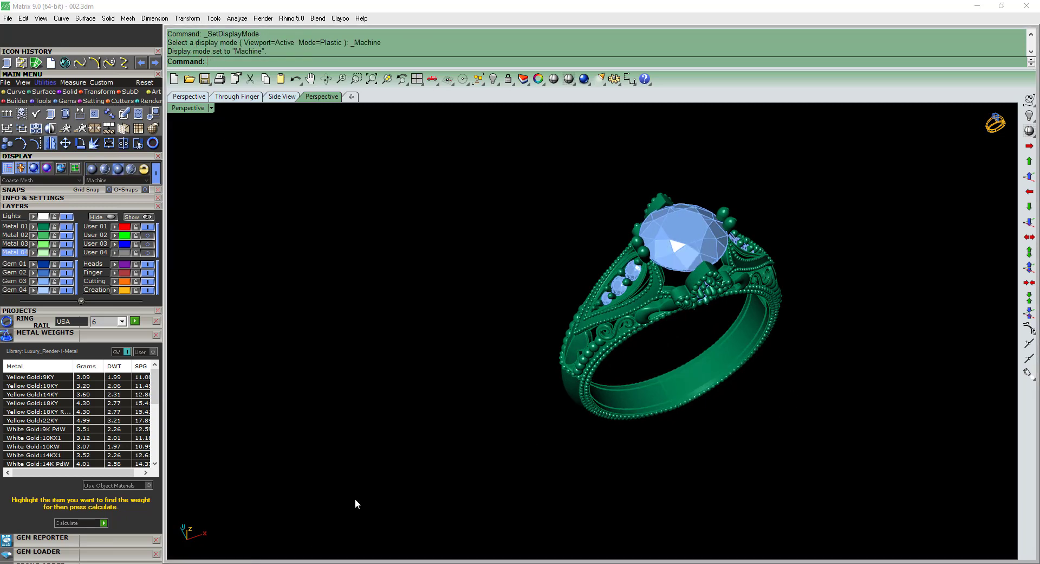
Bring back the 002.jpeg reference photo and compare its head, shoulders and beaded band with the finished ring model.
key(alt+Tab)
right_drag(680, 333, 706, 338)
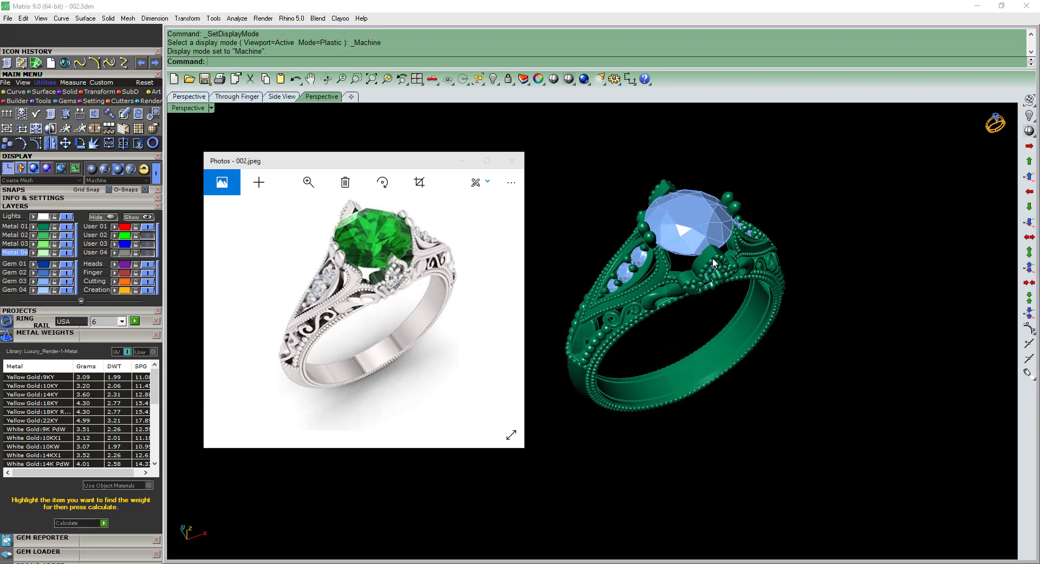
scroll(713, 260, up, 3)
scroll(713, 259, down, 2)
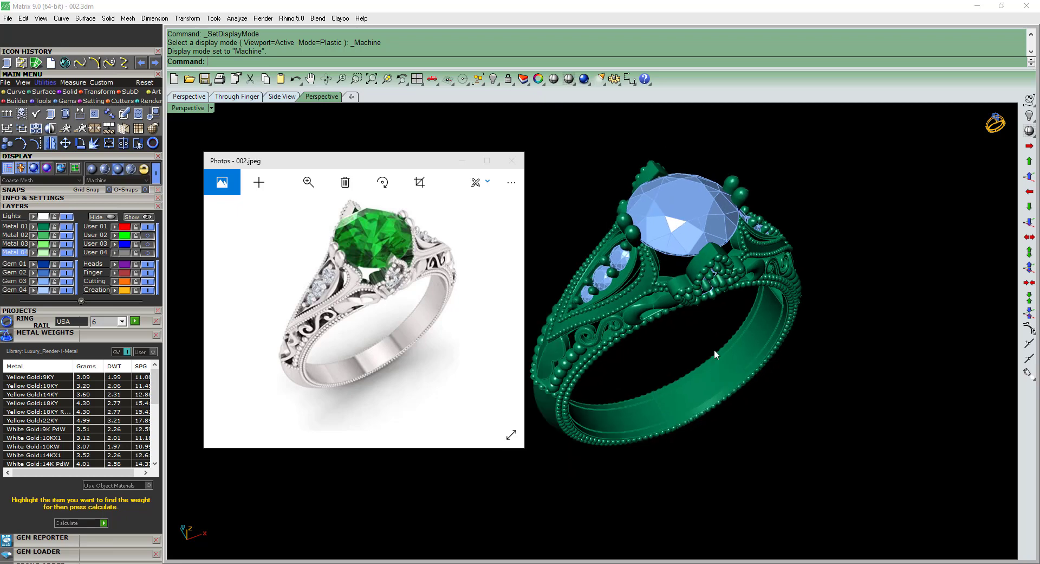
right_drag(714, 349, 713, 353)
right_drag(712, 353, 720, 358)
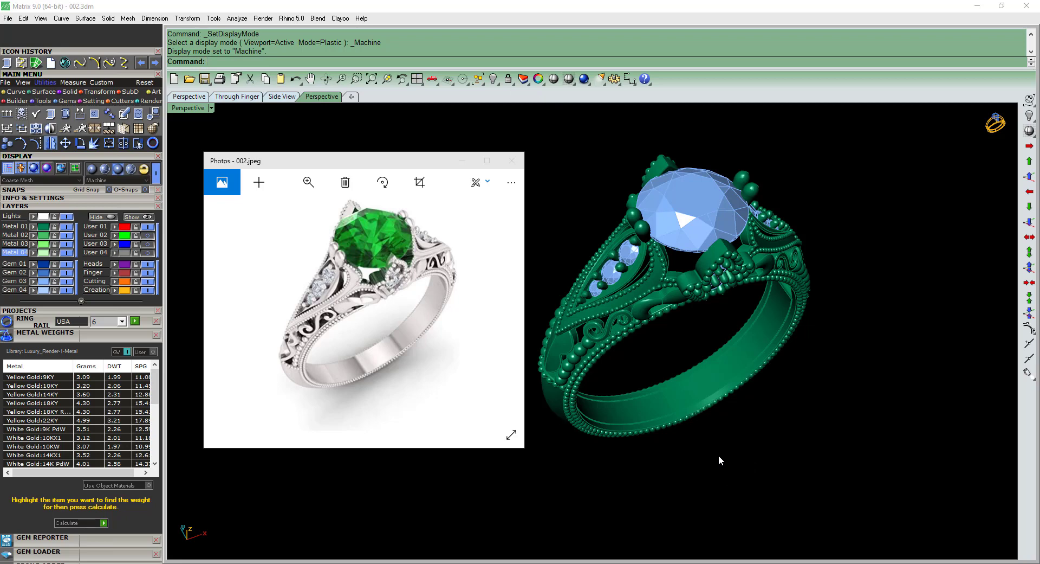
right_drag(690, 428, 729, 306)
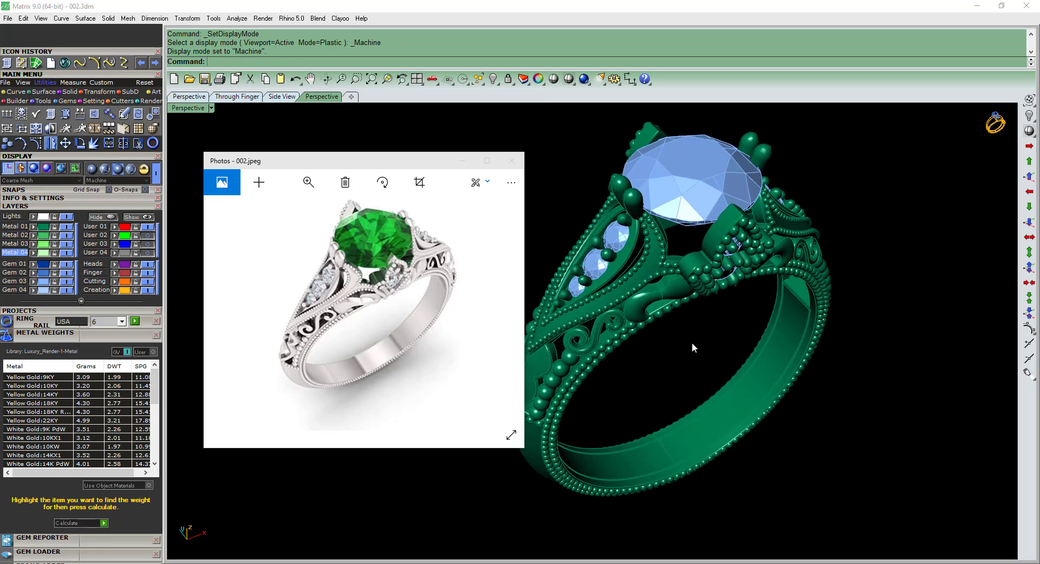
key(F1)
key(F4)
key(ctrl+alt+e)
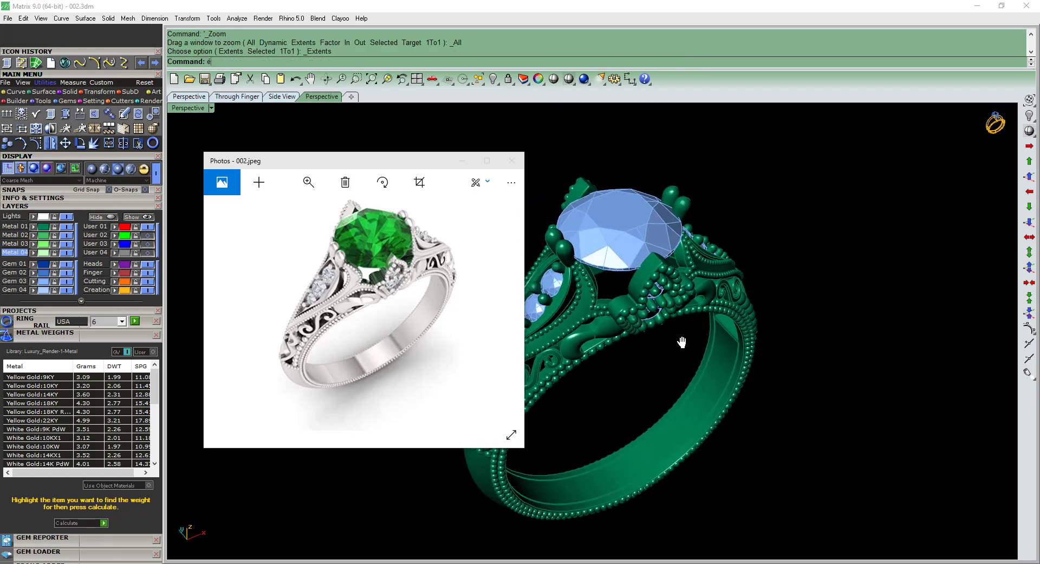